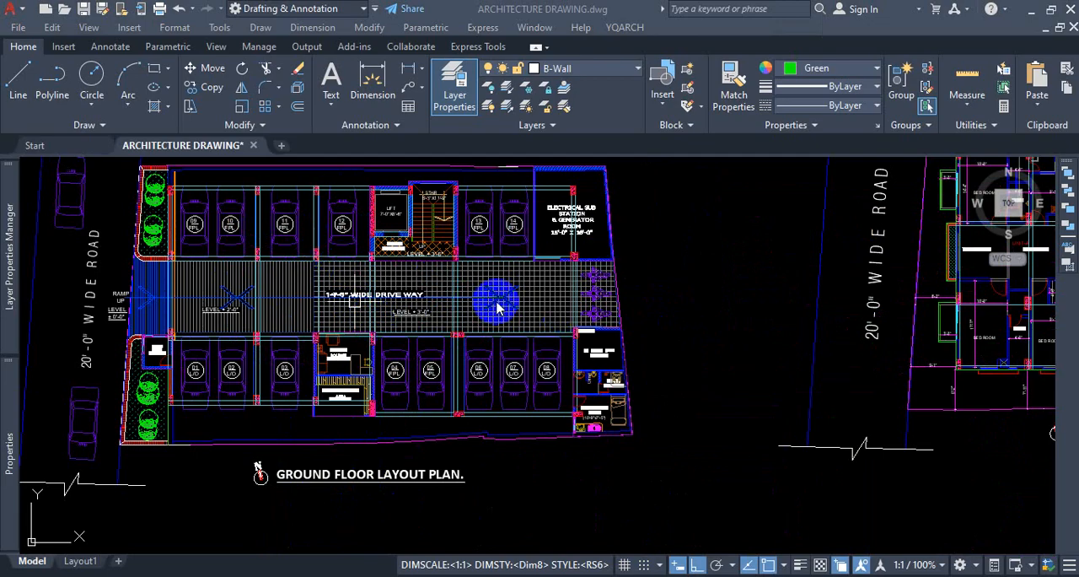
# Examine the ground floor and typical floor layout plans in the upper row and the overall arrangement of the drawings.
pyautogui.scroll(-4, 369, 305)
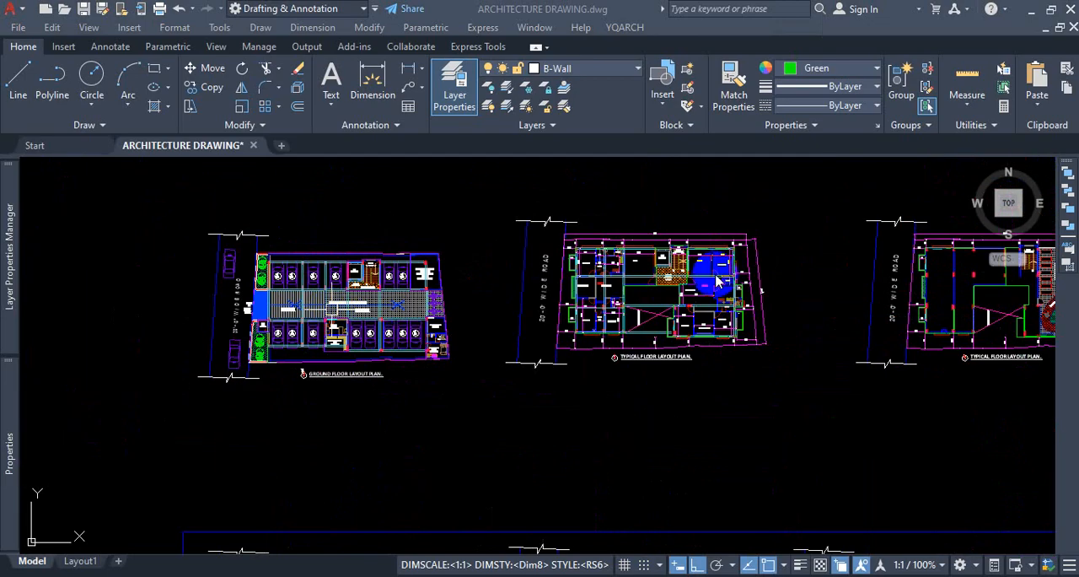
pyautogui.scroll(5, 716, 281)
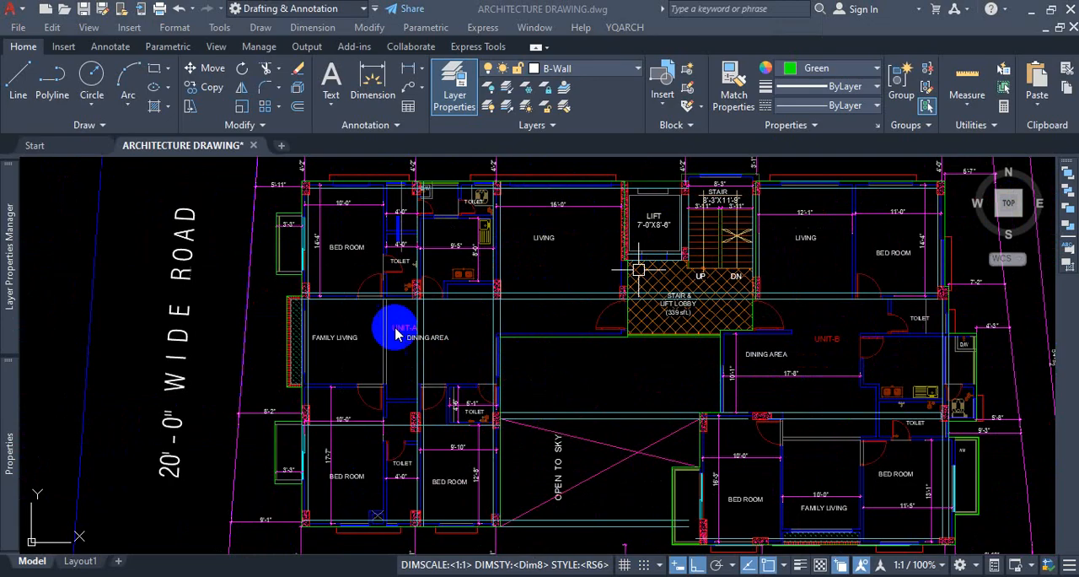
pyautogui.scroll(-3, 470, 458)
pyautogui.scroll(3, 457, 455)
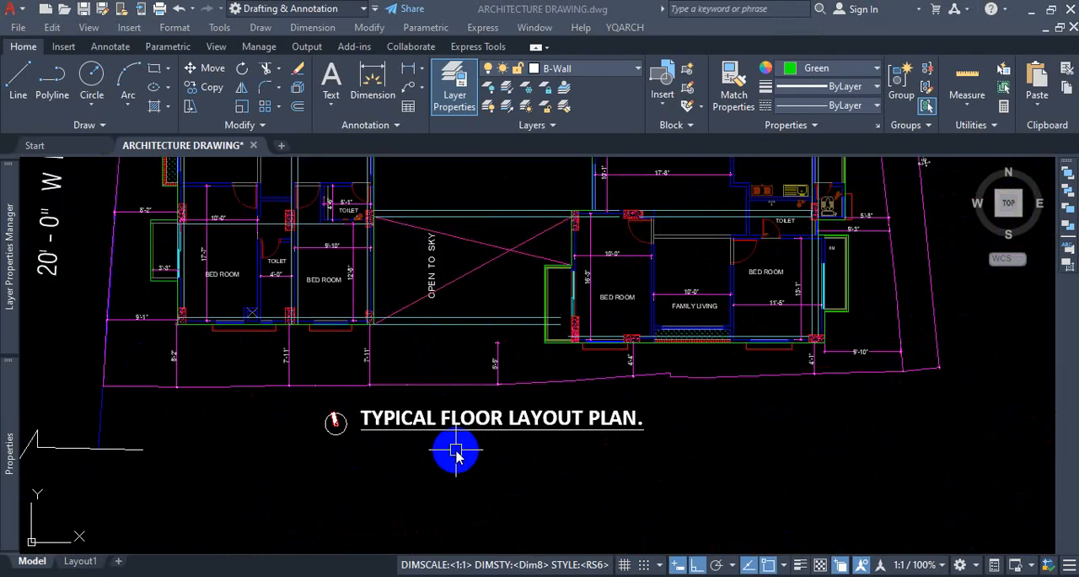
pyautogui.scroll(-8, 456, 455)
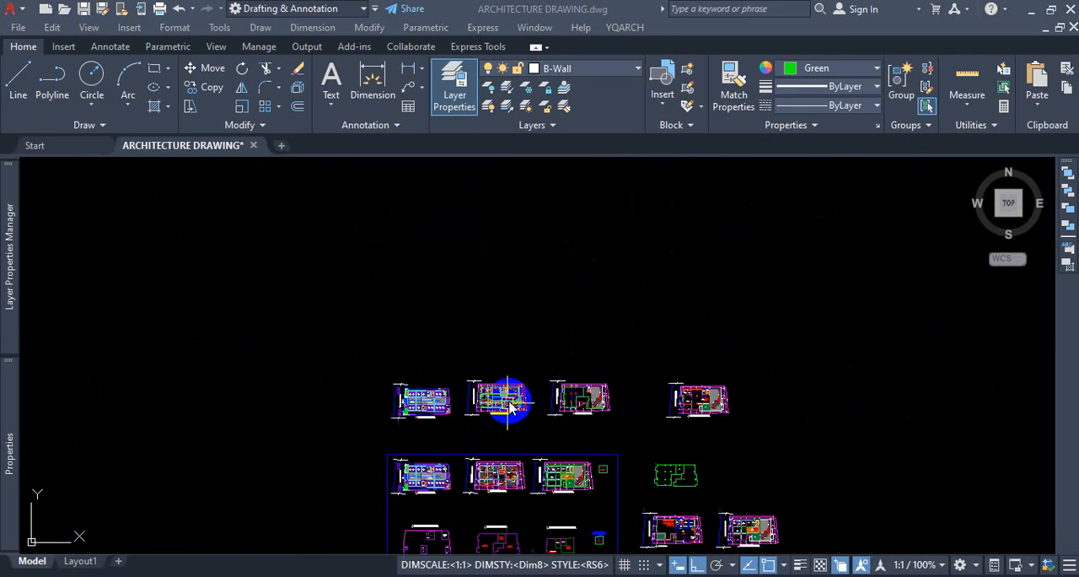
pyautogui.scroll(-3, 516, 420)
pyautogui.scroll(8, 506, 413)
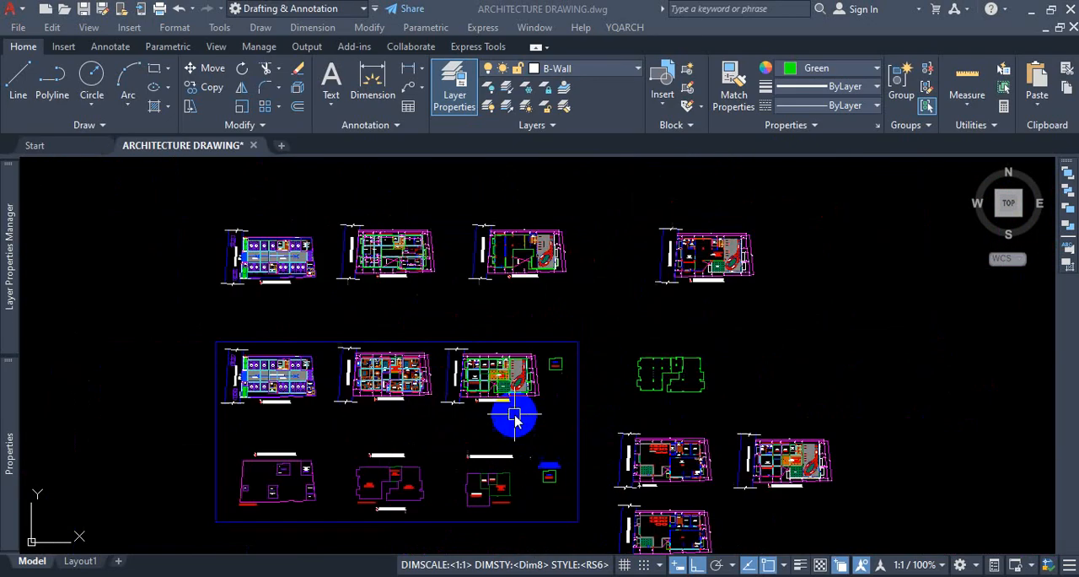
pyautogui.scroll(2, 479, 403)
pyautogui.scroll(-5, 277, 249)
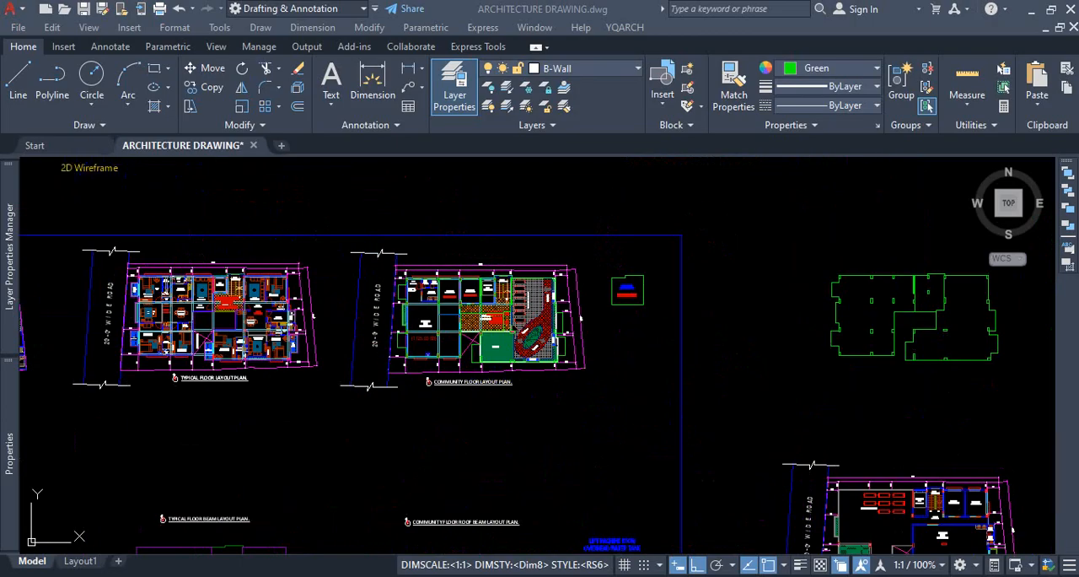
pyautogui.moveTo(596, 575)
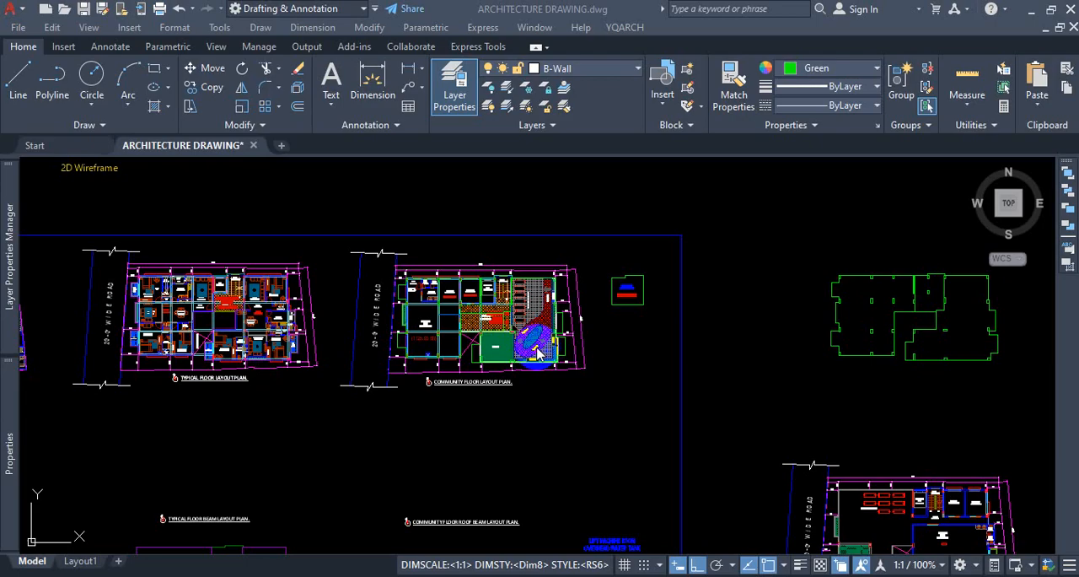
# Examine the ground floor, furnished typical floor and community floor layout plans inside the blue frame.
pyautogui.scroll(4, 198, 367)
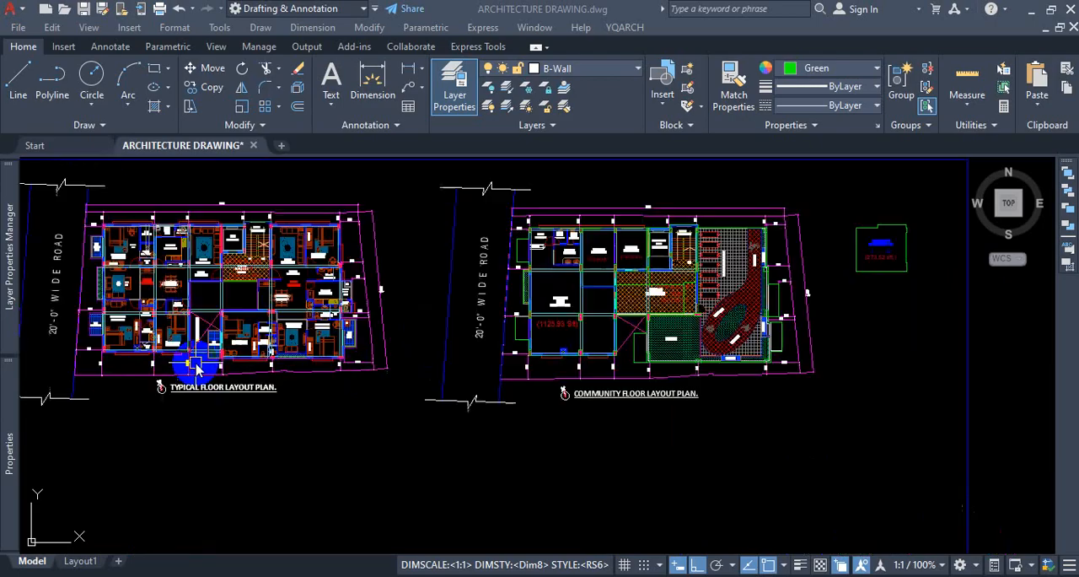
pyautogui.scroll(-6, 354, 366)
pyautogui.scroll(6, 216, 331)
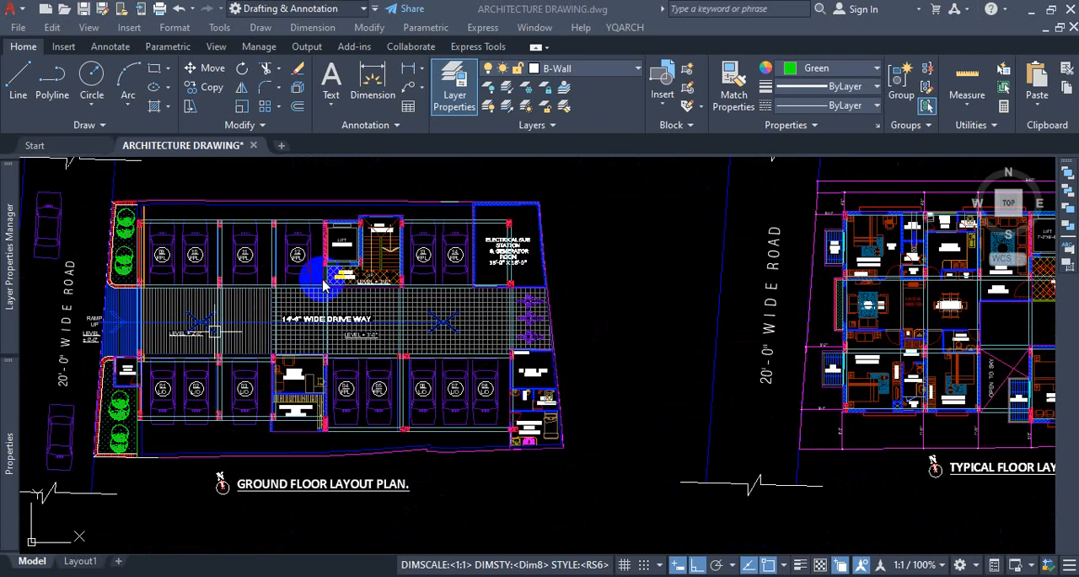
pyautogui.scroll(-5, 481, 335)
pyautogui.scroll(7, 578, 345)
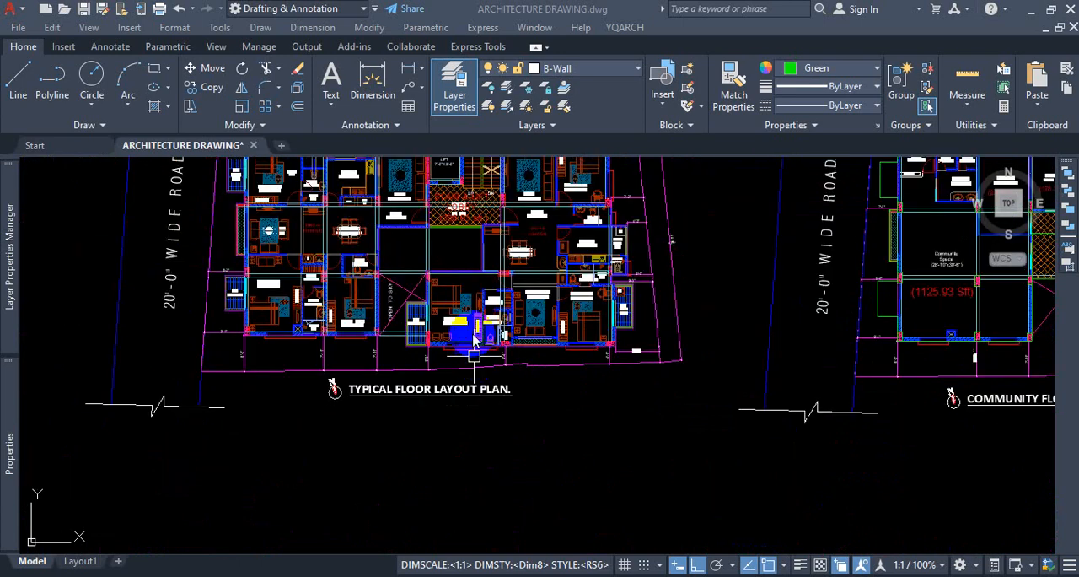
pyautogui.scroll(-6, 485, 335)
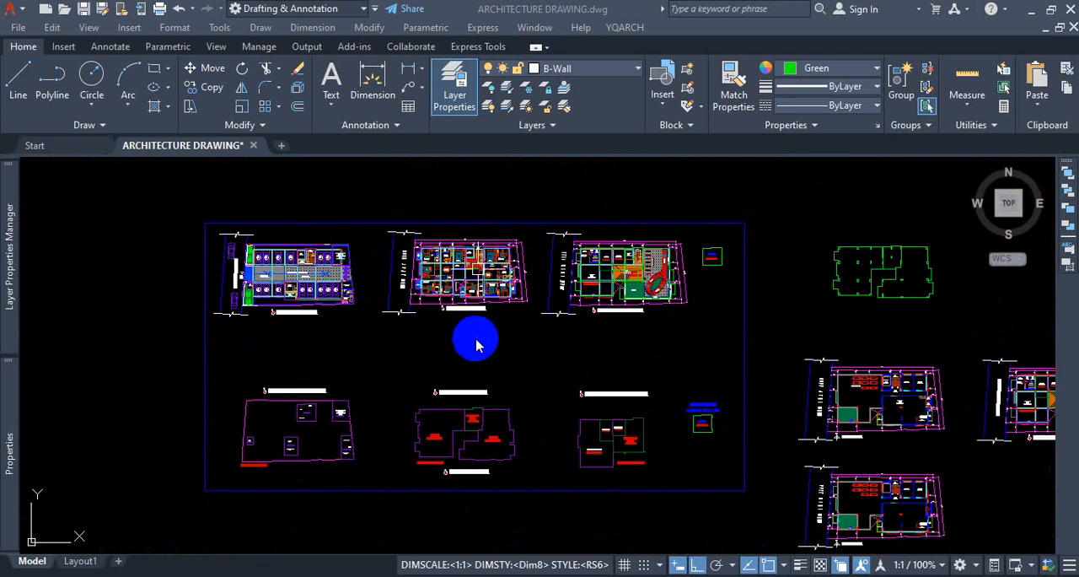
pyautogui.scroll(6, 462, 343)
pyautogui.scroll(-3, 571, 241)
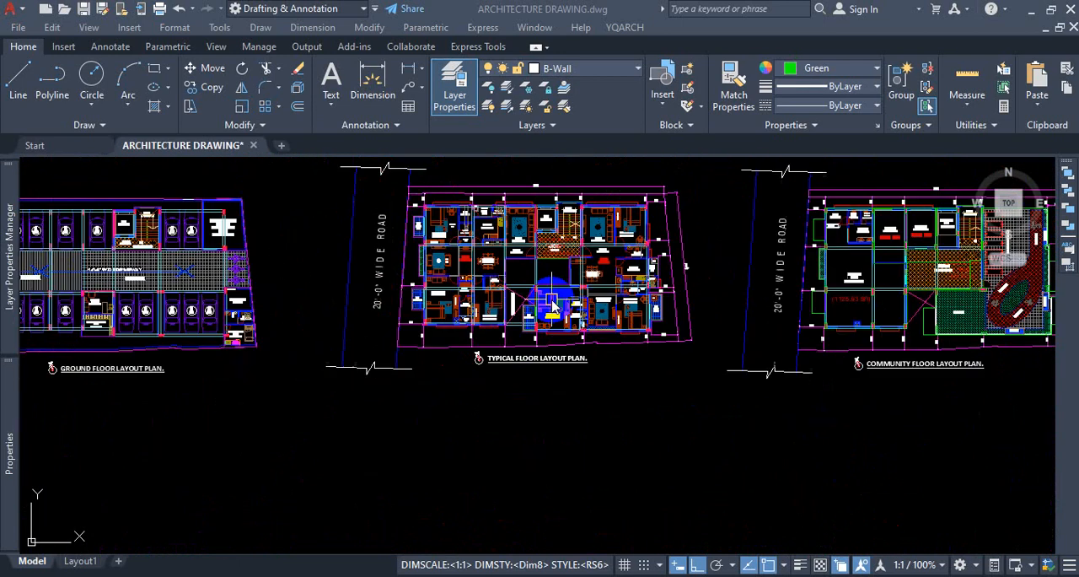
pyautogui.scroll(5, 547, 268)
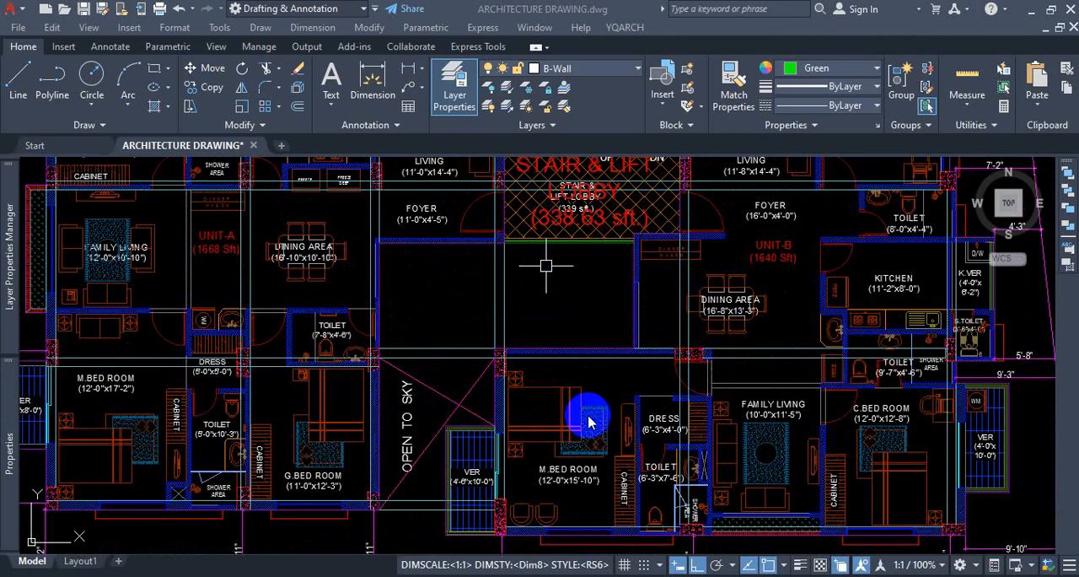
pyautogui.scroll(-6, 582, 337)
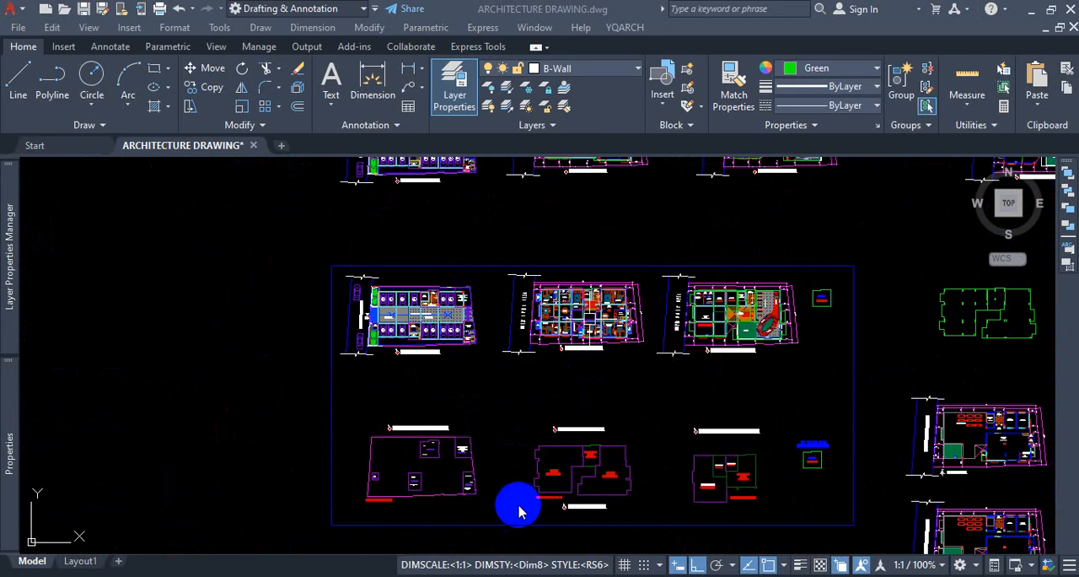
# Compare the typical floor's unit area outlines with the rooms and boundary setbacks in the furnished typical floor layout plan.
pyautogui.scroll(8, 582, 485)
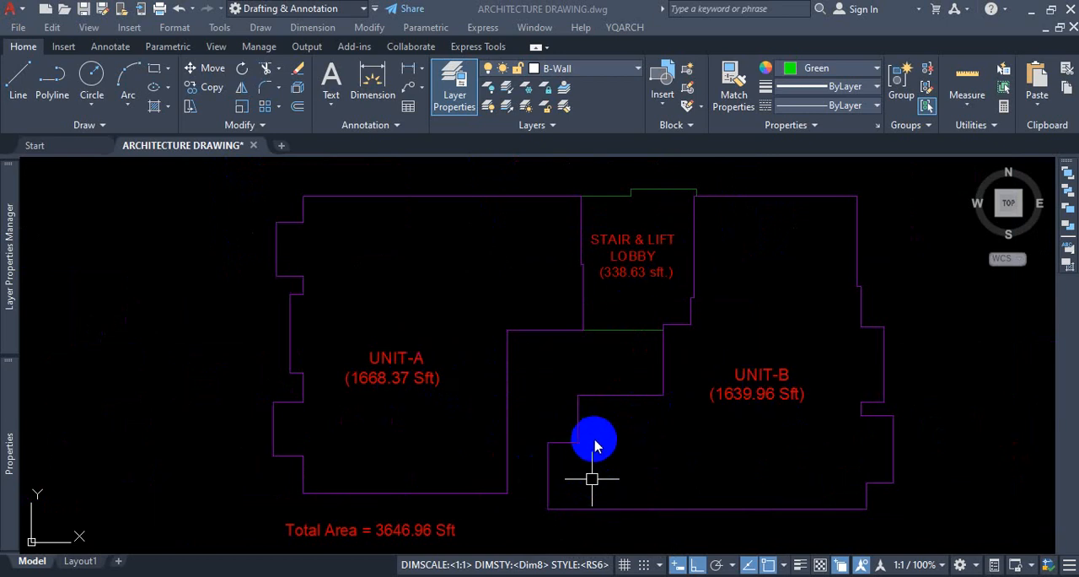
pyautogui.scroll(-4, 593, 441)
pyautogui.scroll(-6, 641, 410)
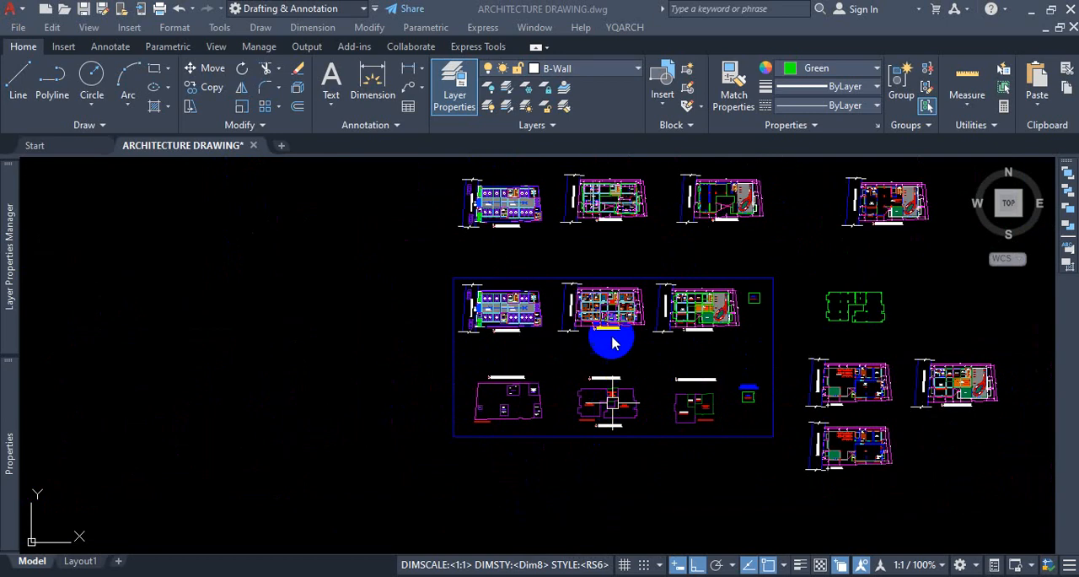
pyautogui.scroll(3, 621, 300)
pyautogui.scroll(3, 631, 306)
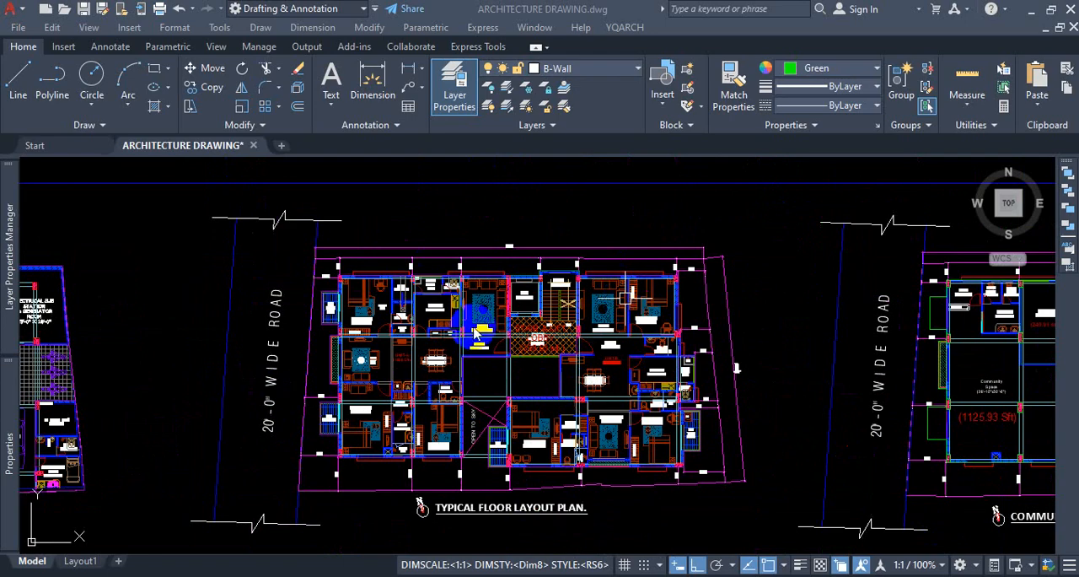
pyautogui.scroll(4, 384, 281)
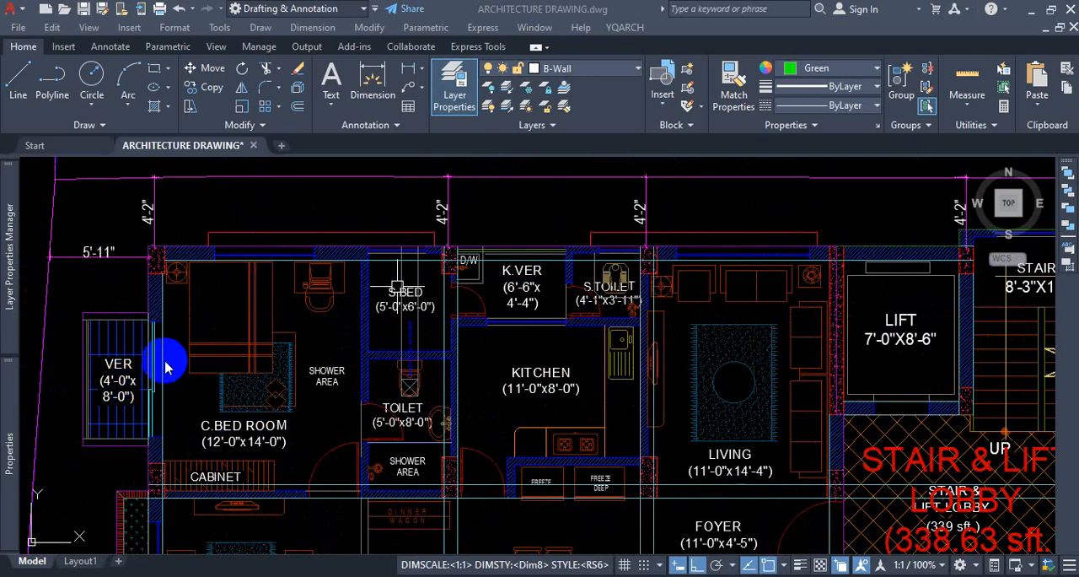
pyautogui.scroll(-5, 374, 234)
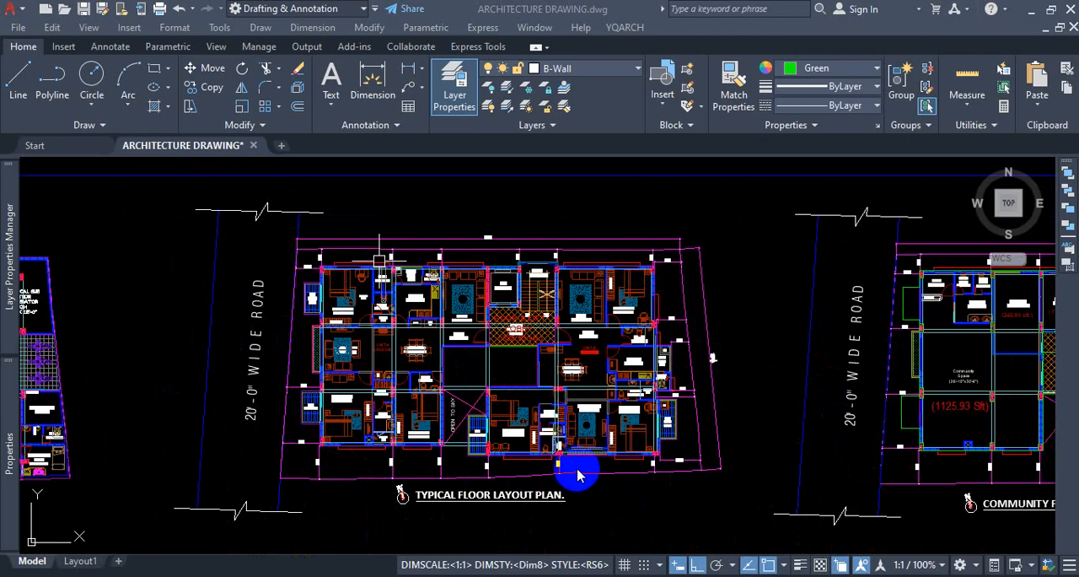
pyautogui.scroll(4, 466, 489)
pyautogui.scroll(-5, 467, 483)
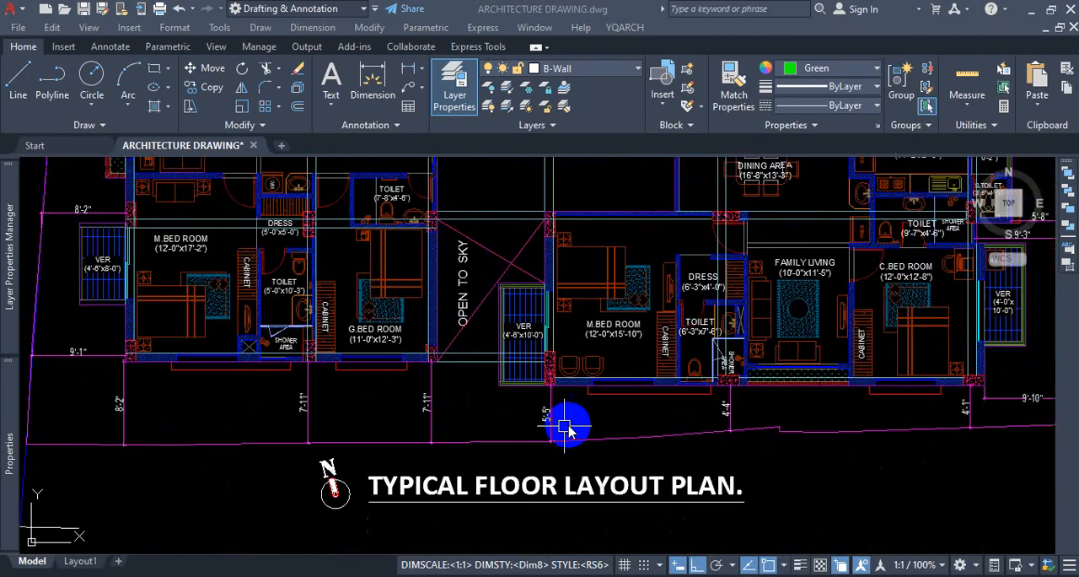
pyautogui.scroll(7, 783, 203)
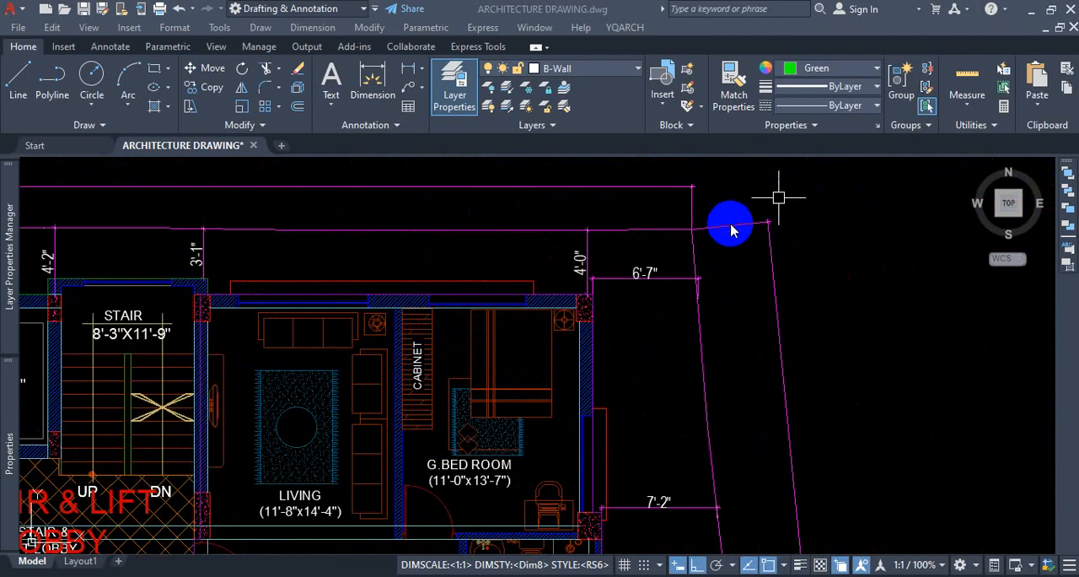
# Highlight the boundary wall polyline around the furnished typical floor layout plan to inspect its full extent, then clear the selection.
pyautogui.click(529, 228)
pyautogui.click(539, 227)
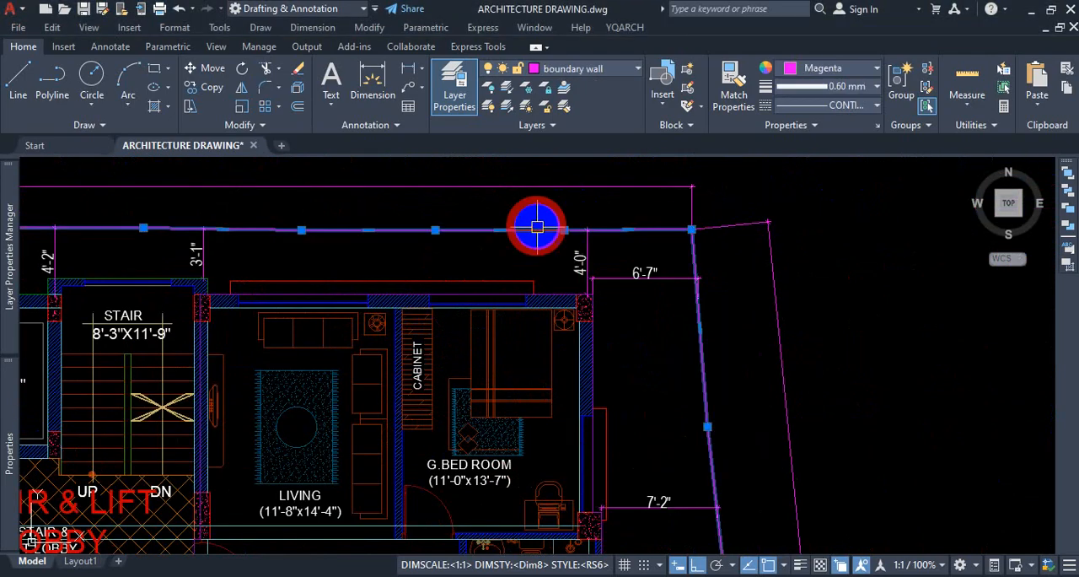
pyautogui.scroll(-3, 753, 250)
pyautogui.scroll(-5, 734, 274)
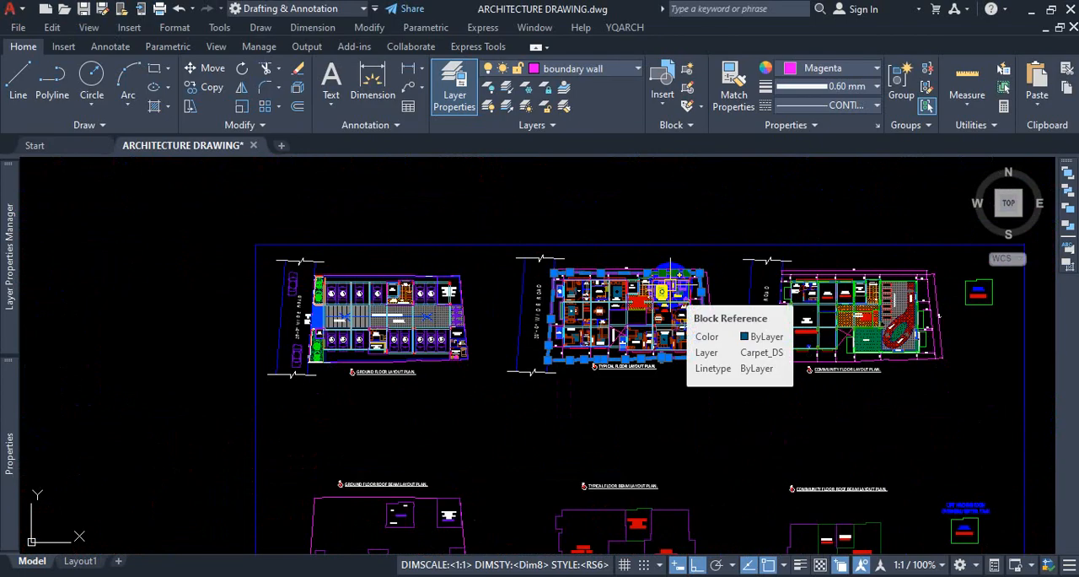
pyautogui.scroll(3, 628, 291)
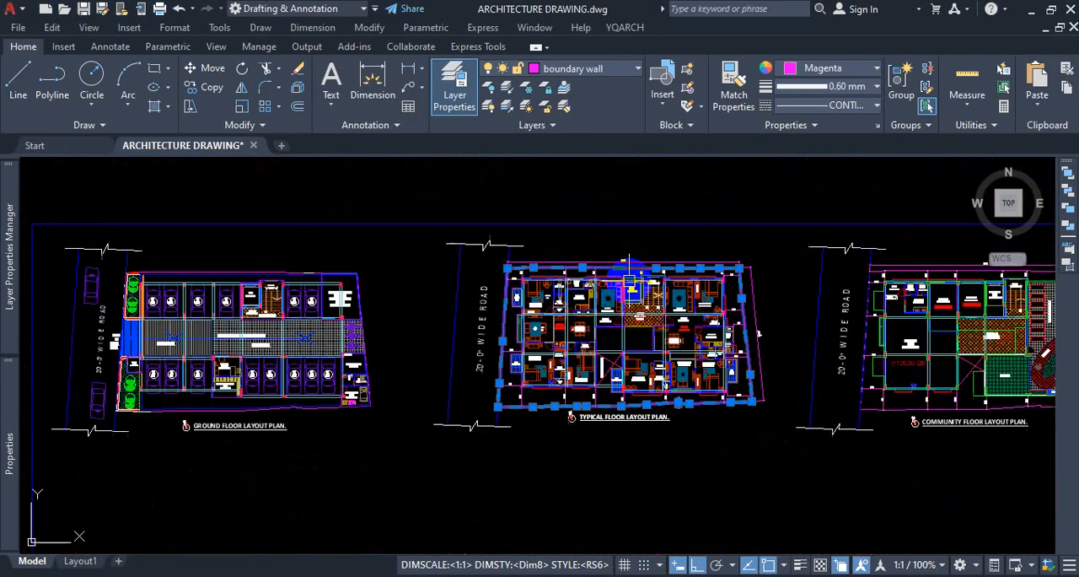
pyautogui.scroll(3, 646, 389)
pyautogui.press('Escape')
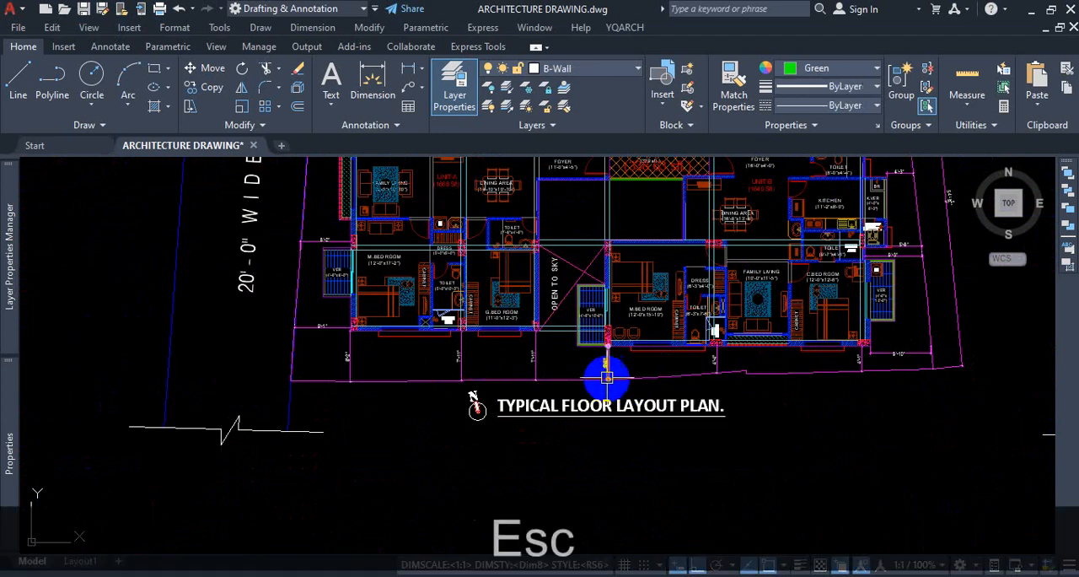
# Examine the typical floor plan's road-side boundary and its position among the framed plans and area outlines.
pyautogui.scroll(-4, 551, 357)
pyautogui.scroll(2, 451, 253)
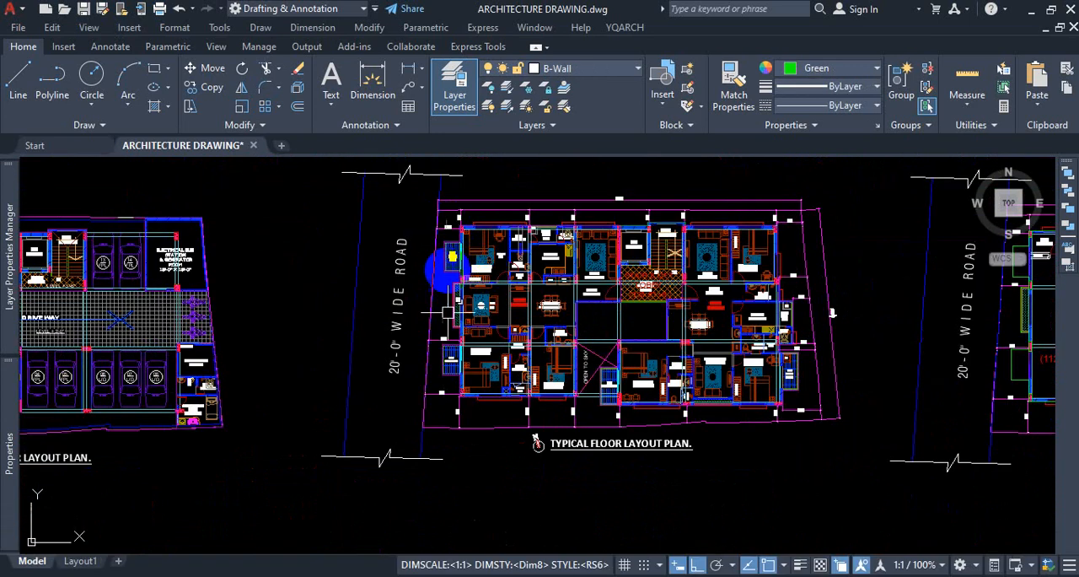
pyautogui.scroll(4, 438, 221)
pyautogui.scroll(-2, 438, 221)
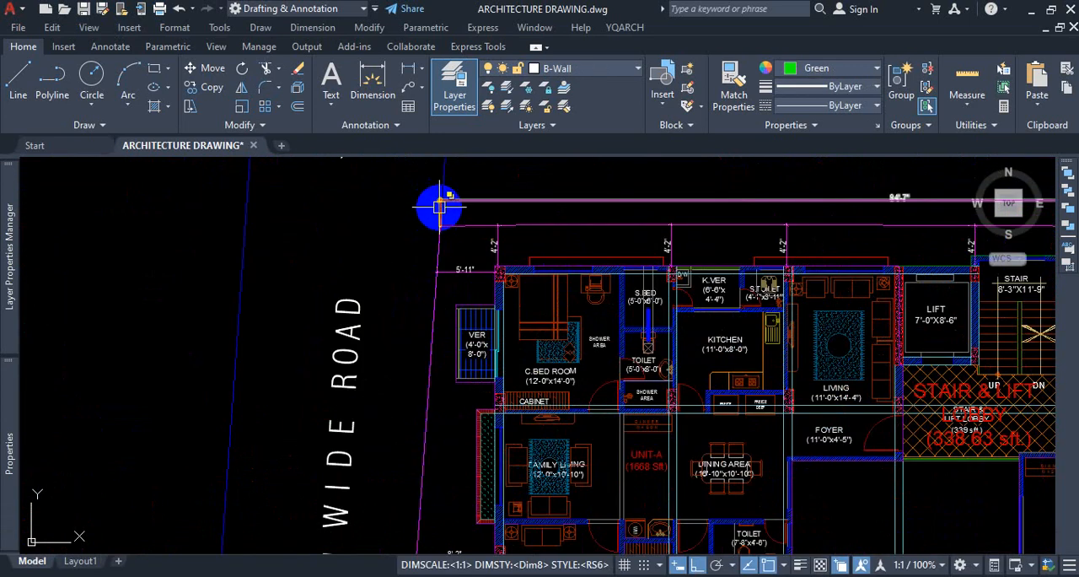
pyautogui.scroll(-3, 436, 205)
pyautogui.scroll(-6, 591, 261)
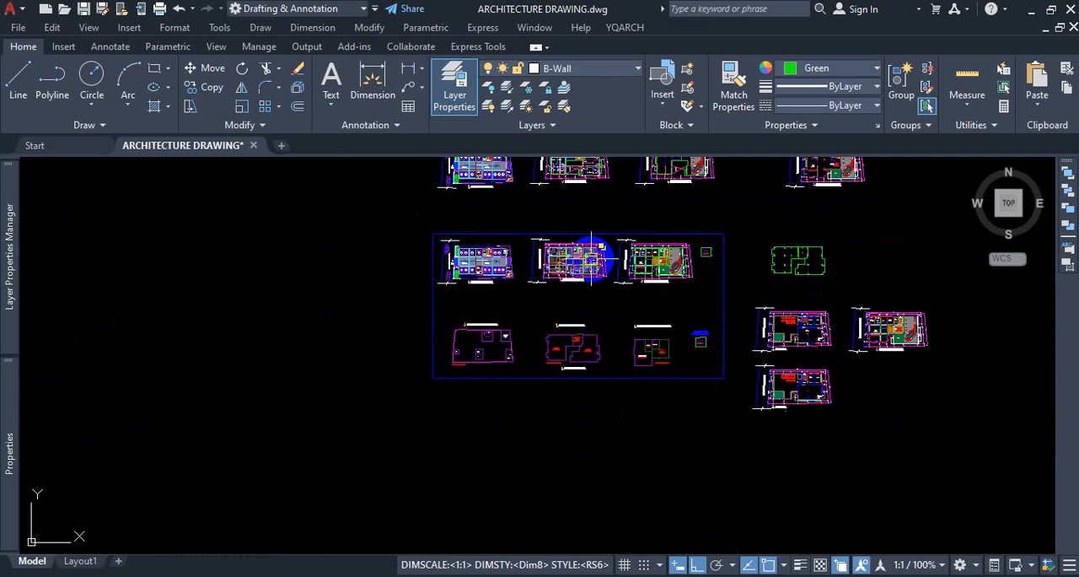
pyautogui.scroll(3, 506, 340)
pyautogui.scroll(-3, 631, 363)
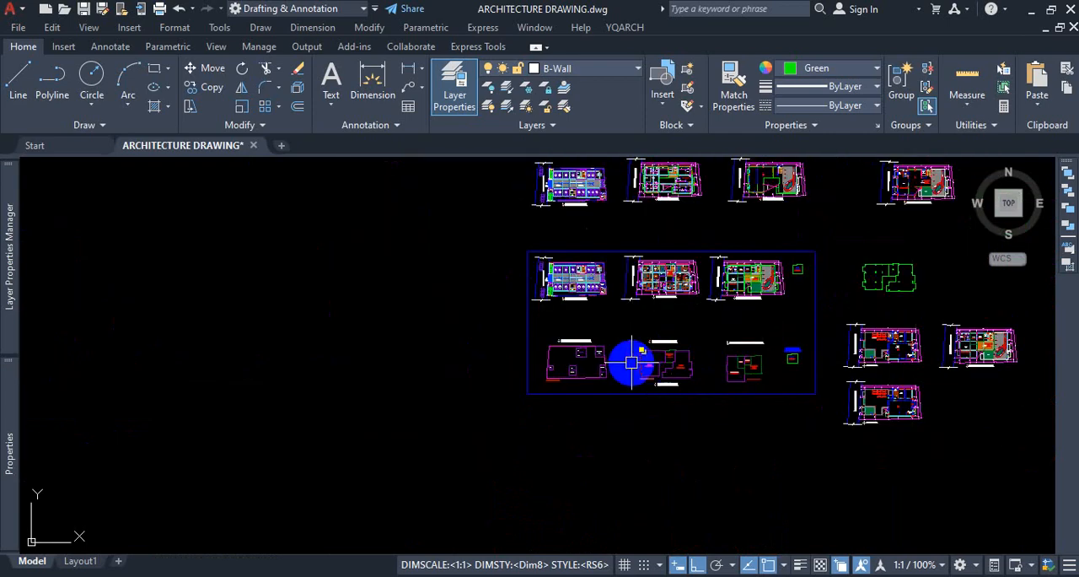
# Examine the room area outlines within the boundary of the Ground Floor Roof Beam Layout Plan.
pyautogui.scroll(8, 581, 351)
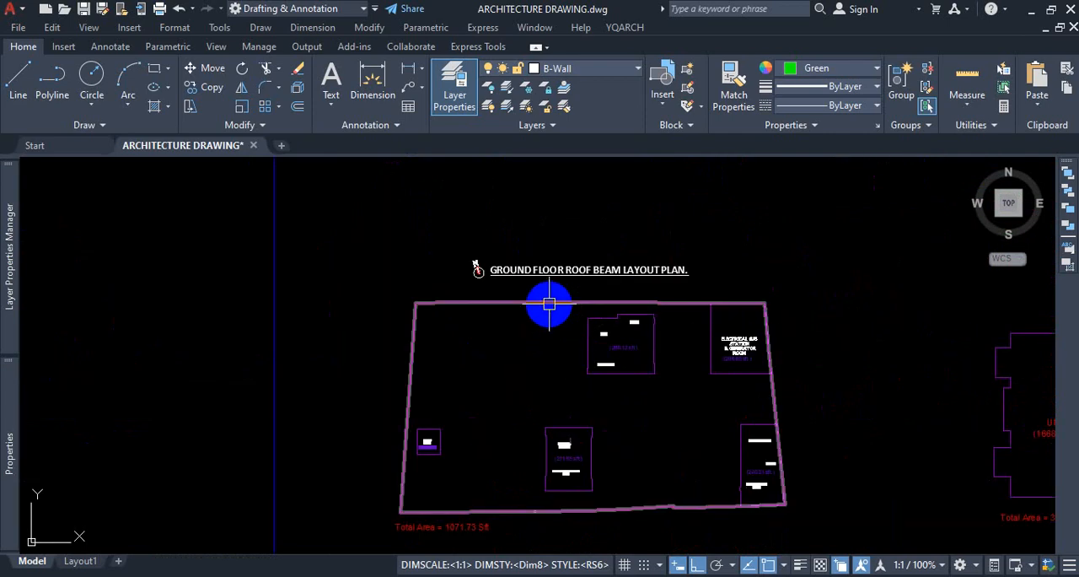
pyautogui.scroll(7, 658, 347)
pyautogui.scroll(-5, 654, 332)
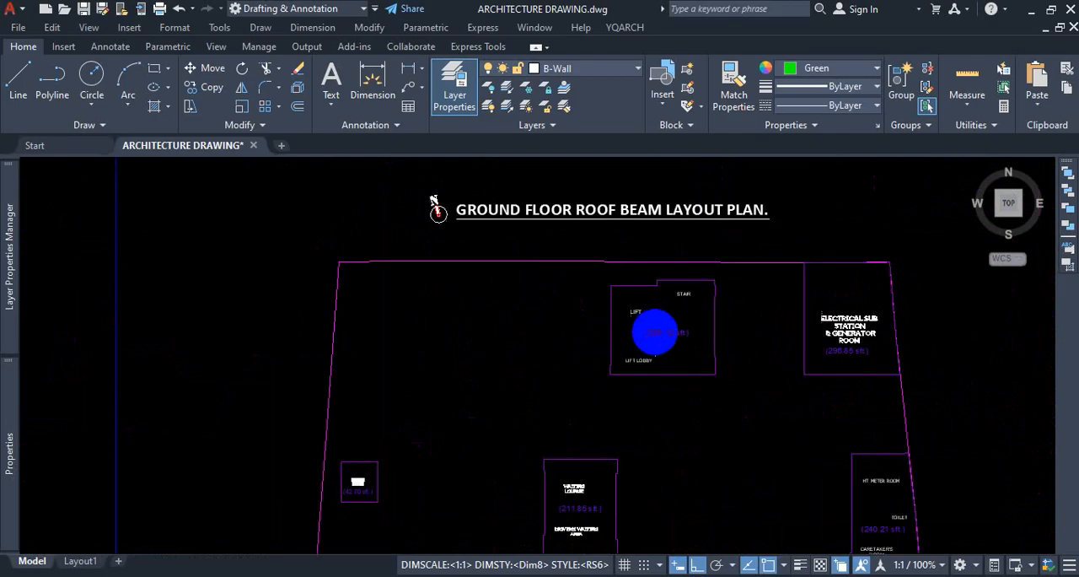
pyautogui.scroll(-2, 655, 332)
pyautogui.scroll(3, 516, 513)
pyautogui.scroll(-3, 542, 390)
pyautogui.scroll(1, 717, 304)
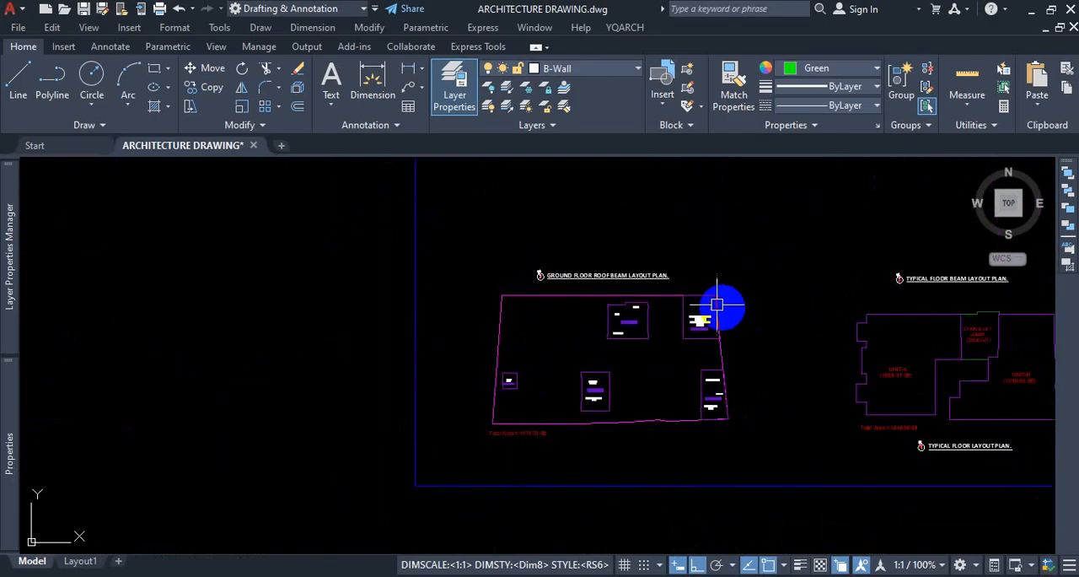
# Select the boundary wall polyline of the Ground Floor Roof Beam Layout Plan and inspect its full perimeter.
pyautogui.scroll(4, 717, 304)
pyautogui.click(624, 284)
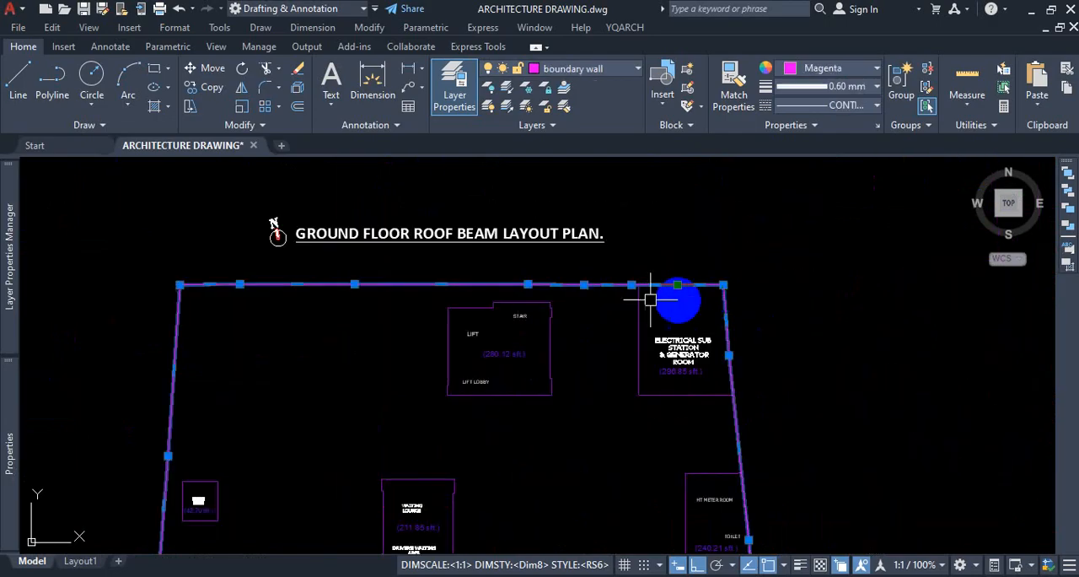
pyautogui.scroll(-4, 717, 294)
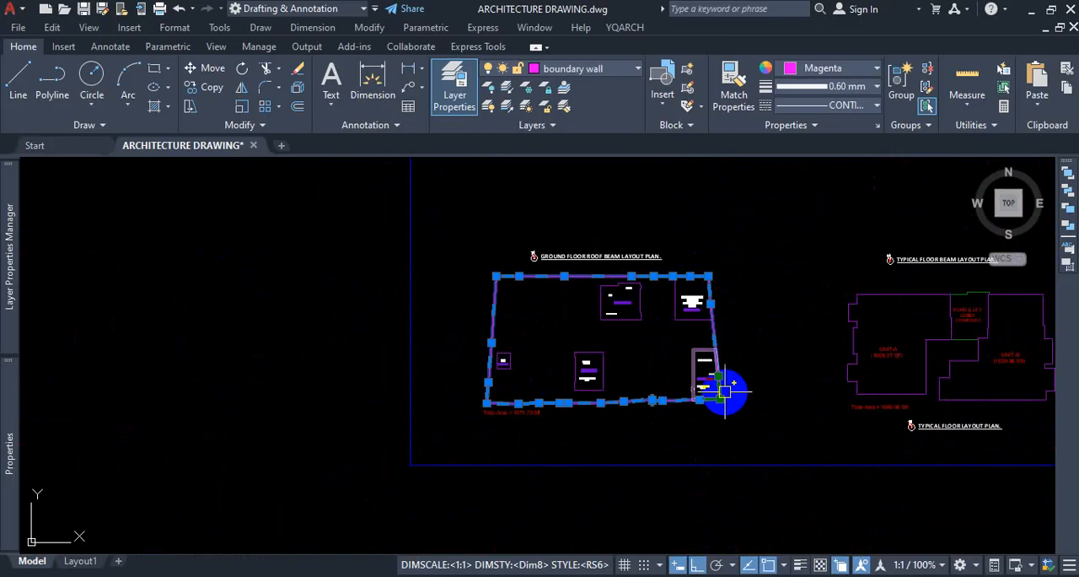
pyautogui.scroll(4, 725, 389)
pyautogui.scroll(-2, 706, 269)
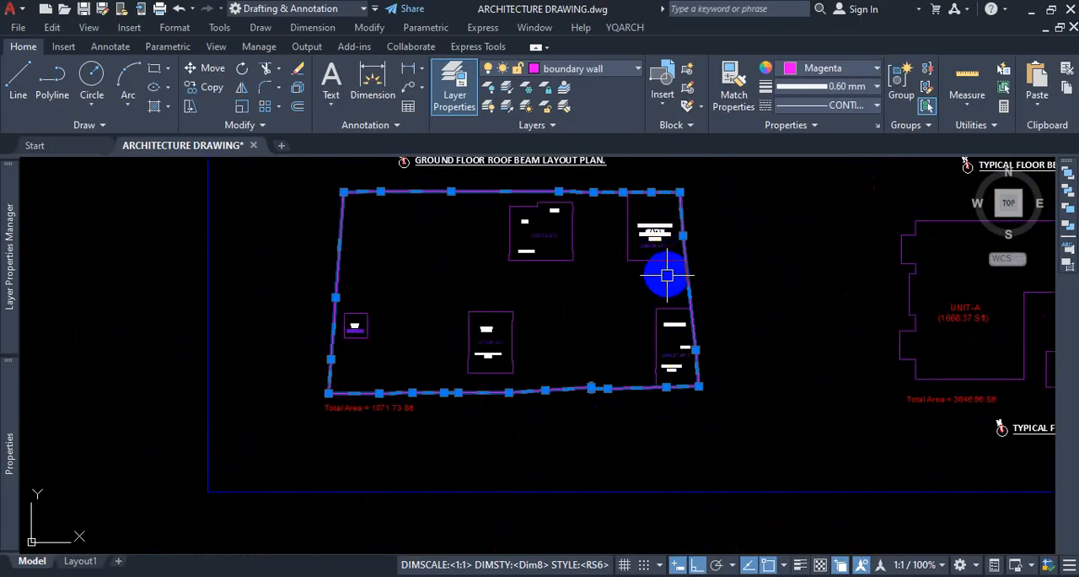
pyautogui.hotkey('ctrl', '1')
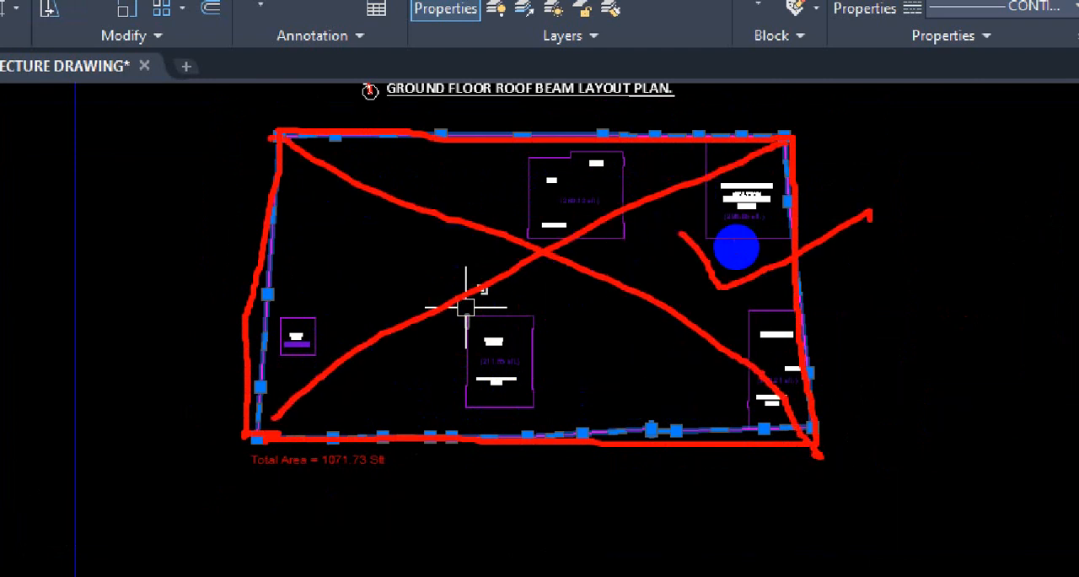
pyautogui.press('Escape')
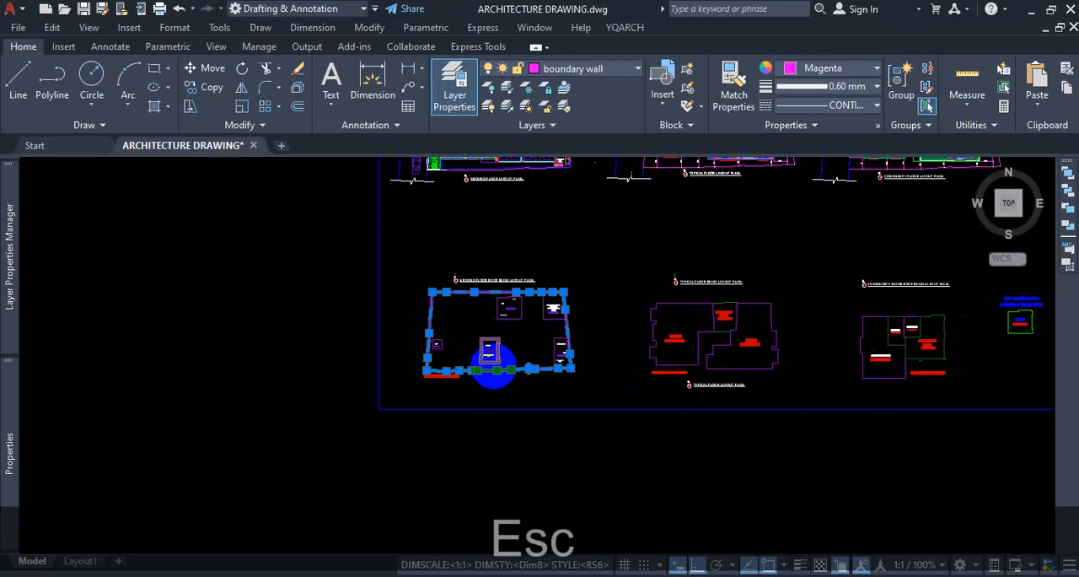
# Examine the setback dimensions between the boundary wall and the lift-and-stair side of the typical floor layout plan.
pyautogui.scroll(-5, 523, 337)
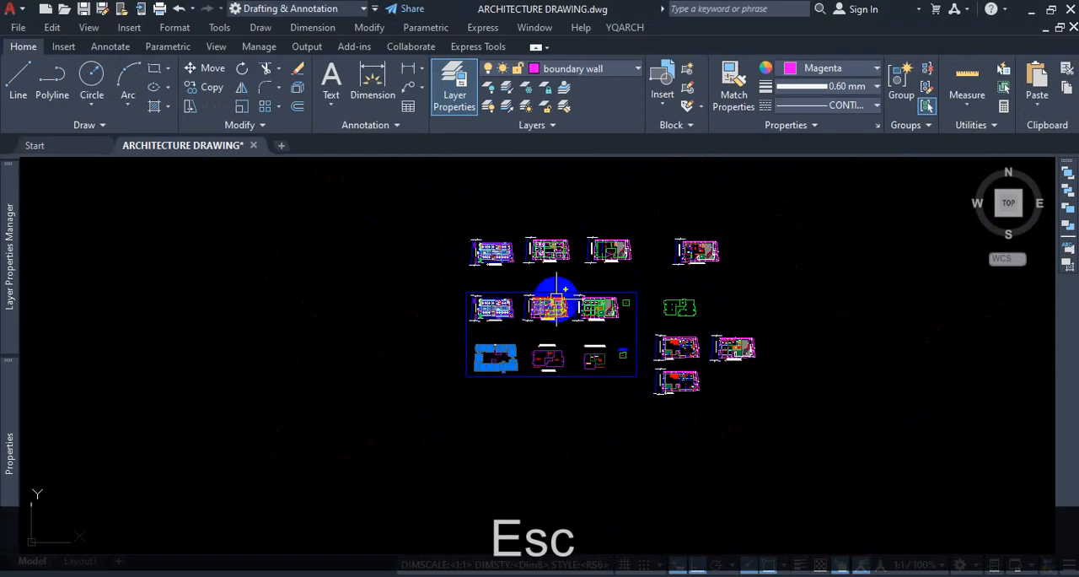
pyautogui.scroll(12, 481, 313)
pyautogui.scroll(4, 268, 242)
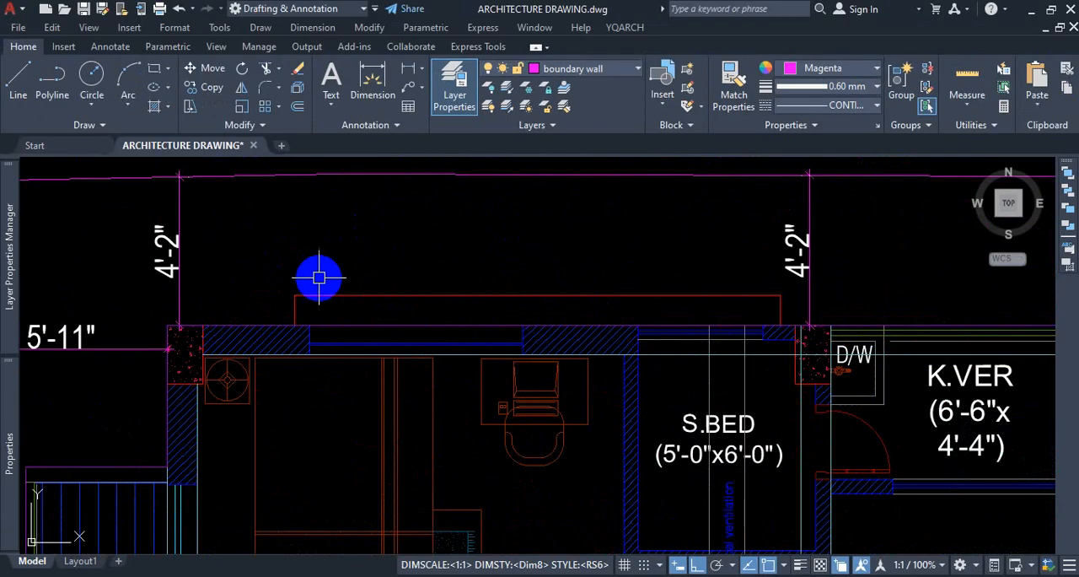
pyautogui.scroll(-7, 227, 278)
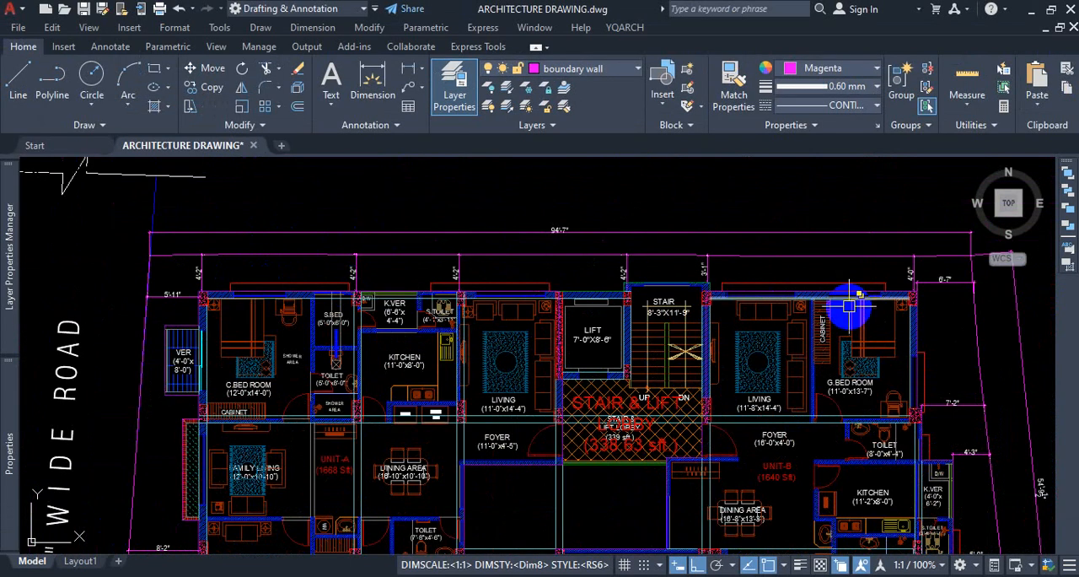
pyautogui.scroll(10, 927, 278)
pyautogui.scroll(-5, 841, 285)
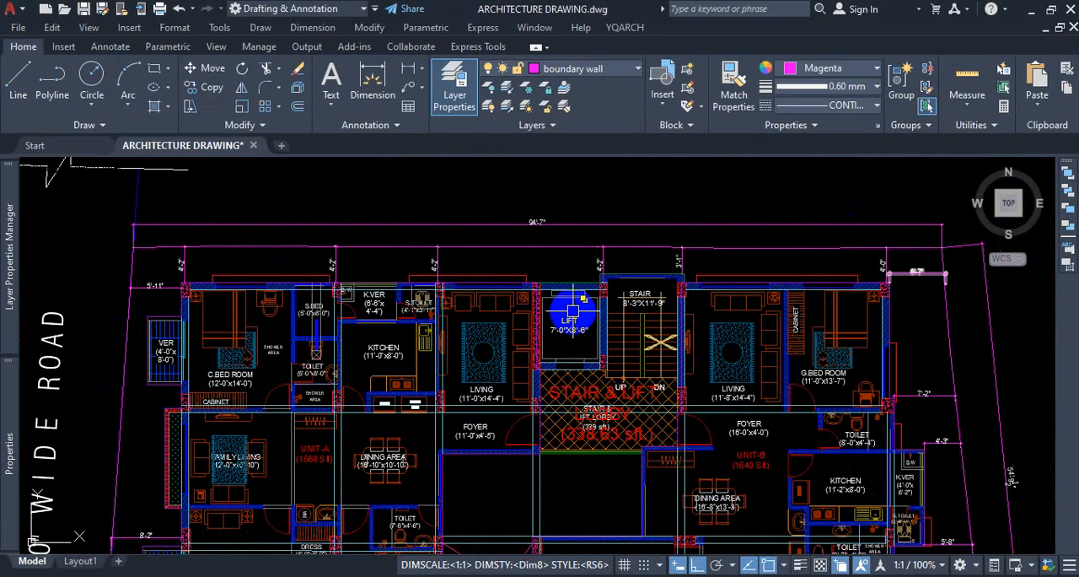
pyautogui.scroll(5, 559, 234)
pyautogui.scroll(2, 590, 241)
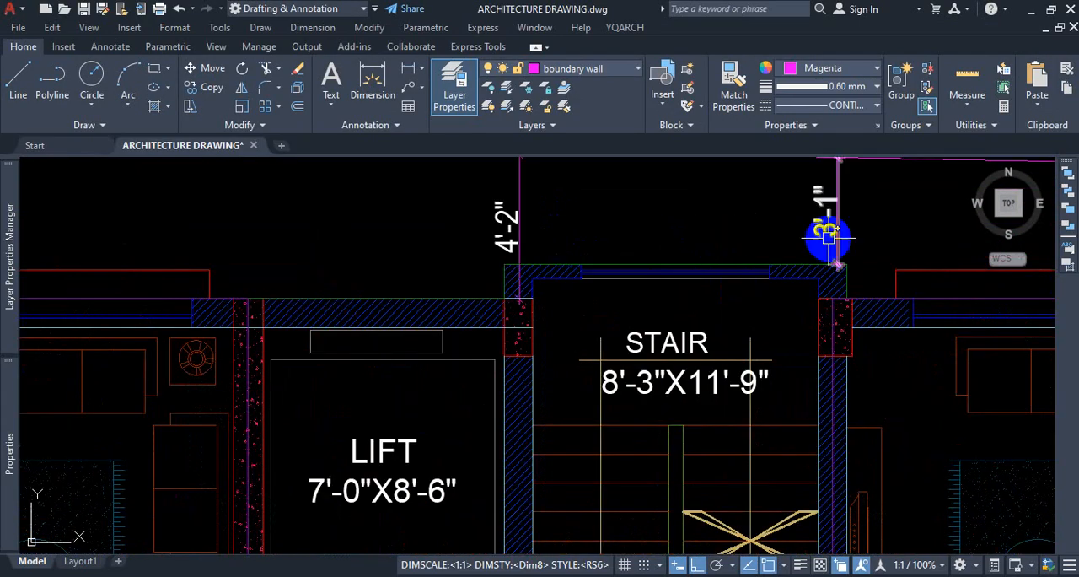
pyautogui.scroll(-2, 793, 290)
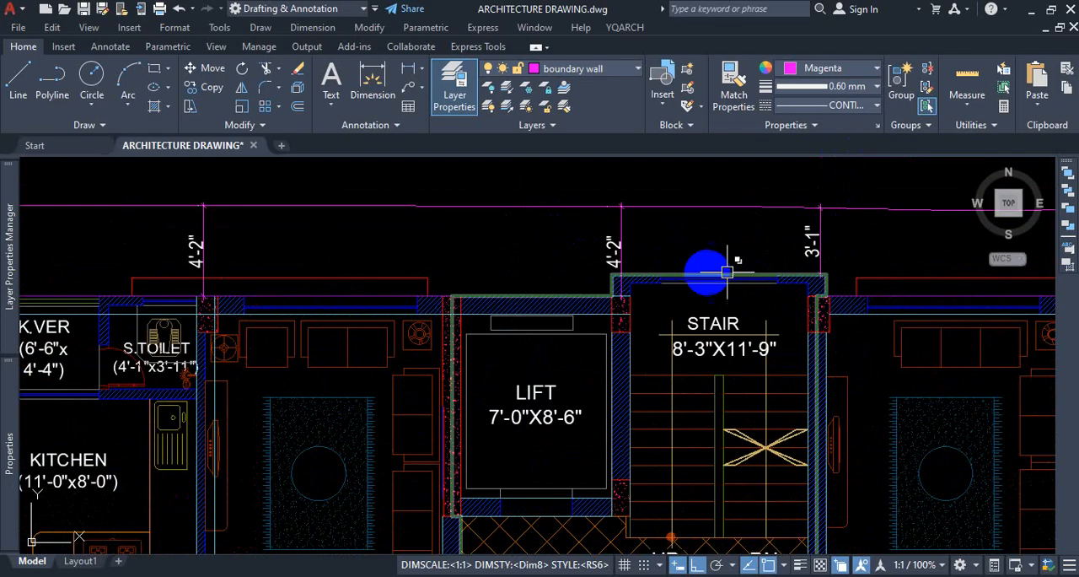
# Examine the boundary setback dimensions along the title side of the typical floor layout plan, below the bedrooms and verandas.
pyautogui.scroll(-5, 721, 228)
pyautogui.scroll(4, 622, 393)
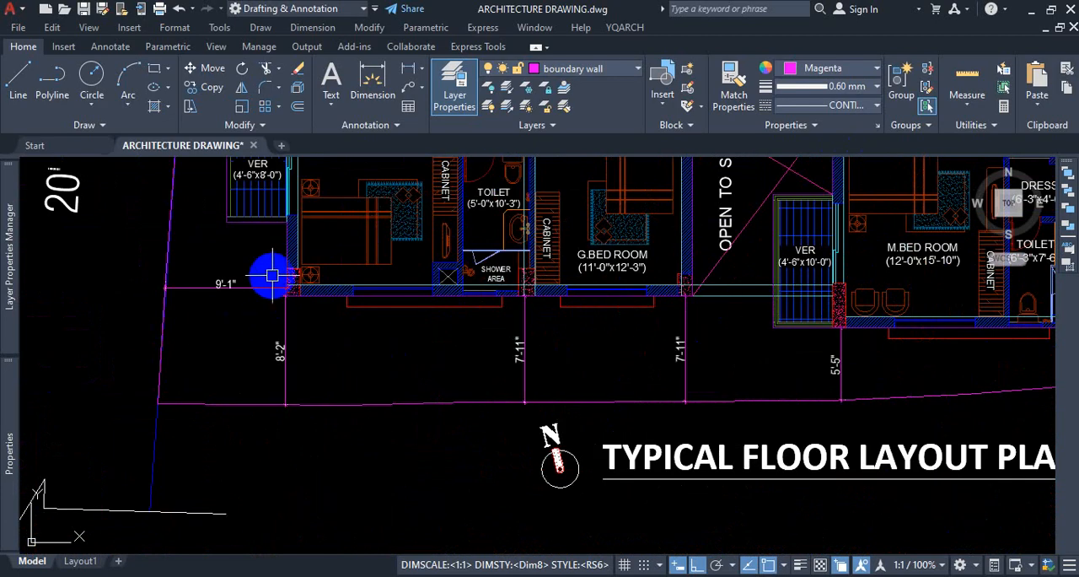
pyautogui.scroll(8, 694, 301)
pyautogui.scroll(-3, 626, 341)
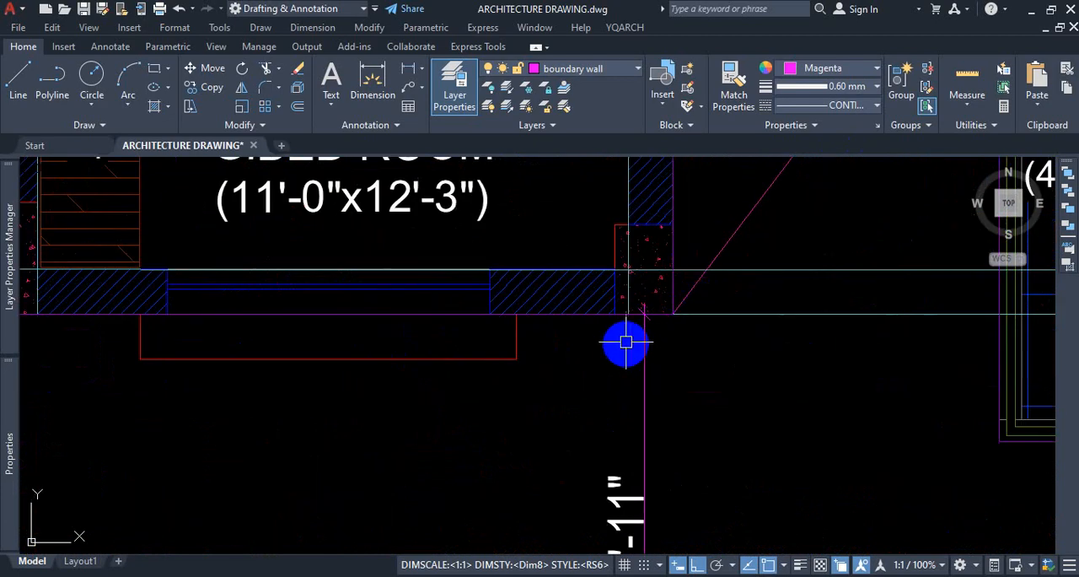
pyautogui.scroll(-6, 590, 329)
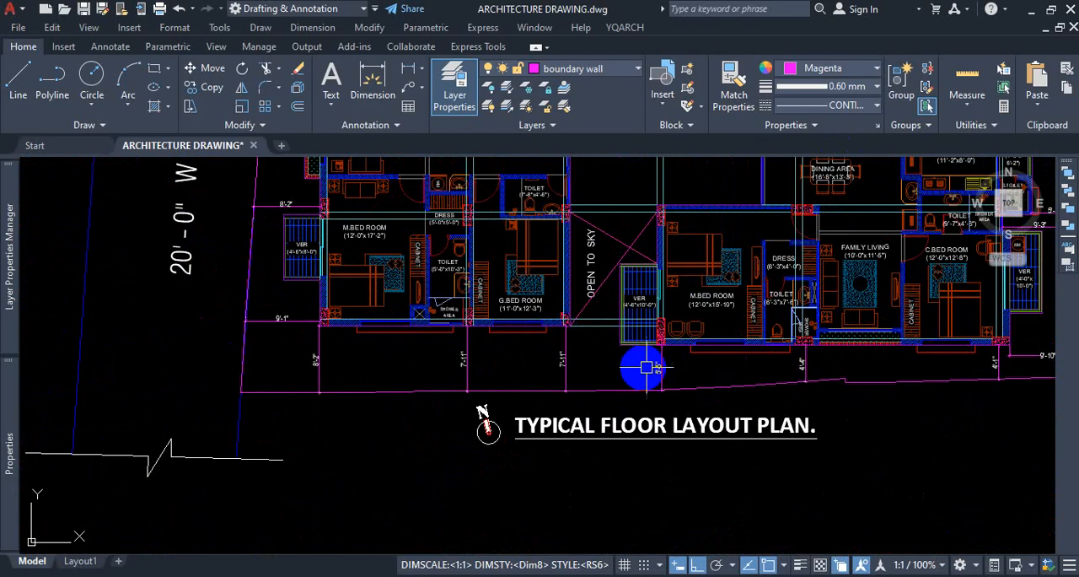
pyautogui.scroll(-6, 717, 358)
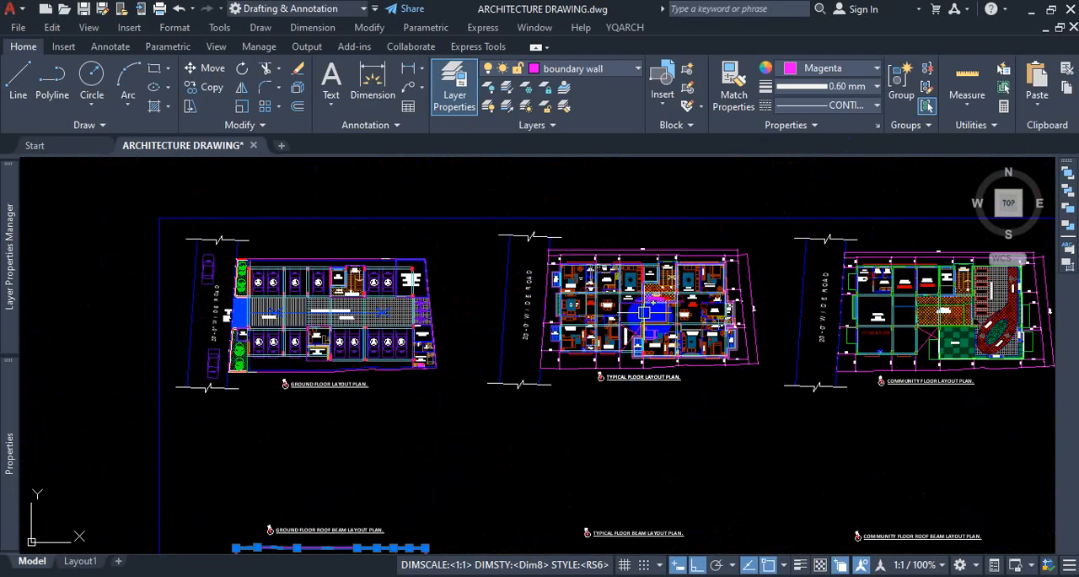
# Examine the furnished room layout of Unit-A and its neighbouring unit in the typical floor layout plan.
pyautogui.scroll(5, 654, 301)
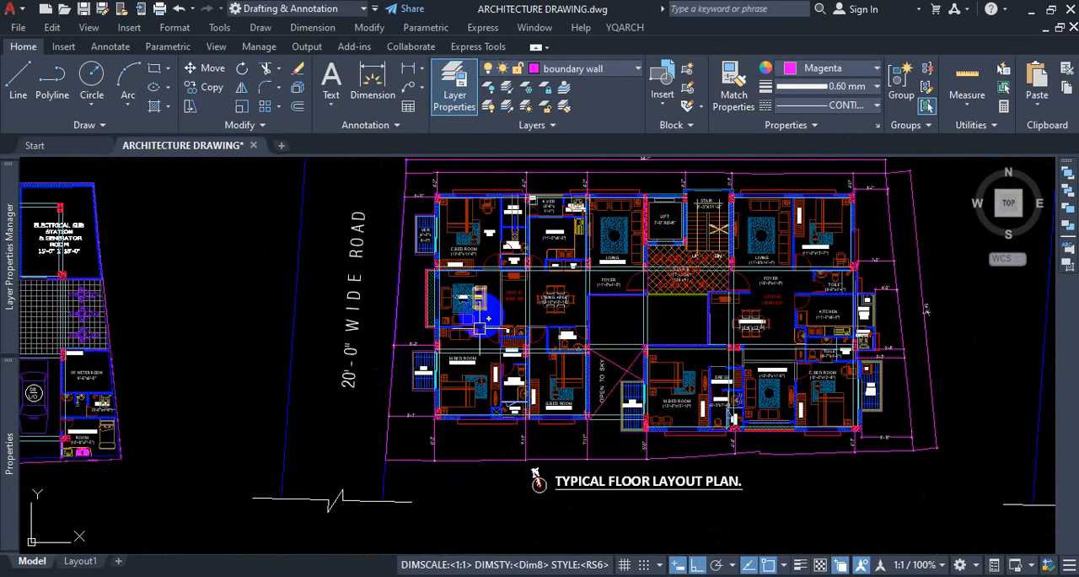
pyautogui.scroll(4, 497, 210)
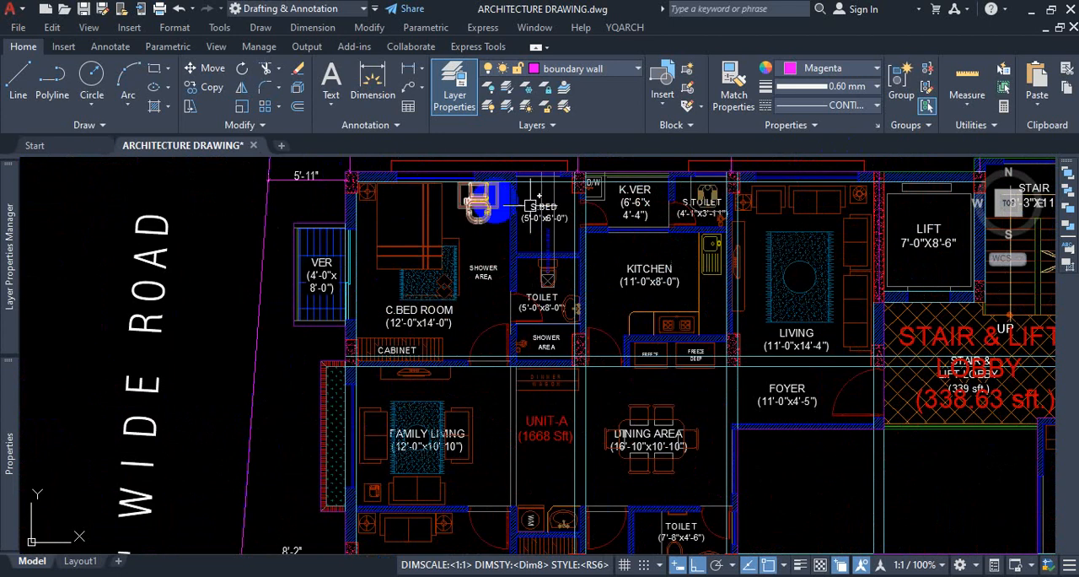
pyautogui.scroll(-5, 658, 380)
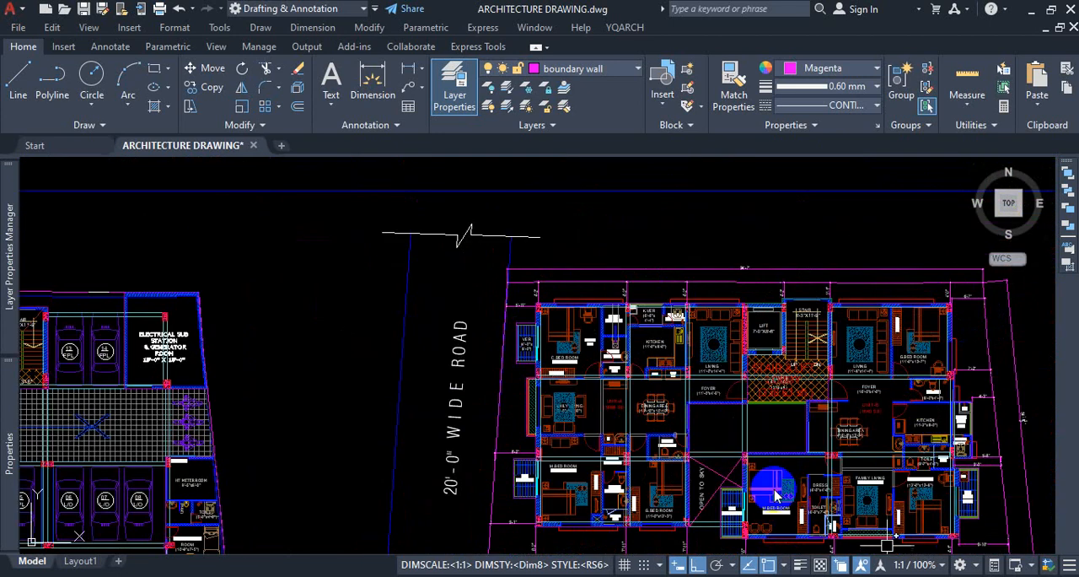
pyautogui.scroll(5, 590, 366)
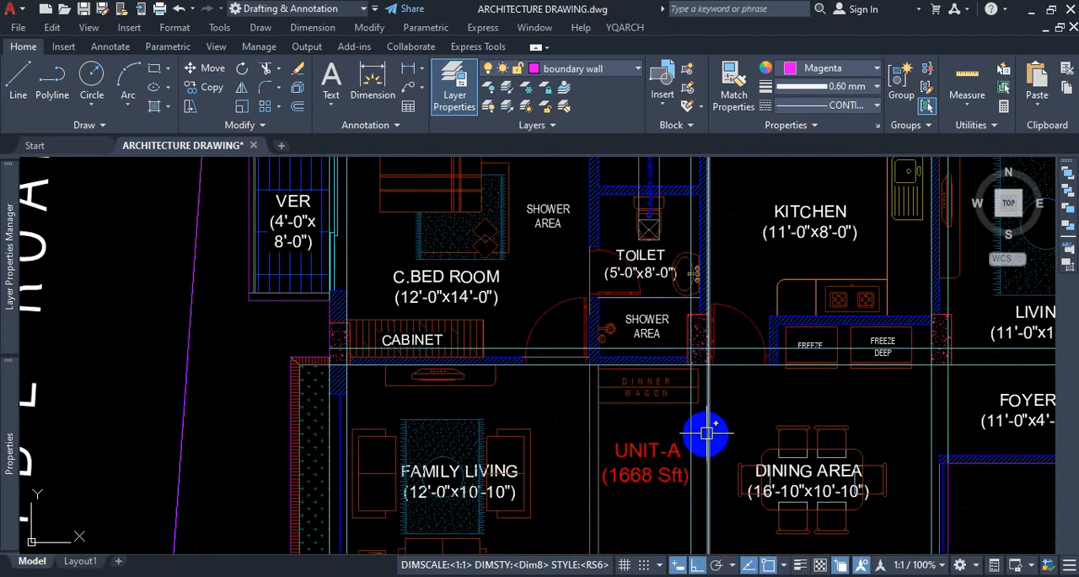
pyautogui.scroll(-5, 582, 379)
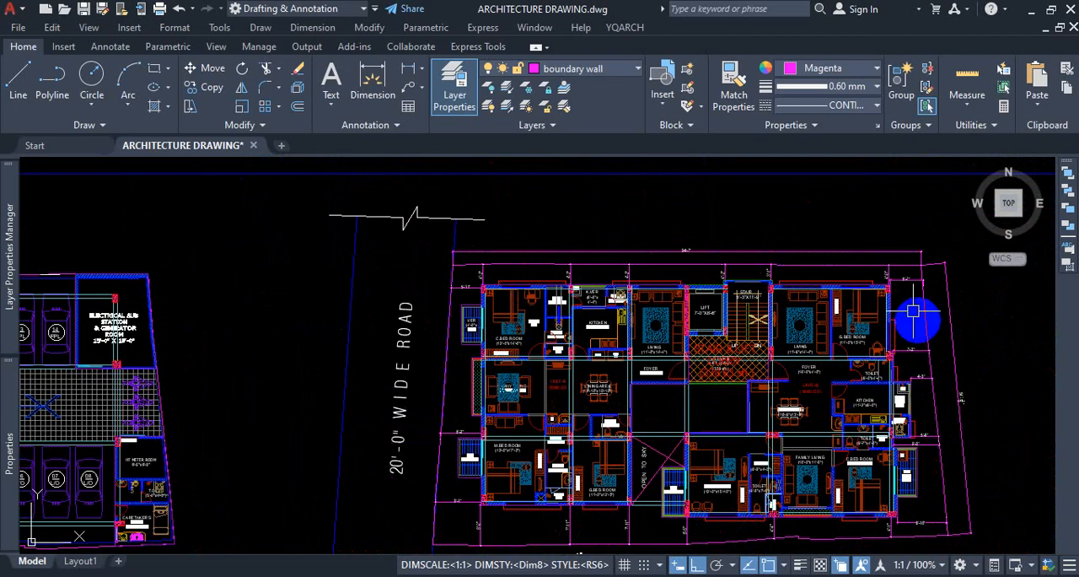
pyautogui.scroll(2, 915, 312)
# Compare the framed floor plans with the alternative typical and community floor plans placed outside the frame.
pyautogui.scroll(-7, 591, 422)
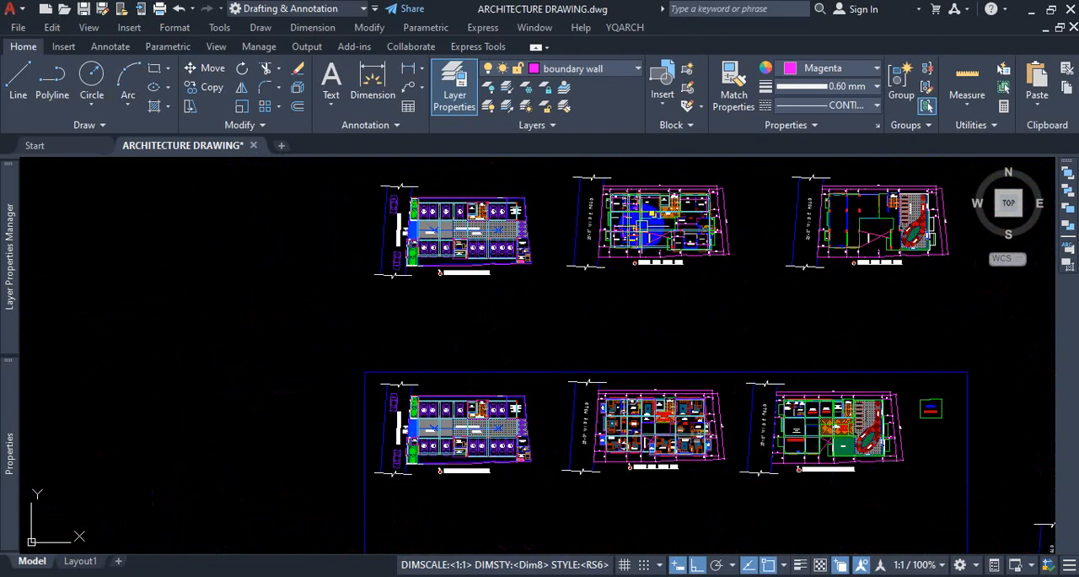
pyautogui.scroll(6, 650, 222)
pyautogui.scroll(-8, 608, 342)
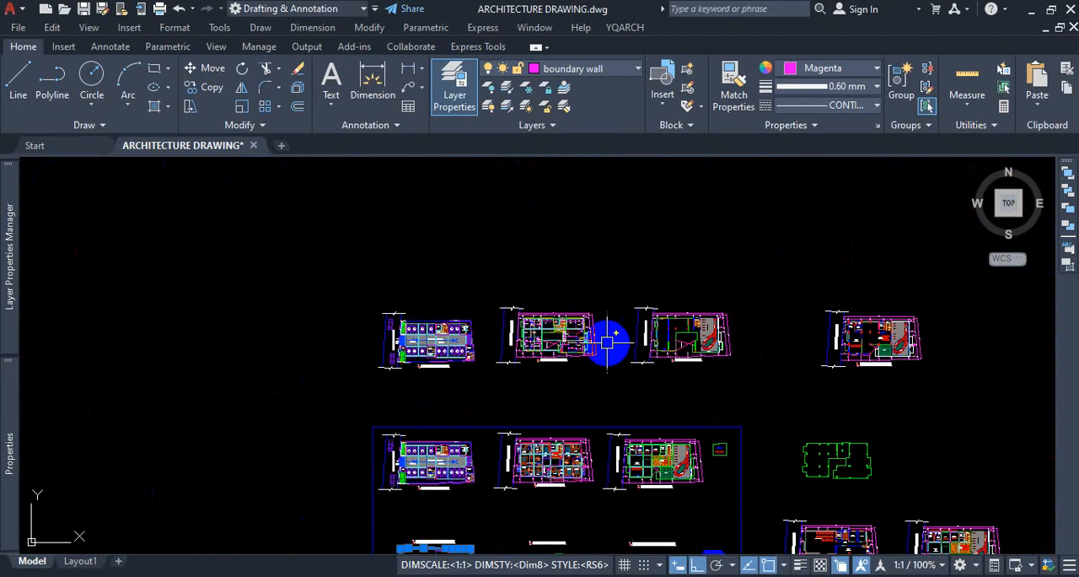
pyautogui.scroll(-4, 775, 321)
pyautogui.scroll(8, 762, 323)
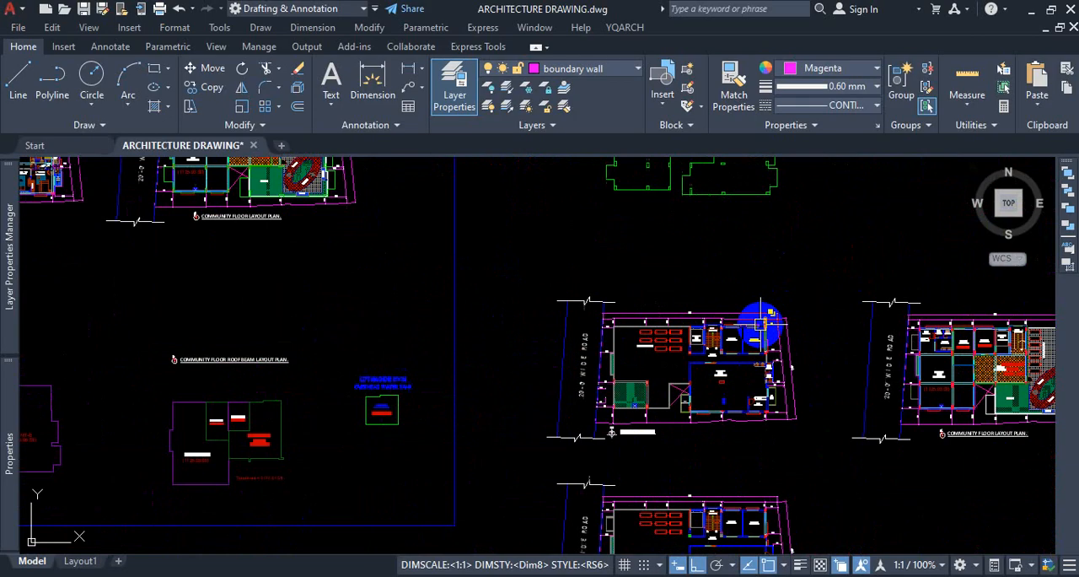
pyautogui.scroll(2, 761, 323)
pyautogui.scroll(-5, 579, 365)
pyautogui.scroll(7, 835, 363)
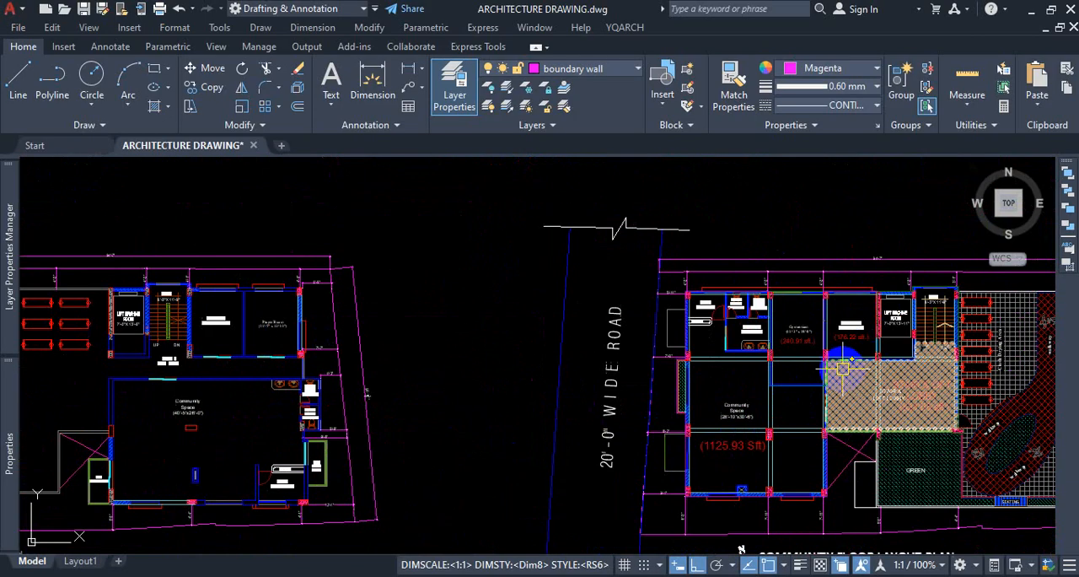
pyautogui.scroll(-5, 571, 385)
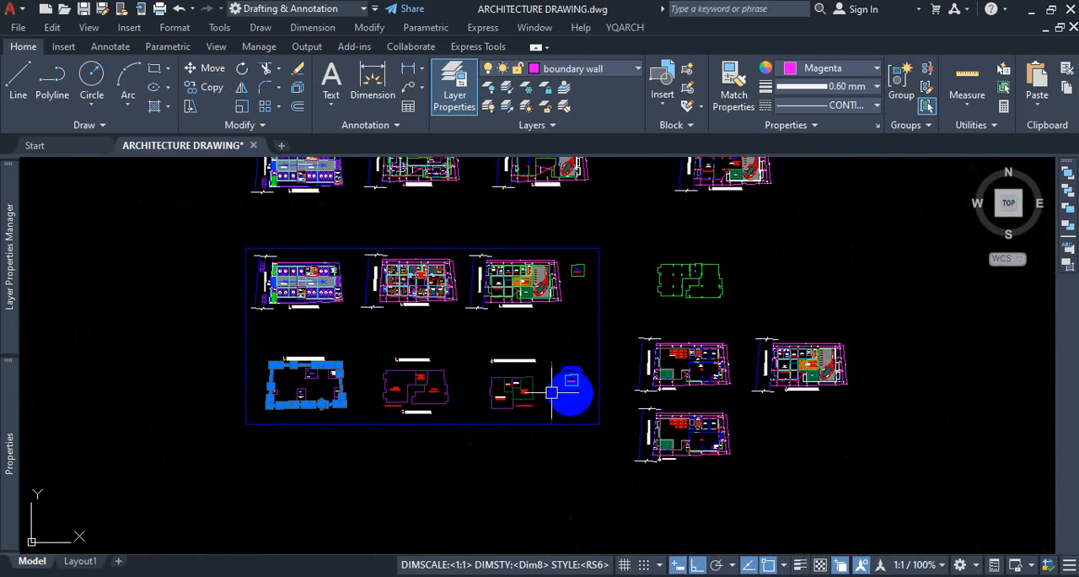
# Examine the community space, prayer room and stair and lift lobby in the framed Community Floor Layout Plan.
pyautogui.scroll(7, 492, 299)
pyautogui.scroll(2, 552, 331)
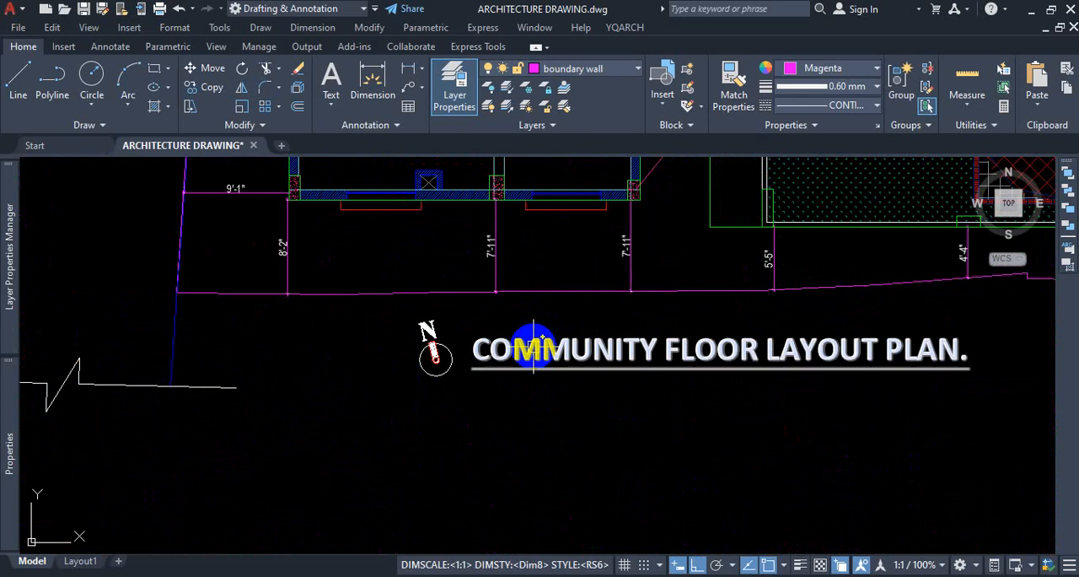
pyautogui.scroll(-4, 558, 414)
pyautogui.scroll(2, 586, 379)
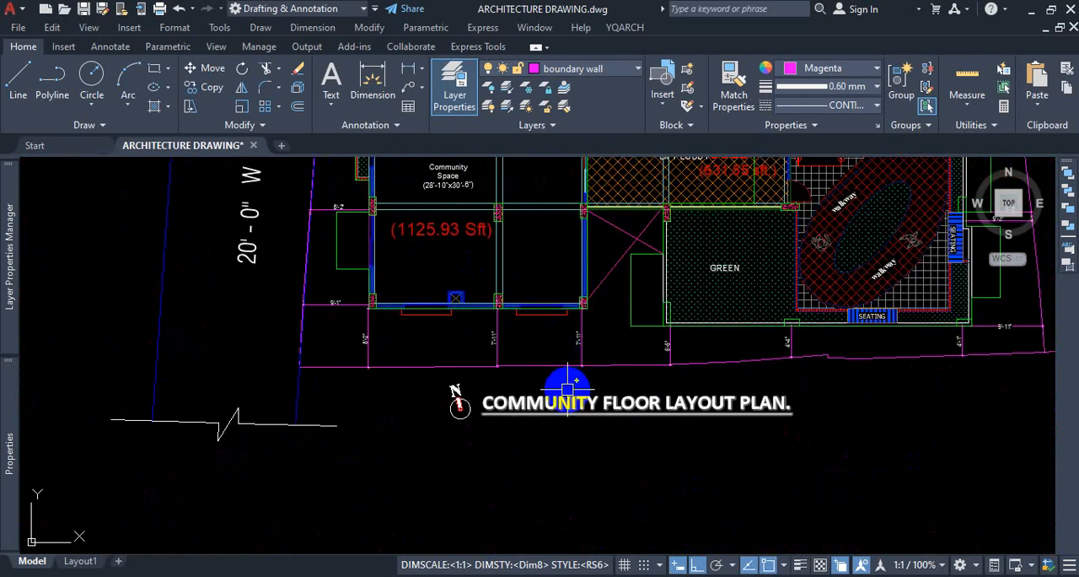
pyautogui.scroll(-3, 569, 385)
pyautogui.scroll(3, 631, 380)
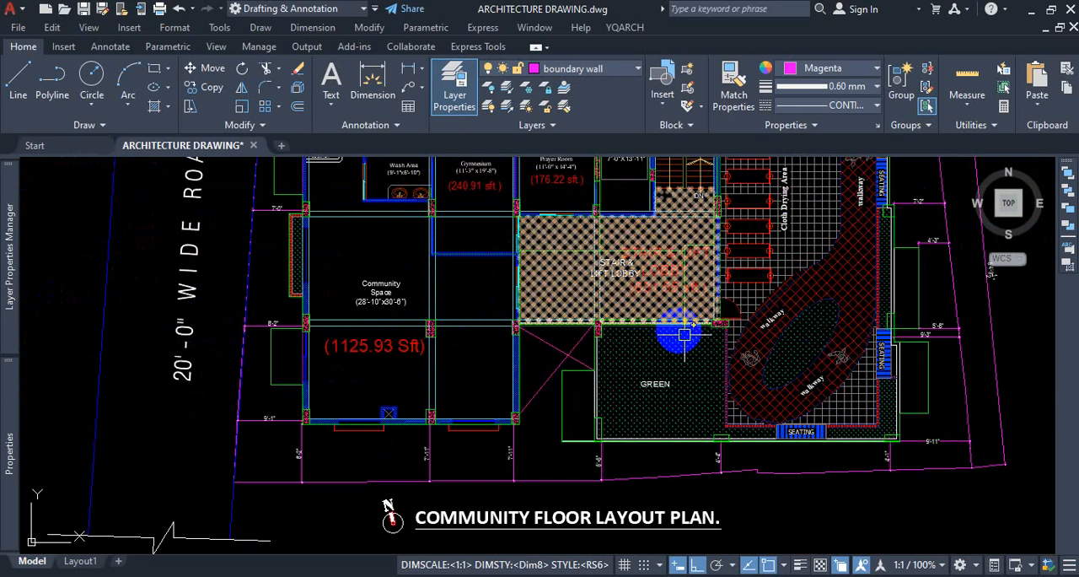
pyautogui.scroll(-3, 789, 414)
pyautogui.scroll(6, 795, 320)
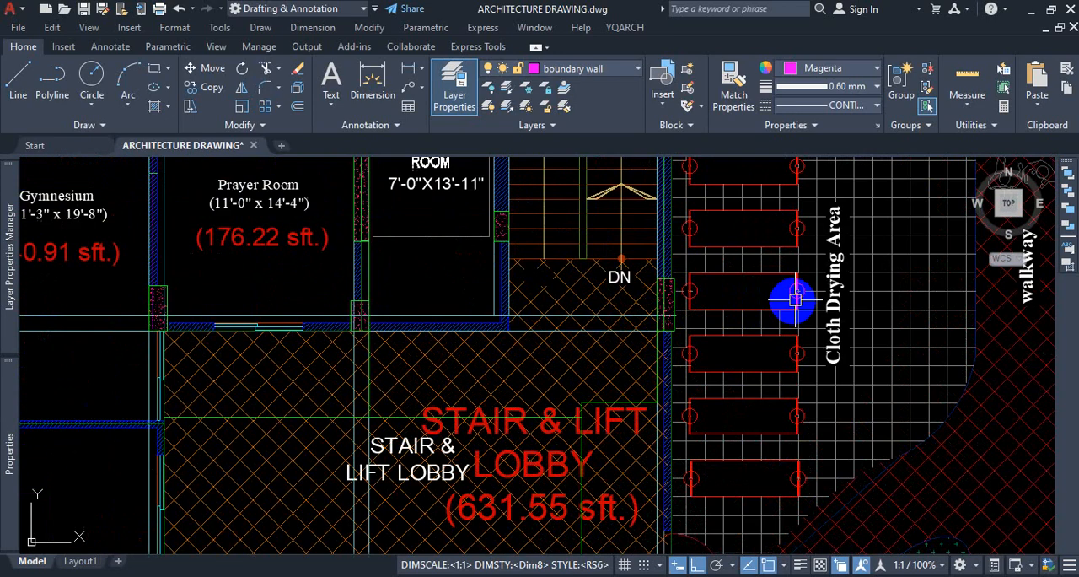
# Inspect the cloth drying area beside the stair in the Community Floor Layout Plan.
pyautogui.scroll(2, 795, 299)
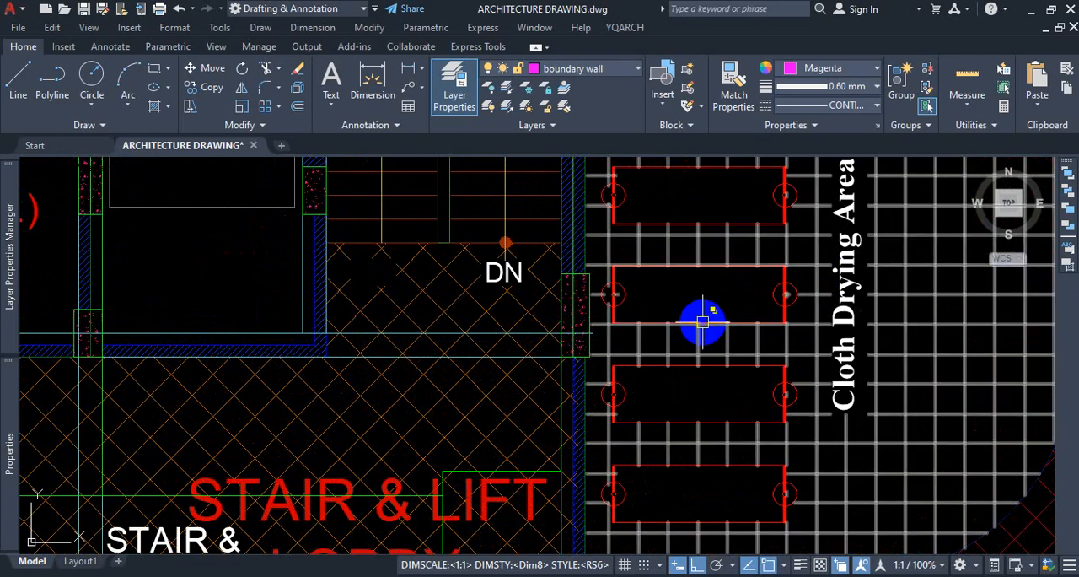
pyautogui.scroll(-4, 730, 344)
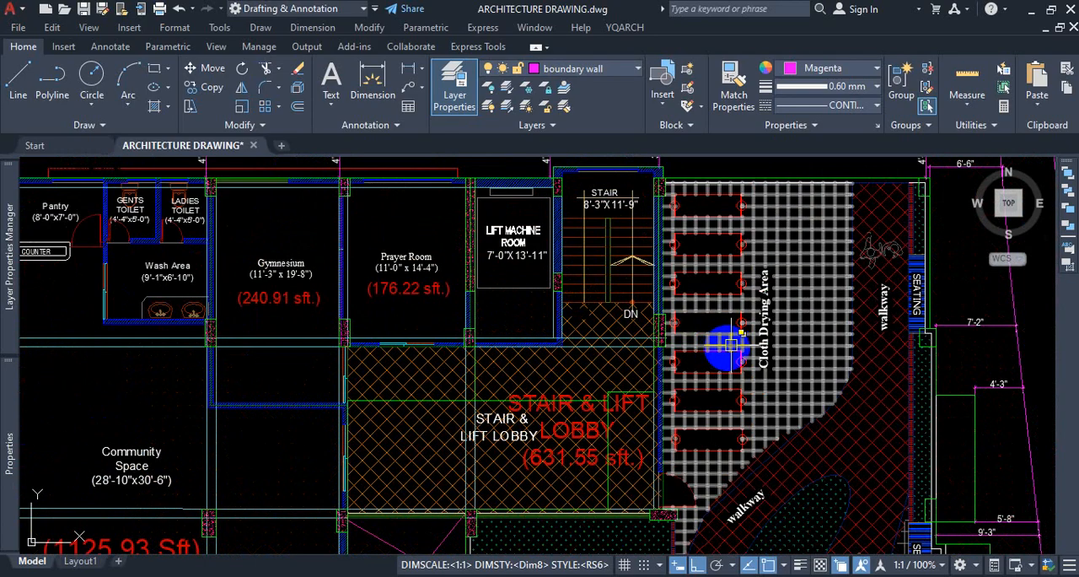
pyautogui.scroll(2, 734, 214)
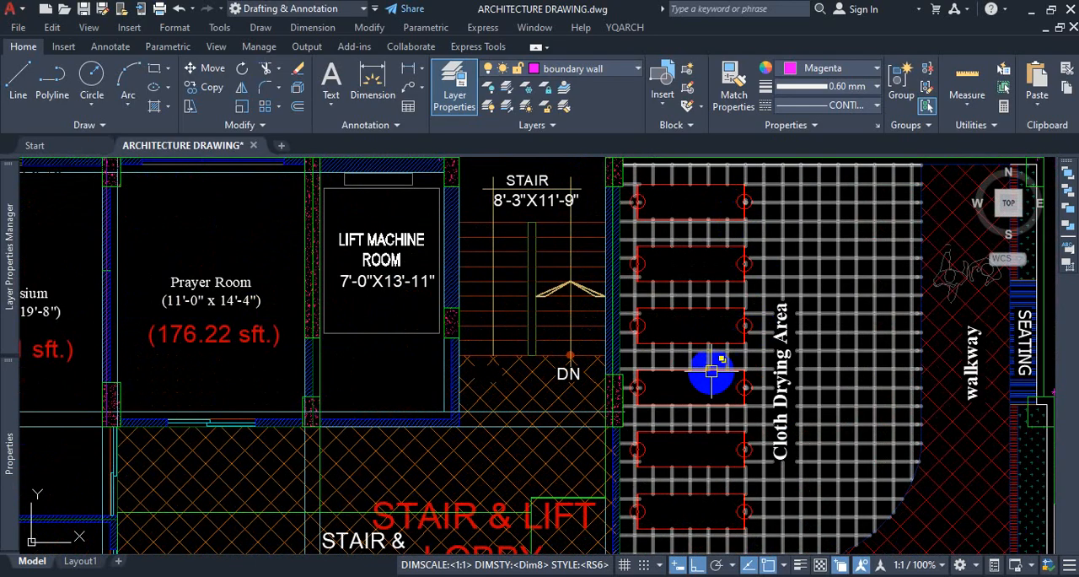
pyautogui.scroll(-5, 711, 358)
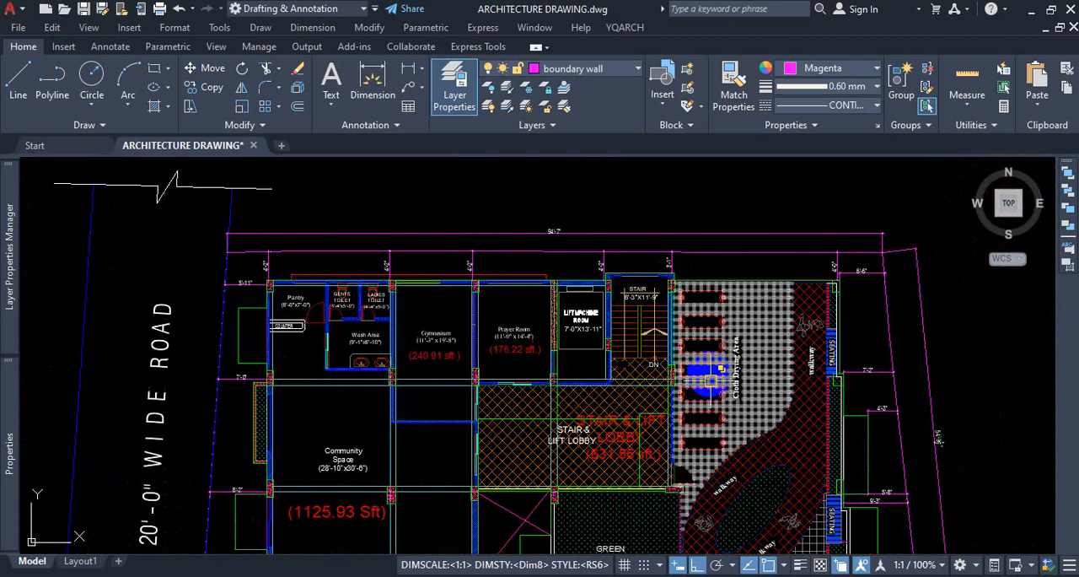
pyautogui.scroll(5, 747, 502)
# Inspect the oval planted bed and the walkway surrounding it in the Community Floor Layout Plan.
pyautogui.scroll(-4, 686, 343)
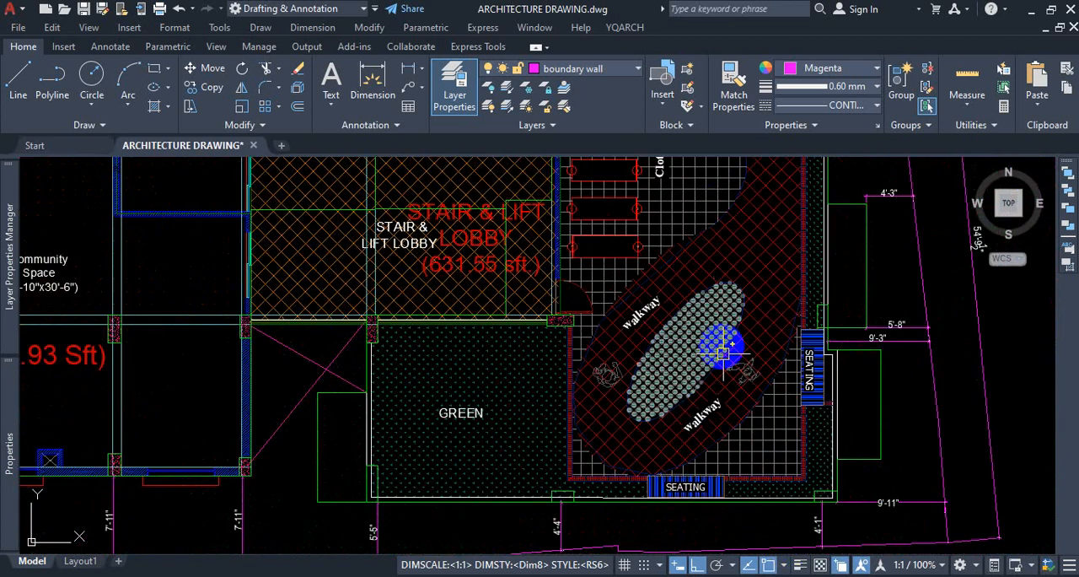
pyautogui.scroll(4, 711, 371)
pyautogui.scroll(2, 709, 308)
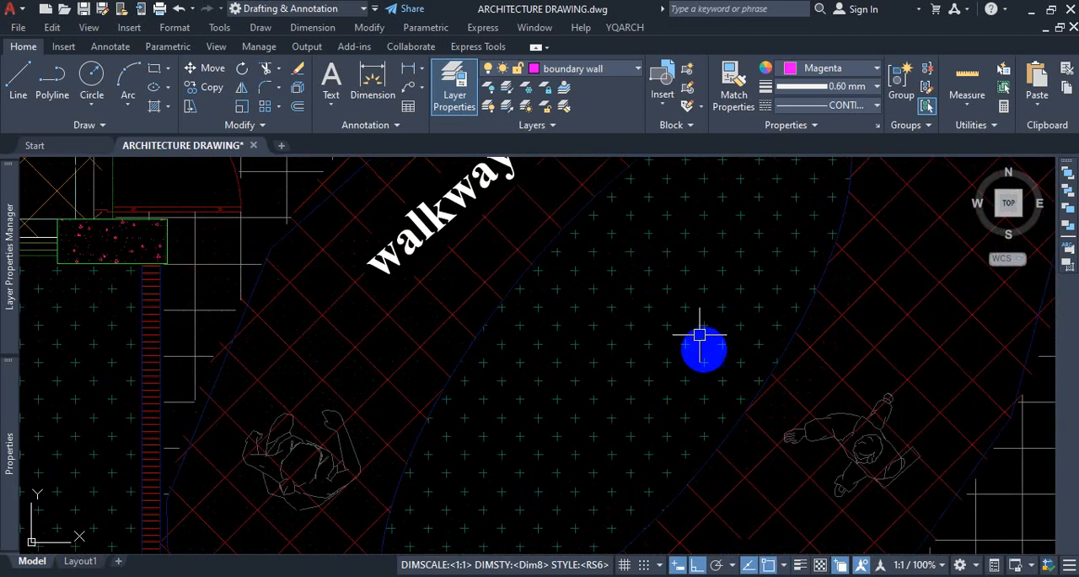
pyautogui.scroll(-2, 648, 331)
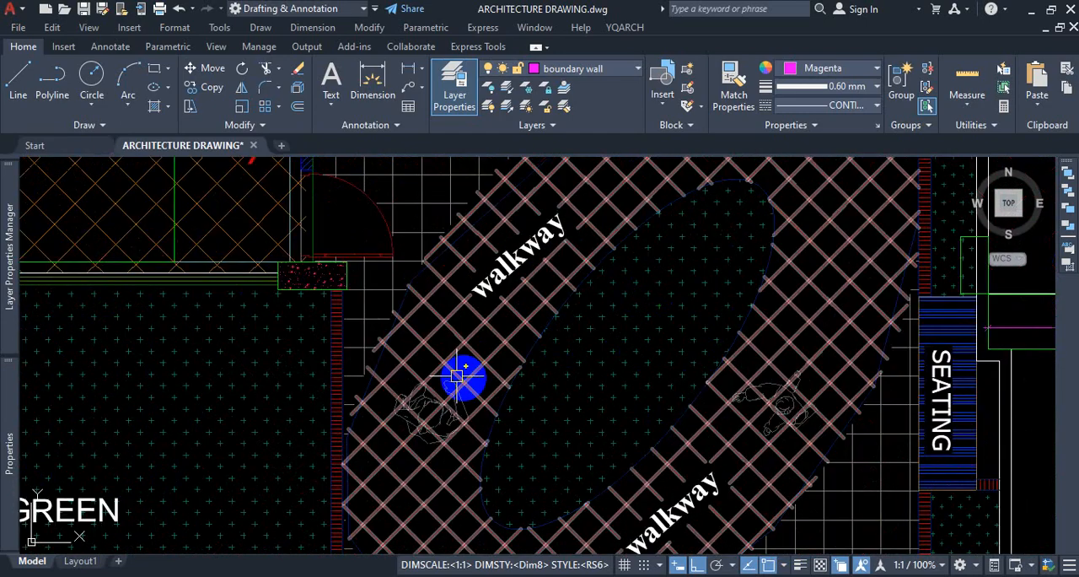
pyautogui.scroll(-6, 748, 315)
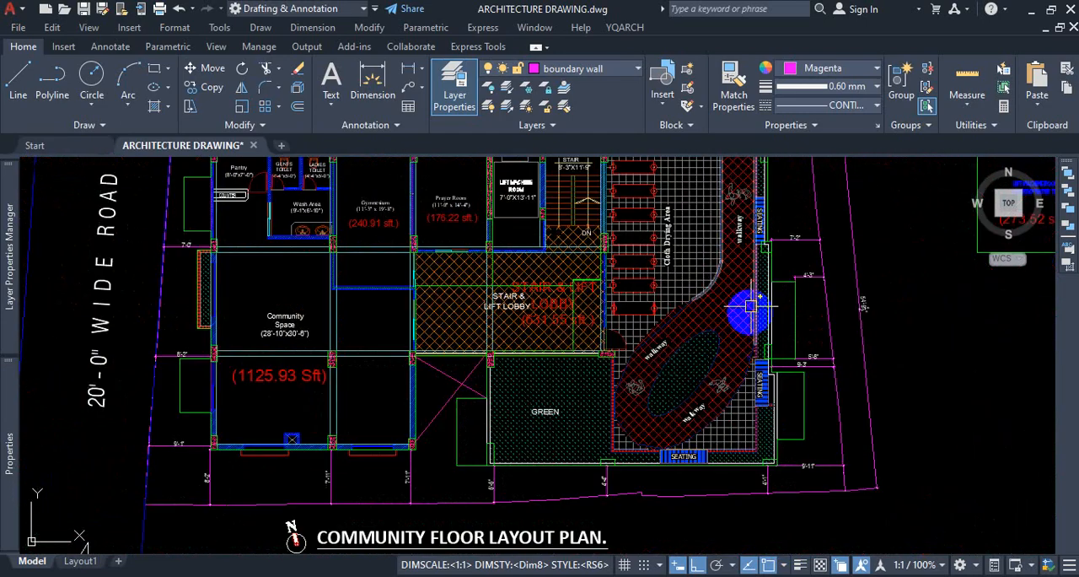
# Inspect the walkway and seating next to the cloth drying area, and the adjoining green area, in the Community Floor Layout Plan.
pyautogui.scroll(4, 750, 297)
pyautogui.scroll(2, 666, 299)
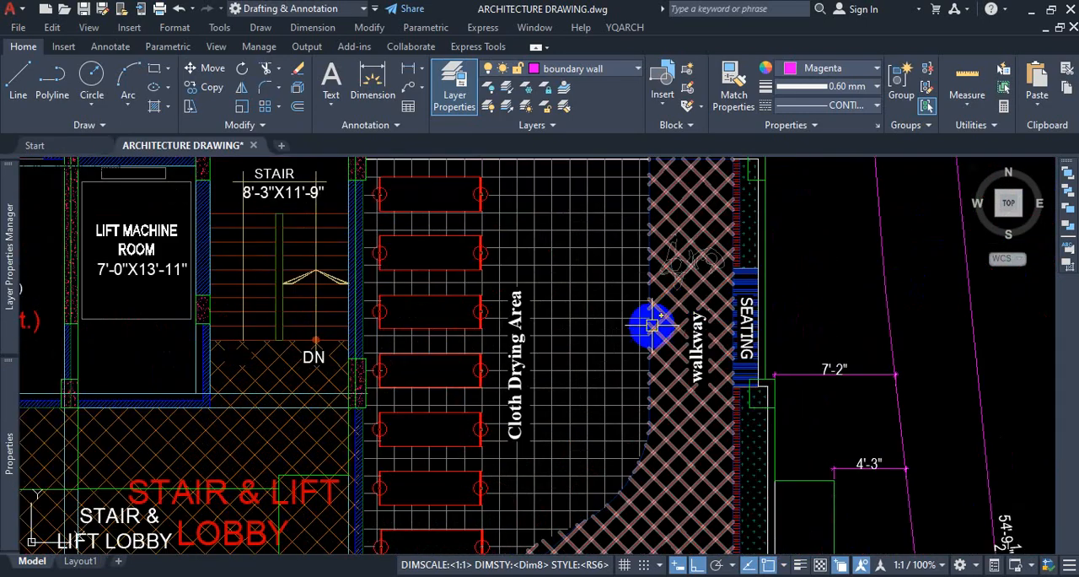
pyautogui.scroll(-5, 619, 301)
pyautogui.scroll(5, 535, 441)
pyautogui.scroll(2, 534, 441)
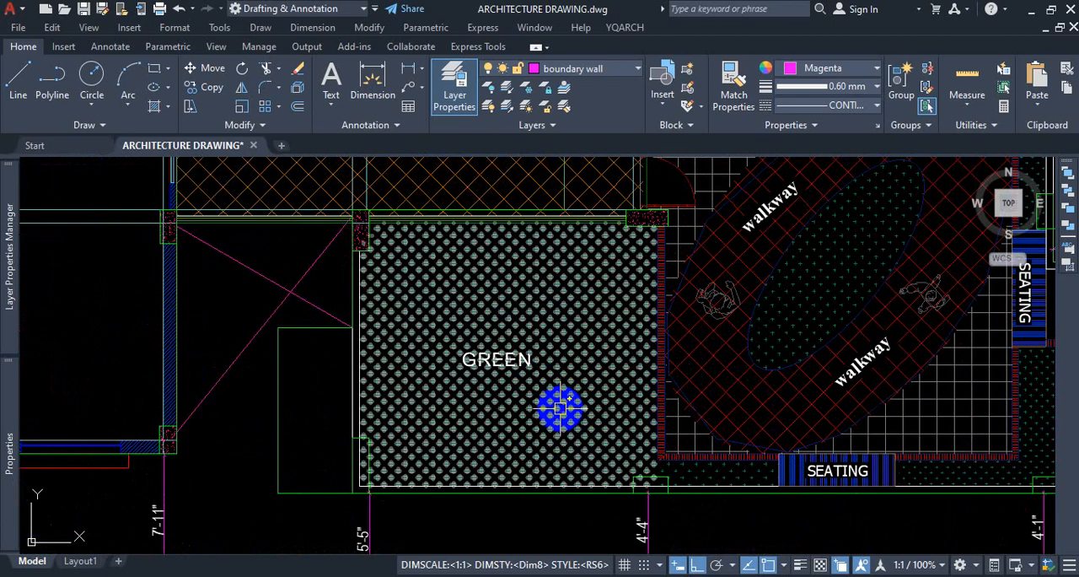
# Inspect the green area and the adjoining stair and lift lobby in the Community Floor Layout Plan.
pyautogui.scroll(-5, 560, 417)
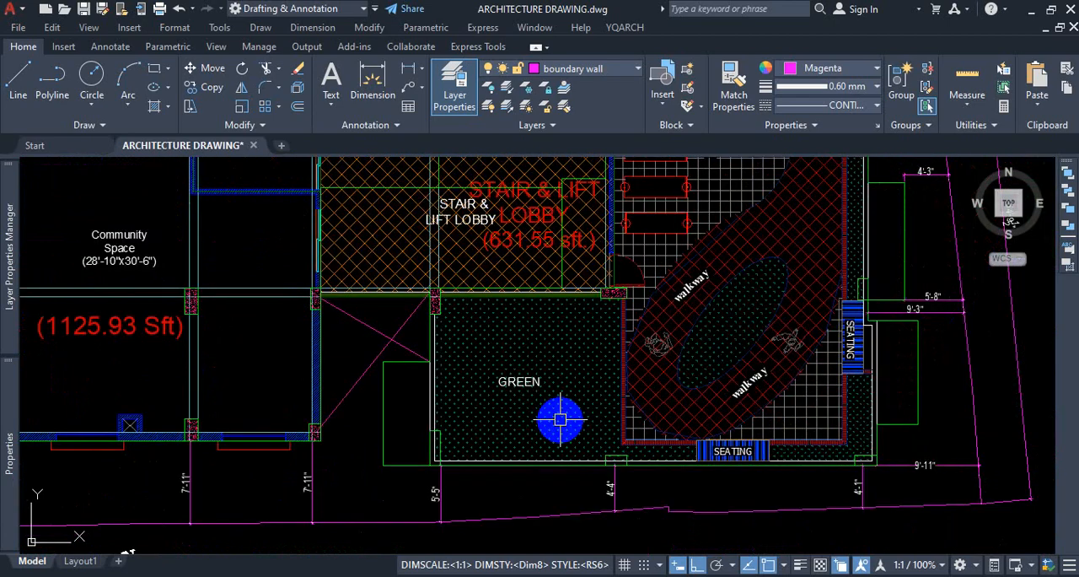
pyautogui.scroll(5, 525, 352)
pyautogui.scroll(-5, 580, 358)
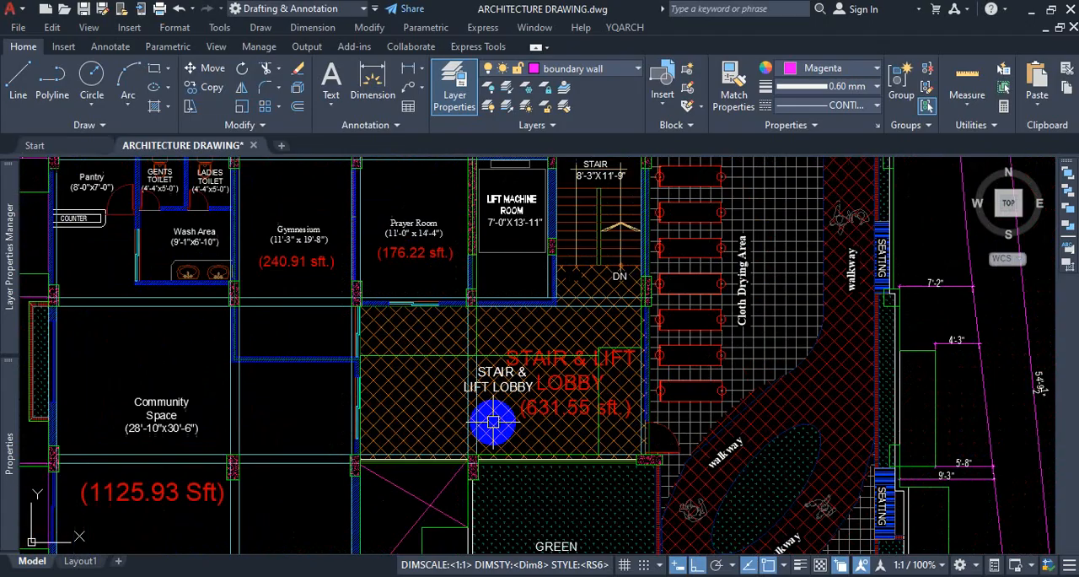
pyautogui.scroll(6, 596, 362)
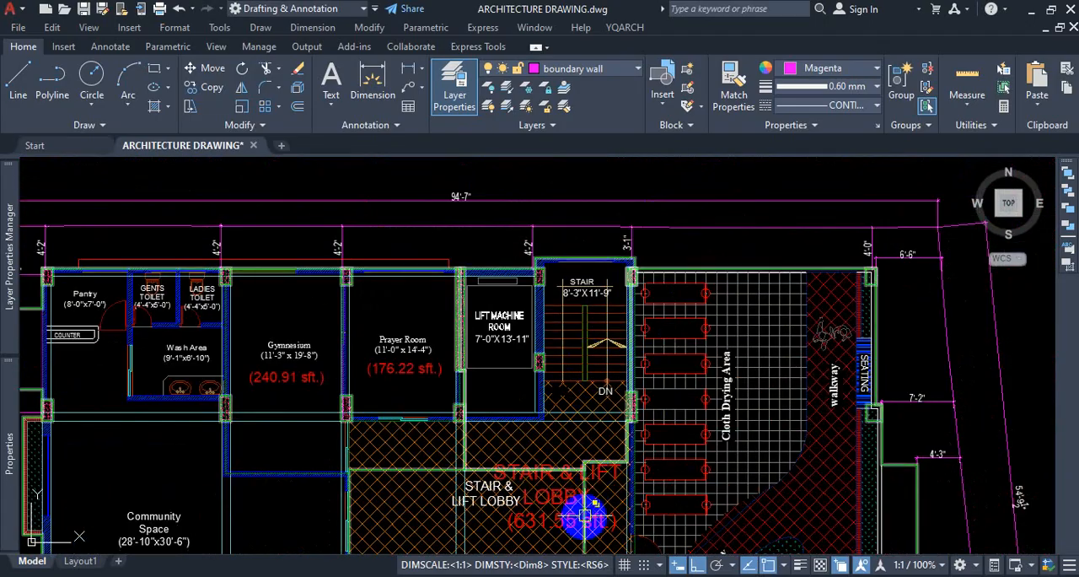
pyautogui.scroll(2, 379, 337)
pyautogui.scroll(-4, 429, 403)
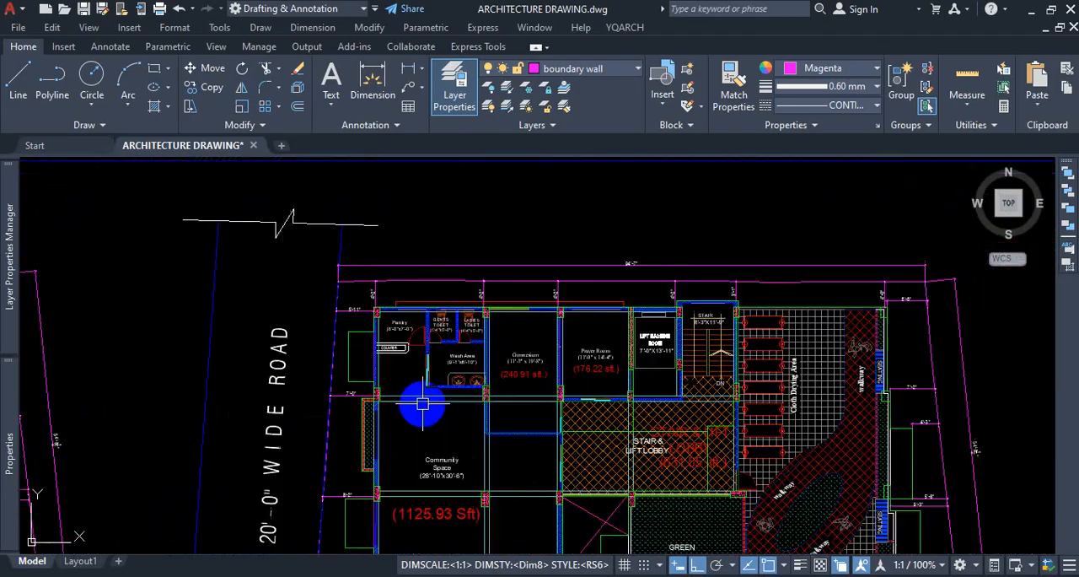
# Examine the gymnasium and prayer room, with their sizes and area labels, in the Community Floor Layout Plan.
pyautogui.scroll(5, 644, 255)
pyautogui.scroll(-3, 590, 306)
pyautogui.scroll(4, 591, 305)
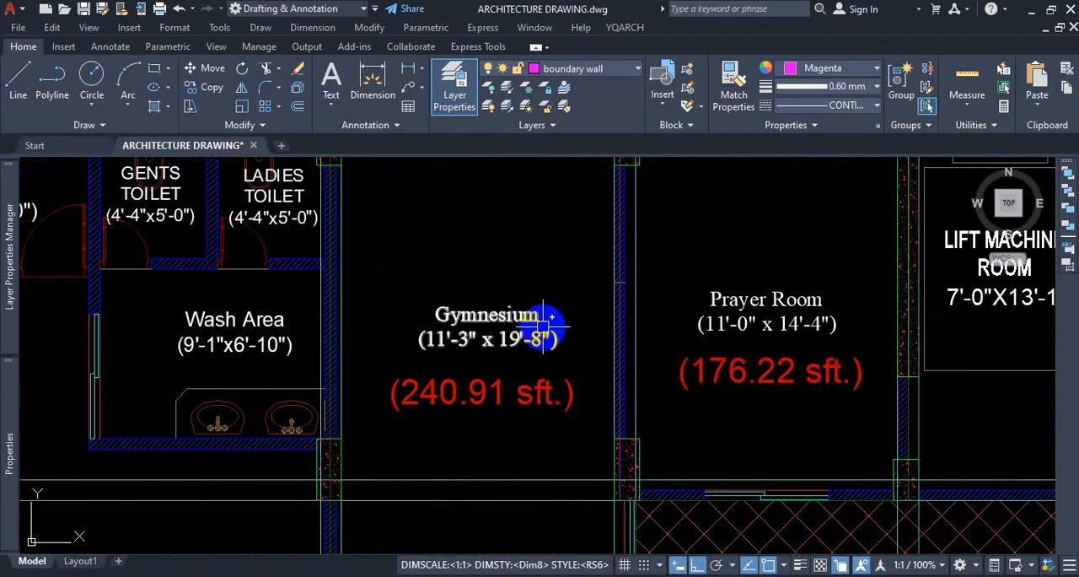
pyautogui.scroll(-2, 455, 334)
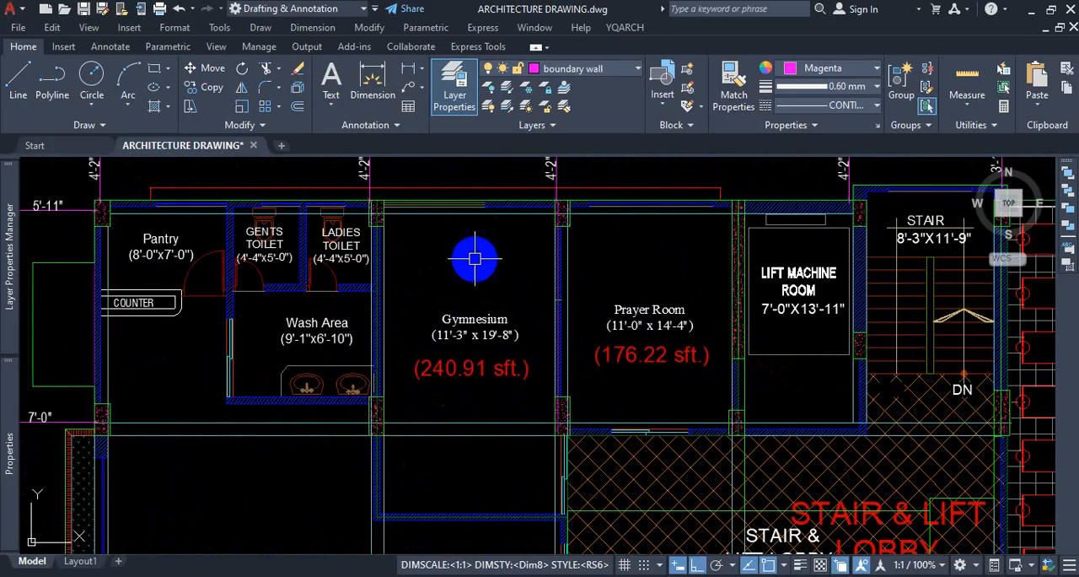
pyautogui.scroll(2, 697, 316)
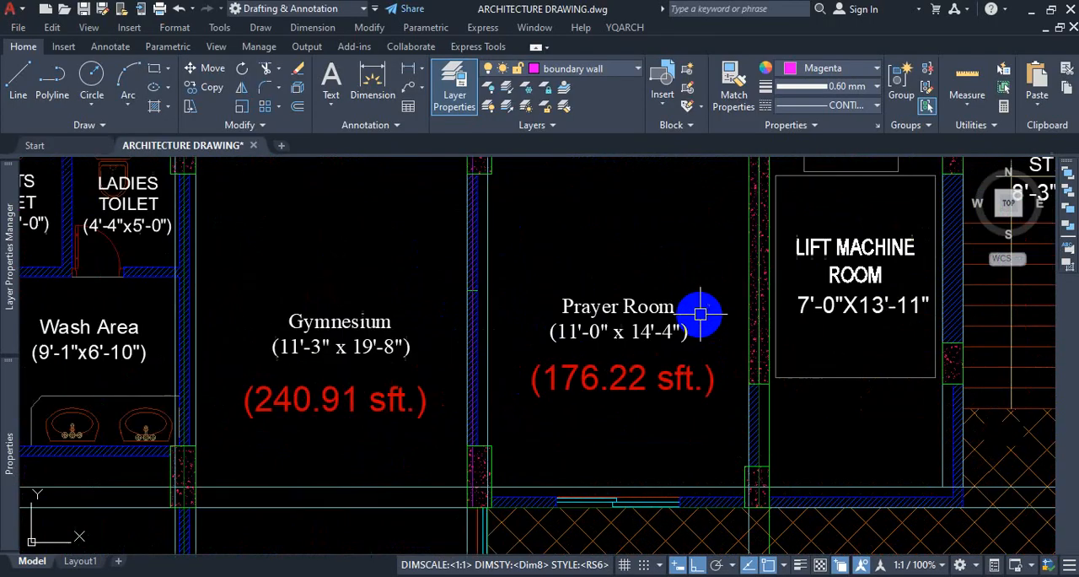
pyautogui.scroll(-4, 582, 305)
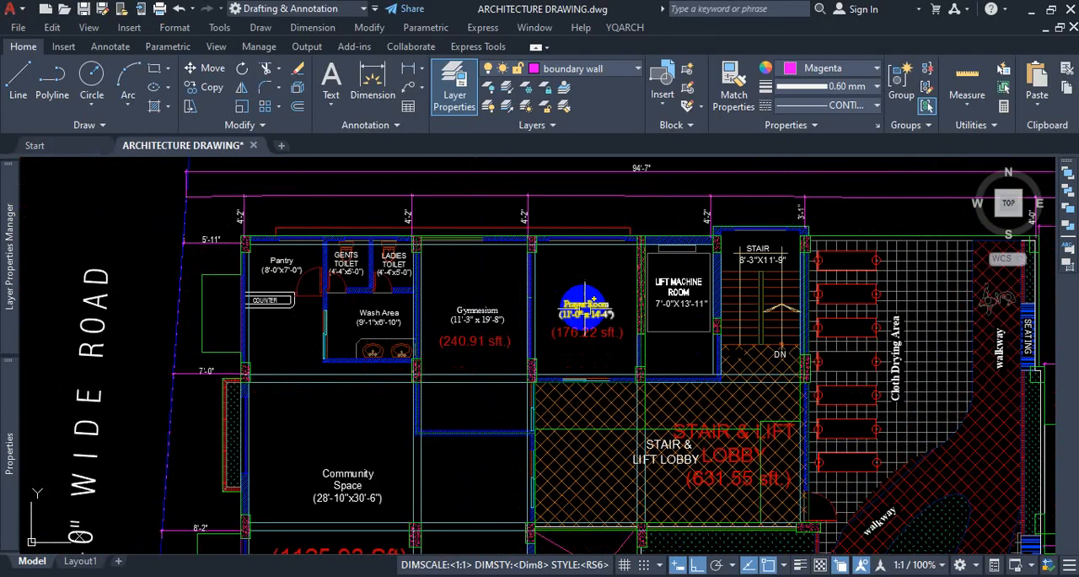
pyautogui.scroll(3, 595, 360)
pyautogui.scroll(-4, 575, 329)
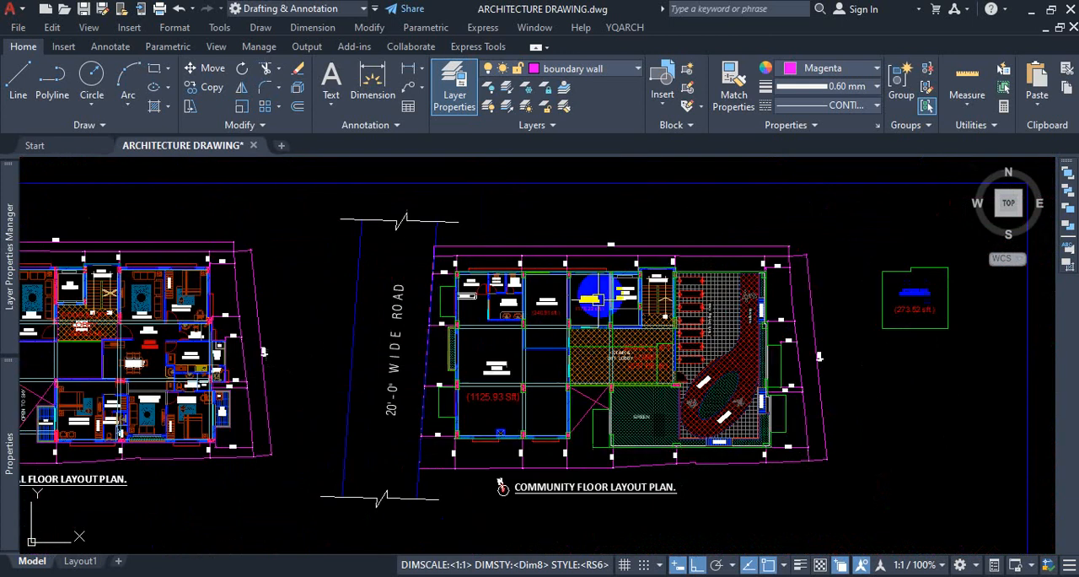
# Inspect the community space beside the stair and lift lobby, and recheck the prayer room above the lobby.
pyautogui.scroll(5, 535, 374)
pyautogui.scroll(-1, 470, 380)
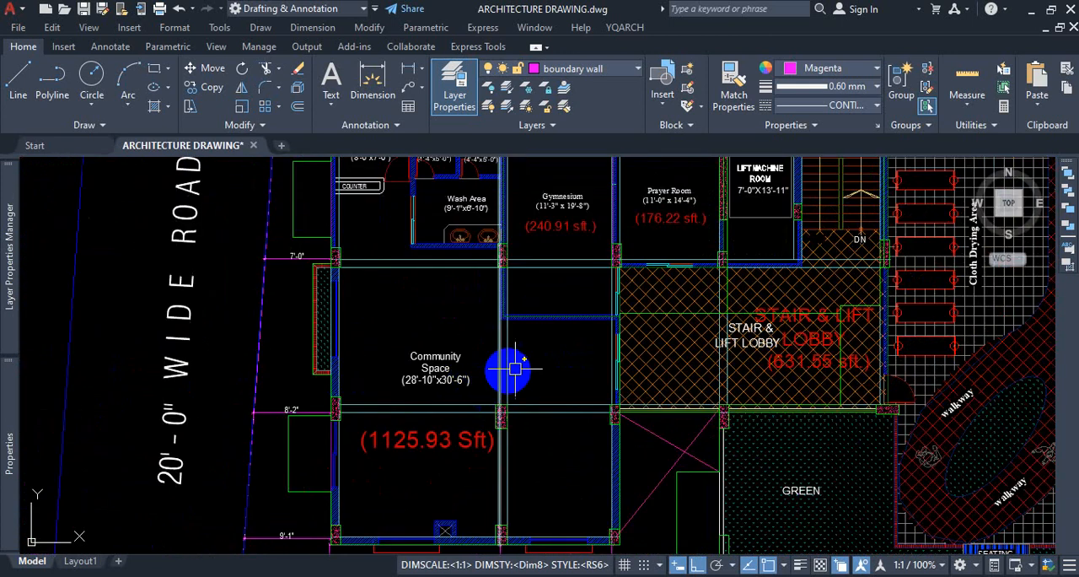
pyautogui.scroll(-4, 578, 352)
pyautogui.scroll(5, 541, 336)
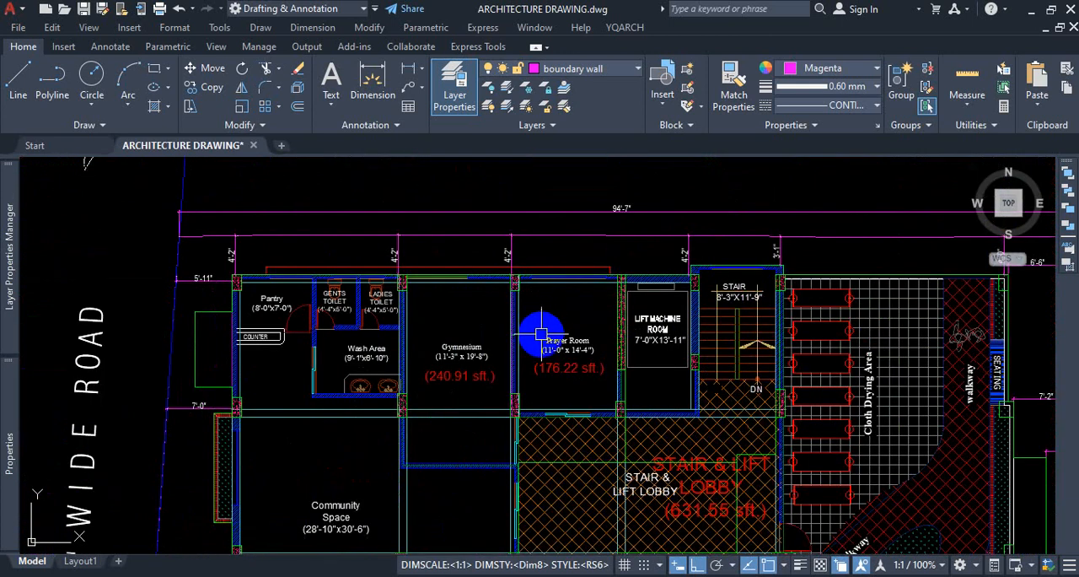
pyautogui.scroll(1, 579, 334)
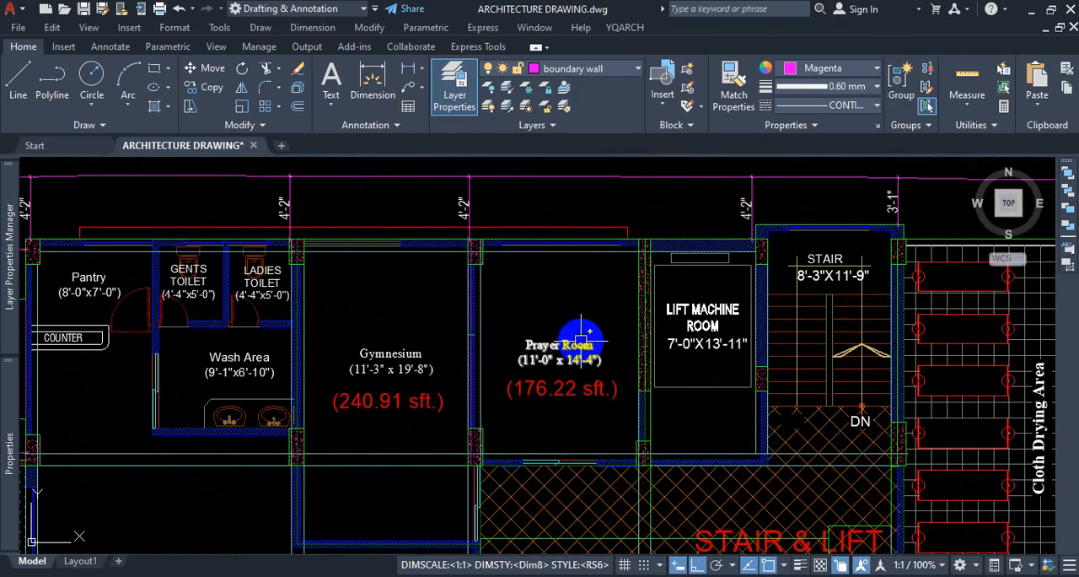
pyautogui.scroll(-1, 601, 335)
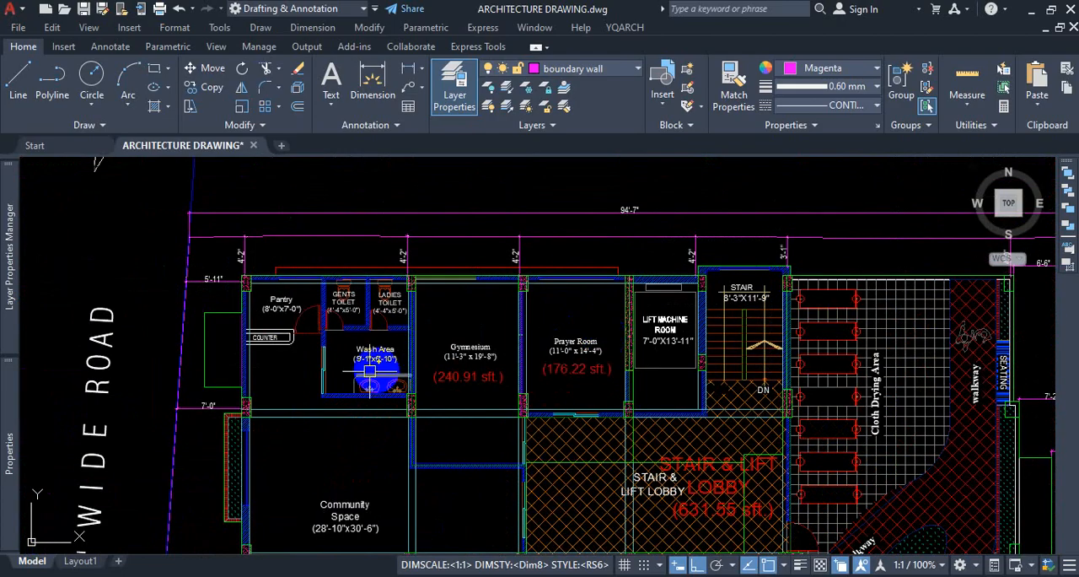
# Inspect the wash area and lift machine room, and view the Community Floor Layout Plan as a whole.
pyautogui.scroll(2, 685, 312)
pyautogui.scroll(1, 691, 320)
pyautogui.scroll(-4, 697, 328)
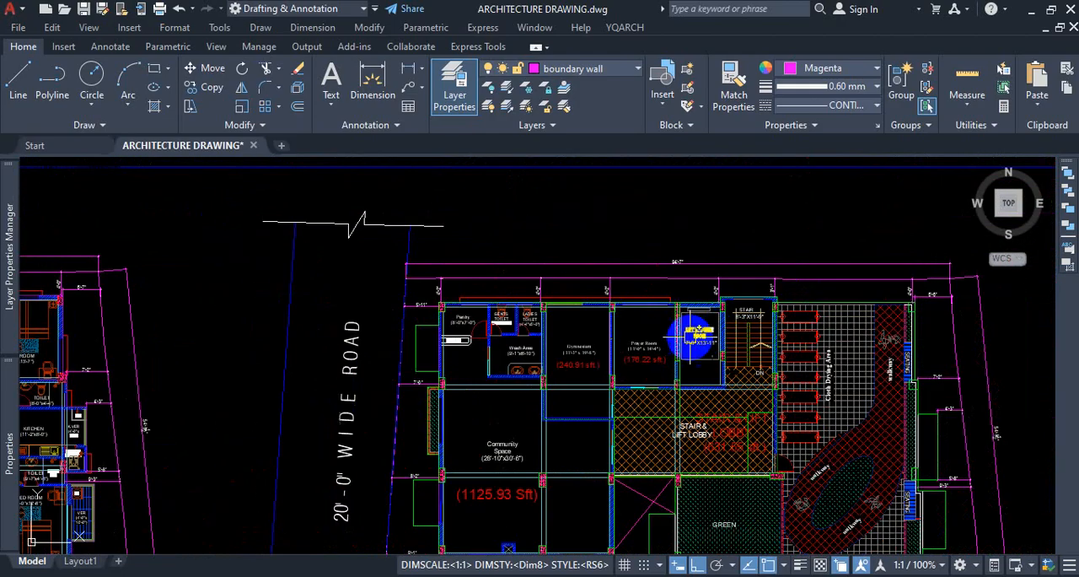
pyautogui.scroll(3, 482, 323)
pyautogui.scroll(-2, 542, 289)
pyautogui.scroll(-3, 542, 288)
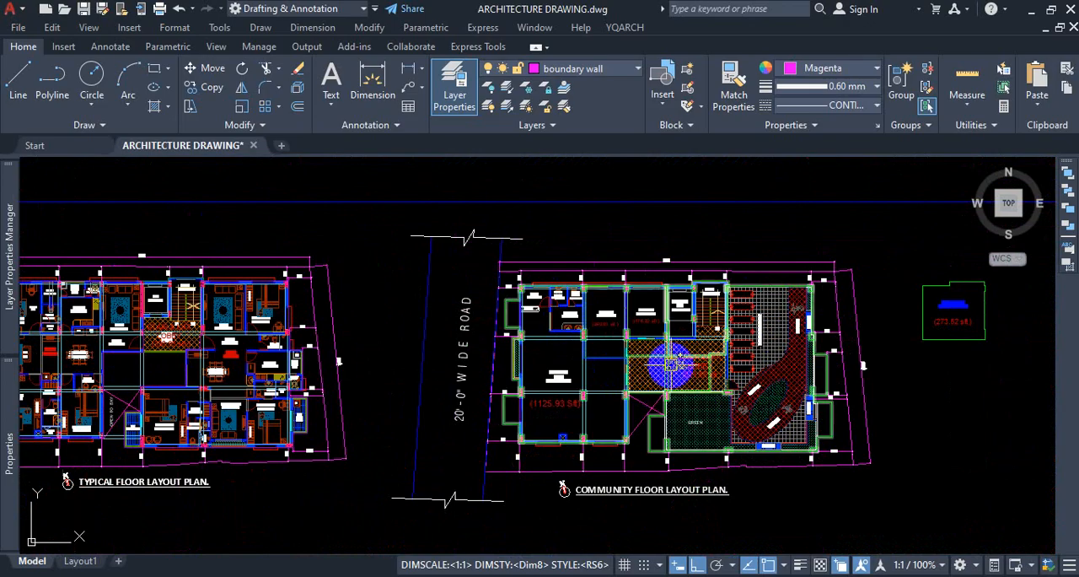
pyautogui.scroll(-1, 742, 371)
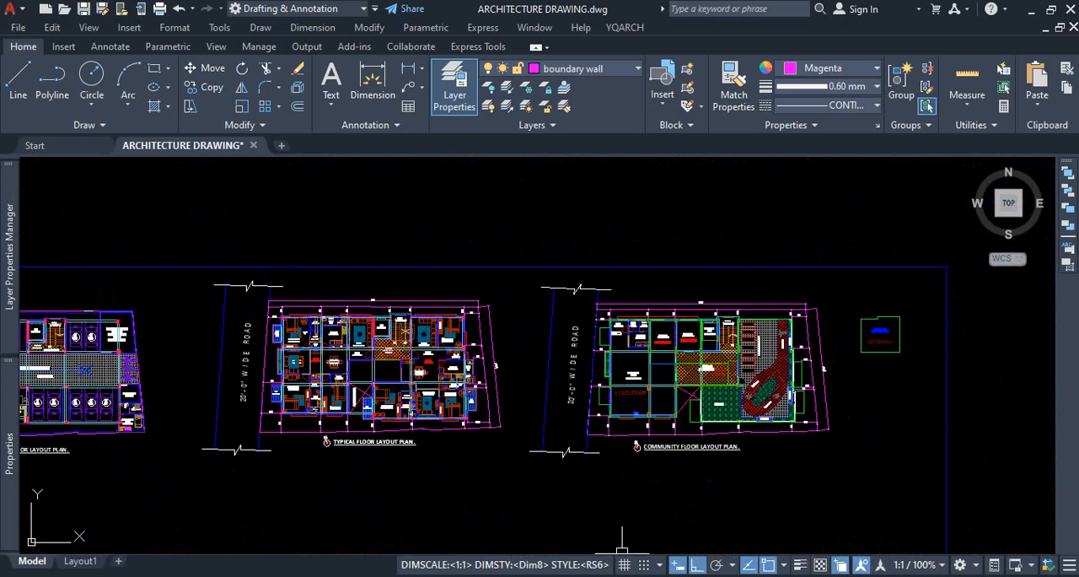
# Examine the Typical Floor Layout Plan, including the corner column at the C.Bed Room and the foyer beside the stair and lift lobby.
pyautogui.scroll(4, 297, 329)
pyautogui.scroll(2, 265, 301)
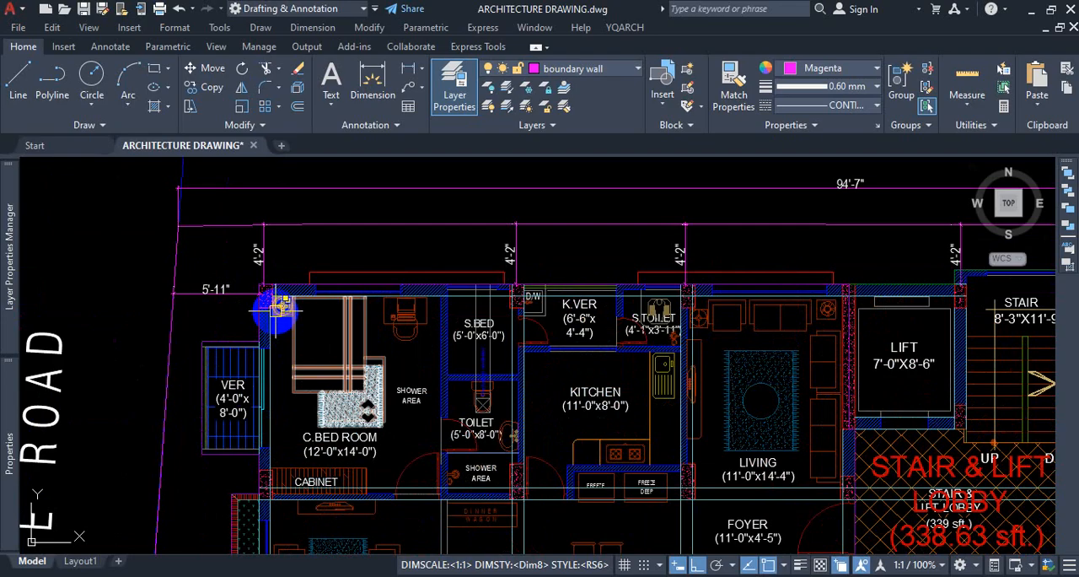
pyautogui.scroll(5, 258, 294)
pyautogui.scroll(2, 281, 302)
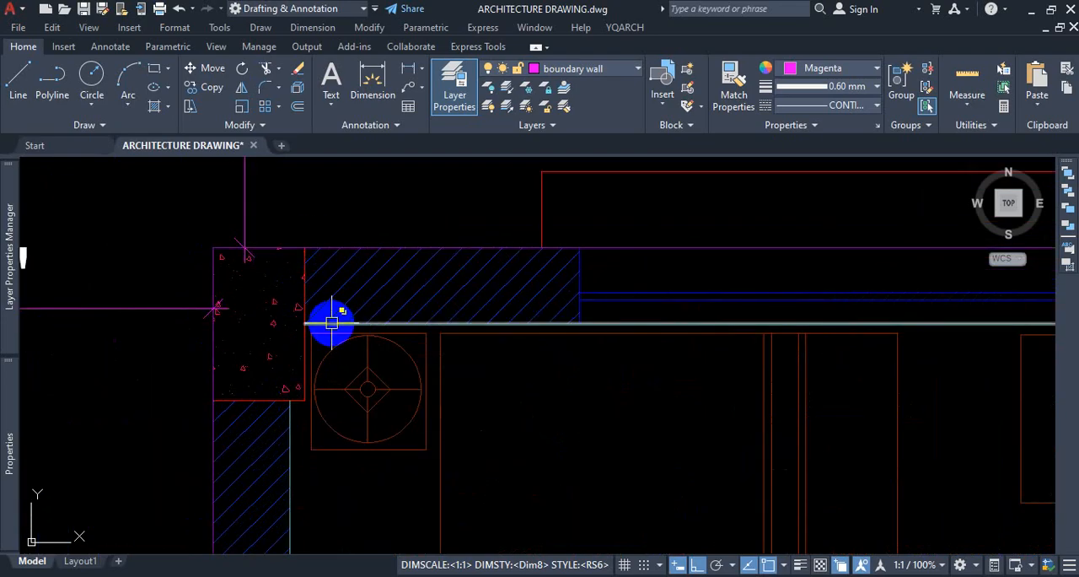
pyautogui.scroll(-10, 333, 329)
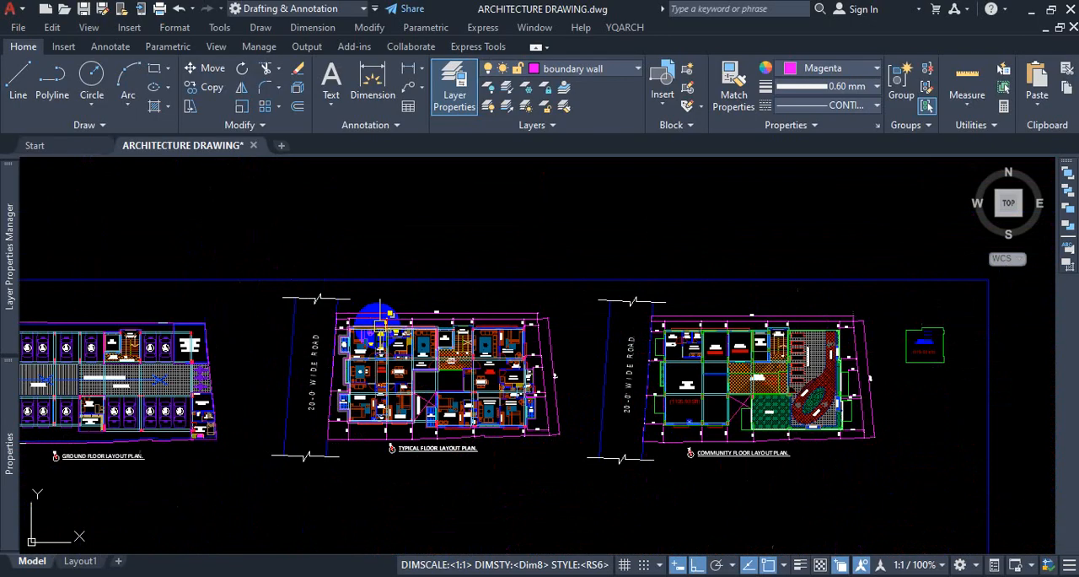
pyautogui.scroll(-3, 379, 325)
pyautogui.scroll(5, 388, 354)
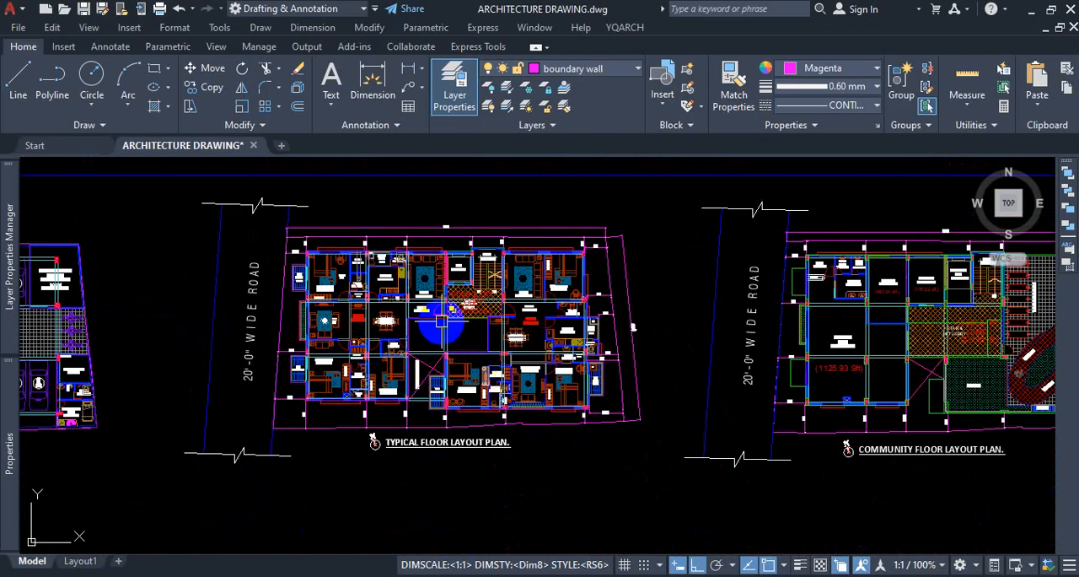
pyautogui.scroll(4, 440, 321)
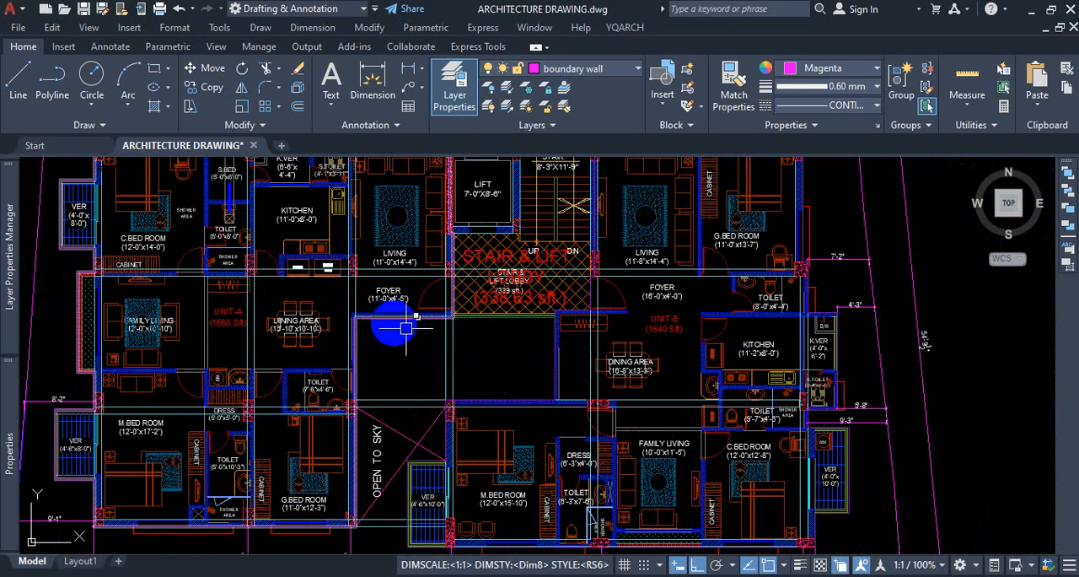
pyautogui.scroll(-4, 406, 328)
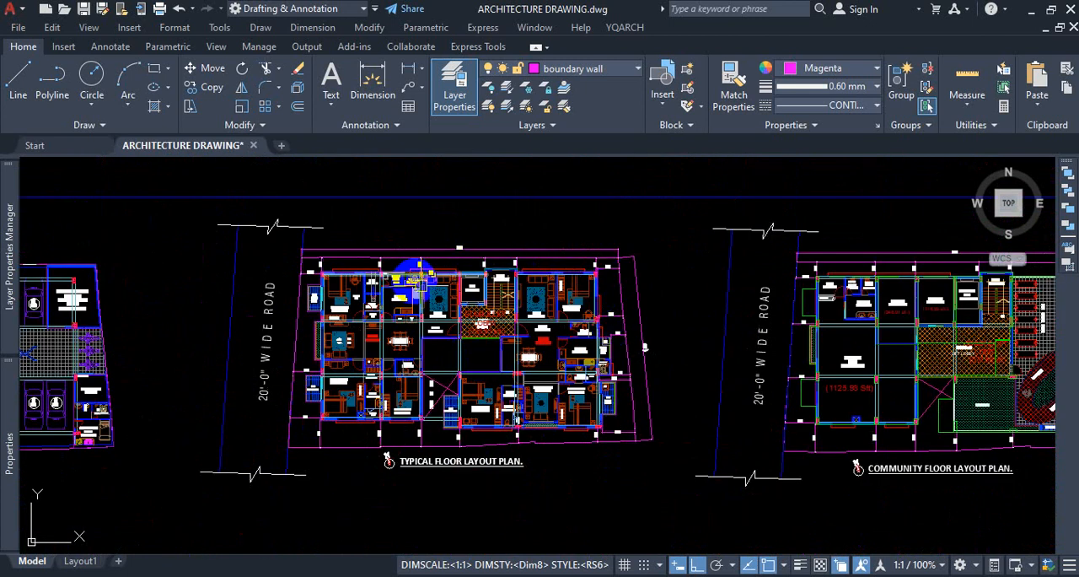
pyautogui.scroll(-2, 439, 300)
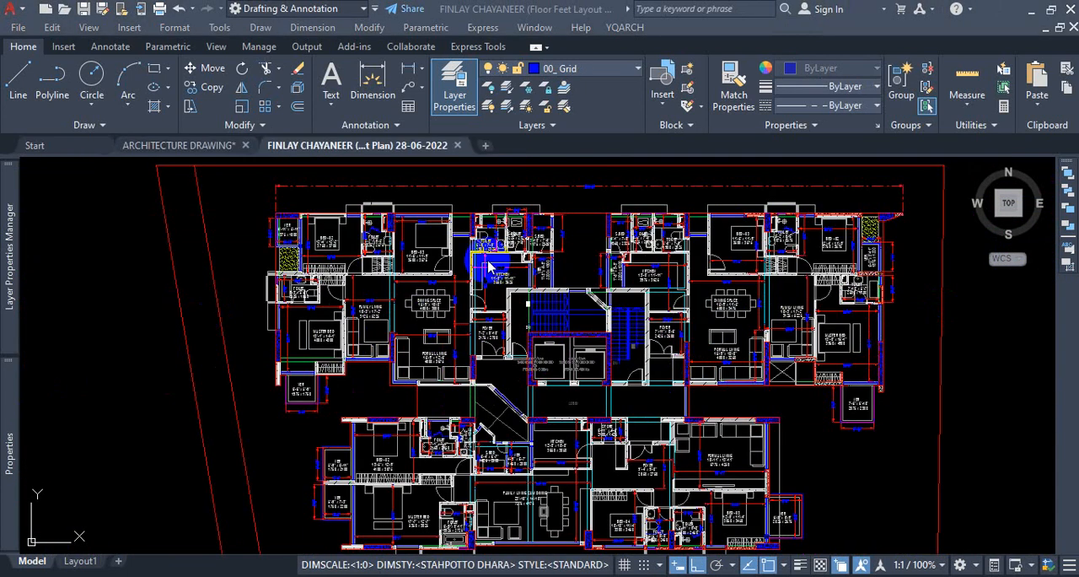
pyautogui.scroll(2, 445, 336)
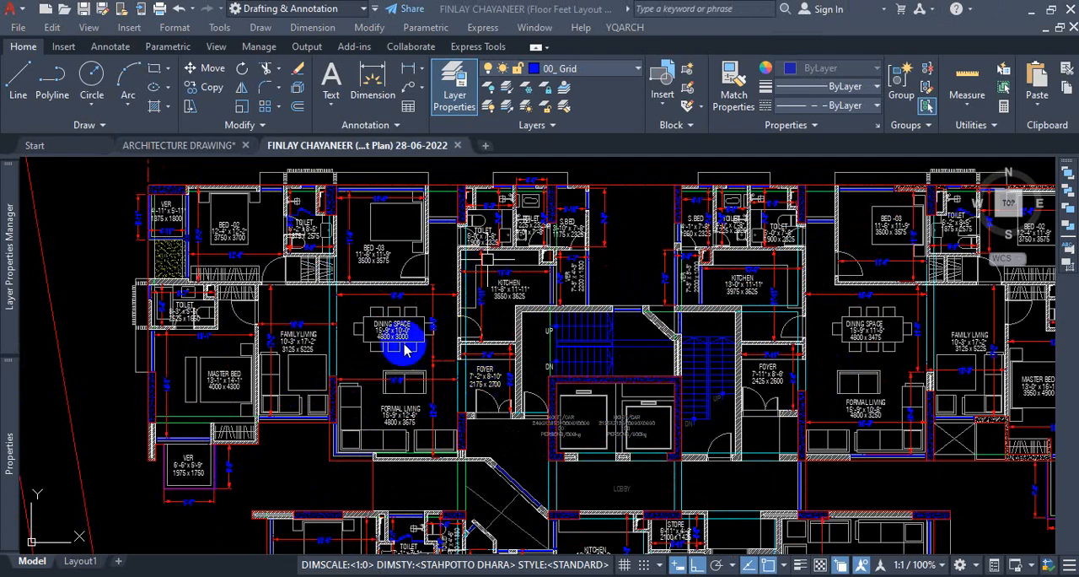
pyautogui.scroll(2, 358, 325)
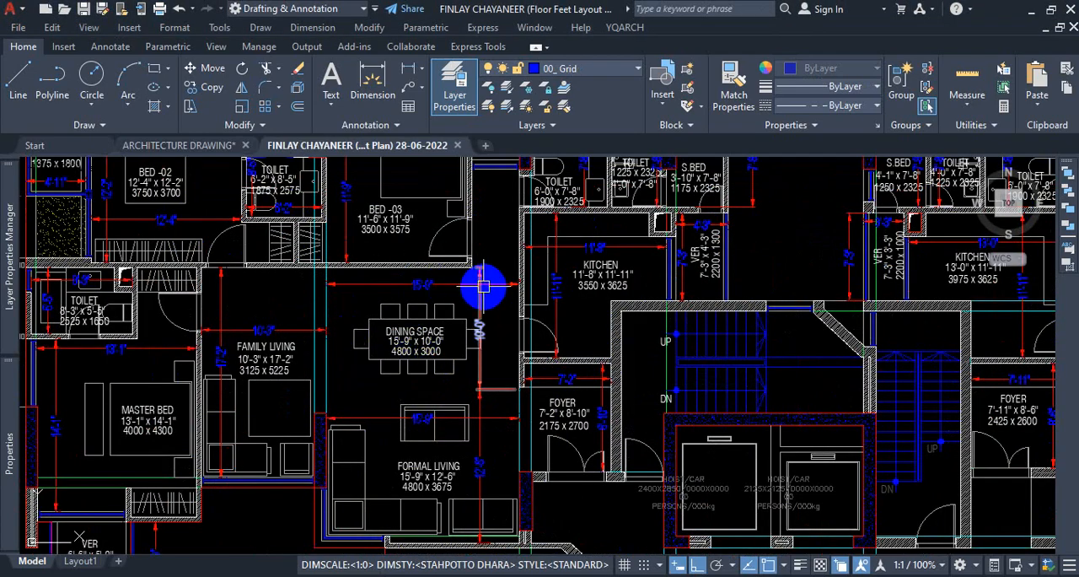
pyautogui.click(445, 310)
pyautogui.click(431, 304)
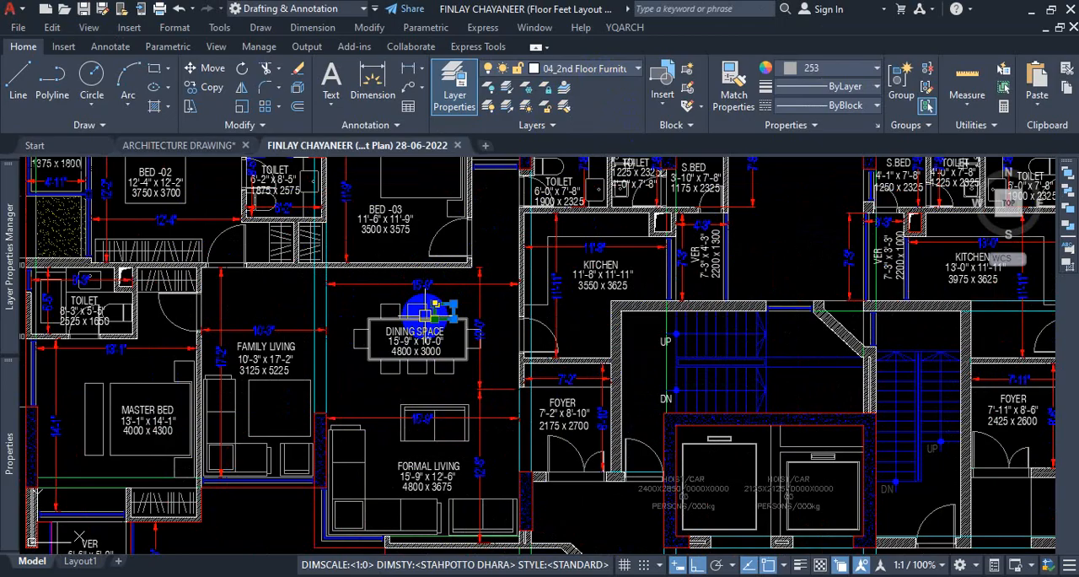
pyautogui.press('Escape')
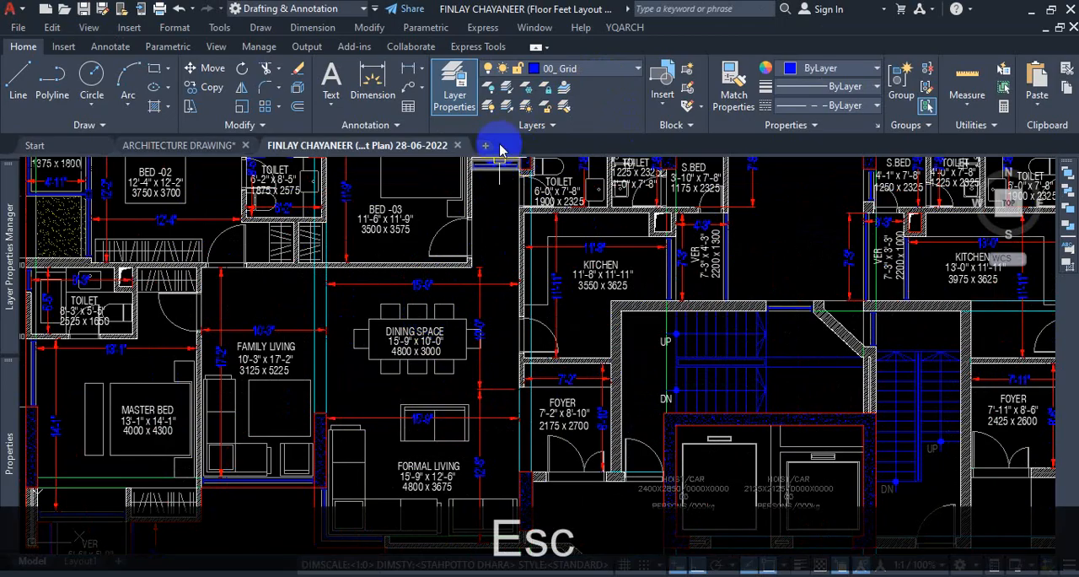
# Turn off the furniture layer with the layer Off command, using a chair in the dining space.
pyautogui.click(491, 89)
pyautogui.scroll(2, 449, 319)
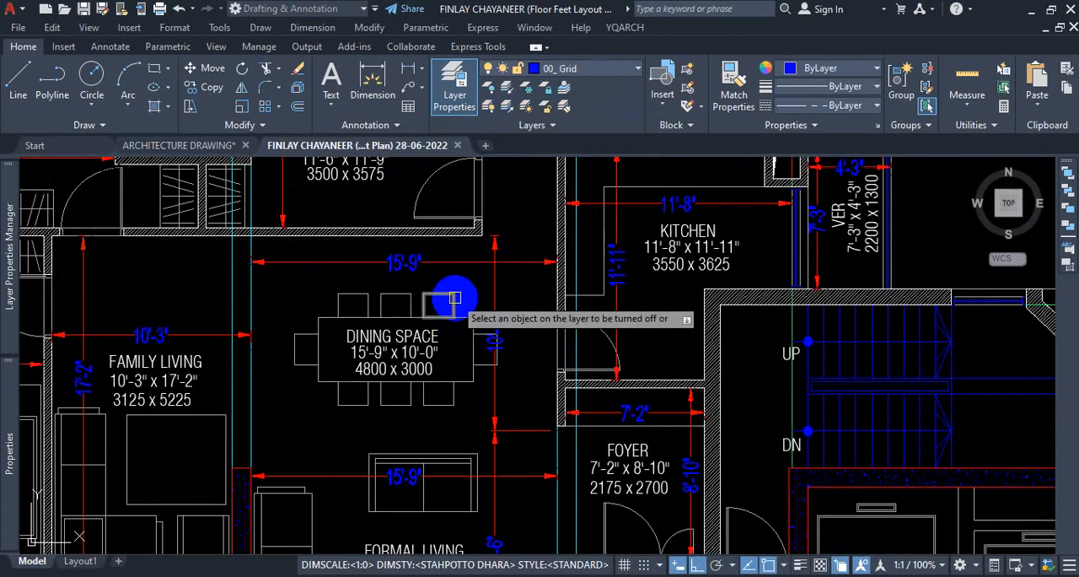
pyautogui.click(455, 300)
pyautogui.scroll(-5, 486, 325)
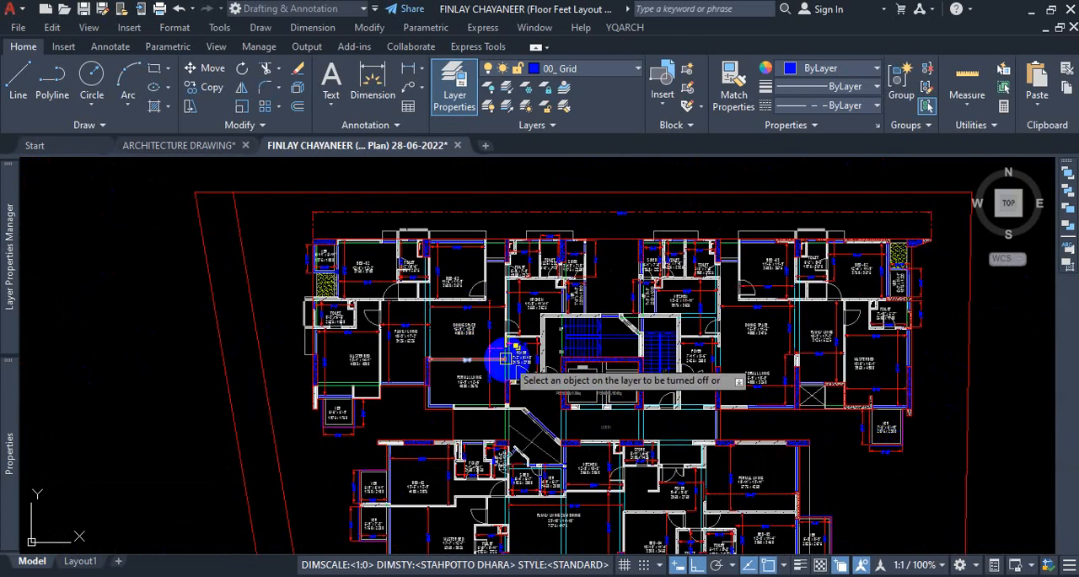
# Turn off the dimension layer using the horizontal dimension above the DINING SPACE label.
pyautogui.scroll(6, 494, 310)
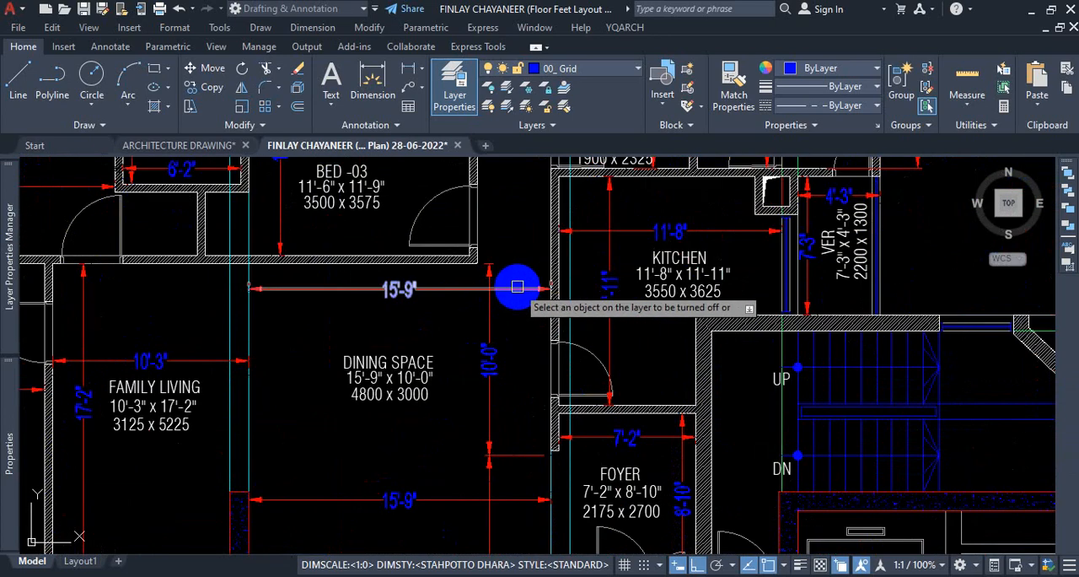
pyautogui.click(518, 287)
pyautogui.scroll(-5, 518, 289)
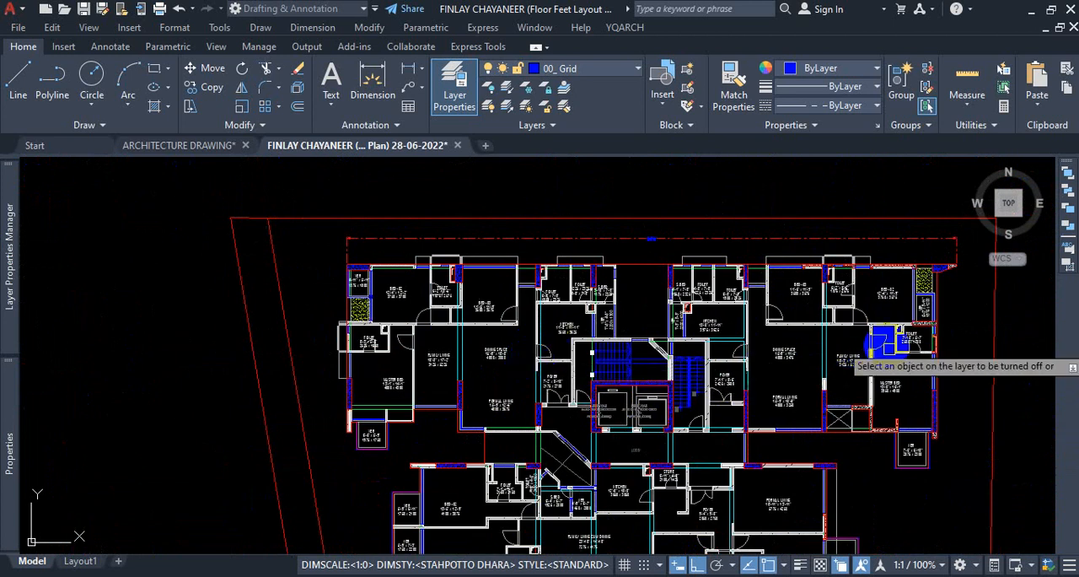
# Turn off the room label text layer using the DINING SPACE text, resolving the overlapping selection to the first Text object.
pyautogui.scroll(5, 879, 342)
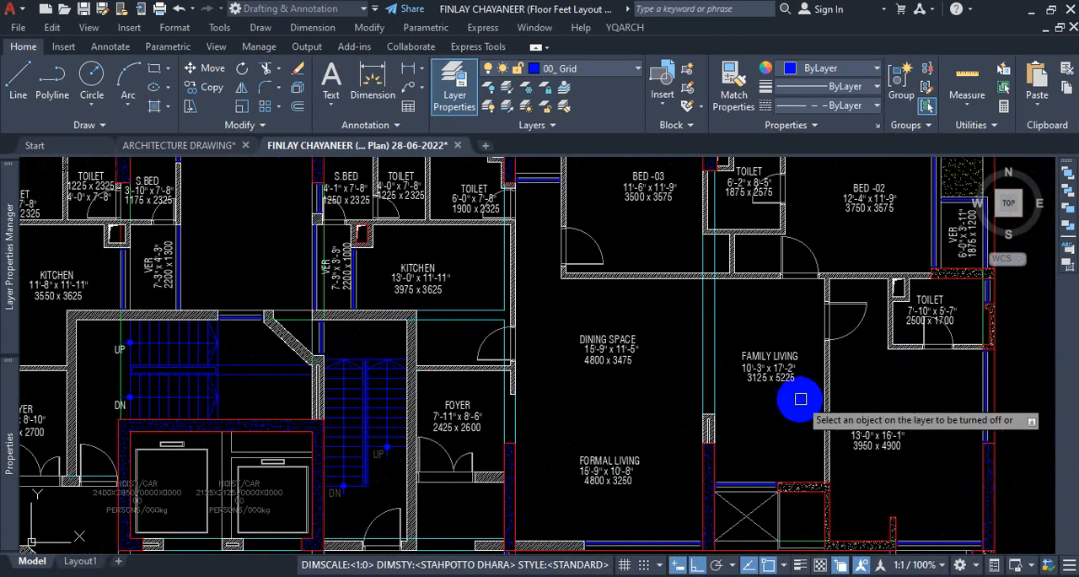
pyautogui.scroll(-4, 658, 366)
pyautogui.scroll(2, 701, 431)
pyautogui.scroll(4, 702, 431)
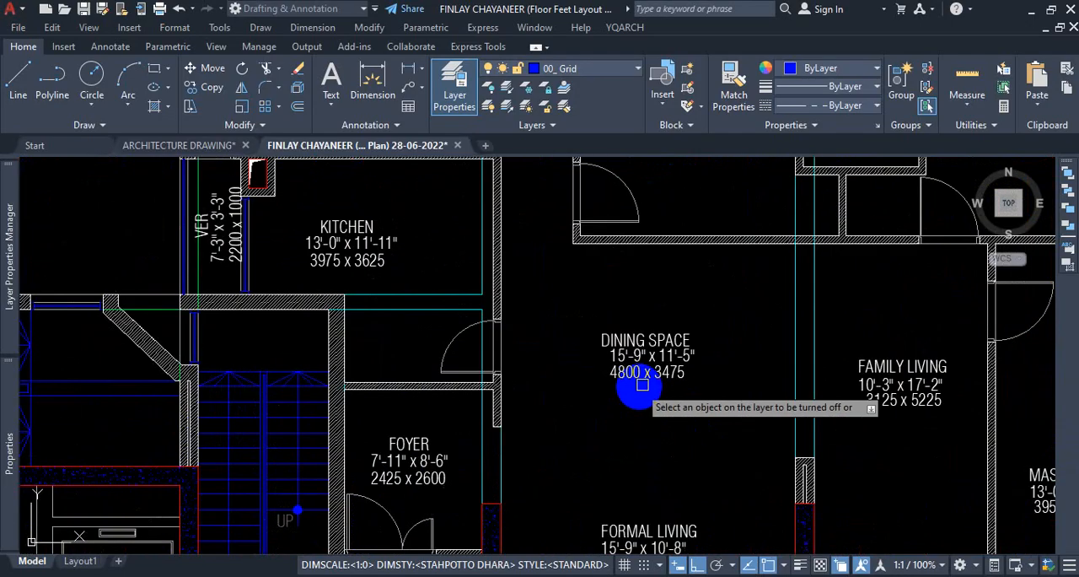
pyautogui.click(662, 341)
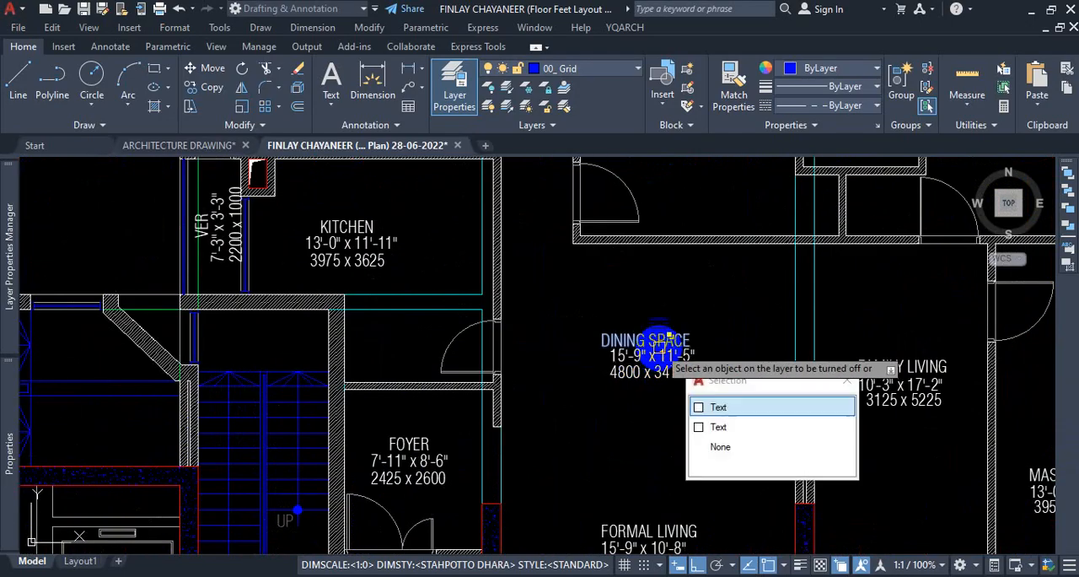
pyautogui.click(702, 407)
pyautogui.scroll(-5, 657, 342)
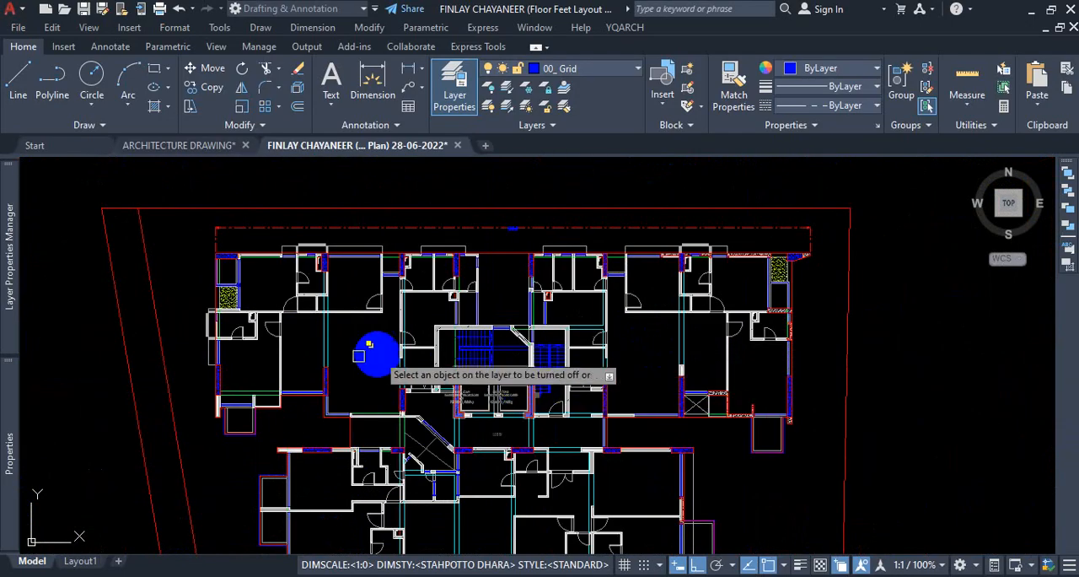
# Turn off the layers of the column outline and its hatch using the column beside the toilet duct at the plan's north-west.
pyautogui.scroll(3, 369, 371)
pyautogui.scroll(-4, 406, 345)
pyautogui.scroll(4, 422, 393)
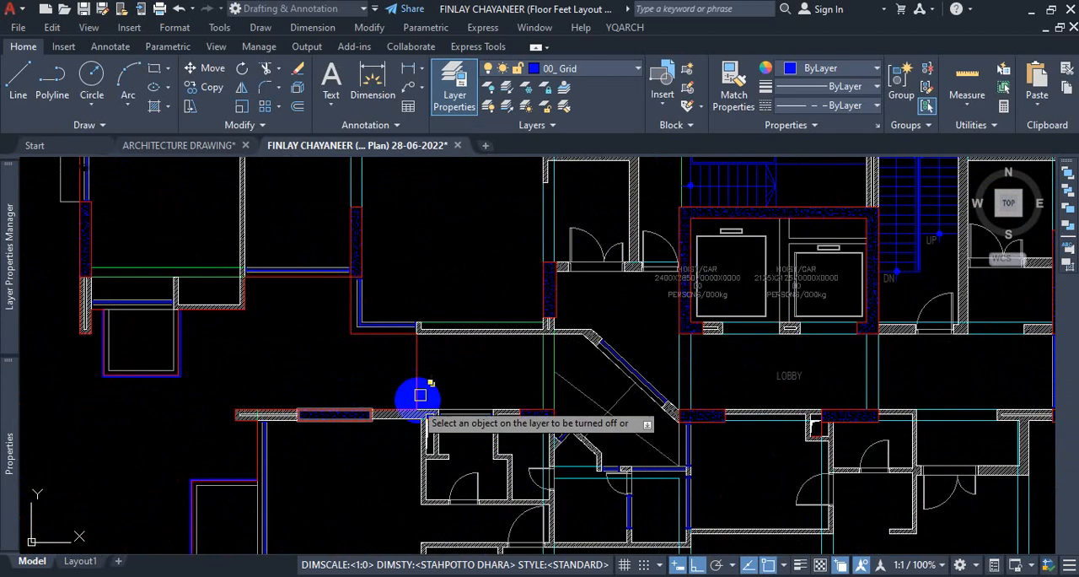
pyautogui.scroll(-1, 434, 438)
pyautogui.scroll(-4, 409, 390)
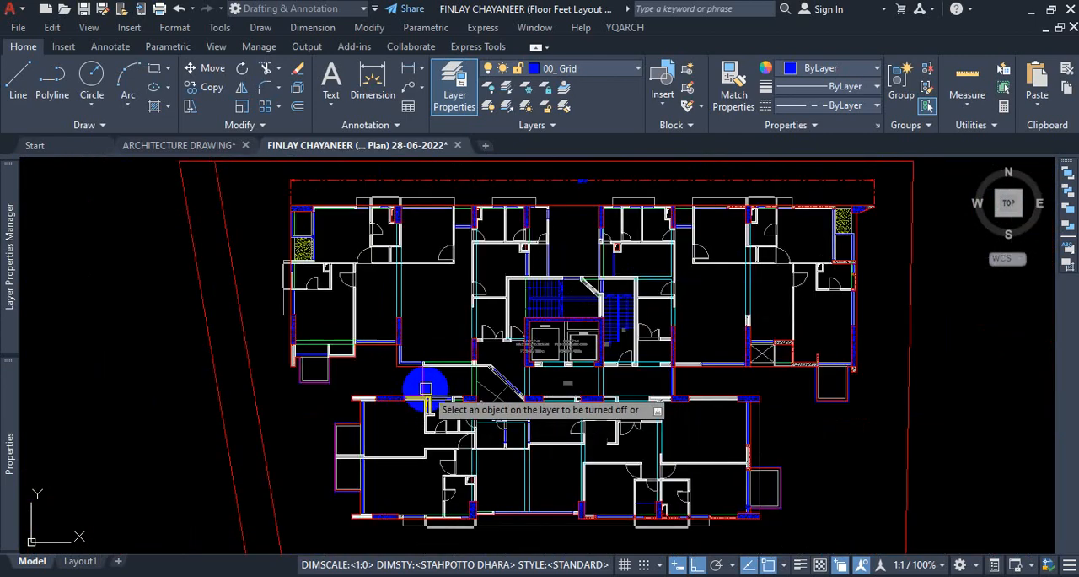
pyautogui.scroll(-2, 652, 377)
pyautogui.scroll(6, 506, 287)
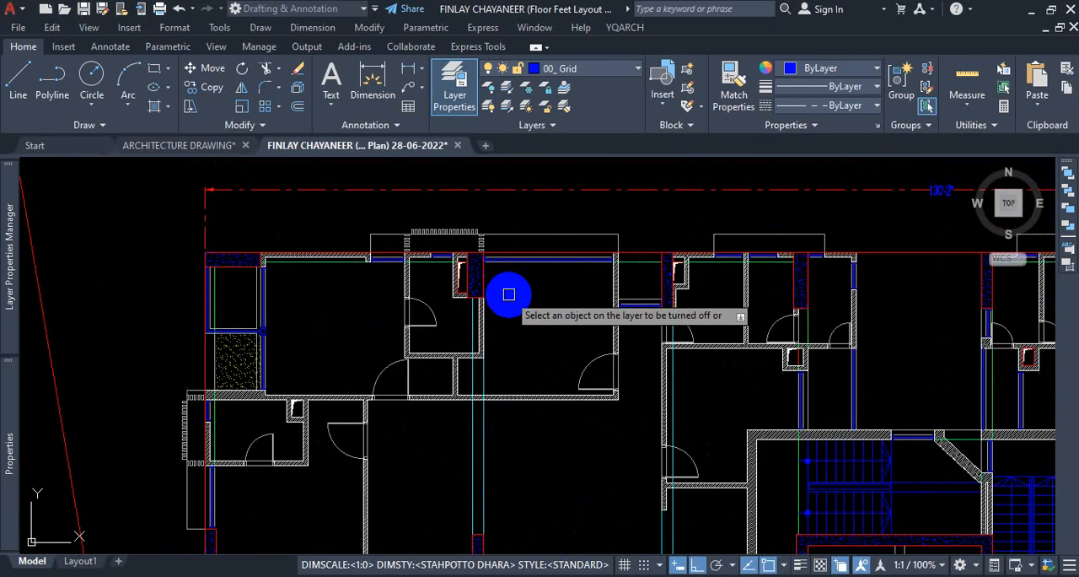
pyautogui.click(411, 281)
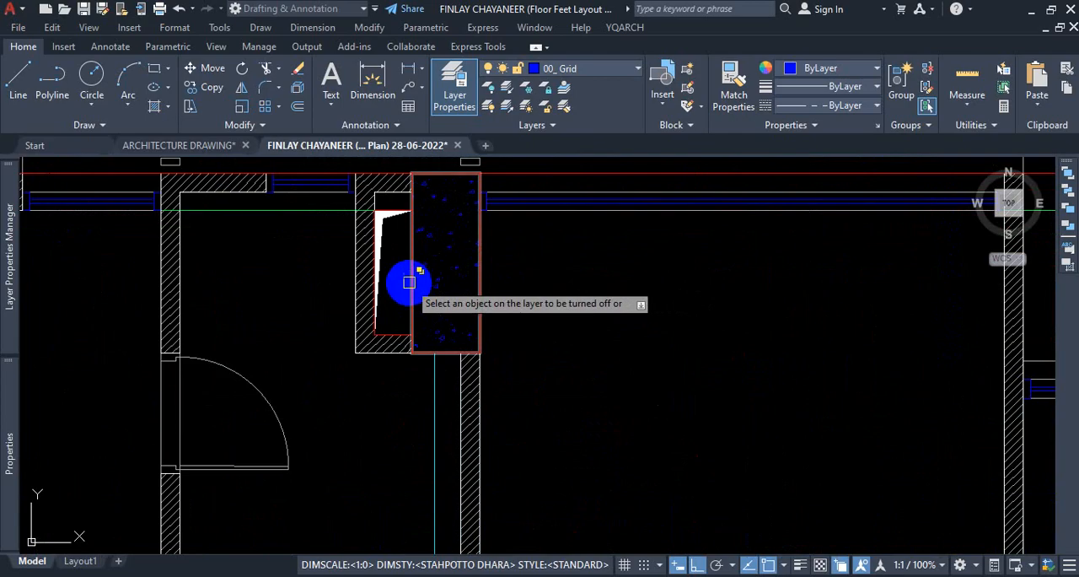
pyautogui.click(409, 282)
pyautogui.click(451, 344)
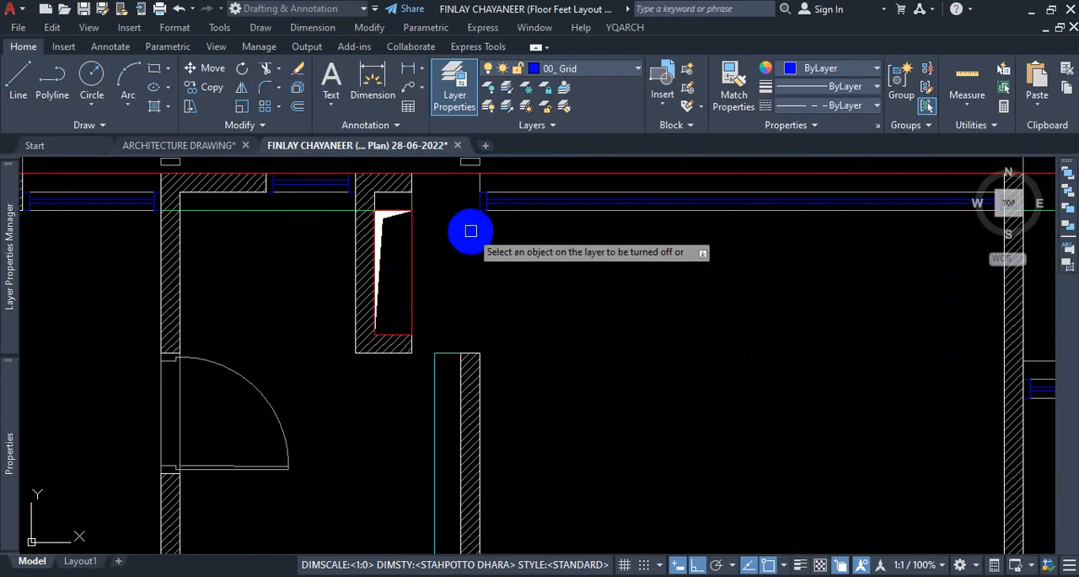
# Examine the walls and remaining linework where the columns stood across the plan, and end the layer Off command.
pyautogui.scroll(-4, 470, 232)
pyautogui.scroll(4, 469, 232)
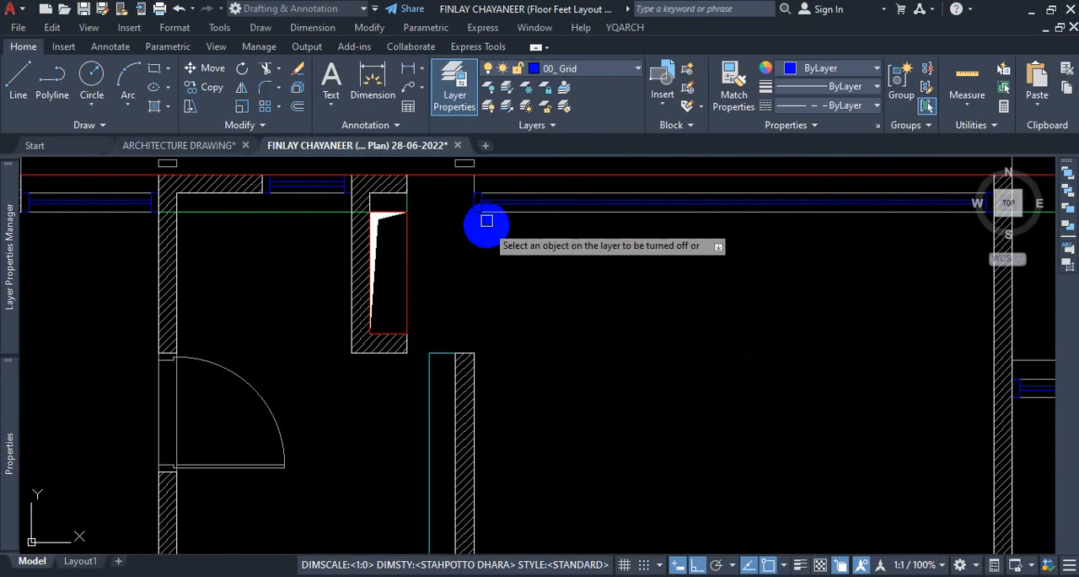
pyautogui.scroll(-4, 459, 272)
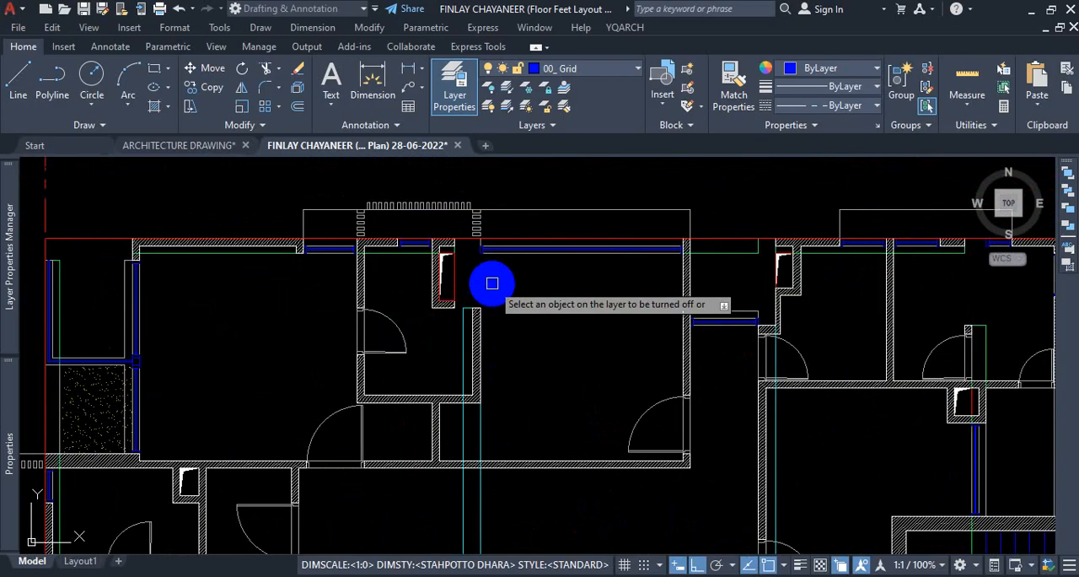
pyautogui.scroll(4, 478, 265)
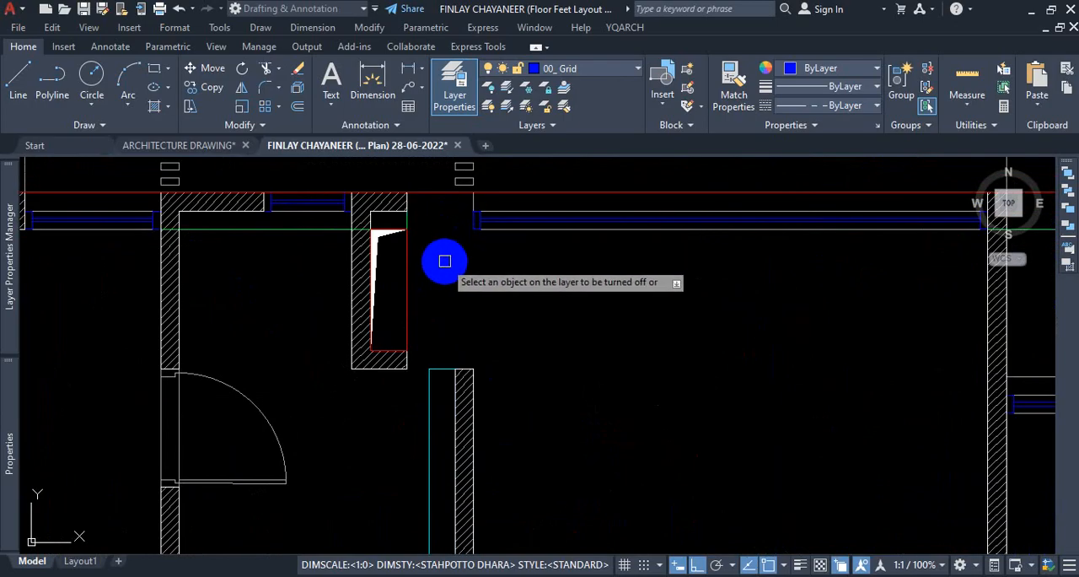
pyautogui.scroll(-3, 464, 270)
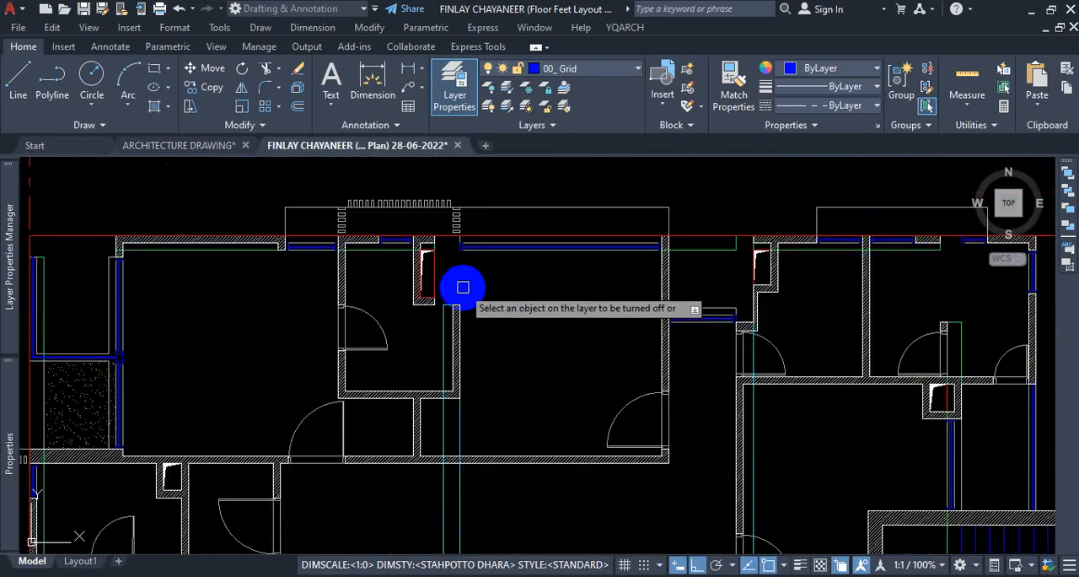
pyautogui.scroll(-3, 468, 281)
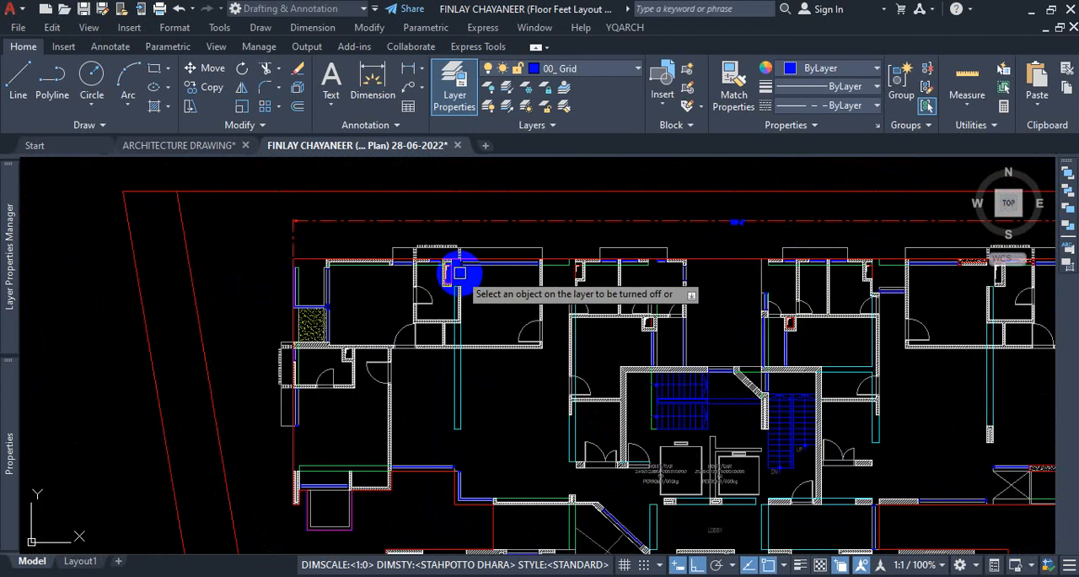
pyautogui.scroll(2, 462, 275)
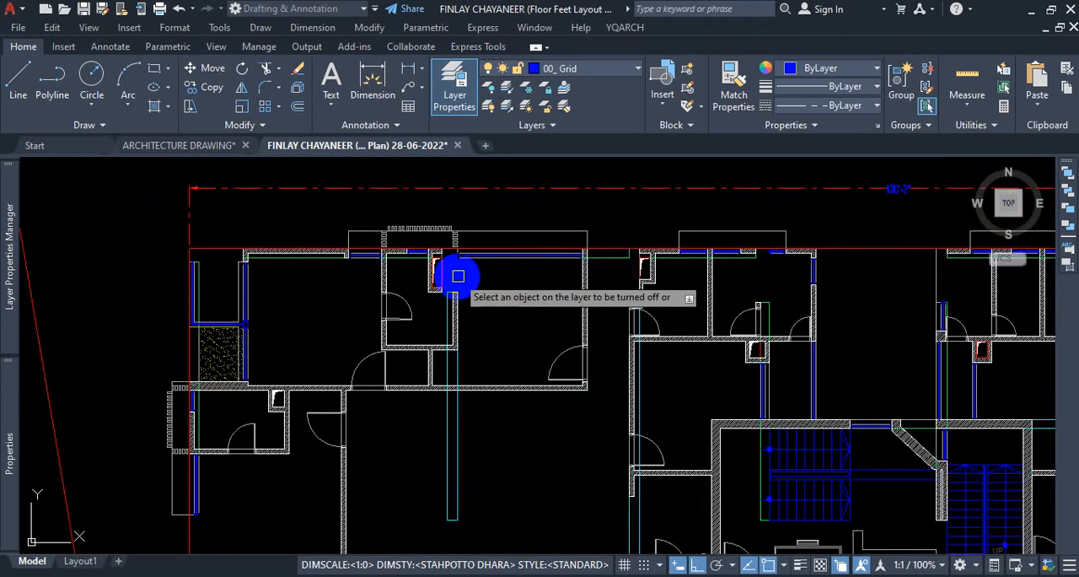
pyautogui.scroll(-4, 457, 276)
pyautogui.scroll(3, 456, 371)
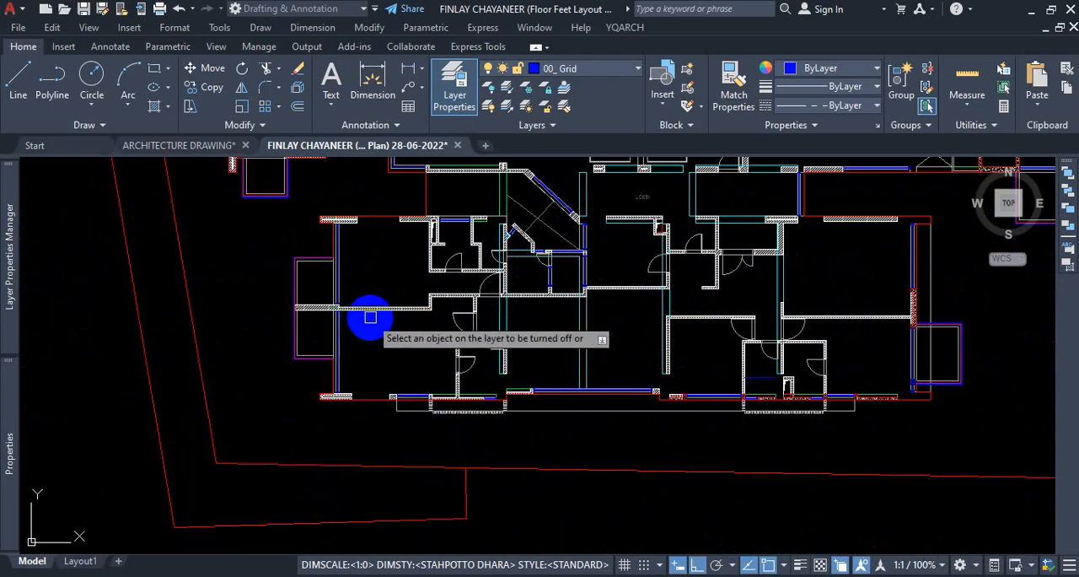
pyautogui.scroll(-3, 451, 371)
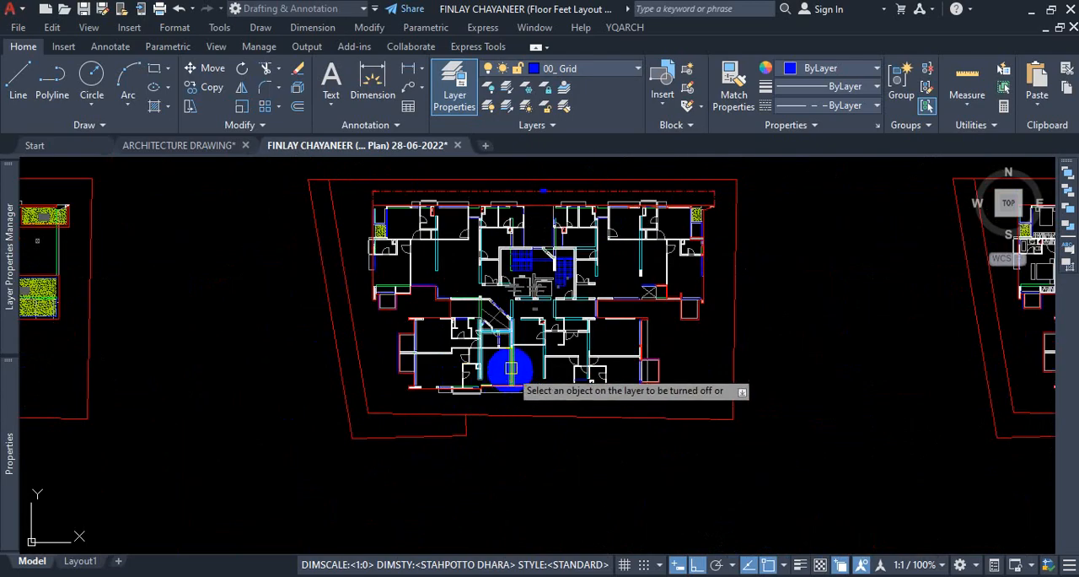
pyautogui.press('Escape')
# Inspect the remaining linework around the northern rooms, the lobby, and the lift and stair core.
pyautogui.scroll(3, 433, 181)
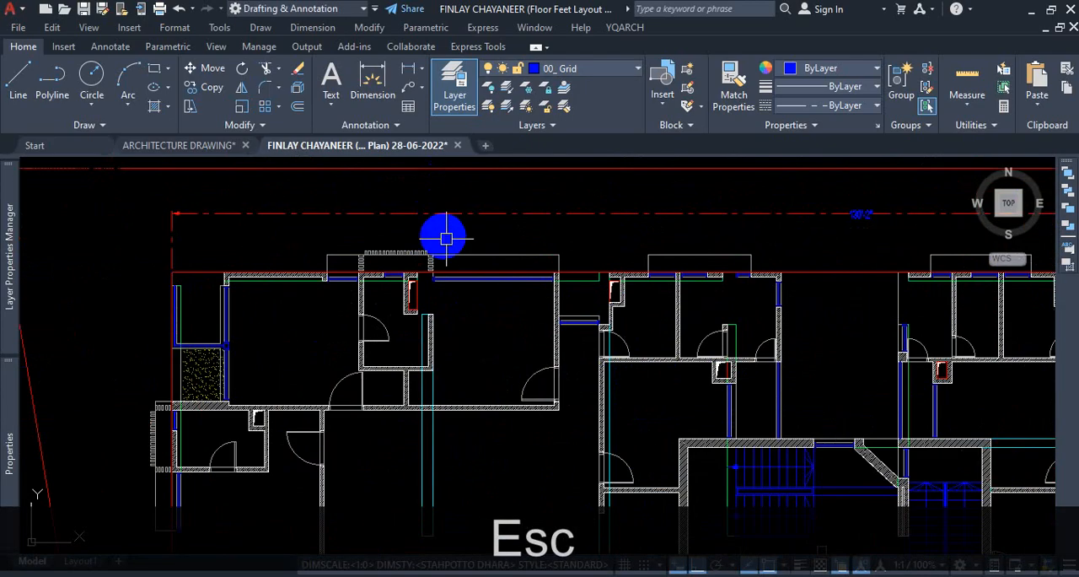
pyautogui.scroll(-3, 439, 264)
pyautogui.scroll(4, 675, 430)
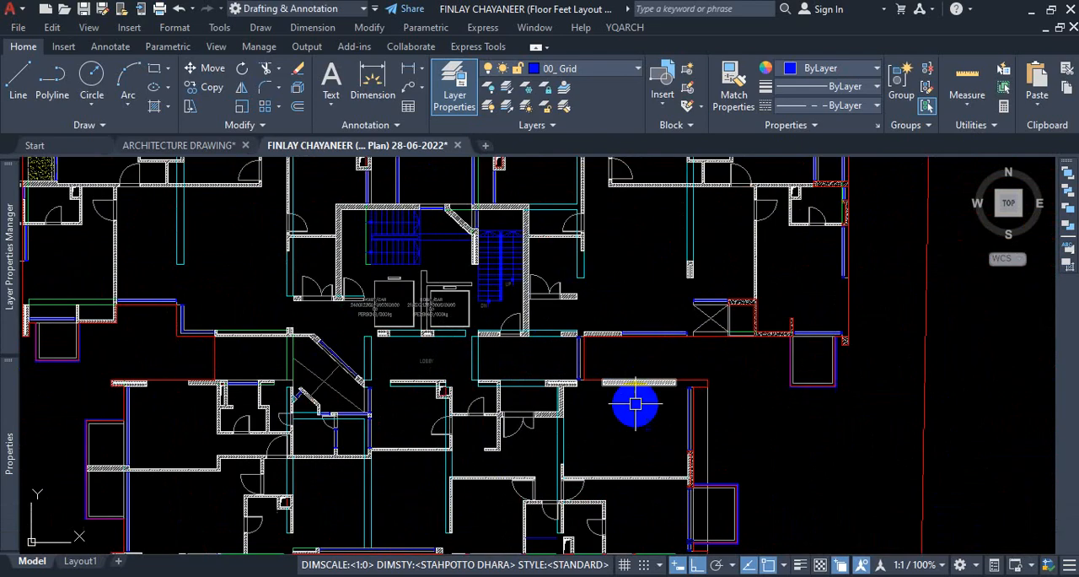
pyautogui.scroll(-3, 553, 339)
pyautogui.scroll(4, 523, 357)
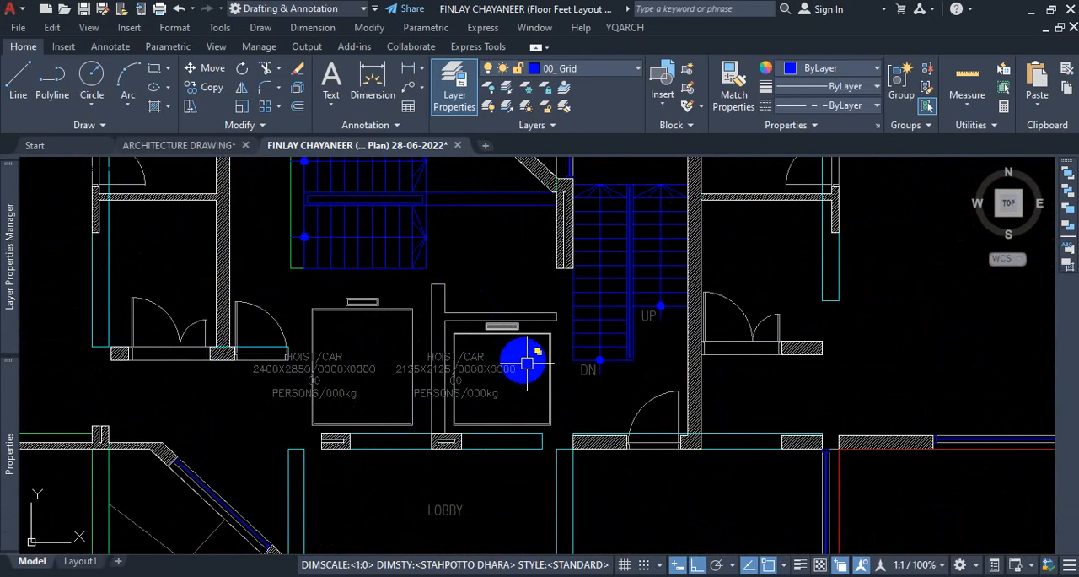
pyautogui.scroll(-3, 518, 346)
pyautogui.scroll(4, 743, 284)
pyautogui.scroll(2, 687, 312)
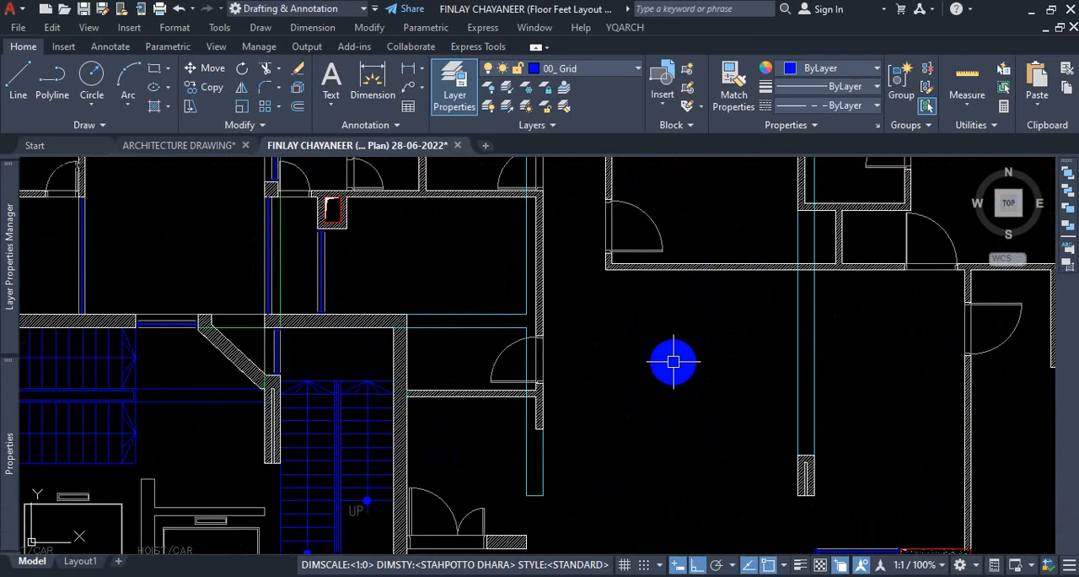
pyautogui.scroll(-4, 641, 360)
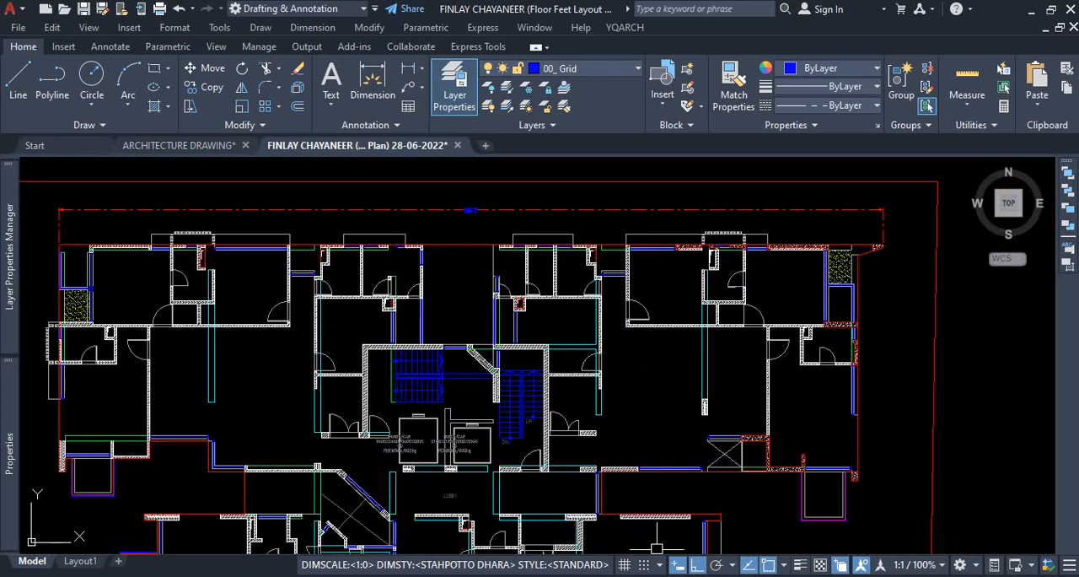
# Delete the red outer boundary polyline that runs around the building and its verandas.
pyautogui.scroll(4, 694, 385)
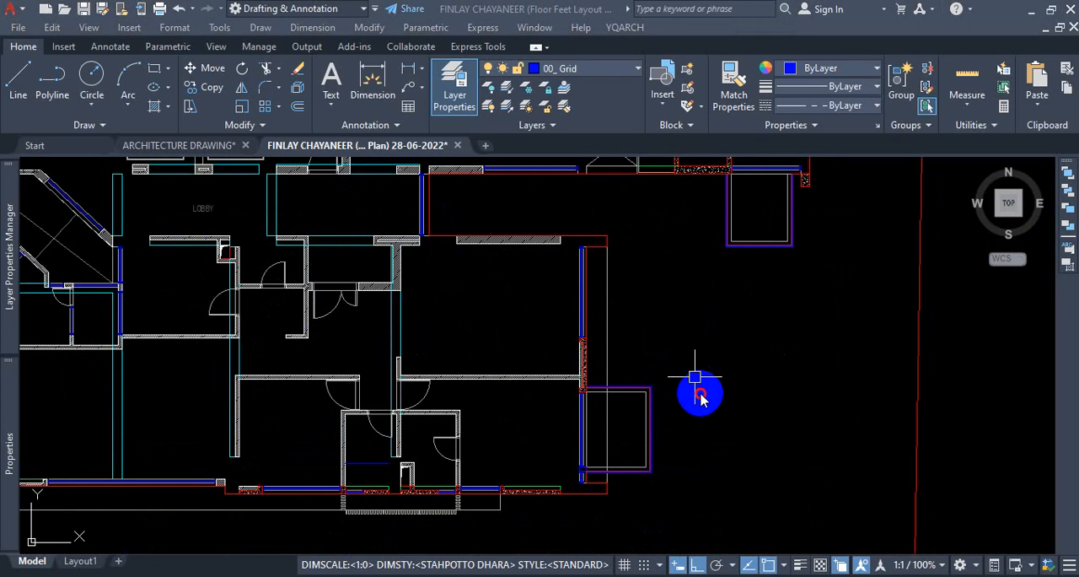
pyautogui.click(649, 388)
pyautogui.scroll(-6, 723, 392)
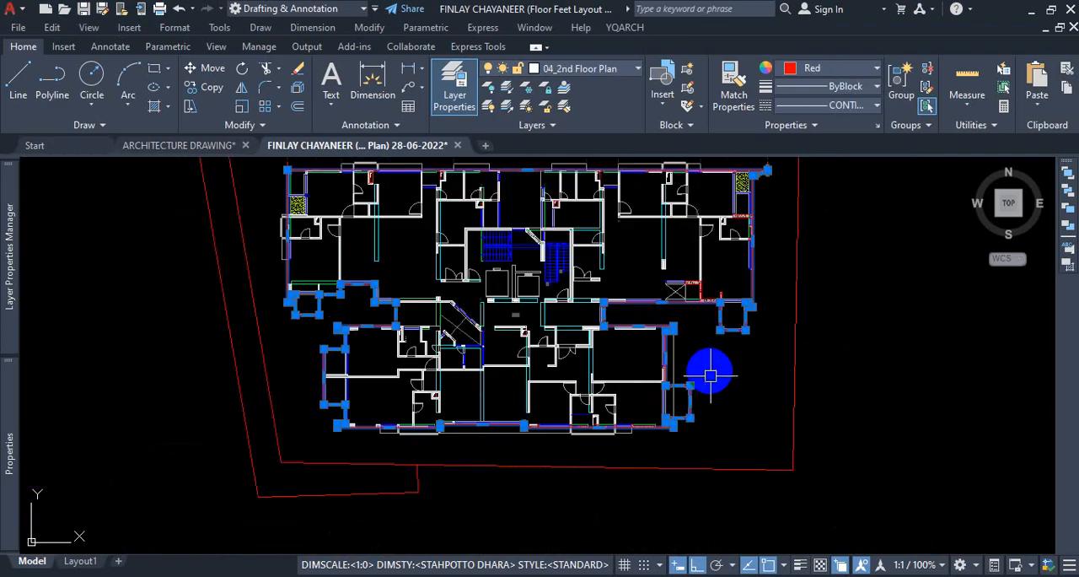
pyautogui.scroll(4, 732, 318)
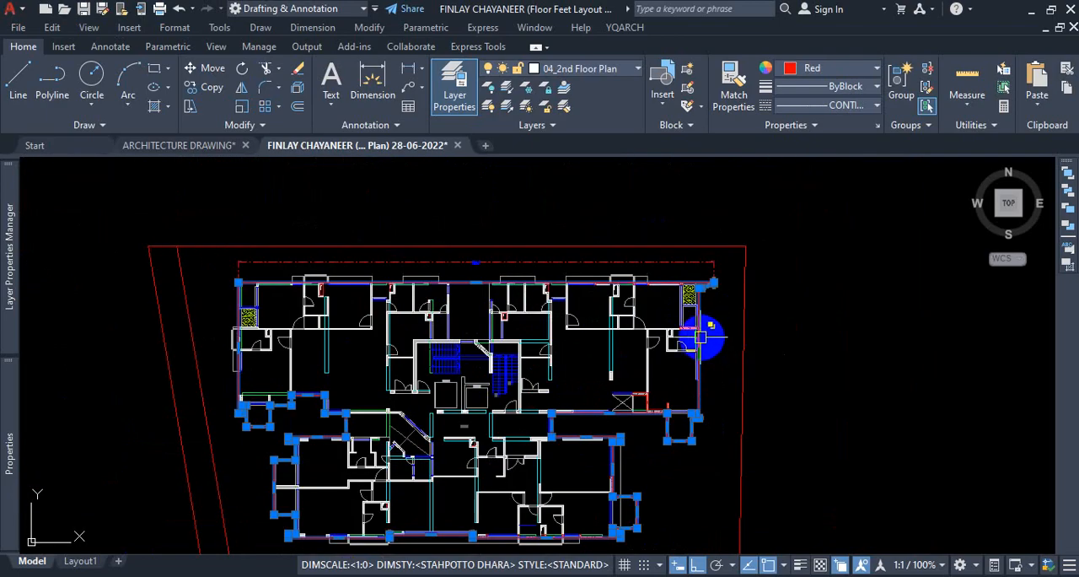
pyautogui.scroll(-2, 556, 393)
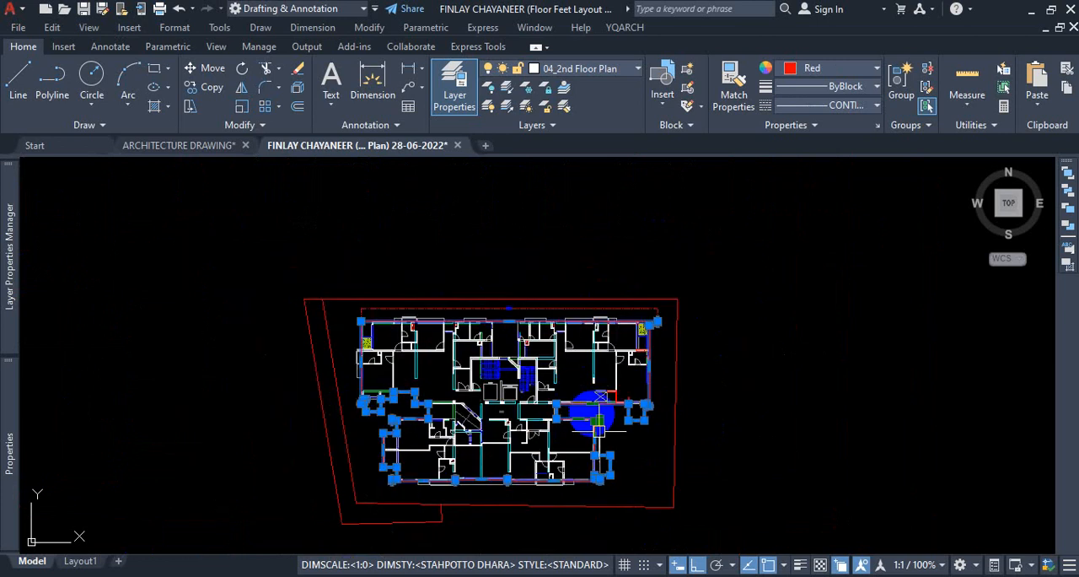
pyautogui.scroll(4, 598, 431)
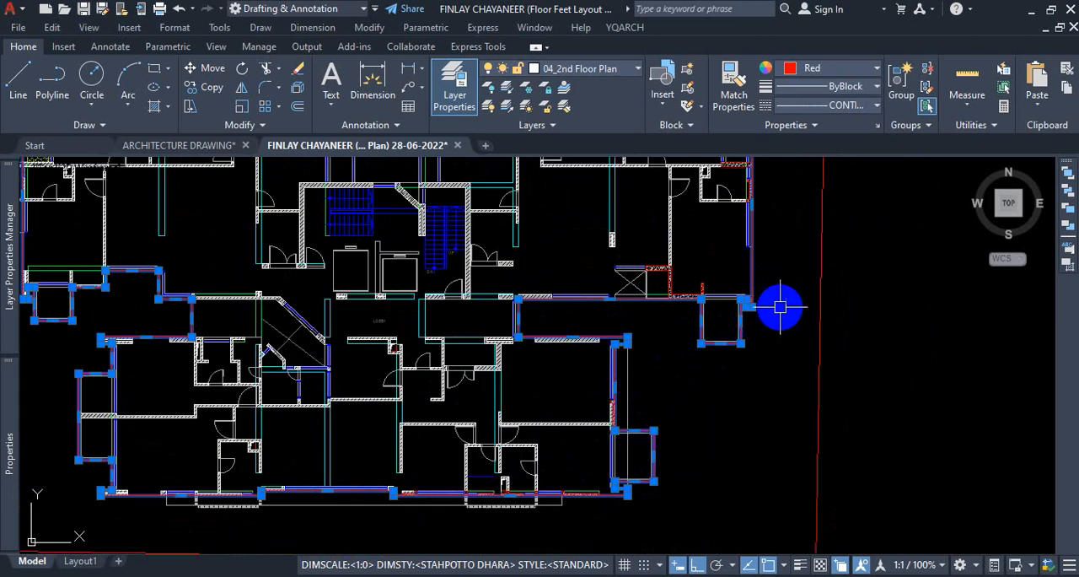
pyautogui.press('Delete')
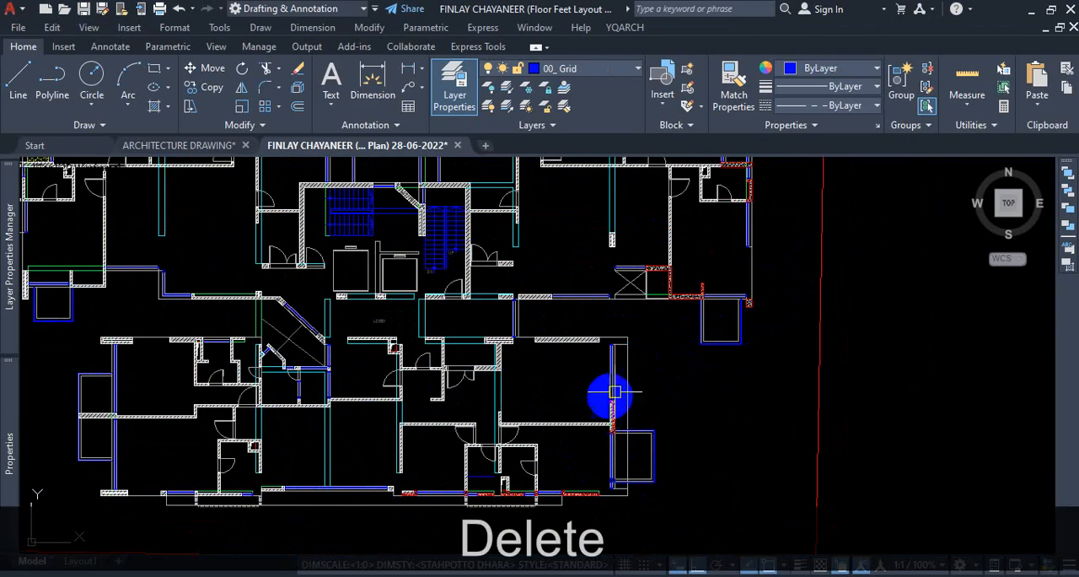
# Examine the exterior walls beside the lobby, the eastern veranda and the south-western rooms for leftover linework.
pyautogui.scroll(-2, 641, 354)
pyautogui.scroll(6, 570, 332)
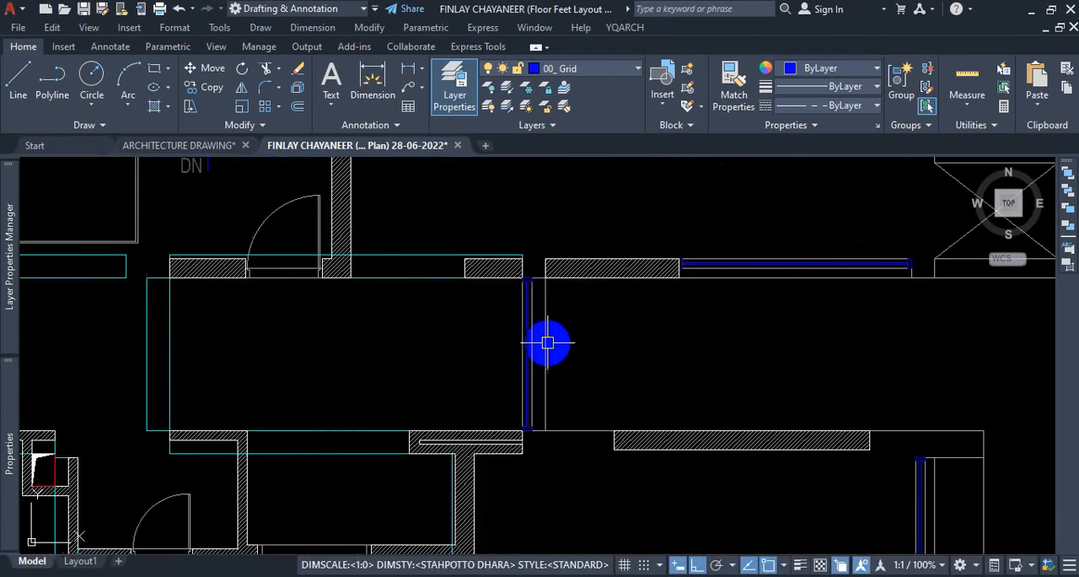
pyautogui.scroll(-3, 571, 331)
pyautogui.scroll(2, 561, 295)
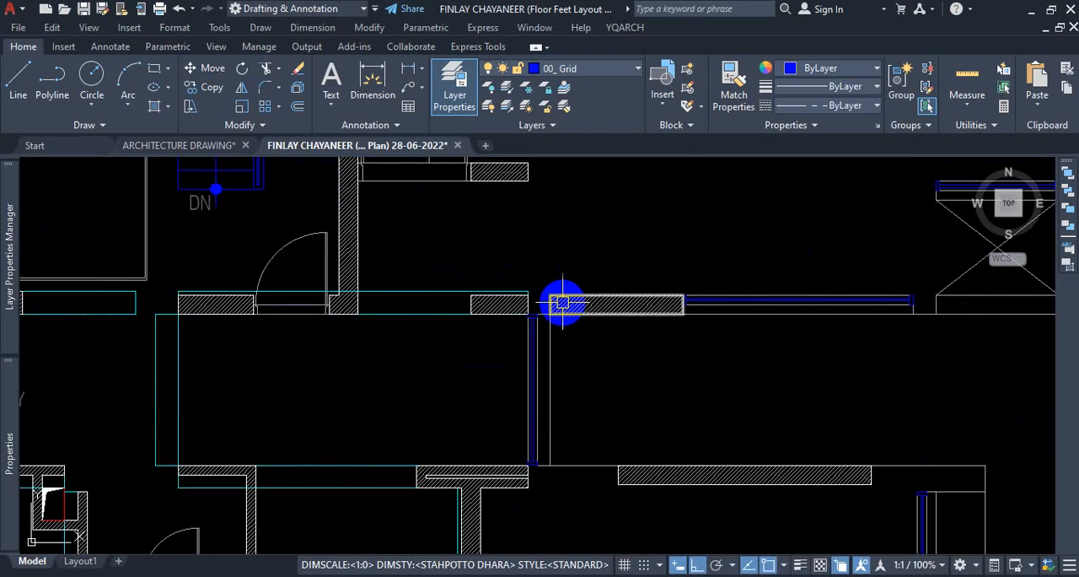
pyautogui.scroll(-4, 574, 297)
pyautogui.scroll(3, 780, 270)
pyautogui.scroll(2, 781, 271)
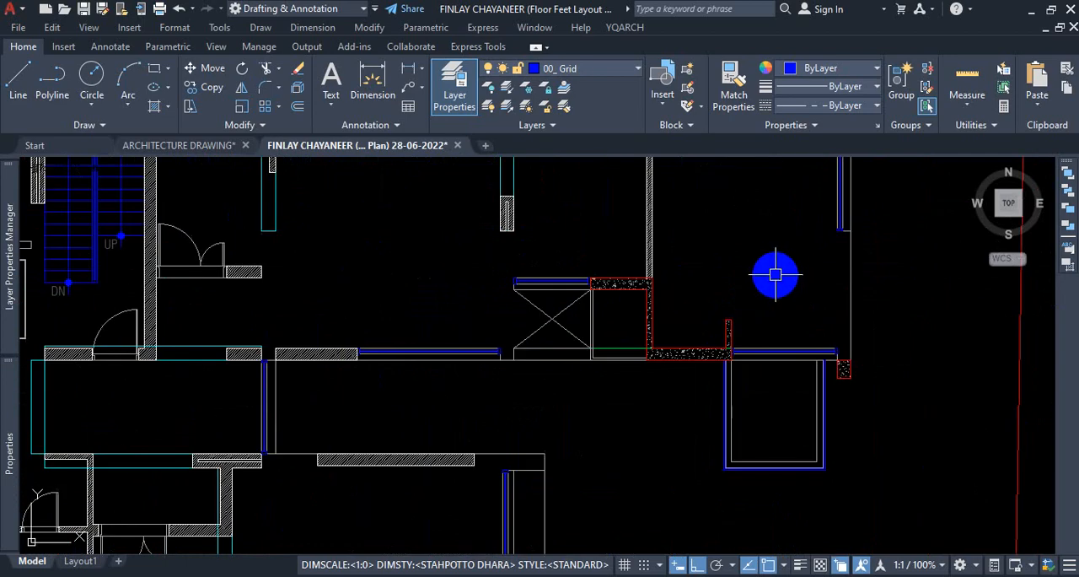
pyautogui.scroll(-5, 686, 310)
pyautogui.scroll(4, 494, 388)
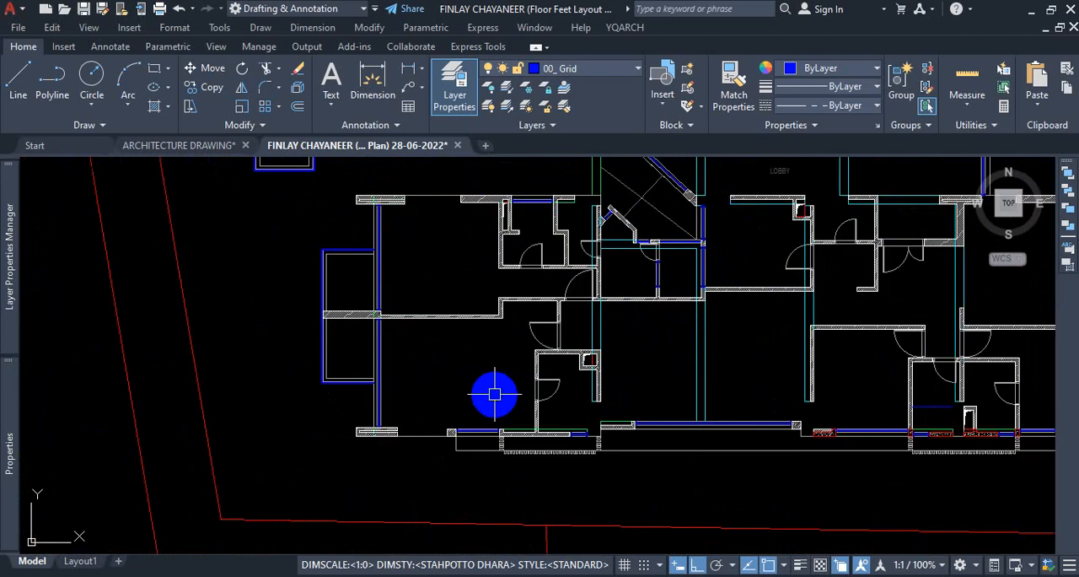
# Review the other floor plan copies, examining the fully dimensioned and furnished plan's eastern rooms and northern outer edge.
pyautogui.scroll(-3, 496, 396)
pyautogui.scroll(-3, 579, 403)
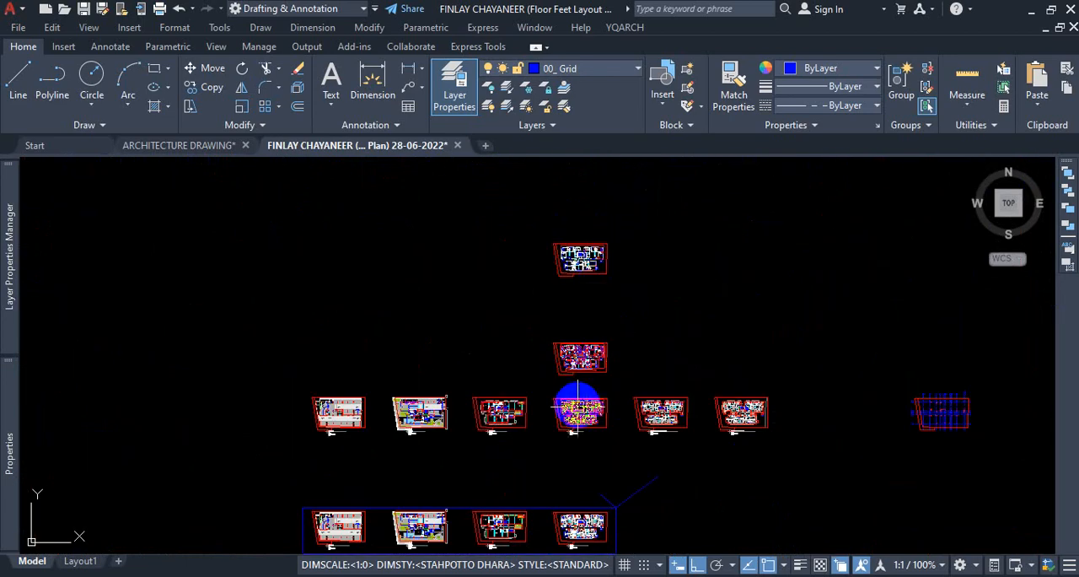
pyautogui.scroll(3, 634, 406)
pyautogui.scroll(5, 634, 407)
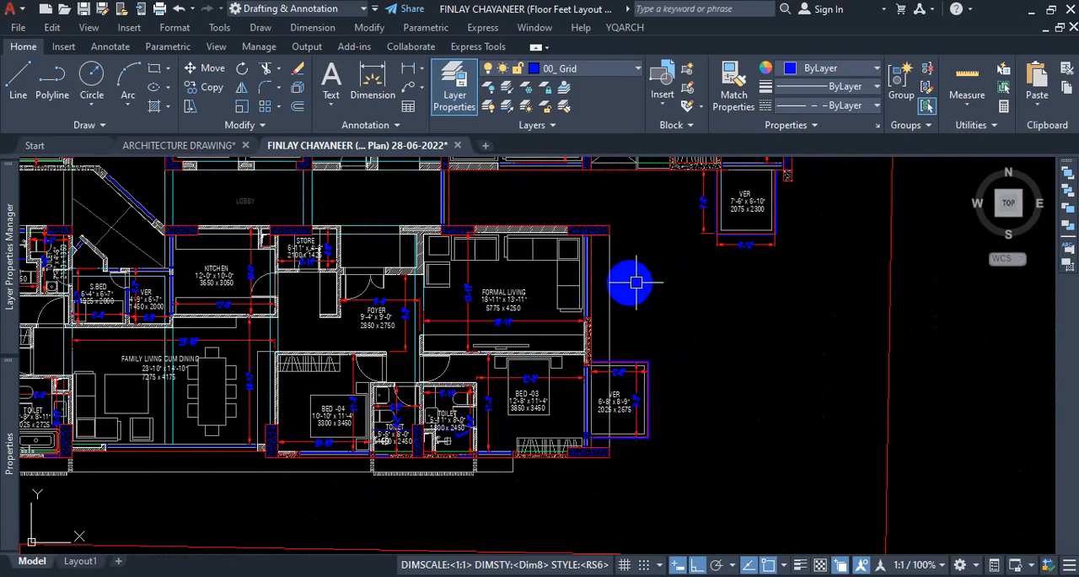
pyautogui.scroll(-8, 641, 329)
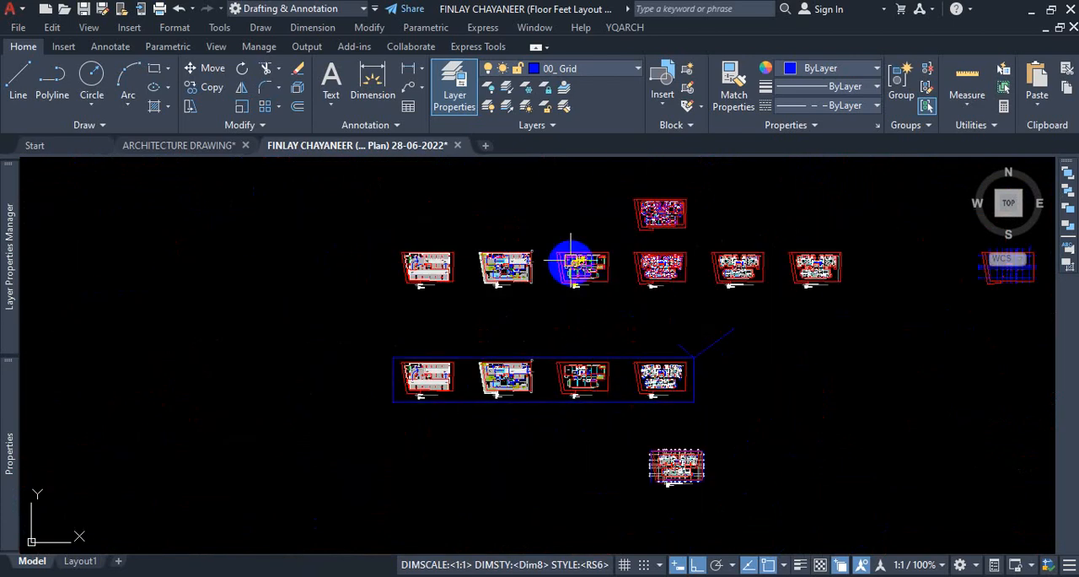
pyautogui.scroll(5, 577, 264)
pyautogui.scroll(1, 812, 263)
pyautogui.scroll(-6, 549, 299)
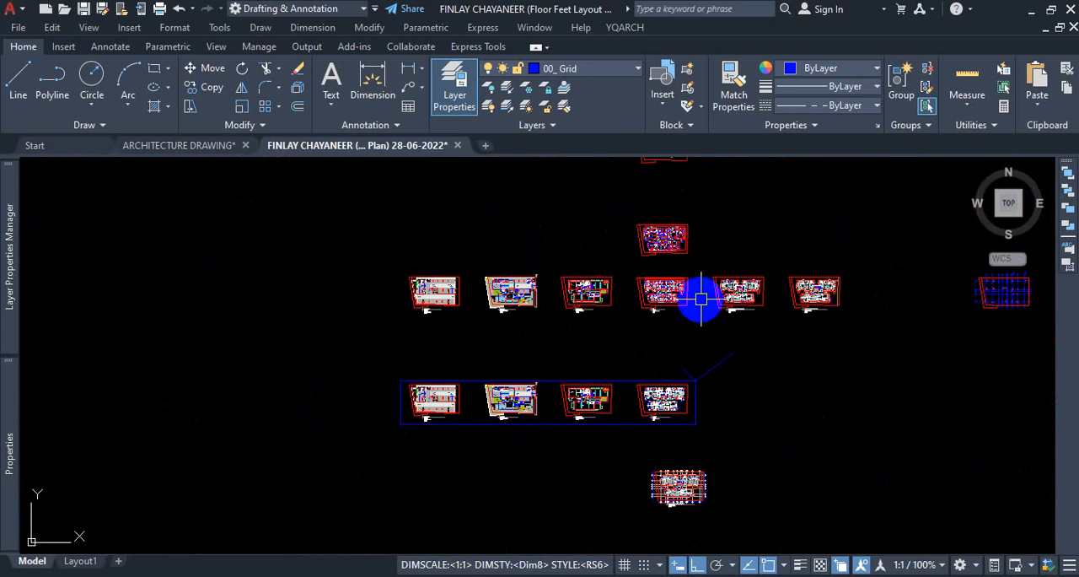
pyautogui.scroll(8, 701, 297)
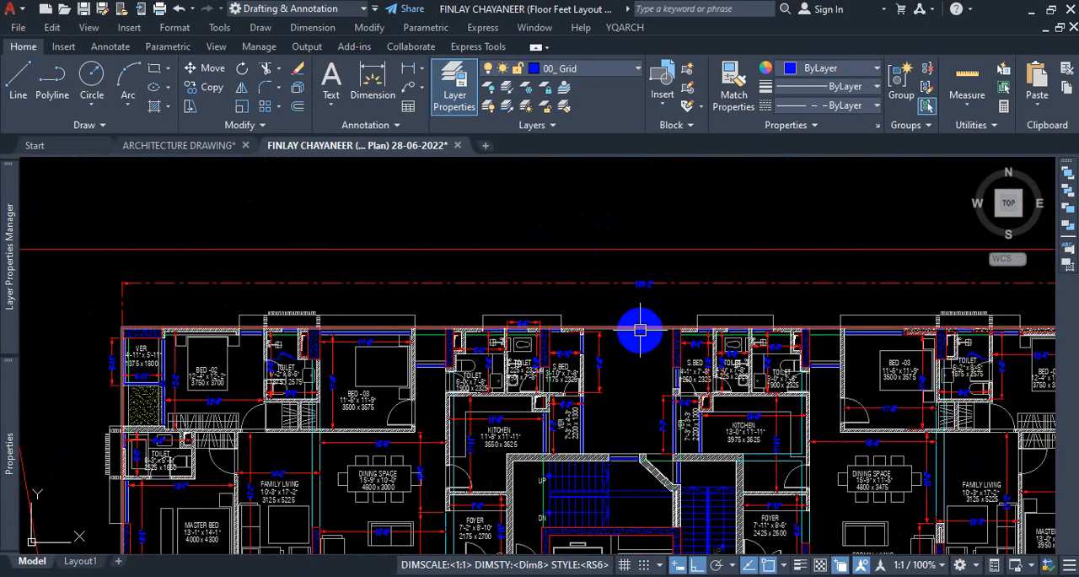
pyautogui.scroll(-5, 640, 329)
pyautogui.scroll(4, 638, 318)
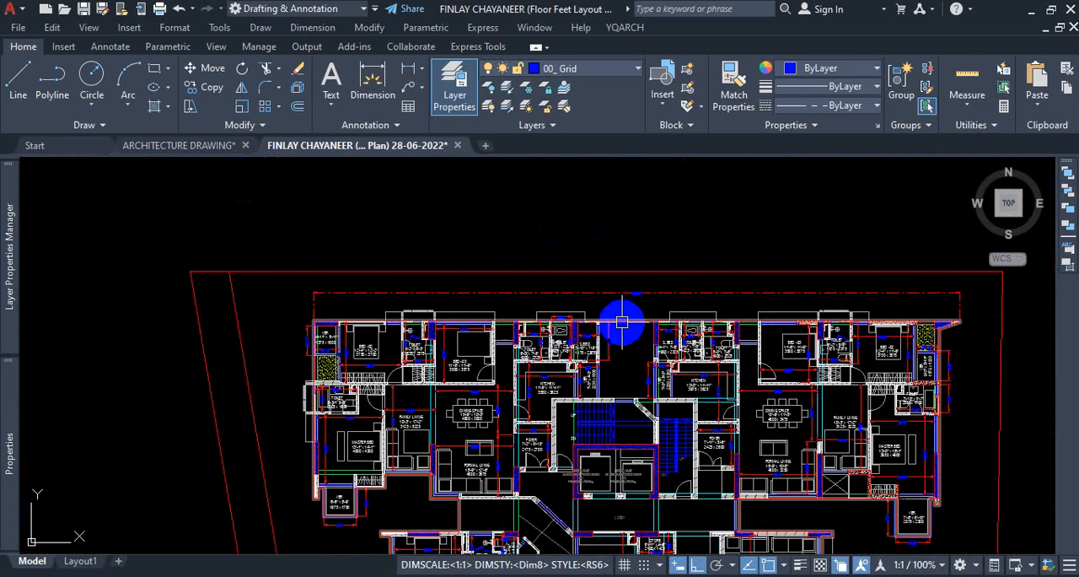
pyautogui.scroll(5, 634, 310)
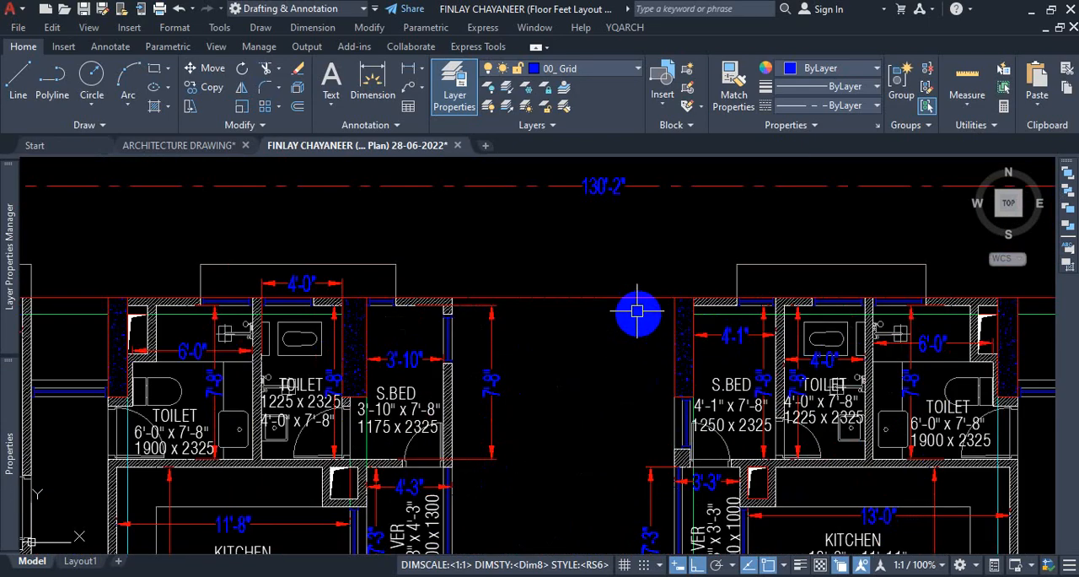
# Select the red outer boundary polyline on the furnished, dimensioned plan and trace its course around the verandas and southern rooms.
pyautogui.click(592, 299)
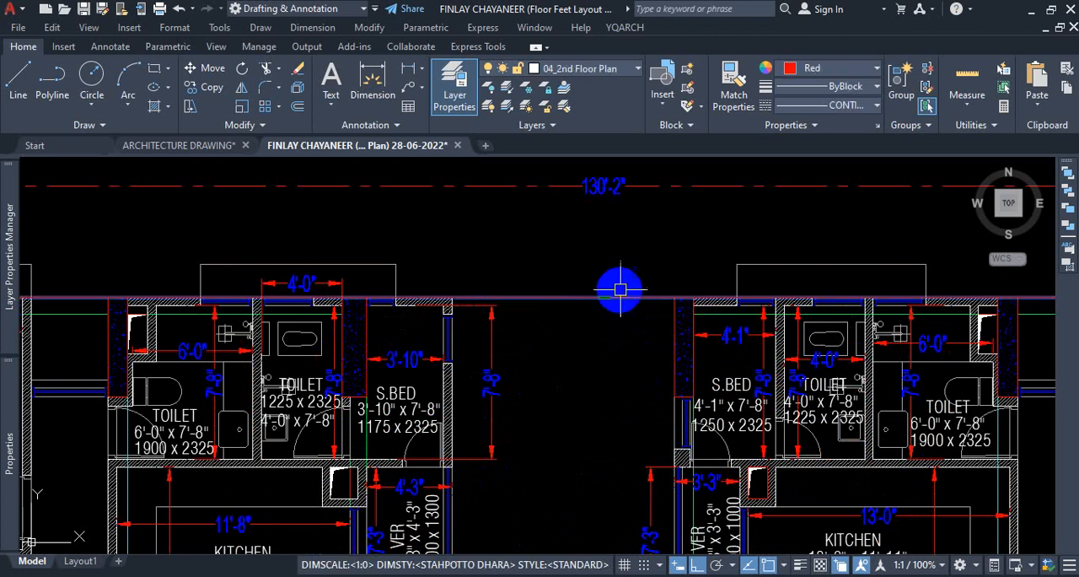
pyautogui.scroll(-4, 557, 299)
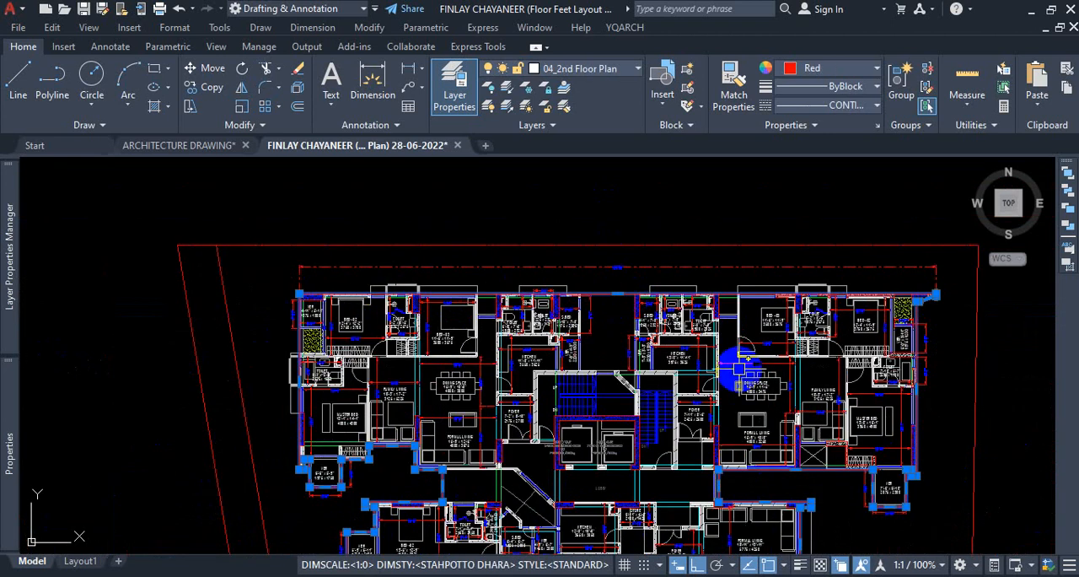
pyautogui.scroll(6, 759, 458)
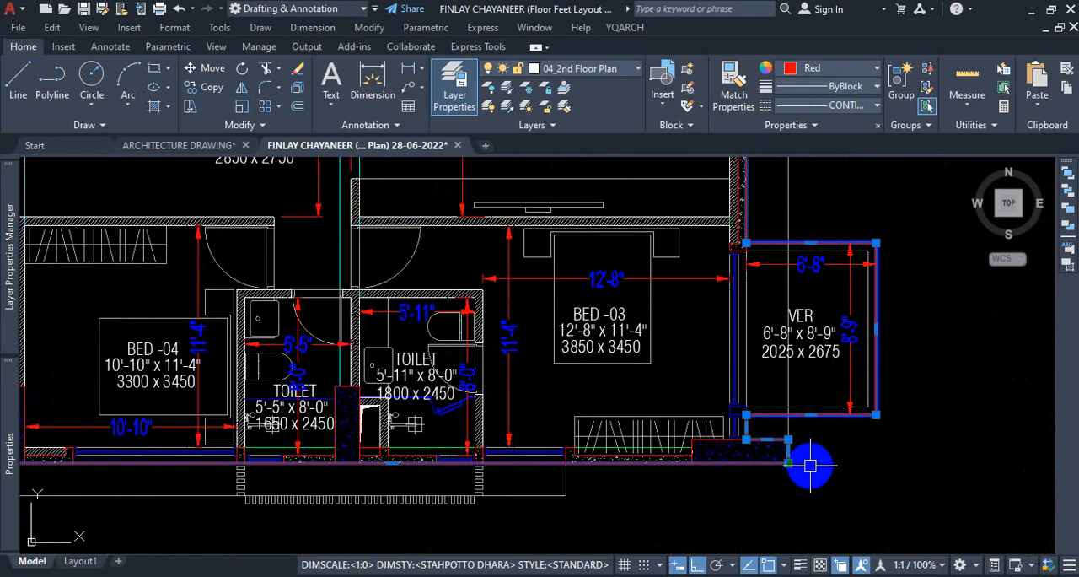
pyautogui.scroll(-4, 807, 464)
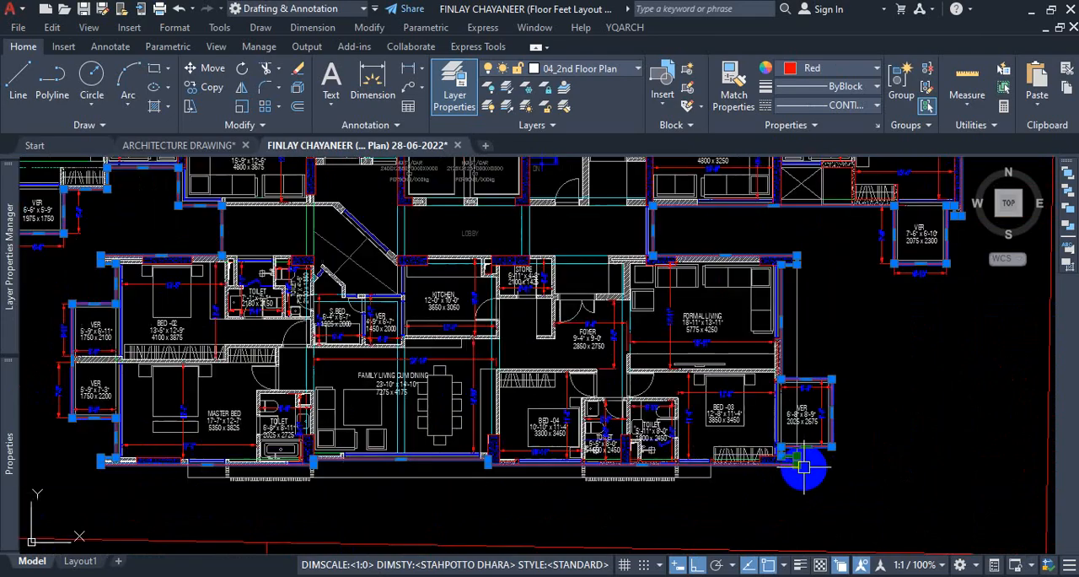
pyautogui.scroll(-2, 798, 470)
pyautogui.scroll(-5, 412, 321)
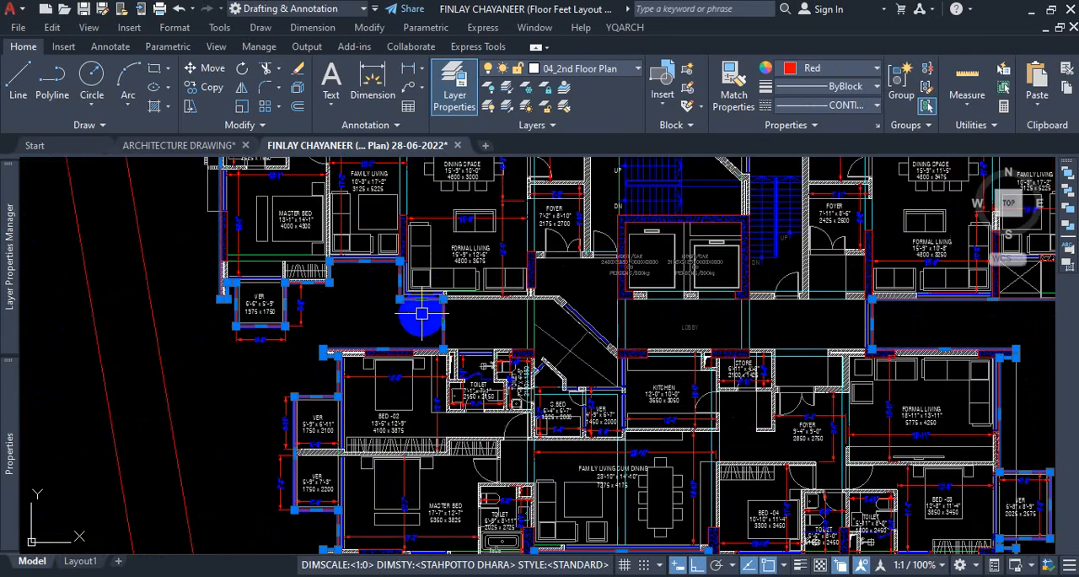
# Survey the boxed row of floor plans, the ground floor and mezzanine presentation plans, and the unfurnished plan copy.
pyautogui.scroll(-3, 530, 289)
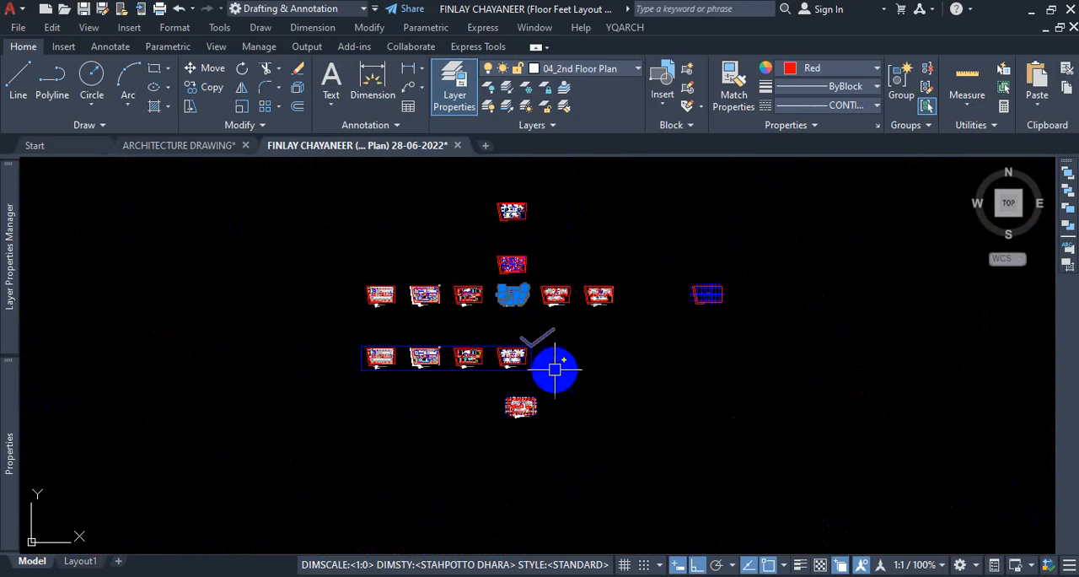
pyautogui.scroll(1, 530, 390)
pyautogui.scroll(8, 458, 357)
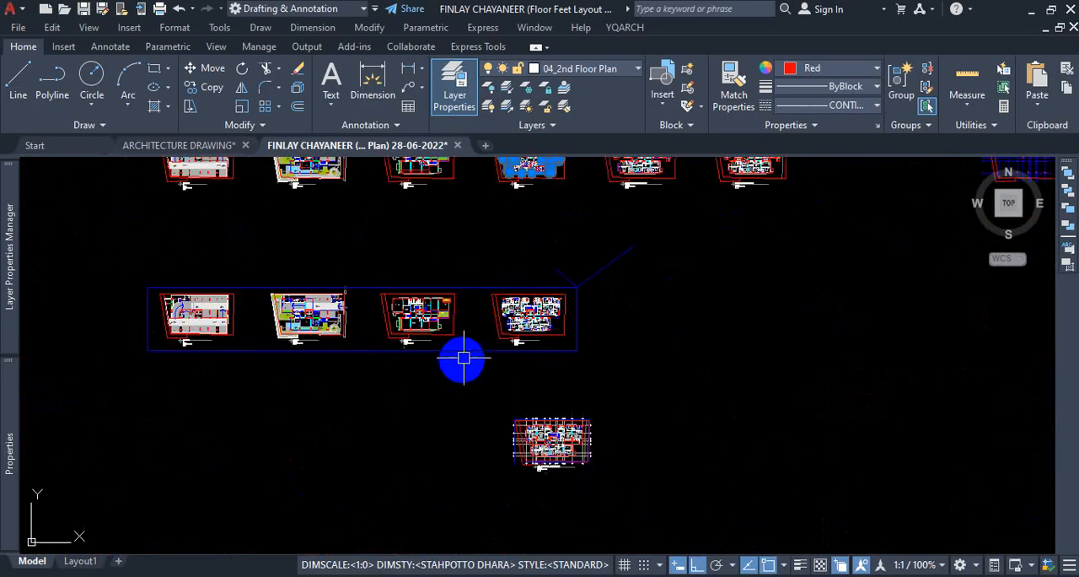
pyautogui.scroll(-5, 413, 311)
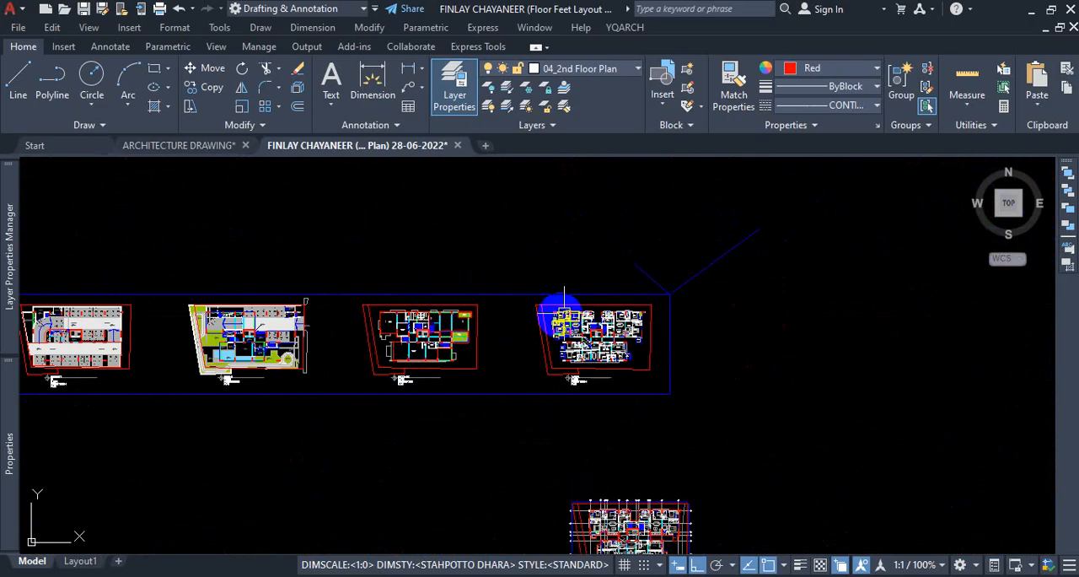
pyautogui.scroll(-4, 503, 353)
pyautogui.scroll(1, 443, 299)
pyautogui.scroll(3, 436, 245)
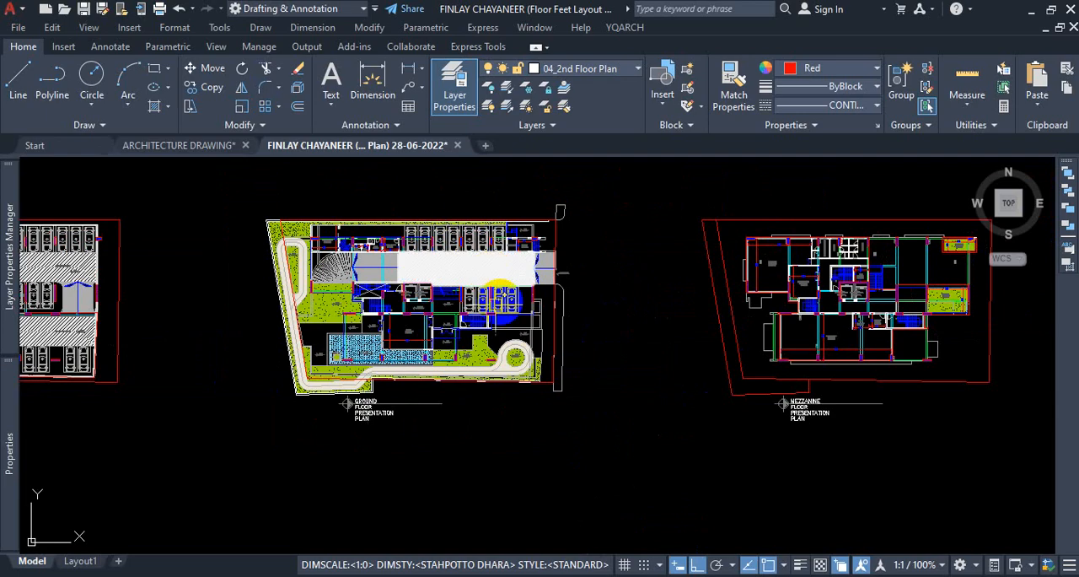
pyautogui.scroll(-2, 831, 337)
pyautogui.scroll(5, 747, 261)
pyautogui.scroll(-7, 505, 284)
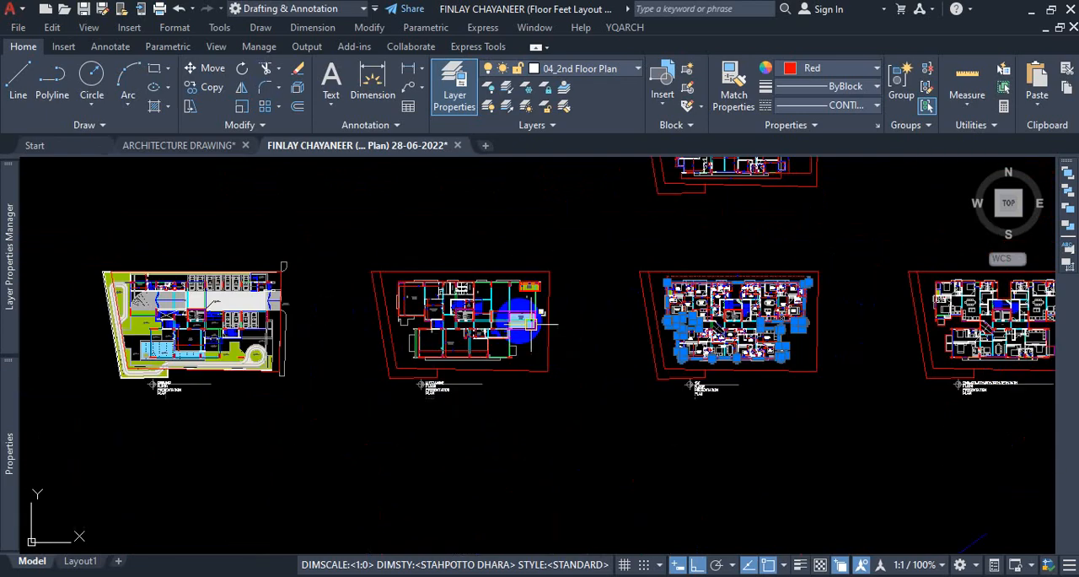
pyautogui.scroll(5, 751, 303)
pyautogui.scroll(-6, 658, 387)
pyautogui.scroll(3, 638, 287)
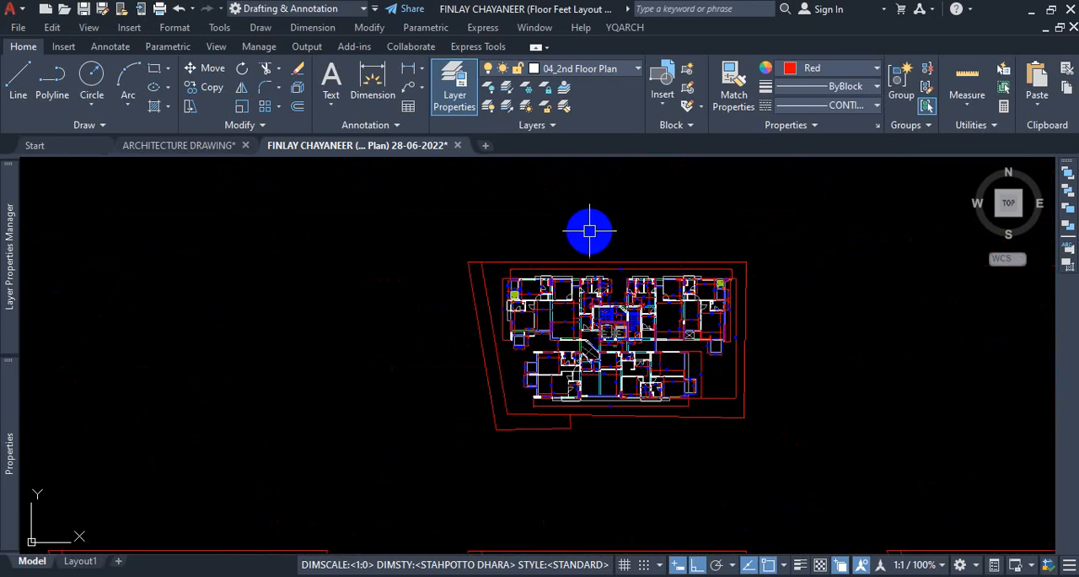
# Compare the furnished plan with its stripped copy, examining the concrete wall pieces at the northeast corner.
pyautogui.scroll(-3, 585, 228)
pyautogui.scroll(6, 658, 380)
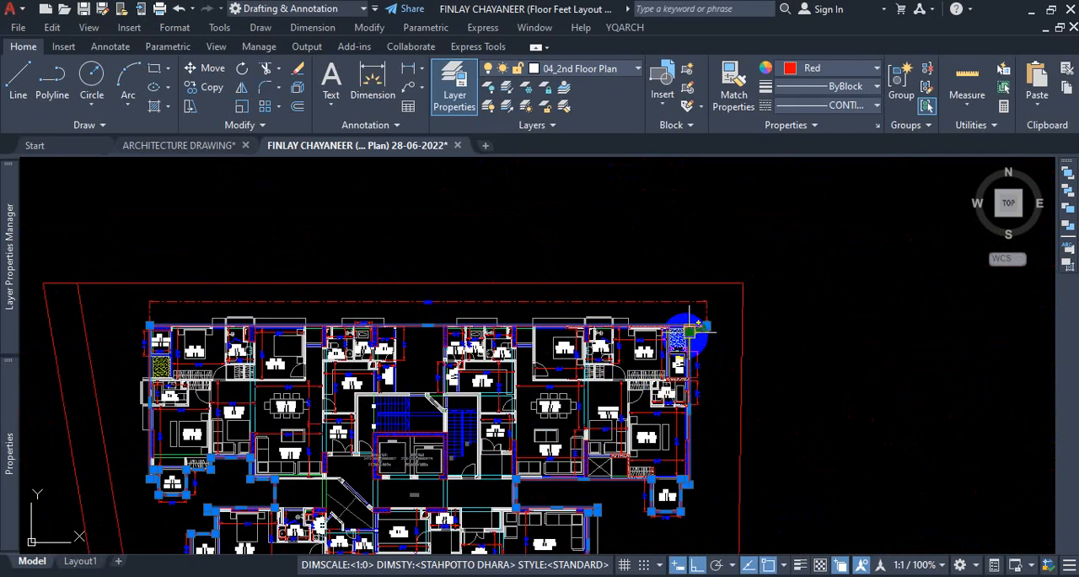
pyautogui.scroll(8, 692, 331)
pyautogui.scroll(-10, 711, 342)
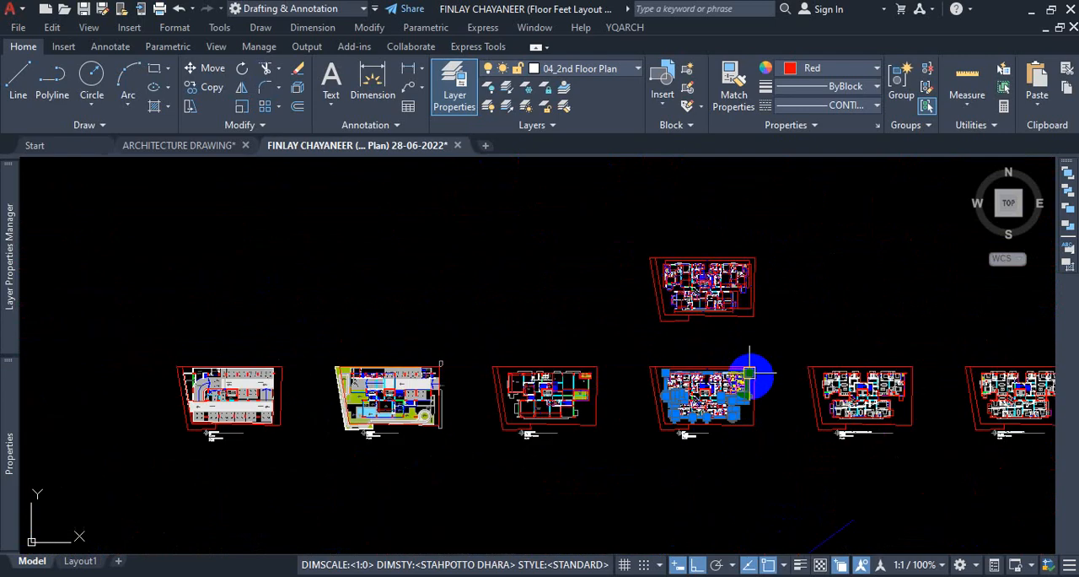
pyautogui.scroll(3, 748, 249)
pyautogui.scroll(-4, 713, 344)
pyautogui.scroll(8, 736, 287)
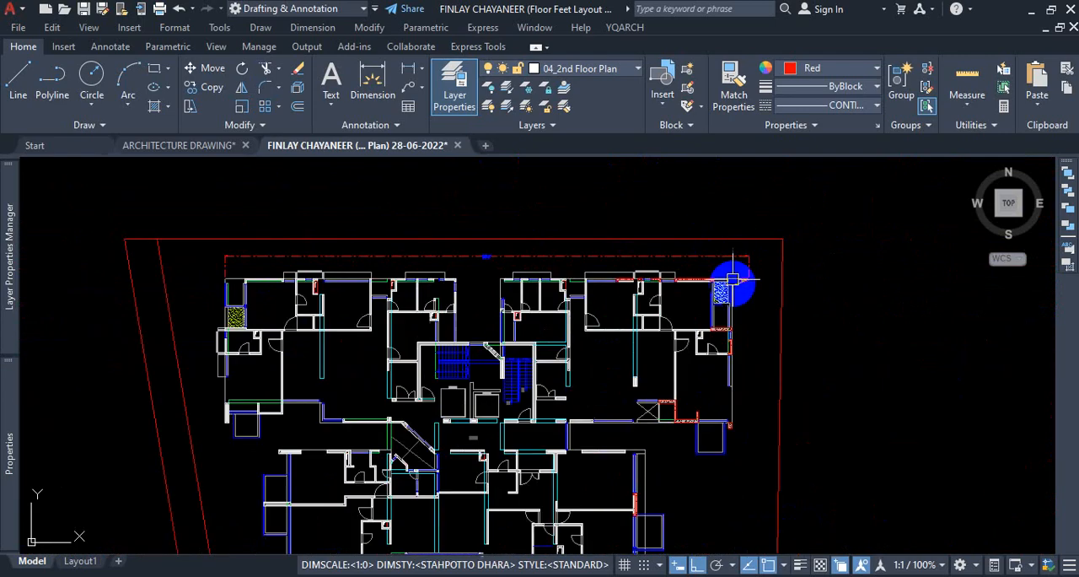
pyautogui.scroll(4, 744, 329)
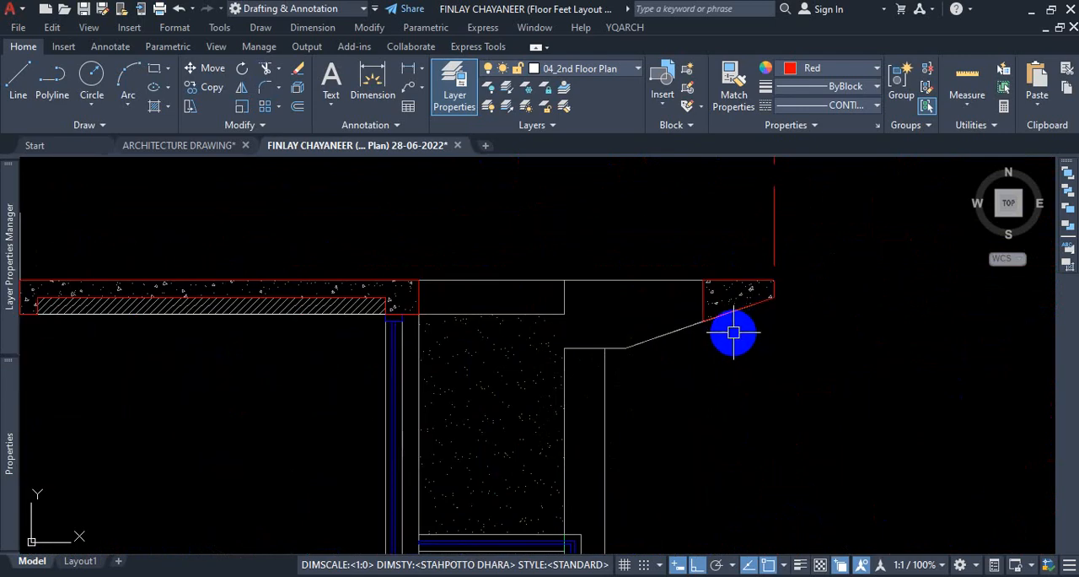
pyautogui.scroll(-10, 733, 332)
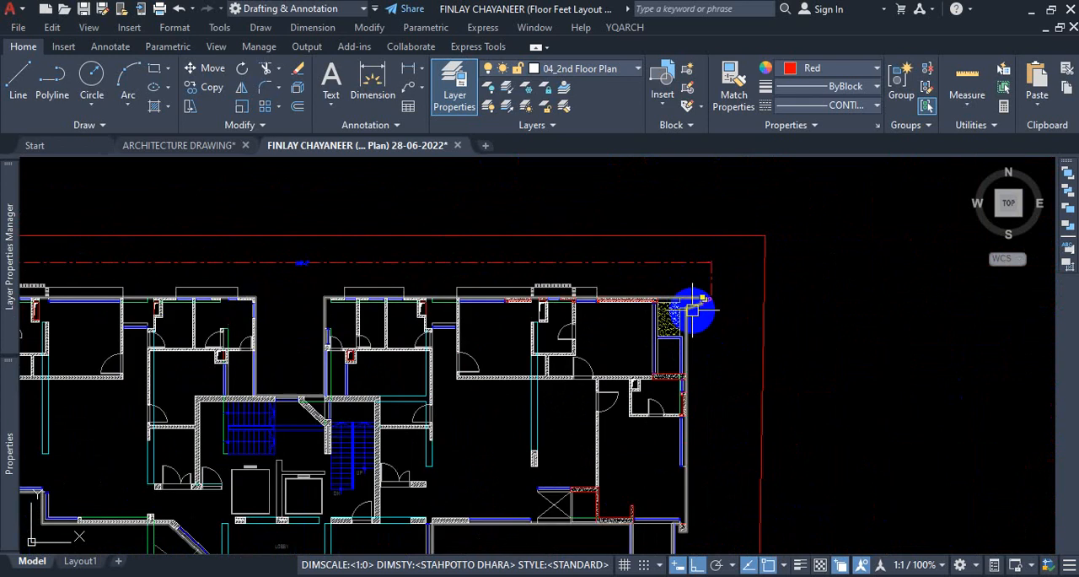
pyautogui.scroll(-5, 691, 310)
pyautogui.scroll(8, 681, 329)
pyautogui.scroll(-3, 700, 323)
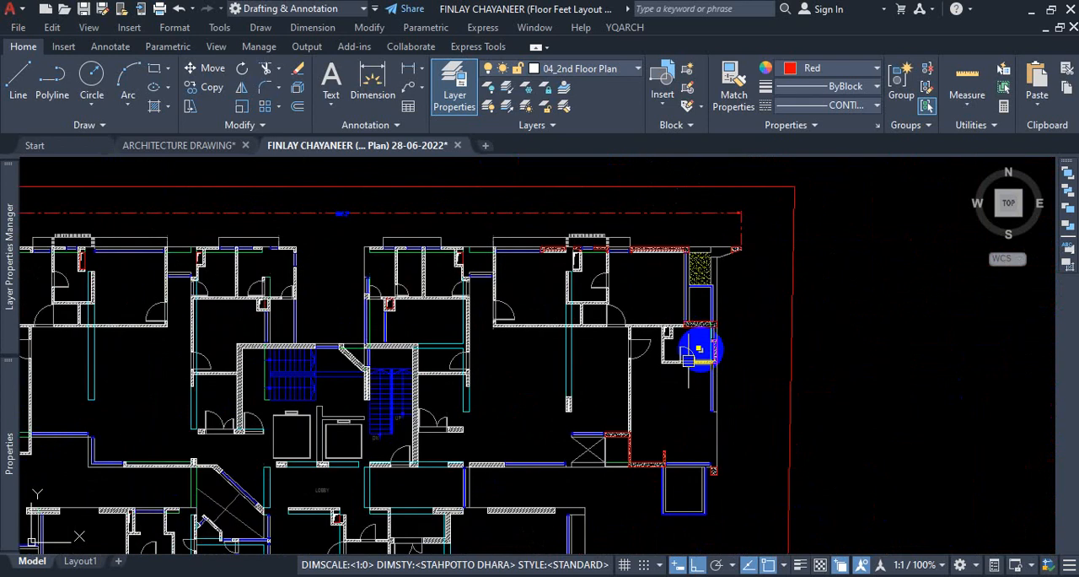
# Check the concrete hatch and red outline of the stepped RCC wall north of the eastern veranda by selecting each, leaving nothing selected.
pyautogui.scroll(6, 624, 438)
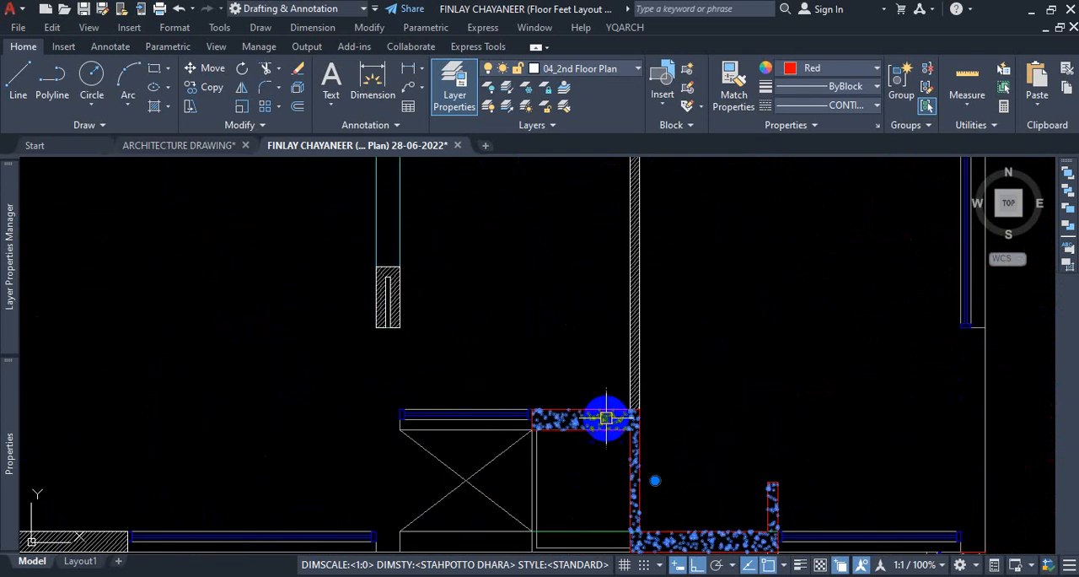
pyautogui.click(605, 418)
pyautogui.press('Escape')
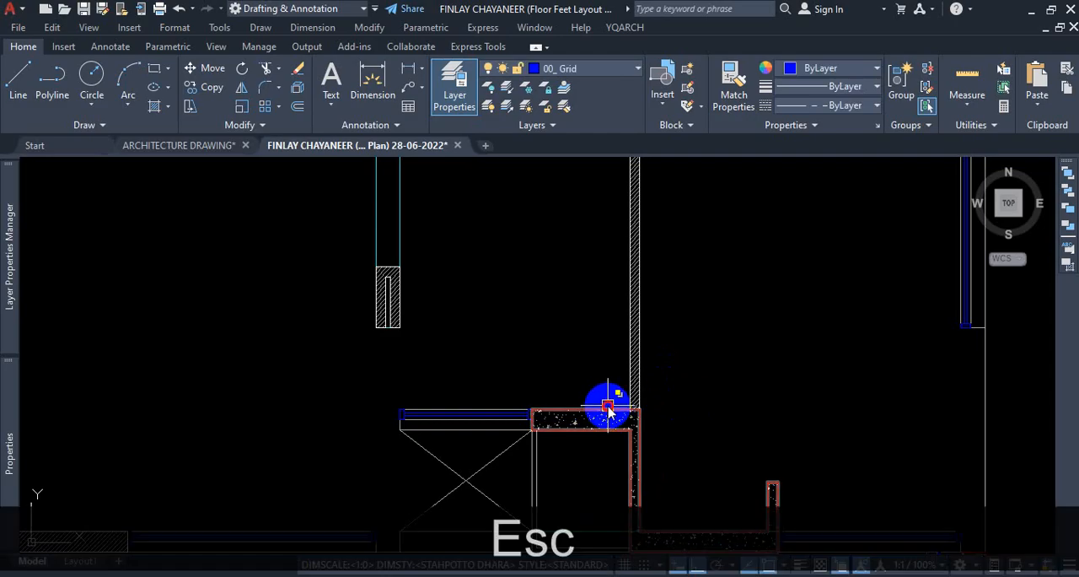
pyautogui.click(607, 410)
pyautogui.click(722, 465)
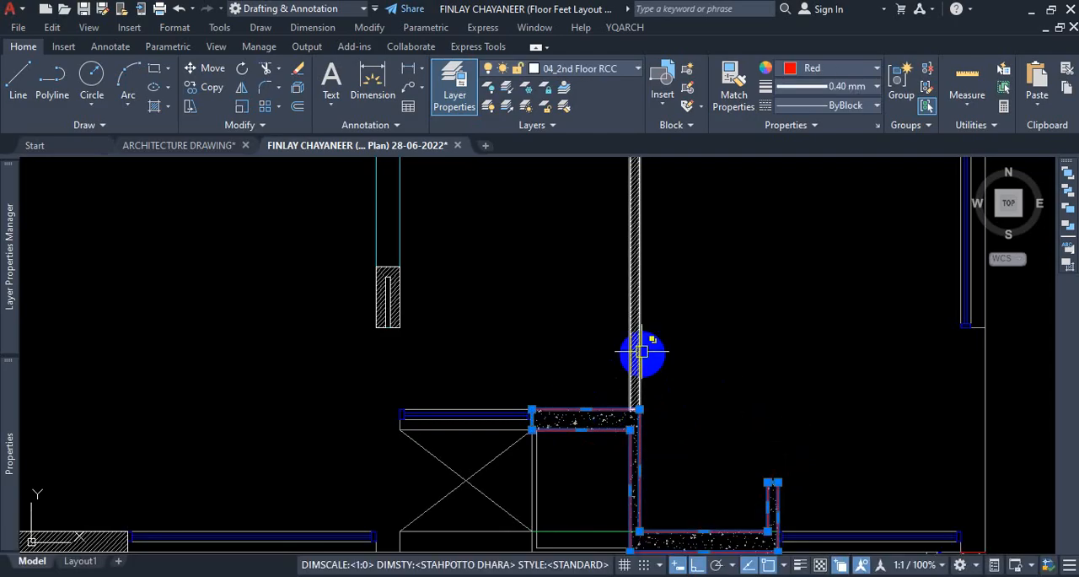
pyautogui.press('Escape')
pyautogui.scroll(-8, 663, 366)
pyautogui.scroll(5, 690, 426)
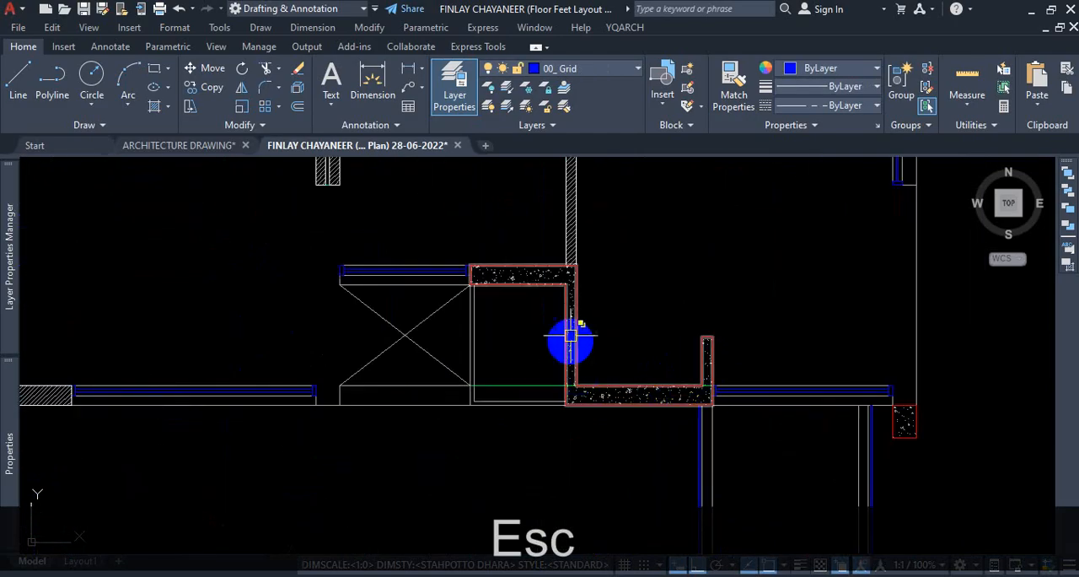
# Examine the concrete wall segments along the stripped plan's southern edge, the southeastern veranda and the stepped eastern wall.
pyautogui.scroll(-5, 627, 346)
pyautogui.scroll(-4, 627, 346)
pyautogui.scroll(9, 637, 349)
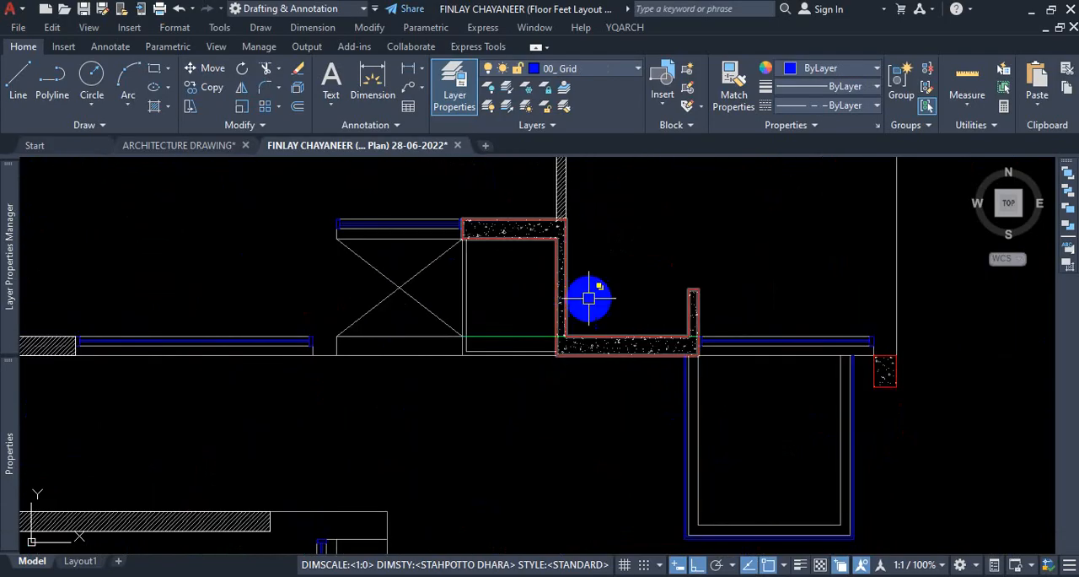
pyautogui.scroll(-8, 587, 304)
pyautogui.scroll(6, 579, 511)
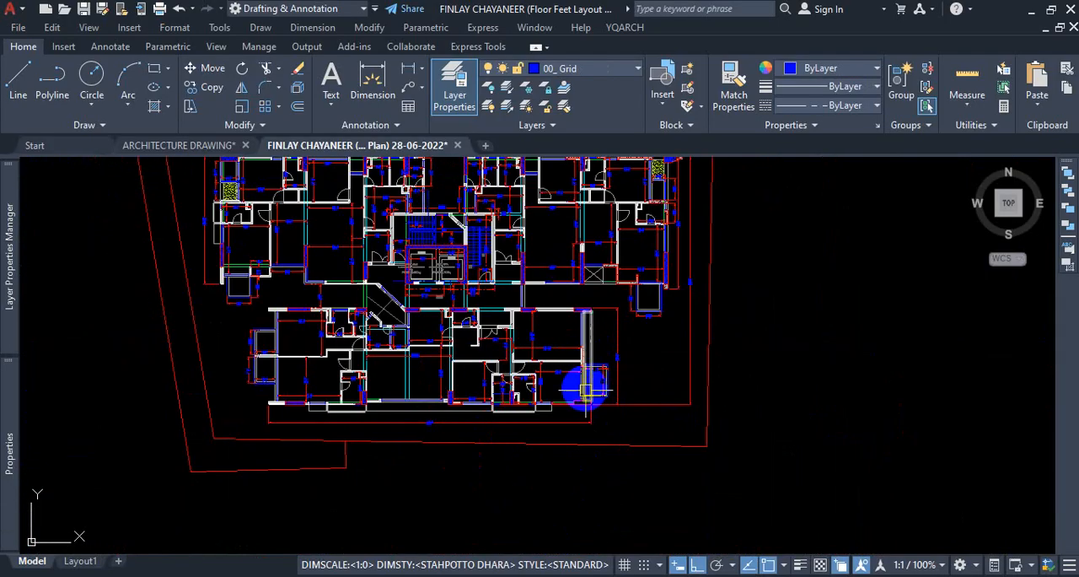
pyautogui.scroll(-5, 615, 424)
pyautogui.scroll(3, 625, 514)
pyautogui.scroll(8, 711, 369)
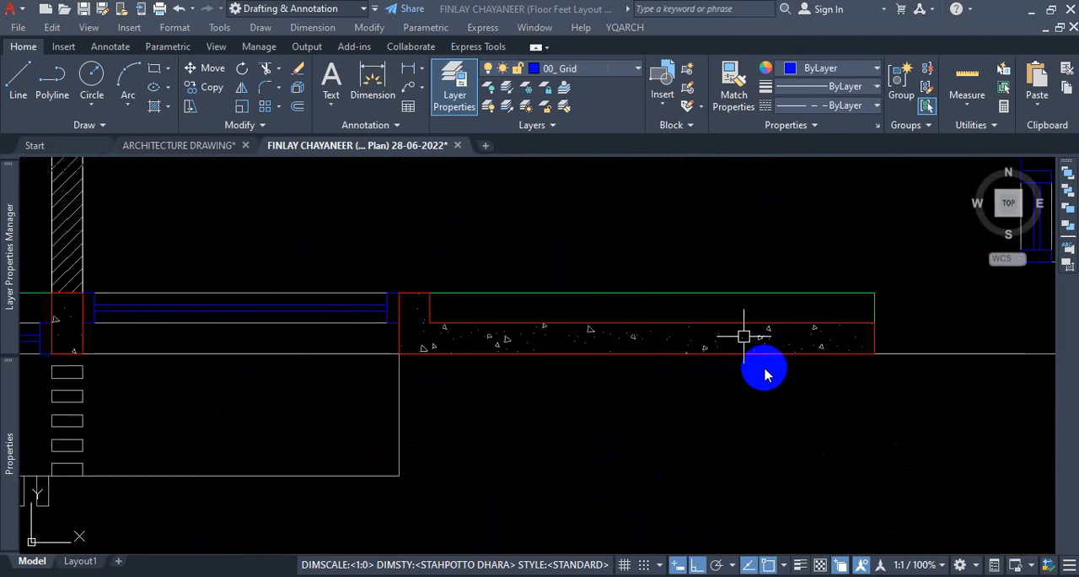
pyautogui.scroll(-6, 540, 403)
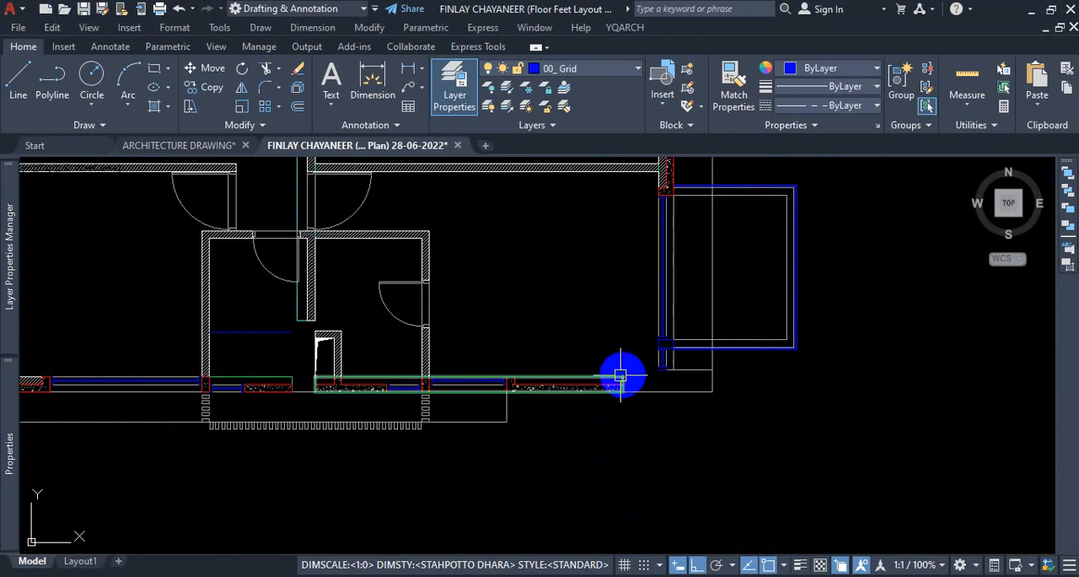
pyautogui.scroll(-3, 656, 296)
pyautogui.scroll(8, 656, 296)
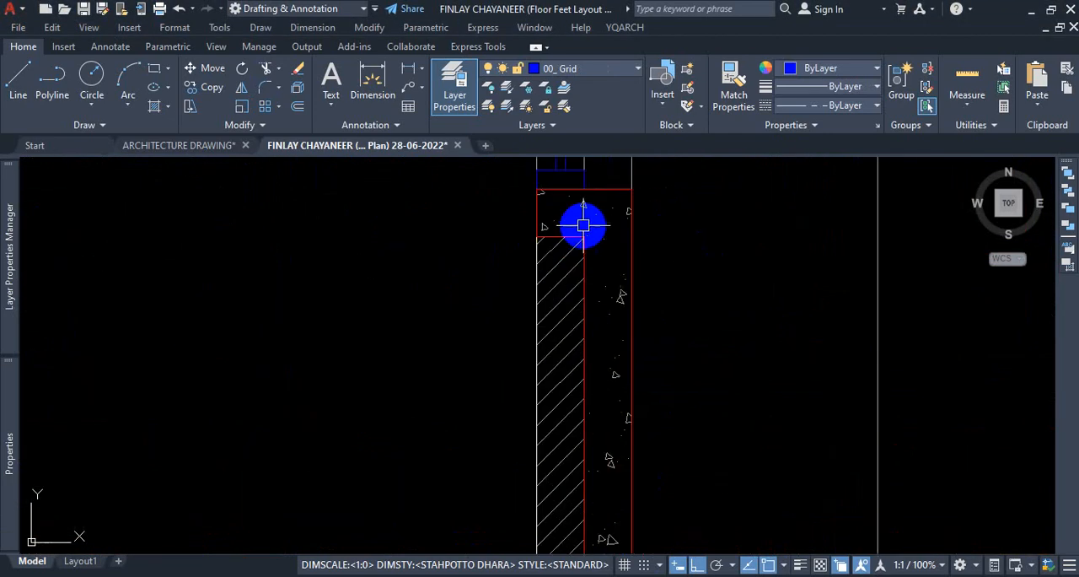
pyautogui.scroll(-4, 613, 233)
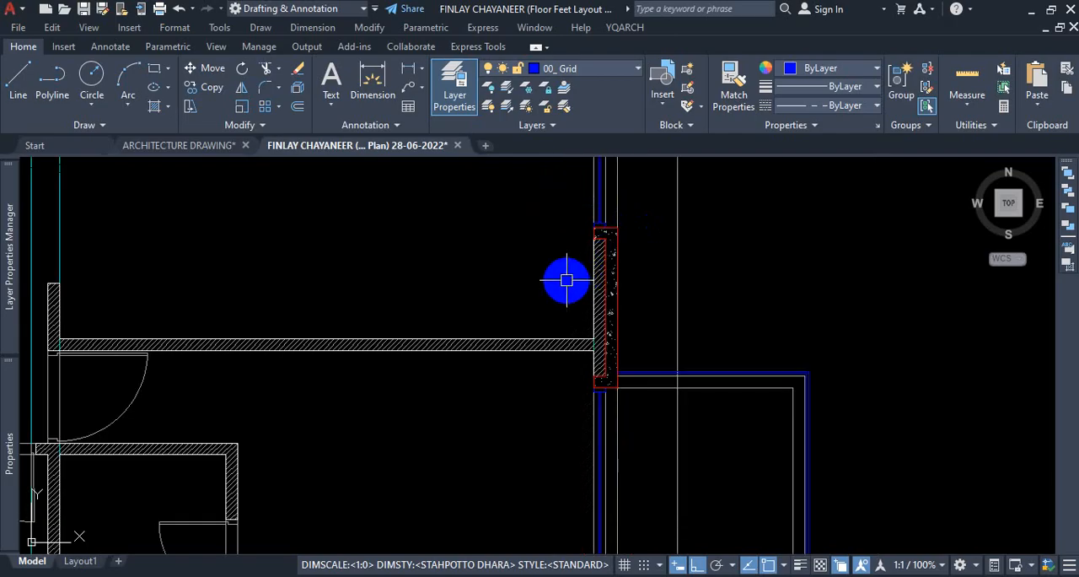
pyautogui.scroll(-6, 573, 276)
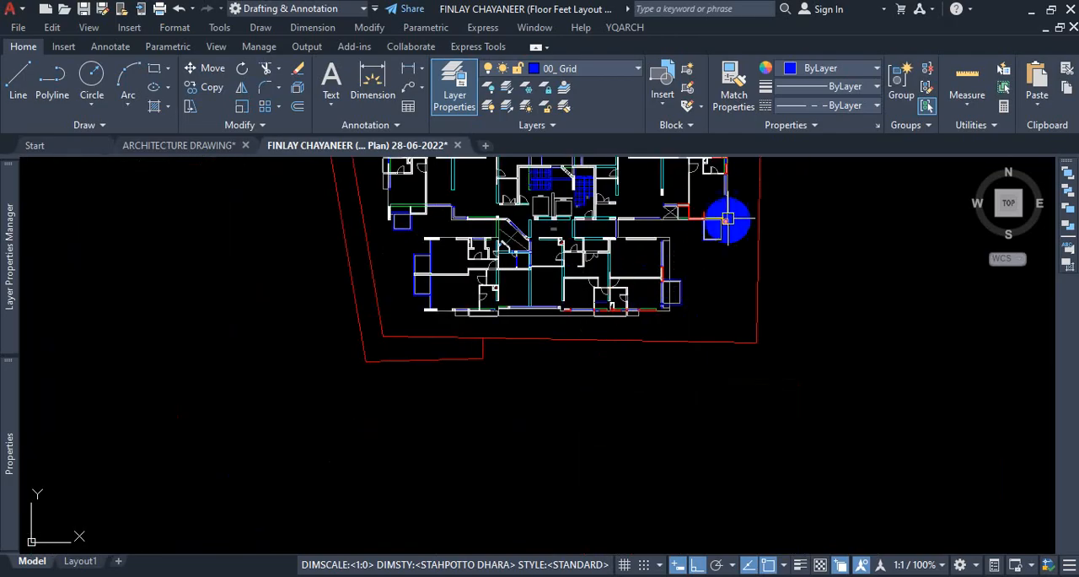
pyautogui.scroll(8, 727, 219)
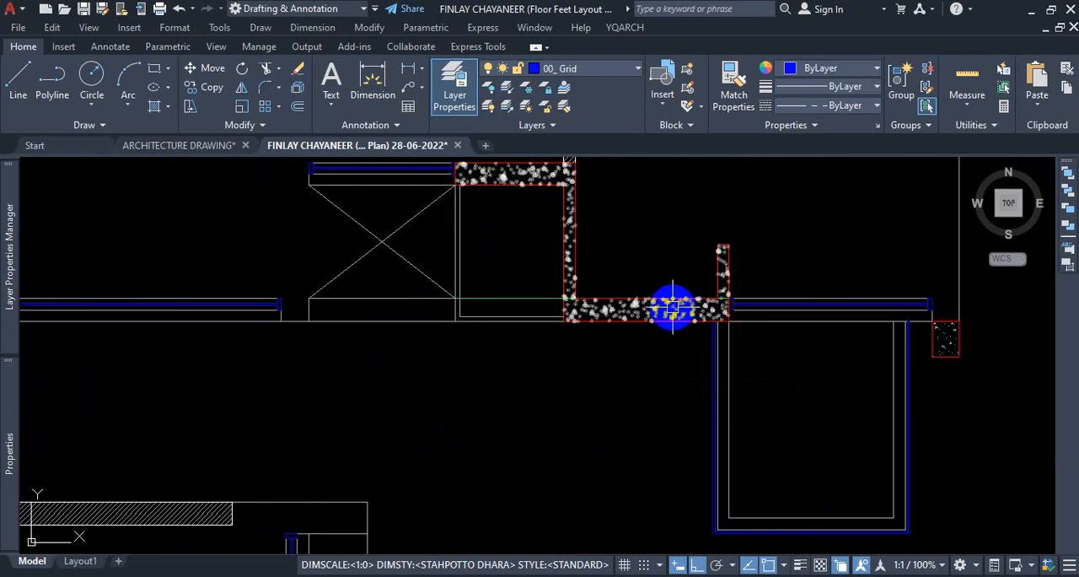
pyautogui.scroll(-3, 673, 309)
pyautogui.scroll(3, 778, 328)
pyautogui.scroll(-10, 759, 320)
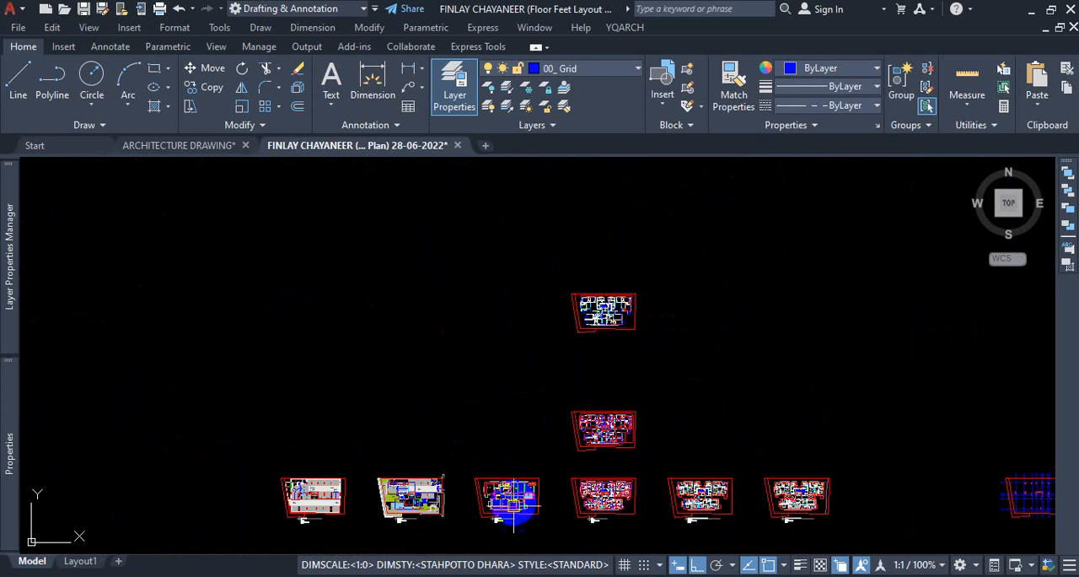
# Inspect where the concrete column meets the exterior wall between BED-03 and the adjoining toilet on the furnished plan.
pyautogui.scroll(2, 518, 519)
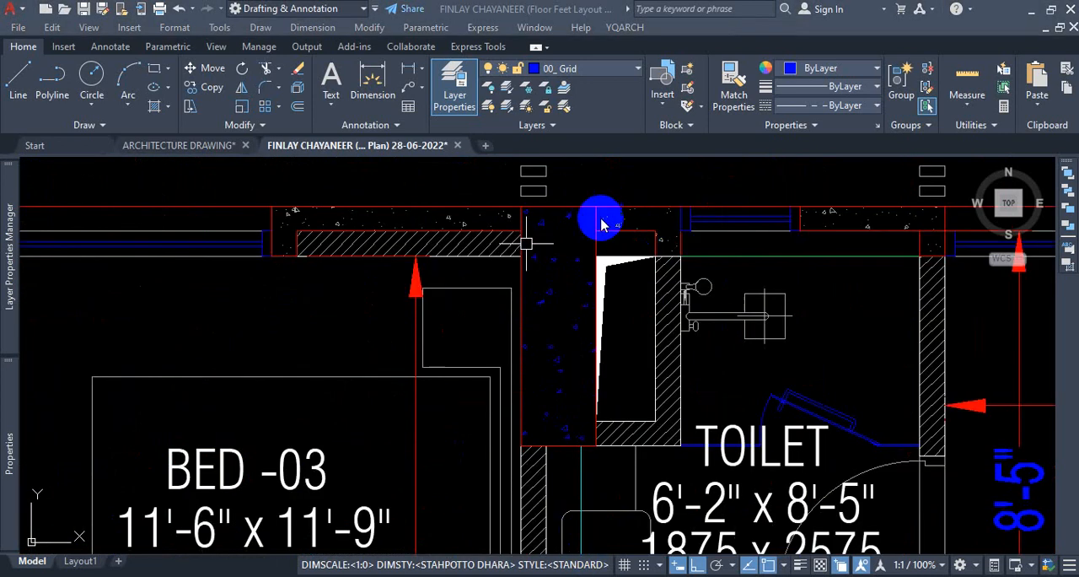
pyautogui.hotkey('ctrl', '1')
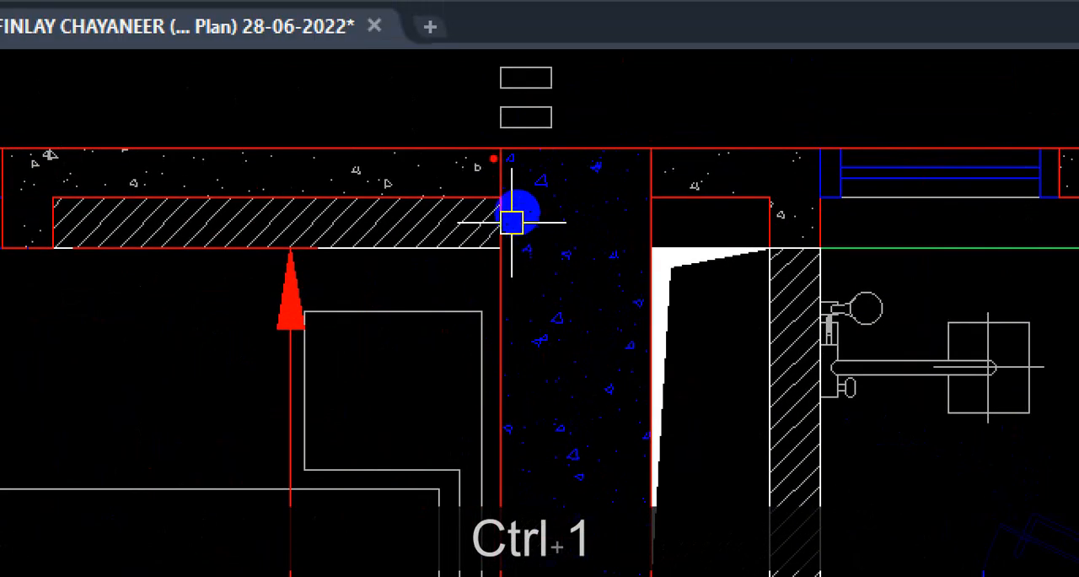
pyautogui.moveTo(492, 156); pyautogui.dragTo(508, 352)
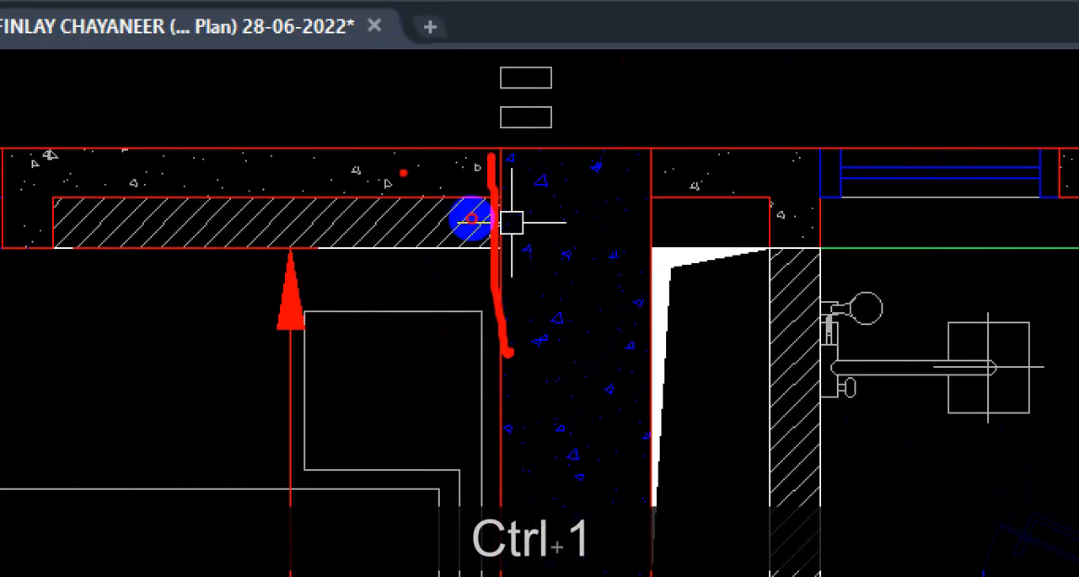
pyautogui.moveTo(404, 171); pyautogui.dragTo(80, 152)
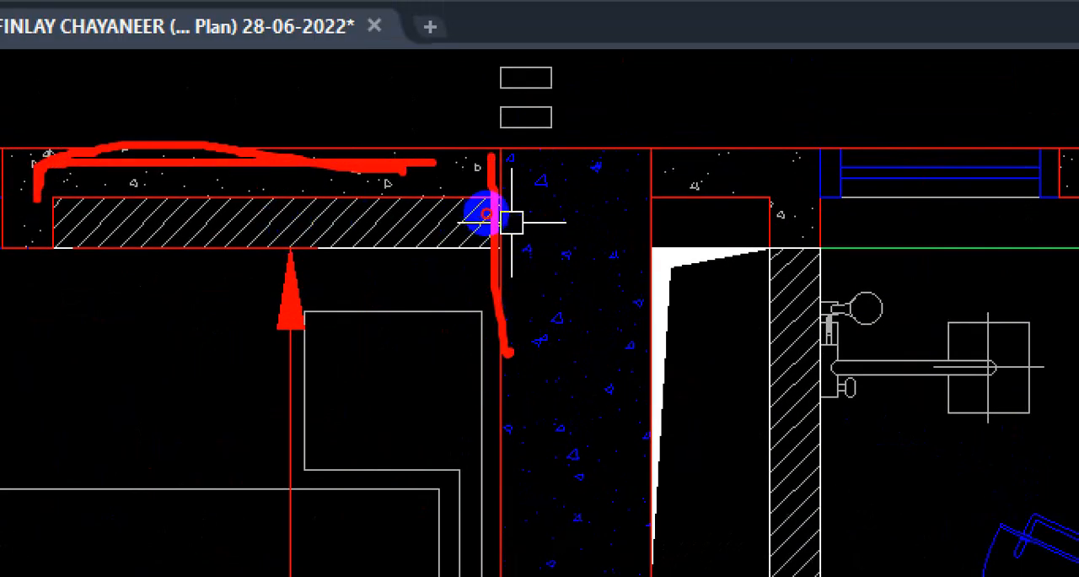
pyautogui.press('Escape')
pyautogui.scroll(-5, 438, 275)
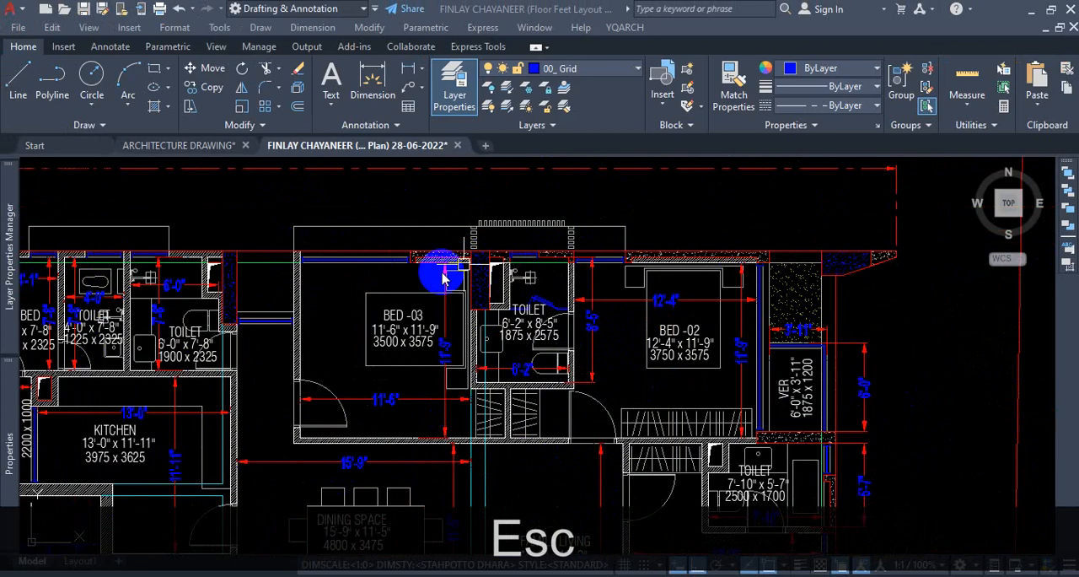
# Examine the concrete and hatched wall segments around the BED-03 toilet and the column beside the MASTER BED on the furnished plan.
pyautogui.scroll(5, 451, 264)
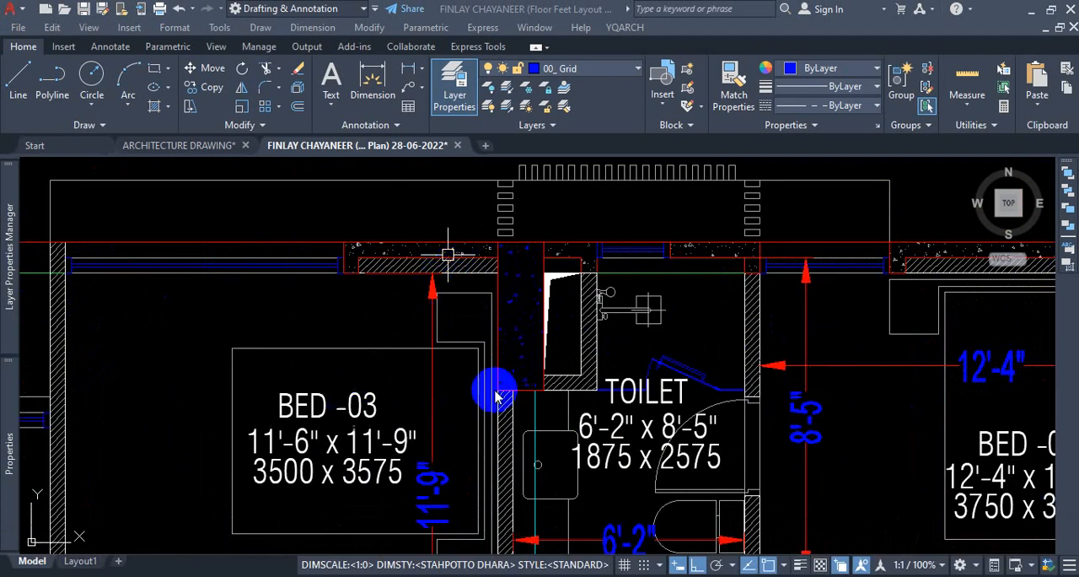
pyautogui.scroll(4, 441, 287)
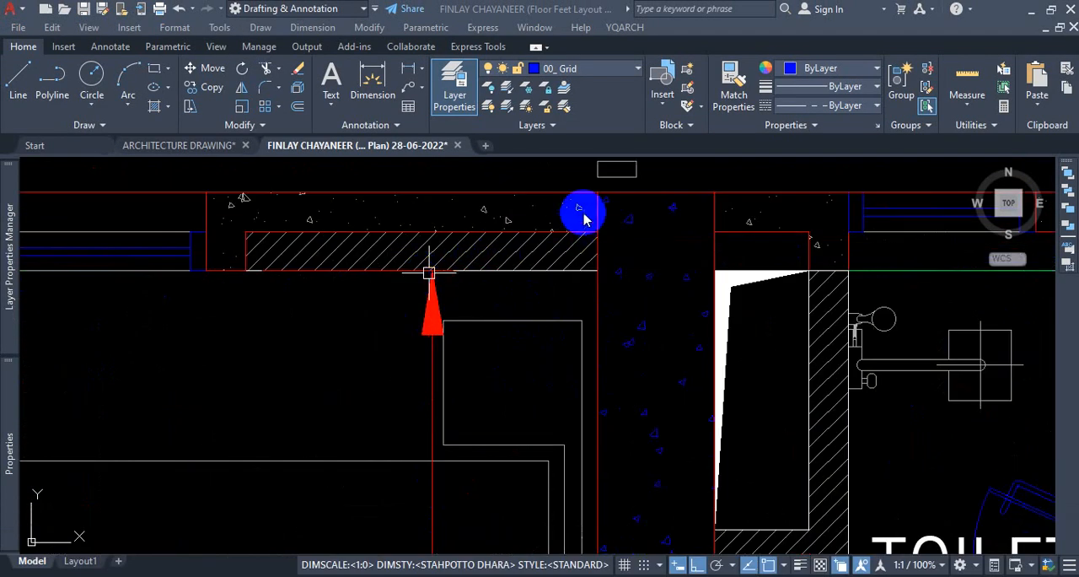
pyautogui.scroll(-4, 332, 261)
pyautogui.scroll(-3, 465, 308)
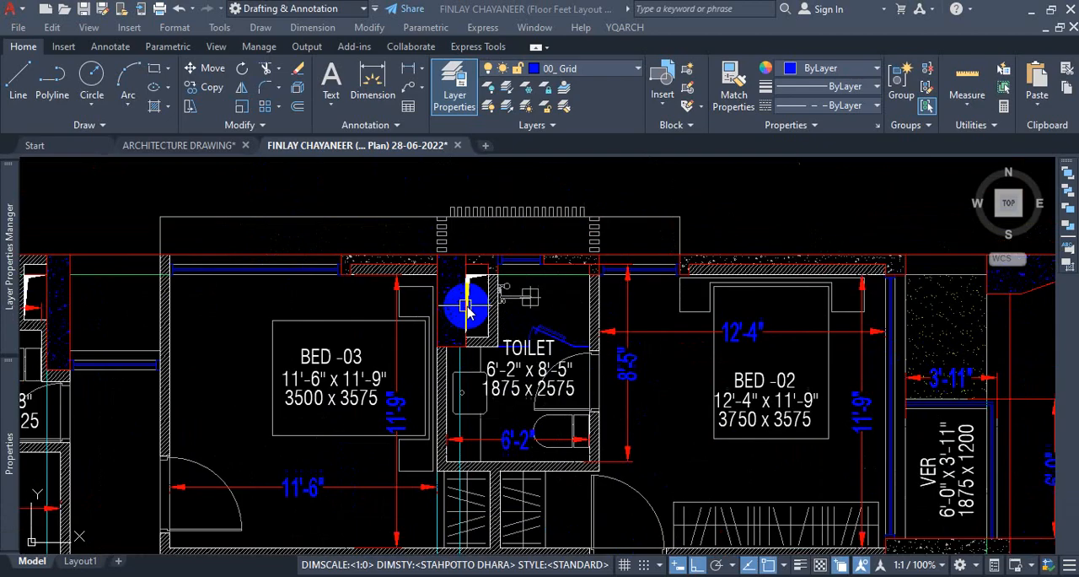
pyautogui.scroll(-6, 485, 274)
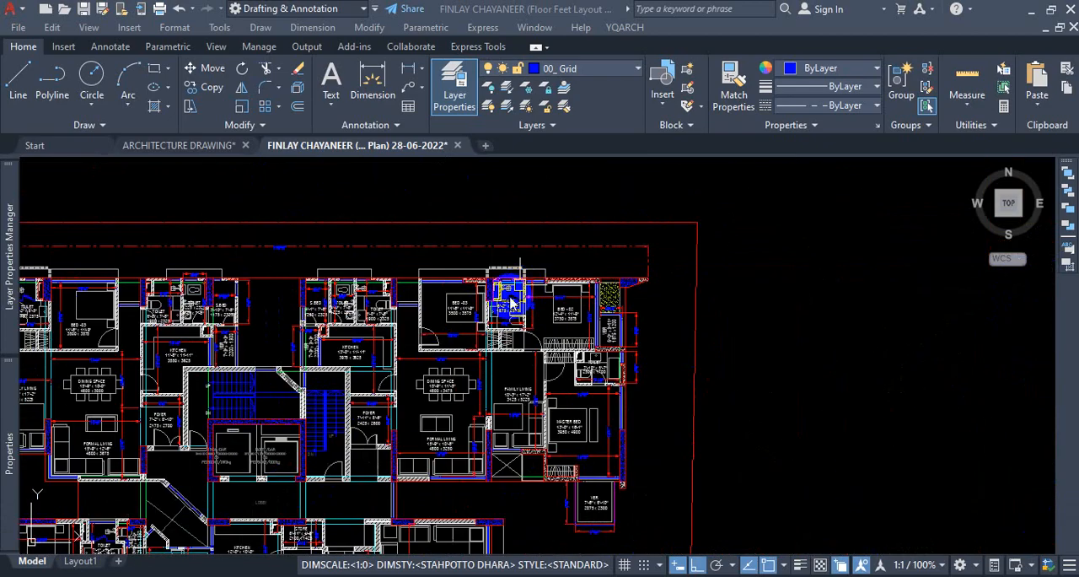
pyautogui.scroll(7, 274, 296)
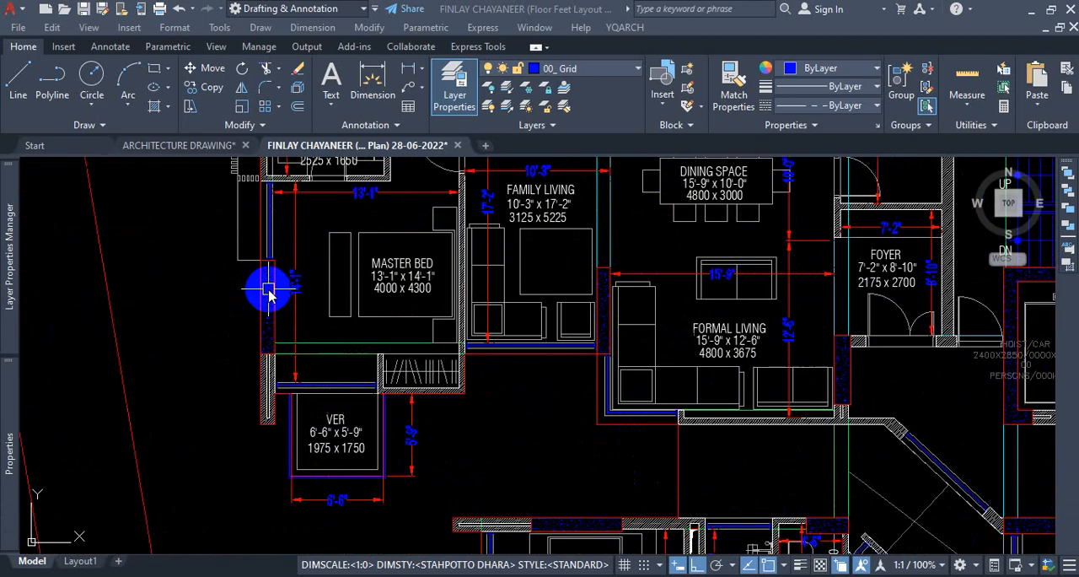
pyautogui.scroll(-2, 260, 330)
pyautogui.scroll(-8, 300, 377)
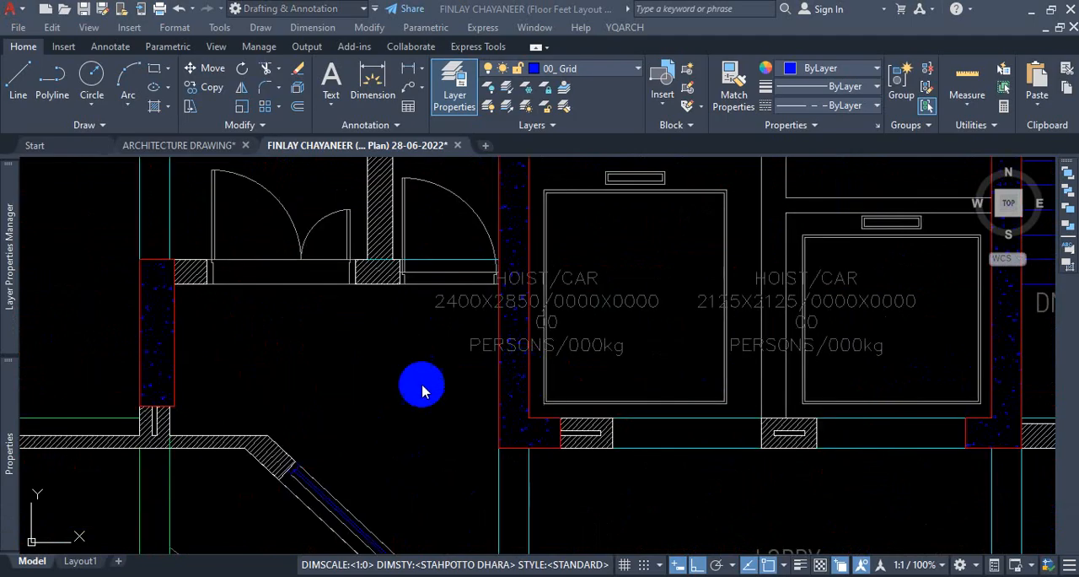
# Turn off the layer of the red polyline outlining the concrete column at the foyer's corner beside the lift lobby.
pyautogui.press('space')
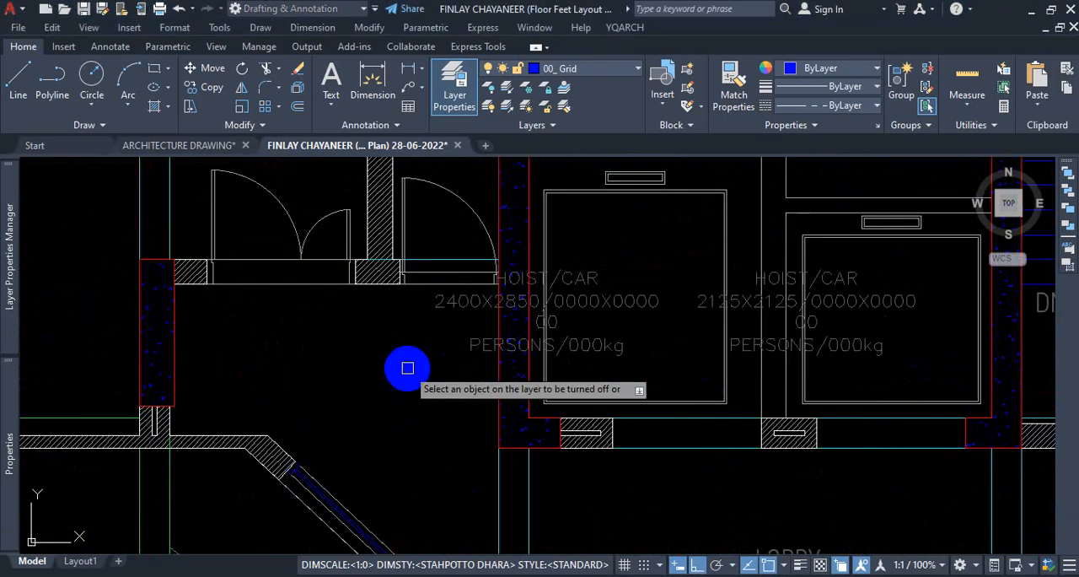
pyautogui.scroll(-3, 407, 368)
pyautogui.scroll(6, 337, 368)
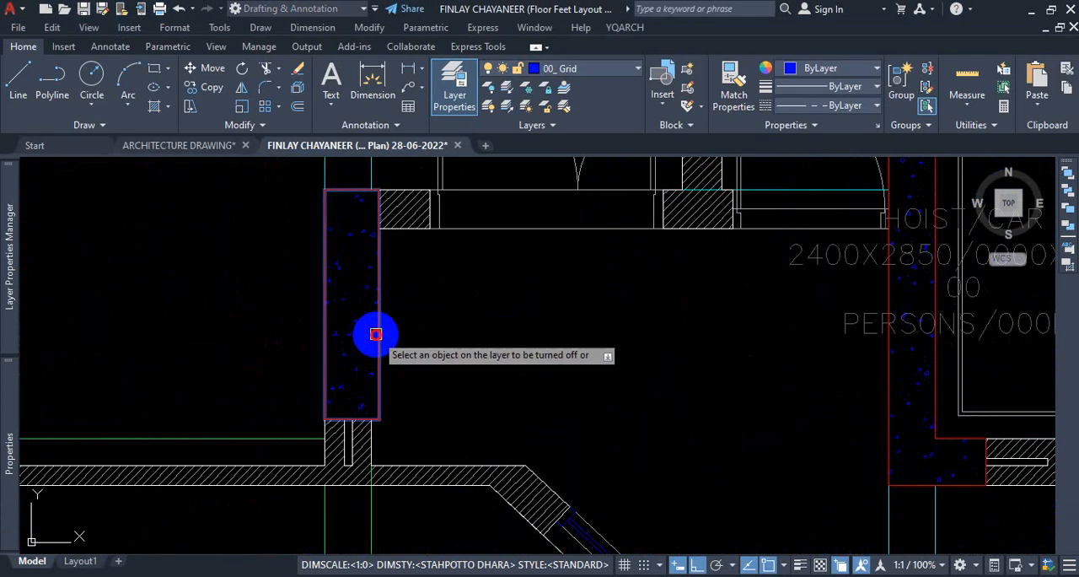
pyautogui.click(375, 335)
pyautogui.click(457, 403)
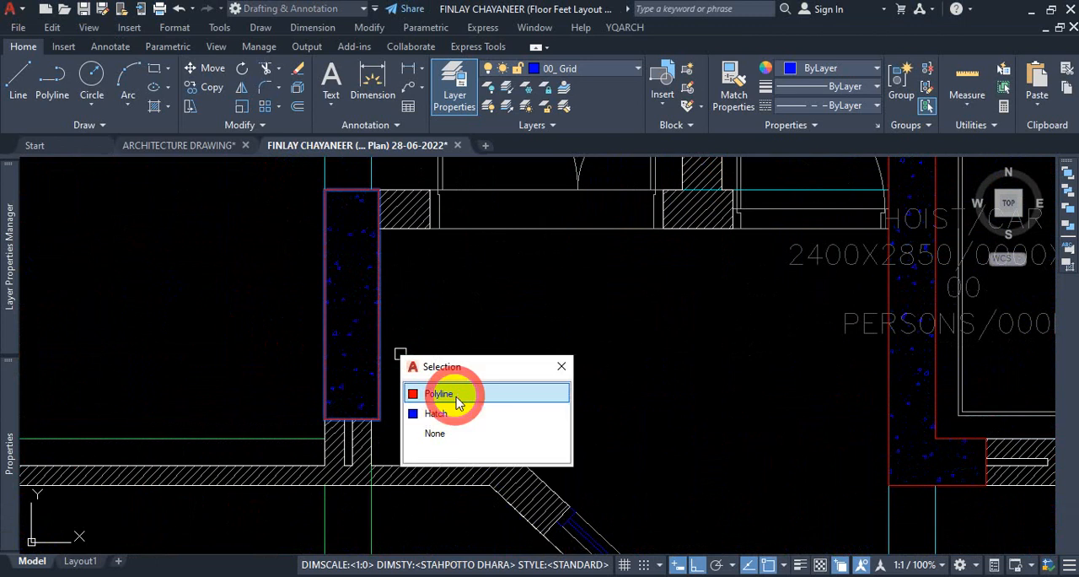
pyautogui.click(453, 397)
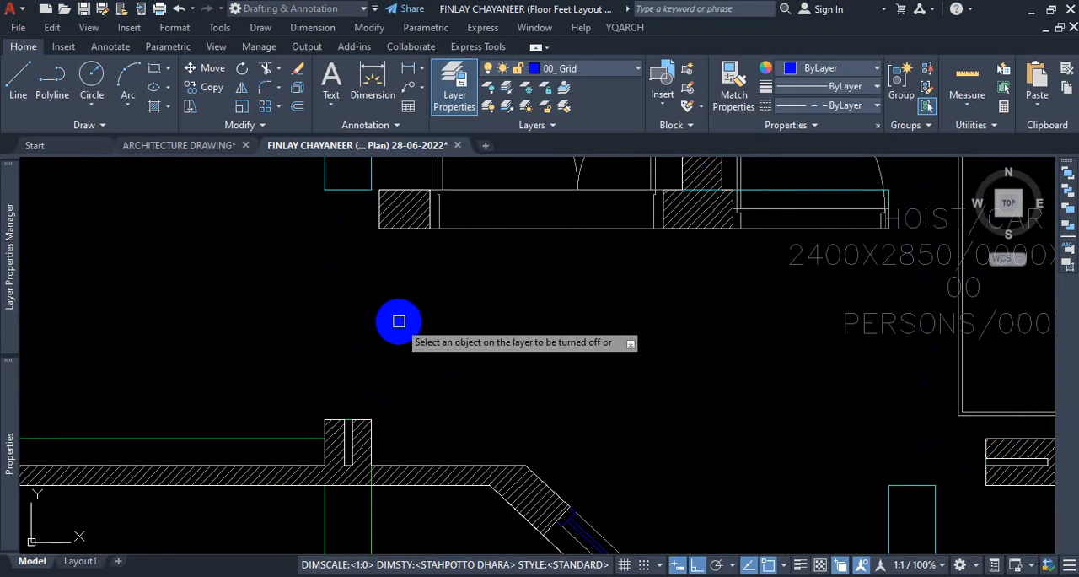
# Examine the plan without its concrete columns around the lobby, the staircases and the northern rooms, ending the layer-off command.
pyautogui.scroll(-5, 407, 320)
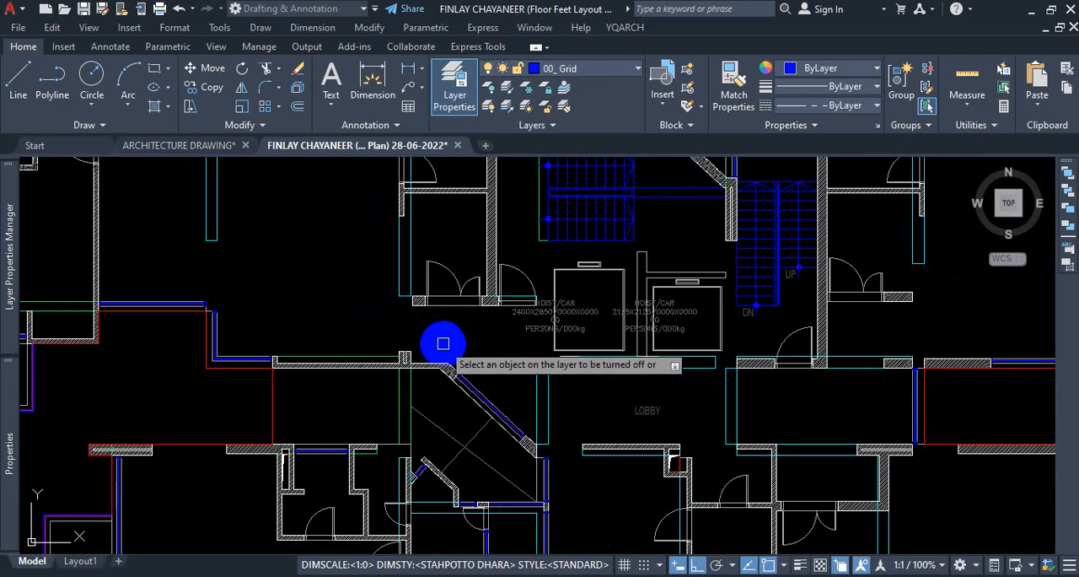
pyautogui.scroll(4, 414, 344)
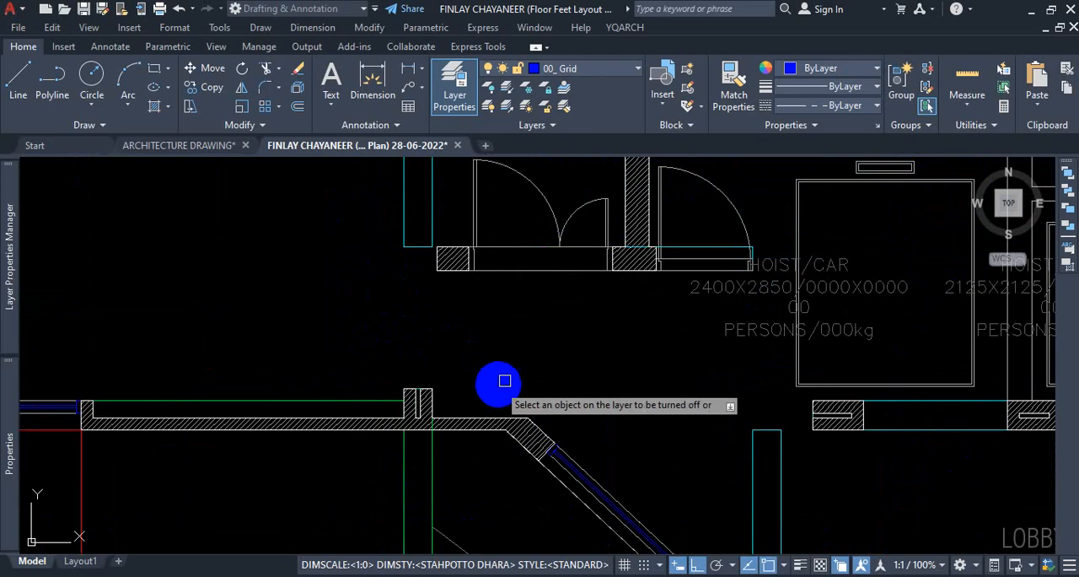
pyautogui.scroll(-5, 502, 386)
pyautogui.scroll(5, 432, 251)
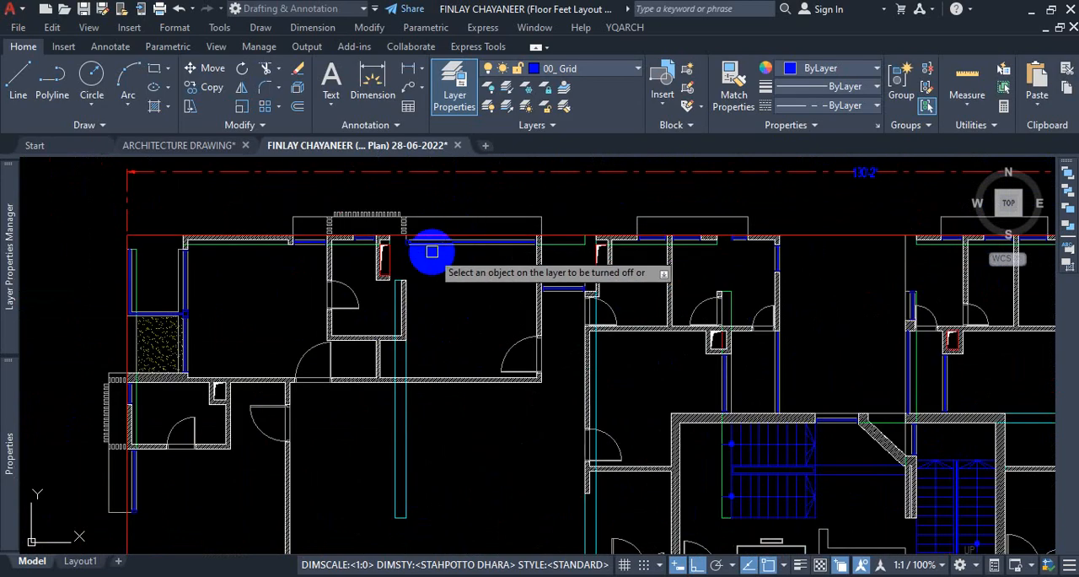
pyautogui.scroll(-4, 527, 316)
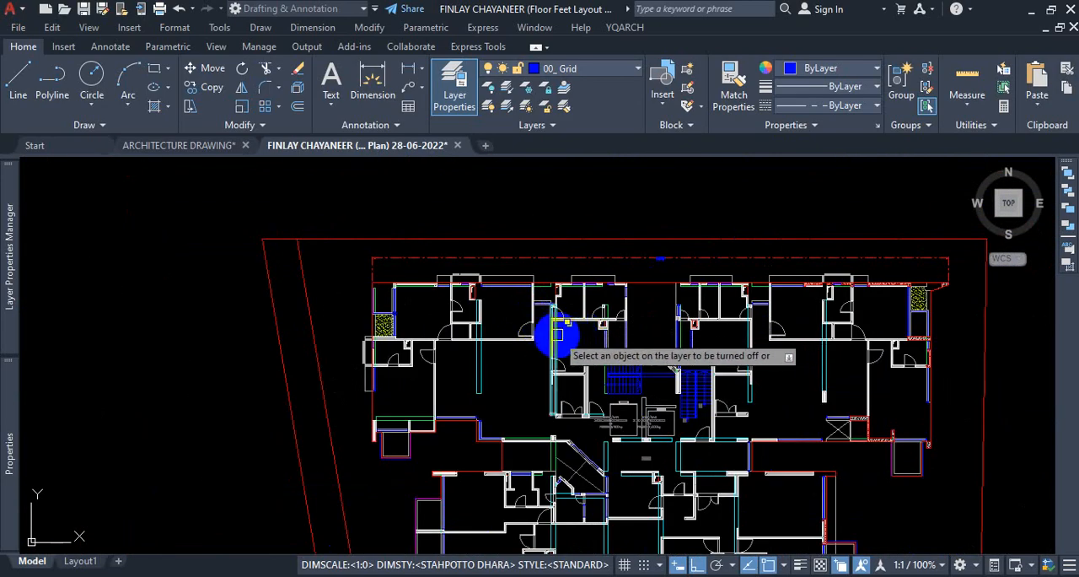
pyautogui.scroll(5, 632, 259)
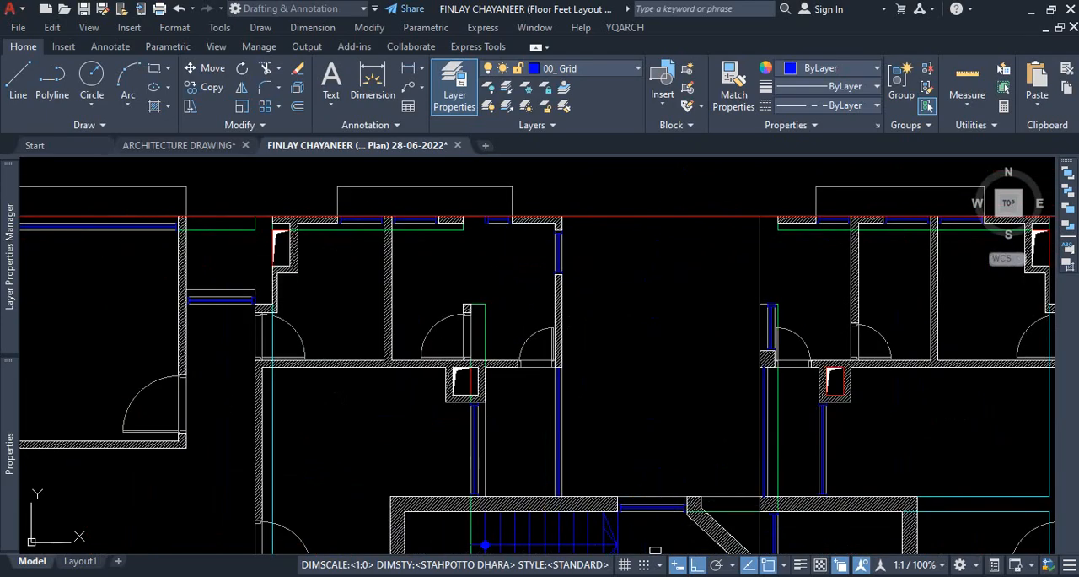
pyautogui.scroll(5, 588, 393)
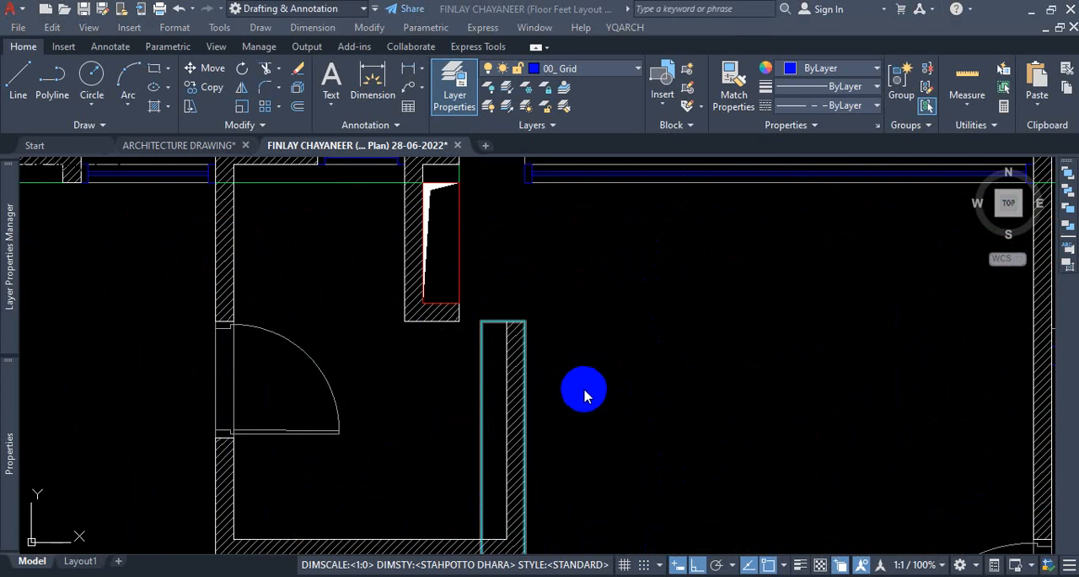
# Examine the column gaps along the western exterior wall and at the northern wall beside the toilet duct.
pyautogui.scroll(-5, 552, 283)
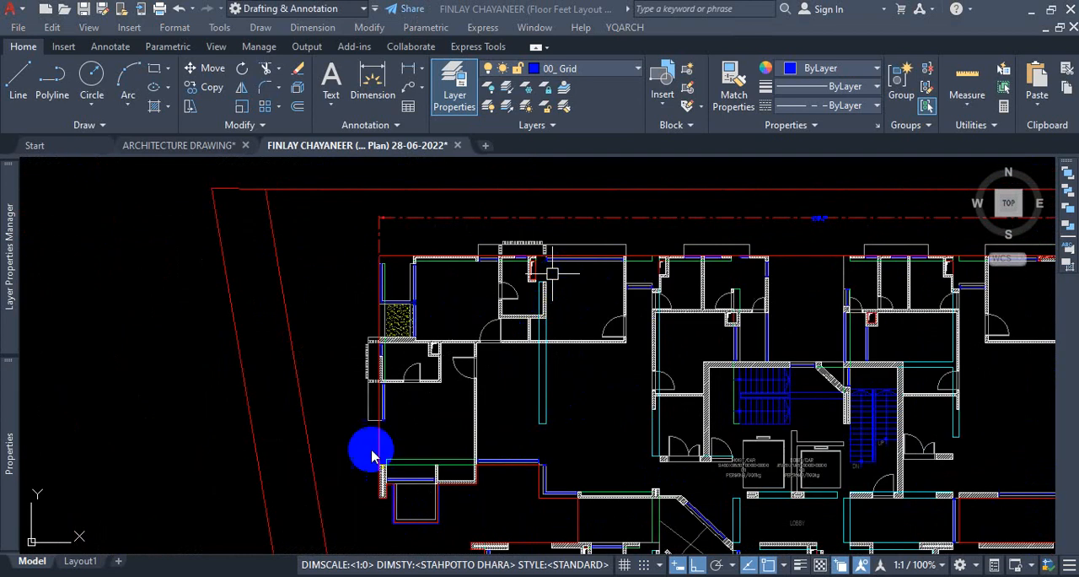
pyautogui.scroll(5, 377, 447)
pyautogui.scroll(3, 377, 447)
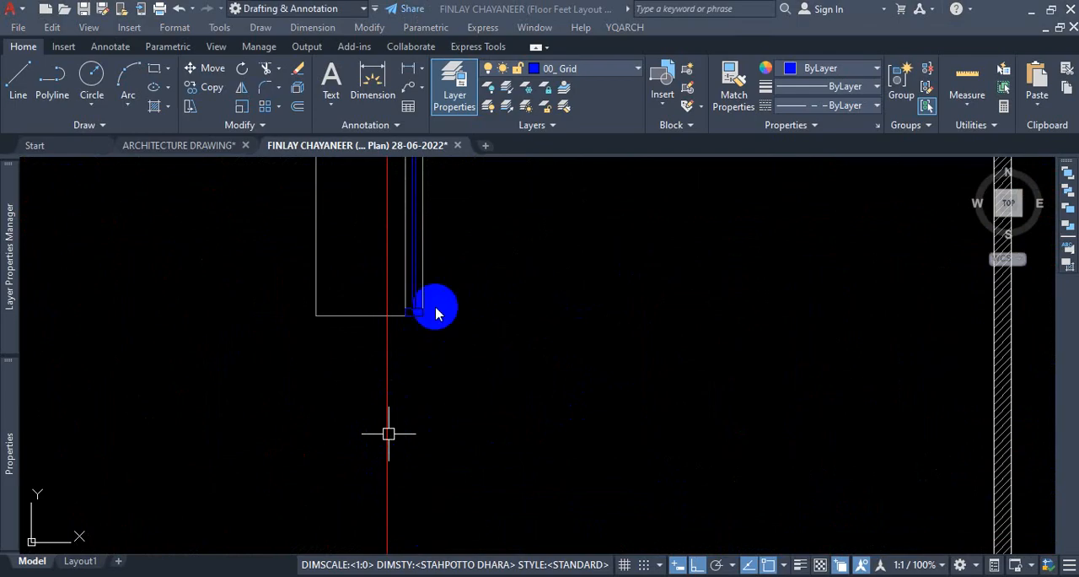
pyautogui.scroll(-2, 428, 299)
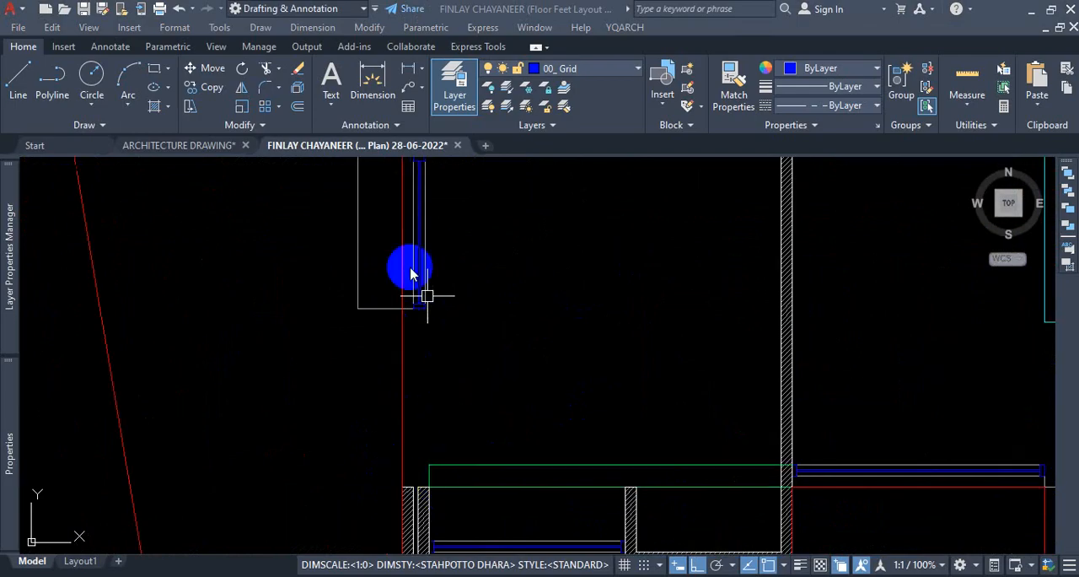
pyautogui.scroll(-5, 422, 384)
pyautogui.scroll(3, 748, 268)
pyautogui.scroll(2, 753, 263)
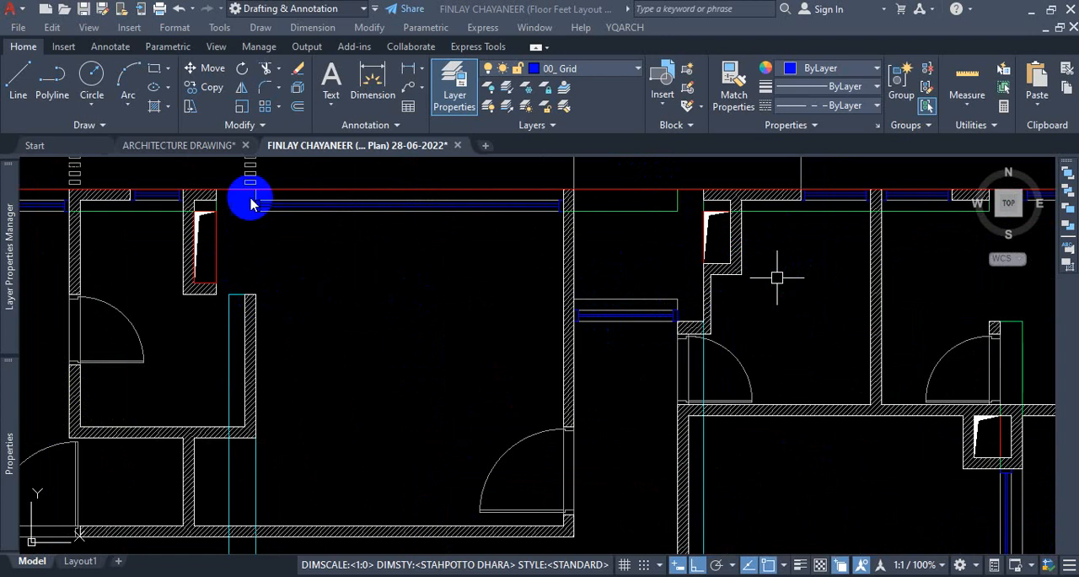
pyautogui.scroll(2, 238, 211)
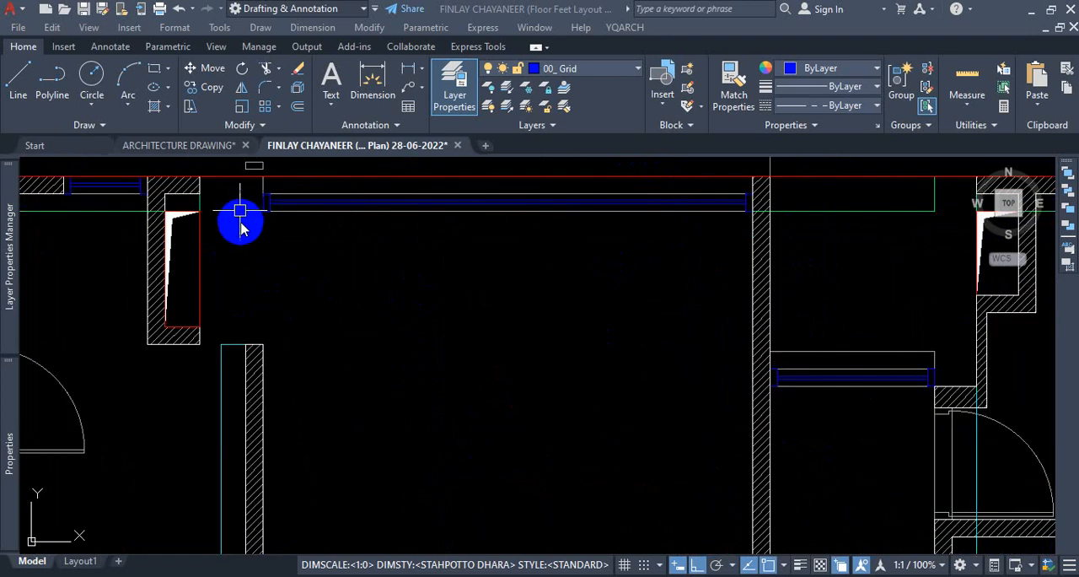
# Check the wall hatch below the toilet duct by selecting it with all similar hatches across the plan copies, leaving nothing selected.
pyautogui.click(253, 366)
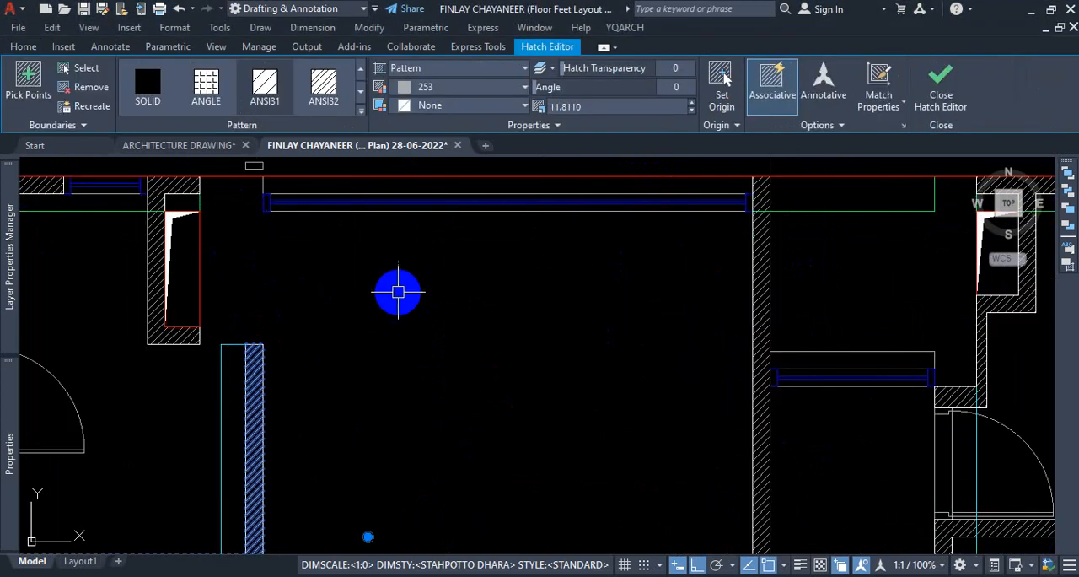
pyautogui.rightClick(398, 291)
pyautogui.click(449, 438)
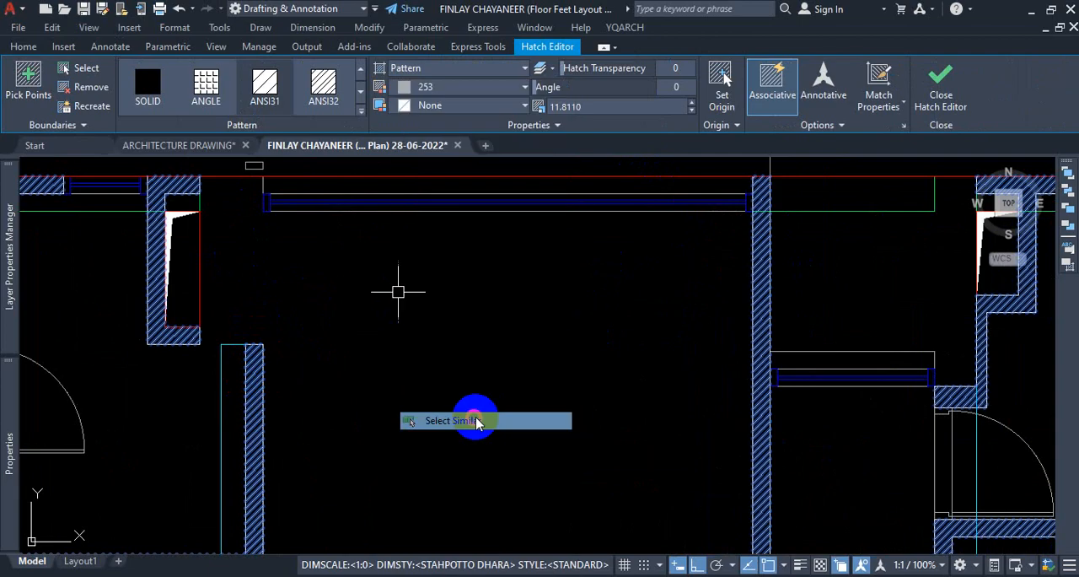
pyautogui.scroll(-6, 481, 326)
pyautogui.scroll(-2, 514, 377)
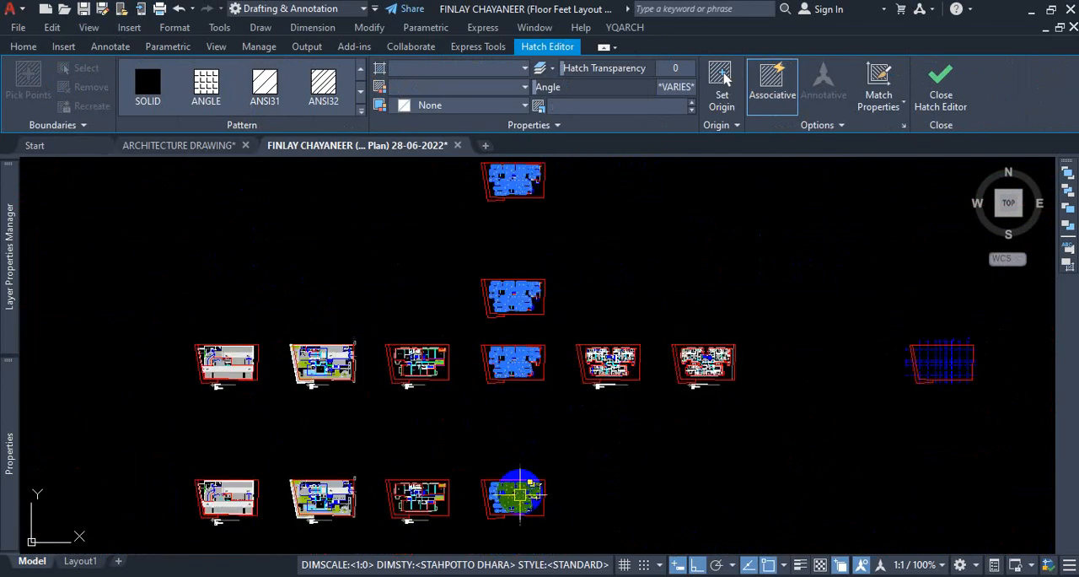
pyautogui.scroll(10, 498, 354)
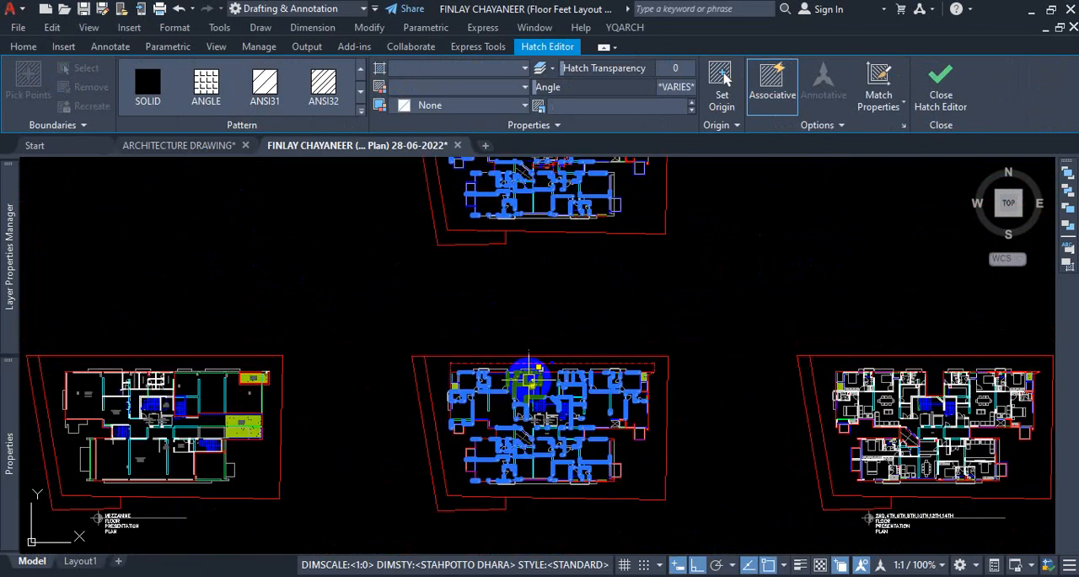
pyautogui.scroll(-5, 522, 360)
pyautogui.scroll(5, 518, 285)
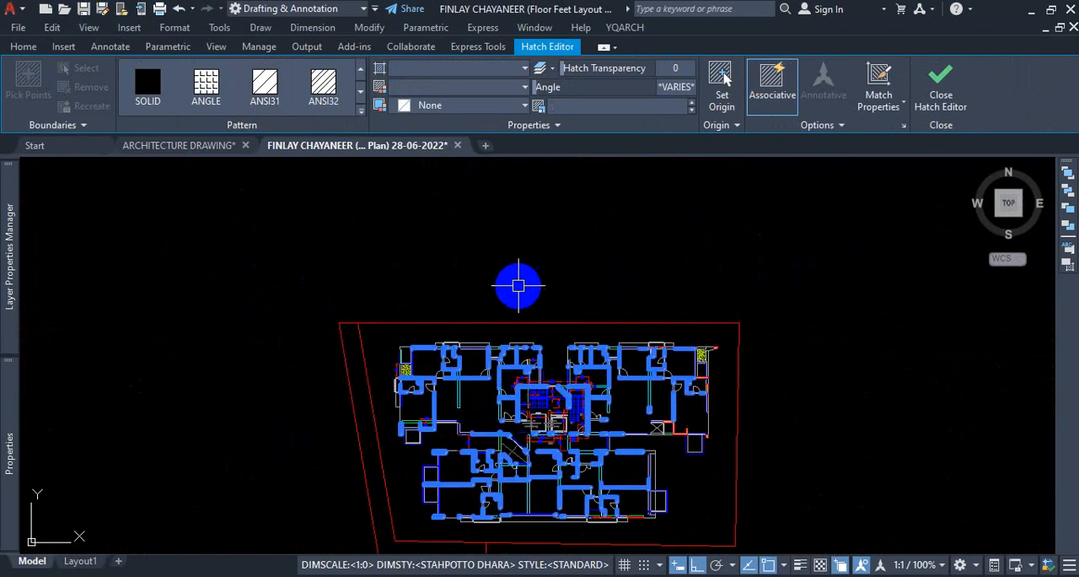
pyautogui.press('Escape')
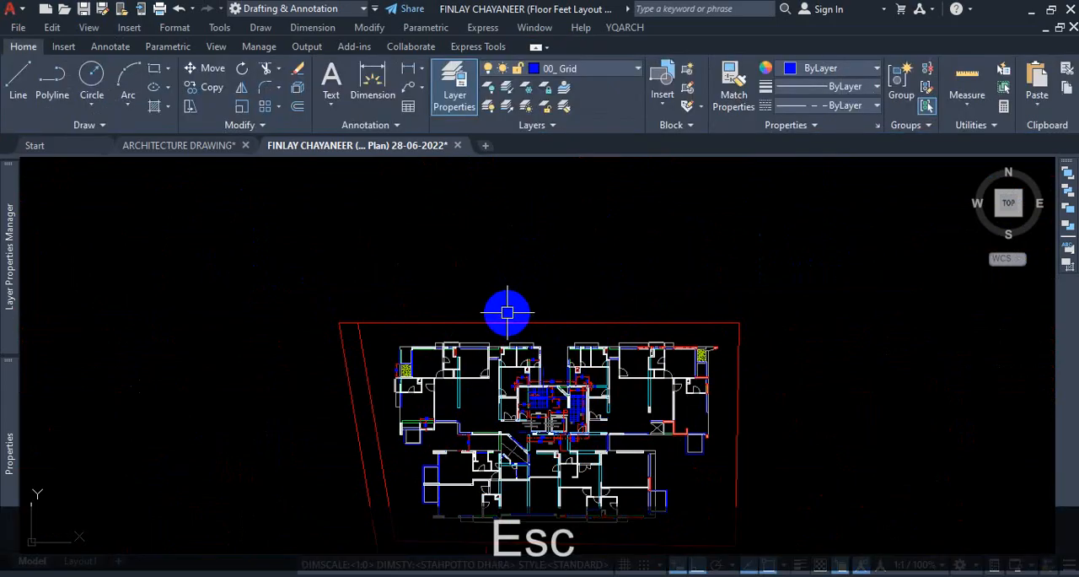
# Select the wall outline polyline south of the northern toilets together with all similar polylines, and review the selection across the plan copies.
pyautogui.scroll(-5, 492, 287)
pyautogui.scroll(10, 493, 287)
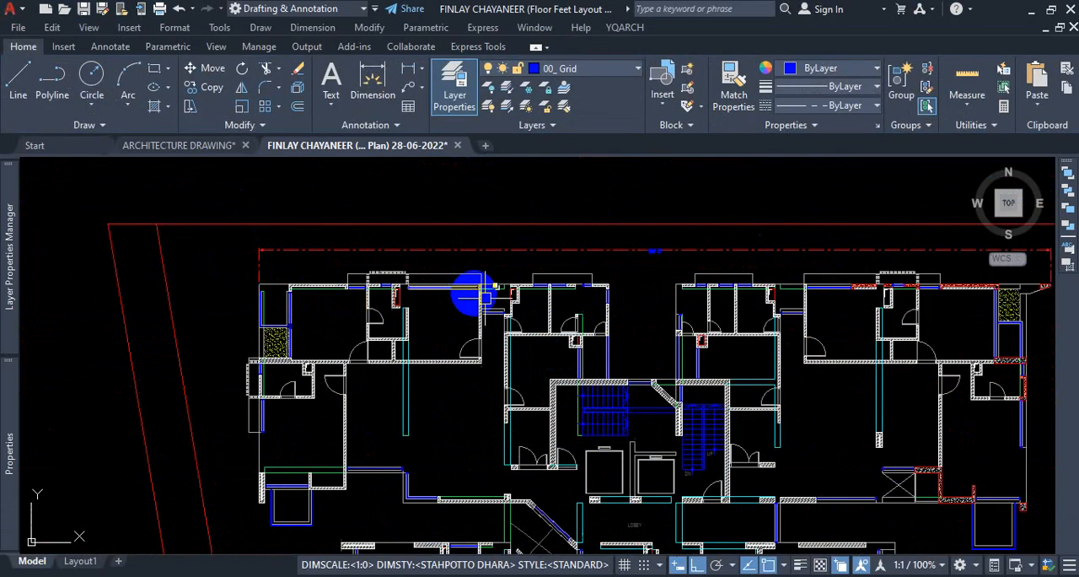
pyautogui.scroll(2, 693, 283)
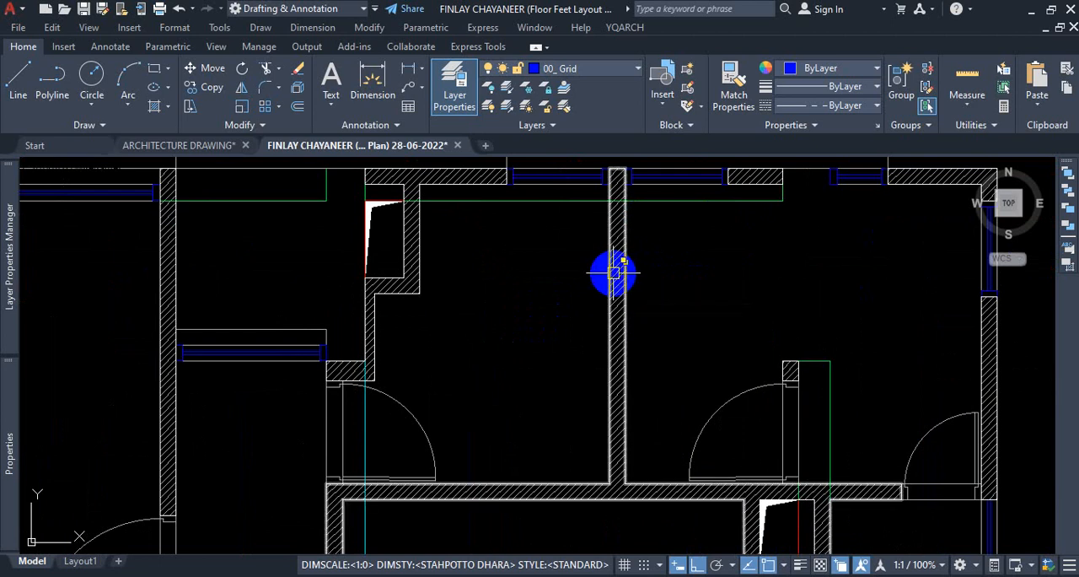
pyautogui.moveTo(612, 274)
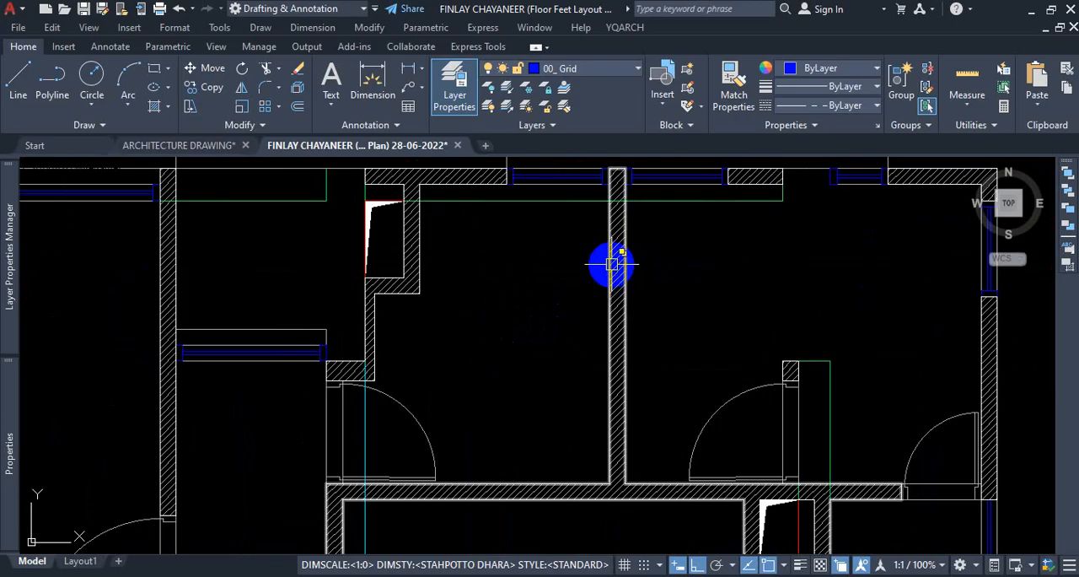
pyautogui.scroll(-2, 548, 270)
pyautogui.scroll(-5, 490, 232)
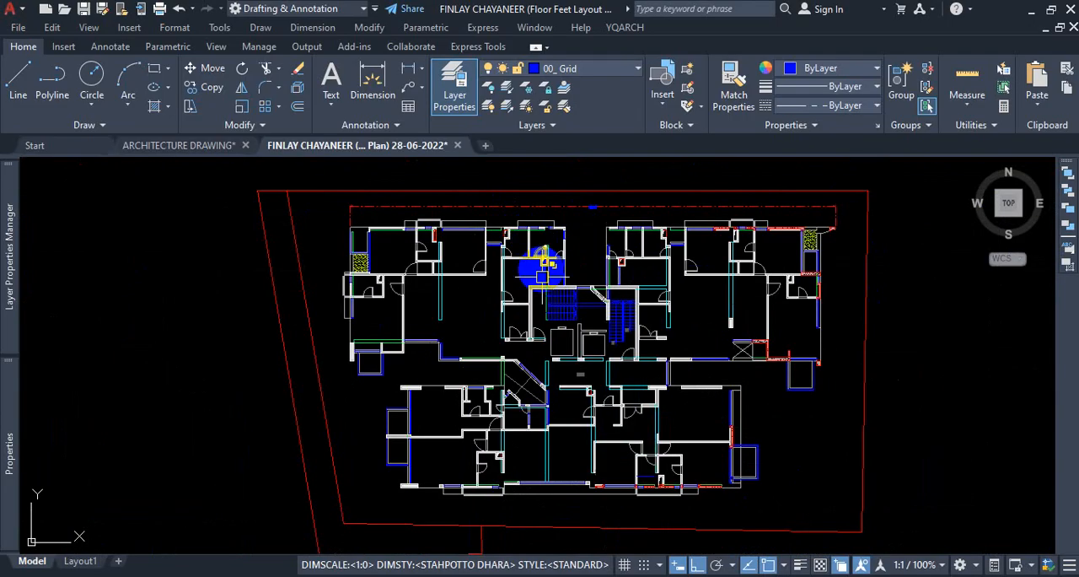
pyautogui.scroll(8, 496, 256)
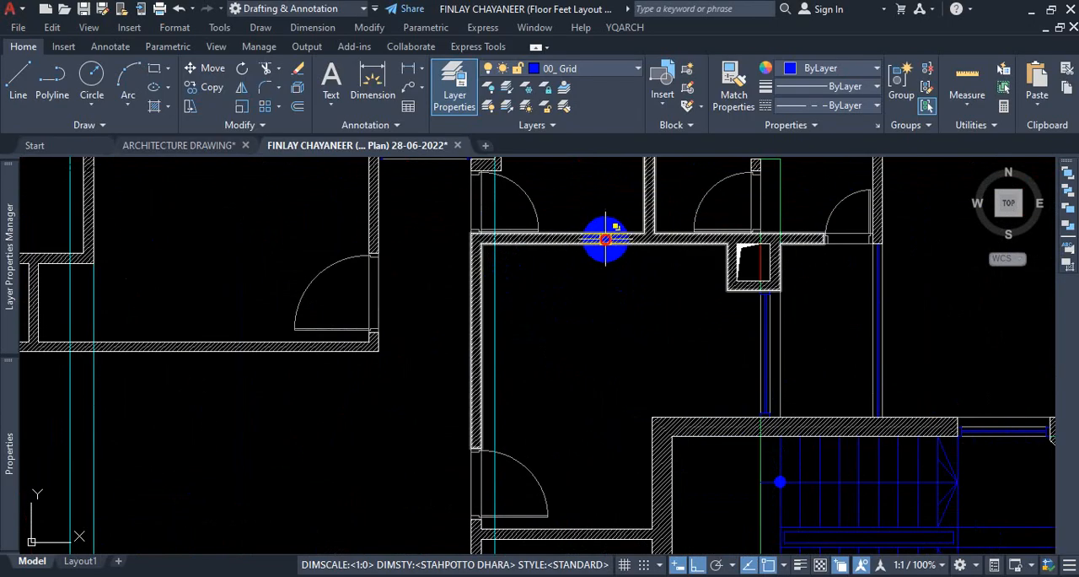
pyautogui.click(606, 240)
pyautogui.rightClick(581, 310)
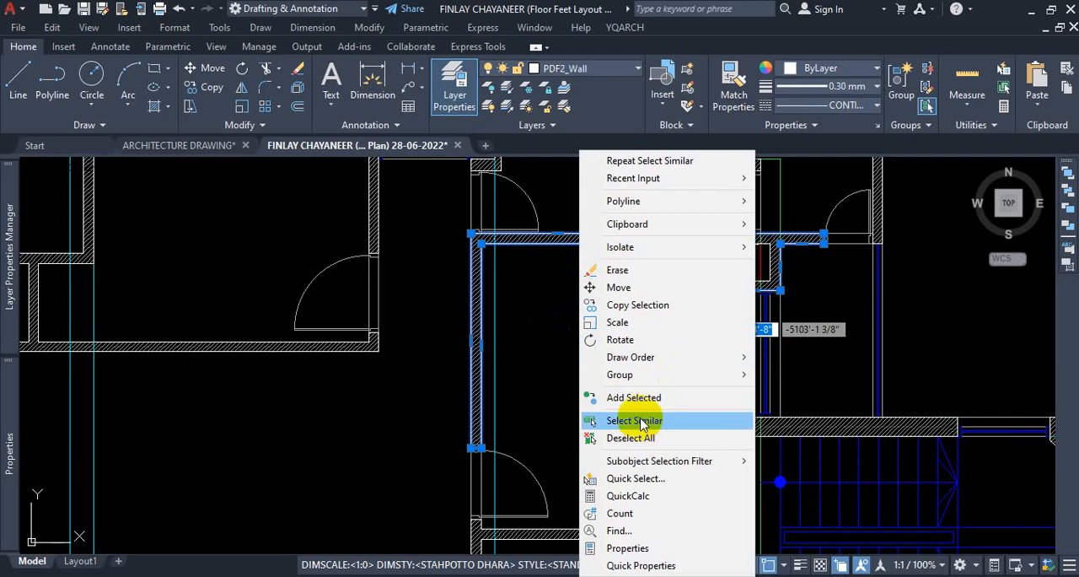
pyautogui.click(641, 422)
pyautogui.scroll(-10, 598, 357)
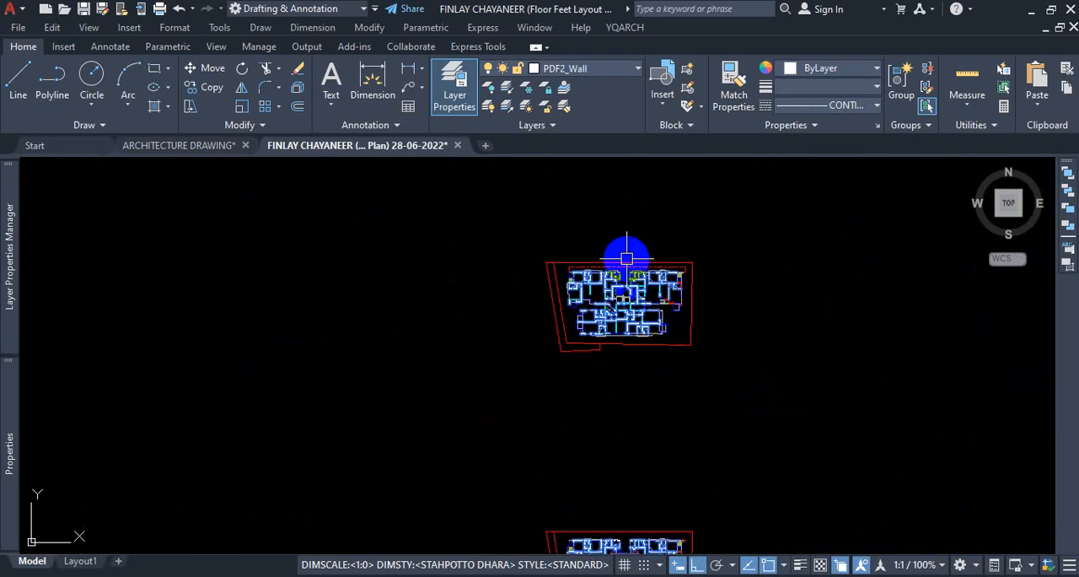
pyautogui.scroll(2, 633, 482)
pyautogui.scroll(-6, 638, 366)
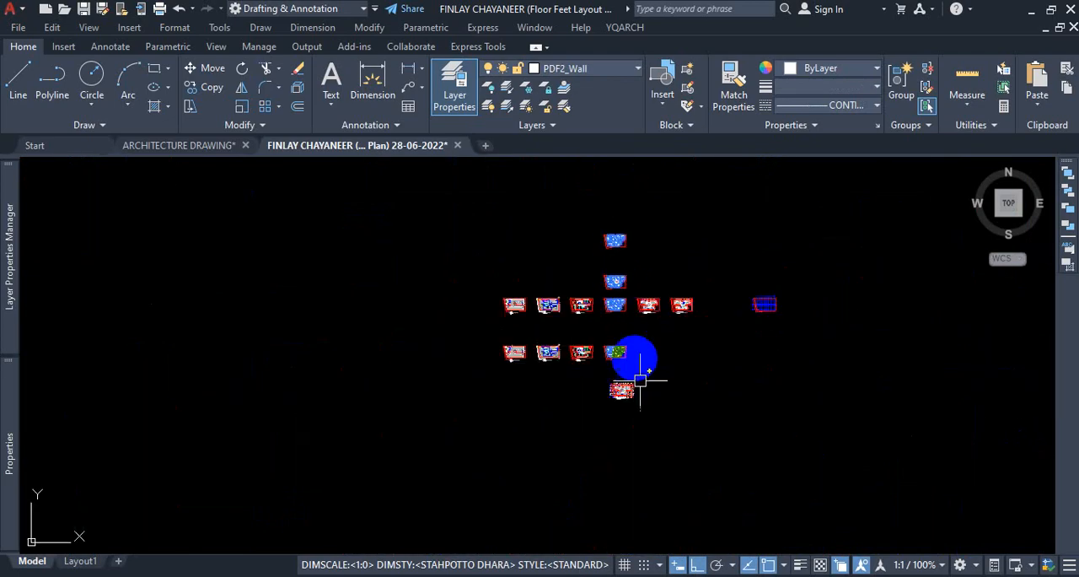
# Review the selected wall outlines across the plan copies up to the northernmost one, and clear the selection.
pyautogui.scroll(4, 630, 355)
pyautogui.scroll(8, 630, 355)
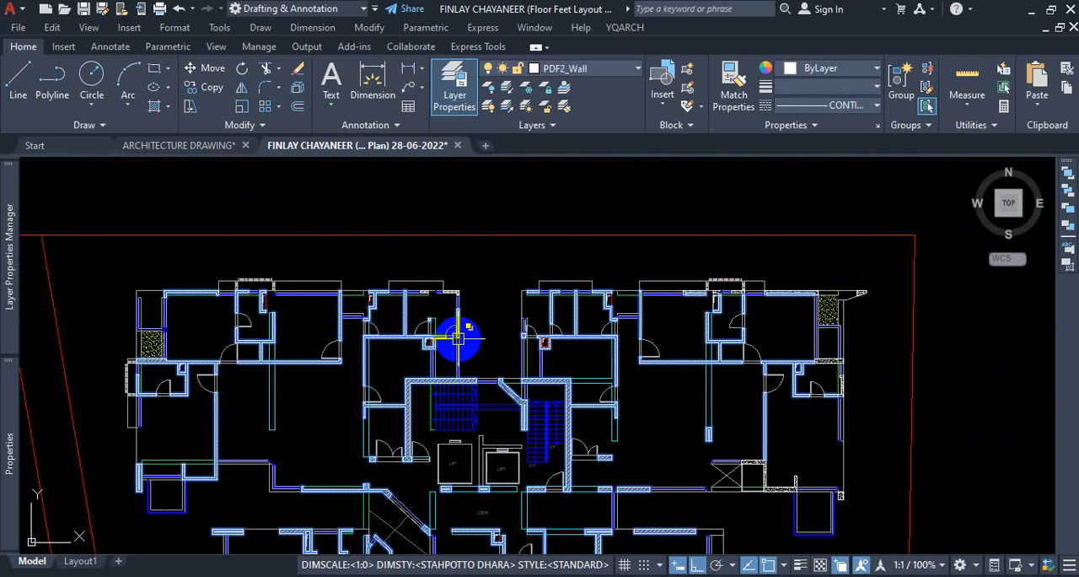
pyautogui.scroll(-14, 460, 338)
pyautogui.scroll(4, 510, 304)
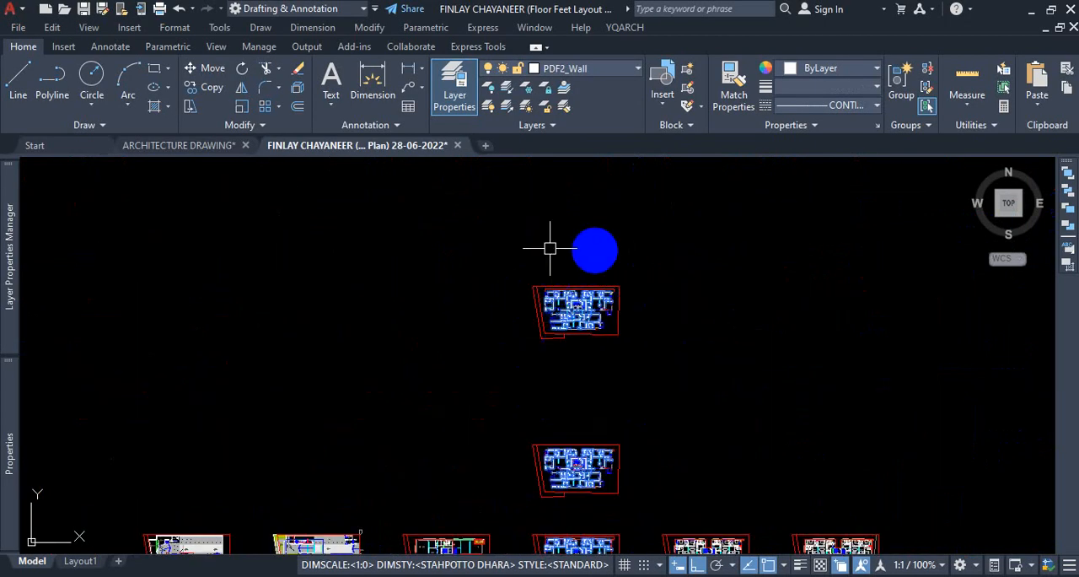
pyautogui.scroll(5, 590, 321)
pyautogui.press('Escape')
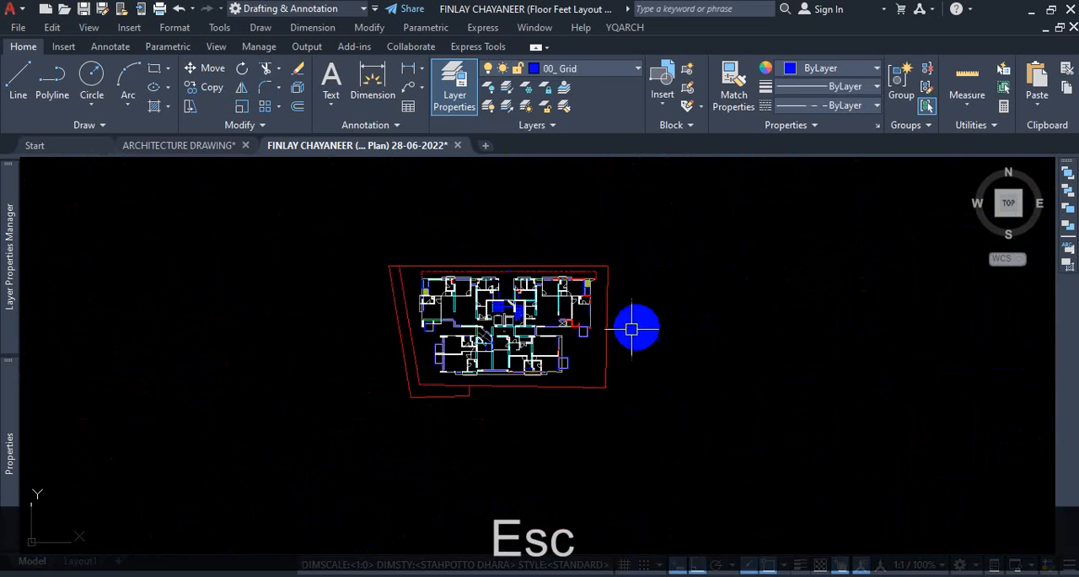
# Examine the walls on the western and eastern sides of the northernmost plan copy, and read the Quick Select tool description.
pyautogui.scroll(6, 477, 363)
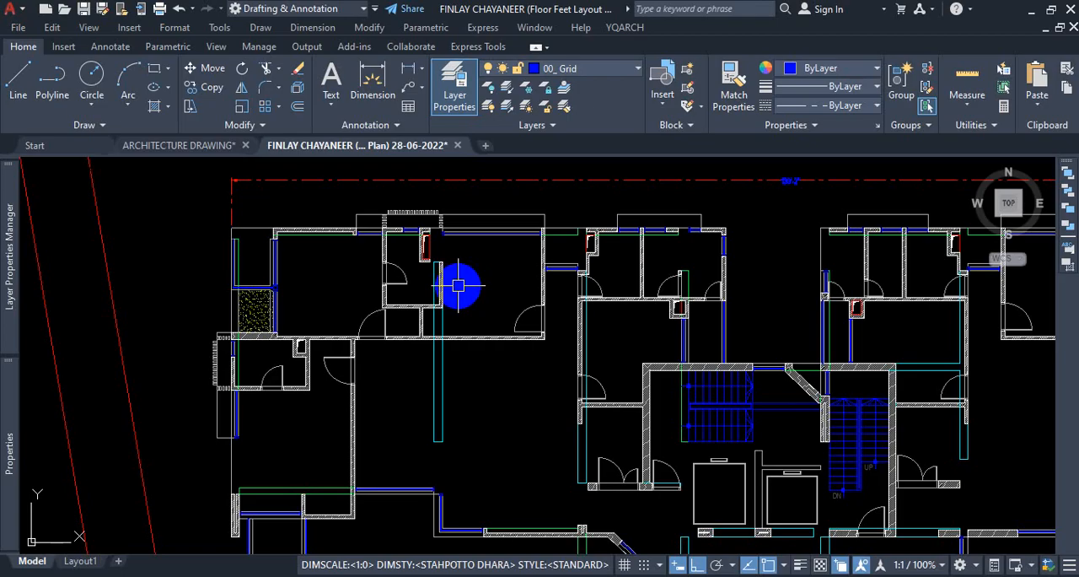
pyautogui.scroll(-5, 455, 286)
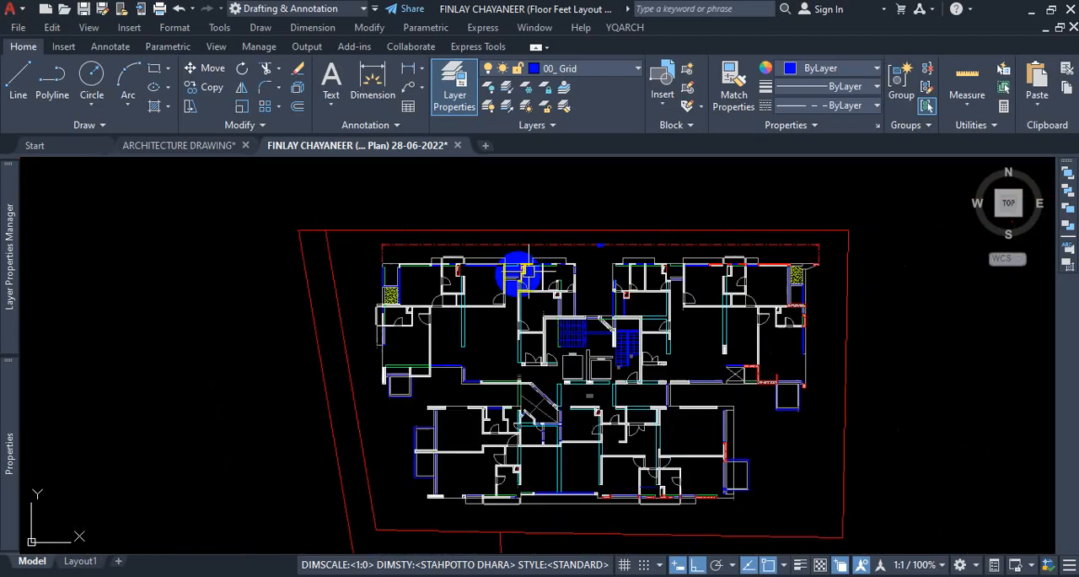
pyautogui.scroll(1, 651, 278)
pyautogui.scroll(5, 613, 251)
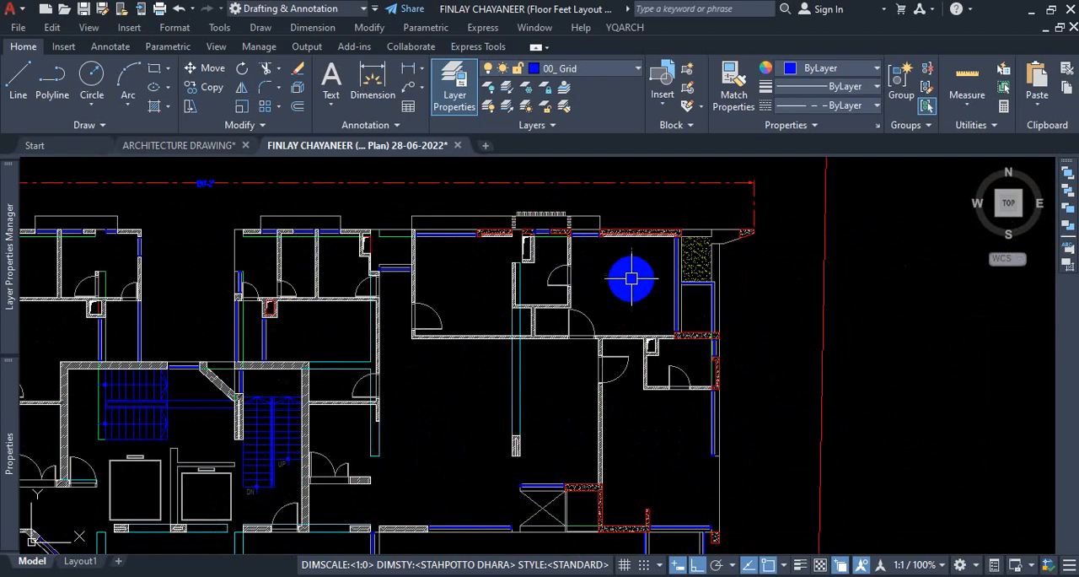
pyautogui.click(987, 127)
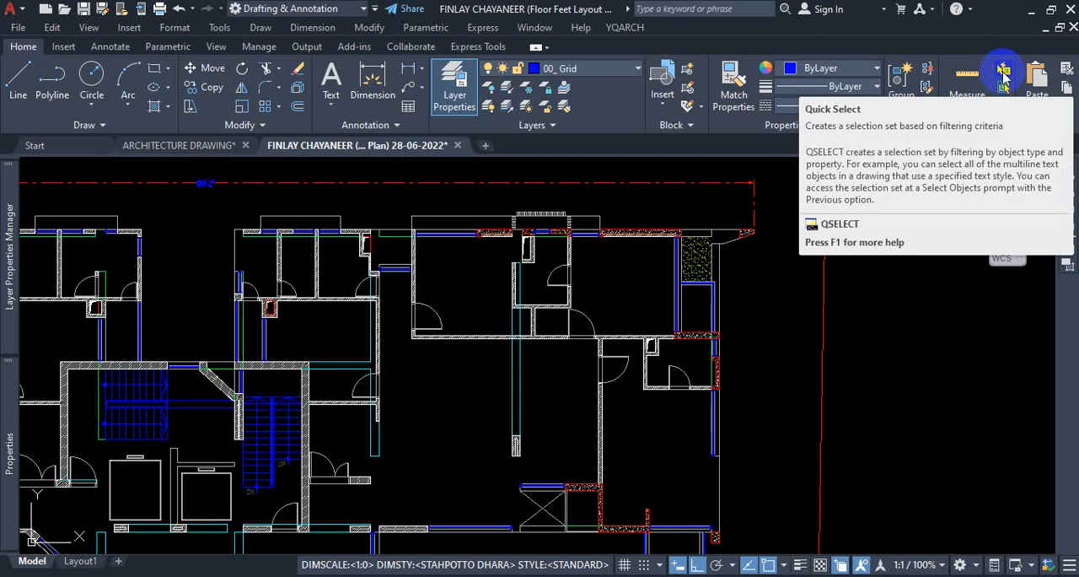
pyautogui.scroll(-3, 819, 337)
pyautogui.press('Escape')
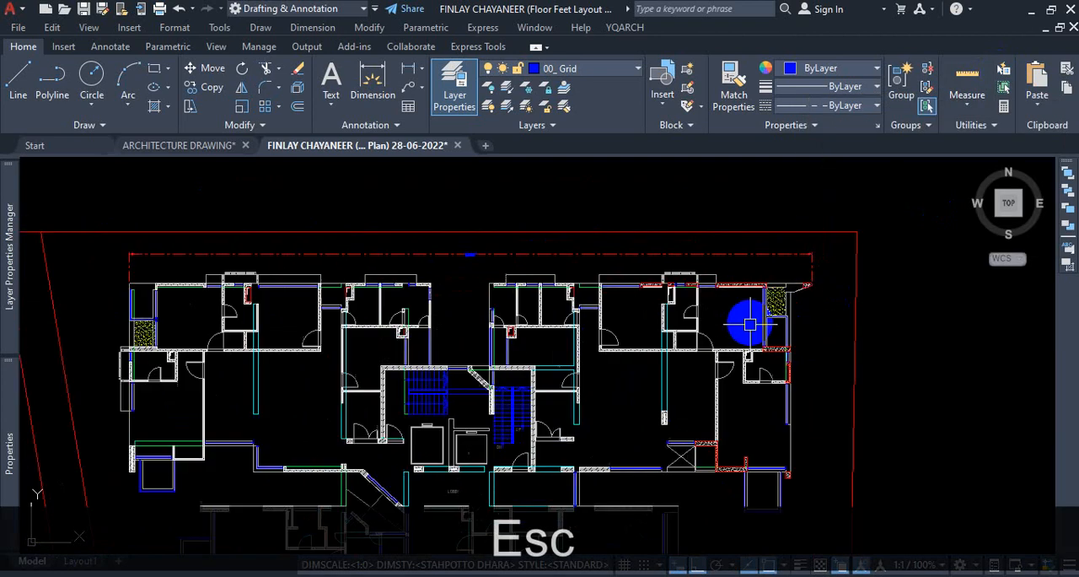
# Check the wall outline around the northeastern toilet and its duct by selecting its polyline, leaving nothing selected.
pyautogui.scroll(6, 750, 380)
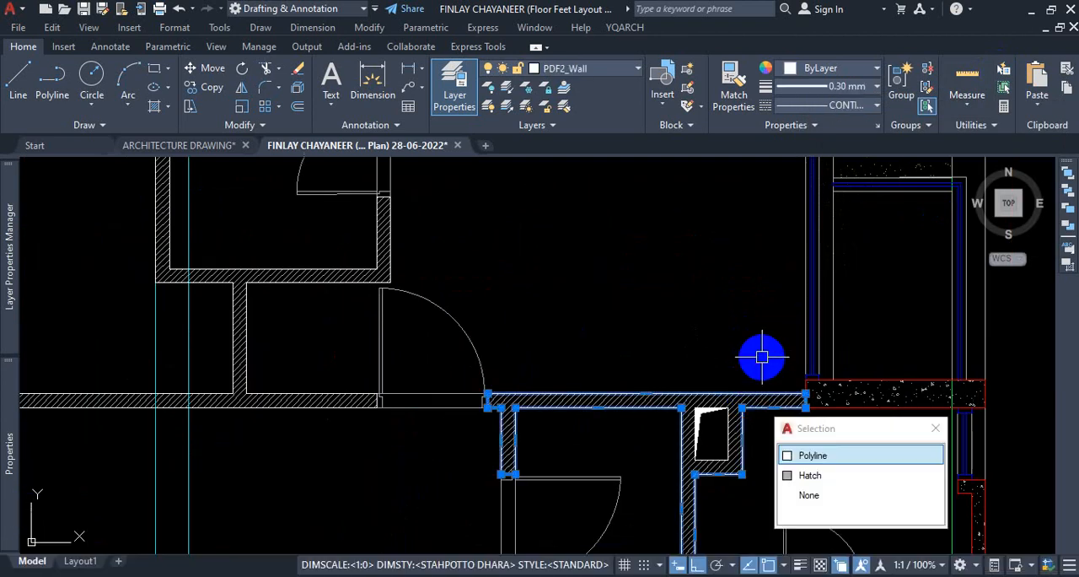
pyautogui.press('`')
pyautogui.press('Escape')
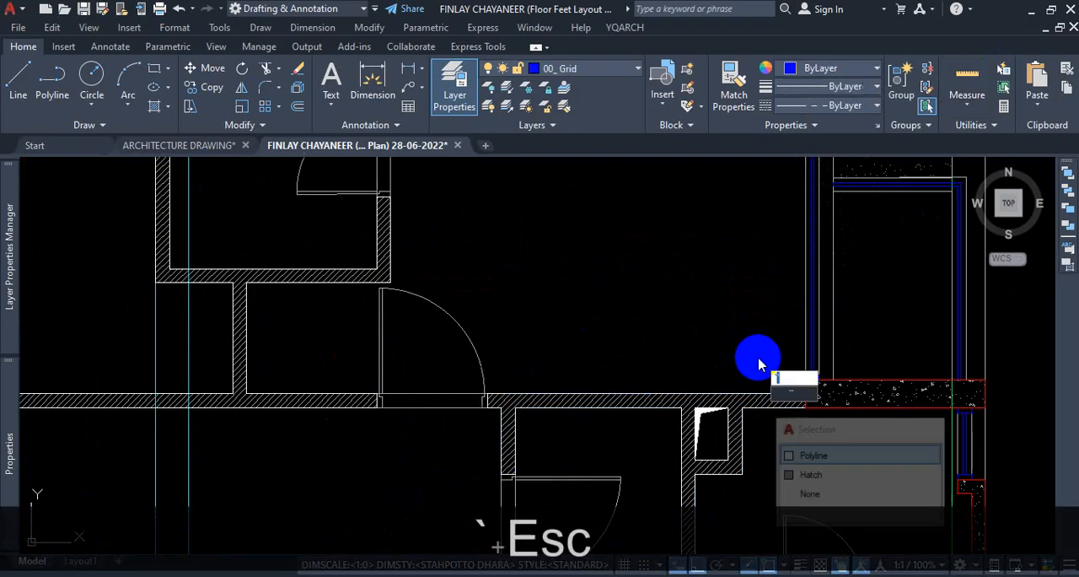
pyautogui.scroll(-2, 759, 361)
pyautogui.press('Escape')
pyautogui.press('Escape')
pyautogui.click(615, 222)
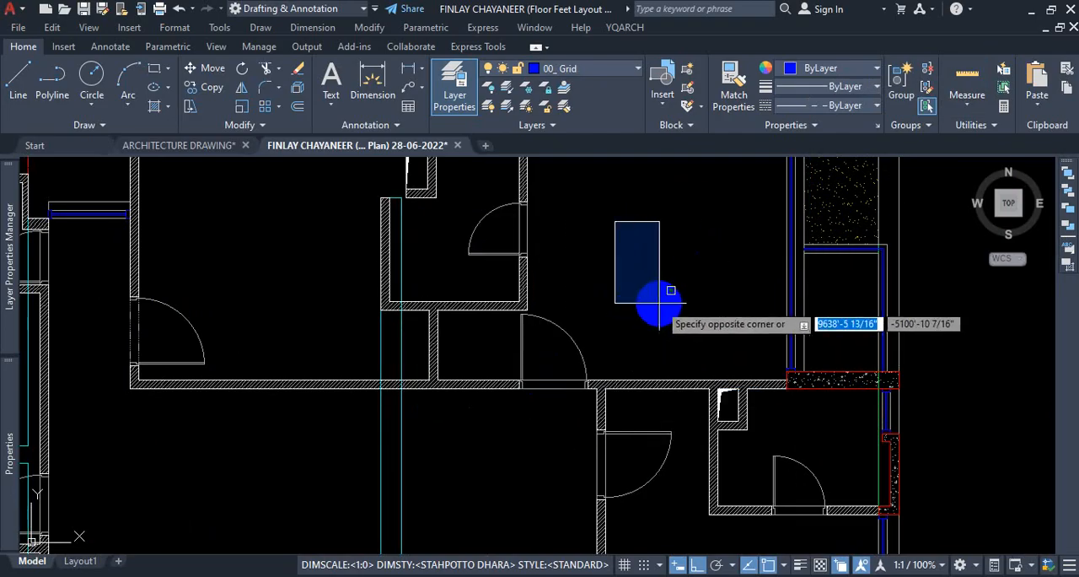
pyautogui.press('Escape')
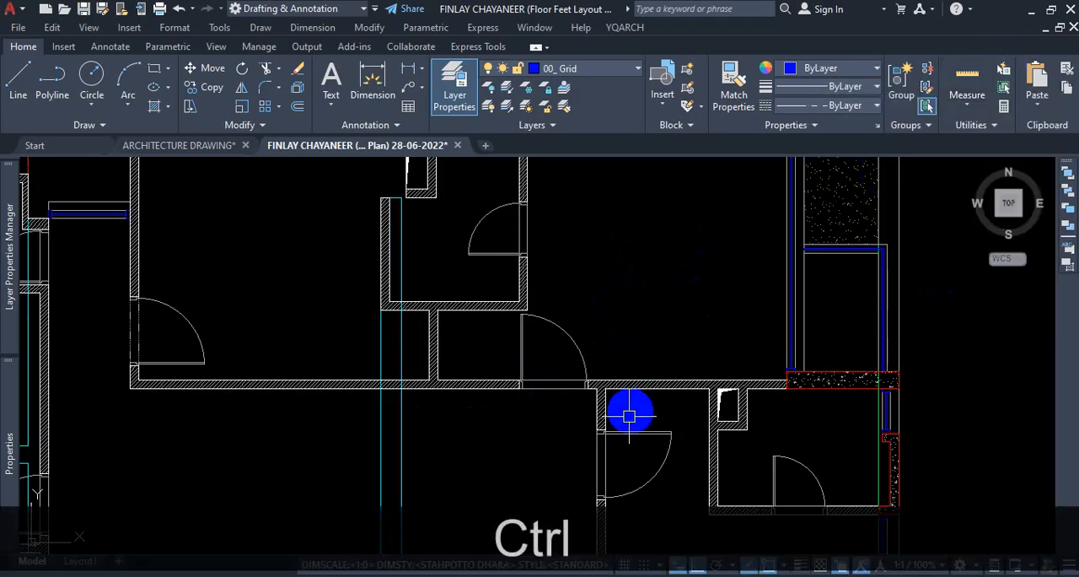
# Open the Quick Select dialog with the QSELECT command.
pyautogui.hotkey('ctrl', 'q')
pyautogui.write('s')
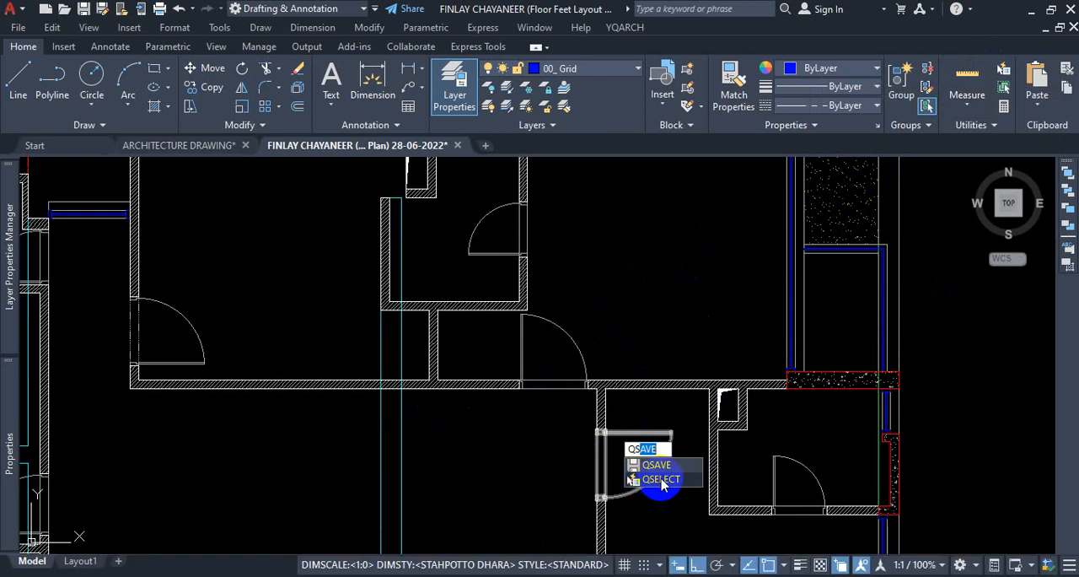
pyautogui.write('e')
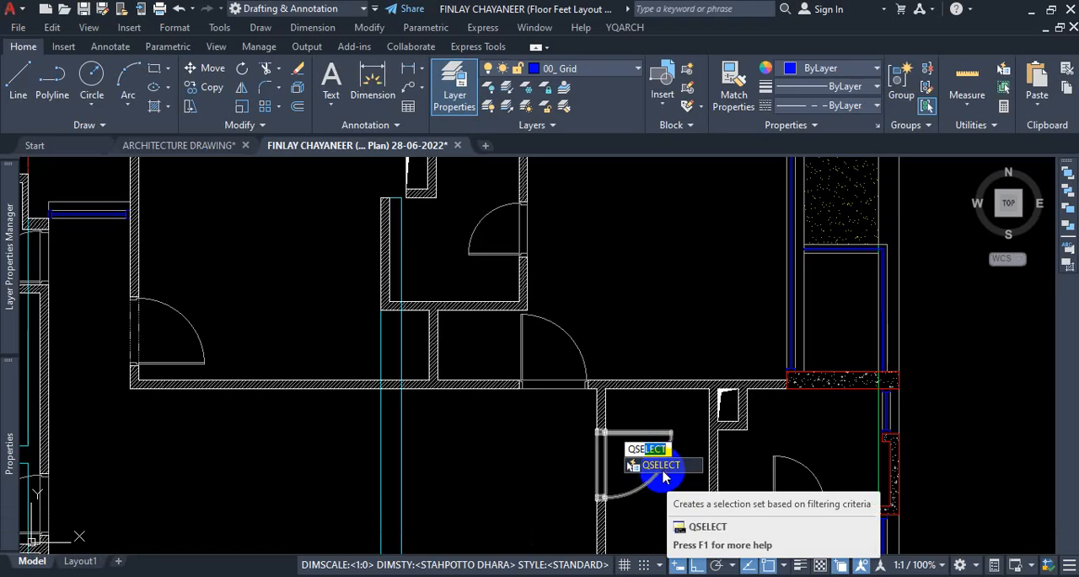
pyautogui.click(663, 470)
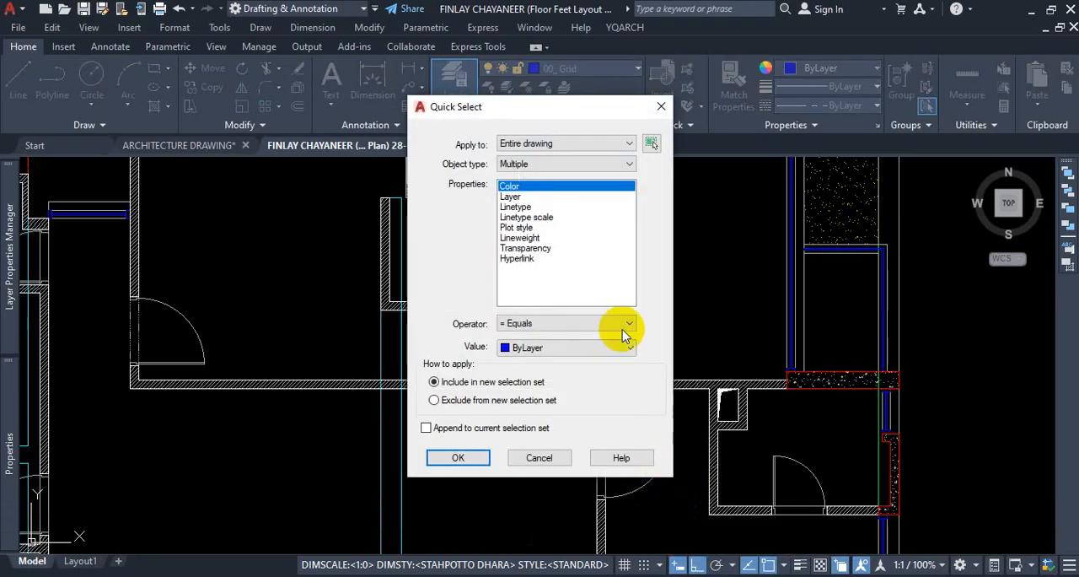
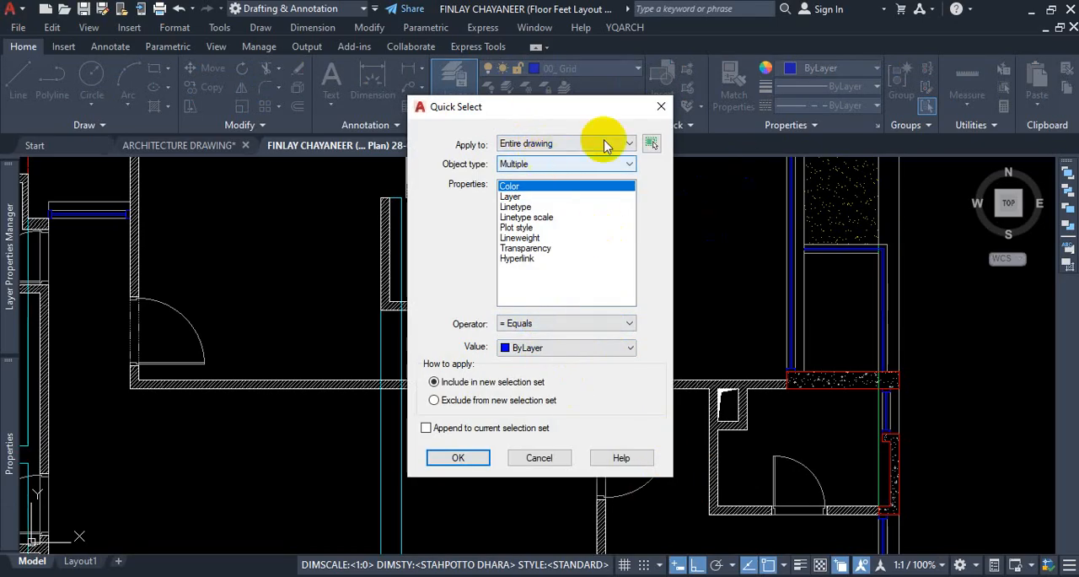
pyautogui.hotkey('ctrl', '1')
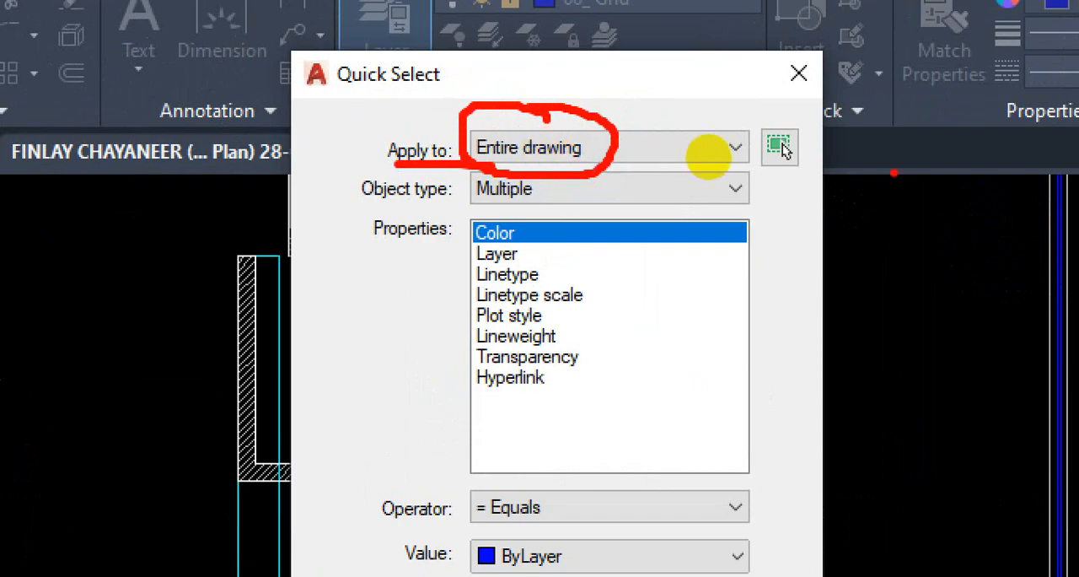
pyautogui.moveTo(732, 123); pyautogui.dragTo(792, 103)
pyautogui.moveTo(629, 131)
pyautogui.mouseDown()
pyautogui.moveTo(658, 164)
pyautogui.moveTo(659, 124)
pyautogui.moveTo(660, 149)
pyautogui.mouseUp()
pyautogui.click(584, 150)
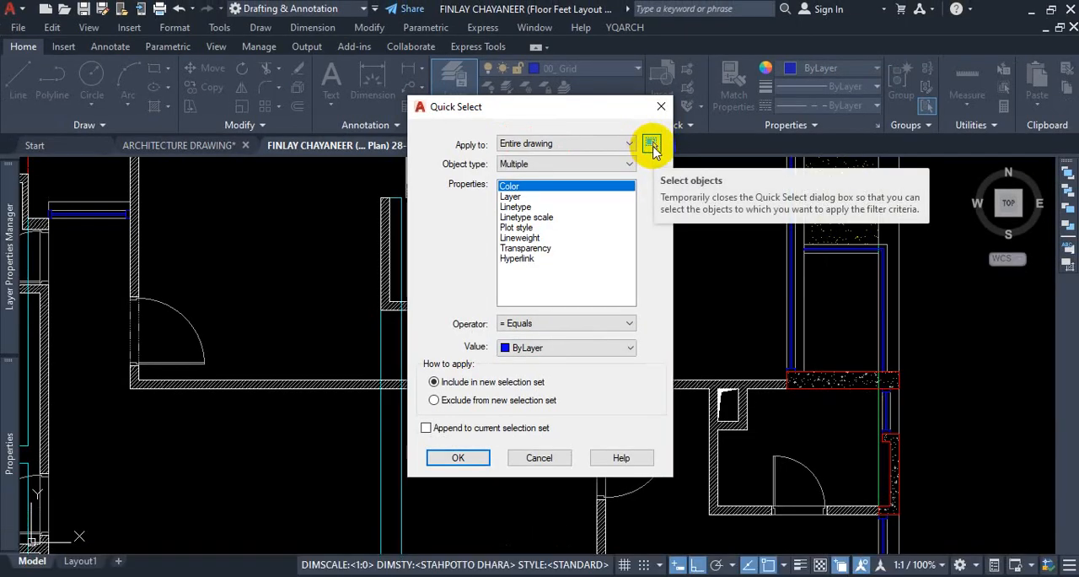
# Limit the Quick Select filter to a picked selection covering the whole floor plan and its site boundary.
pyautogui.click(651, 145)
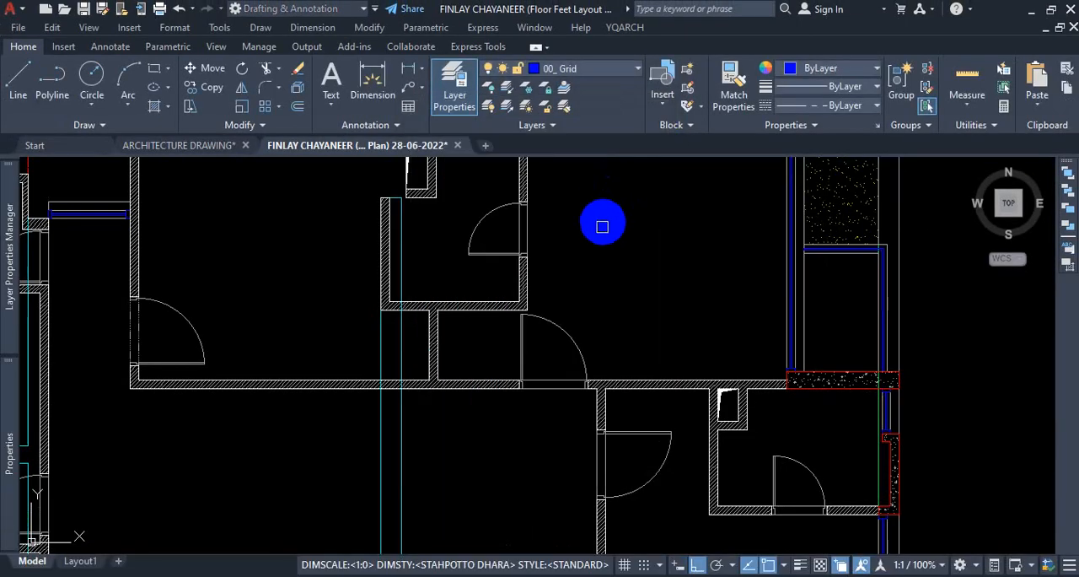
pyautogui.scroll(-6, 606, 240)
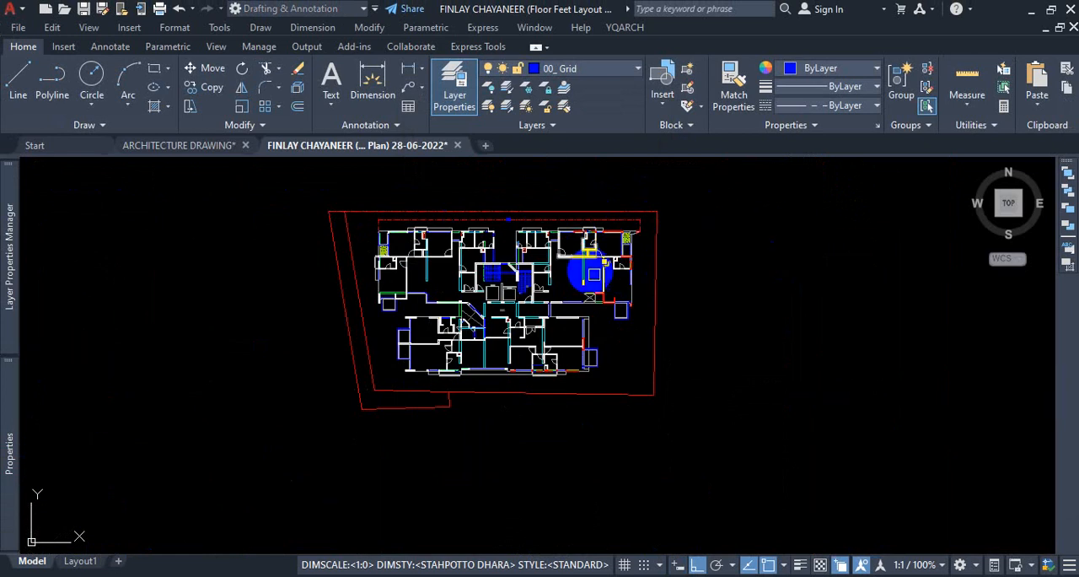
pyautogui.click(721, 187)
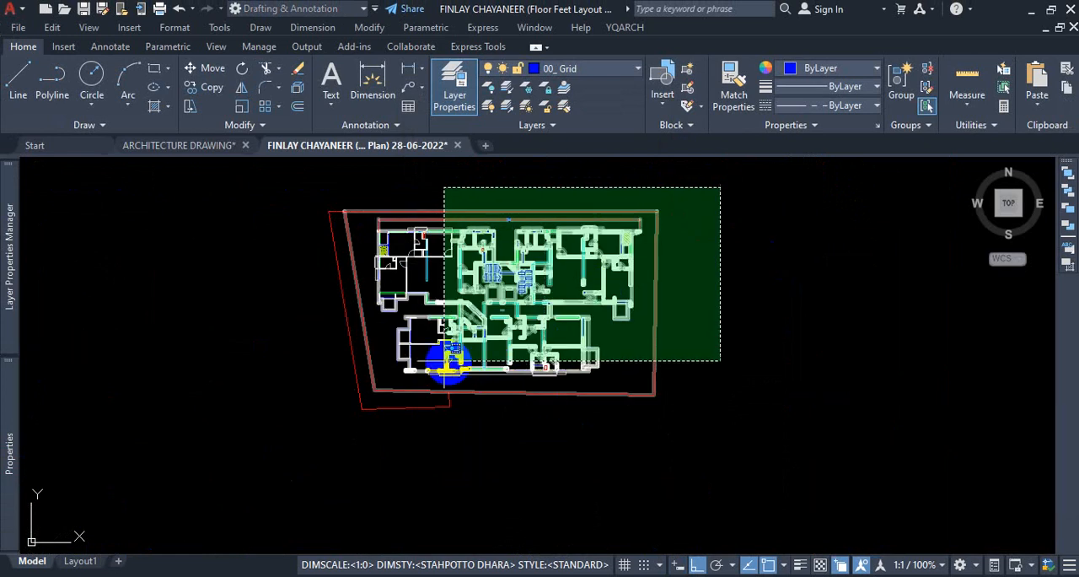
pyautogui.click(259, 451)
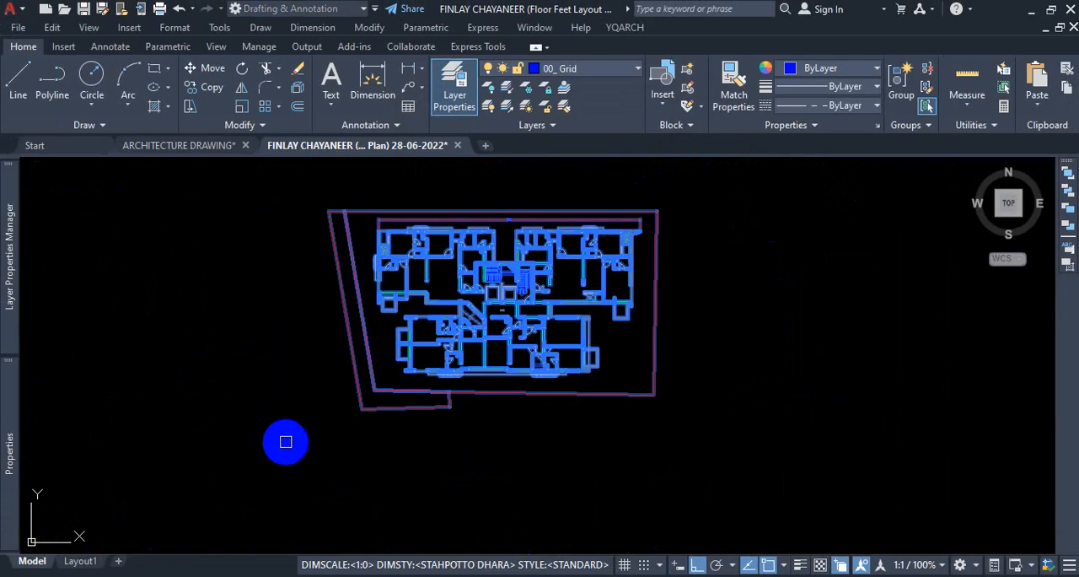
pyautogui.press('Return')
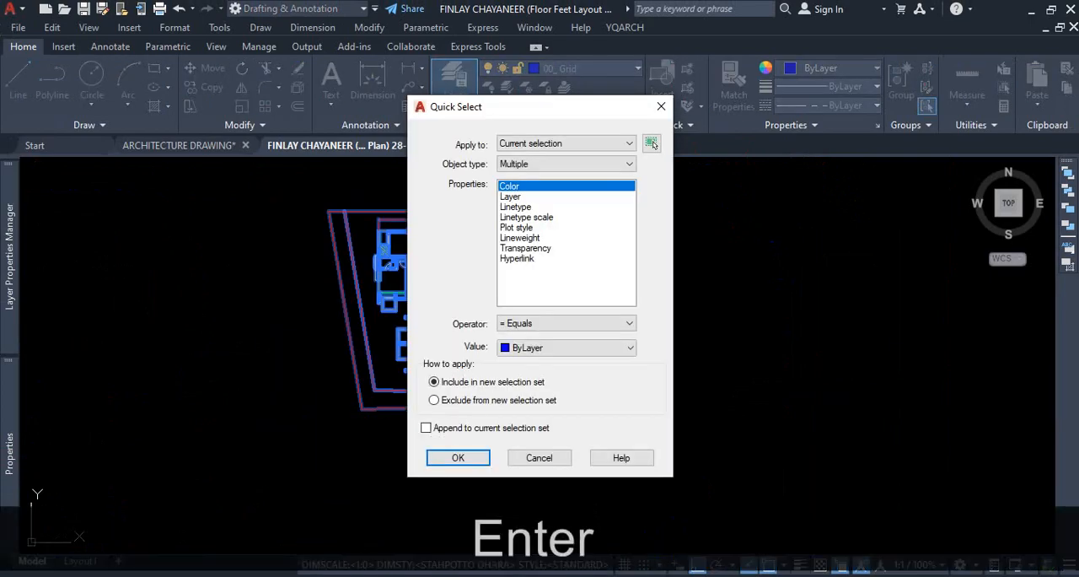
pyautogui.click(653, 145)
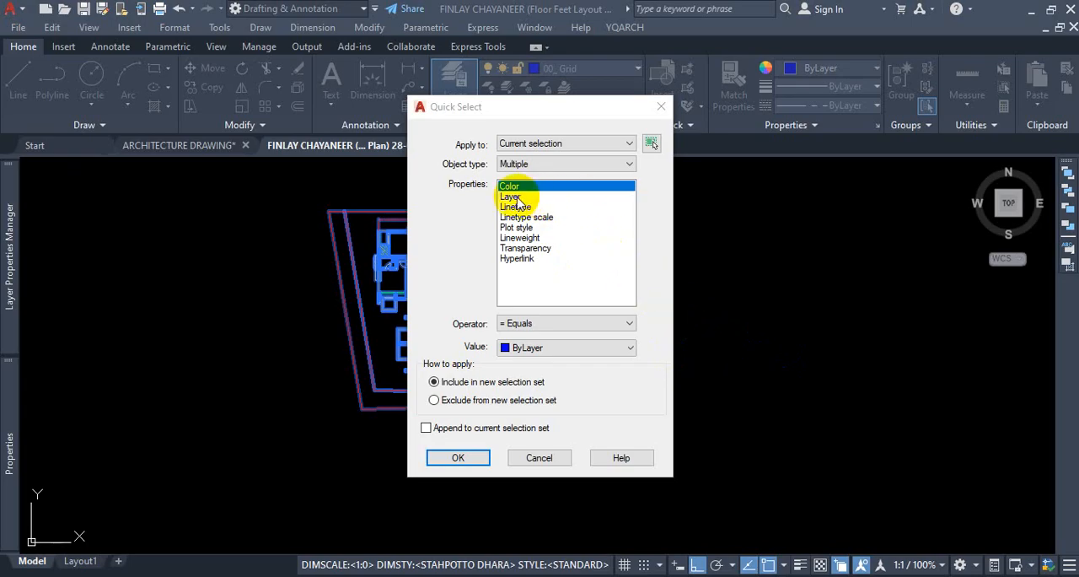
# Try the Hatch object type with the Layer property as the filter, and close Quick Select without applying it.
pyautogui.click(524, 166)
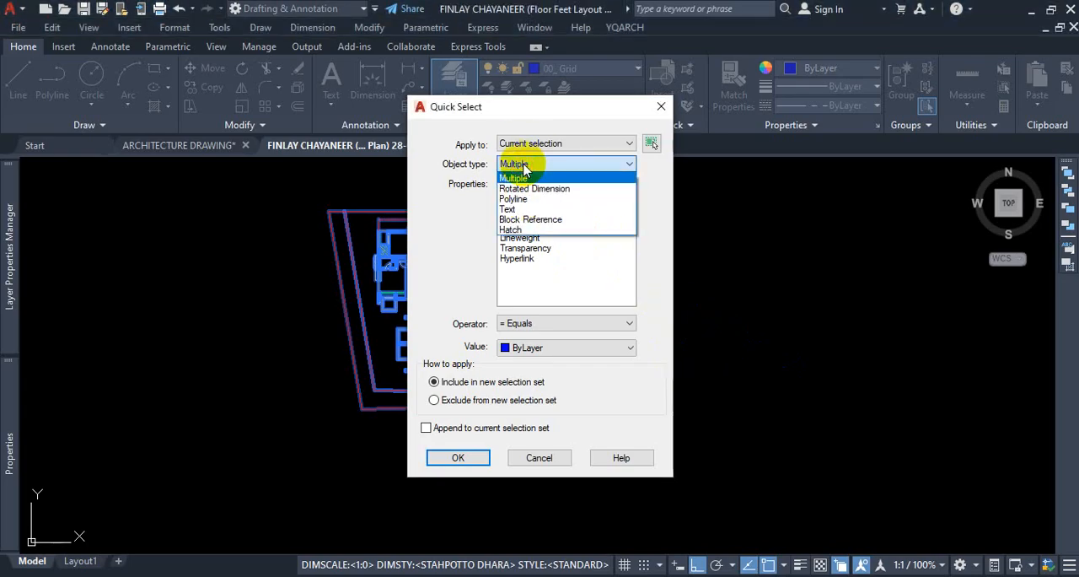
pyautogui.click(523, 231)
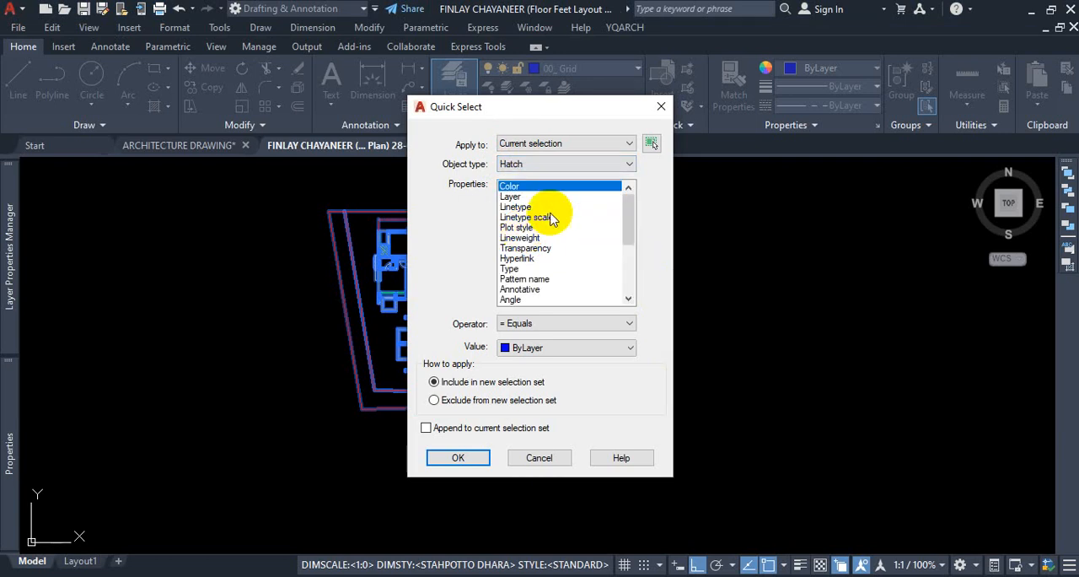
pyautogui.click(521, 189)
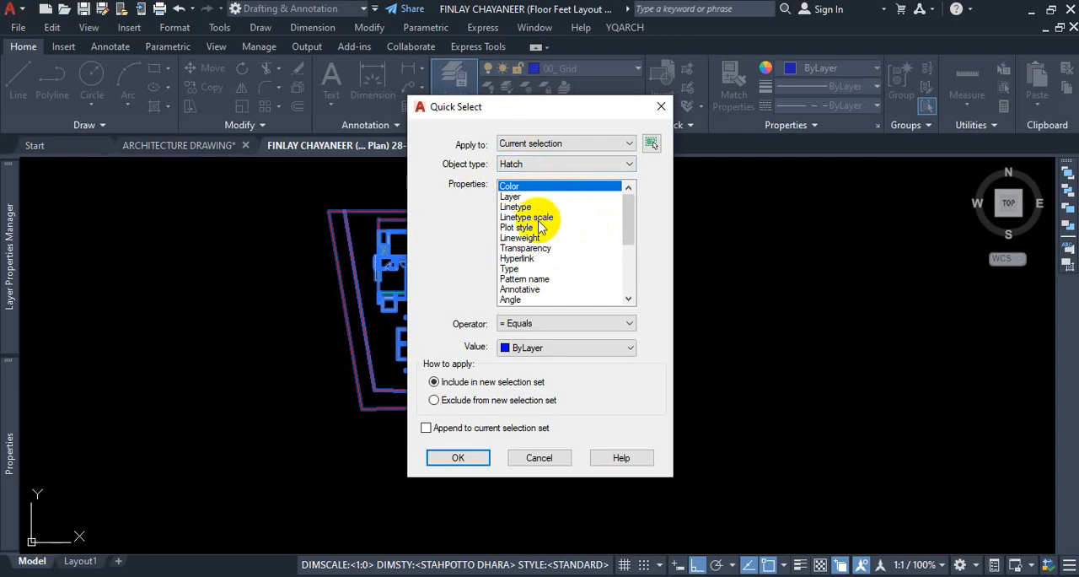
pyautogui.hotkey('ctrl', '1')
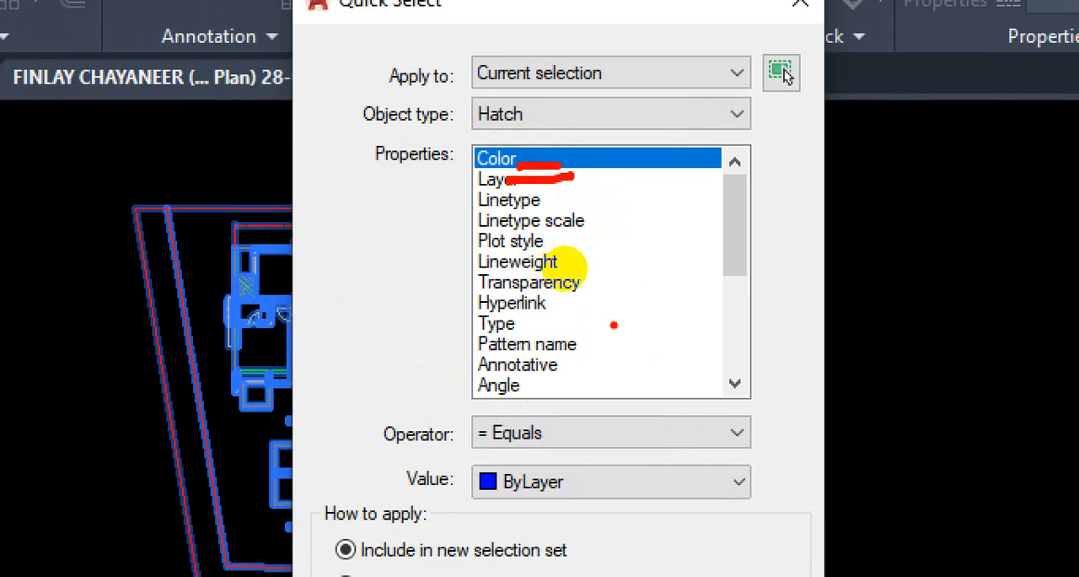
pyautogui.press('Escape')
pyautogui.moveTo(741, 244); pyautogui.dragTo(748, 288)
pyautogui.moveTo(635, 255); pyautogui.dragTo(633, 218)
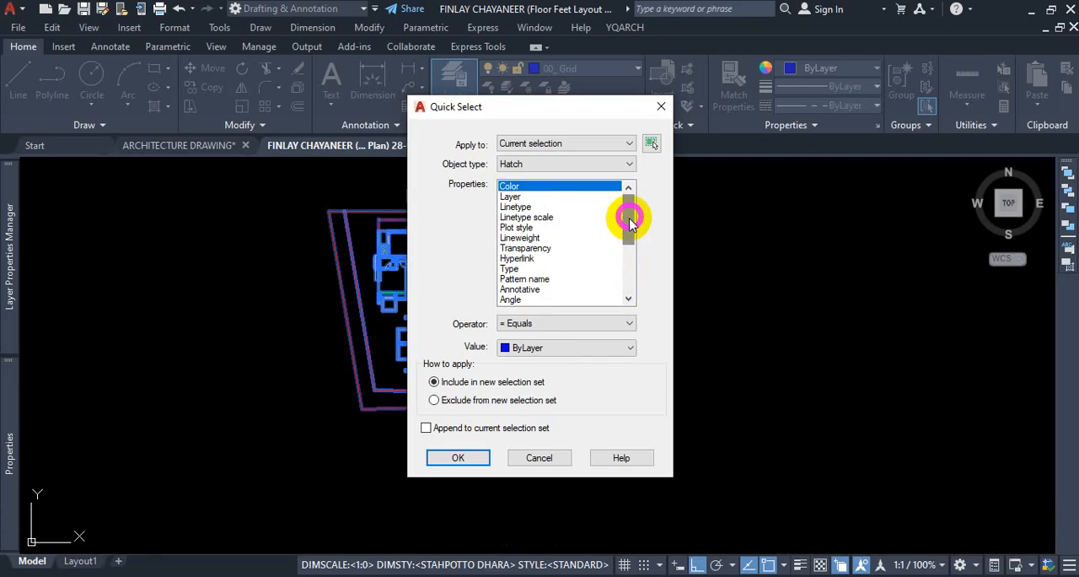
pyautogui.click(512, 199)
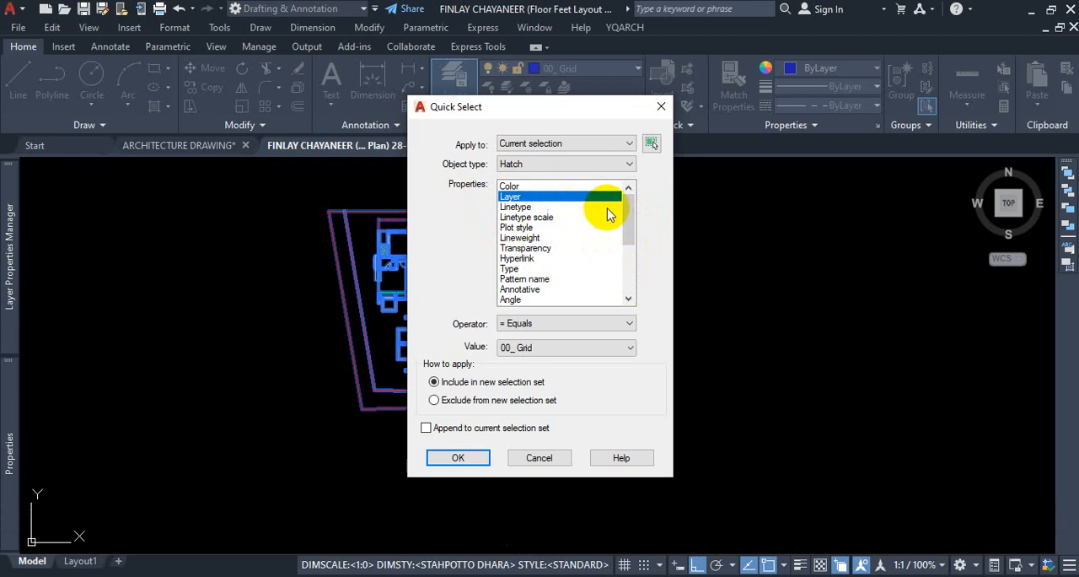
pyautogui.click(658, 112)
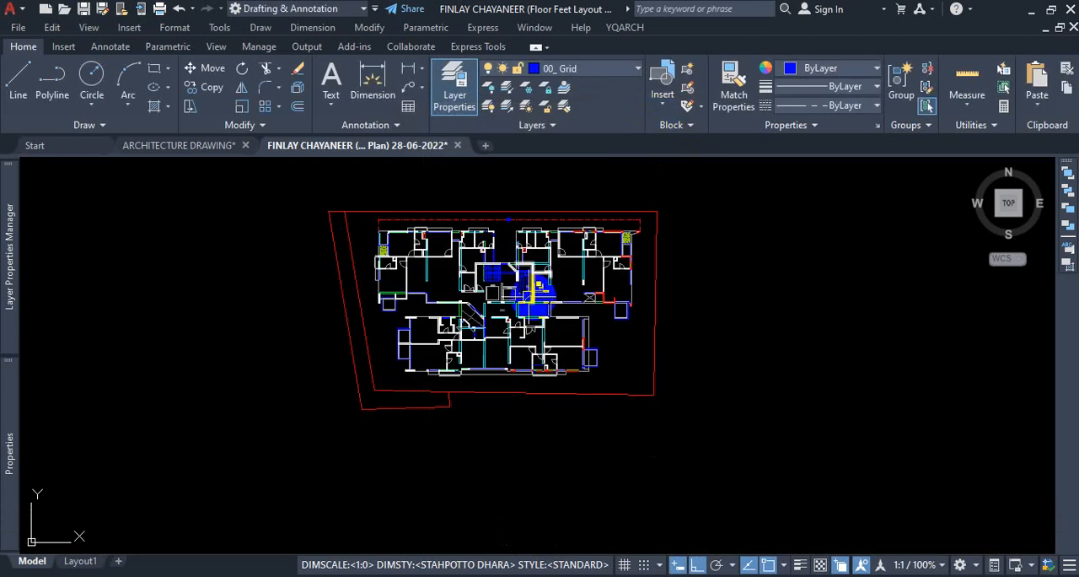
pyautogui.press('Escape')
# Check which layer the wall hatch belongs to by selecting it, leaving nothing selected.
pyautogui.scroll(5, 594, 253)
pyautogui.scroll(5, 595, 253)
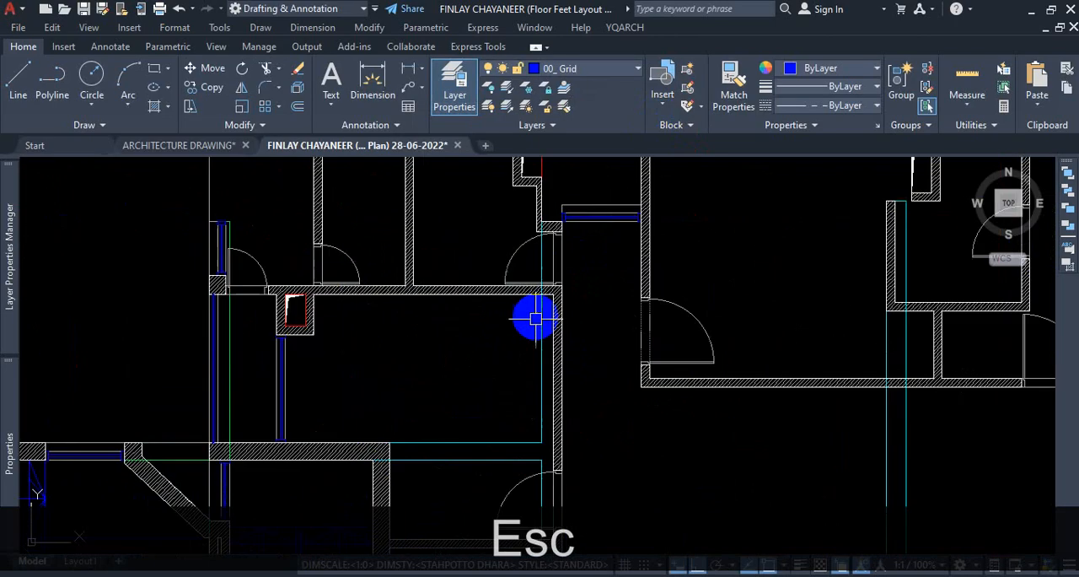
pyautogui.click(588, 264)
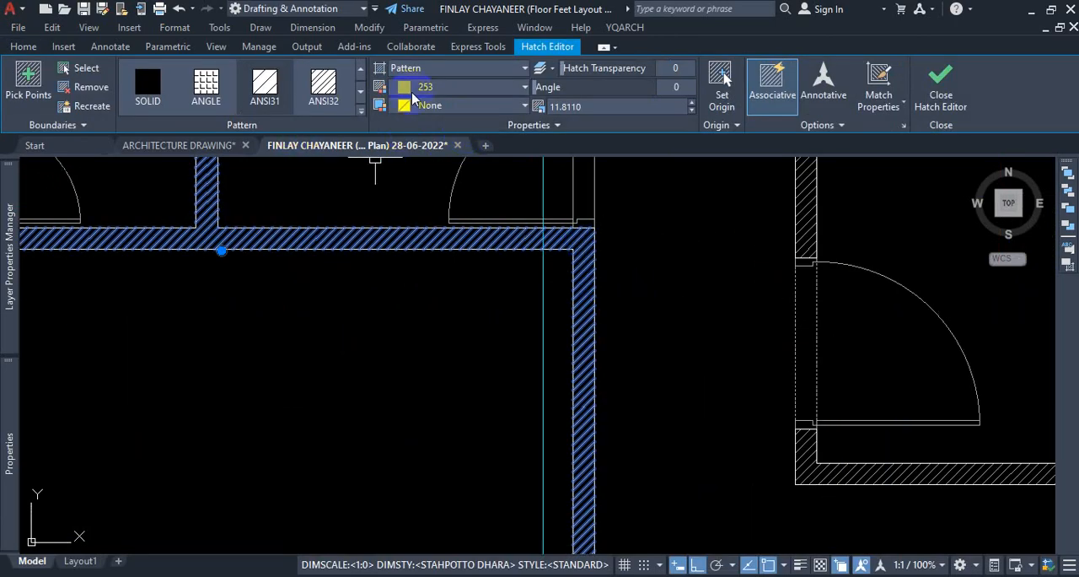
pyautogui.click(24, 47)
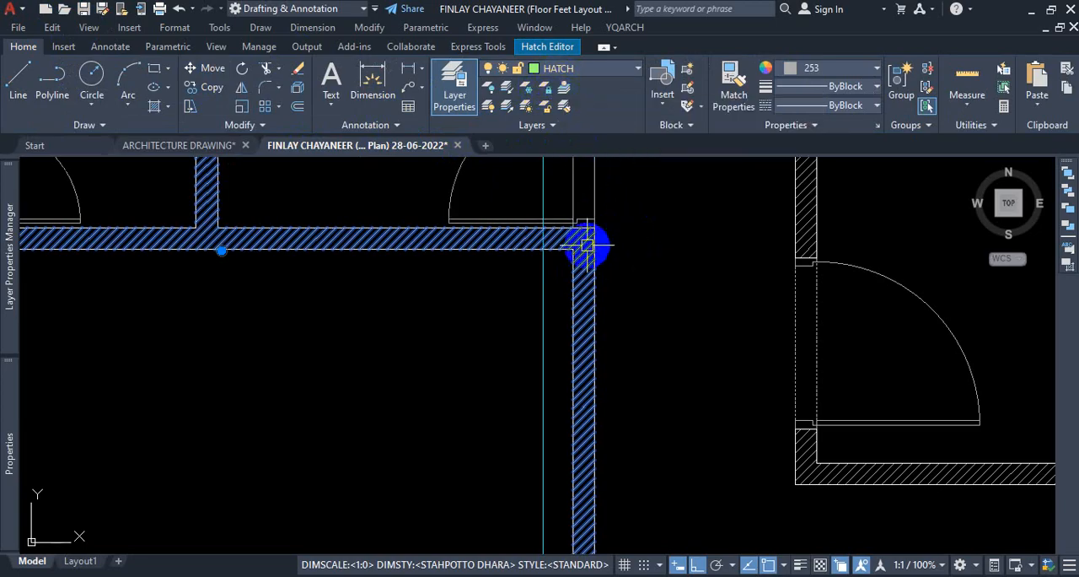
pyautogui.moveTo(588, 245)
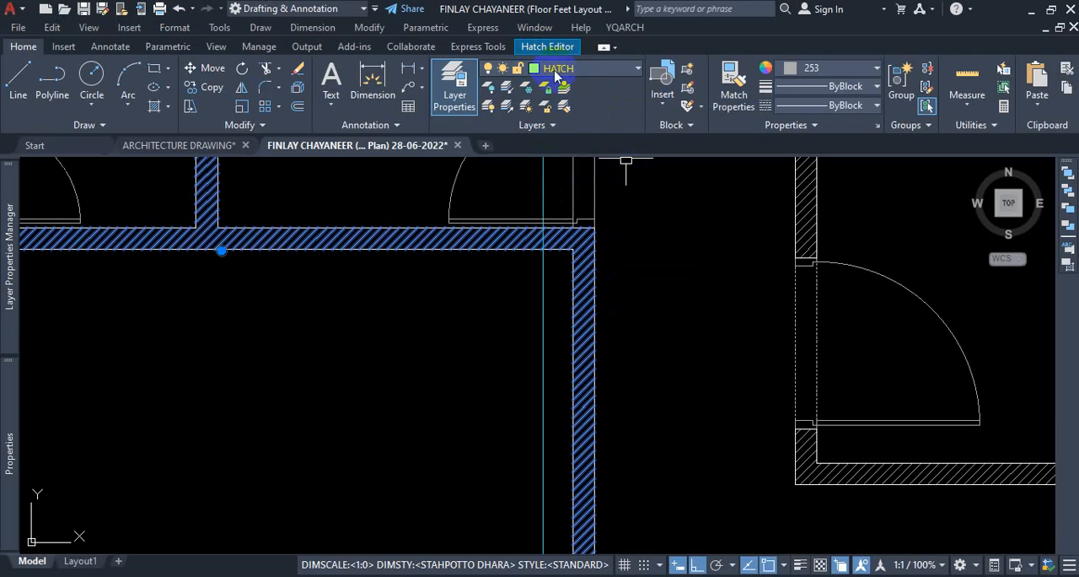
pyautogui.press('Escape')
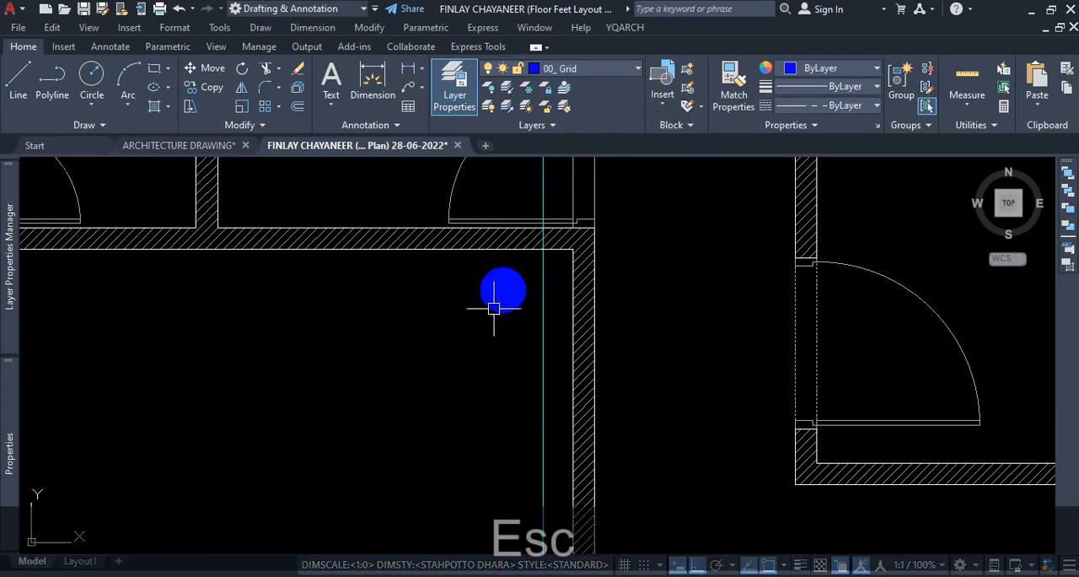
# Reopen Quick Select with QSELECT and apply it to a crossing selection of the whole floor plan and its site boundary.
pyautogui.scroll(-4, 578, 317)
pyautogui.write('qs')
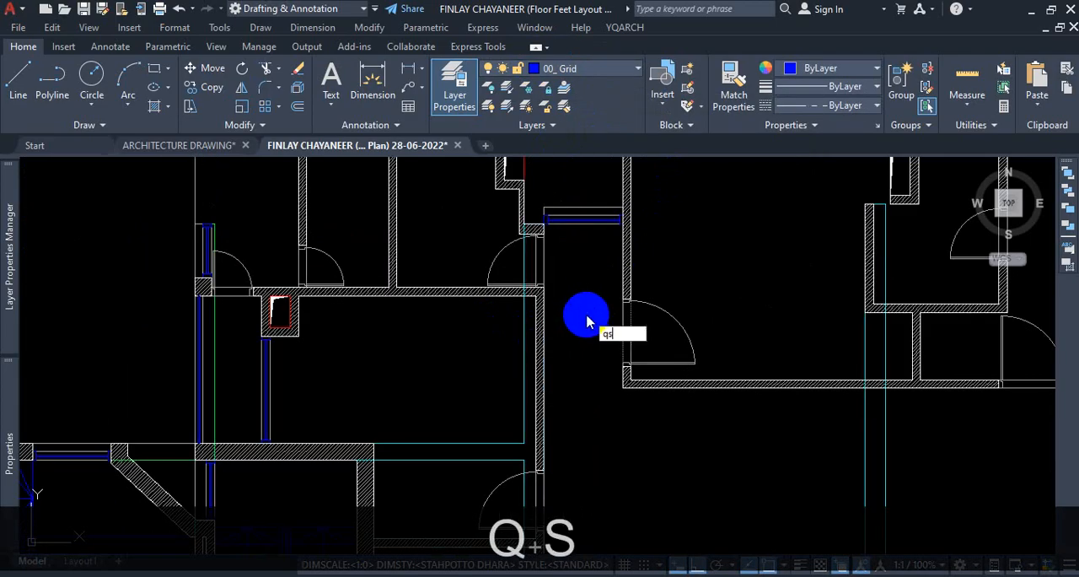
pyautogui.write('e')
pyautogui.press('Return')
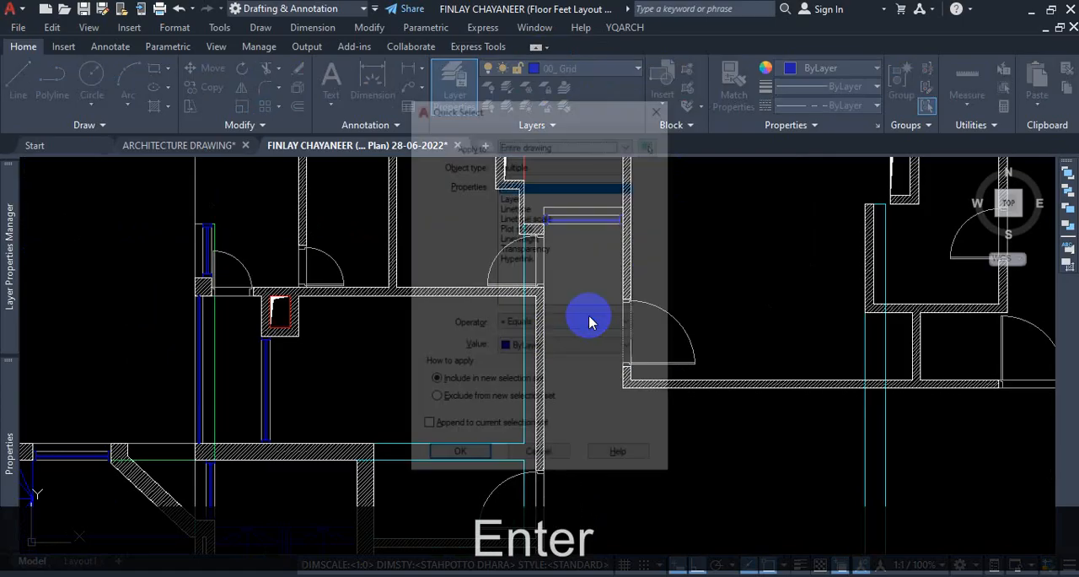
pyautogui.click(651, 145)
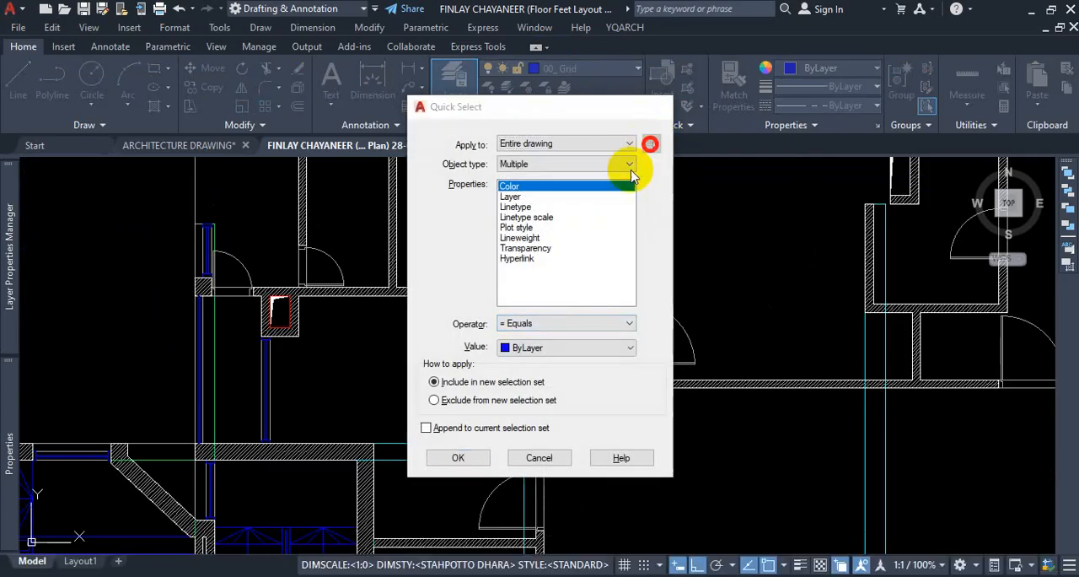
pyautogui.scroll(-8, 492, 314)
pyautogui.click(690, 244)
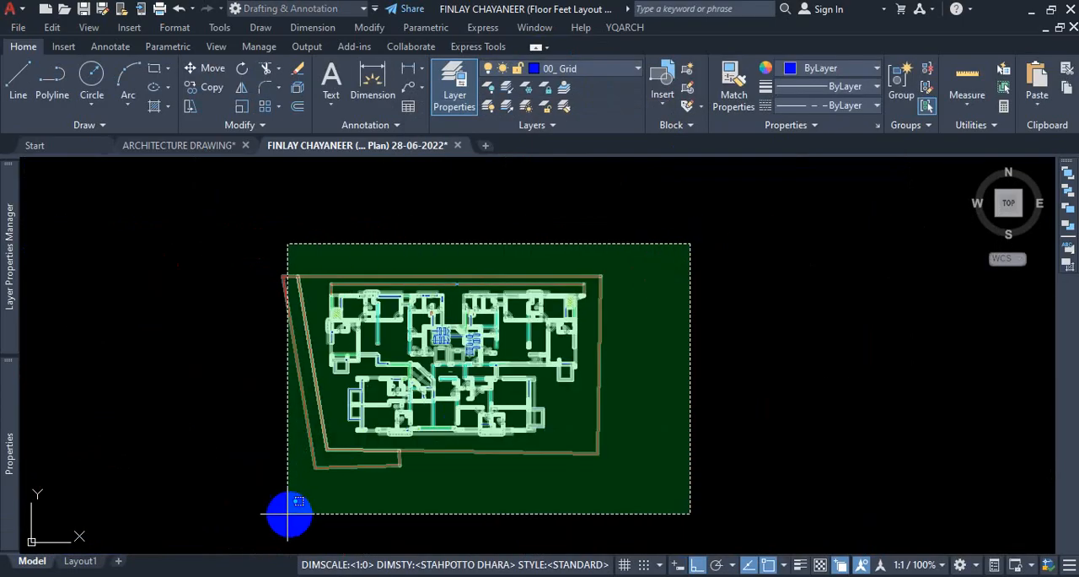
pyautogui.click(225, 500)
pyautogui.press('Return')
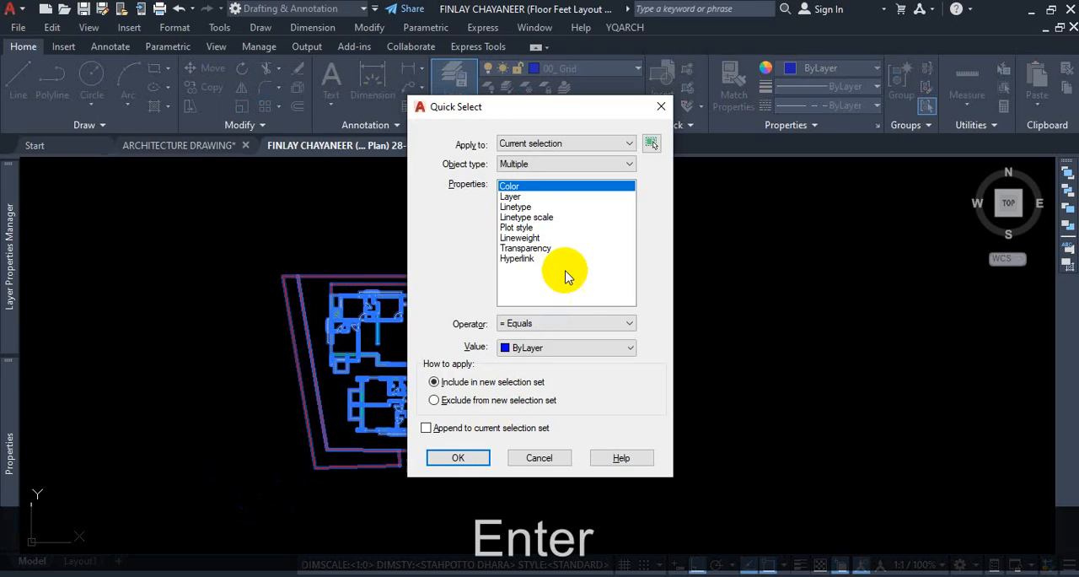
# Set the filter to the Hatch object type with the Layer property equal to HATCH.
pyautogui.click(559, 165)
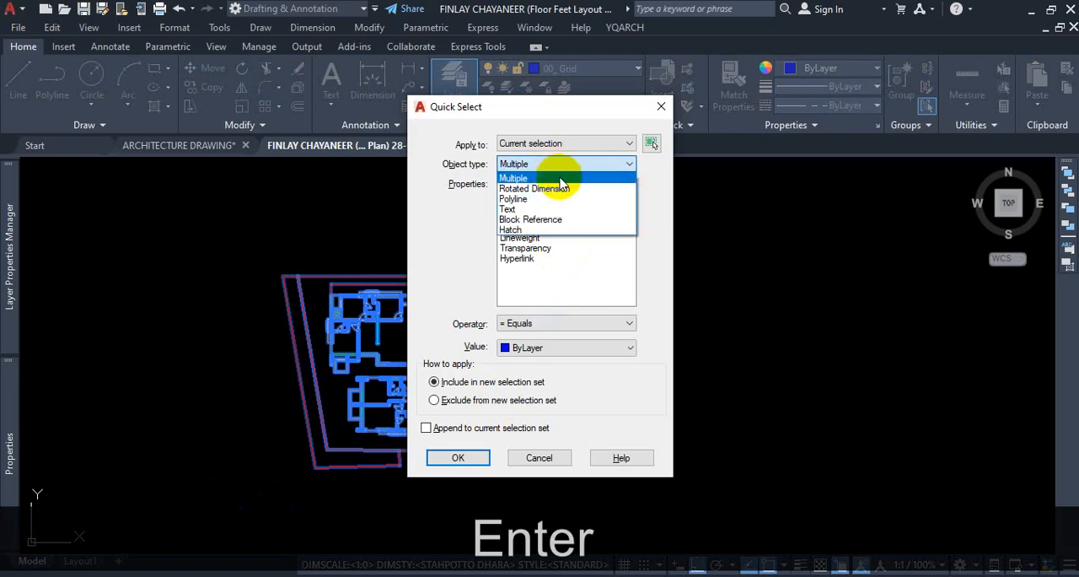
pyautogui.click(529, 229)
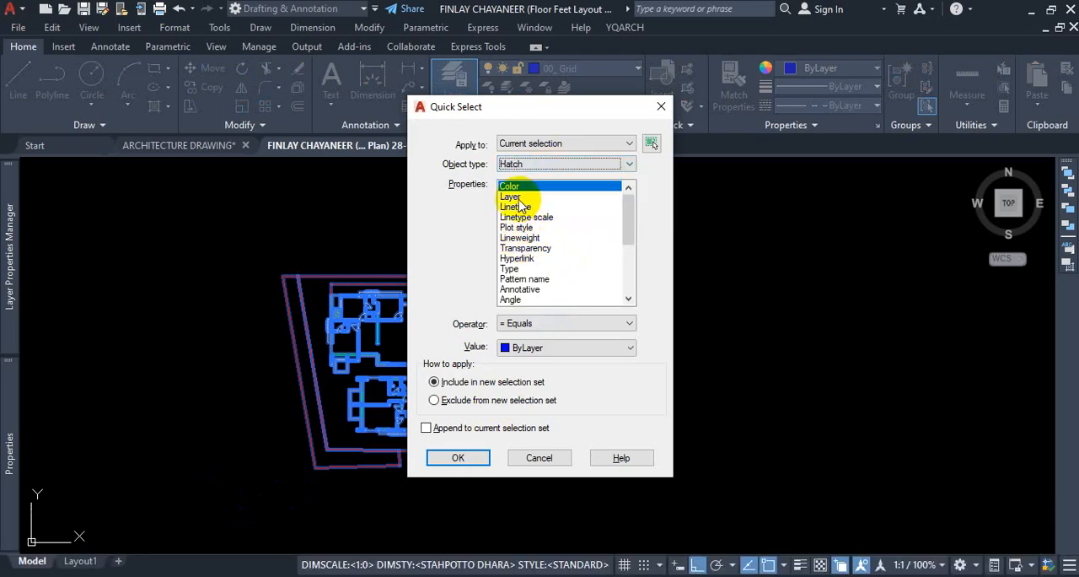
pyautogui.click(511, 197)
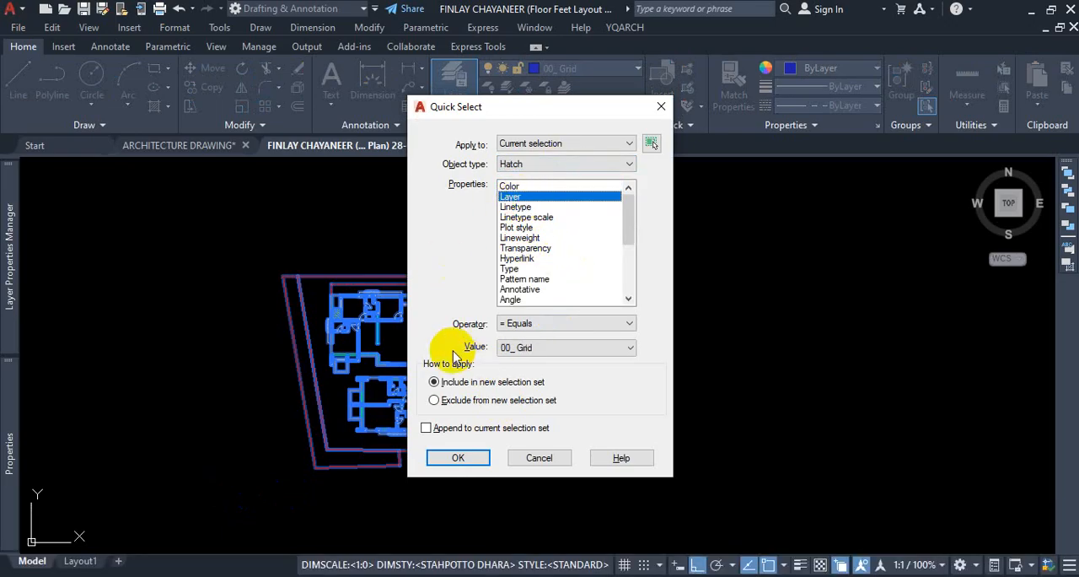
pyautogui.hotkey('ctrl', '1')
pyautogui.click(531, 341)
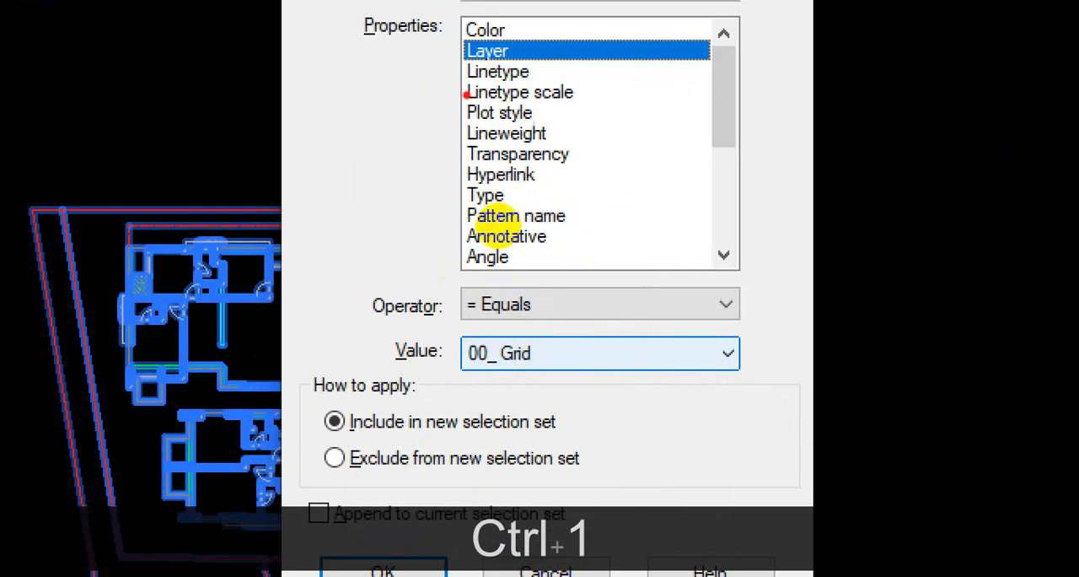
pyautogui.moveTo(476, 197)
pyautogui.mouseDown()
pyautogui.moveTo(484, 324)
pyautogui.moveTo(515, 323)
pyautogui.moveTo(505, 334)
pyautogui.moveTo(554, 346)
pyautogui.mouseUp()
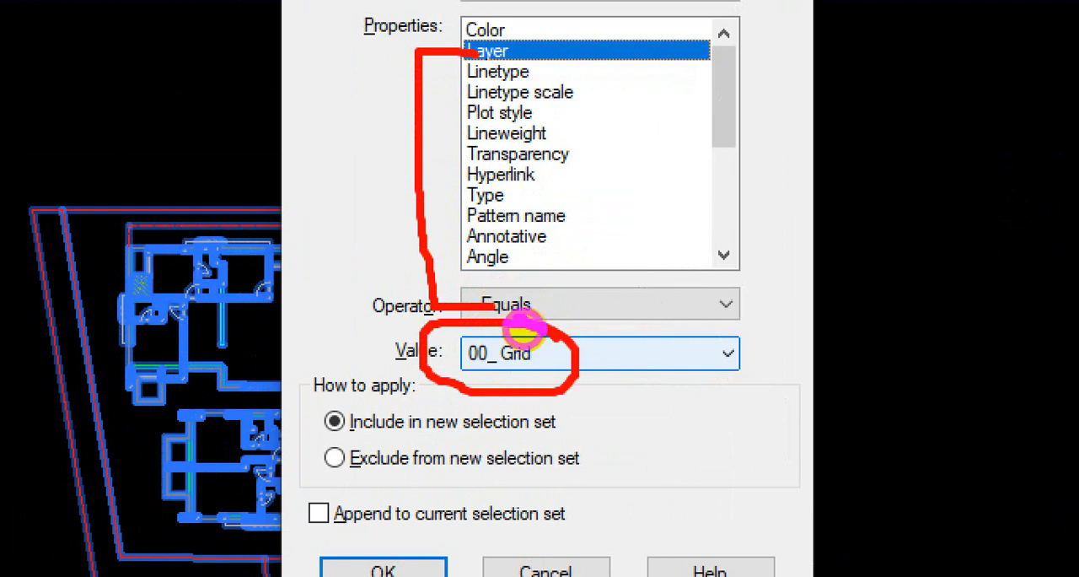
pyautogui.press('Escape')
pyautogui.click(654, 352)
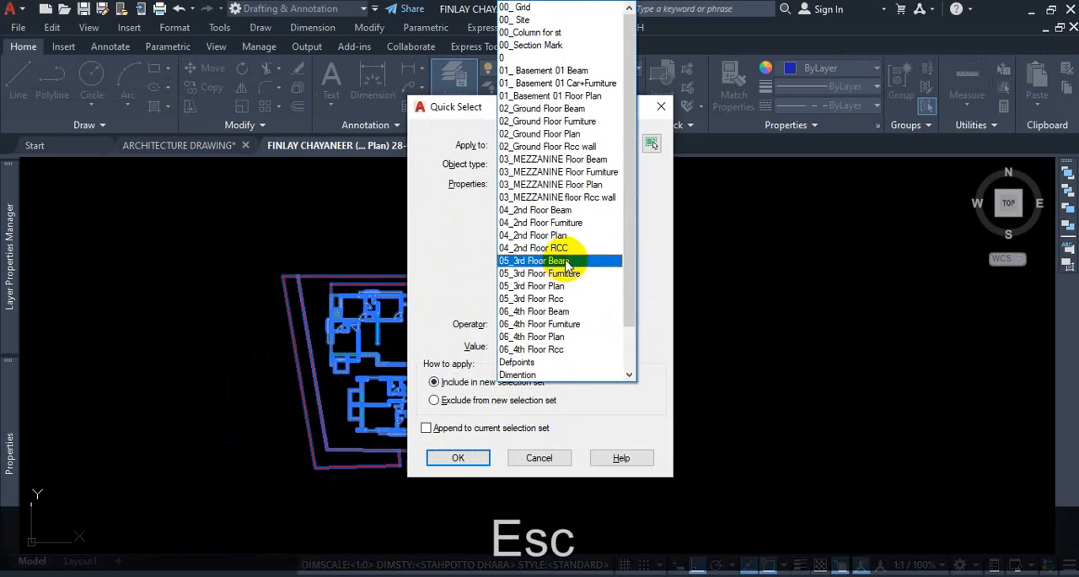
pyautogui.scroll(-2, 567, 263)
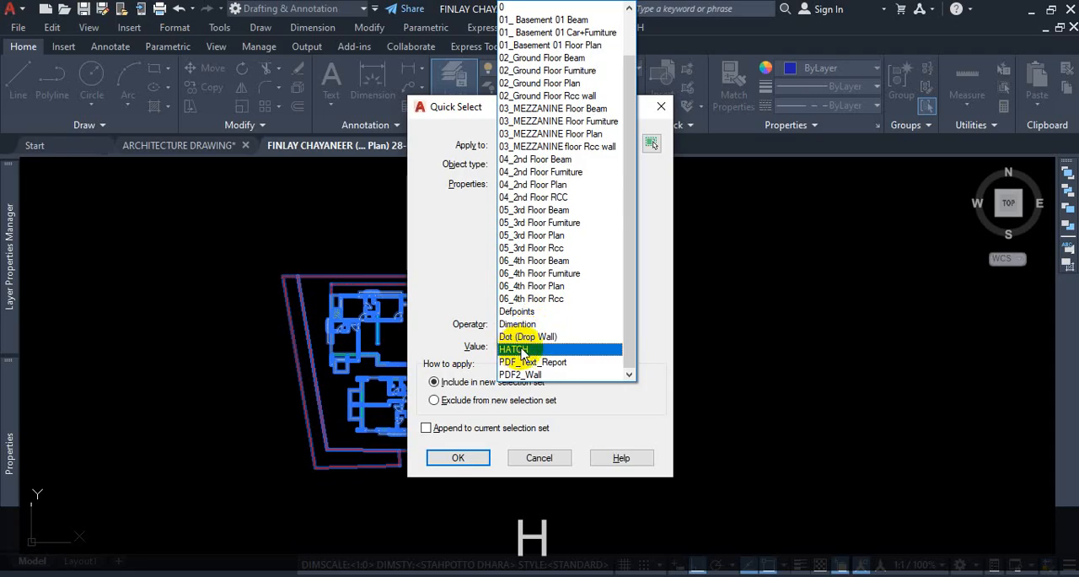
pyautogui.click(522, 350)
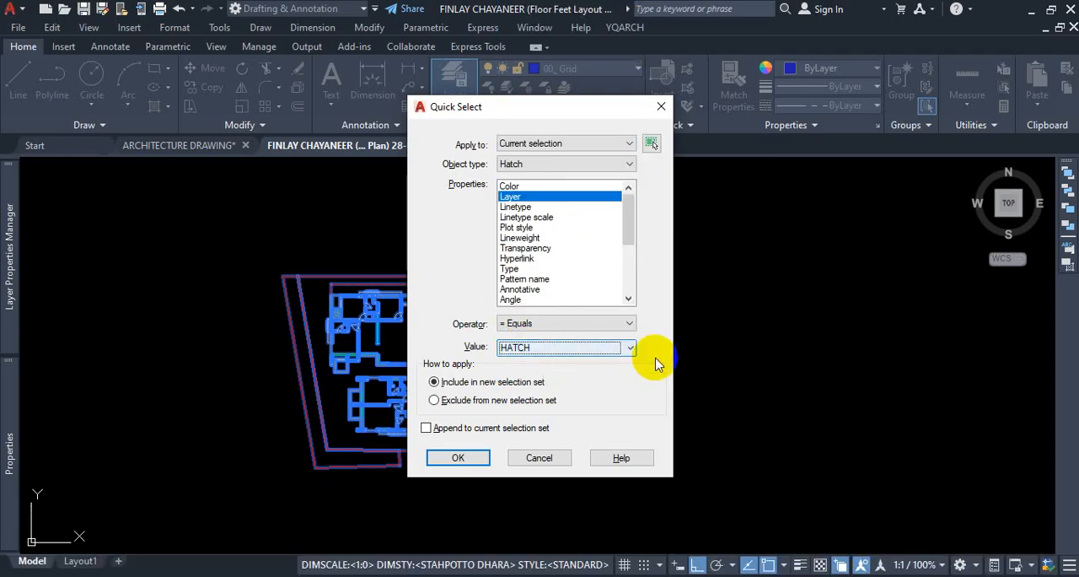
pyautogui.hotkey('ctrl', '1')
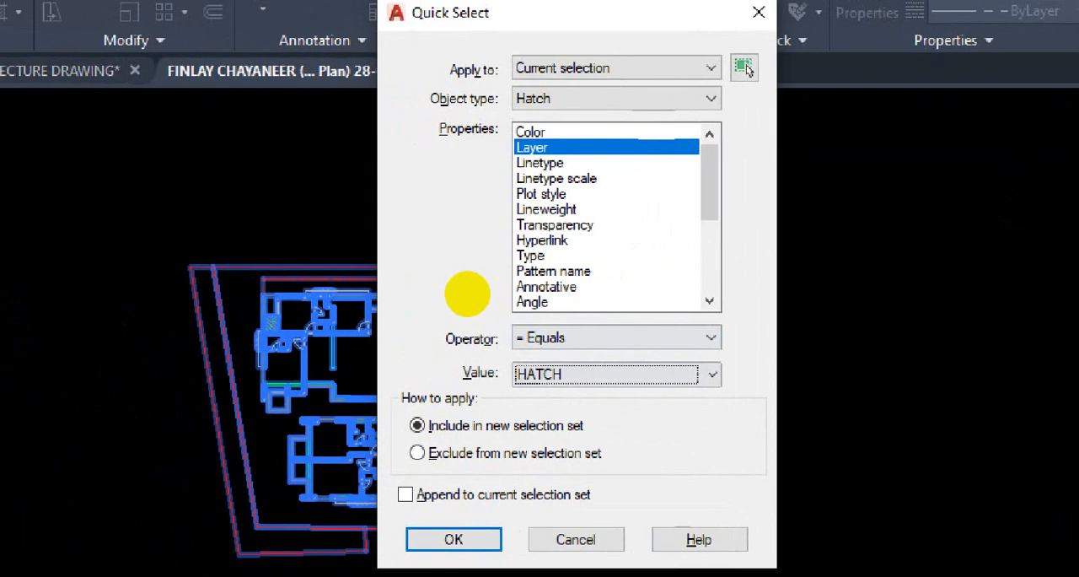
pyautogui.click(430, 313)
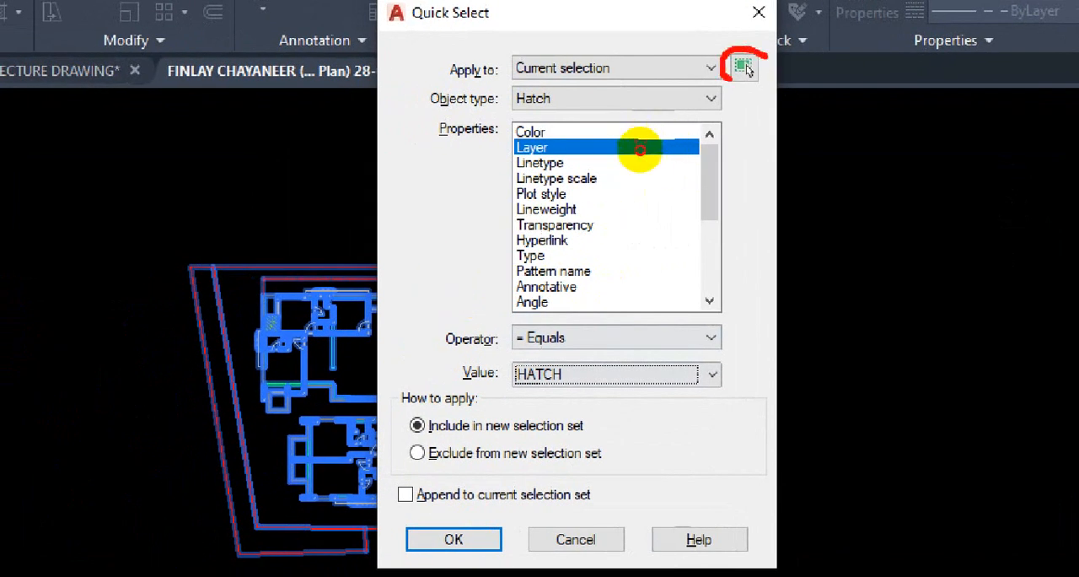
pyautogui.moveTo(640, 150); pyautogui.dragTo(628, 133)
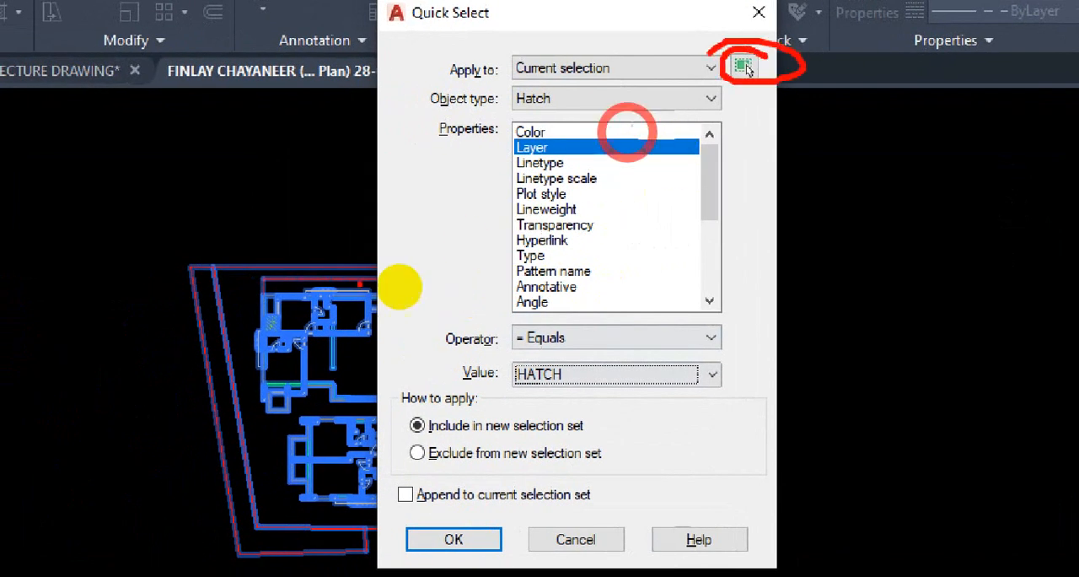
pyautogui.moveTo(332, 234)
pyautogui.mouseDown()
pyautogui.moveTo(310, 250)
pyautogui.moveTo(328, 275)
pyautogui.mouseUp()
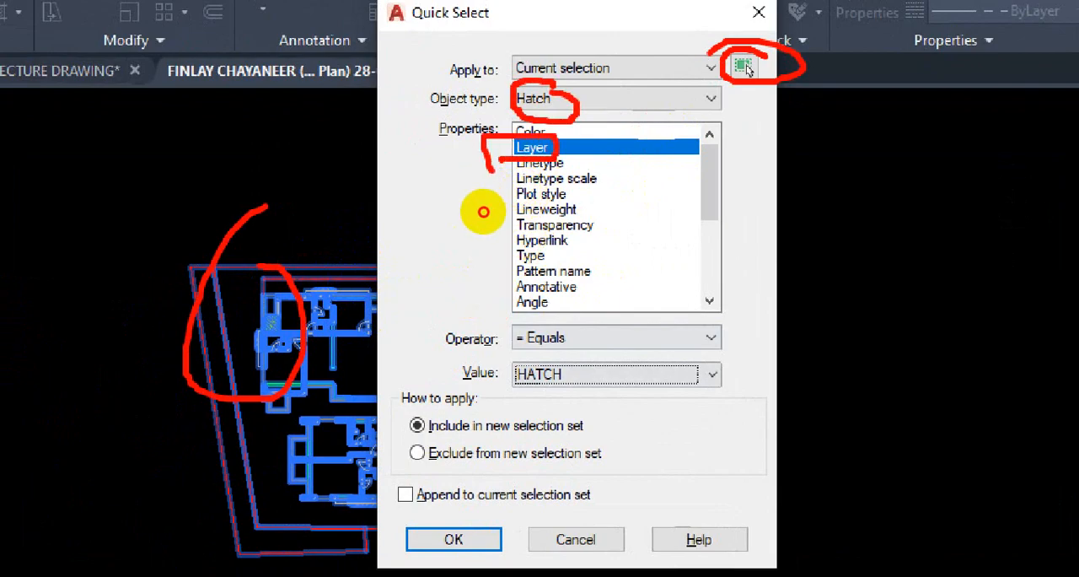
pyautogui.moveTo(490, 142)
pyautogui.mouseDown()
pyautogui.moveTo(441, 251)
pyautogui.moveTo(436, 342)
pyautogui.moveTo(497, 368)
pyautogui.mouseUp()
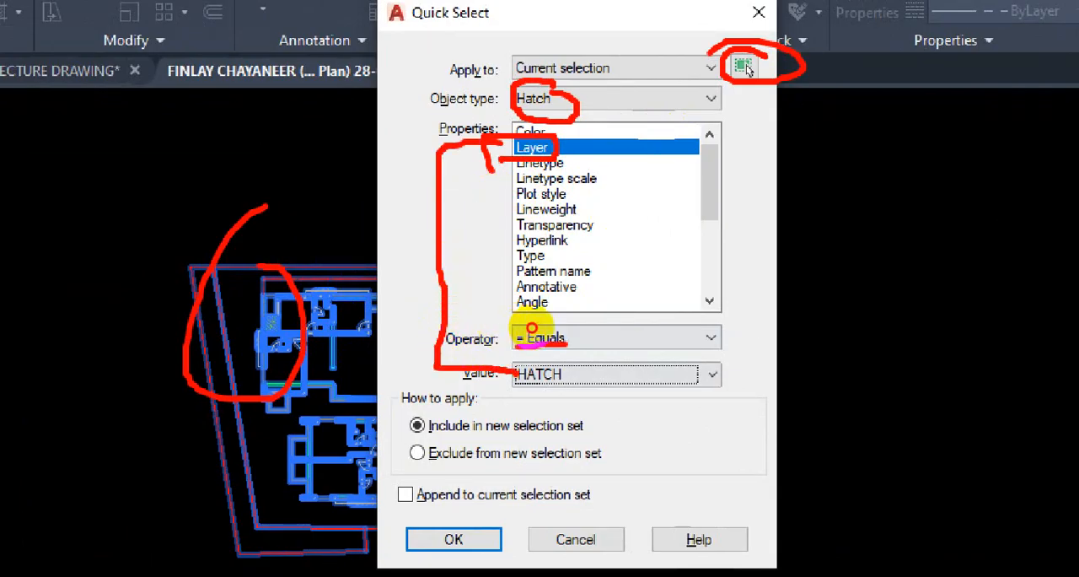
pyautogui.moveTo(570, 345); pyautogui.dragTo(620, 369)
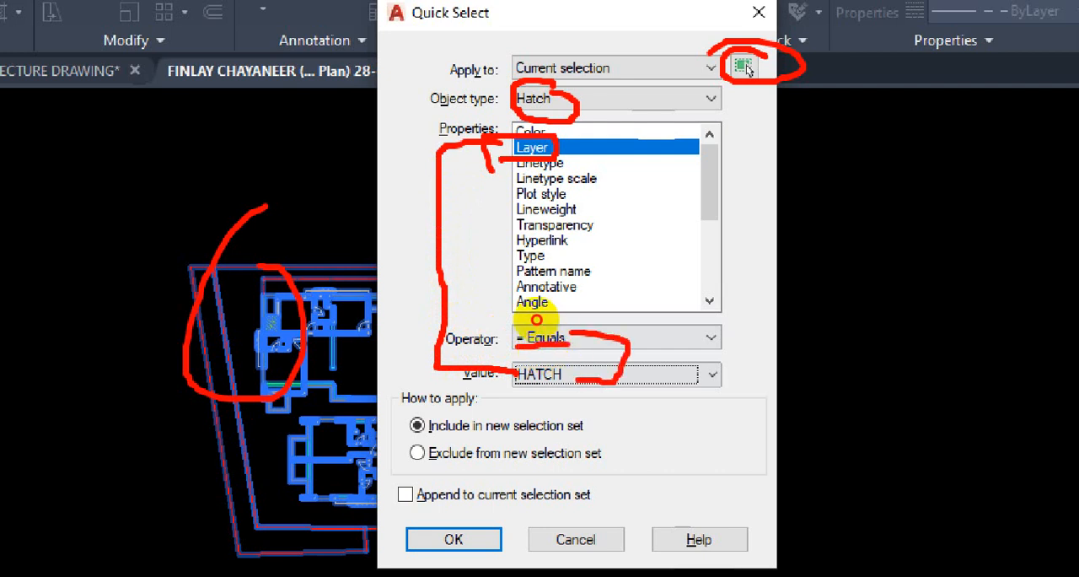
pyautogui.moveTo(571, 334); pyautogui.dragTo(592, 332)
pyautogui.press('Escape')
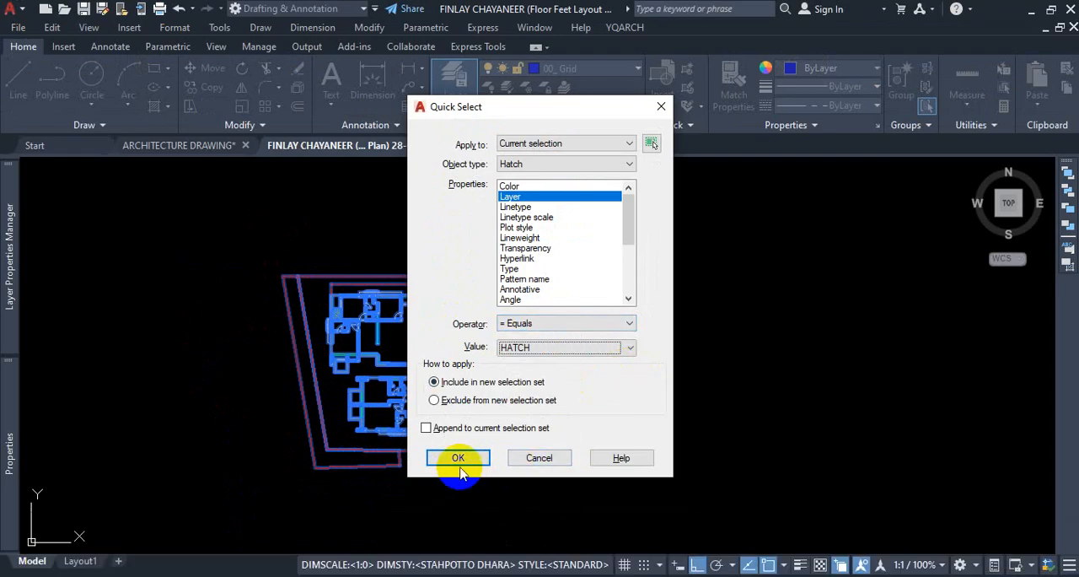
# Apply the Quick Select filter and delete all the selected wall hatches from the floor plan.
pyautogui.click(465, 467)
pyautogui.scroll(5, 373, 281)
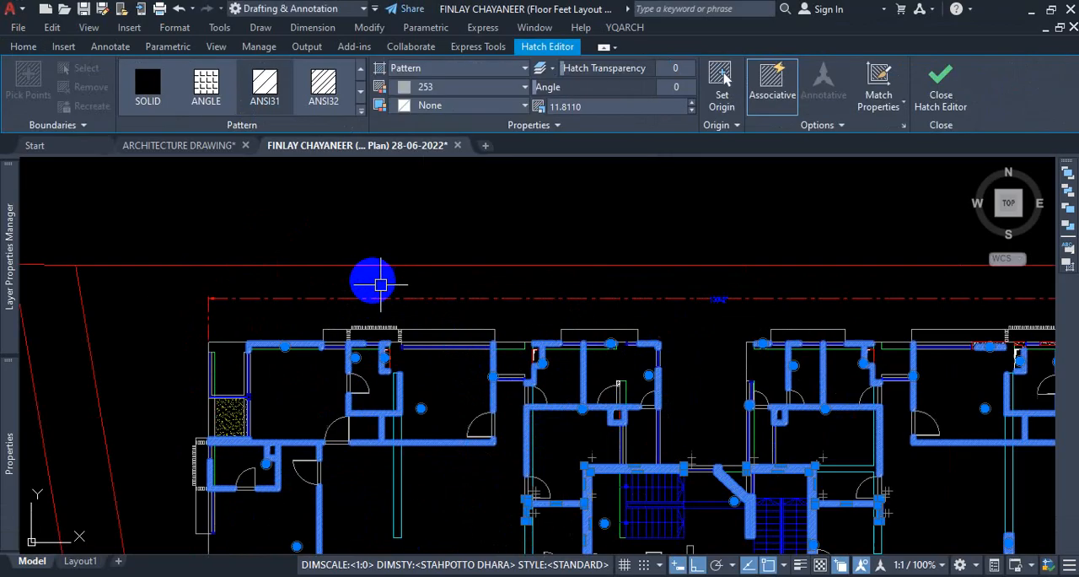
pyautogui.scroll(-12, 408, 382)
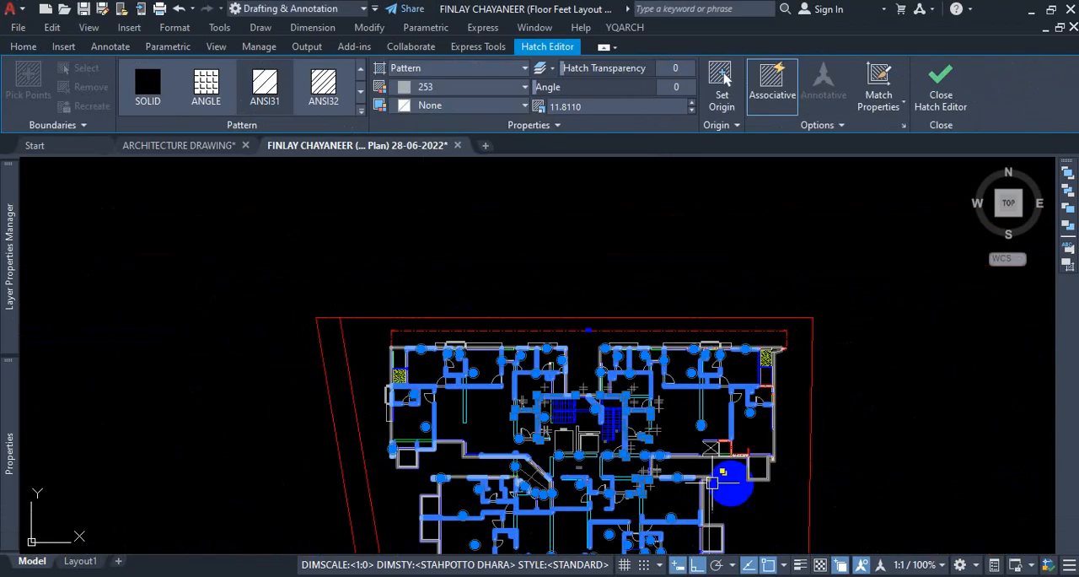
pyautogui.scroll(12, 636, 473)
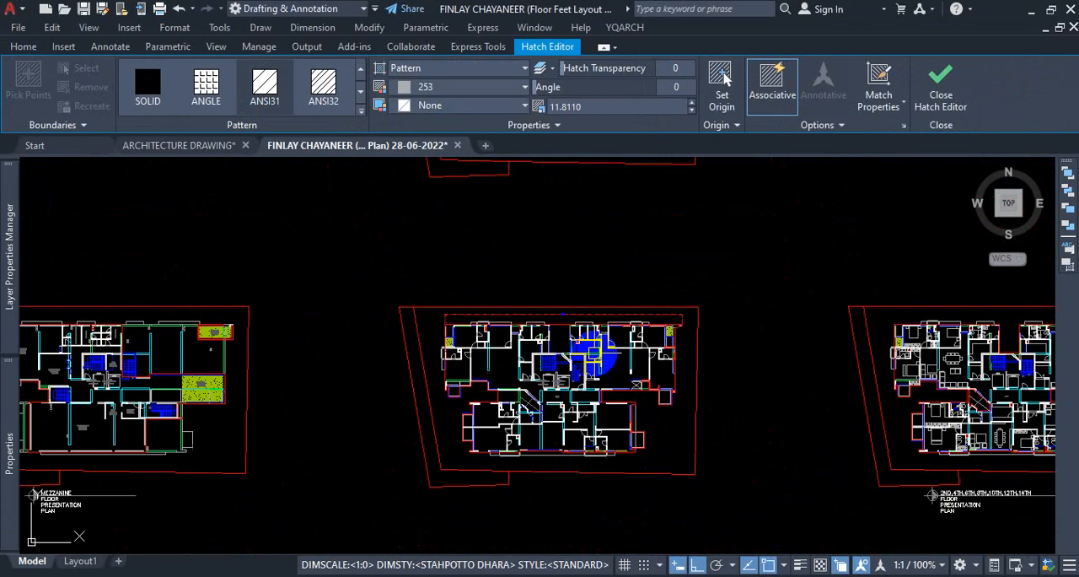
pyautogui.scroll(-10, 594, 364)
pyautogui.scroll(15, 602, 329)
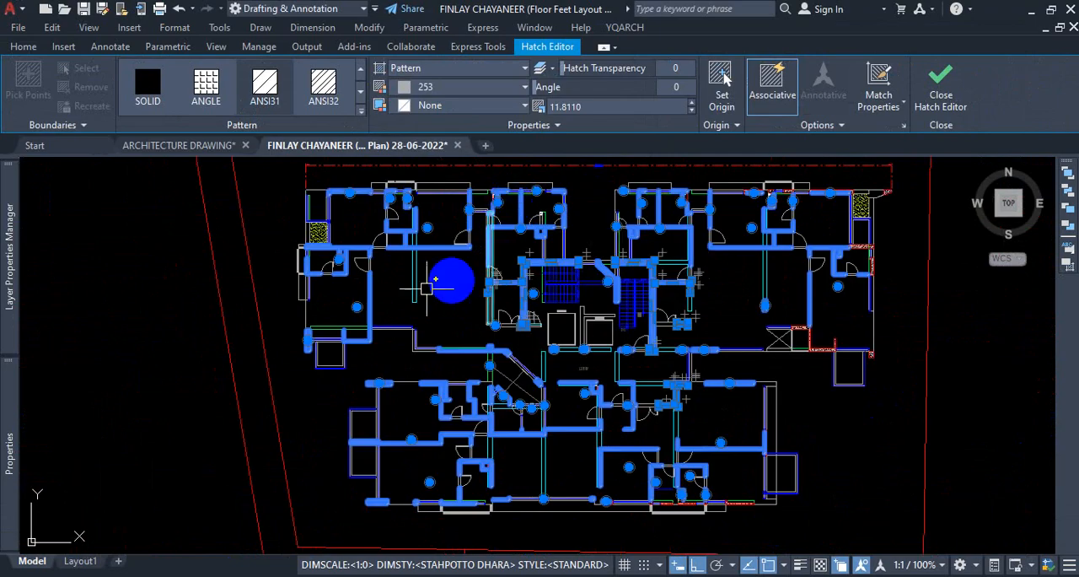
pyautogui.scroll(-6, 430, 321)
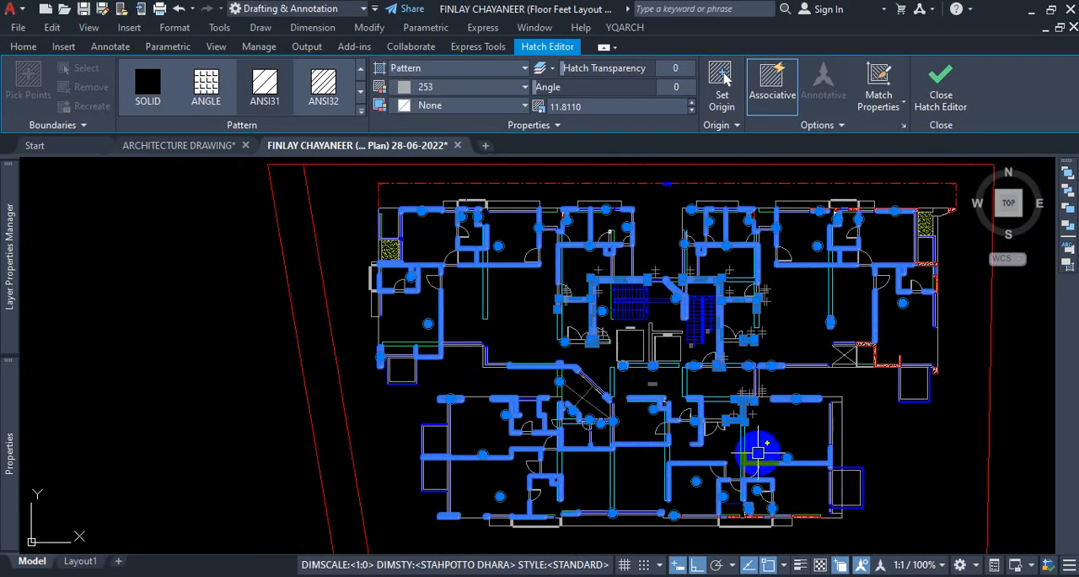
pyautogui.scroll(6, 589, 399)
pyautogui.scroll(10, 590, 399)
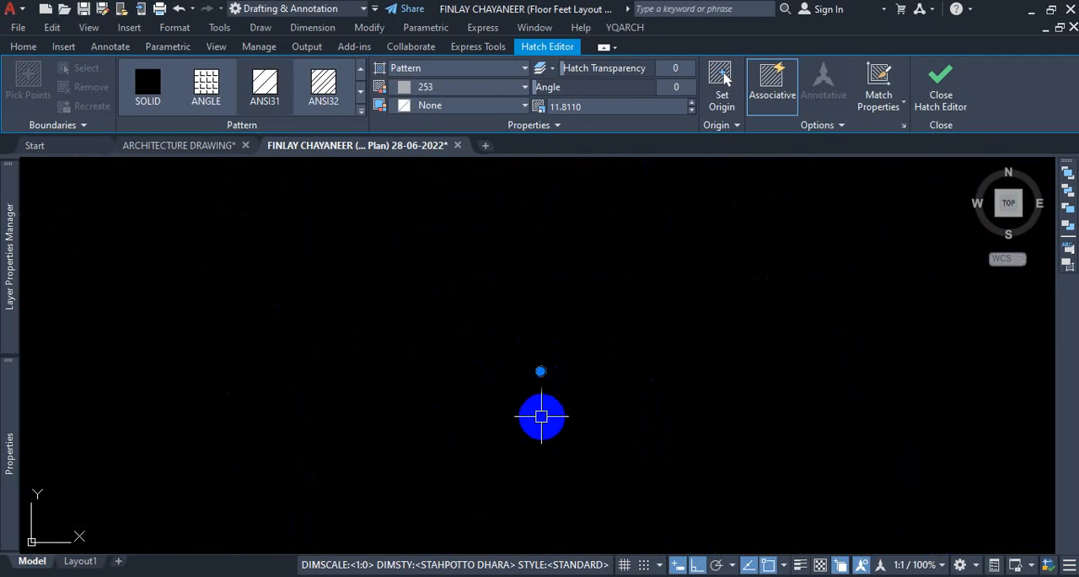
pyautogui.scroll(-4, 532, 354)
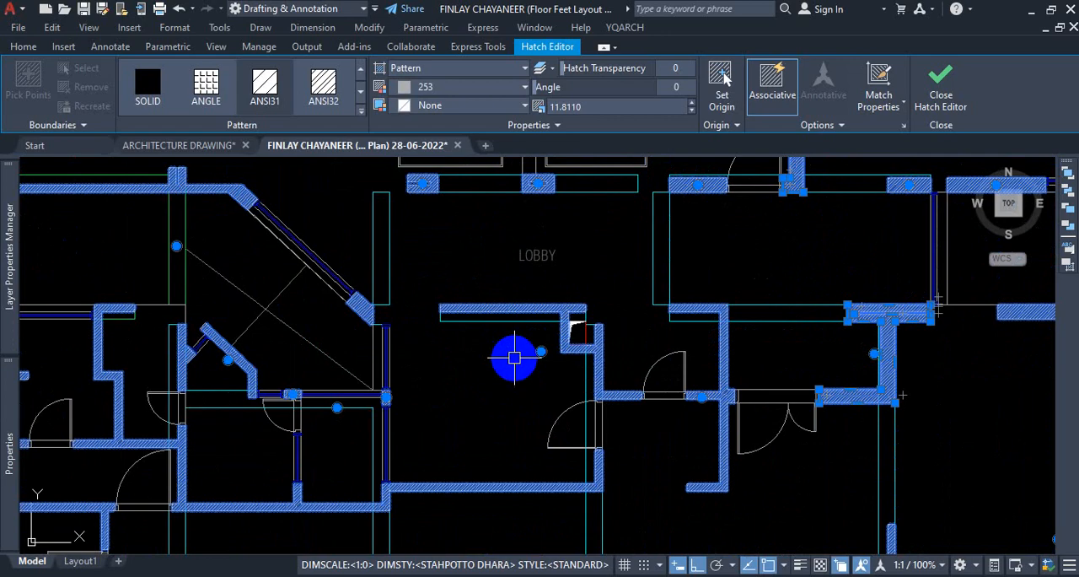
pyautogui.scroll(-3, 499, 365)
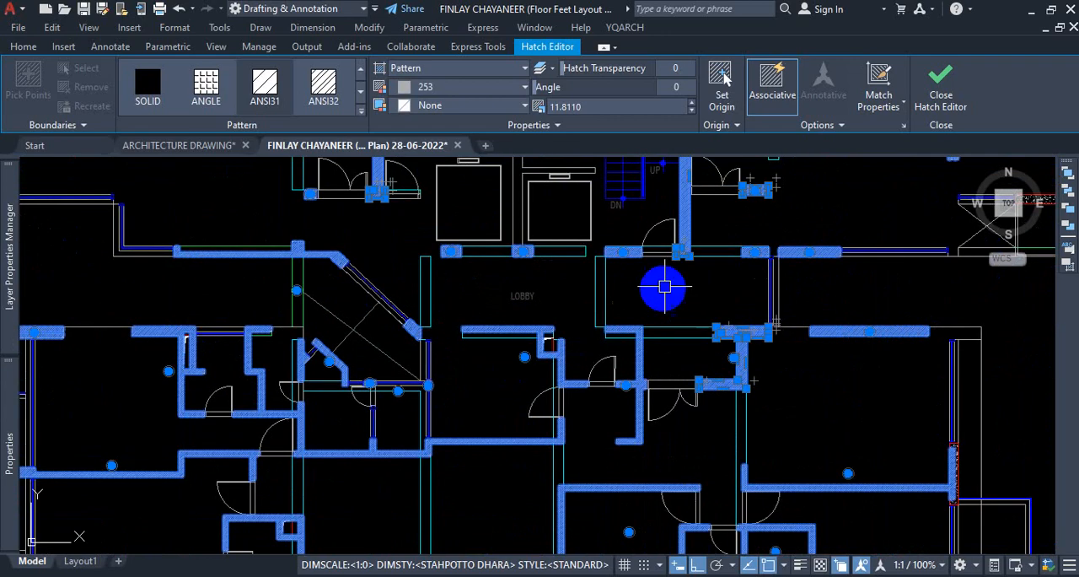
pyautogui.scroll(6, 644, 231)
pyautogui.scroll(3, 563, 323)
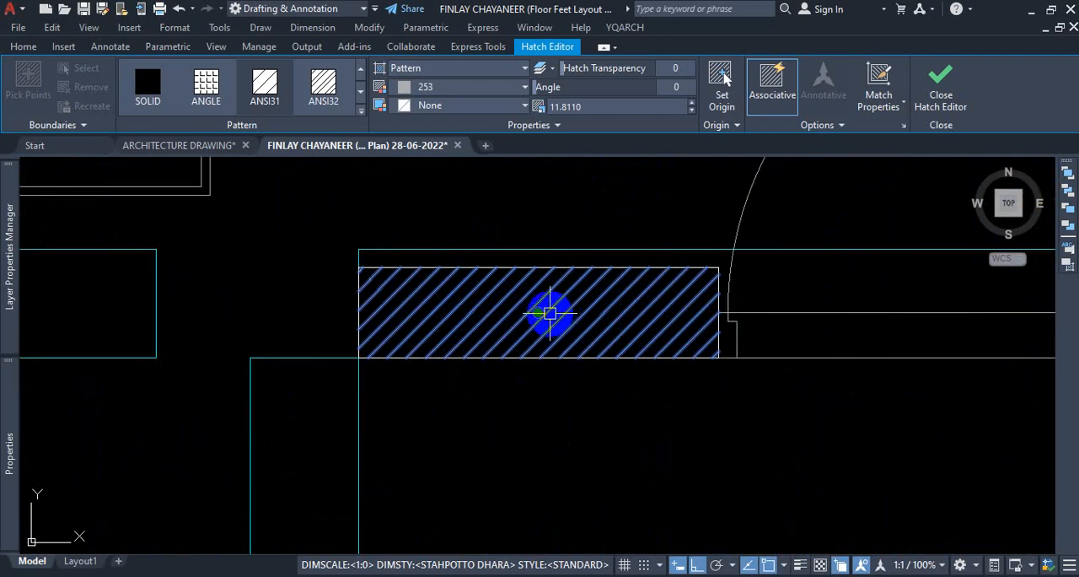
pyautogui.scroll(-6, 538, 313)
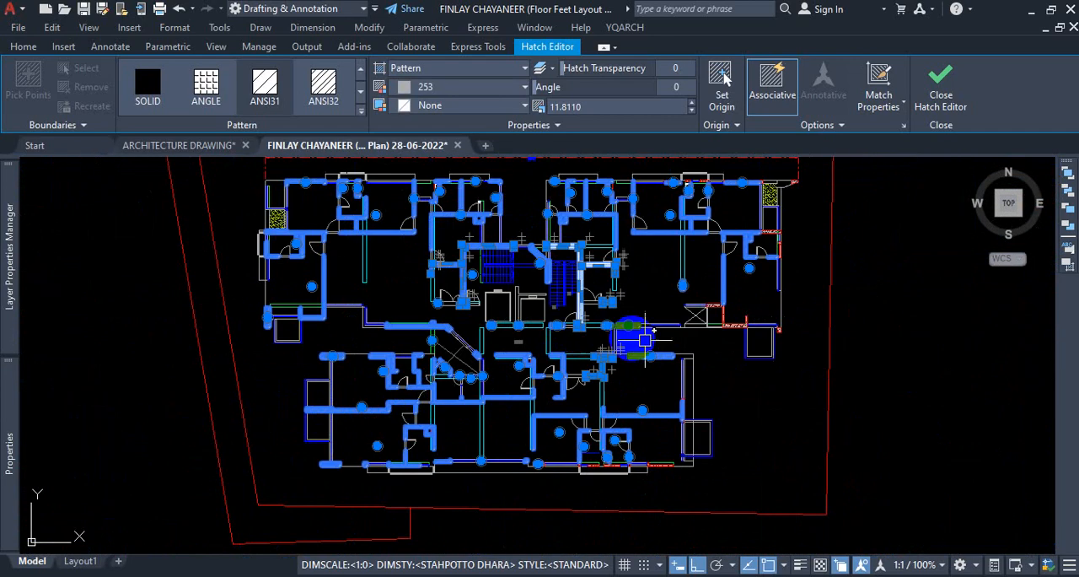
pyautogui.press('Delete')
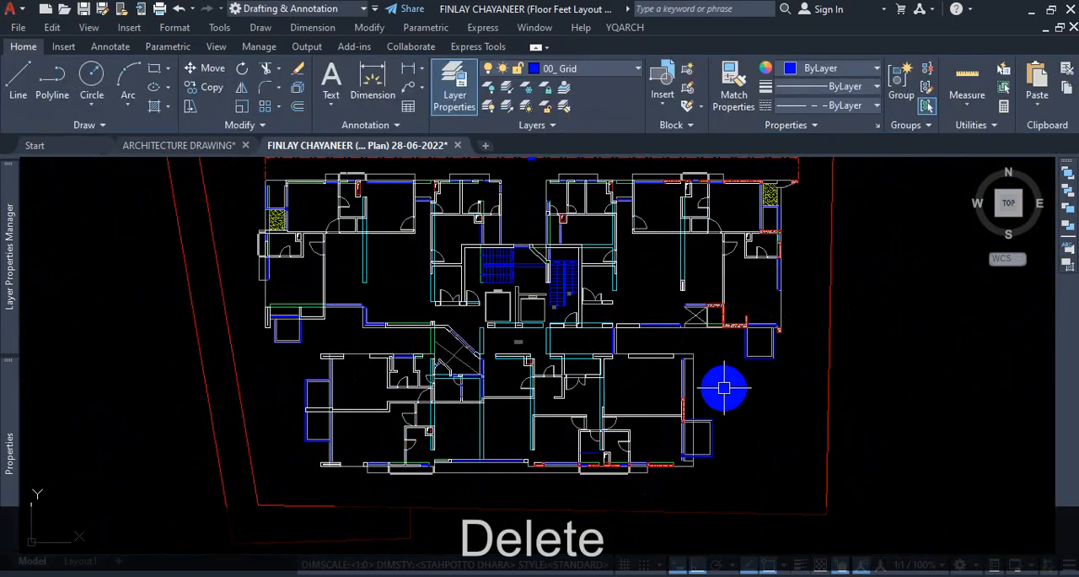
# Check which layer the AR-SAND hatch in the floor plan's upper-right corner area belongs to, leaving nothing selected.
pyautogui.scroll(5, 566, 253)
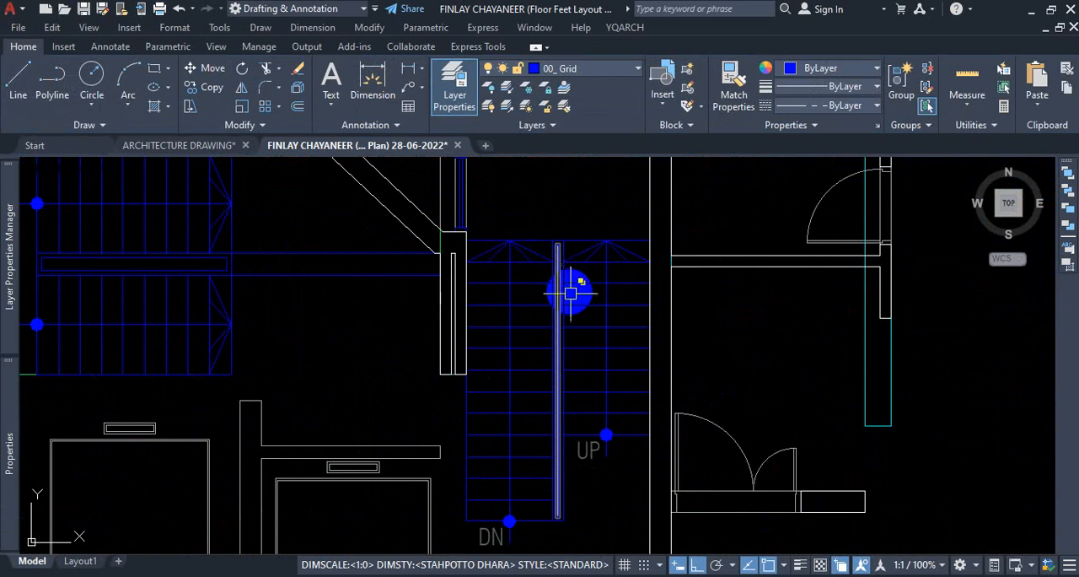
pyautogui.scroll(-6, 571, 292)
pyautogui.scroll(6, 716, 281)
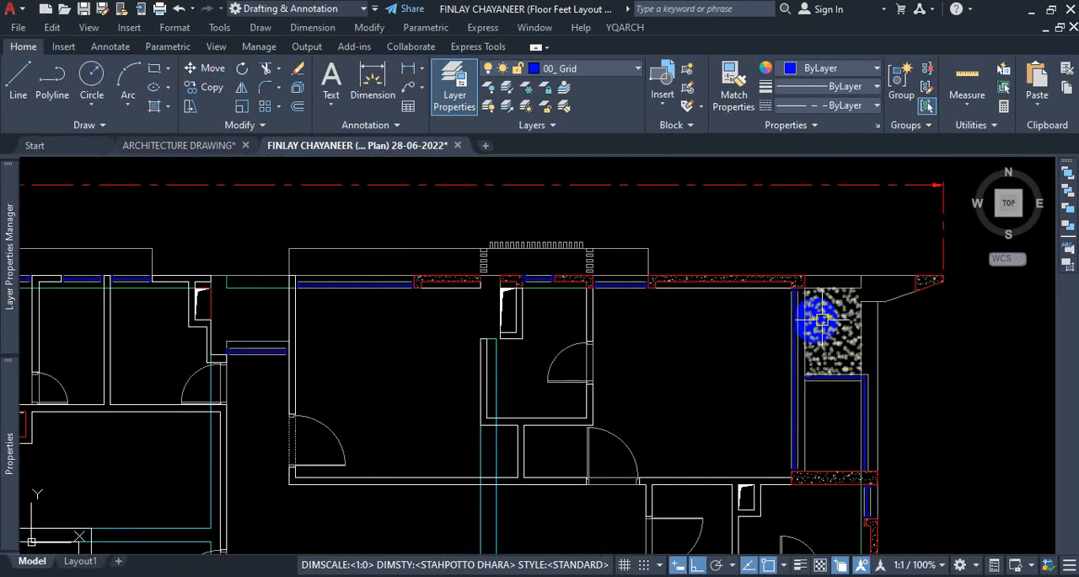
pyautogui.scroll(3, 822, 319)
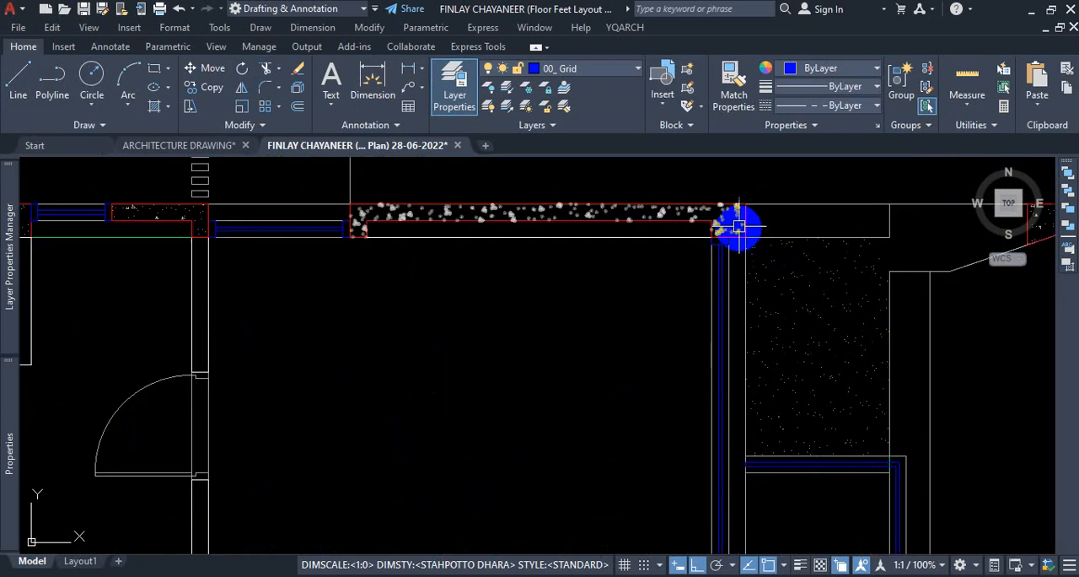
pyautogui.scroll(4, 739, 226)
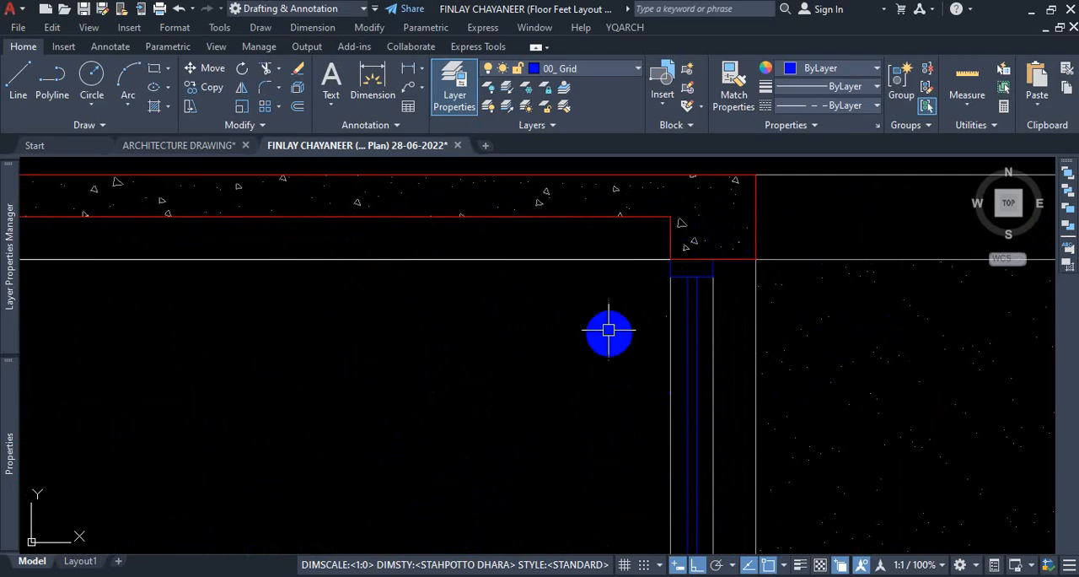
pyautogui.scroll(-2, 609, 330)
pyautogui.click(718, 345)
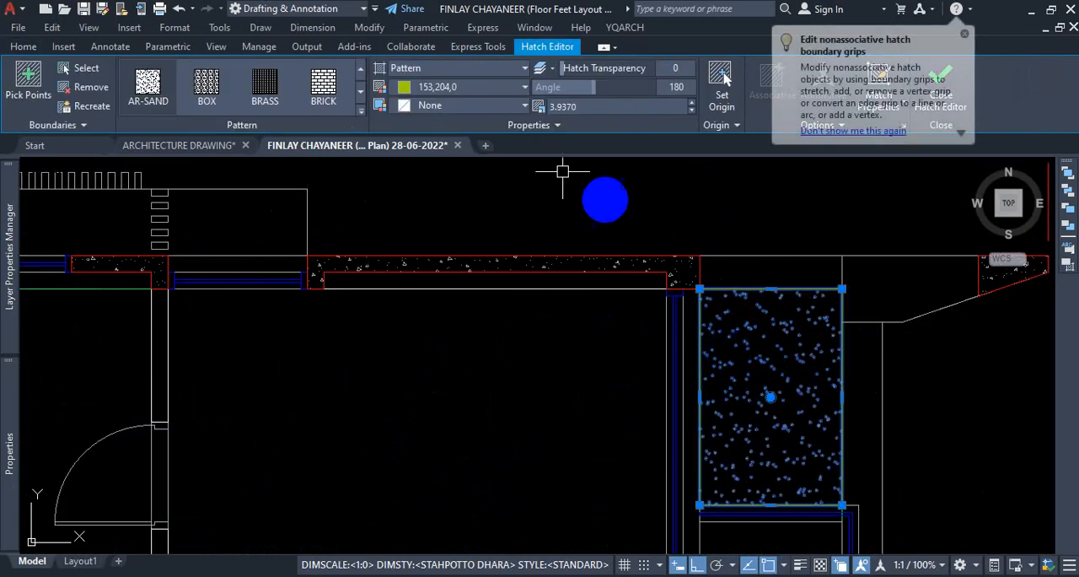
pyautogui.click(23, 47)
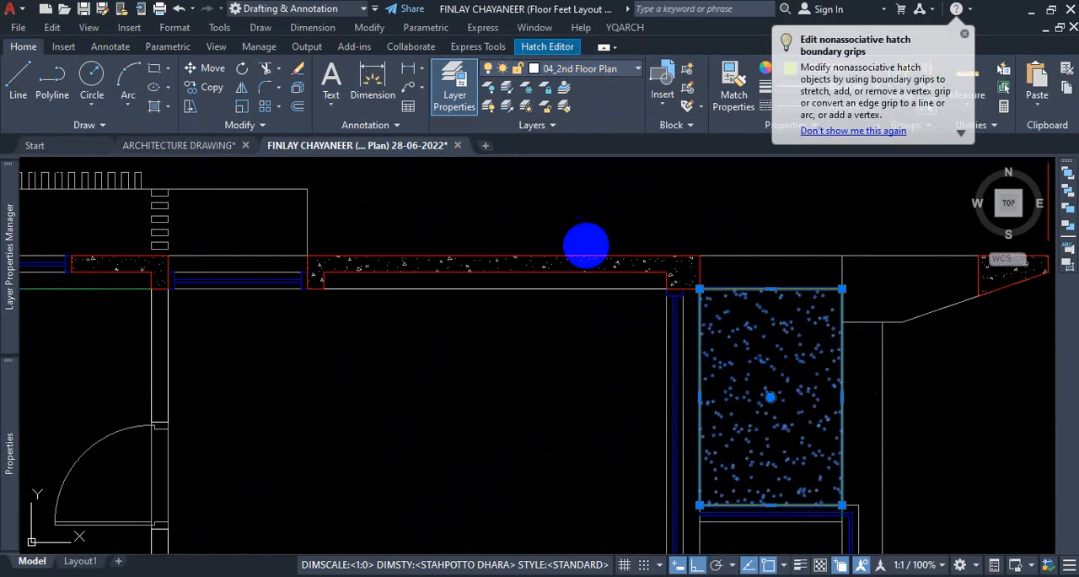
pyautogui.press('Escape')
# Check which layer the AR-CONC hatch in the upper-right exterior wall belongs to, leaving nothing selected.
pyautogui.click(573, 264)
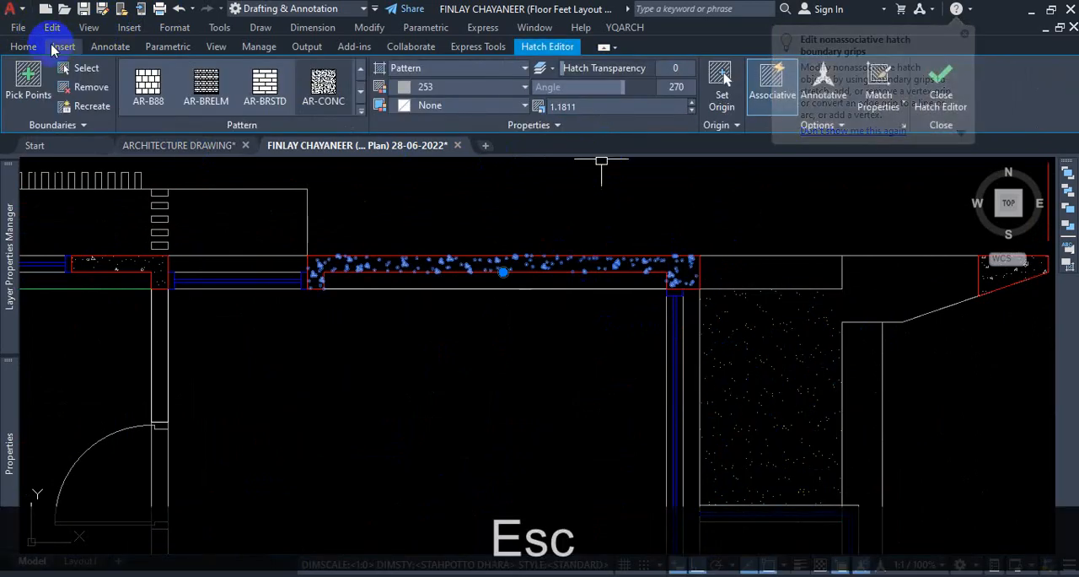
pyautogui.click(23, 46)
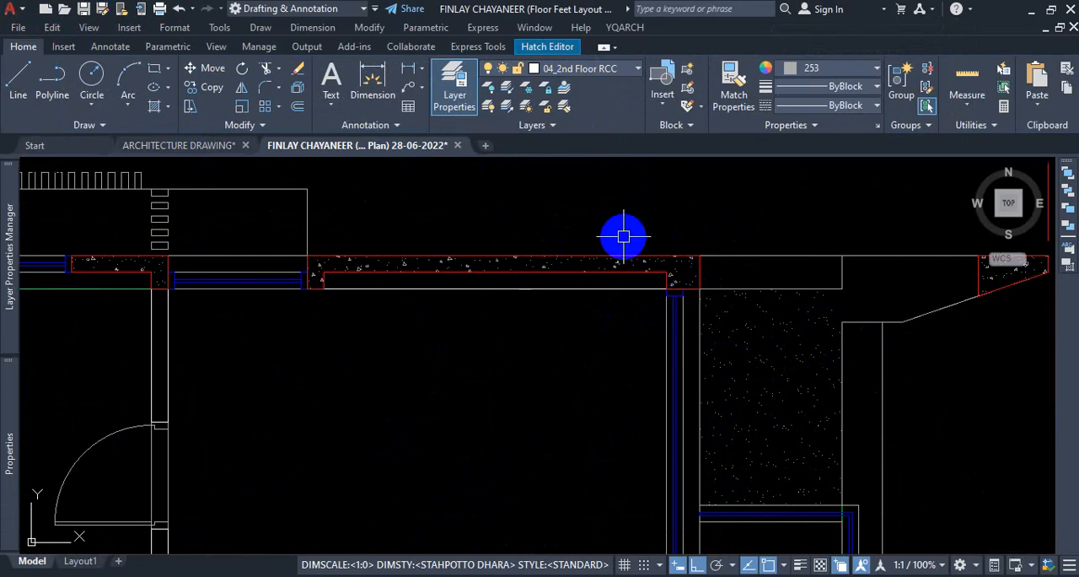
pyautogui.press('Escape')
# Examine the remaining concrete-hatched wall segments along the upper-right exterior wall of the floor plan.
pyautogui.scroll(4, 576, 279)
pyautogui.scroll(-3, 607, 278)
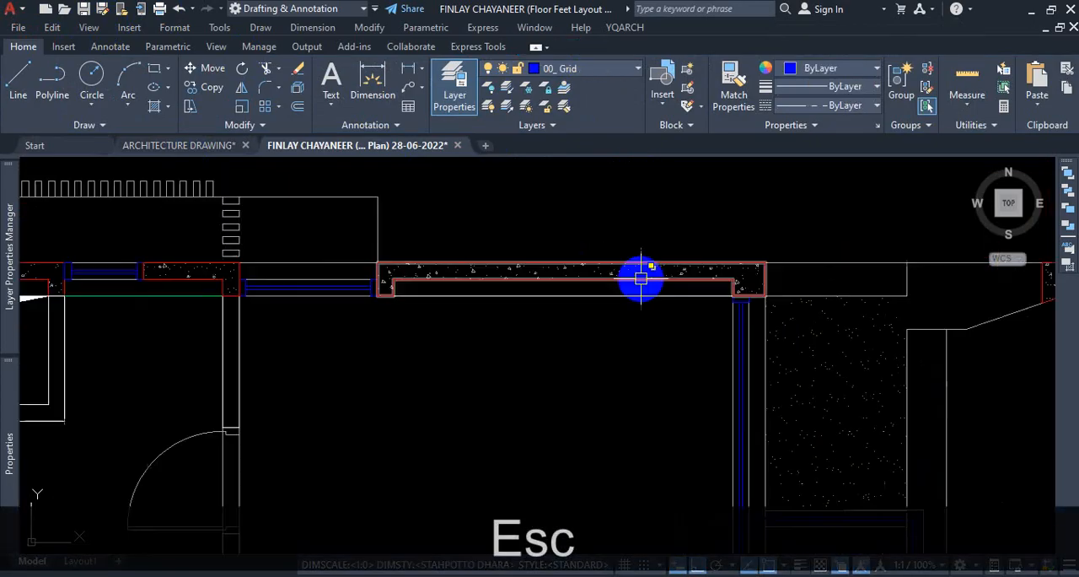
pyautogui.scroll(4, 579, 284)
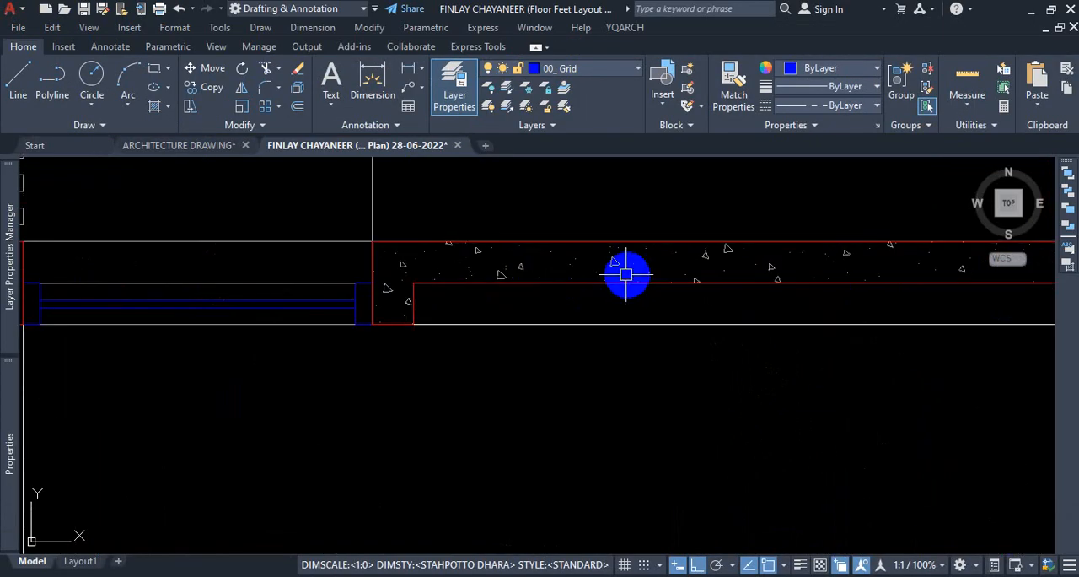
pyautogui.scroll(-2, 673, 270)
pyautogui.scroll(-2, 677, 271)
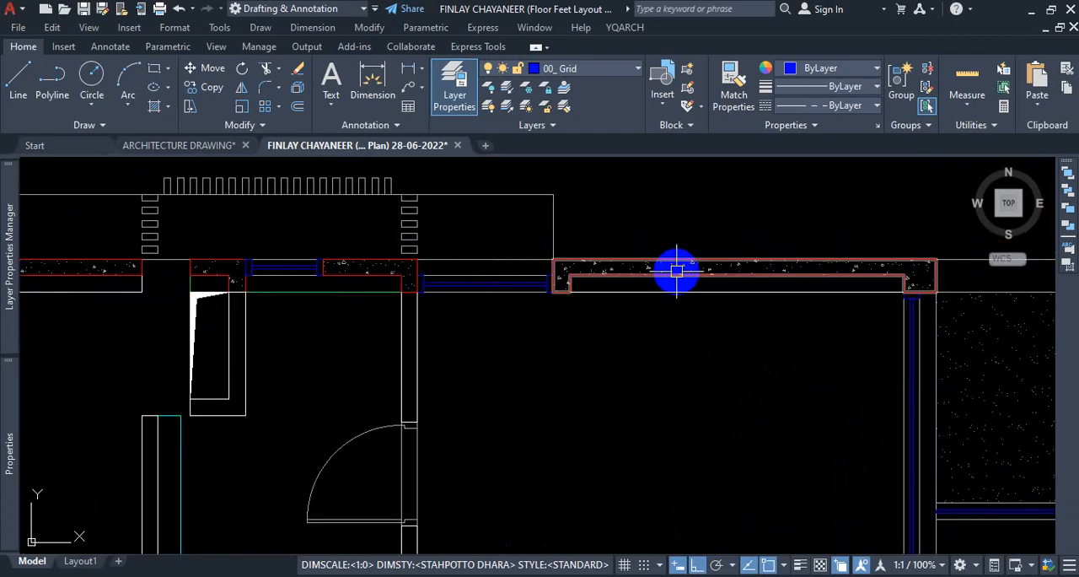
pyautogui.scroll(2, 687, 273)
pyautogui.scroll(-2, 689, 269)
pyautogui.scroll(-2, 686, 268)
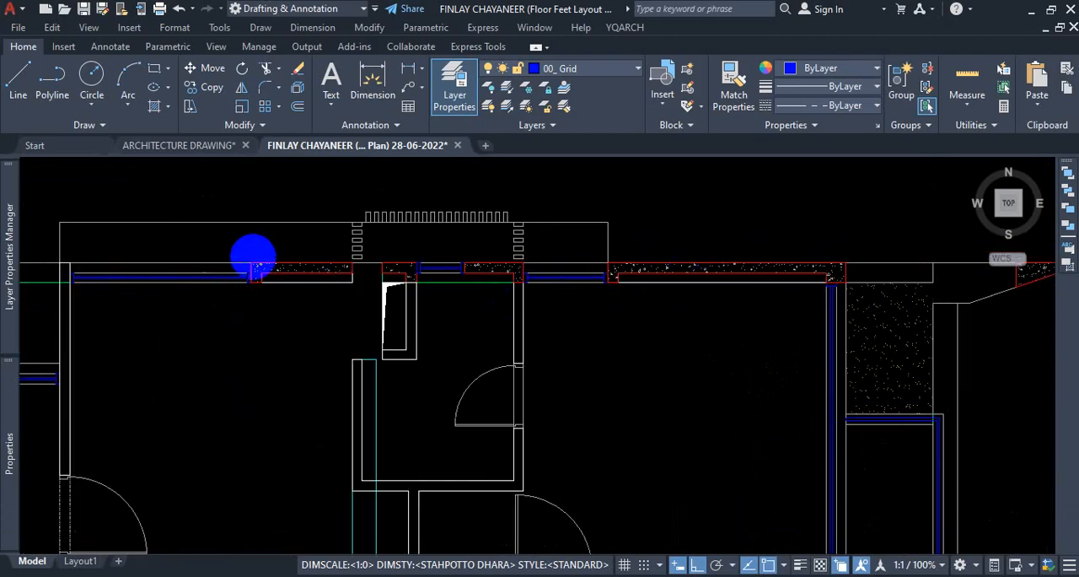
pyautogui.scroll(3, 244, 274)
pyautogui.scroll(3, 237, 283)
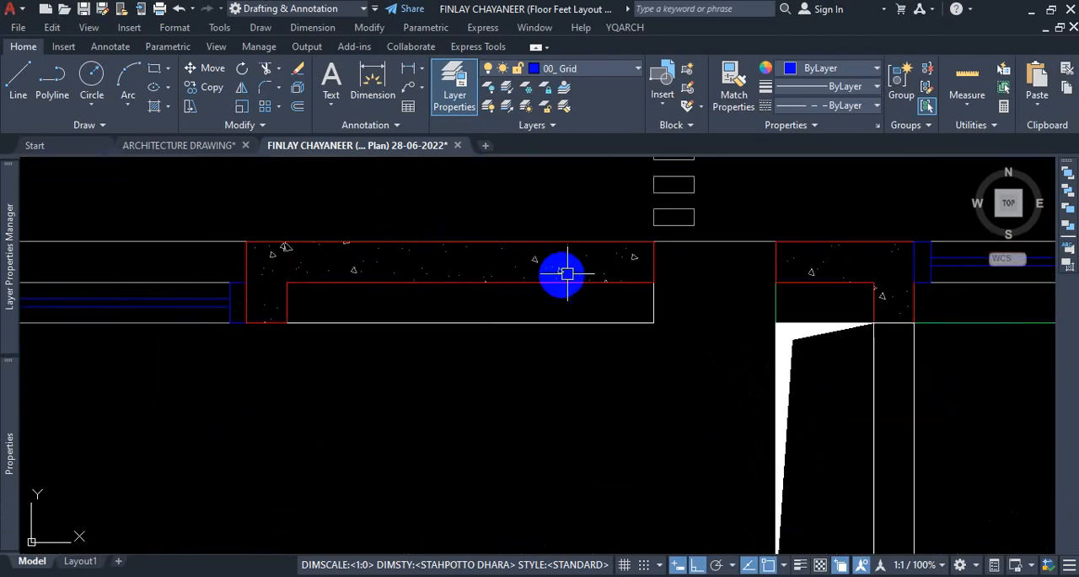
pyautogui.scroll(-2, 548, 257)
pyautogui.scroll(-2, 455, 248)
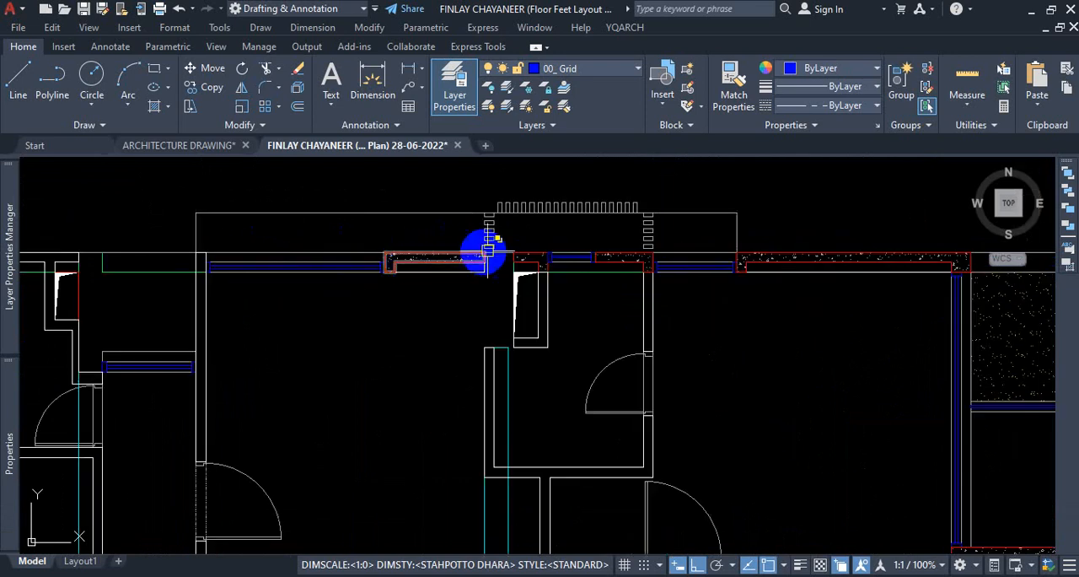
# Check the object type and layer of the wall outline beside the upper-right room's window.
pyautogui.scroll(-2, 815, 216)
pyautogui.scroll(-2, 742, 234)
pyautogui.scroll(3, 650, 234)
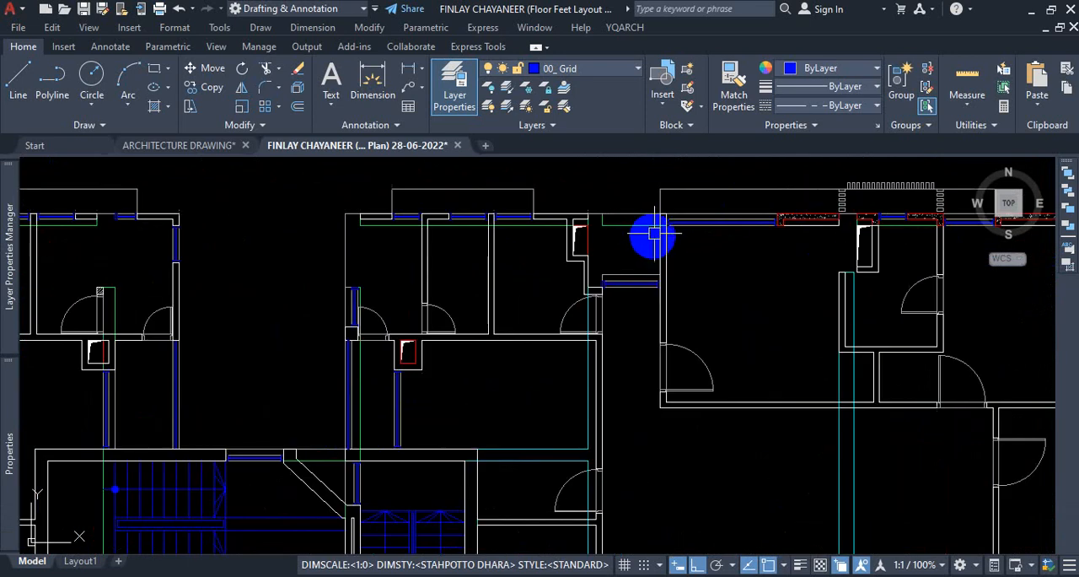
pyautogui.scroll(3, 662, 248)
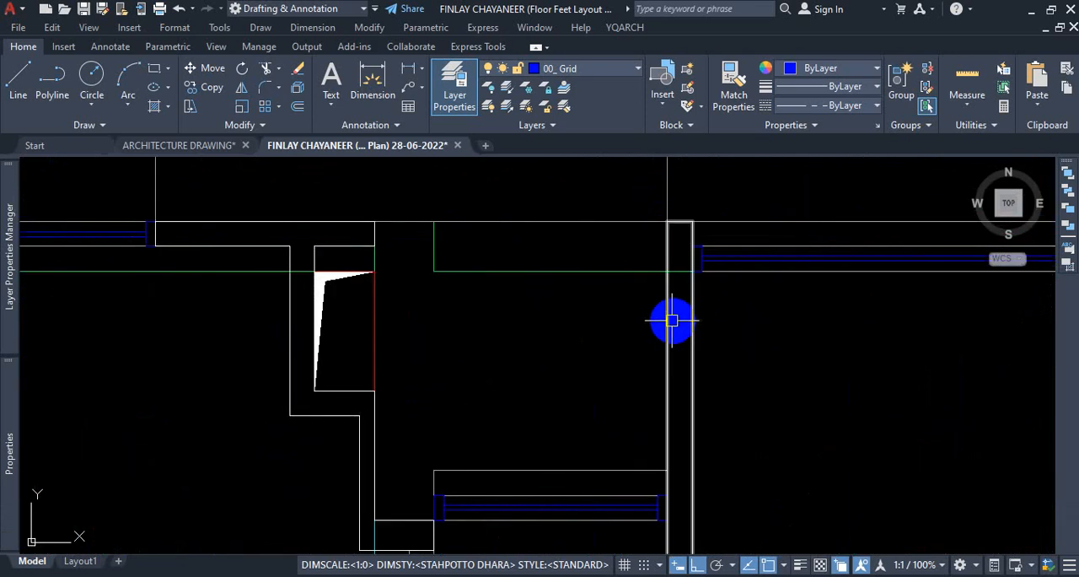
pyautogui.moveTo(672, 320)
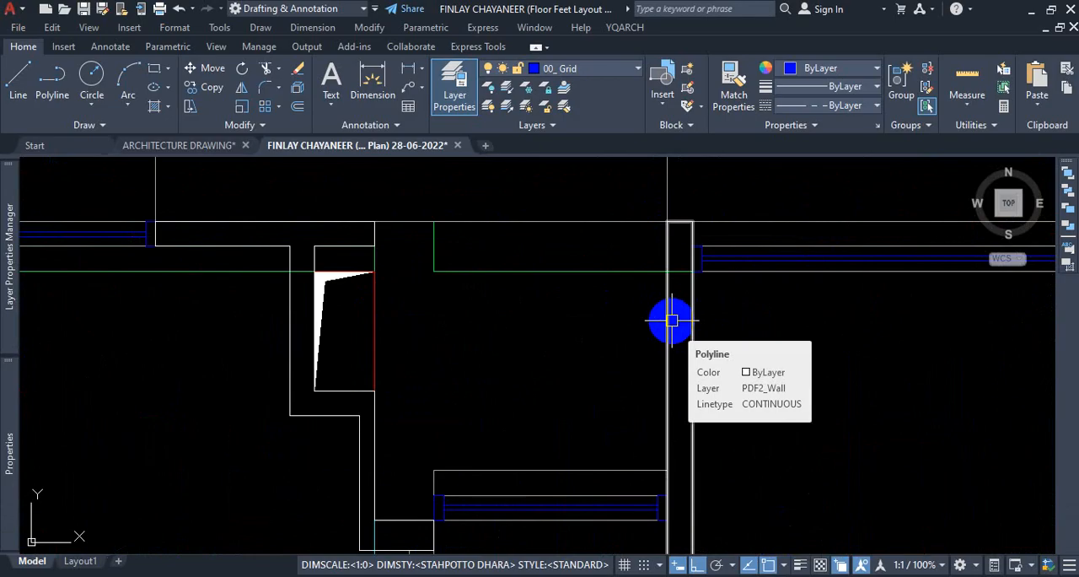
# Examine the wall outlines of the upper rooms across the floor plan for leftover wall hatches.
pyautogui.scroll(-3, 709, 316)
pyautogui.scroll(-2, 562, 321)
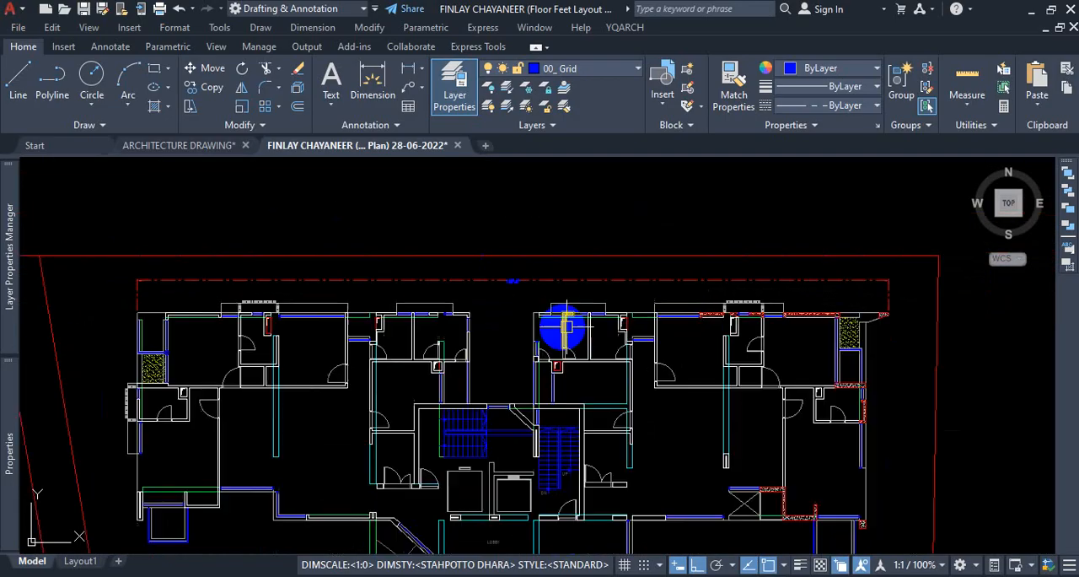
pyautogui.scroll(-1, 416, 382)
pyautogui.scroll(1, 414, 368)
pyautogui.scroll(1, 499, 284)
pyautogui.scroll(1, 496, 303)
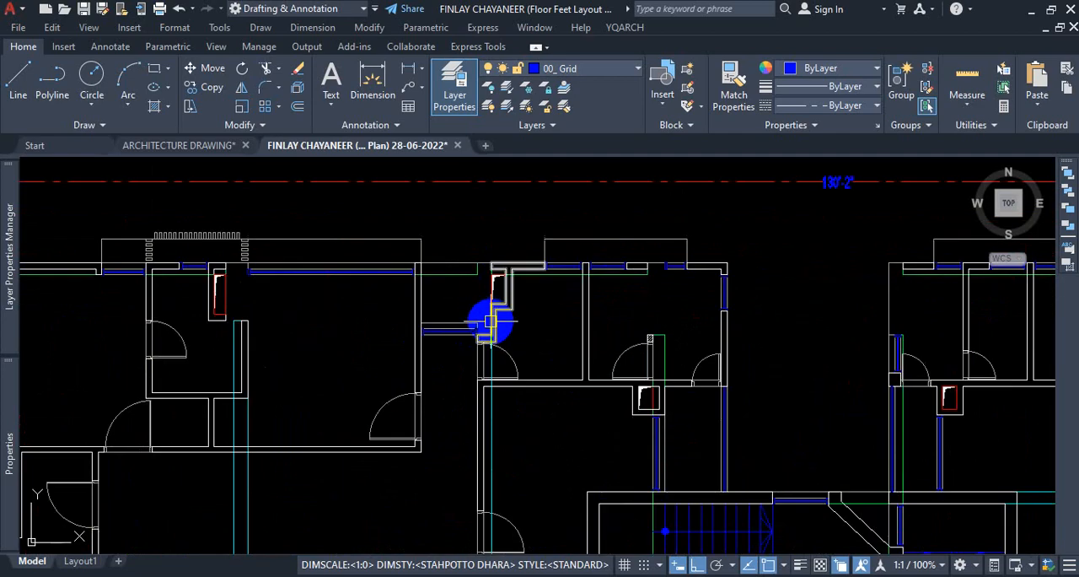
pyautogui.scroll(-1, 649, 347)
pyautogui.scroll(3, 291, 339)
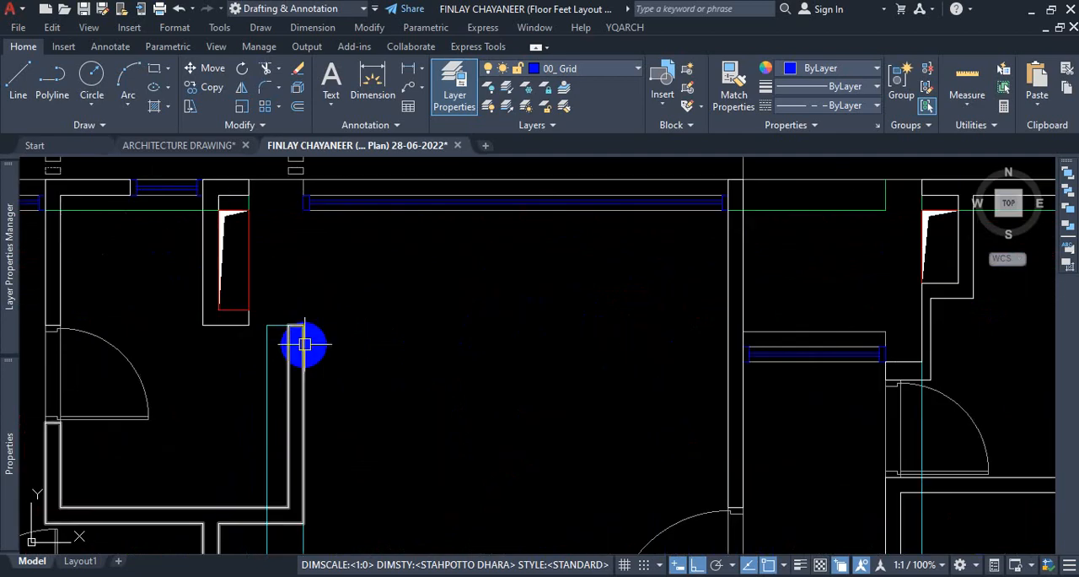
# Select all objects similar to the cyan beam outline in the upper-right unit's large room.
pyautogui.scroll(-2, 317, 384)
pyautogui.scroll(2, 306, 378)
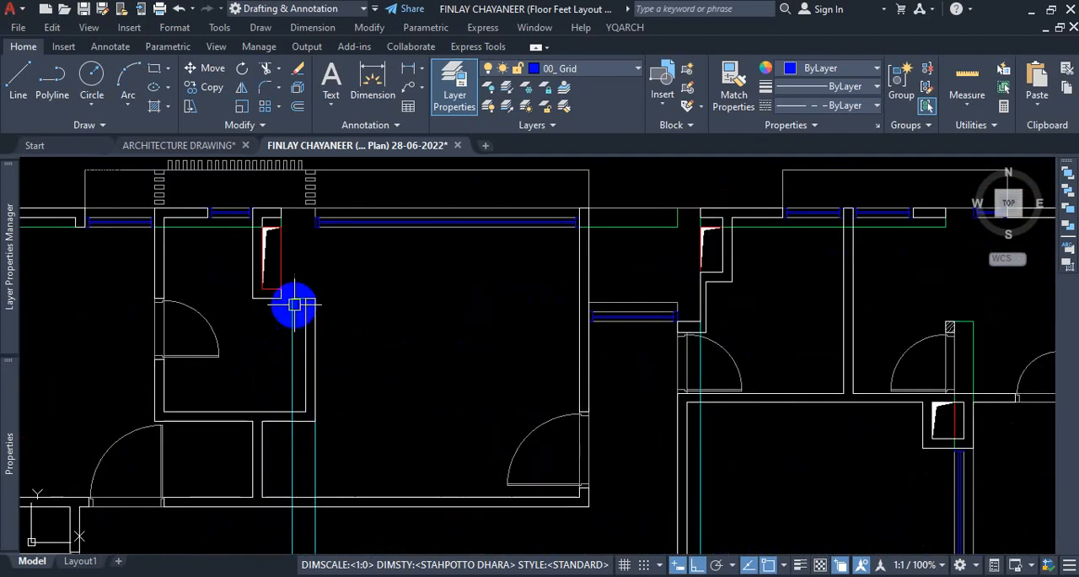
pyautogui.scroll(2, 310, 228)
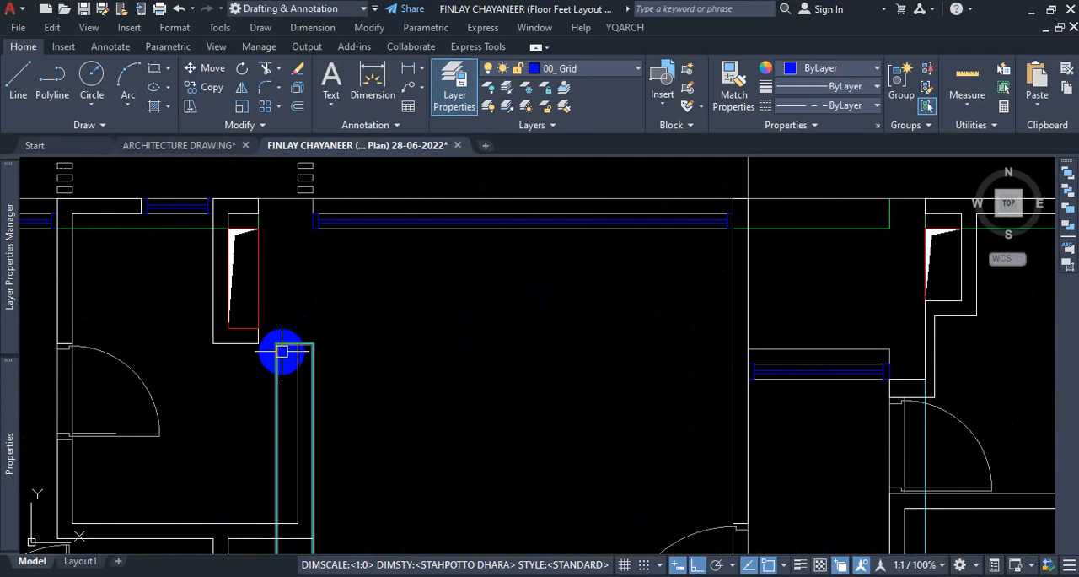
pyautogui.scroll(-5, 282, 351)
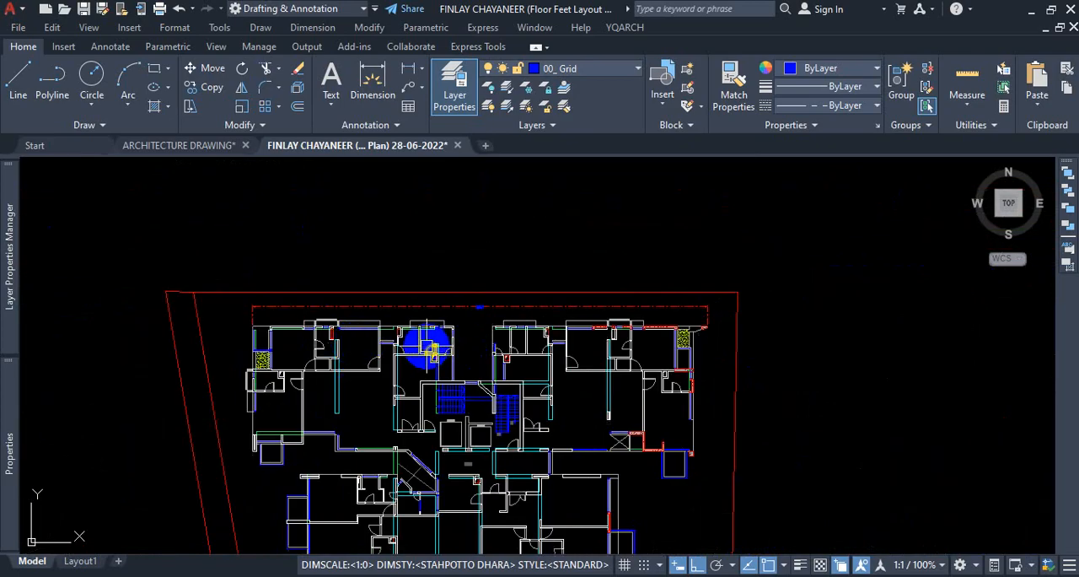
pyautogui.scroll(-2, 579, 398)
pyautogui.scroll(8, 559, 407)
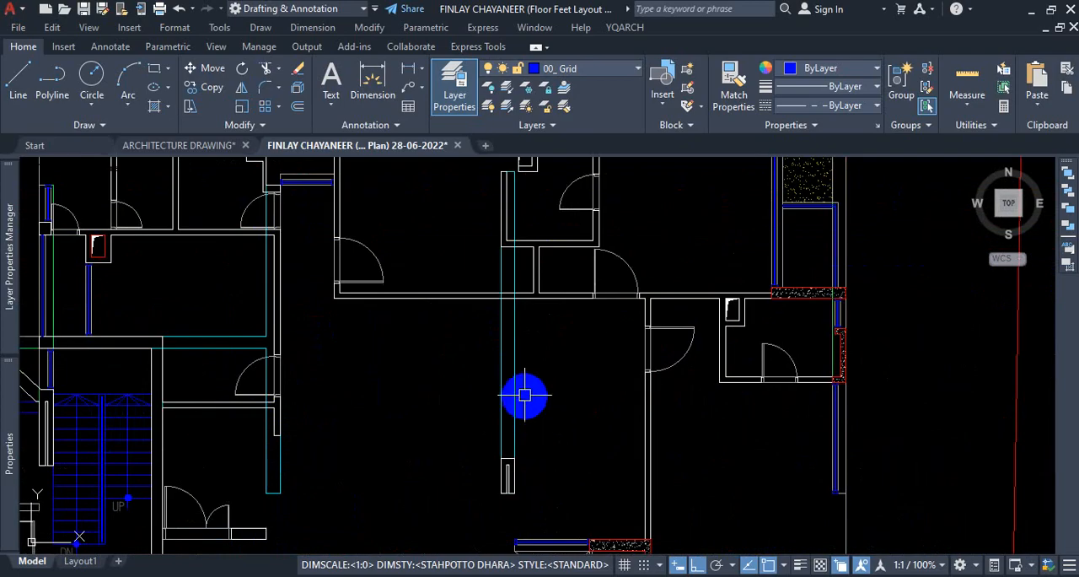
pyautogui.click(517, 385)
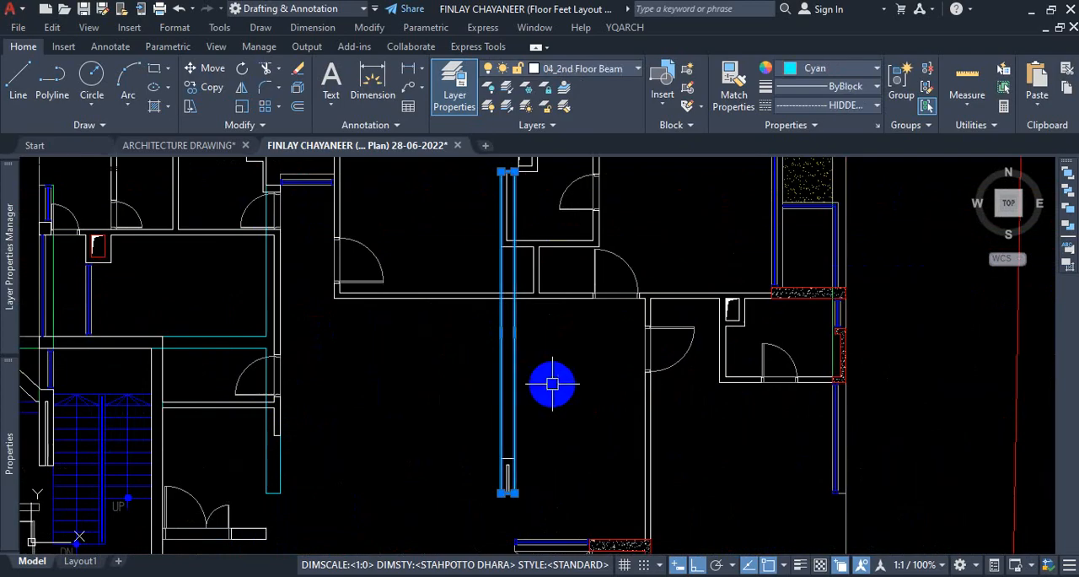
pyautogui.rightClick(552, 384)
pyautogui.click(595, 413)
# Examine the highlighted beam outlines along the walls of the whole floor plan, leaving nothing selected.
pyautogui.scroll(-5, 556, 376)
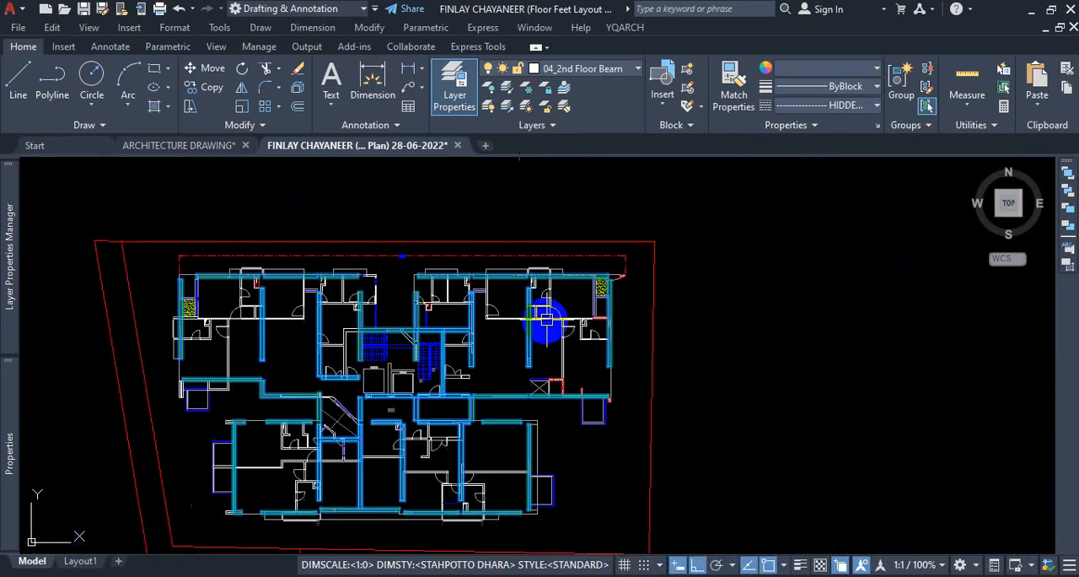
pyautogui.scroll(-5, 557, 345)
pyautogui.scroll(4, 560, 378)
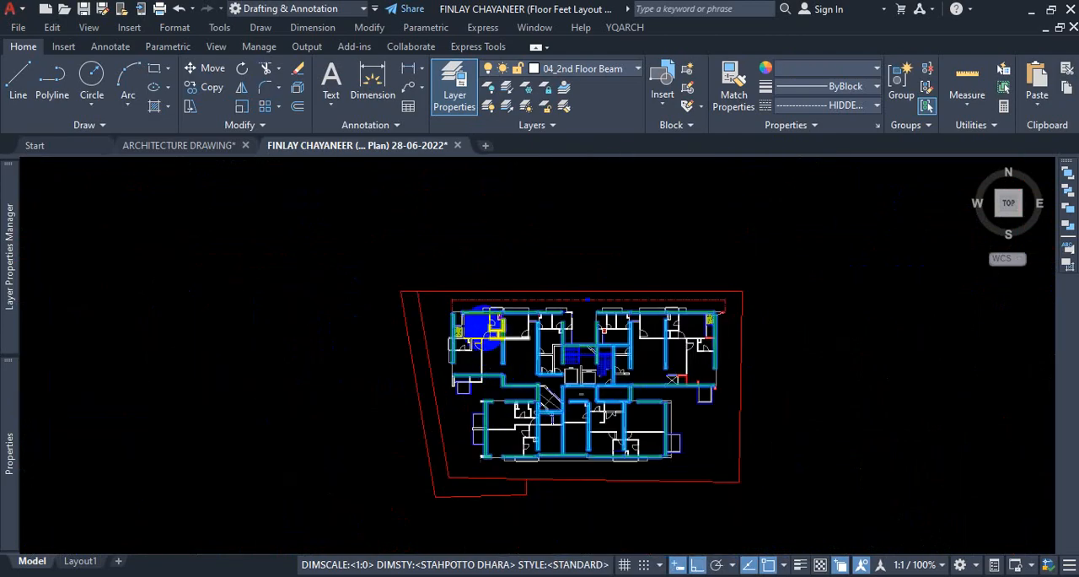
pyautogui.scroll(5, 477, 325)
pyautogui.scroll(3, 430, 308)
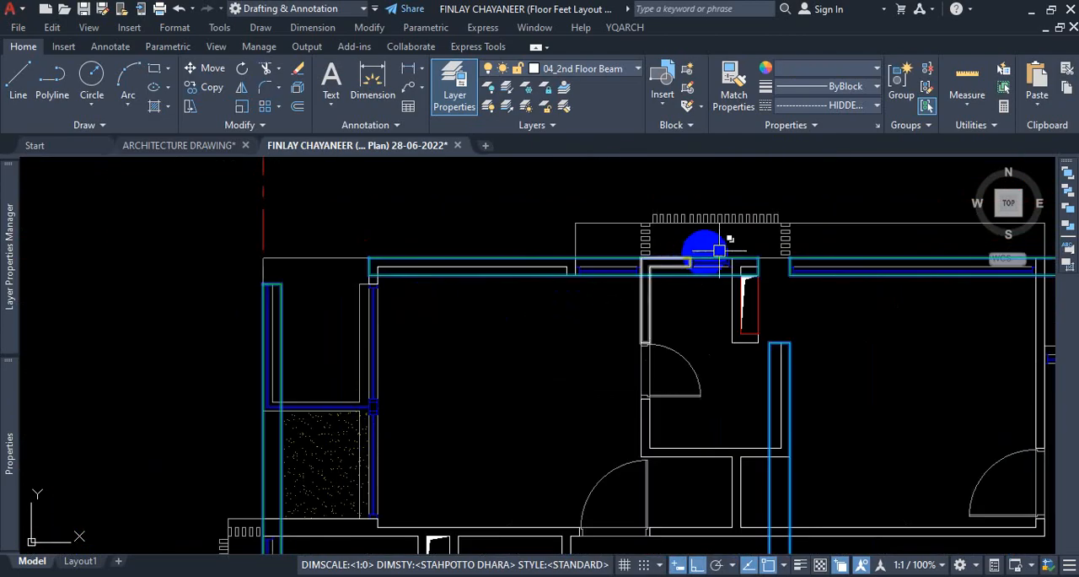
pyautogui.scroll(2, 774, 245)
pyautogui.scroll(-4, 531, 248)
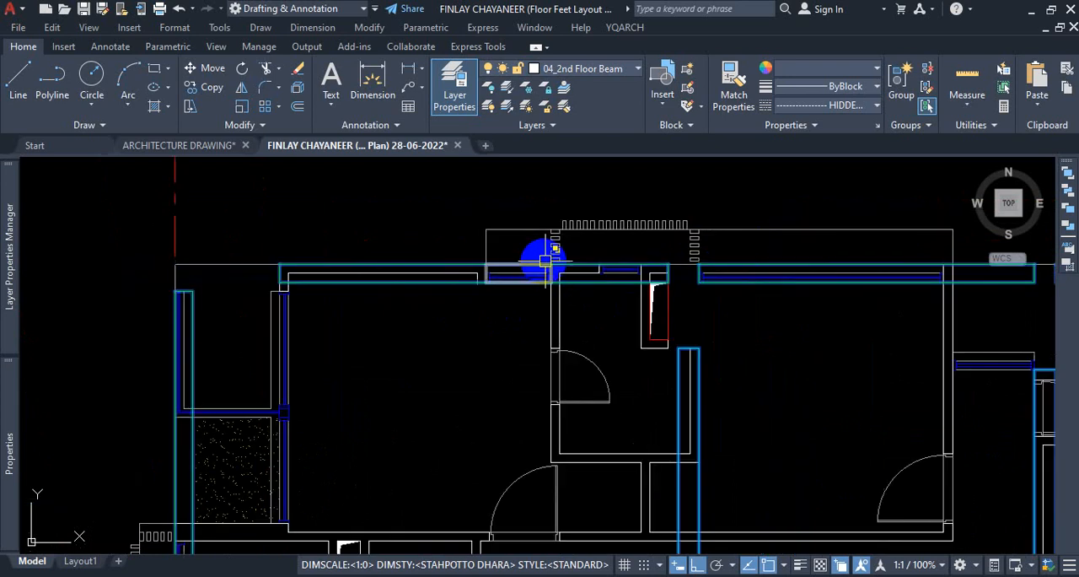
pyautogui.scroll(4, 410, 400)
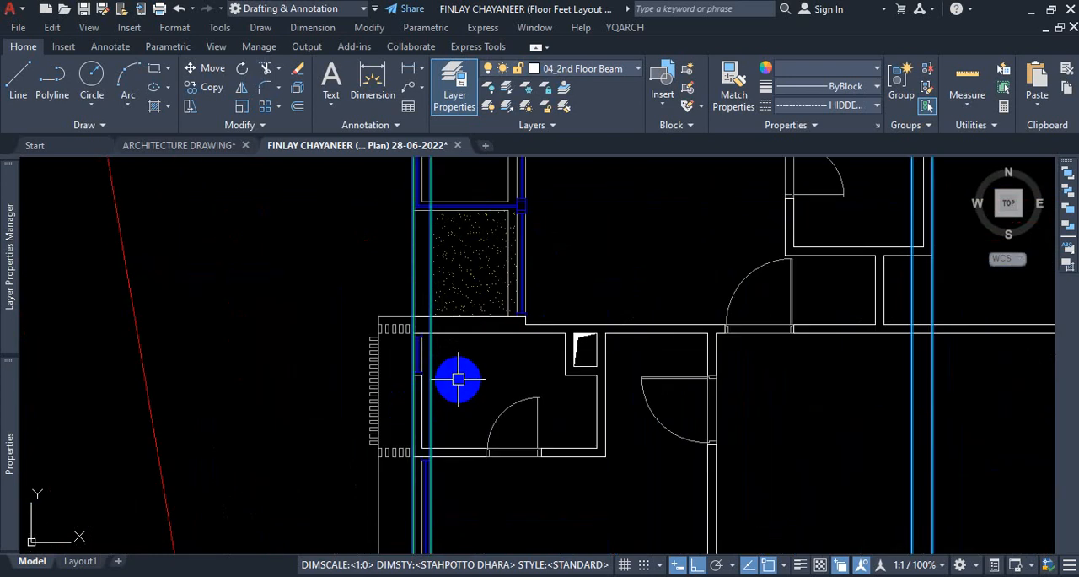
pyautogui.scroll(-5, 463, 373)
pyautogui.scroll(3, 781, 391)
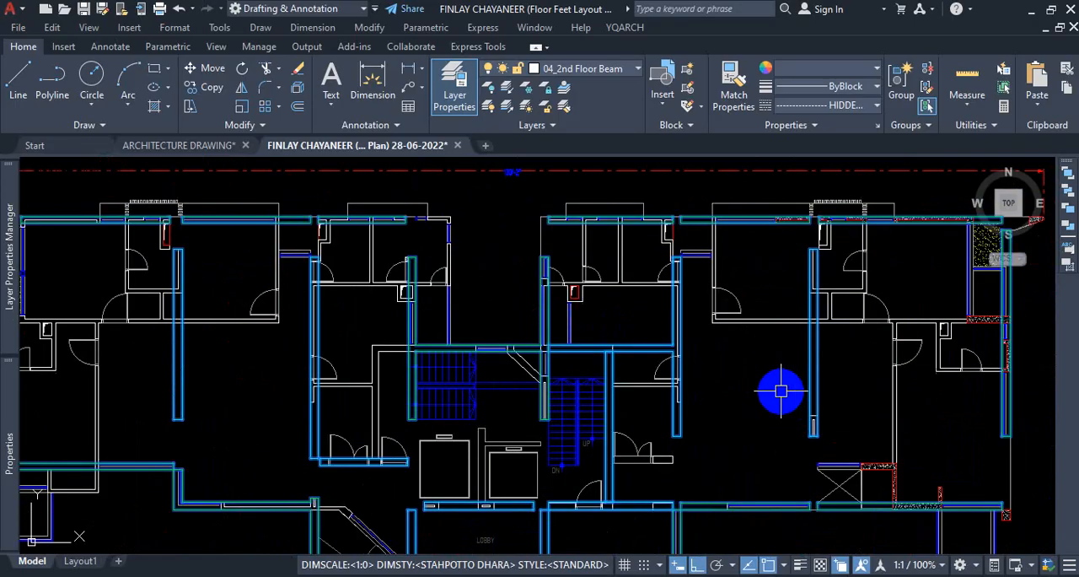
pyautogui.press('Escape')
# Check which layer the cyan beam outline beside the central staircase belongs to, leaving its layer assignment as it is.
pyautogui.scroll(3, 646, 349)
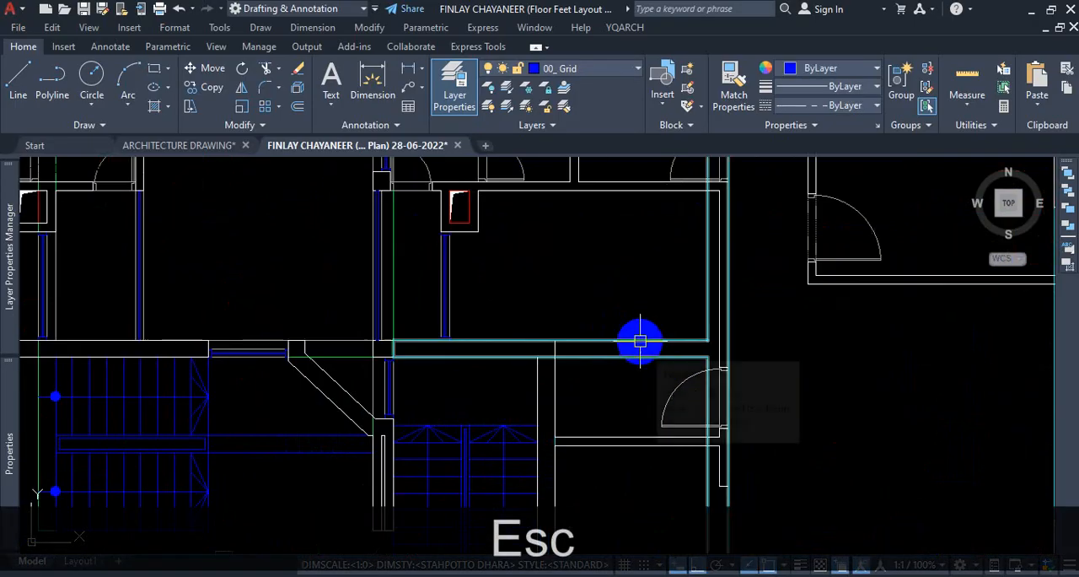
pyautogui.click(641, 341)
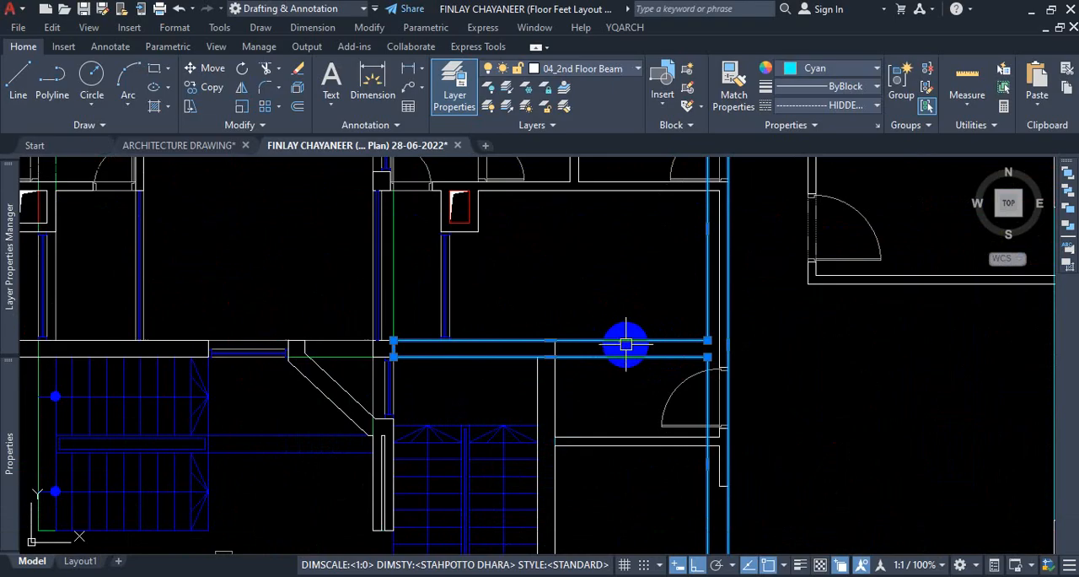
pyautogui.click(583, 71)
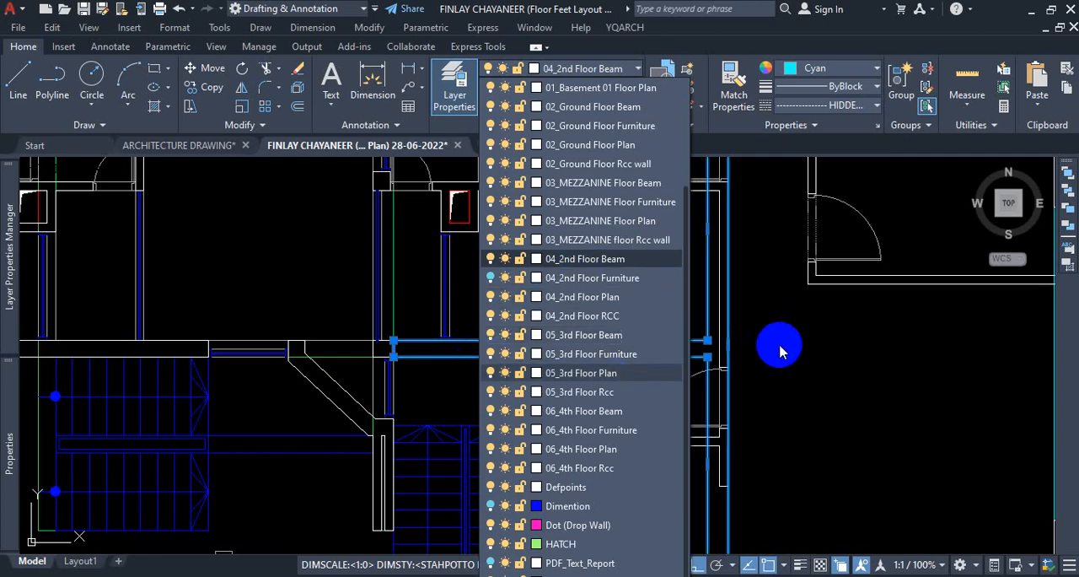
pyautogui.press('Escape')
pyautogui.press('Escape')
# Start Quick Select and limit it to all objects of the floor plan, including its site boundary.
pyautogui.scroll(-8, 556, 344)
pyautogui.scroll(2, 641, 346)
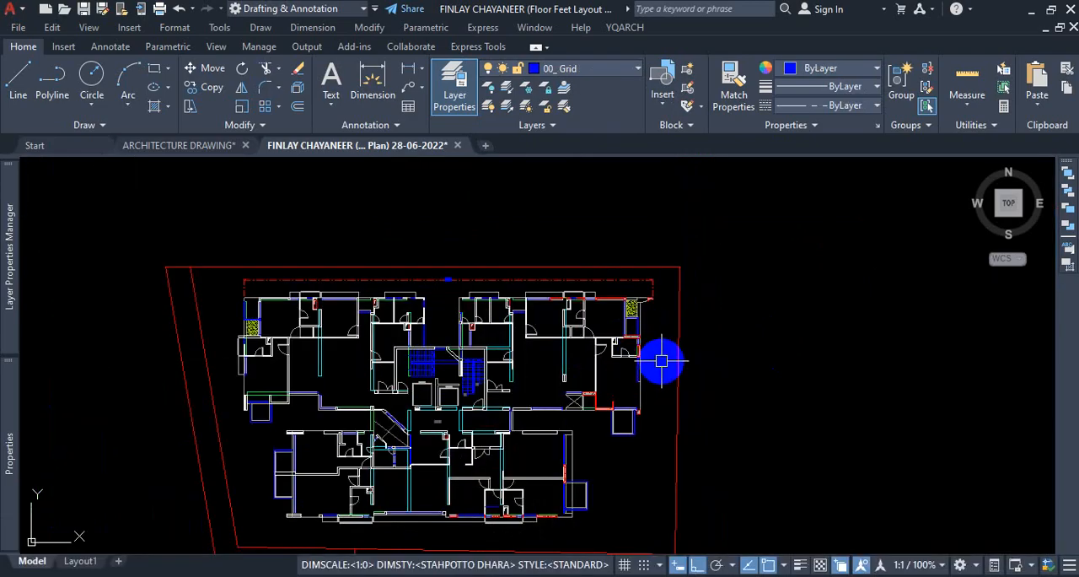
pyautogui.write('qse')
pyautogui.press('Return')
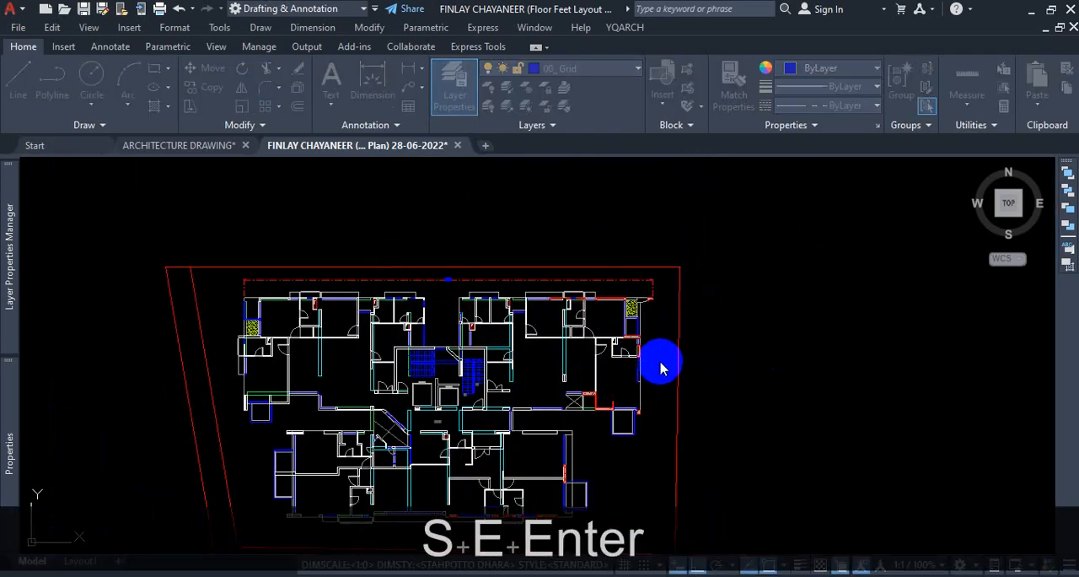
pyautogui.click(651, 144)
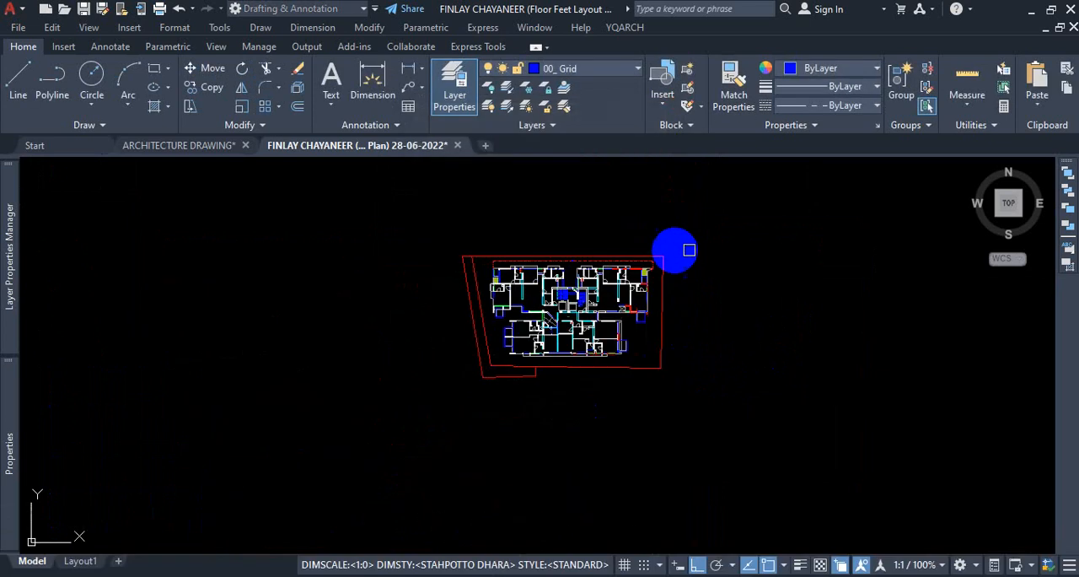
pyautogui.click(751, 224)
pyautogui.click(416, 418)
pyautogui.press('Return')
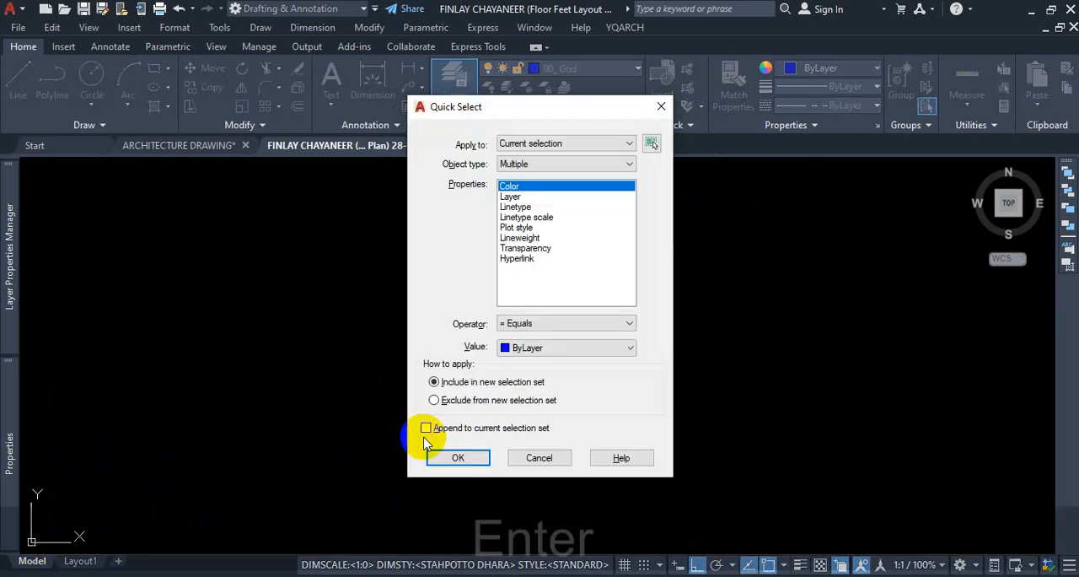
# Quick-select objects of type Multiple whose Layer equals 04_2nd Floor Beam, included in a new selection set.
pyautogui.click(534, 164)
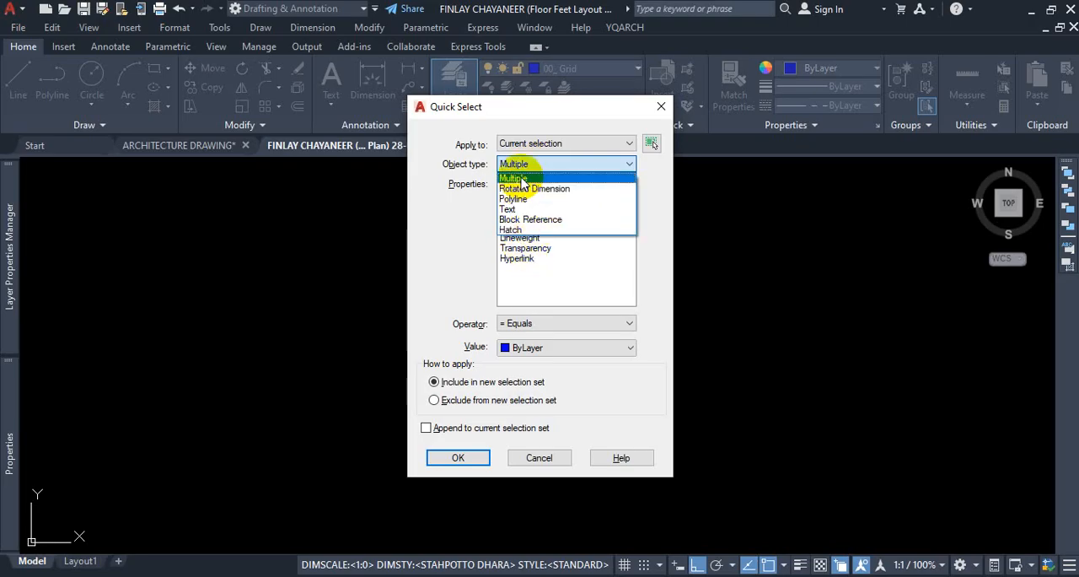
pyautogui.click(517, 178)
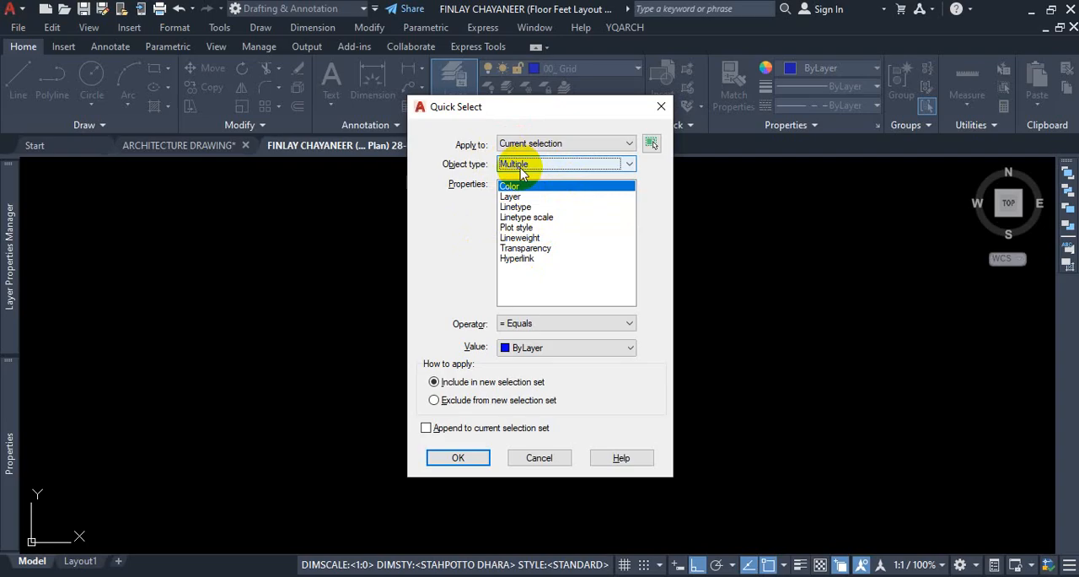
pyautogui.click(561, 166)
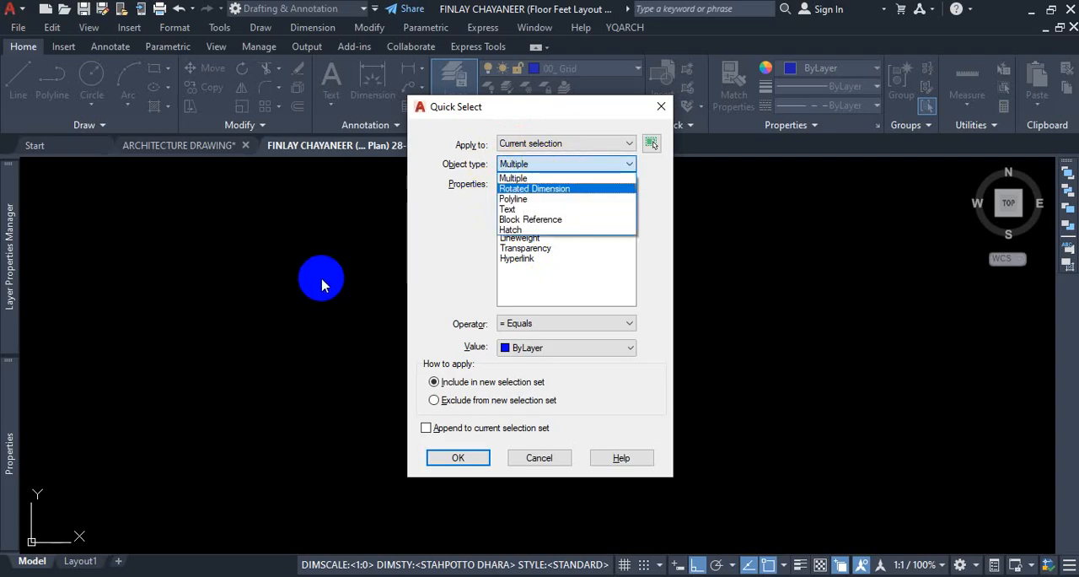
pyautogui.click(521, 180)
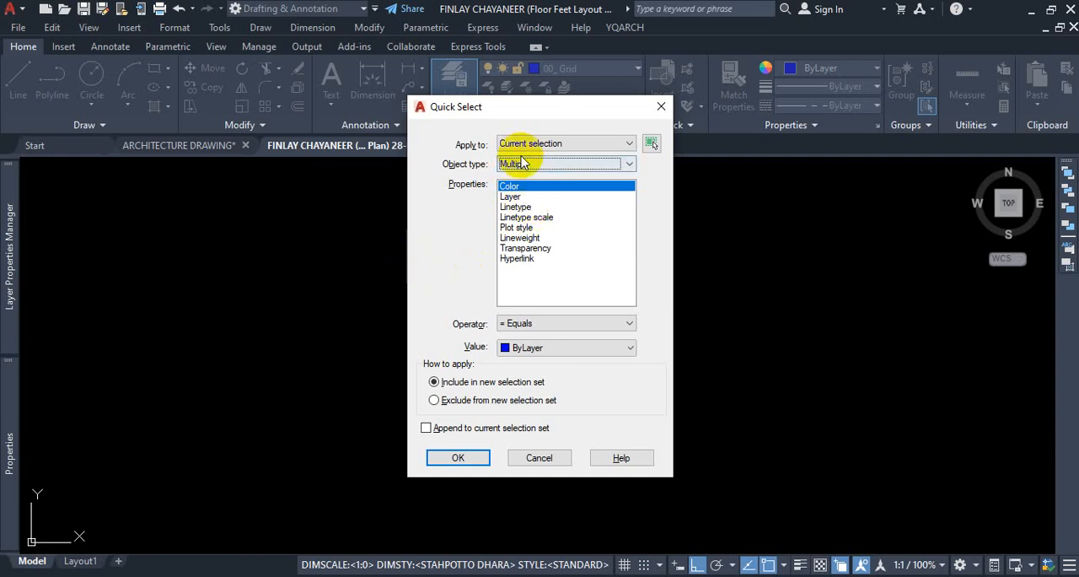
pyautogui.click(511, 197)
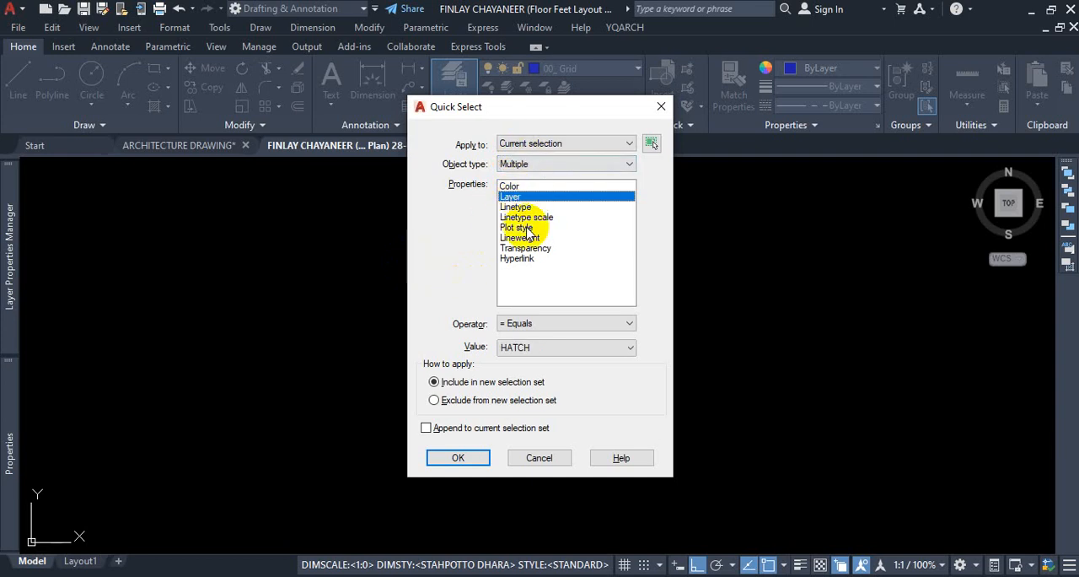
pyautogui.click(557, 347)
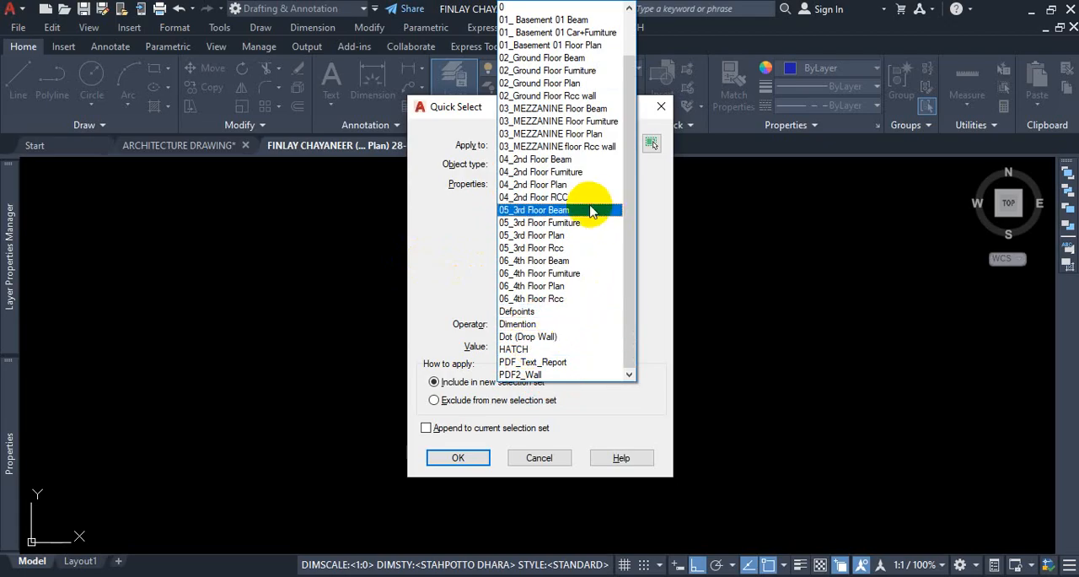
pyautogui.scroll(2, 570, 154)
pyautogui.scroll(3, 569, 154)
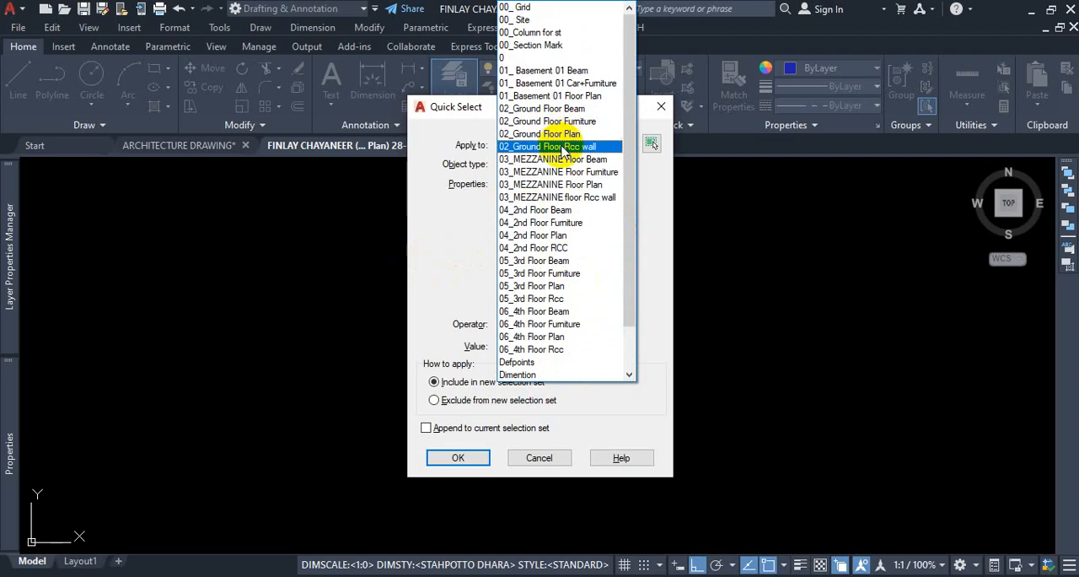
pyautogui.click(540, 210)
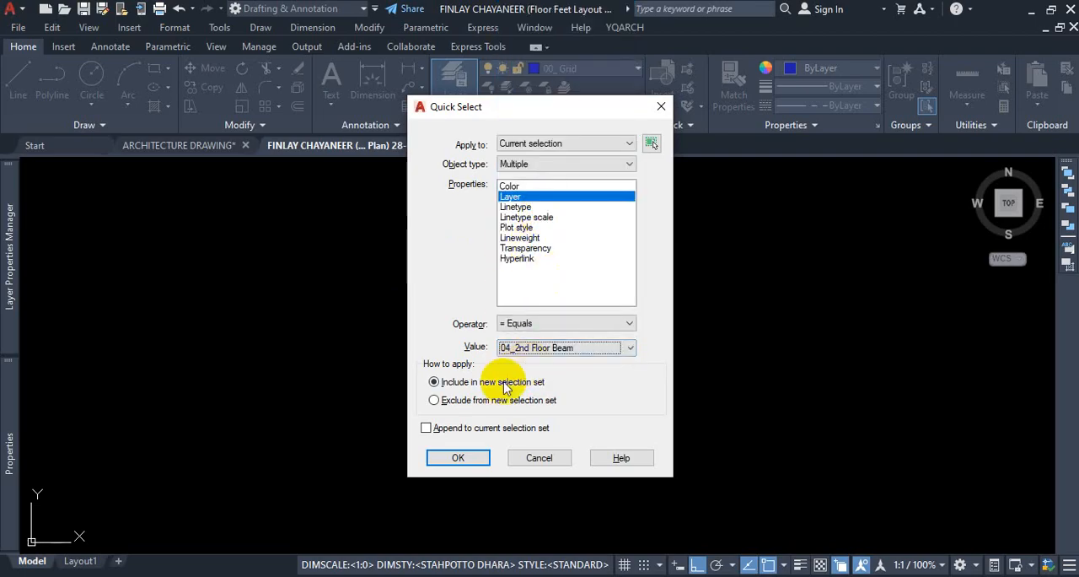
pyautogui.click(457, 458)
# Review the selected beam outlines across the floor plan and delete them all.
pyautogui.scroll(10, 494, 301)
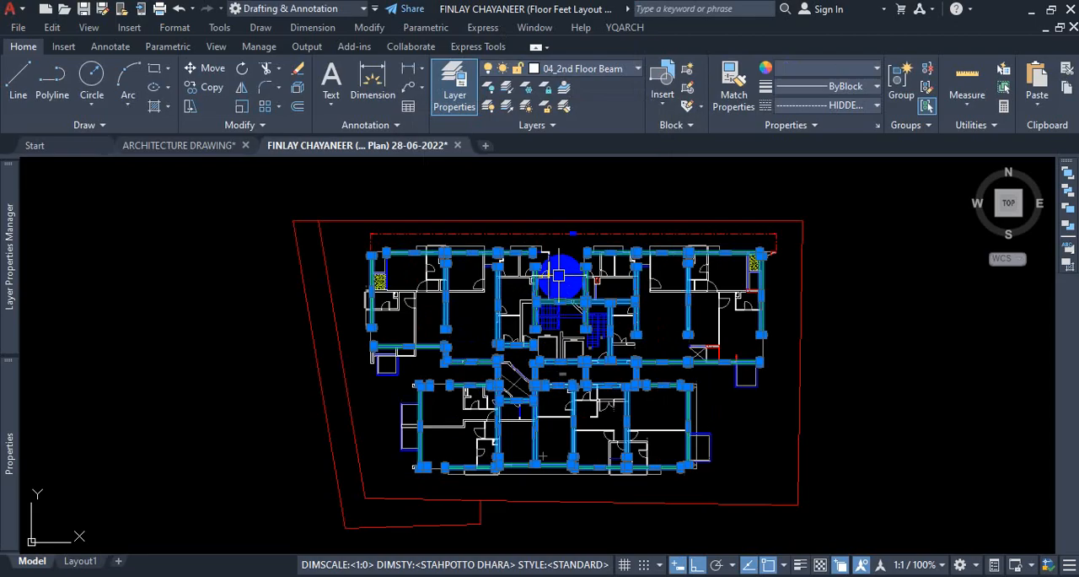
pyautogui.scroll(-8, 513, 310)
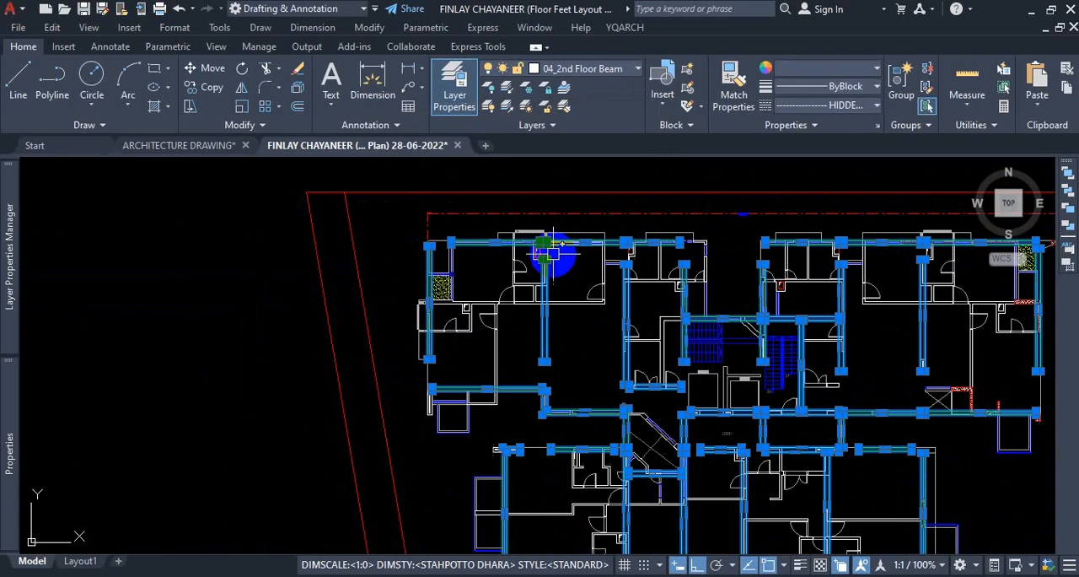
pyautogui.scroll(4, 602, 423)
pyautogui.scroll(4, 602, 423)
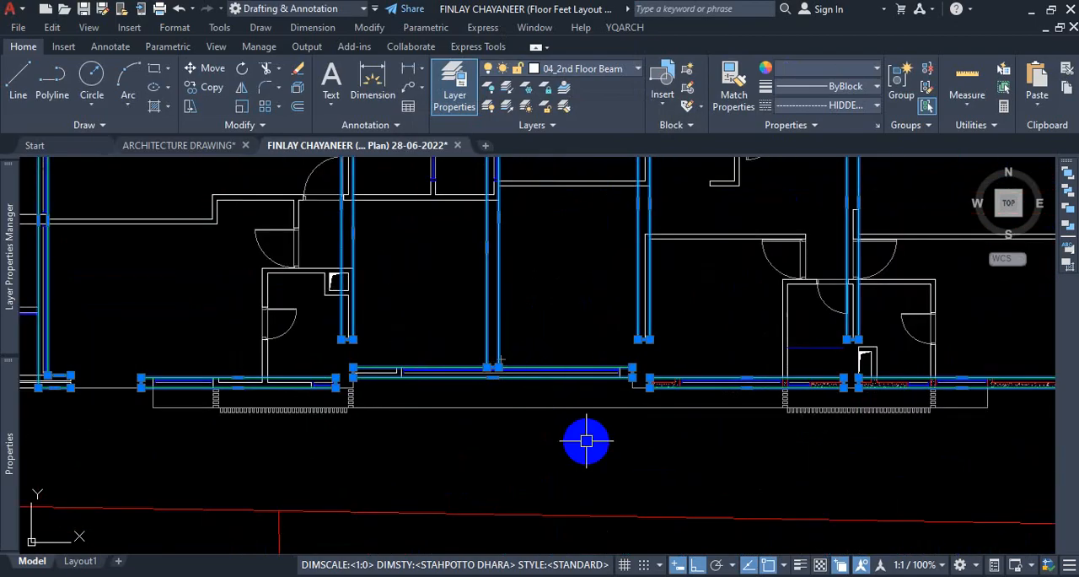
pyautogui.press('Delete')
# Examine the floor plan without beams and compare it with the neighbouring floor plans in the drawing.
pyautogui.scroll(-8, 587, 437)
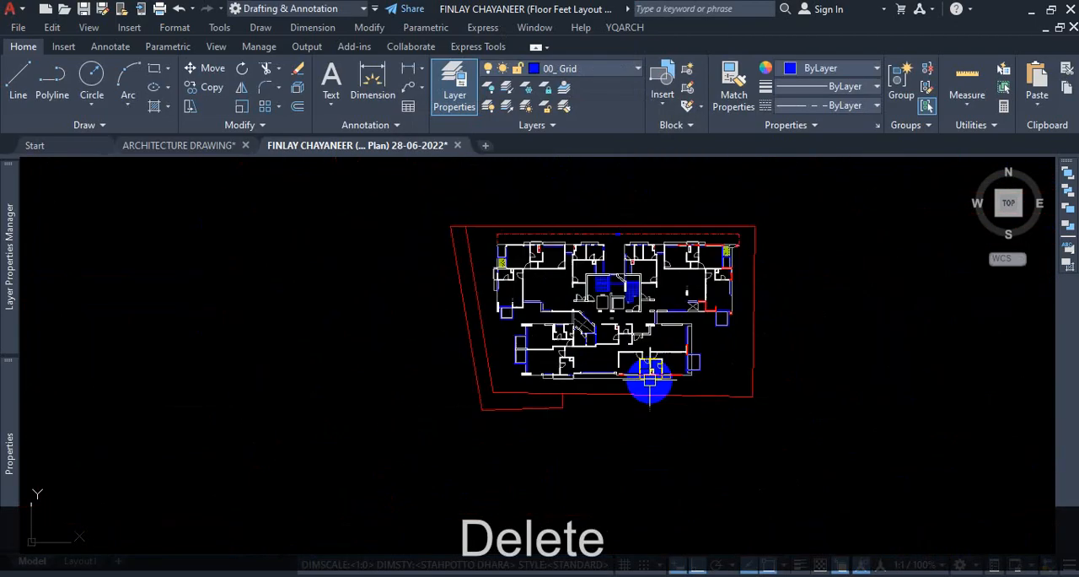
pyautogui.scroll(4, 670, 258)
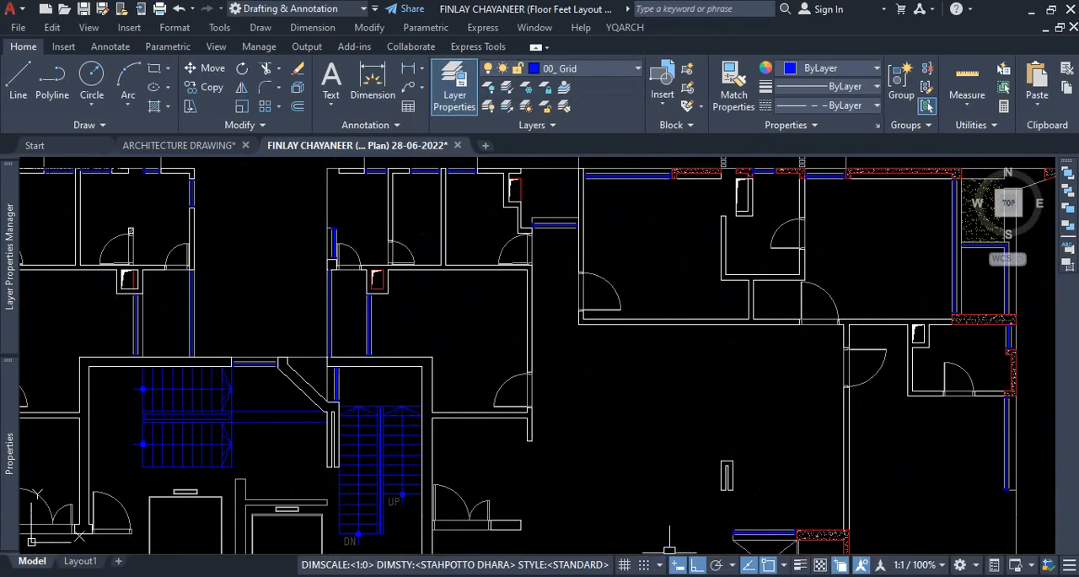
pyautogui.scroll(-10, 453, 548)
pyautogui.scroll(-6, 506, 386)
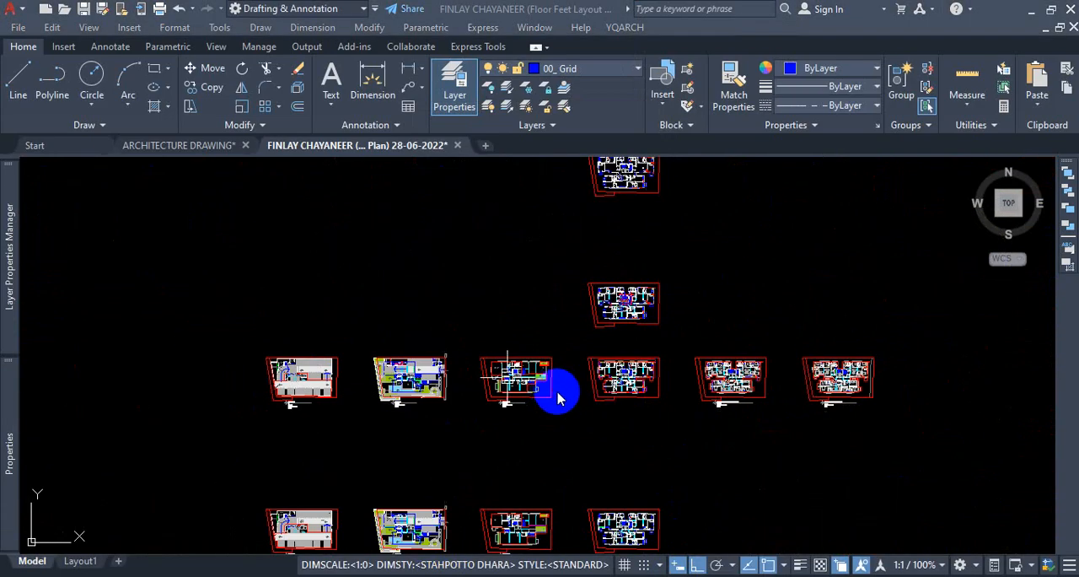
pyautogui.scroll(3, 620, 382)
pyautogui.press('Escape')
pyautogui.scroll(4, 569, 379)
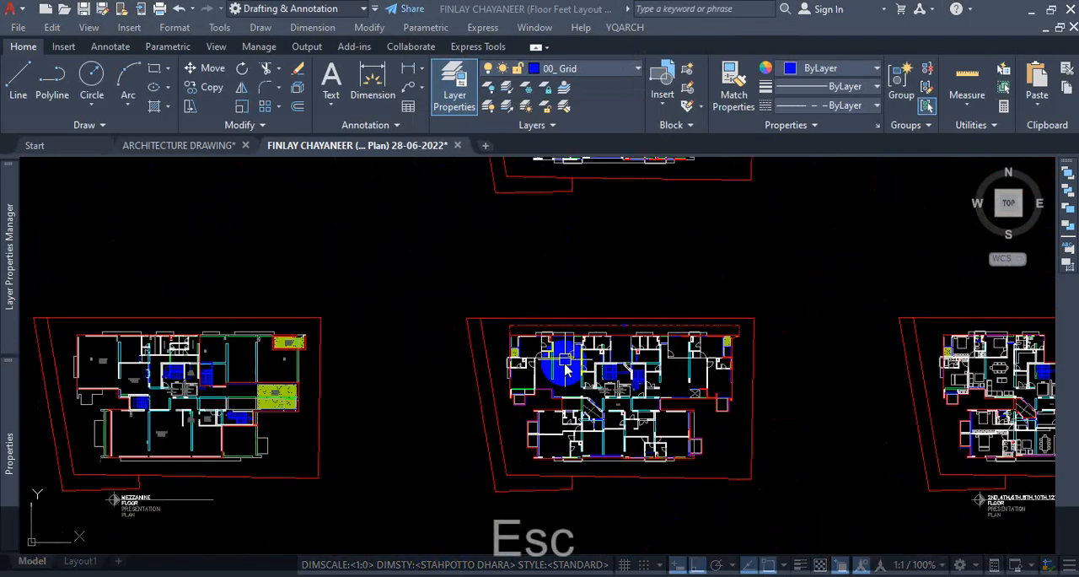
pyautogui.scroll(-5, 565, 376)
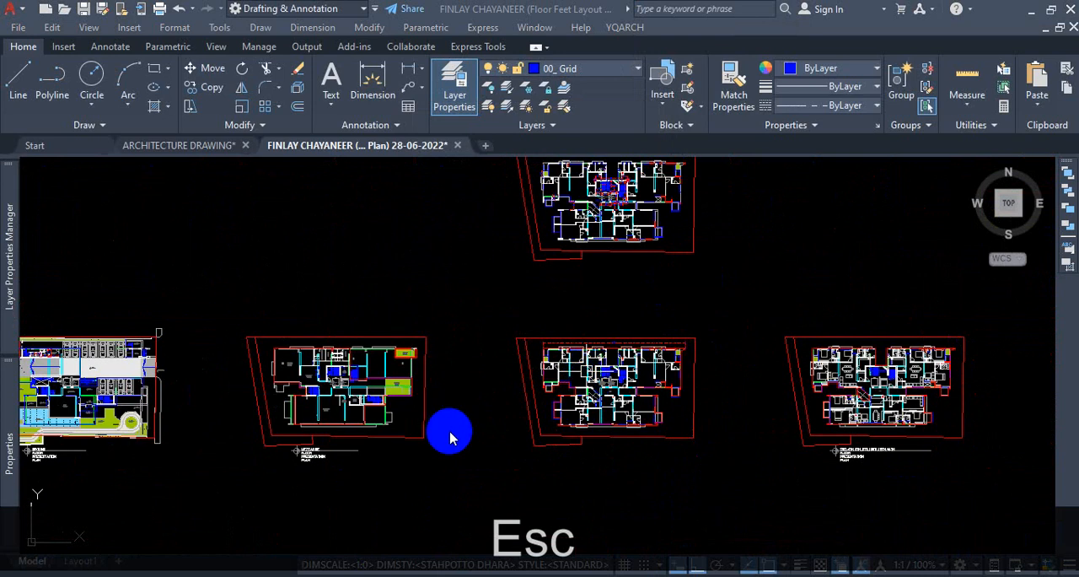
pyautogui.scroll(-4, 615, 422)
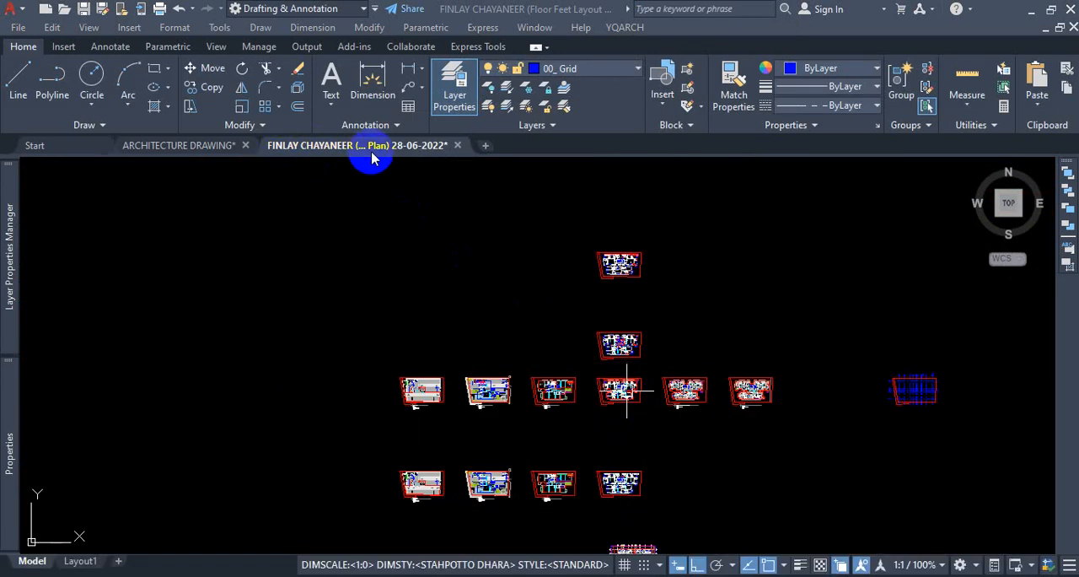
# Examine the cleaned floor plan around the lobby, stair core and the rooms on its east side.
pyautogui.moveTo(374, 150)
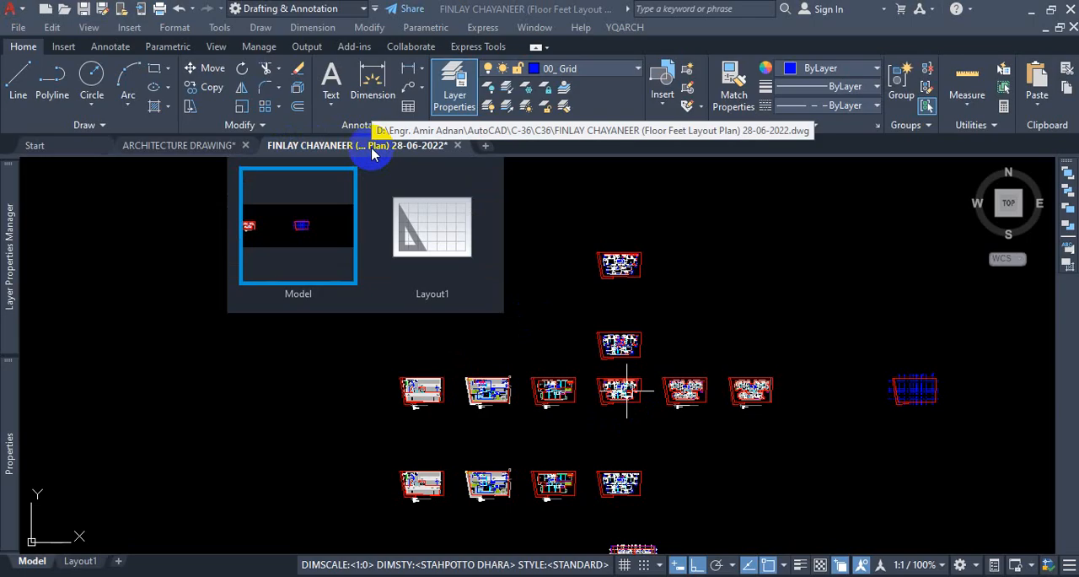
pyautogui.scroll(6, 639, 405)
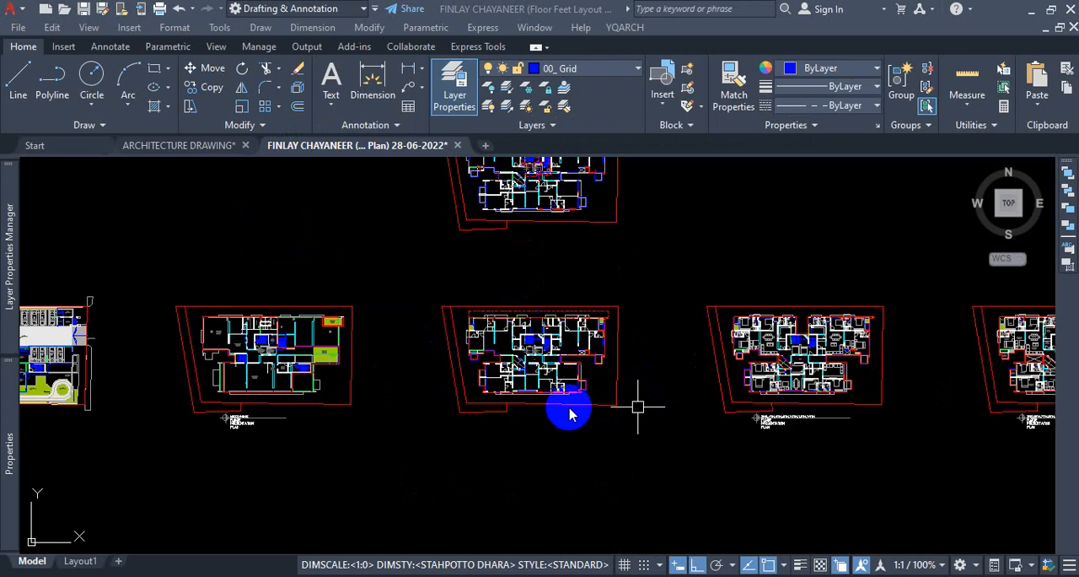
pyautogui.scroll(-6, 569, 413)
pyautogui.scroll(10, 562, 337)
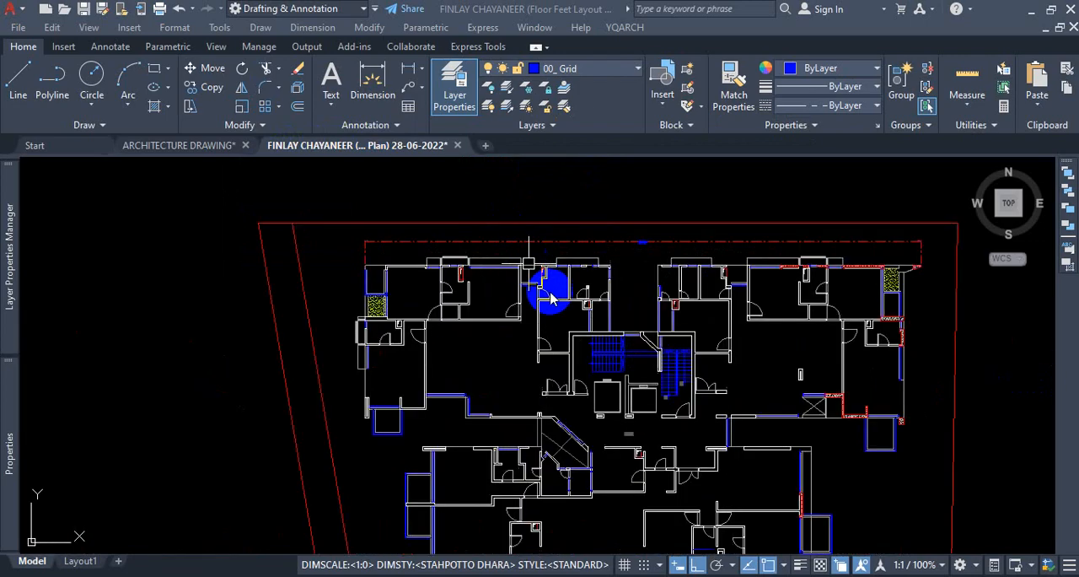
pyautogui.scroll(-1, 665, 424)
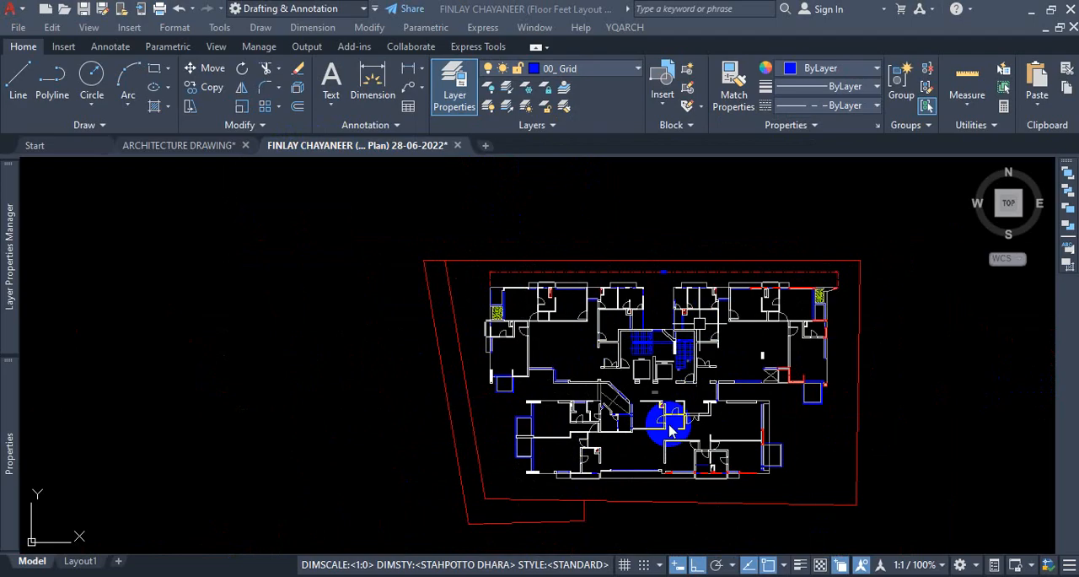
pyautogui.scroll(5, 669, 415)
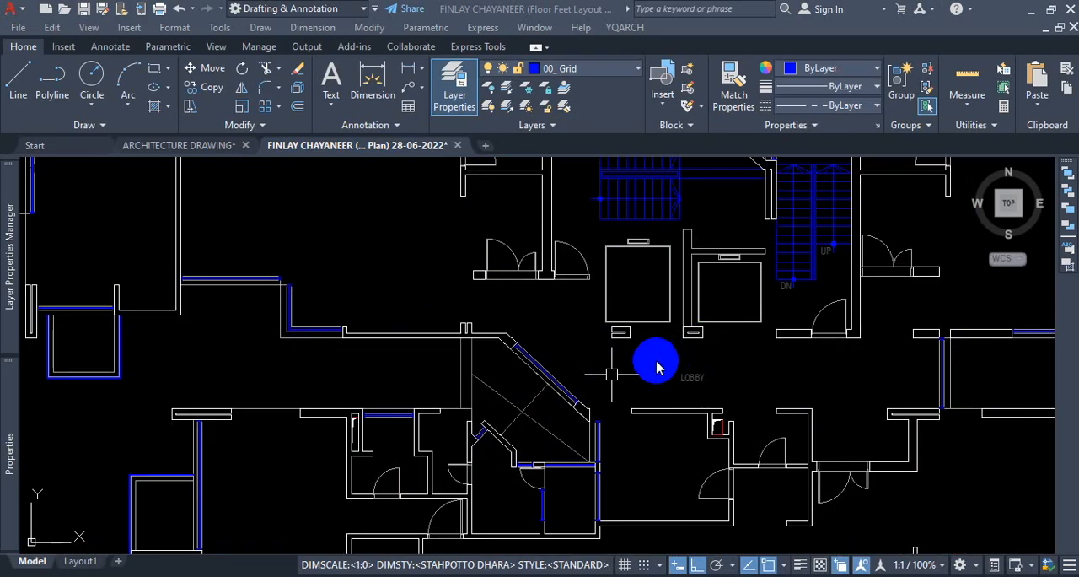
pyautogui.scroll(-5, 658, 374)
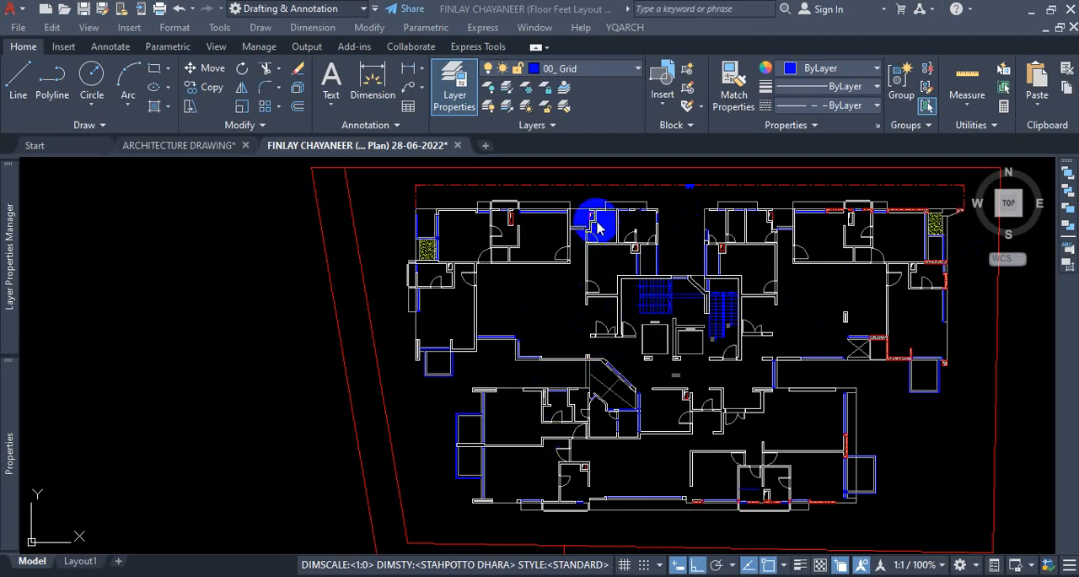
pyautogui.scroll(5, 589, 233)
pyautogui.scroll(-5, 588, 233)
pyautogui.scroll(5, 838, 285)
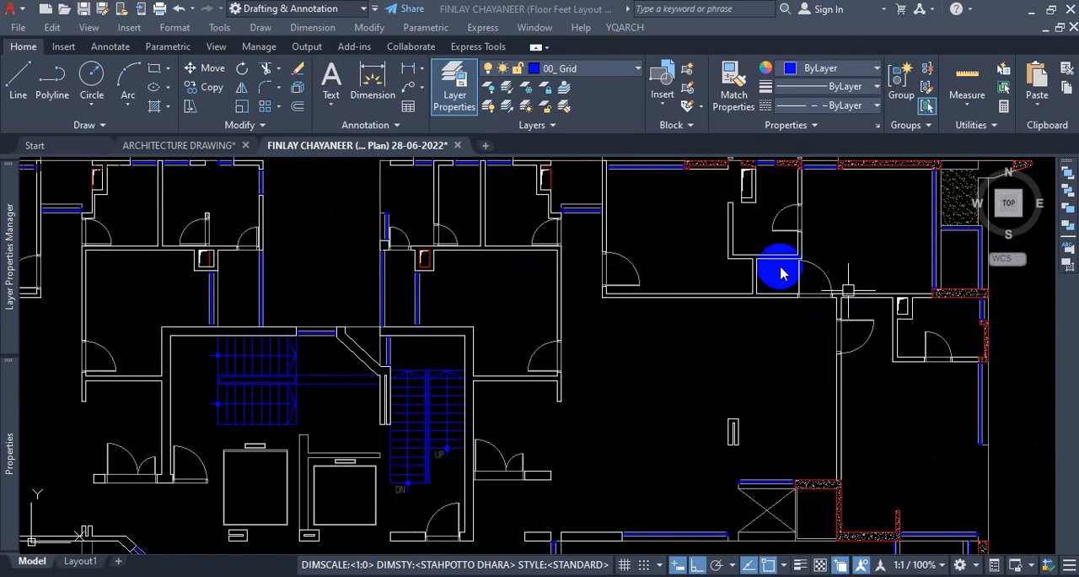
pyautogui.scroll(-5, 749, 209)
pyautogui.scroll(8, 787, 366)
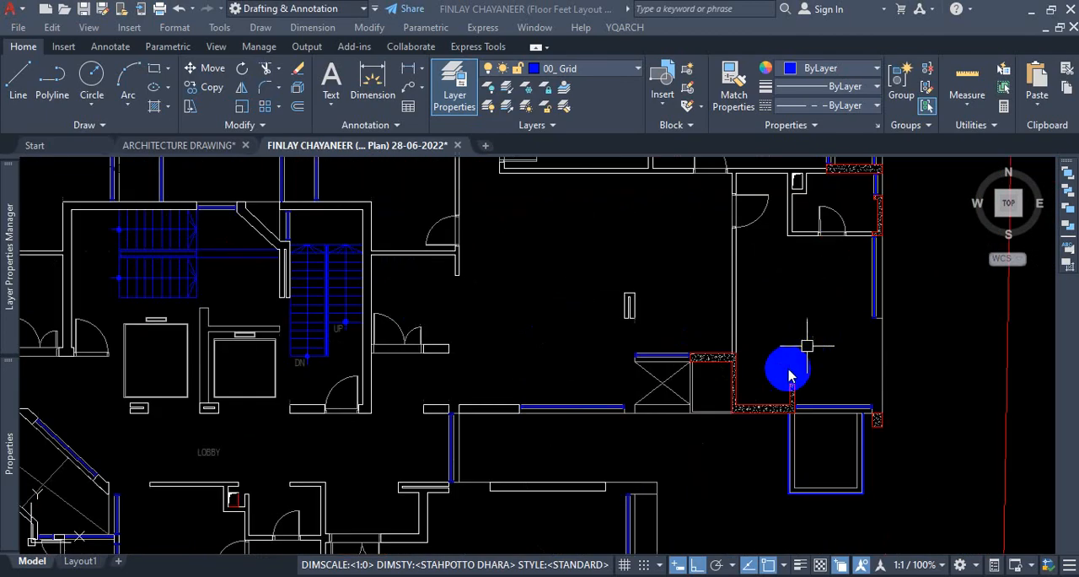
pyautogui.scroll(-5, 732, 378)
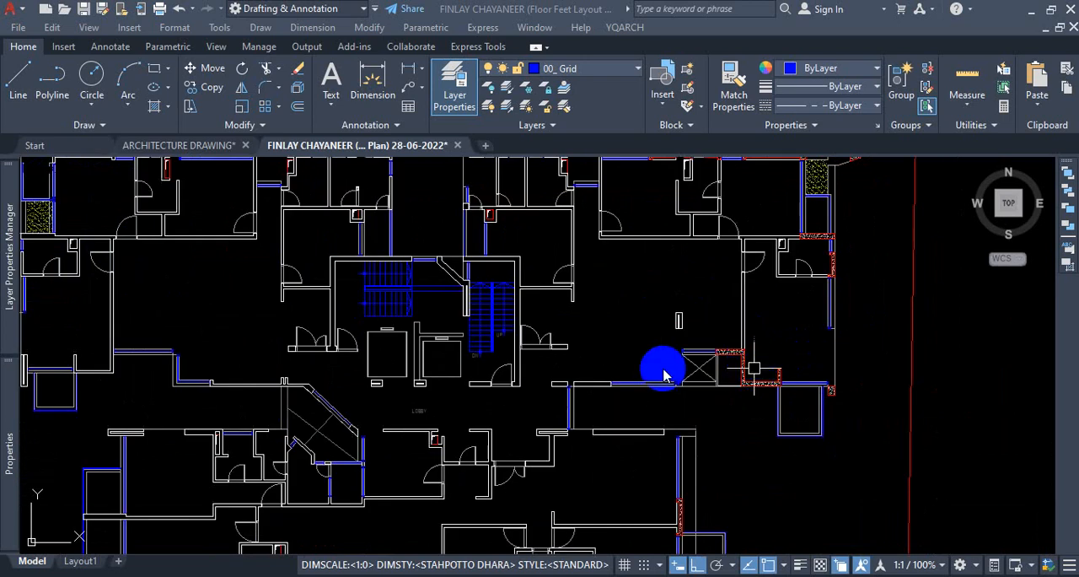
# Check the walls of the toilets and bedrooms along the plan's north side for gaps between wall ends.
pyautogui.scroll(-3, 715, 363)
pyautogui.scroll(-2, 715, 363)
pyautogui.scroll(5, 472, 279)
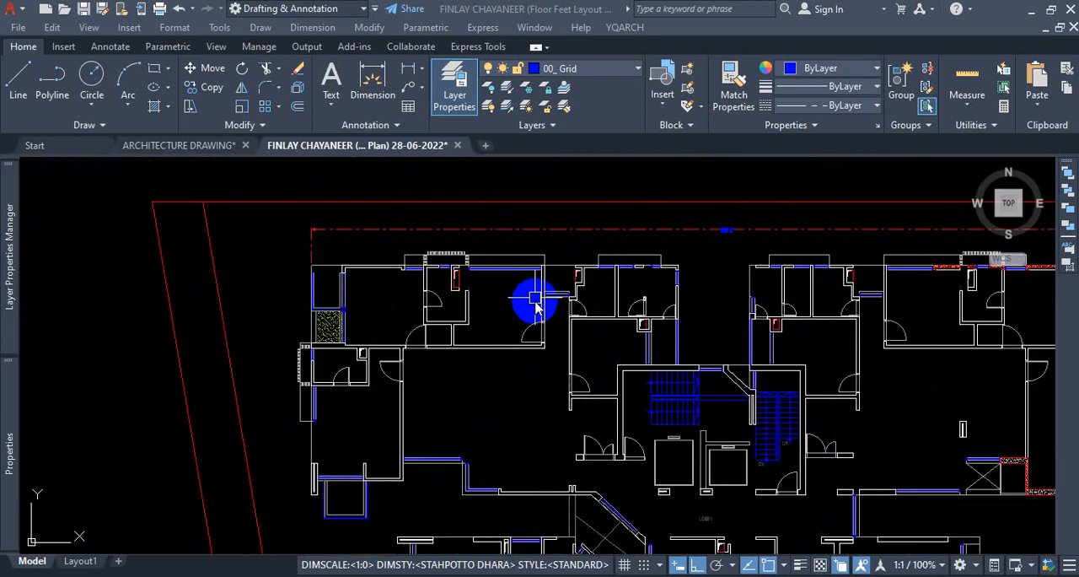
pyautogui.scroll(4, 589, 299)
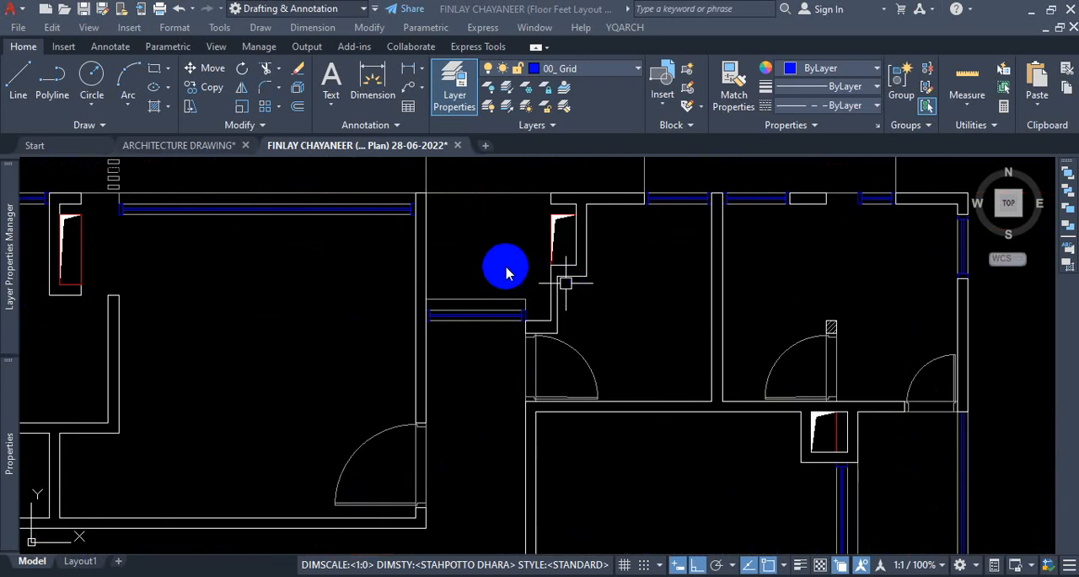
pyautogui.scroll(-4, 565, 304)
pyautogui.scroll(2, 835, 307)
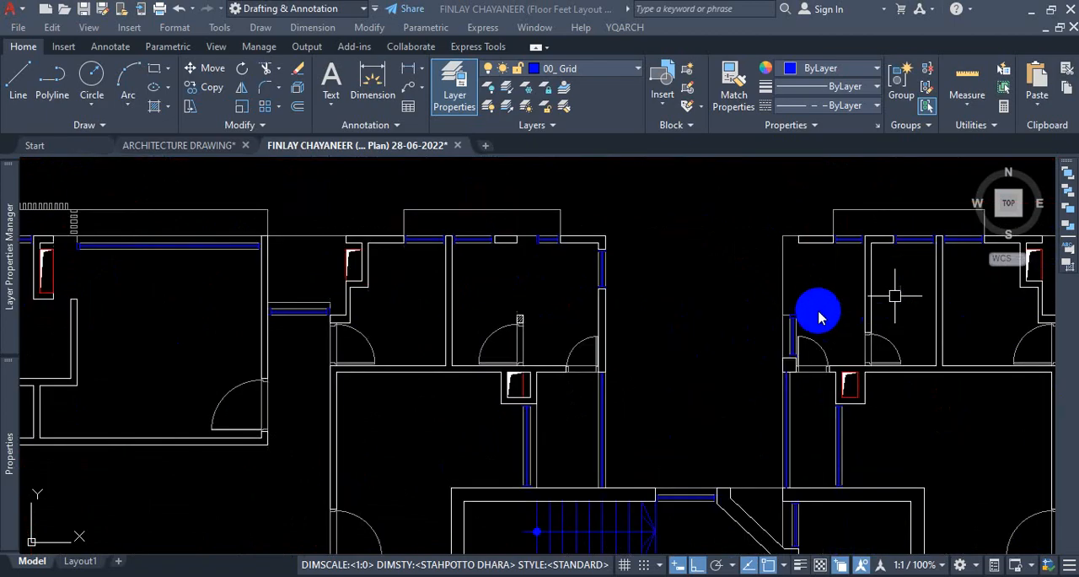
pyautogui.scroll(2, 788, 241)
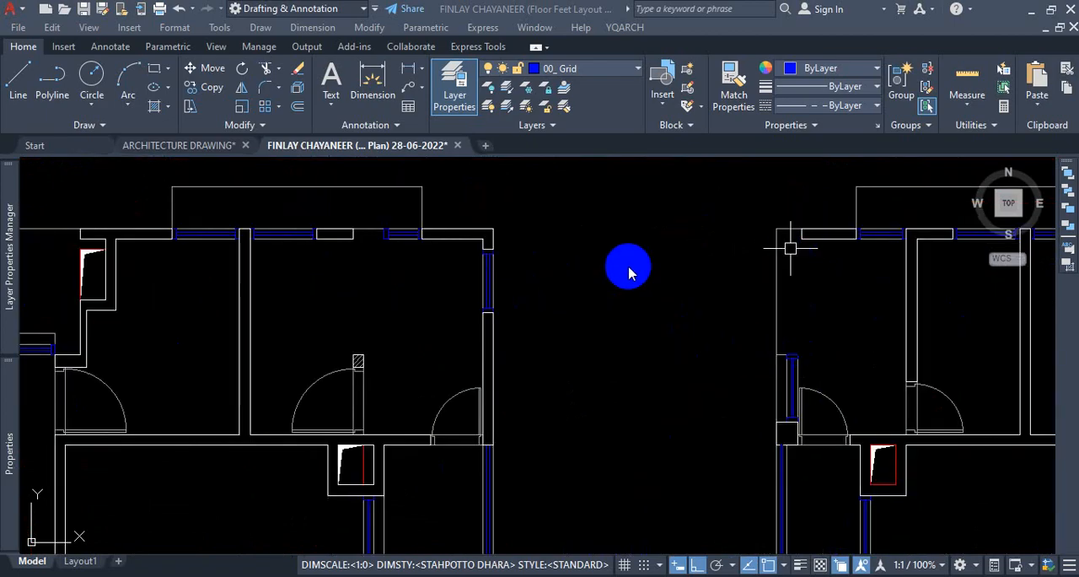
pyautogui.scroll(-2, 630, 268)
pyautogui.scroll(2, 239, 288)
pyautogui.scroll(2, 239, 288)
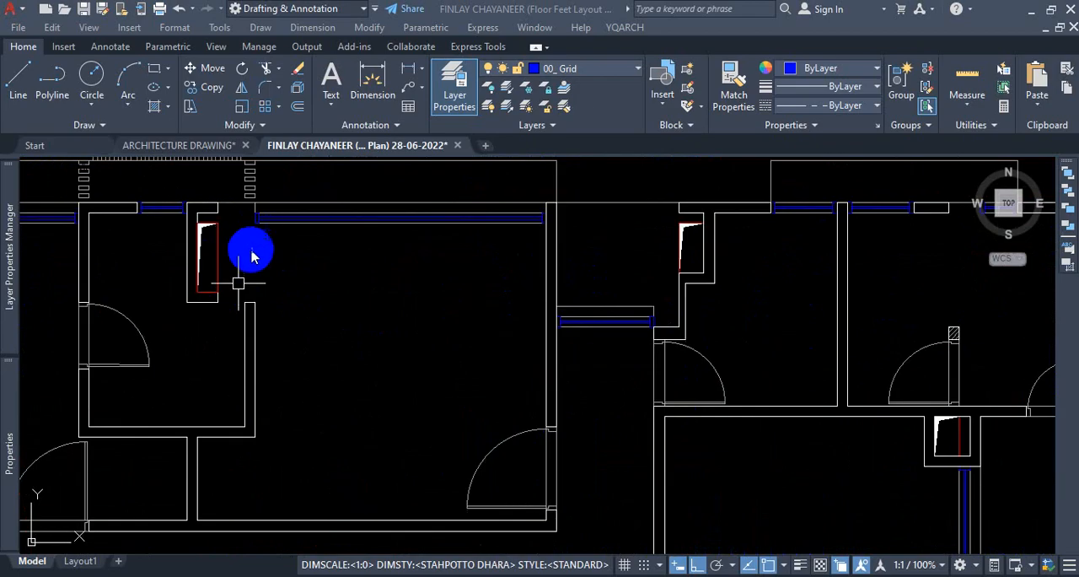
# Explode the closed PDF2_Wall polyline that outlines the walls of the north-west bedroom and its attached toilet.
pyautogui.click(283, 277)
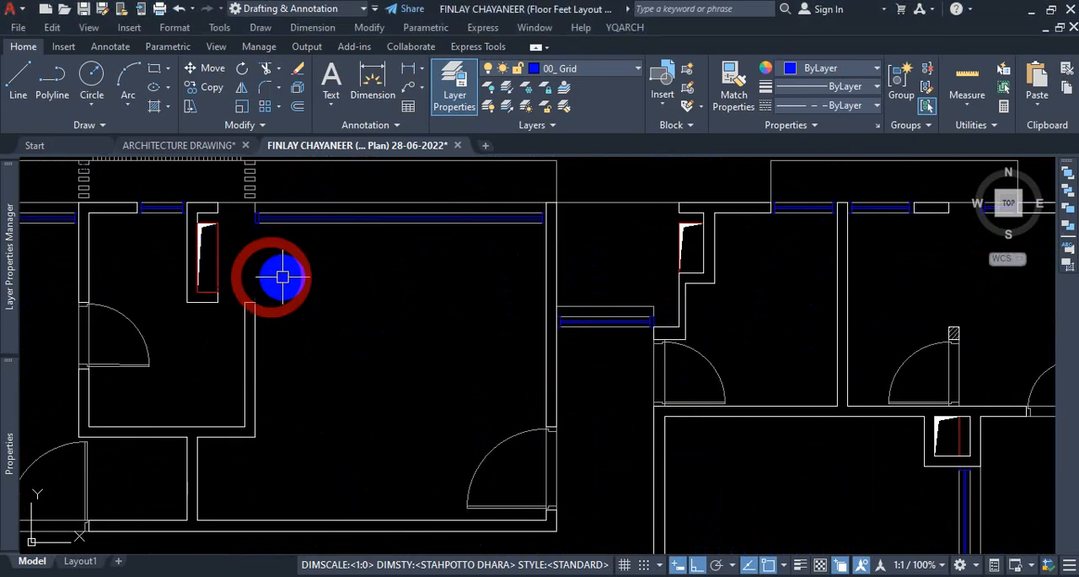
pyautogui.scroll(2, 252, 293)
pyautogui.scroll(-2, 253, 295)
pyautogui.scroll(4, 253, 295)
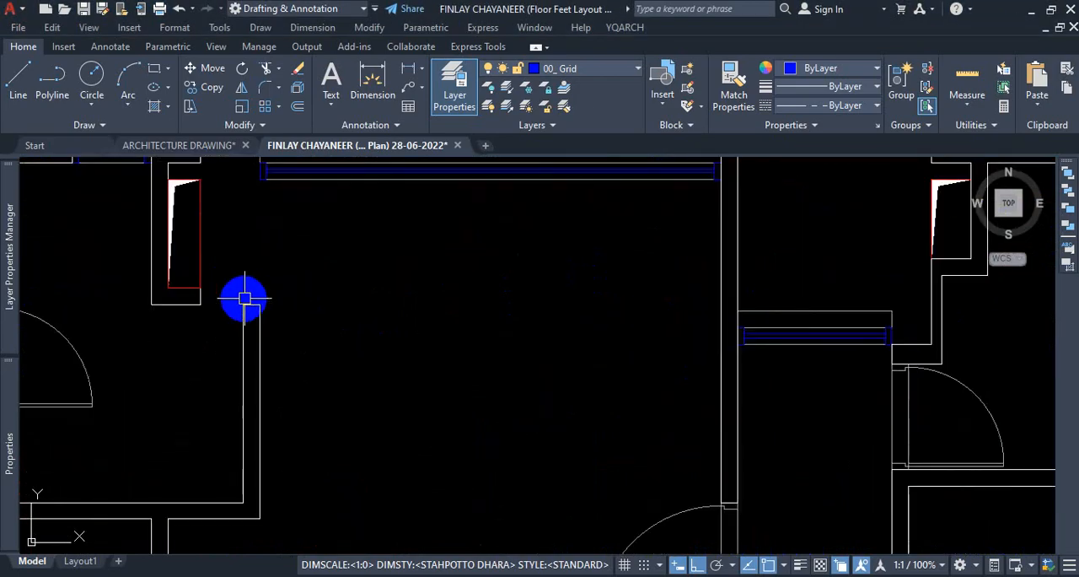
pyautogui.click(226, 286)
pyautogui.click(335, 348)
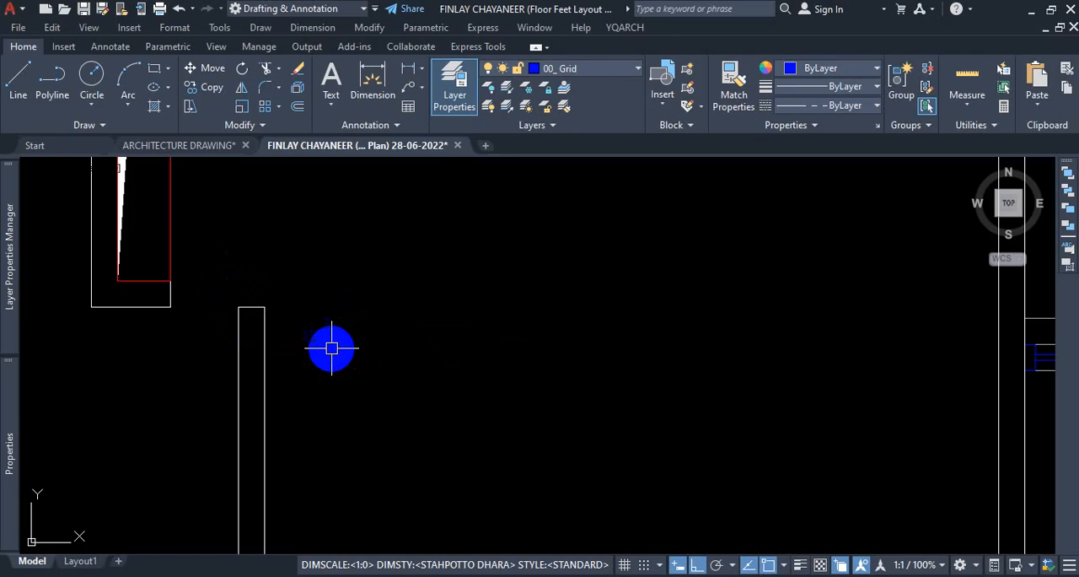
pyautogui.click(253, 306)
pyautogui.scroll(-5, 462, 286)
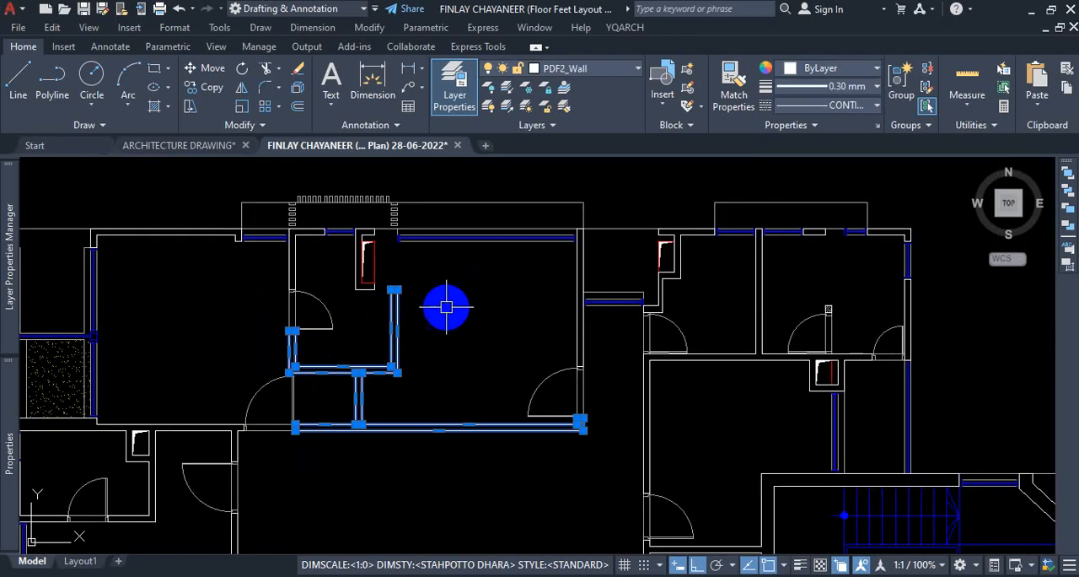
pyautogui.scroll(2, 320, 414)
pyautogui.scroll(2, 321, 414)
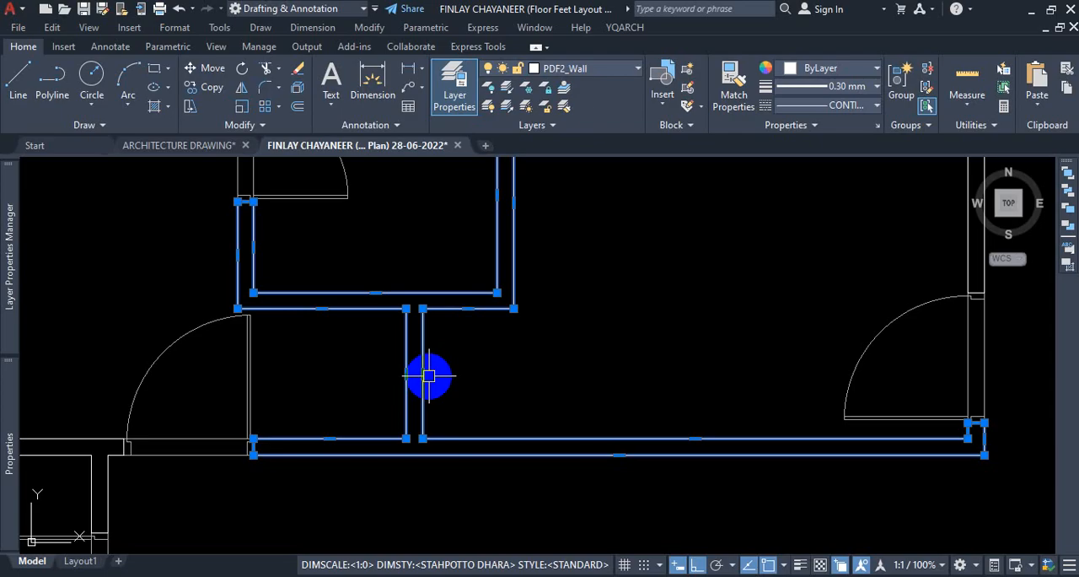
pyautogui.scroll(-5, 523, 328)
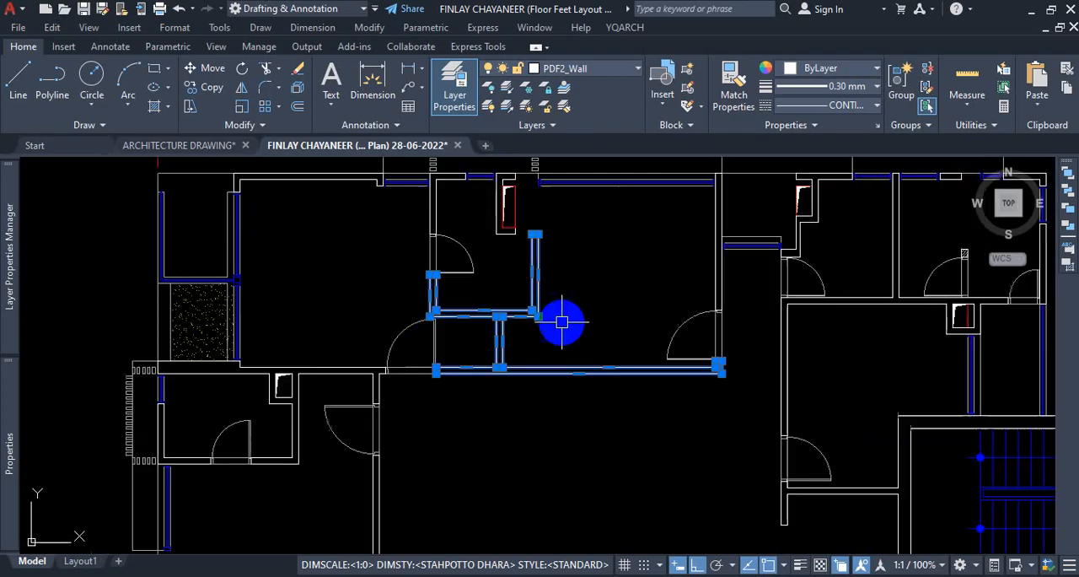
pyautogui.scroll(4, 529, 295)
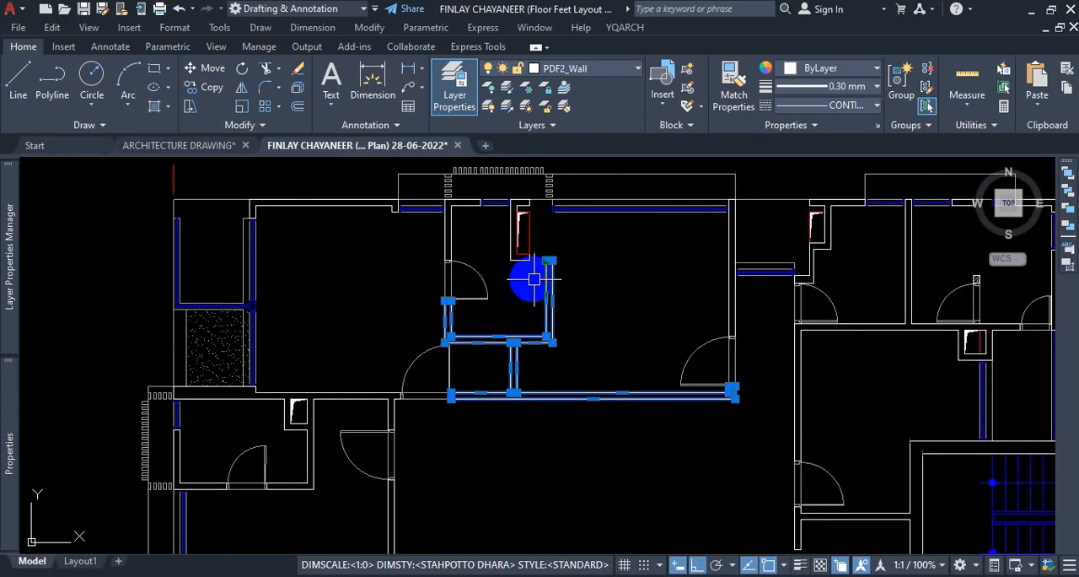
pyautogui.scroll(2, 607, 290)
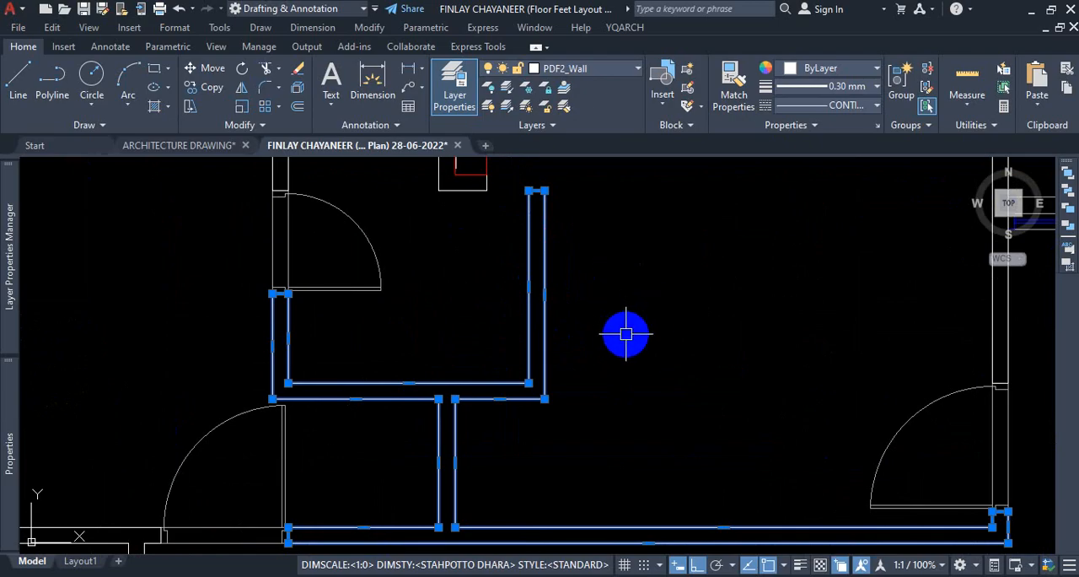
pyautogui.write('x')
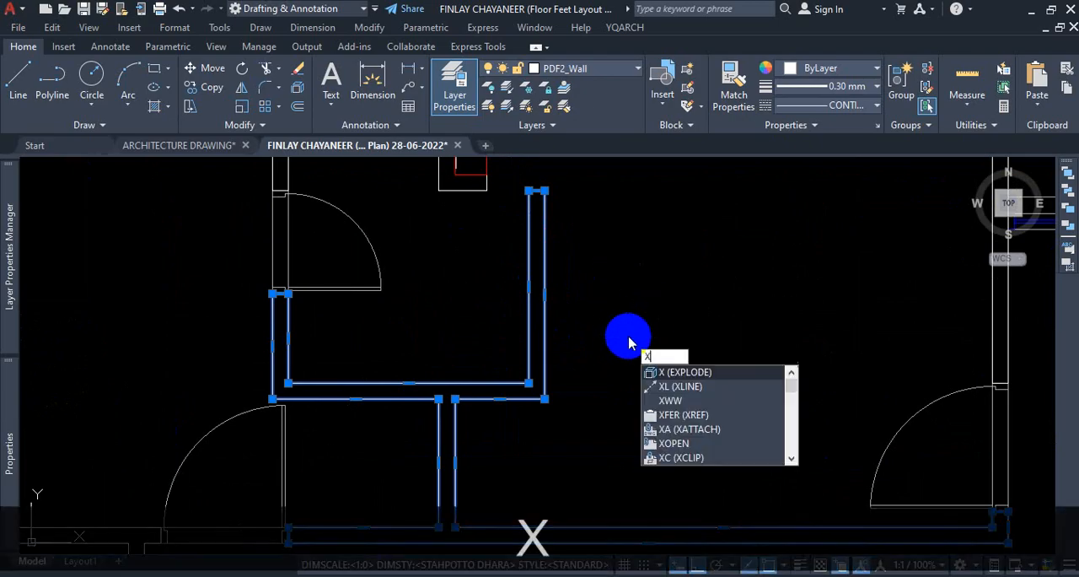
pyautogui.press('Return')
# Delete the short line capping the open wall end beside the duct in the north-west toilet.
pyautogui.scroll(-4, 598, 289)
pyautogui.scroll(5, 590, 262)
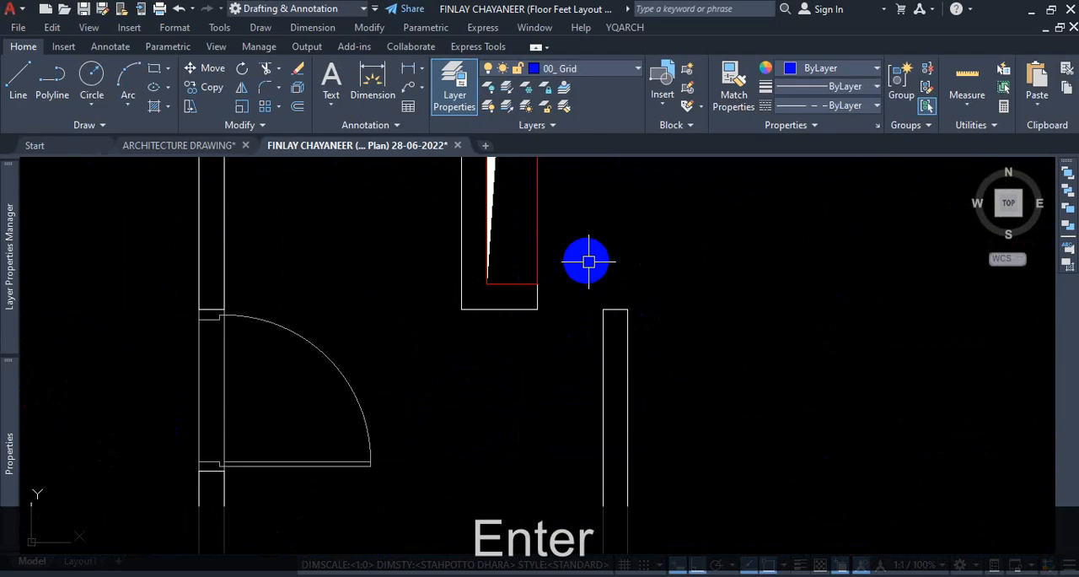
pyautogui.click(585, 261)
pyautogui.click(689, 352)
pyautogui.press('Delete')
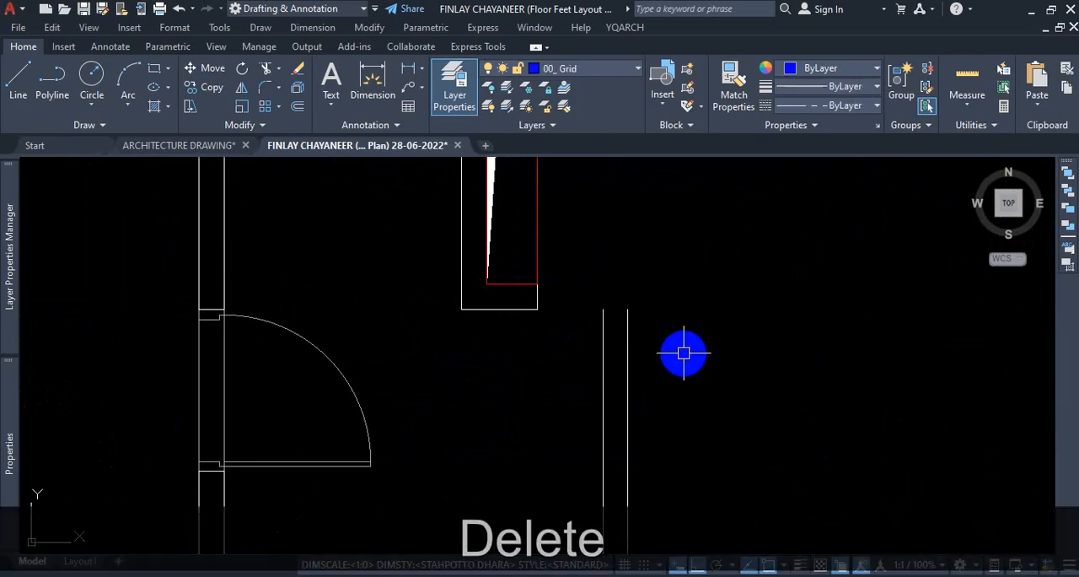
# Extend both lines of the open toilet wall north to the building's outer wall.
pyautogui.write('ex')
pyautogui.press('Return')
pyautogui.scroll(-2, 684, 352)
pyautogui.scroll(-2, 684, 353)
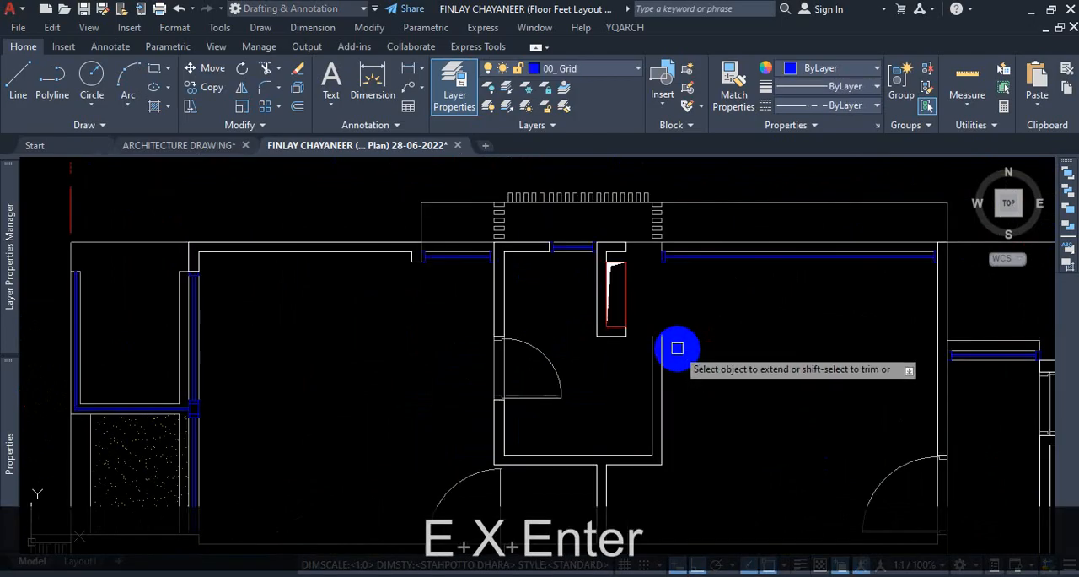
pyautogui.click(648, 346)
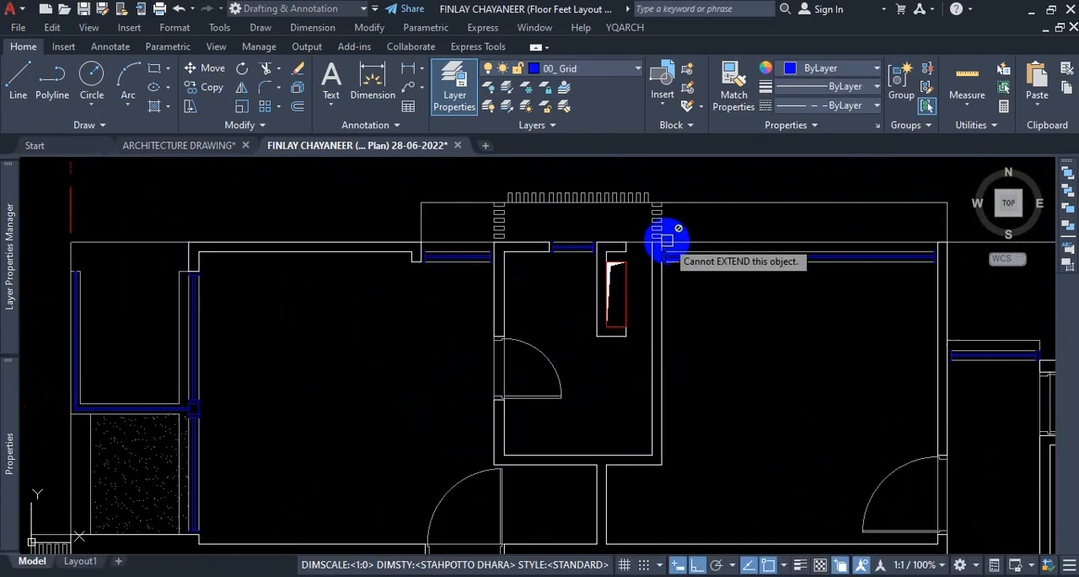
pyautogui.scroll(5, 667, 261)
pyautogui.scroll(-1, 692, 322)
pyautogui.scroll(-2, 692, 323)
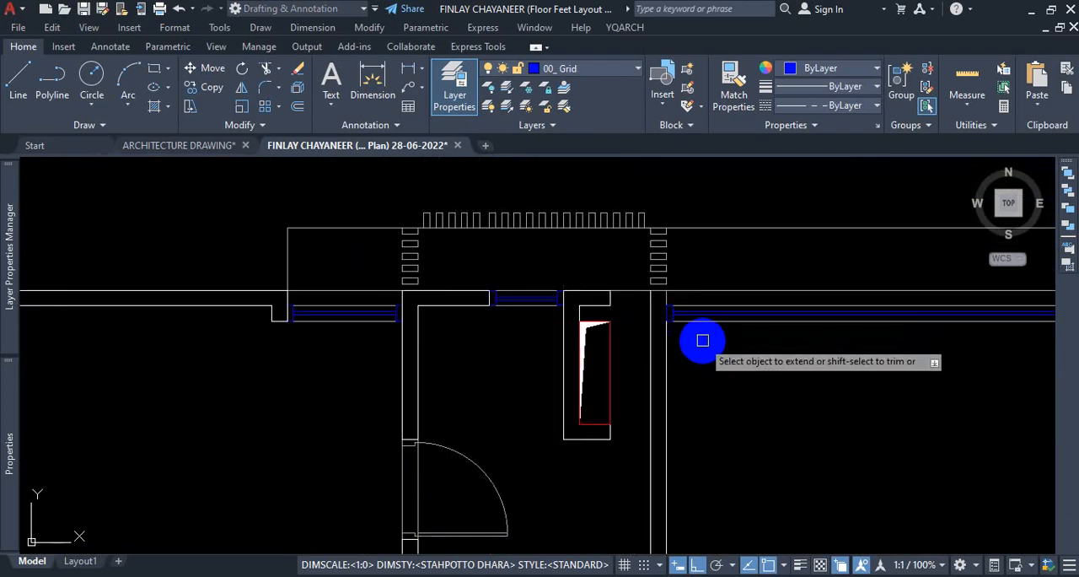
pyautogui.scroll(-6, 622, 306)
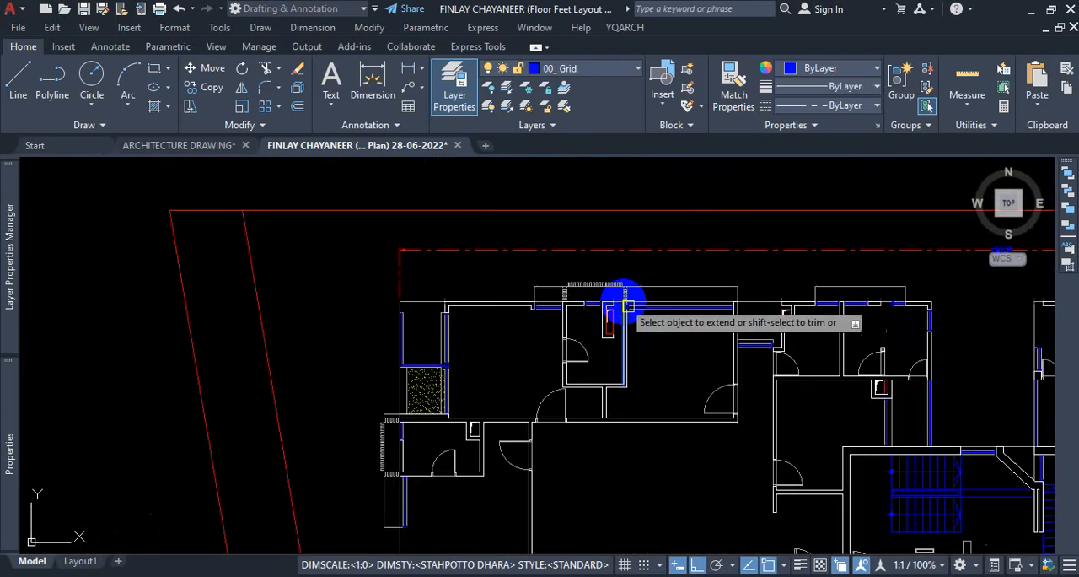
pyautogui.press('Escape')
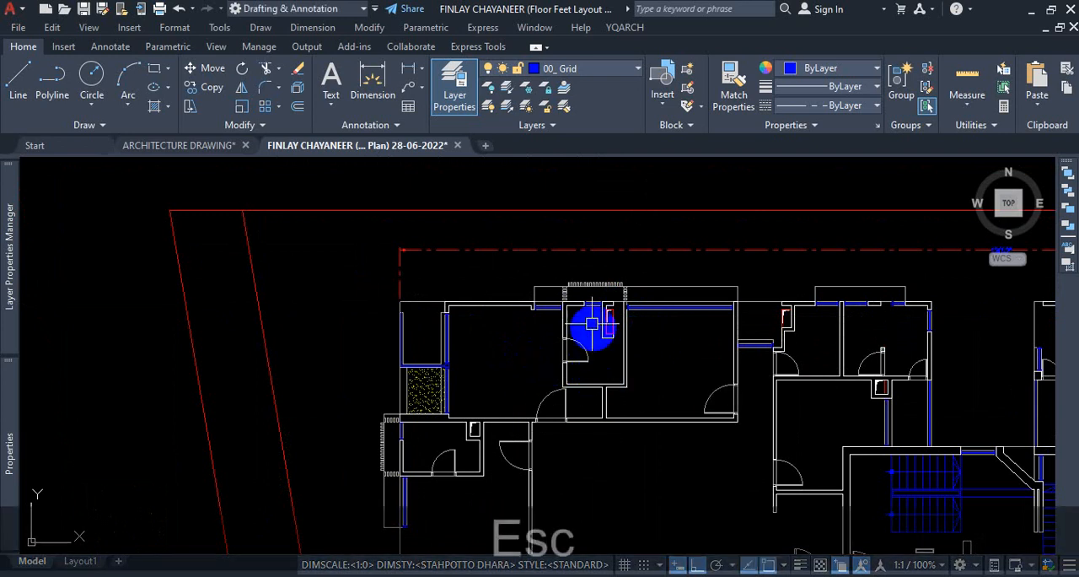
# Examine the other toilets, the east rooms and the south wall for further wall ends that need closing.
pyautogui.scroll(-3, 608, 335)
pyautogui.scroll(5, 853, 320)
pyautogui.scroll(4, 831, 317)
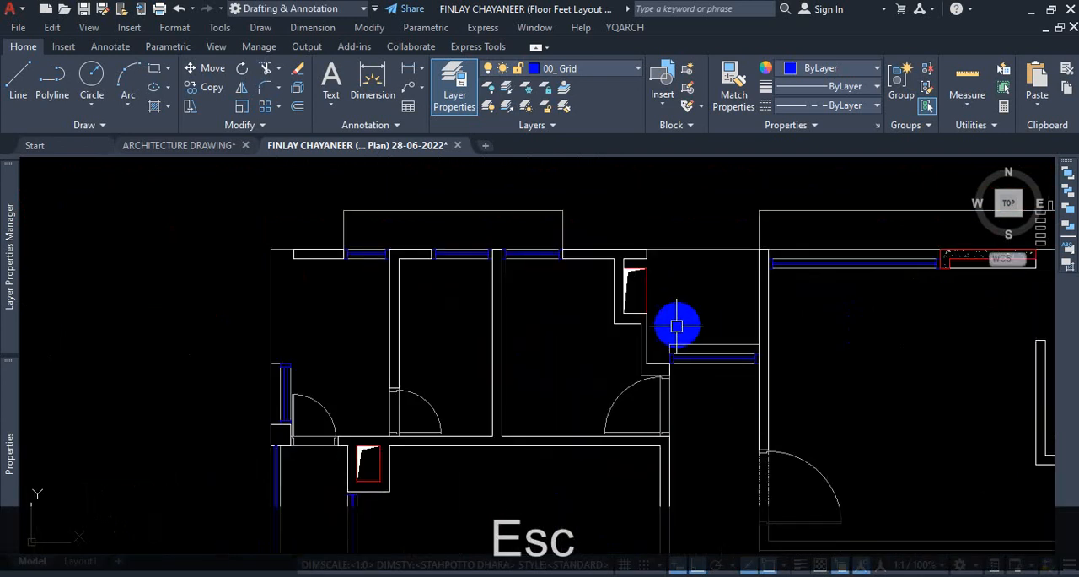
pyautogui.scroll(2, 657, 342)
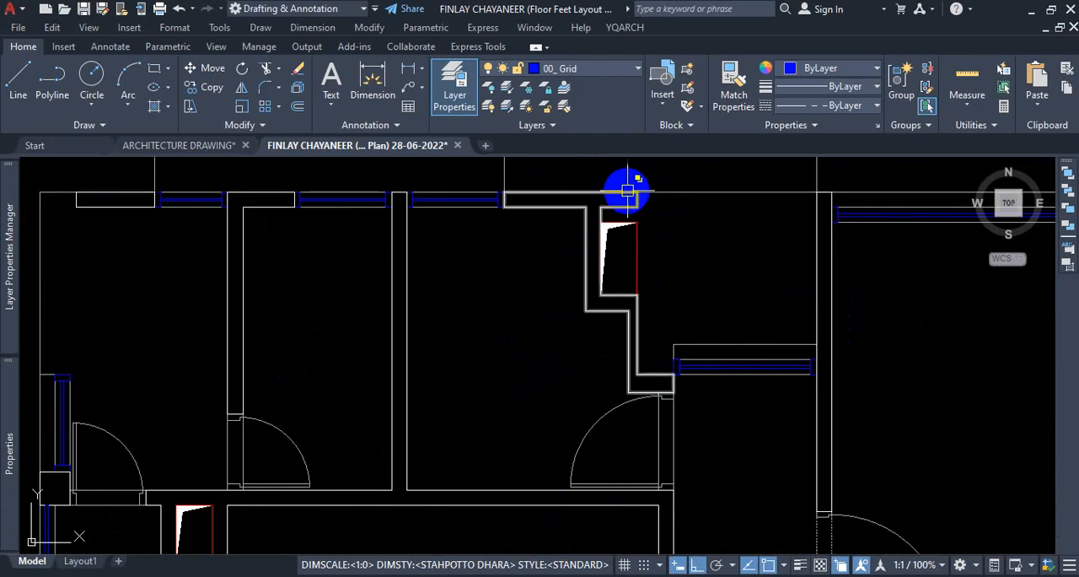
pyautogui.scroll(-5, 686, 244)
pyautogui.scroll(-2, 688, 243)
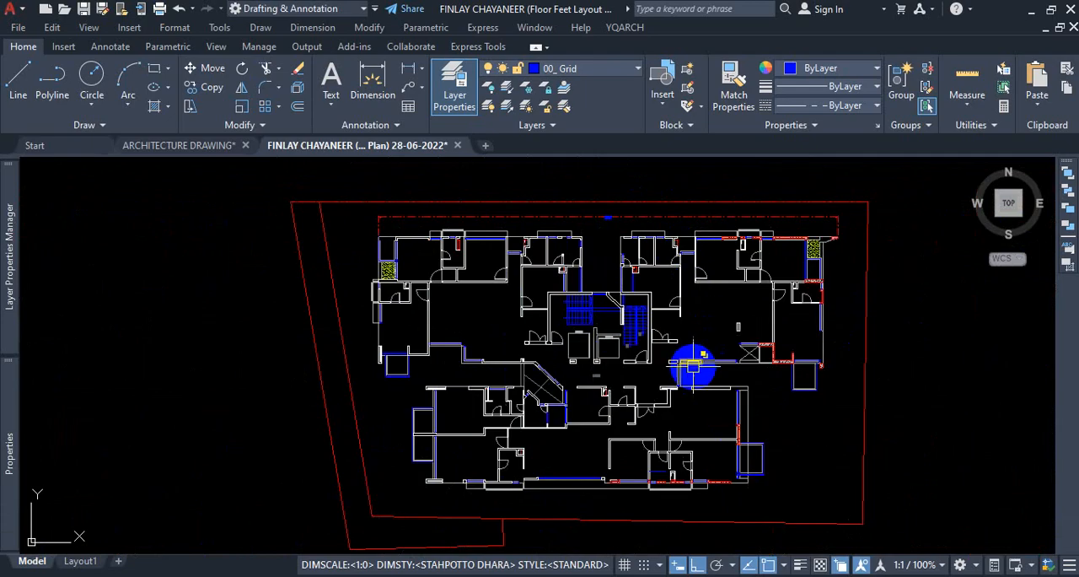
pyautogui.scroll(2, 462, 514)
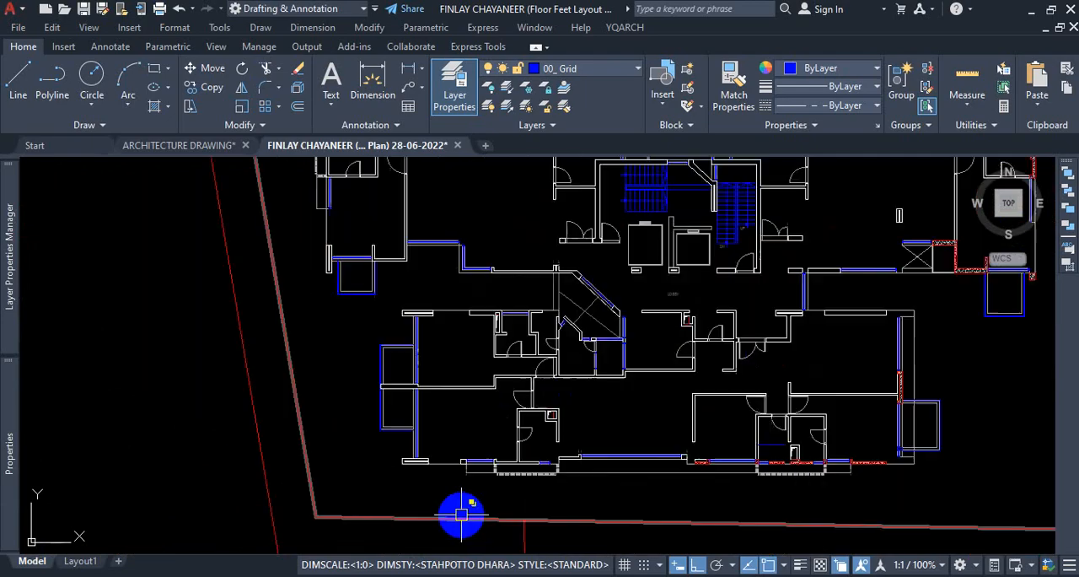
pyautogui.scroll(5, 692, 463)
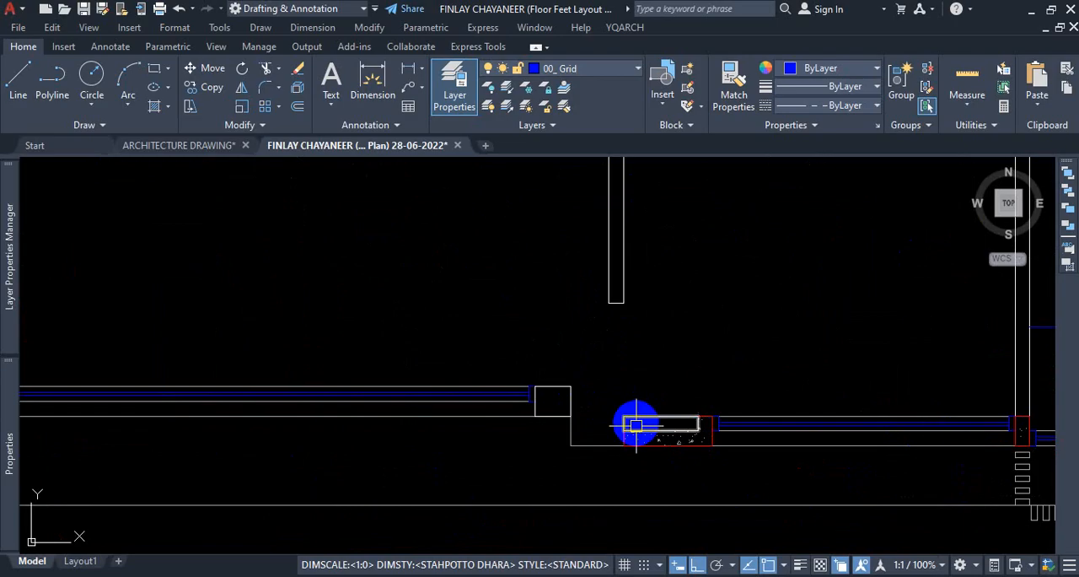
# Compare the cleaned floor plan with the other copies that still carry their wall hatches and beam outlines.
pyautogui.scroll(-6, 700, 443)
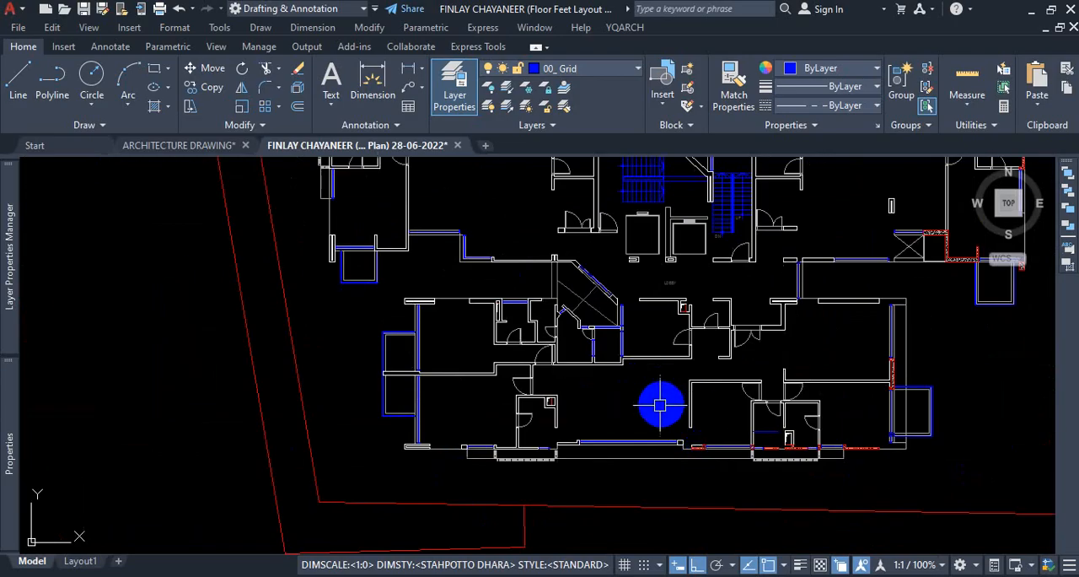
pyautogui.scroll(-3, 653, 323)
pyautogui.scroll(5, 644, 275)
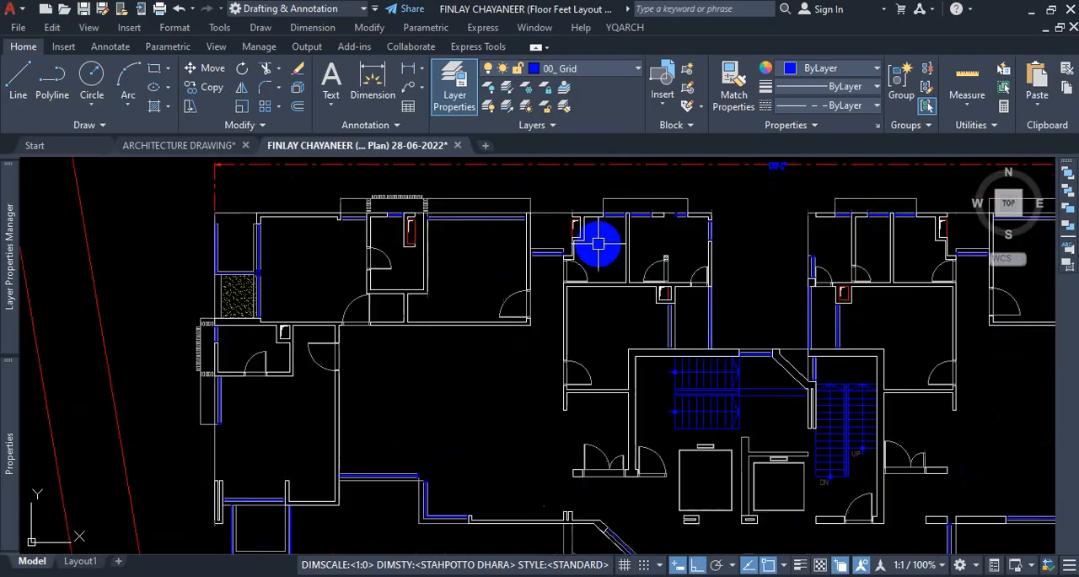
pyautogui.scroll(2, 599, 243)
pyautogui.scroll(-8, 615, 241)
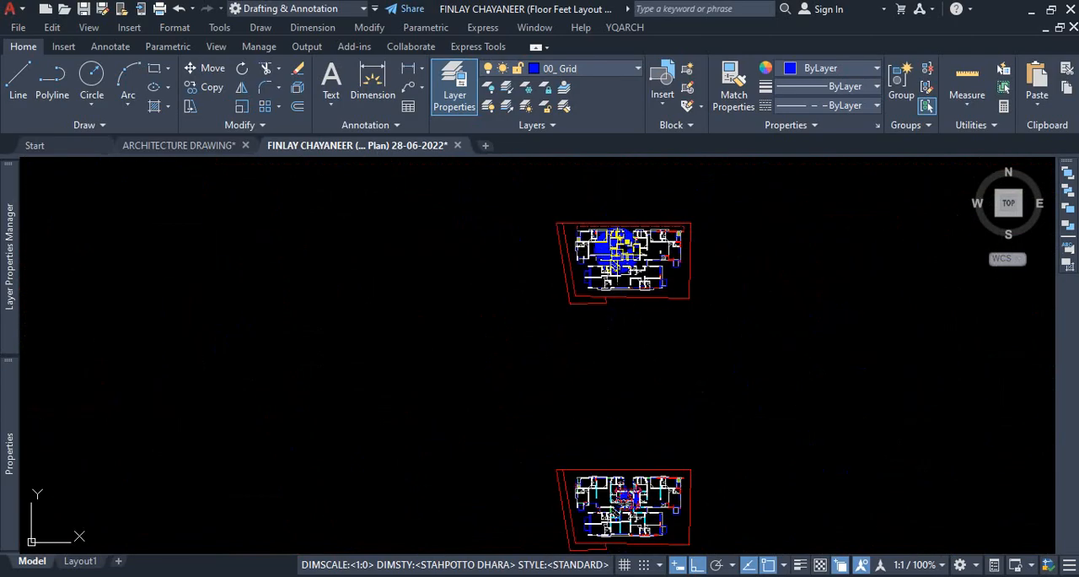
pyautogui.scroll(-5, 588, 379)
pyautogui.scroll(5, 573, 413)
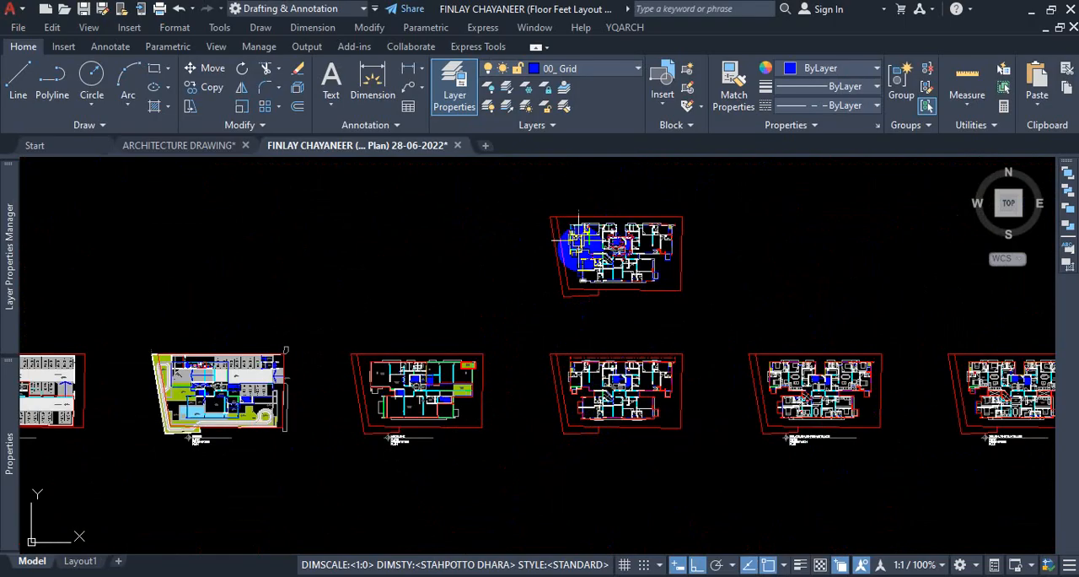
pyautogui.scroll(3, 578, 239)
pyautogui.scroll(-6, 607, 354)
pyautogui.scroll(10, 606, 335)
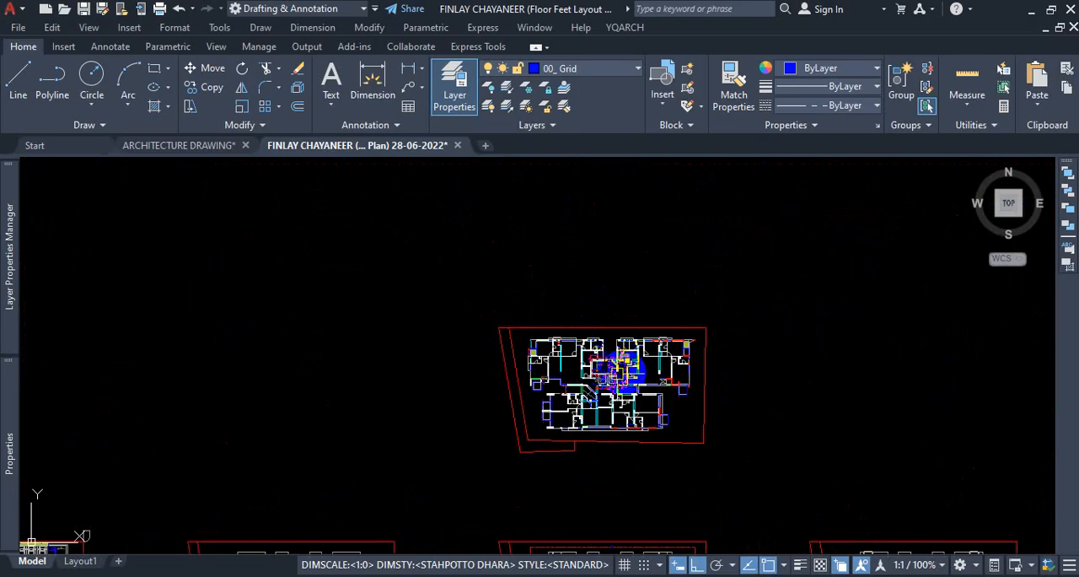
pyautogui.scroll(-6, 590, 342)
pyautogui.scroll(8, 607, 417)
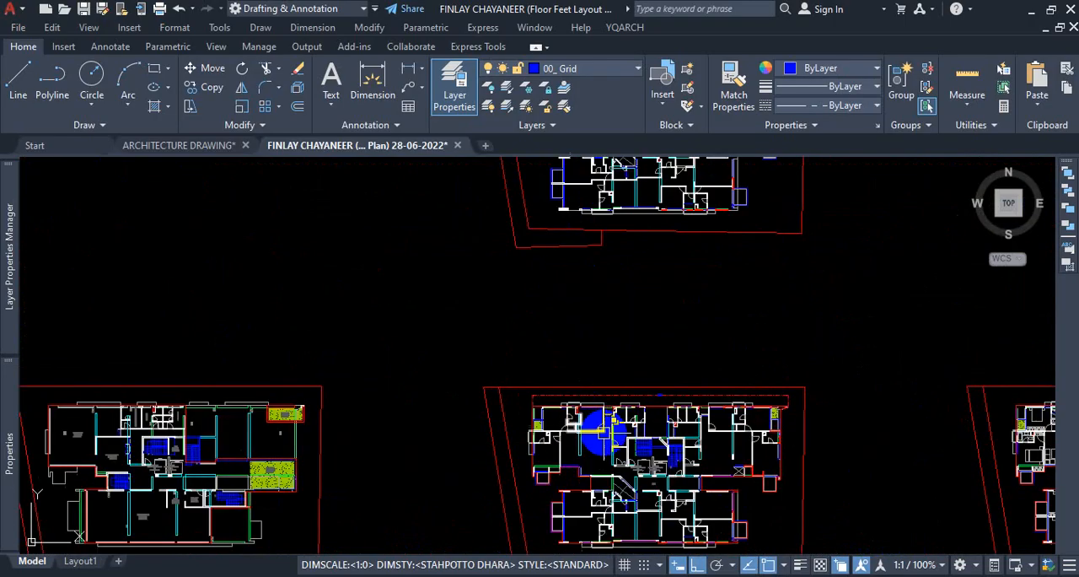
pyautogui.scroll(-5, 607, 417)
pyautogui.scroll(2, 615, 253)
pyautogui.scroll(5, 525, 257)
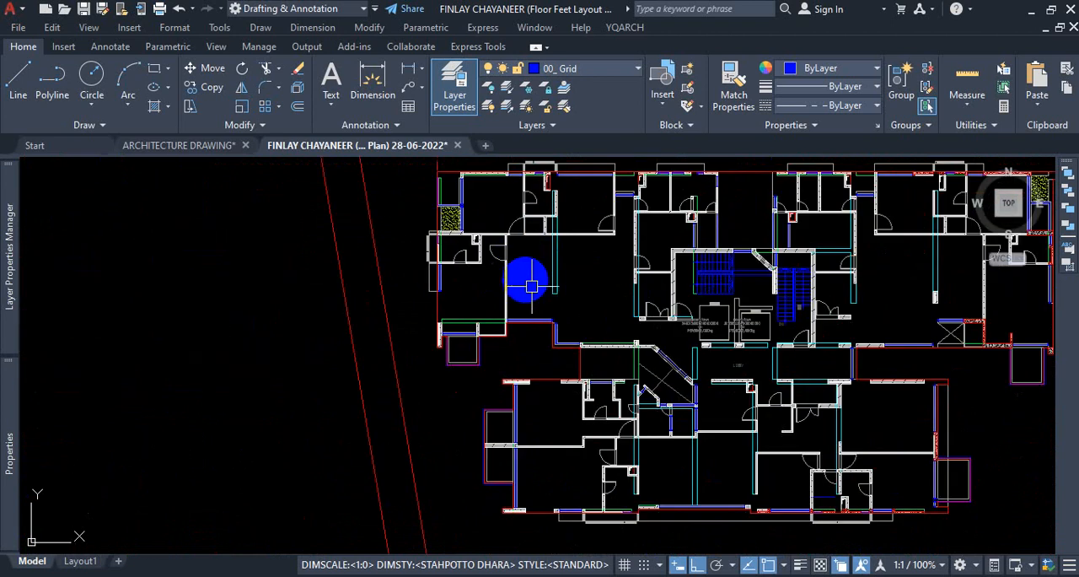
pyautogui.scroll(-5, 539, 261)
pyautogui.scroll(5, 585, 281)
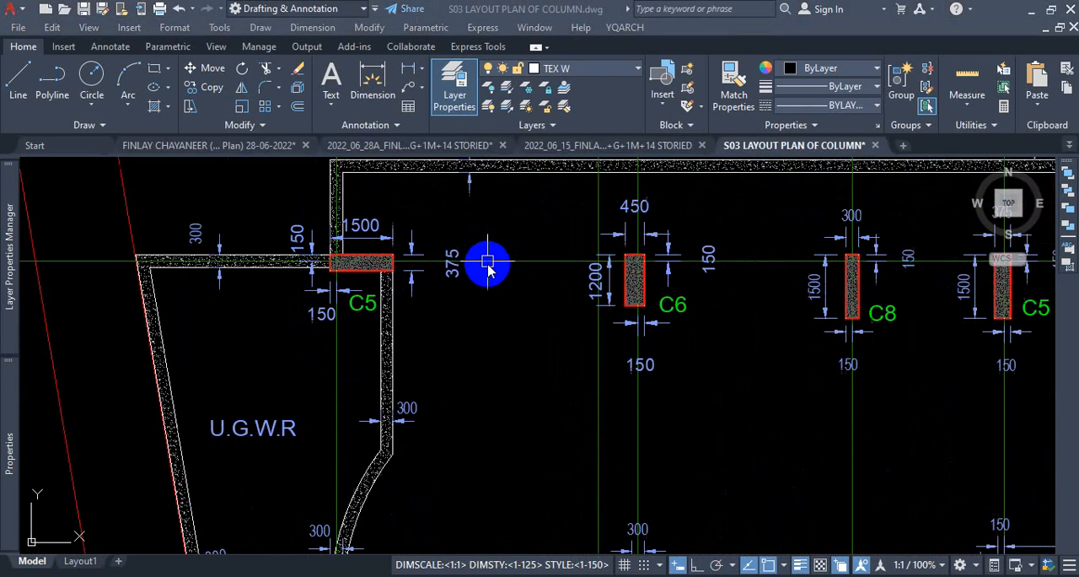
pyautogui.scroll(2, 494, 263)
pyautogui.scroll(-3, 753, 341)
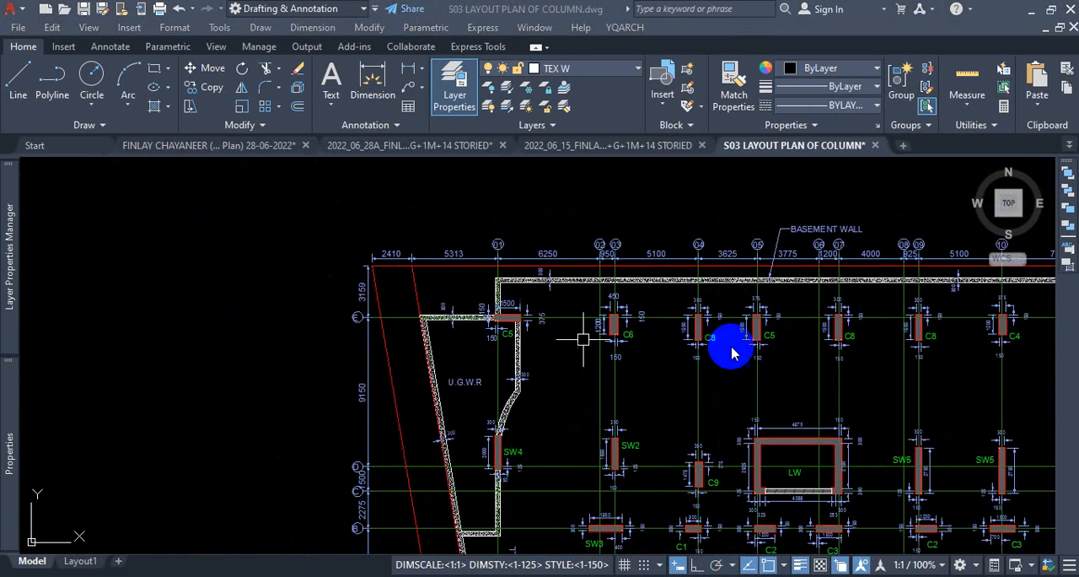
# Switch to the S03 LAYOUT PLAN OF COLUMN drawing and examine its columns, shear walls and lift wall, ending at column C1.
pyautogui.scroll(2, 728, 345)
pyautogui.scroll(-5, 731, 349)
pyautogui.scroll(5, 708, 451)
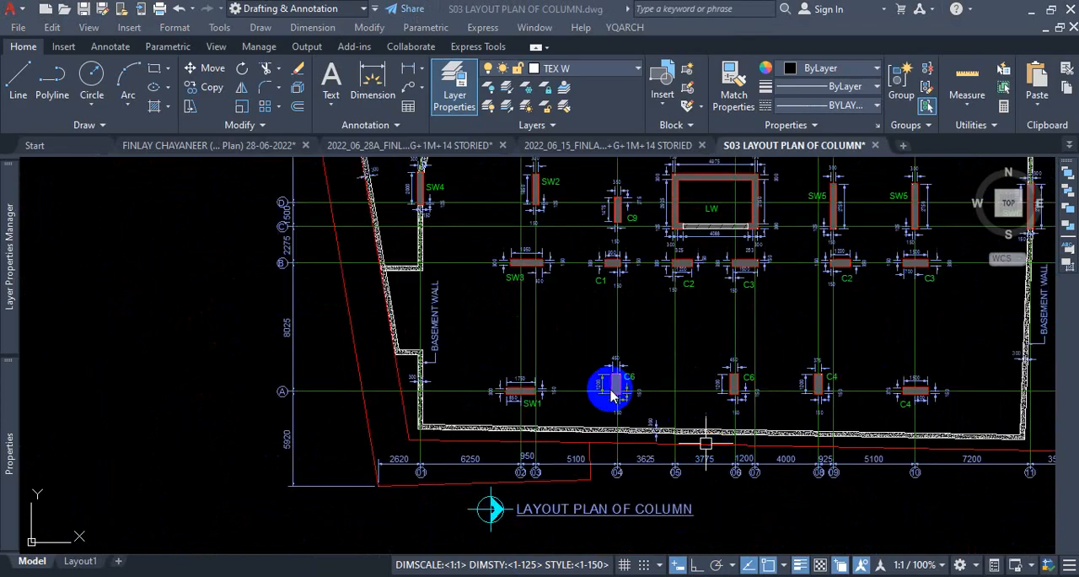
pyautogui.scroll(4, 612, 386)
pyautogui.scroll(-5, 678, 396)
pyautogui.scroll(6, 663, 234)
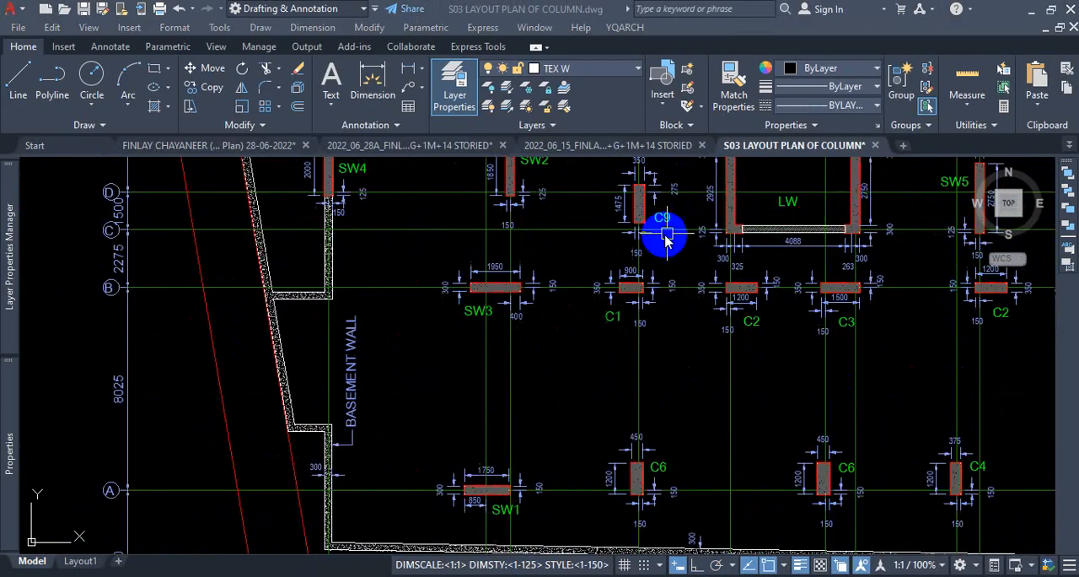
pyautogui.scroll(-1, 566, 384)
pyautogui.scroll(3, 557, 308)
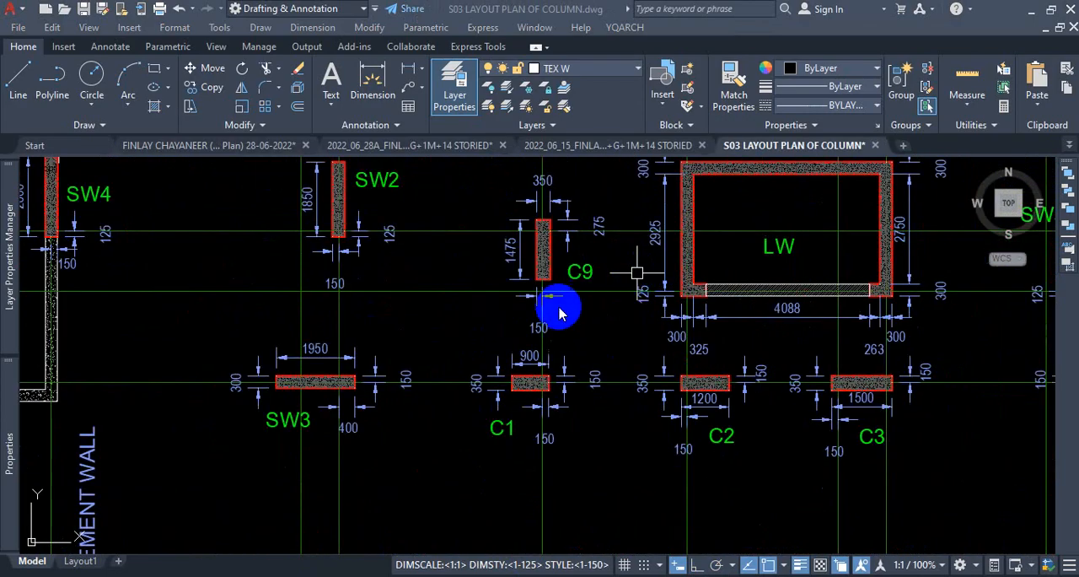
pyautogui.scroll(-5, 778, 357)
pyautogui.scroll(2, 802, 351)
pyautogui.scroll(-1, 790, 388)
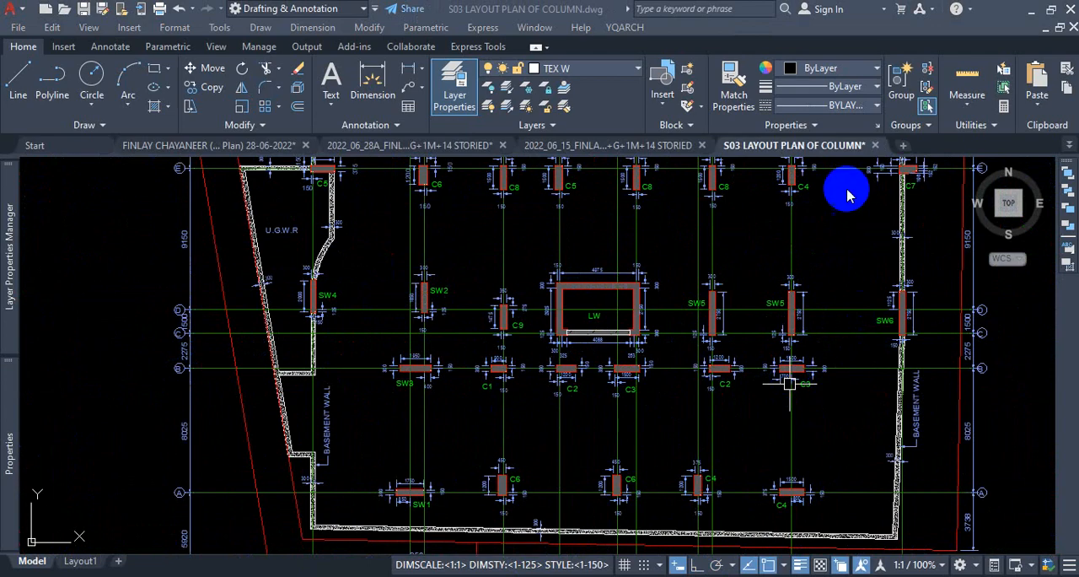
pyautogui.scroll(3, 827, 193)
pyautogui.scroll(-3, 882, 258)
pyautogui.scroll(2, 885, 221)
pyautogui.scroll(-5, 689, 290)
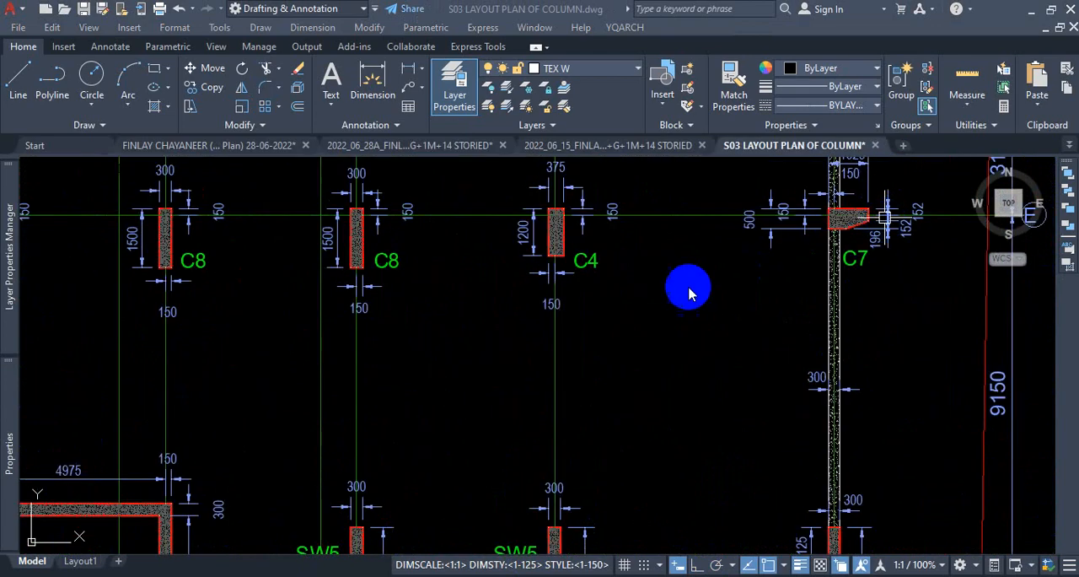
pyautogui.hotkey('ctrl', 'a')
pyautogui.scroll(5, 447, 504)
pyautogui.press('Escape')
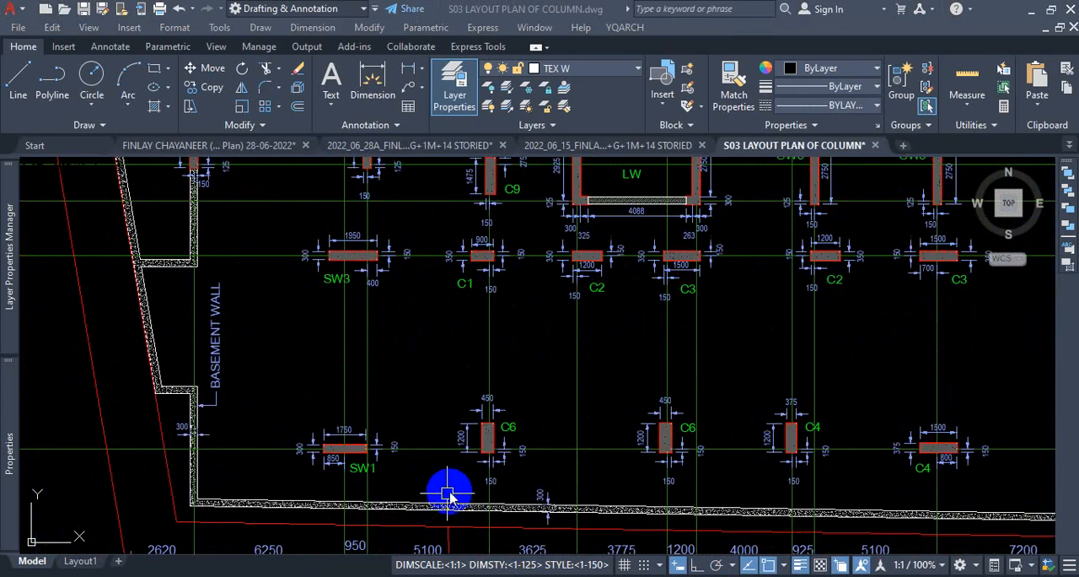
pyautogui.scroll(8, 460, 253)
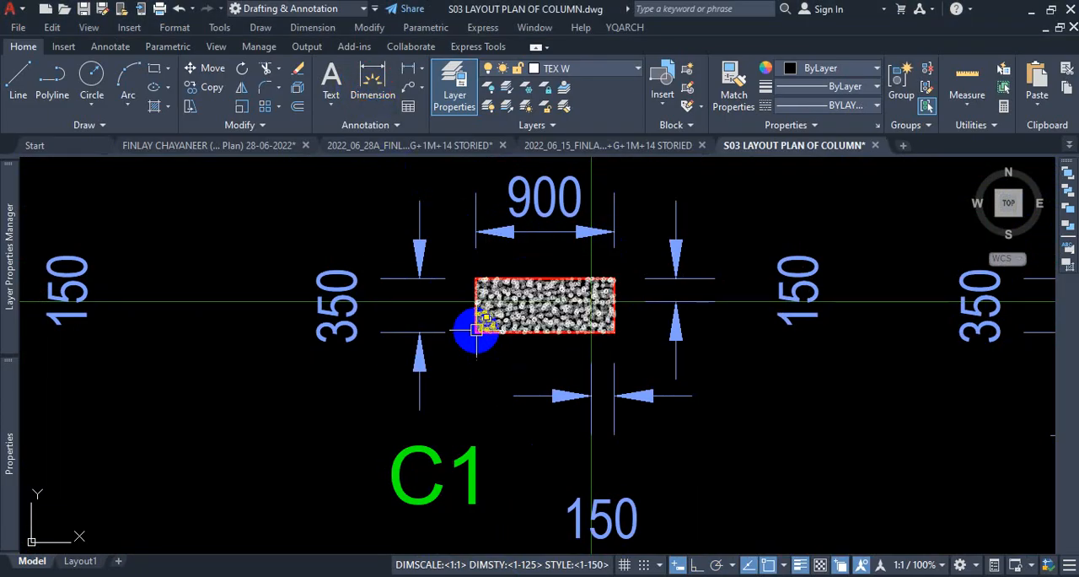
pyautogui.click(372, 85)
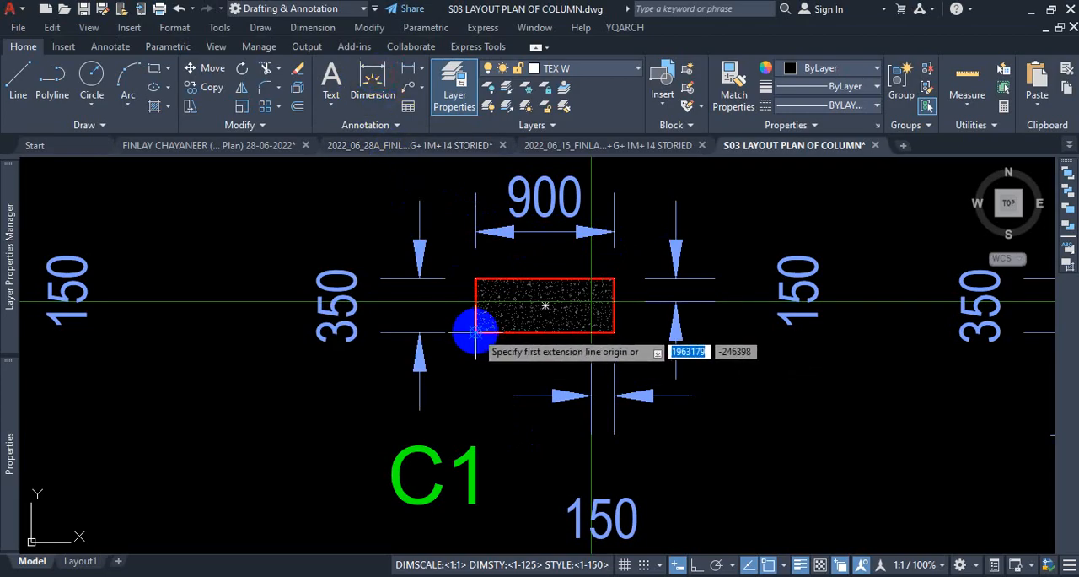
pyautogui.click(475, 333)
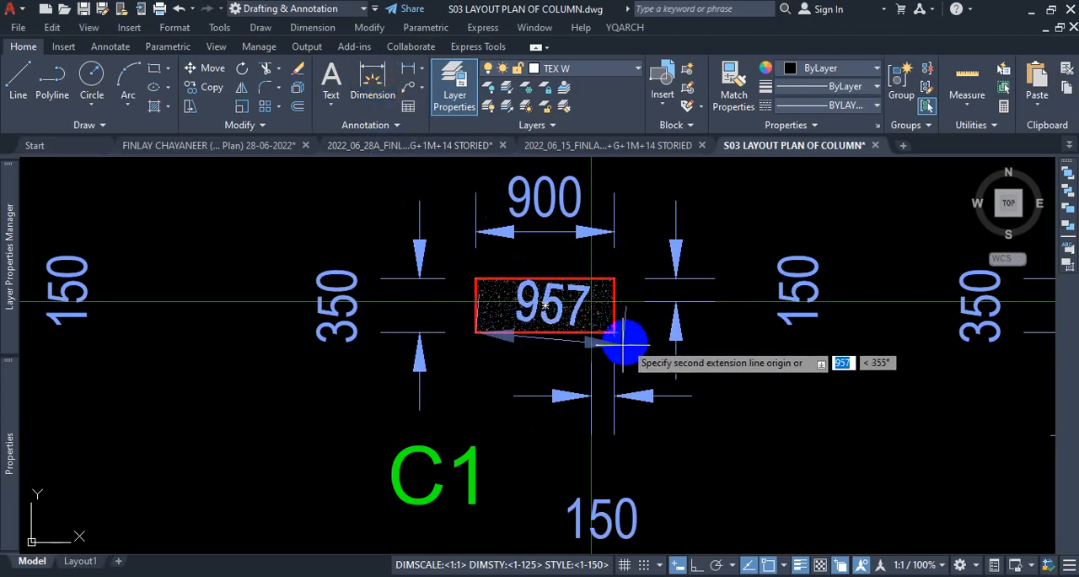
pyautogui.press('Escape')
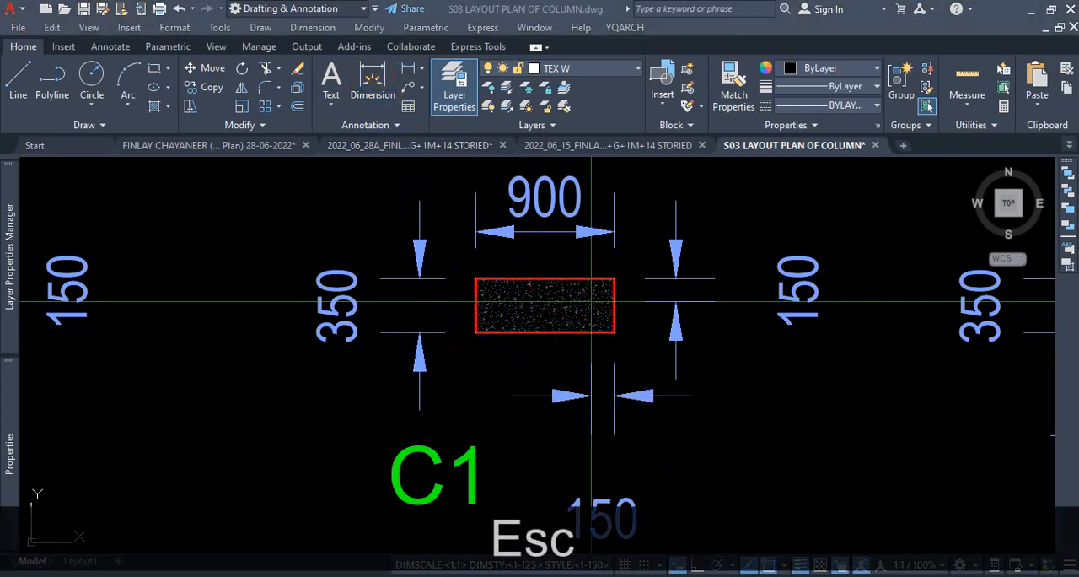
pyautogui.write('d')
pyautogui.press('Return')
pyautogui.press('Escape')
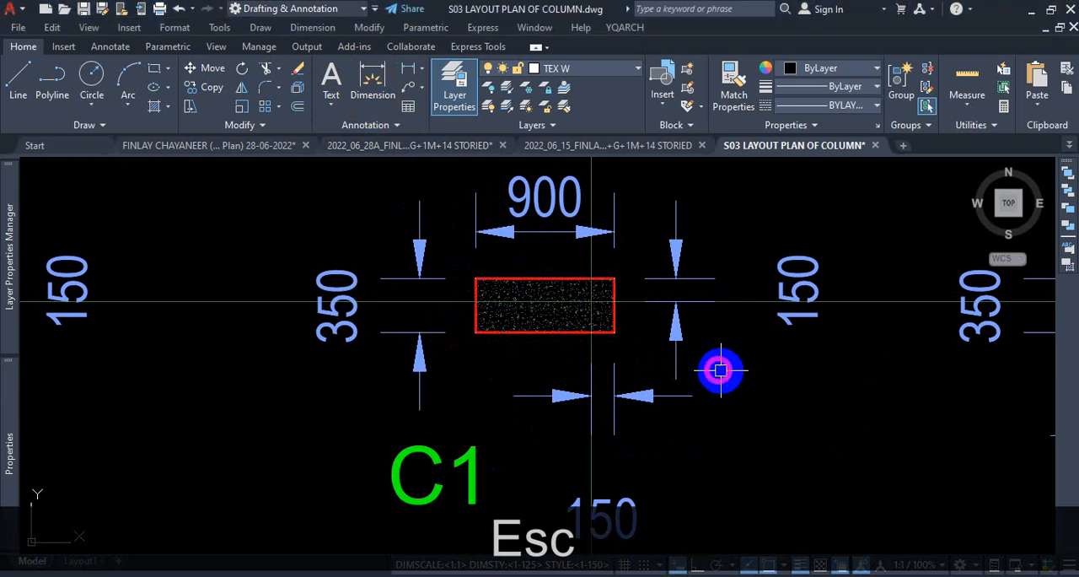
# Check which dimension style is used by the two 150 offset dimensions at column C1.
pyautogui.click(712, 364)
pyautogui.click(657, 436)
pyautogui.click(7, 430)
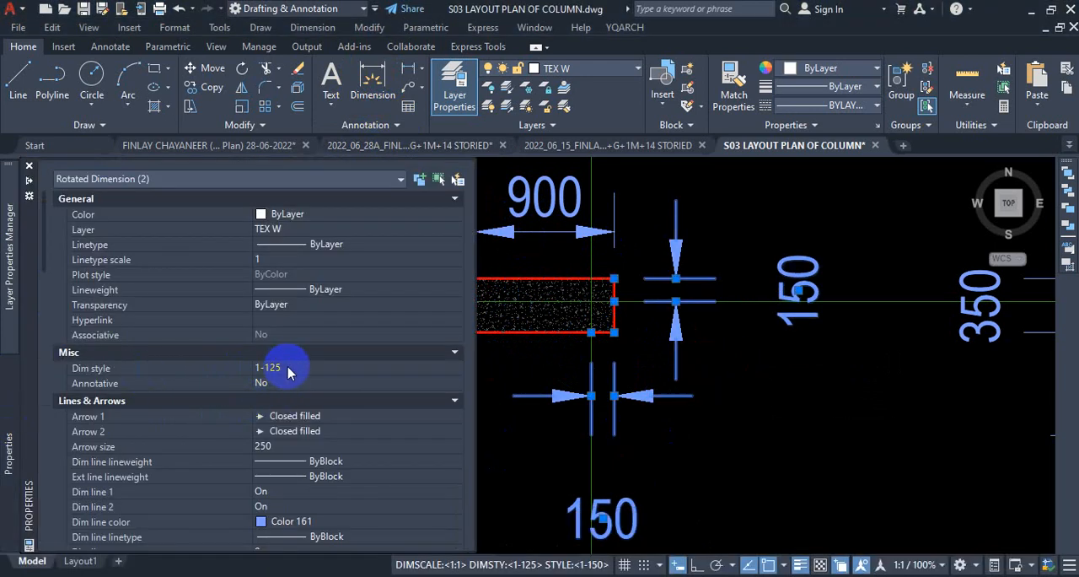
pyautogui.press('Escape')
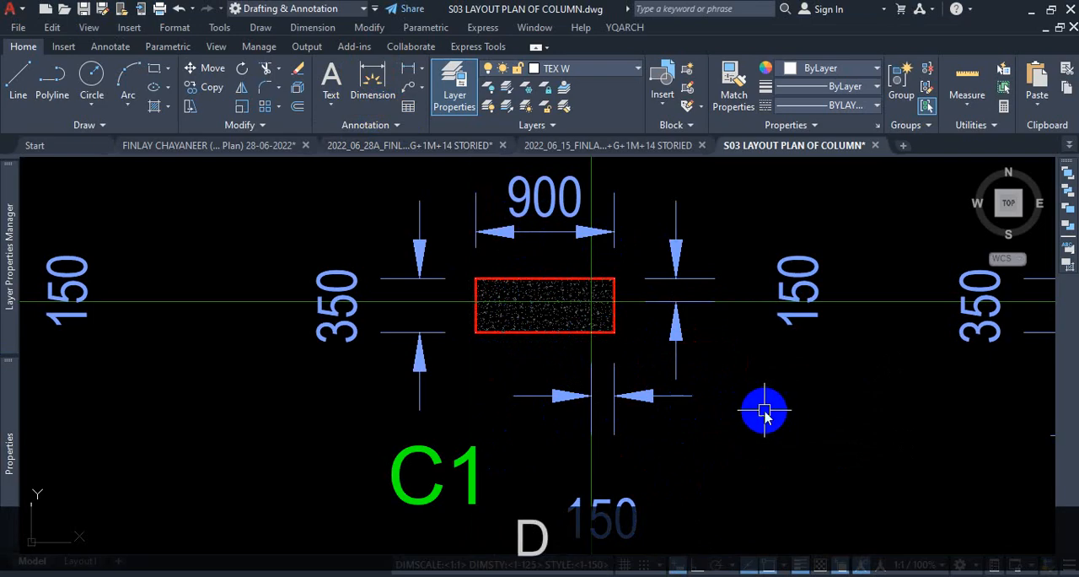
# Set the primary unit format of dimension style 1-125 to Architectural.
pyautogui.press('Return')
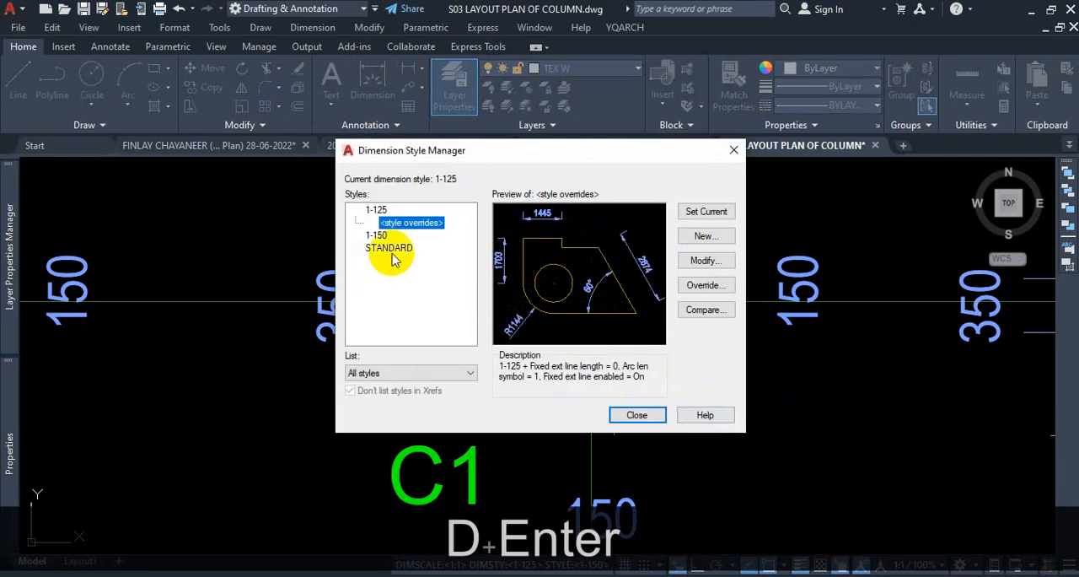
pyautogui.click(376, 209)
pyautogui.click(717, 264)
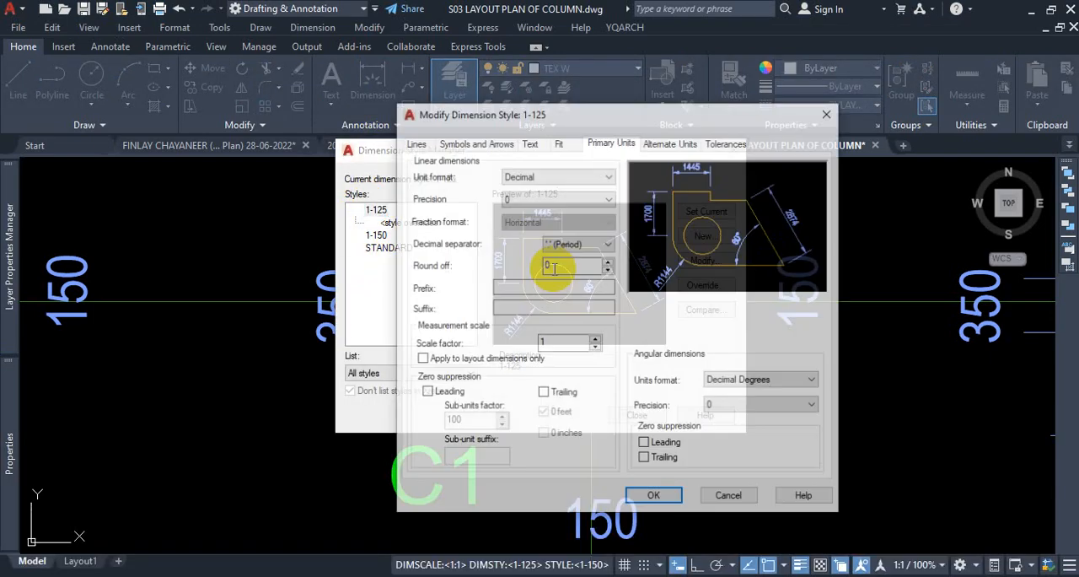
pyautogui.click(579, 182)
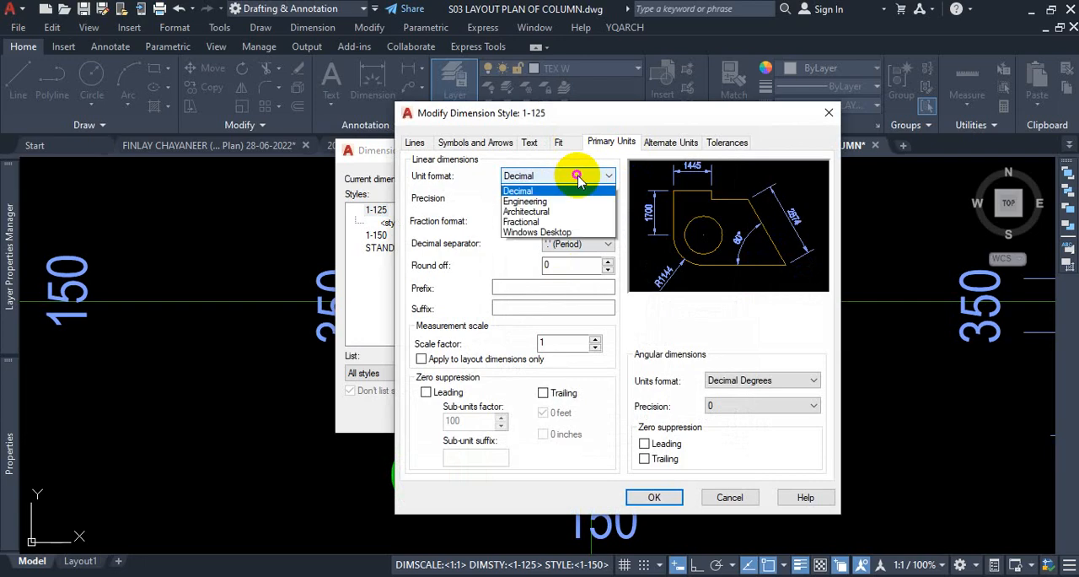
pyautogui.click(532, 223)
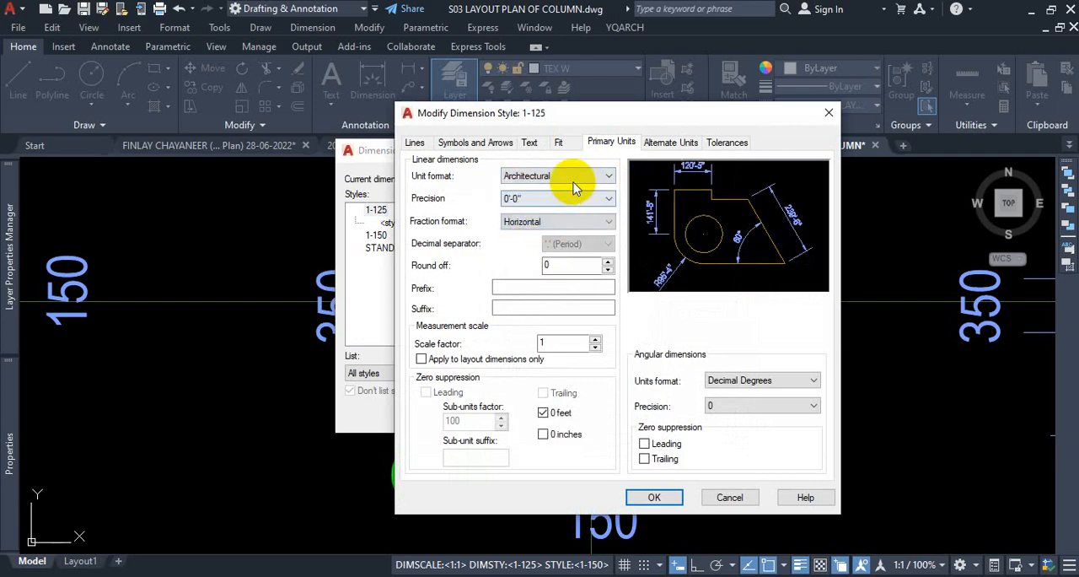
# Review the fit, arrow, text and primary unit settings of style 1-125 and apply the modified style.
pyautogui.click(560, 145)
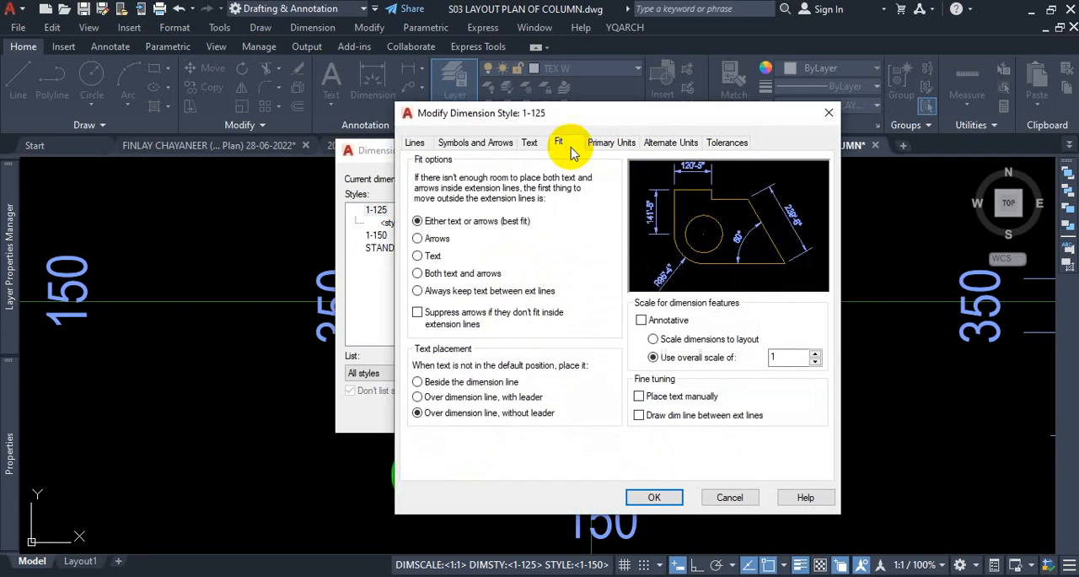
pyautogui.click(613, 145)
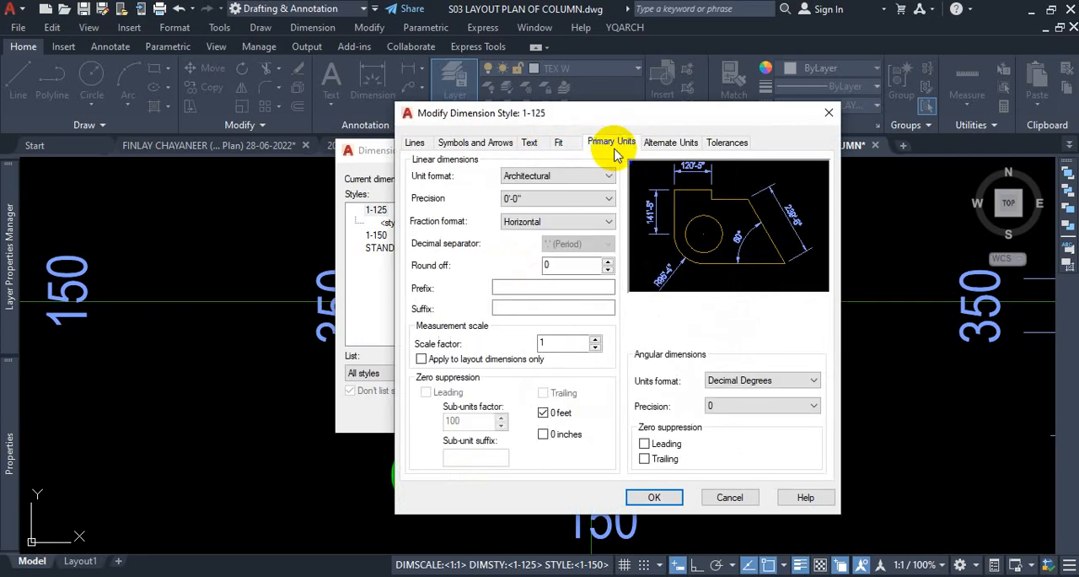
pyautogui.click(565, 152)
pyautogui.click(489, 145)
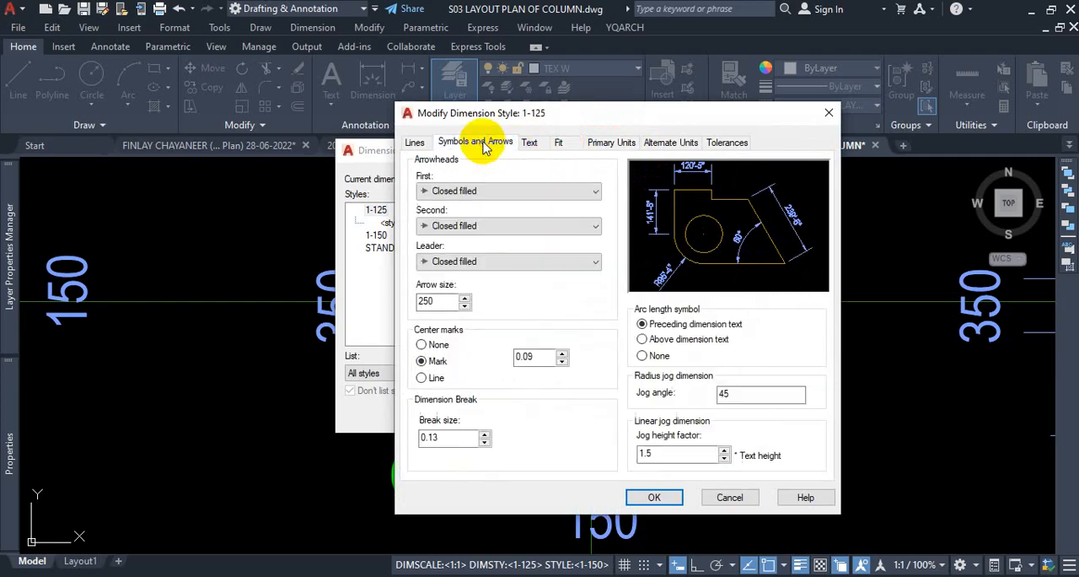
pyautogui.click(530, 143)
pyautogui.click(563, 145)
pyautogui.click(597, 146)
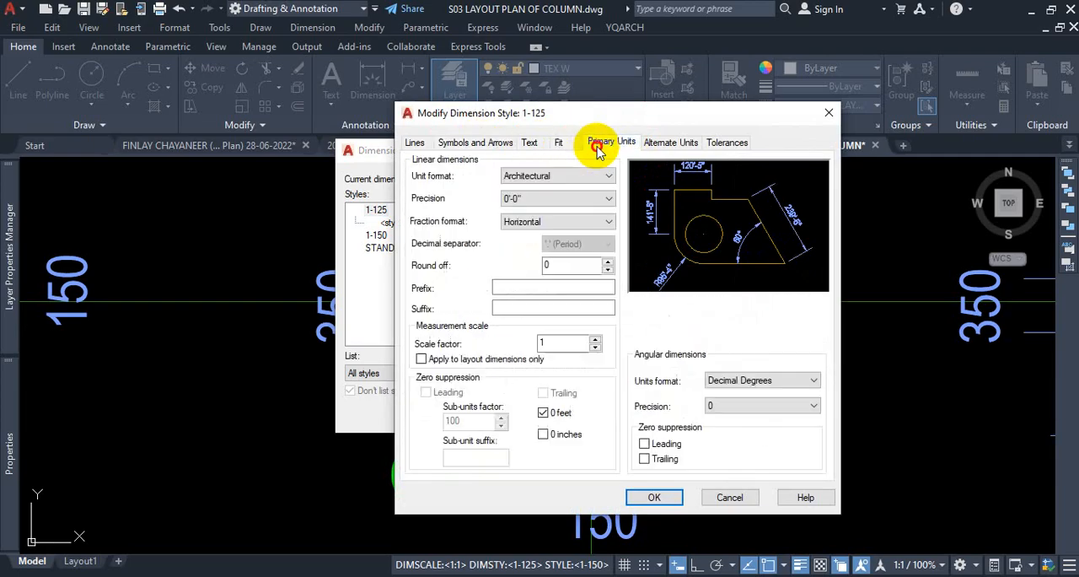
pyautogui.click(674, 504)
pyautogui.click(637, 414)
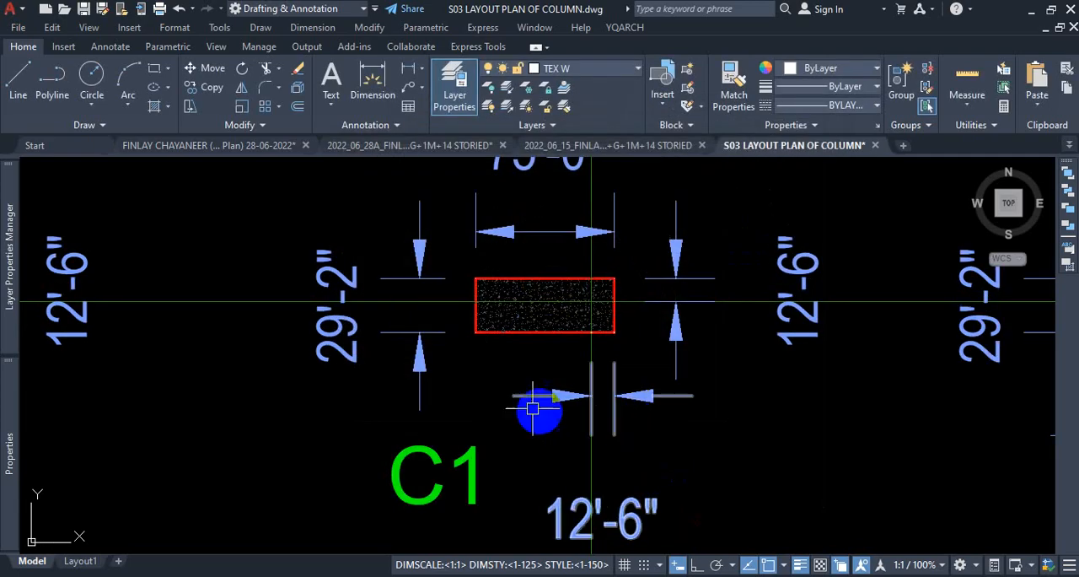
# Inspect the column size and offset dimensions around C1 and C2 in feet and inches.
pyautogui.scroll(-3, 544, 396)
pyautogui.scroll(2, 593, 323)
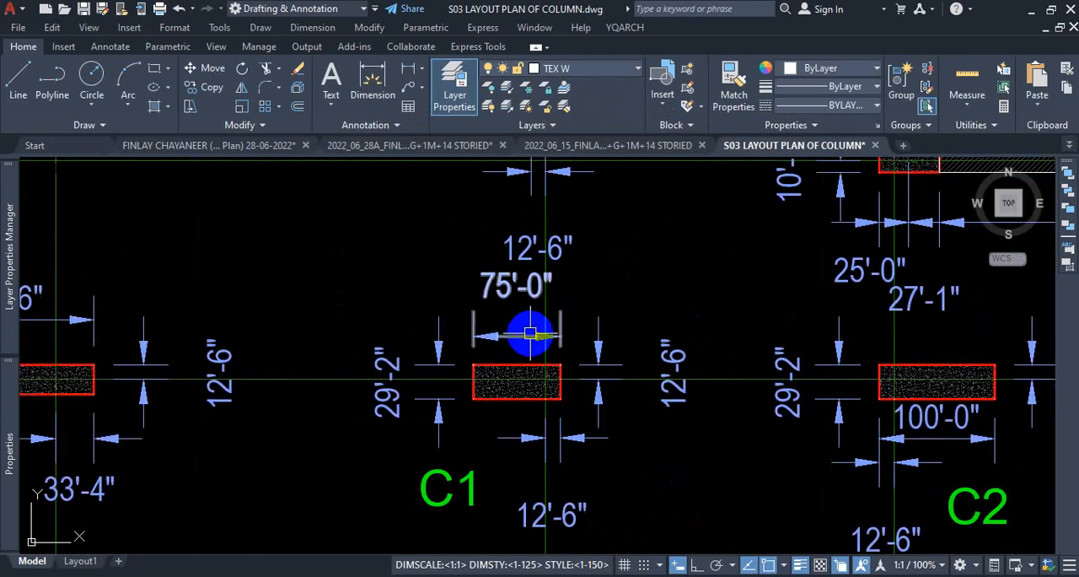
pyautogui.scroll(-3, 546, 335)
pyautogui.scroll(3, 549, 330)
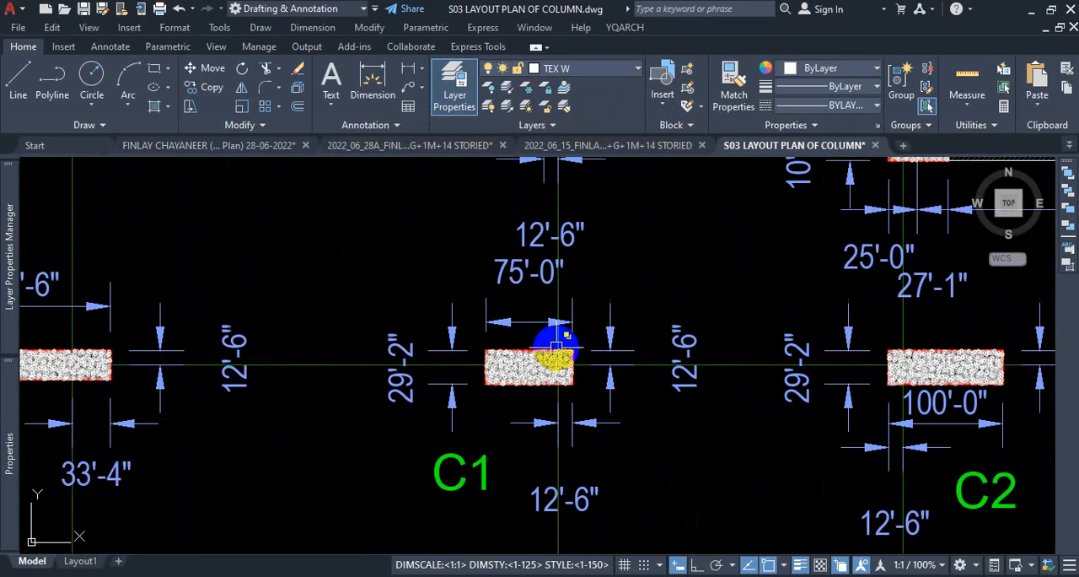
pyautogui.scroll(-2, 530, 346)
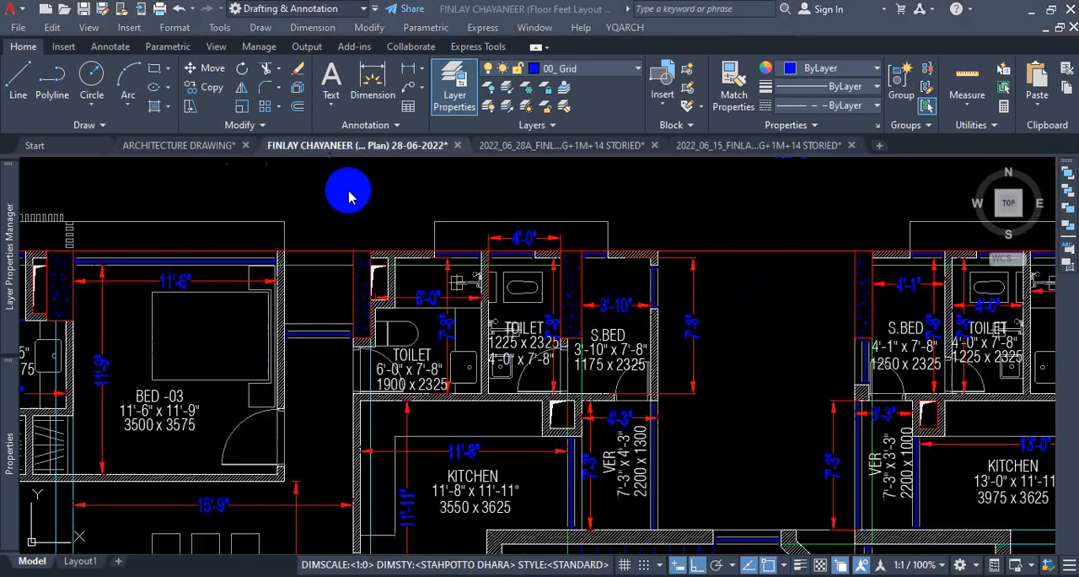
pyautogui.scroll(2, 362, 309)
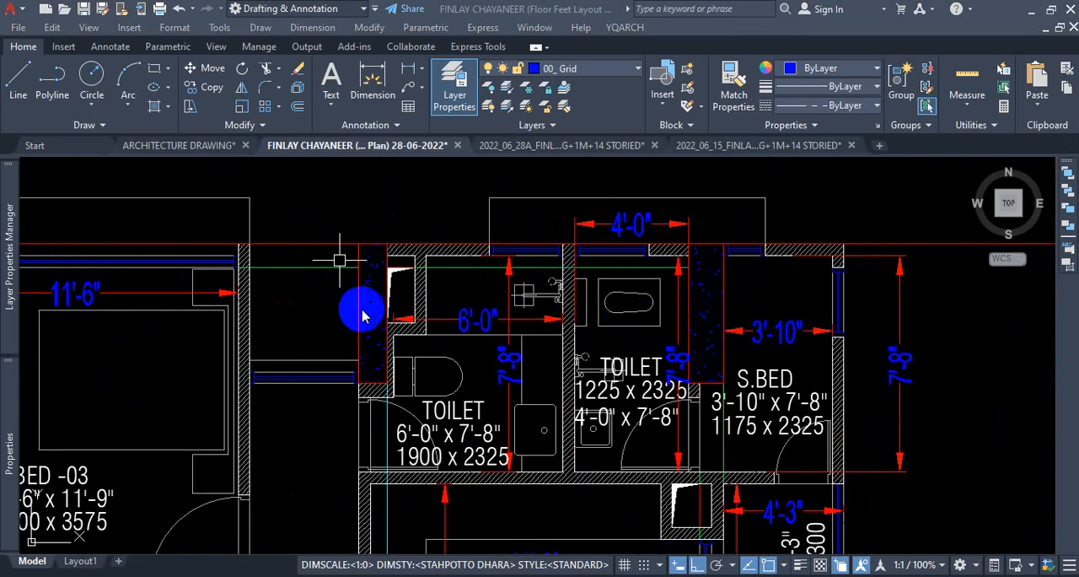
pyautogui.scroll(-4, 549, 301)
pyautogui.scroll(2, 386, 312)
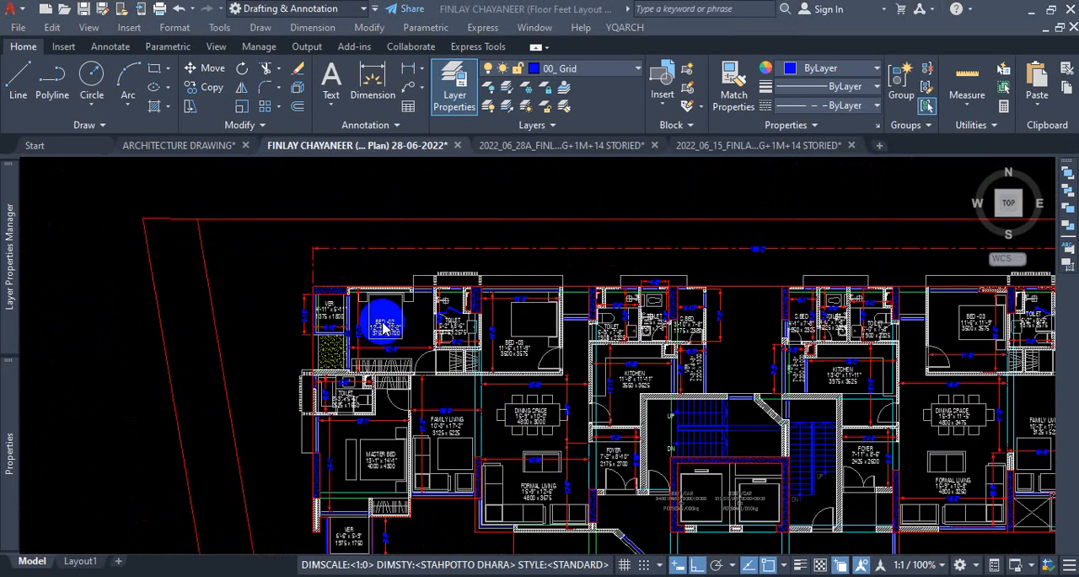
pyautogui.scroll(2, 382, 326)
pyautogui.scroll(1, 237, 221)
pyautogui.click(305, 211)
pyautogui.scroll(-2, 403, 244)
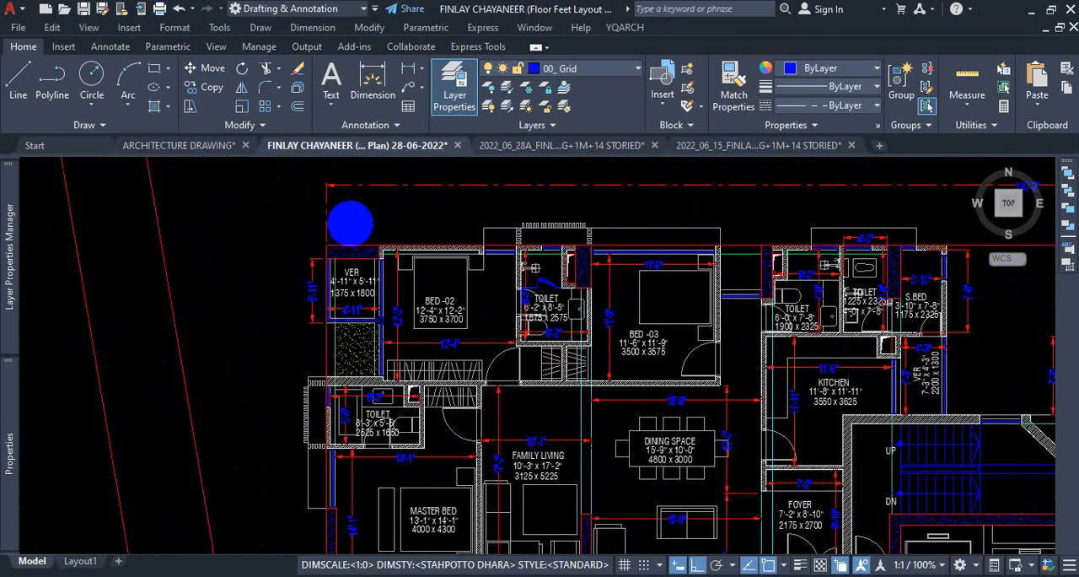
pyautogui.scroll(3, 350, 223)
pyautogui.click(373, 80)
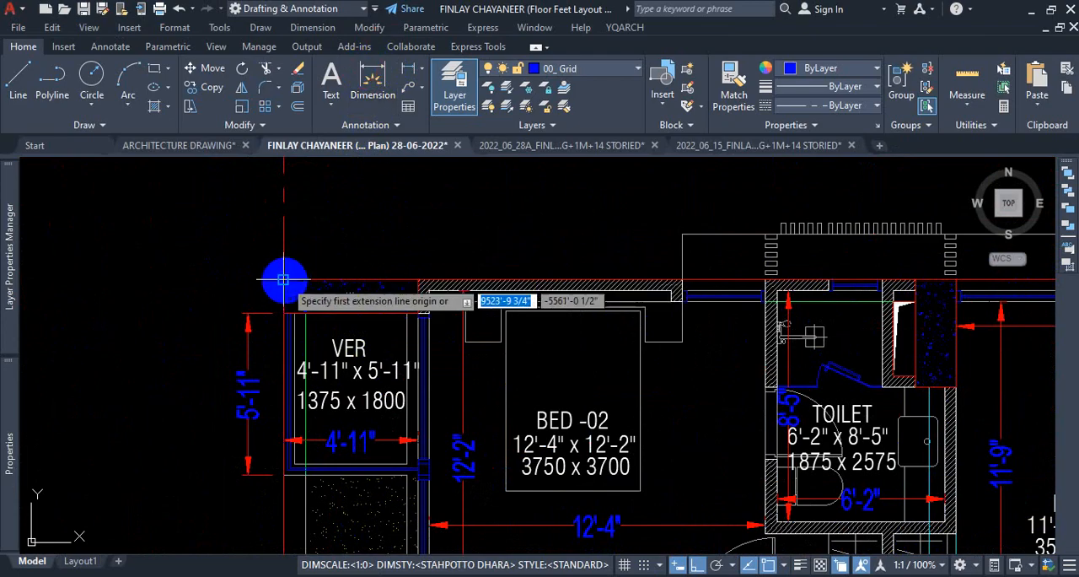
pyautogui.click(283, 280)
pyautogui.click(419, 281)
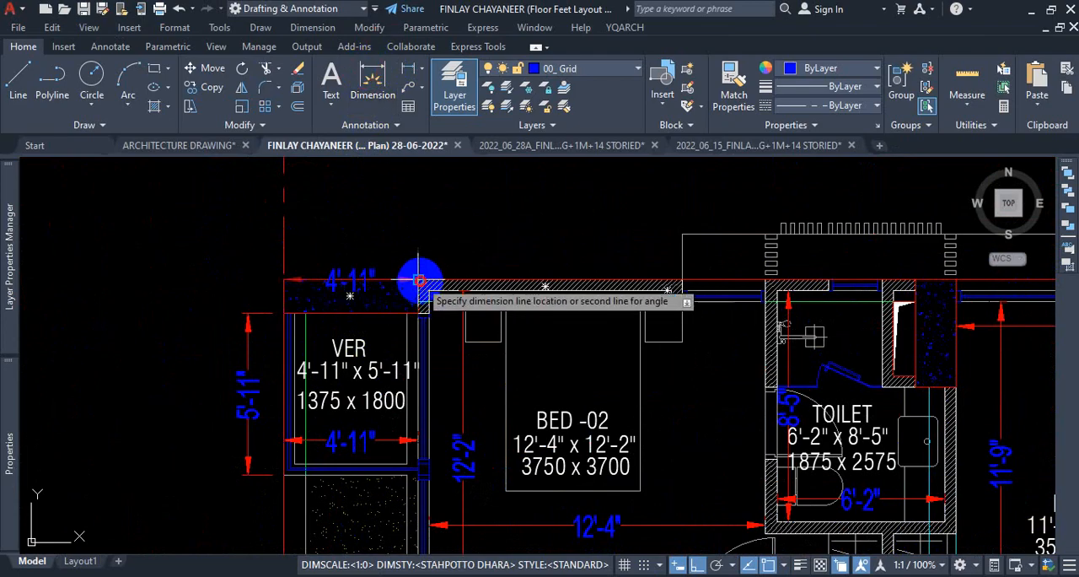
pyautogui.click(409, 212)
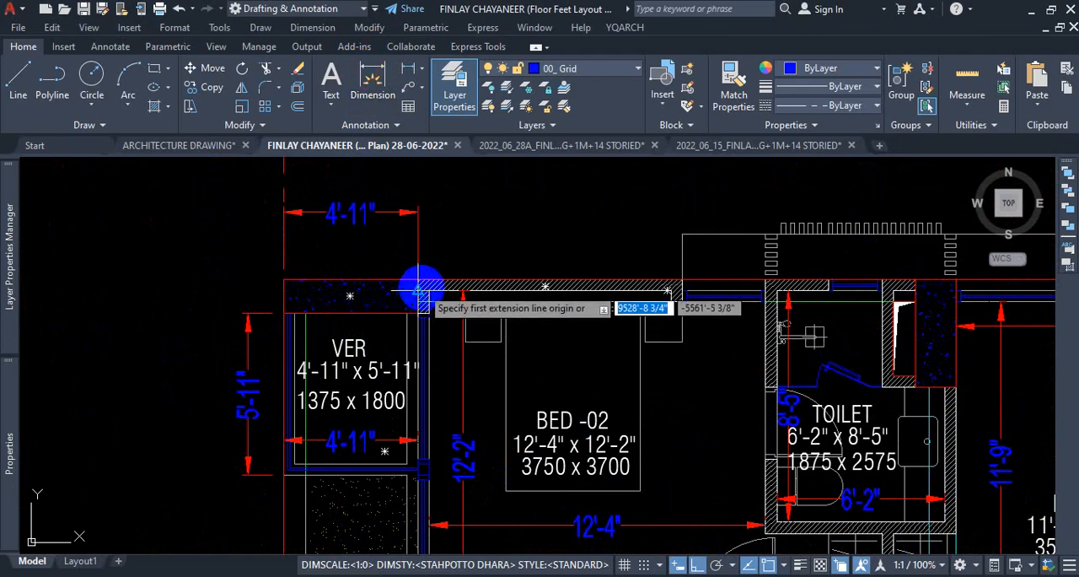
# Dimension the vertical thickness of the same corner column, placing the dimension outside the plan.
pyautogui.click(284, 279)
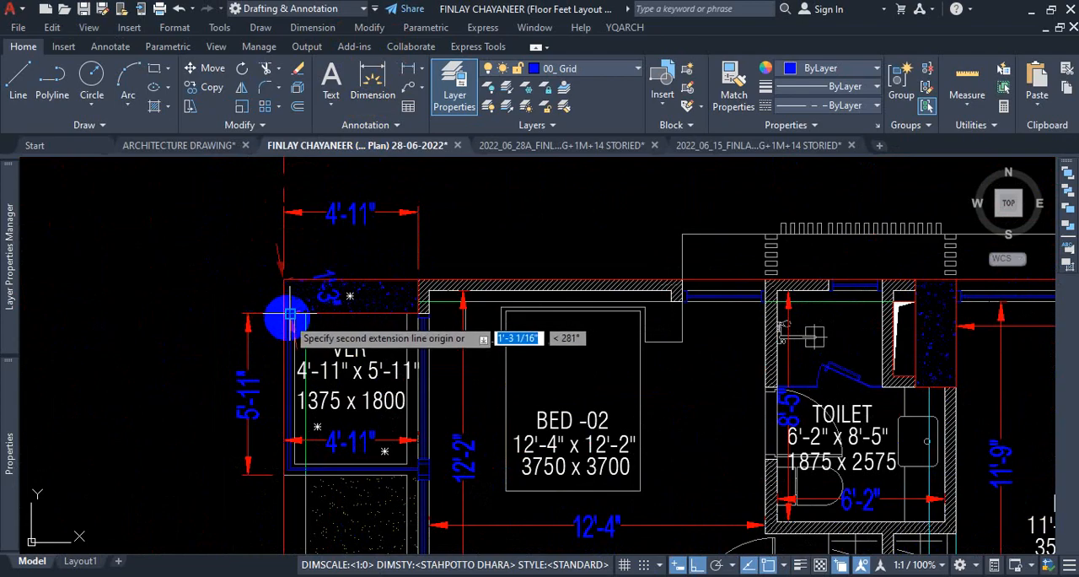
pyautogui.click(283, 314)
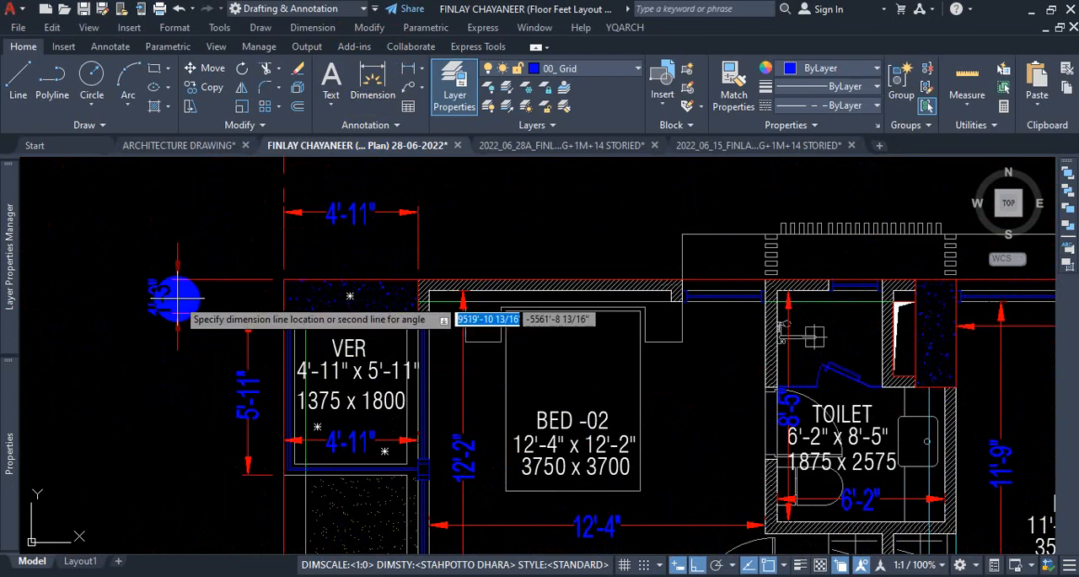
pyautogui.click(177, 297)
pyautogui.press('Escape')
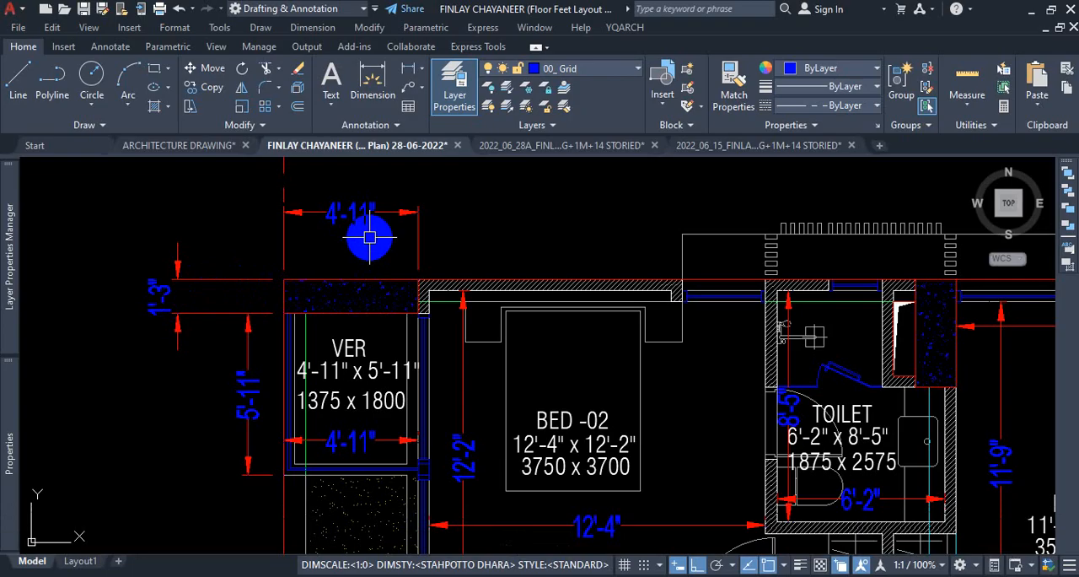
pyautogui.click(770, 149)
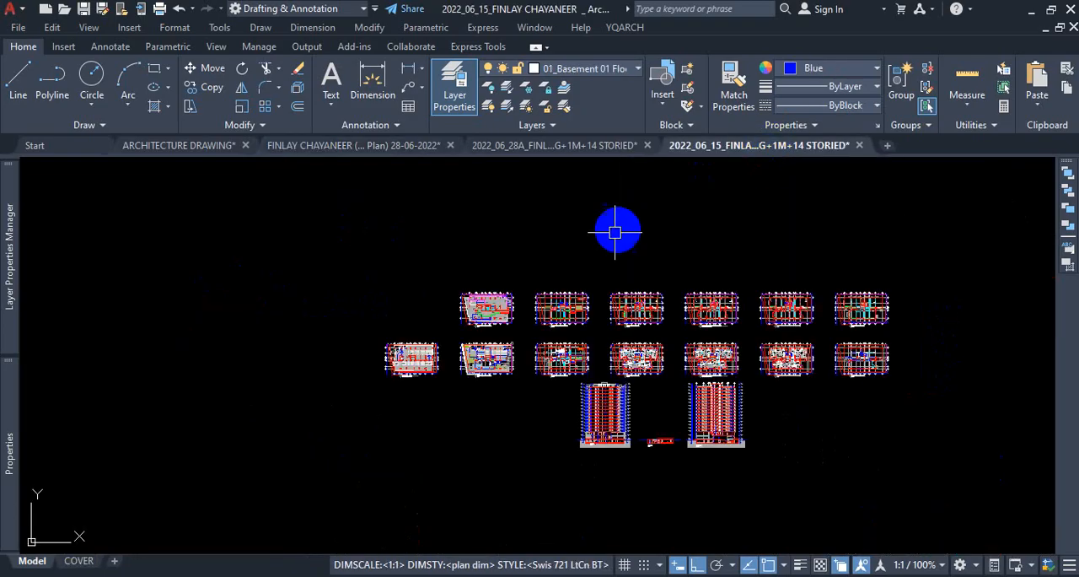
pyautogui.scroll(10, 563, 310)
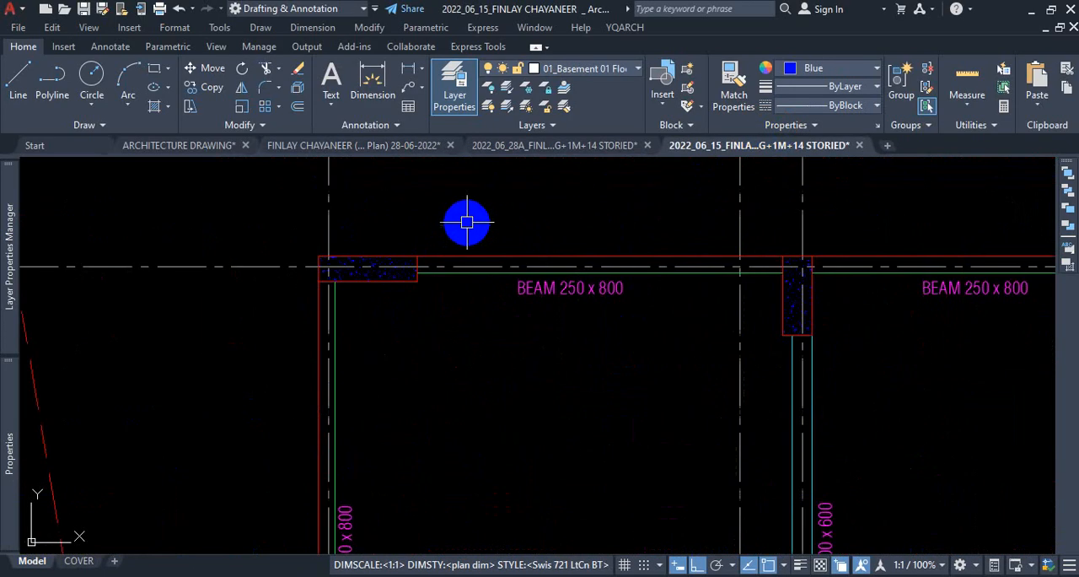
pyautogui.scroll(-10, 494, 309)
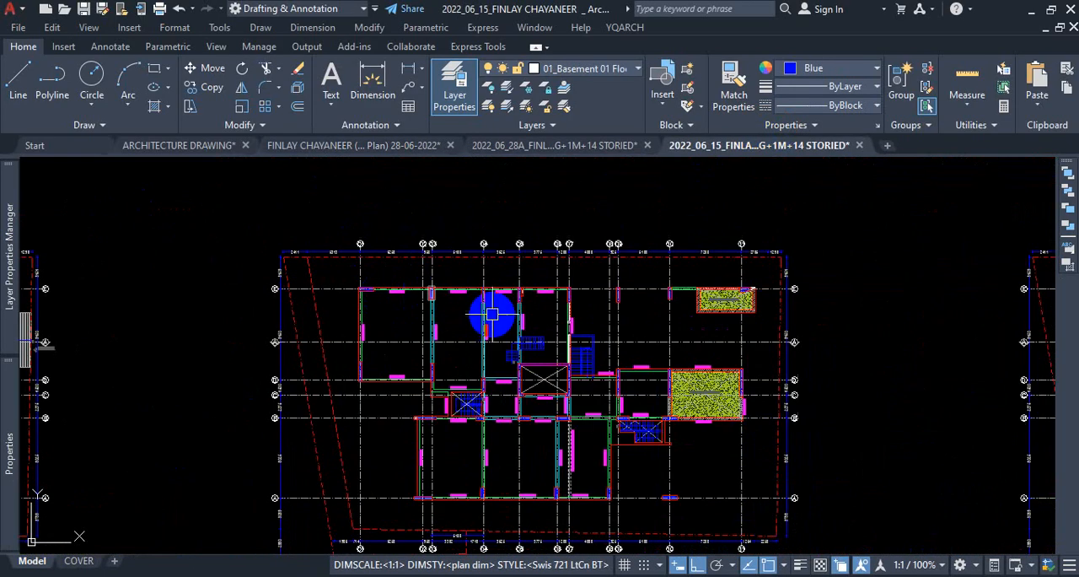
pyautogui.scroll(5, 540, 279)
pyautogui.scroll(-8, 506, 236)
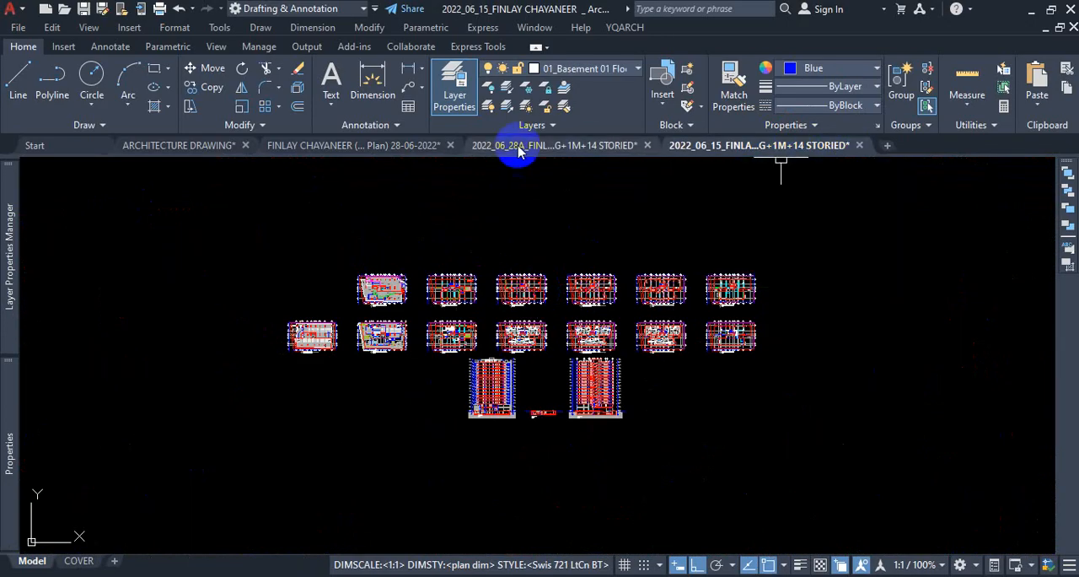
pyautogui.scroll(8, 706, 306)
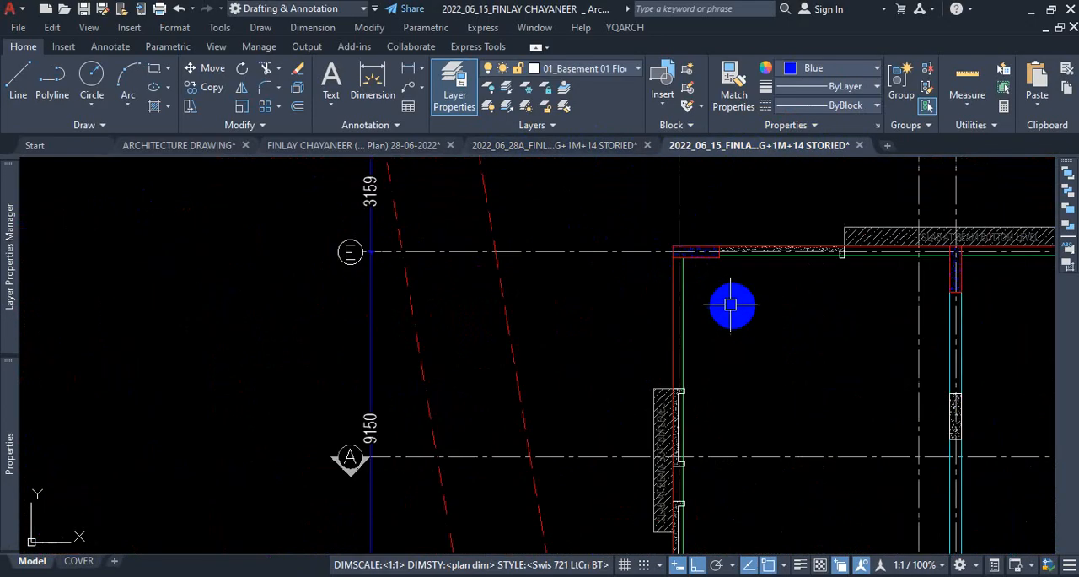
pyautogui.scroll(-5, 723, 301)
pyautogui.scroll(2, 401, 432)
pyautogui.scroll(2, 457, 314)
pyautogui.scroll(-5, 557, 319)
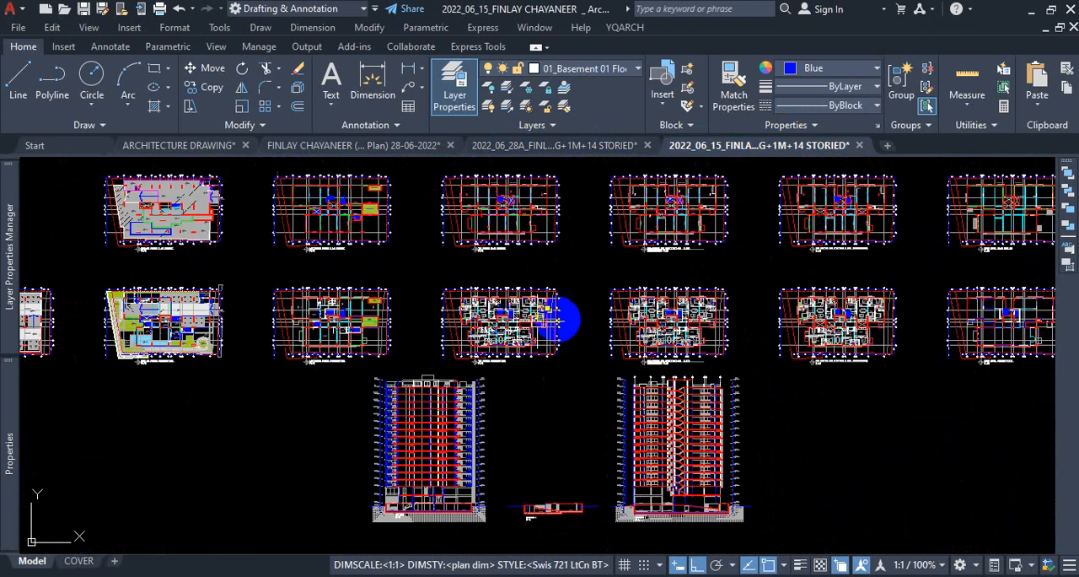
# Examine the column sizes and offset dimensions around C1, C2 and C6 in the S03 LAYOUT PLAN OF COLUMN drawing.
pyautogui.scroll(3, 692, 304)
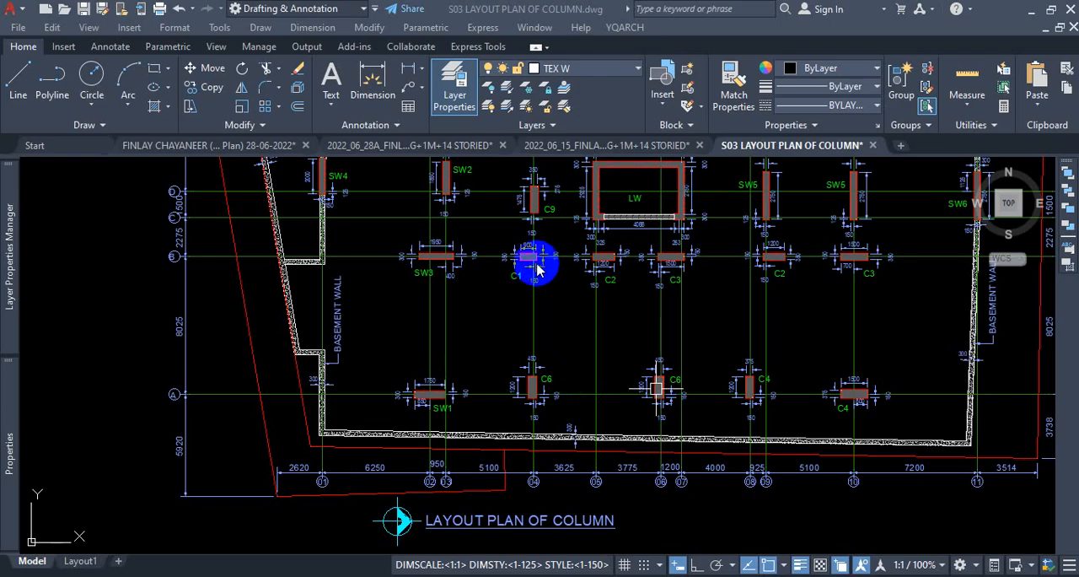
pyautogui.scroll(6, 538, 264)
pyautogui.scroll(-8, 510, 350)
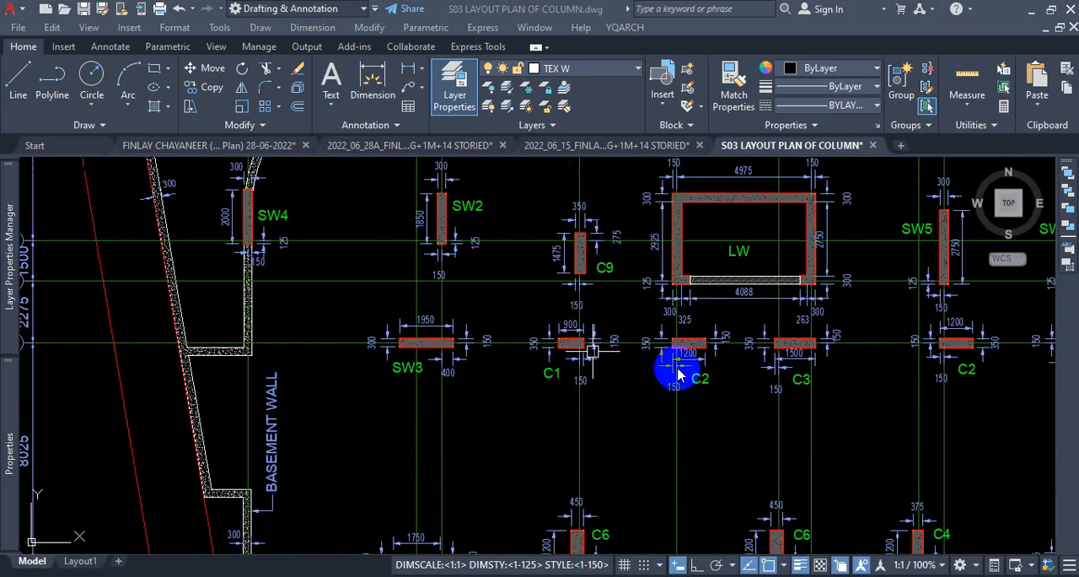
pyautogui.scroll(3, 615, 405)
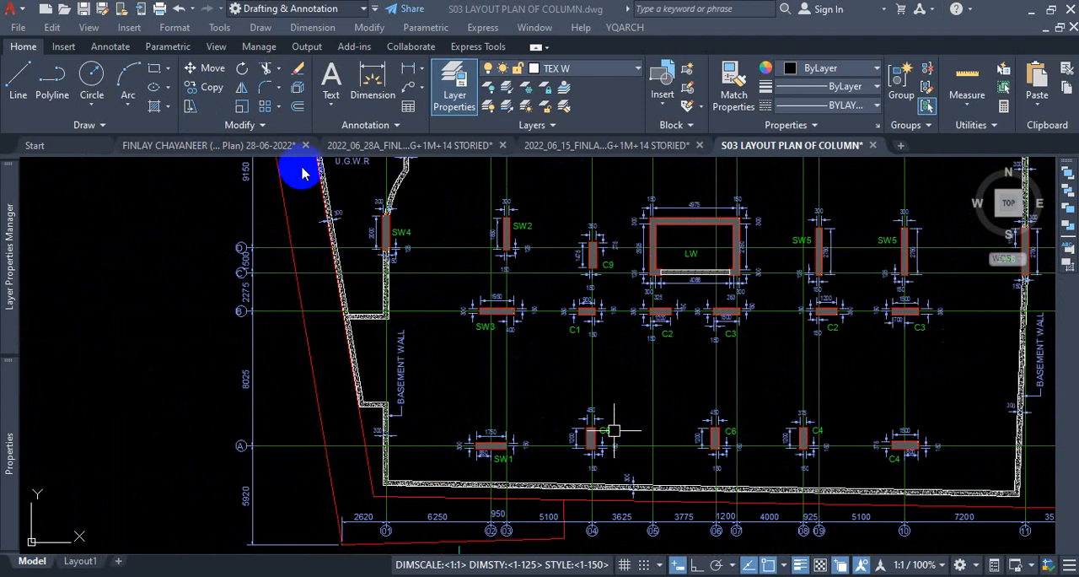
pyautogui.click(430, 150)
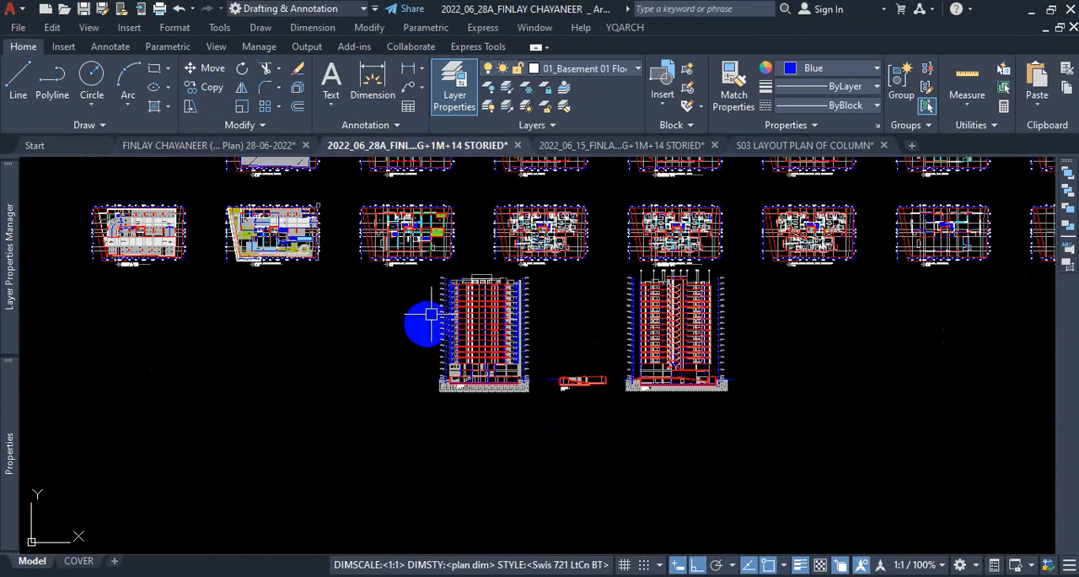
pyautogui.click(232, 145)
pyautogui.scroll(-6, 362, 265)
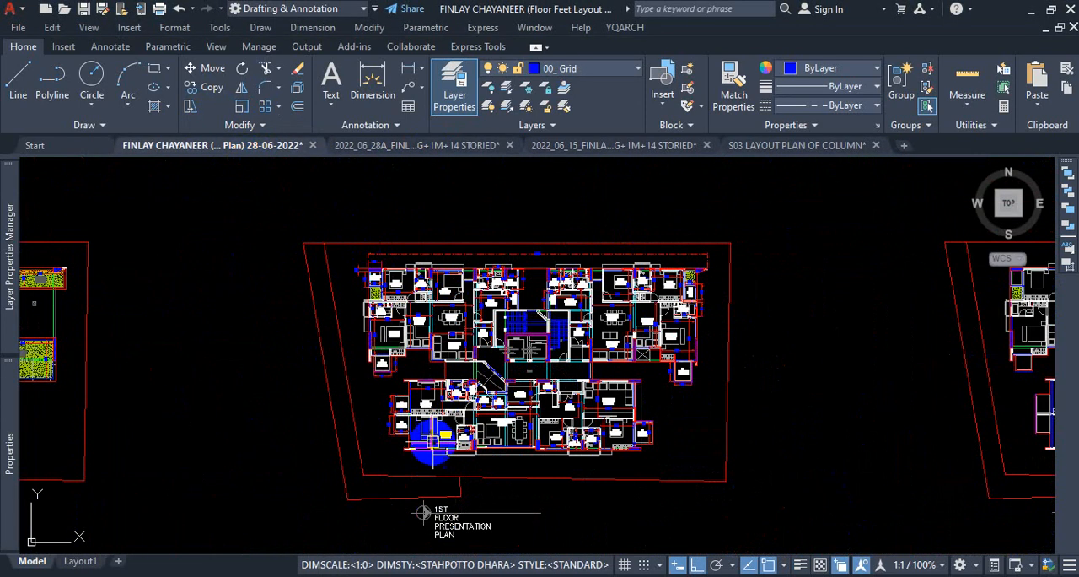
pyautogui.scroll(4, 434, 439)
pyautogui.scroll(2, 489, 253)
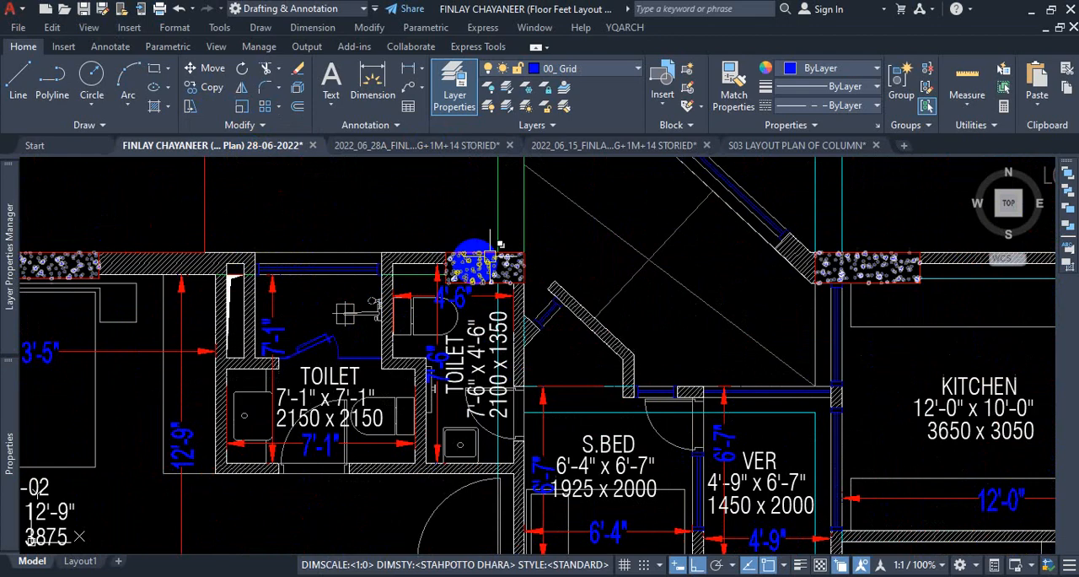
pyautogui.scroll(2, 497, 244)
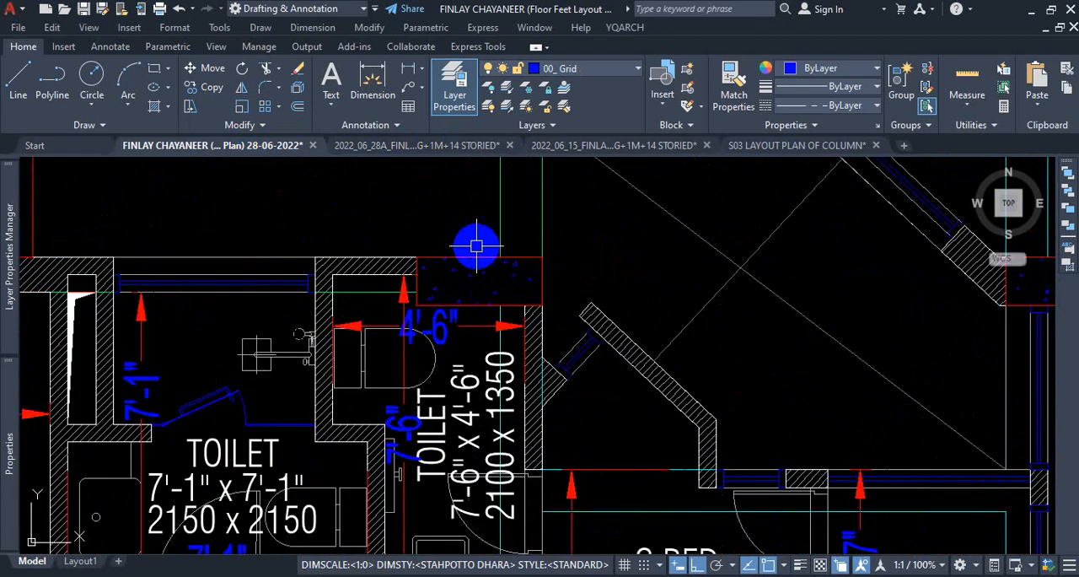
pyautogui.click(378, 82)
pyautogui.click(416, 253)
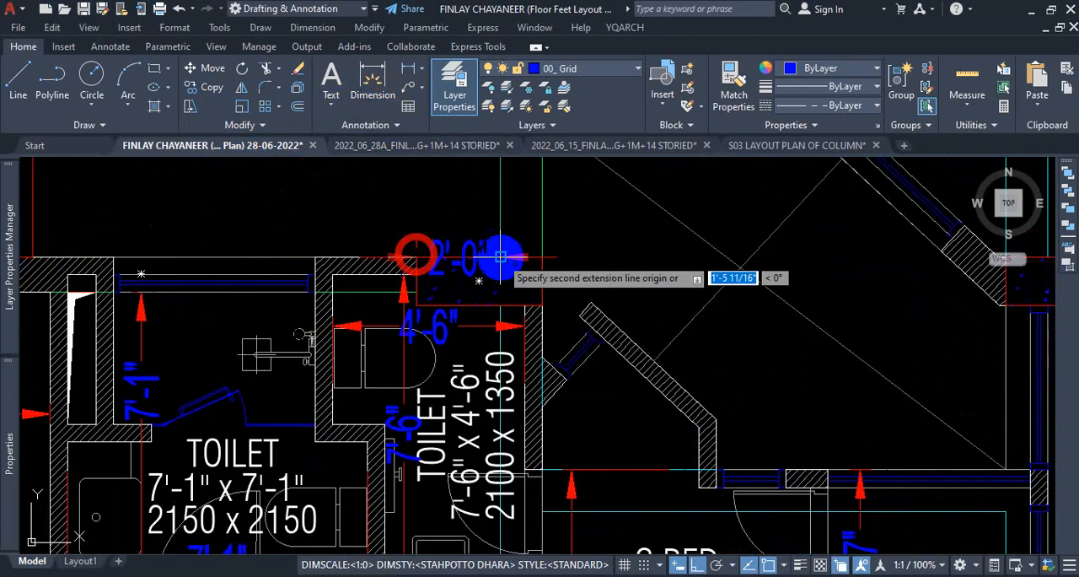
pyautogui.click(540, 256)
pyautogui.click(493, 198)
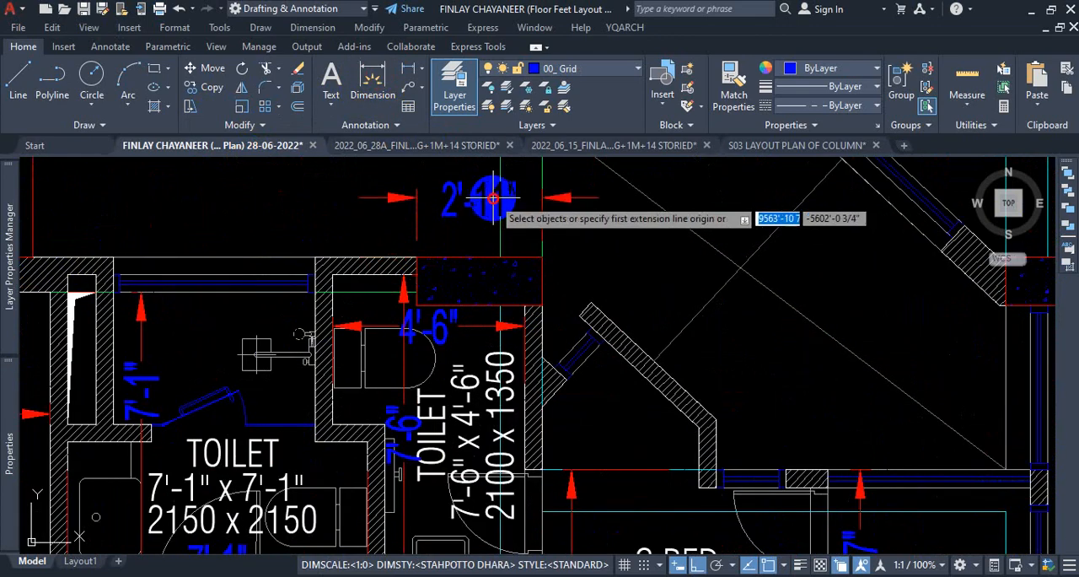
# Dimension the vertical thickness of the column above the 7'-6" x 4'-6" toilet, on its side facing the diagonal wall.
pyautogui.click(540, 256)
pyautogui.click(537, 301)
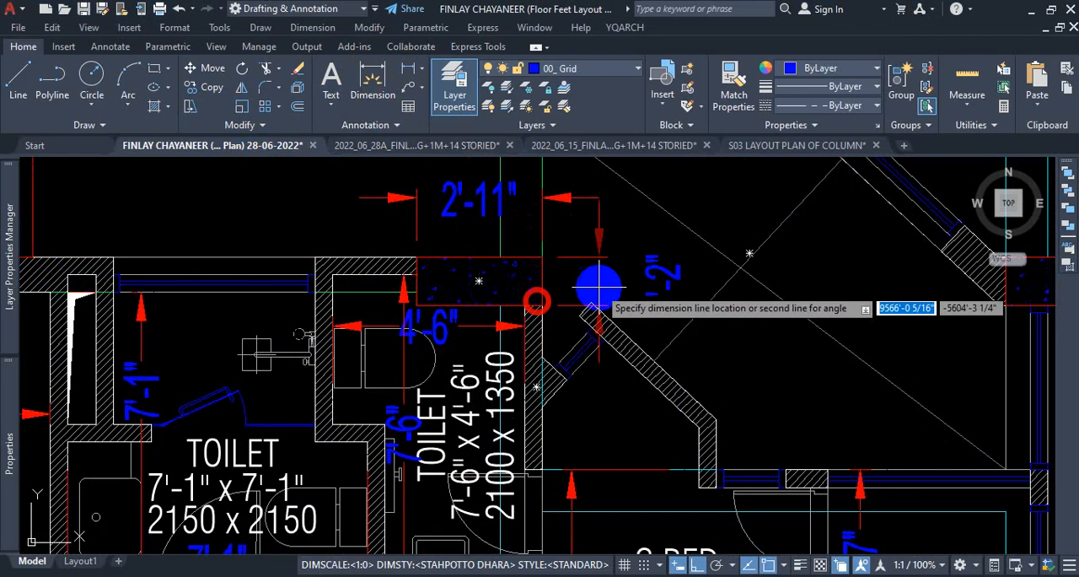
pyautogui.click(606, 274)
pyautogui.scroll(-2, 474, 294)
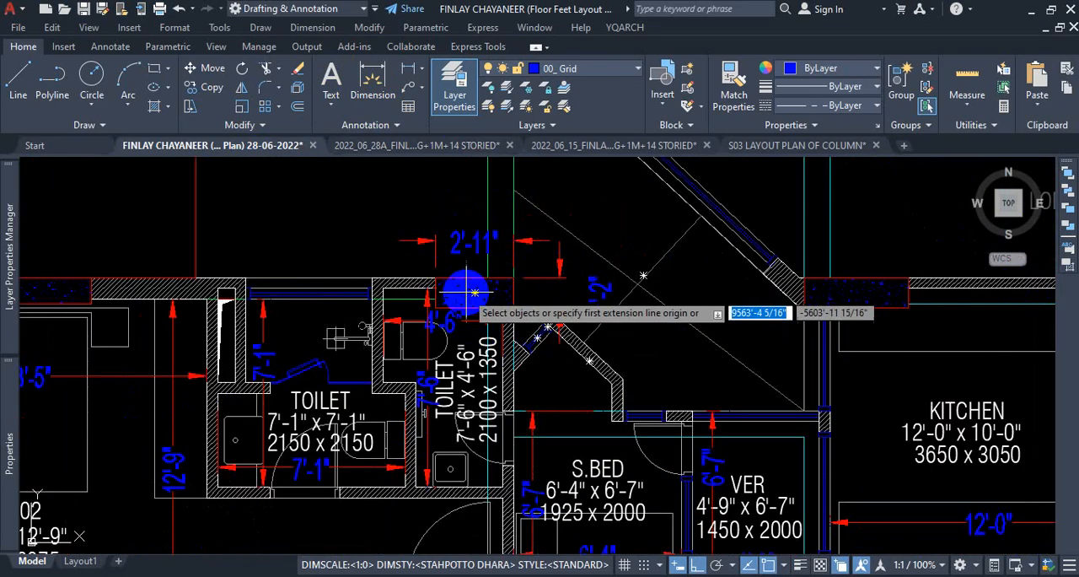
pyautogui.press('Escape')
# Check which layer holds the outline polyline of the column beside the 6'-0" wide toilet and review the drawing's layer list.
pyautogui.scroll(-4, 387, 321)
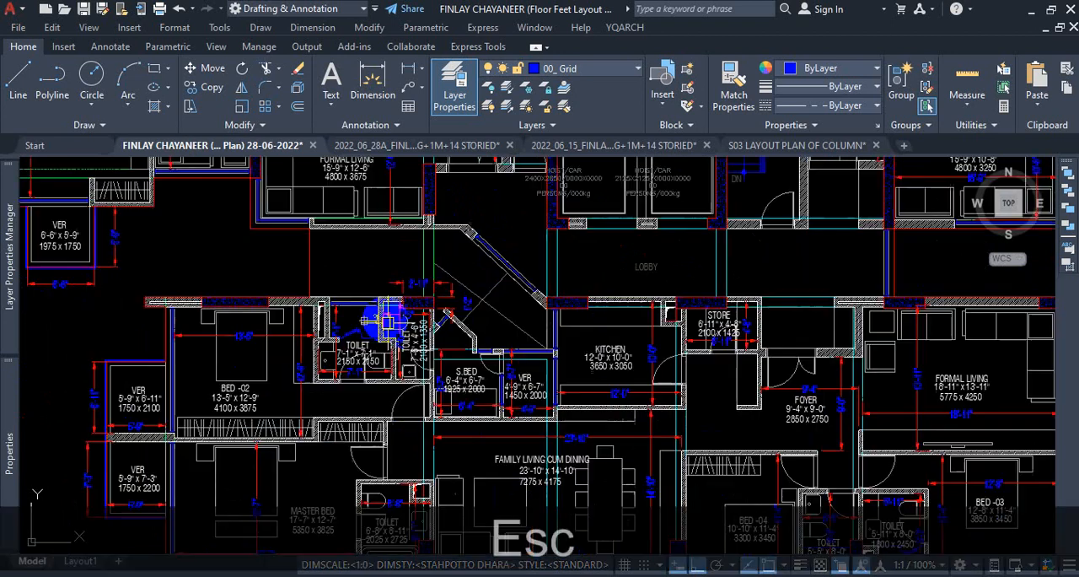
pyautogui.scroll(-6, 439, 371)
pyautogui.scroll(2, 441, 371)
pyautogui.scroll(-1, 489, 375)
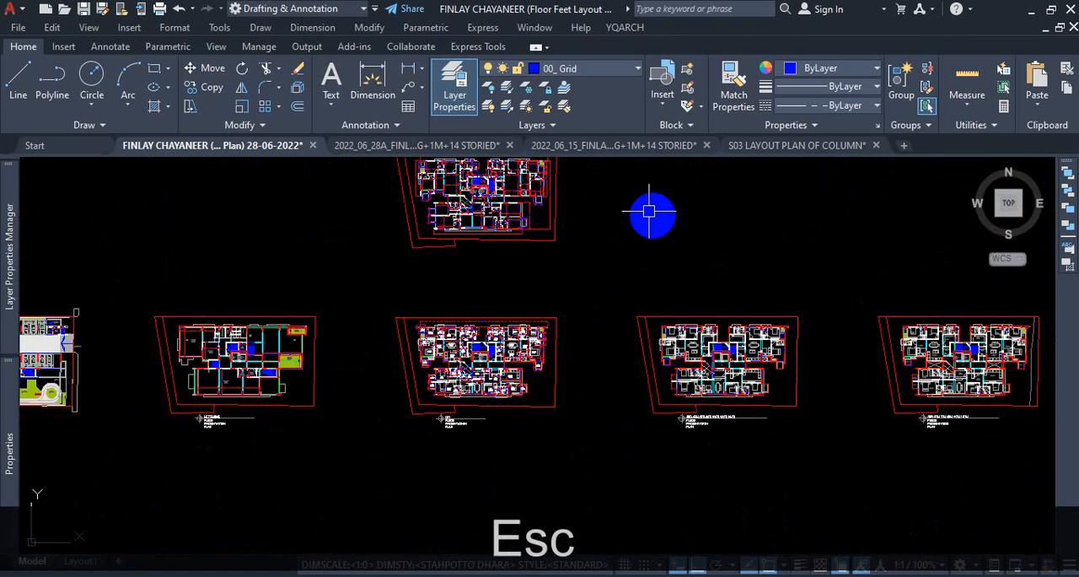
pyautogui.scroll(4, 650, 211)
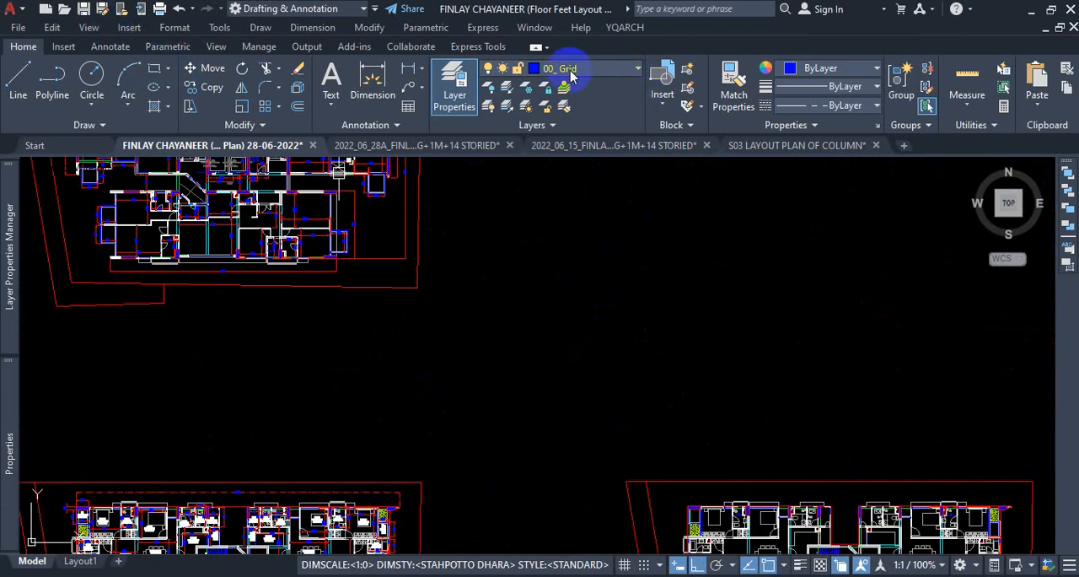
pyautogui.scroll(-2, 571, 188)
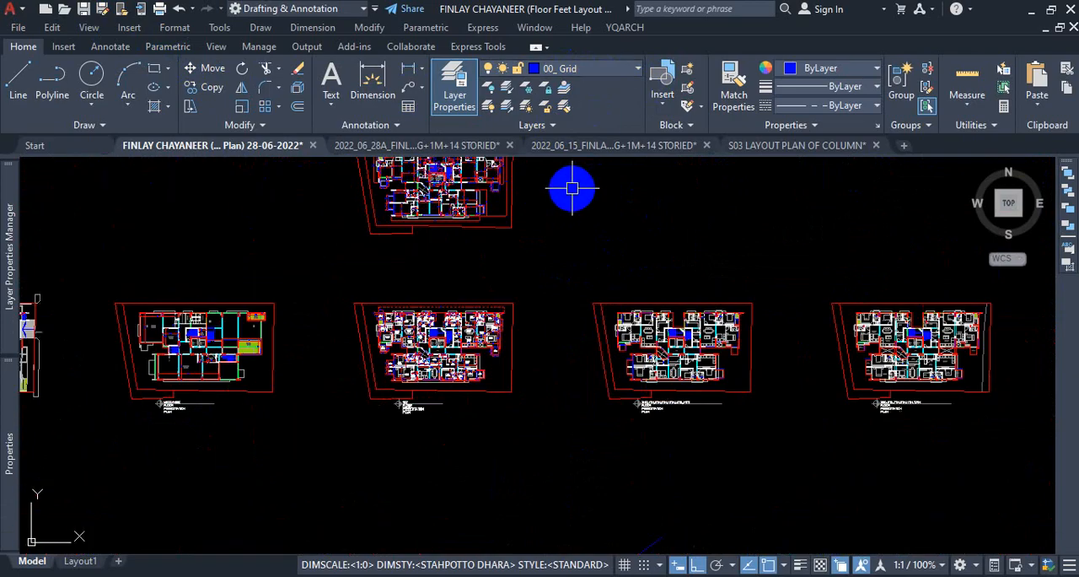
pyautogui.scroll(8, 442, 294)
pyautogui.scroll(6, 425, 361)
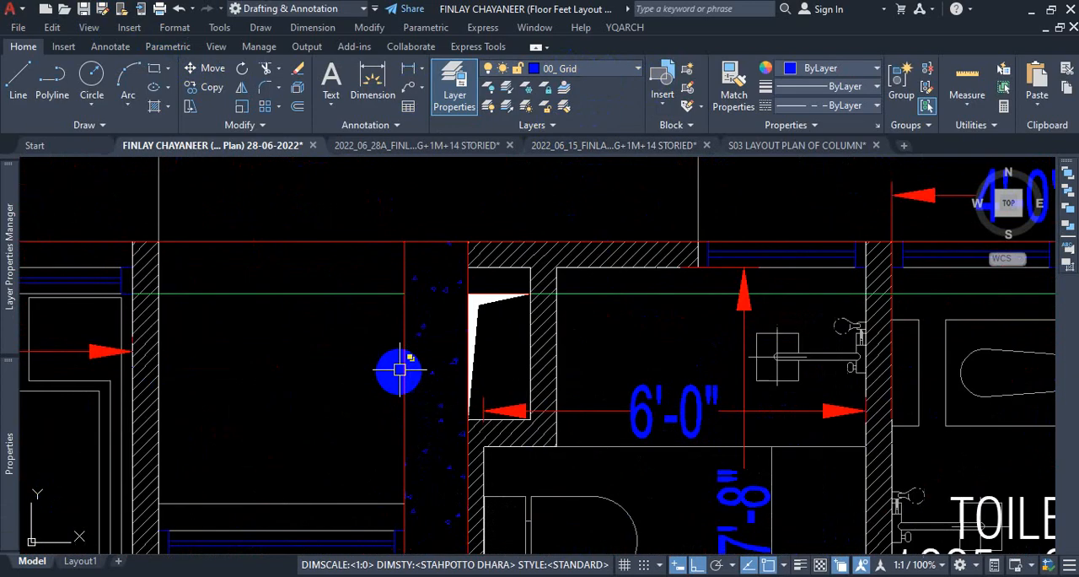
pyautogui.click(464, 371)
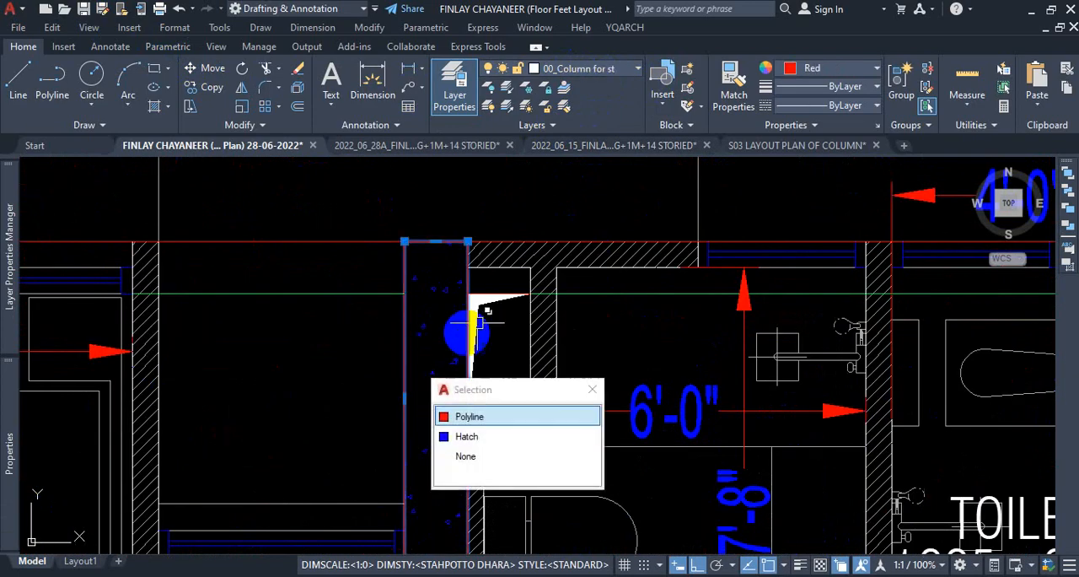
pyautogui.click(484, 419)
pyautogui.click(633, 70)
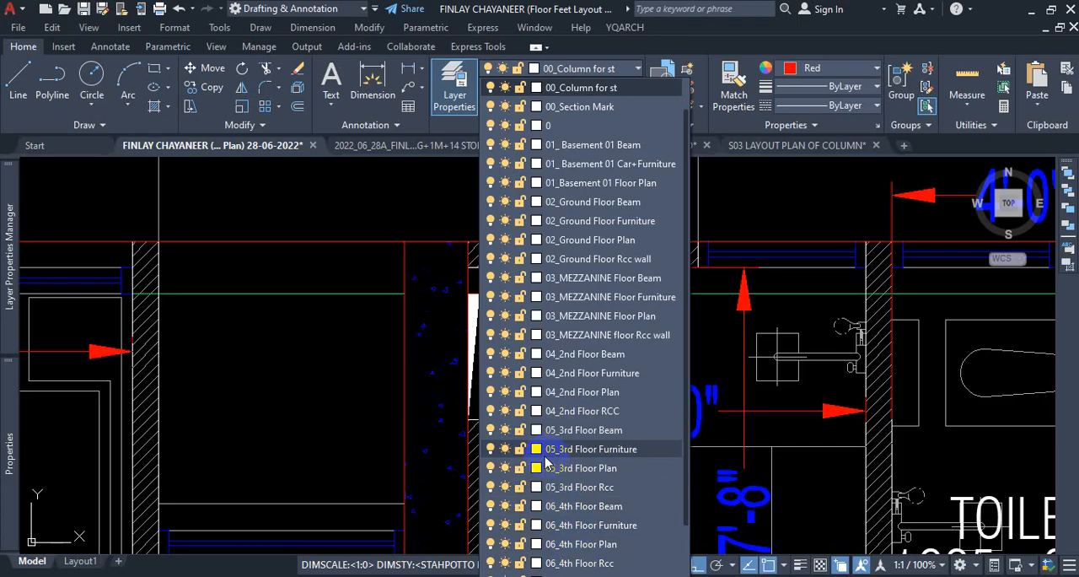
pyautogui.scroll(-2, 621, 422)
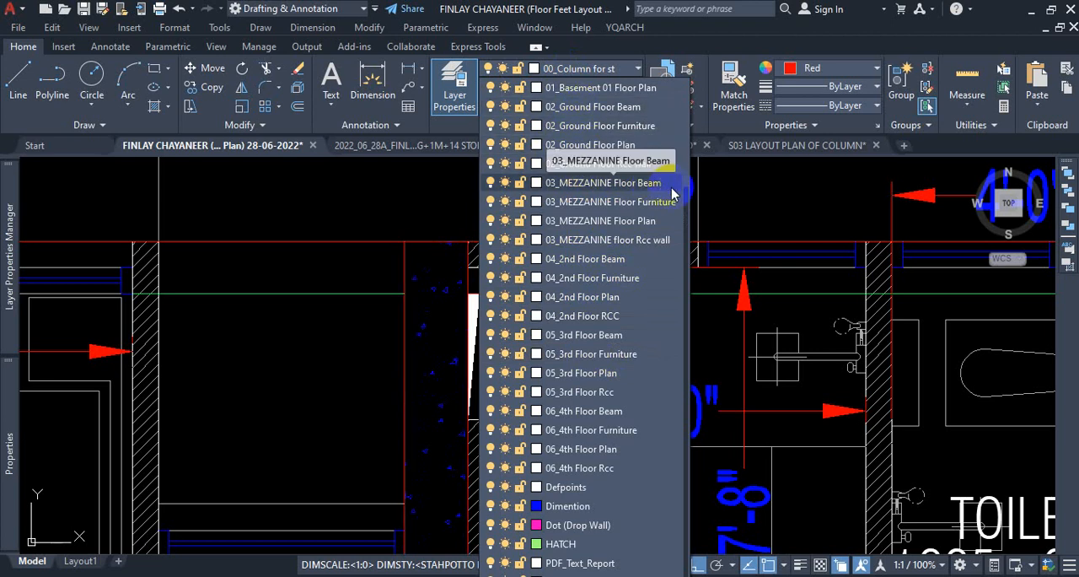
pyautogui.press('Escape')
pyautogui.scroll(-6, 499, 278)
pyautogui.scroll(-3, 499, 278)
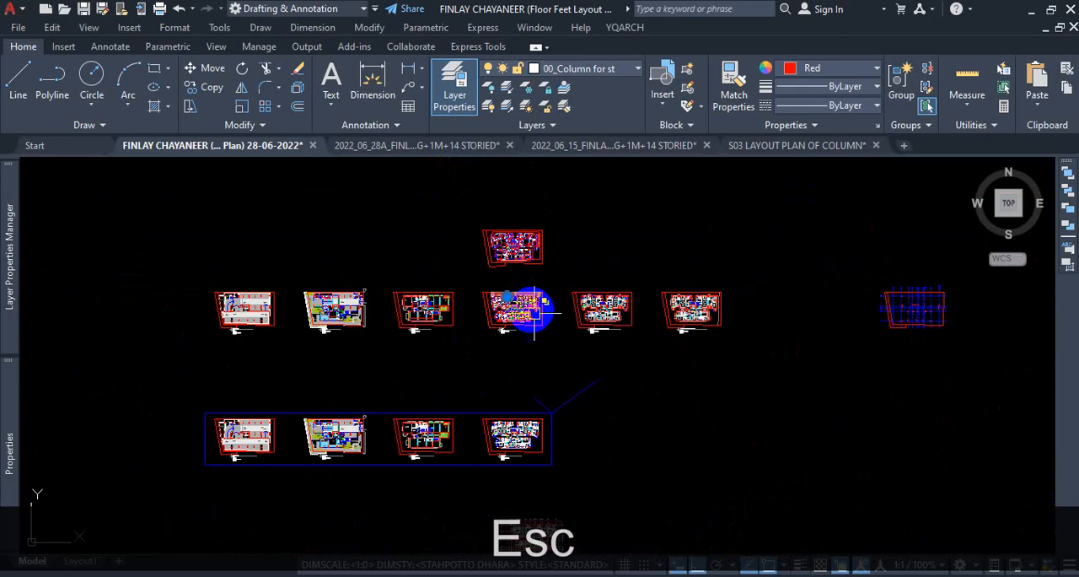
pyautogui.scroll(5, 747, 314)
pyautogui.scroll(8, 597, 268)
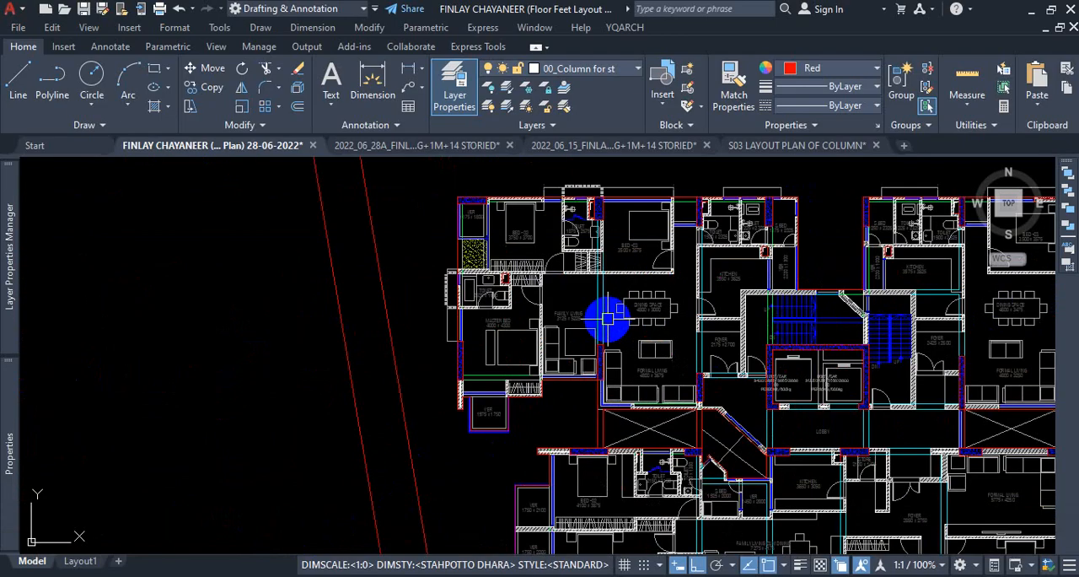
# Select the beam outline between Family Living and Dining Space in the 3RD,5TH,7TH,9TH,11TH,13TH floor plan, plus all similar objects.
pyautogui.click(582, 262)
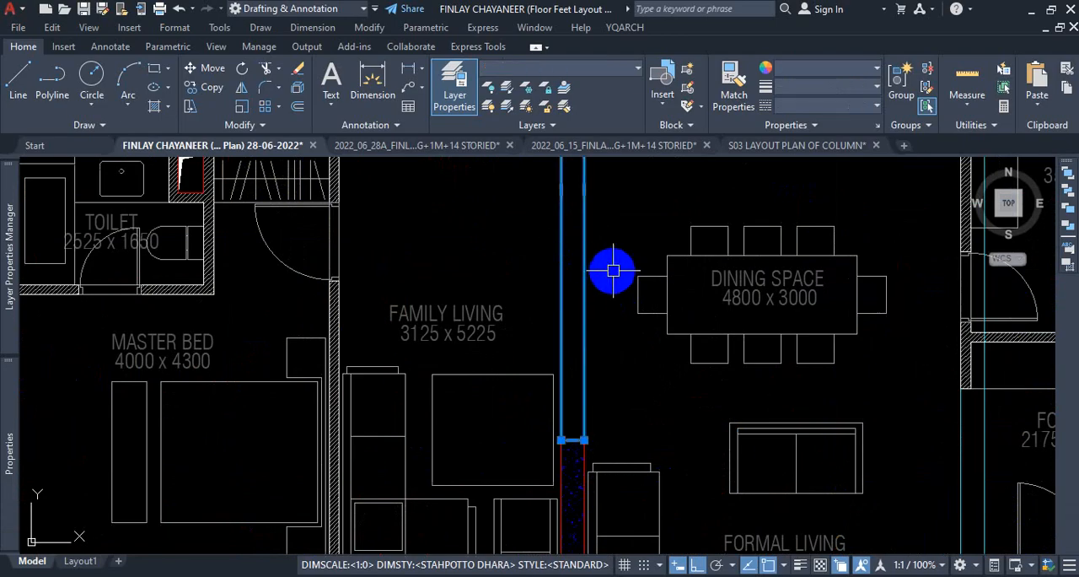
pyautogui.rightClick(613, 229)
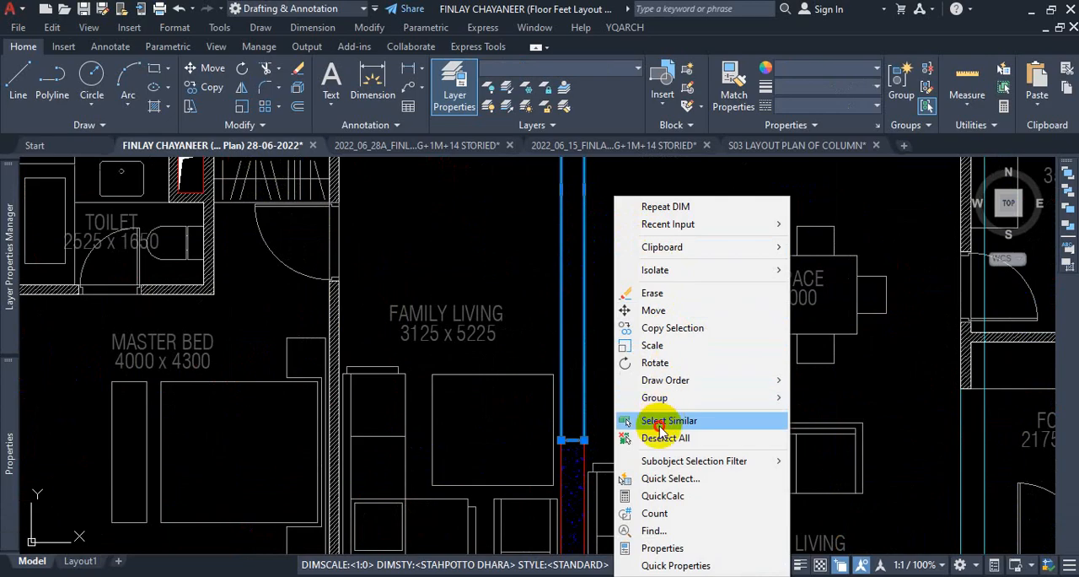
pyautogui.click(646, 419)
pyautogui.scroll(-10, 621, 325)
pyautogui.scroll(-5, 638, 341)
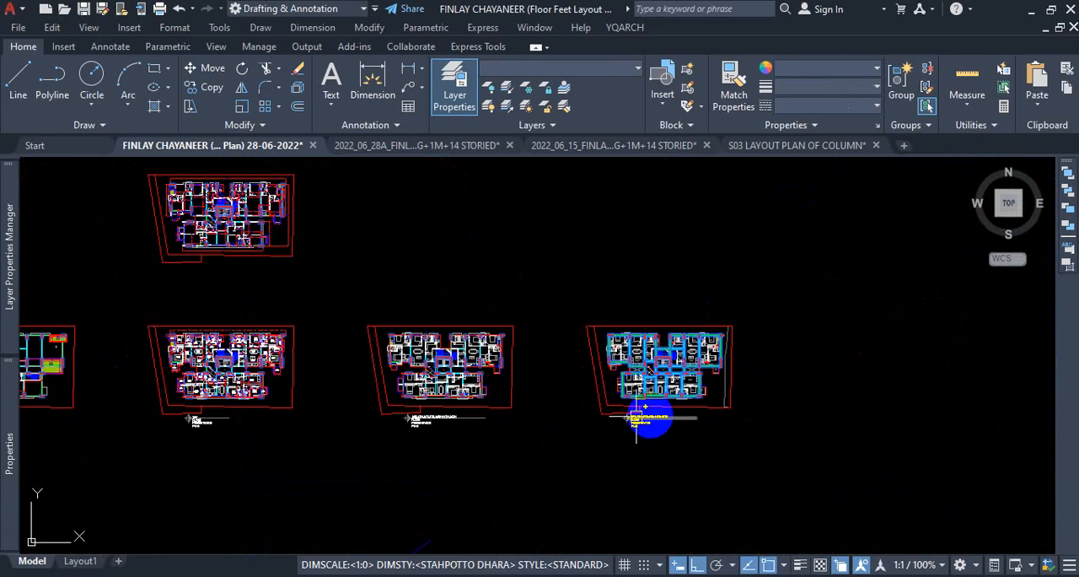
# Examine the selected beam outlines in the 3RD,5TH,7TH,9TH,11TH,13TH floor plan and check the layer of the column outline between lobby and kitchen.
pyautogui.scroll(4, 673, 369)
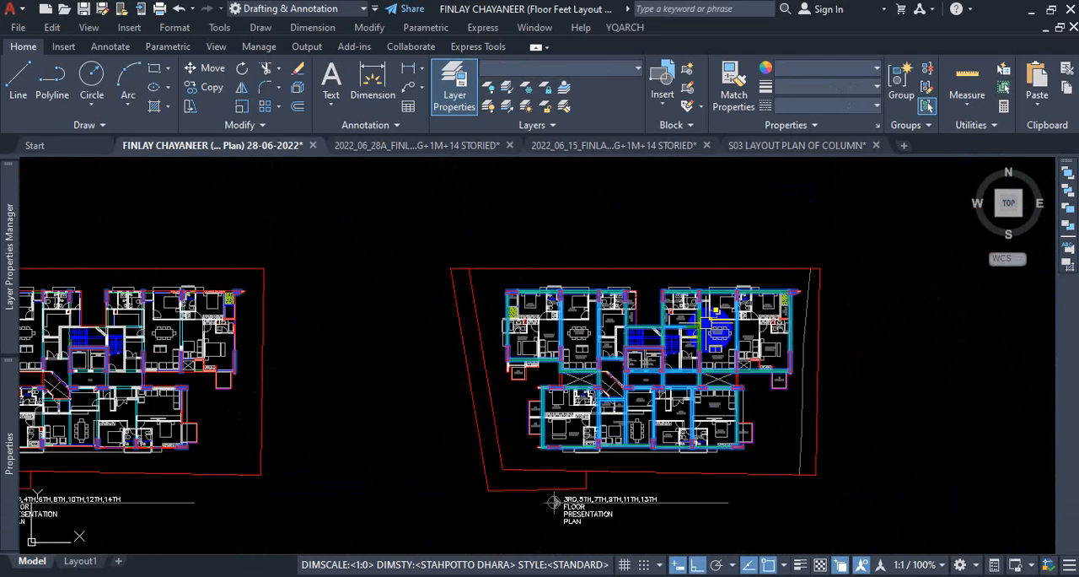
pyautogui.scroll(2, 611, 498)
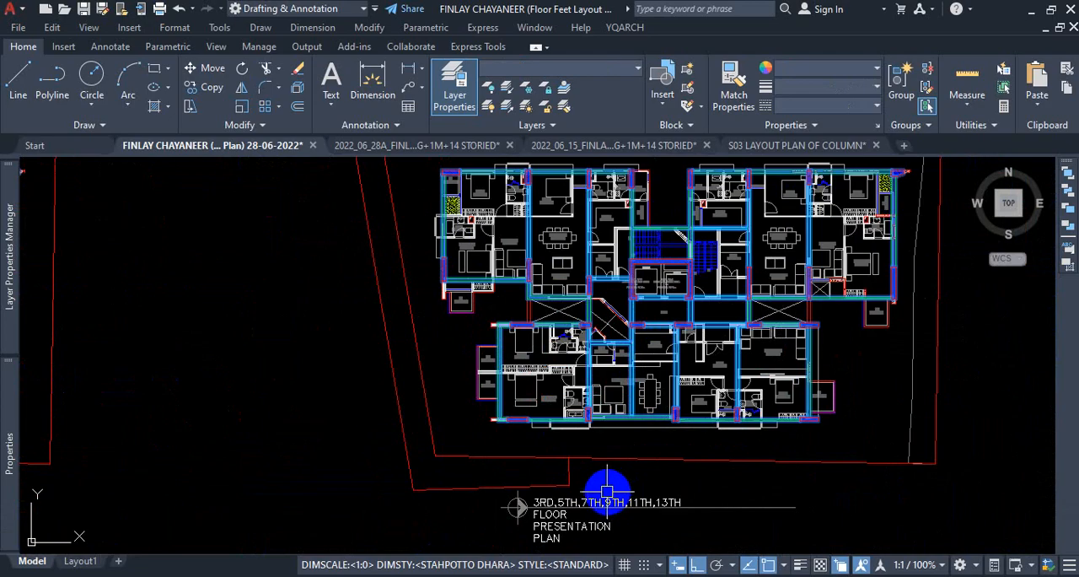
pyautogui.scroll(-3, 646, 472)
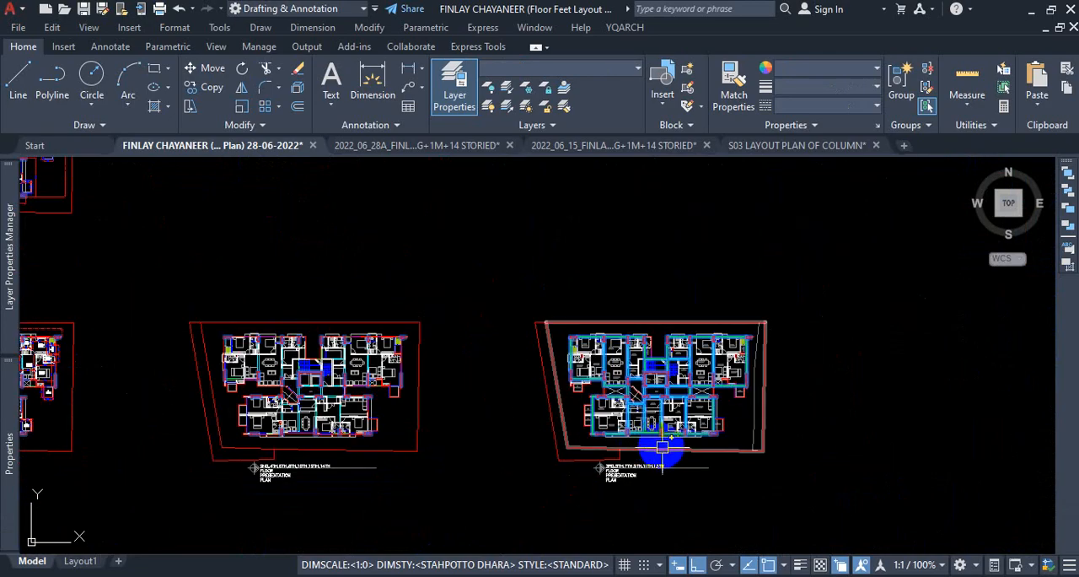
pyautogui.scroll(5, 663, 447)
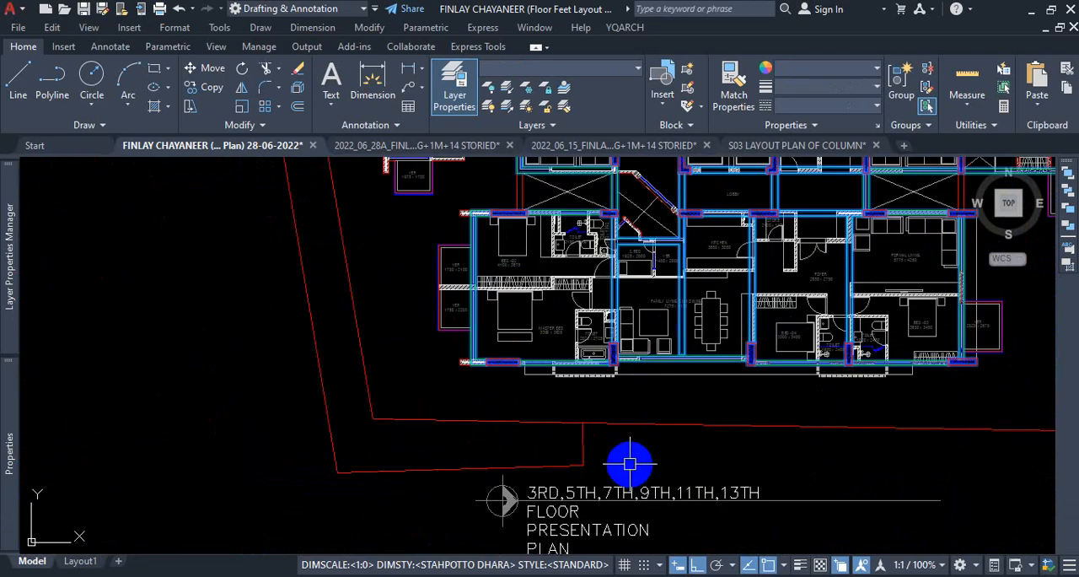
pyautogui.scroll(-2, 634, 456)
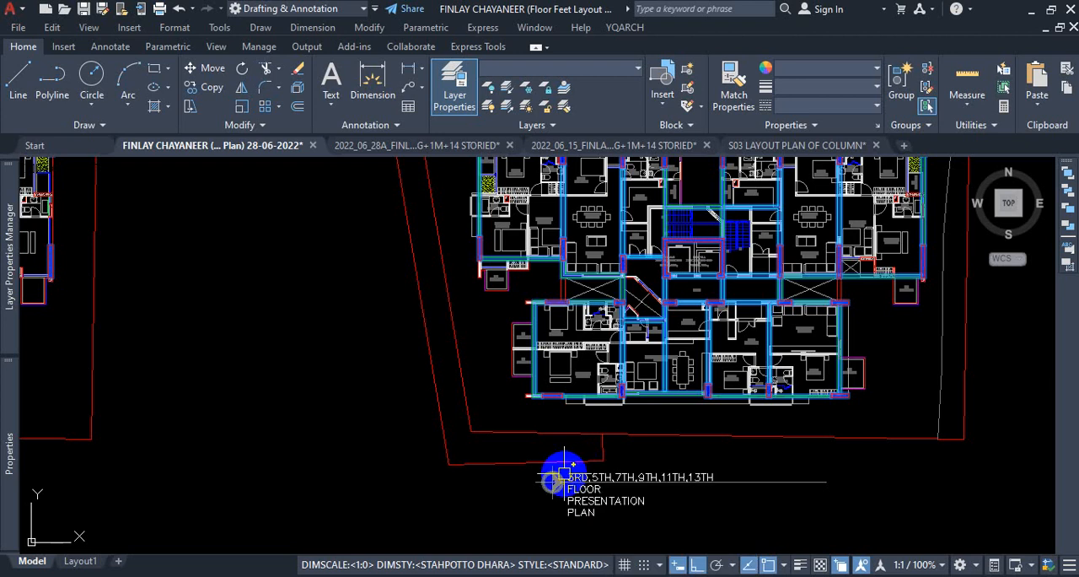
pyautogui.scroll(-10, 563, 472)
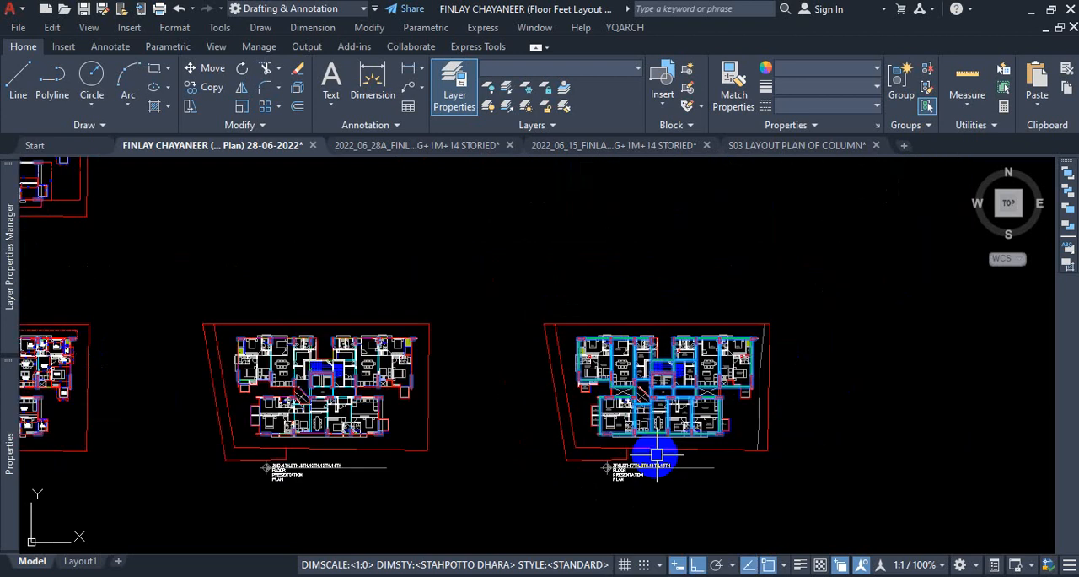
pyautogui.scroll(10, 675, 395)
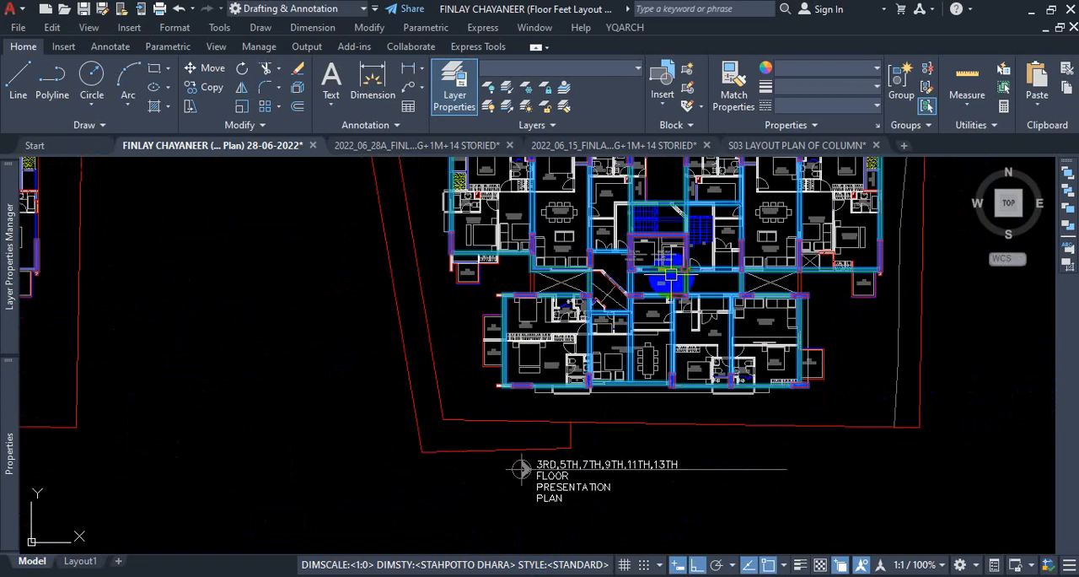
pyautogui.scroll(5, 664, 282)
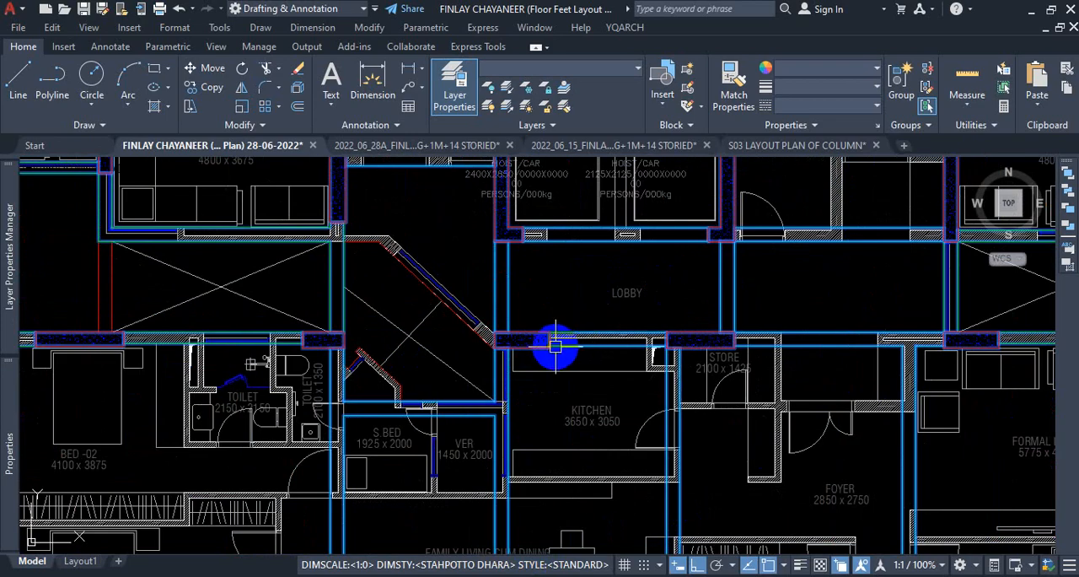
pyautogui.moveTo(556, 346)
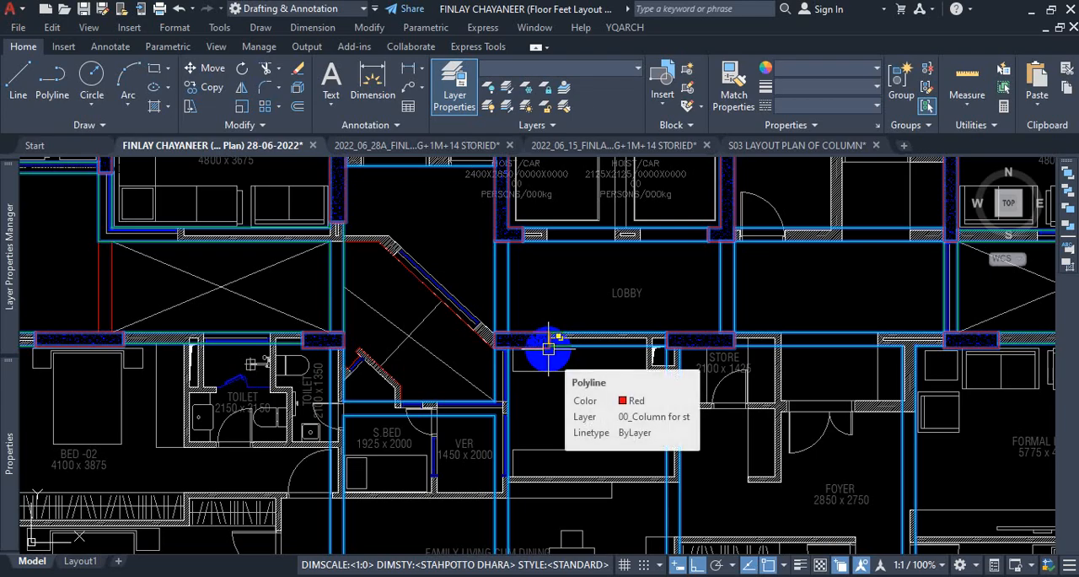
# Extend the selection with the beam outline beside the stair and dining area in the 2ND,4TH,6TH,8TH,10TH,12TH,14TH floor plan and all objects similar to it.
pyautogui.scroll(-8, 552, 350)
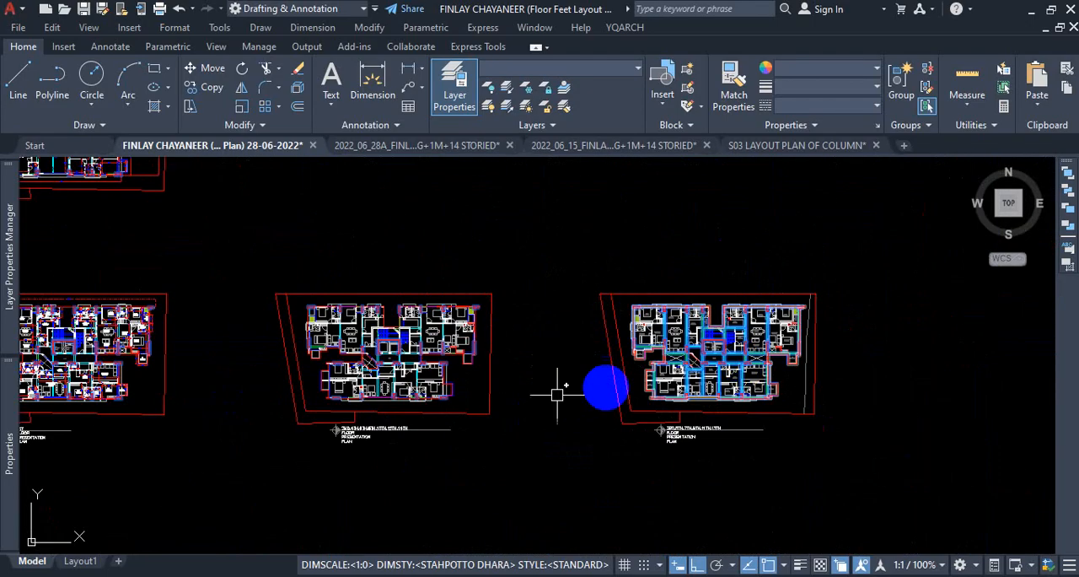
pyautogui.scroll(8, 559, 386)
pyautogui.scroll(3, 462, 312)
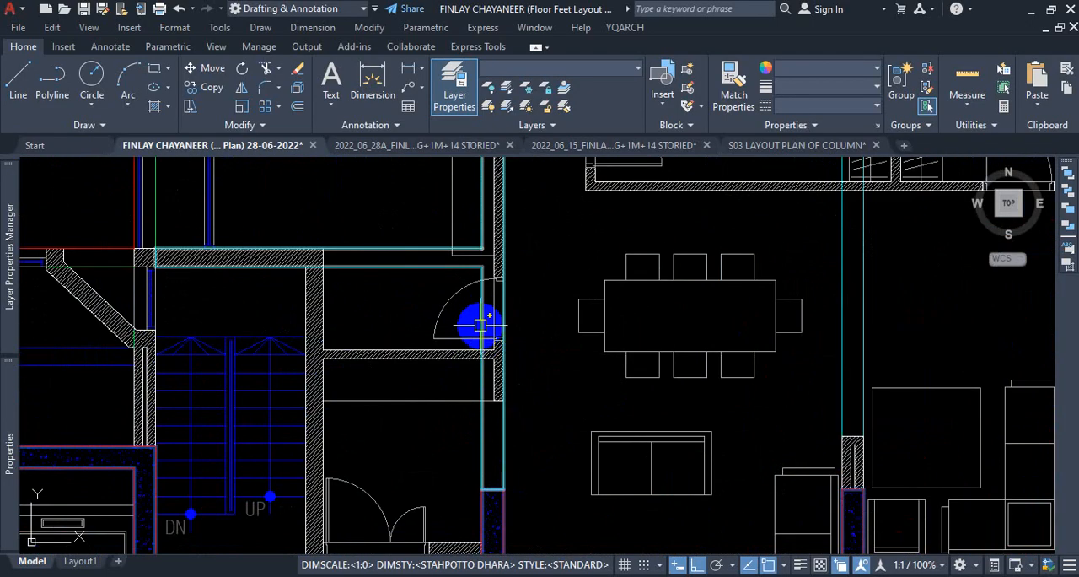
pyautogui.rightClick(523, 329)
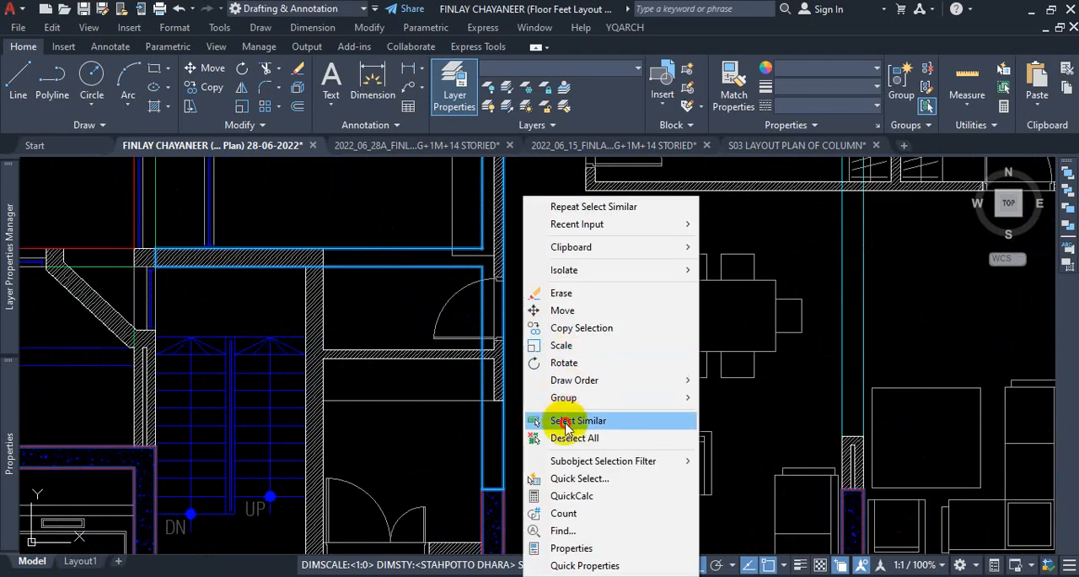
pyautogui.click(535, 412)
pyautogui.scroll(-5, 525, 321)
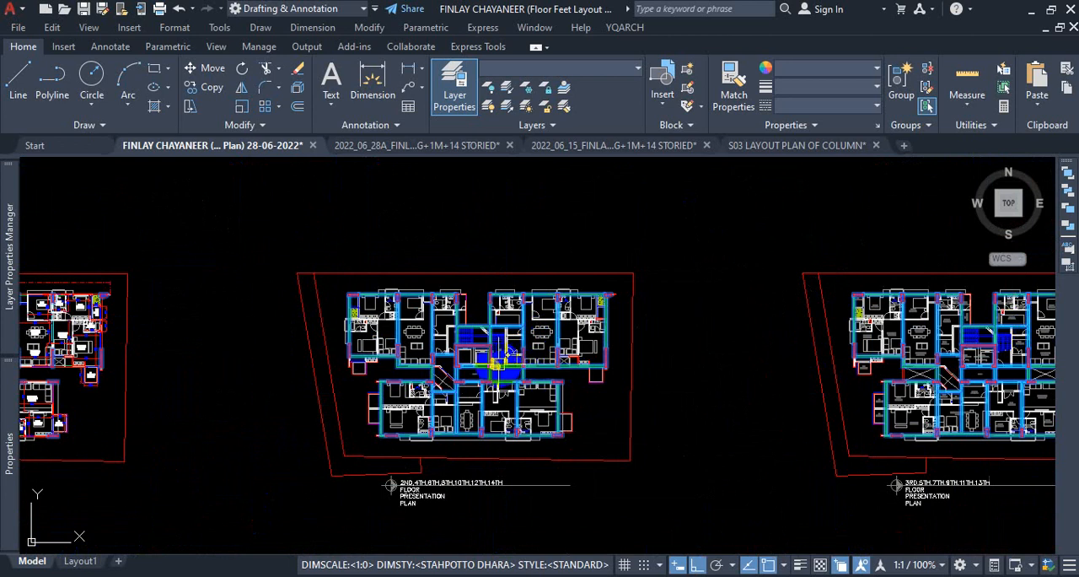
pyautogui.scroll(-4, 861, 319)
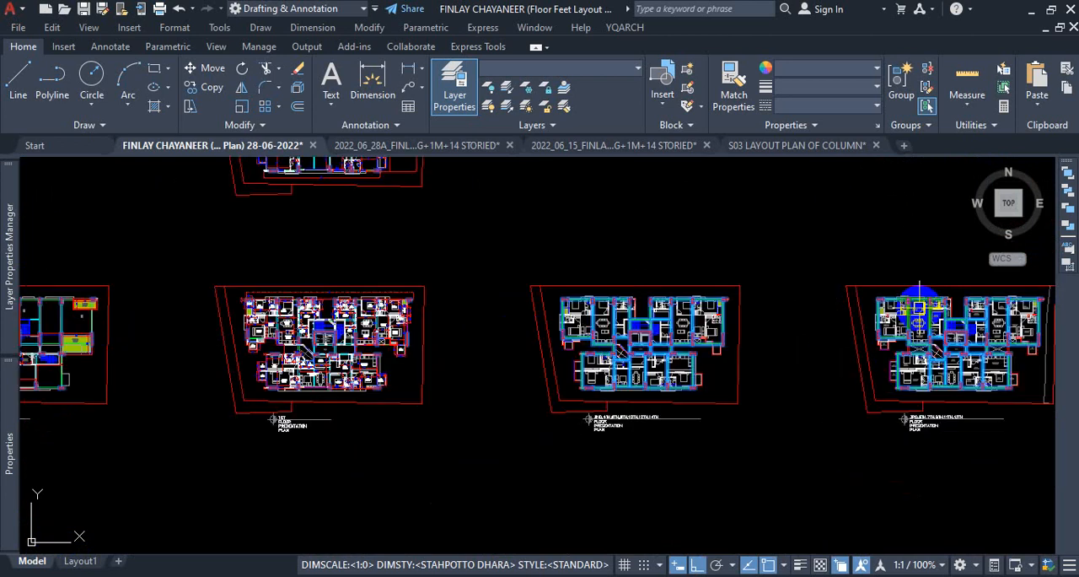
# Extend the selection with the beam line beside the 11'-8" x 11'-11" kitchen in the 1st floor plan and all objects similar to it.
pyautogui.scroll(4, 563, 305)
pyautogui.scroll(7, 537, 322)
pyautogui.scroll(3, 457, 348)
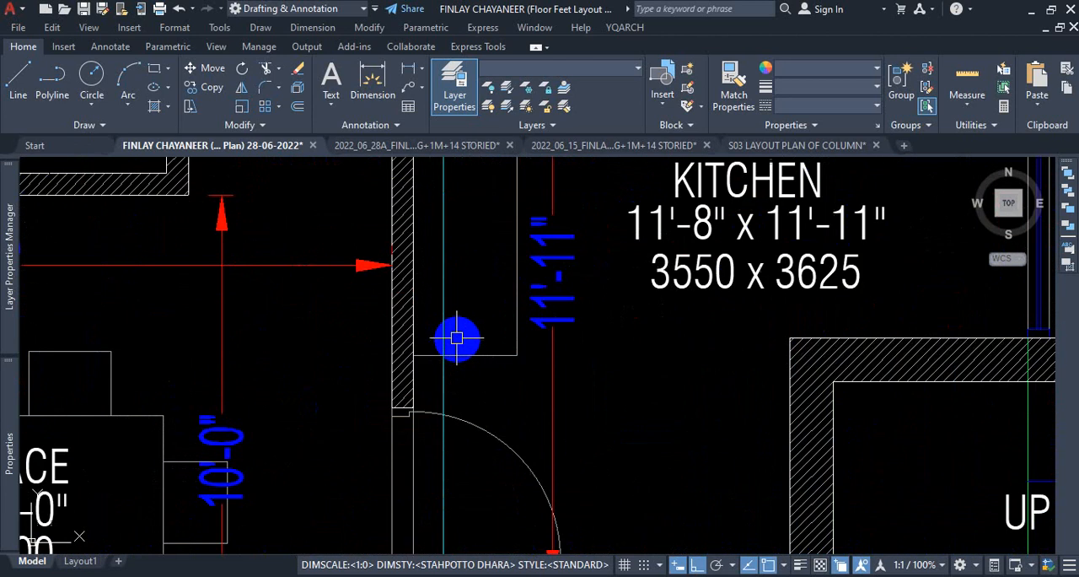
pyautogui.click(446, 316)
pyautogui.rightClick(487, 311)
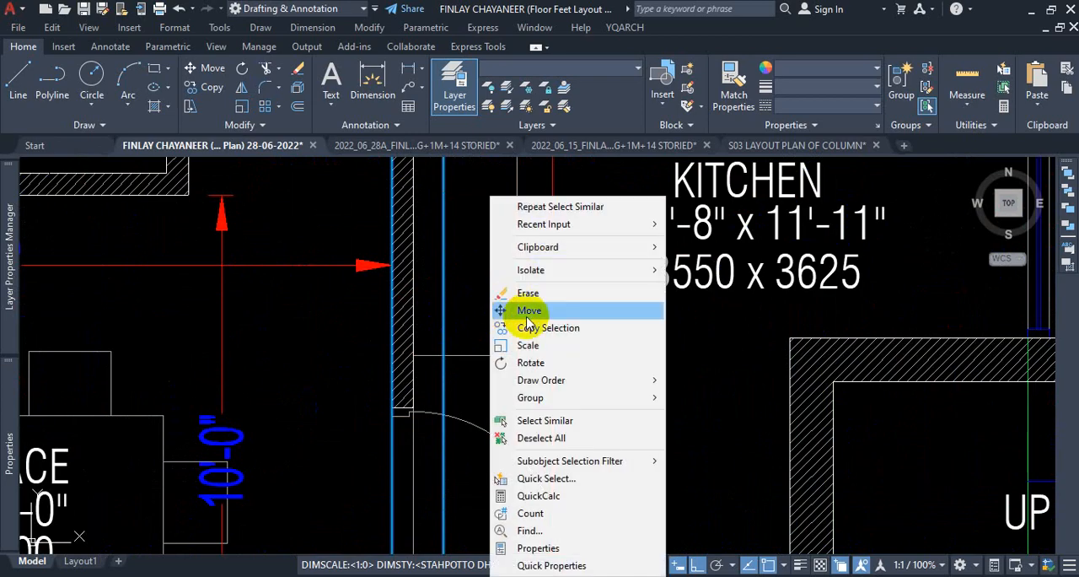
pyautogui.click(571, 430)
pyautogui.scroll(-12, 559, 409)
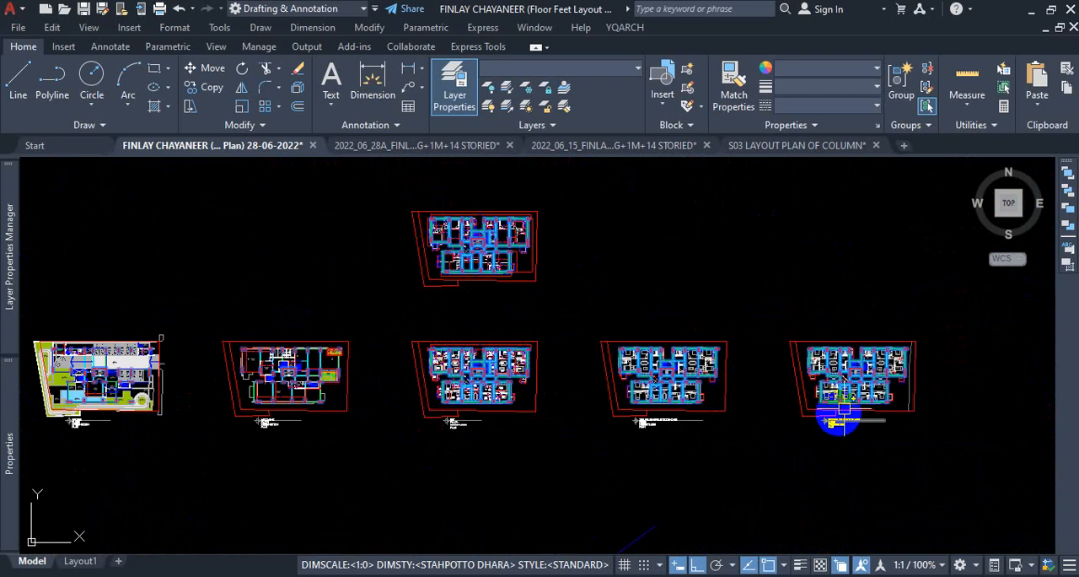
pyautogui.scroll(2, 452, 226)
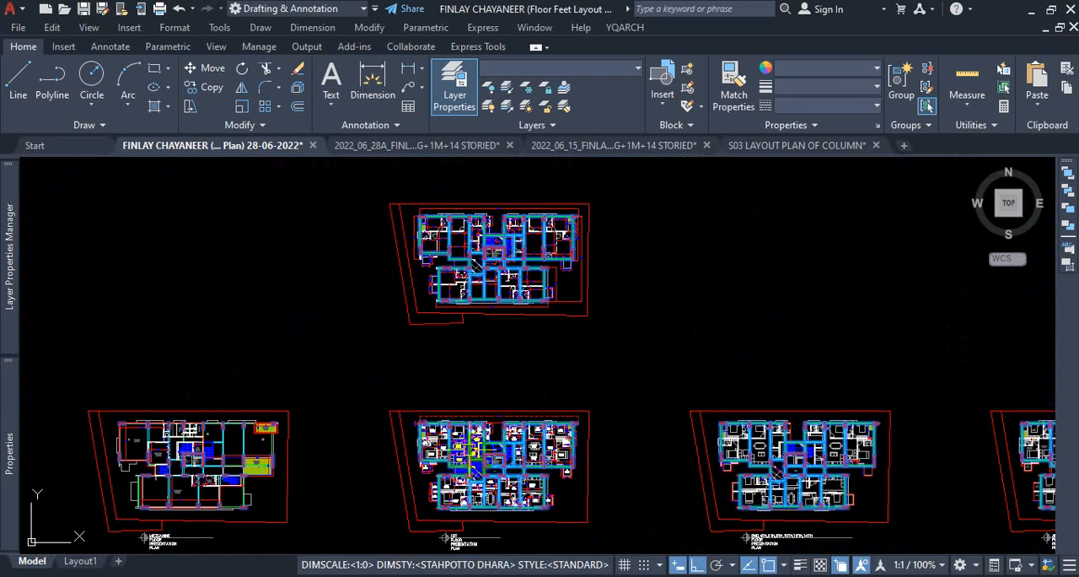
pyautogui.scroll(-2, 445, 357)
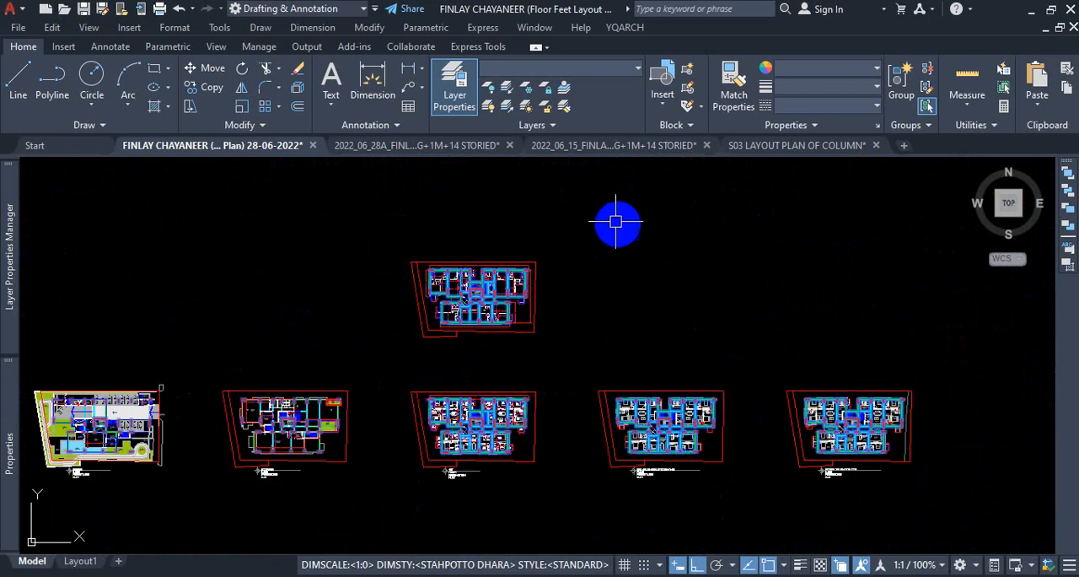
# Assign all selected beam outlines to the 06_4th Floor Beam layer and clear the selection.
pyautogui.click(627, 72)
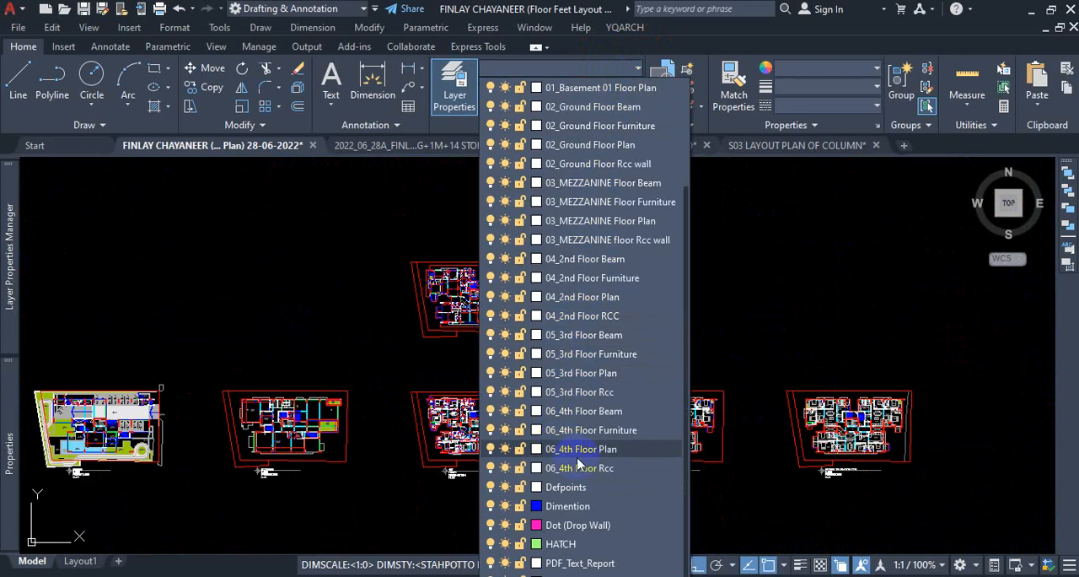
pyautogui.click(591, 412)
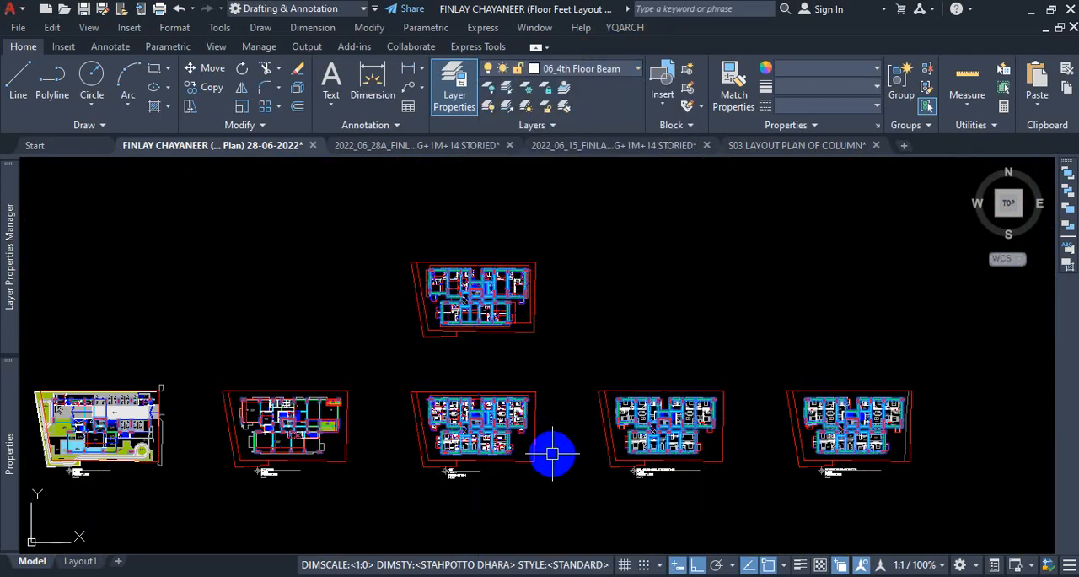
pyautogui.press('Escape')
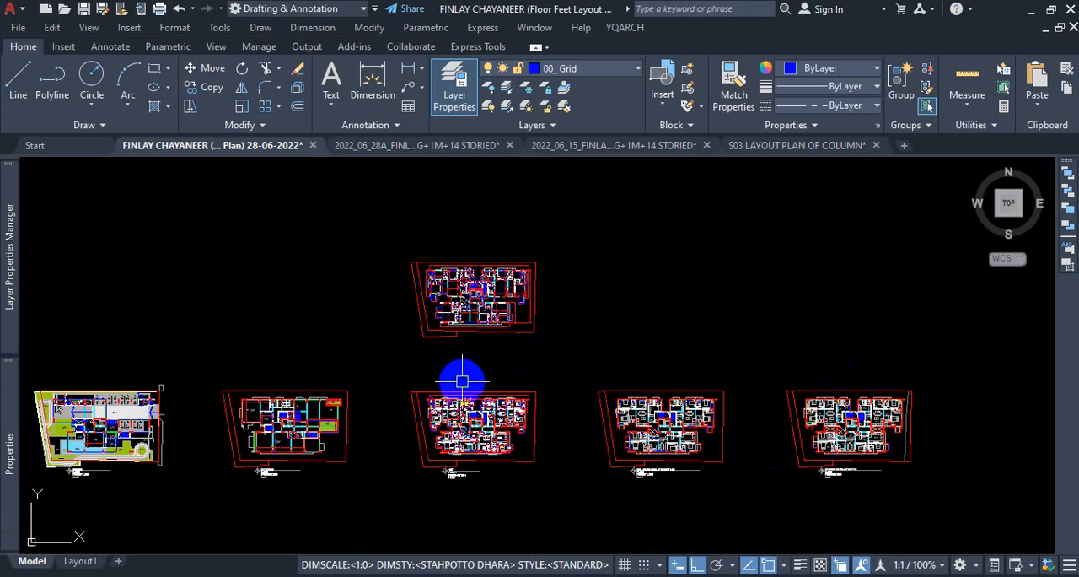
# Start a Quick Select and limit it to the objects of the 1st floor presentation plan.
pyautogui.scroll(4, 475, 451)
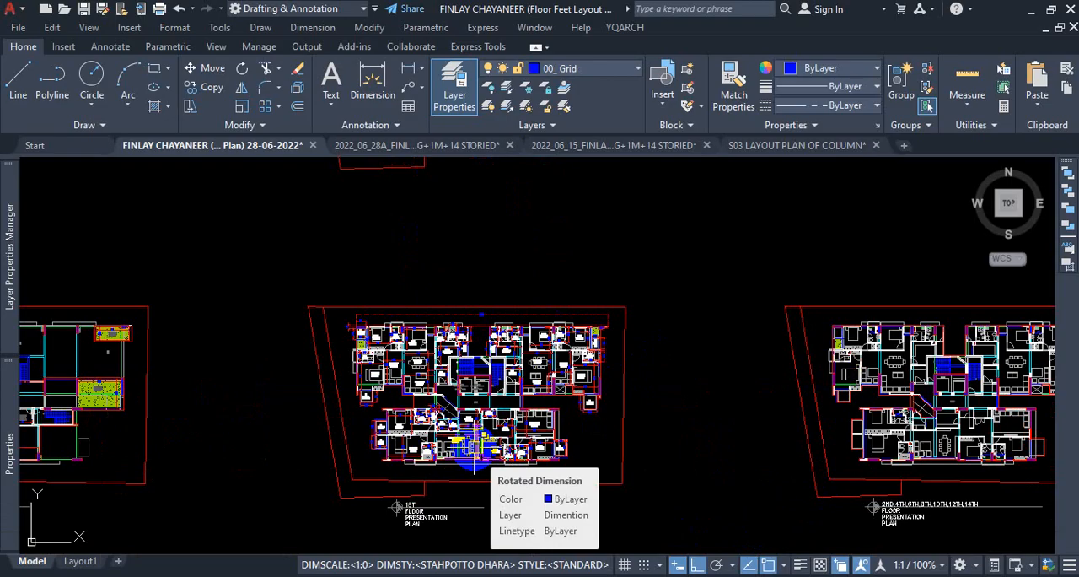
pyautogui.scroll(5, 475, 455)
pyautogui.scroll(-5, 589, 380)
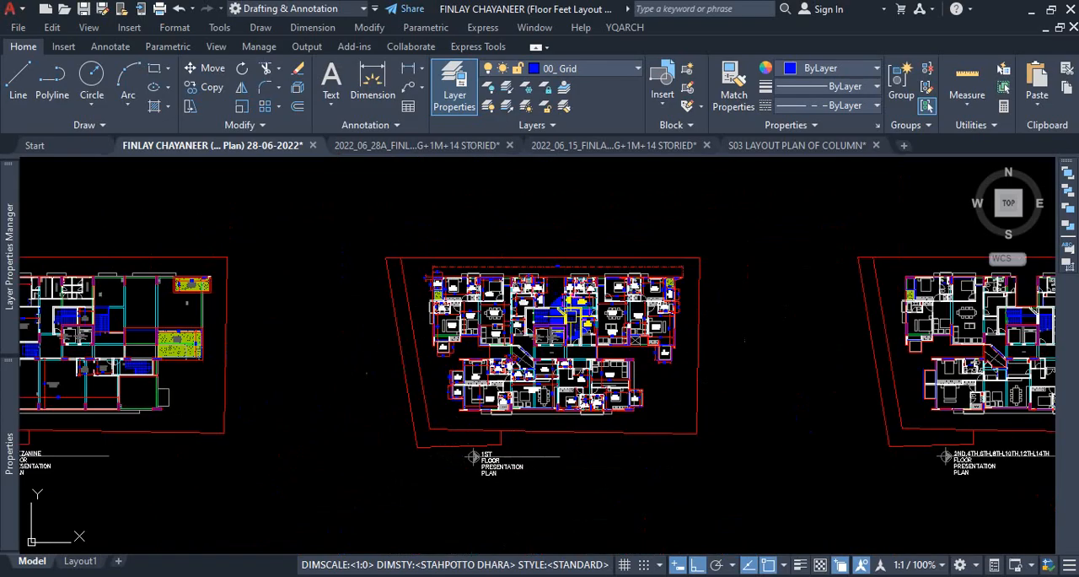
pyautogui.scroll(5, 541, 374)
pyautogui.scroll(-3, 542, 373)
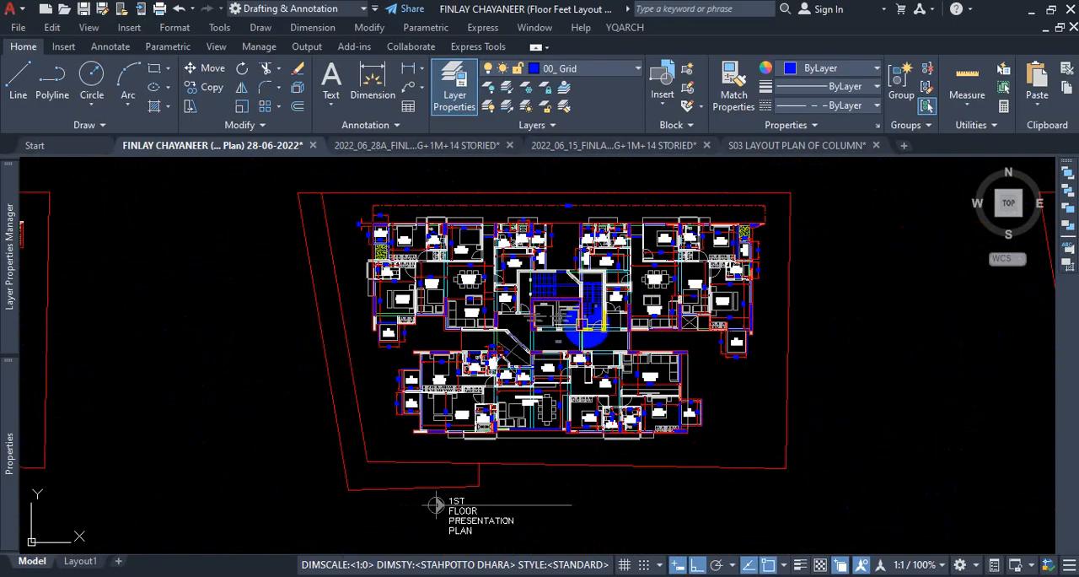
pyautogui.scroll(-4, 582, 350)
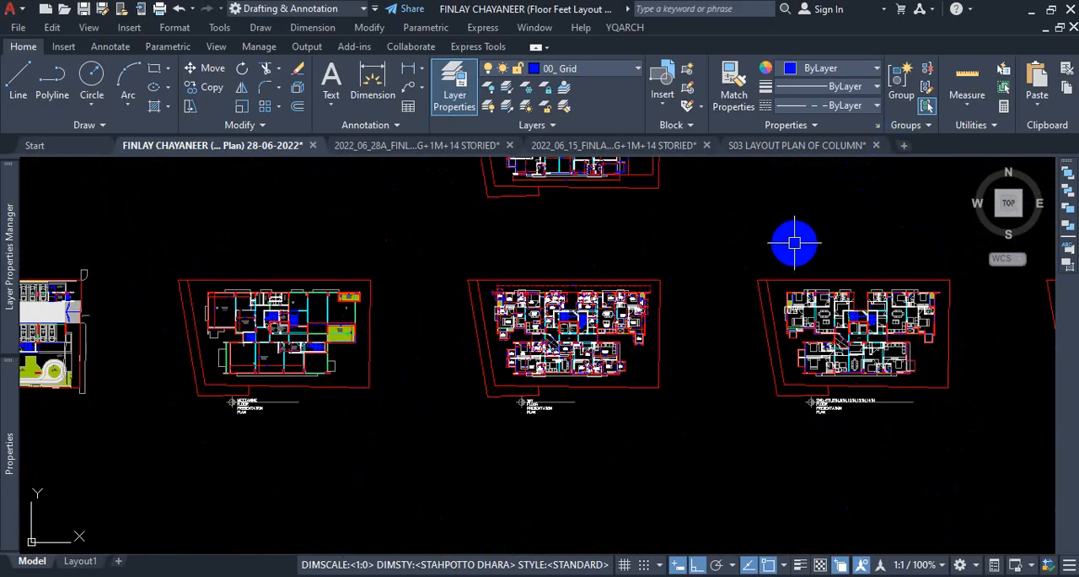
pyautogui.write('qse')
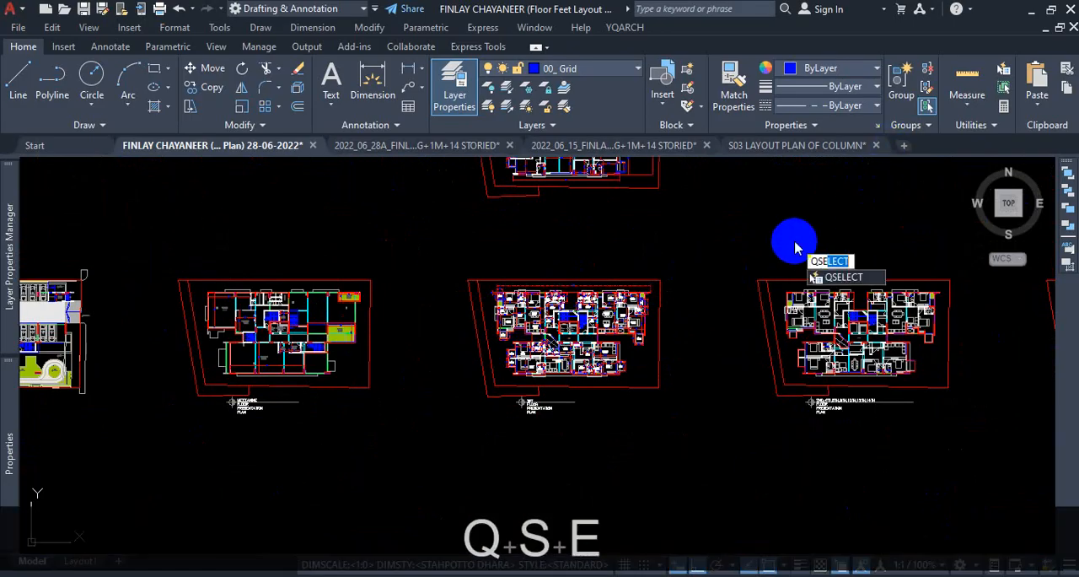
pyautogui.press('Return')
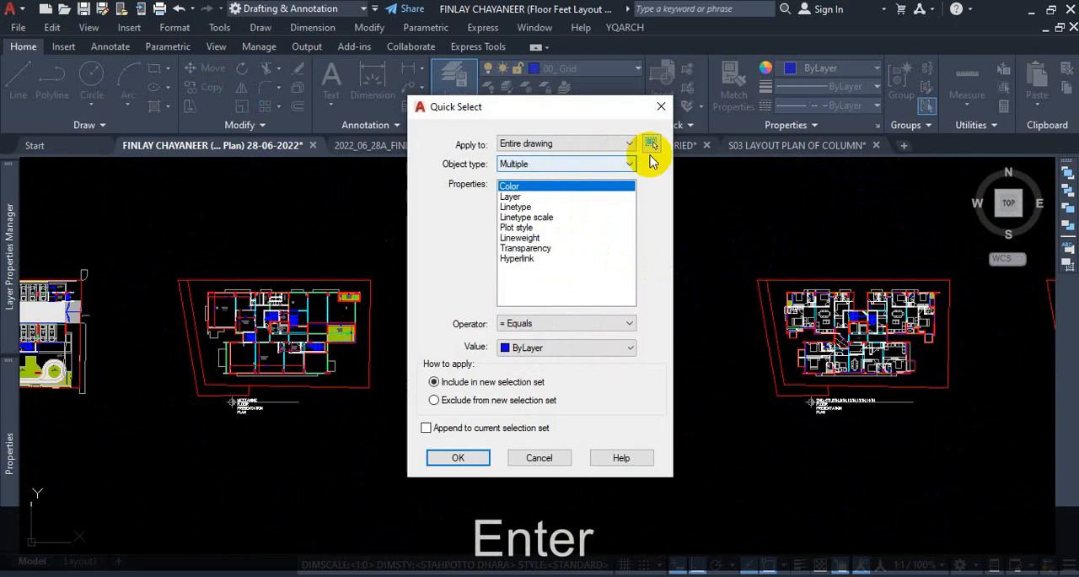
pyautogui.click(651, 145)
pyautogui.click(692, 249)
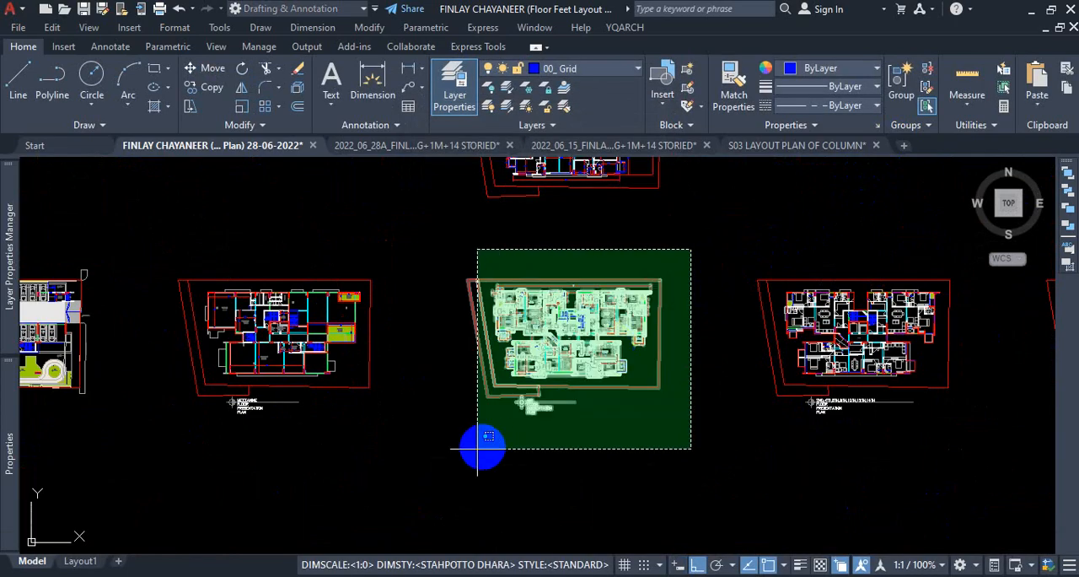
pyautogui.click(436, 454)
pyautogui.press('Return')
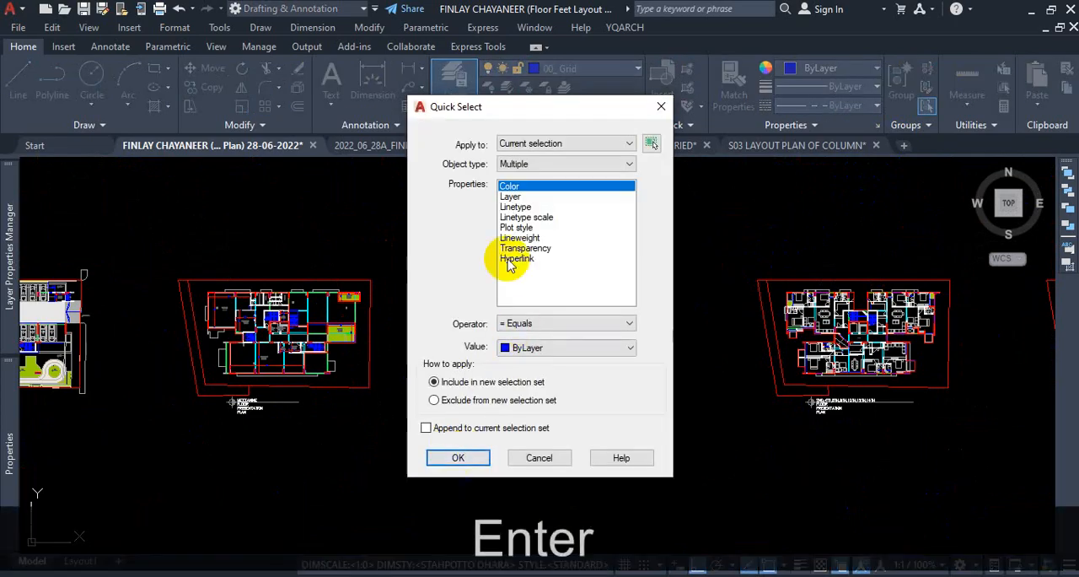
# Filter for objects of multiple types whose layer equals 06_4th Floor Beam and apply the filter as a new selection set.
pyautogui.click(550, 165)
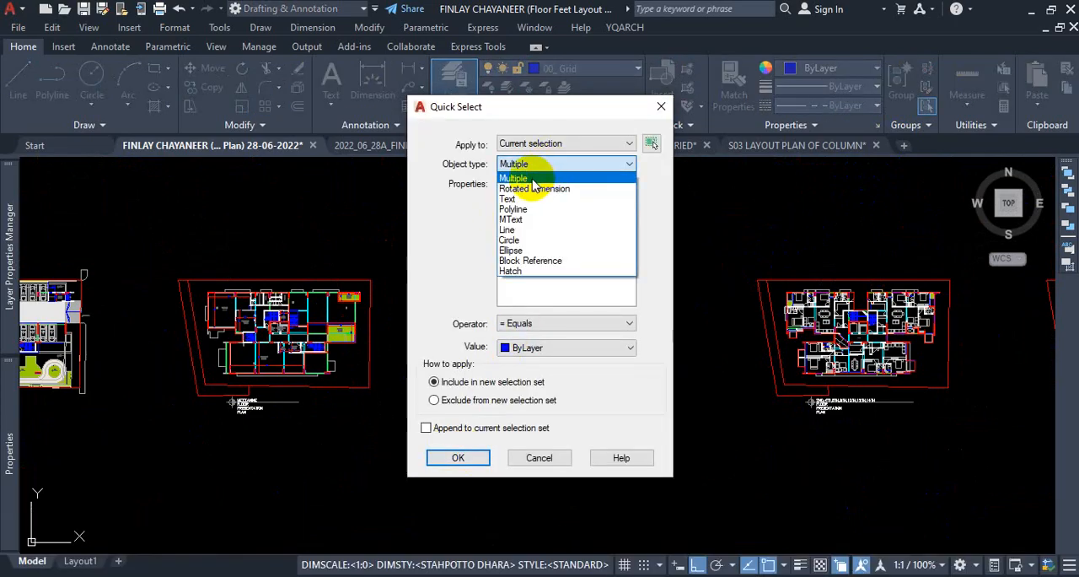
pyautogui.click(542, 178)
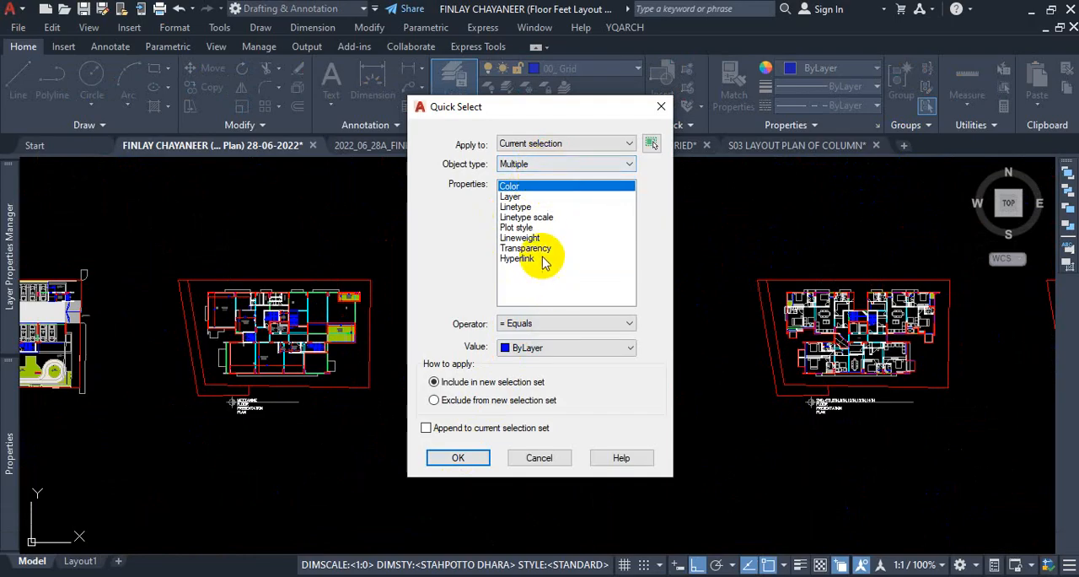
pyautogui.click(511, 197)
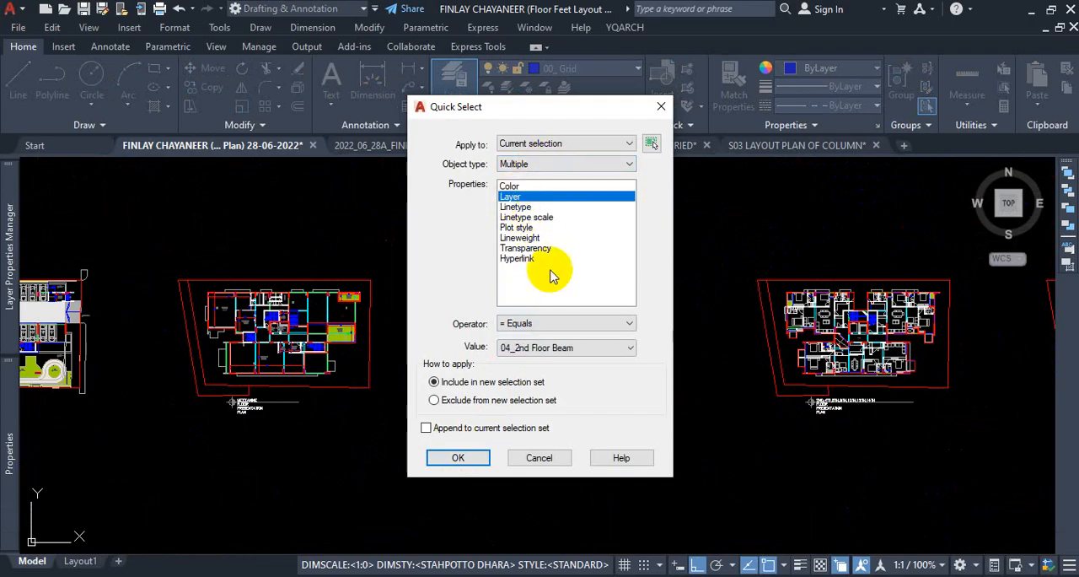
pyautogui.click(580, 347)
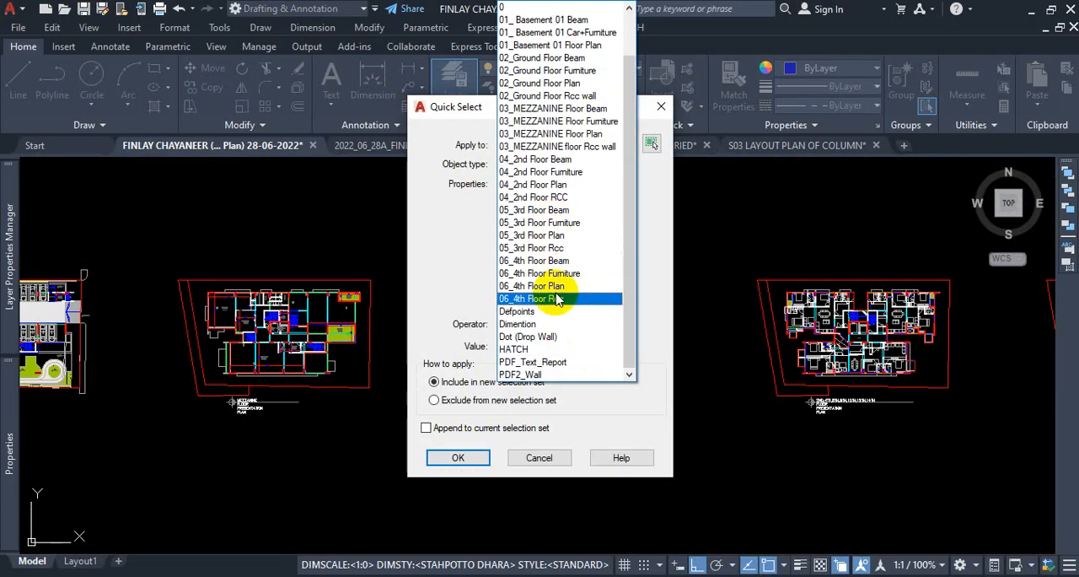
pyautogui.click(571, 262)
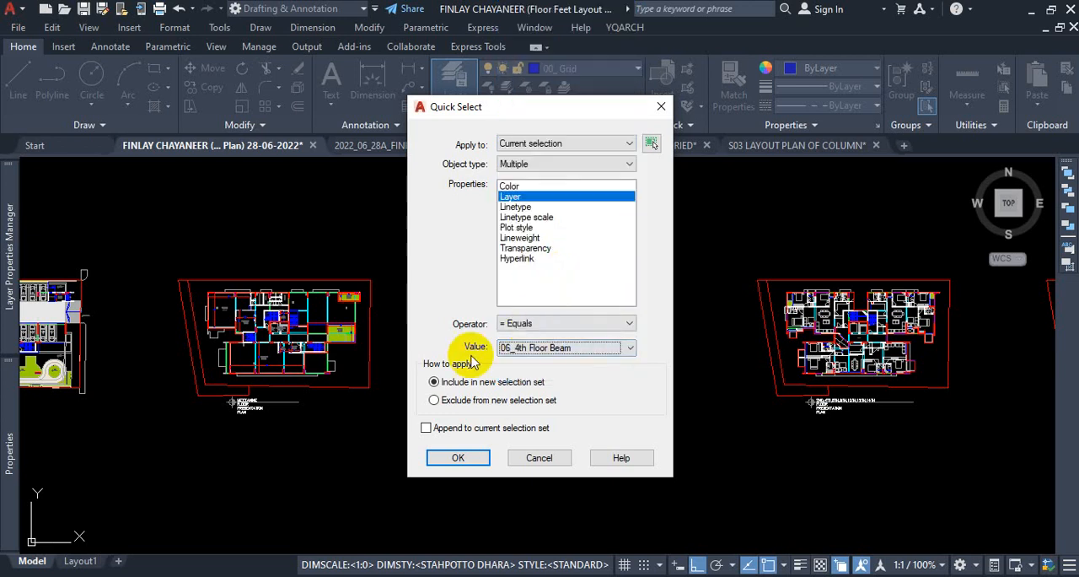
pyautogui.click(455, 457)
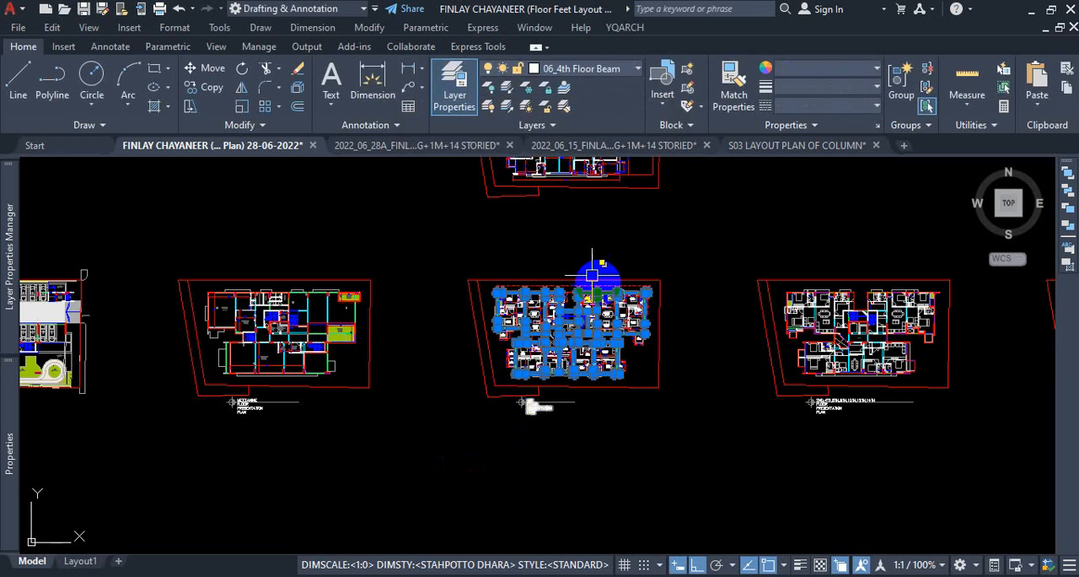
# Examine the selected beam outlines in the 1st floor plan and compare them with the neighbouring floor plans.
pyautogui.scroll(5, 594, 278)
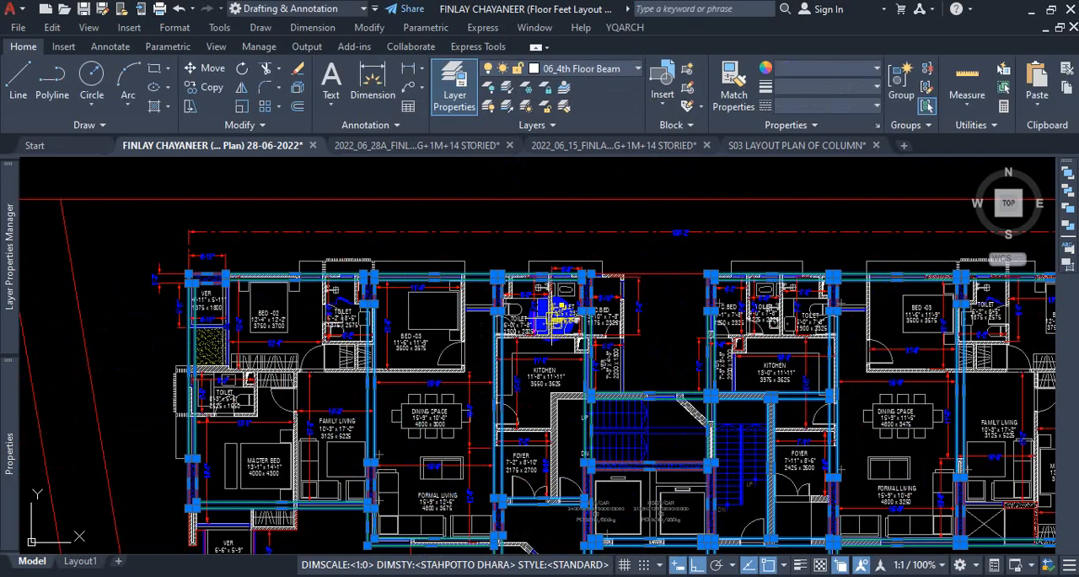
pyautogui.scroll(-9, 552, 319)
pyautogui.moveTo(709, 417); pyautogui.dragTo(440, 456, button='middle')
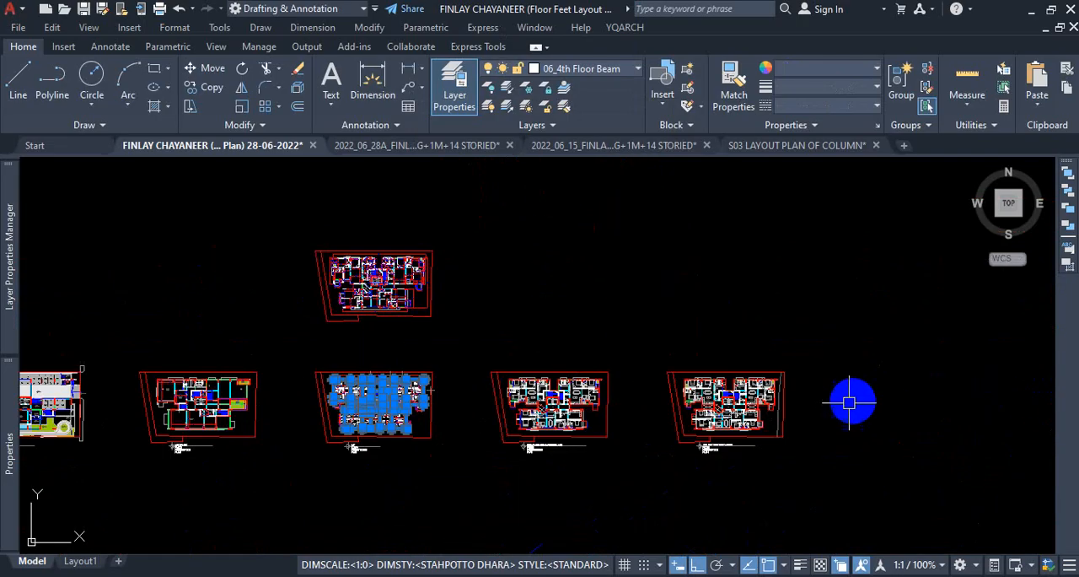
pyautogui.scroll(5, 414, 429)
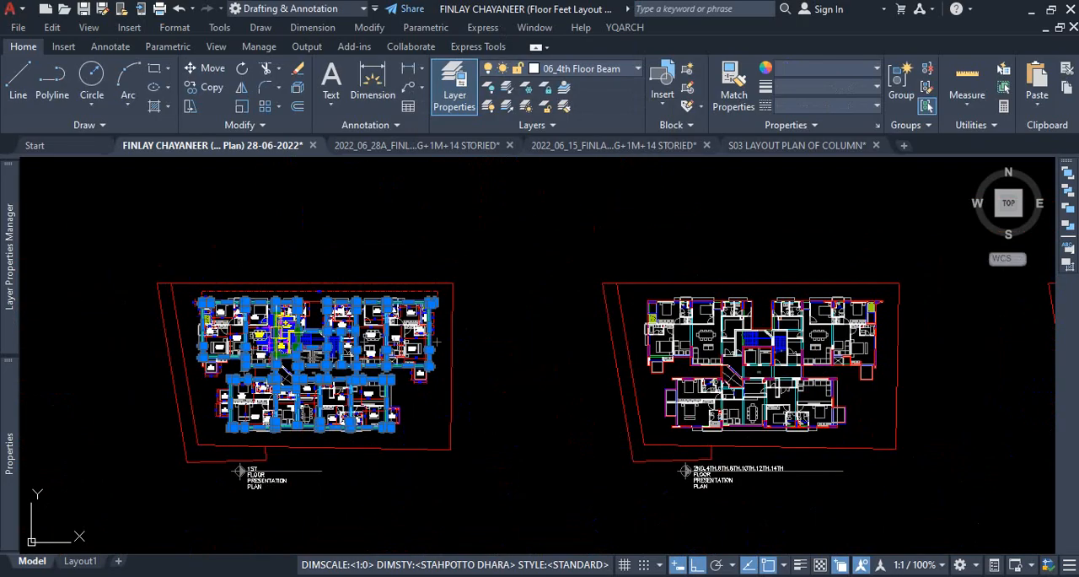
pyautogui.scroll(4, 285, 336)
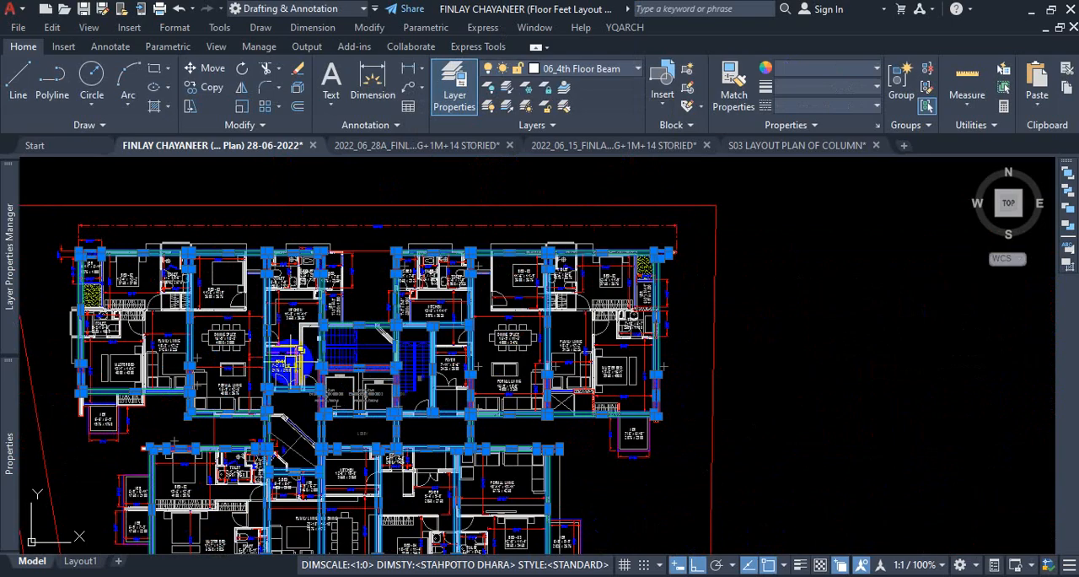
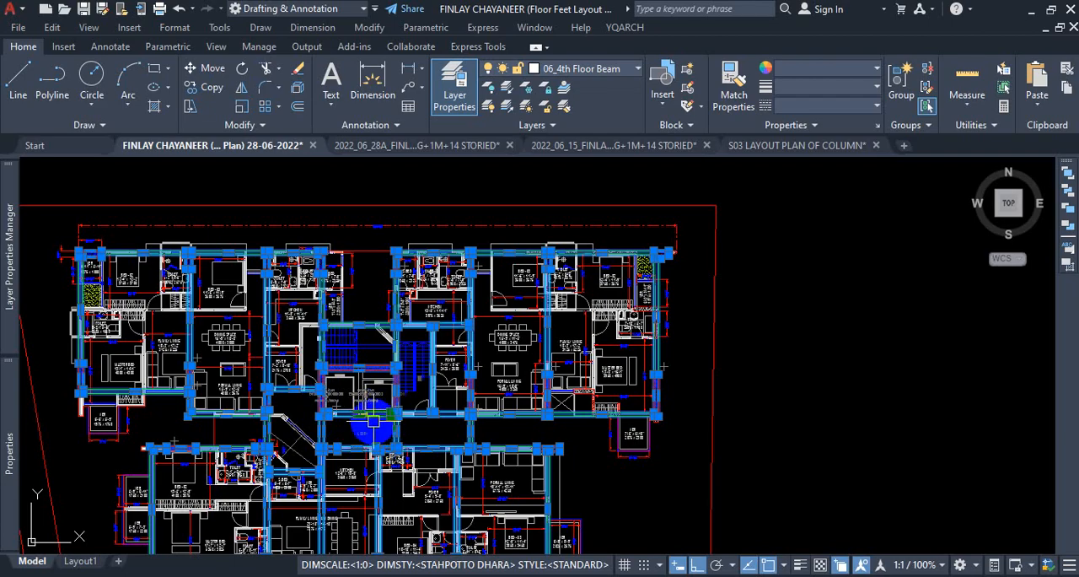
# Clear the selection of beam outlines in the 1st floor presentation plan.
pyautogui.scroll(-10, 390, 416)
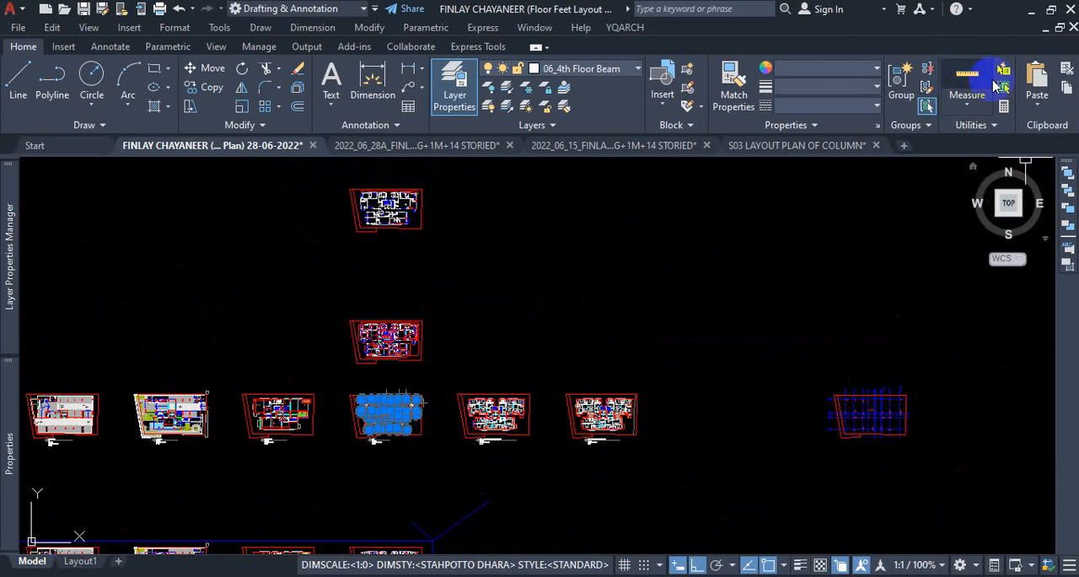
pyautogui.scroll(4, 374, 420)
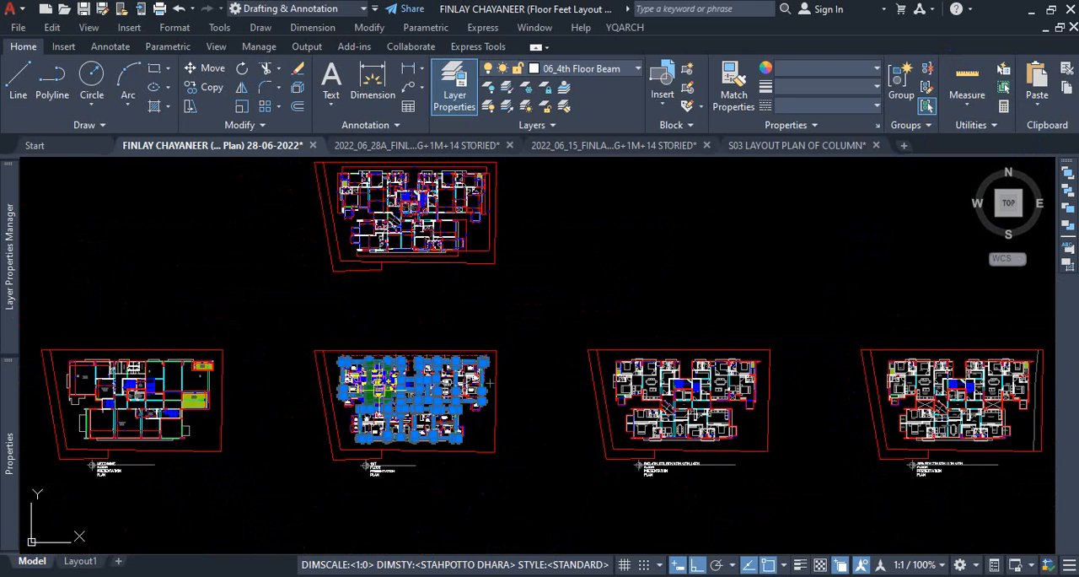
pyautogui.scroll(-3, 405, 396)
pyautogui.press('Escape')
pyautogui.scroll(5, 394, 337)
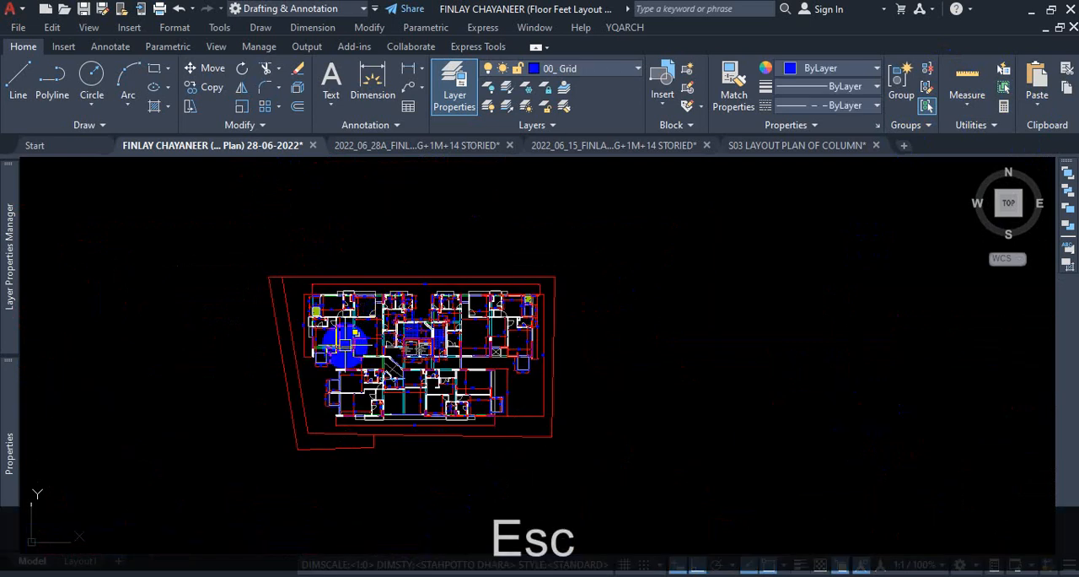
# Examine the columns and their dimensions in the 1st floor presentation plan and compare them with the plan drawn above it.
pyautogui.scroll(4, 312, 300)
pyautogui.scroll(-6, 398, 306)
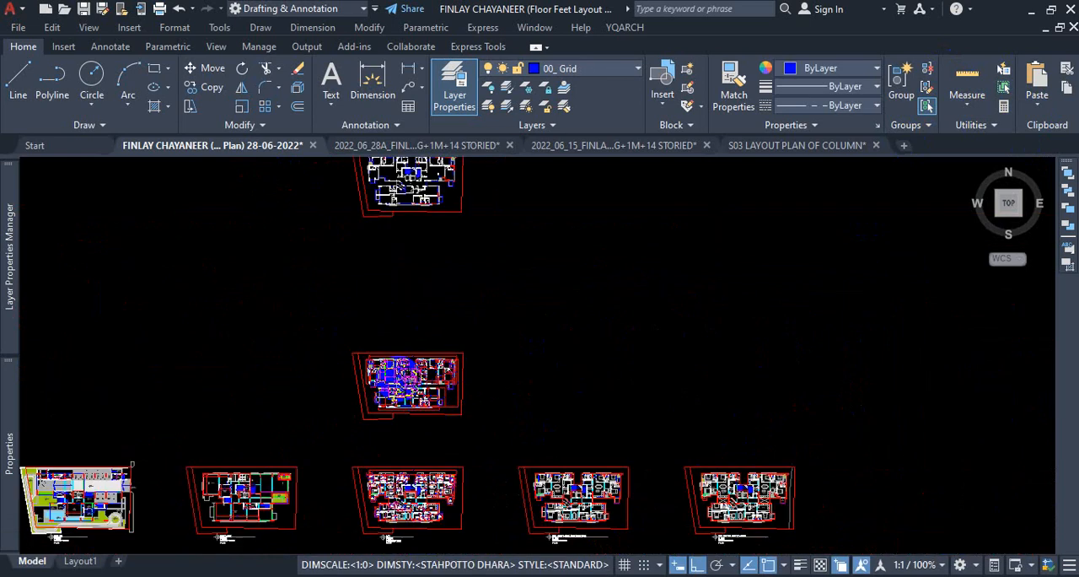
pyautogui.scroll(-3, 405, 356)
pyautogui.scroll(10, 337, 366)
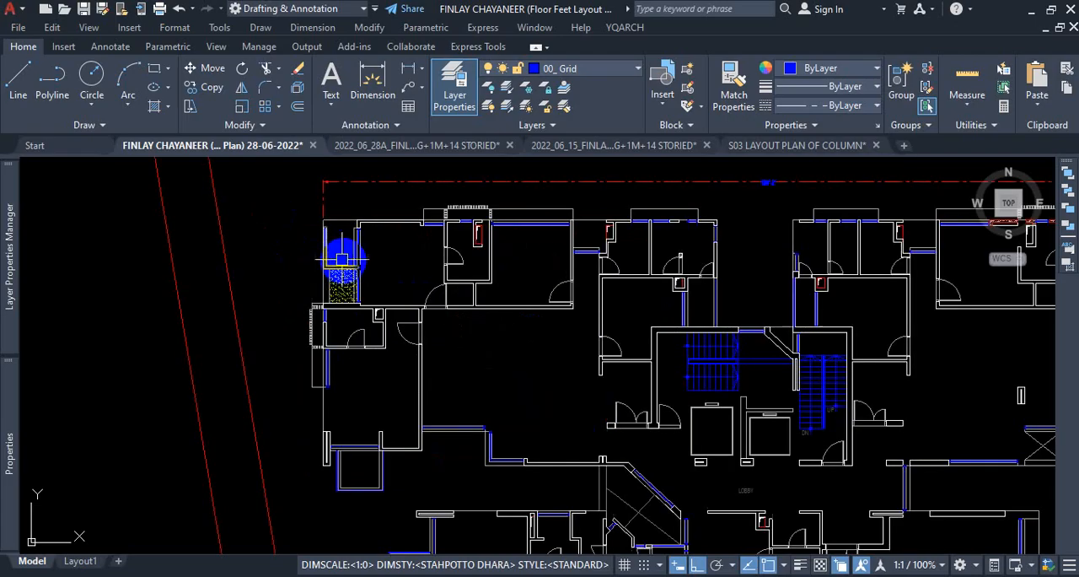
pyautogui.scroll(-6, 397, 313)
pyautogui.scroll(3, 412, 361)
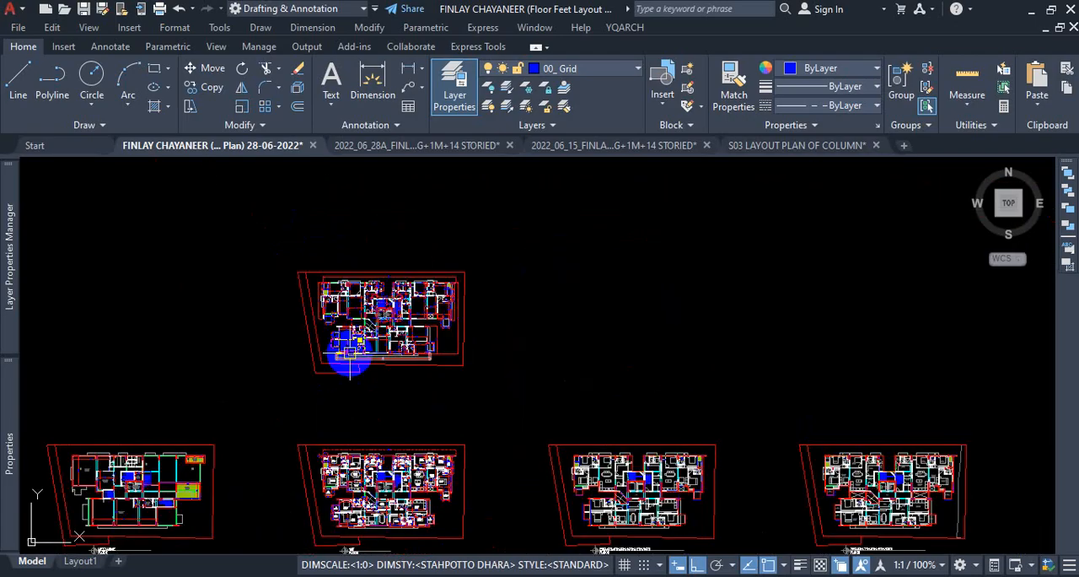
pyautogui.scroll(6, 350, 358)
pyautogui.scroll(-5, 464, 375)
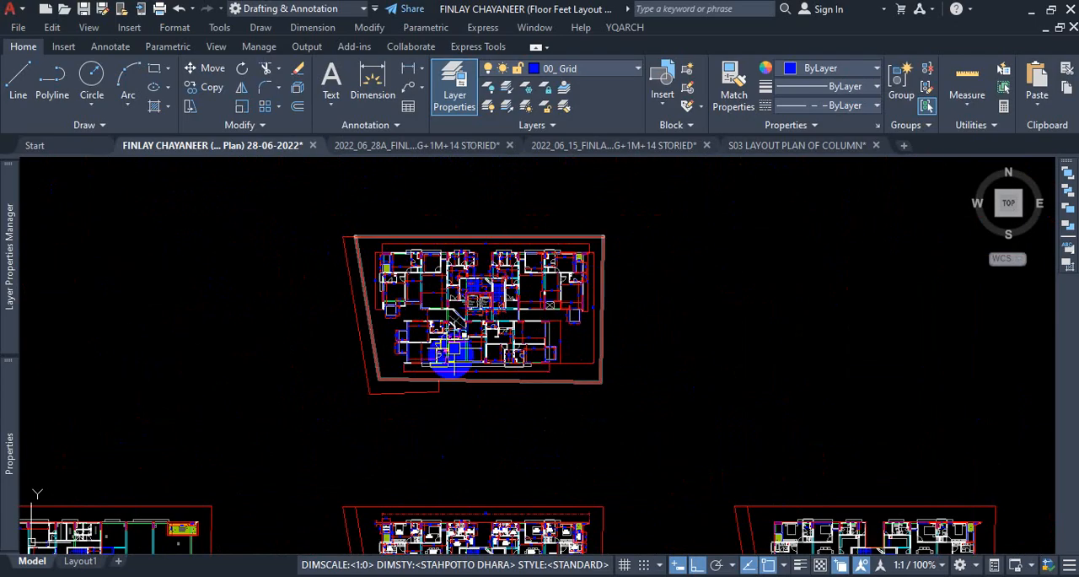
pyautogui.scroll(-3, 453, 356)
pyautogui.scroll(9, 446, 350)
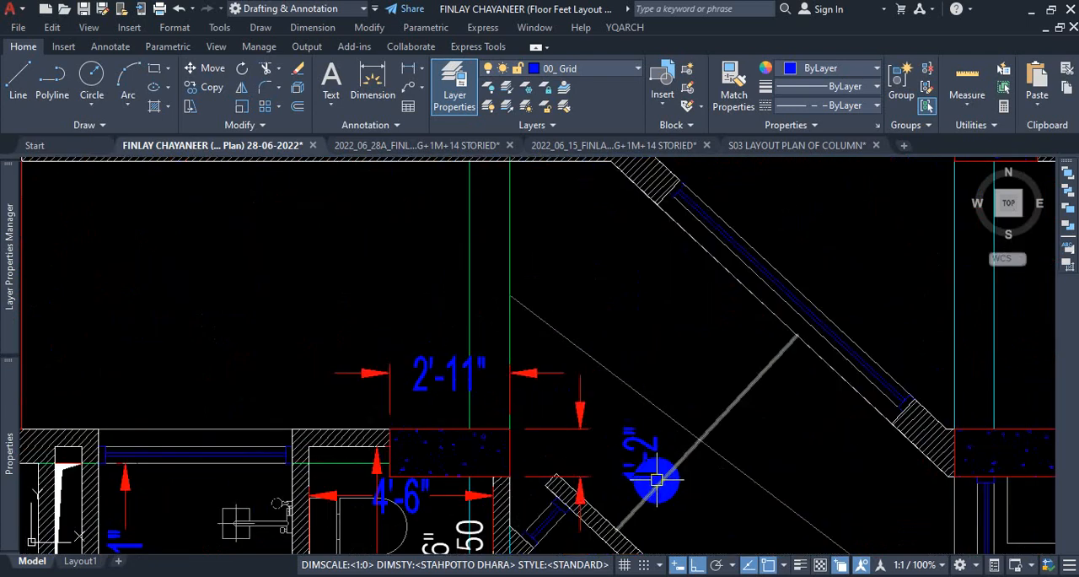
pyautogui.scroll(-11, 428, 384)
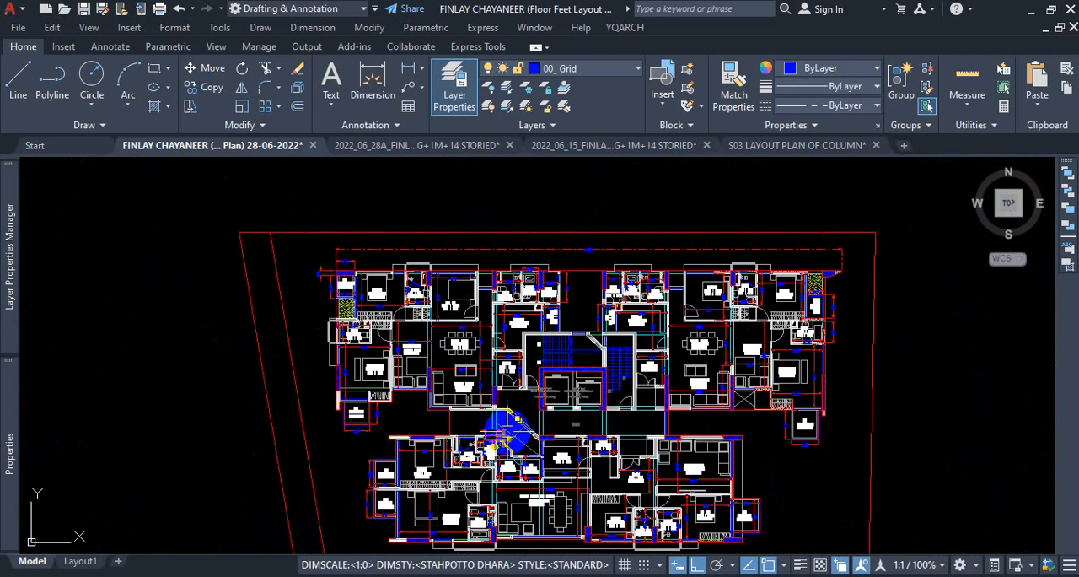
pyautogui.scroll(2, 388, 222)
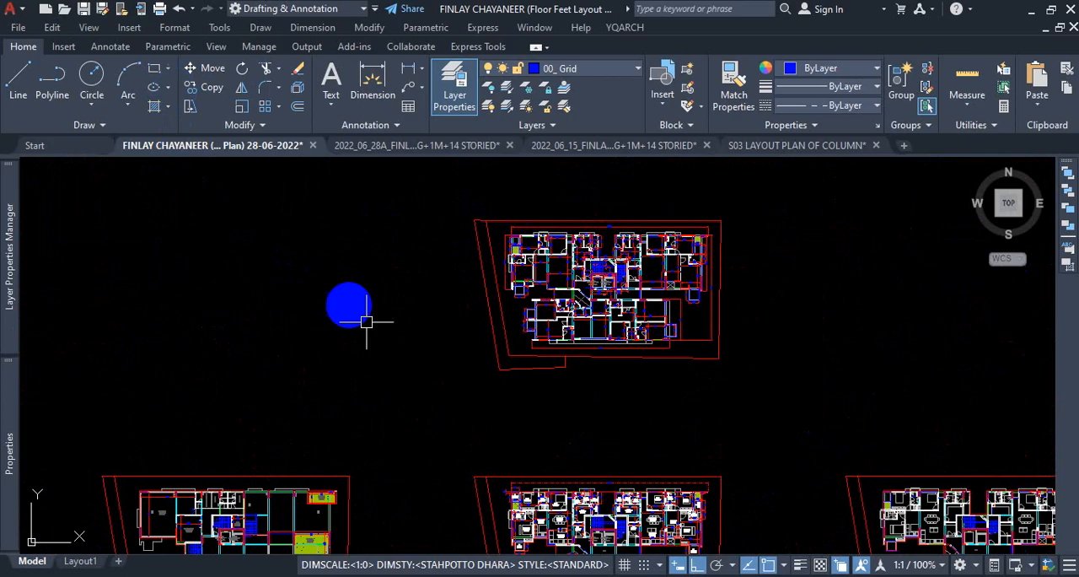
pyautogui.scroll(-6, 481, 329)
pyautogui.scroll(10, 506, 245)
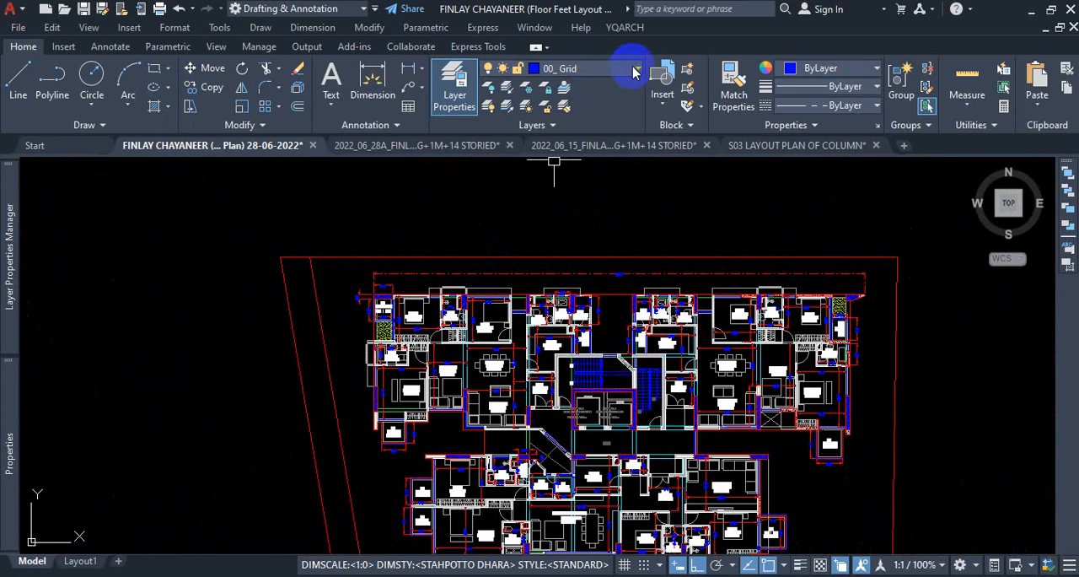
# Make 00_Column for st the current layer.
pyautogui.click(629, 73)
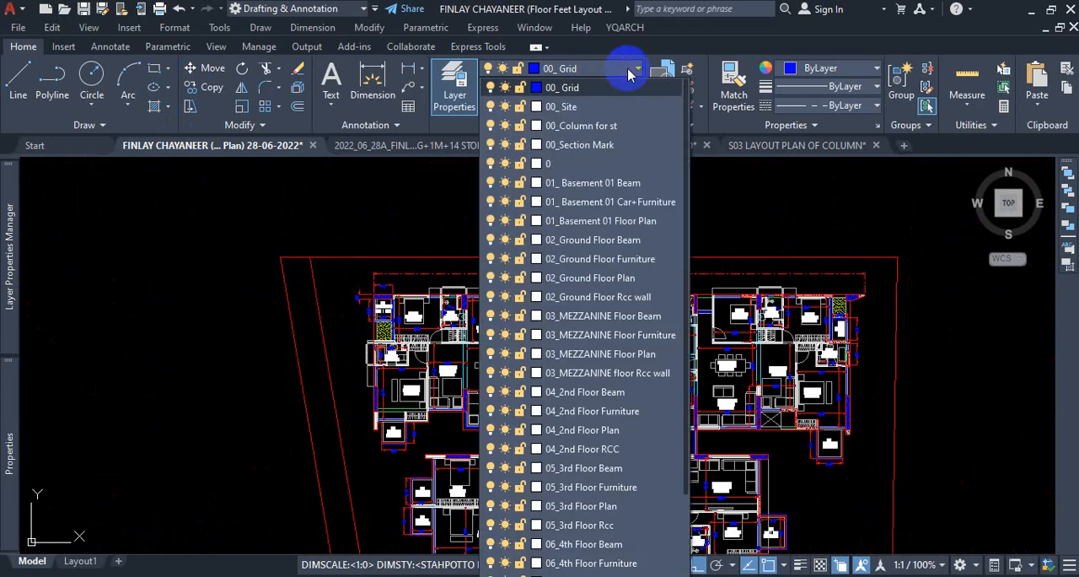
pyautogui.click(590, 126)
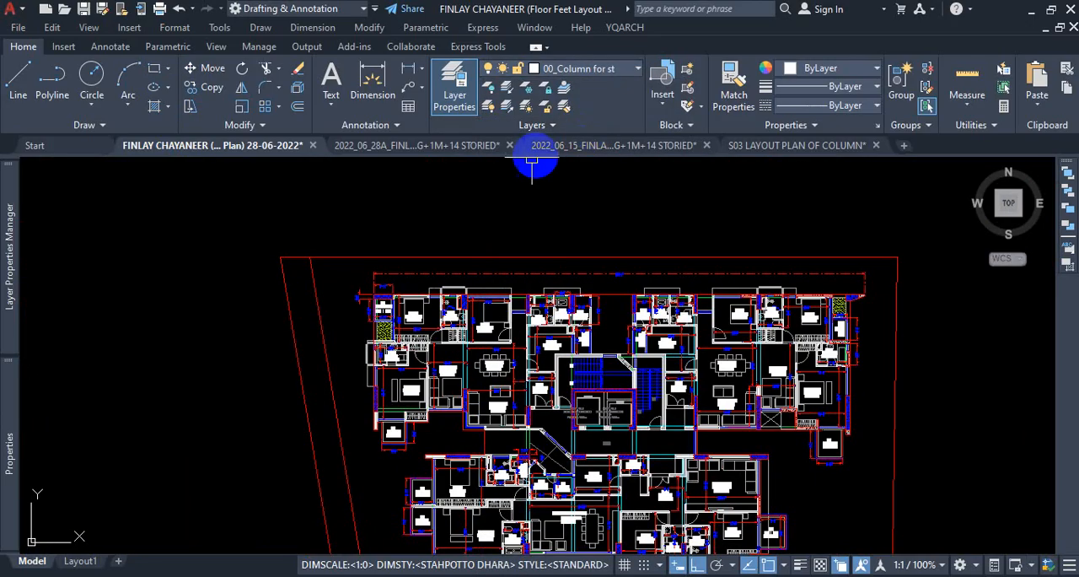
pyautogui.scroll(-3, 422, 245)
pyautogui.scroll(3, 433, 244)
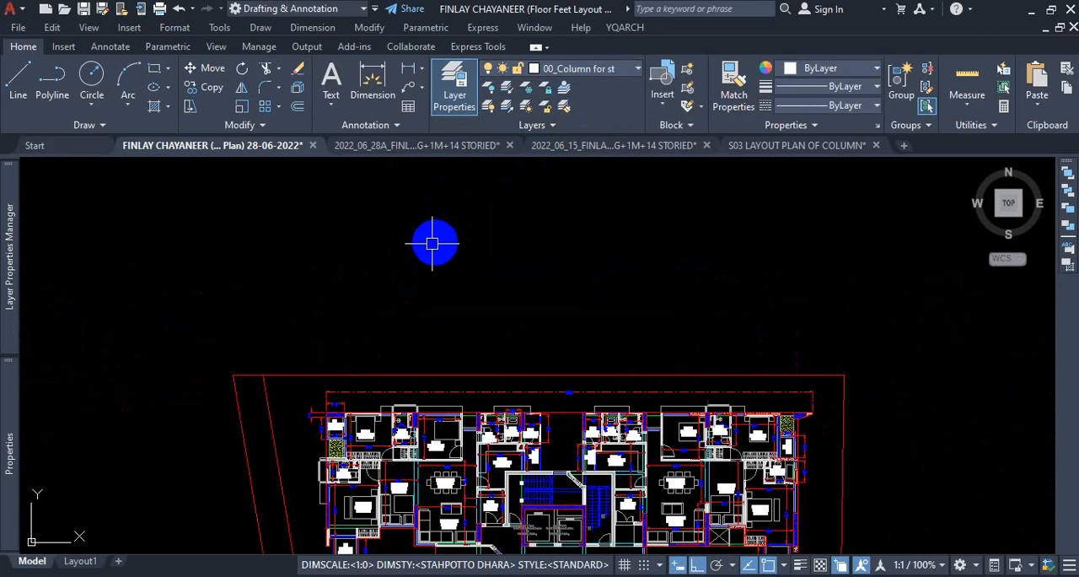
# Draw a 2'11" by 1'2" column rectangle in the empty space above the 1st floor presentation plan.
pyautogui.click(158, 74)
pyautogui.click(385, 226)
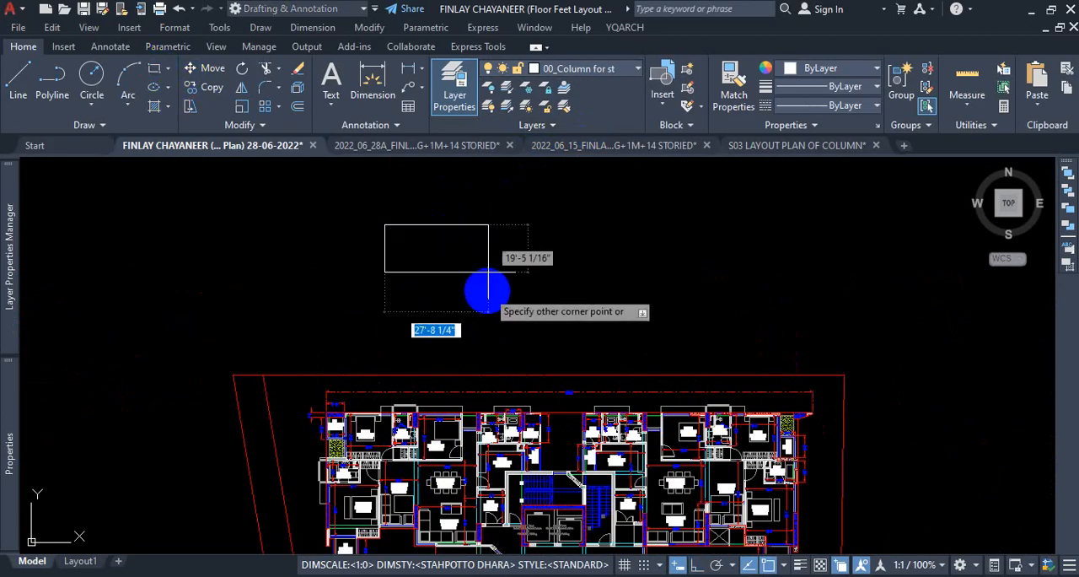
pyautogui.scroll(-3, 497, 274)
pyautogui.scroll(6, 513, 266)
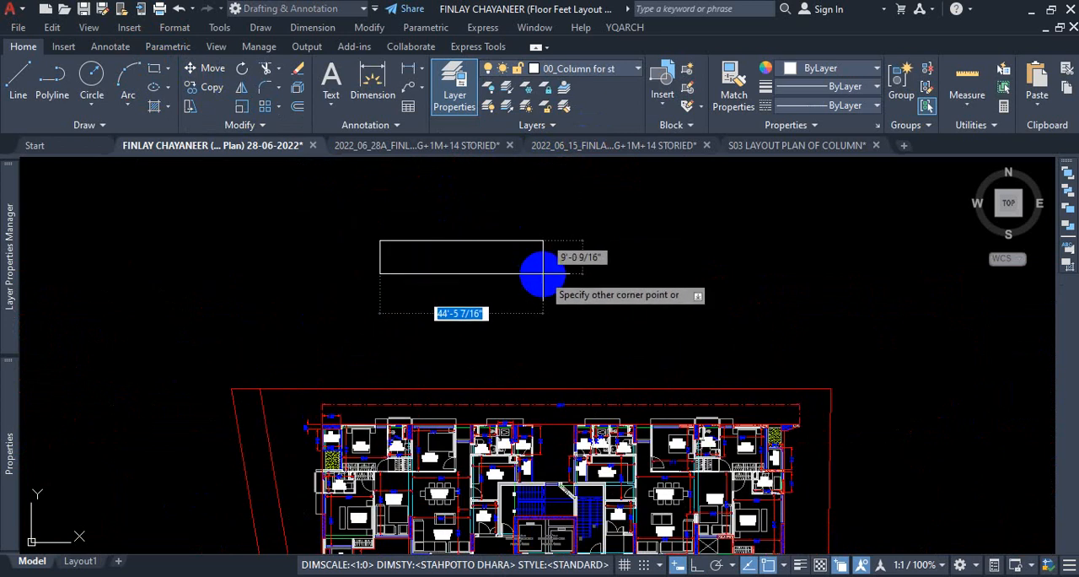
pyautogui.scroll(-4, 545, 273)
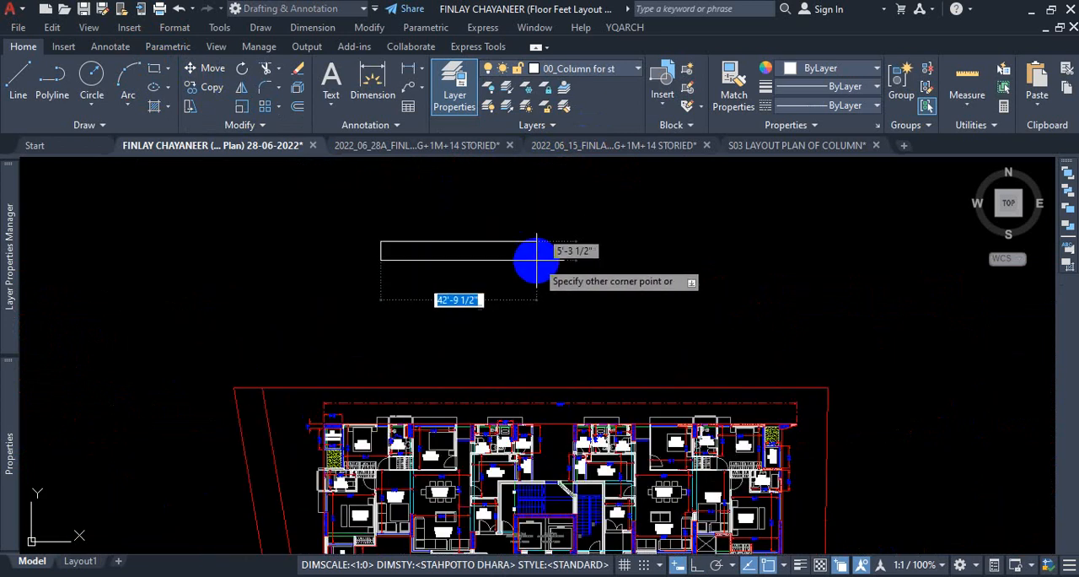
pyautogui.scroll(2, 533, 256)
pyautogui.scroll(2, 518, 270)
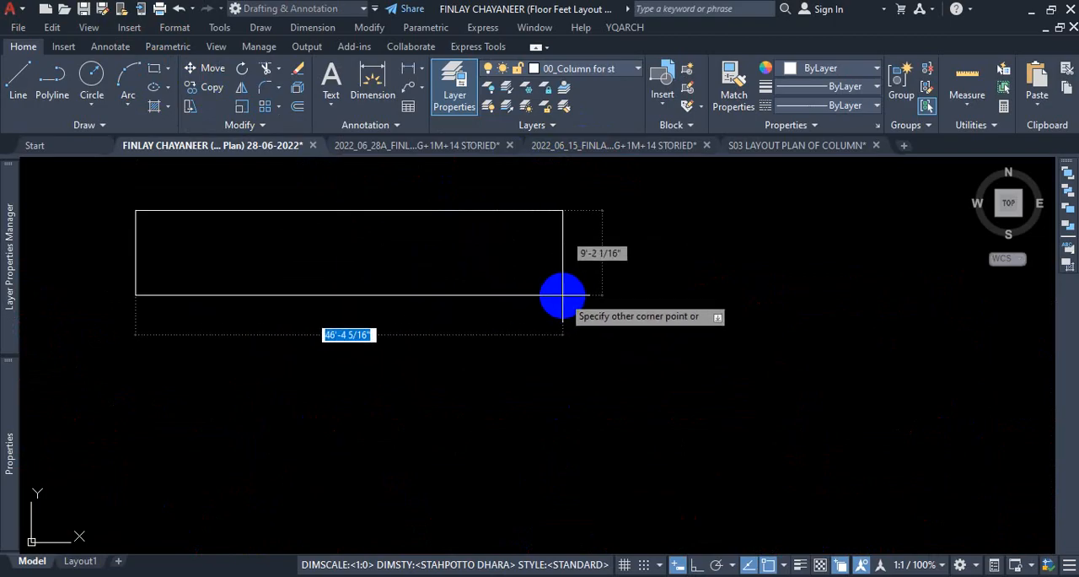
pyautogui.write('2')
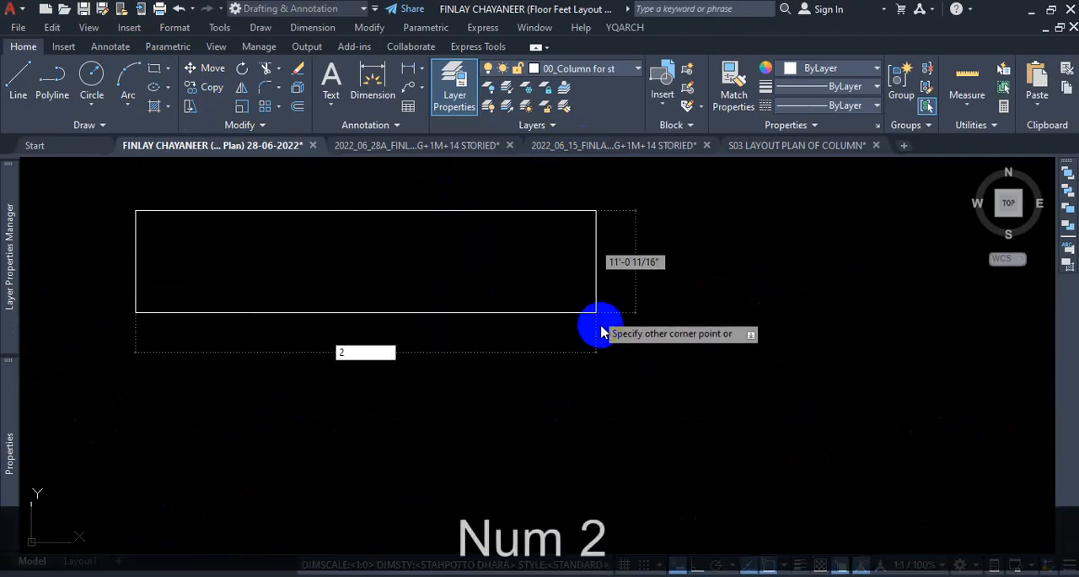
pyautogui.write("'11")
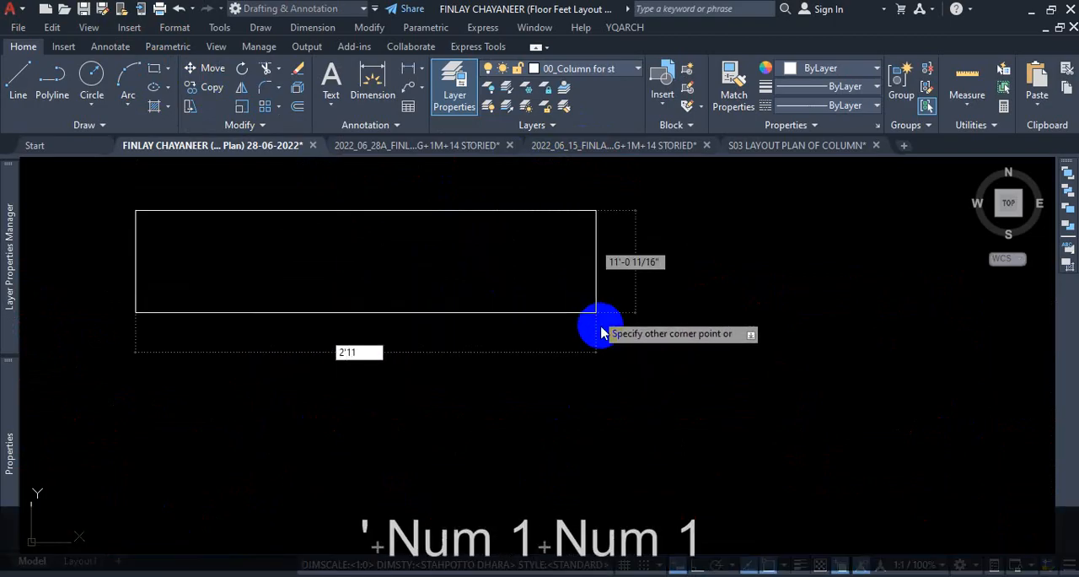
pyautogui.press('Tab')
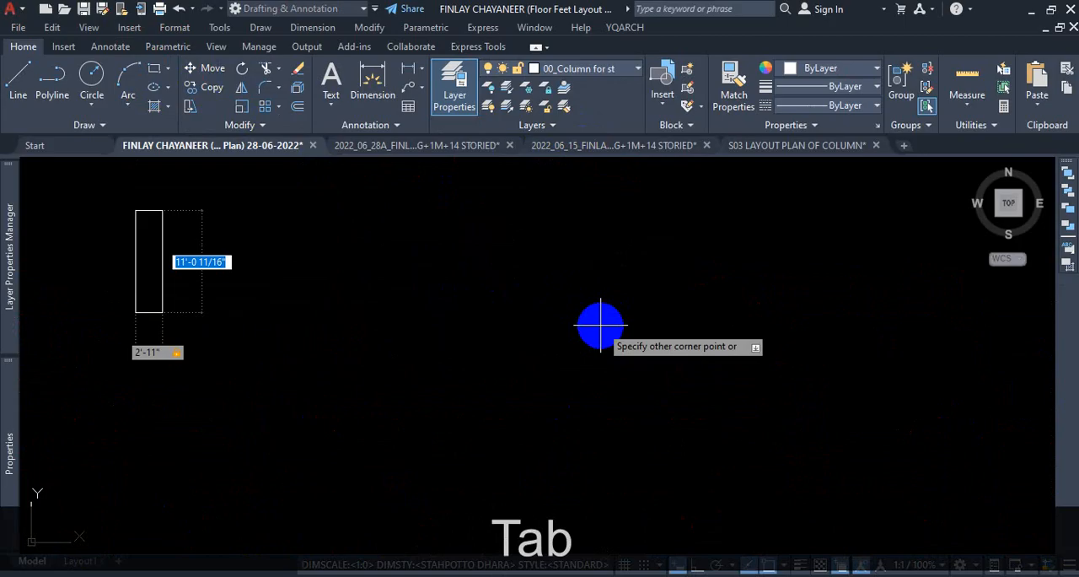
pyautogui.write("1'2")
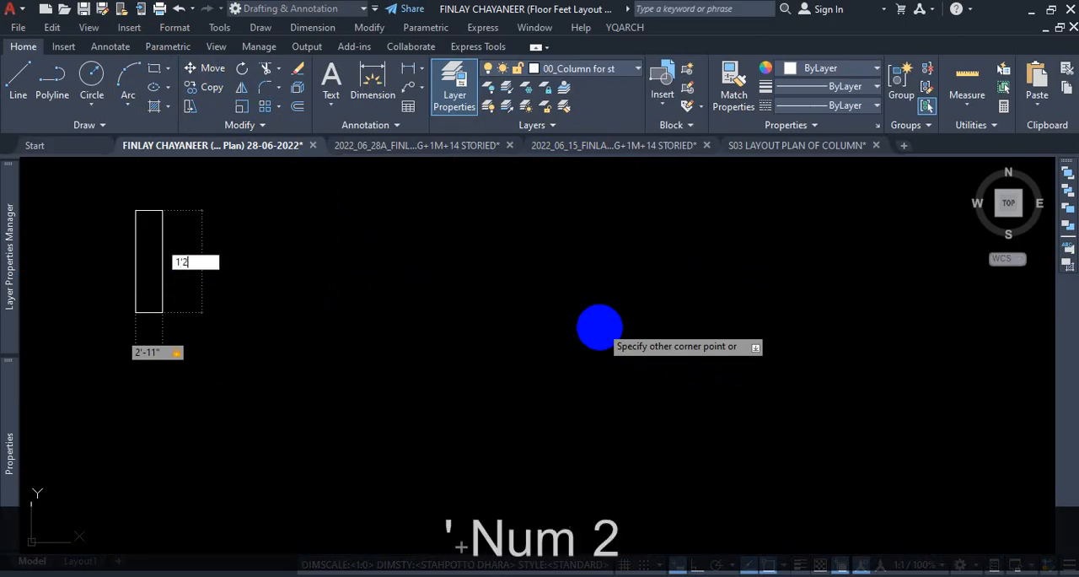
pyautogui.press('Return')
pyautogui.scroll(-3, 704, 315)
pyautogui.scroll(-1, 597, 362)
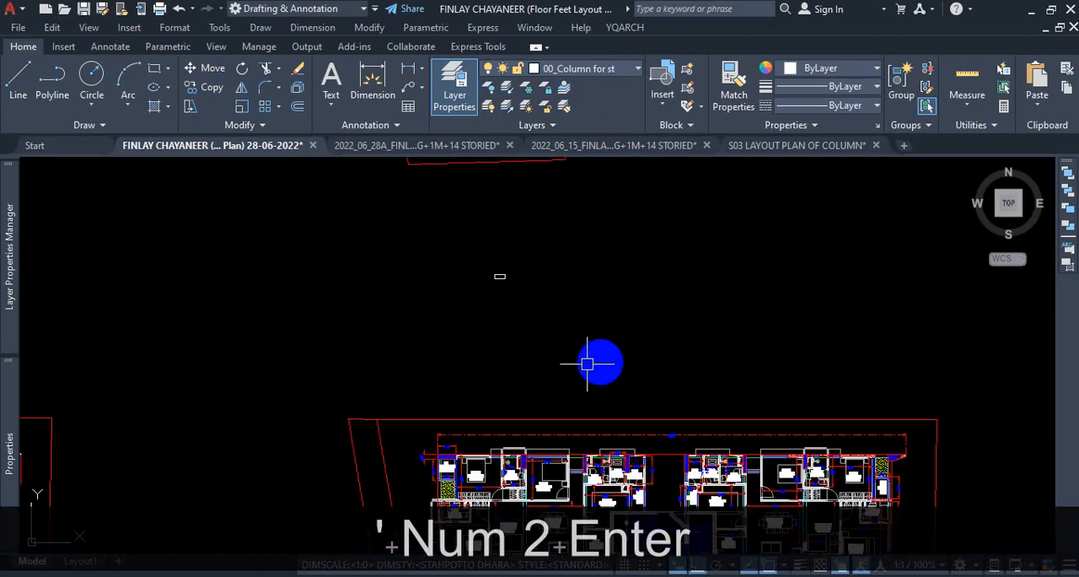
# Compare the columns along the upper edge of the 1st floor plan with the new column rectangle.
pyautogui.scroll(-2, 580, 361)
pyautogui.scroll(5, 646, 374)
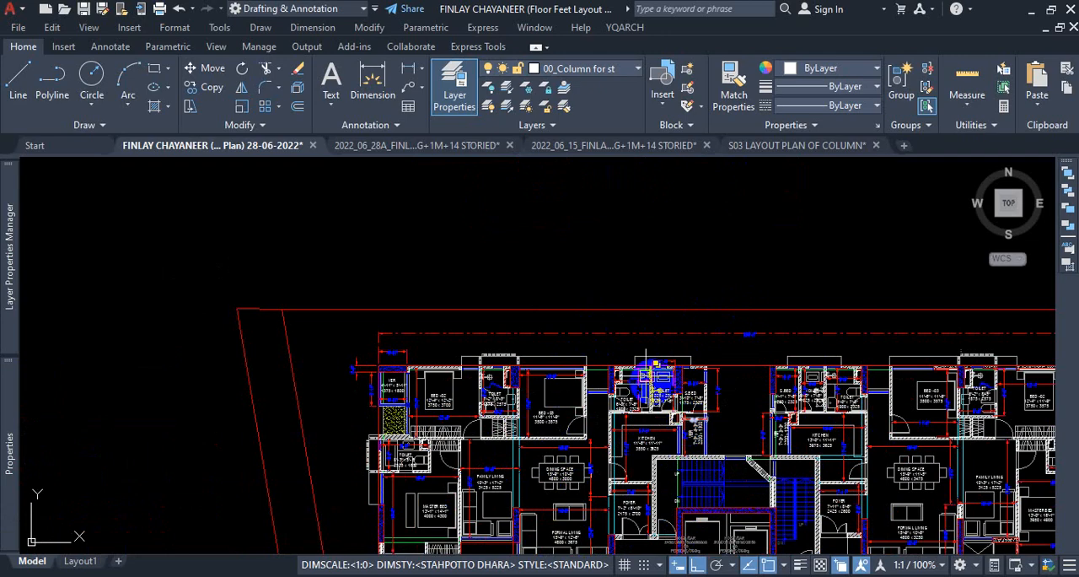
pyautogui.scroll(-2, 576, 385)
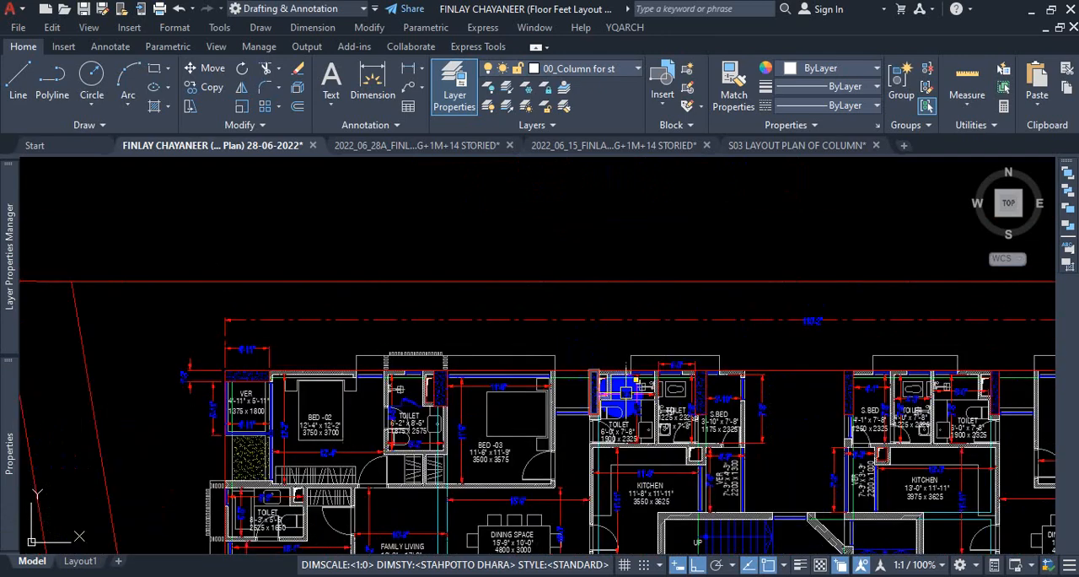
pyautogui.scroll(-2, 506, 337)
pyautogui.scroll(-5, 523, 187)
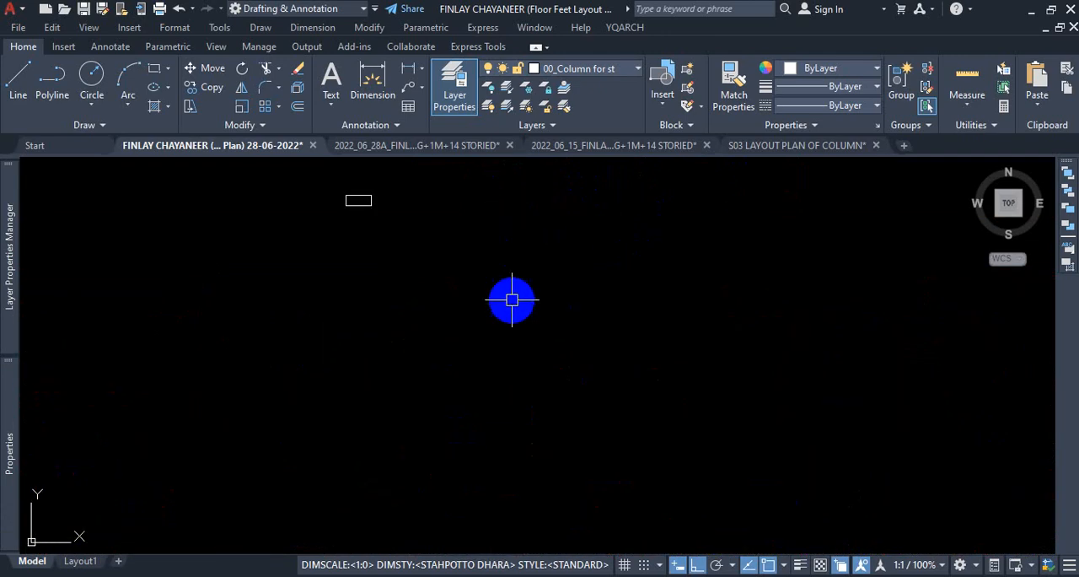
pyautogui.scroll(6, 494, 244)
pyautogui.scroll(5, 405, 316)
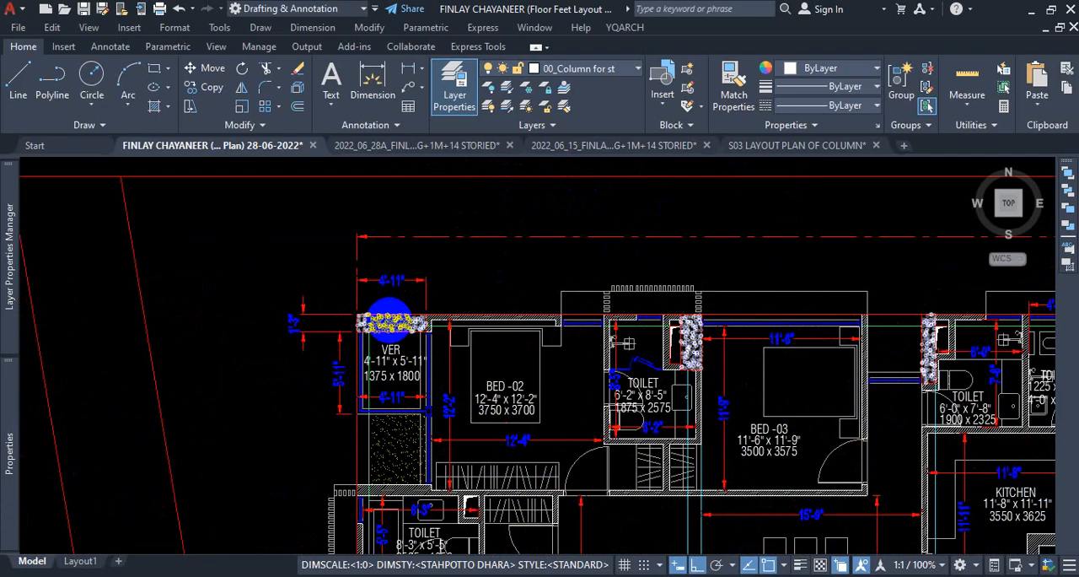
pyautogui.scroll(-7, 388, 278)
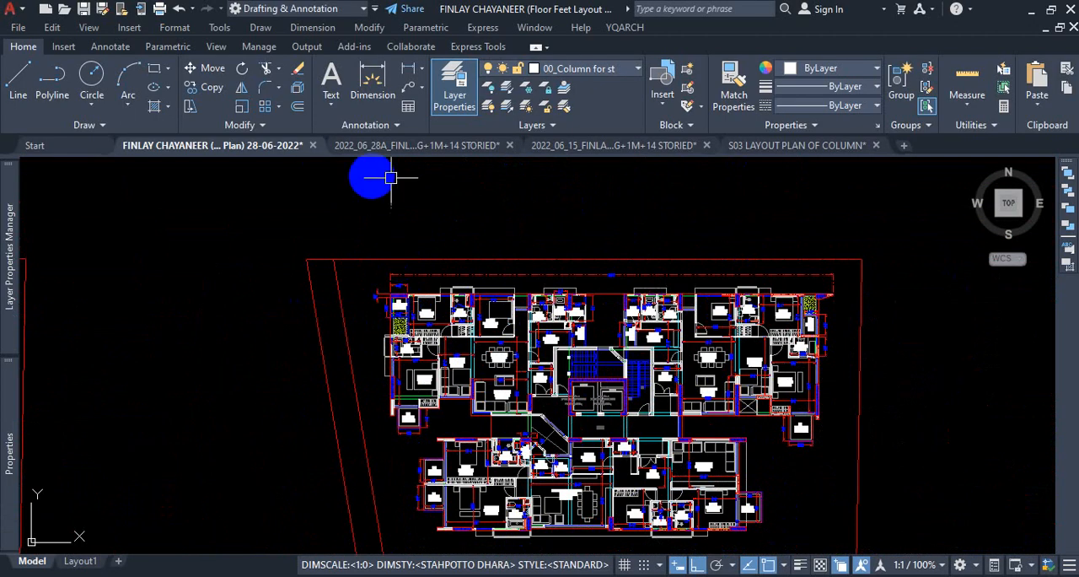
pyautogui.scroll(-3, 455, 303)
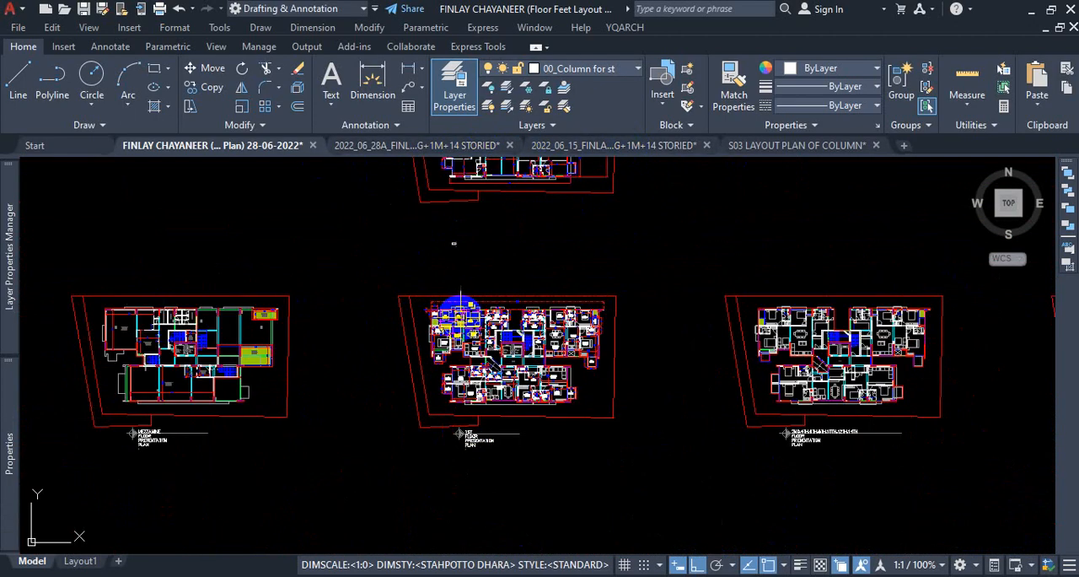
# Switch to the S03 LAYOUT PLAN OF COLUMN drawing and examine the dimensions of columns C1, C2 and C3.
pyautogui.click(813, 148)
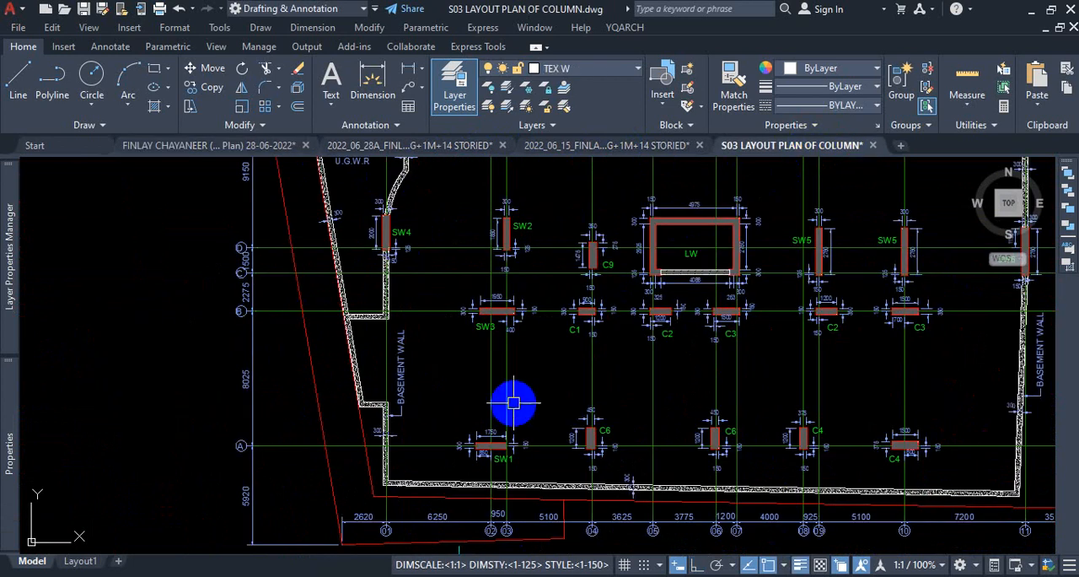
pyautogui.scroll(4, 690, 324)
pyautogui.scroll(2, 624, 278)
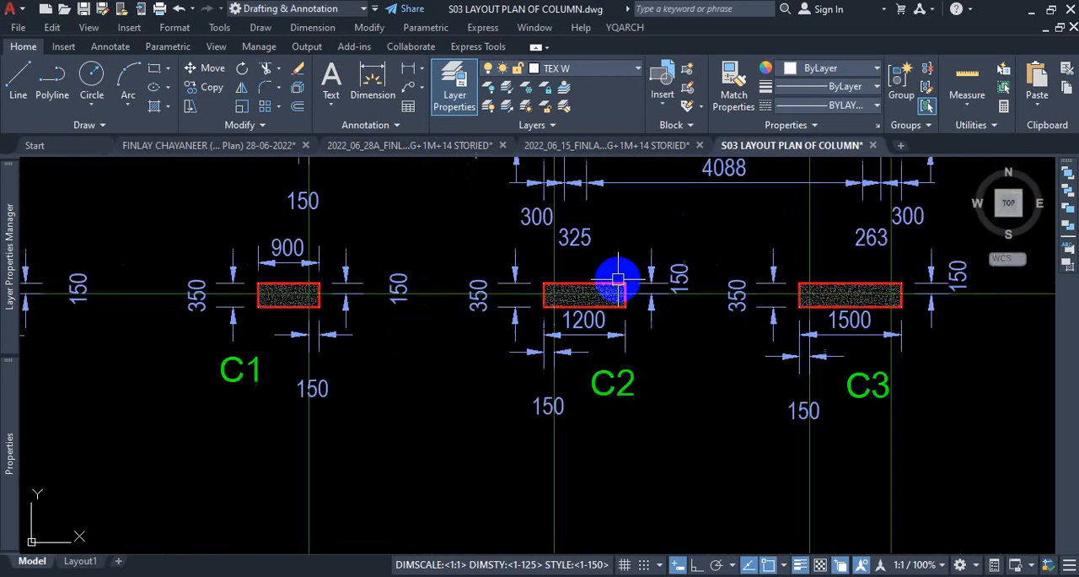
pyautogui.click(615, 147)
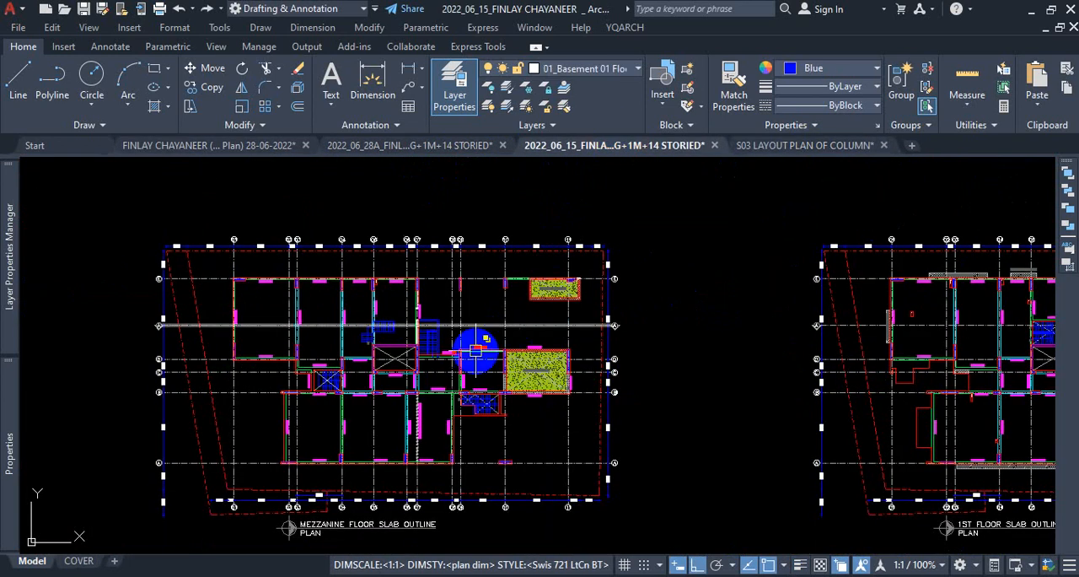
pyautogui.click(440, 147)
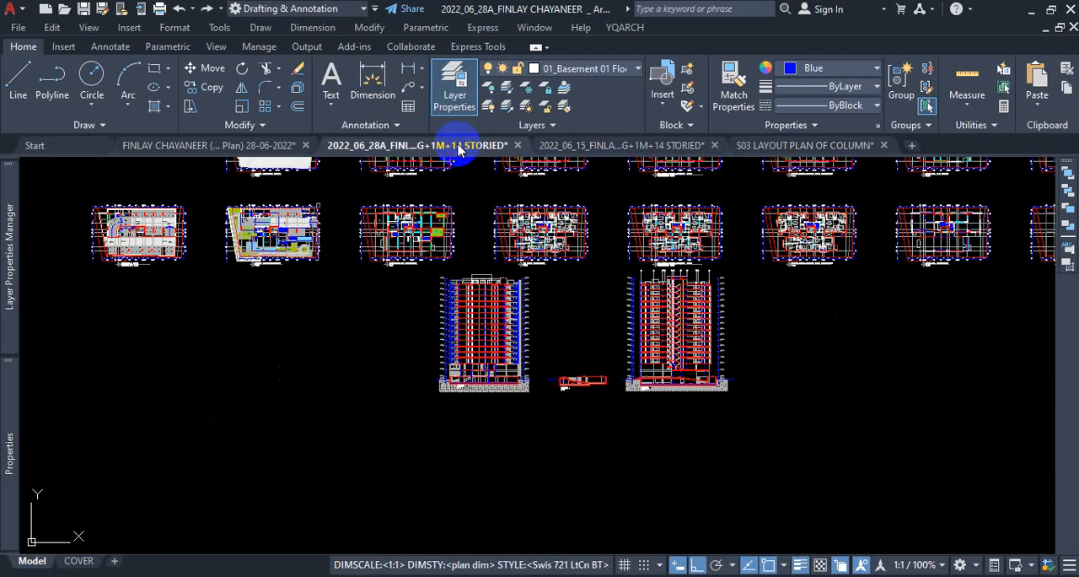
pyautogui.click(603, 145)
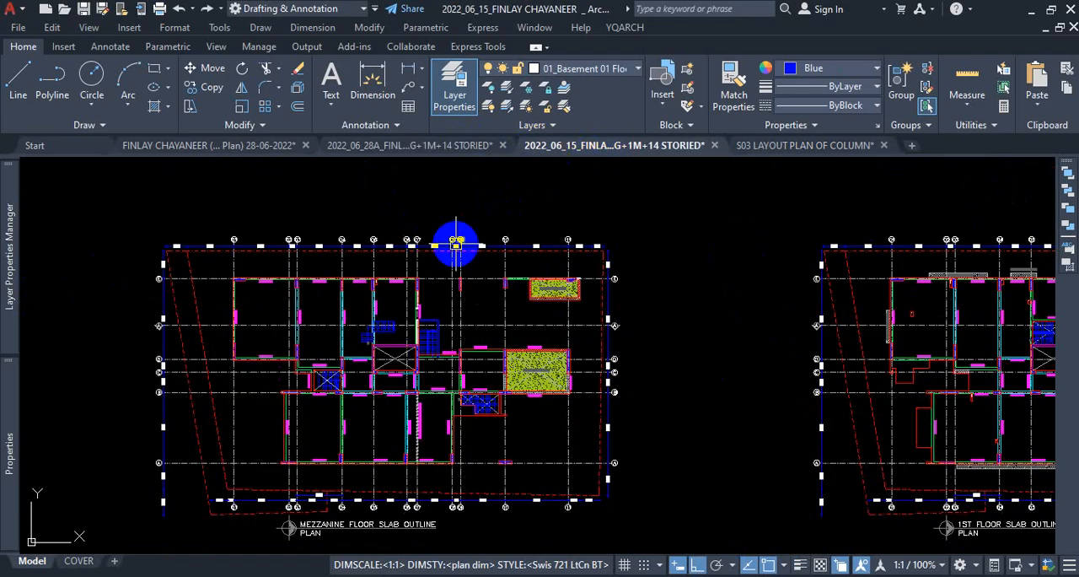
pyautogui.click(245, 146)
pyautogui.scroll(8, 485, 310)
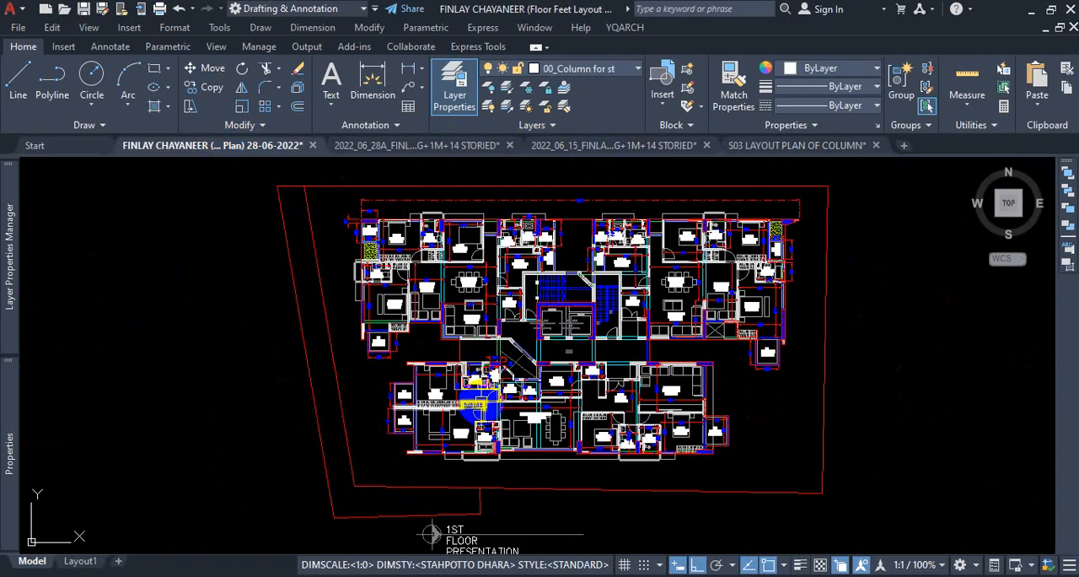
# Dimension the length of the column at the kitchen's upper-left corner on the 1st floor plan, placing the dimension above it.
pyautogui.scroll(-3, 514, 301)
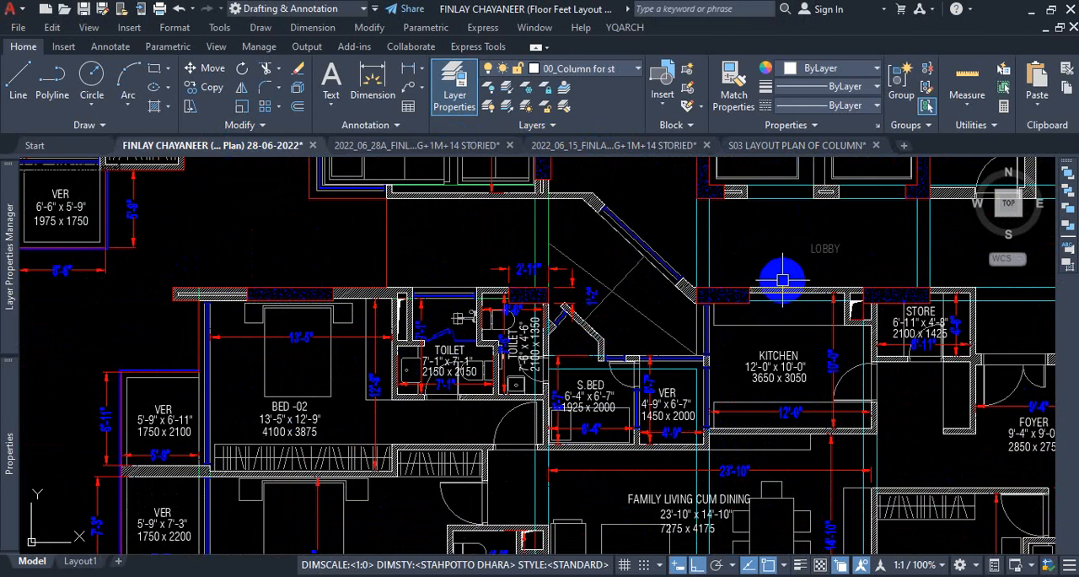
pyautogui.scroll(2, 764, 276)
pyautogui.scroll(-4, 700, 291)
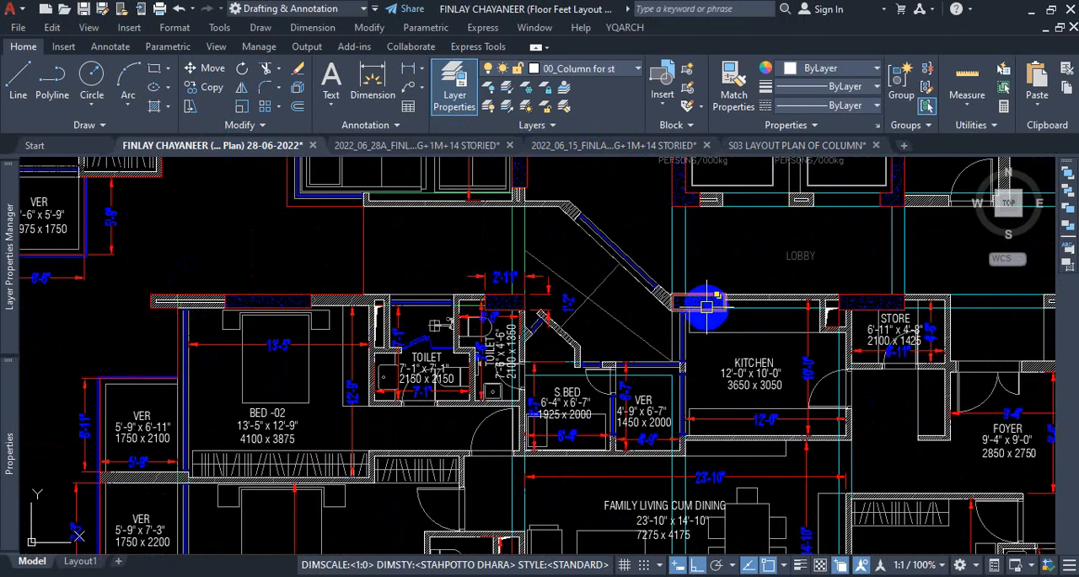
pyautogui.scroll(4, 710, 314)
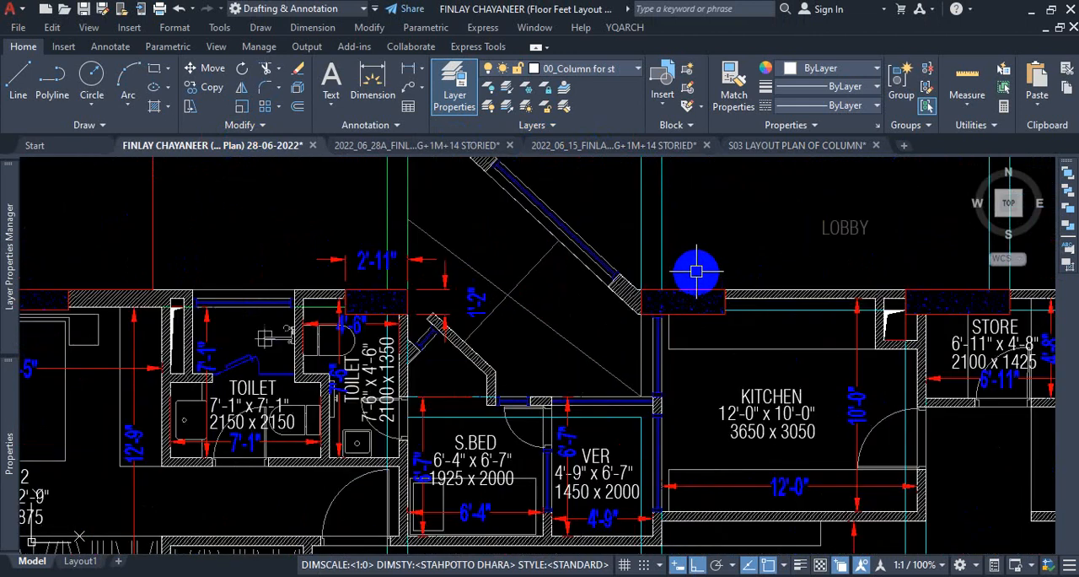
pyautogui.click(373, 80)
pyautogui.scroll(4, 721, 296)
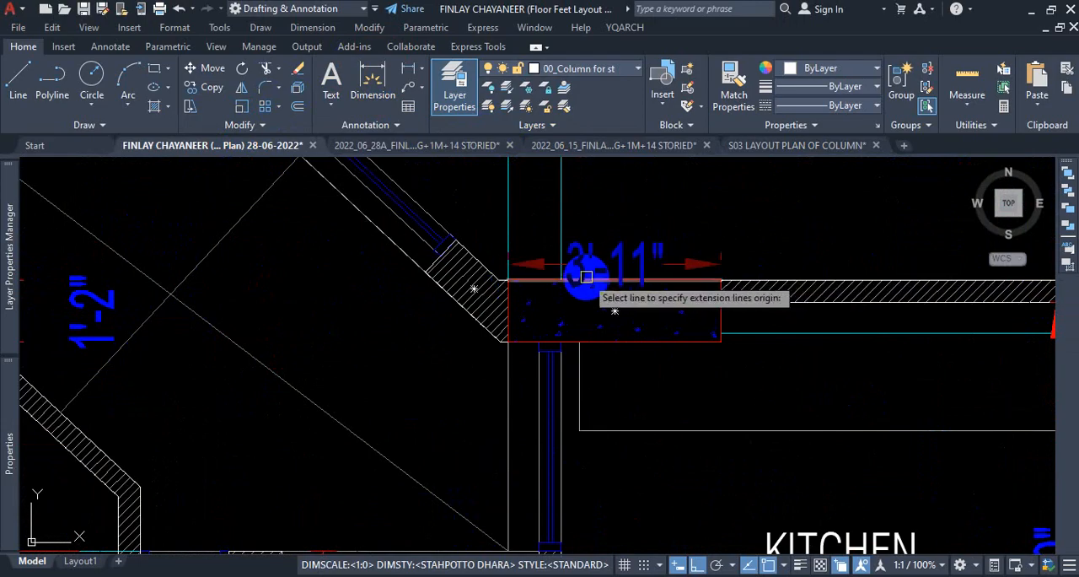
pyautogui.click(580, 340)
pyautogui.click(599, 202)
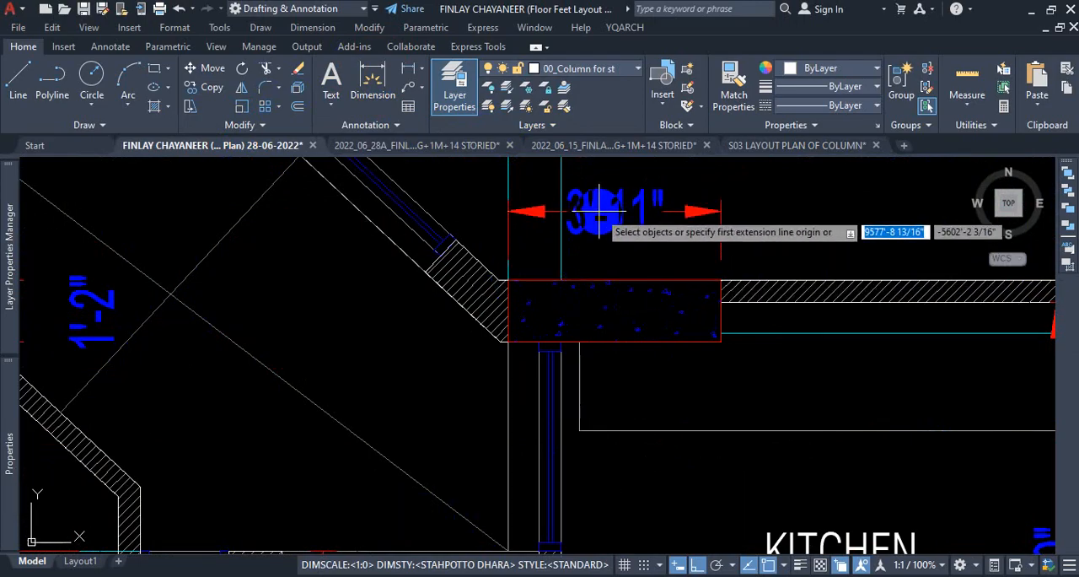
# Dimension the thickness of the kitchen's upper-left column, placing the vertical dimension just beyond its right end.
pyautogui.click(722, 280)
pyautogui.click(721, 341)
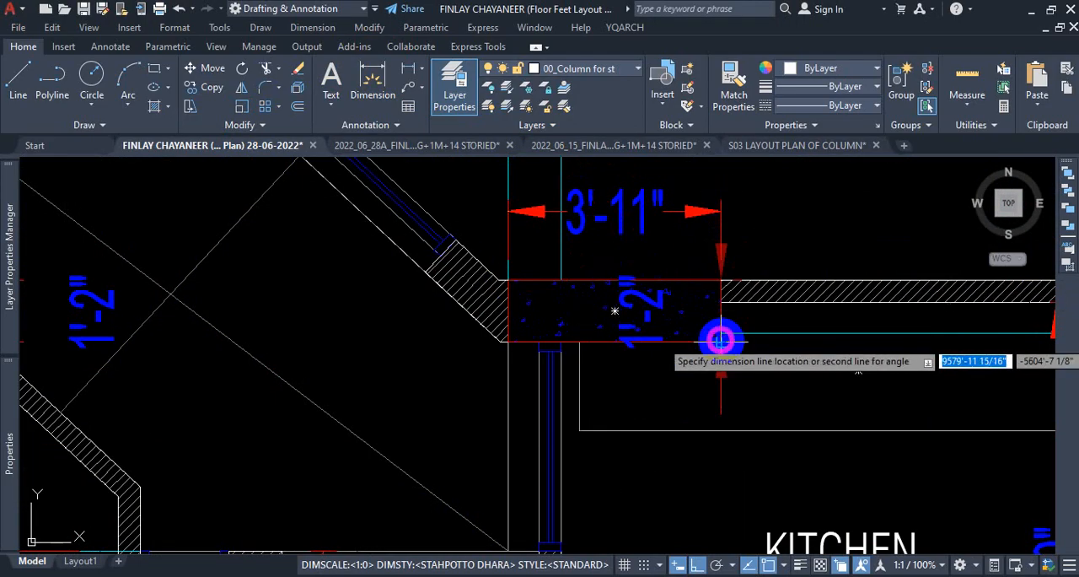
pyautogui.click(788, 343)
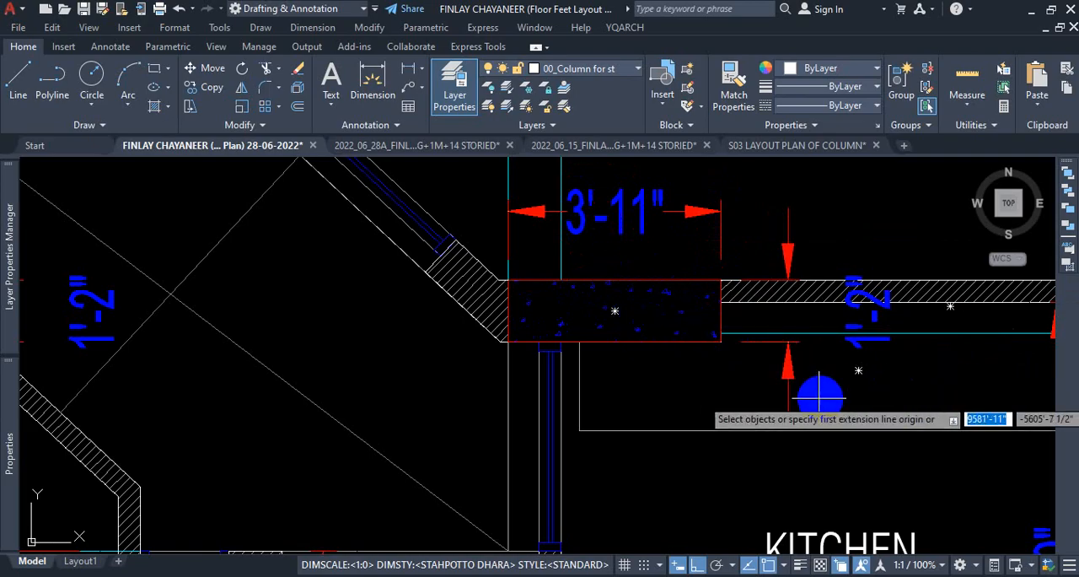
pyautogui.press('Escape')
# Draw a 3'11" by 1'2" column rectangle to the right of the first one in the empty space above the 1st floor plan.
pyautogui.scroll(-2, 766, 407)
pyautogui.scroll(-6, 754, 361)
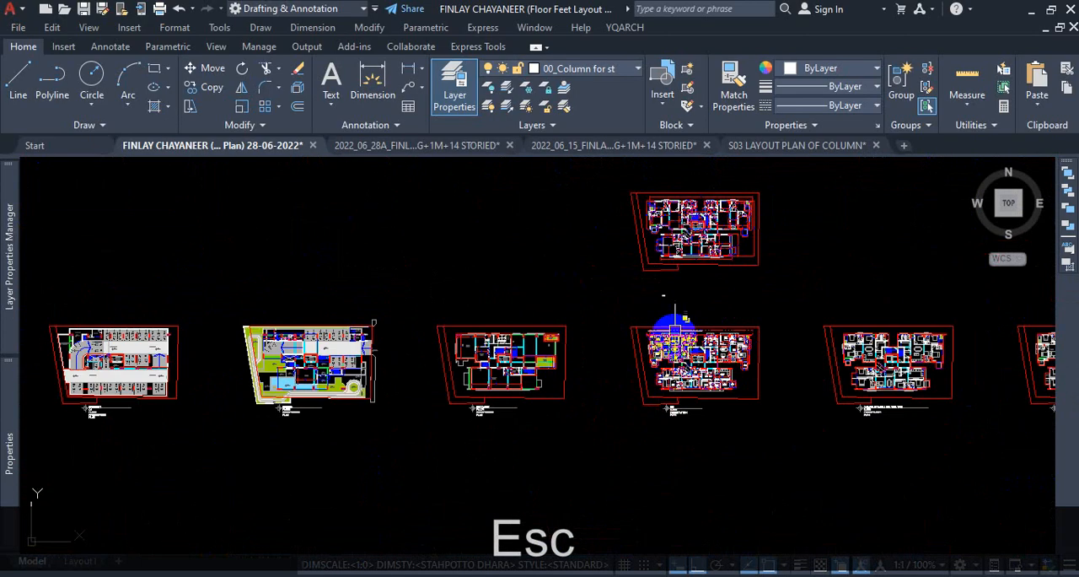
pyautogui.scroll(6, 665, 304)
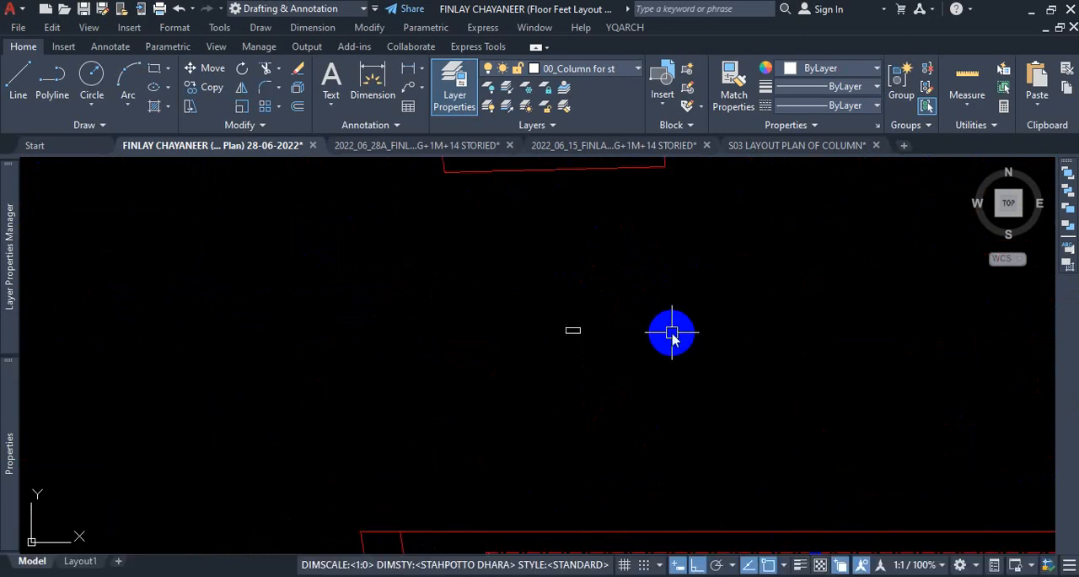
pyautogui.write('rec')
pyautogui.press('space')
pyautogui.scroll(3, 626, 332)
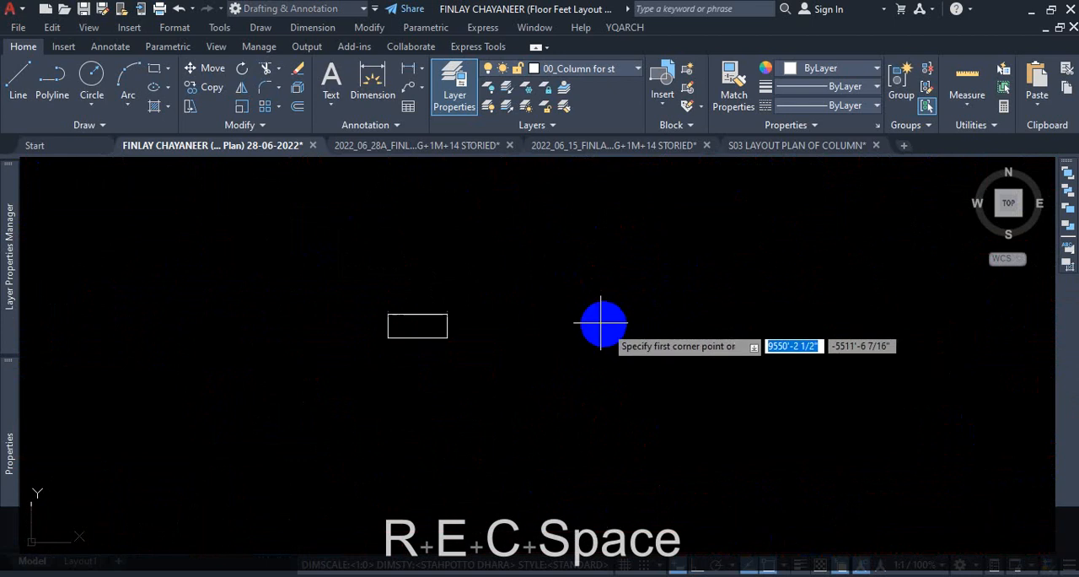
pyautogui.click(542, 304)
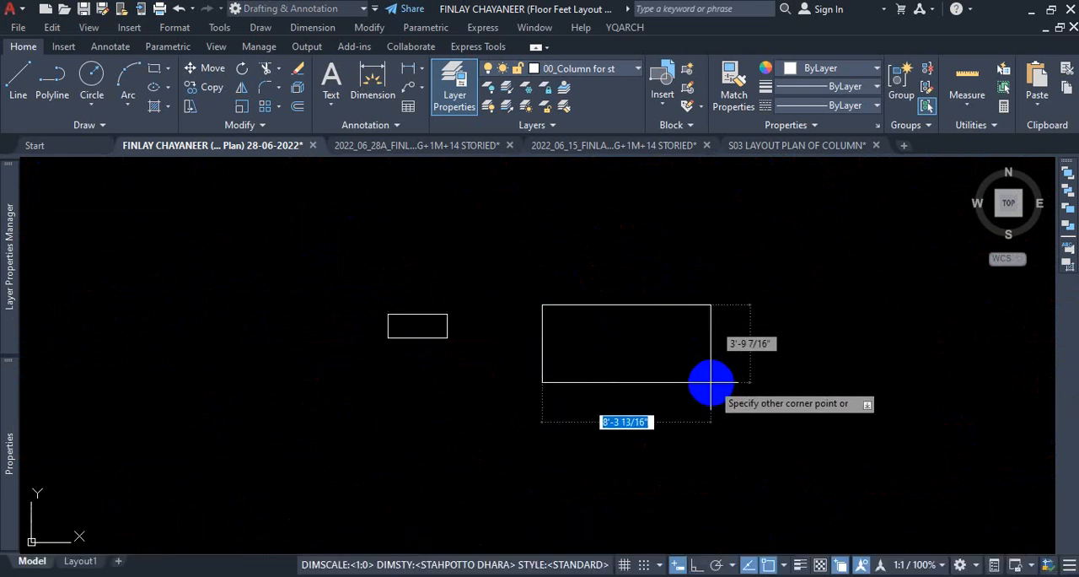
pyautogui.write("3'")
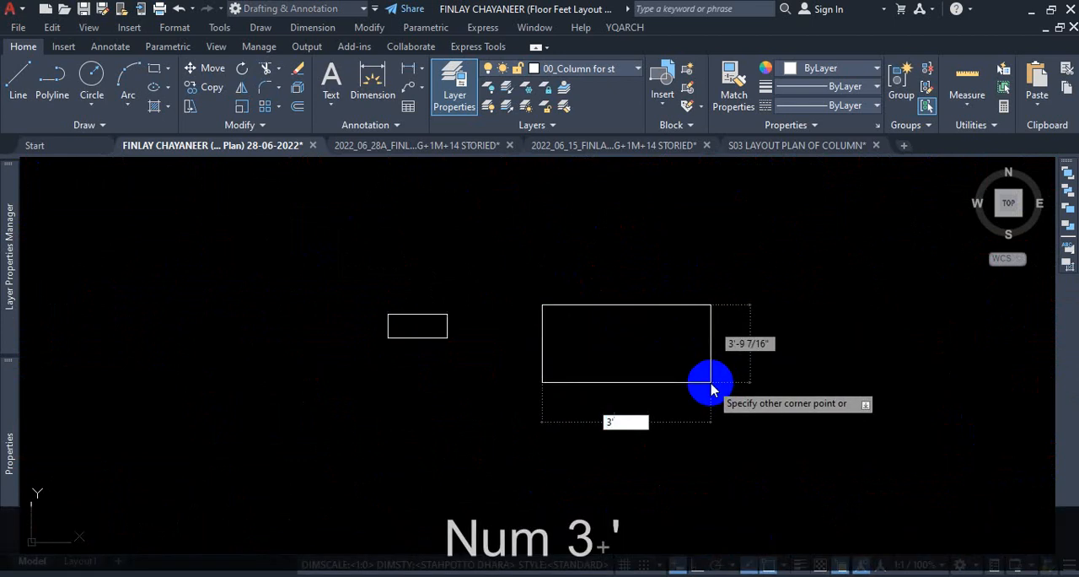
pyautogui.write('11')
pyautogui.press('Tab')
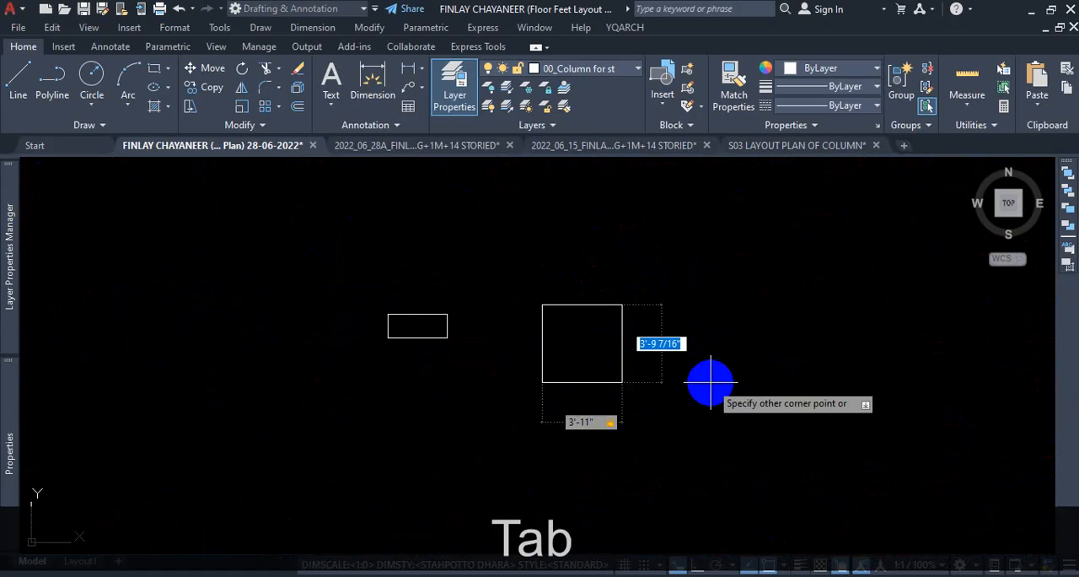
pyautogui.write("1'")
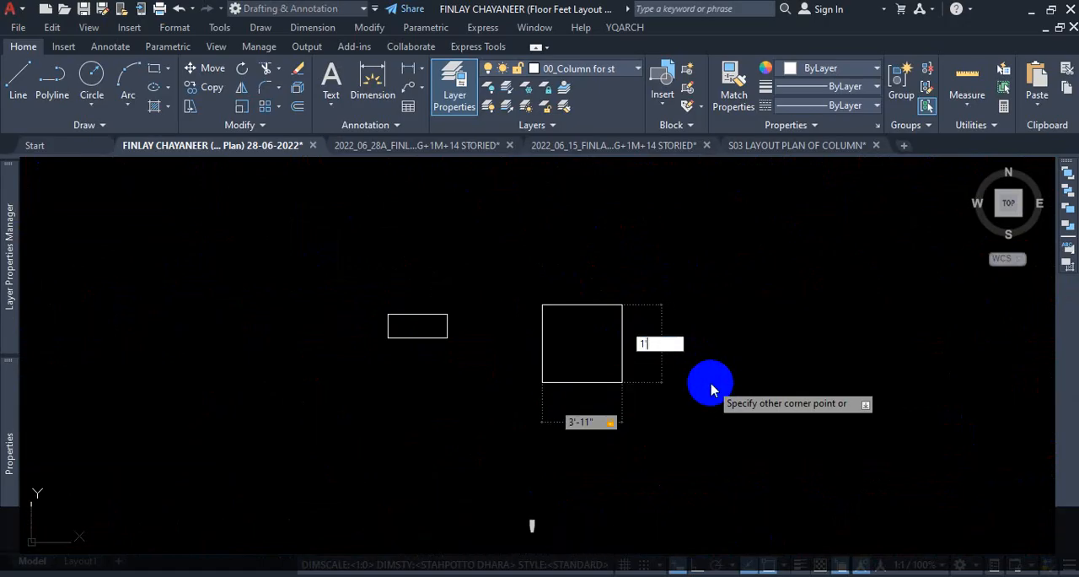
pyautogui.write('2')
pyautogui.press('Return')
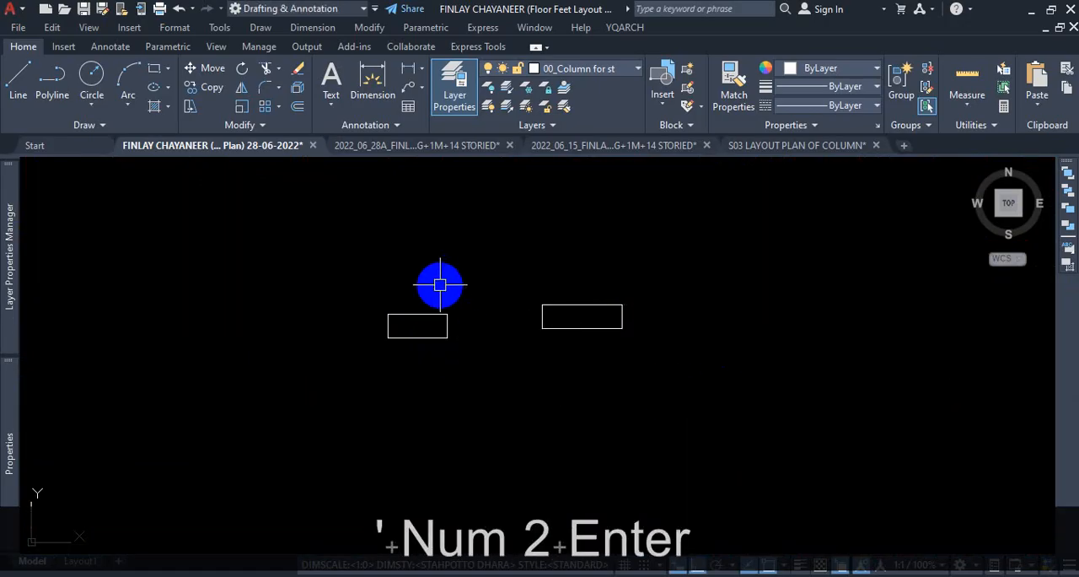
pyautogui.scroll(-5, 438, 284)
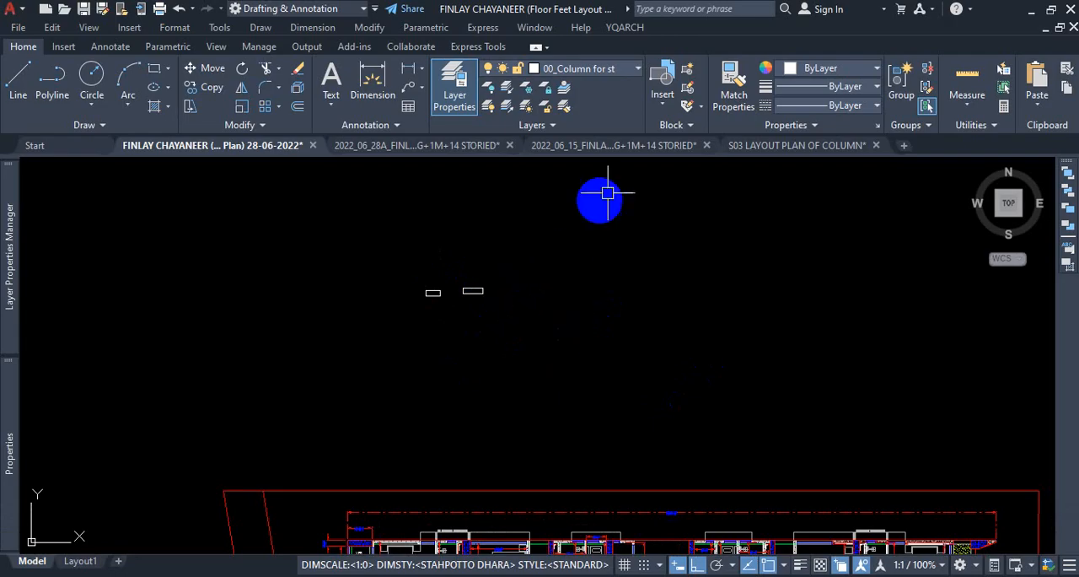
pyautogui.click(765, 149)
pyautogui.scroll(-3, 534, 325)
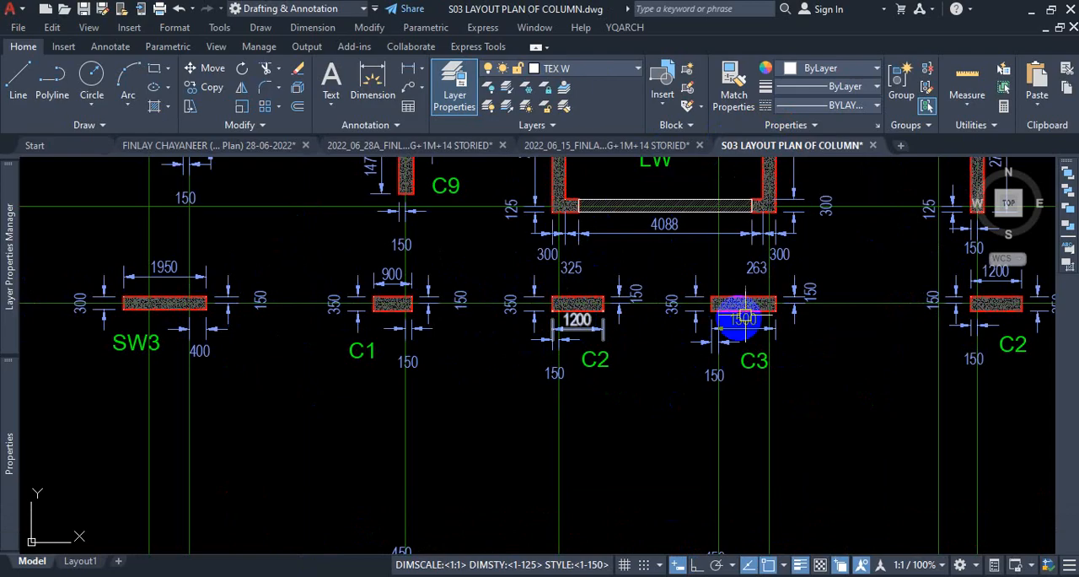
pyautogui.scroll(3, 761, 297)
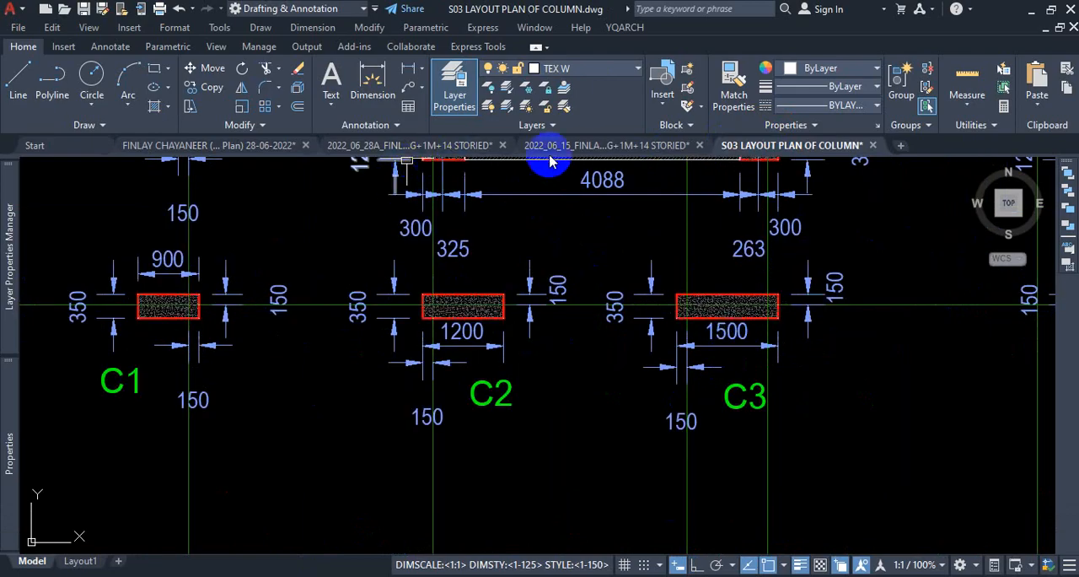
pyautogui.click(582, 148)
pyautogui.click(445, 146)
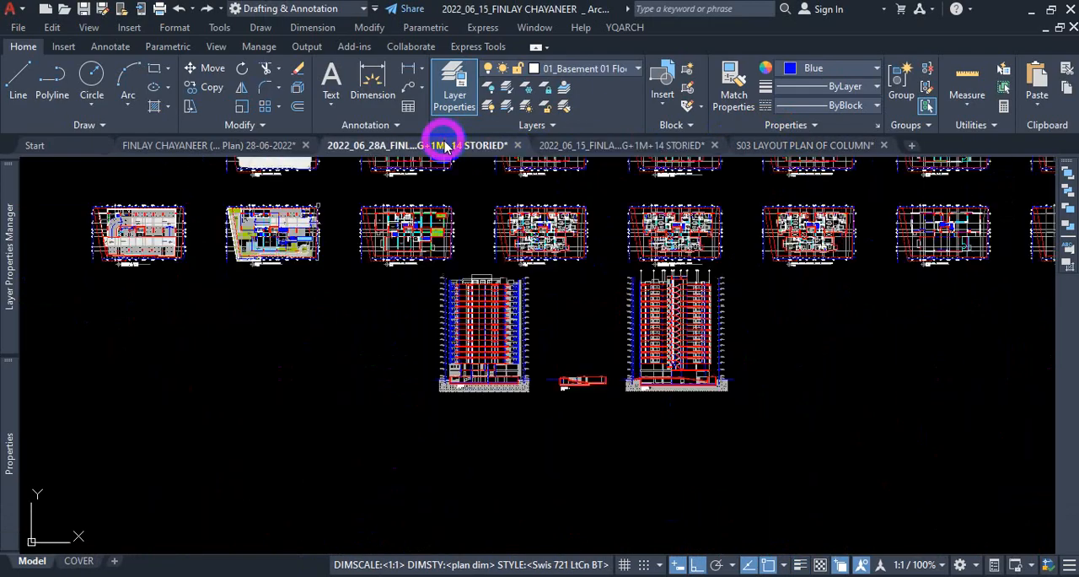
pyautogui.click(270, 143)
# Dimension the length of the column above the store room on the 1st floor plan, placing the dimension above it.
pyautogui.scroll(5, 472, 375)
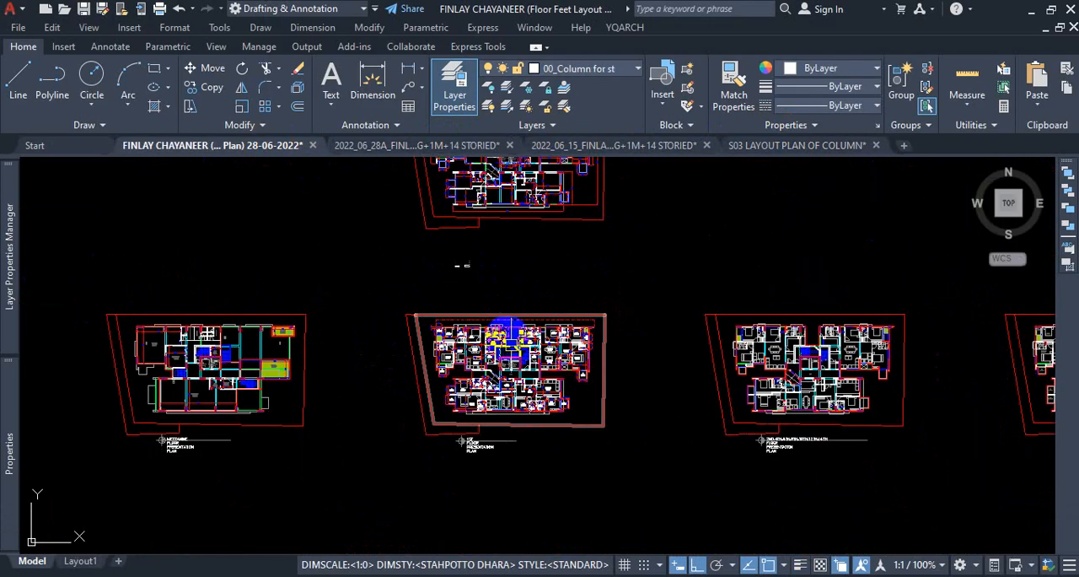
pyautogui.scroll(3, 466, 394)
pyautogui.scroll(3, 453, 325)
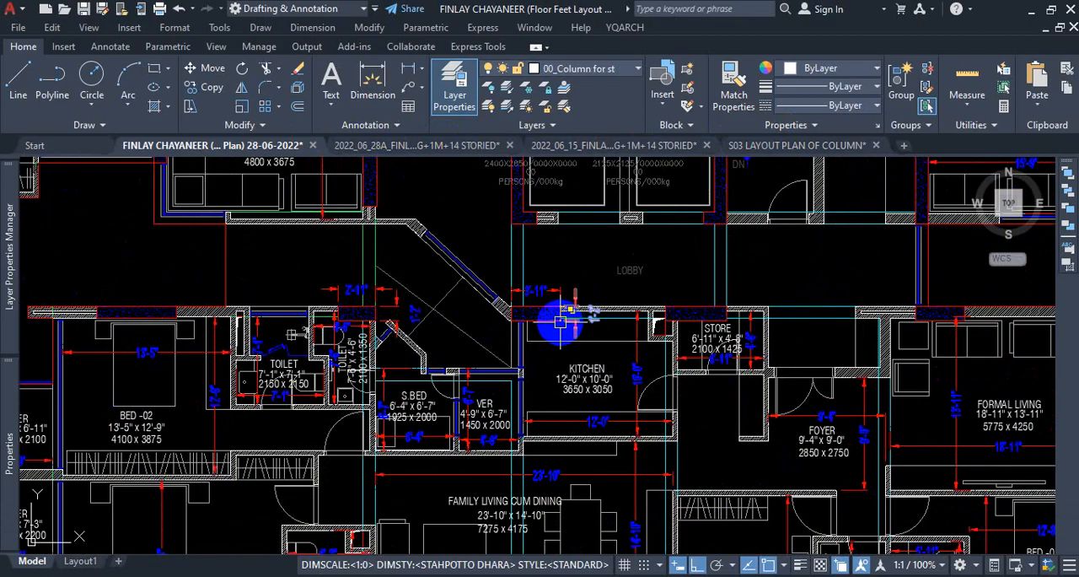
pyautogui.scroll(2, 729, 302)
pyautogui.click(368, 79)
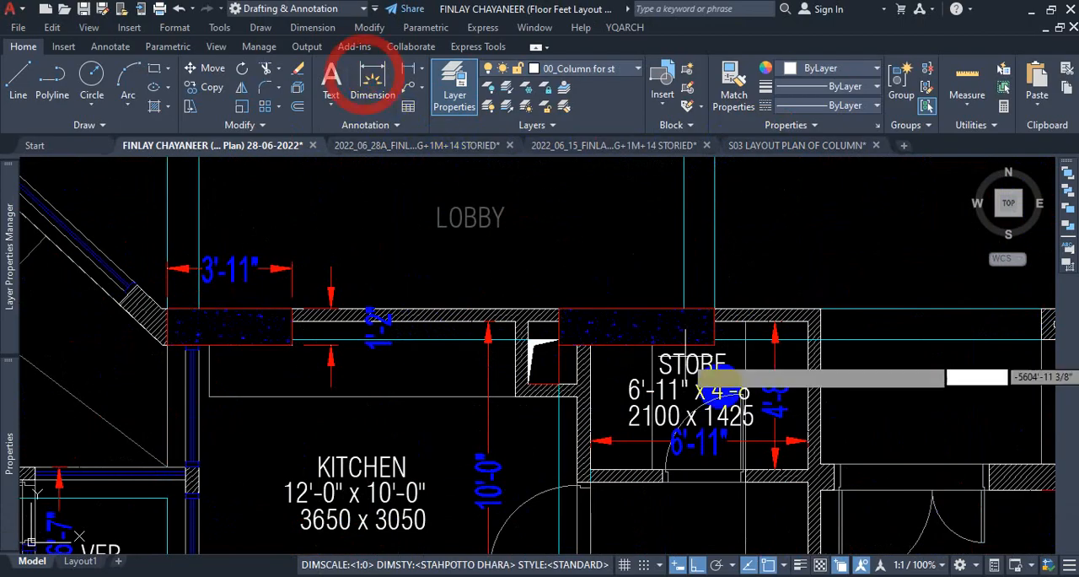
pyautogui.scroll(4, 649, 333)
pyautogui.click(398, 264)
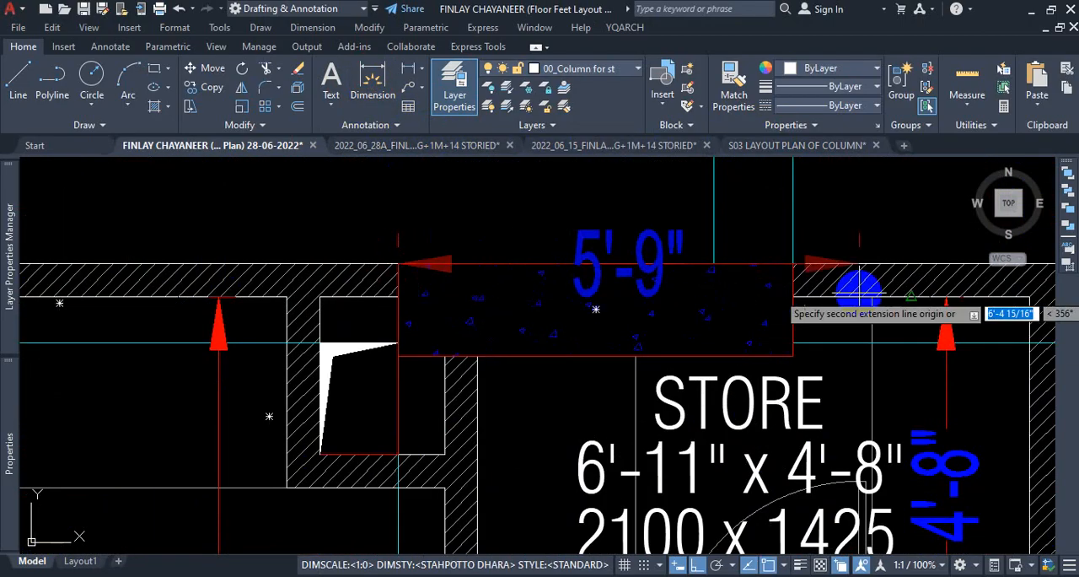
pyautogui.click(789, 264)
pyautogui.scroll(-5, 684, 244)
pyautogui.scroll(4, 687, 251)
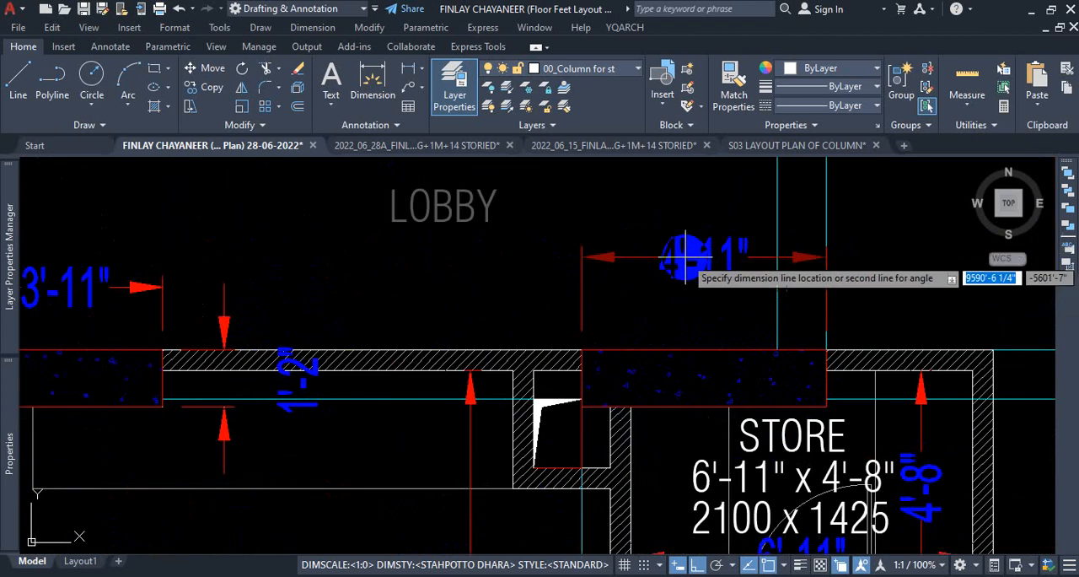
pyautogui.click(687, 256)
# Check the thickness of the column above the store room with a temporary dimension along its right end.
pyautogui.click(824, 348)
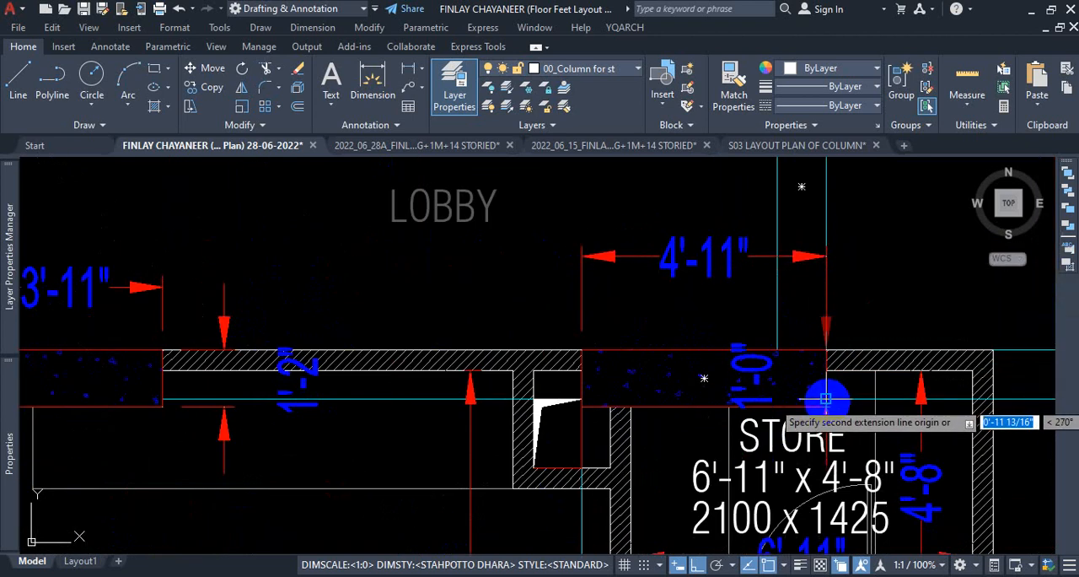
pyautogui.scroll(3, 826, 407)
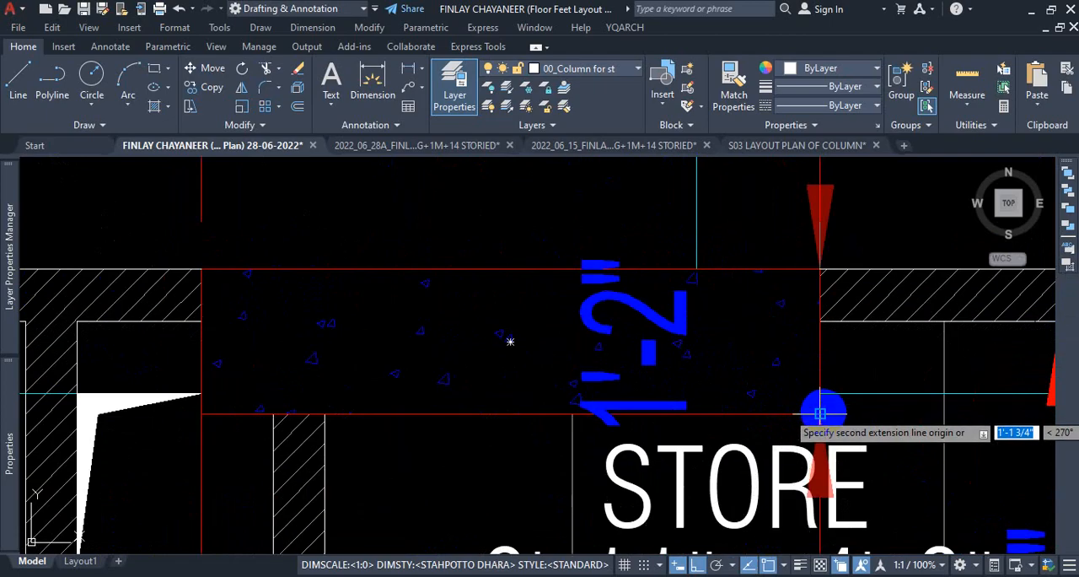
pyautogui.scroll(-3, 820, 413)
pyautogui.press('Escape')
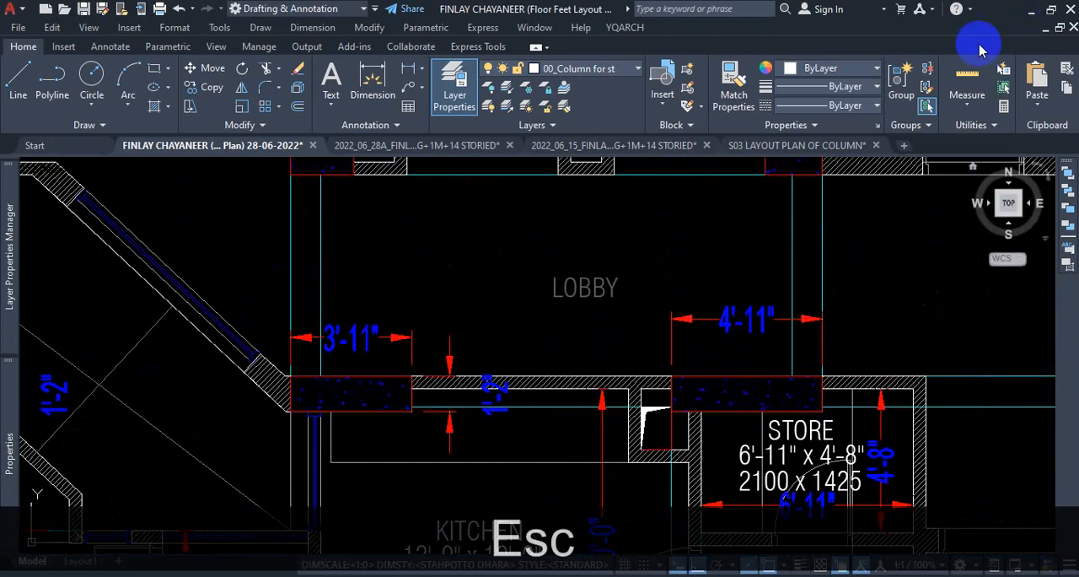
# Copy the 3'11" by 1'2" column rectangle straight to the right in the space above the plan and select the copy.
pyautogui.scroll(-8, 513, 380)
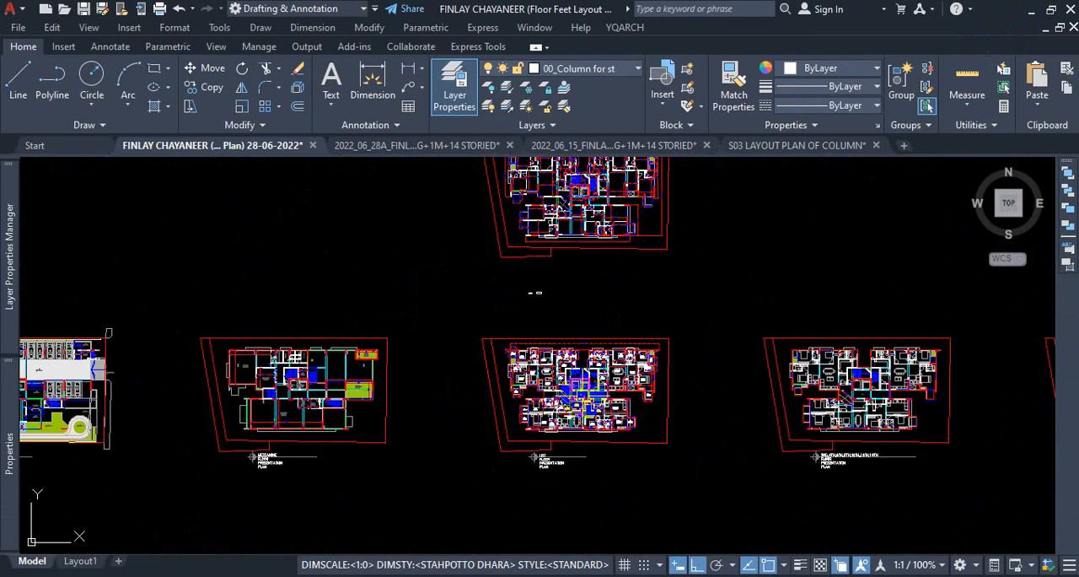
pyautogui.scroll(10, 533, 292)
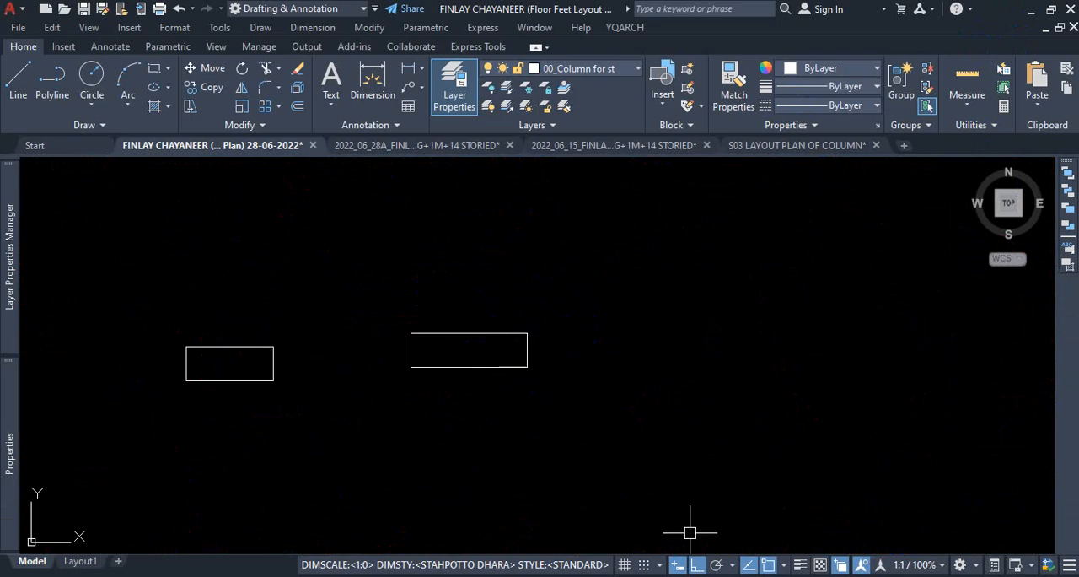
pyautogui.press('Escape')
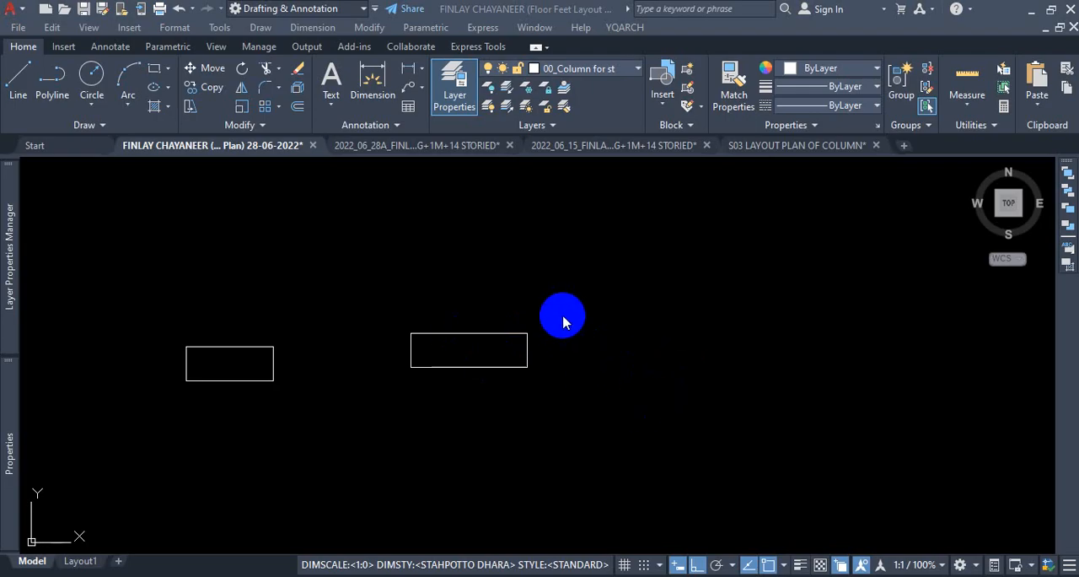
pyautogui.click(492, 402)
pyautogui.click(525, 301)
pyautogui.click(563, 313)
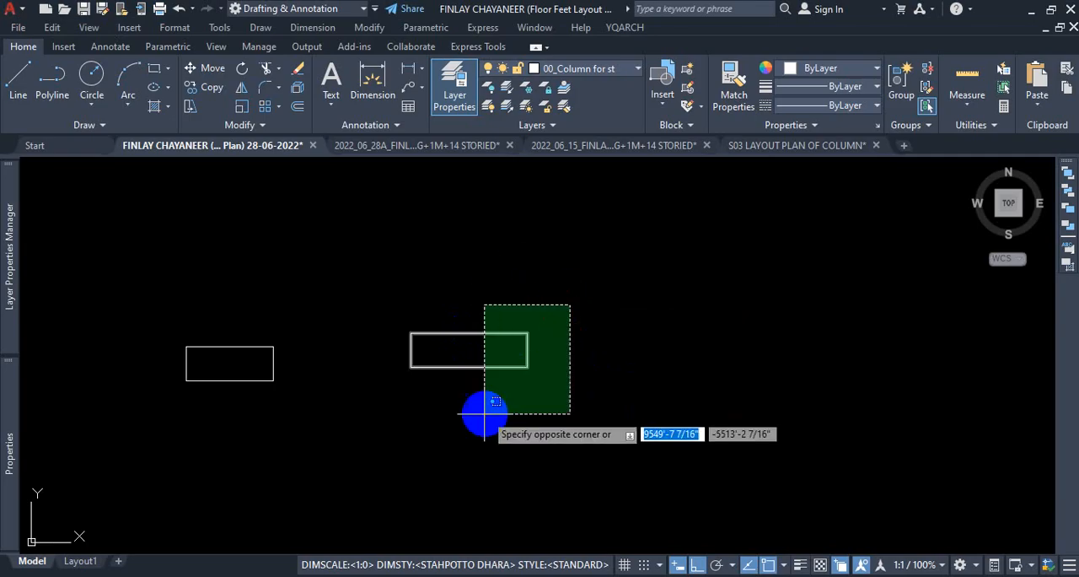
pyautogui.click(483, 414)
pyautogui.write('co')
pyautogui.press('Return')
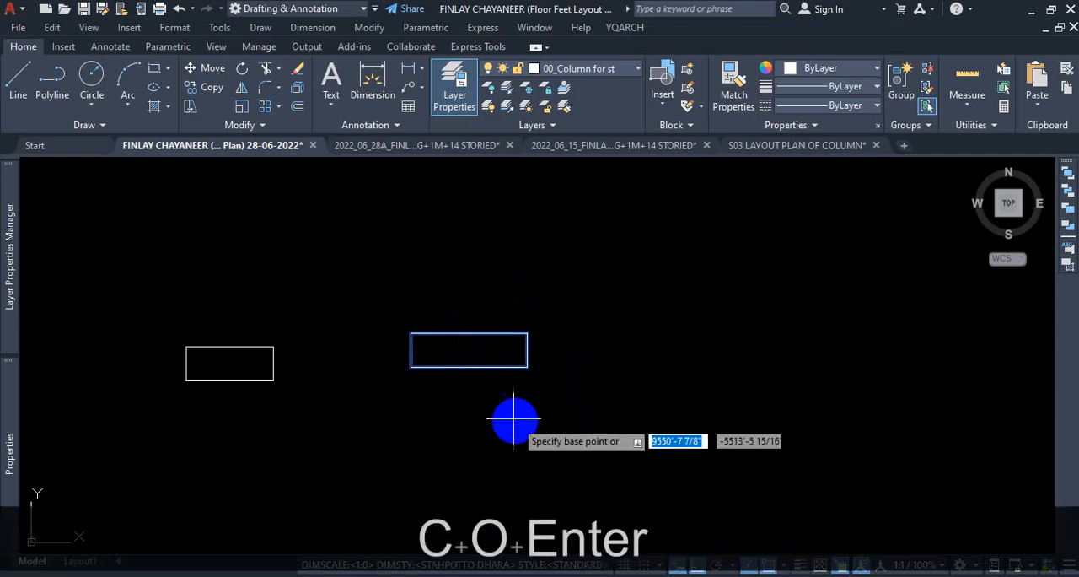
pyautogui.click(512, 417)
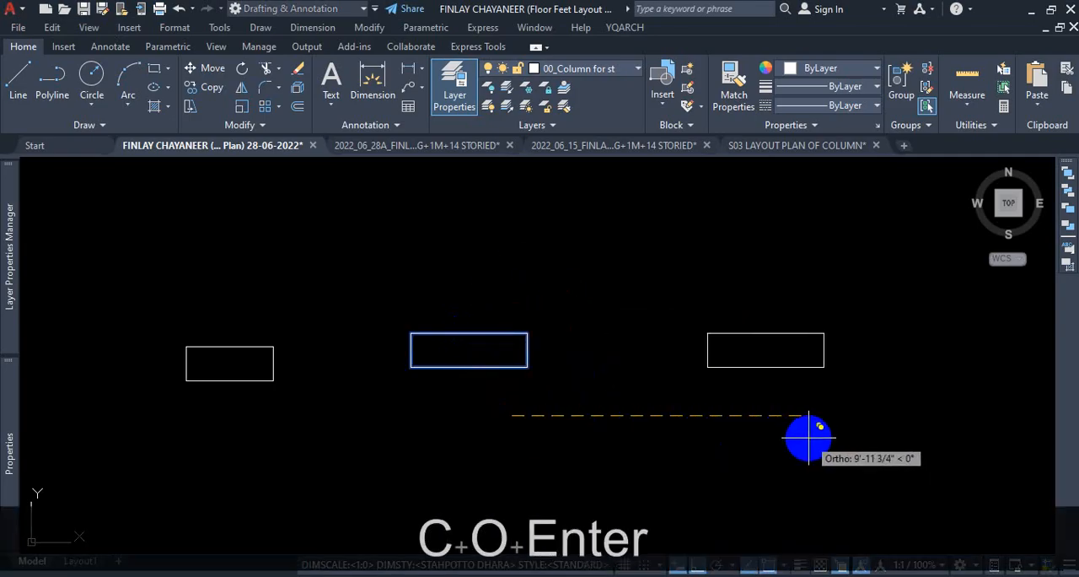
pyautogui.click(798, 436)
pyautogui.press('Escape')
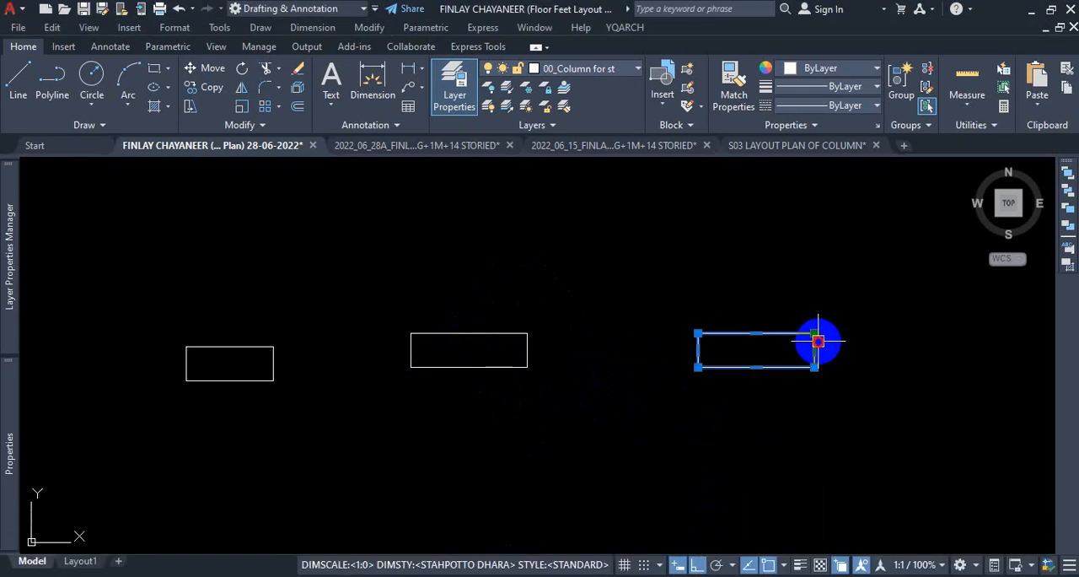
pyautogui.scroll(5, 902, 363)
pyautogui.scroll(-4, 923, 354)
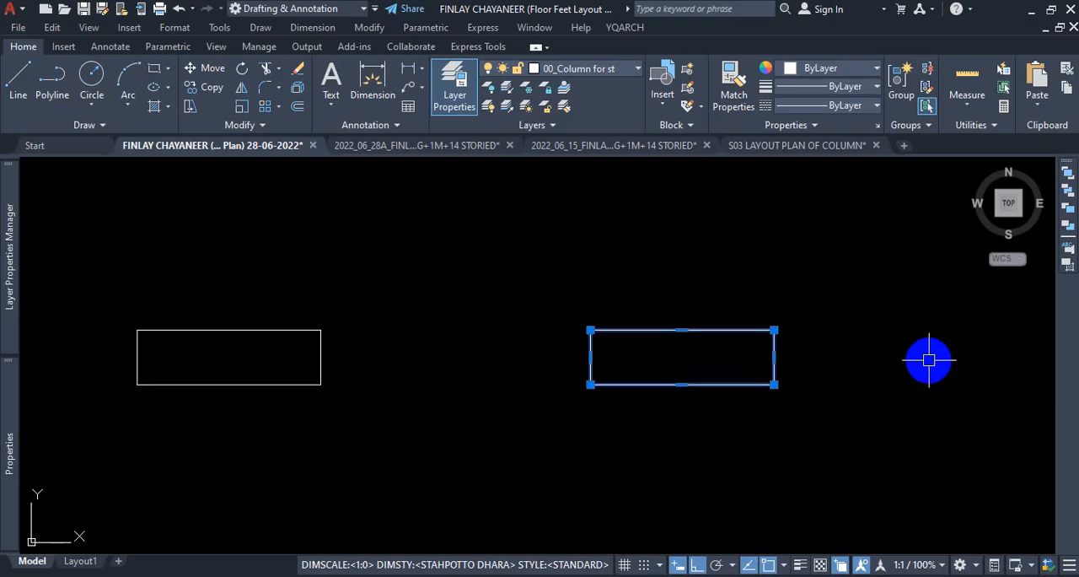
# Lengthen the newly copied column rectangle by stretching its right edge 12" to the right.
pyautogui.scroll(4, 815, 347)
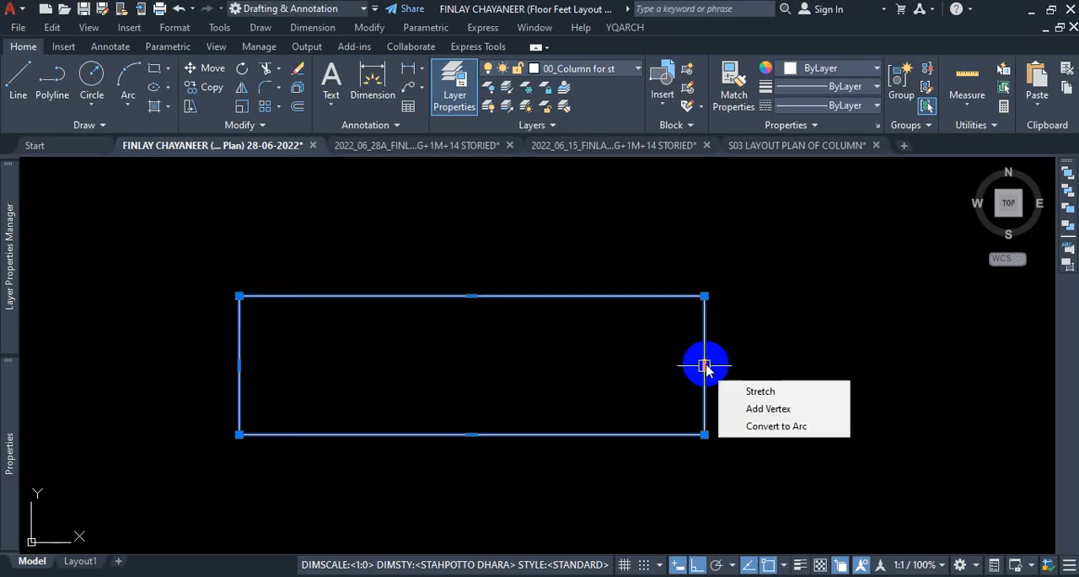
pyautogui.click(705, 365)
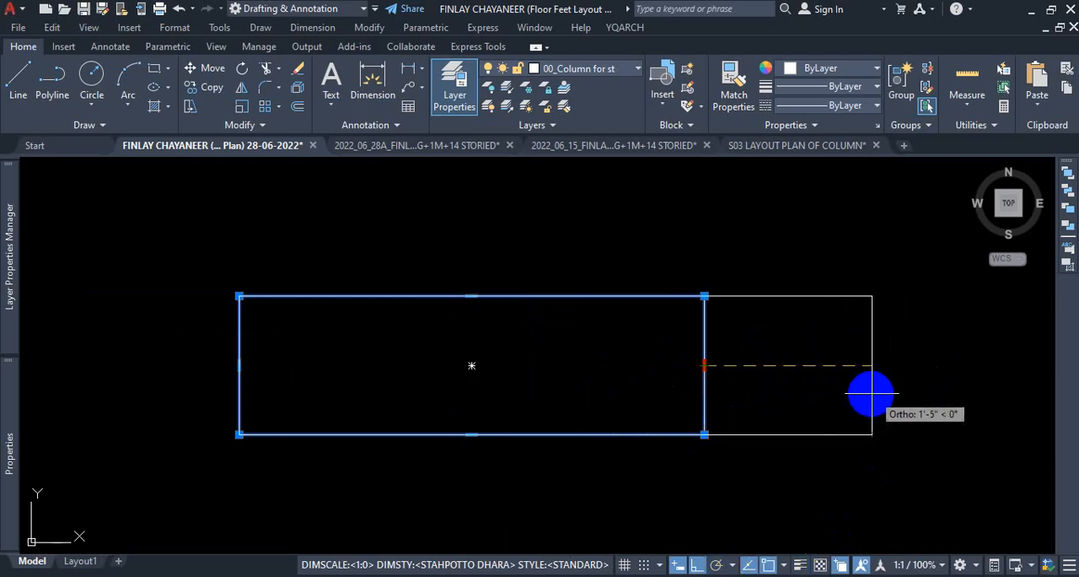
pyautogui.write('12')
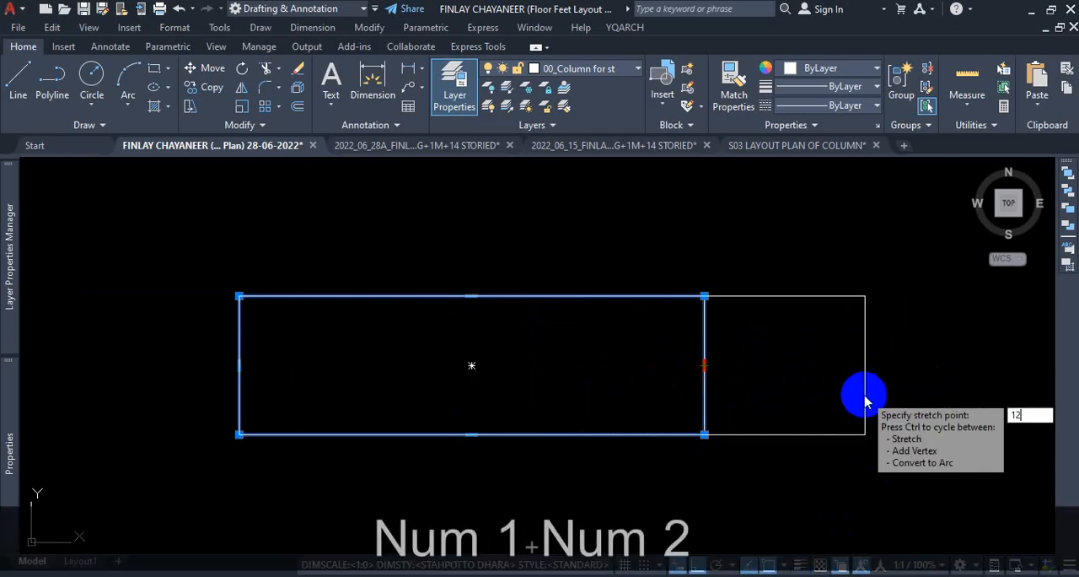
pyautogui.press('Return')
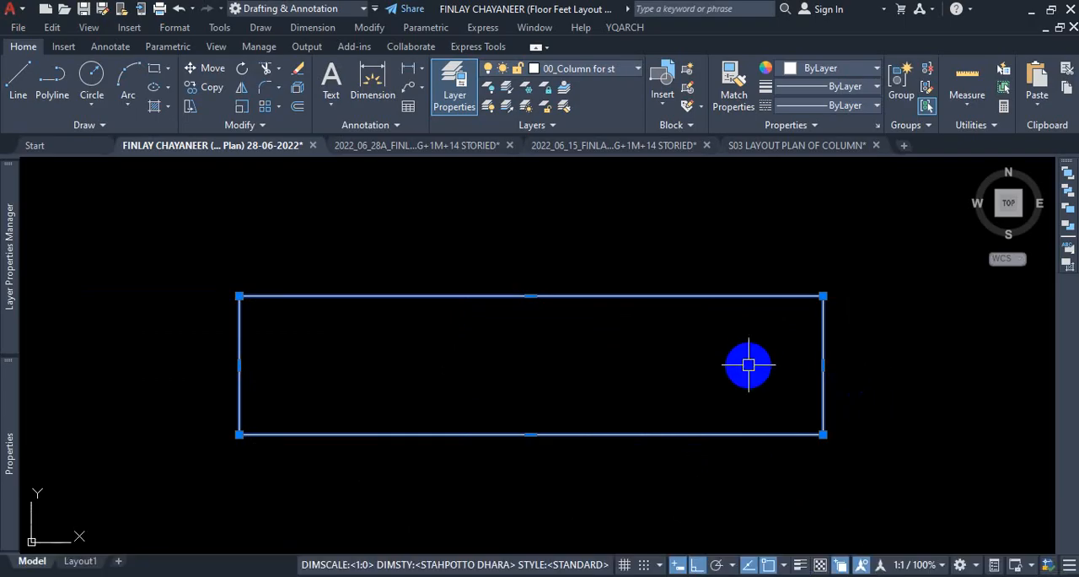
# Check the dimensioned column above the VER of the 1st floor plan, then copy the lengthened rectangle straight to the right.
pyautogui.click(679, 564)
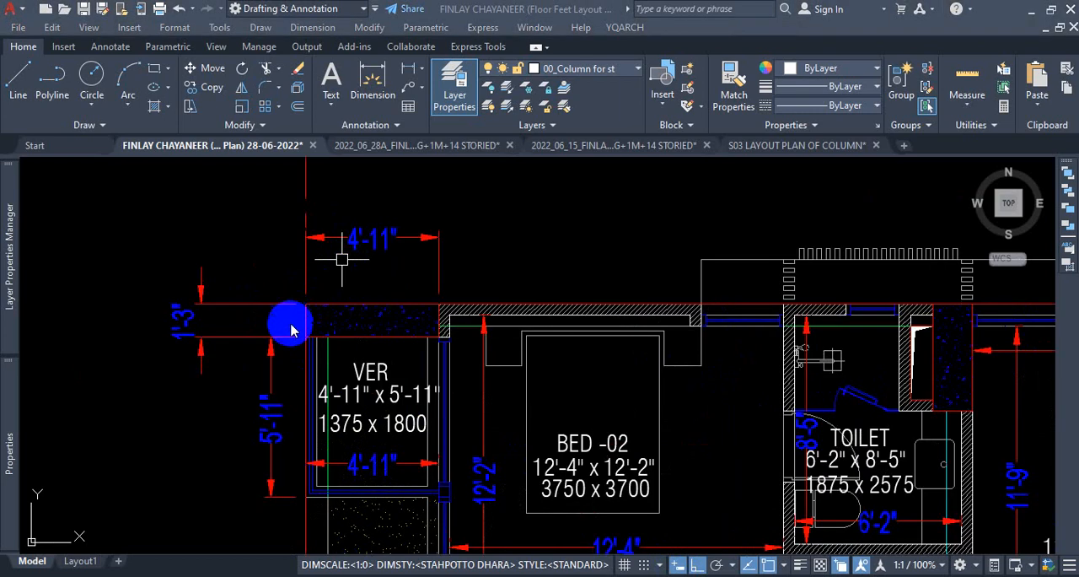
pyautogui.scroll(2, 175, 352)
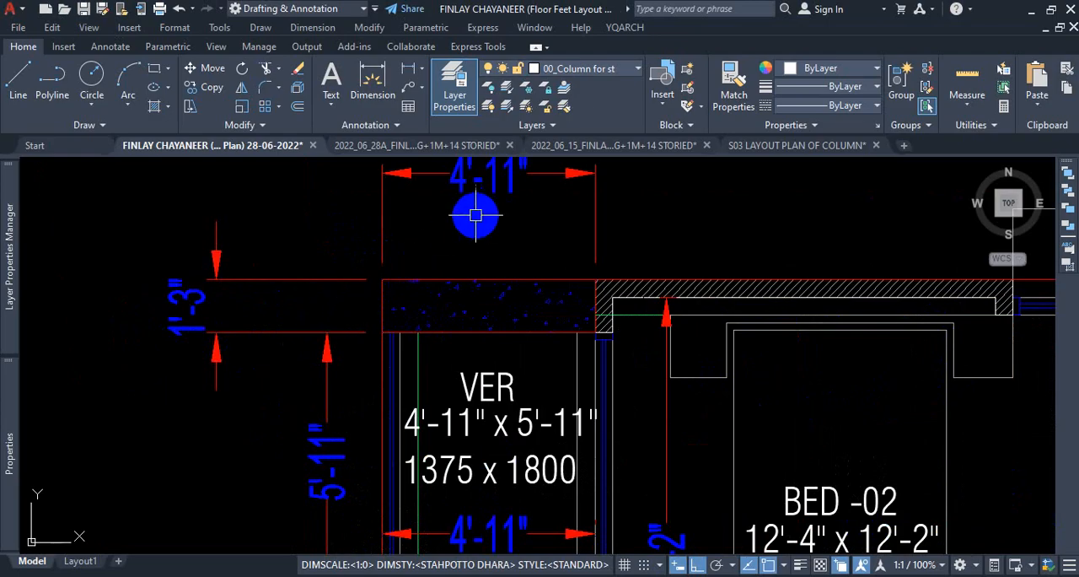
pyautogui.scroll(-2, 489, 215)
pyautogui.scroll(2, 371, 282)
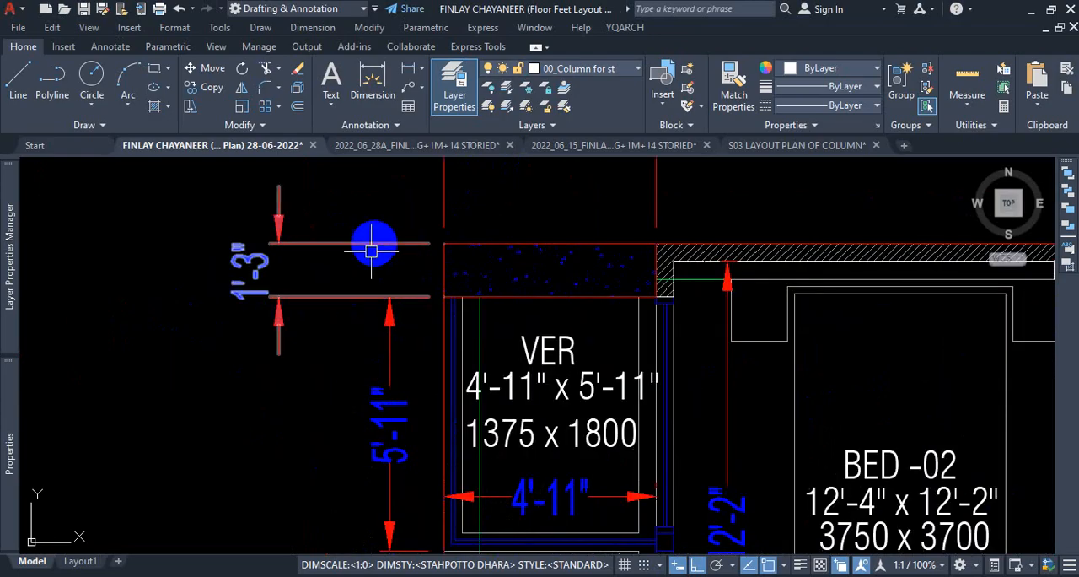
pyautogui.scroll(-6, 355, 271)
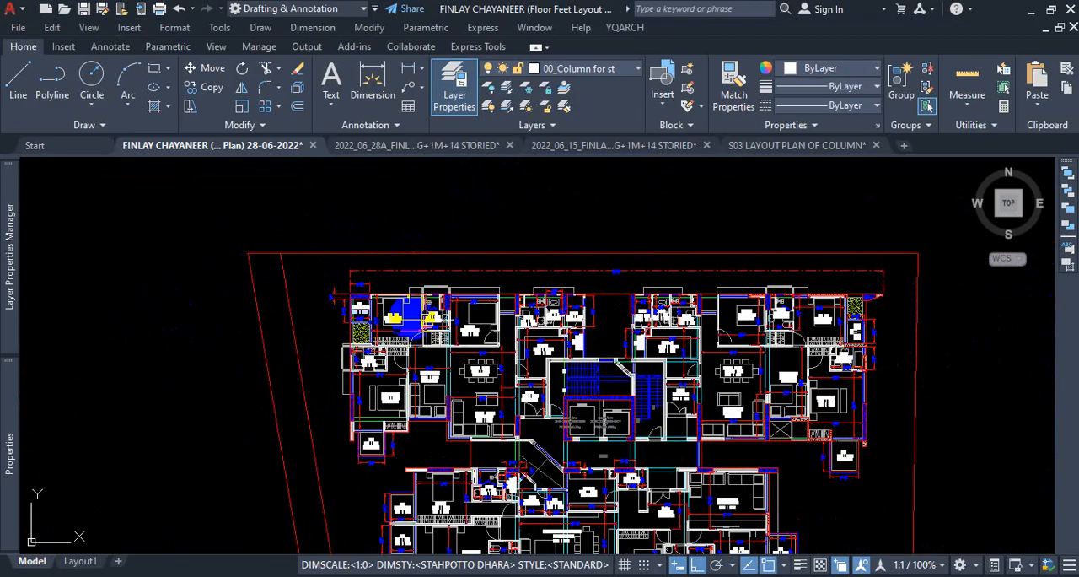
pyautogui.scroll(6, 465, 295)
pyautogui.scroll(8, 518, 295)
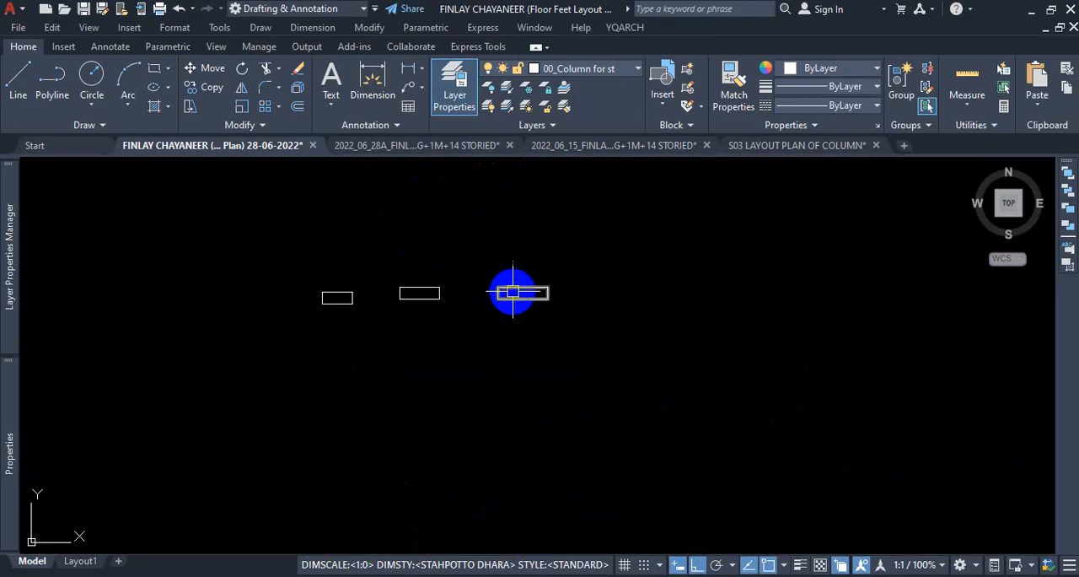
pyautogui.click(578, 259)
pyautogui.click(438, 371)
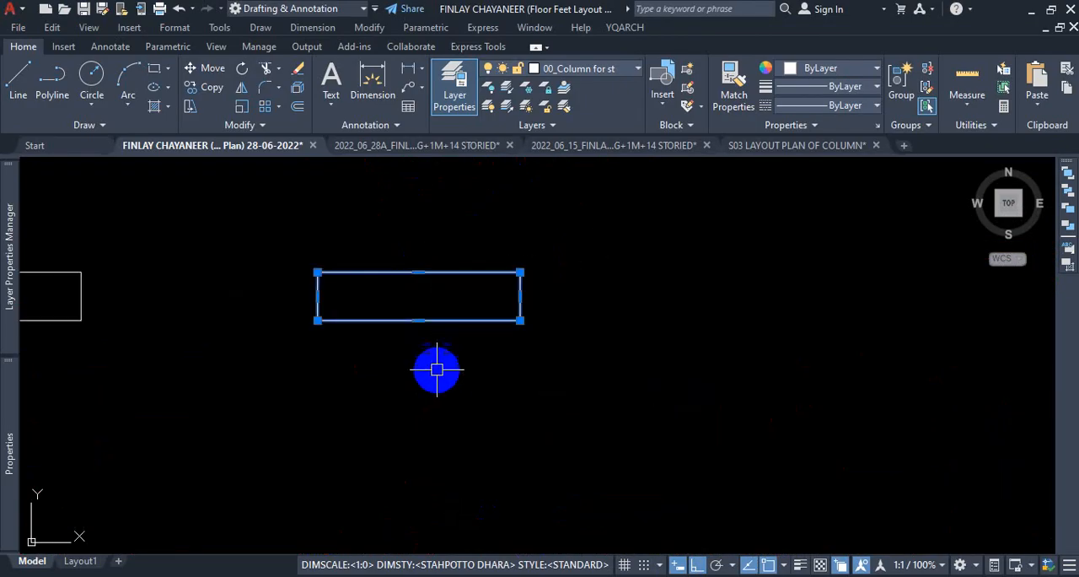
pyautogui.write('co')
pyautogui.press('Return')
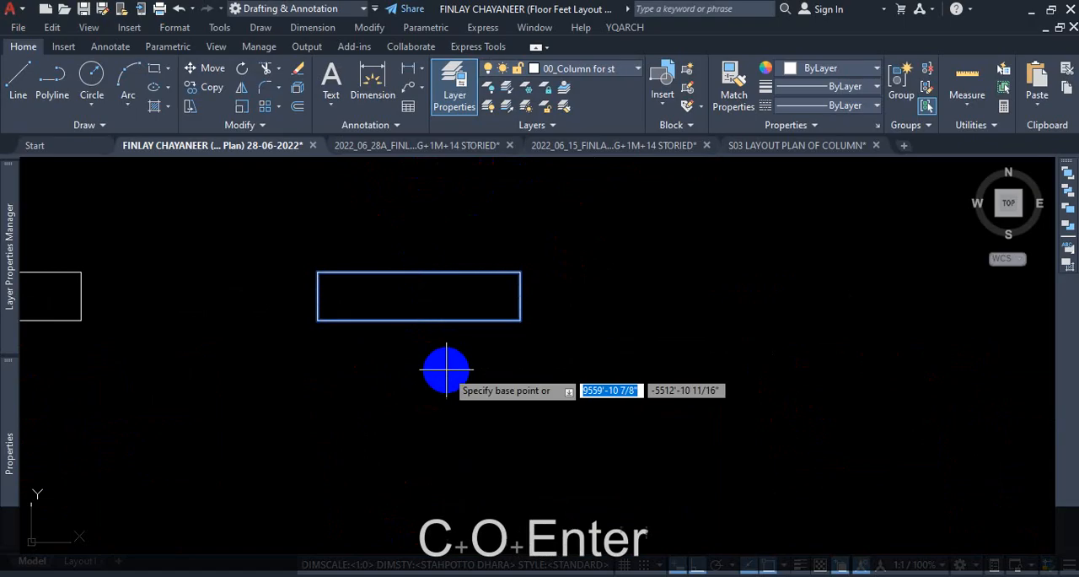
pyautogui.click(443, 371)
pyautogui.scroll(-4, 443, 378)
pyautogui.click(591, 393)
pyautogui.press('Escape')
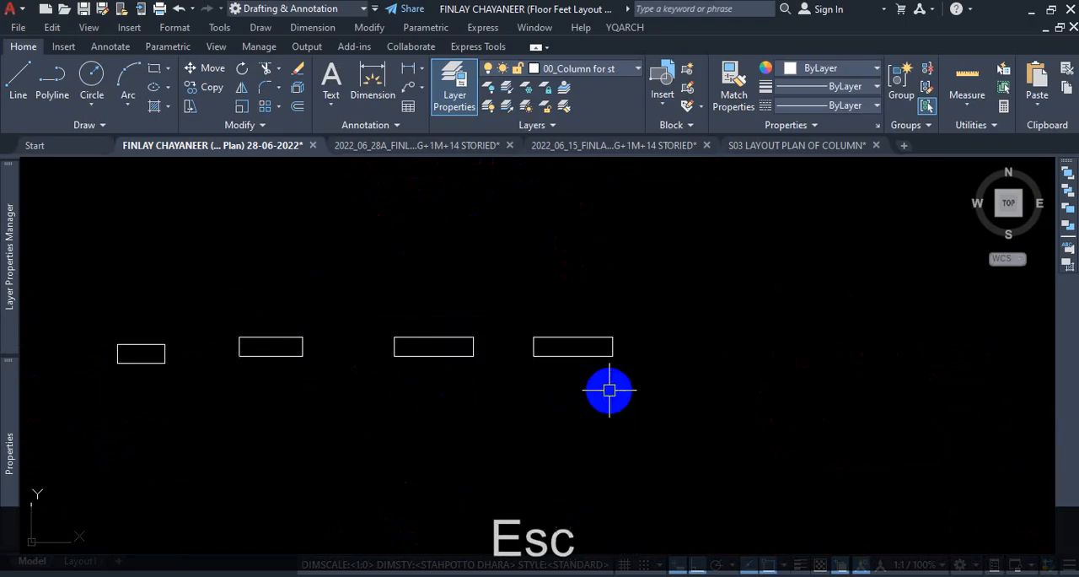
# Thicken the newest rectangle in the row by stretching its bottom edge 1" downward.
pyautogui.scroll(4, 587, 364)
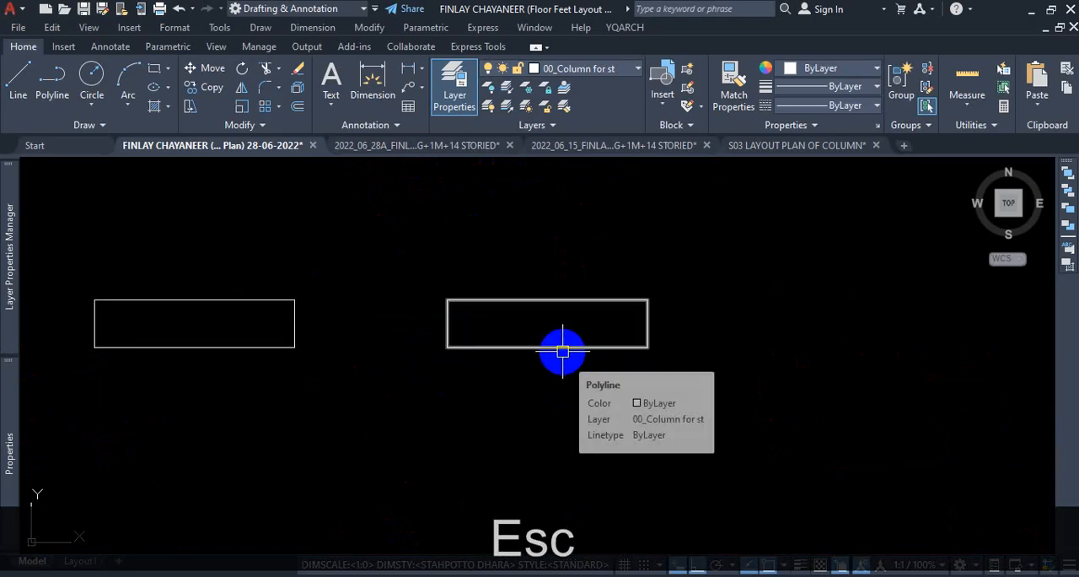
pyautogui.click(563, 352)
pyautogui.scroll(4, 544, 369)
pyautogui.moveTo(550, 313)
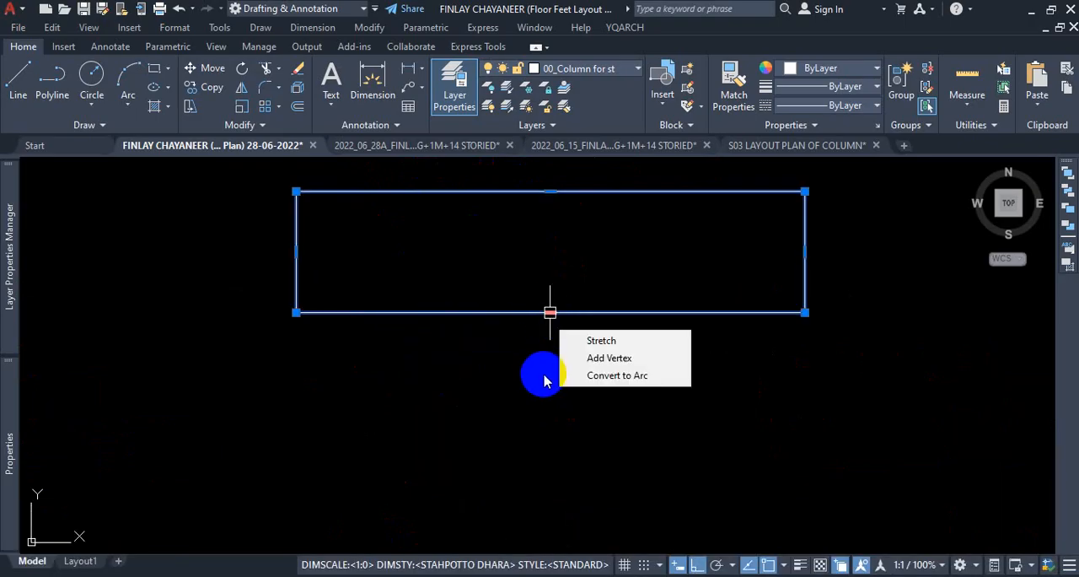
pyautogui.click(545, 376)
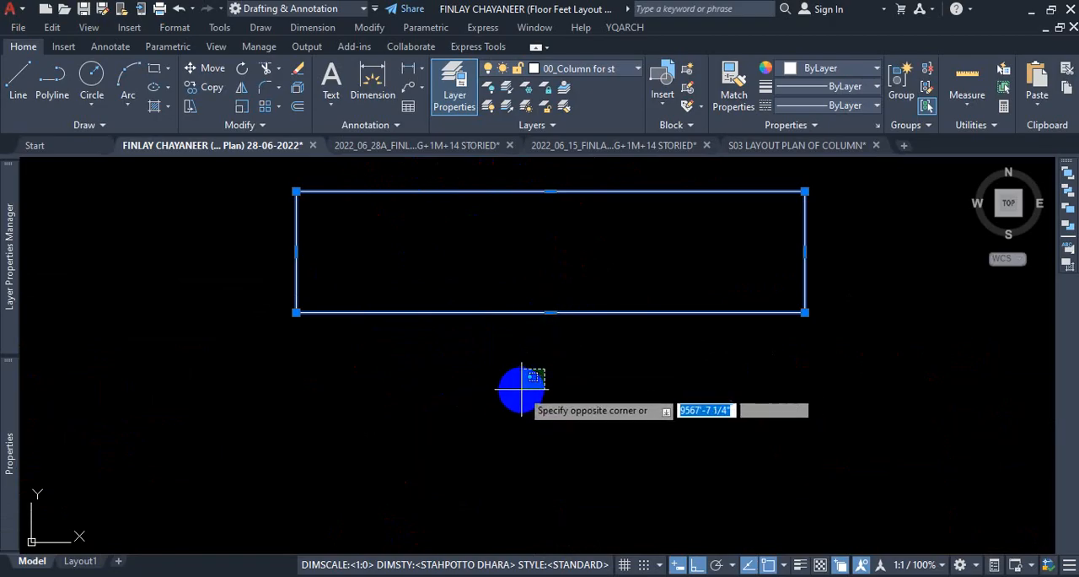
pyautogui.click(541, 311)
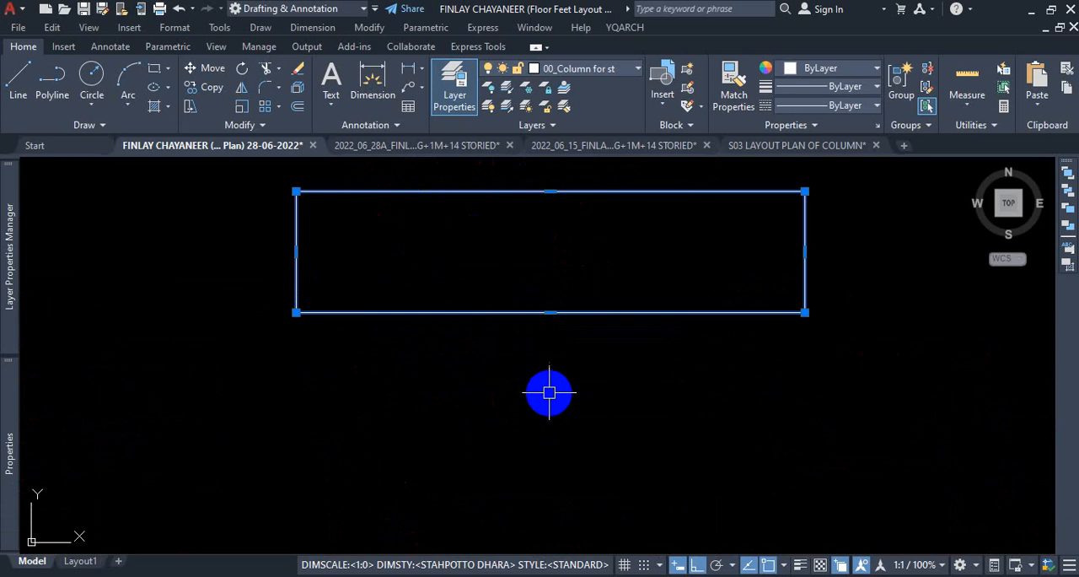
pyautogui.scroll(-2, 422, 388)
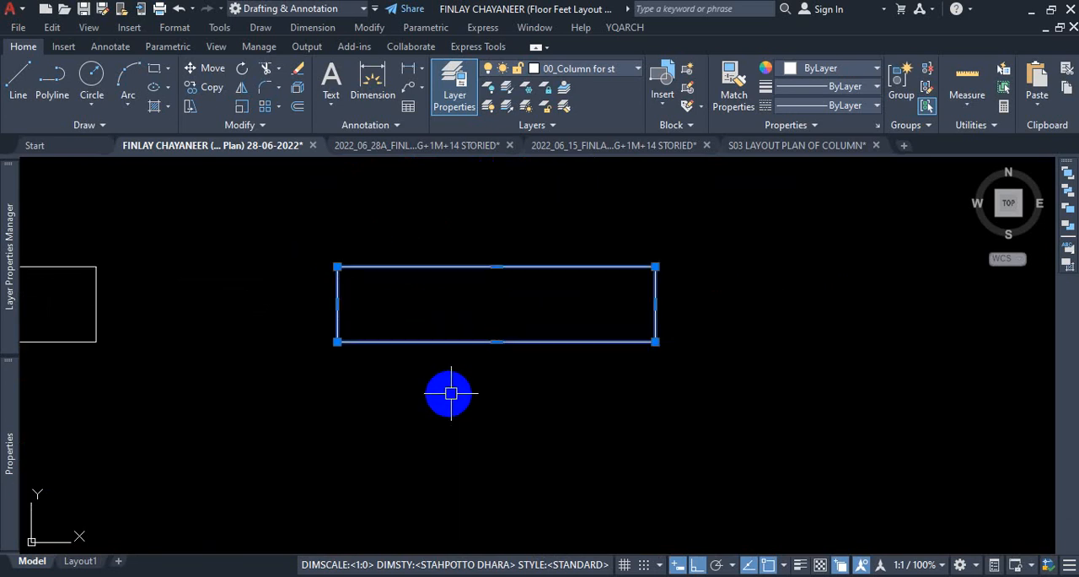
pyautogui.click(500, 343)
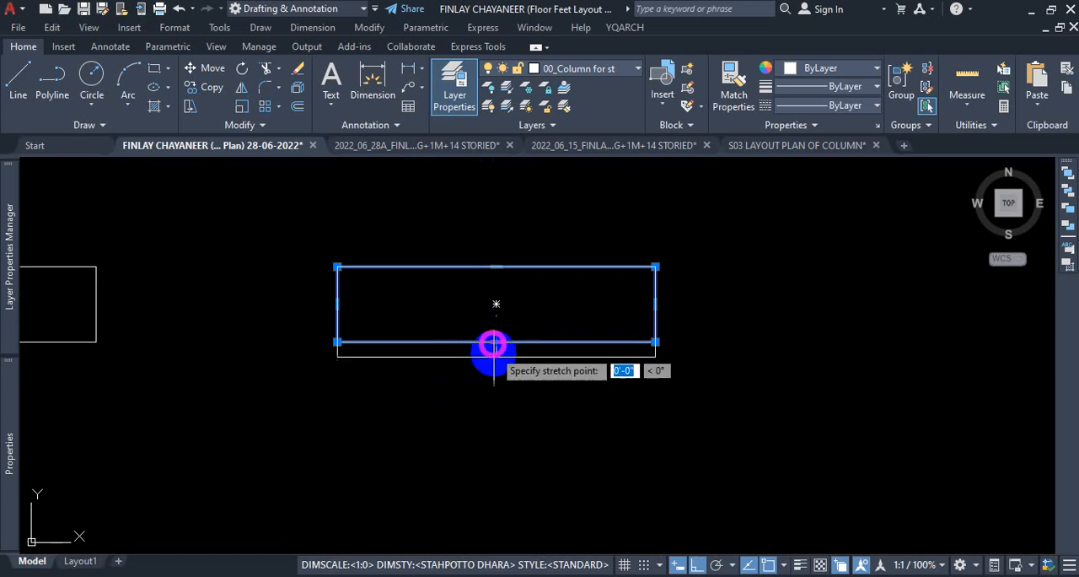
pyautogui.write('1')
pyautogui.press('Return')
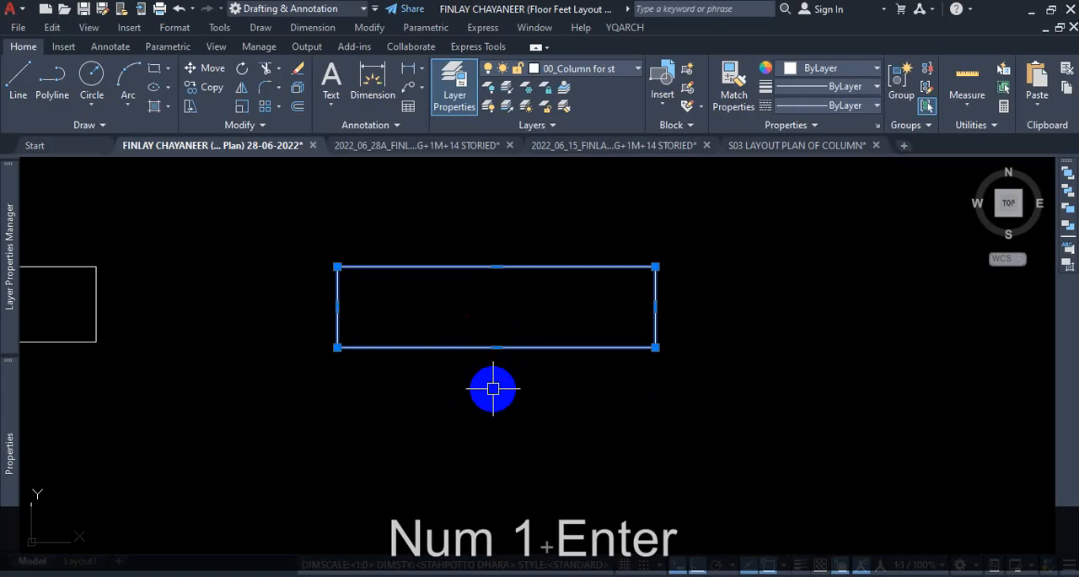
pyautogui.press('Escape')
# Dimension the length of the column on the outer left wall of the MASTER BED, placing the dimension outside the building.
pyautogui.scroll(-5, 508, 340)
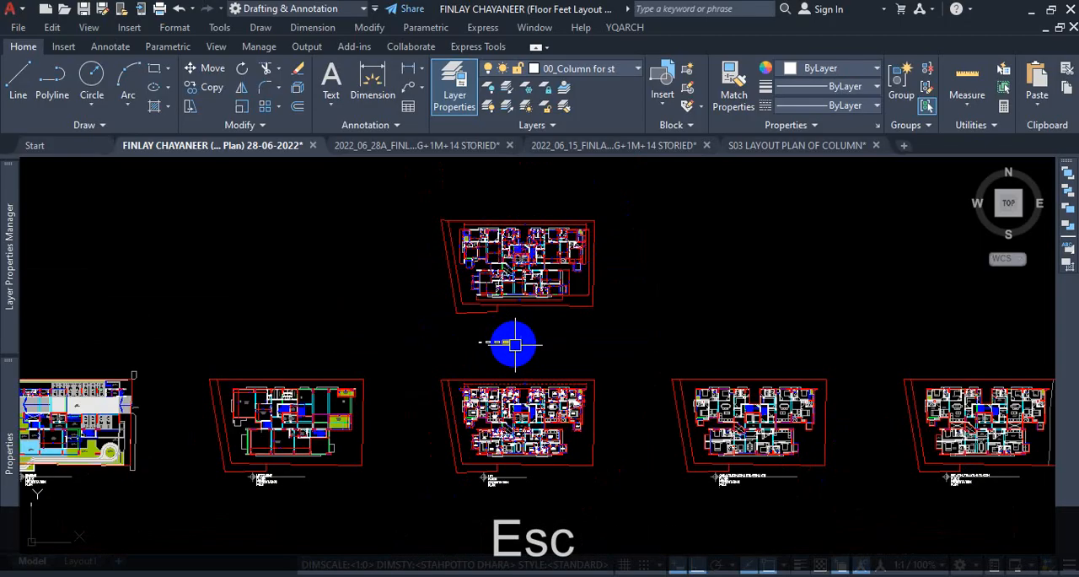
pyautogui.scroll(5, 472, 299)
pyautogui.scroll(2, 472, 299)
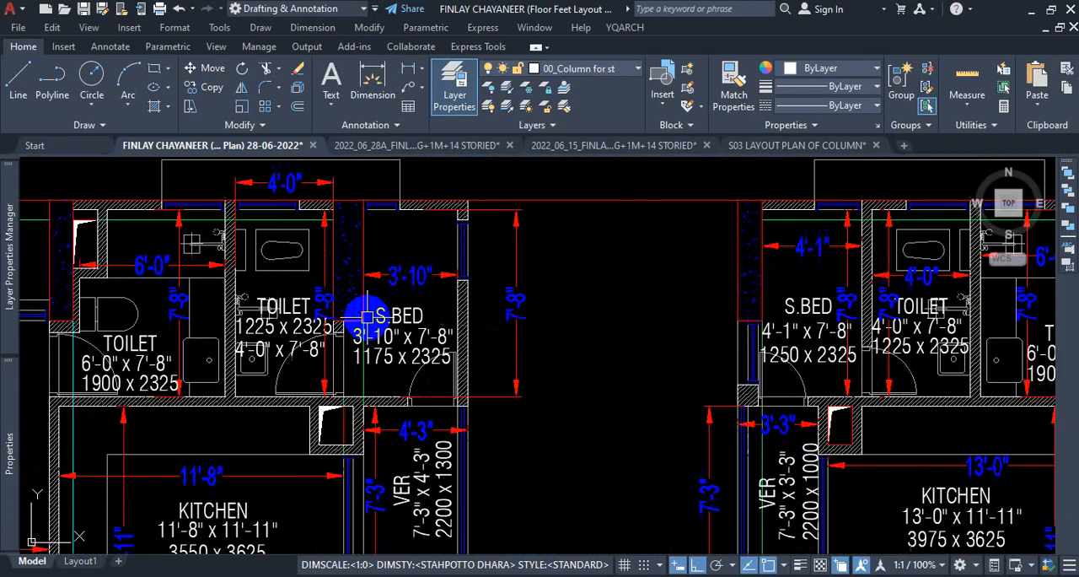
pyautogui.scroll(-4, 422, 434)
pyautogui.scroll(2, 361, 498)
pyautogui.scroll(-3, 445, 373)
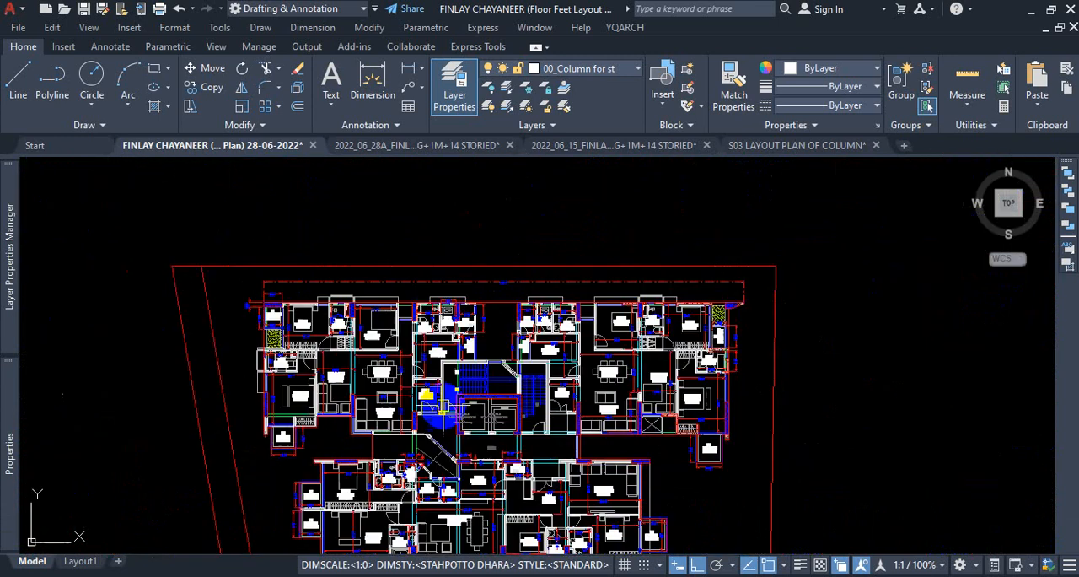
pyautogui.scroll(5, 256, 436)
pyautogui.scroll(2, 231, 330)
pyautogui.scroll(3, 231, 385)
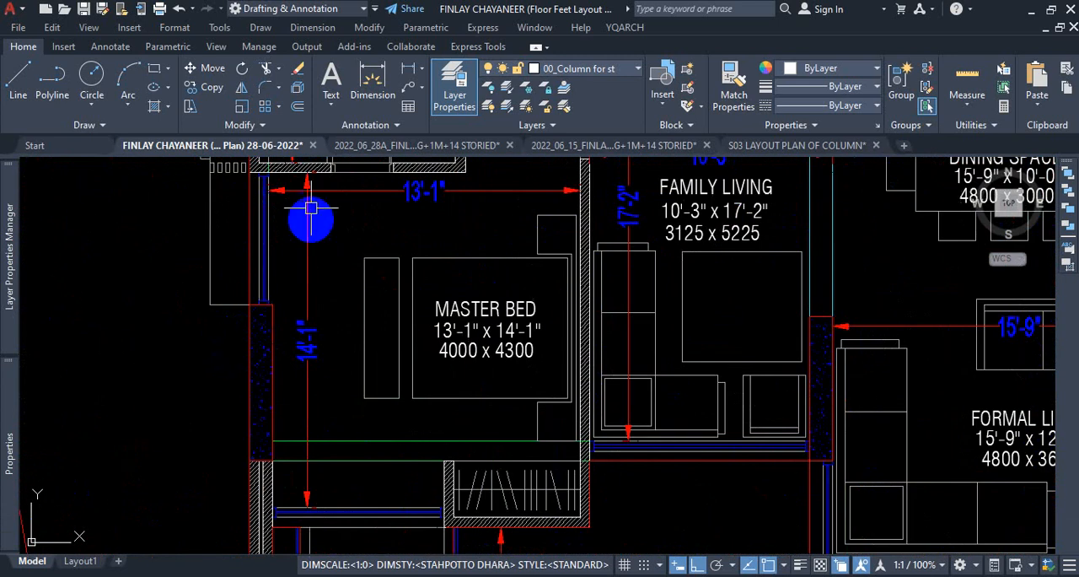
pyautogui.click(376, 87)
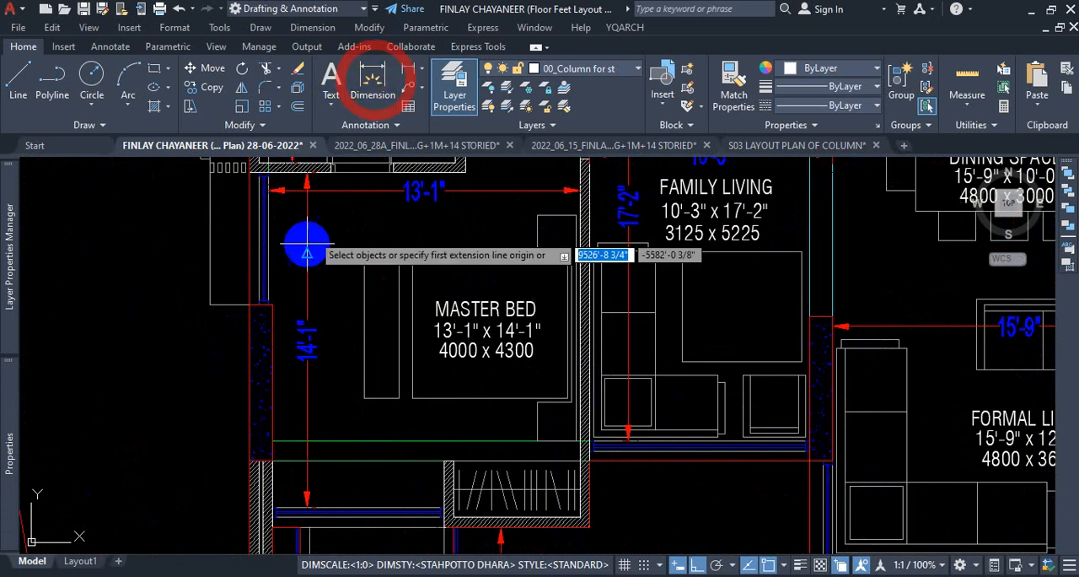
pyautogui.click(251, 308)
pyautogui.click(244, 452)
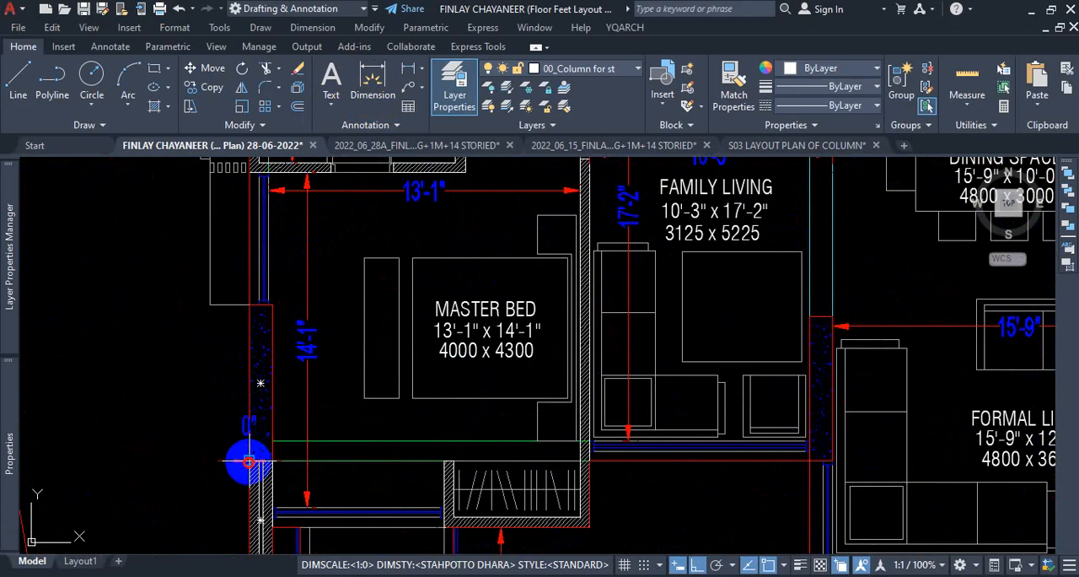
pyautogui.click(176, 448)
# Check the thickness of the MASTER BED's outer wall column with a temporary dimension across its upper end.
pyautogui.press('Return')
pyautogui.scroll(5, 258, 270)
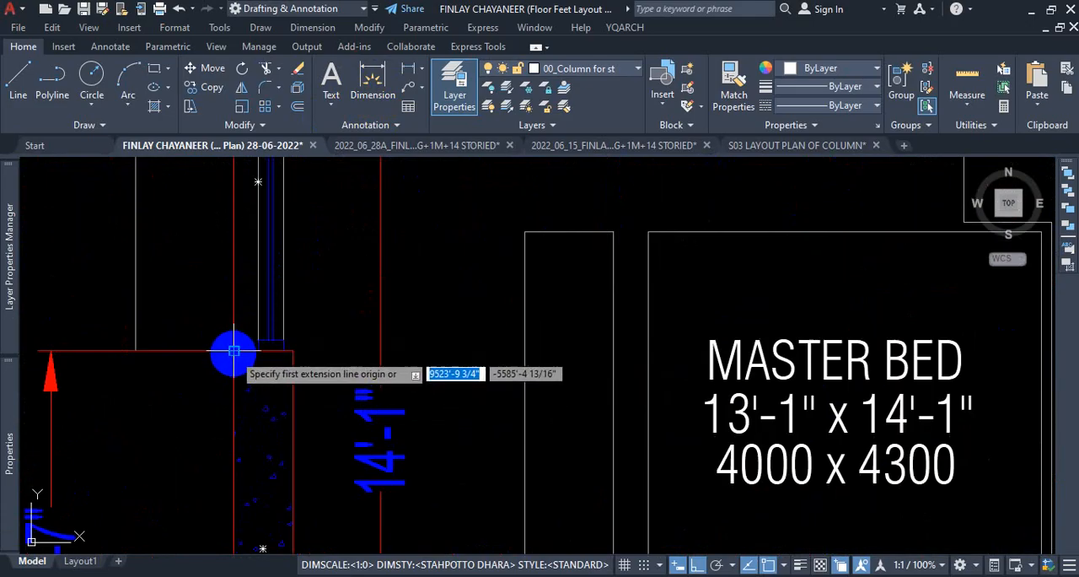
pyautogui.click(234, 352)
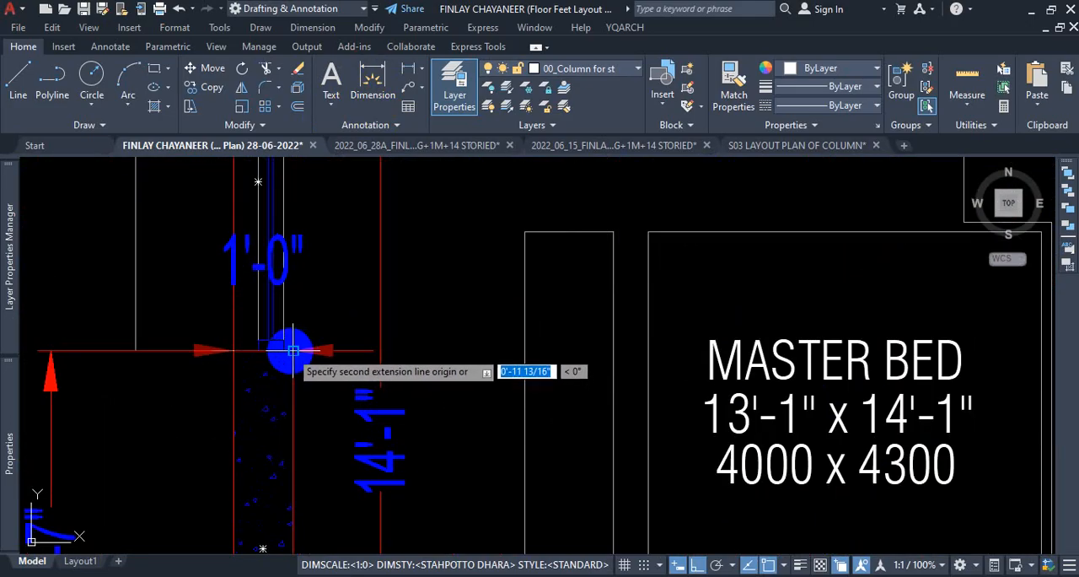
pyautogui.press('Escape')
# Copy the third column rectangle in the row above the plan straight to the right, past the fourth one.
pyautogui.scroll(-5, 292, 354)
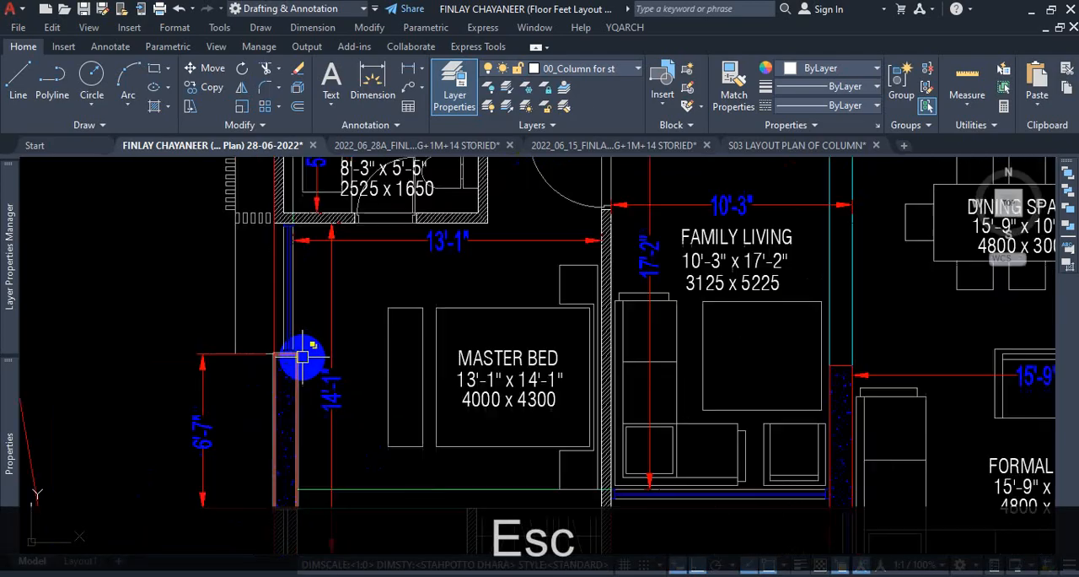
pyautogui.scroll(-8, 308, 361)
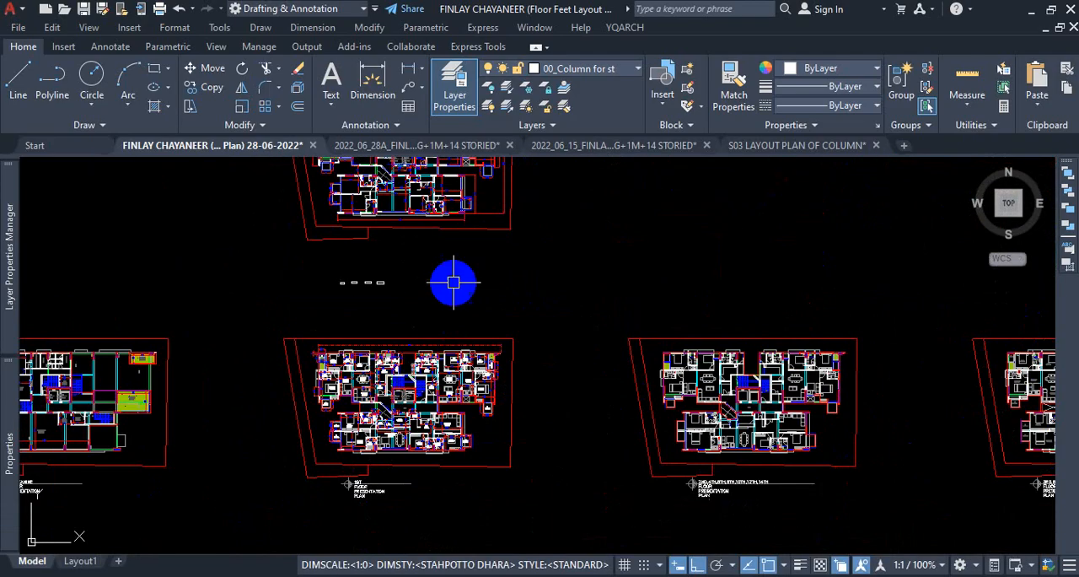
pyautogui.scroll(6, 397, 261)
pyautogui.scroll(6, 354, 307)
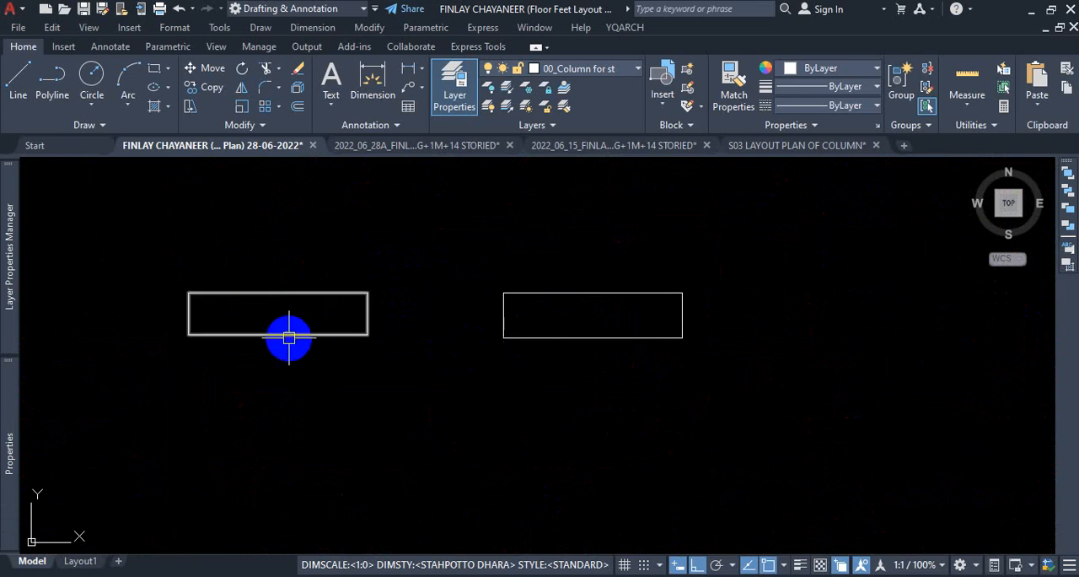
pyautogui.click(367, 325)
pyautogui.write('co')
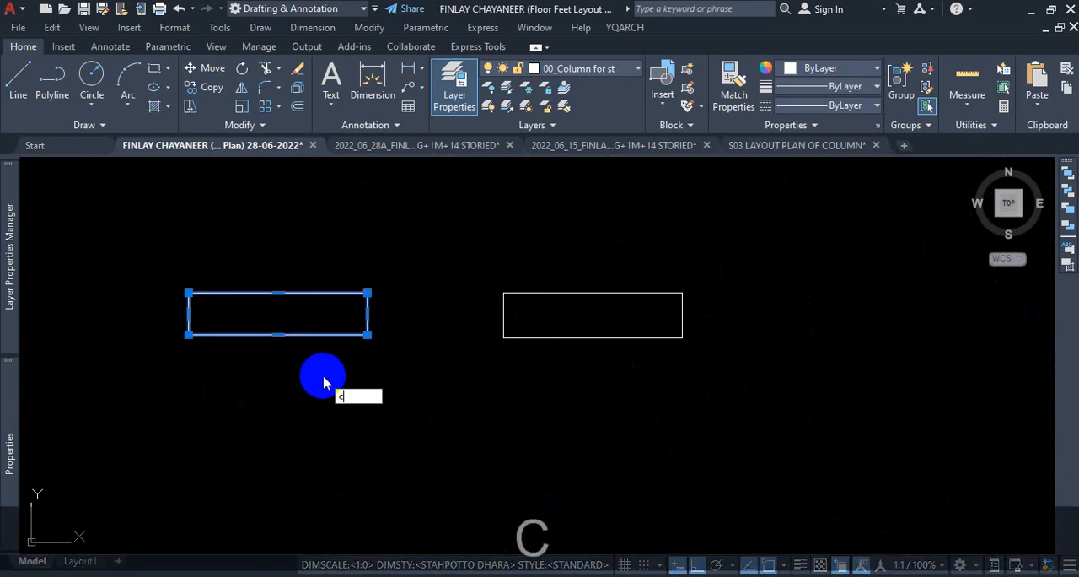
pyautogui.press('Return')
pyautogui.click(321, 376)
pyautogui.scroll(-6, 320, 376)
pyautogui.scroll(2, 577, 389)
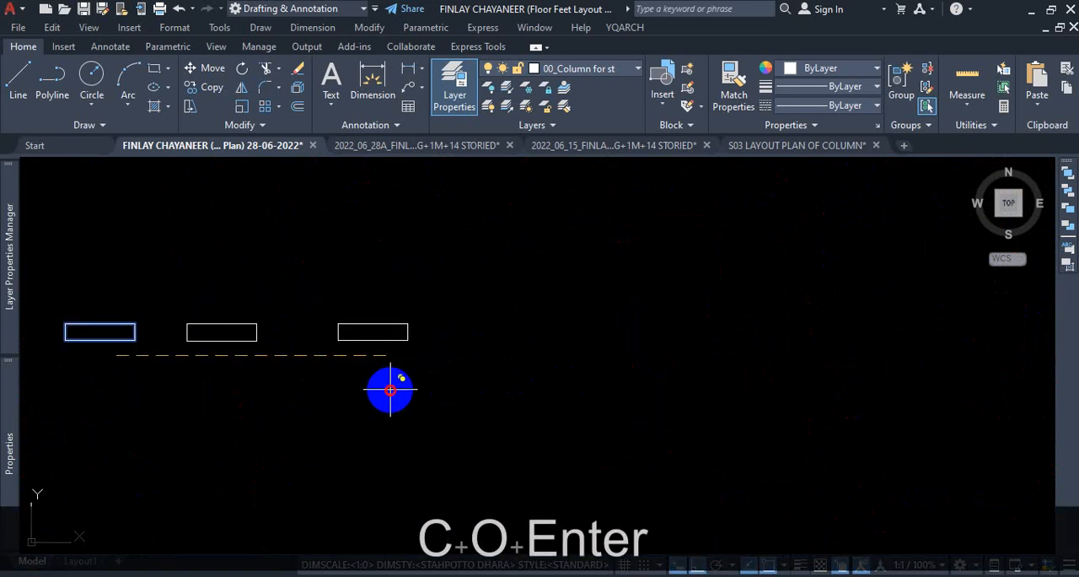
pyautogui.click(390, 385)
pyautogui.press('Escape')
# Make the newly copied column rectangle thinner by stretching the midpoint of its bottom edge 2" upward.
pyautogui.scroll(8, 368, 334)
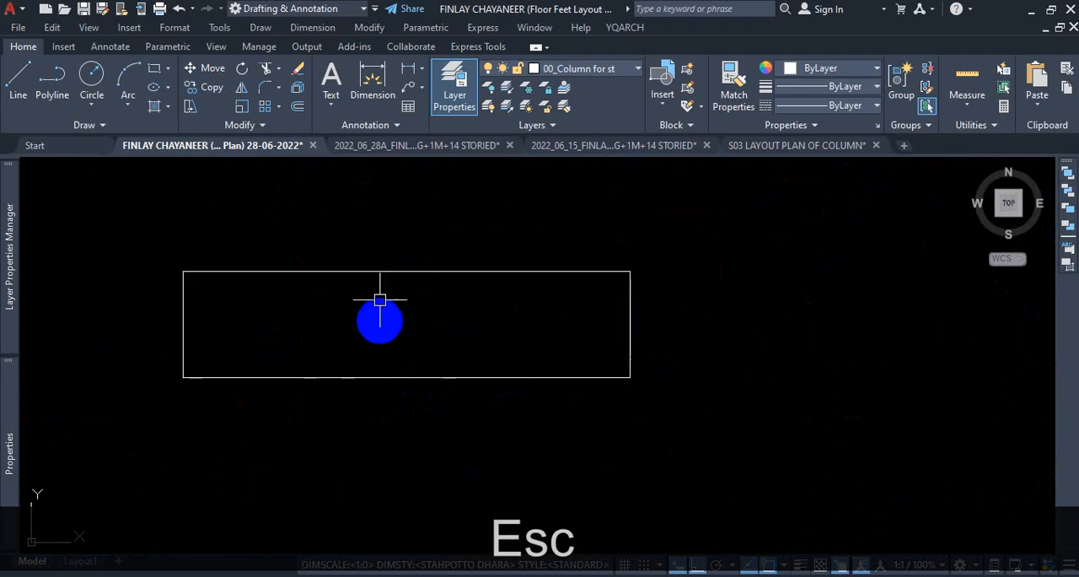
pyautogui.click(390, 376)
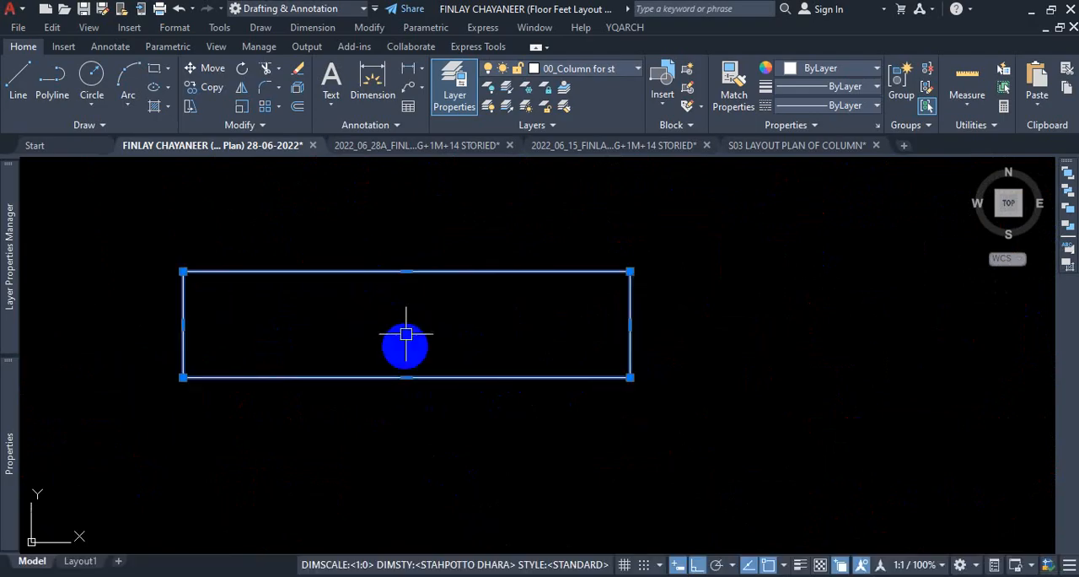
pyautogui.click(406, 377)
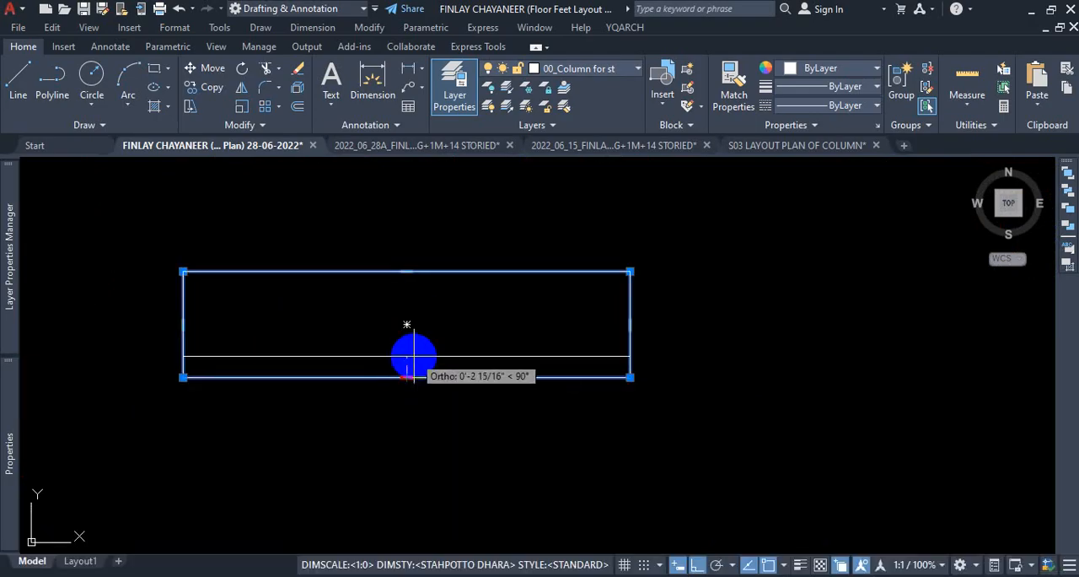
pyautogui.scroll(2, 414, 358)
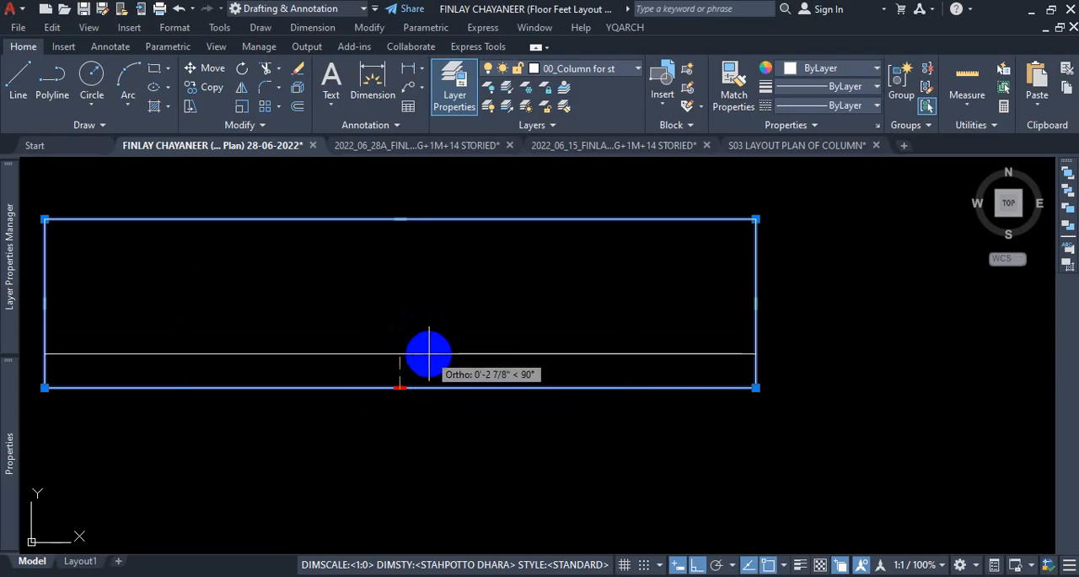
pyautogui.write('2')
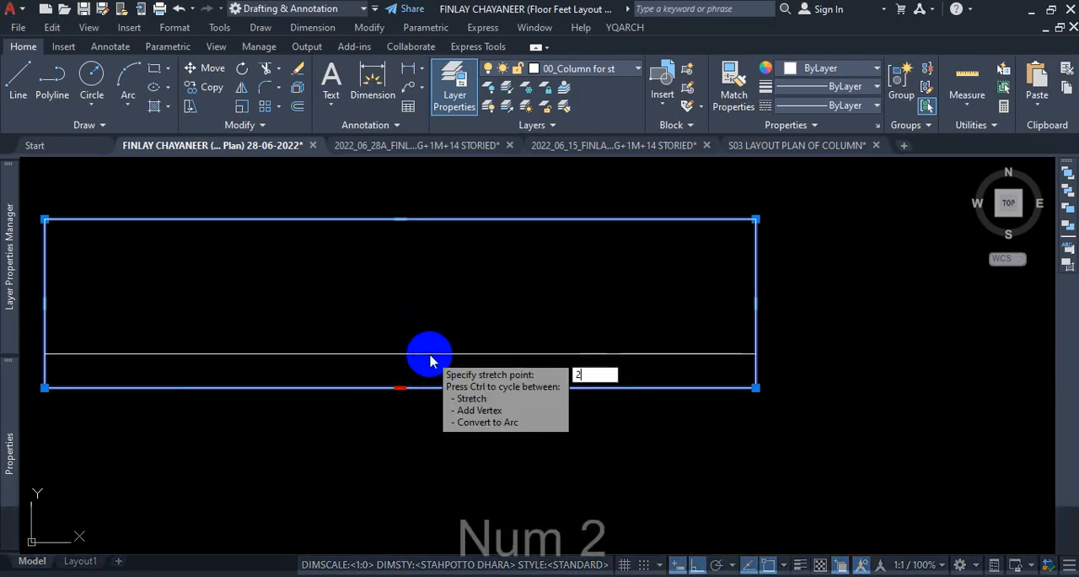
pyautogui.press('Return')
pyautogui.scroll(-2, 498, 337)
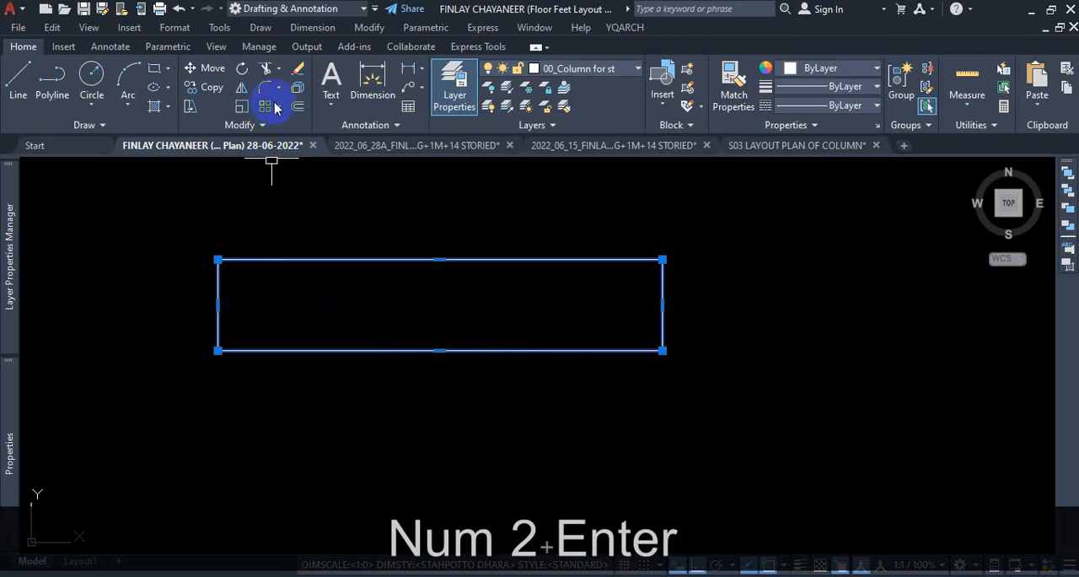
pyautogui.press('Escape')
# Check the thickness of the newest column rectangle with a temporary dimension along its left edge.
pyautogui.click(372, 85)
pyautogui.click(217, 260)
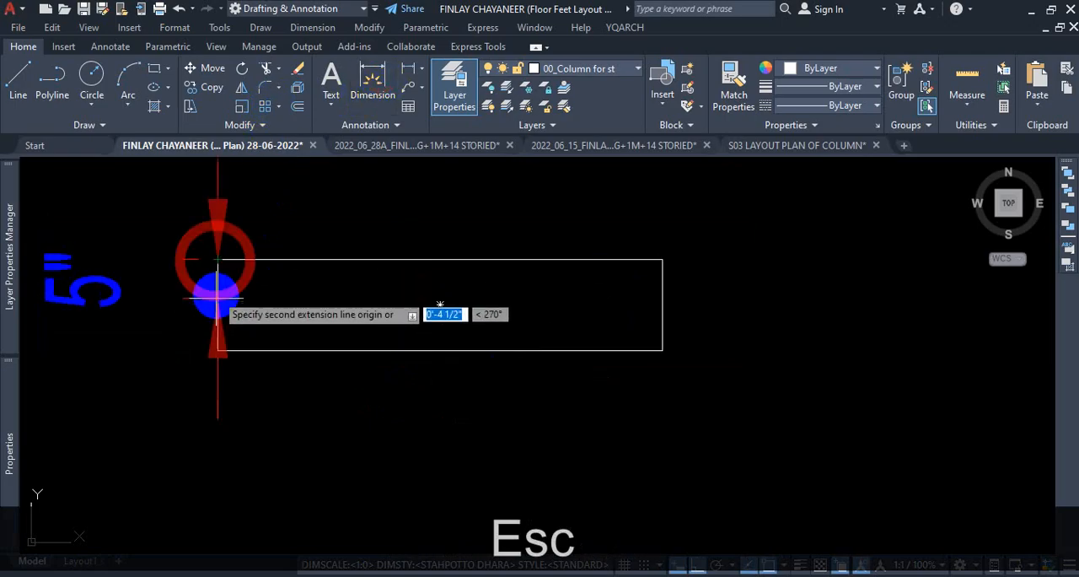
pyautogui.press('Escape')
pyautogui.scroll(-4, 253, 364)
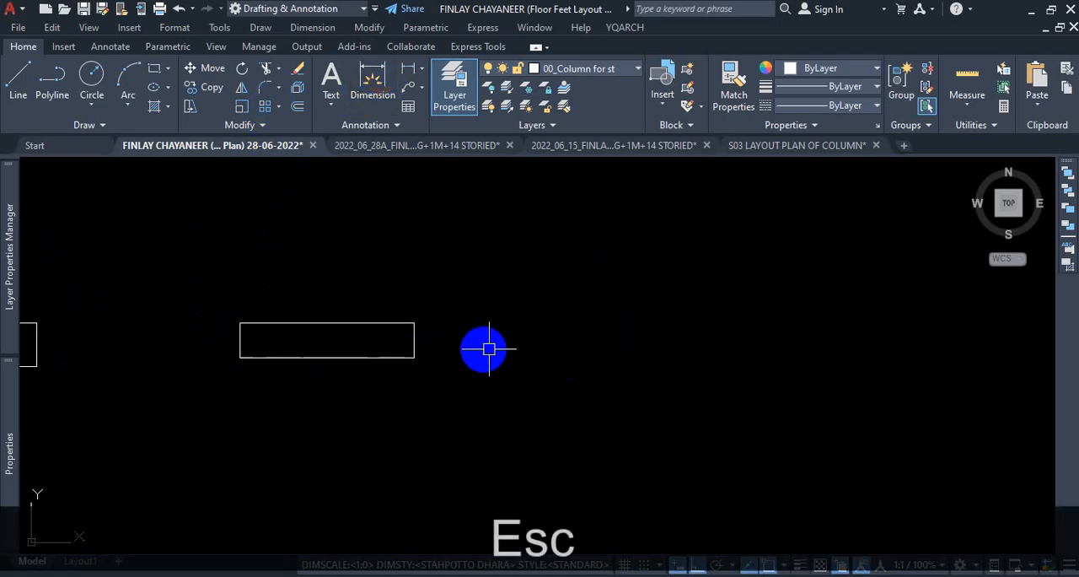
pyautogui.hotkey('ctrl', '1')
pyautogui.click(394, 304)
pyautogui.moveTo(401, 266)
pyautogui.mouseDown()
pyautogui.moveTo(386, 451)
pyautogui.moveTo(742, 330)
pyautogui.moveTo(471, 309)
pyautogui.mouseUp()
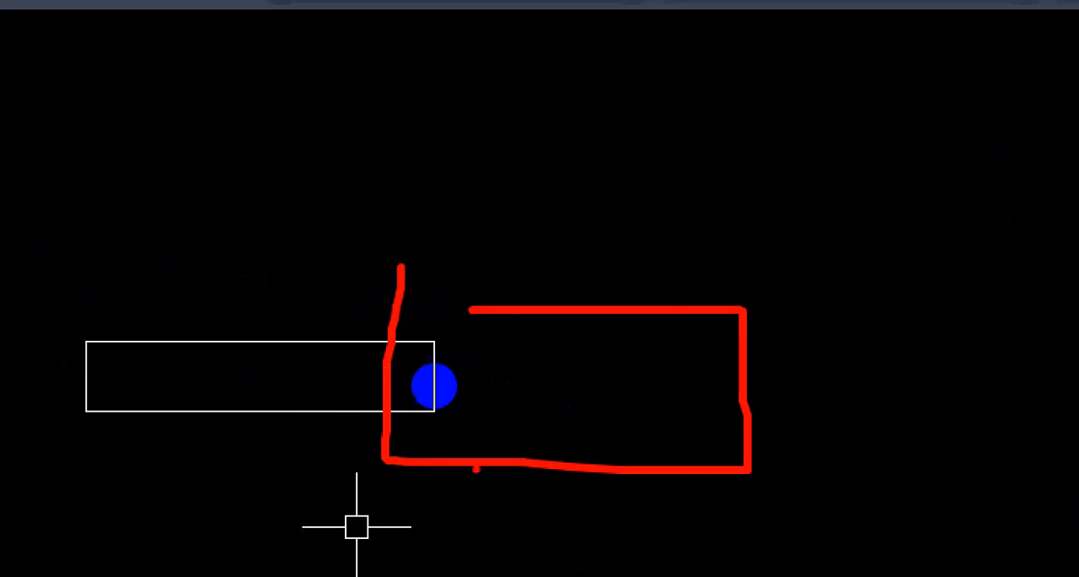
pyautogui.hotkey('ctrl', '1')
pyautogui.press('Escape')
pyautogui.click(371, 77)
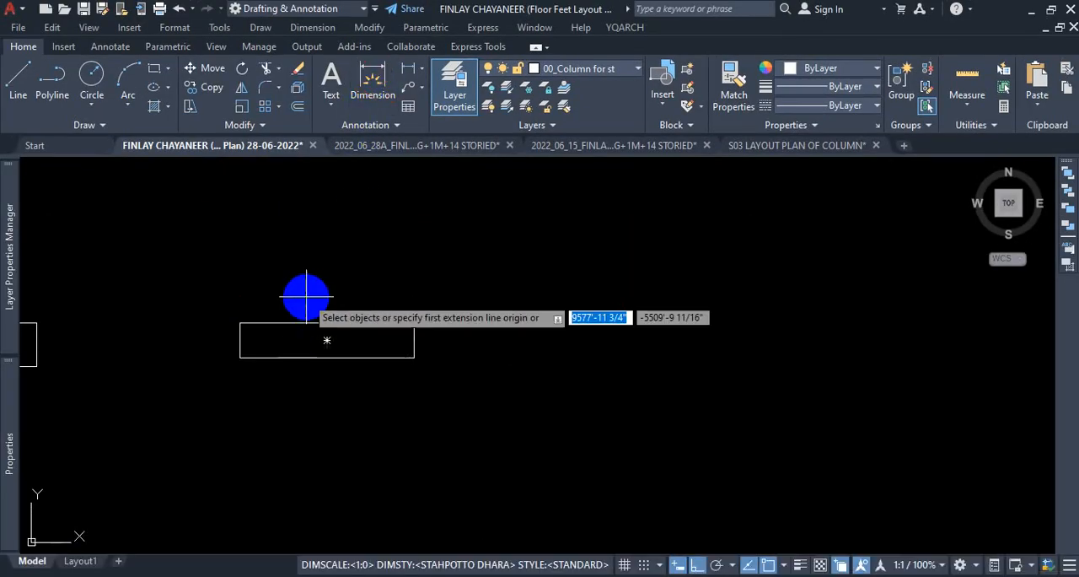
pyautogui.press('Escape')
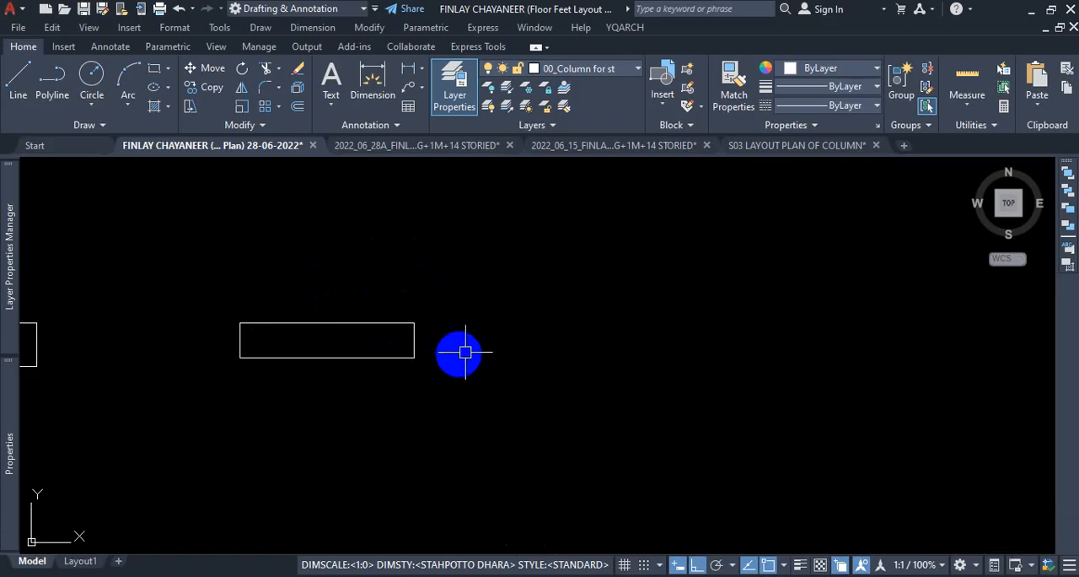
pyautogui.scroll(4, 396, 344)
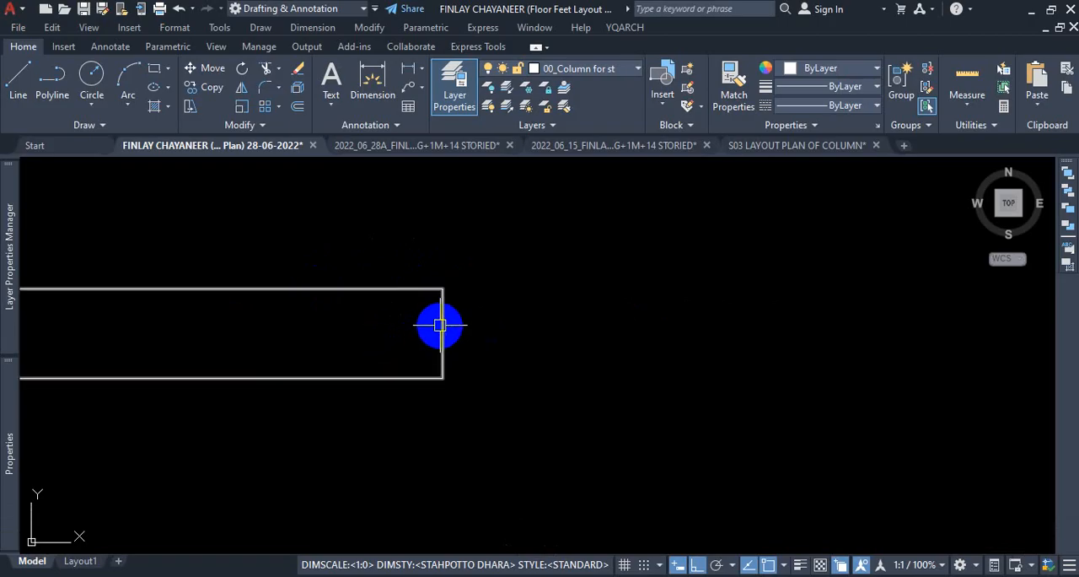
pyautogui.click(443, 333)
pyautogui.moveTo(445, 333)
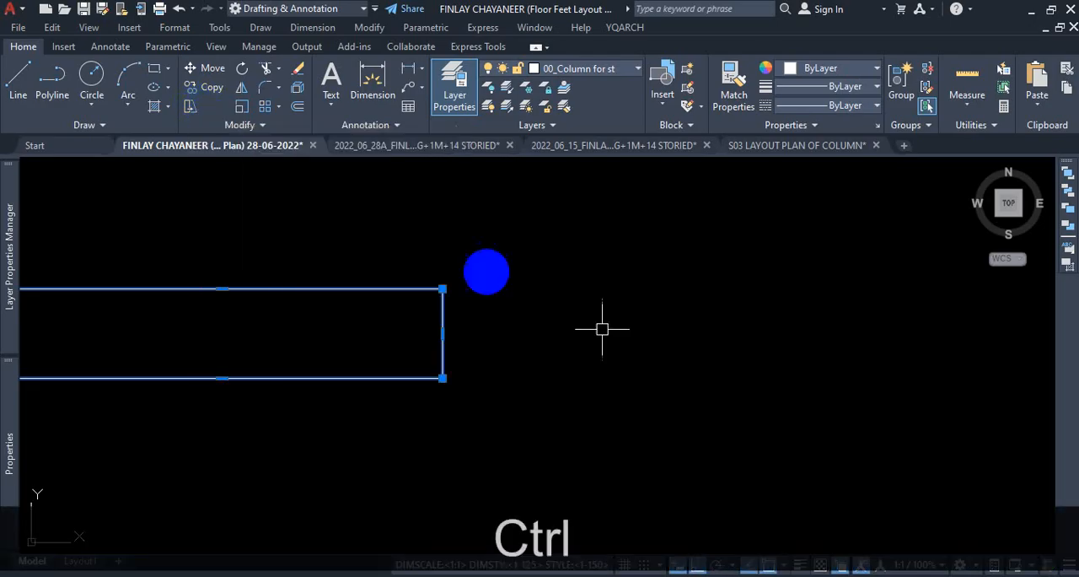
pyautogui.press('ctrl')
pyautogui.hotkey('ctrl', '1')
pyautogui.moveTo(598, 299)
pyautogui.mouseDown()
pyautogui.moveTo(525, 284)
pyautogui.moveTo(522, 363)
pyautogui.moveTo(659, 374)
pyautogui.mouseUp()
pyautogui.press('Escape')
pyautogui.press('Escape')
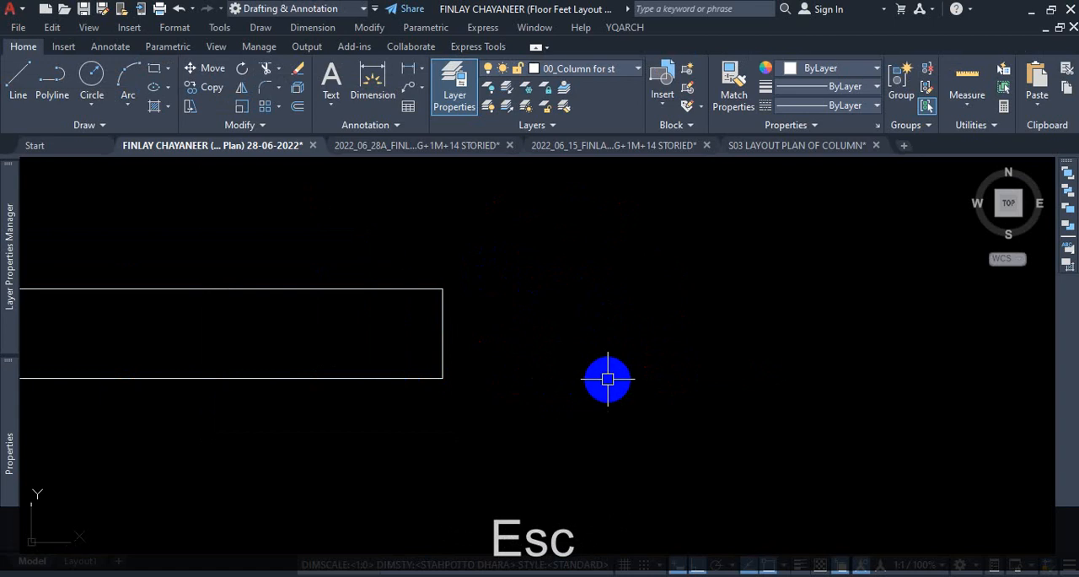
# Stretch the right end of the newest column rectangle horizontally, enclosing only that end in a crossing selection.
pyautogui.write('s')
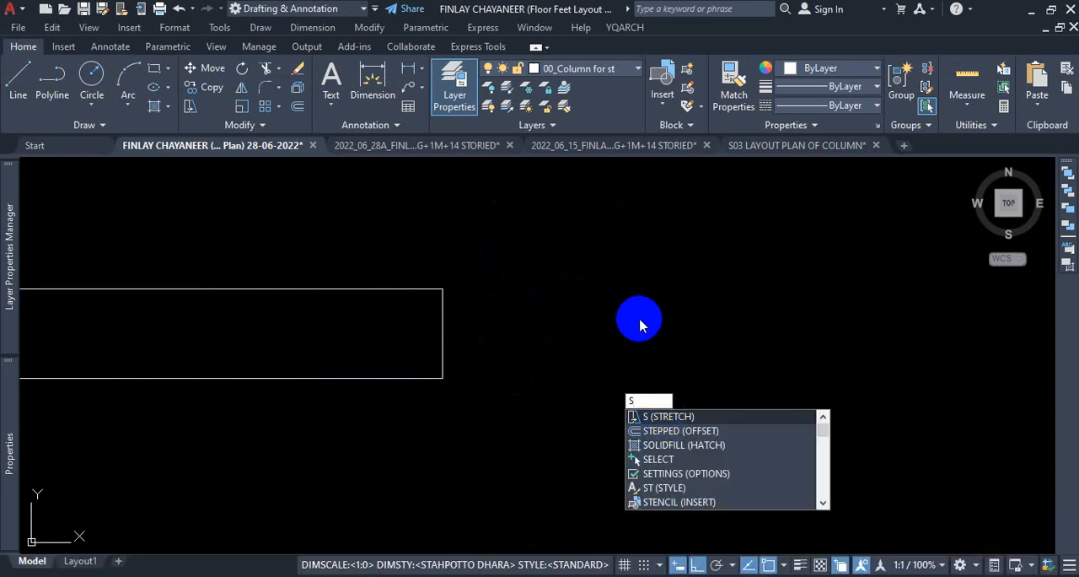
pyautogui.press('Return')
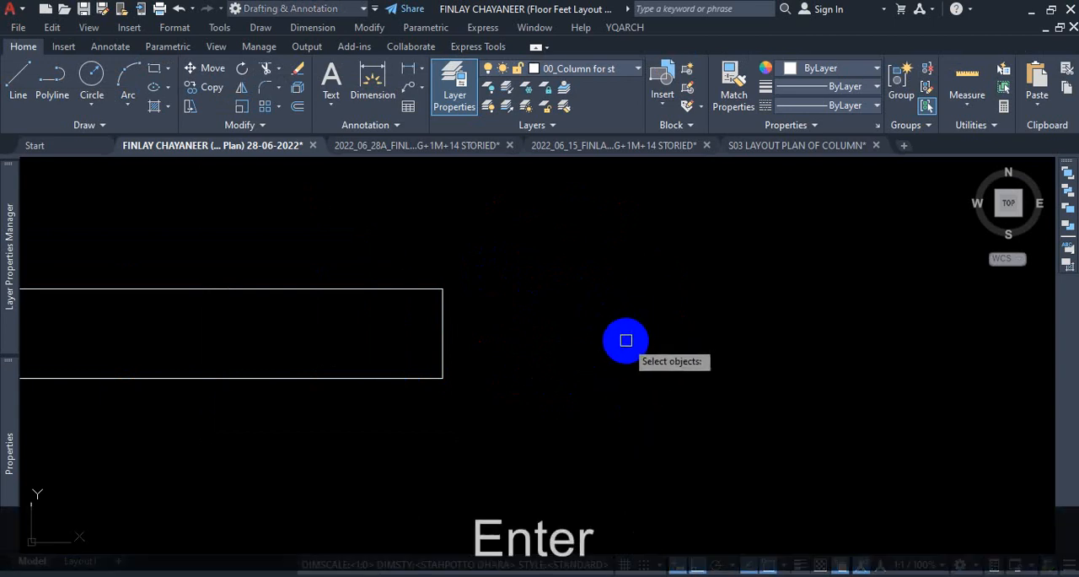
pyautogui.scroll(-3, 675, 329)
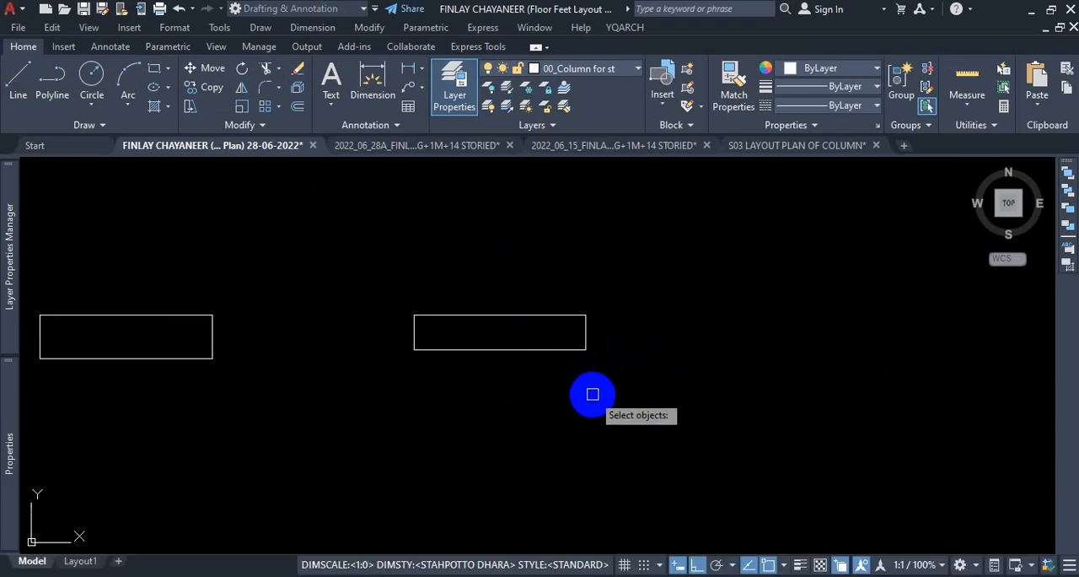
pyautogui.click(645, 246)
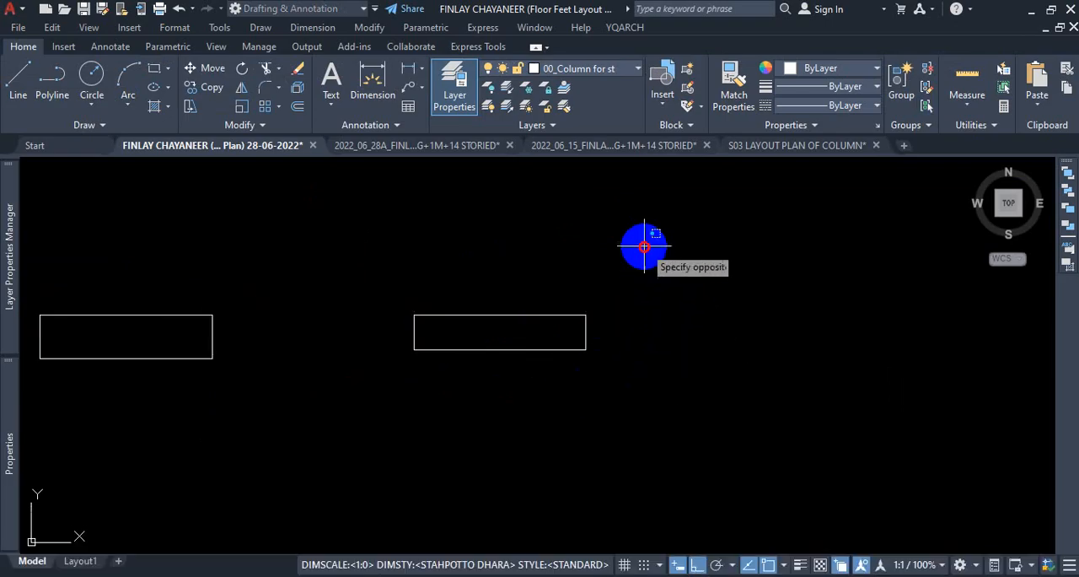
pyautogui.click(614, 288)
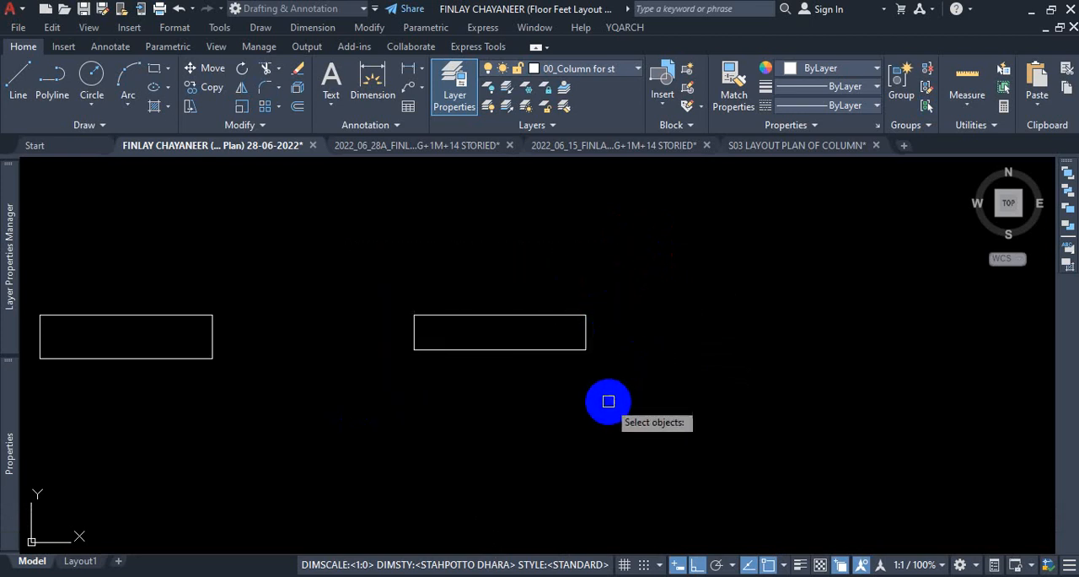
pyautogui.hotkey('ctrl', '1')
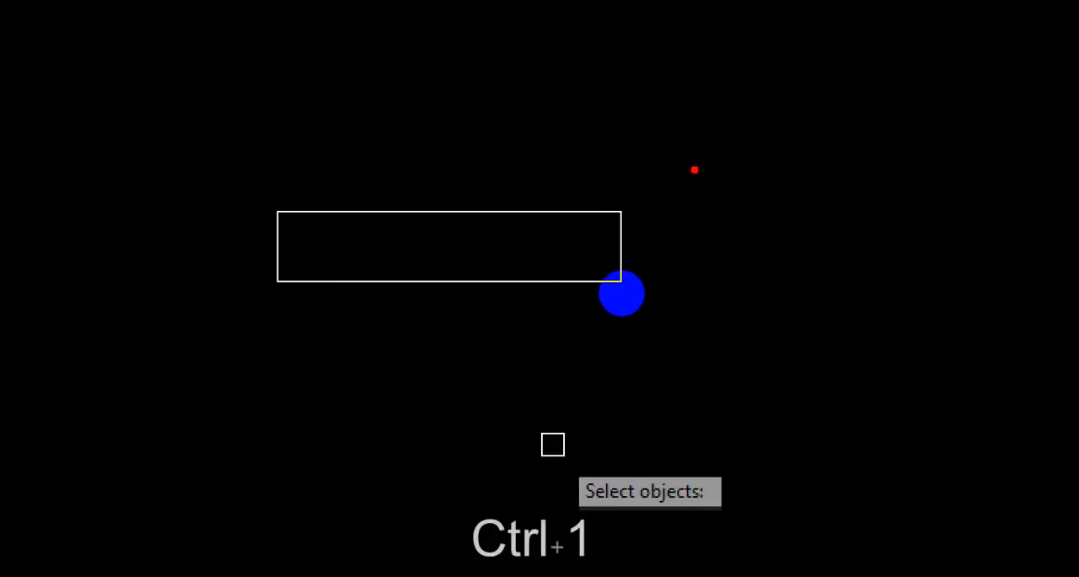
pyautogui.press('Escape')
pyautogui.click(706, 156)
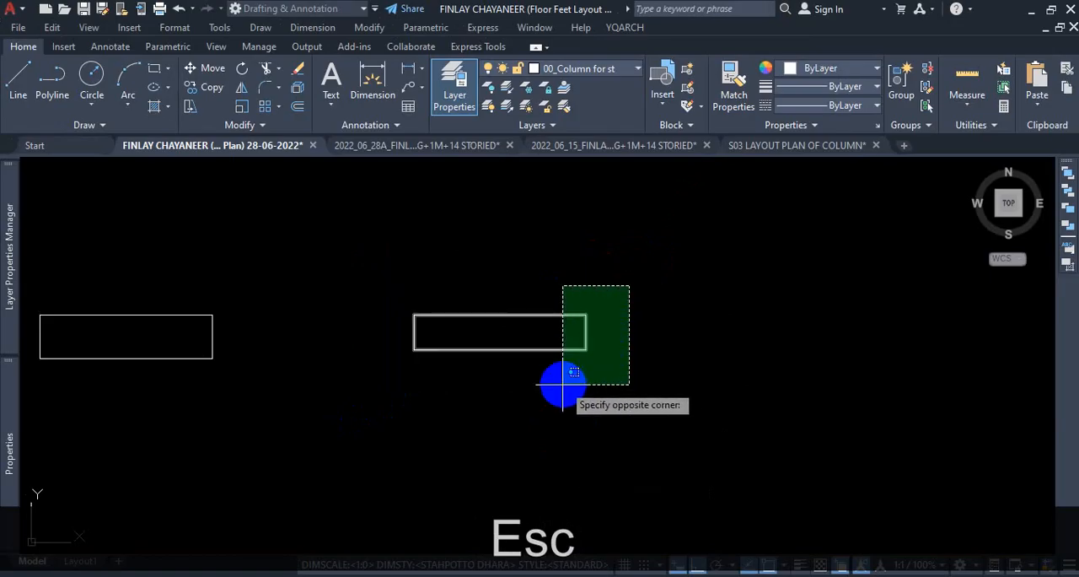
pyautogui.hotkey('ctrl', '1')
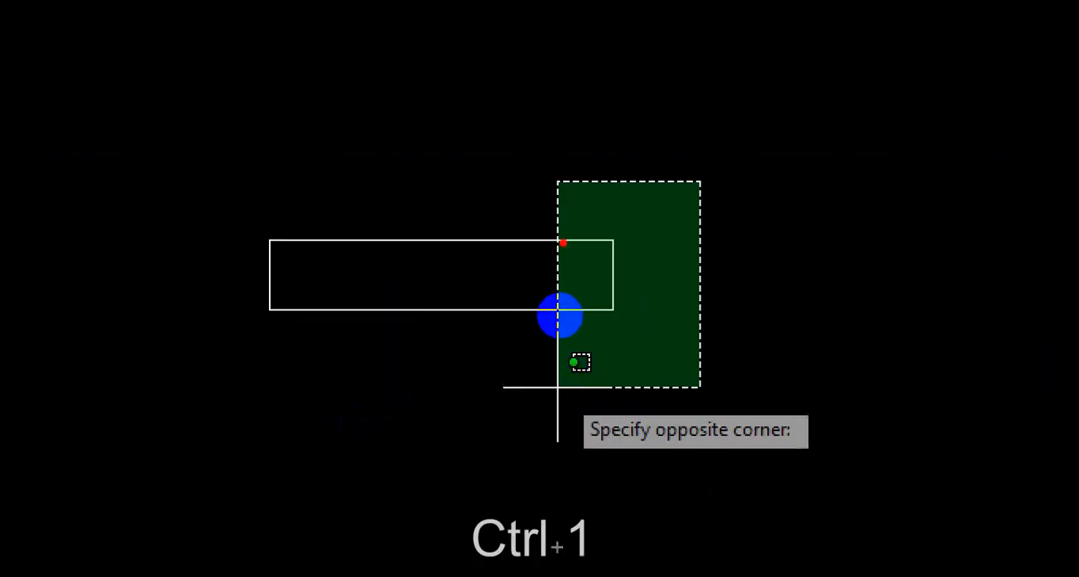
pyautogui.moveTo(562, 243); pyautogui.dragTo(794, 246)
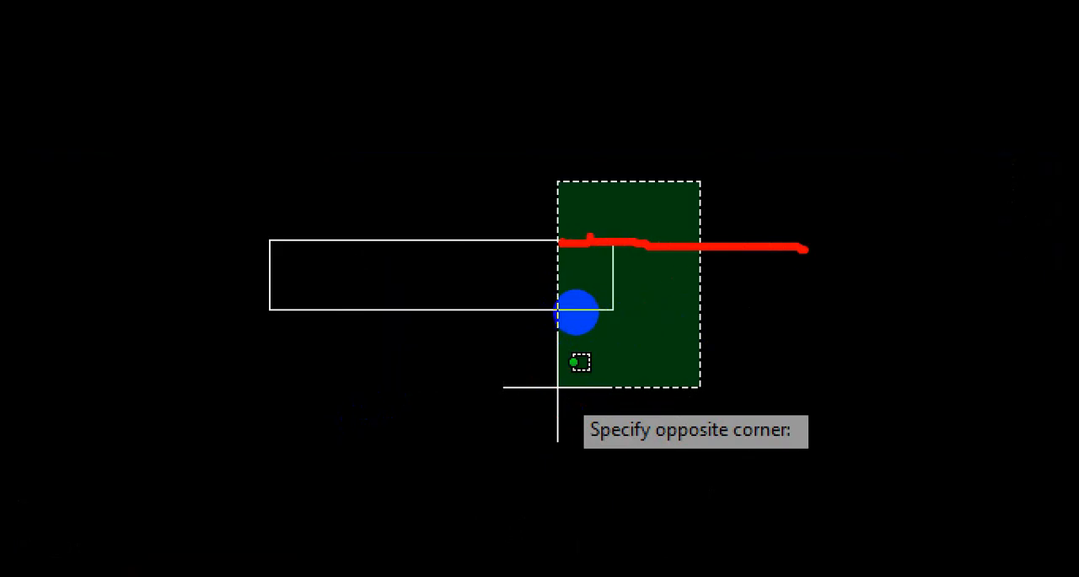
pyautogui.moveTo(542, 243)
pyautogui.mouseDown()
pyautogui.moveTo(729, 244)
pyautogui.moveTo(807, 259)
pyautogui.moveTo(605, 300)
pyautogui.moveTo(533, 300)
pyautogui.mouseUp()
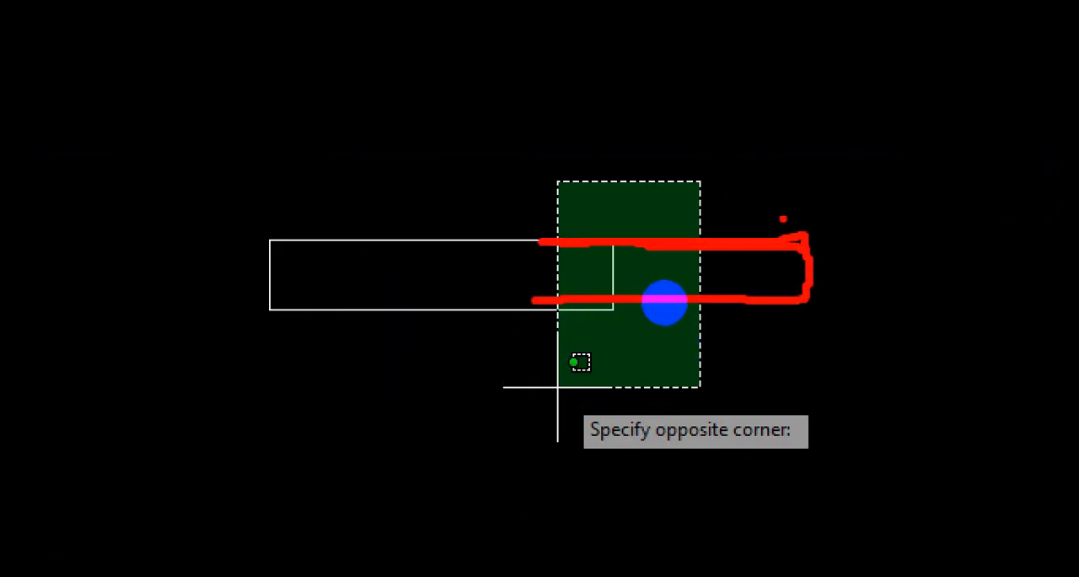
pyautogui.press('Escape')
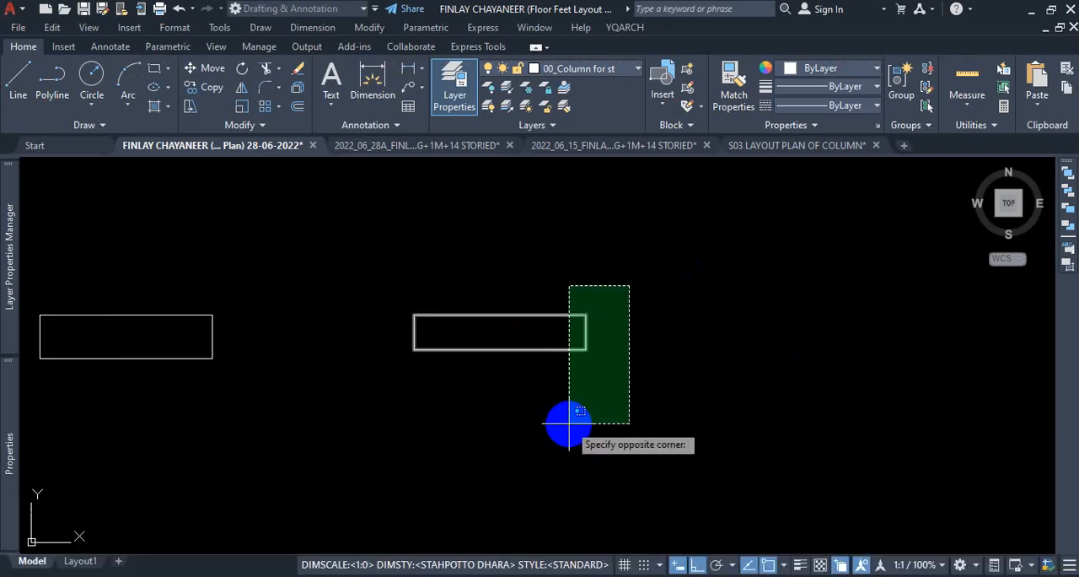
pyautogui.scroll(5, 579, 374)
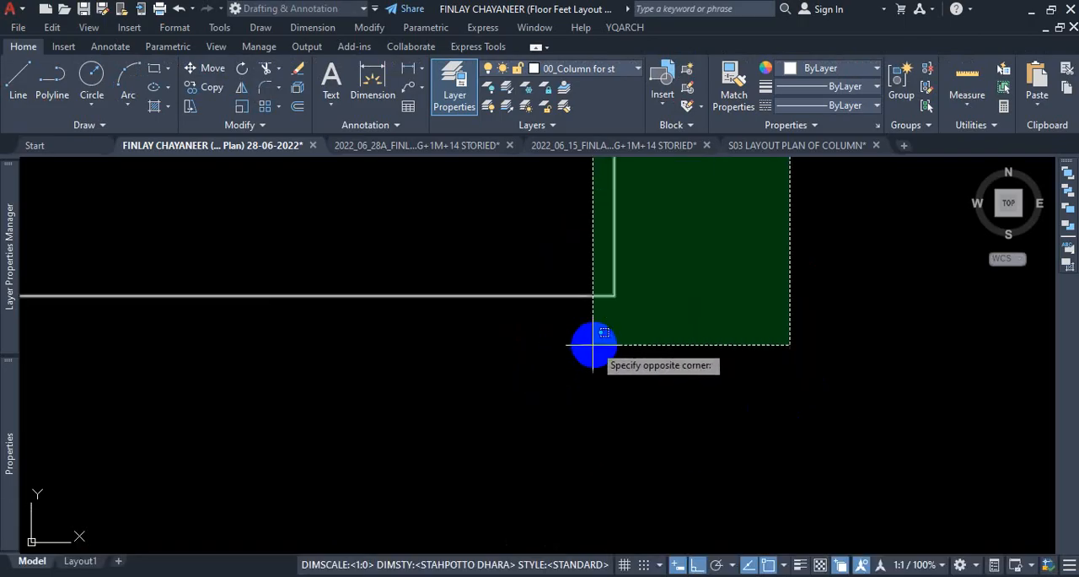
pyautogui.scroll(-3, 505, 405)
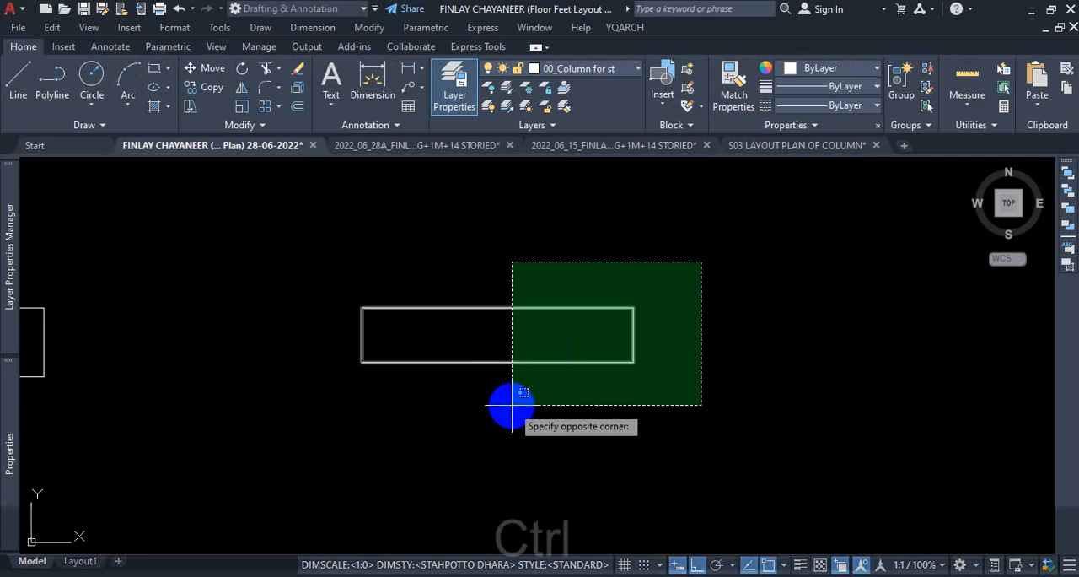
pyautogui.hotkey('ctrl', '1')
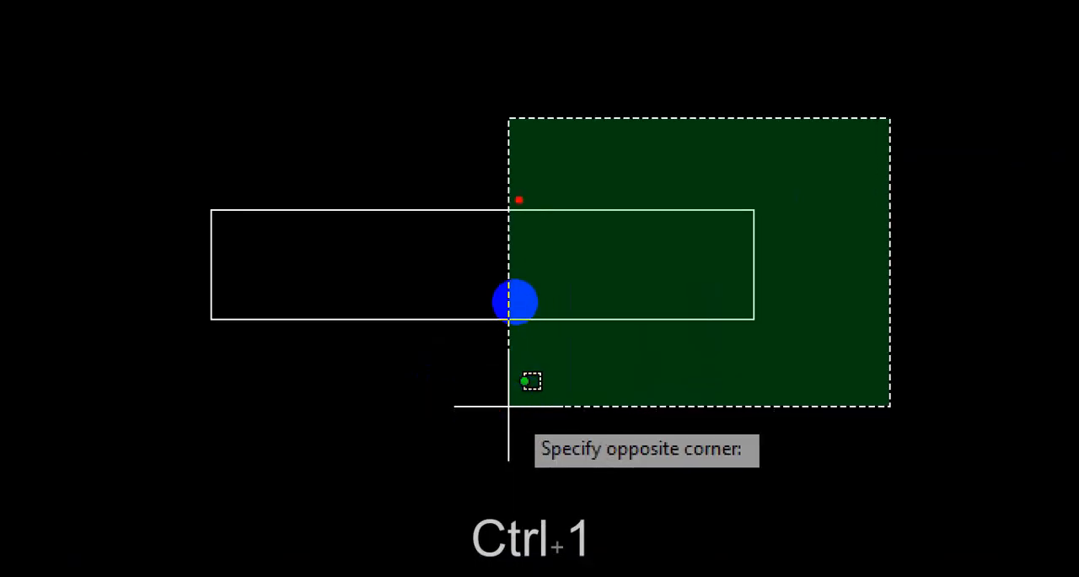
pyautogui.moveTo(463, 211); pyautogui.dragTo(627, 211)
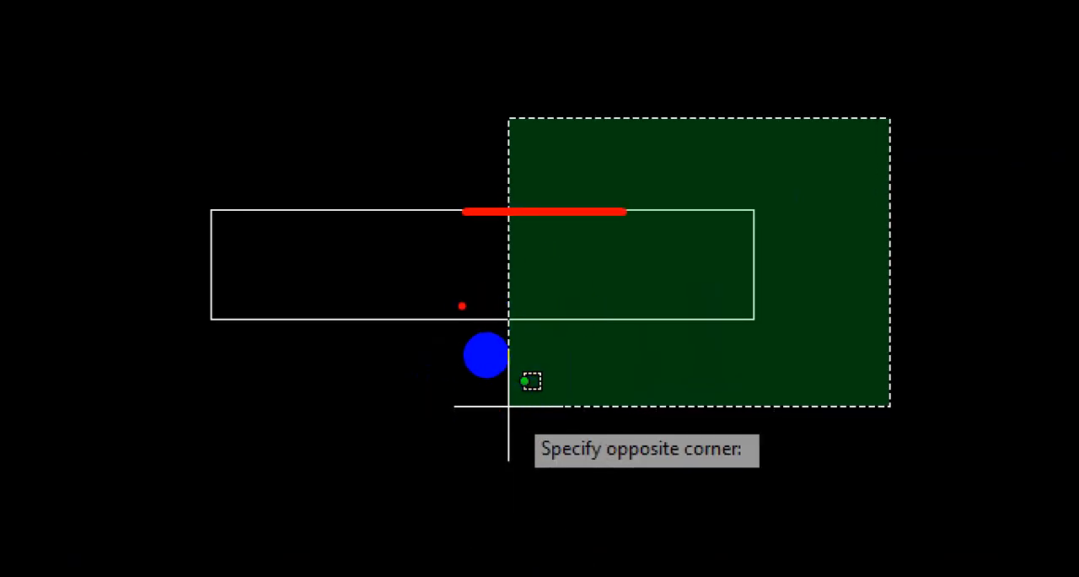
pyautogui.moveTo(447, 319); pyautogui.dragTo(618, 319)
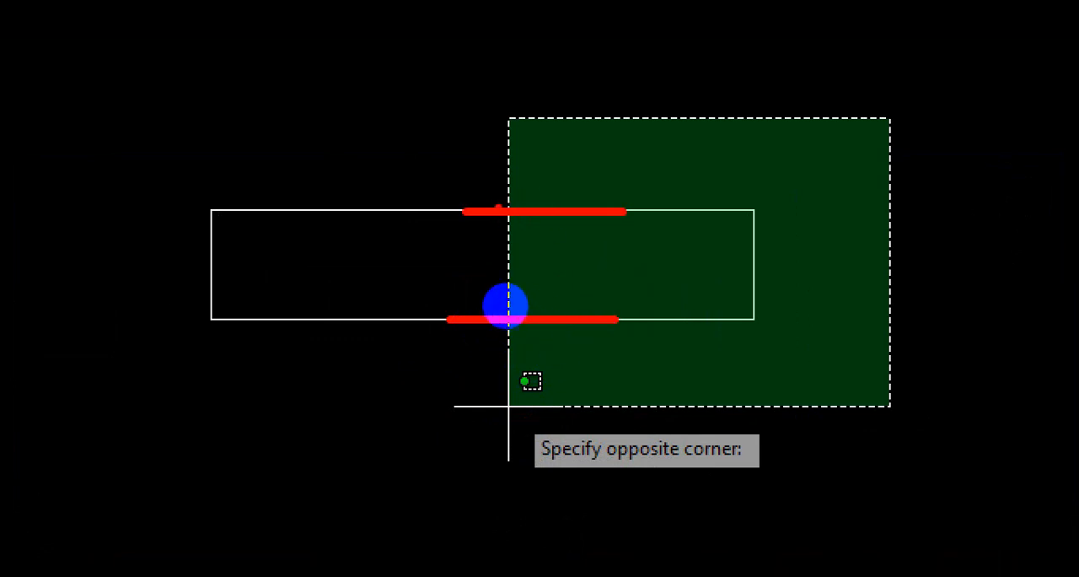
pyautogui.moveTo(498, 206); pyautogui.dragTo(634, 203)
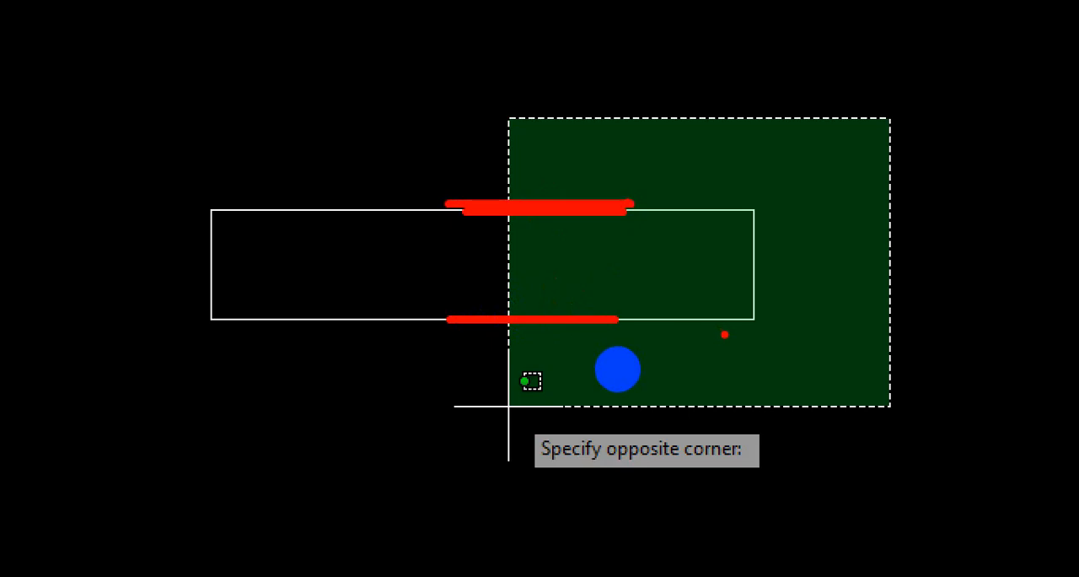
pyautogui.hotkey('ctrl', '1')
pyautogui.press('Escape')
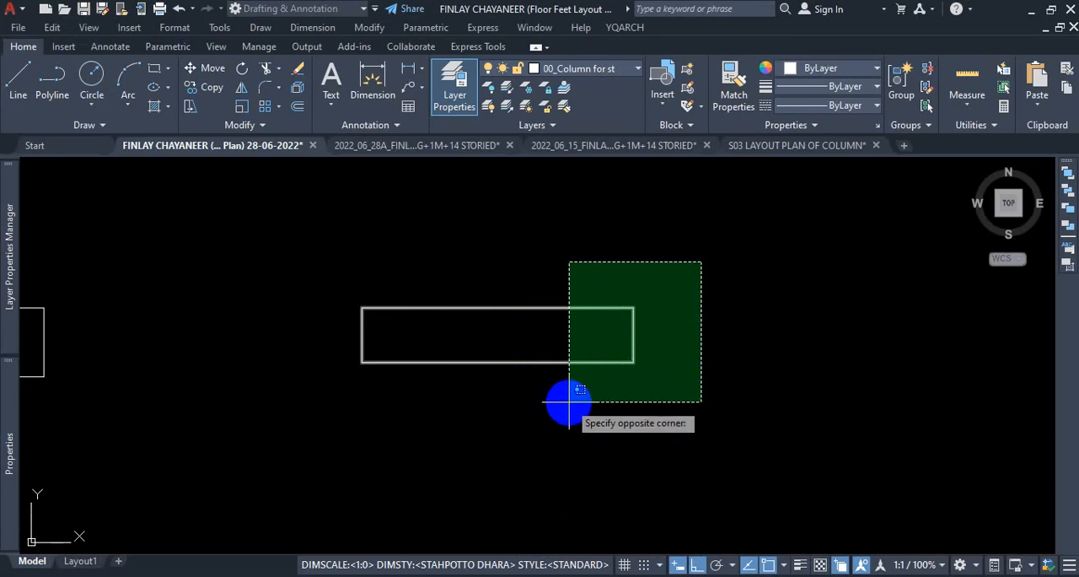
pyautogui.click(569, 402)
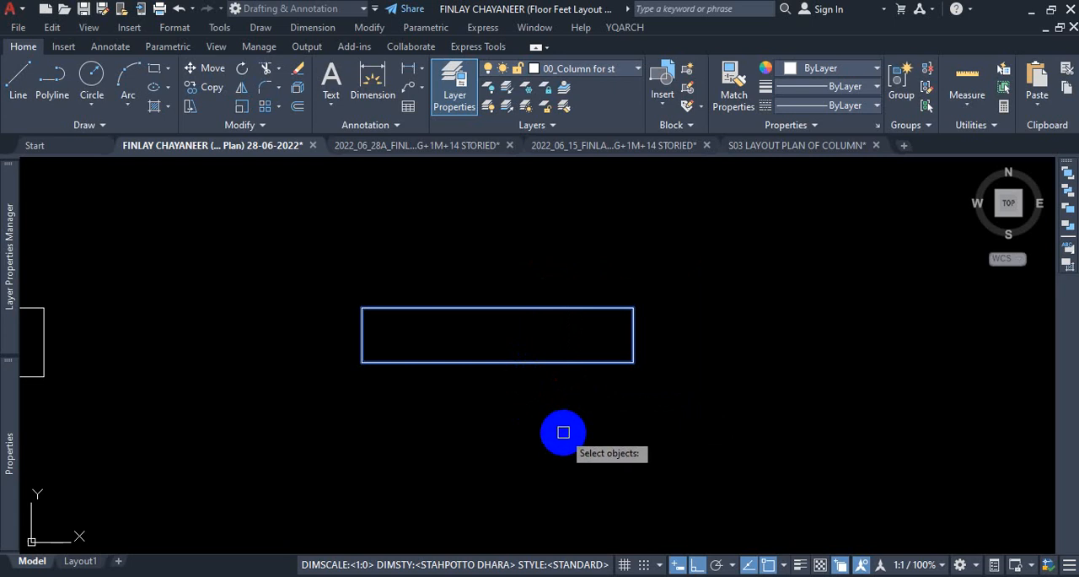
pyautogui.press('Return')
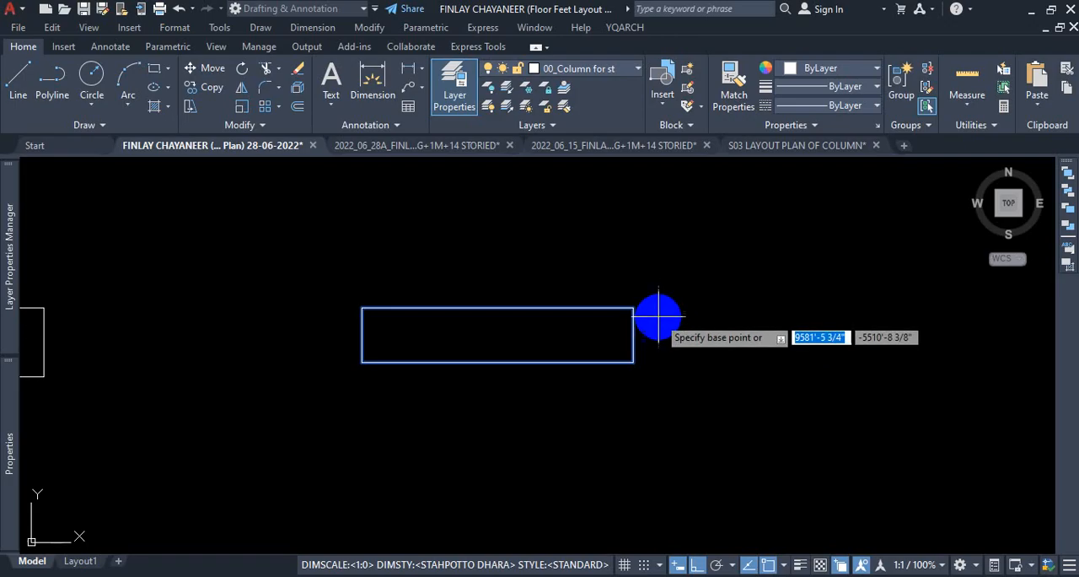
pyautogui.scroll(2, 634, 335)
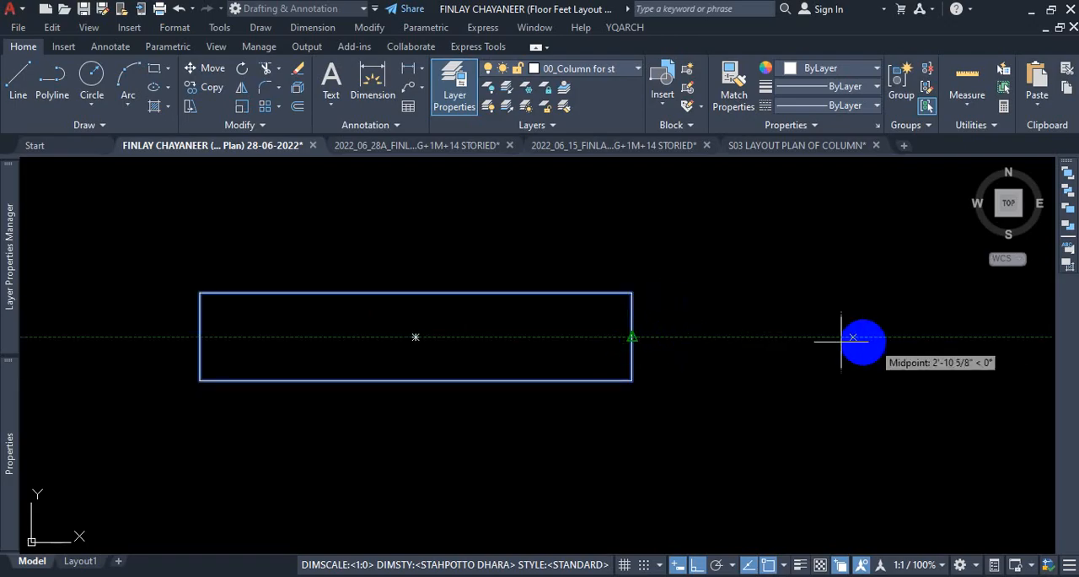
# Try to lengthen the newest column rectangle by stretching the midpoint of its right end 32" outward.
pyautogui.click(633, 337)
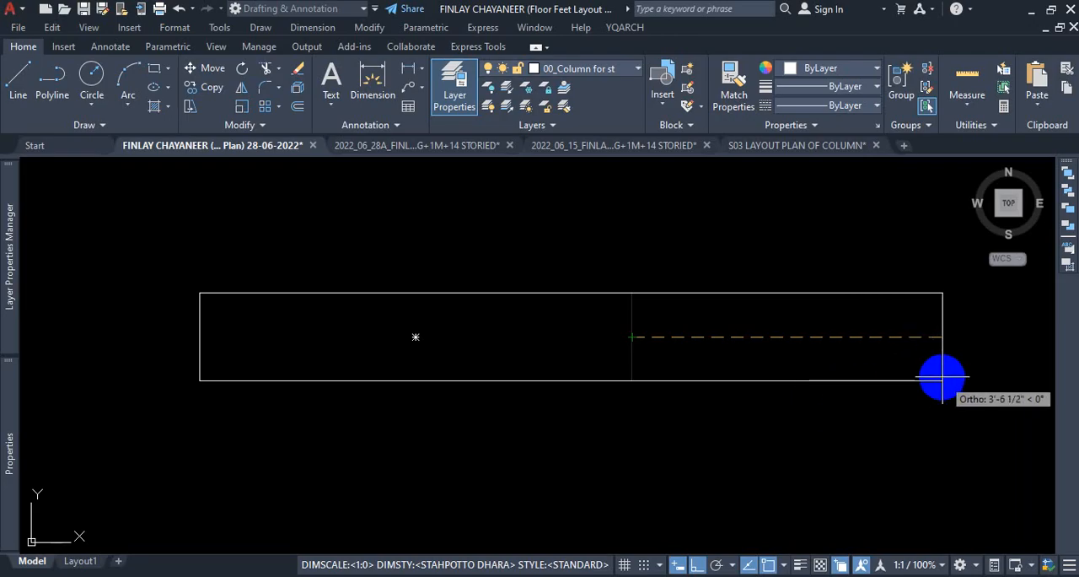
pyautogui.write('32')
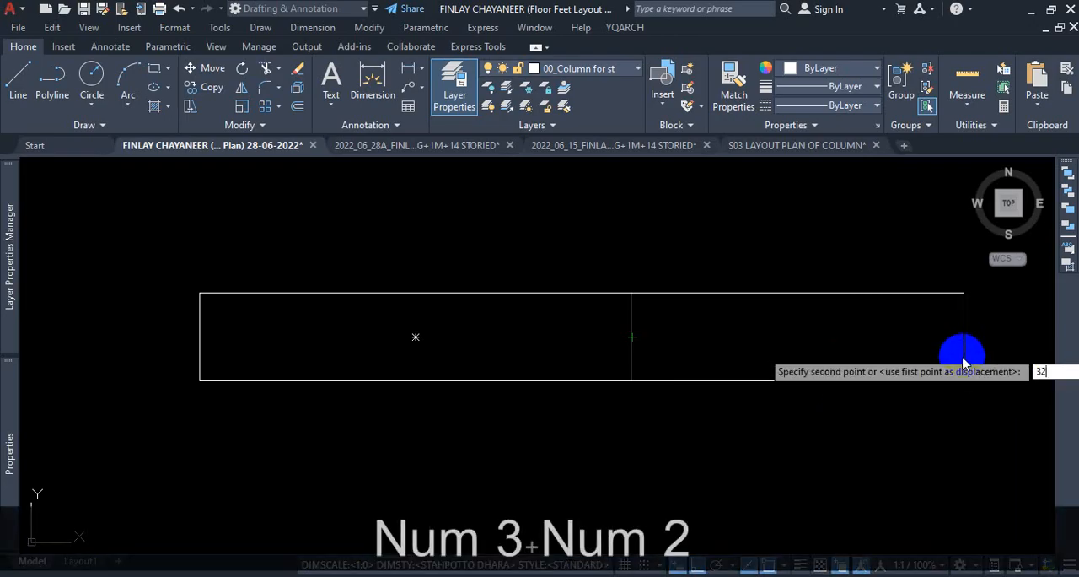
pyautogui.press('Return')
# Check the length of the stretched column rectangle with a temporary dimension above its top edge.
pyautogui.click(372, 84)
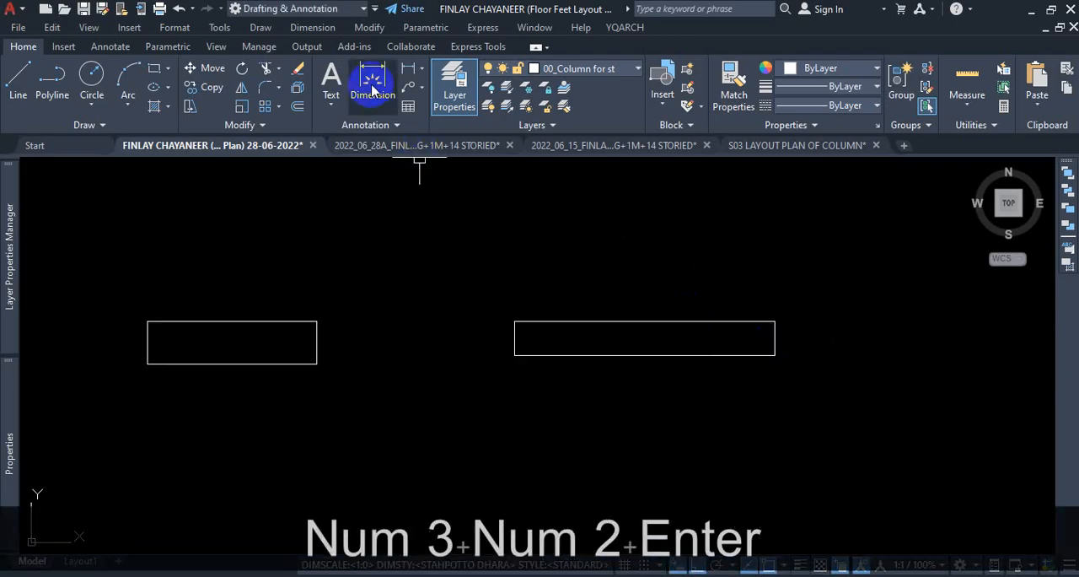
pyautogui.click(570, 322)
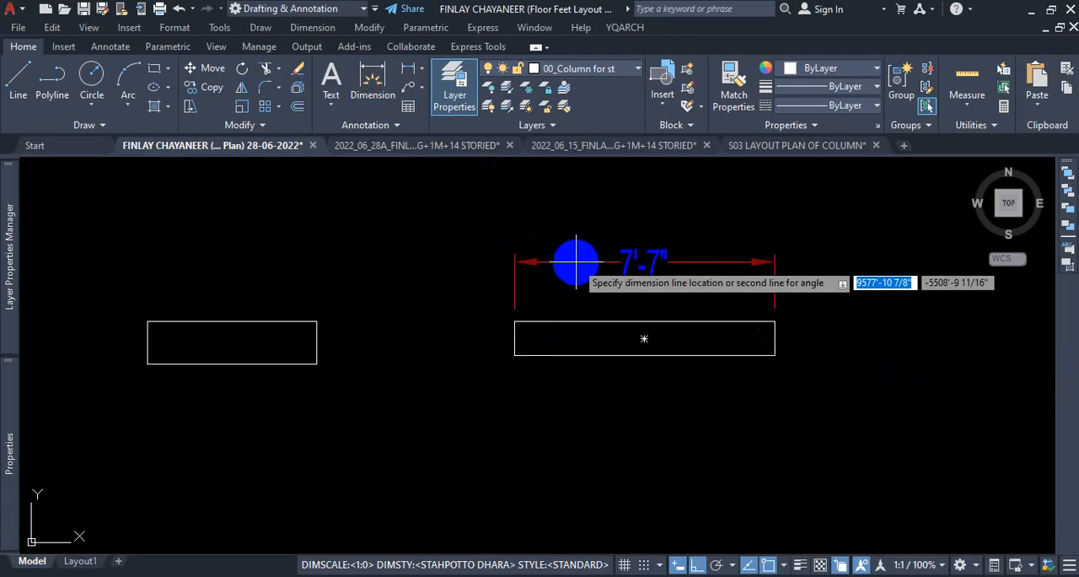
pyautogui.click(580, 261)
pyautogui.press('Escape')
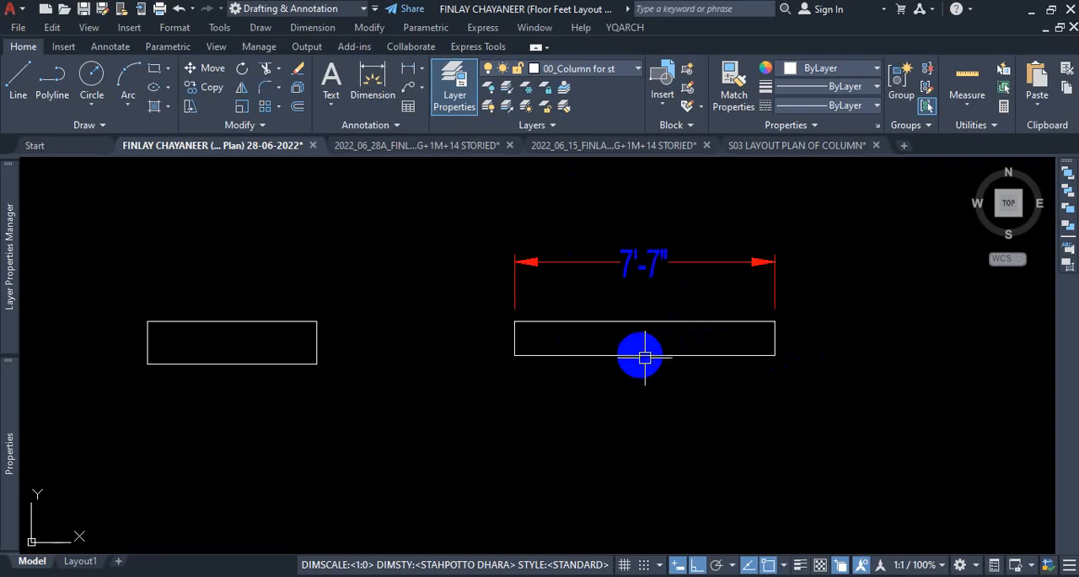
# Undo the temporary length dimension and the 32" stretch of the newest column rectangle.
pyautogui.press('ctrl')
pyautogui.press('ctrl')
pyautogui.hotkey('ctrl', 'z')
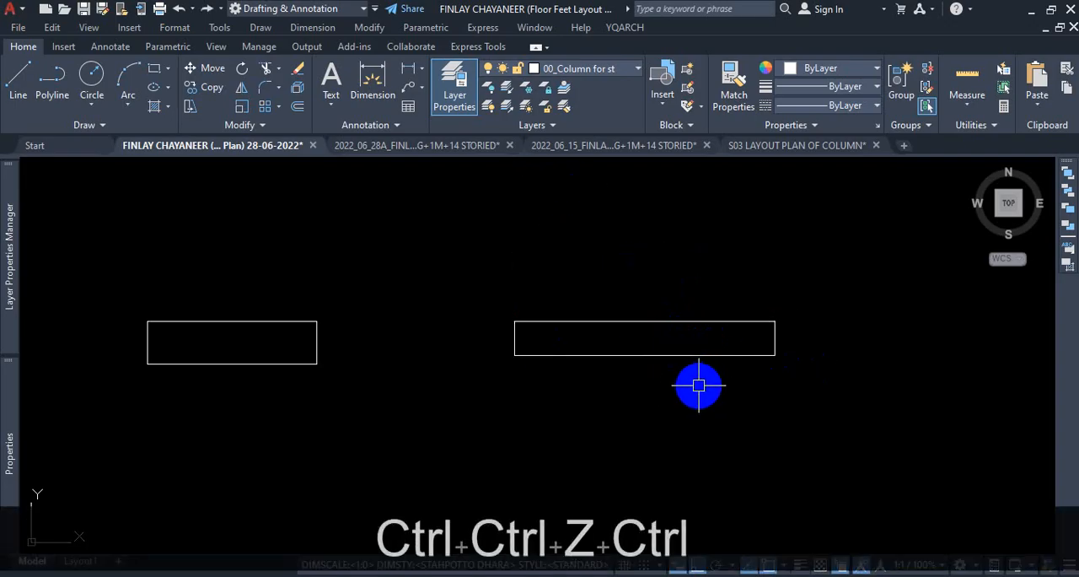
pyautogui.hotkey('ctrl', 'z')
pyautogui.click(372, 80)
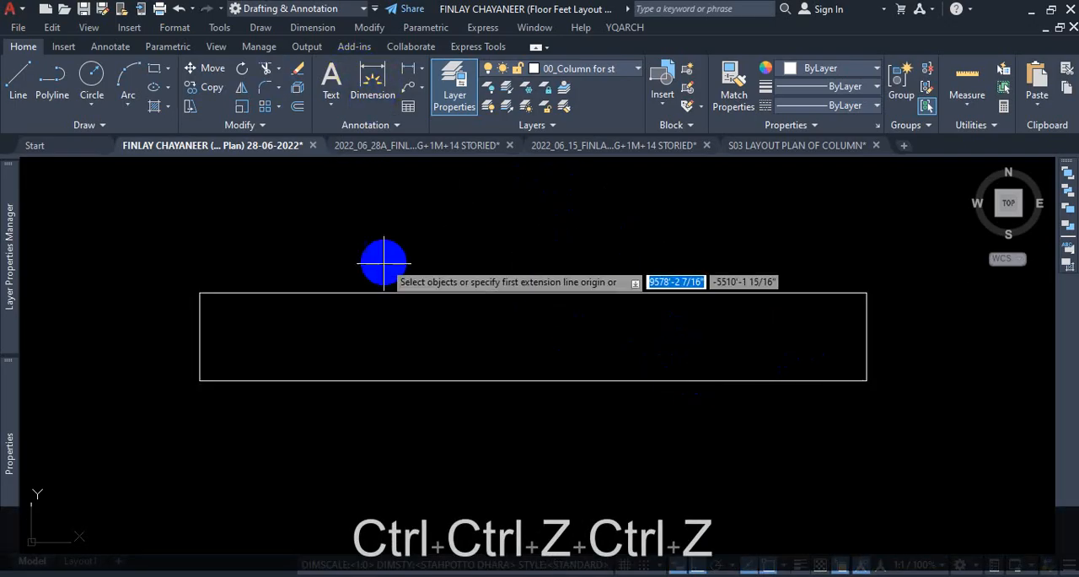
pyautogui.press('Escape')
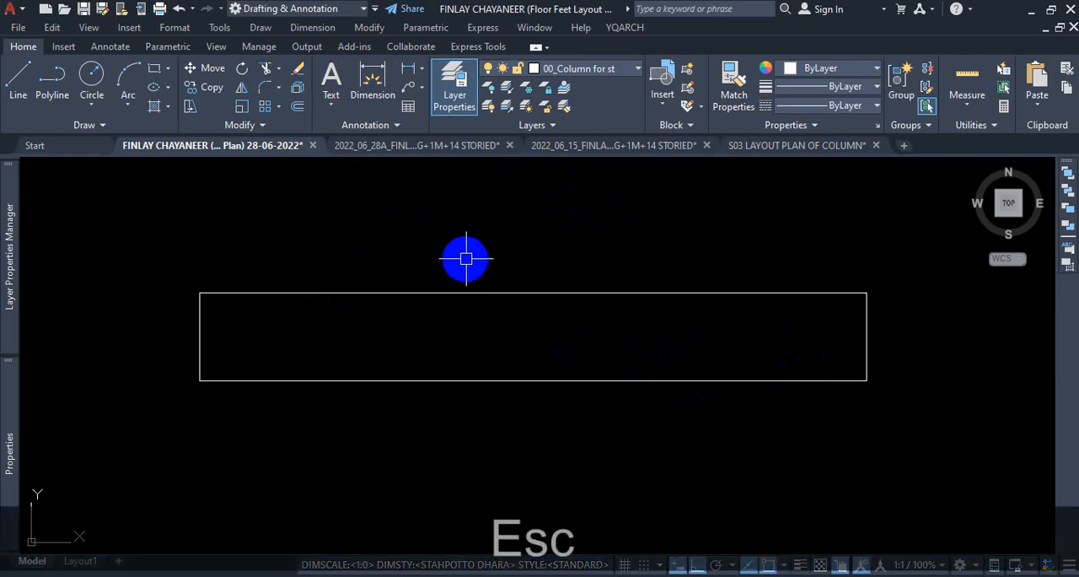
pyautogui.hotkey('ctrl', 'z')
pyautogui.hotkey('ctrl', 'z')
pyautogui.scroll(-5, 598, 295)
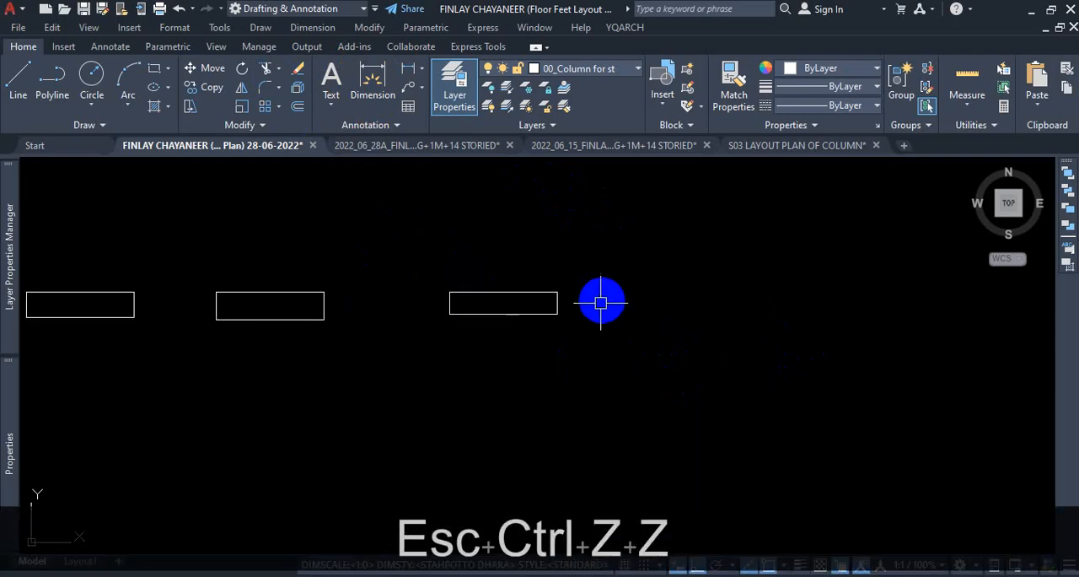
# Measure the original length of the newest column rectangle by placing a temporary dimension above its top edge.
pyautogui.click(369, 82)
pyautogui.scroll(3, 455, 289)
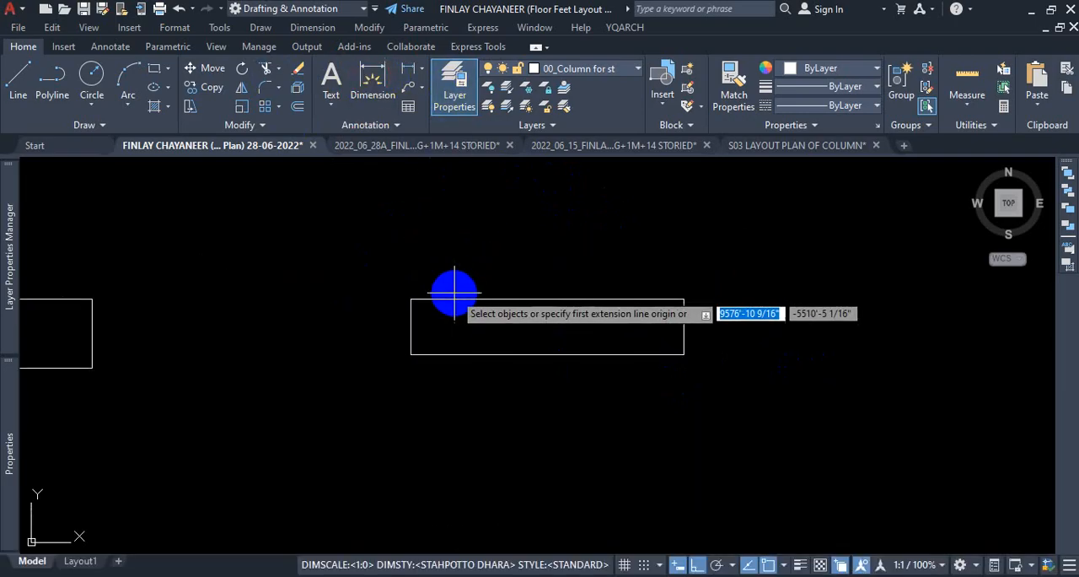
pyautogui.click(447, 300)
pyautogui.click(452, 203)
pyautogui.scroll(-2, 451, 270)
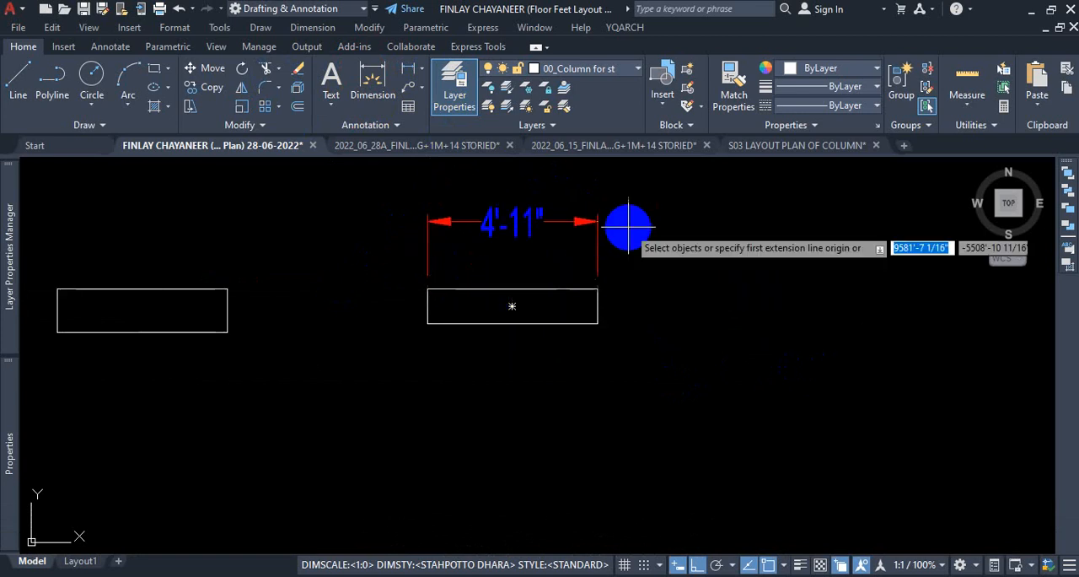
pyautogui.scroll(2, 629, 224)
pyautogui.press('Escape')
pyautogui.scroll(-3, 667, 220)
pyautogui.scroll(3, 675, 198)
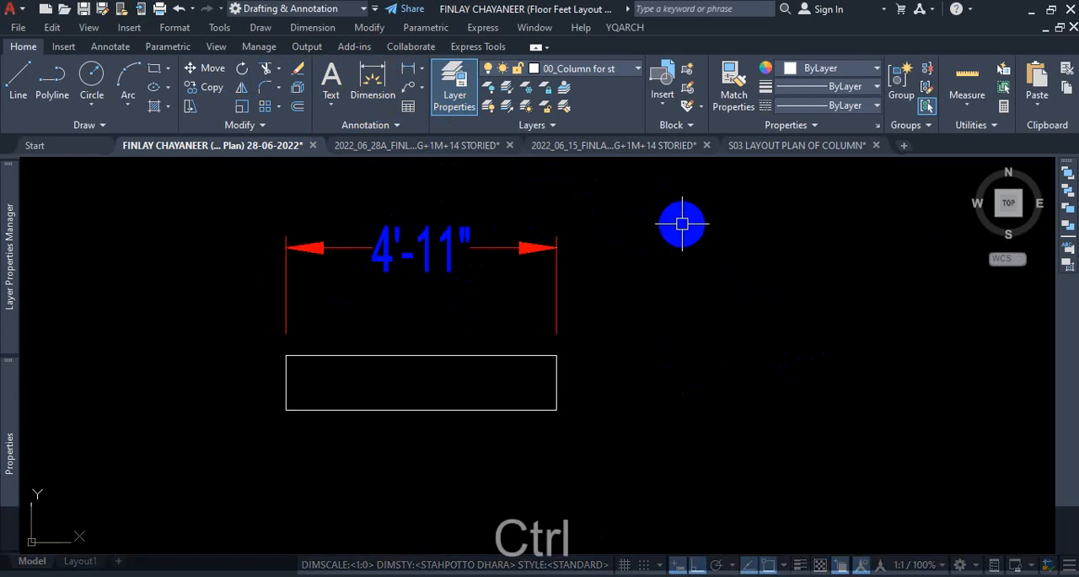
pyautogui.hotkey('ctrl', '1')
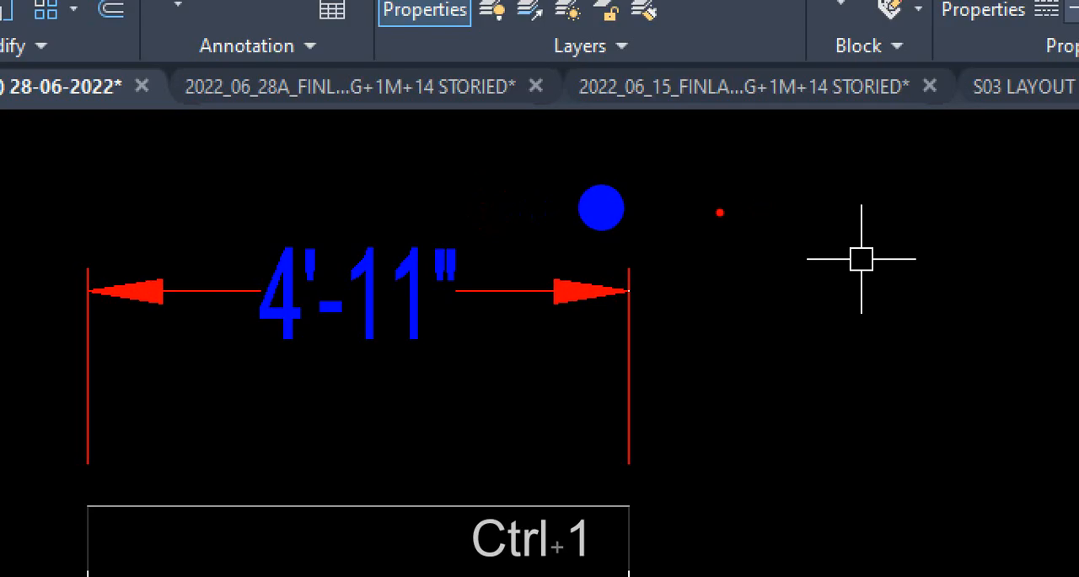
pyautogui.press('Escape')
# Examine the length dimension of the column beside the master bedroom in the 1st floor plan.
pyautogui.scroll(-8, 711, 287)
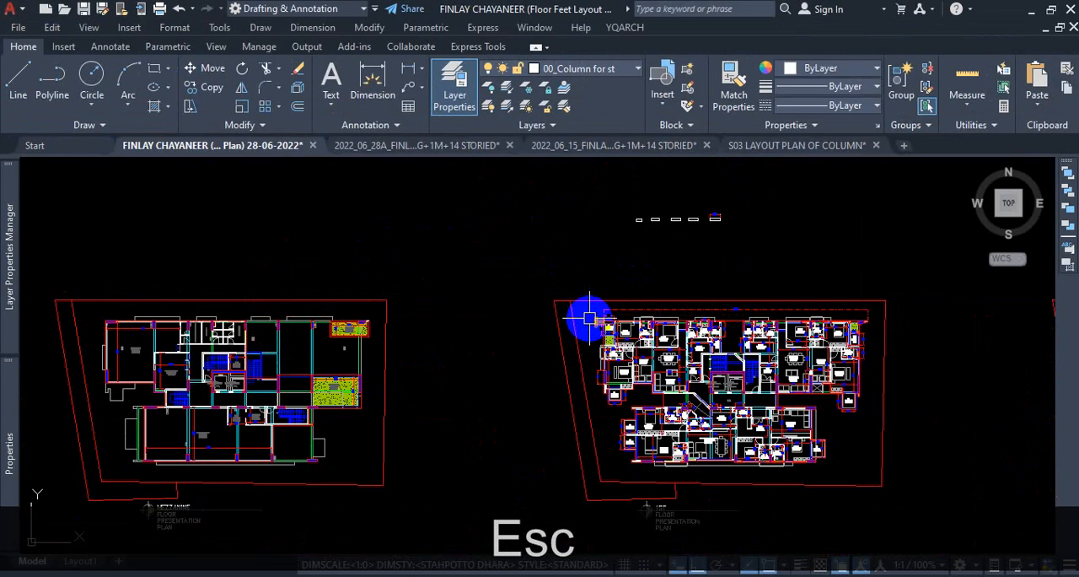
pyautogui.scroll(10, 588, 318)
pyautogui.scroll(-11, 627, 290)
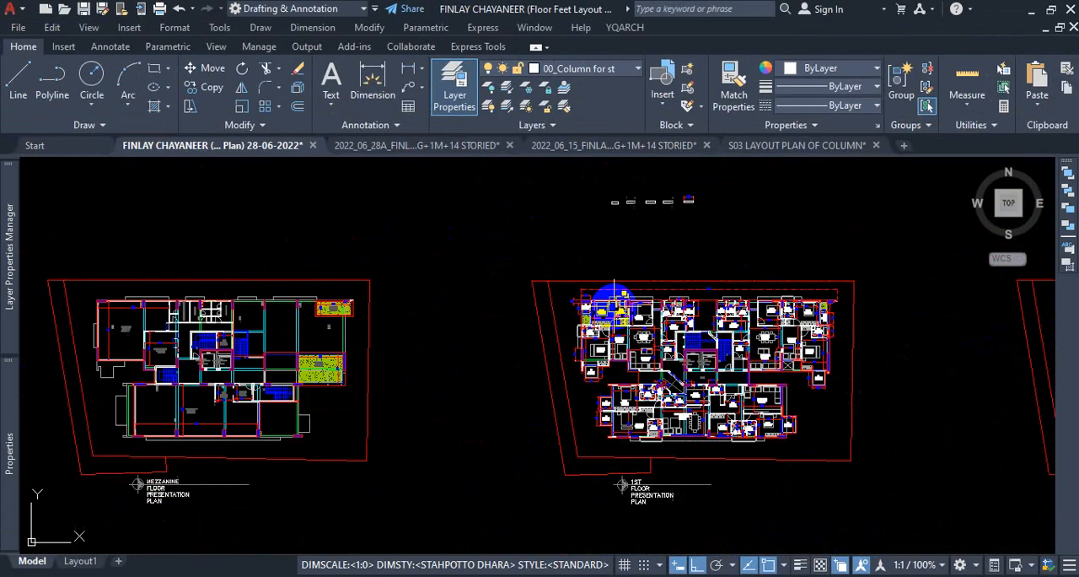
pyautogui.scroll(10, 527, 381)
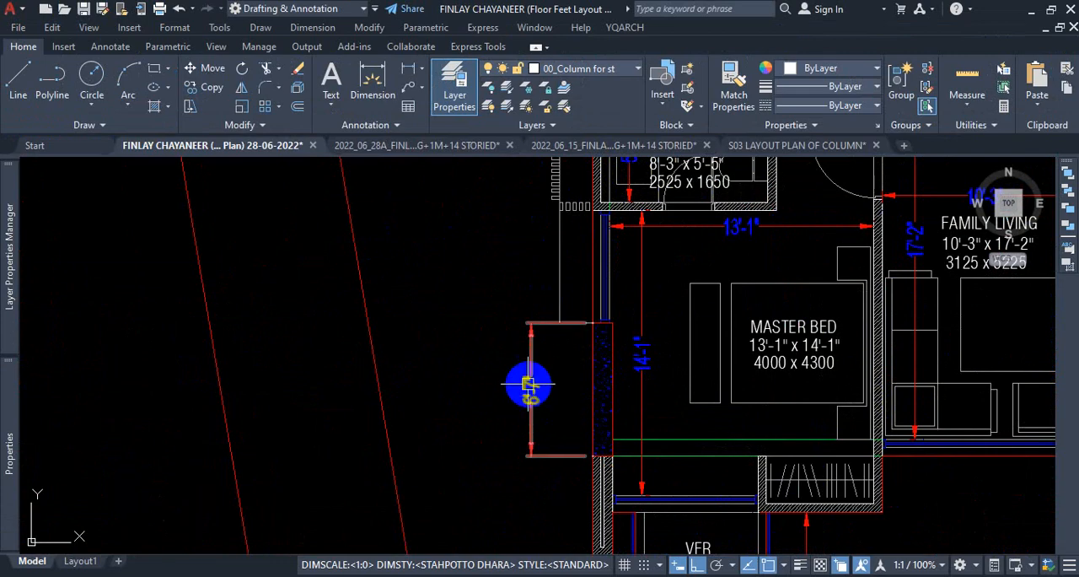
pyautogui.scroll(-12, 528, 385)
pyautogui.scroll(4, 532, 318)
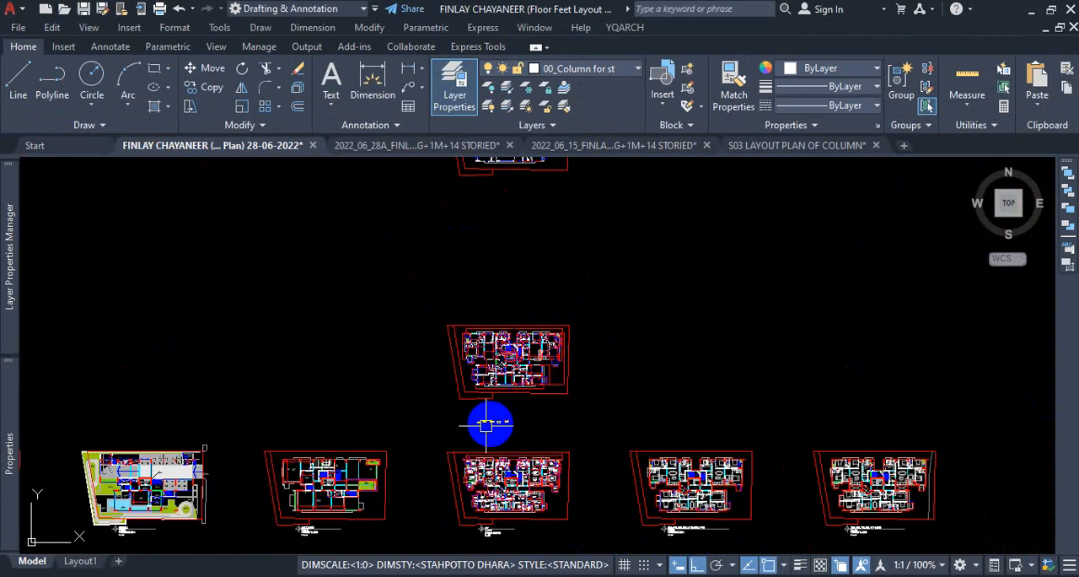
pyautogui.scroll(12, 486, 426)
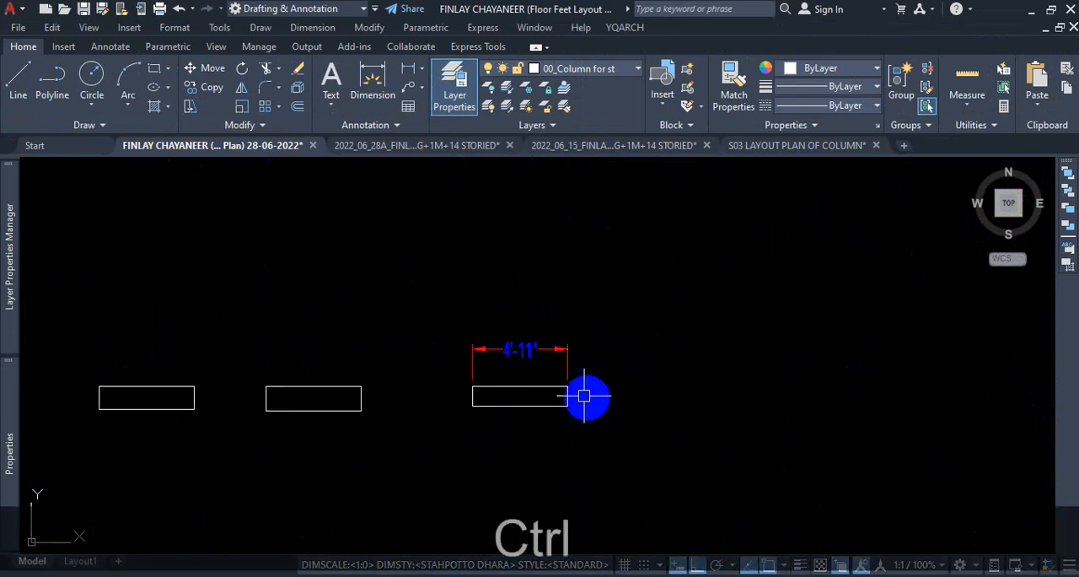
pyautogui.hotkey('ctrl', '1')
pyautogui.click(484, 301)
pyautogui.moveTo(515, 268)
pyautogui.mouseDown()
pyautogui.moveTo(552, 322)
pyautogui.moveTo(504, 324)
pyautogui.mouseUp()
pyautogui.moveTo(578, 232); pyautogui.dragTo(509, 274)
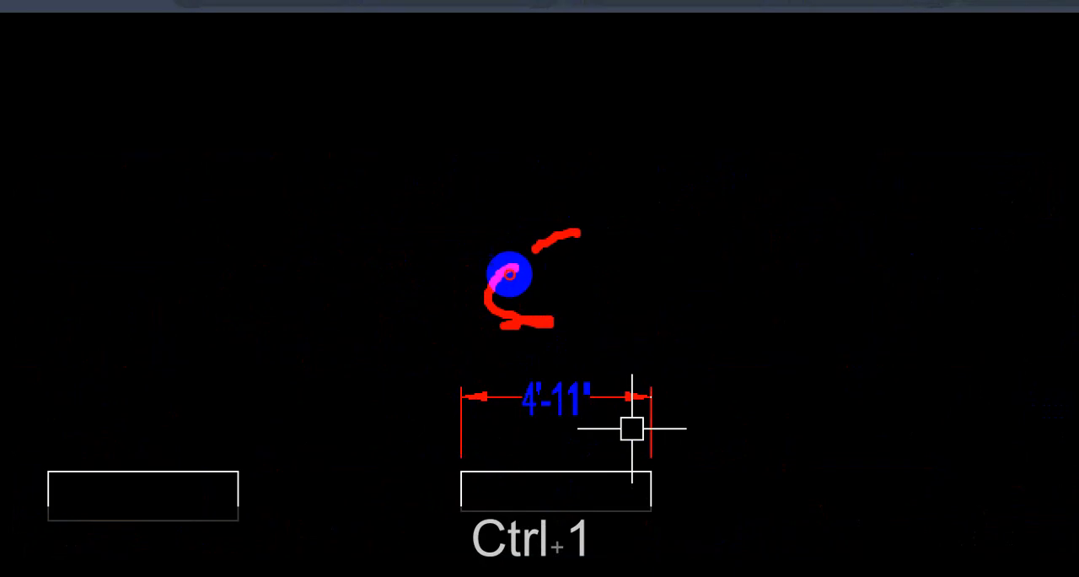
pyautogui.moveTo(595, 266); pyautogui.dragTo(597, 312)
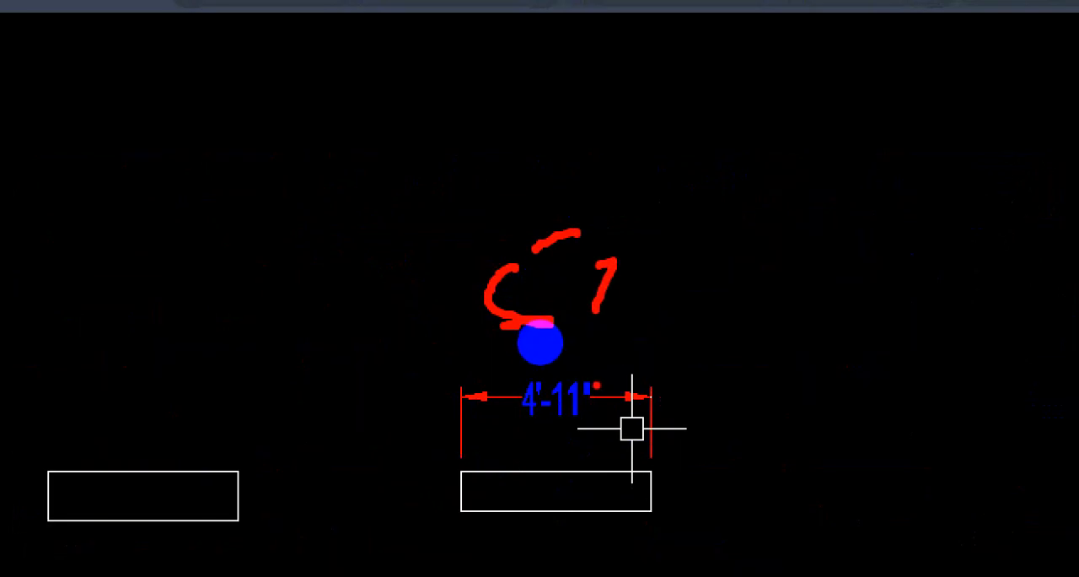
pyautogui.moveTo(588, 324); pyautogui.dragTo(654, 324)
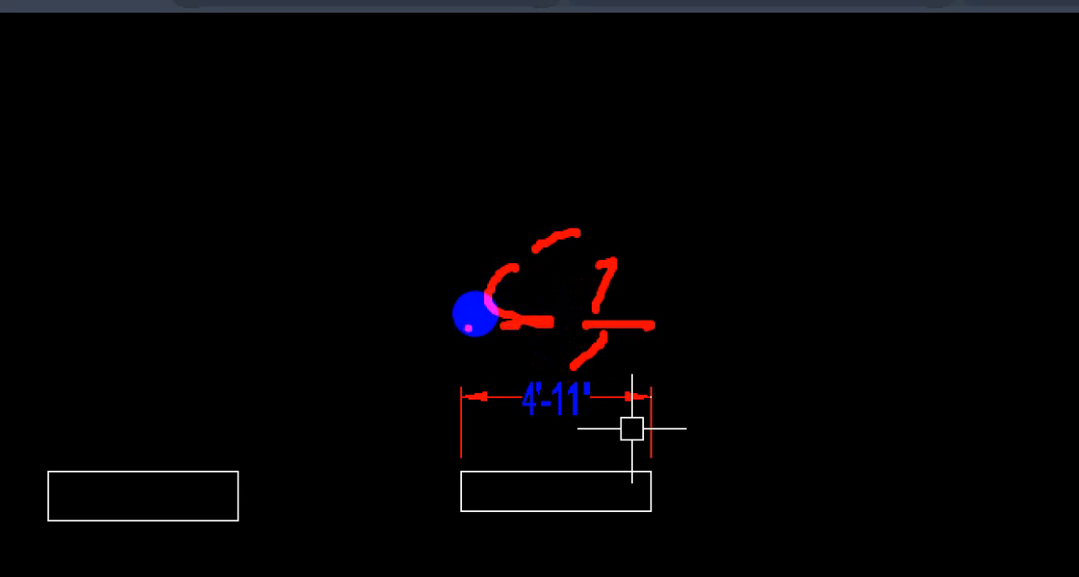
pyautogui.press('Escape')
# Delete the temporary length dimension above the newest column rectangle.
pyautogui.scroll(5, 557, 383)
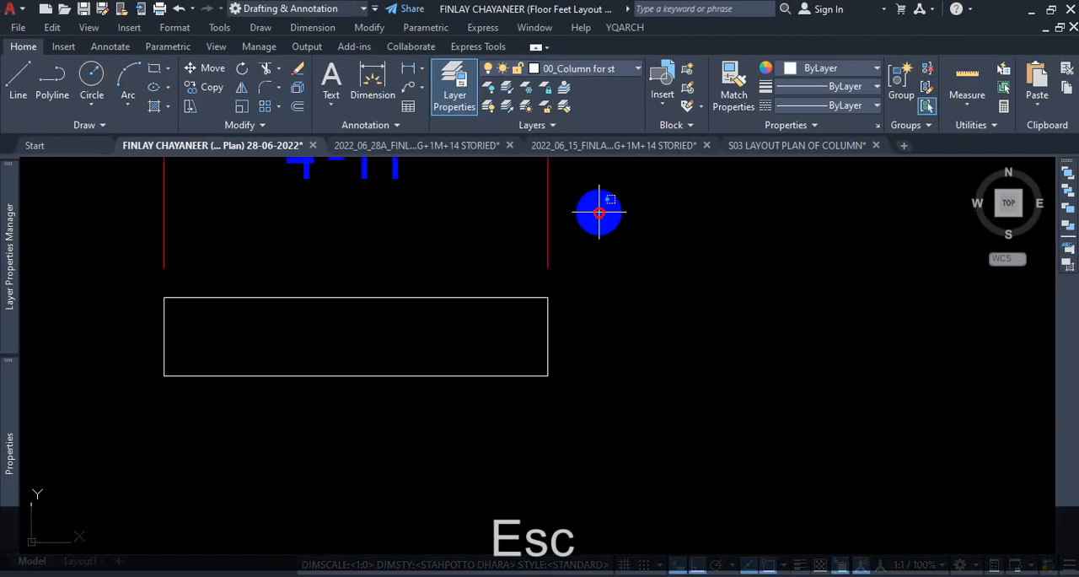
pyautogui.moveTo(599, 213); pyautogui.dragTo(511, 231)
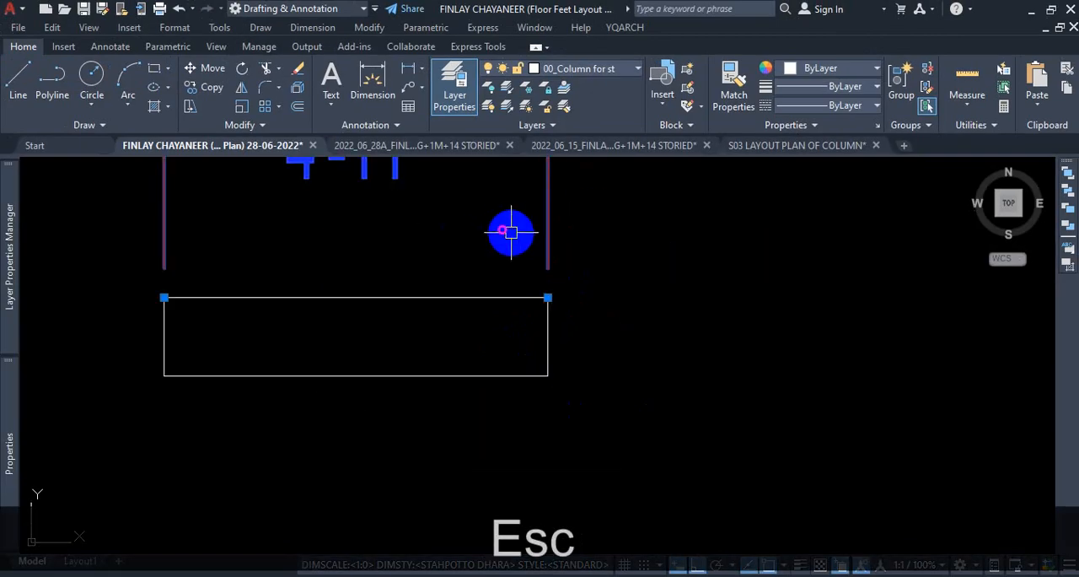
pyautogui.press('Delete')
# Stretch the right end of the newest column rectangle 1'8" outward from its midpoint, enclosing only that end in a crossing selection.
pyautogui.write('s')
pyautogui.press('Return')
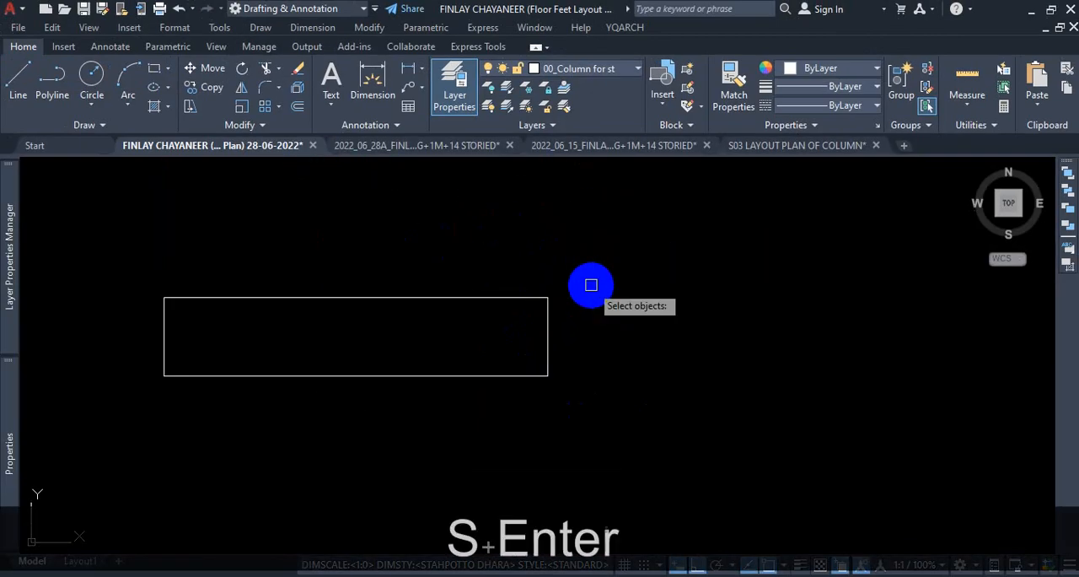
pyautogui.click(602, 234)
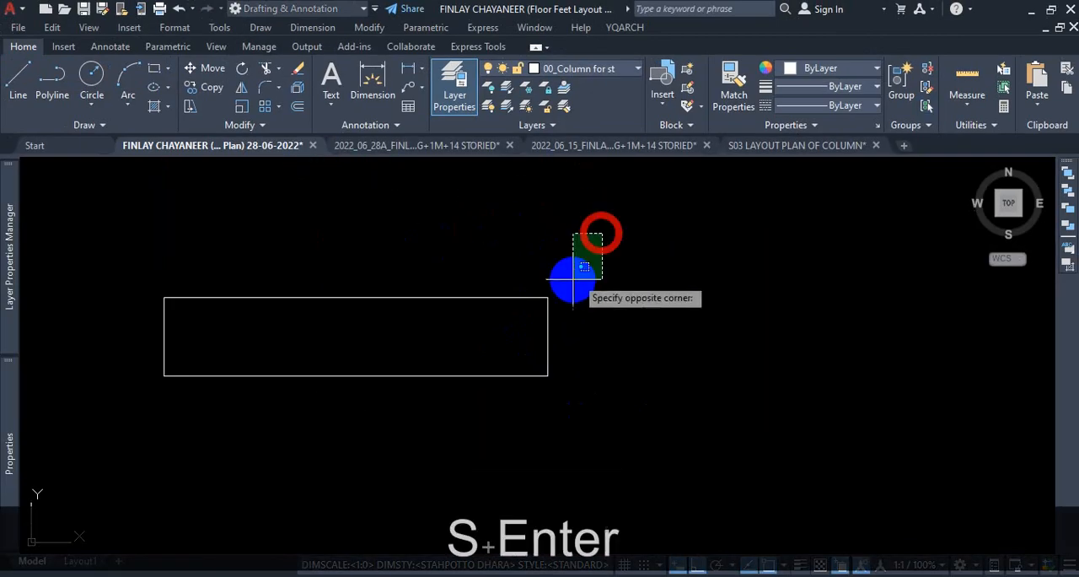
pyautogui.click(484, 420)
pyautogui.press('Return')
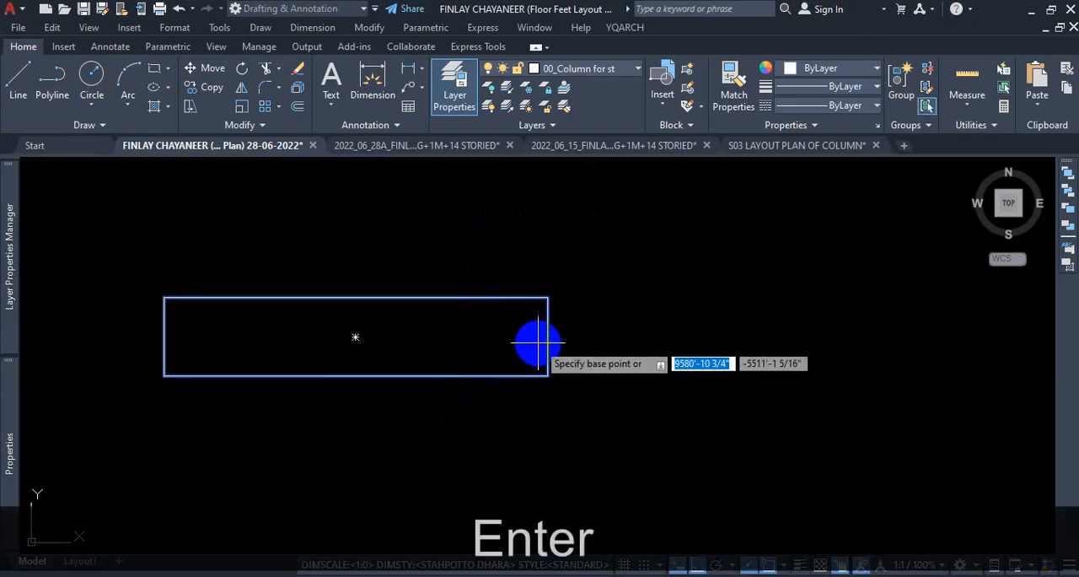
pyautogui.click(547, 336)
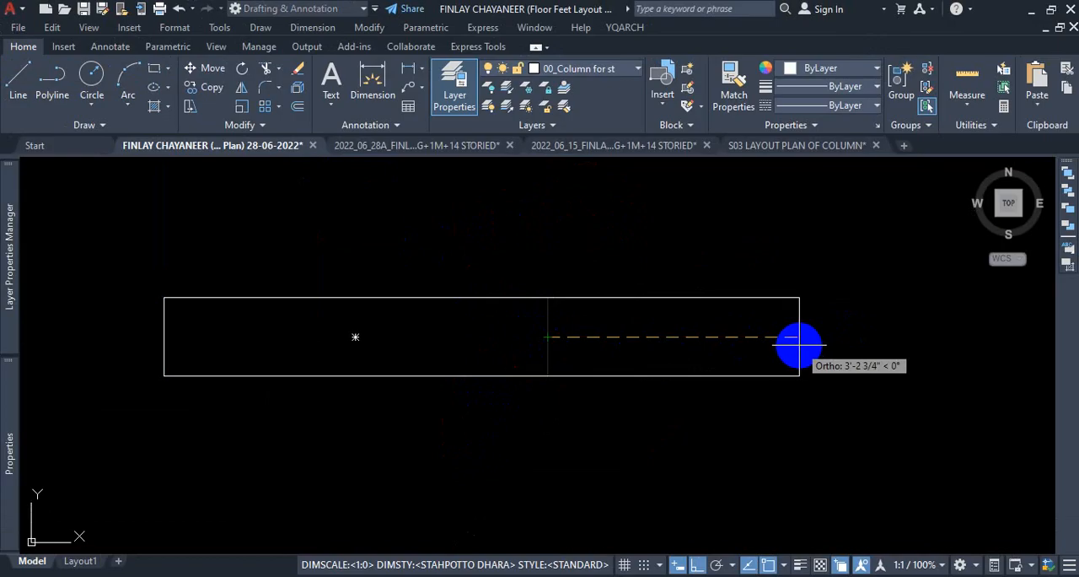
pyautogui.write("1'8")
pyautogui.press('Return')
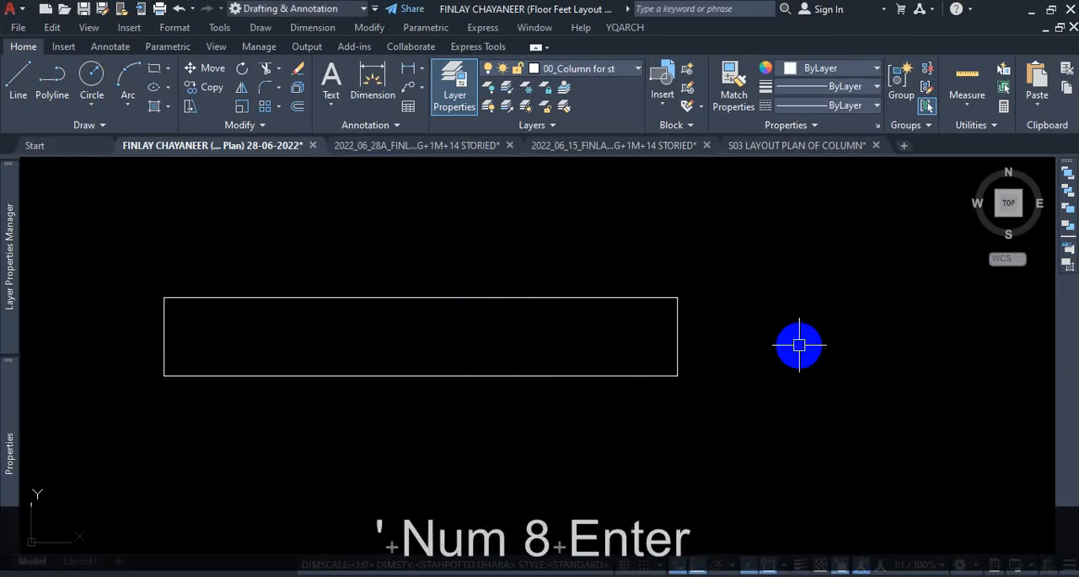
# Check the lengthened column rectangle with a temporary dimension above its top edge, and delete that dimension.
pyautogui.click(372, 78)
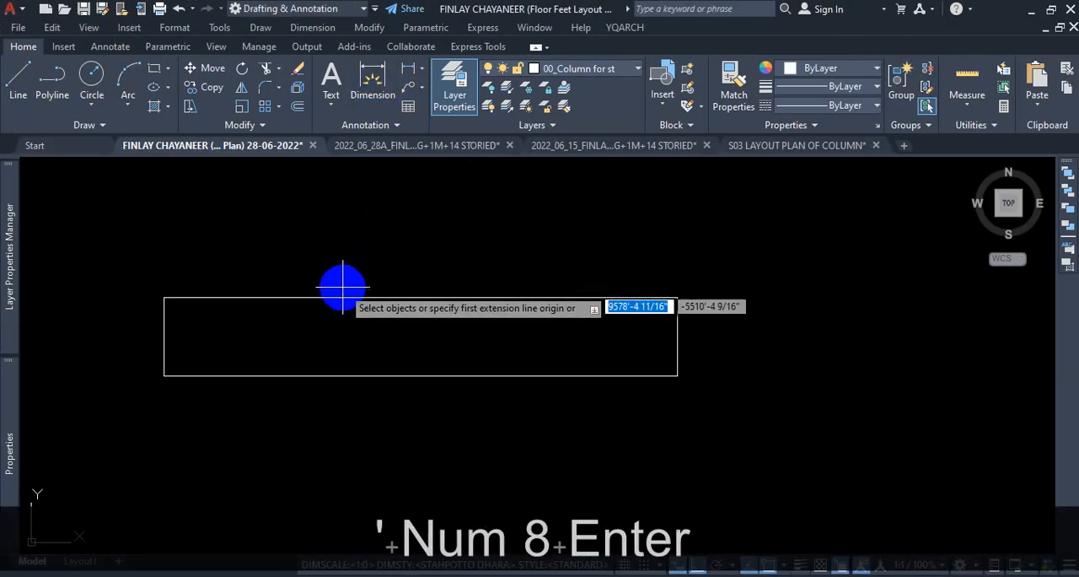
pyautogui.click(334, 297)
pyautogui.click(345, 226)
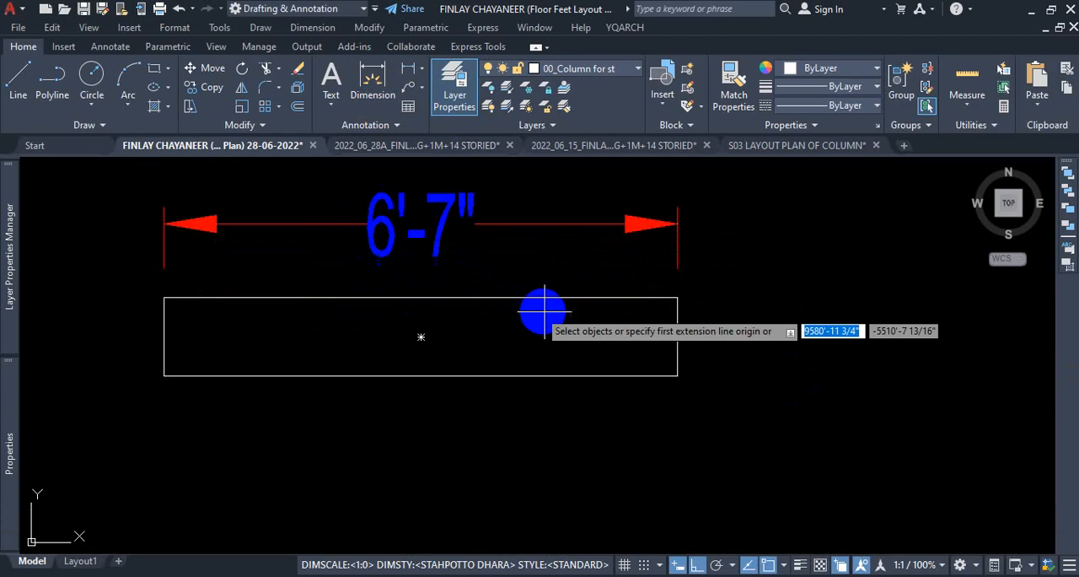
pyautogui.press('Escape')
pyautogui.scroll(-4, 449, 291)
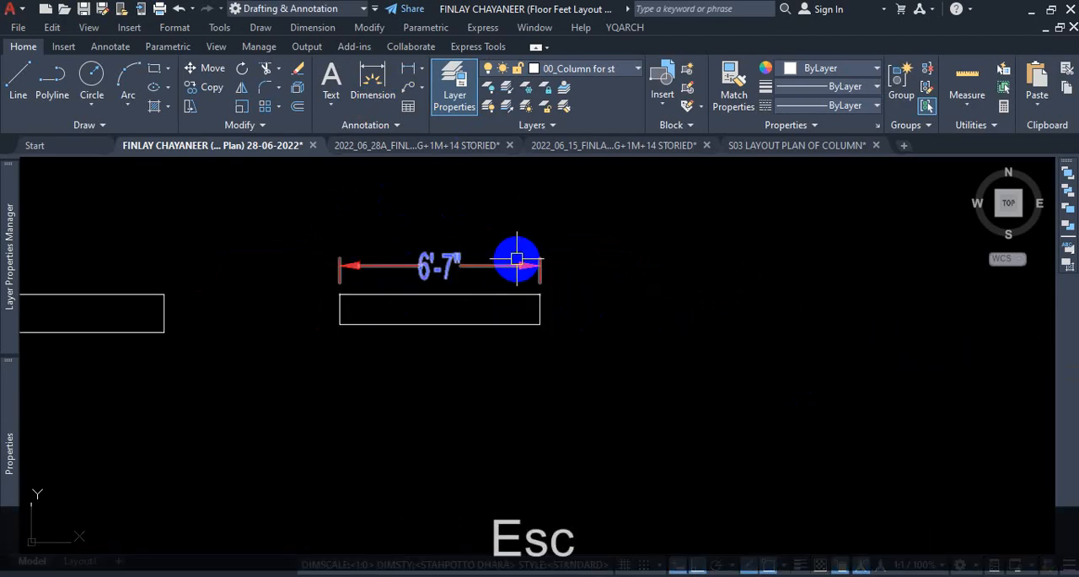
pyautogui.scroll(4, 507, 264)
pyautogui.click(509, 234)
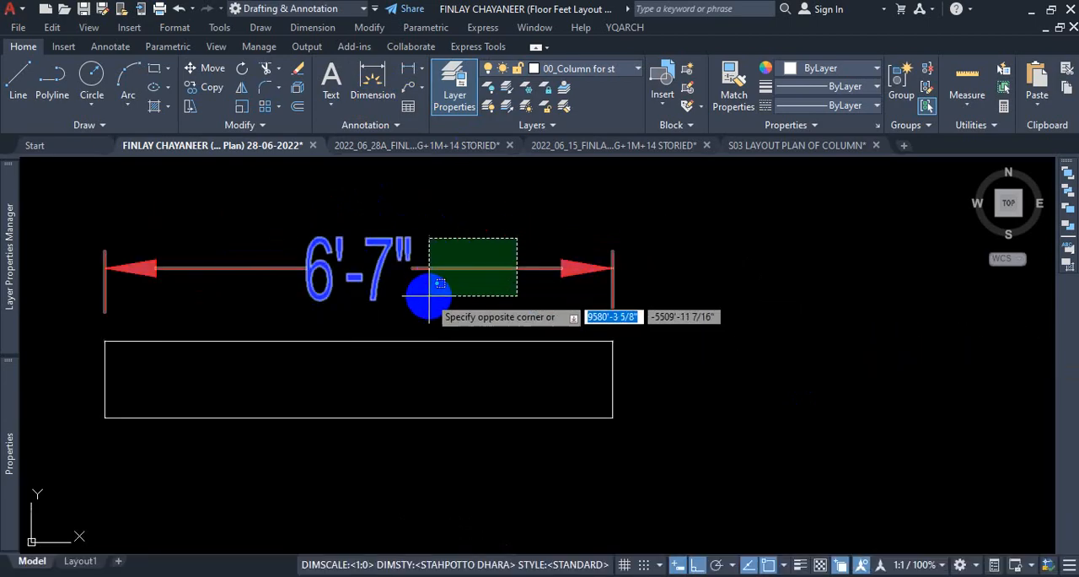
pyautogui.click(428, 296)
pyautogui.press('Delete')
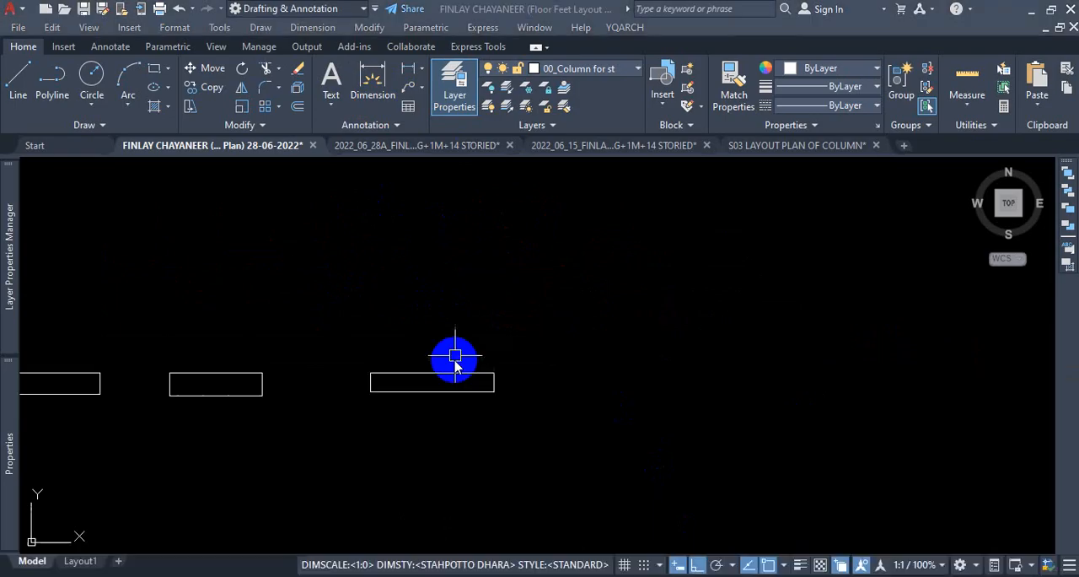
# Draw a taller rectangle overlapping the newest column rectangle, starting above its top edge and ending below and beyond its right end.
pyautogui.scroll(2, 456, 356)
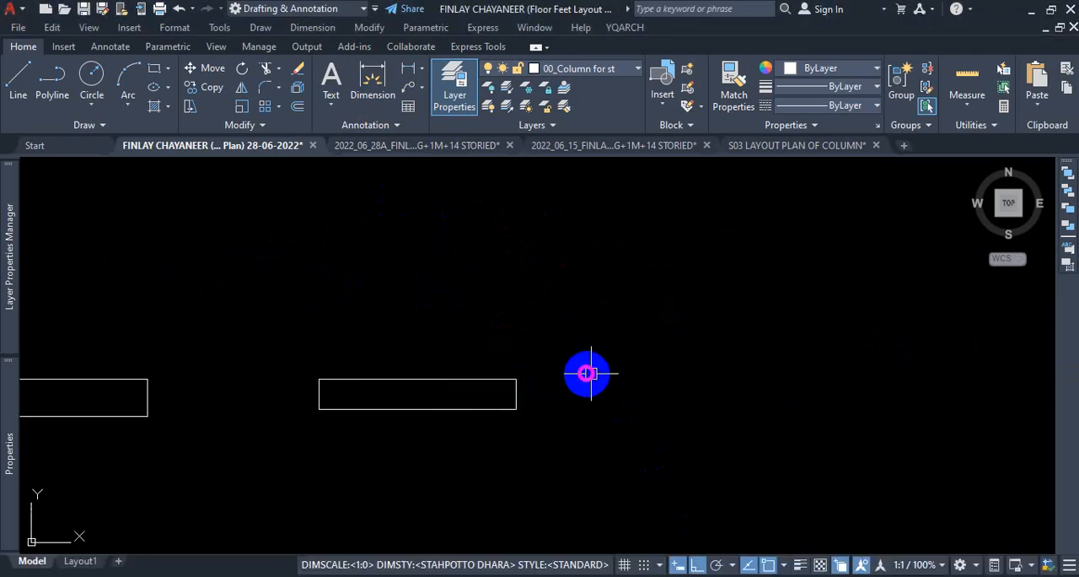
pyautogui.click(156, 74)
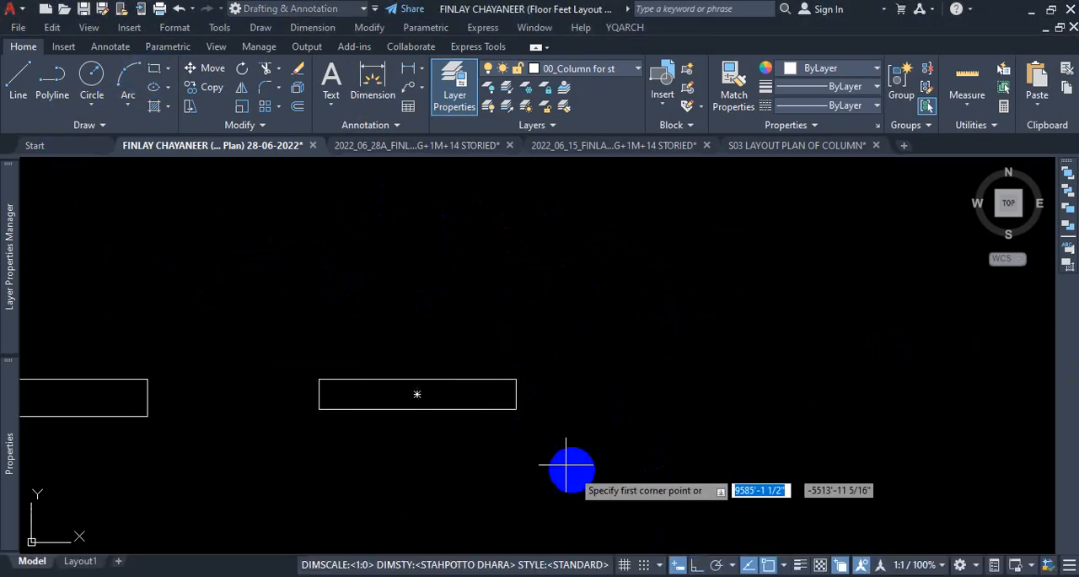
pyautogui.click(370, 348)
pyautogui.click(574, 437)
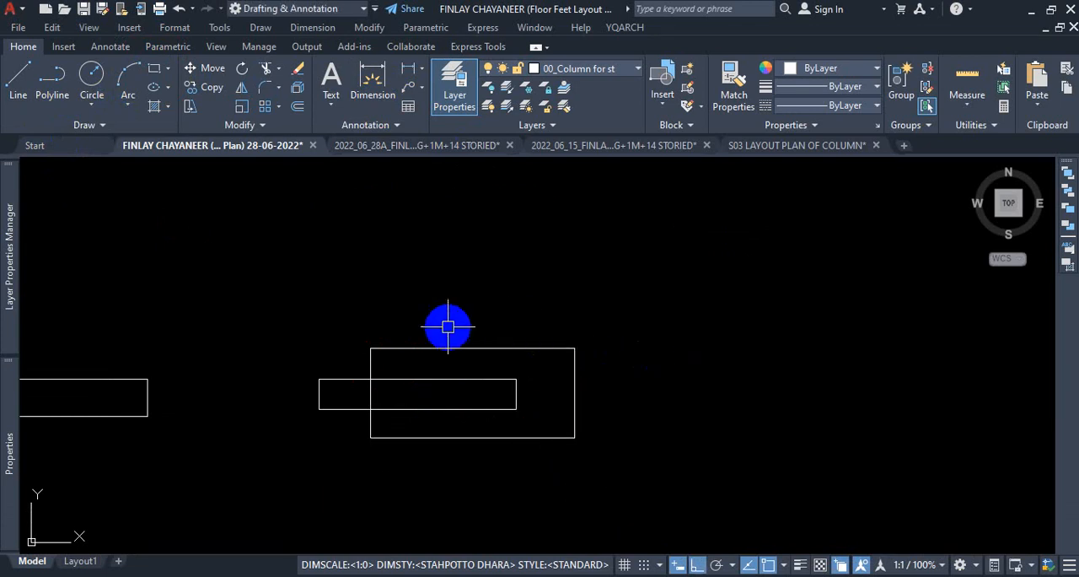
# Draw a still taller rectangle, about 7'6" wide, overlapping the right ends of the two nested rectangles and extending beyond them.
pyautogui.click(157, 75)
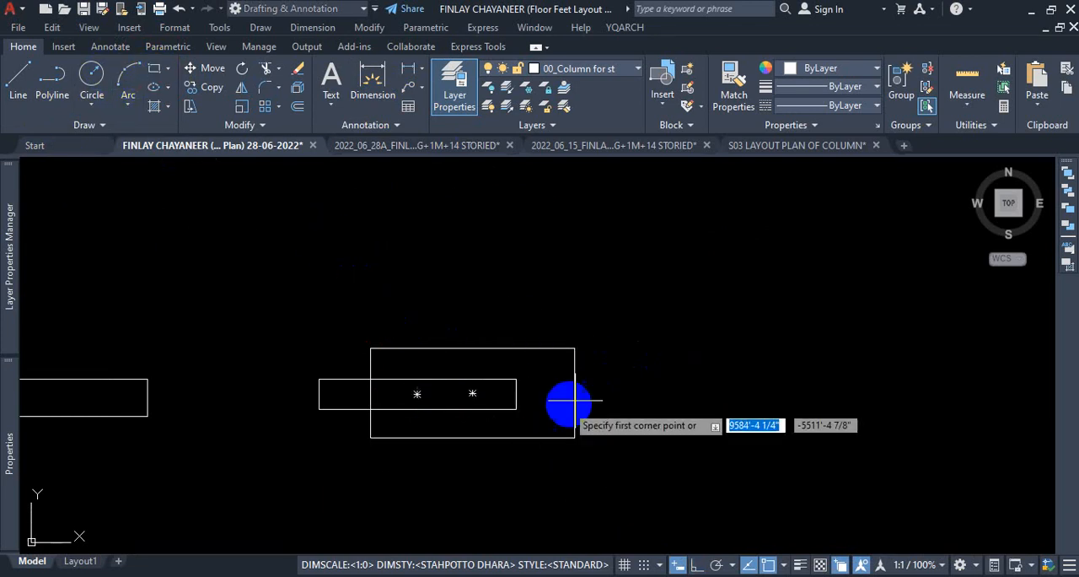
pyautogui.click(475, 326)
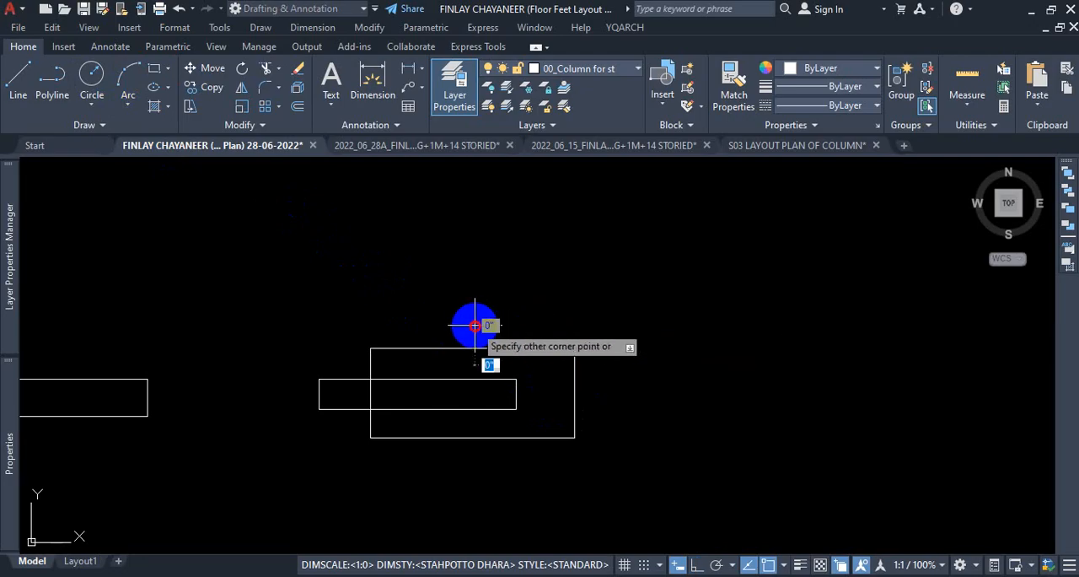
pyautogui.click(700, 467)
pyautogui.scroll(-2, 548, 375)
pyautogui.press('Escape')
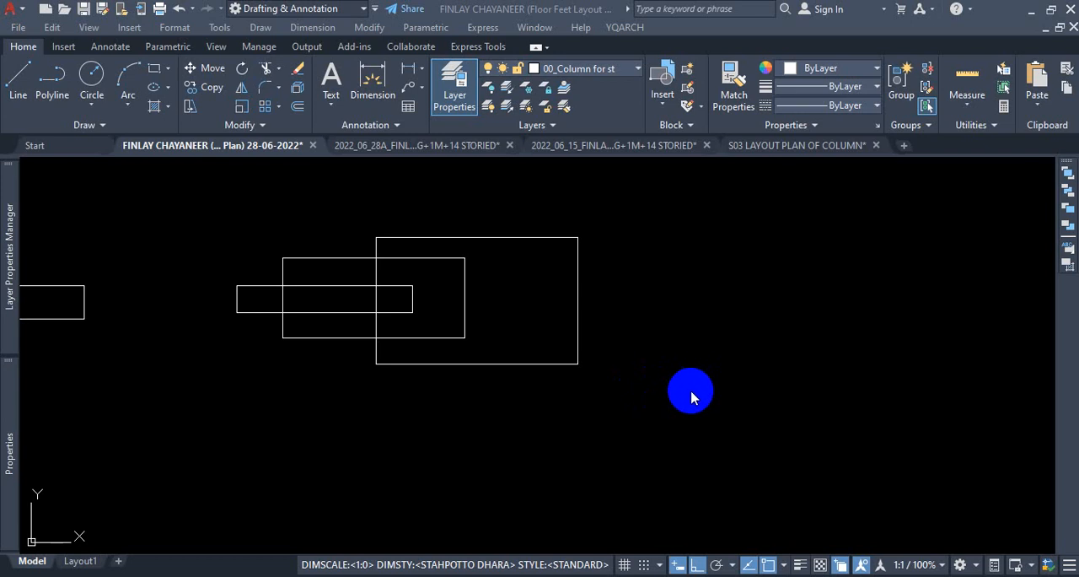
pyautogui.scroll(-8, 695, 335)
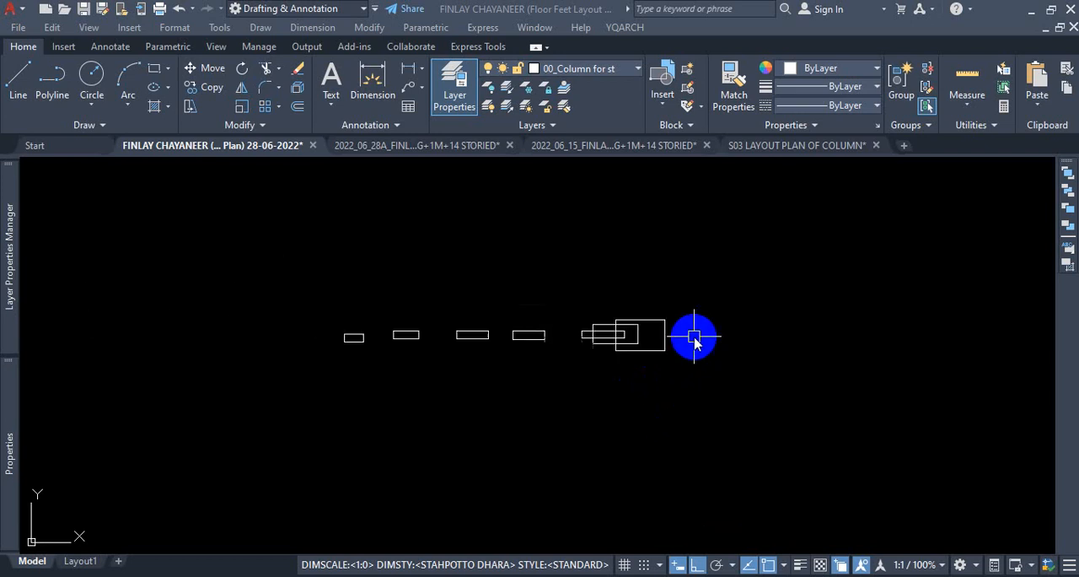
pyautogui.scroll(2, 570, 478)
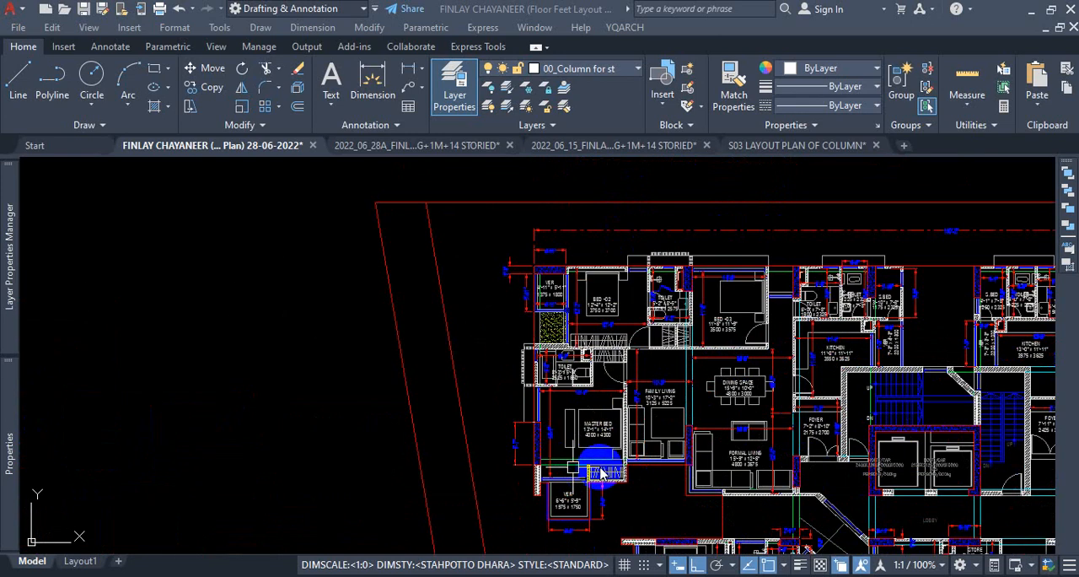
pyautogui.scroll(-6, 670, 357)
pyautogui.scroll(10, 591, 341)
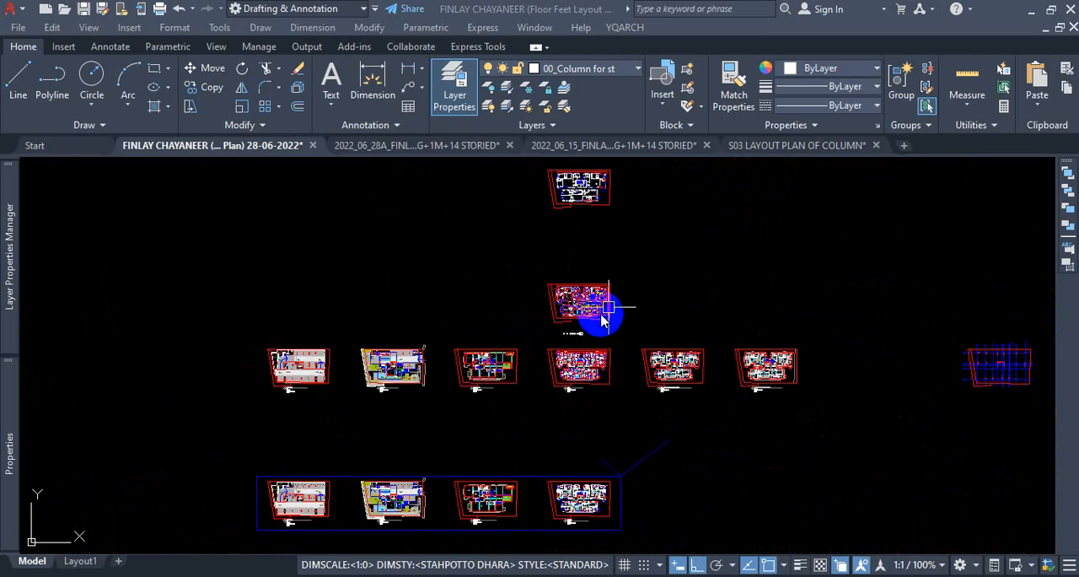
pyautogui.press('Escape')
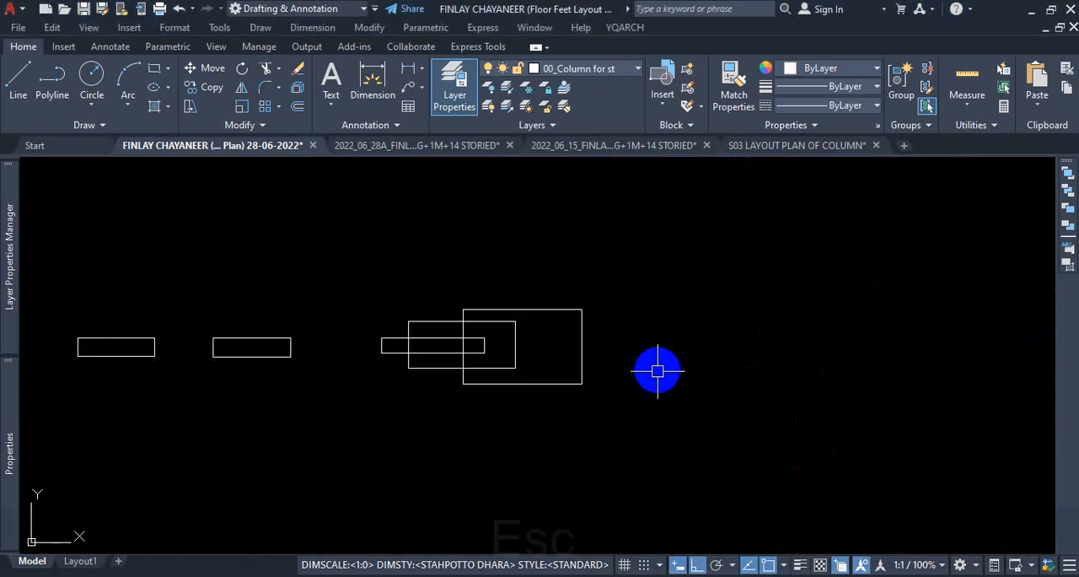
pyautogui.write('s')
pyautogui.press('Return')
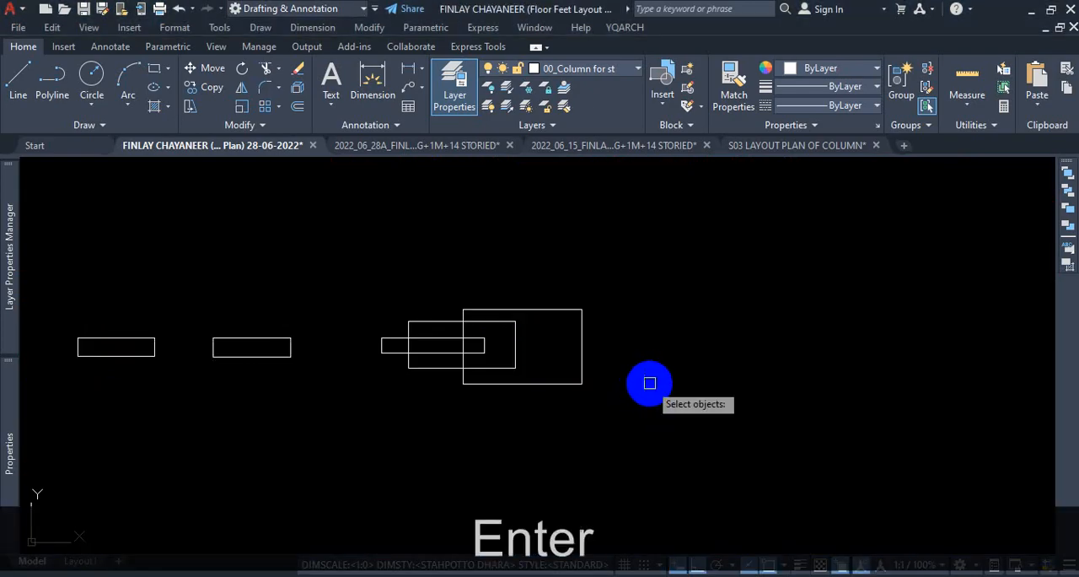
pyautogui.scroll(4, 651, 381)
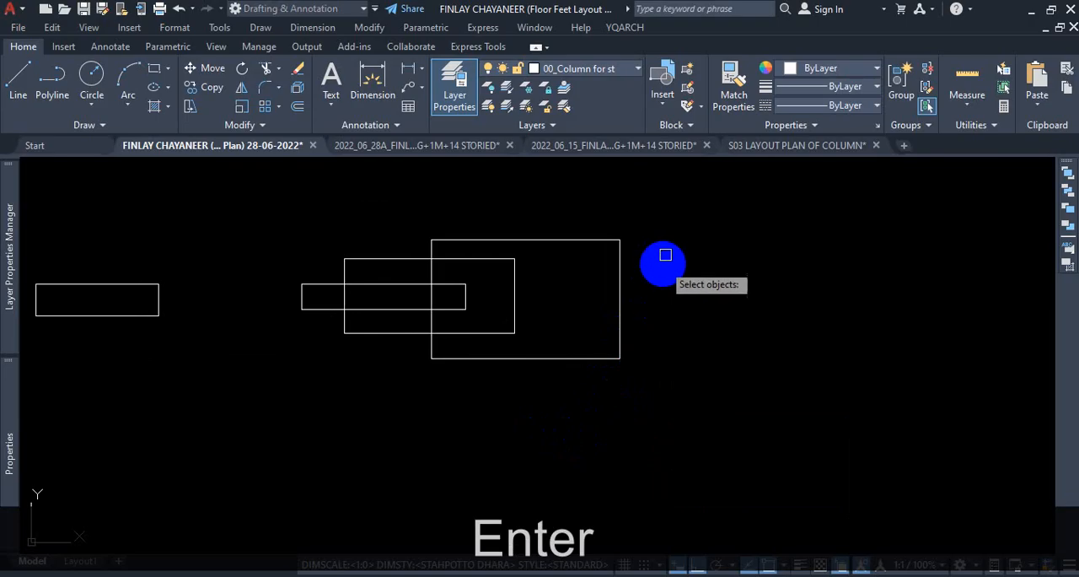
pyautogui.click(689, 189)
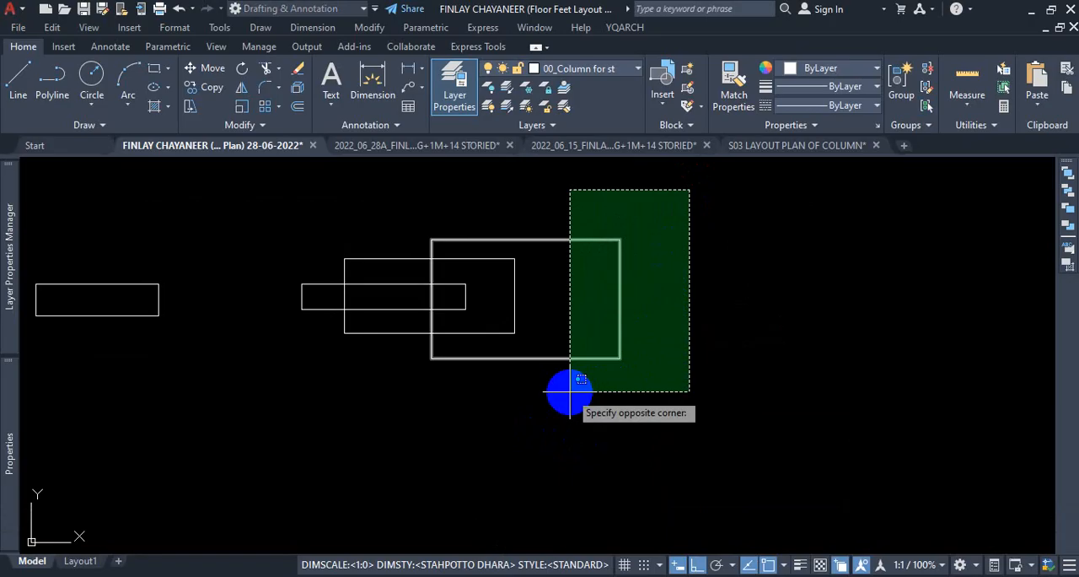
pyautogui.hotkey('ctrl', '1')
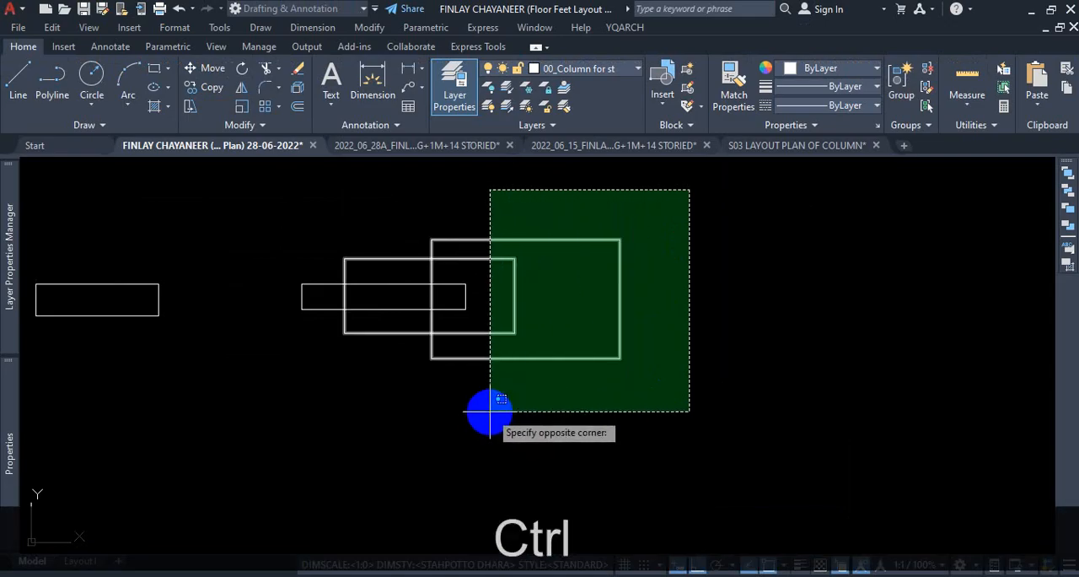
pyautogui.hotkey('ctrl', '1')
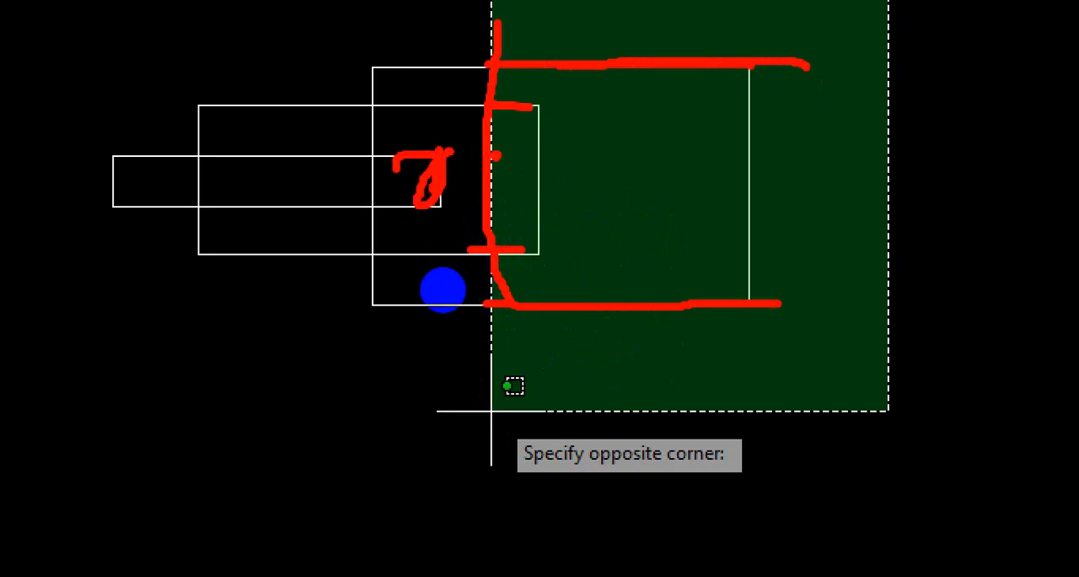
pyautogui.press('Escape')
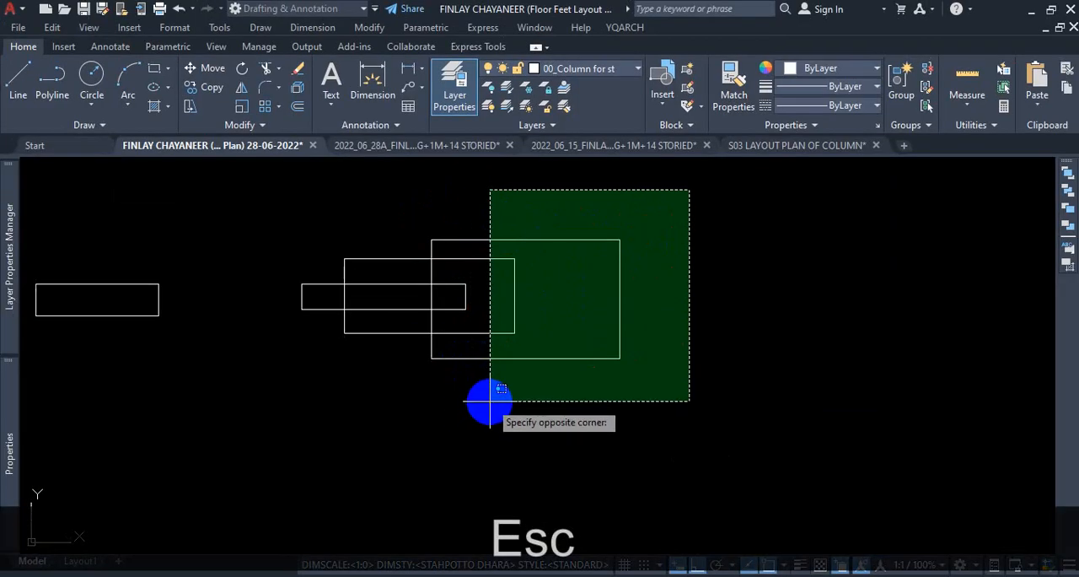
pyautogui.scroll(2, 489, 400)
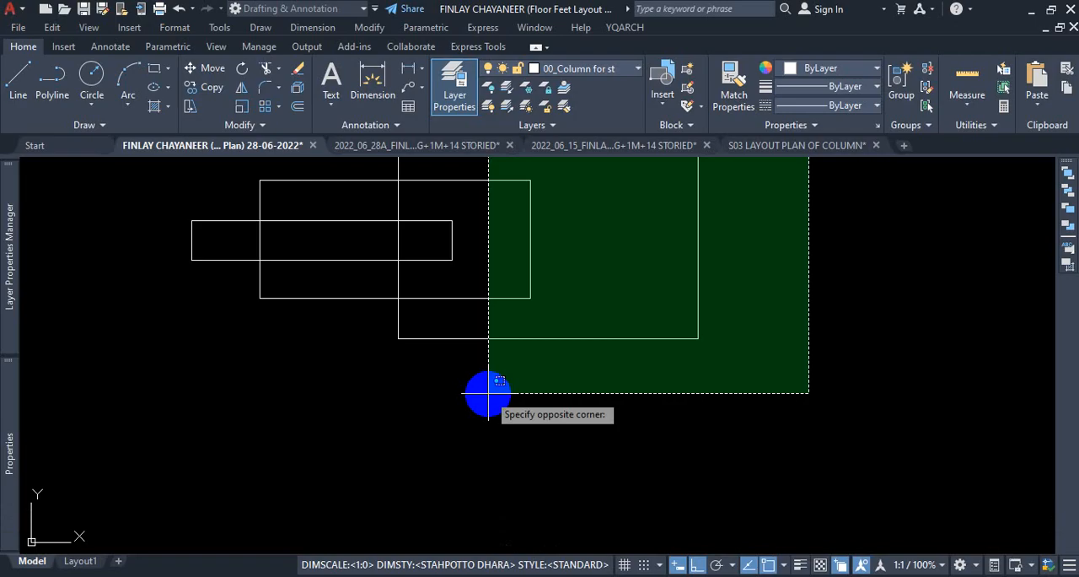
pyautogui.press('Escape')
# Copy the three overlapping rectangles straight up and straight down, placing one copy above and one below the original set.
pyautogui.scroll(-5, 479, 387)
pyautogui.click(579, 308)
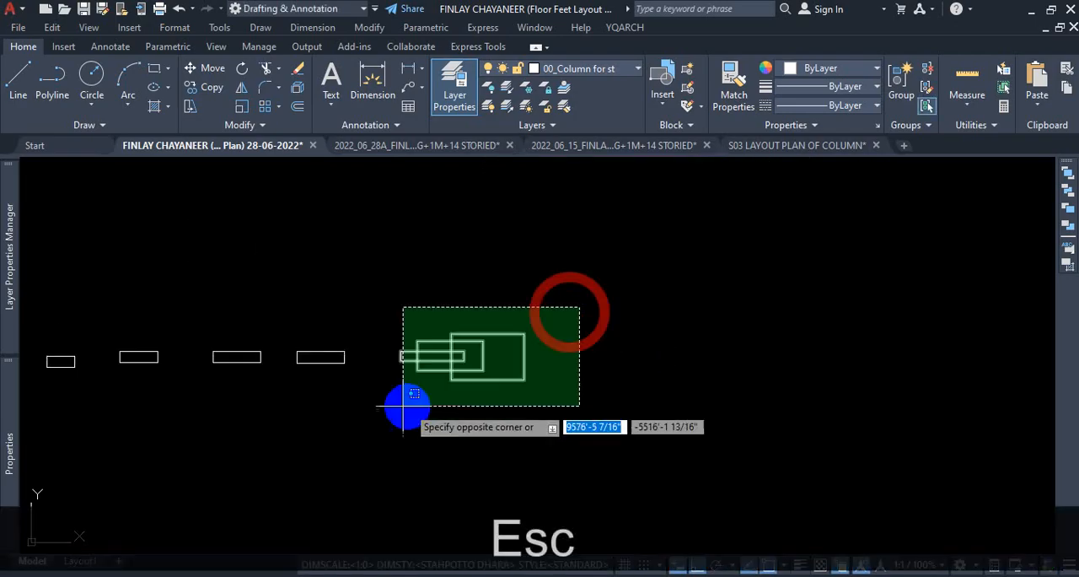
pyautogui.click(403, 407)
pyautogui.write('co')
pyautogui.press('Return')
pyautogui.click(396, 408)
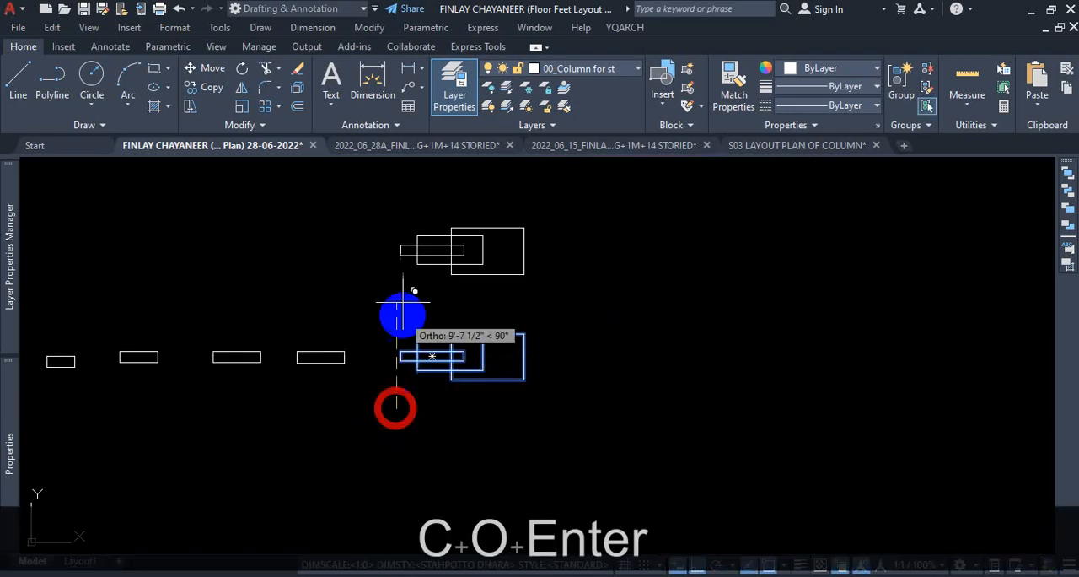
pyautogui.scroll(-4, 385, 357)
pyautogui.scroll(3, 393, 357)
pyautogui.click(395, 369)
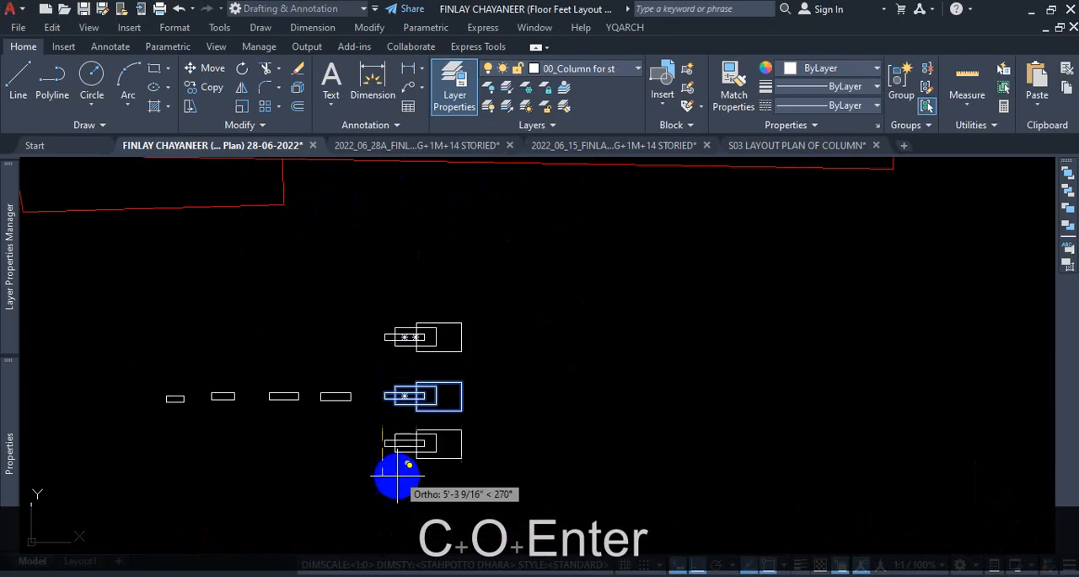
pyautogui.click(390, 516)
pyautogui.press('Escape')
pyautogui.scroll(5, 464, 380)
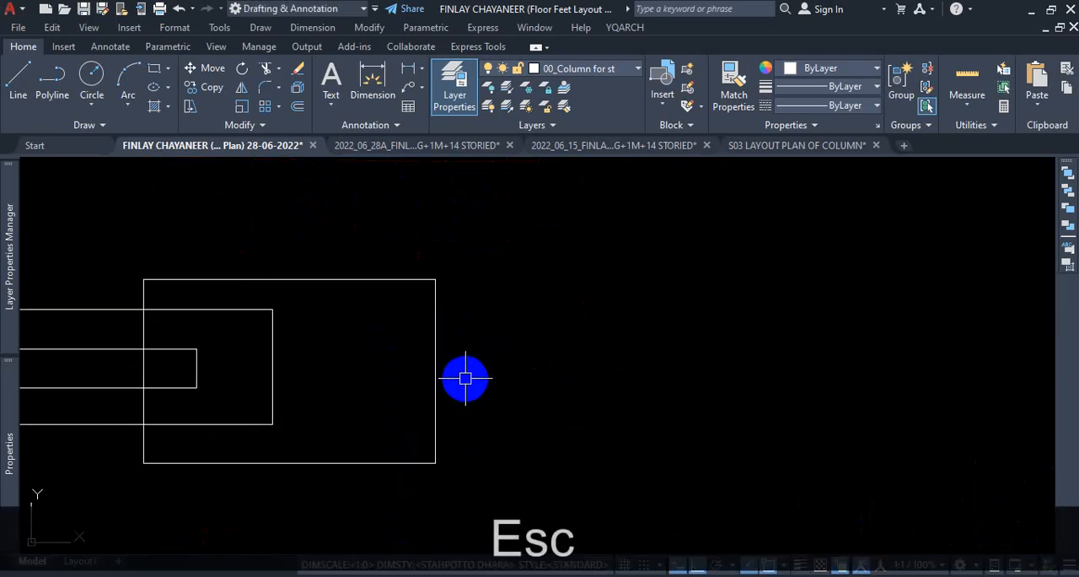
pyautogui.scroll(-4, 516, 344)
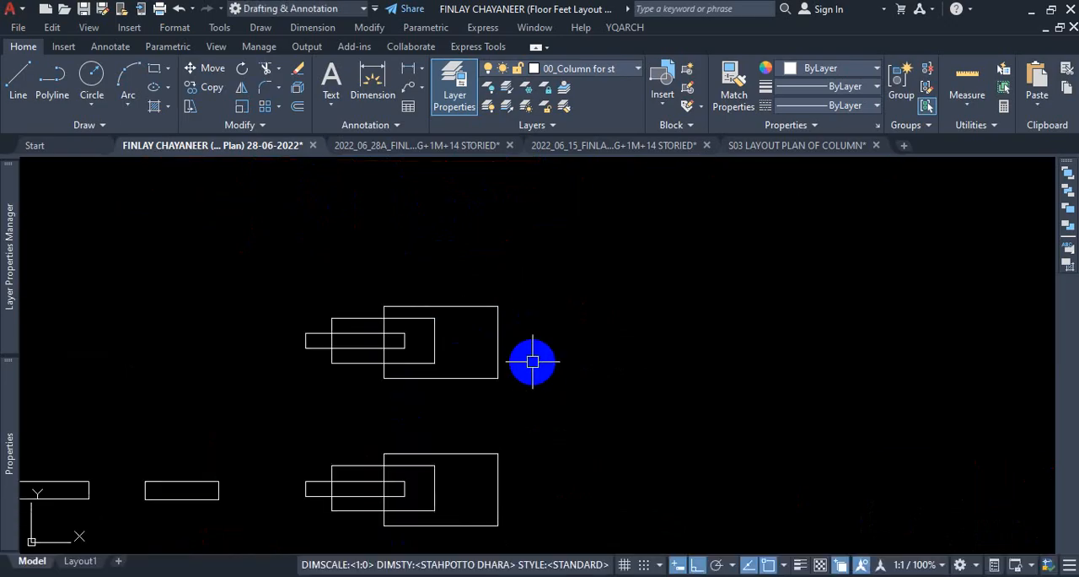
pyautogui.write('s')
pyautogui.press('Return')
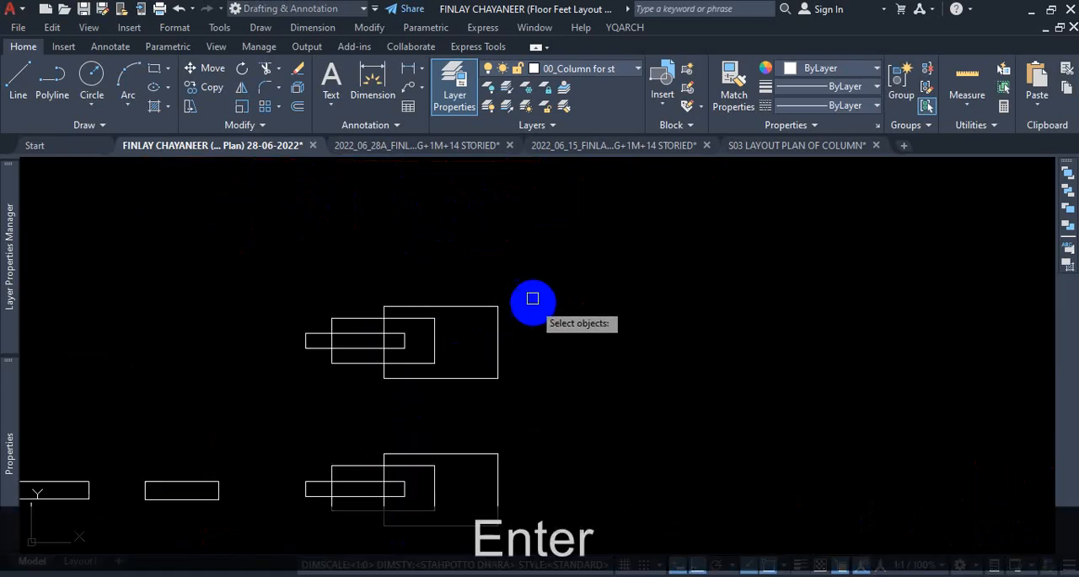
pyautogui.click(534, 275)
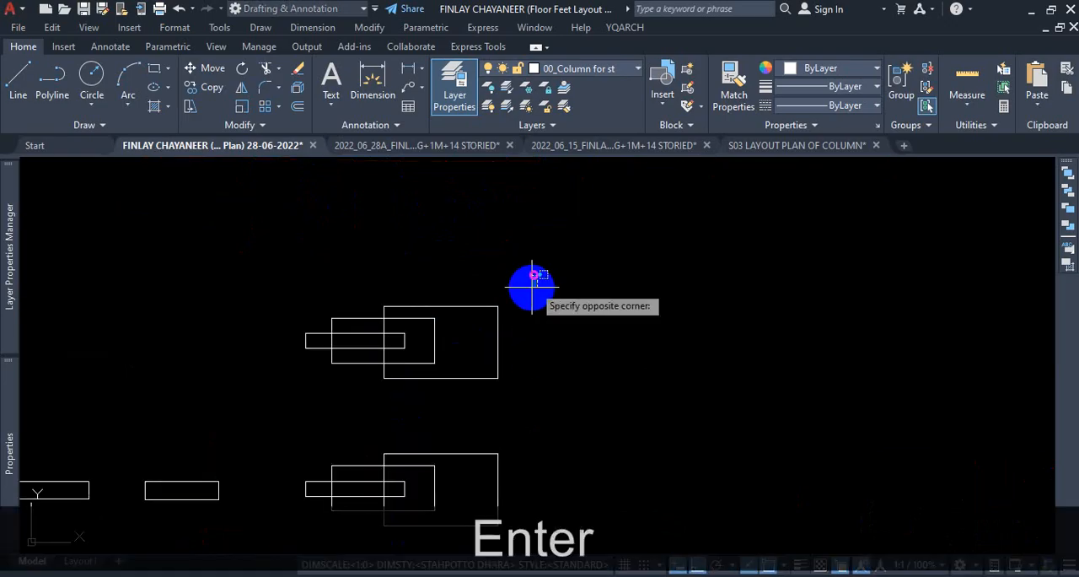
pyautogui.click(476, 410)
pyautogui.scroll(2, 484, 398)
pyautogui.press('Return')
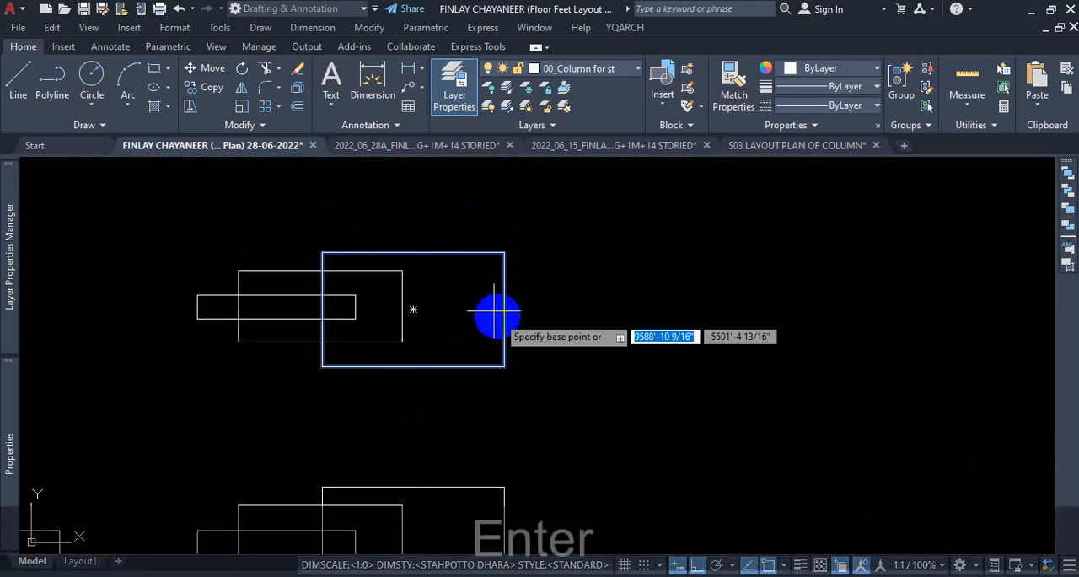
pyautogui.click(504, 309)
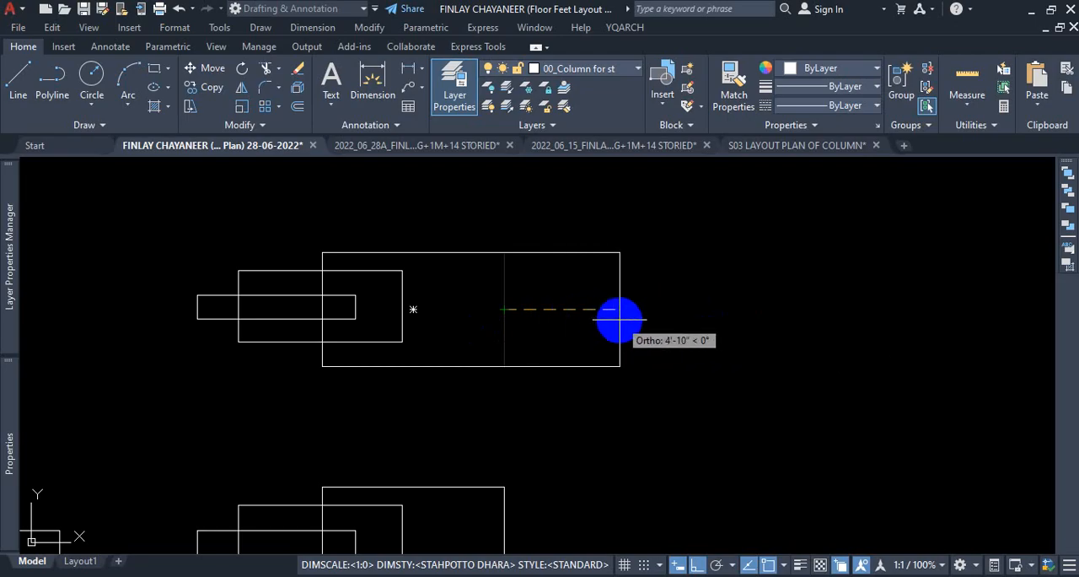
pyautogui.press('Escape')
# Stretch the right ends of the upper set's two larger rectangles horizontally outward from the largest one's right-edge midpoint, using a crossing selection.
pyautogui.press('Return')
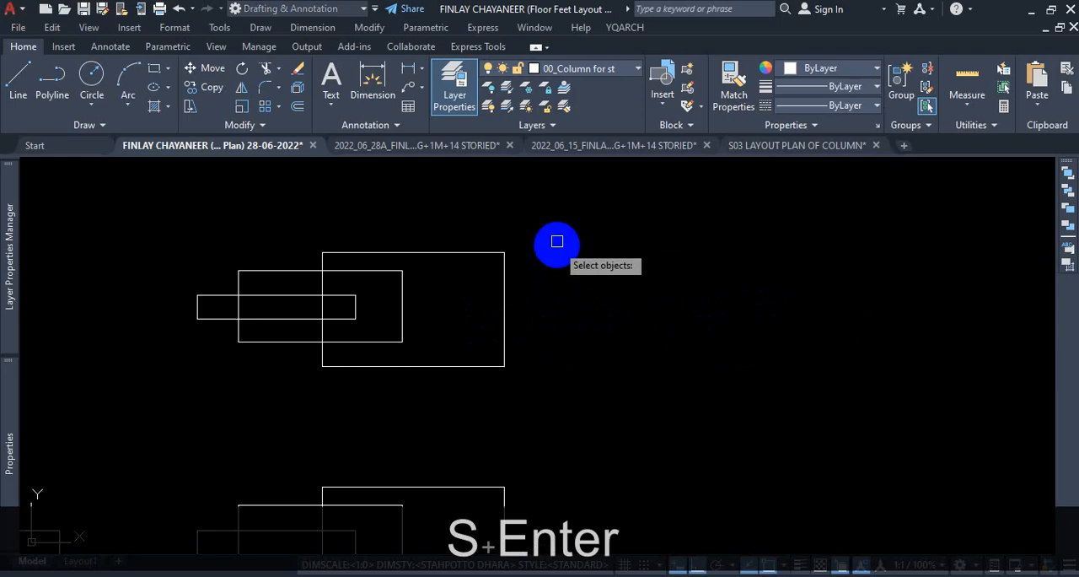
pyautogui.click(555, 205)
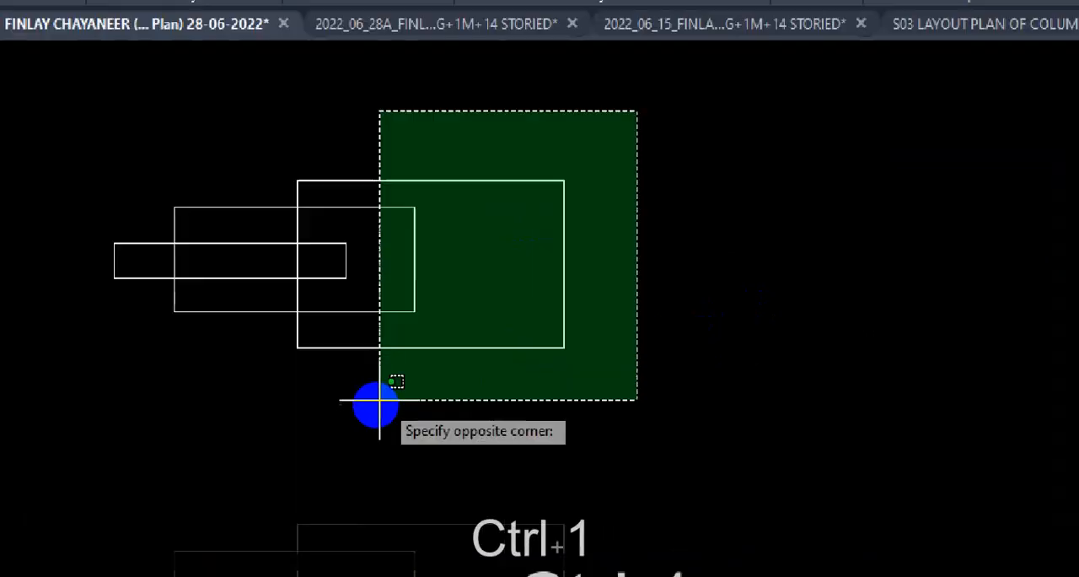
pyautogui.hotkey('ctrl', '1')
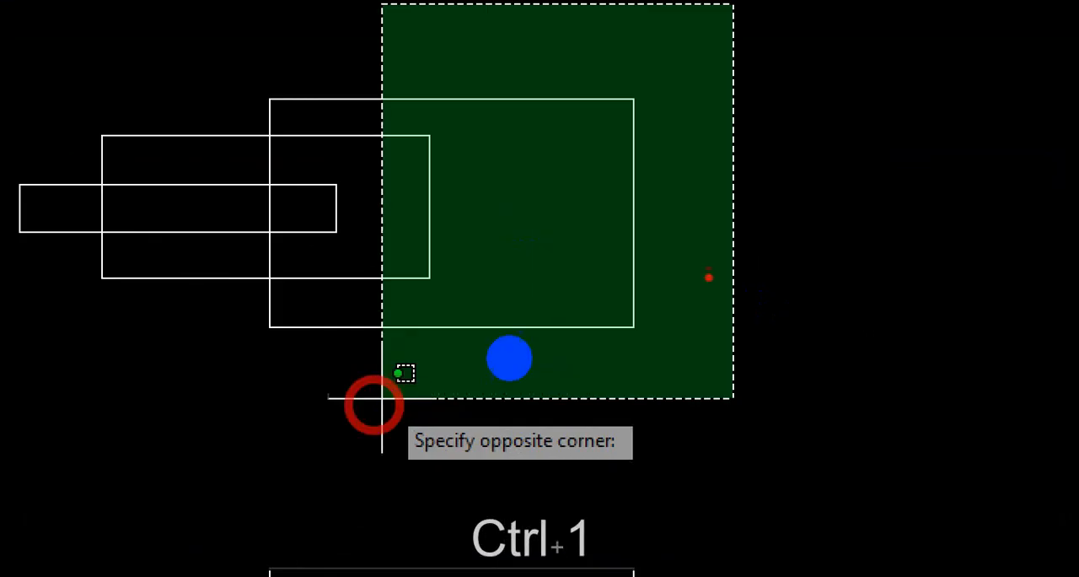
pyautogui.moveTo(382, 204); pyautogui.dragTo(374, 373)
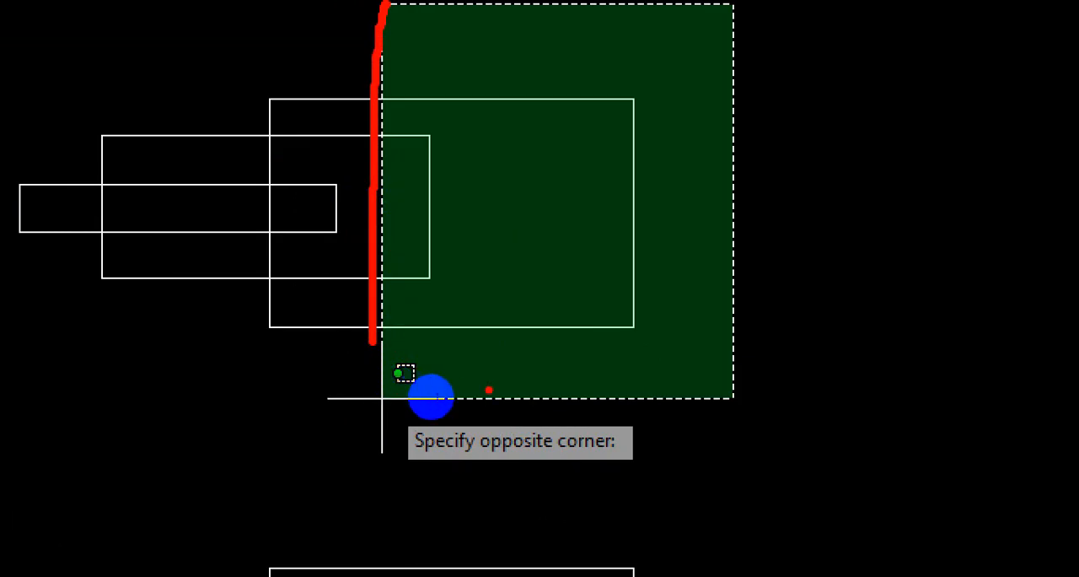
pyautogui.press('Escape')
pyautogui.click(375, 428)
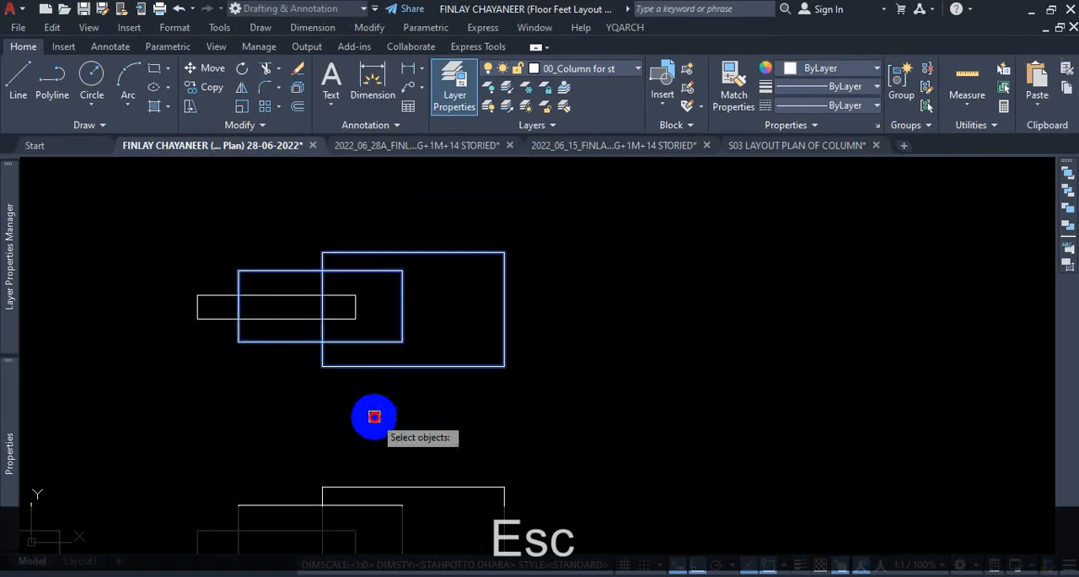
pyautogui.press('Return')
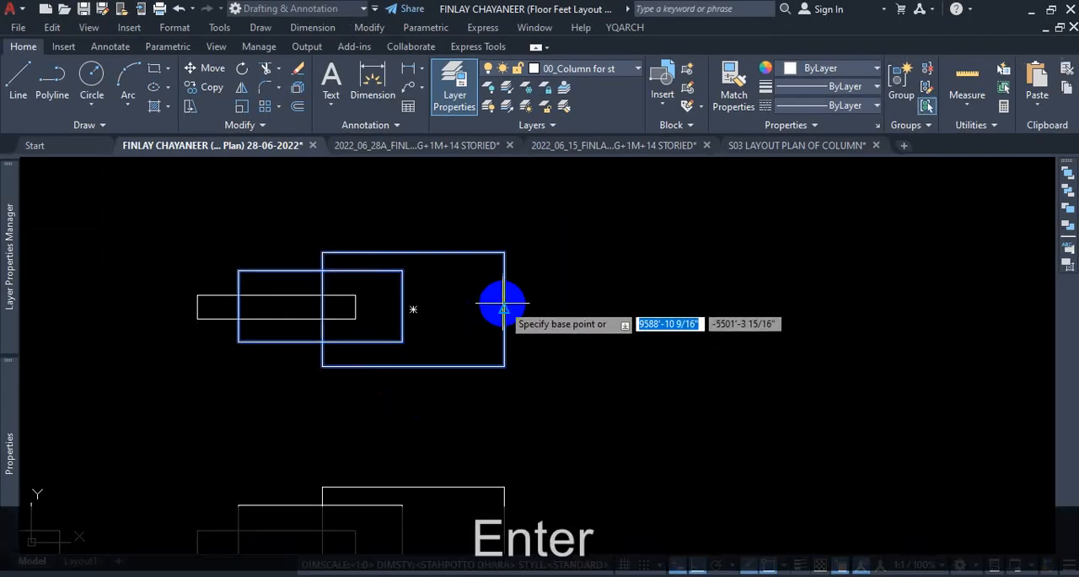
pyautogui.click(504, 305)
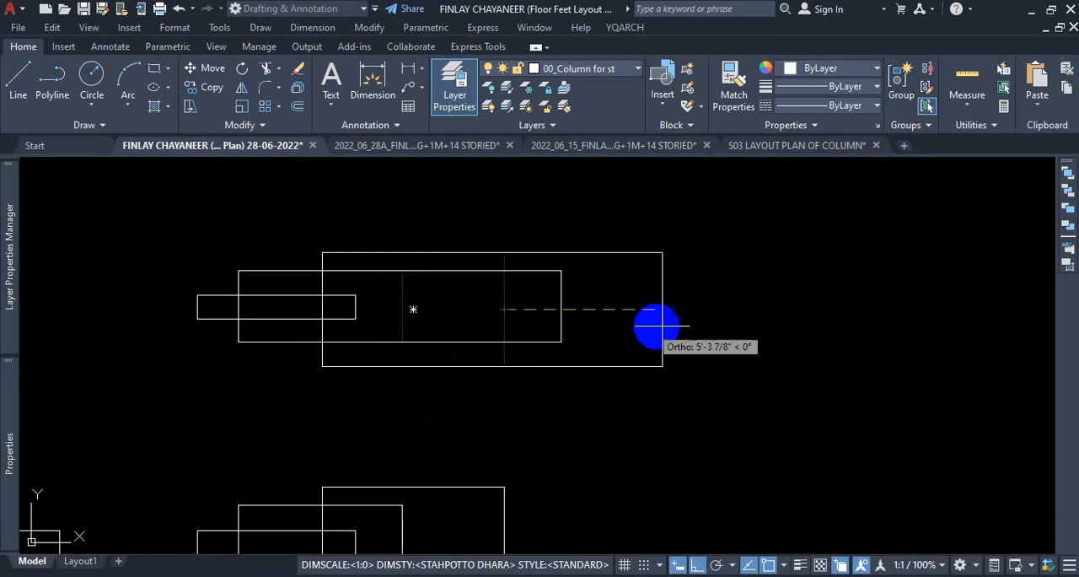
pyautogui.hotkey('ctrl', '1')
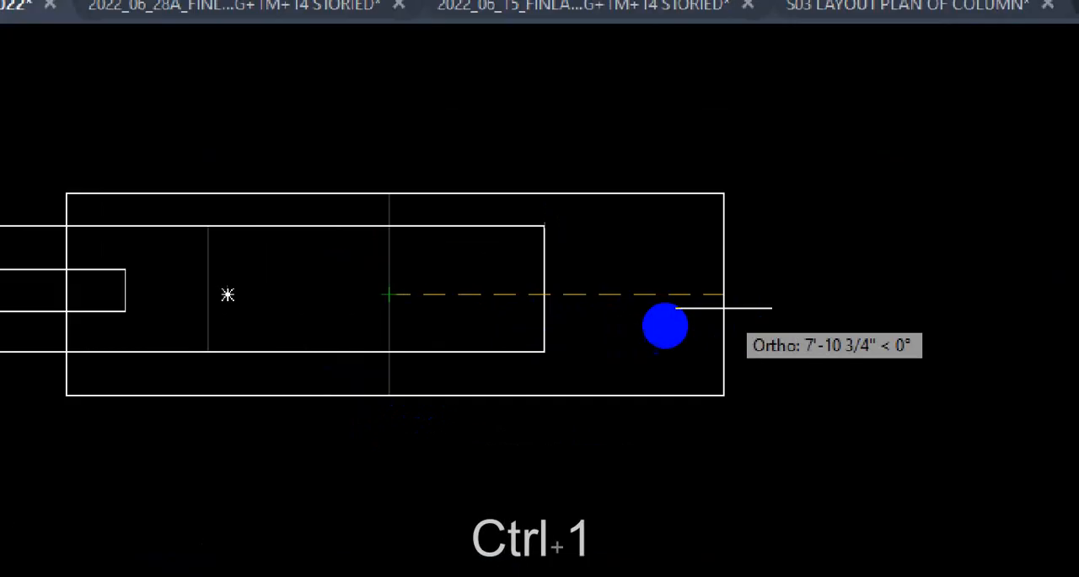
pyautogui.click(567, 338)
pyautogui.moveTo(403, 240); pyautogui.dragTo(424, 398)
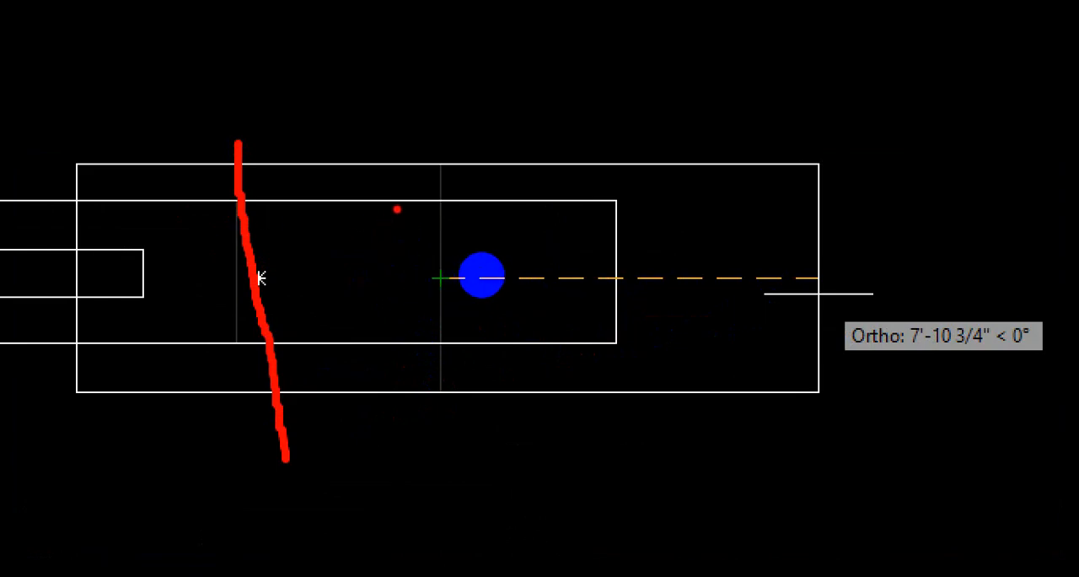
pyautogui.moveTo(499, 252); pyautogui.dragTo(508, 350)
pyautogui.moveTo(489, 298); pyautogui.dragTo(701, 298)
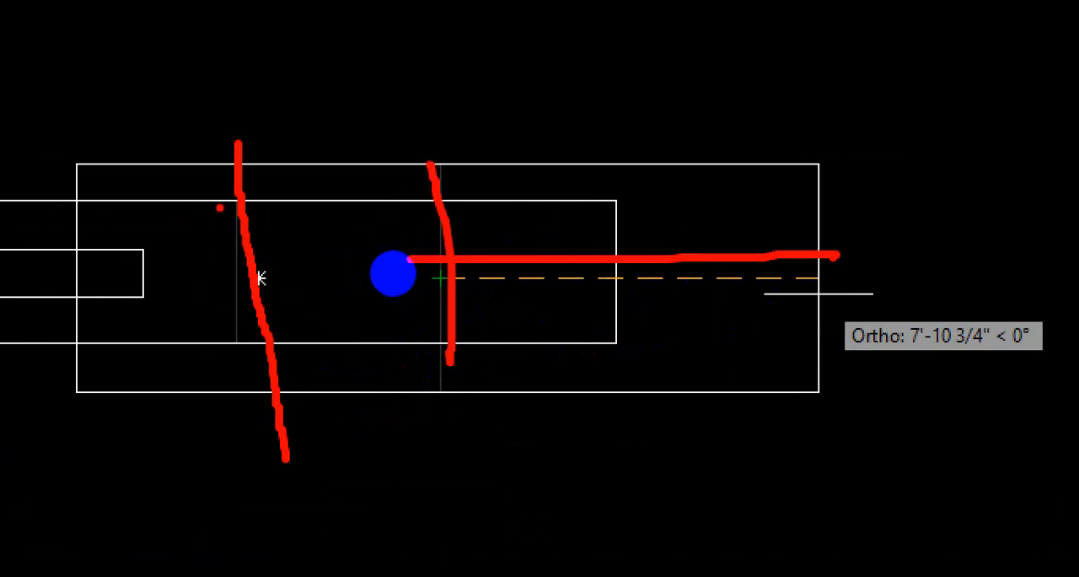
pyautogui.moveTo(398, 298); pyautogui.dragTo(550, 299)
pyautogui.moveTo(649, 179); pyautogui.dragTo(651, 270)
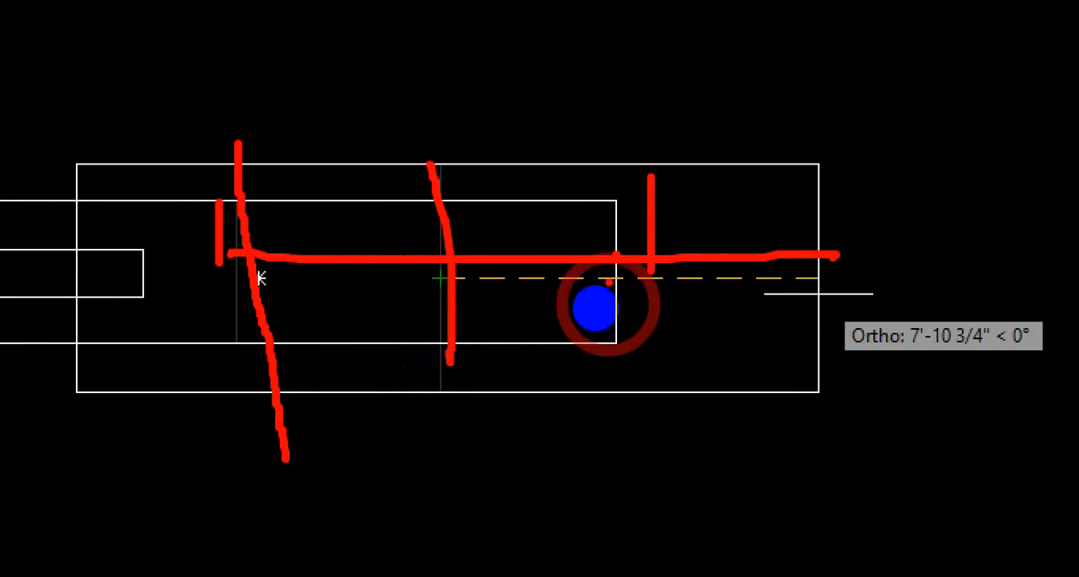
pyautogui.moveTo(475, 158); pyautogui.dragTo(905, 187)
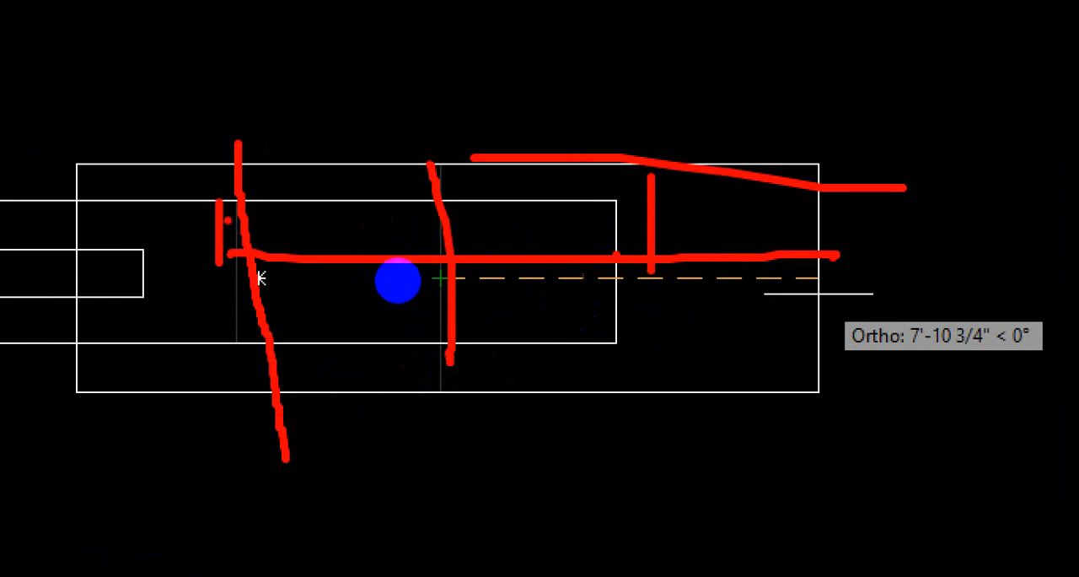
pyautogui.moveTo(409, 272); pyautogui.dragTo(590, 272)
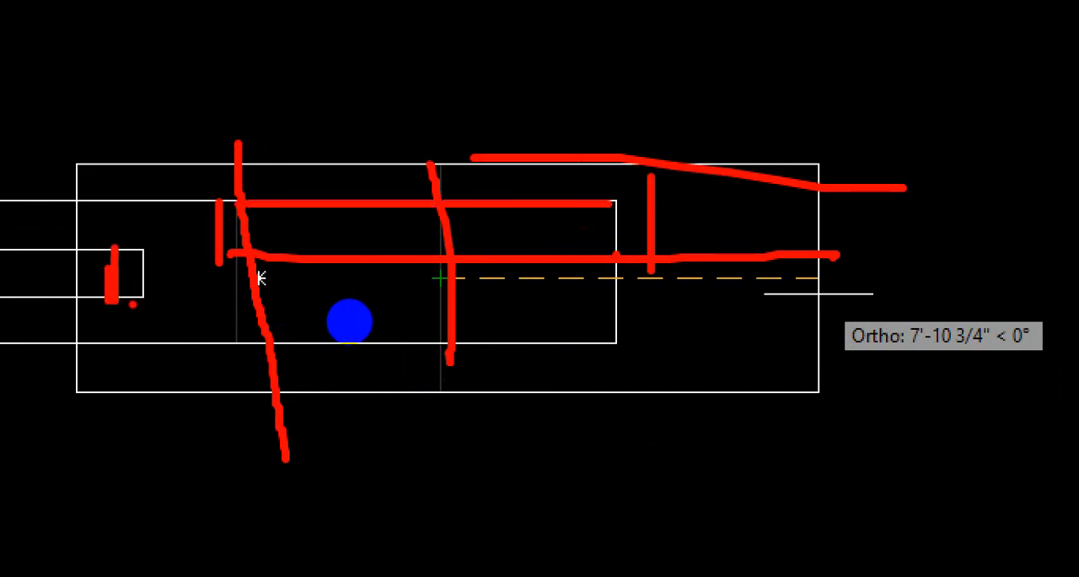
pyautogui.press('Escape')
pyautogui.press('Escape')
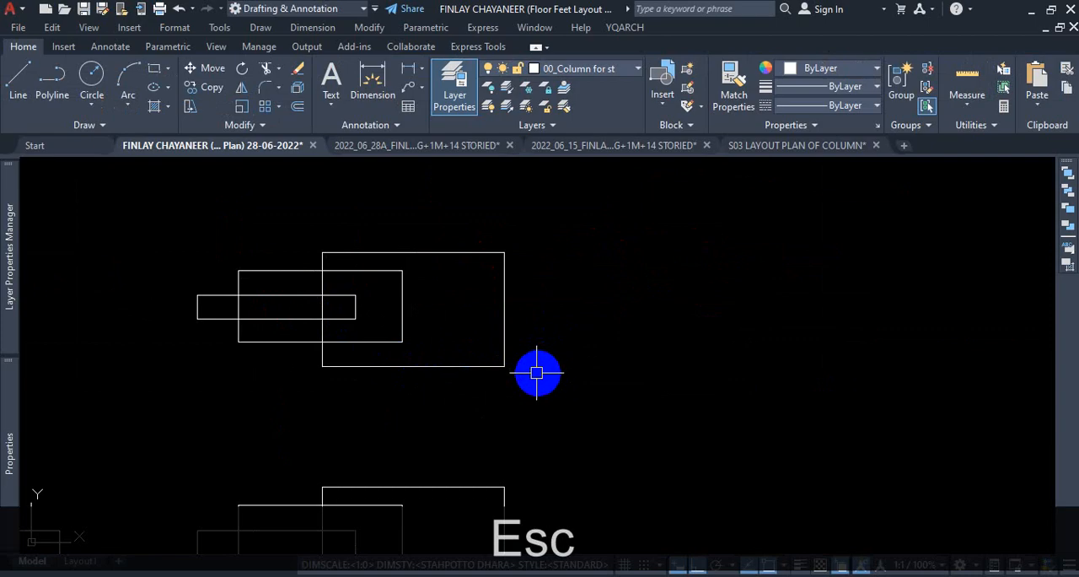
# Begin stretching the right ends of all three upper rectangles from the largest one's right-edge midpoint, using a crossing selection through all of them.
pyautogui.write('s')
pyautogui.press('Return')
pyautogui.click(563, 207)
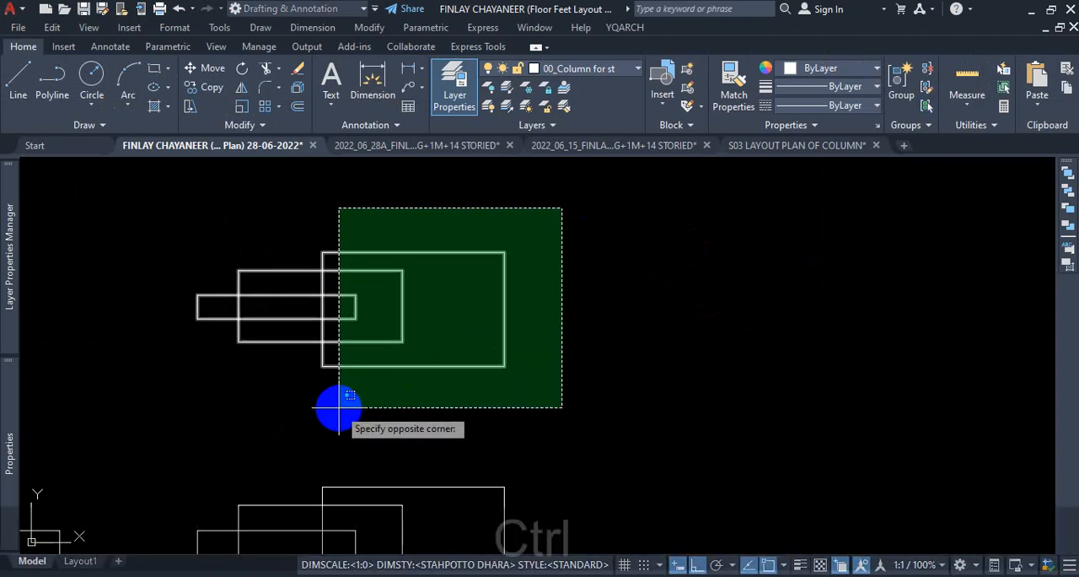
pyautogui.hotkey('ctrl', '1')
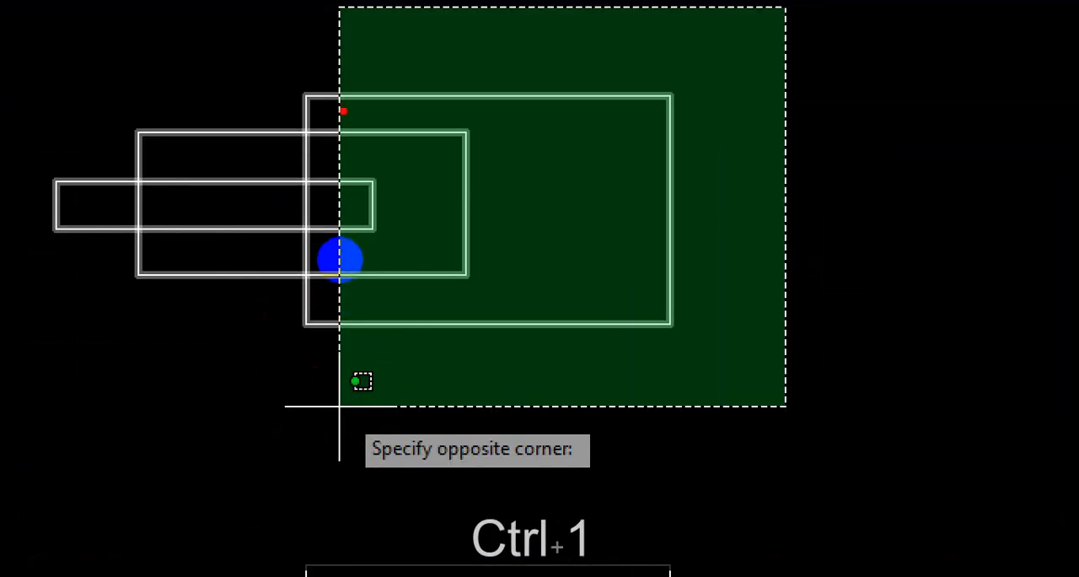
pyautogui.moveTo(340, 96)
pyautogui.mouseDown()
pyautogui.moveTo(351, 362)
pyautogui.moveTo(351, 352)
pyautogui.mouseUp()
pyautogui.moveTo(309, 325); pyautogui.dragTo(516, 326)
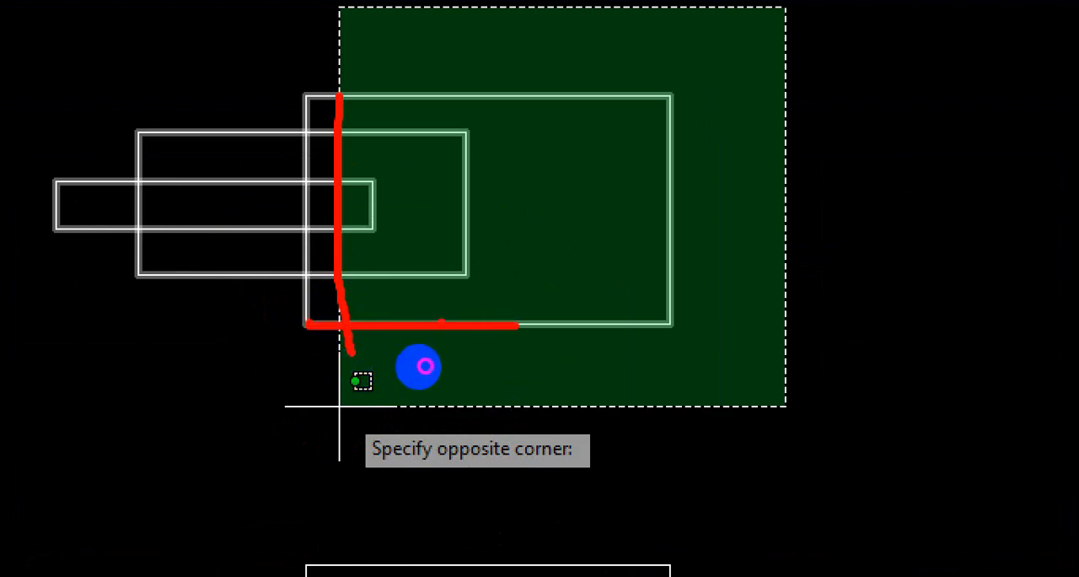
pyautogui.moveTo(281, 270); pyautogui.dragTo(490, 266)
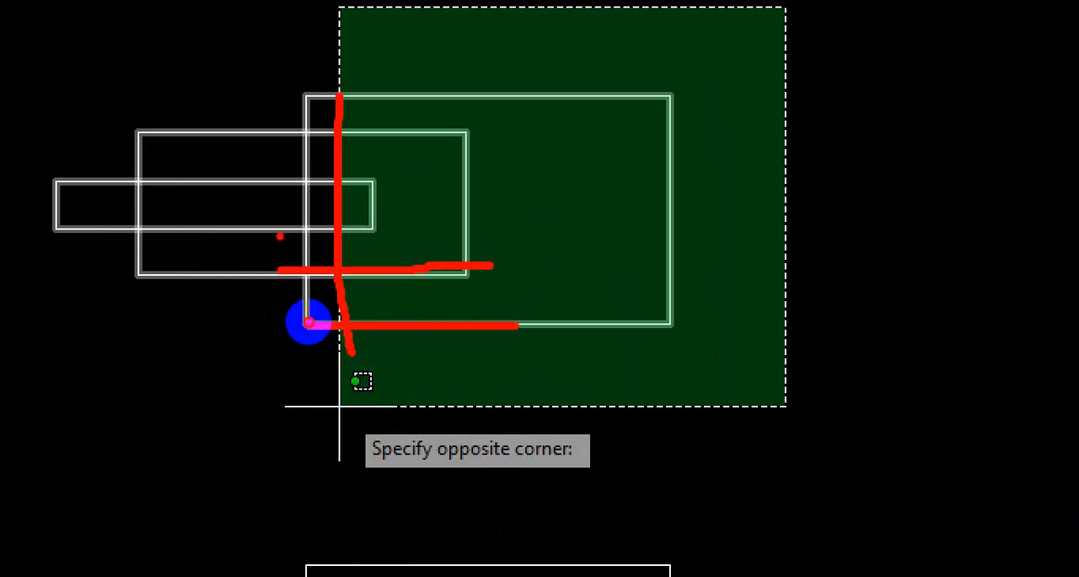
pyautogui.moveTo(279, 234); pyautogui.dragTo(421, 229)
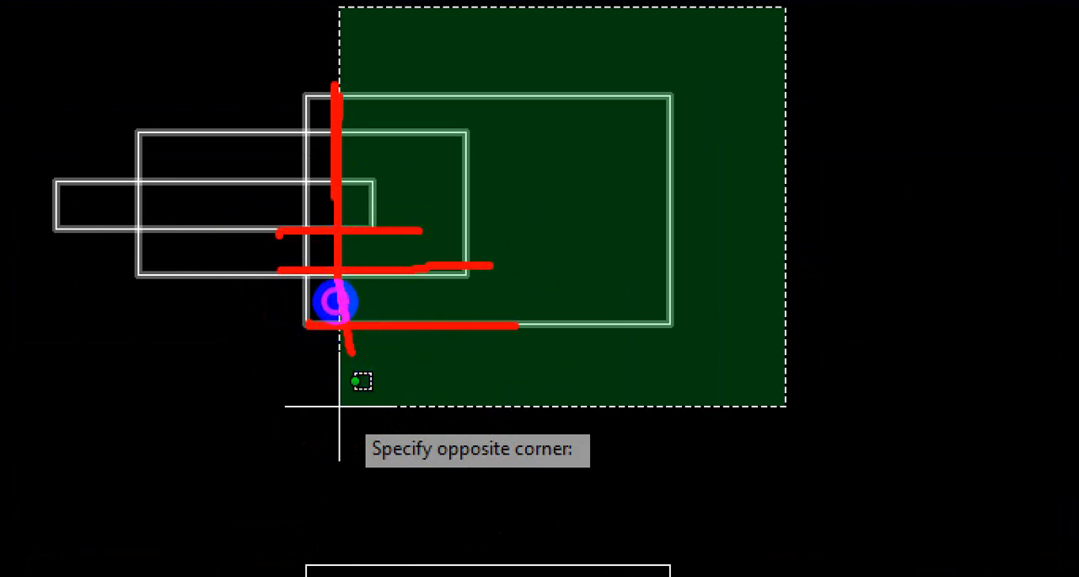
pyautogui.press('Escape')
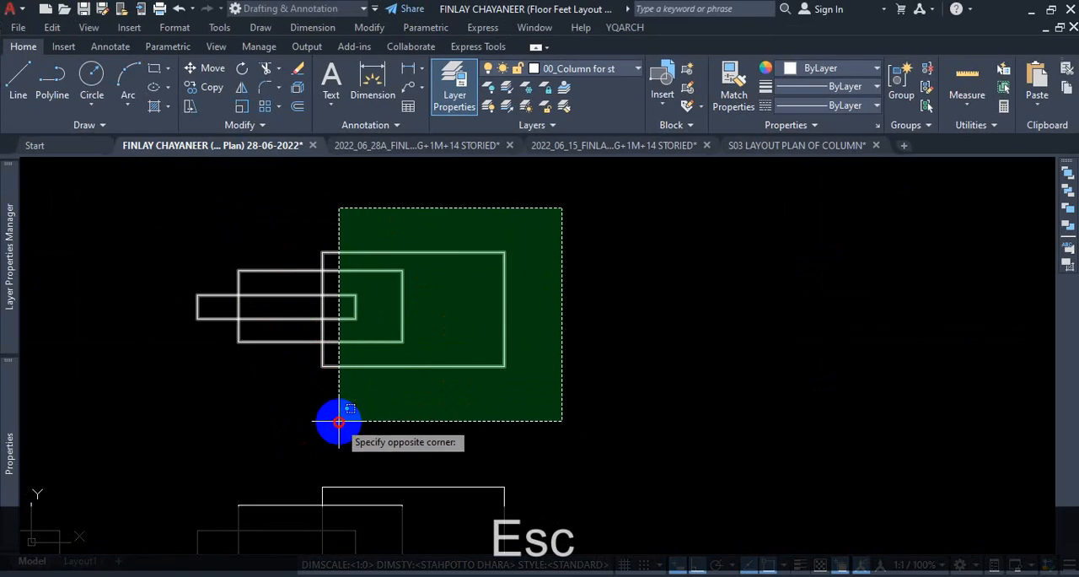
pyautogui.click(338, 421)
pyautogui.press('space')
pyautogui.click(504, 310)
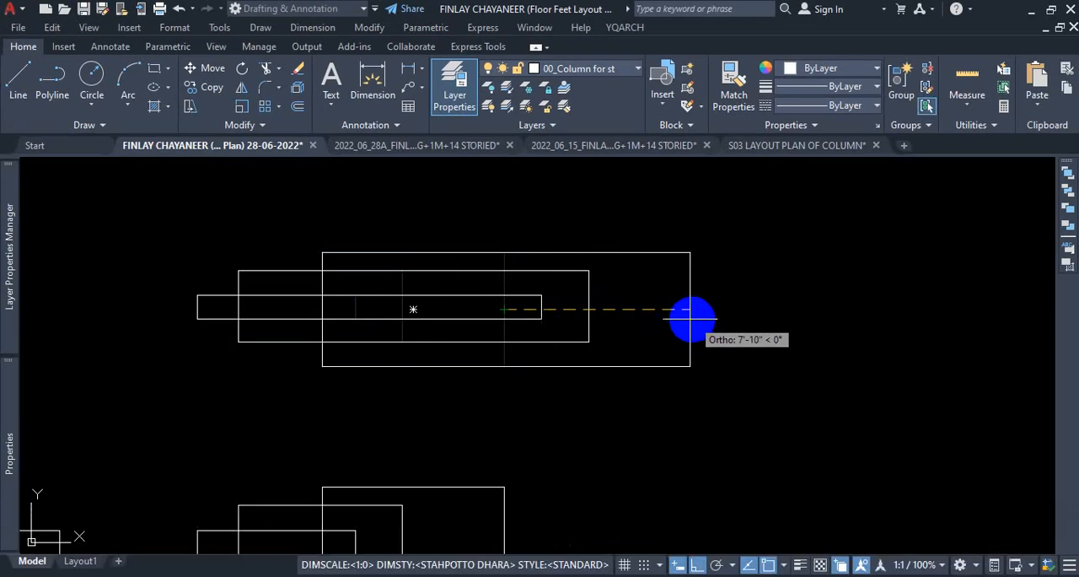
# Complete the horizontal outward stretch of the three upper rectangles' right ends and undo it.
pyautogui.hotkey('ctrl', '1')
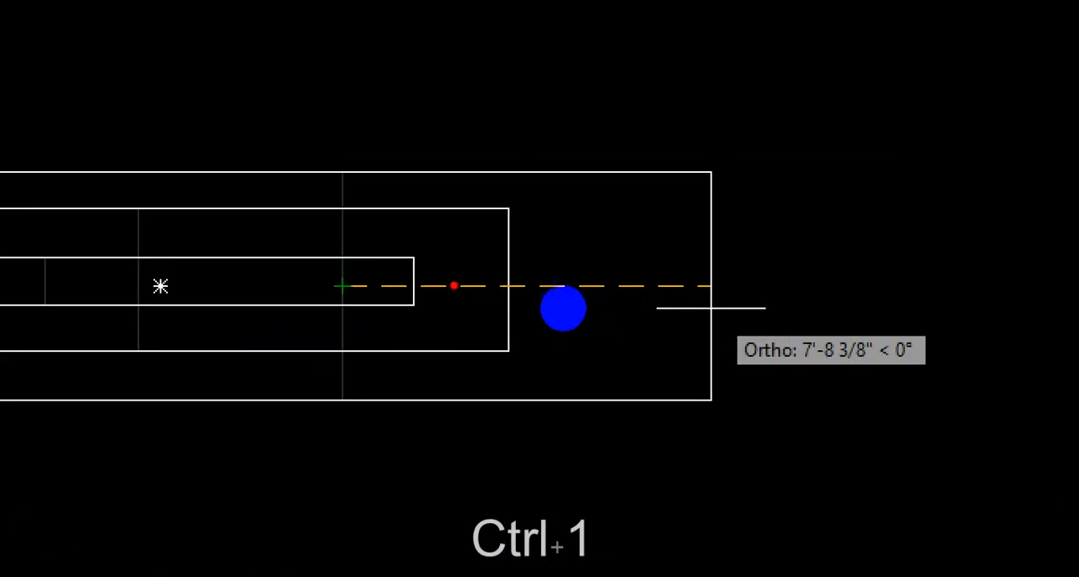
pyautogui.moveTo(543, 305); pyautogui.dragTo(678, 304)
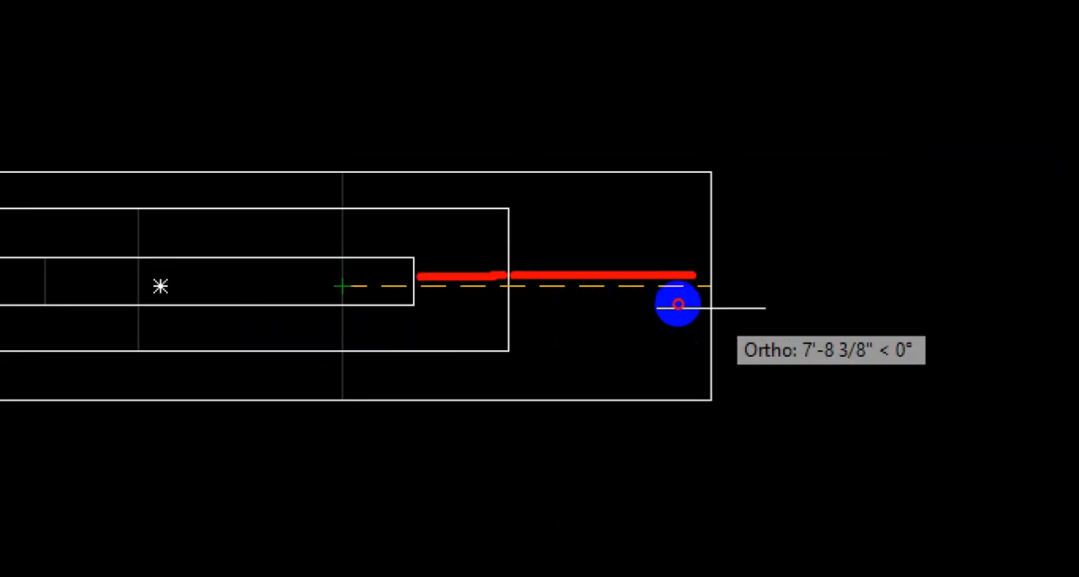
pyautogui.press('Escape')
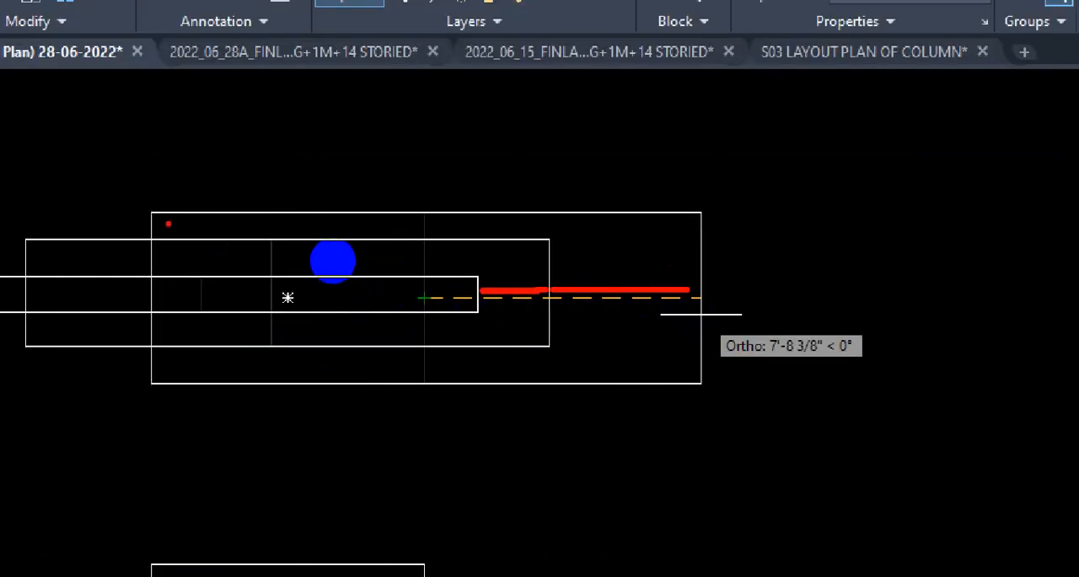
pyautogui.moveTo(192, 212); pyautogui.dragTo(203, 361)
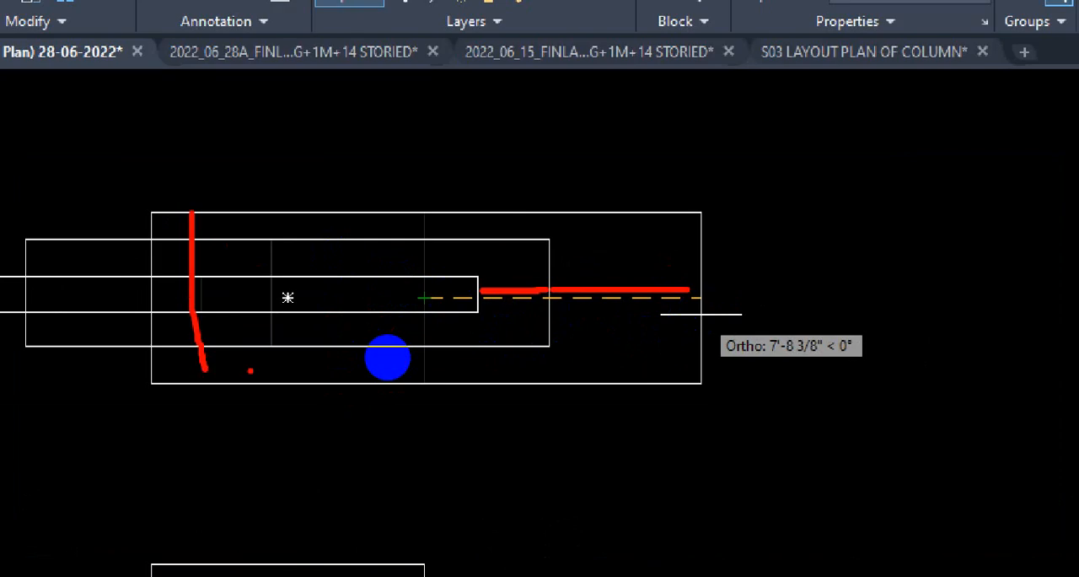
pyautogui.press('Escape')
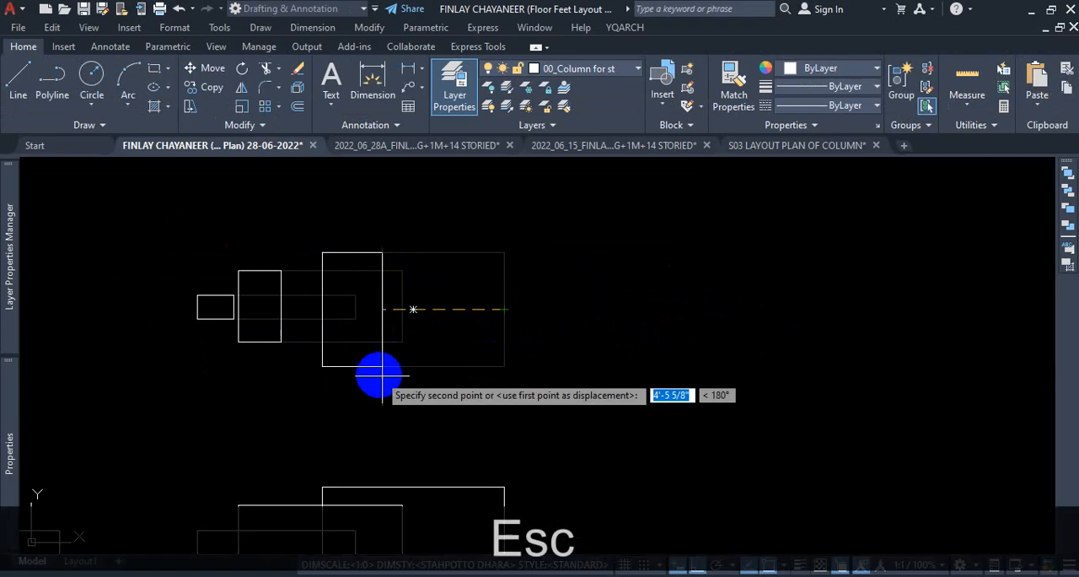
pyautogui.press('Escape')
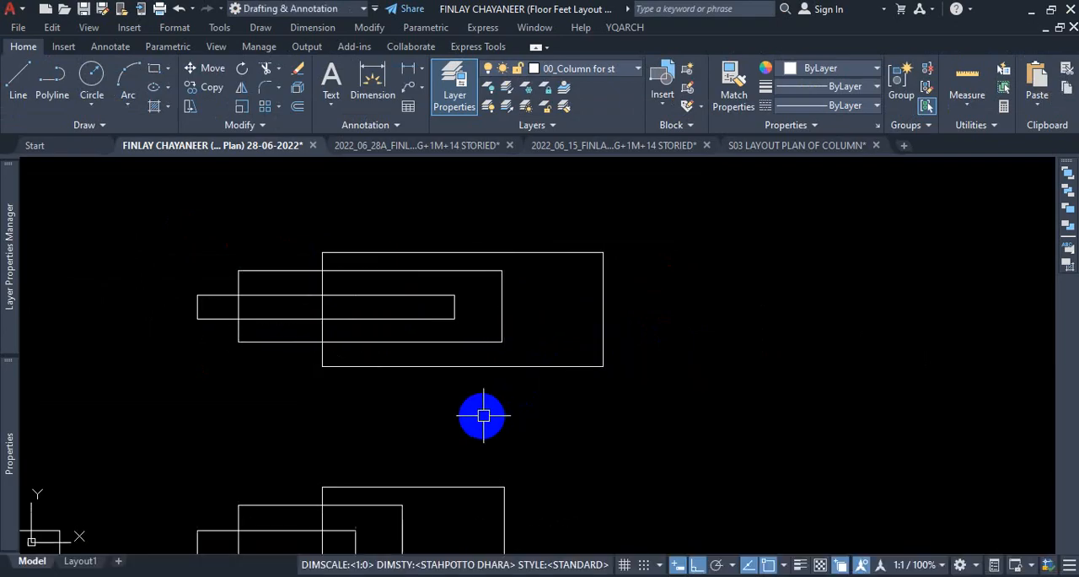
pyautogui.hotkey('ctrl', 'z')
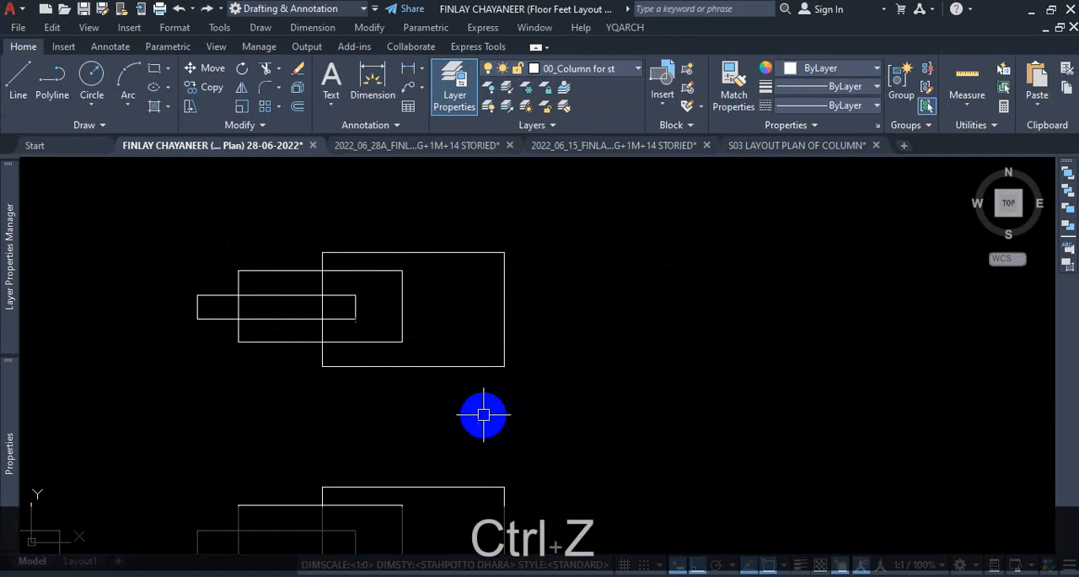
# Stretch the upper set with a crossing selection that encloses the two larger rectangles and crosses only the smallest one near its left end.
pyautogui.write('s')
pyautogui.press('Return')
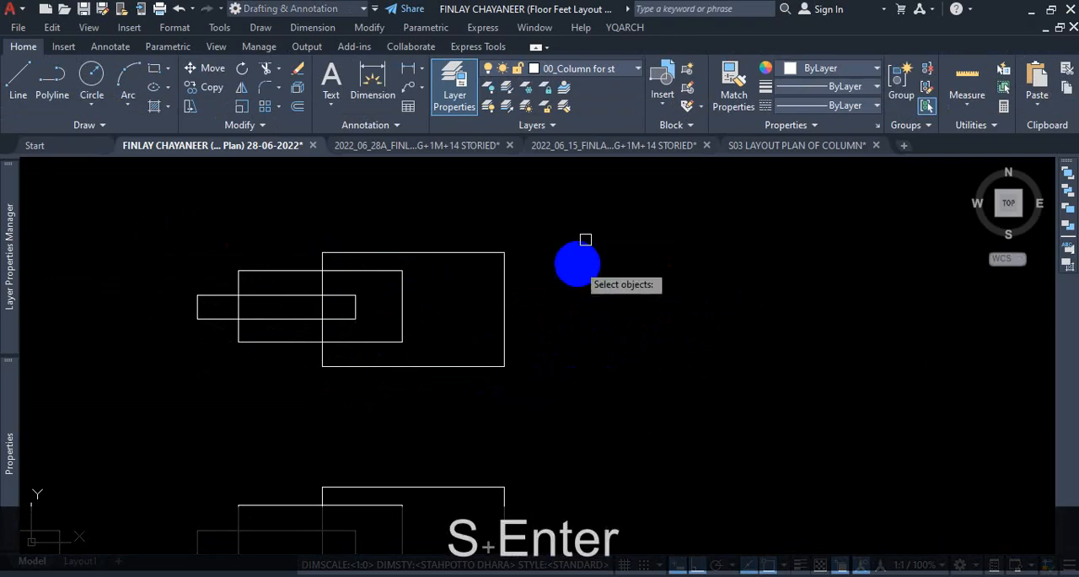
pyautogui.click(576, 218)
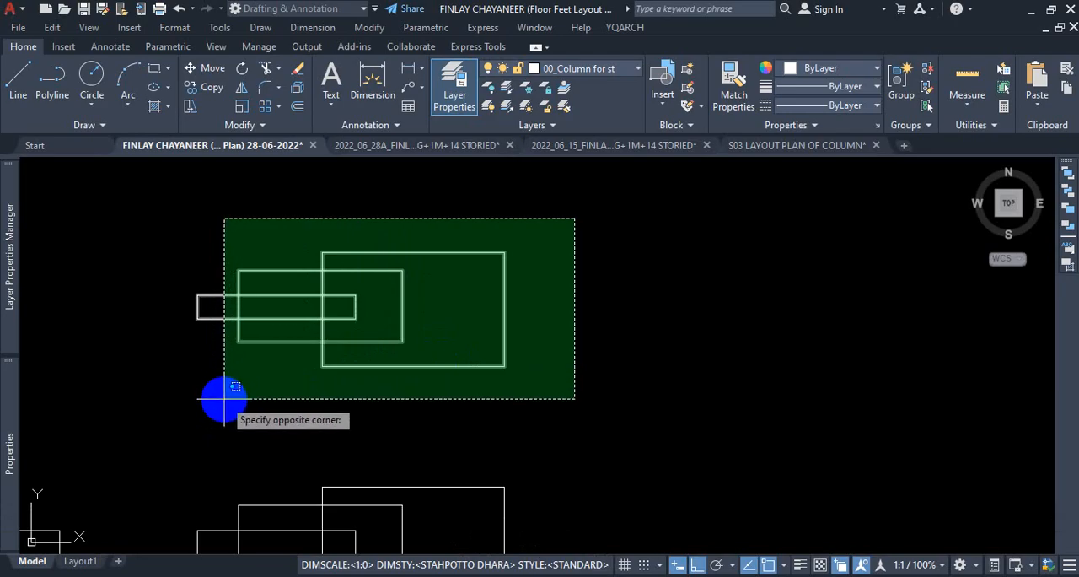
pyautogui.hotkey('ctrl', '1')
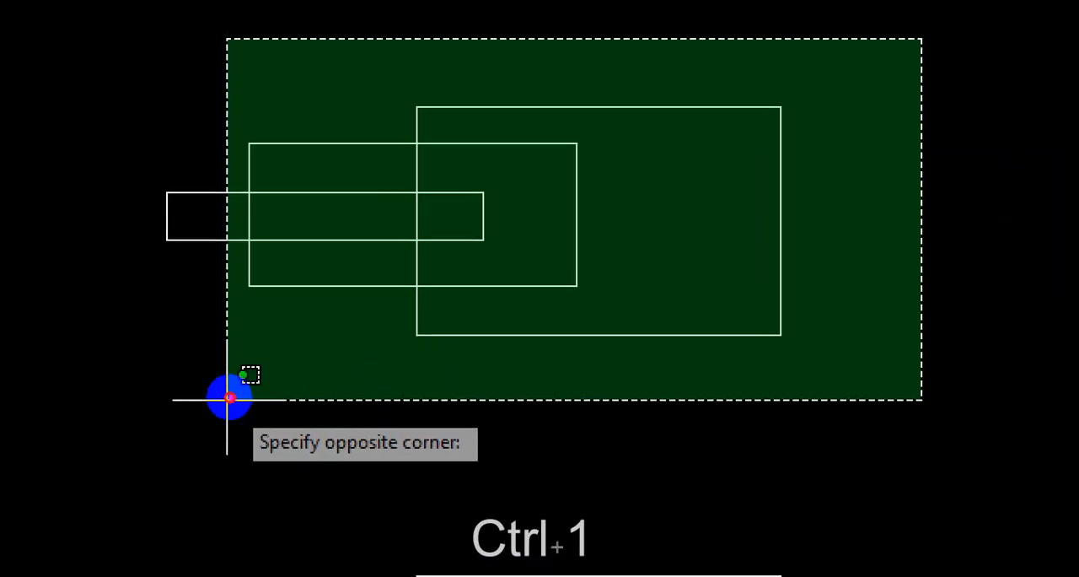
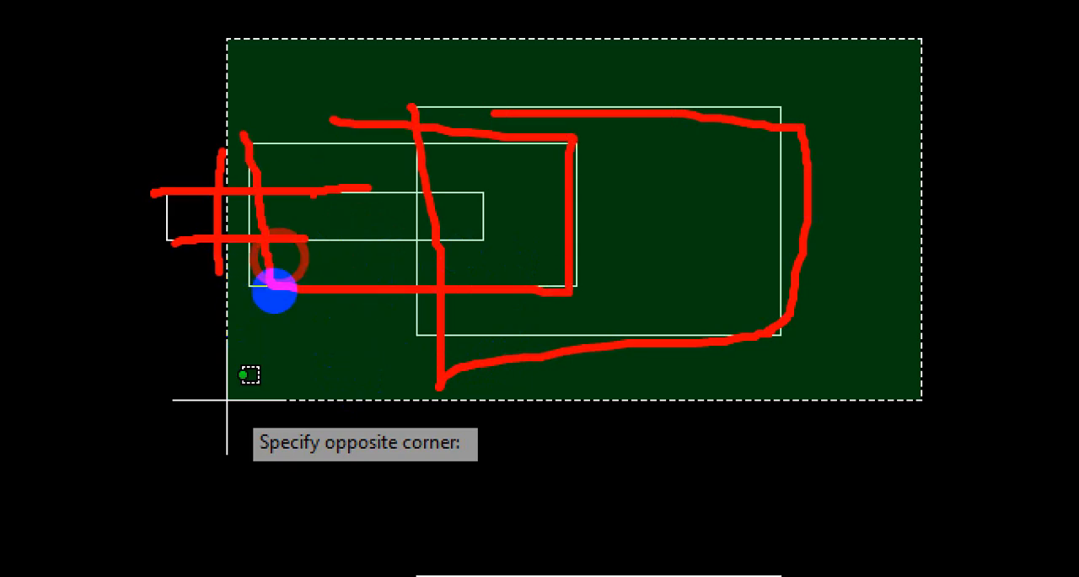
# Complete the crossing selection around the two larger upper rectangles and use the largest one's right-edge midpoint as the stretch base point.
pyautogui.moveTo(361, 311); pyautogui.dragTo(189, 322)
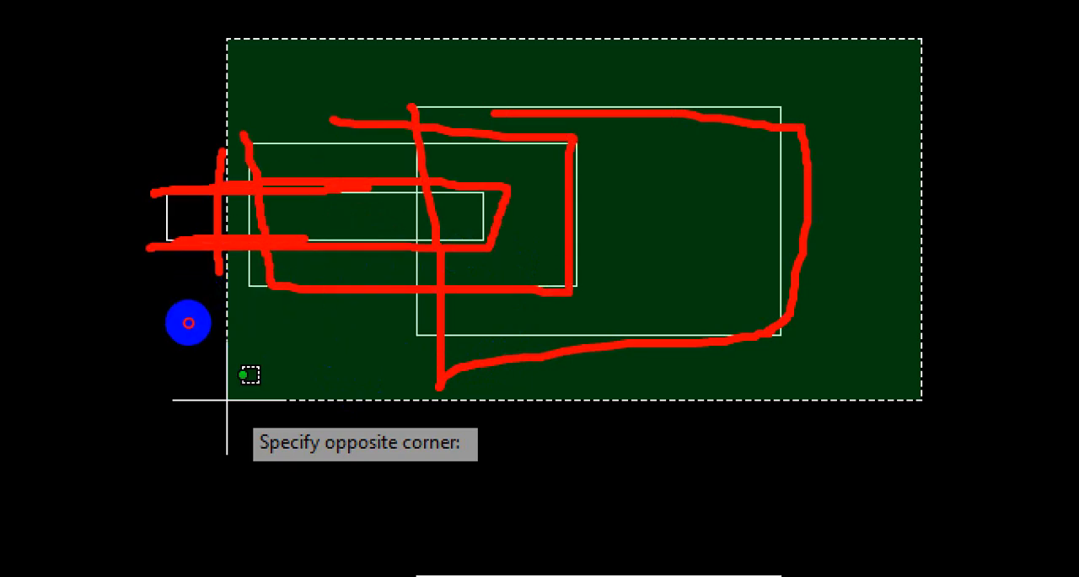
pyautogui.moveTo(213, 255)
pyautogui.mouseDown()
pyautogui.moveTo(215, 326)
pyautogui.moveTo(400, 294)
pyautogui.mouseUp()
pyautogui.press('Escape')
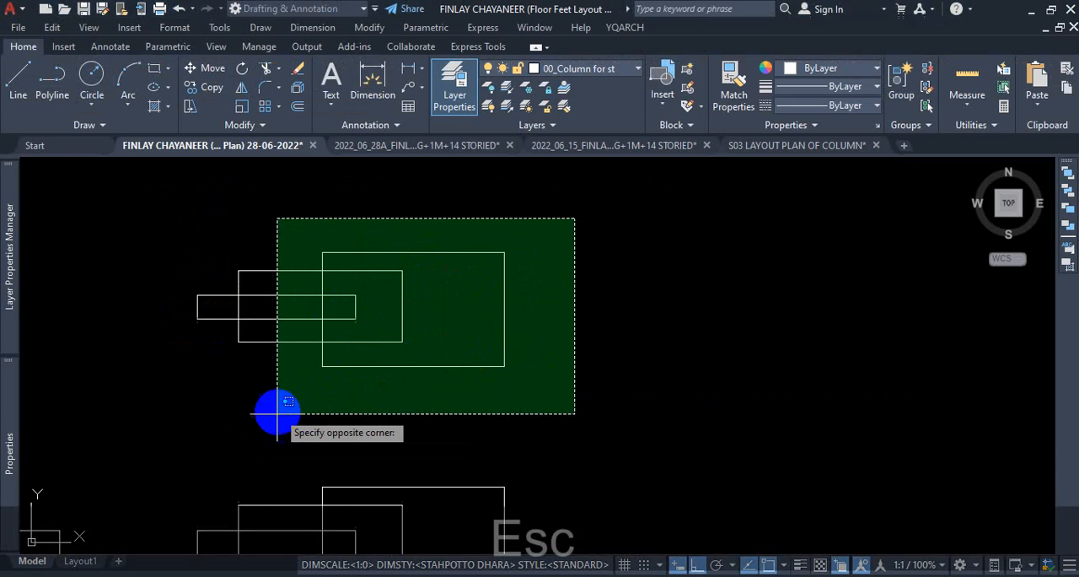
pyautogui.click(222, 391)
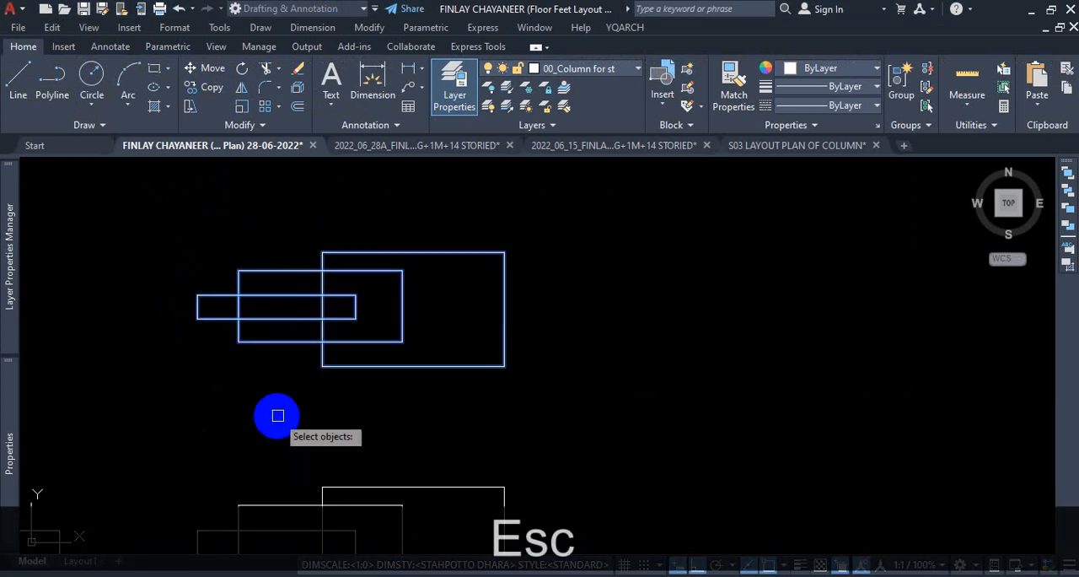
pyautogui.press('Return')
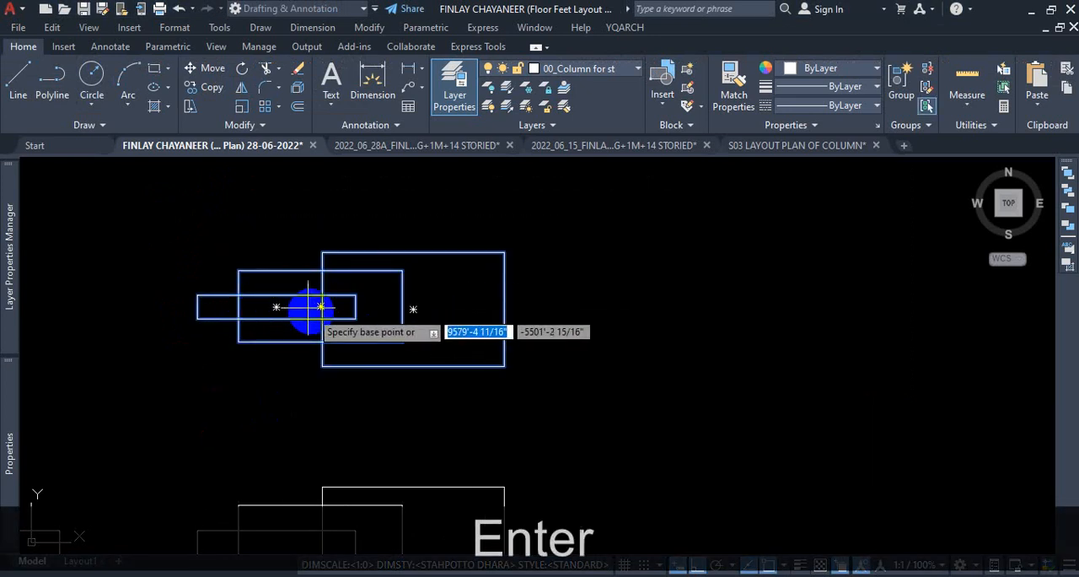
pyautogui.click(499, 309)
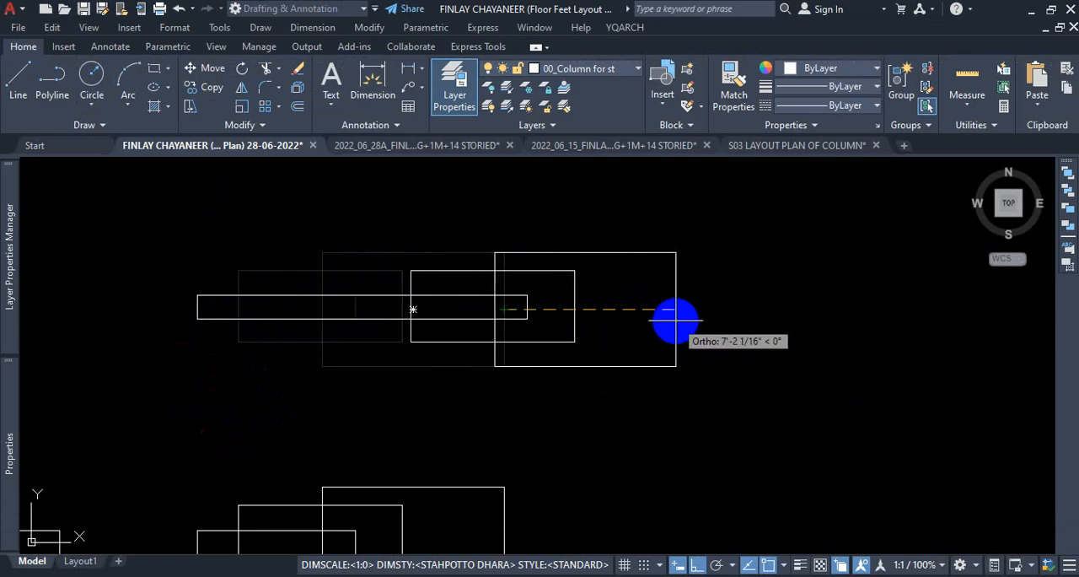
# Place the stretch horizontally outward so the two larger rectangles shift whole and only the smallest one lengthens at its right end.
pyautogui.hotkey('ctrl', '1')
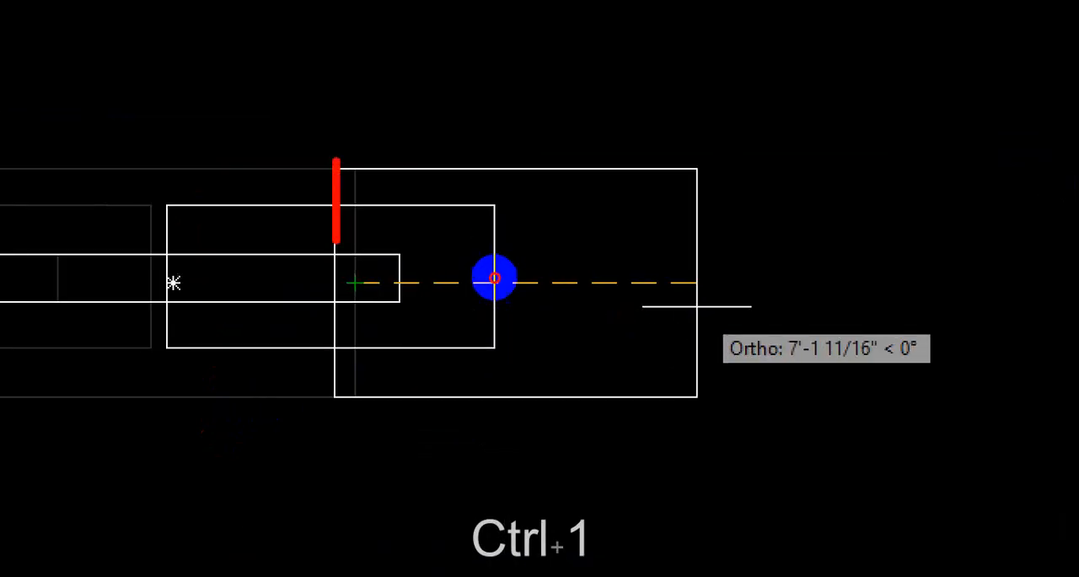
pyautogui.moveTo(495, 277)
pyautogui.mouseDown()
pyautogui.moveTo(489, 364)
pyautogui.moveTo(545, 364)
pyautogui.mouseUp()
pyautogui.hotkey('ctrl', '1')
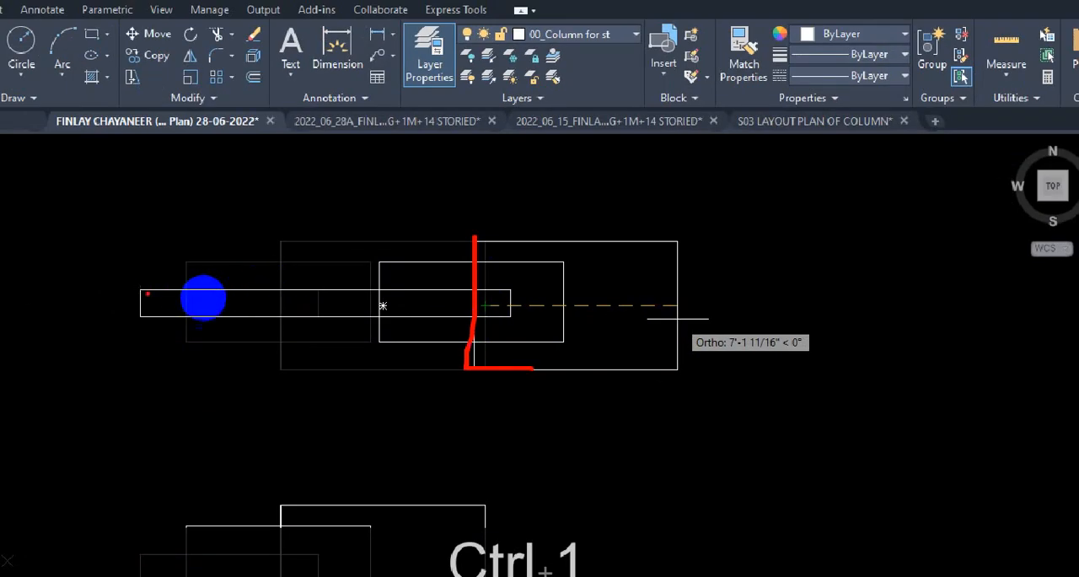
pyautogui.moveTo(178, 254); pyautogui.dragTo(177, 369)
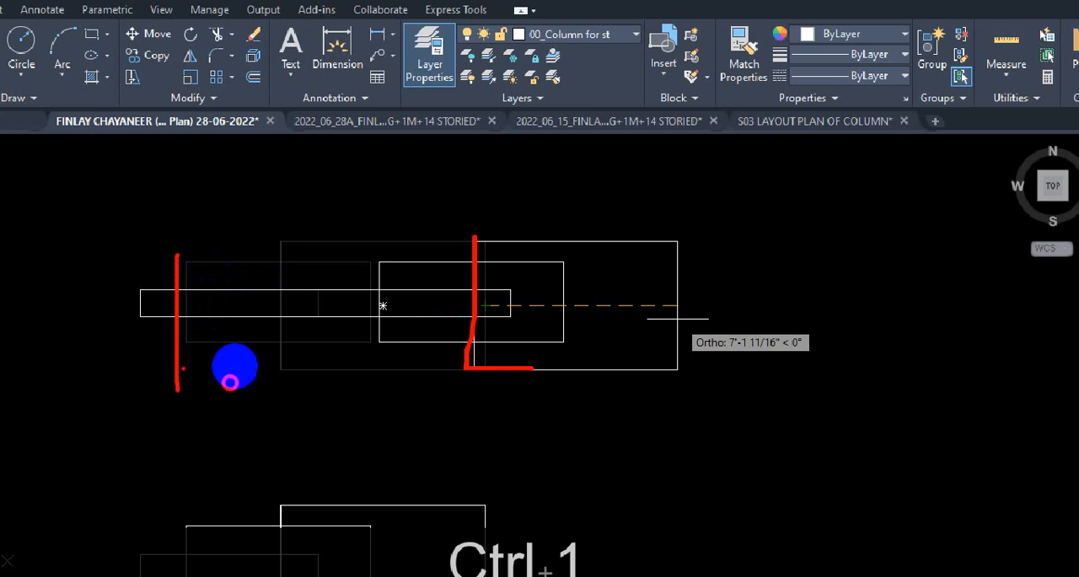
pyautogui.moveTo(133, 322); pyautogui.dragTo(210, 320)
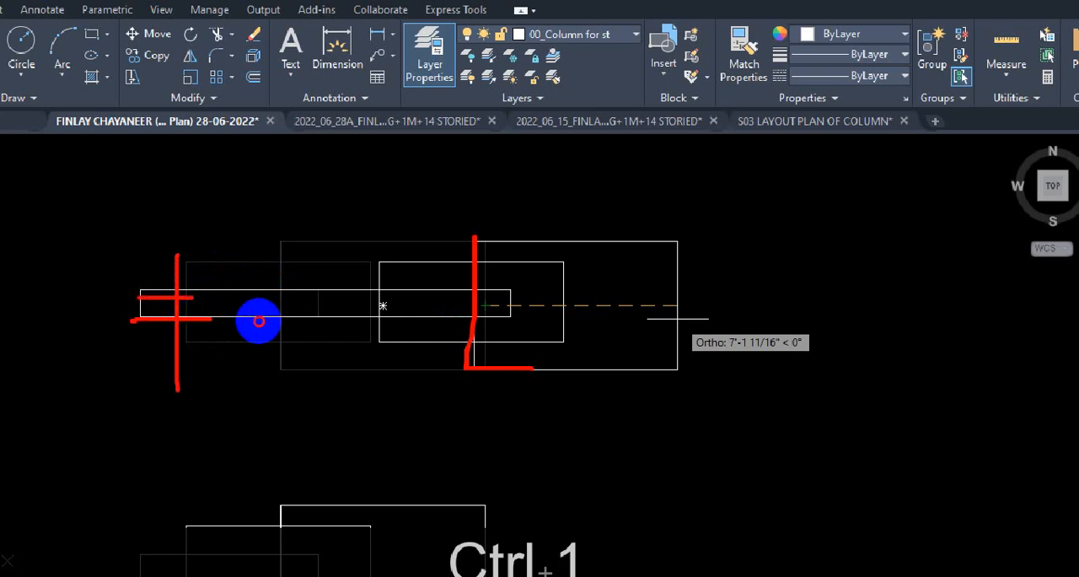
pyautogui.click(245, 321)
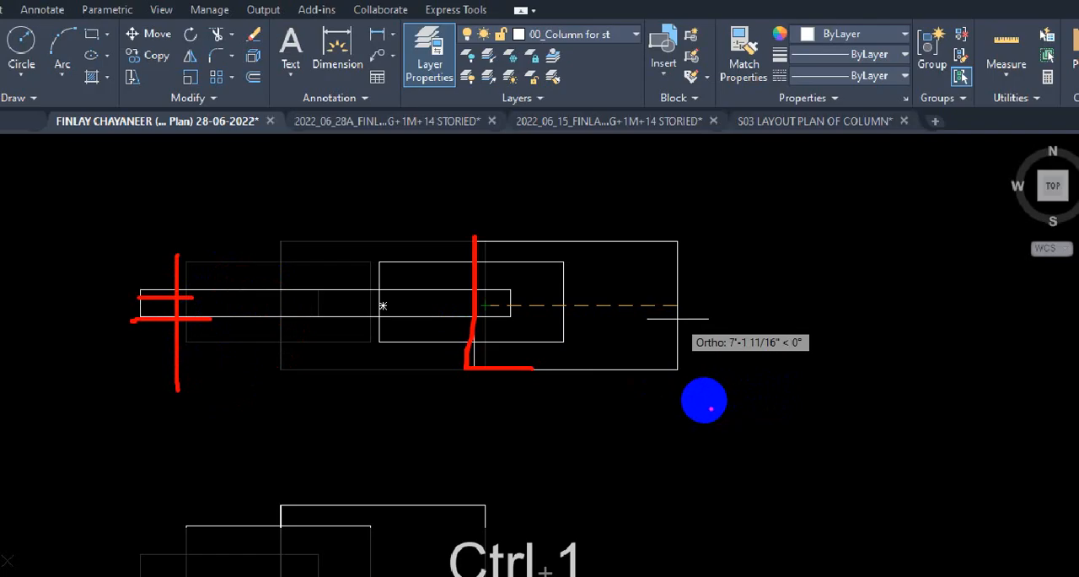
pyautogui.press('Escape')
pyautogui.click(690, 344)
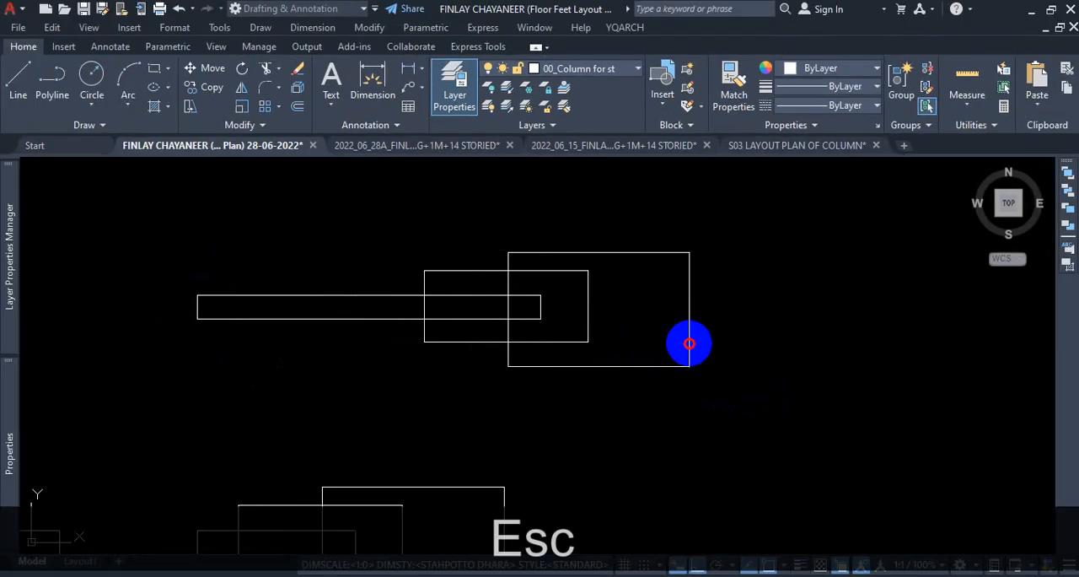
# Examine the floor plan's upper-right flat to judge where a stretch selection boundary would cut its rooms, walls and columns.
pyautogui.scroll(-8, 488, 284)
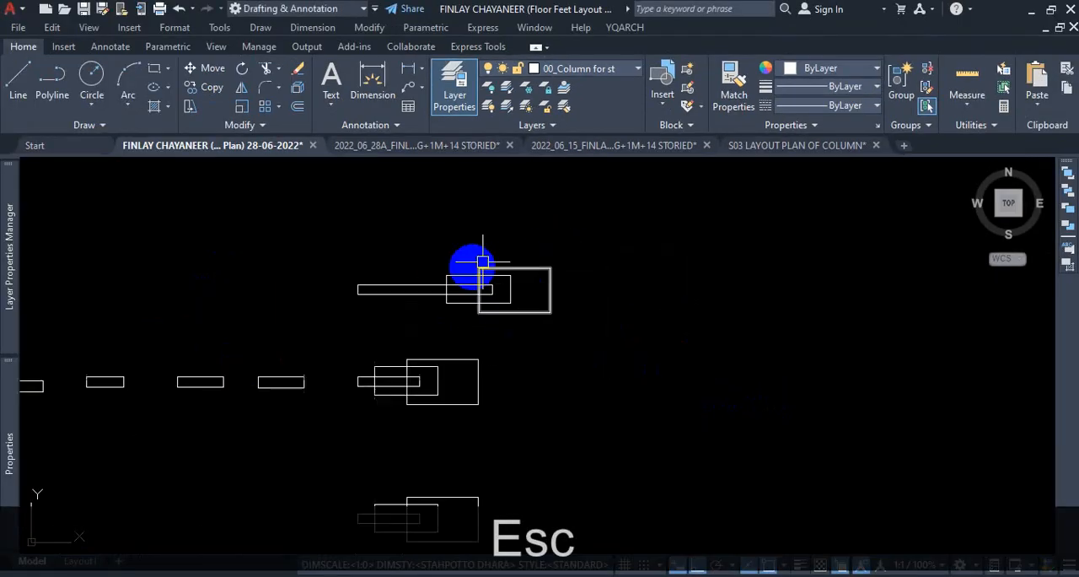
pyautogui.scroll(4, 462, 432)
pyautogui.scroll(-5, 514, 361)
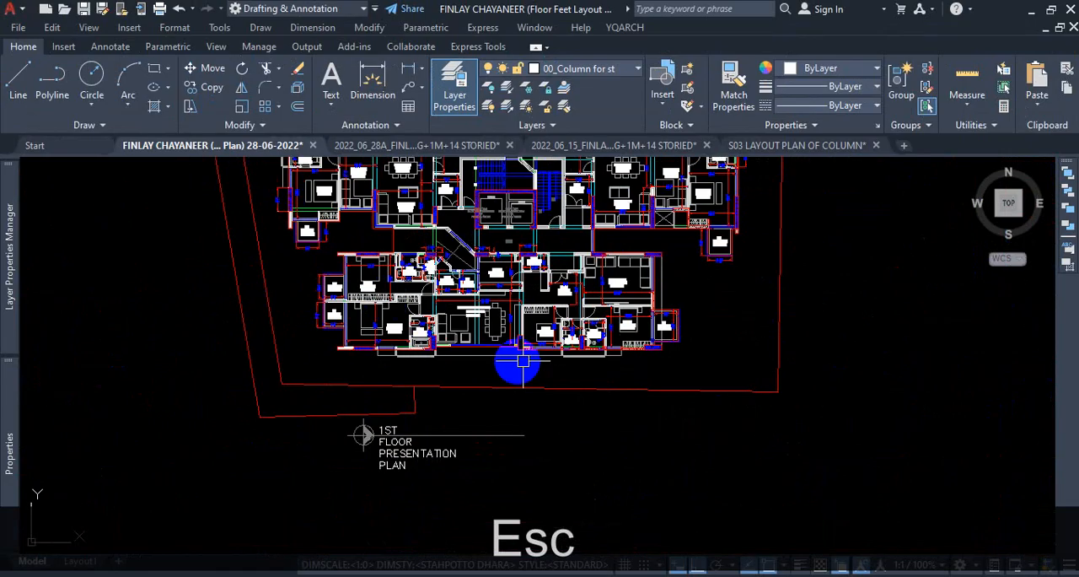
pyautogui.scroll(4, 660, 264)
pyautogui.scroll(2, 728, 395)
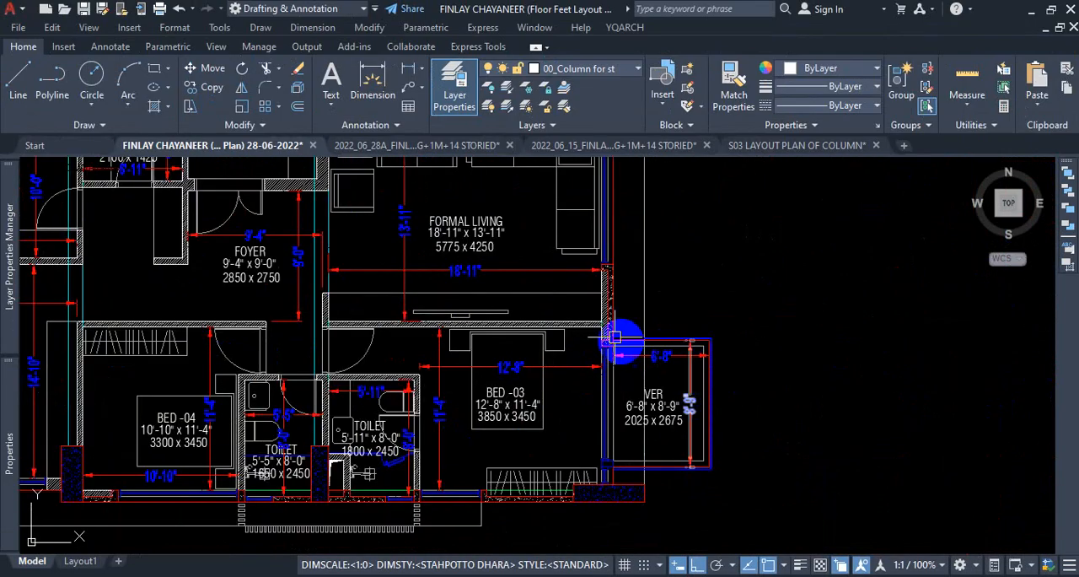
pyautogui.scroll(-5, 731, 356)
pyautogui.scroll(3, 731, 268)
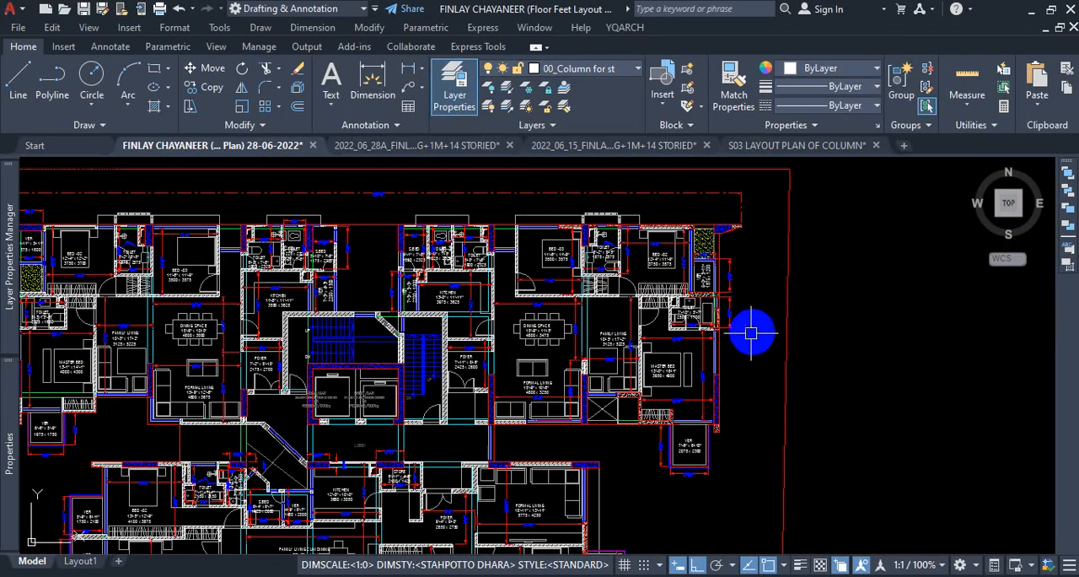
pyautogui.hotkey('ctrl', '1')
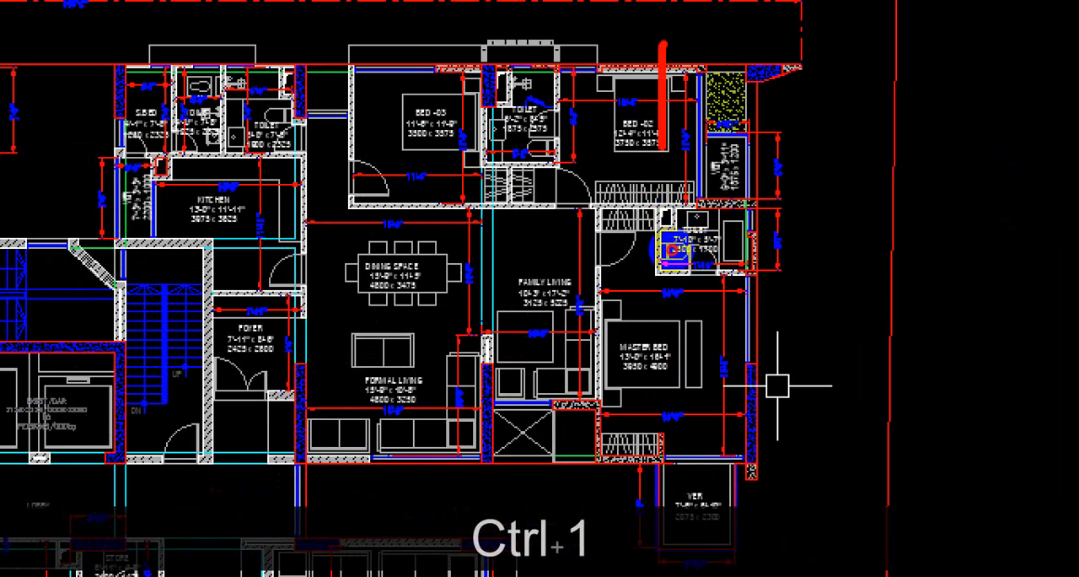
pyautogui.moveTo(672, 249); pyautogui.dragTo(709, 534)
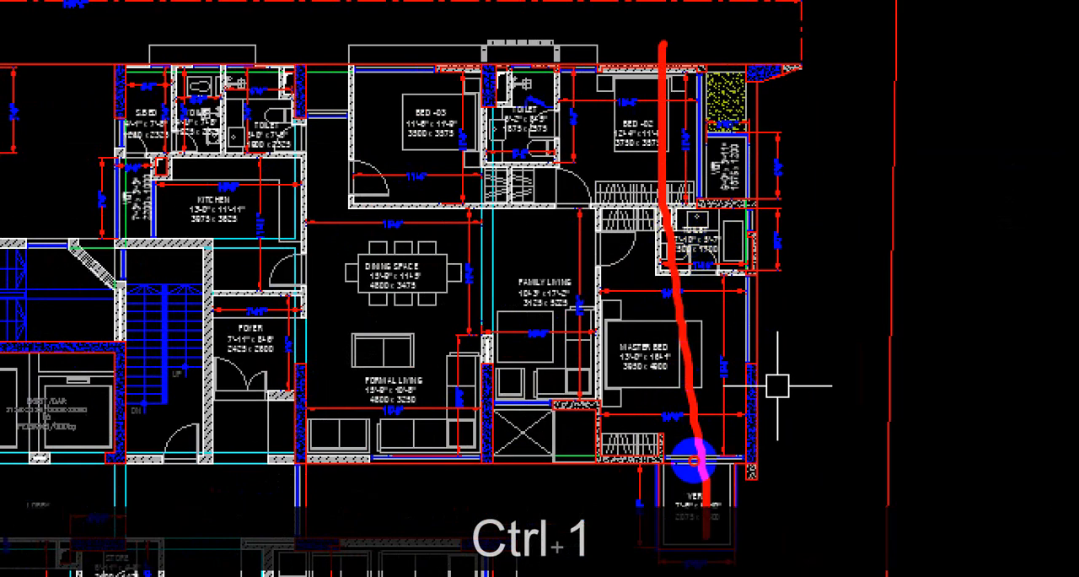
pyautogui.moveTo(874, 376); pyautogui.dragTo(495, 377)
pyautogui.press('Escape')
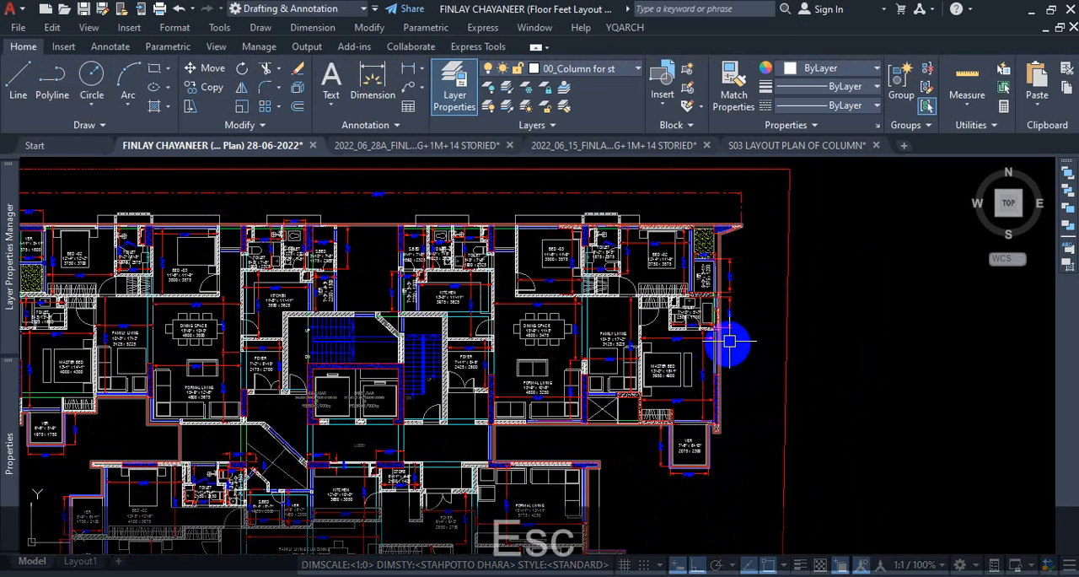
pyautogui.scroll(3, 742, 302)
pyautogui.scroll(-2, 527, 300)
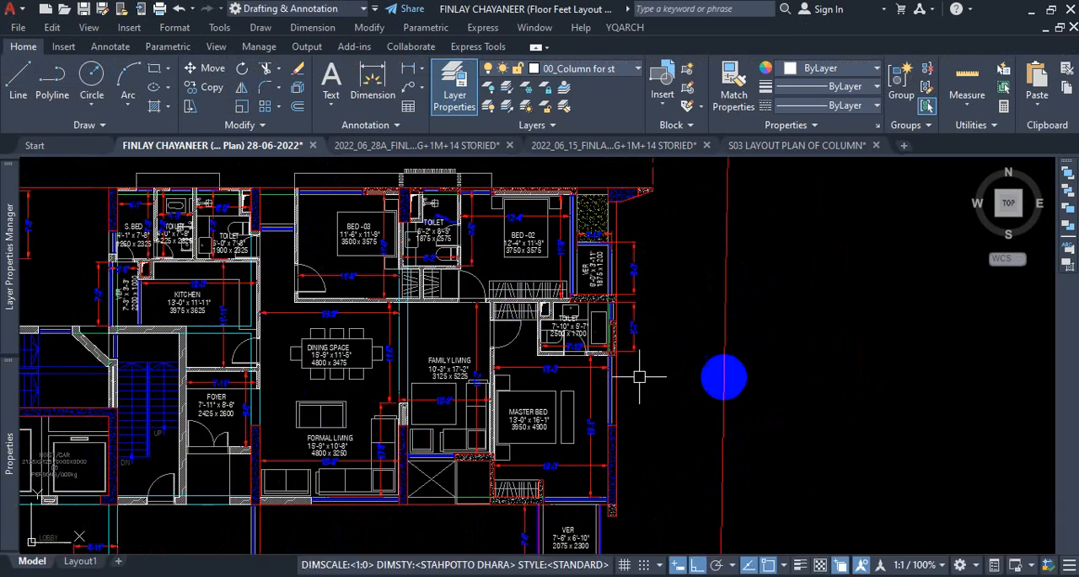
pyautogui.scroll(-3, 447, 327)
pyautogui.scroll(3, 494, 321)
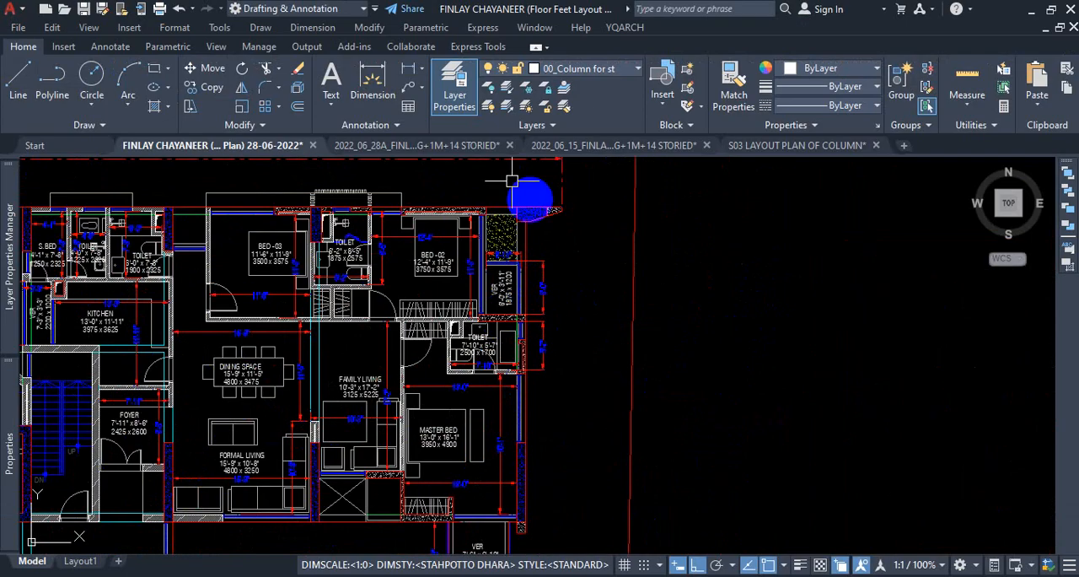
# Turn off the dimension layer and the room-label text layer by selecting their objects in the upper-right flat.
pyautogui.click(489, 88)
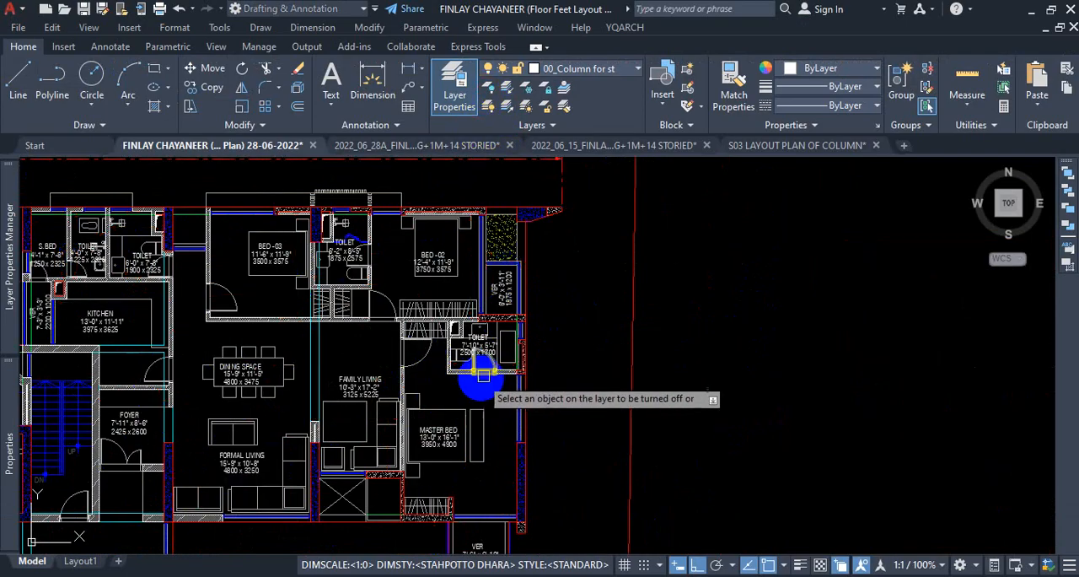
pyautogui.scroll(4, 441, 363)
pyautogui.scroll(3, 424, 291)
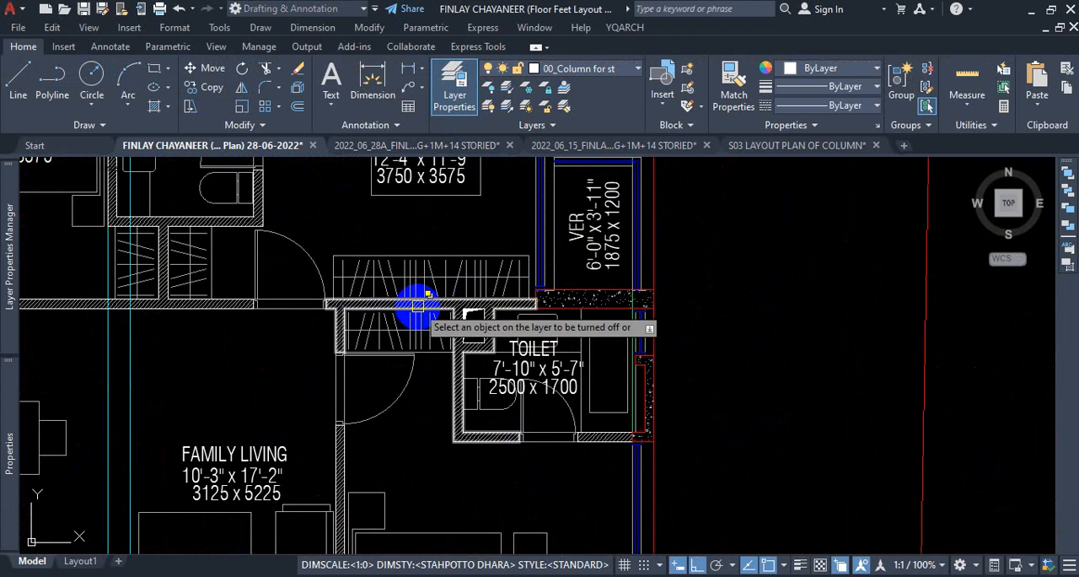
pyautogui.scroll(-4, 429, 270)
pyautogui.scroll(2, 426, 237)
pyautogui.click(434, 241)
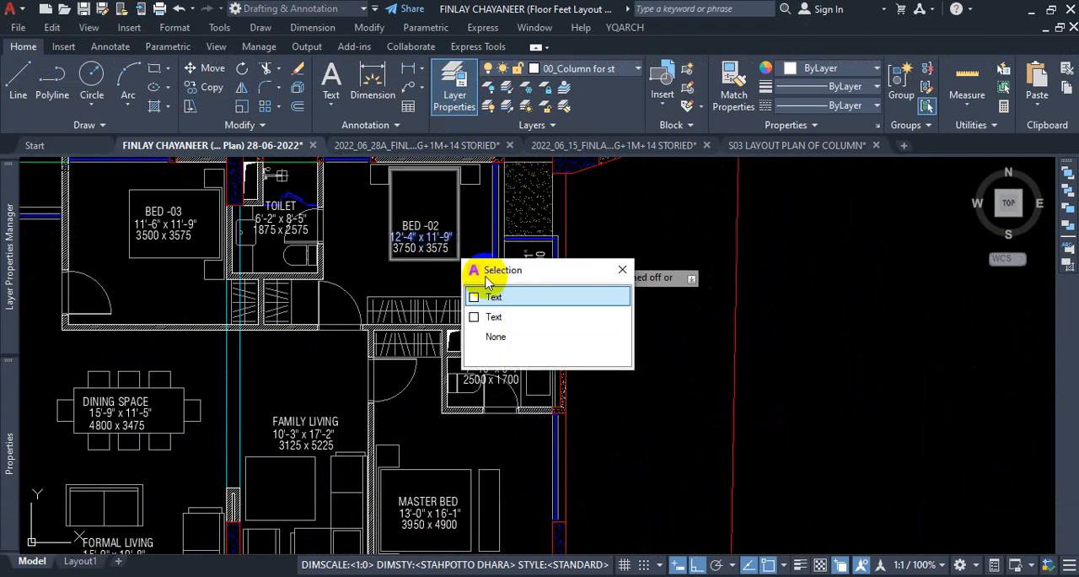
pyautogui.click(506, 298)
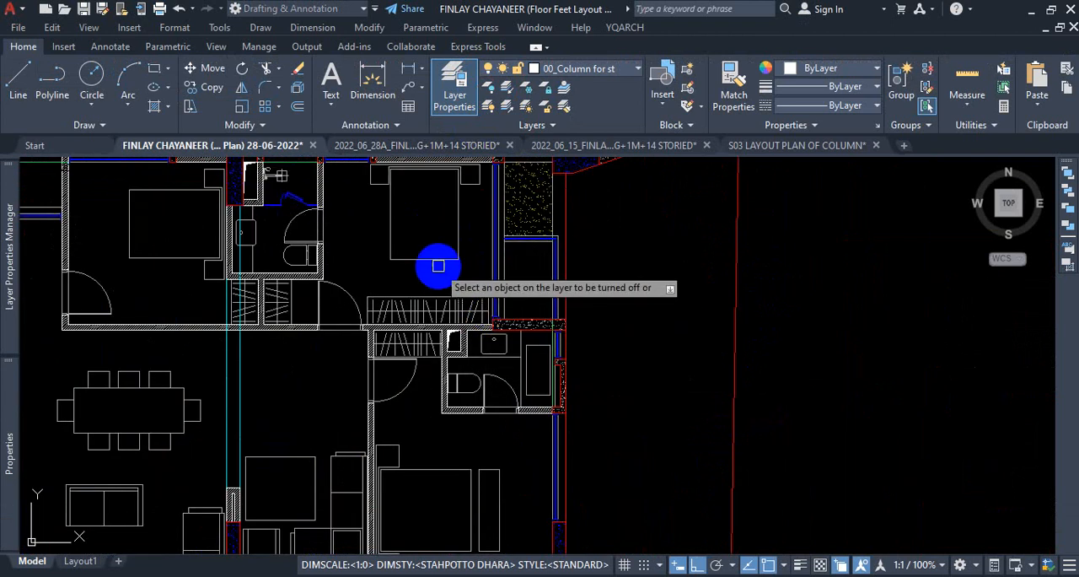
# Turn off the furniture and fixture layers in the floor plan and end the layer-off command.
pyautogui.scroll(-3, 444, 284)
pyautogui.scroll(2, 498, 337)
pyautogui.press('Escape')
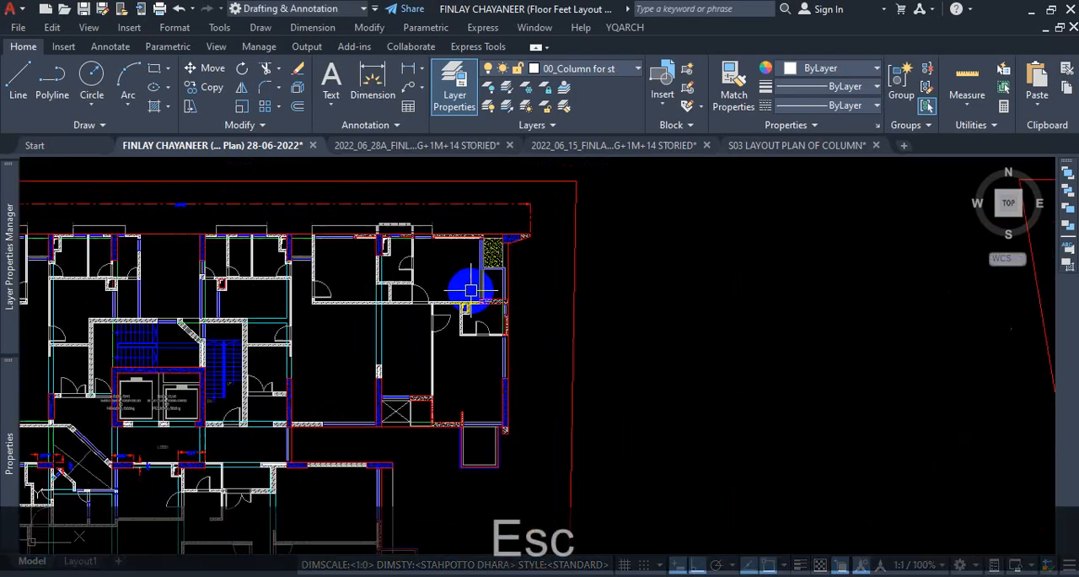
# Examine the decluttered upper-right flat for where a crossing boundary can run through the living area between its columns.
pyautogui.scroll(-2, 489, 334)
pyautogui.scroll(2, 482, 413)
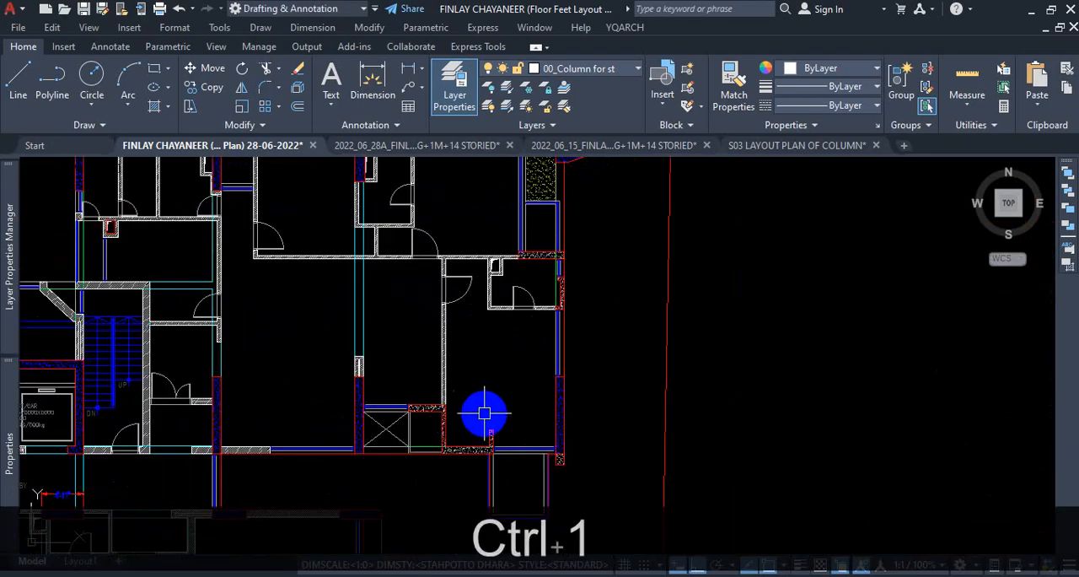
pyautogui.hotkey('ctrl', '1')
pyautogui.scroll(-3, 484, 413)
pyautogui.click(485, 416)
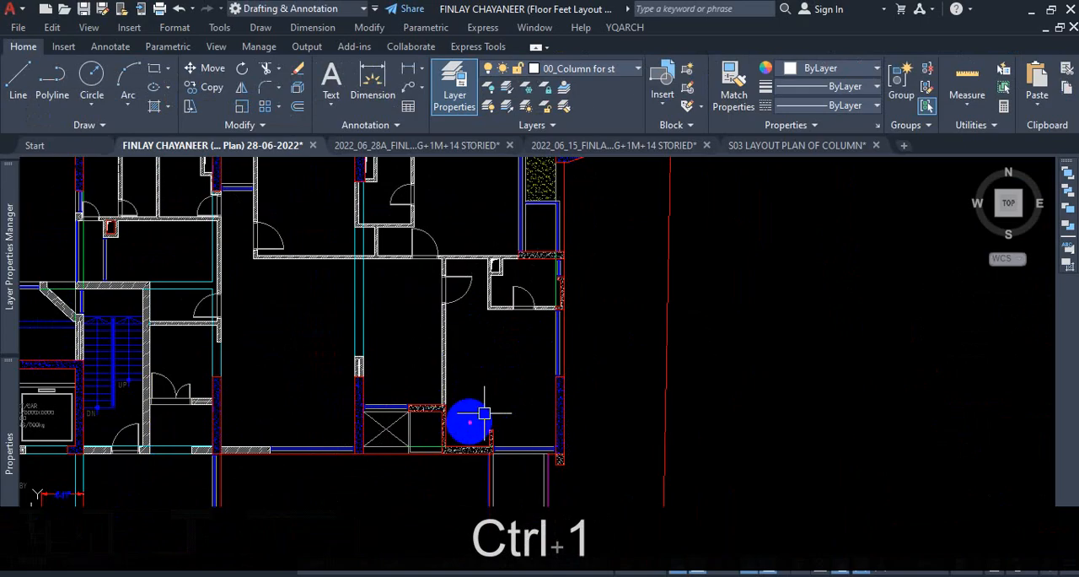
pyautogui.press('Escape')
pyautogui.scroll(-4, 463, 411)
pyautogui.scroll(2, 458, 427)
pyautogui.scroll(-4, 460, 440)
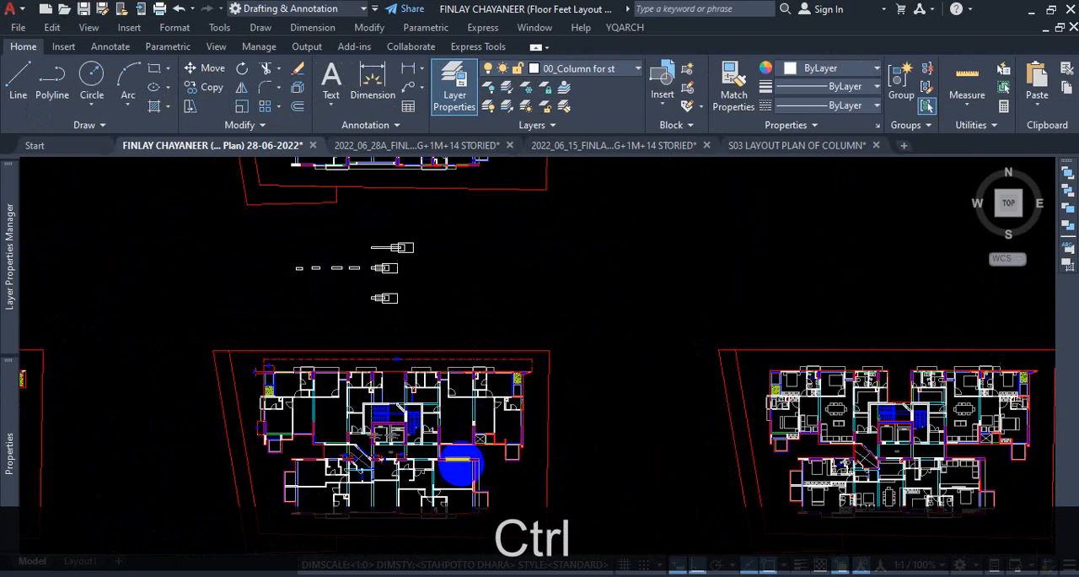
pyautogui.scroll(4, 458, 464)
pyautogui.hotkey('ctrl', '1')
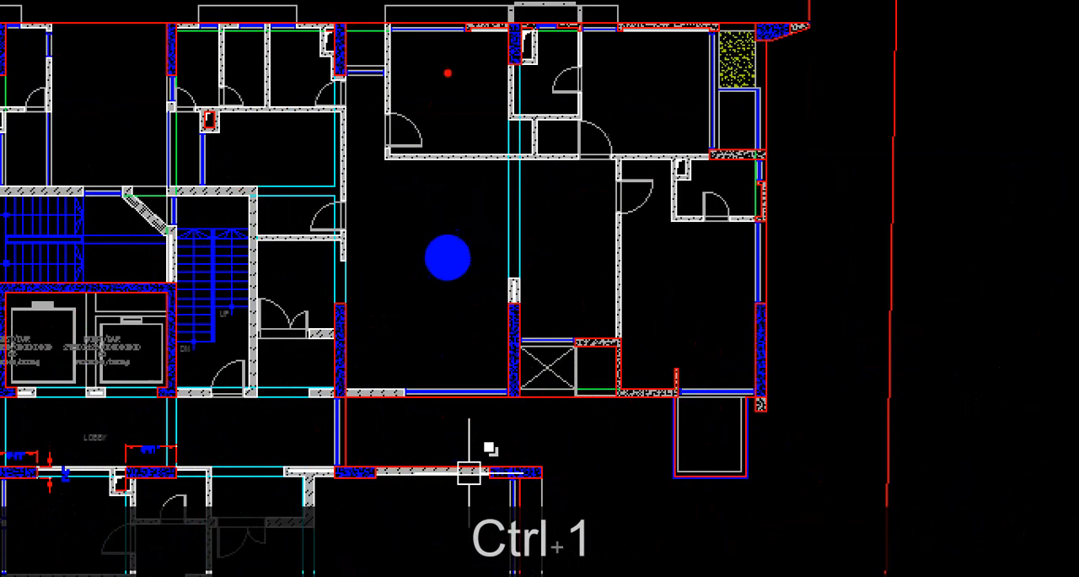
pyautogui.moveTo(456, 21); pyautogui.dragTo(441, 417)
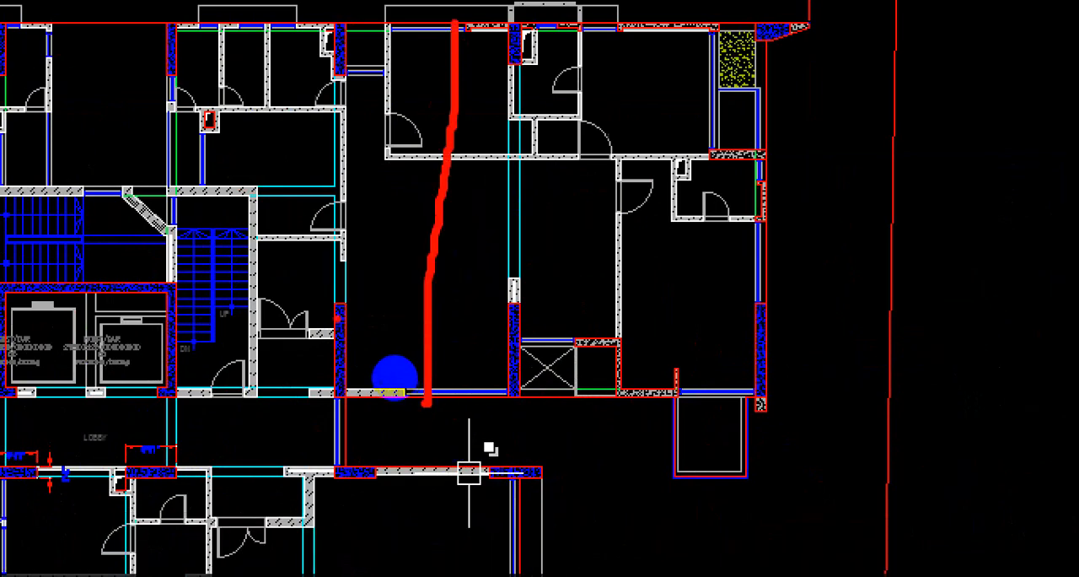
pyautogui.moveTo(394, 374)
pyautogui.keyDown('shift'); pyautogui.mouseDown()
pyautogui.moveTo(484, 377)
pyautogui.moveTo(417, 373)
pyautogui.mouseUp(); pyautogui.keyUp('shift')
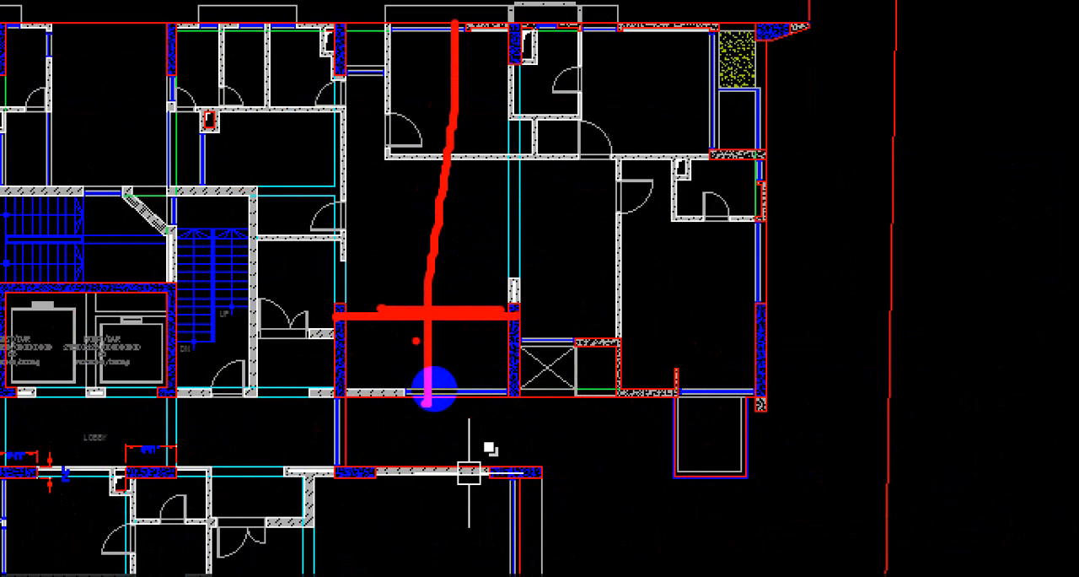
pyautogui.moveTo(506, 17)
pyautogui.mouseDown()
pyautogui.moveTo(493, 331)
pyautogui.moveTo(811, 314)
pyautogui.mouseUp()
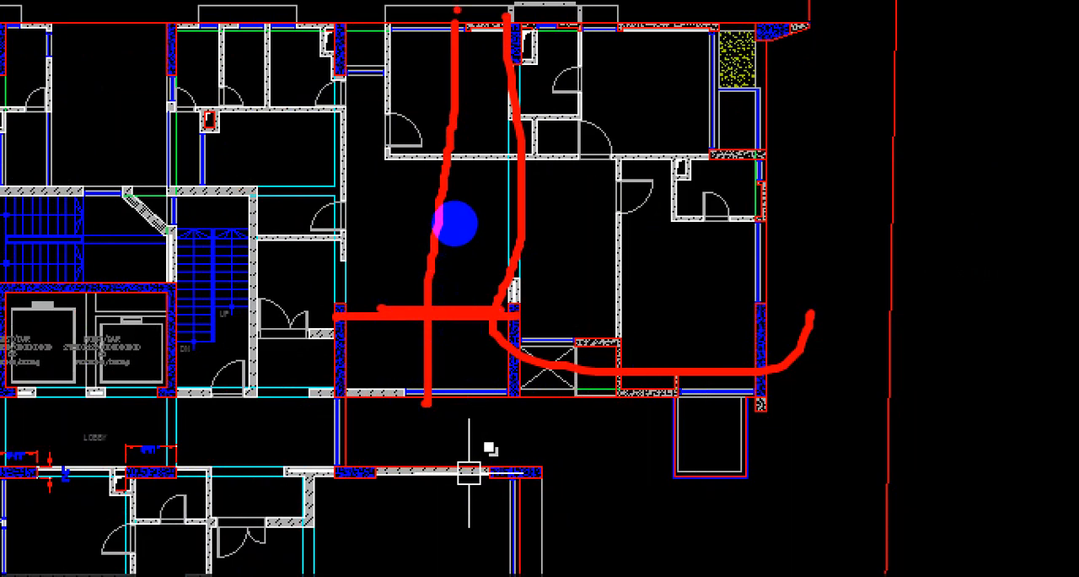
pyautogui.moveTo(453, 153); pyautogui.dragTo(458, 295)
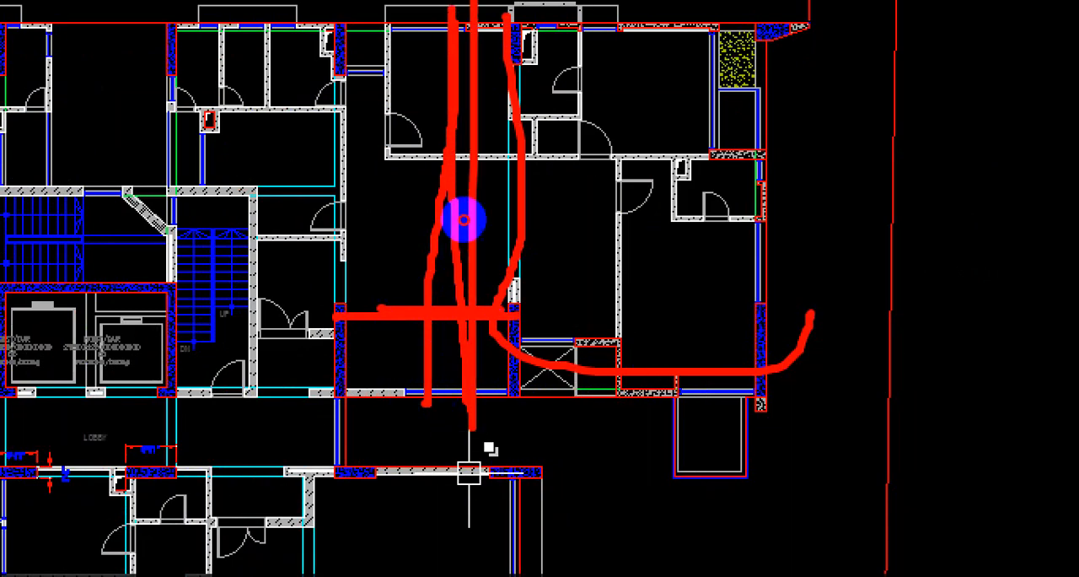
pyautogui.hotkey('ctrl', '1')
pyautogui.press('Escape')
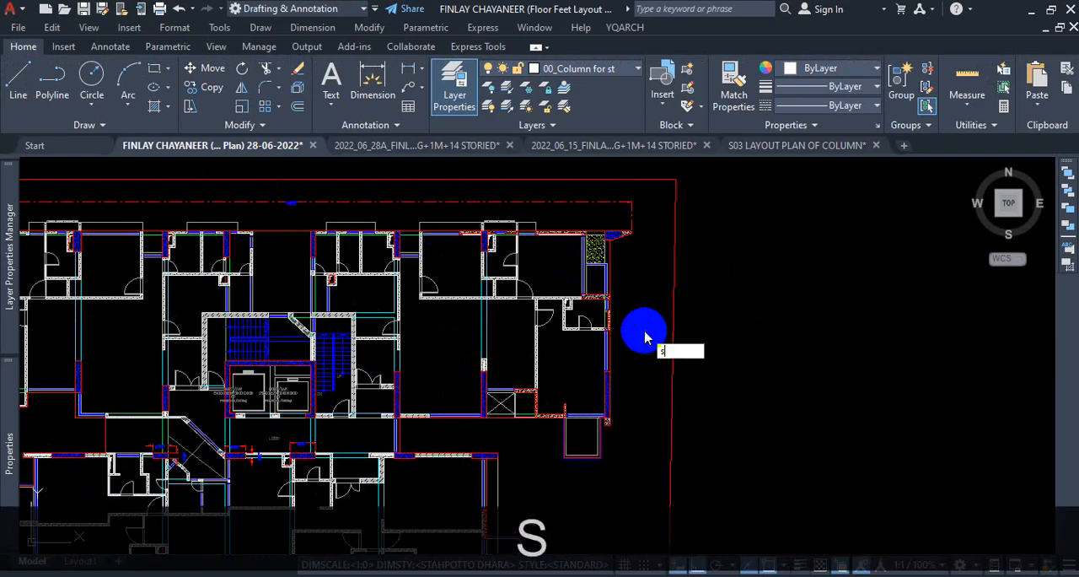
pyautogui.press('Return')
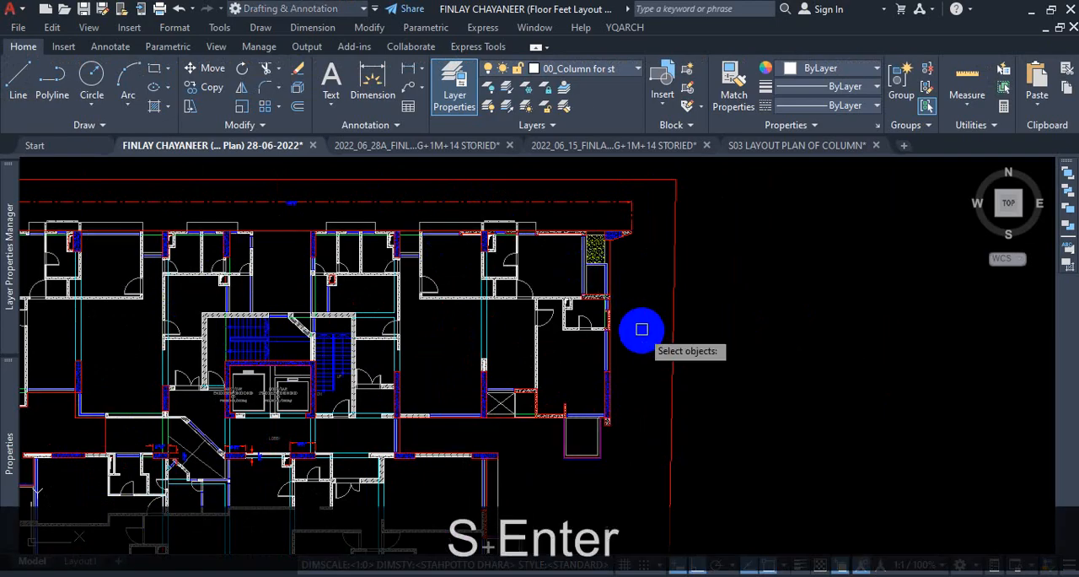
pyautogui.click(653, 191)
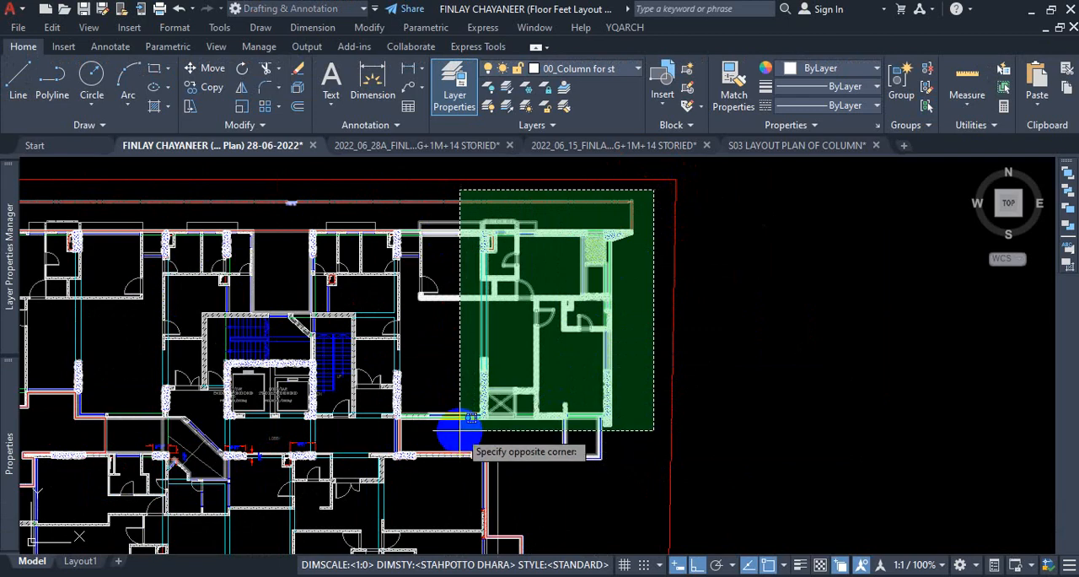
pyautogui.scroll(2, 459, 432)
pyautogui.click(455, 435)
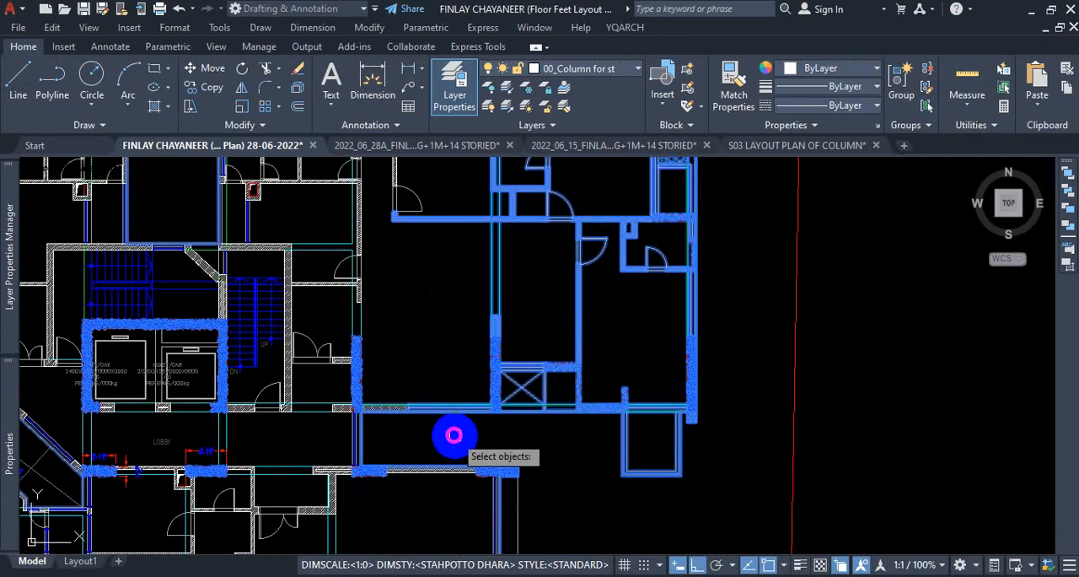
pyautogui.press('Return')
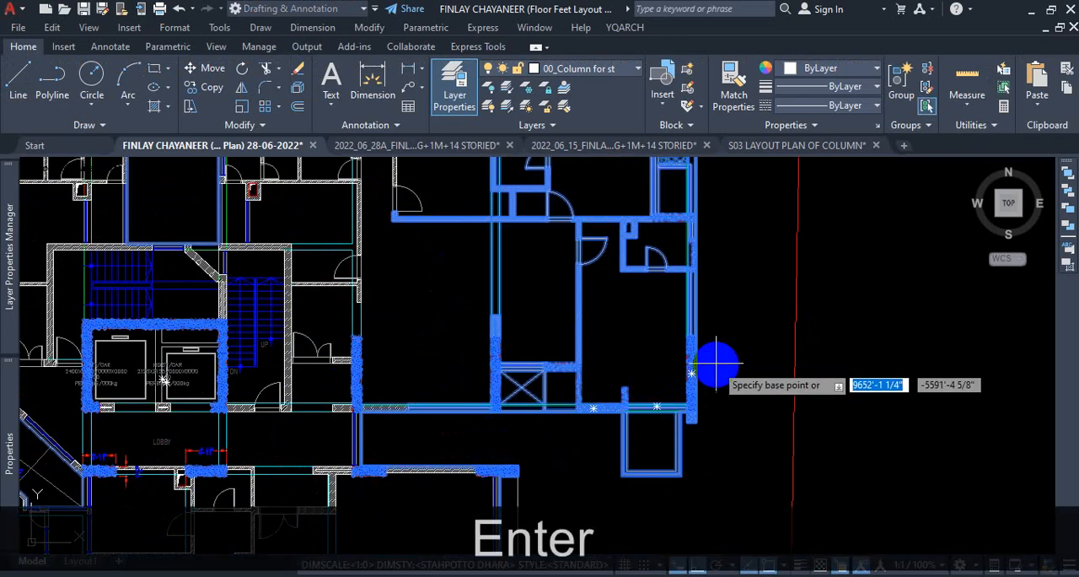
pyautogui.click(489, 220)
pyautogui.click(751, 533)
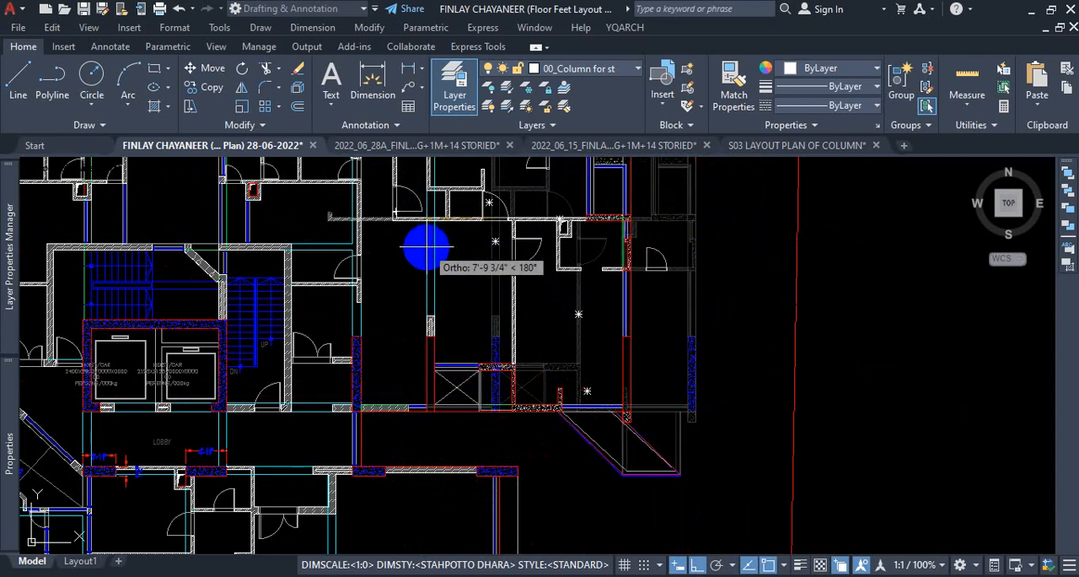
pyautogui.press('Escape')
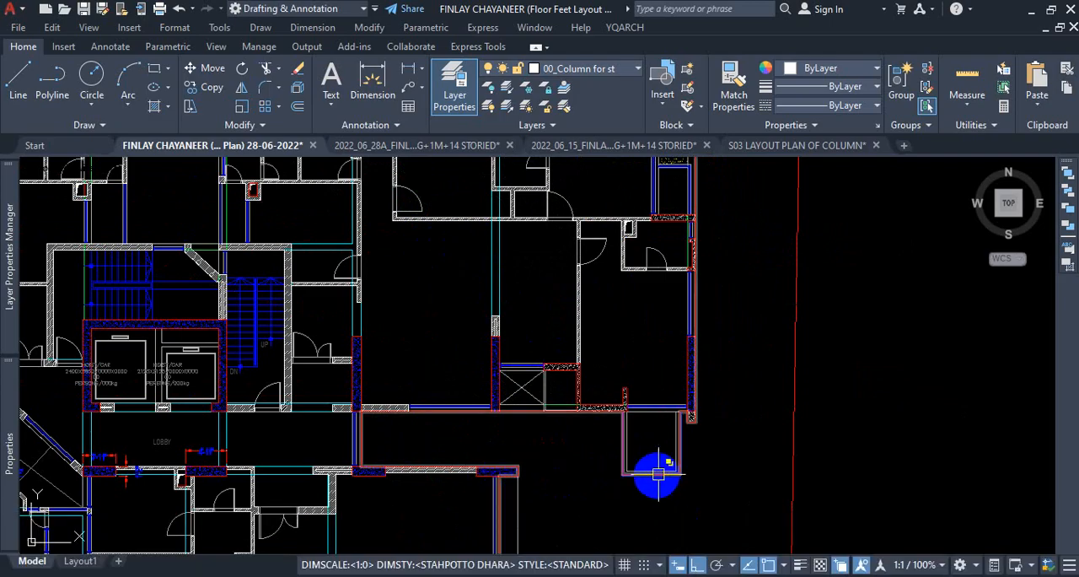
# Delete the red polyline that outlines the building on the 04_2nd Floor Plan layer.
pyautogui.scroll(-10, 659, 475)
pyautogui.scroll(4, 640, 394)
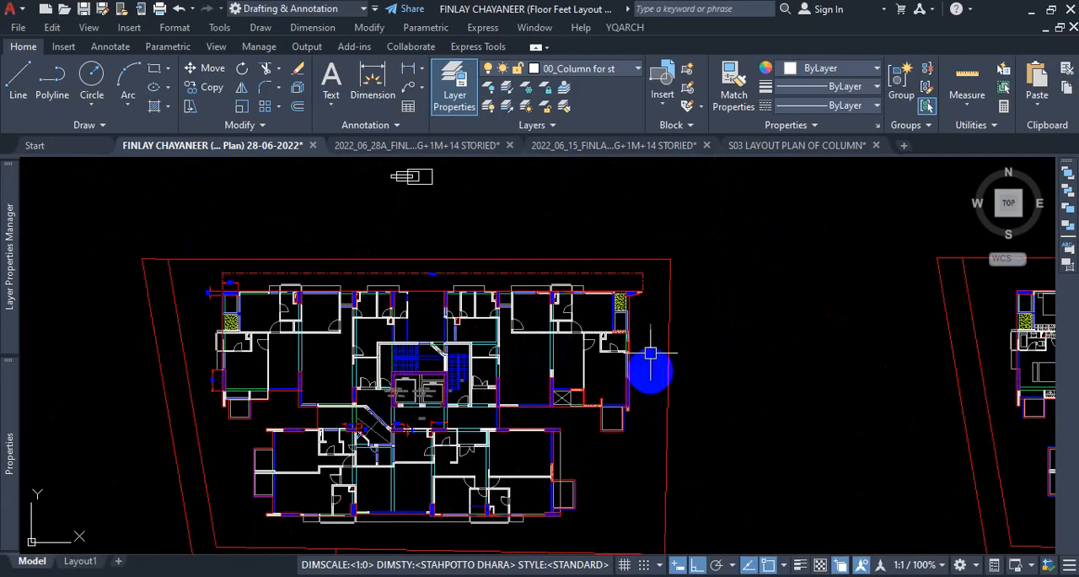
pyautogui.scroll(3, 650, 353)
pyautogui.click(622, 336)
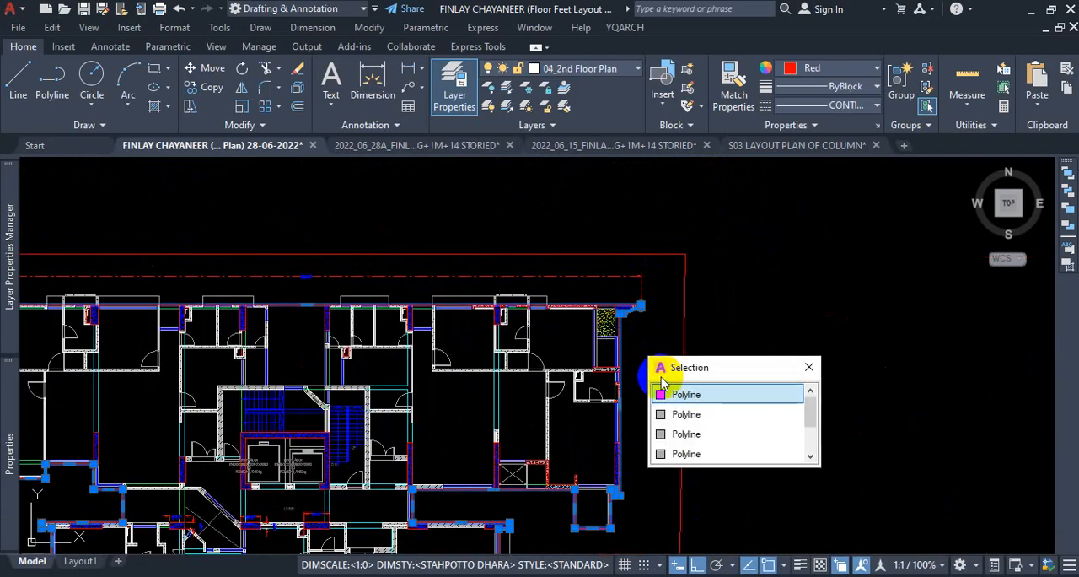
pyautogui.press('Delete')
pyautogui.click(700, 398)
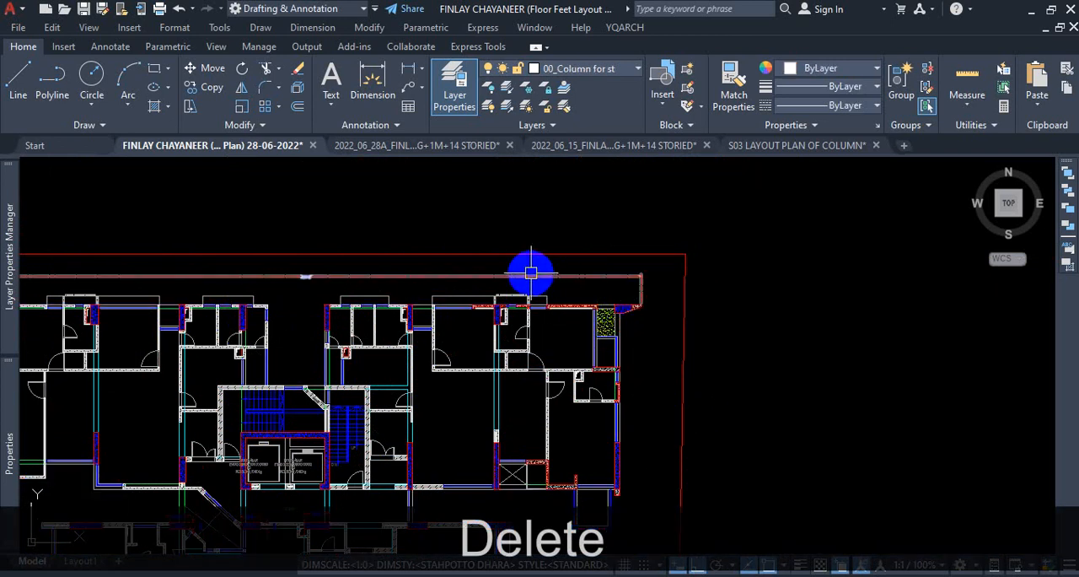
pyautogui.scroll(-3, 578, 272)
pyautogui.scroll(5, 565, 421)
pyautogui.scroll(2, 555, 458)
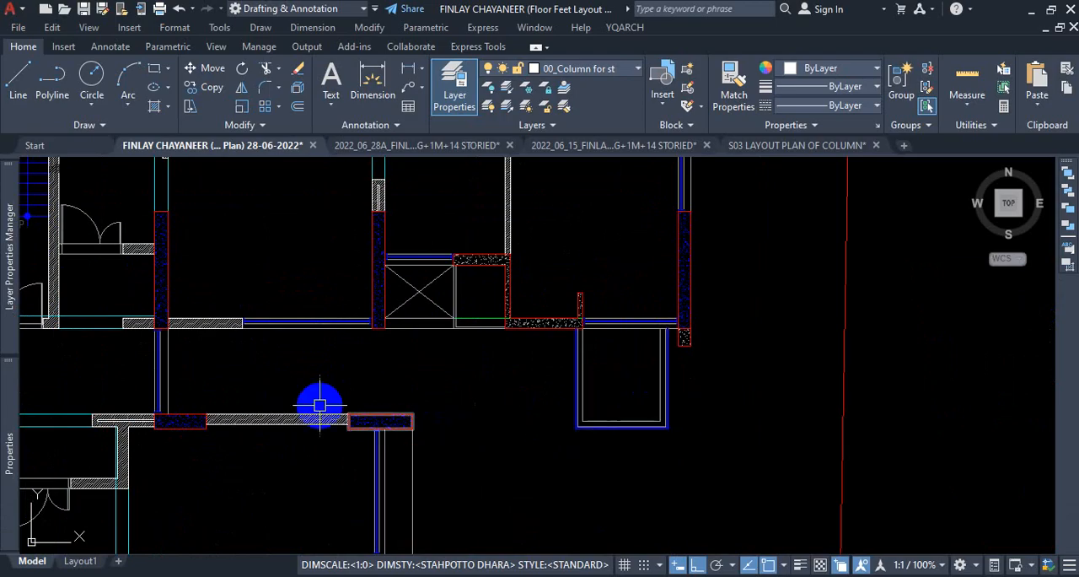
pyautogui.scroll(-1, 405, 447)
pyautogui.scroll(-4, 515, 396)
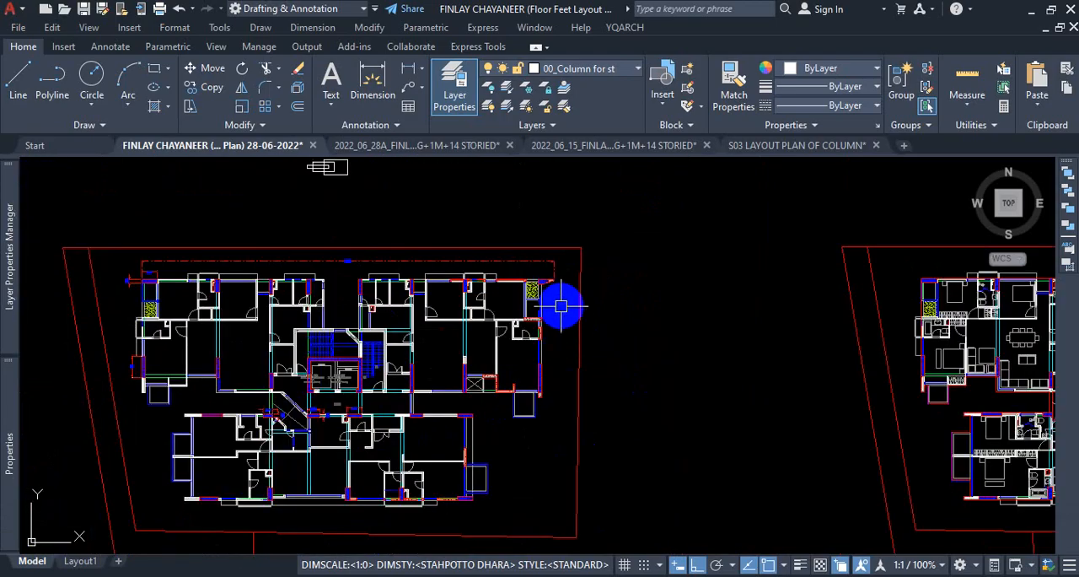
pyautogui.write('s')
pyautogui.press('Return')
pyautogui.click(567, 257)
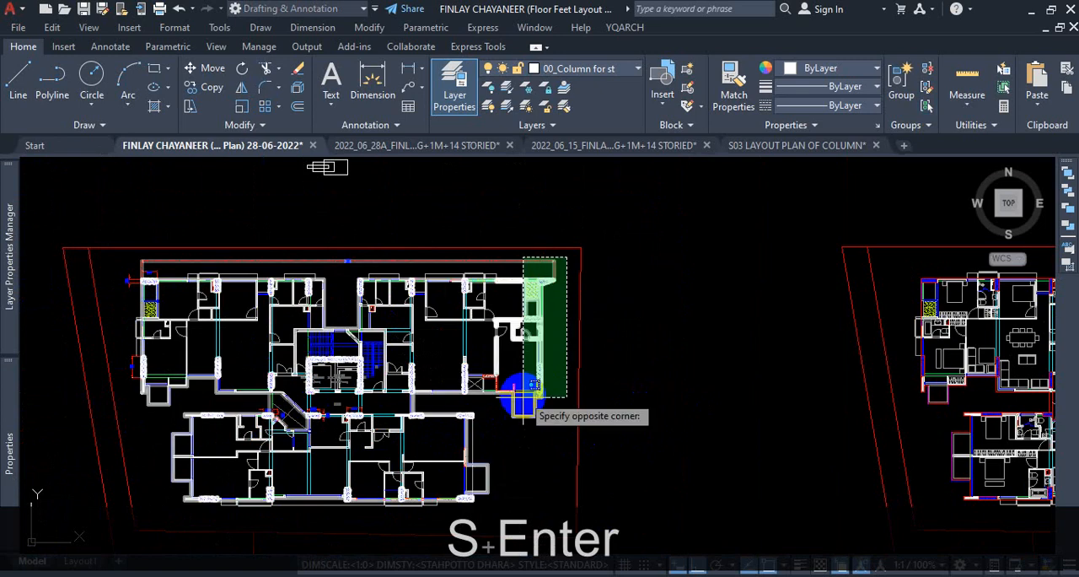
pyautogui.scroll(2, 459, 401)
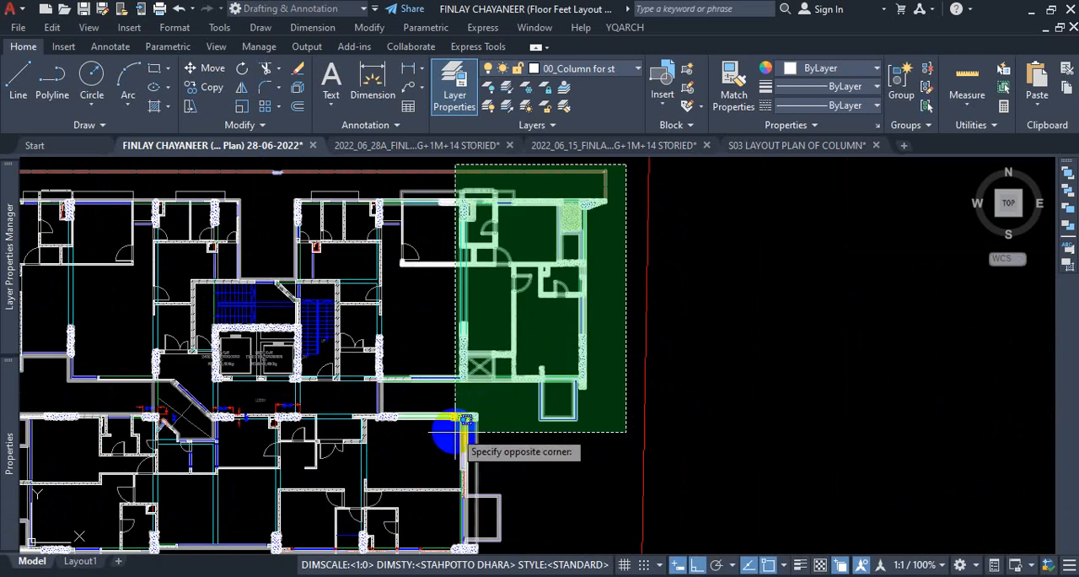
pyautogui.scroll(2, 396, 429)
pyautogui.scroll(-2, 410, 426)
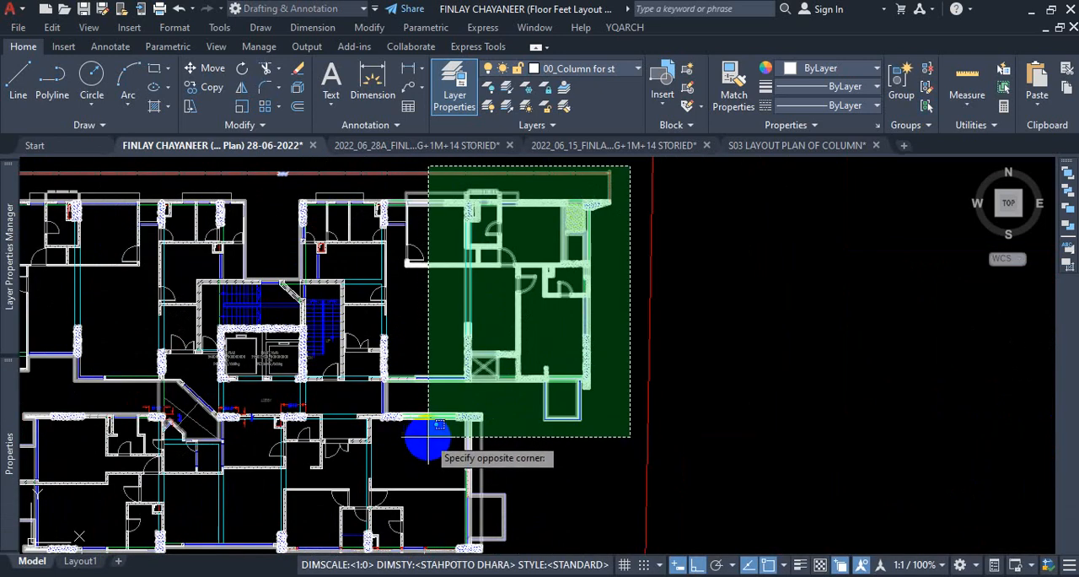
pyautogui.click(428, 438)
pyautogui.press('Return')
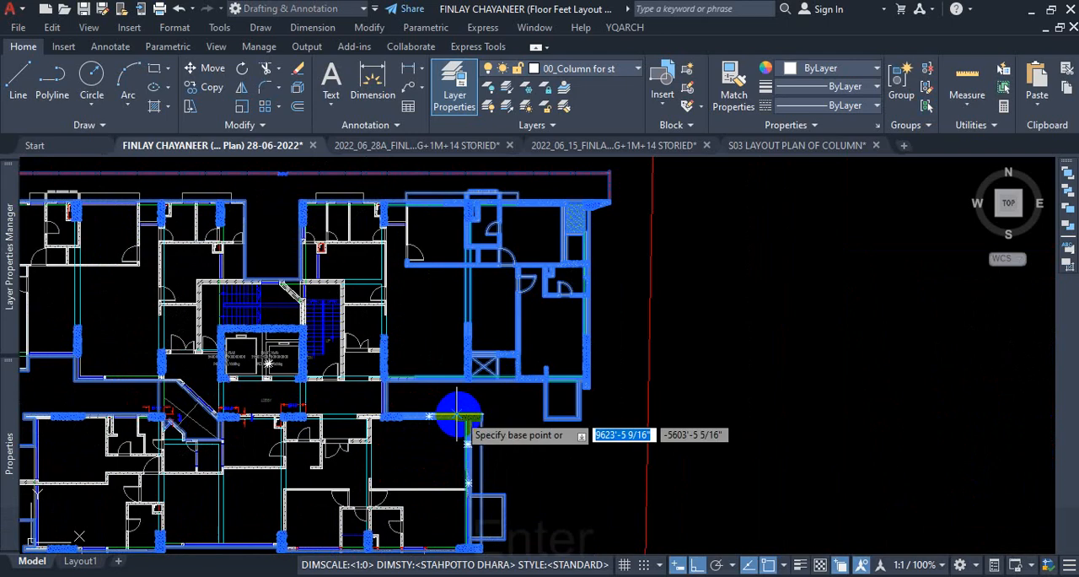
pyautogui.scroll(4, 461, 289)
pyautogui.click(470, 242)
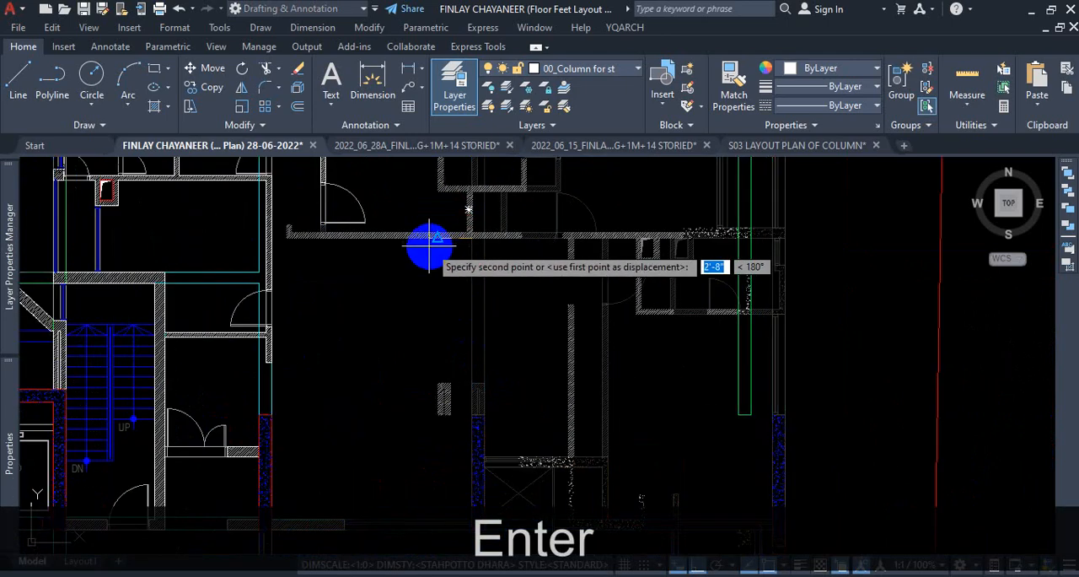
pyautogui.scroll(-4, 426, 243)
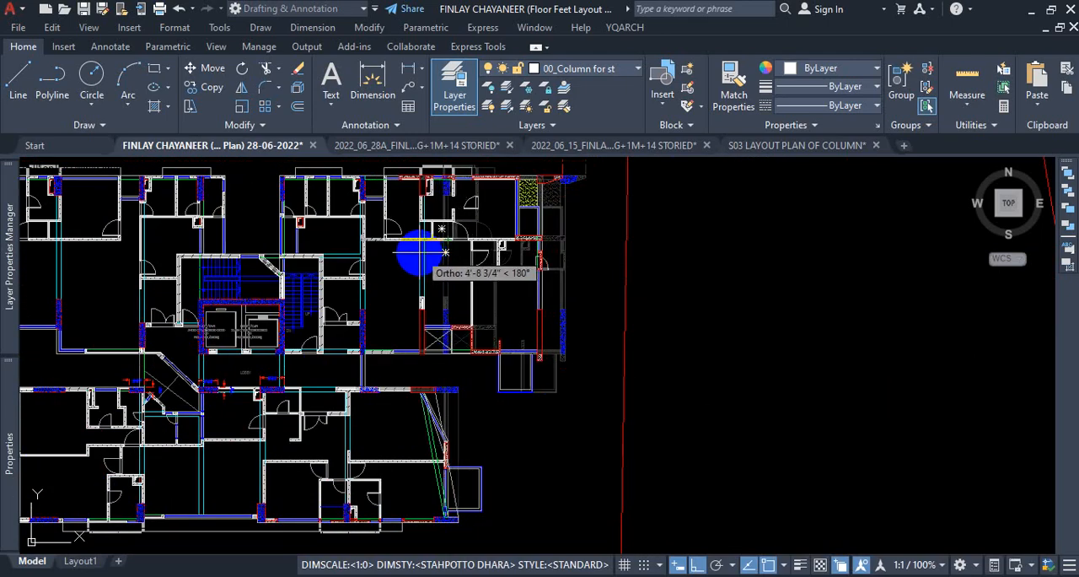
pyautogui.scroll(2, 444, 251)
pyautogui.scroll(-2, 426, 251)
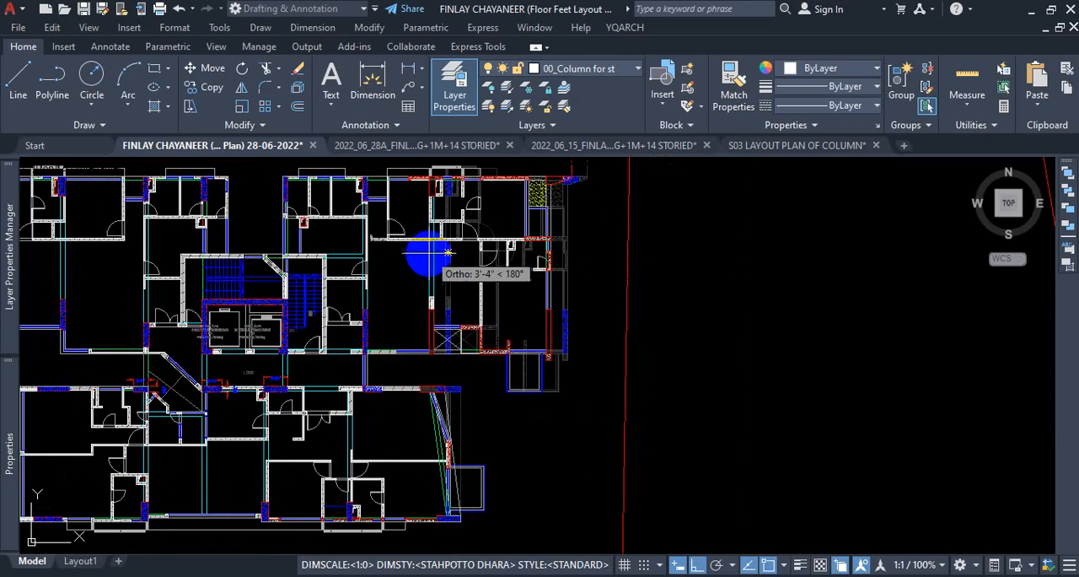
pyautogui.press('Escape')
# Examine the balcony below the upper-right flat and the overlapping polylines that form its outline.
pyautogui.scroll(2, 508, 410)
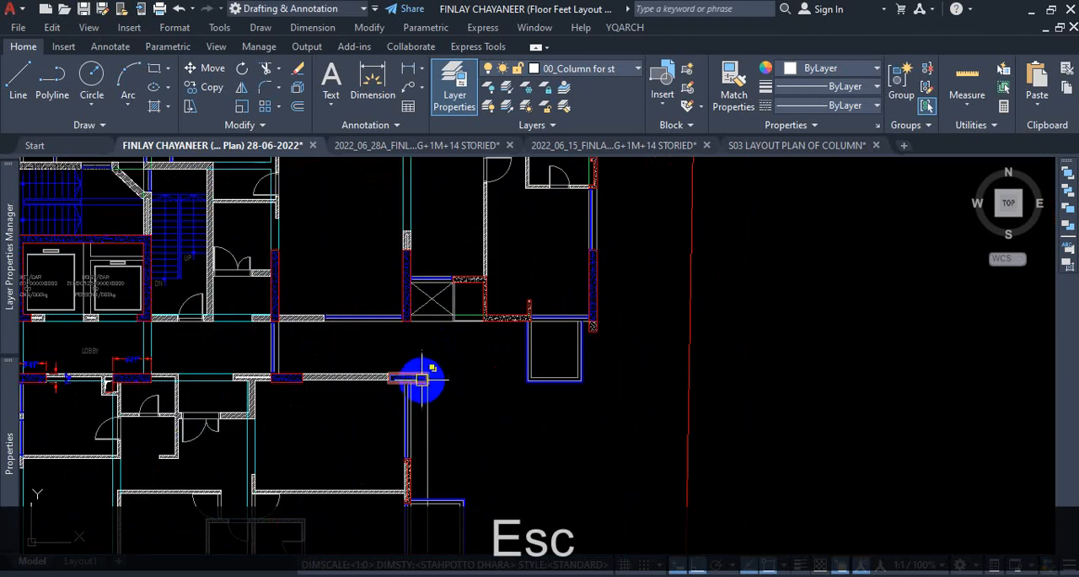
pyautogui.scroll(2, 537, 376)
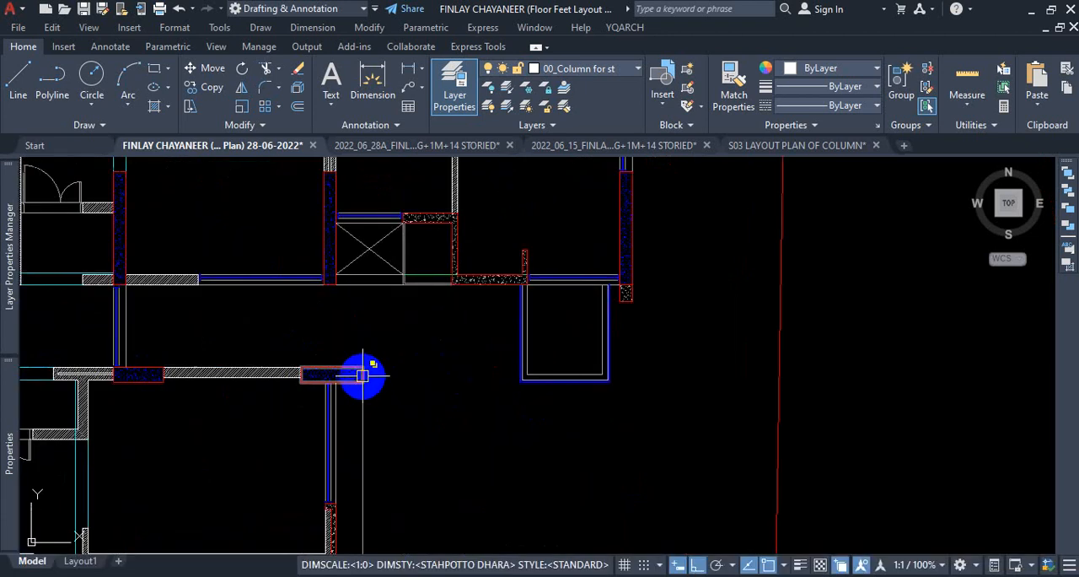
pyautogui.click(627, 359)
pyautogui.click(469, 403)
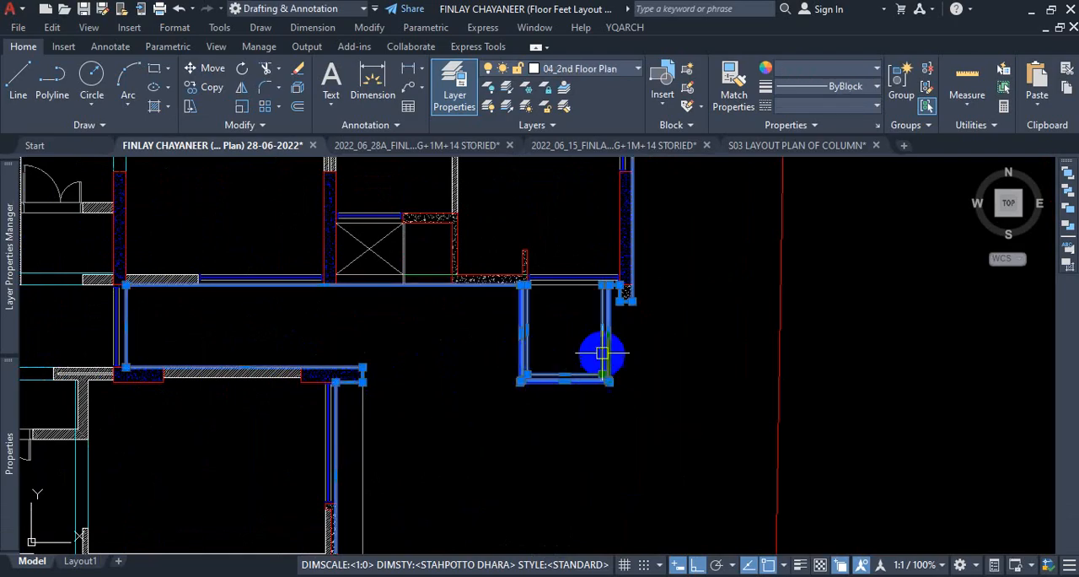
pyautogui.press('Escape')
pyautogui.click(518, 304)
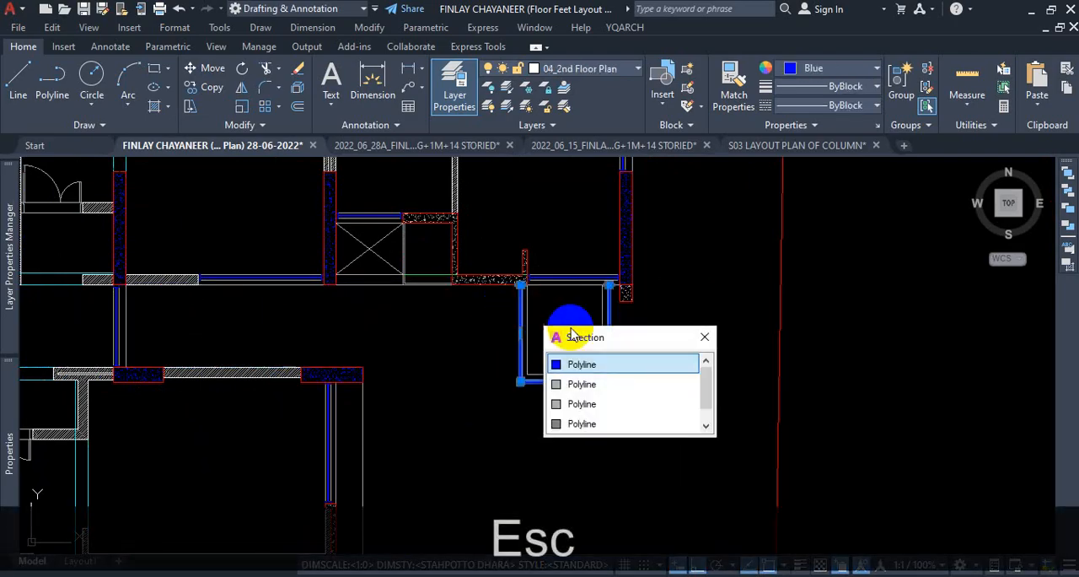
pyautogui.press('Escape')
pyautogui.click(624, 336)
pyautogui.click(601, 341)
pyautogui.press('Escape')
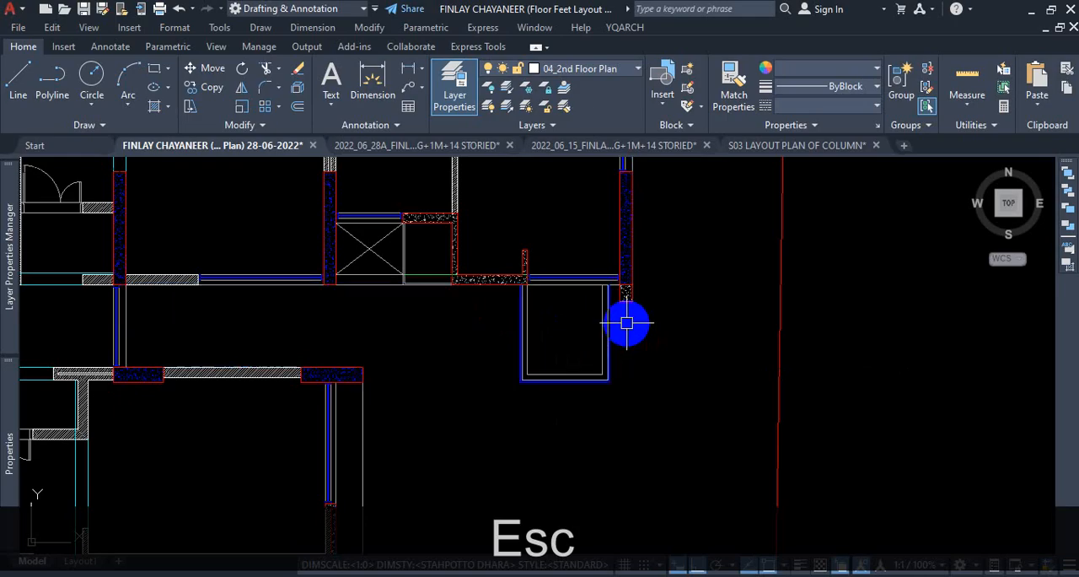
pyautogui.scroll(5, 617, 290)
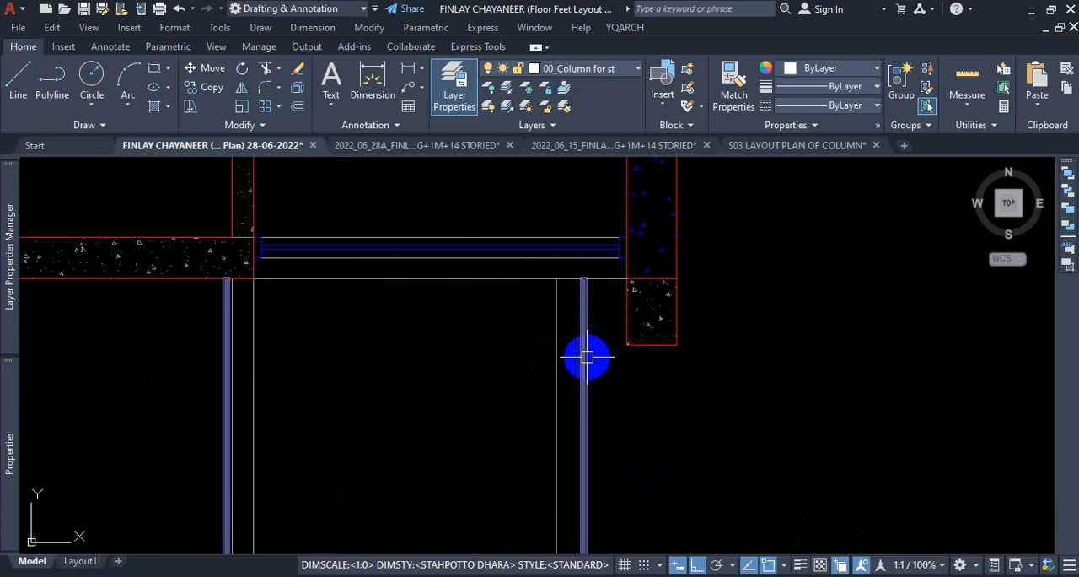
pyautogui.scroll(-5, 588, 357)
pyautogui.press('Escape')
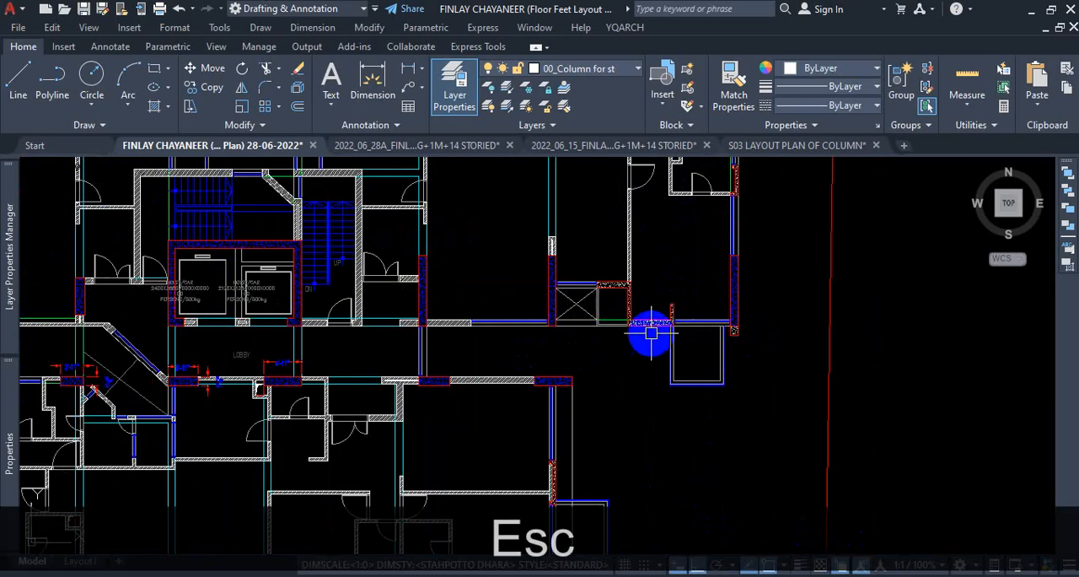
pyautogui.click(651, 328)
pyautogui.press('Escape')
# Stretch the upper-right flat 6 inches to the left, using a crossing boundary that cuts the living area and ends just below its lower wall.
pyautogui.scroll(-5, 705, 281)
pyautogui.scroll(5, 714, 277)
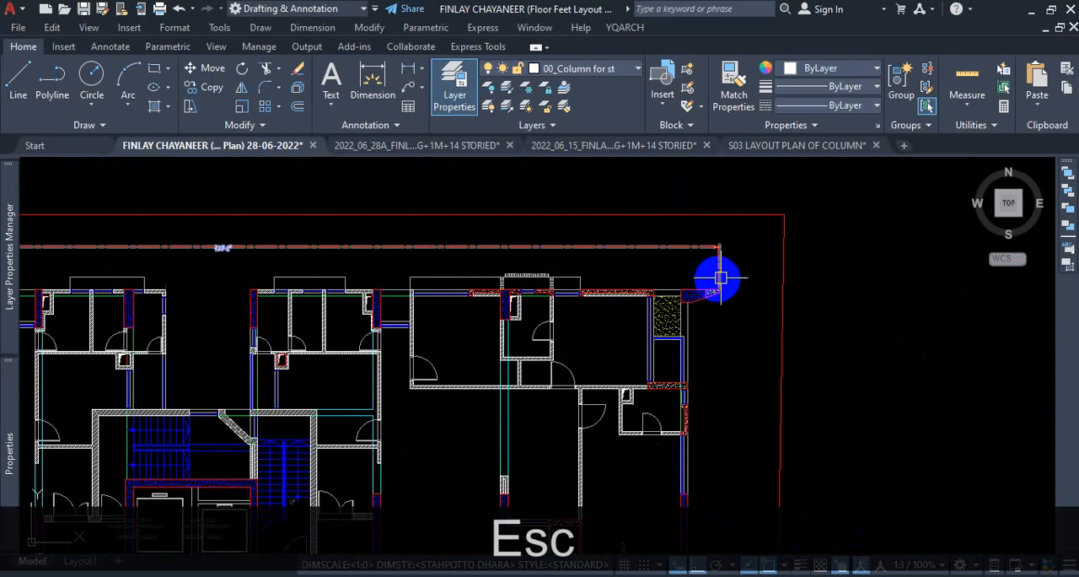
pyautogui.write('s')
pyautogui.press('Return')
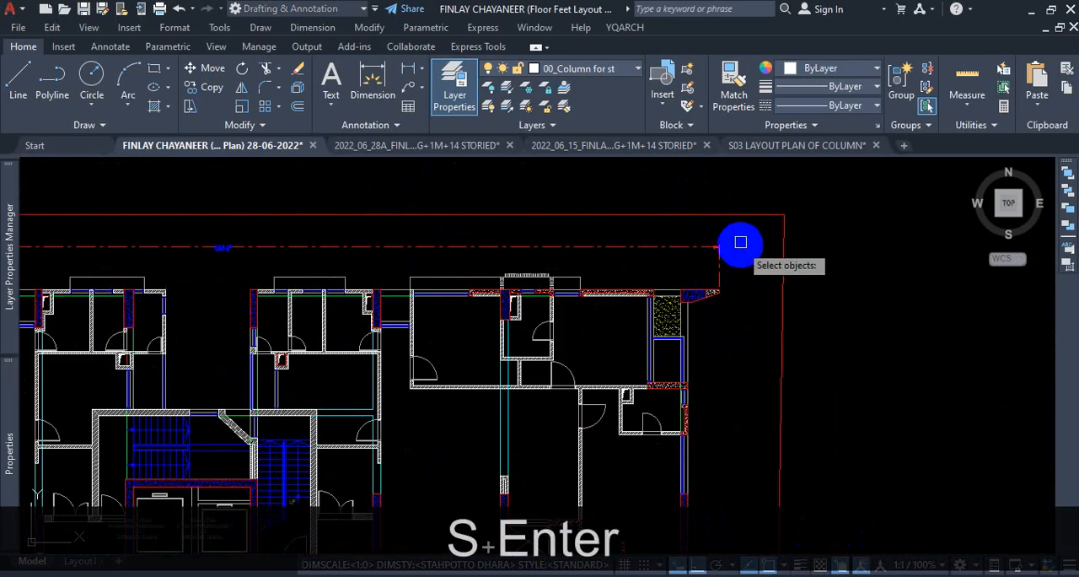
pyautogui.click(740, 246)
pyautogui.scroll(-5, 711, 312)
pyautogui.scroll(5, 684, 403)
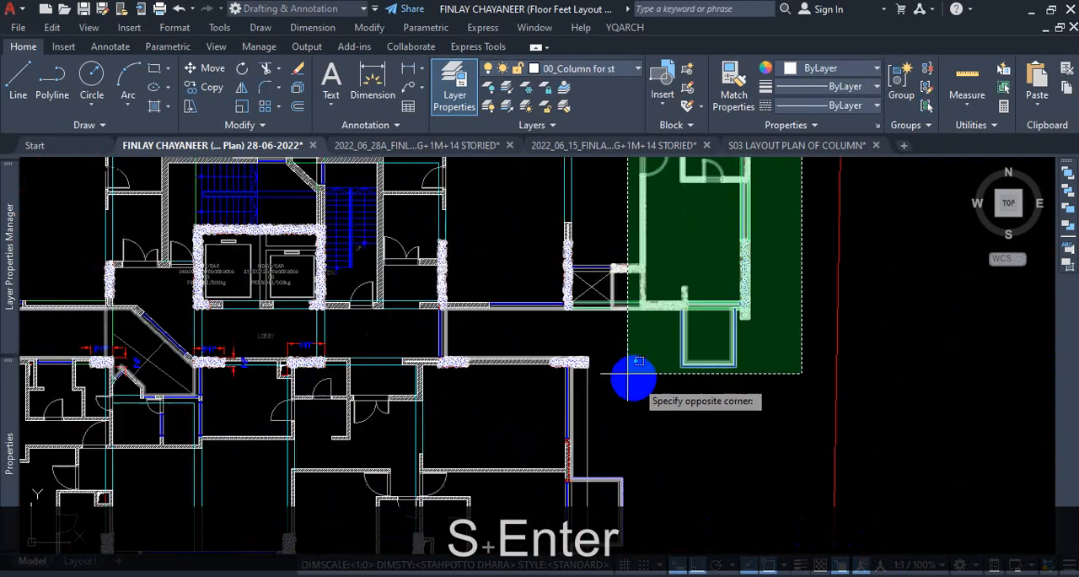
pyautogui.click(504, 315)
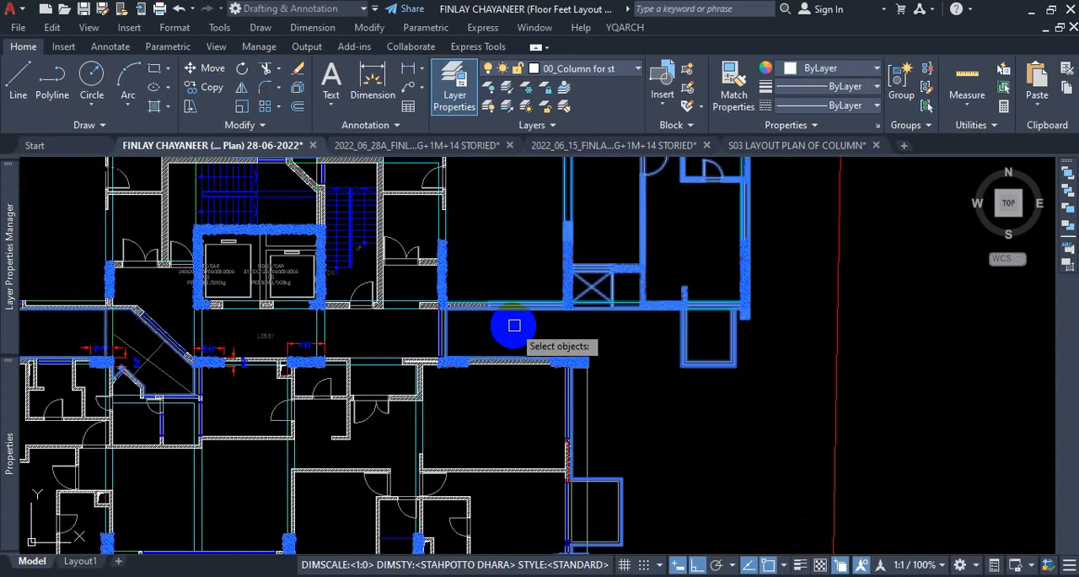
pyautogui.press('Return')
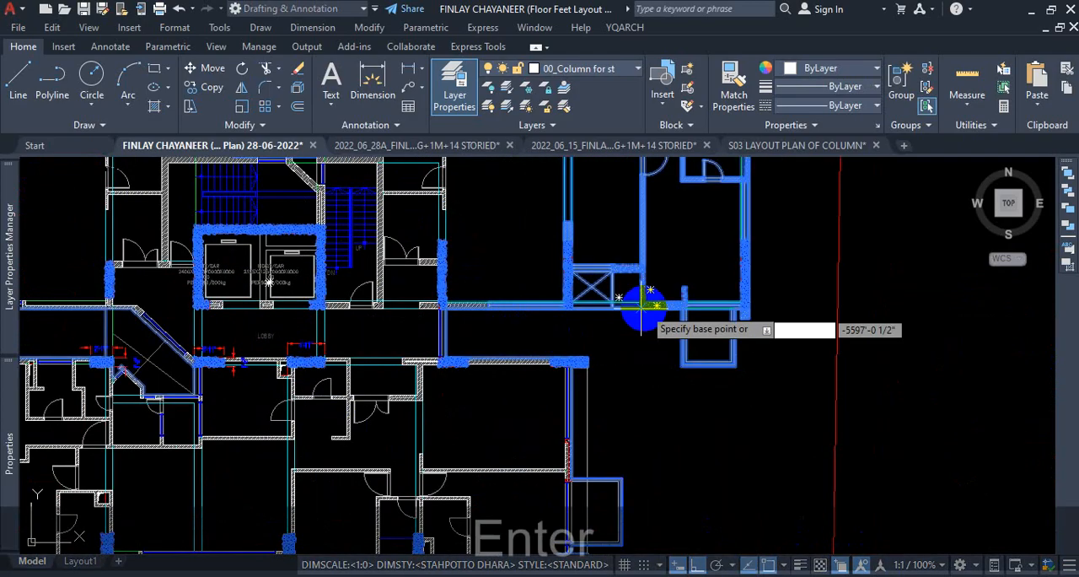
pyautogui.click(567, 250)
pyautogui.write('6')
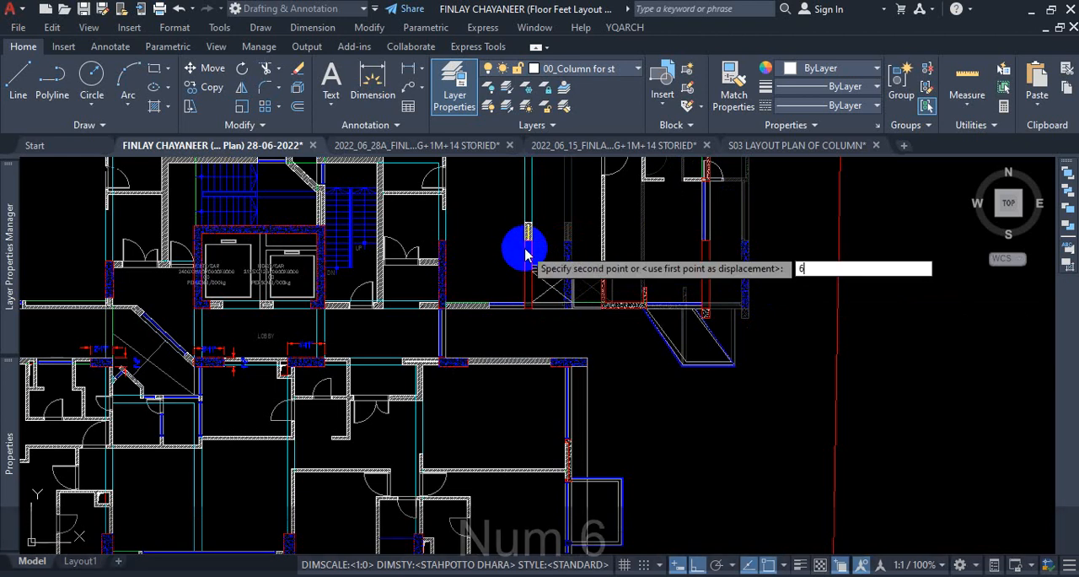
pyautogui.press('Return')
# Add a linear dimension for the clear width between the two columns of the stretched upper-right flat's living area.
pyautogui.scroll(-2, 514, 249)
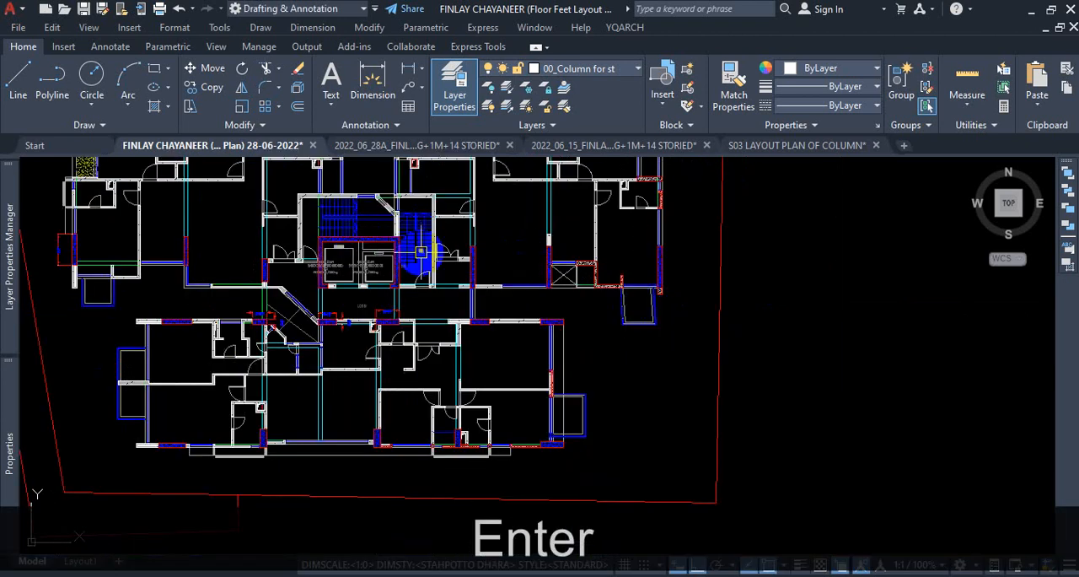
pyautogui.scroll(-5, 432, 262)
pyautogui.scroll(7, 552, 223)
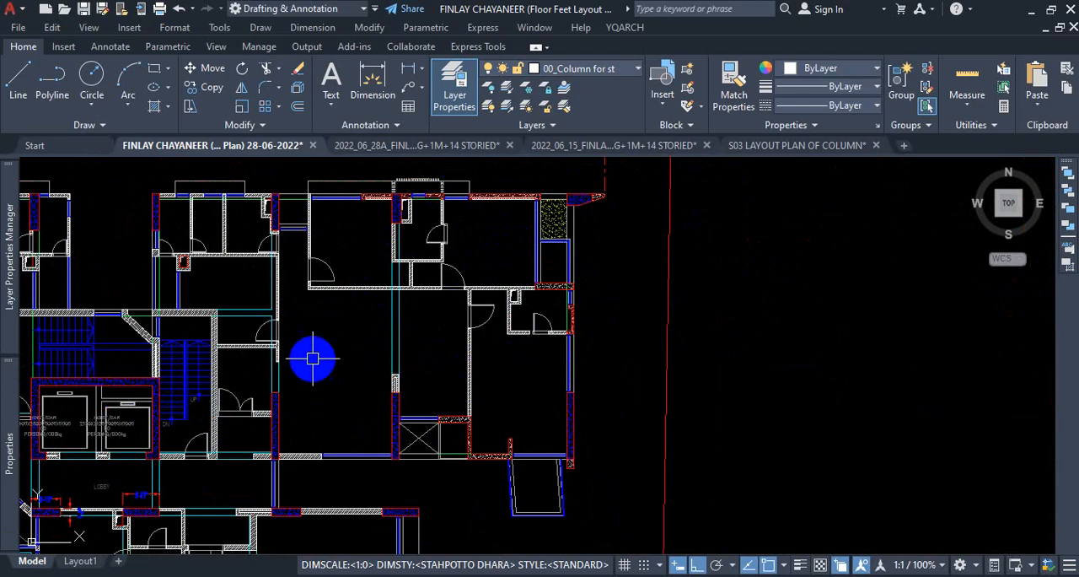
pyautogui.click(373, 84)
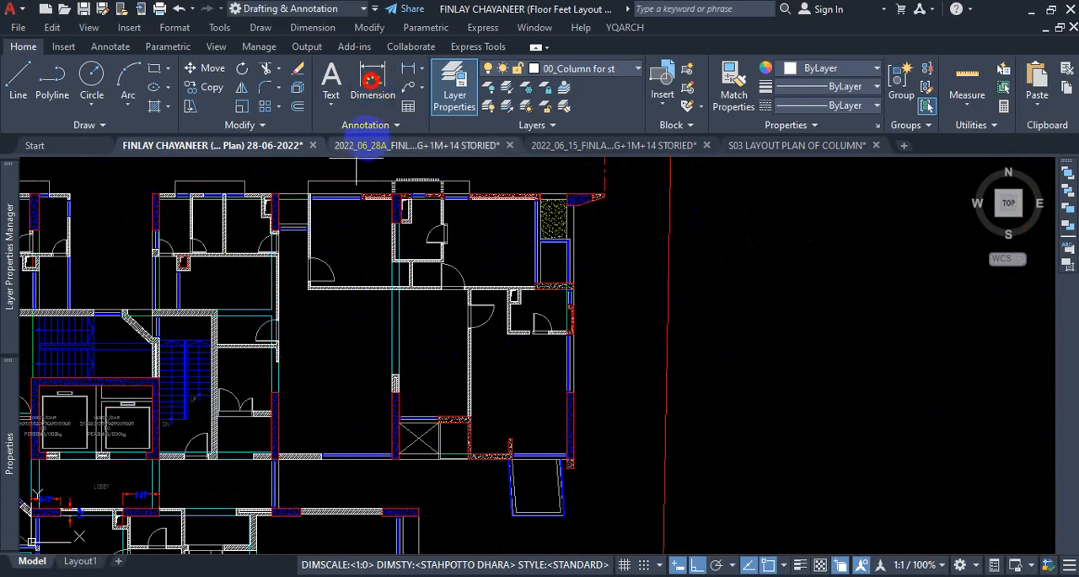
pyautogui.scroll(3, 263, 413)
pyautogui.click(305, 366)
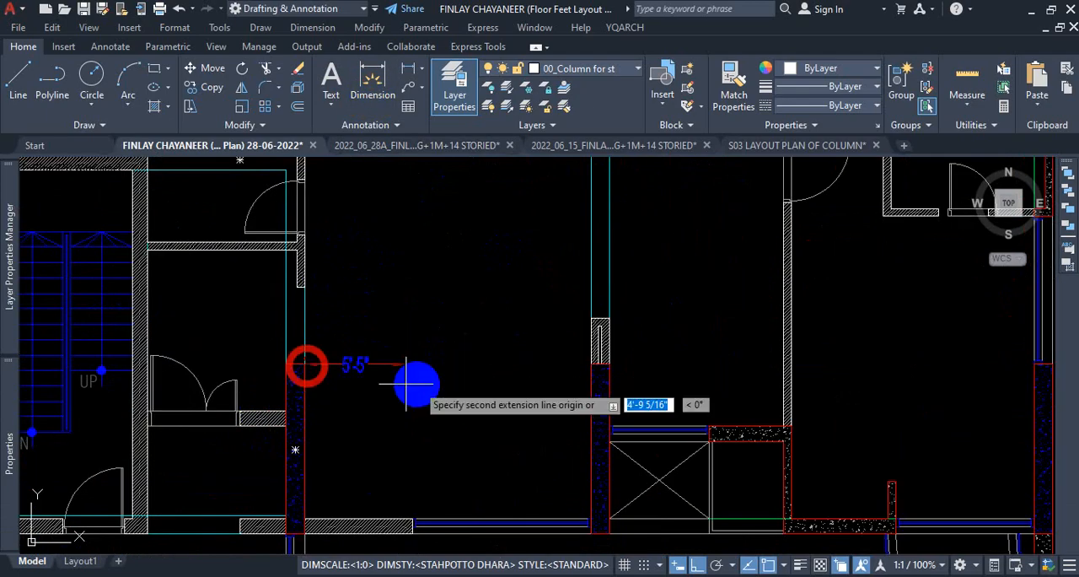
pyautogui.click(591, 368)
pyautogui.click(525, 430)
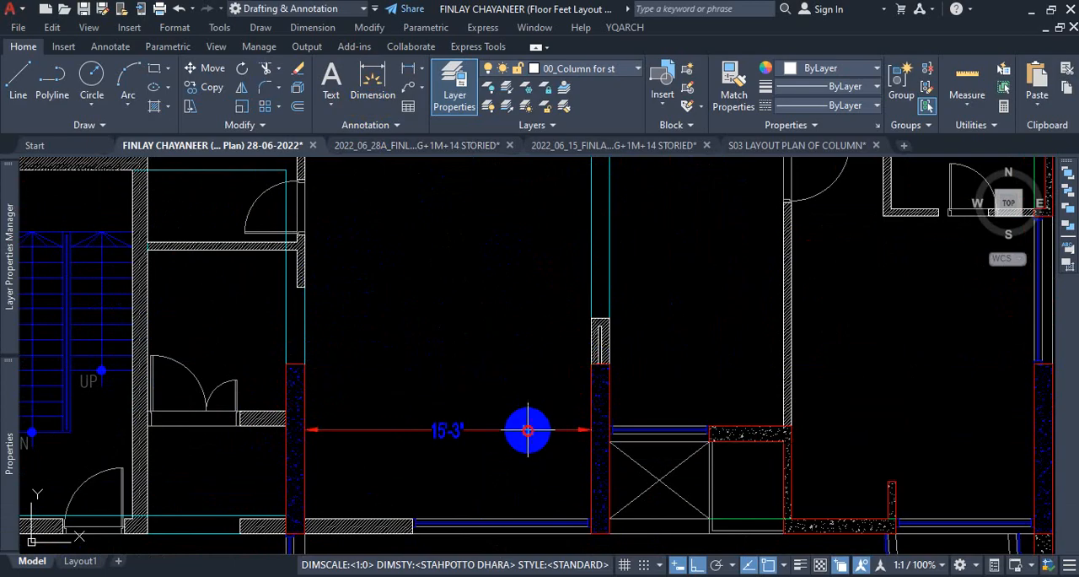
# Measure the same clear width between the living-area columns in the unstretched copy of the plan.
pyautogui.scroll(-4, 516, 375)
pyautogui.scroll(-6, 515, 373)
pyautogui.scroll(7, 543, 378)
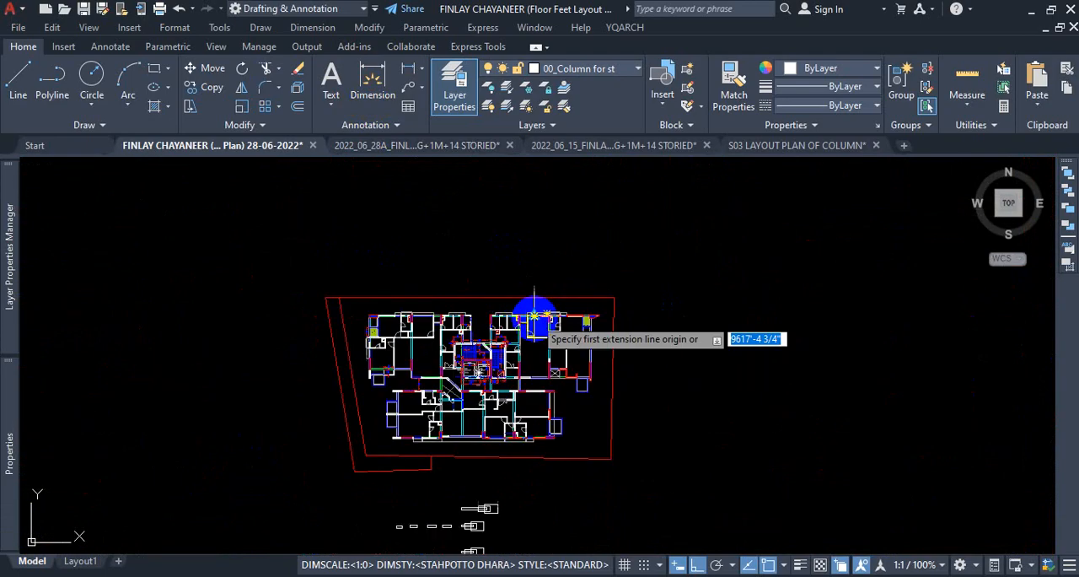
pyautogui.scroll(4, 446, 346)
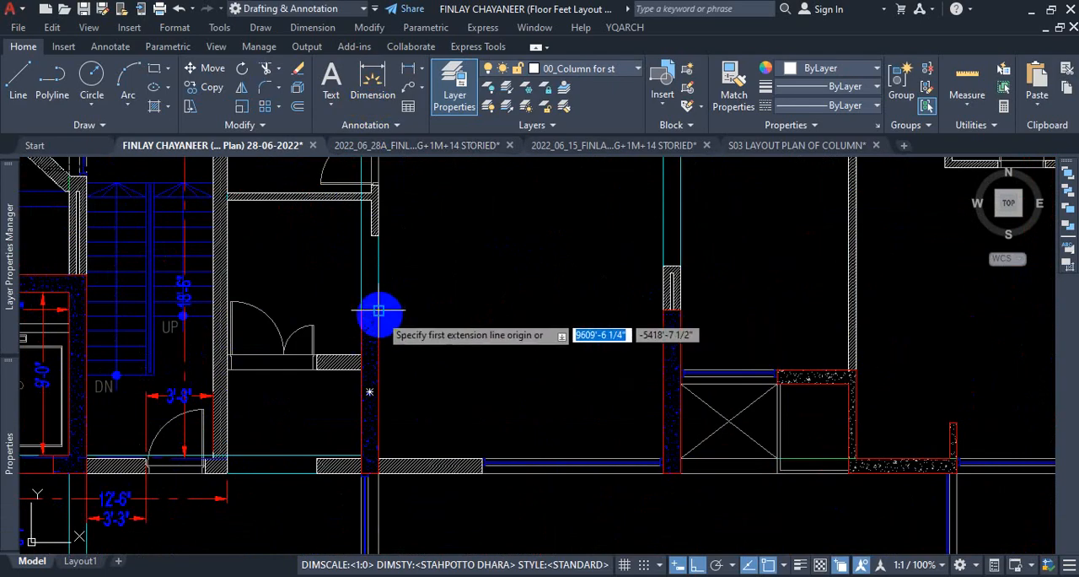
pyautogui.click(371, 309)
pyautogui.click(663, 311)
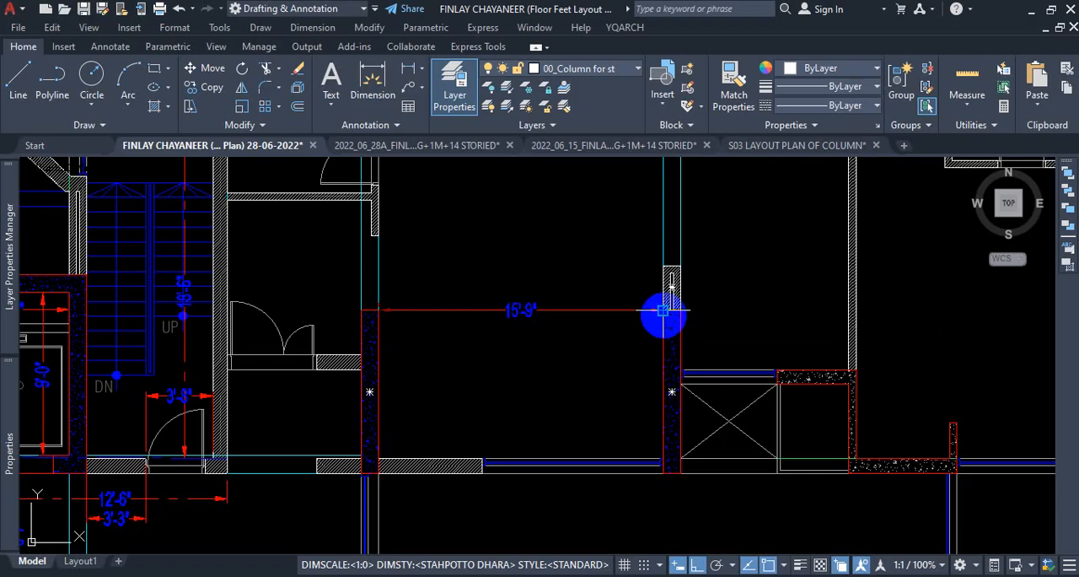
pyautogui.scroll(-4, 663, 312)
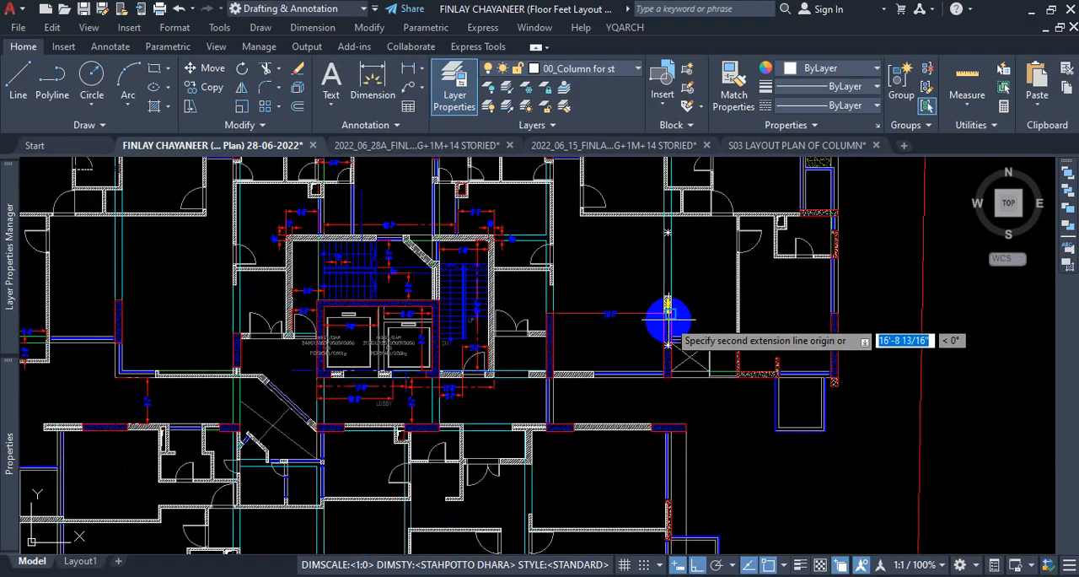
pyautogui.press('Escape')
# Examine the floor plan copies and nested practice rectangles to review where the crossing boundary cuts through the upper-right flat.
pyautogui.scroll(-2, 688, 348)
pyautogui.hotkey('ctrl', '1')
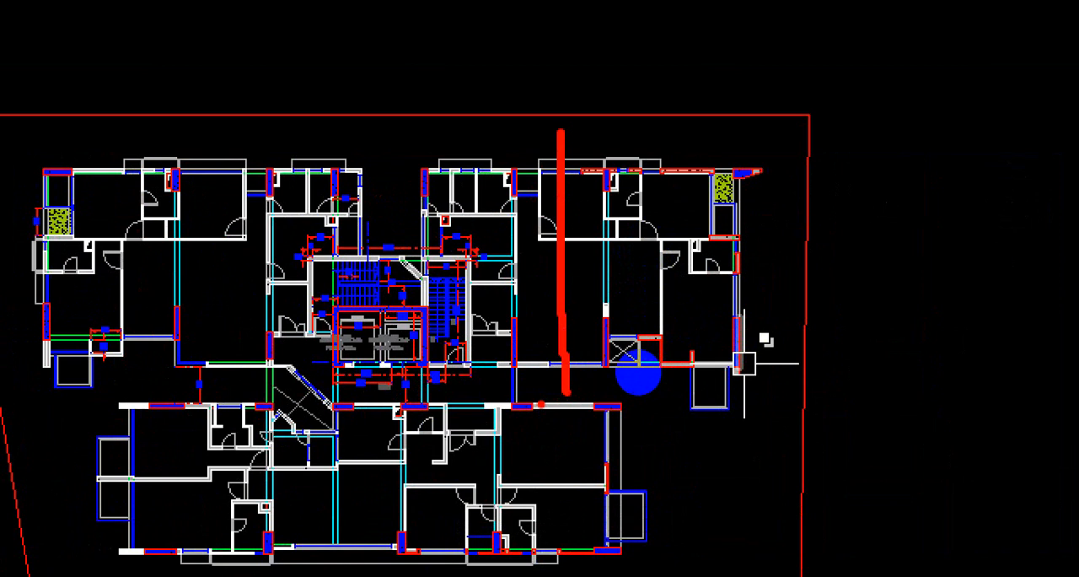
pyautogui.press('Escape')
pyautogui.scroll(-15, 465, 377)
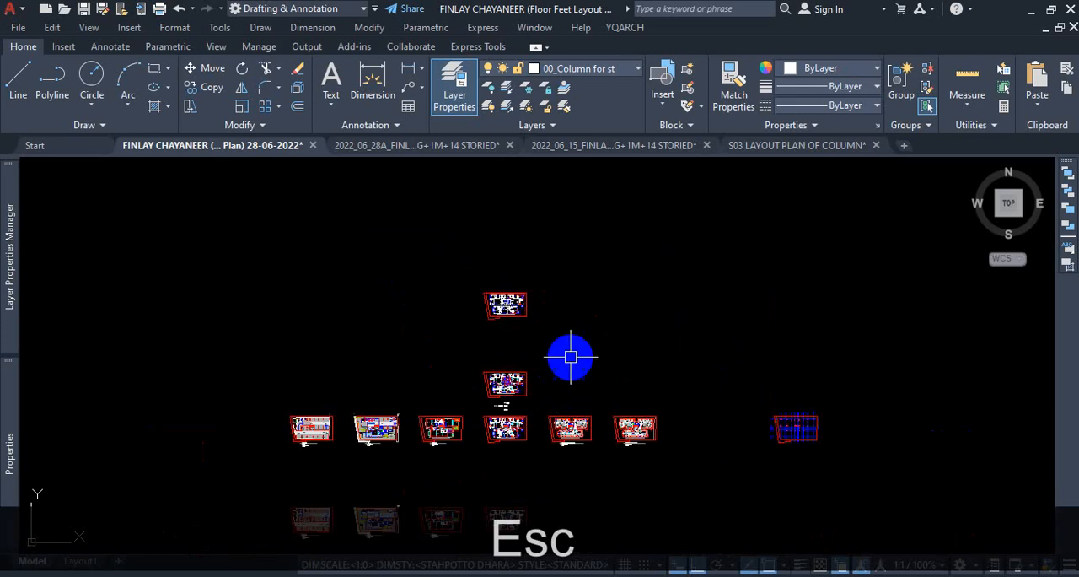
pyautogui.scroll(15, 547, 384)
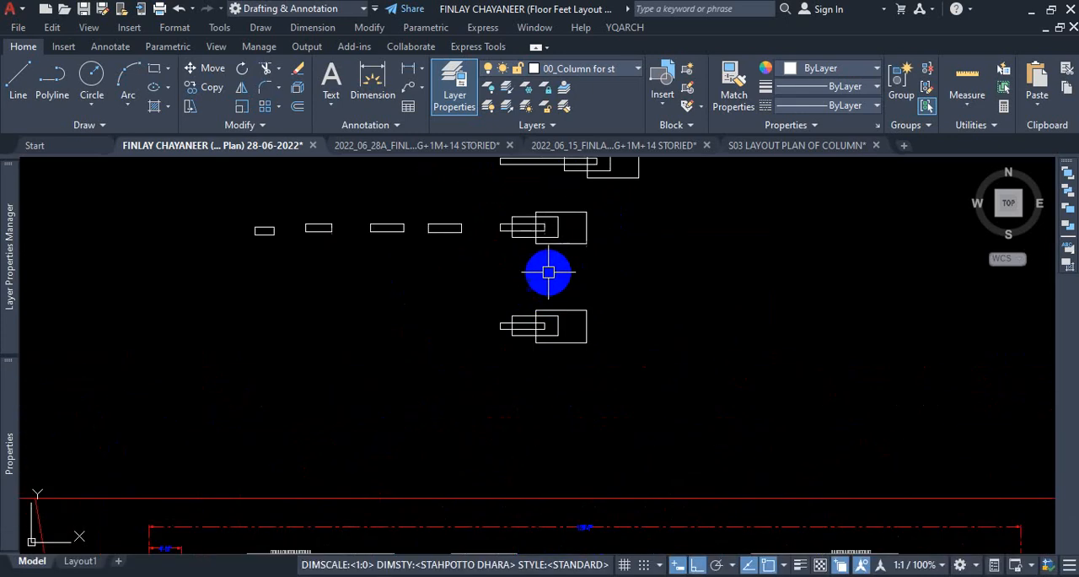
pyautogui.scroll(-10, 588, 294)
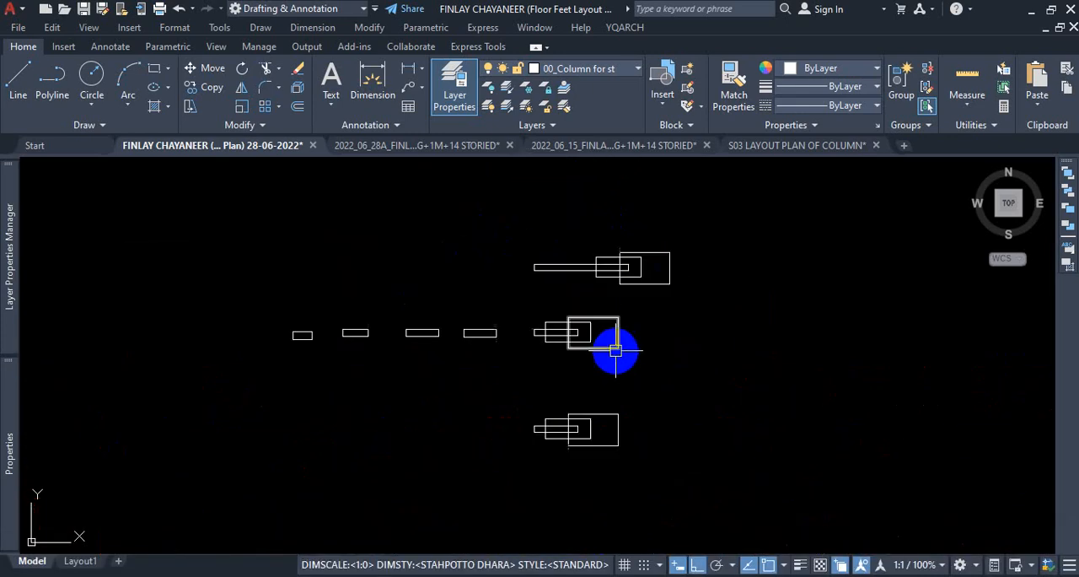
pyautogui.scroll(5, 691, 374)
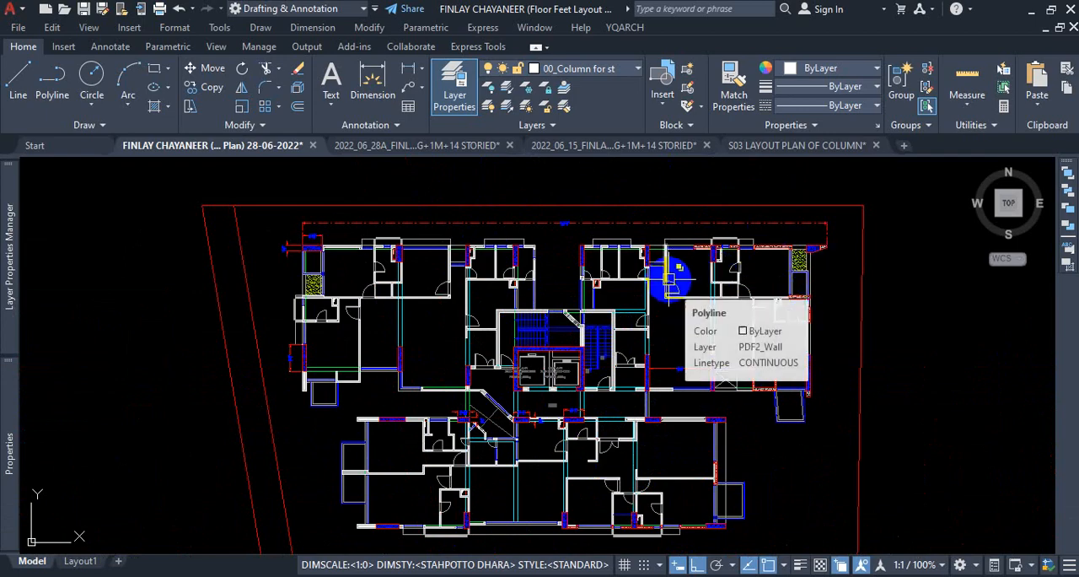
pyautogui.scroll(-3, 621, 319)
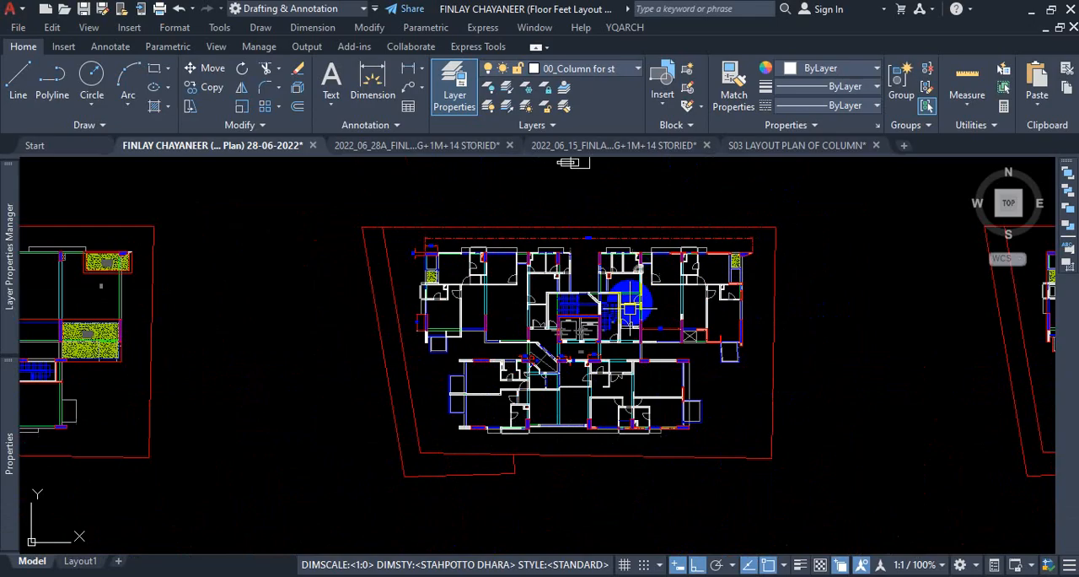
pyautogui.scroll(2, 569, 440)
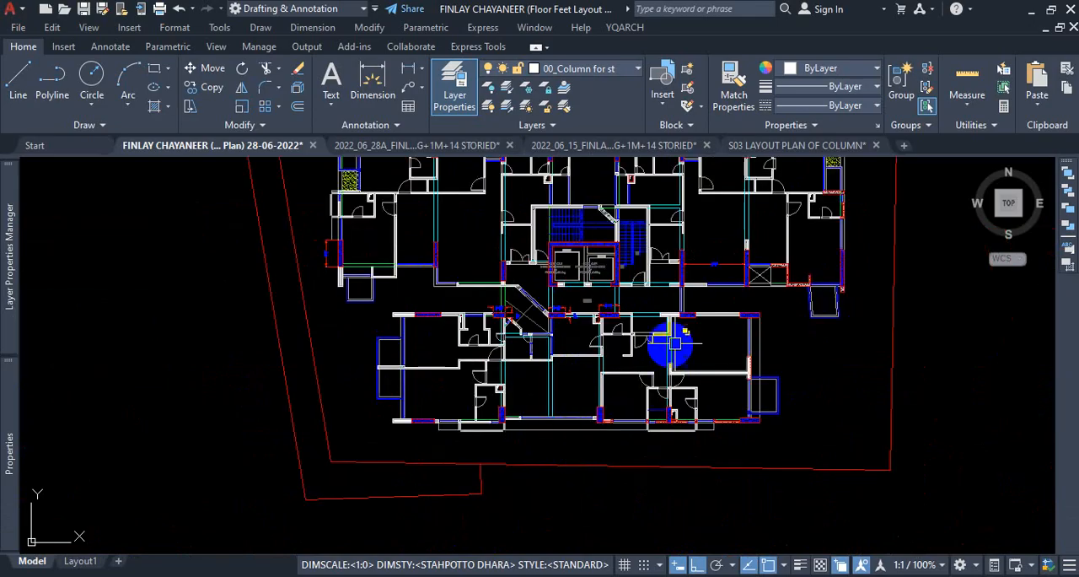
# Examine the lower block of flats for where a horizontal crossing boundary can run through its rooms and columns.
pyautogui.scroll(2, 583, 402)
pyautogui.hotkey('ctrl', '1')
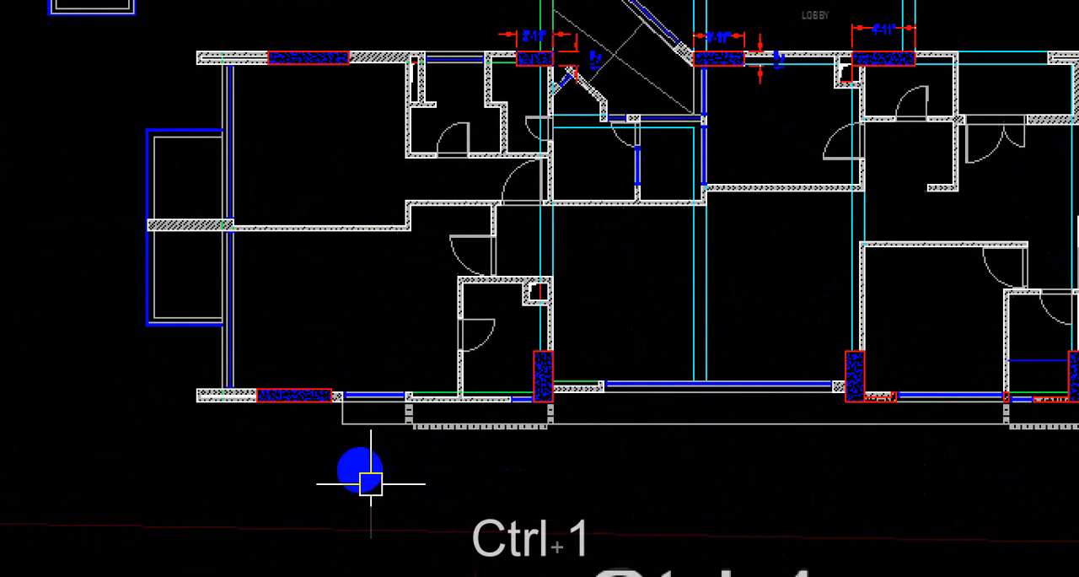
pyautogui.moveTo(155, 274); pyautogui.dragTo(477, 261)
pyautogui.hotkey('ctrl', '1')
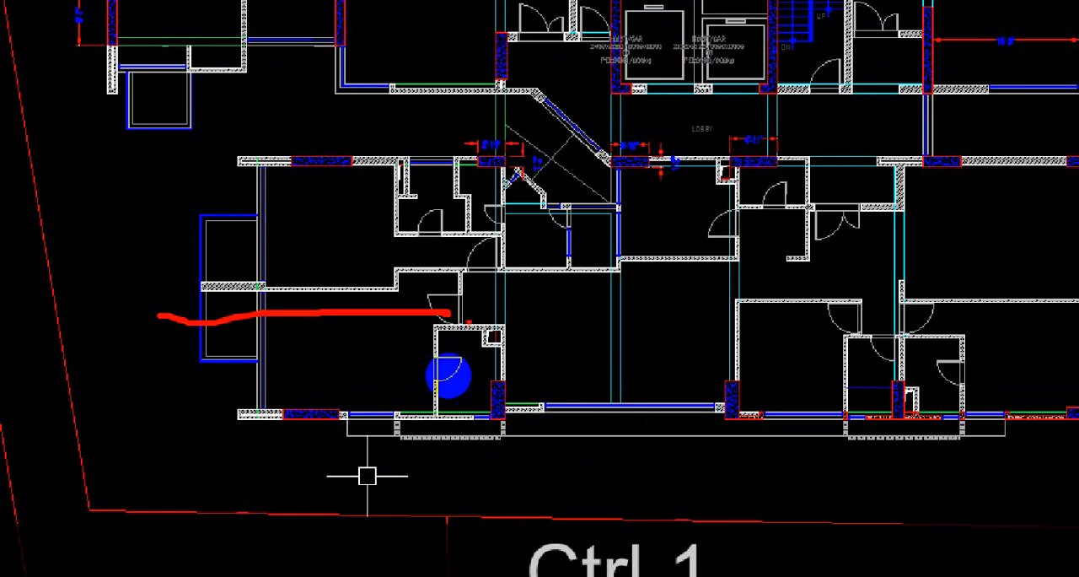
pyautogui.moveTo(221, 381); pyautogui.dragTo(896, 376)
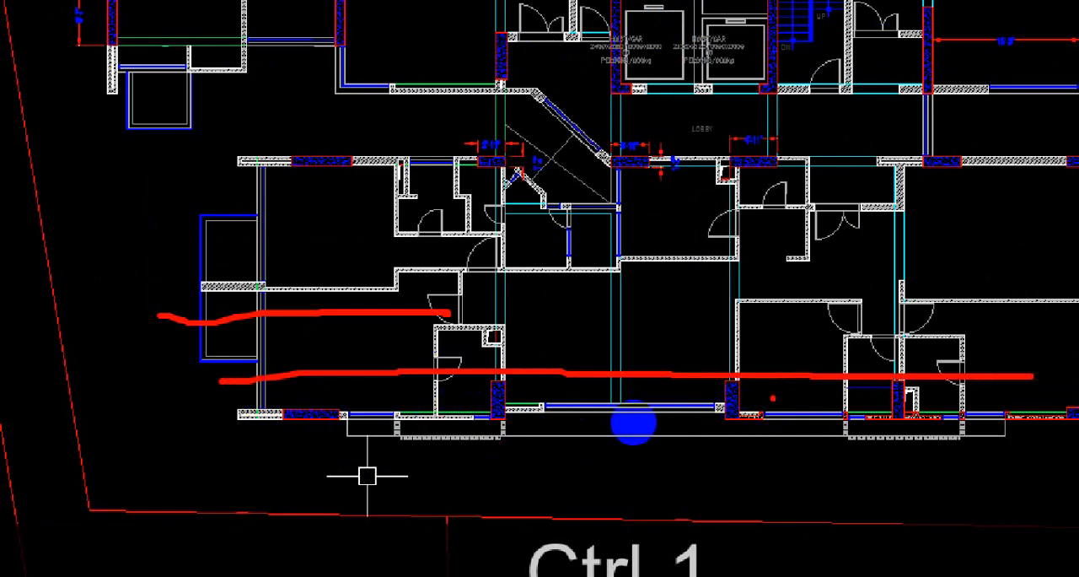
pyautogui.press('Escape')
pyautogui.scroll(-4, 576, 414)
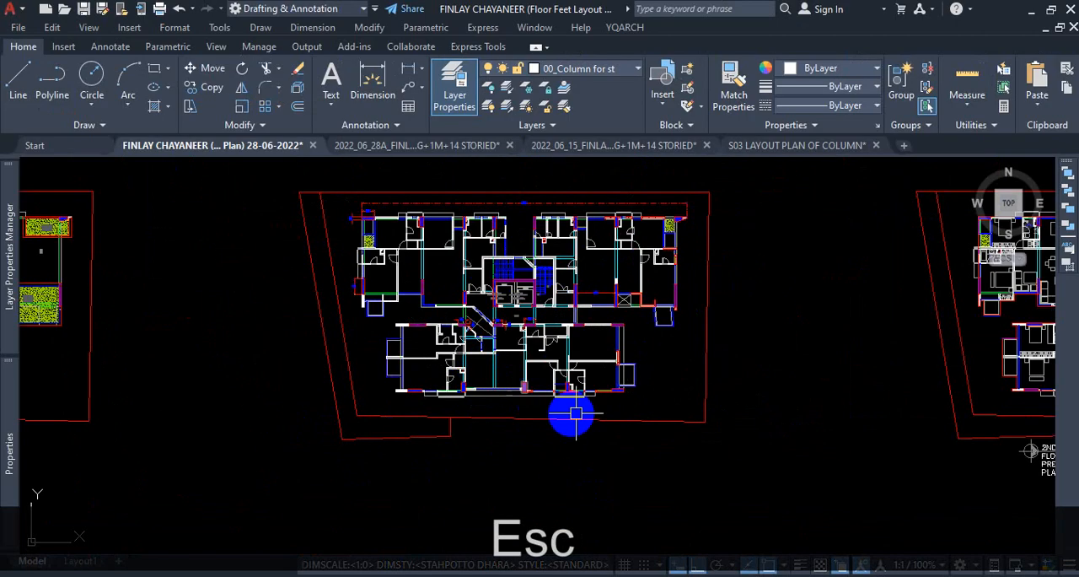
pyautogui.scroll(6, 645, 410)
pyautogui.press('Return')
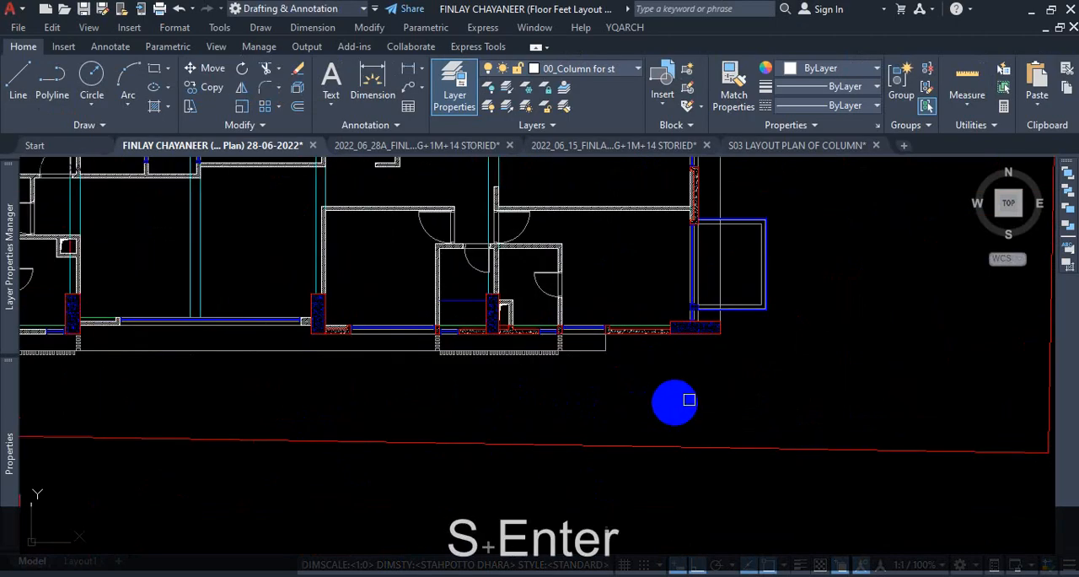
pyautogui.click(827, 294)
pyautogui.scroll(-2, 604, 319)
pyautogui.scroll(5, 301, 337)
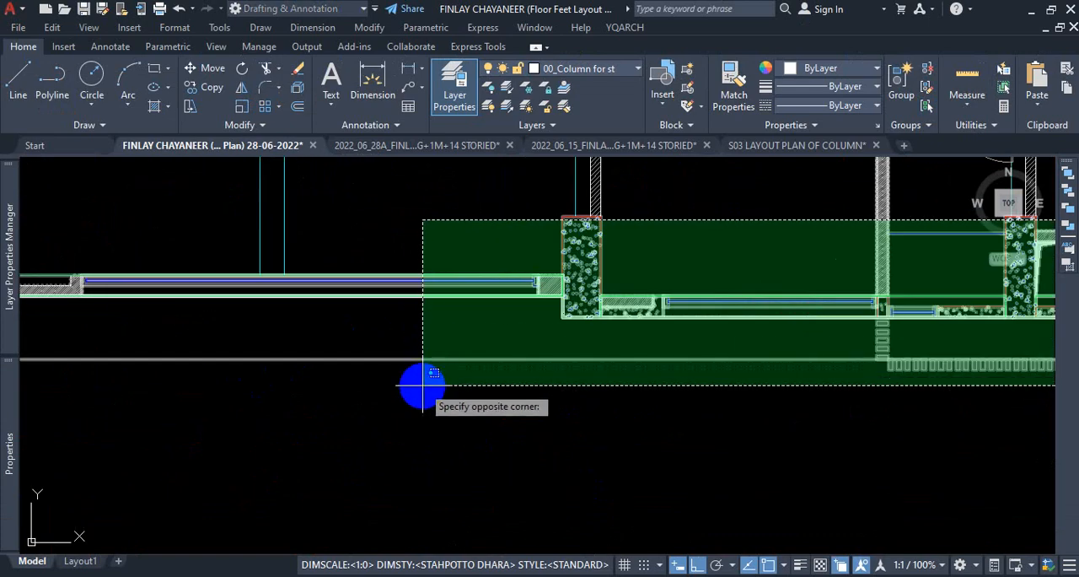
pyautogui.scroll(2, 422, 385)
pyautogui.scroll(-2, 423, 384)
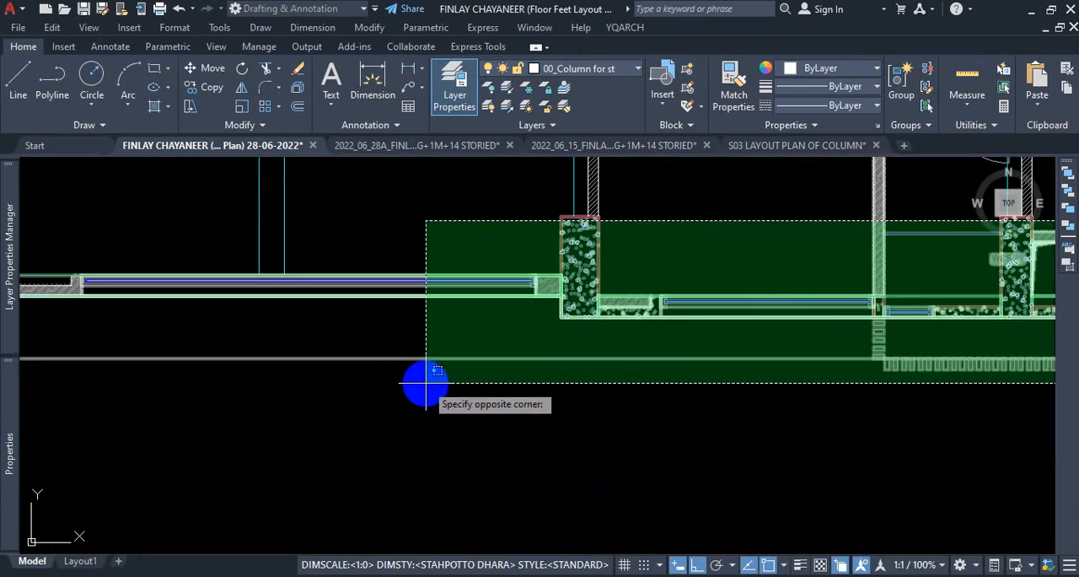
pyautogui.press('Escape')
pyautogui.scroll(-5, 463, 412)
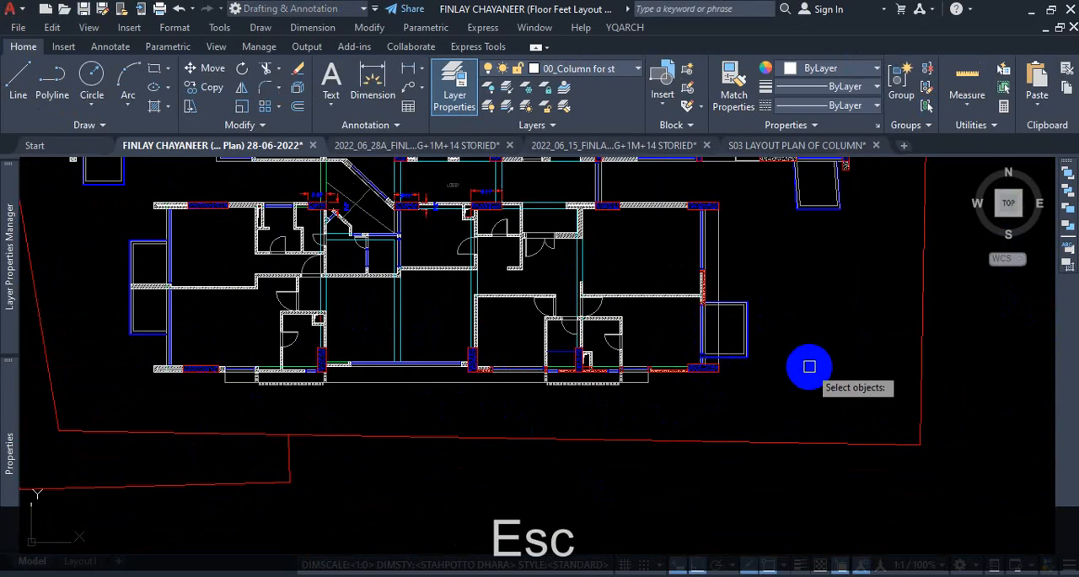
# Try to stretch the lower flats vertically, using a crossing boundary over the block's entire lower side, including its bottom columns.
pyautogui.click(771, 329)
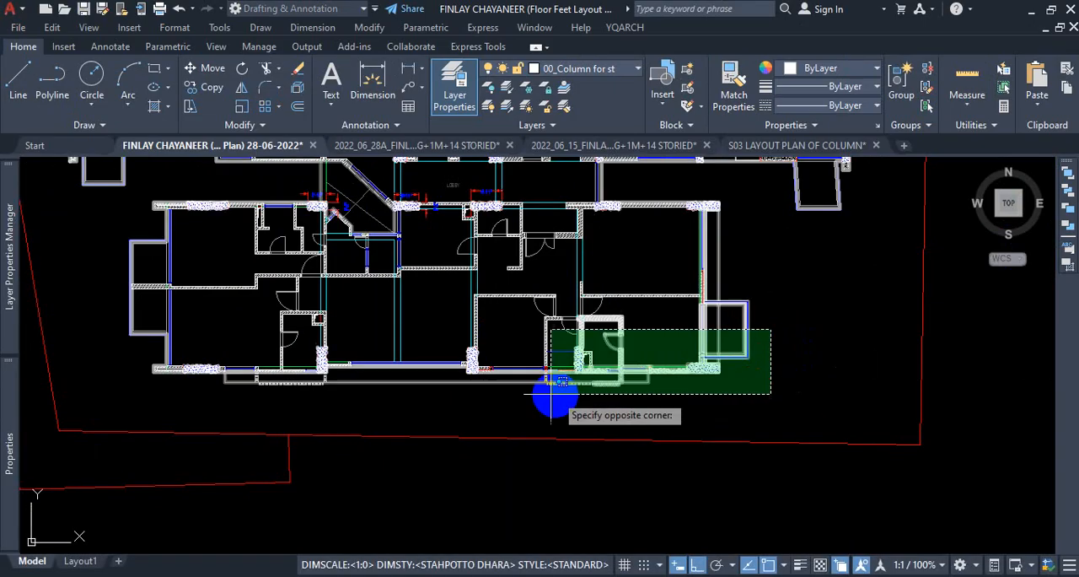
pyautogui.scroll(4, 118, 410)
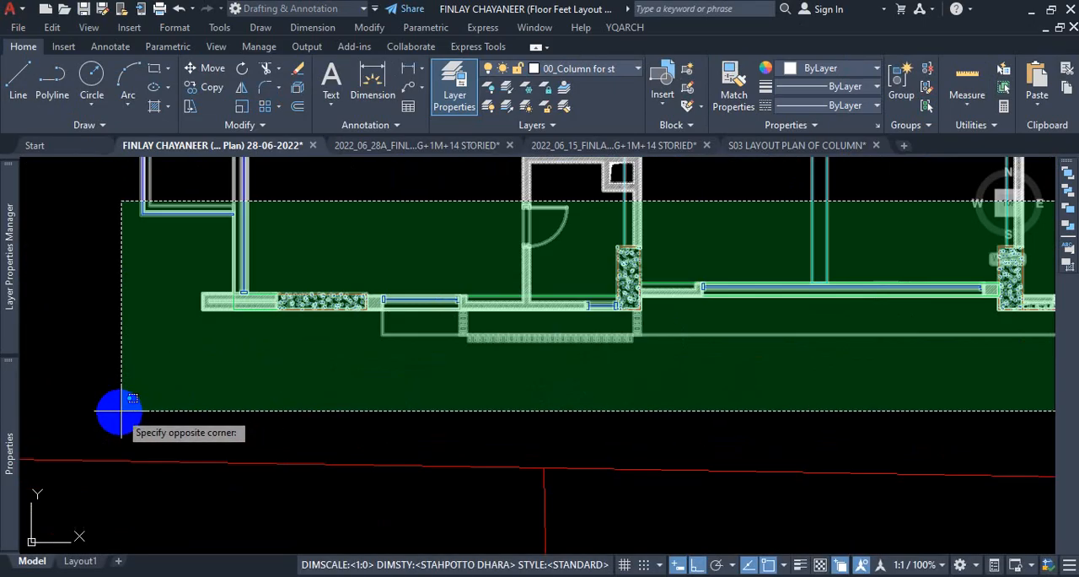
pyautogui.click(102, 354)
pyautogui.scroll(-5, 284, 436)
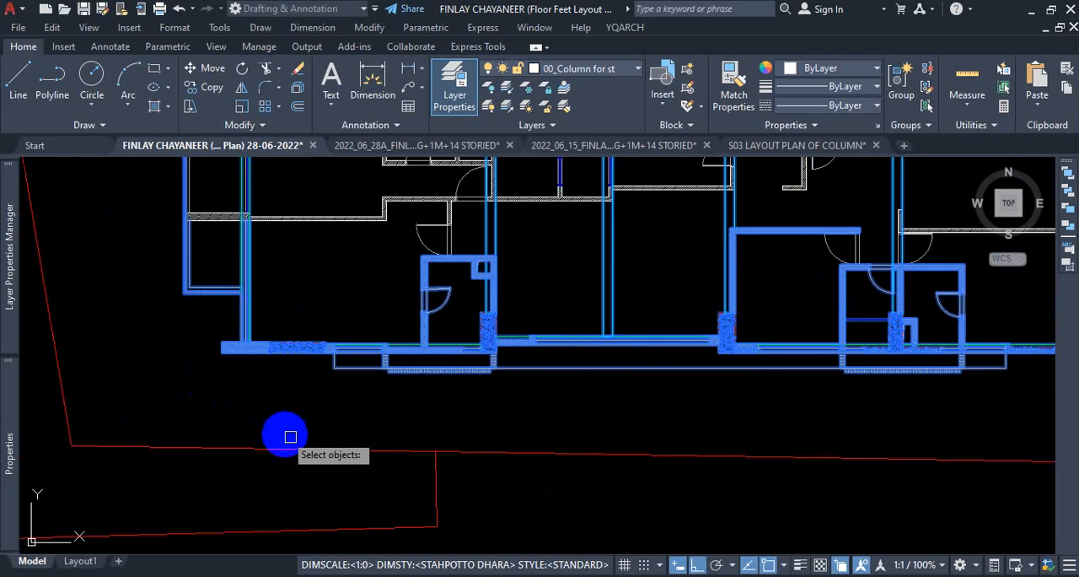
pyautogui.press('Return')
pyautogui.click(463, 365)
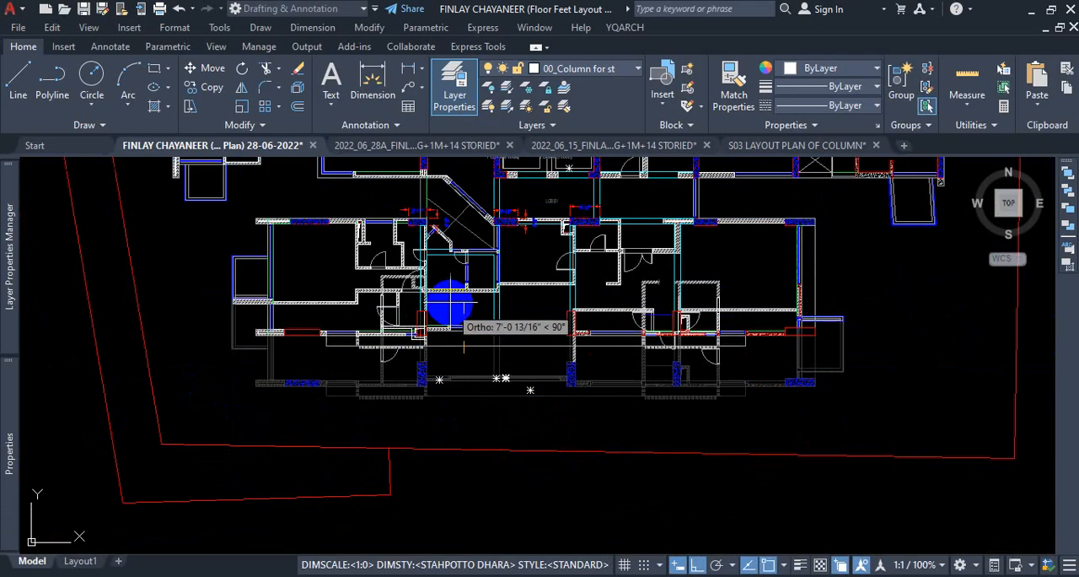
pyautogui.scroll(2, 458, 300)
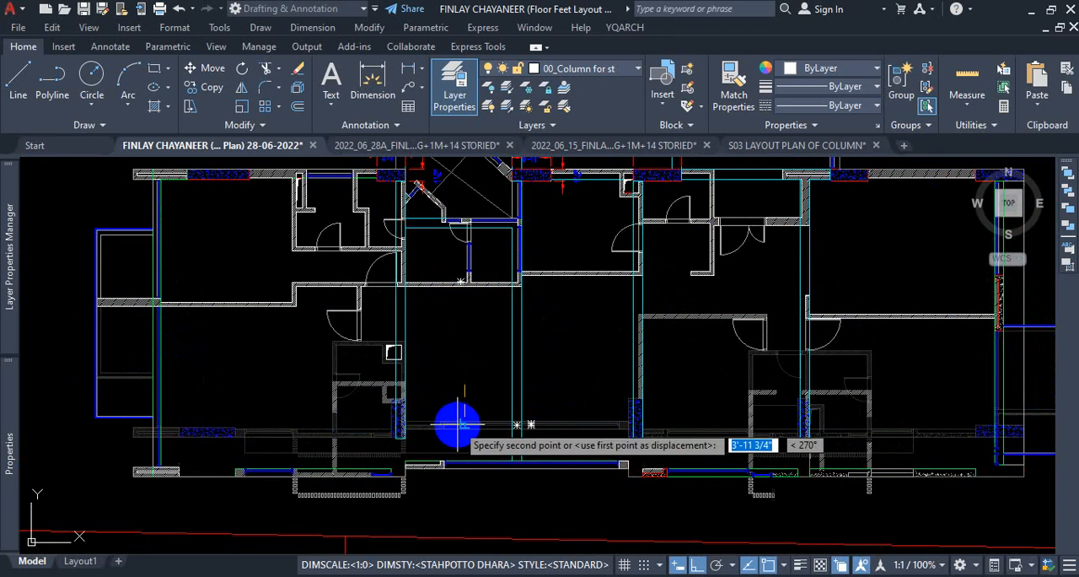
pyautogui.press('Escape')
# Move the row of four small rectangles straight up about 460' to the empty area above the upper floor plan.
pyautogui.scroll(-6, 419, 464)
pyautogui.scroll(6, 551, 338)
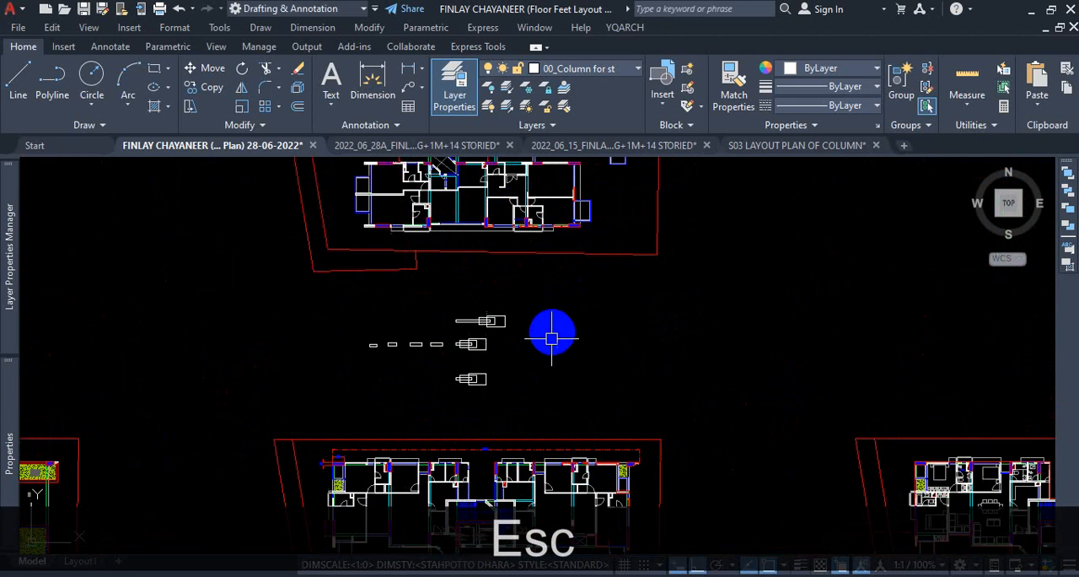
pyautogui.scroll(3, 313, 258)
pyautogui.scroll(2, 487, 342)
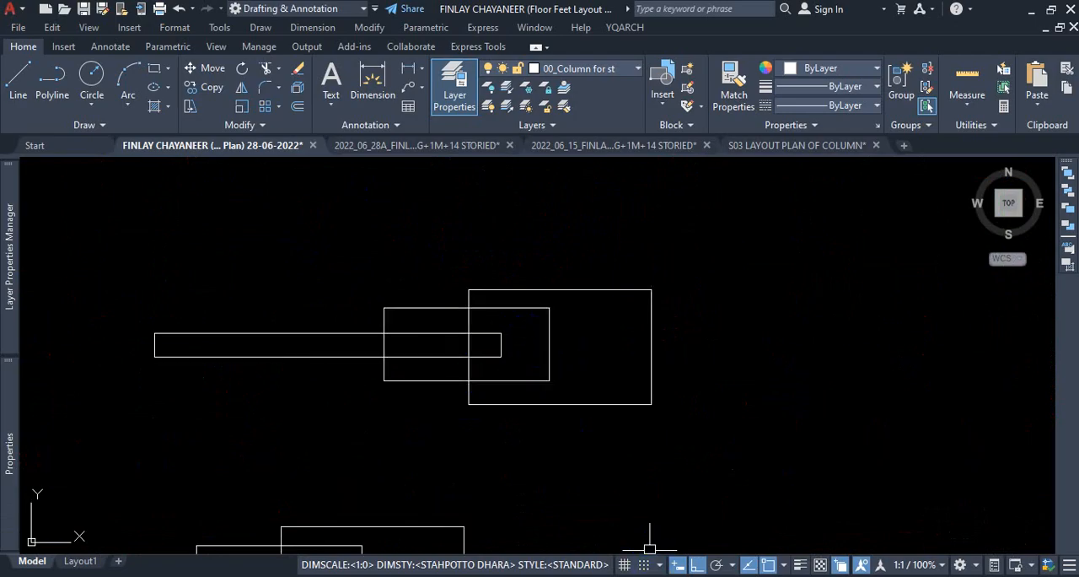
pyautogui.scroll(-6, 591, 523)
pyautogui.scroll(7, 511, 464)
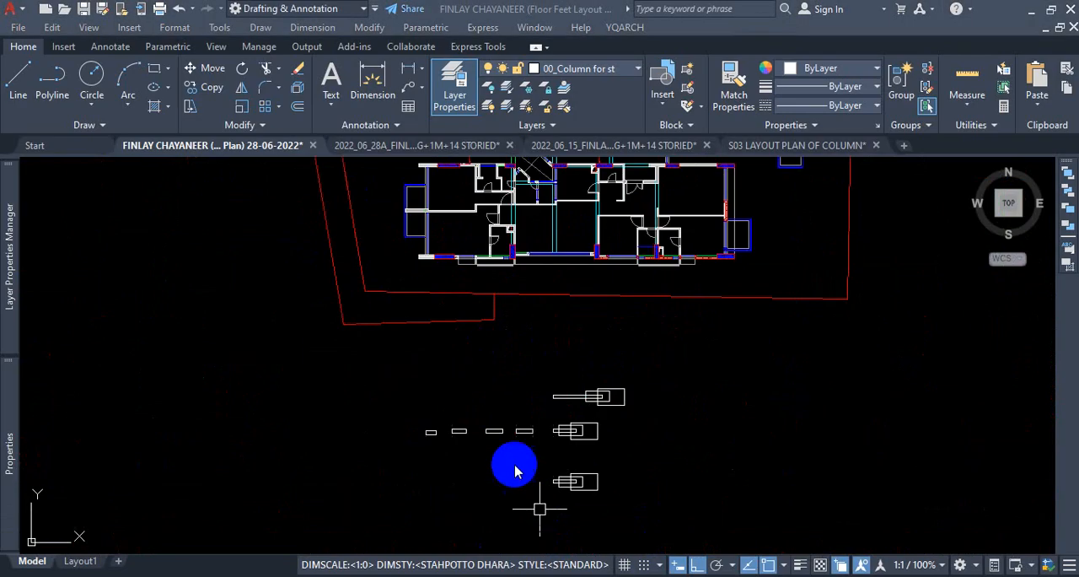
pyautogui.click(572, 348)
pyautogui.click(235, 431)
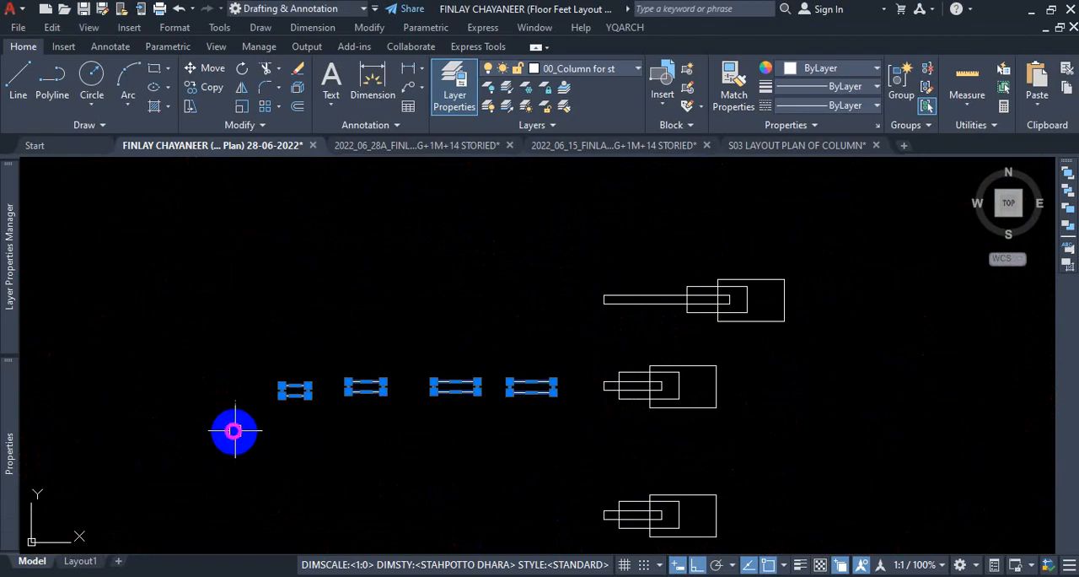
pyautogui.press('m')
pyautogui.press('Return')
pyautogui.click(235, 430)
pyautogui.scroll(-10, 235, 435)
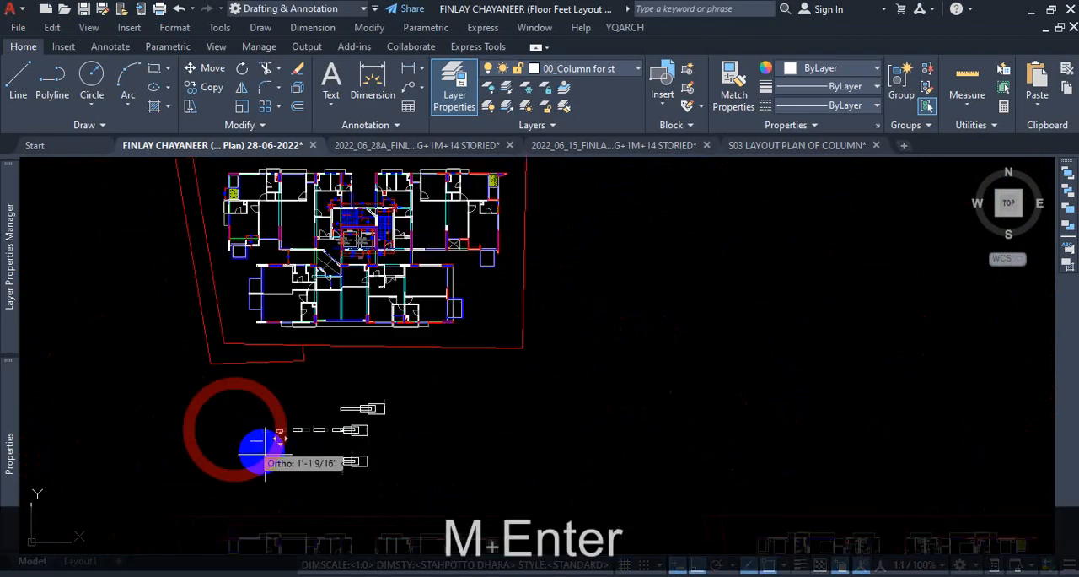
pyautogui.scroll(6, 297, 336)
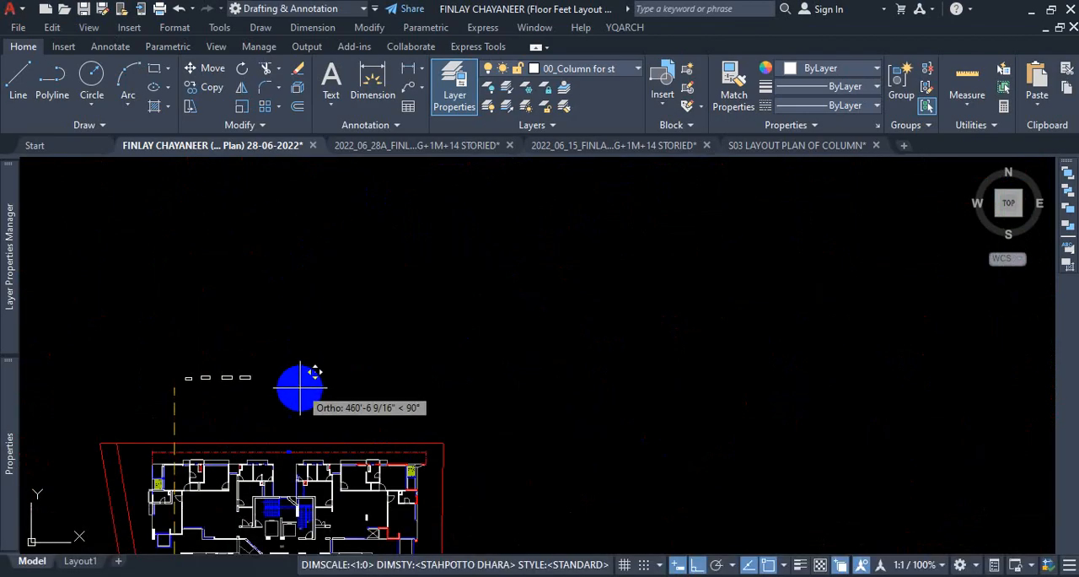
pyautogui.press('Escape')
pyautogui.scroll(-2, 258, 412)
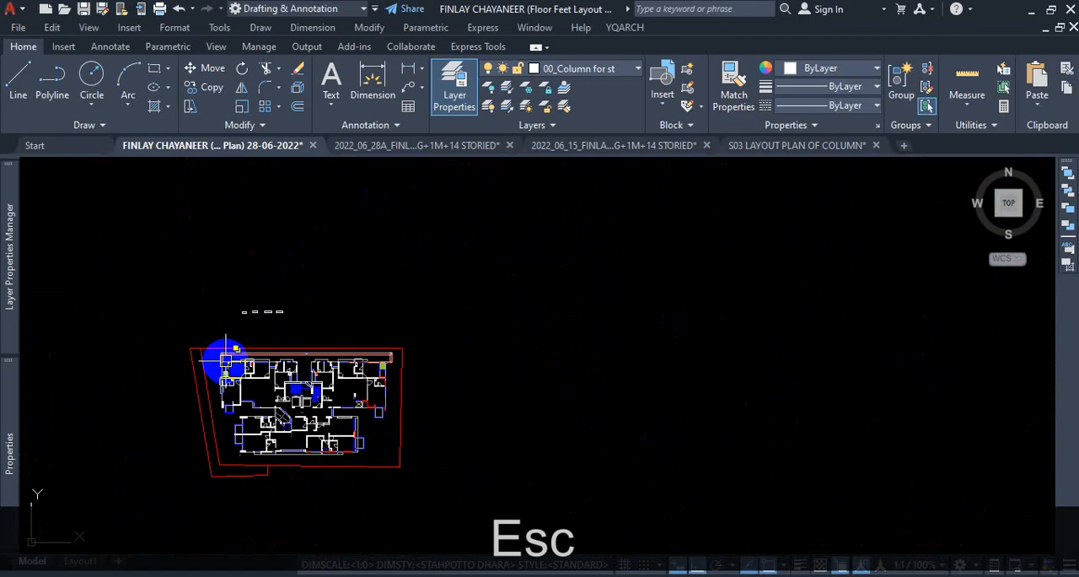
pyautogui.scroll(7, 225, 374)
pyautogui.scroll(2, 302, 313)
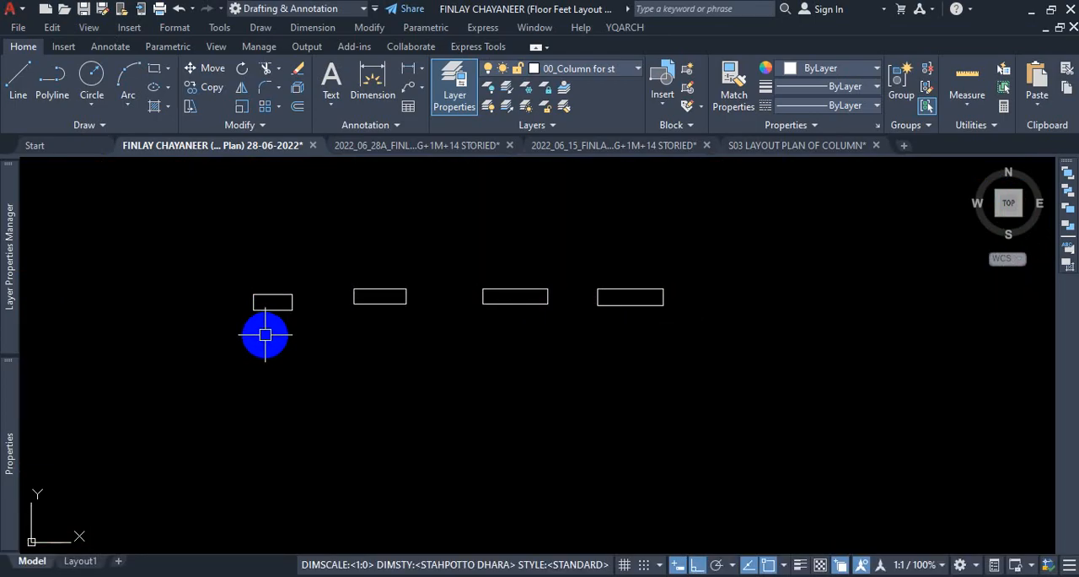
# Open the S03 LAYOUT PLAN OF COLUMN drawing and examine the sizes and orientations of shear wall SW1 and columns C6 and C5.
pyautogui.click(578, 147)
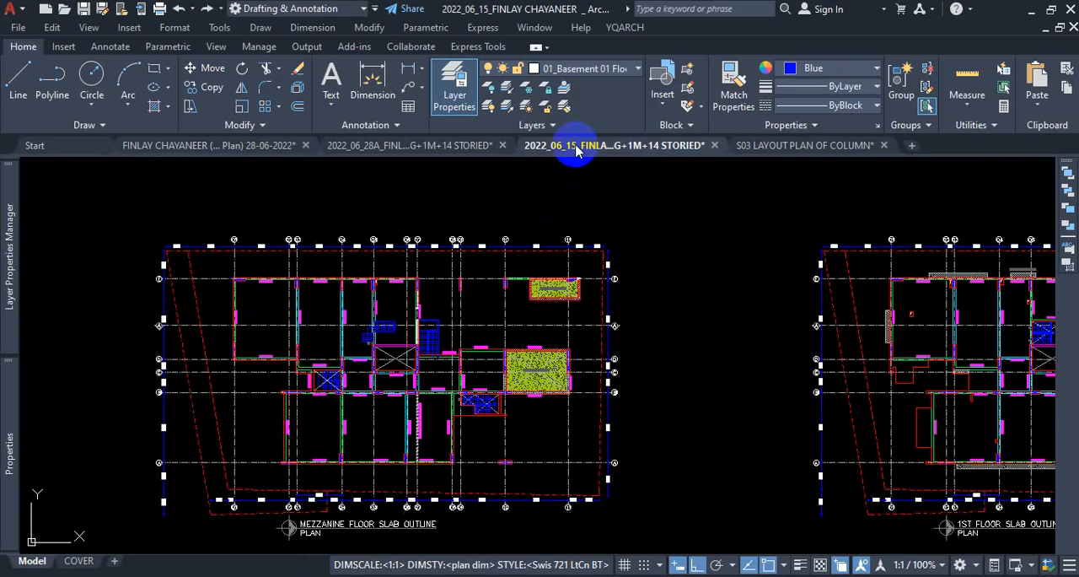
pyautogui.scroll(-6, 373, 393)
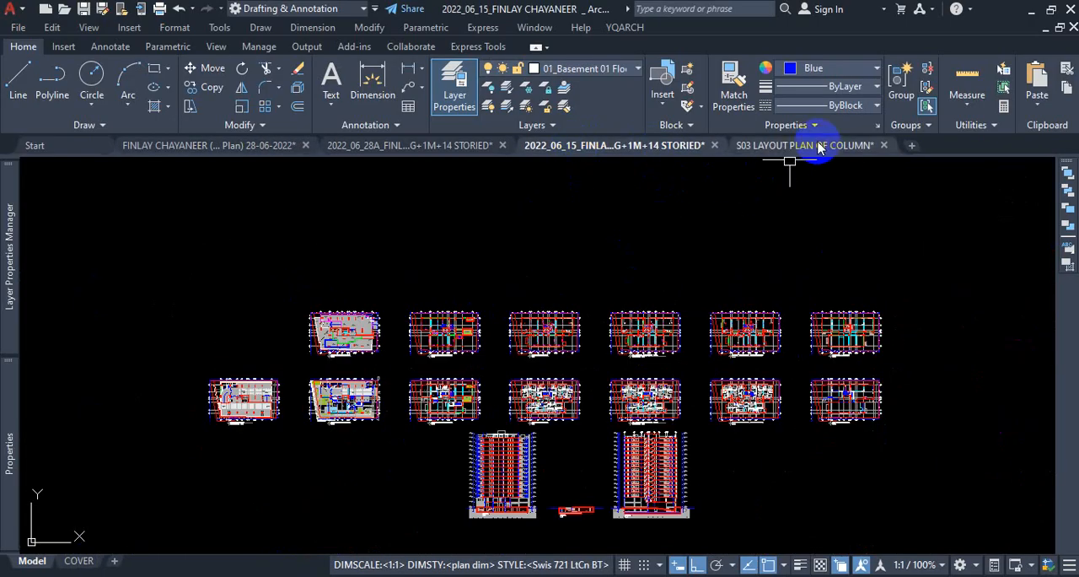
pyautogui.click(796, 147)
pyautogui.scroll(-5, 455, 317)
pyautogui.scroll(6, 481, 450)
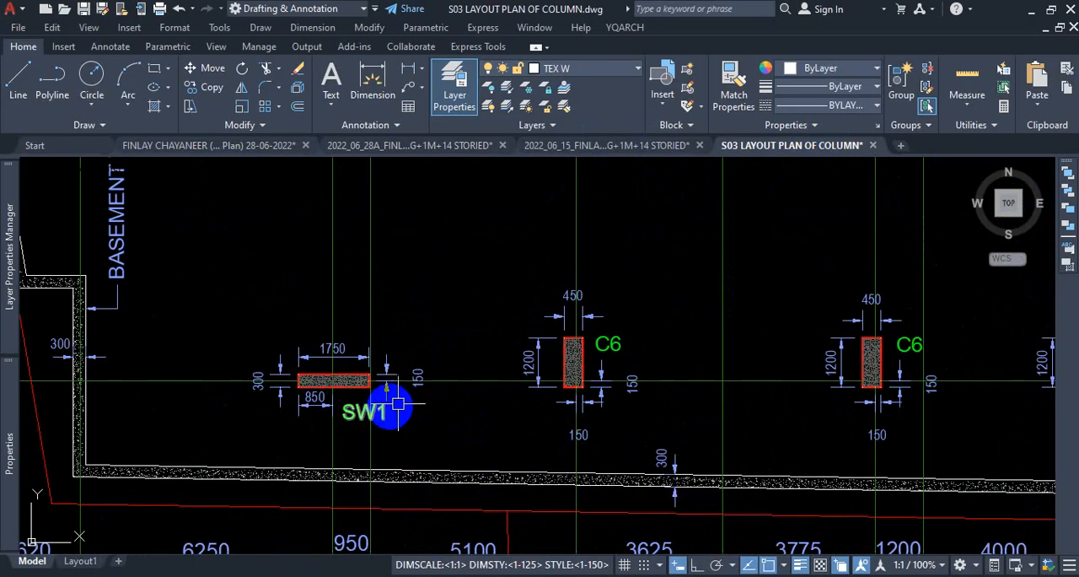
pyautogui.scroll(-2, 534, 416)
pyautogui.scroll(4, 535, 416)
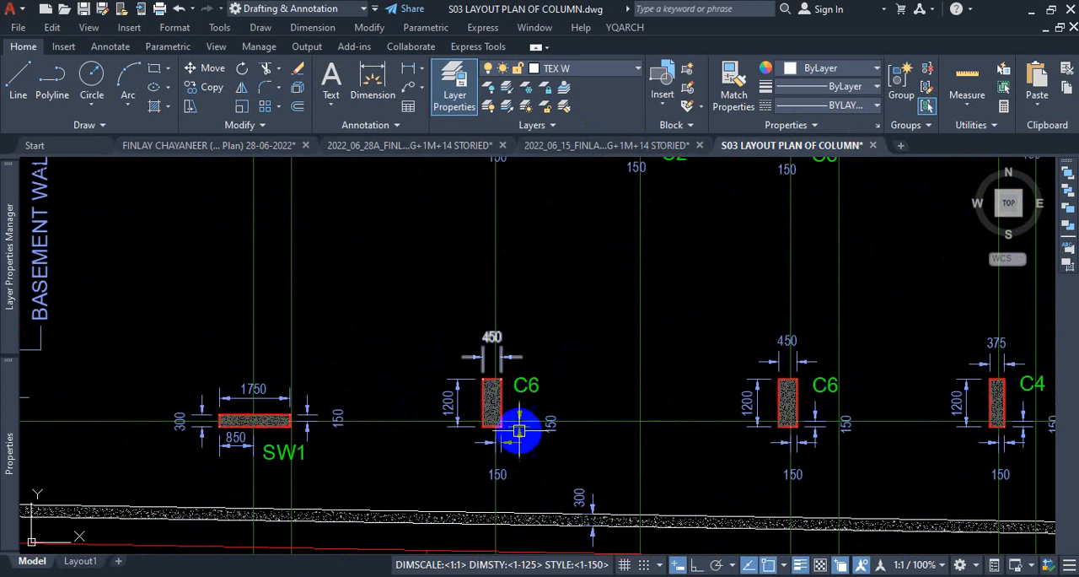
pyautogui.scroll(-5, 595, 164)
pyautogui.scroll(6, 564, 231)
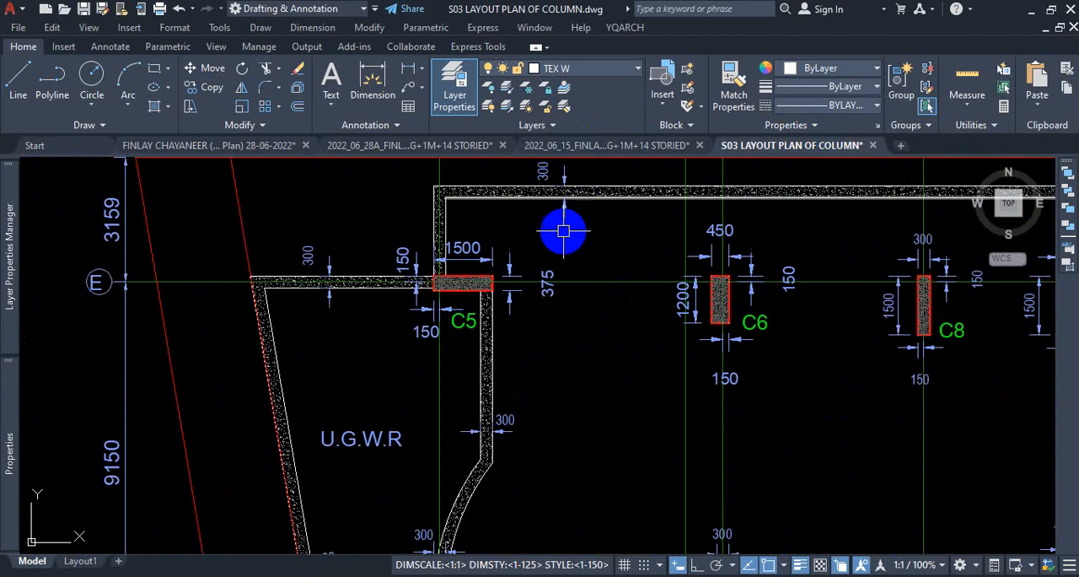
pyautogui.scroll(-5, 598, 174)
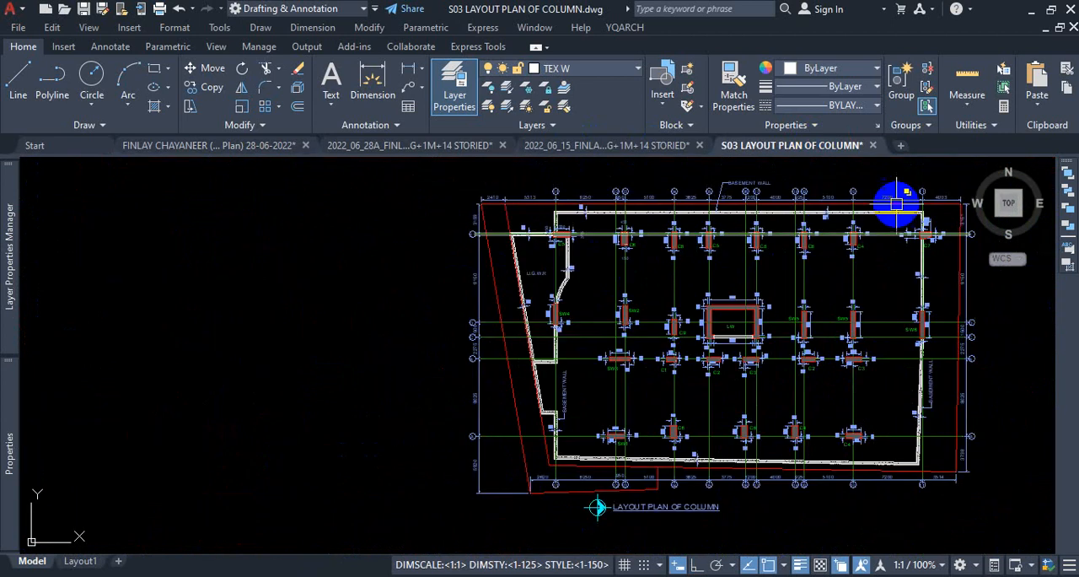
# Examine the columns and shear walls around the lift wall and the eastern basement wall for their differing orientations.
pyautogui.scroll(1, 850, 245)
pyautogui.scroll(2, 850, 244)
pyautogui.scroll(-4, 809, 373)
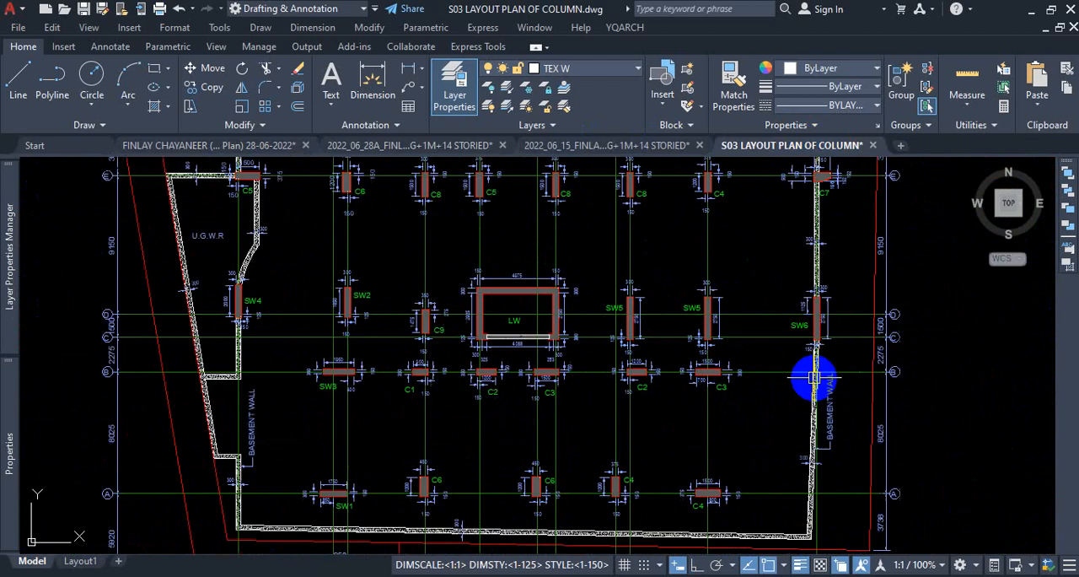
pyautogui.scroll(6, 848, 367)
pyautogui.scroll(-2, 847, 367)
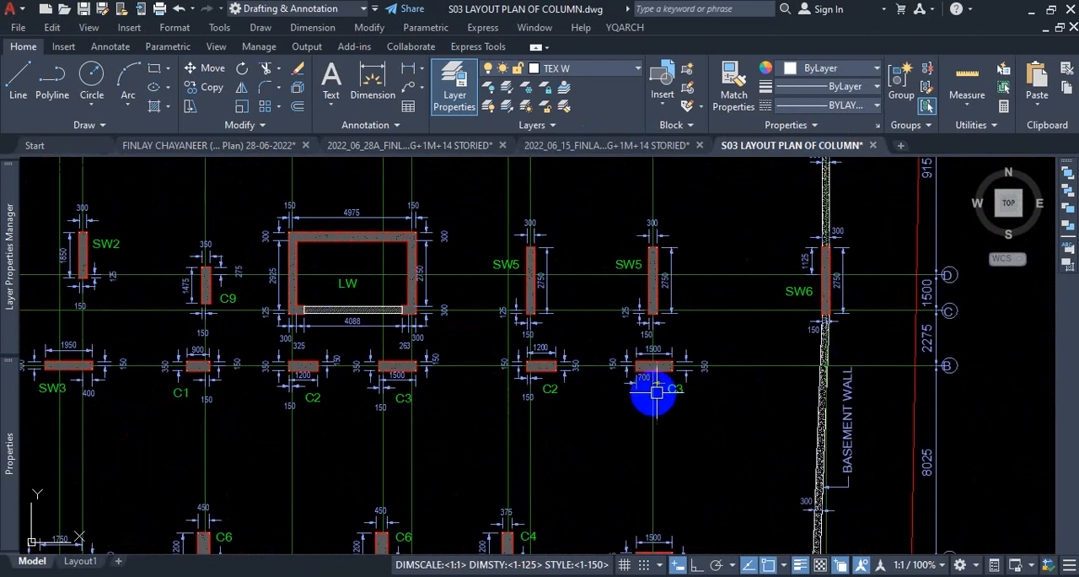
pyautogui.scroll(-2, 661, 390)
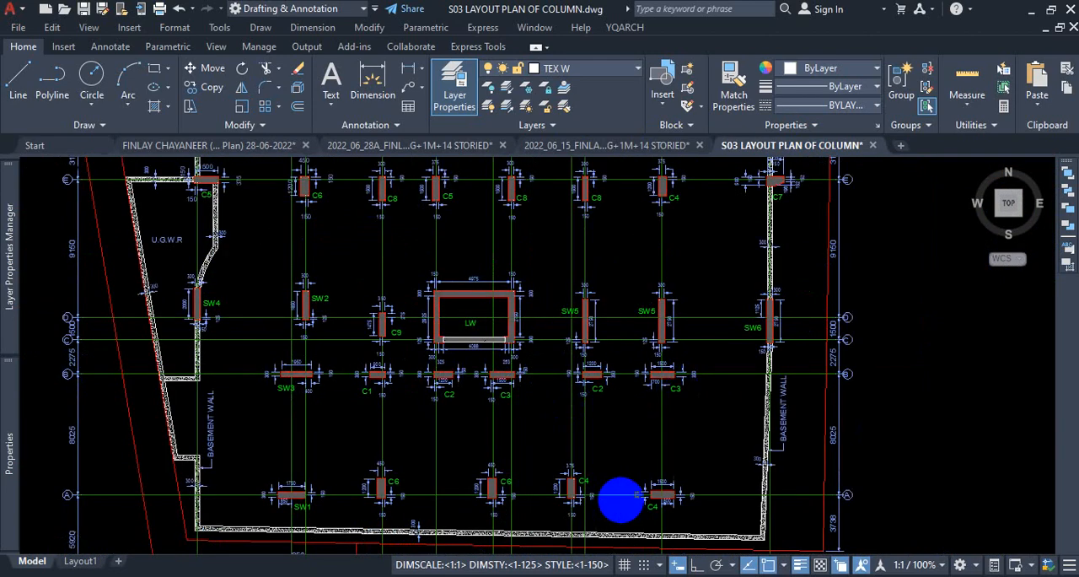
# Compare the horizontally and vertically placed C4 columns along grid line A of the column layout.
pyautogui.scroll(2, 621, 501)
pyautogui.scroll(-2, 668, 422)
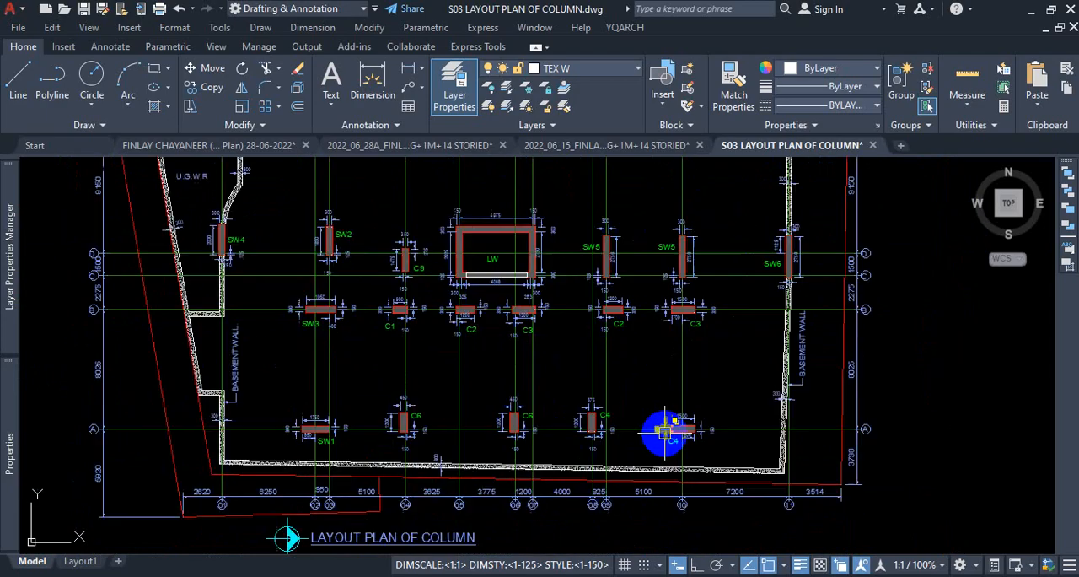
pyautogui.scroll(3, 665, 433)
pyautogui.hotkey('ctrl', '1')
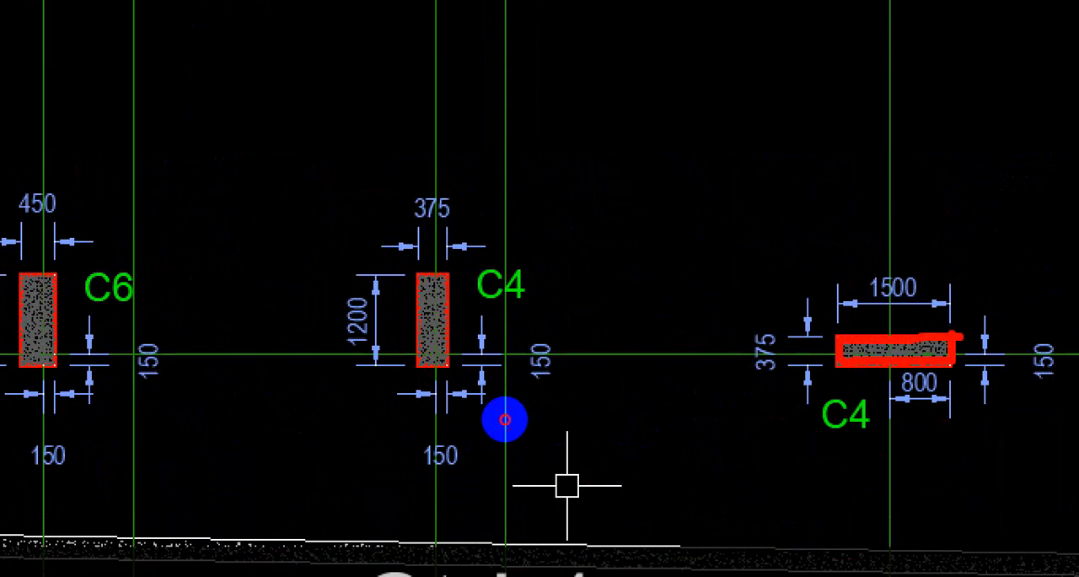
pyautogui.moveTo(505, 419)
pyautogui.mouseDown()
pyautogui.moveTo(554, 357)
pyautogui.moveTo(561, 421)
pyautogui.mouseUp()
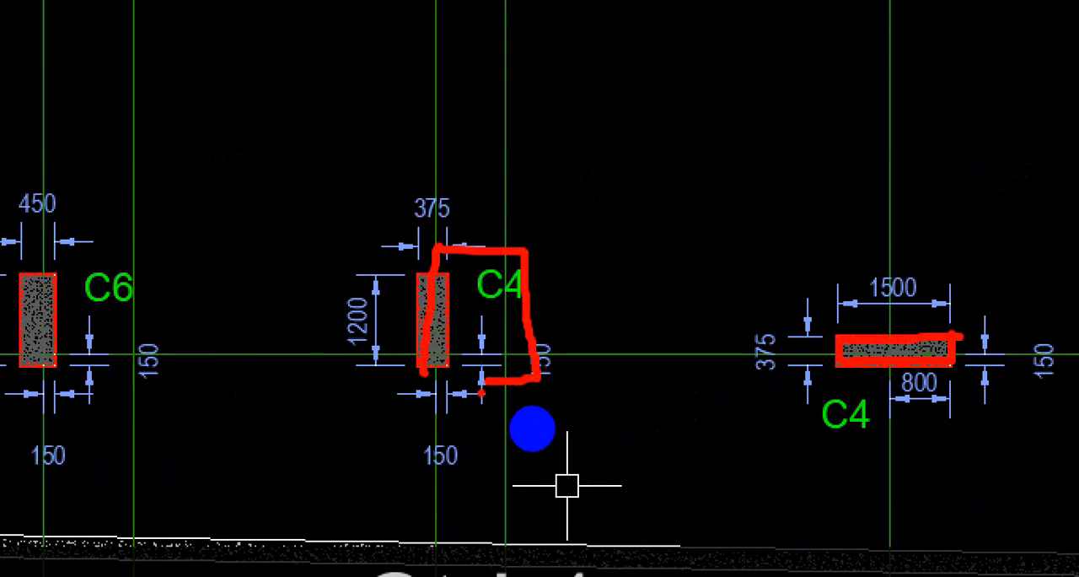
pyautogui.press('Escape')
pyautogui.scroll(-5, 389, 334)
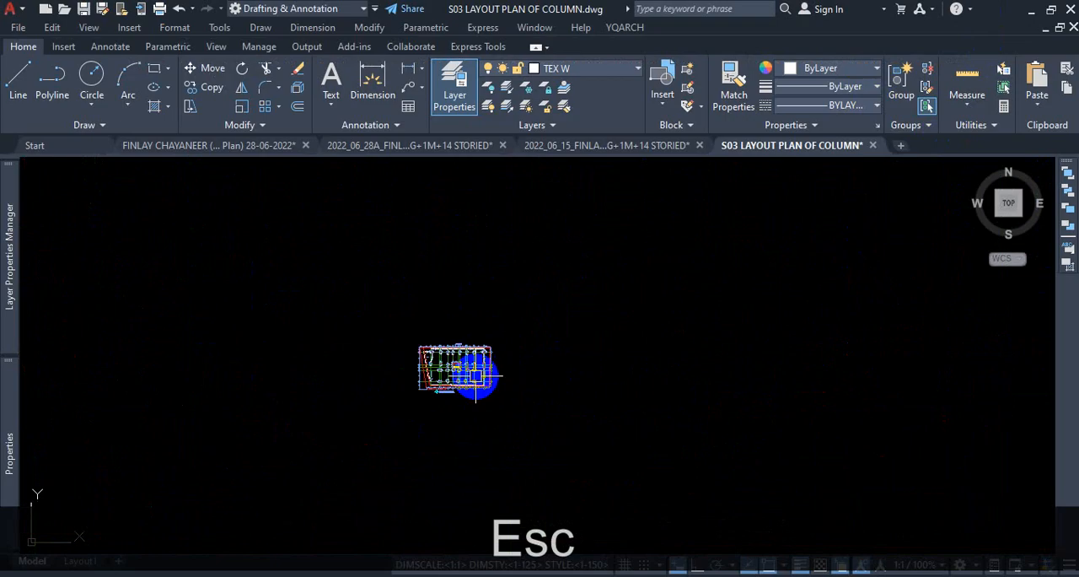
pyautogui.scroll(-3, 477, 377)
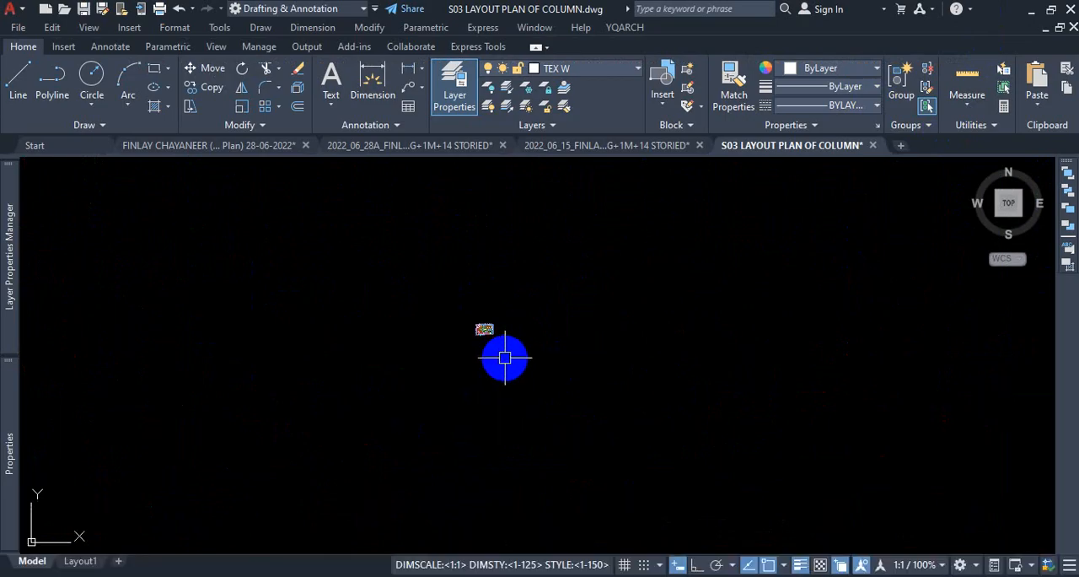
pyautogui.click(281, 147)
pyautogui.scroll(-3, 418, 330)
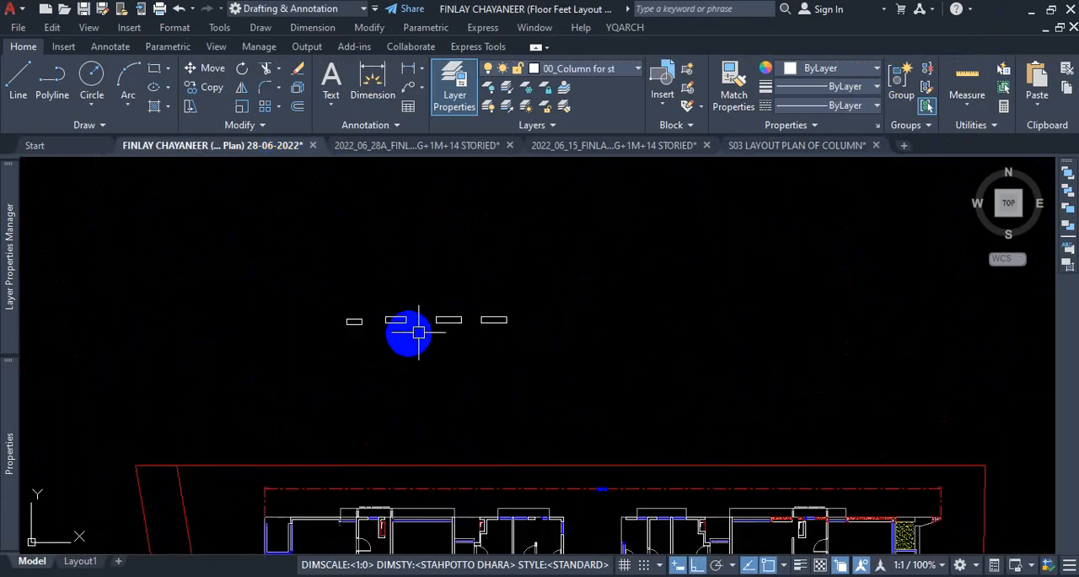
pyautogui.scroll(5, 419, 333)
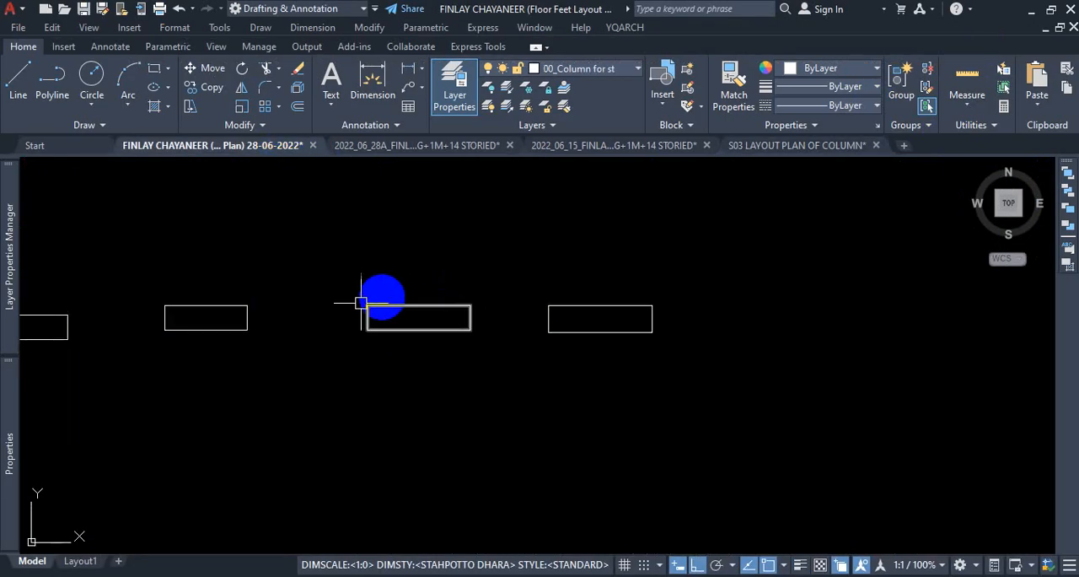
# Copy the third rectangle of the row straight up into the empty space above it.
pyautogui.click(383, 385)
pyautogui.write('co')
pyautogui.press('Return')
pyautogui.click(393, 393)
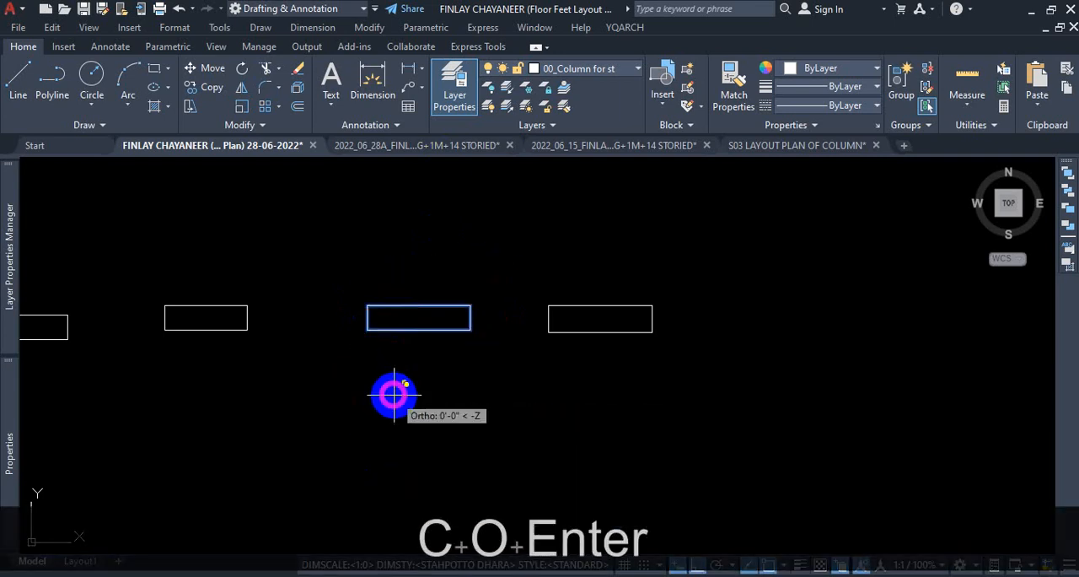
pyautogui.scroll(-4, 394, 393)
pyautogui.scroll(2, 402, 348)
pyautogui.click(398, 348)
pyautogui.press('Escape')
# Rotate the copied rectangle 90° counterclockwise about a point just below it so that it stands vertically.
pyautogui.click(393, 333)
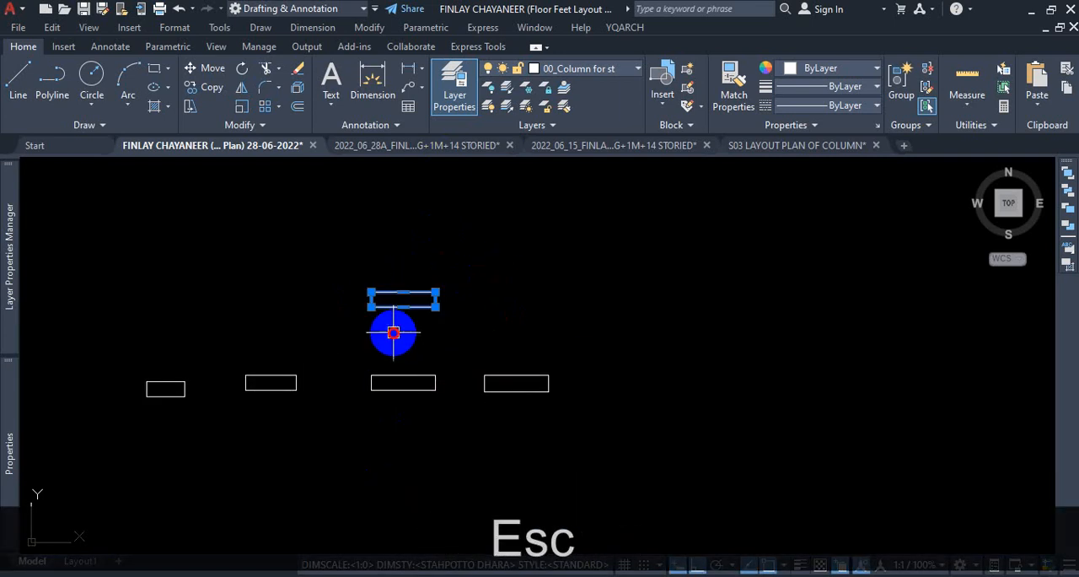
pyautogui.write('ro')
pyautogui.press('Return')
pyautogui.click(401, 330)
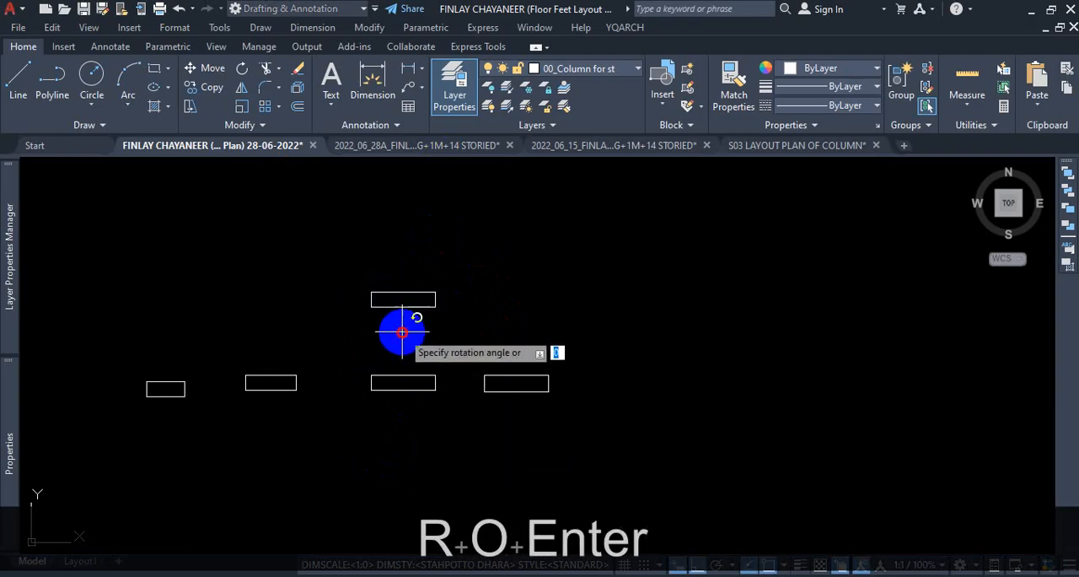
pyautogui.click(402, 251)
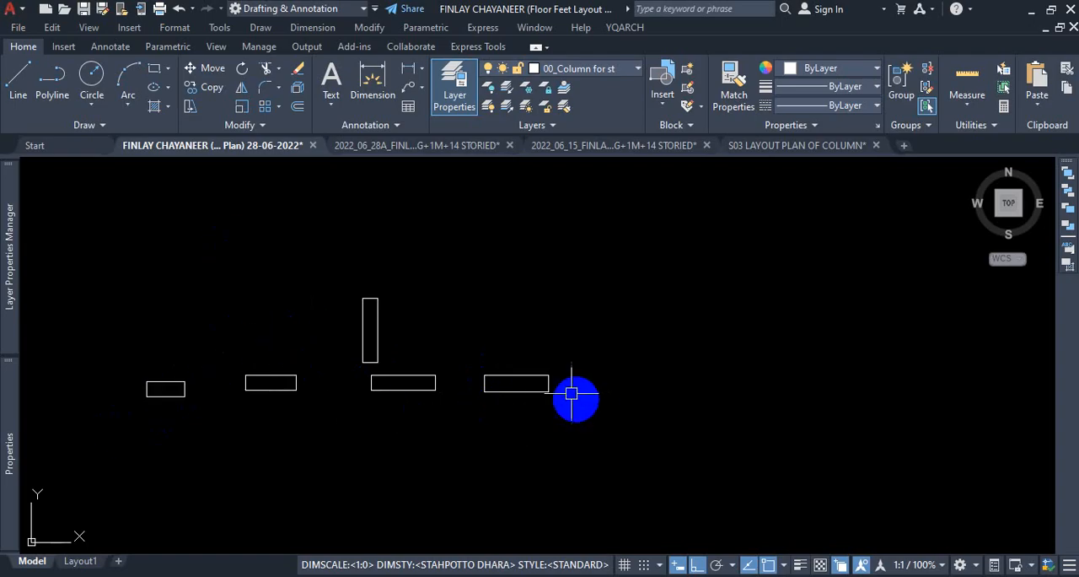
# Delete the vertical rectangle above the row.
pyautogui.click(436, 281)
pyautogui.click(307, 308)
pyautogui.press('Delete')
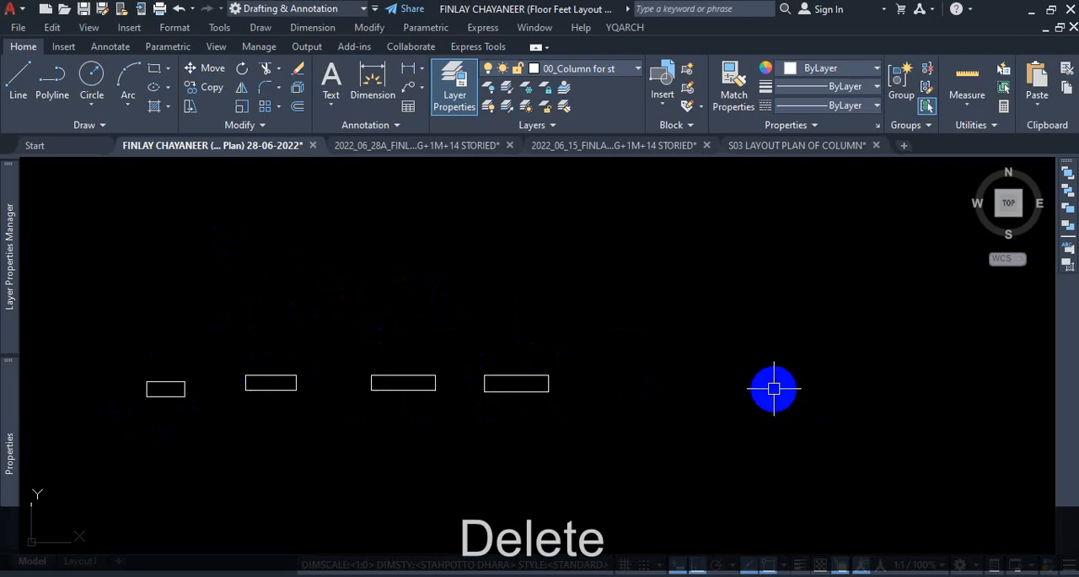
# Copy all four rectangles straight up to form a second row above the original one.
pyautogui.click(669, 340)
pyautogui.click(160, 439)
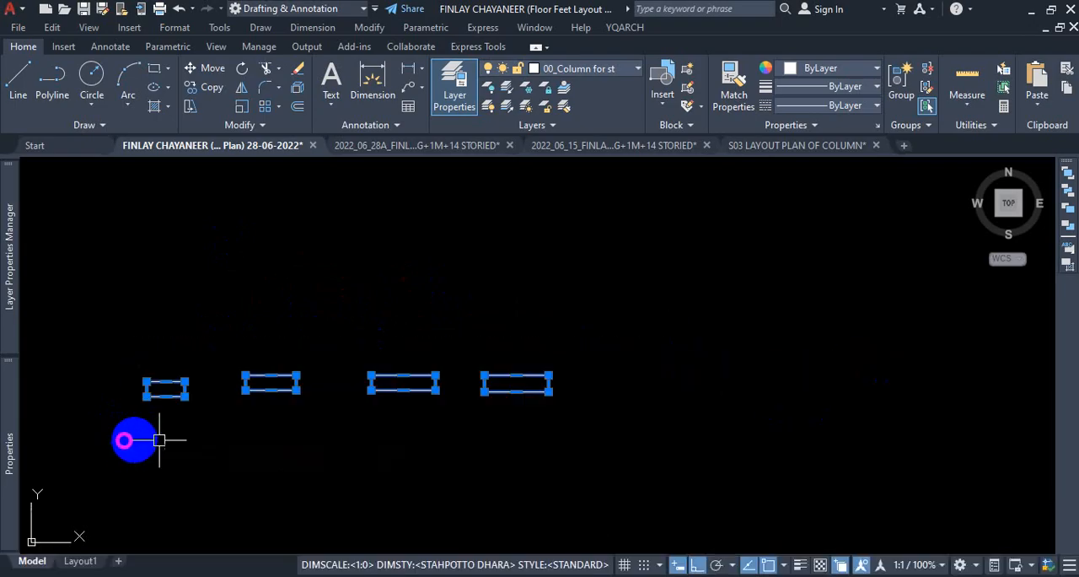
pyautogui.write('co')
pyautogui.press('Return')
pyautogui.scroll(-2, 350, 472)
pyautogui.click(301, 418)
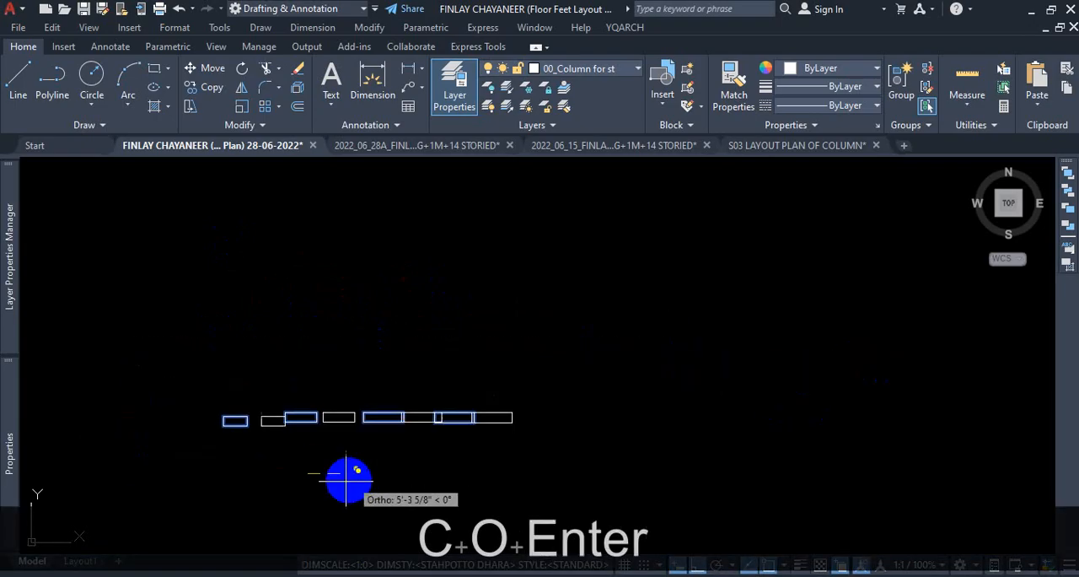
pyautogui.click(308, 342)
pyautogui.press('Escape')
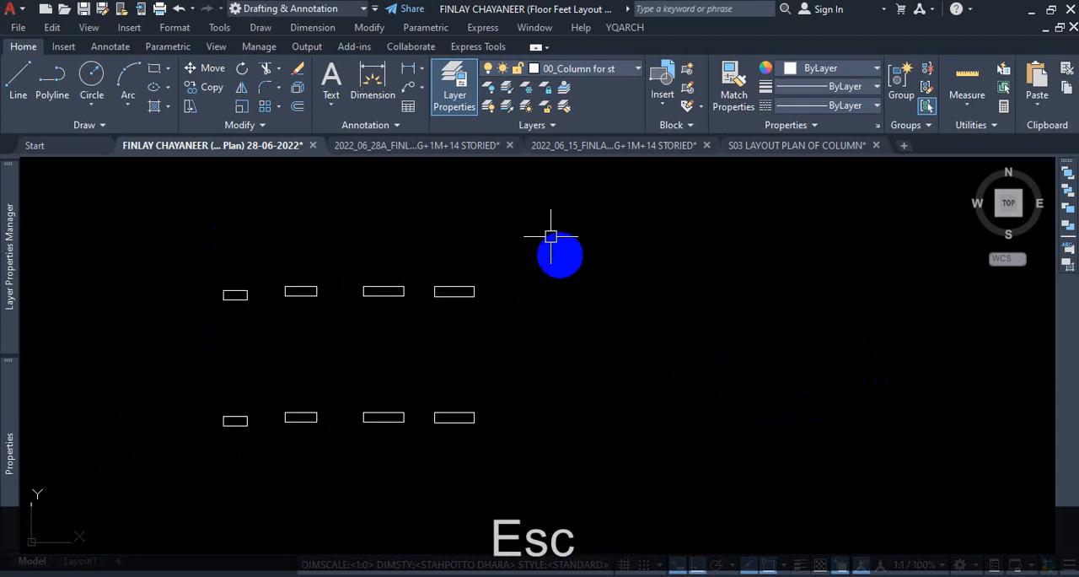
# Rotate the upper row of four rectangles 90° counterclockwise about a point below its middle.
pyautogui.click(538, 217)
pyautogui.click(181, 321)
pyautogui.write('r')
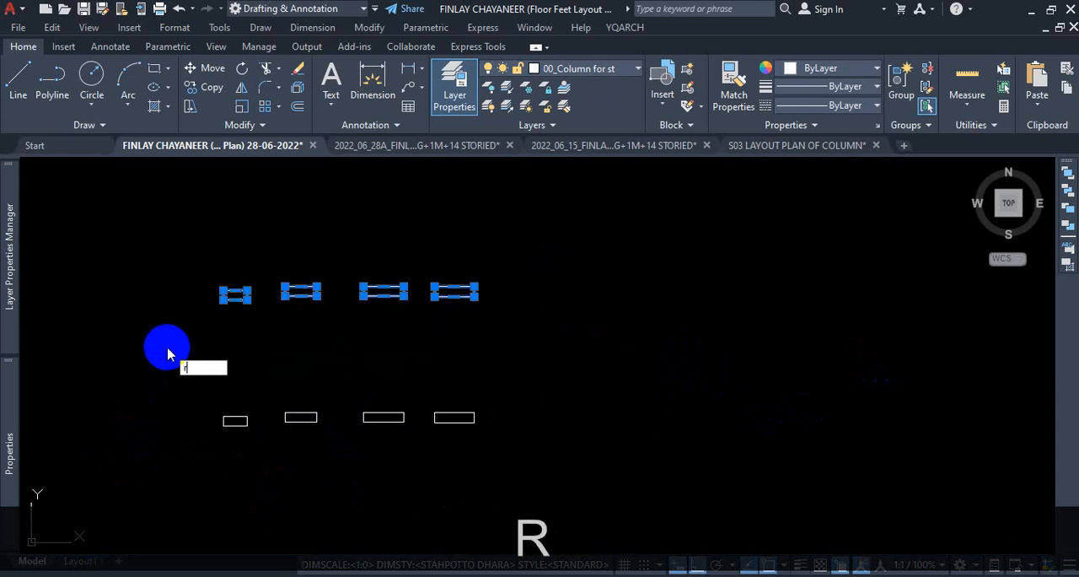
pyautogui.write('o')
pyautogui.press('Return')
pyautogui.click(336, 329)
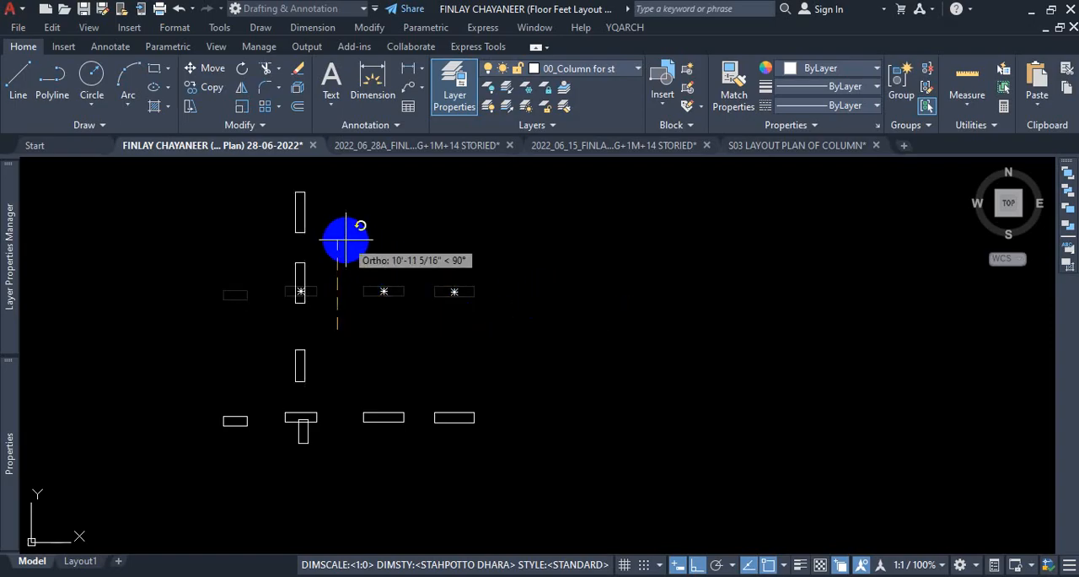
pyautogui.click(346, 240)
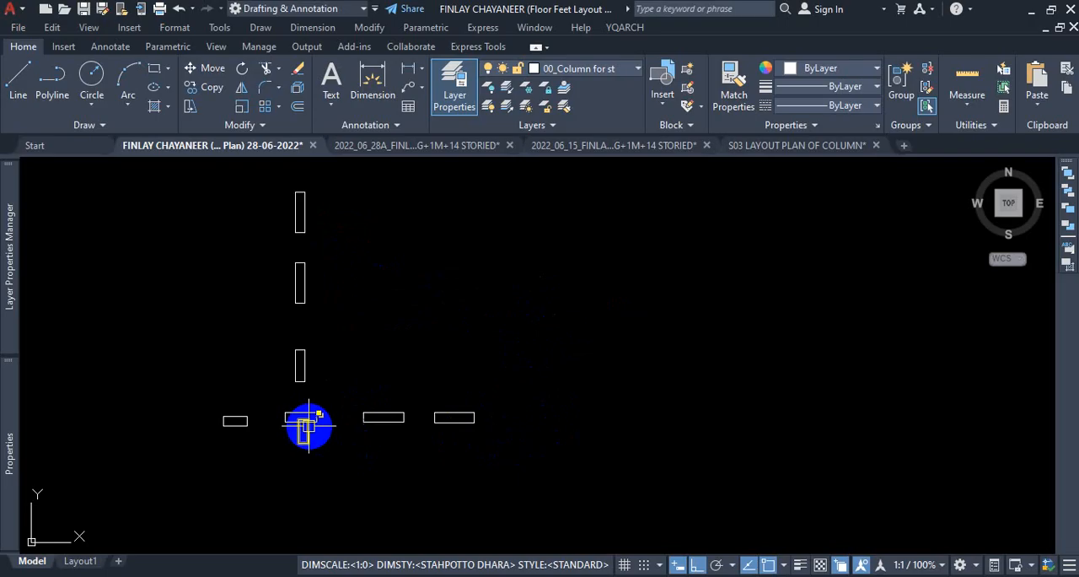
# Move the four vertical rectangles straight up so they clear the horizontal row, leaving the row's own rectangle in place.
pyautogui.click(284, 187)
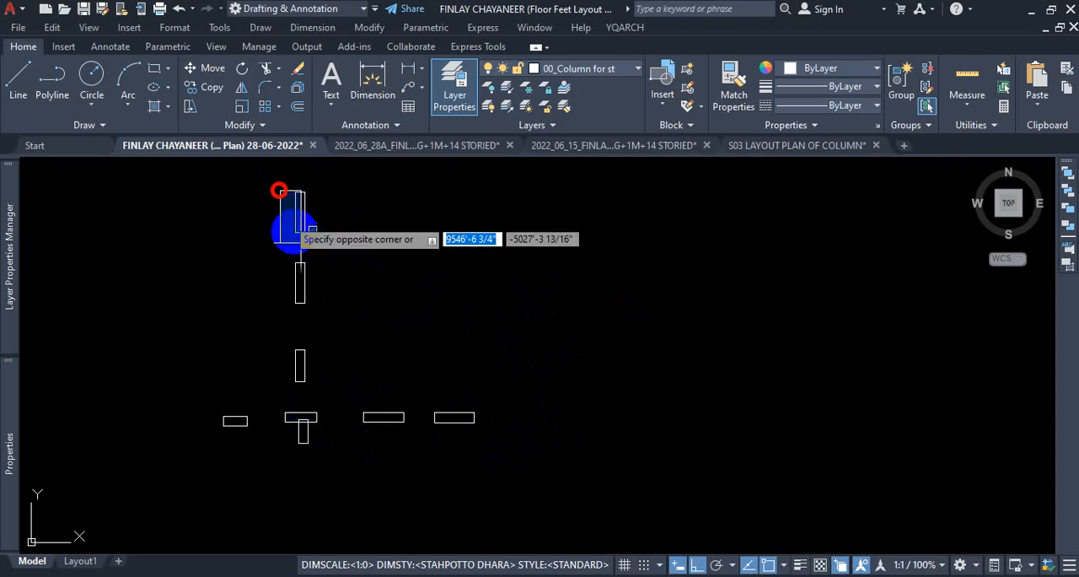
pyautogui.click(326, 469)
pyautogui.scroll(6, 303, 418)
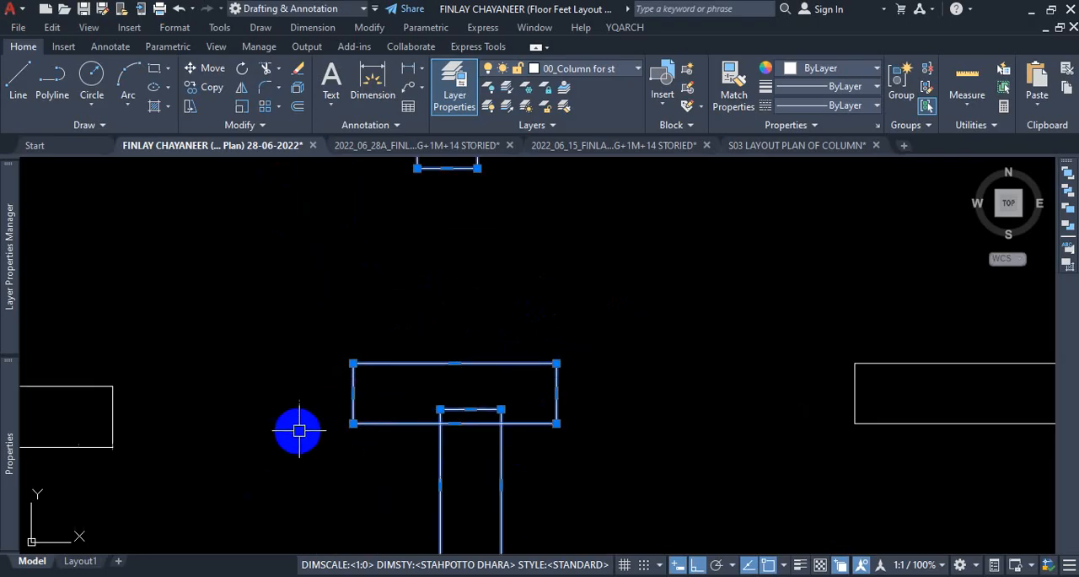
pyautogui.scroll(-4, 544, 318)
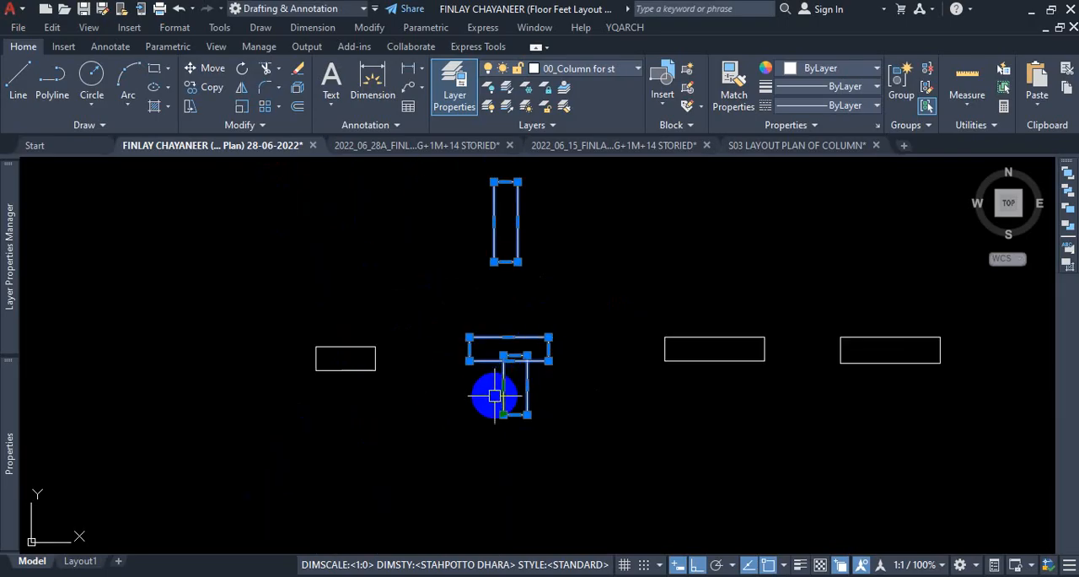
pyautogui.keyDown('shift'); pyautogui.click(475, 313); pyautogui.keyUp('shift')
pyautogui.keyDown('shift'); pyautogui.click(447, 384); pyautogui.keyUp('shift')
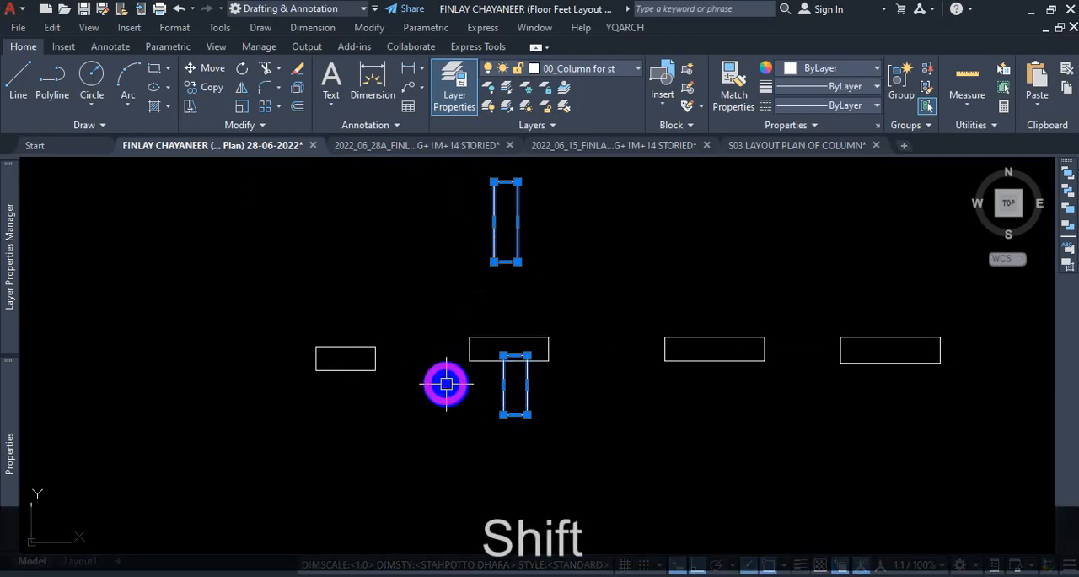
pyautogui.press('Return')
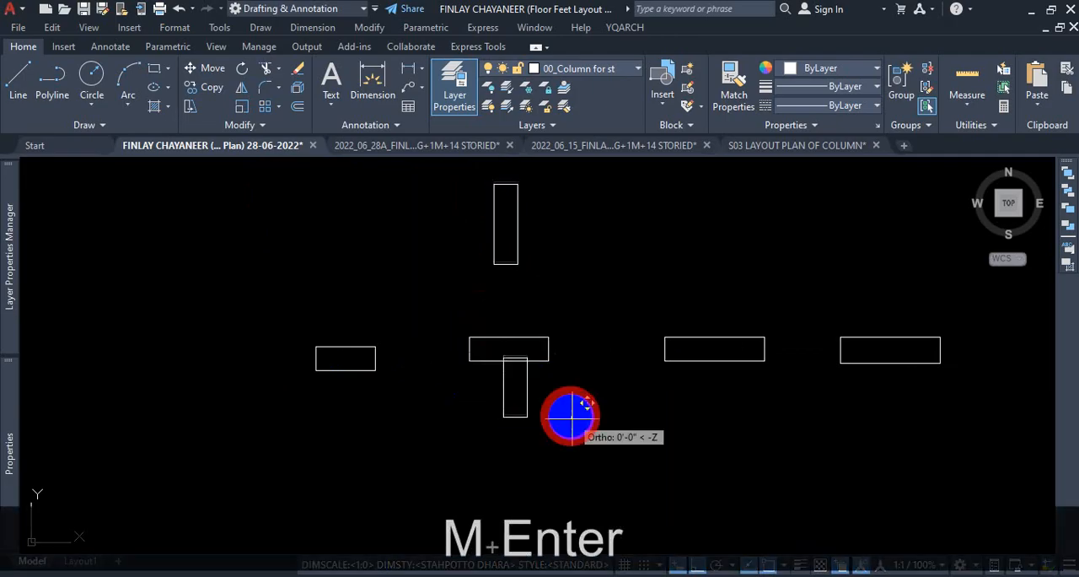
pyautogui.click(570, 416)
pyautogui.scroll(-4, 570, 417)
pyautogui.scroll(-5, 622, 292)
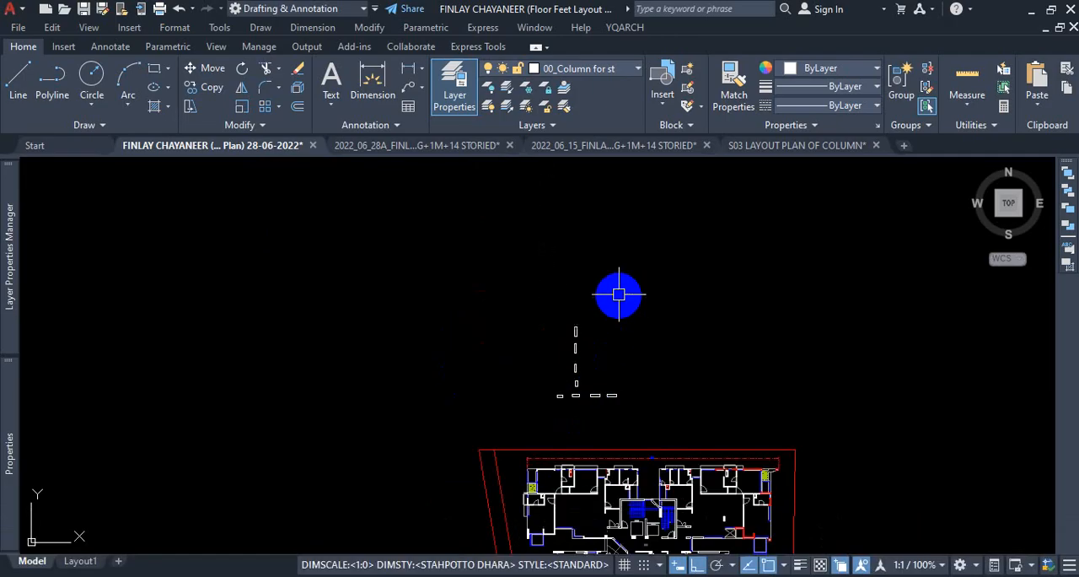
# Examine columns C5 and C6 in the S03 LAYOUT PLAN OF COLUMN drawing and glance through the two G+1M+14 STORIED drawings.
pyautogui.scroll(3, 582, 424)
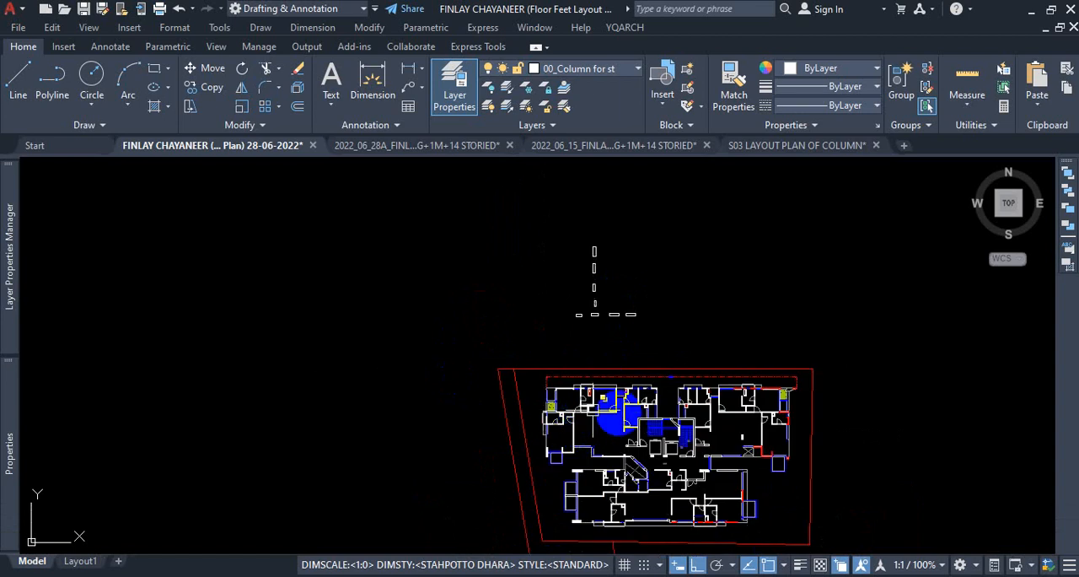
pyautogui.scroll(6, 603, 406)
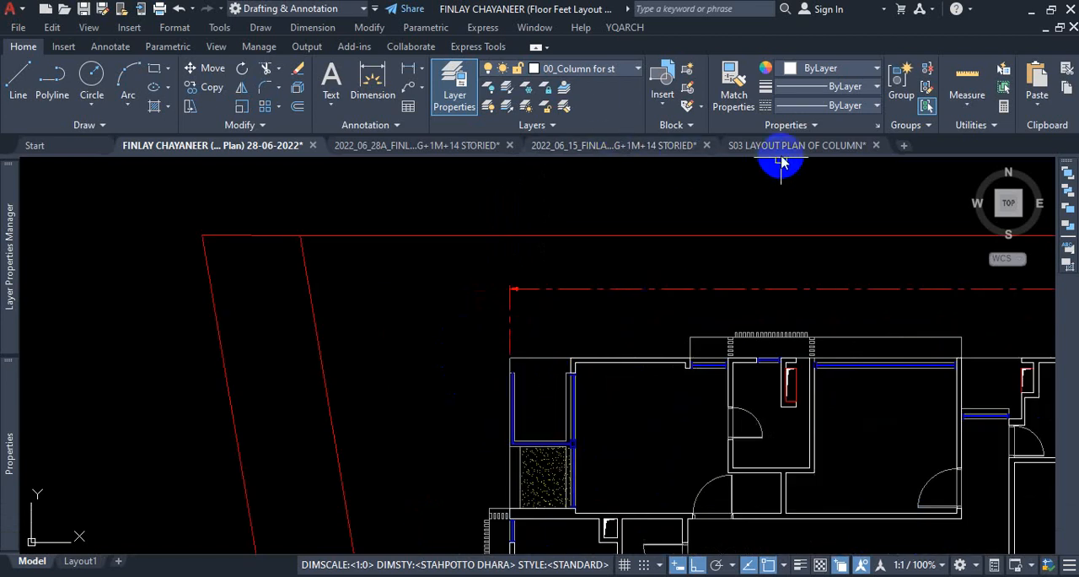
pyautogui.click(782, 161)
pyautogui.scroll(8, 477, 342)
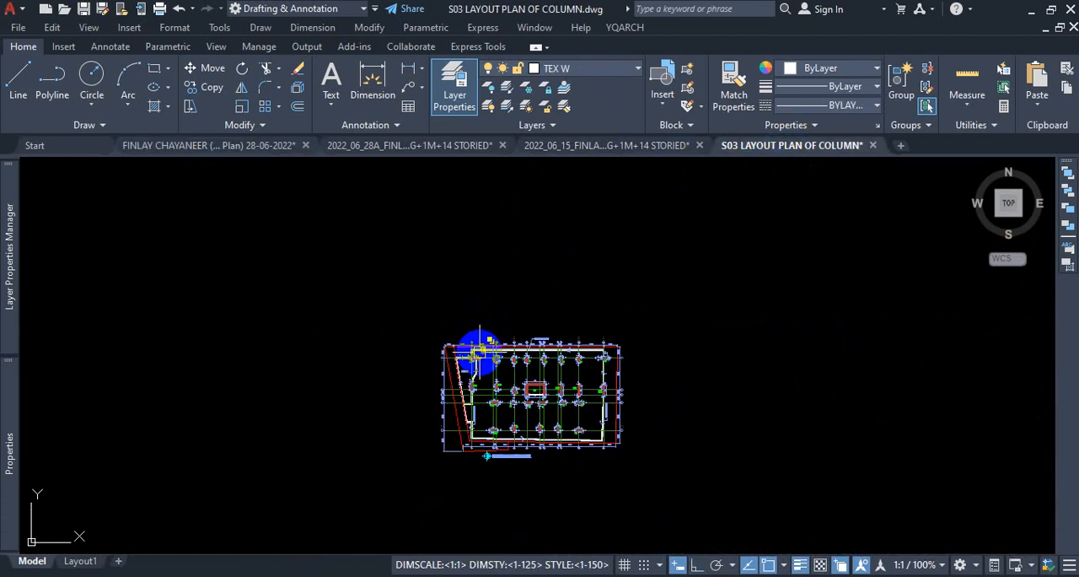
pyautogui.scroll(10, 478, 349)
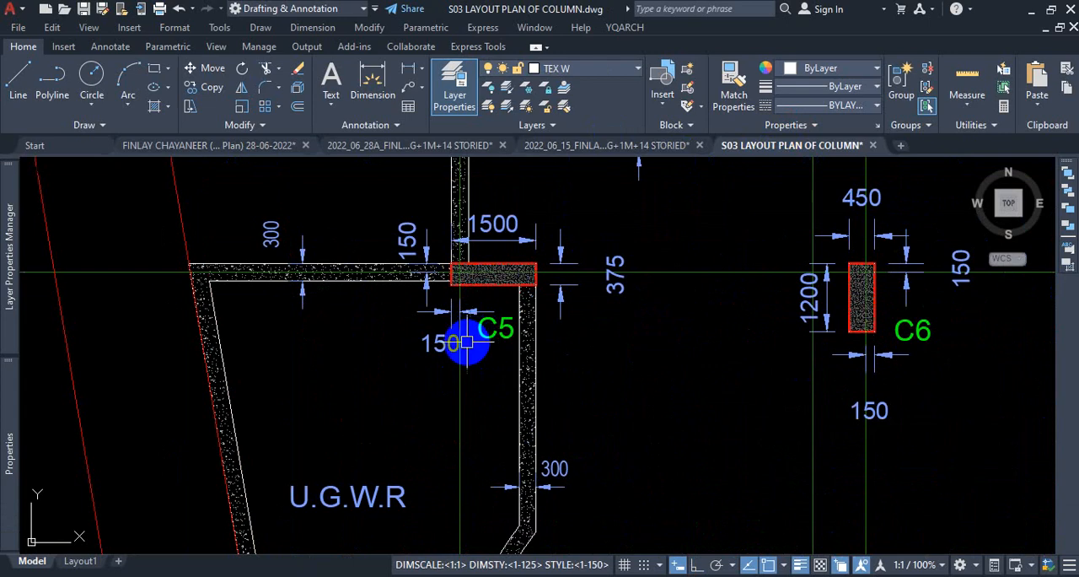
pyautogui.scroll(-15, 462, 341)
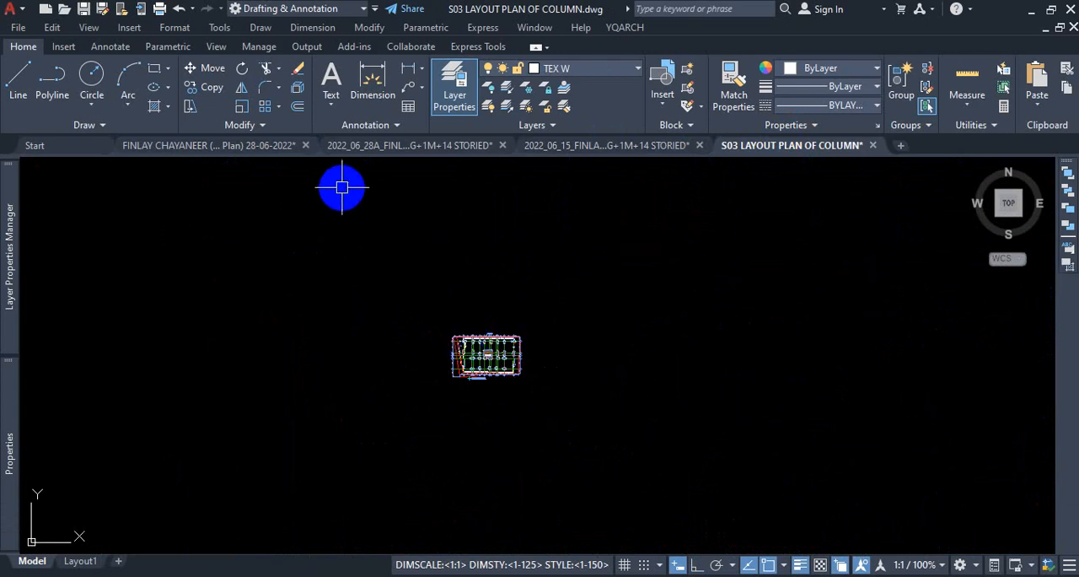
pyautogui.moveTo(285, 152)
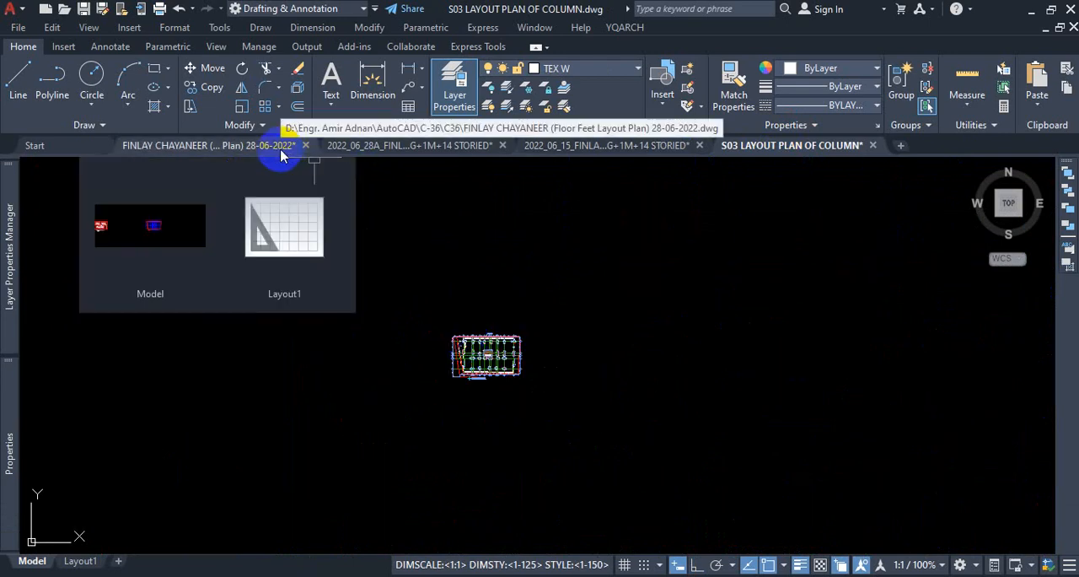
pyautogui.click(387, 158)
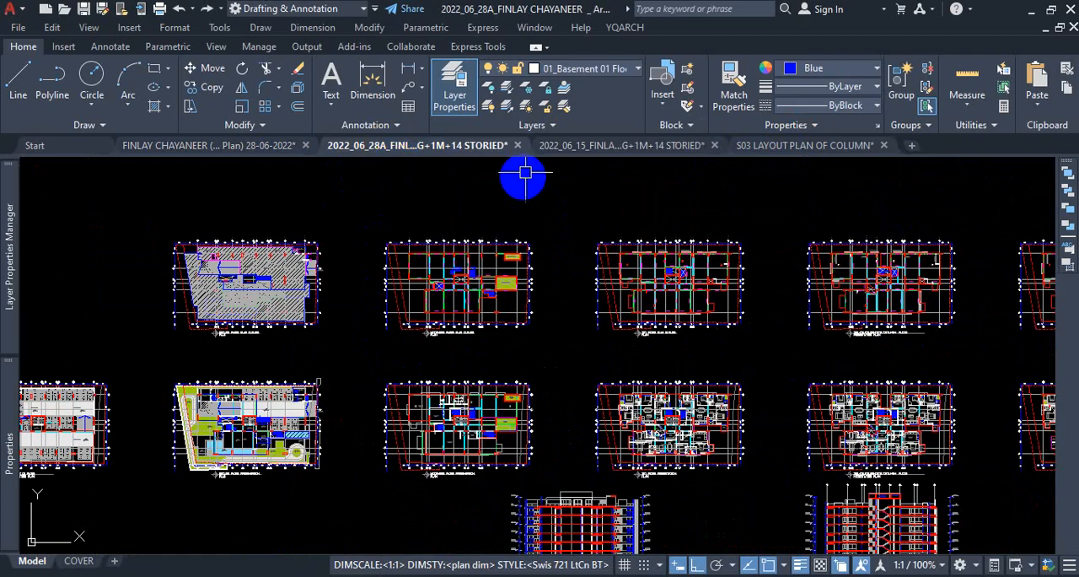
pyautogui.click(560, 148)
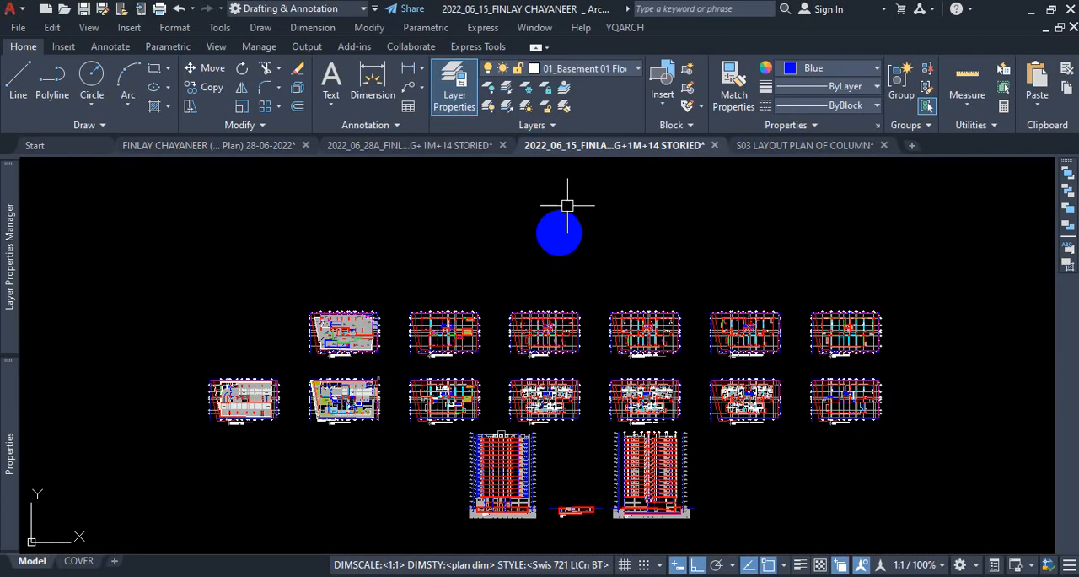
pyautogui.click(270, 147)
pyautogui.scroll(-5, 511, 361)
pyautogui.scroll(5, 645, 314)
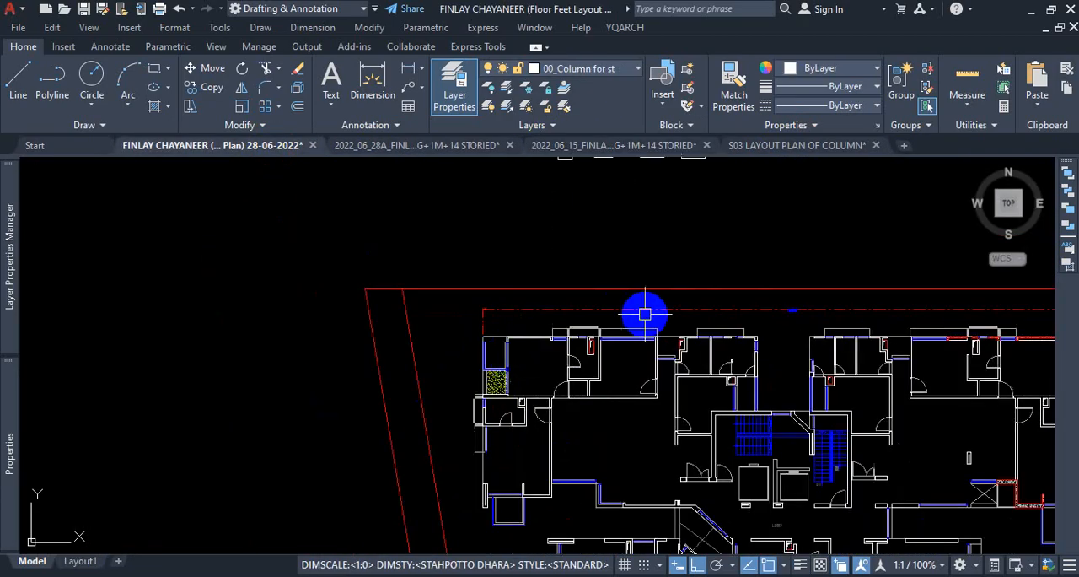
pyautogui.scroll(-3, 625, 333)
pyautogui.scroll(6, 632, 224)
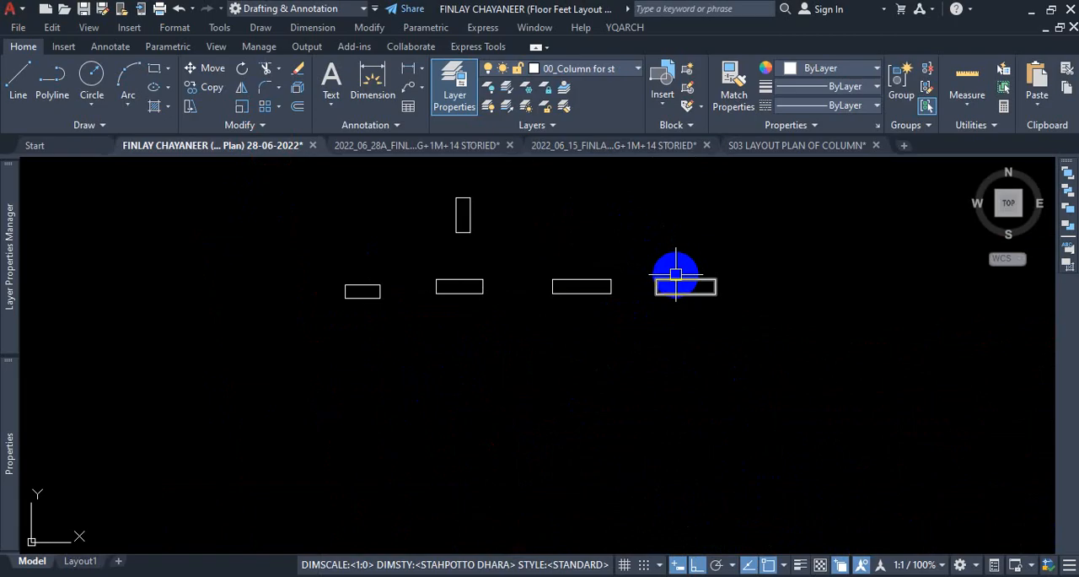
pyautogui.scroll(2, 676, 273)
pyautogui.click(372, 84)
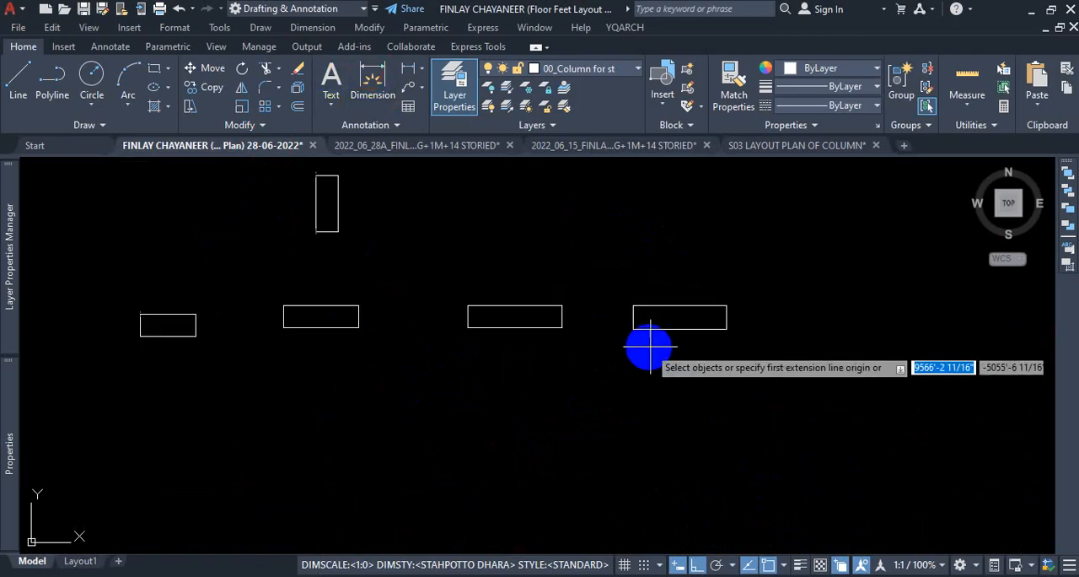
pyautogui.scroll(2, 658, 305)
pyautogui.click(637, 307)
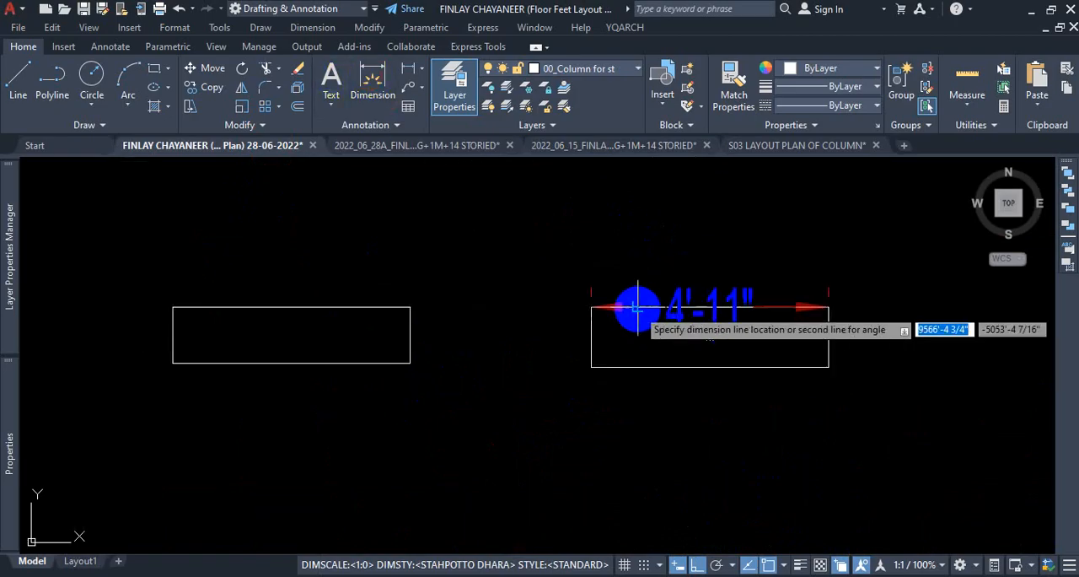
pyautogui.click(637, 245)
pyautogui.press('Escape')
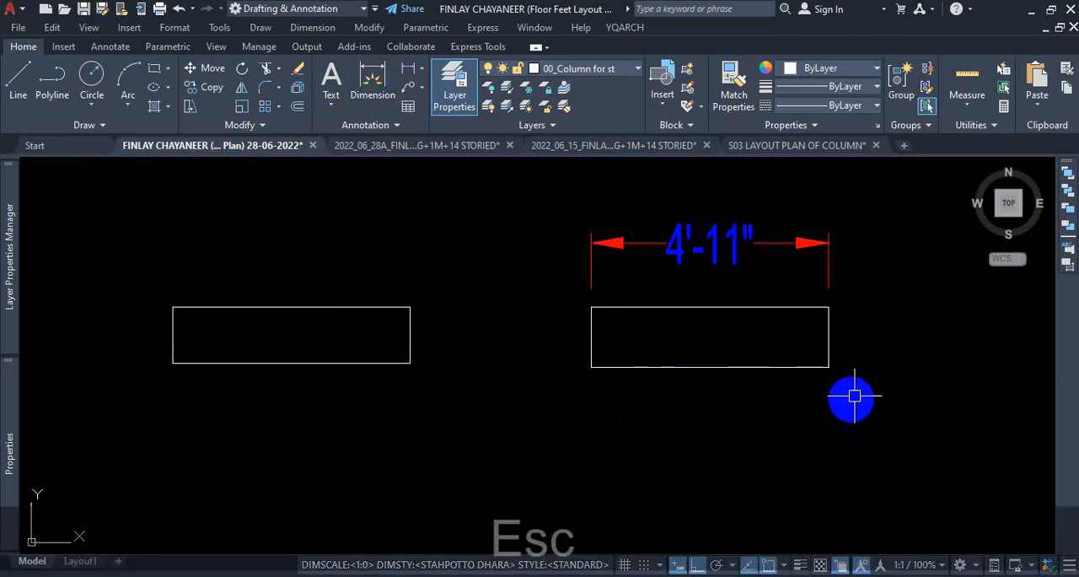
# Lengthen the rightmost horizontal rectangle by stretching its right edge outward 1'8".
pyautogui.click(829, 326)
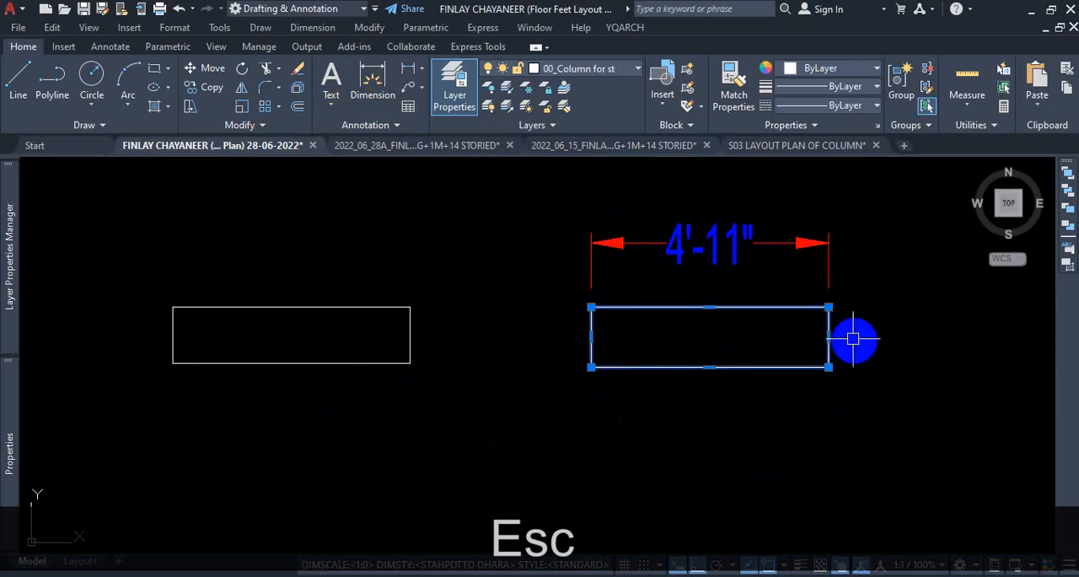
pyautogui.click(828, 337)
pyautogui.scroll(2, 899, 343)
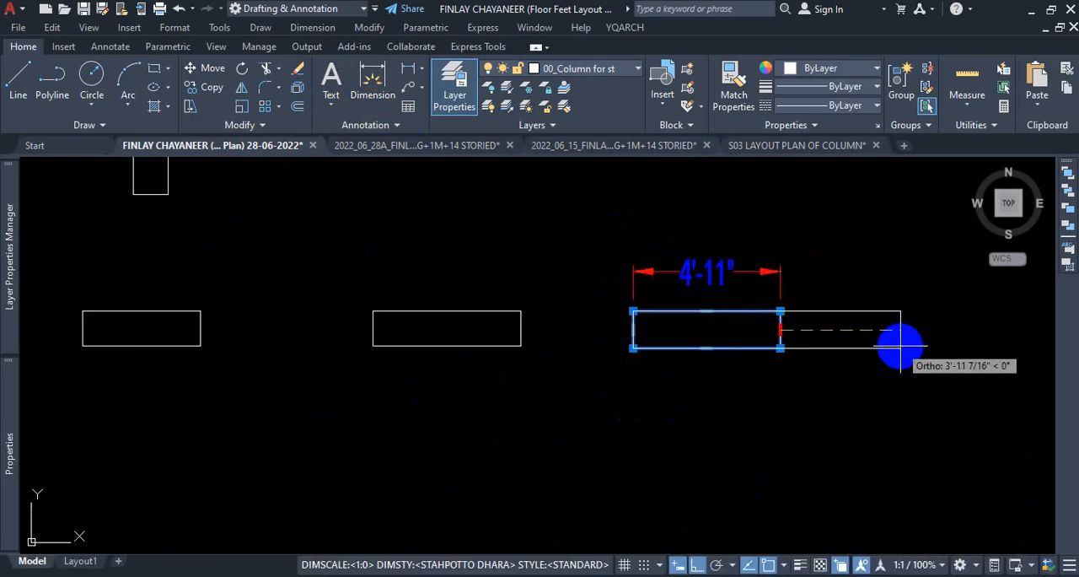
pyautogui.write("1'8")
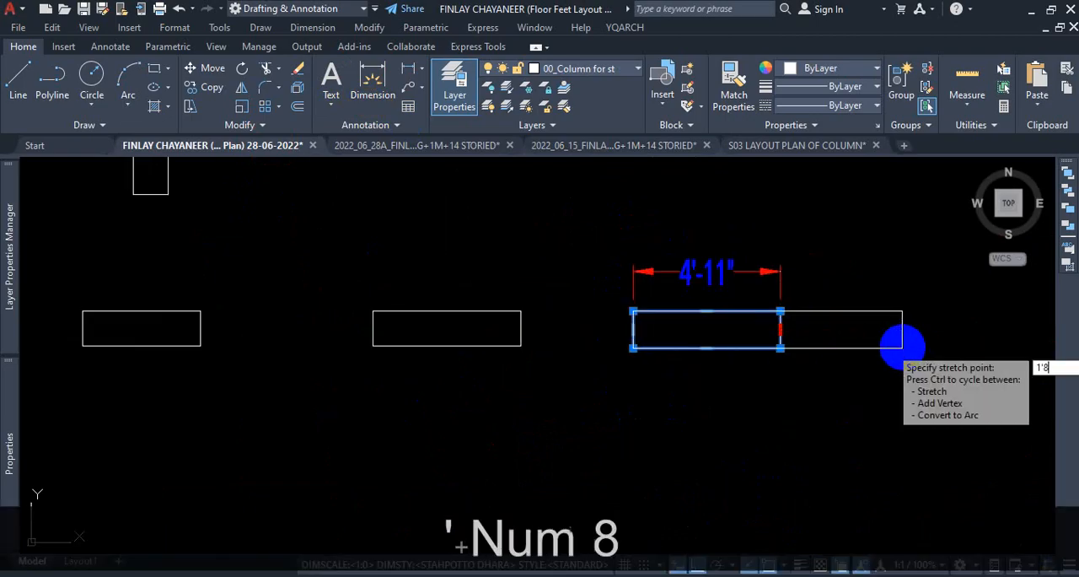
pyautogui.press('Return')
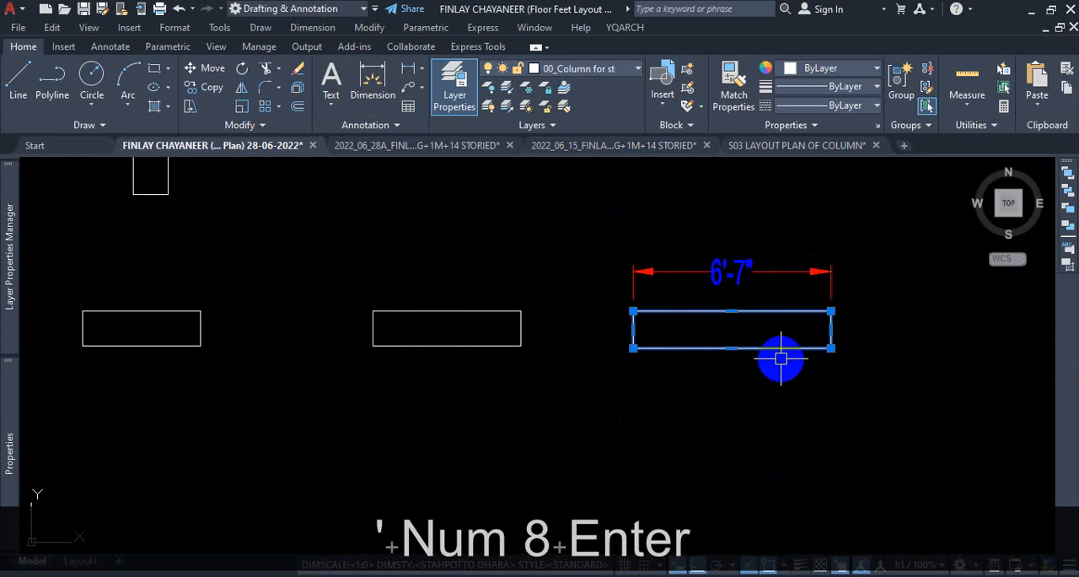
# Stretch the rightmost rectangle's lower edge upward by 2 inches and delete the length dimension above it.
pyautogui.click(732, 349)
pyautogui.scroll(4, 732, 346)
pyautogui.write('2')
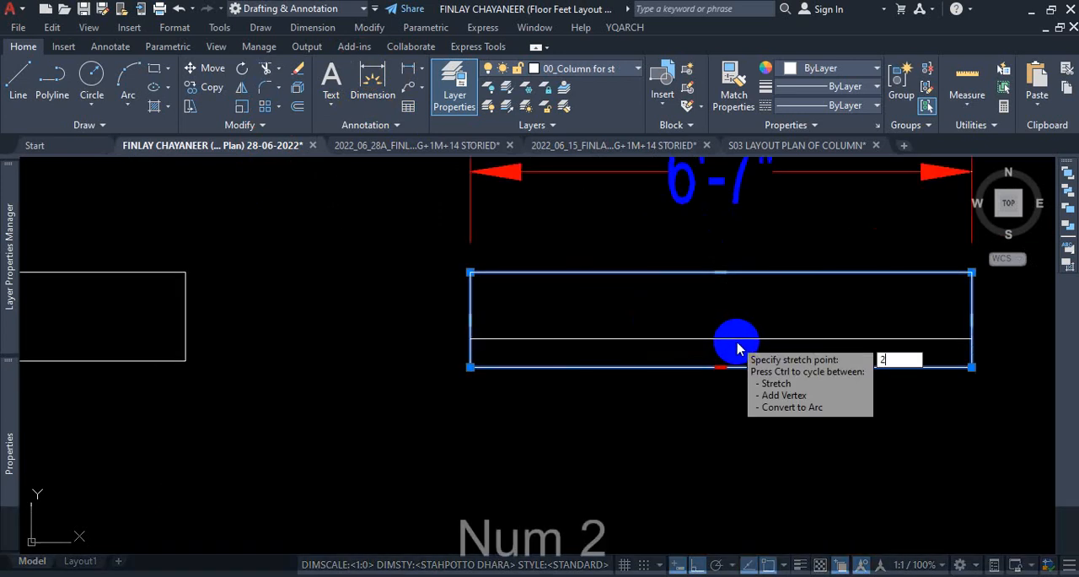
pyautogui.press('Return')
pyautogui.scroll(-2, 785, 376)
pyautogui.press('Escape')
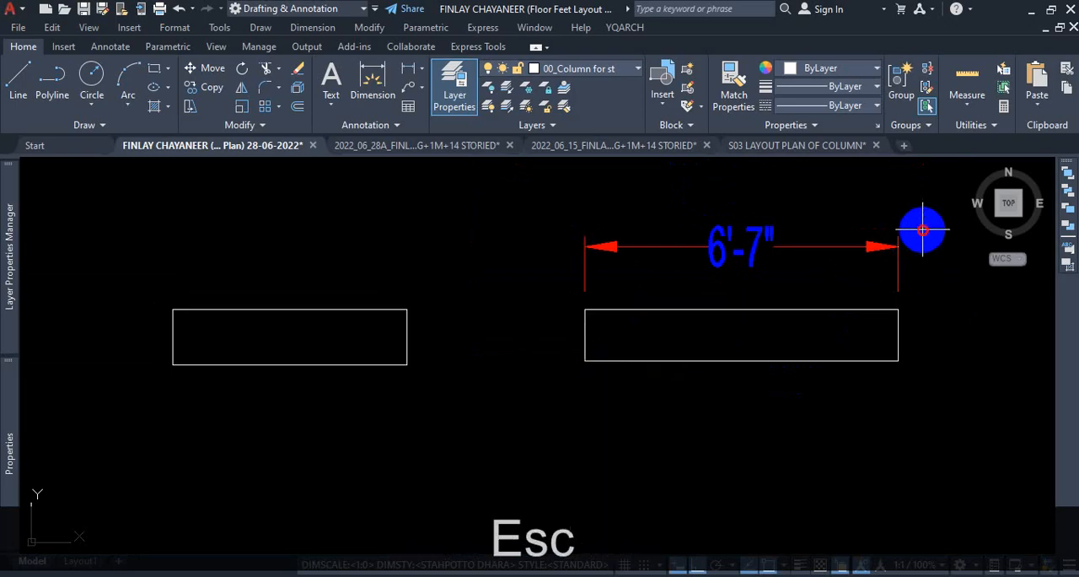
pyautogui.click(806, 252)
pyautogui.press('Delete')
pyautogui.scroll(-3, 761, 315)
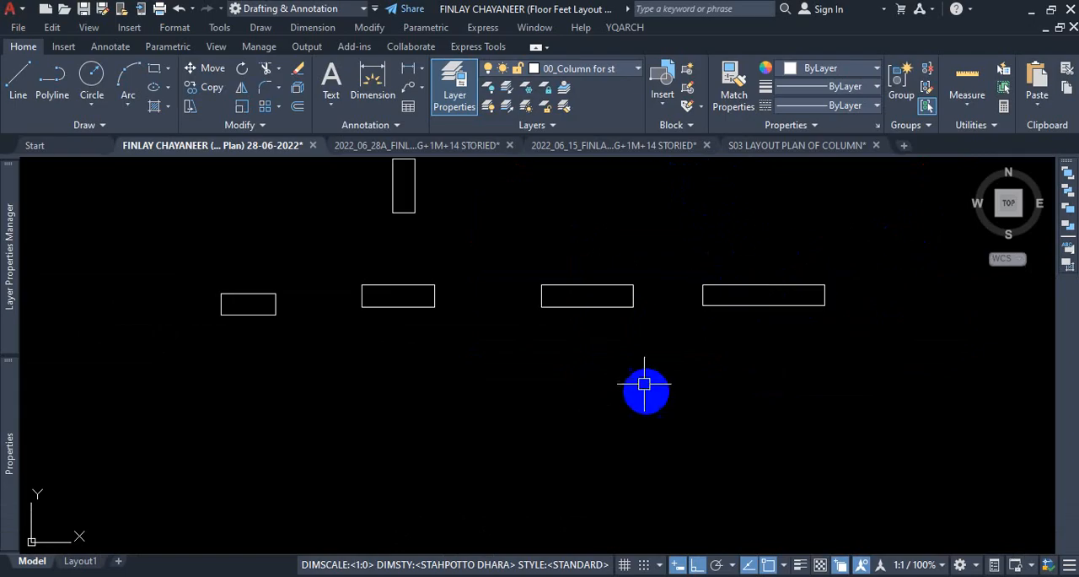
# Inspect the red-outlined hatched column and the adjoining wall at the upper-left corner of the lower floor plan.
pyautogui.scroll(-5, 632, 371)
pyautogui.scroll(5, 624, 379)
pyautogui.scroll(-7, 605, 333)
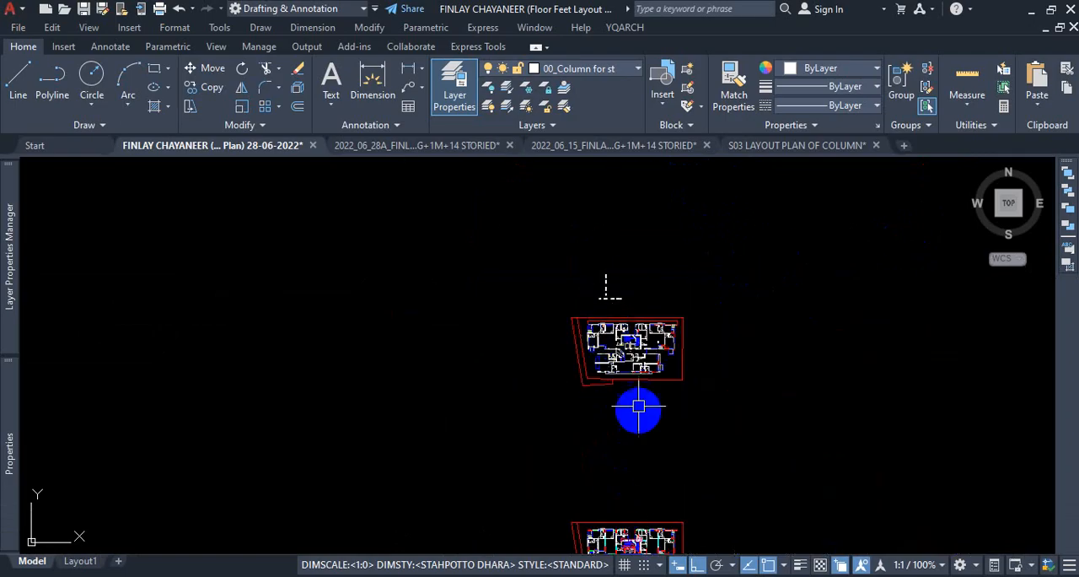
pyautogui.moveTo(639, 405); pyautogui.dragTo(641, 284, button='middle')
pyautogui.scroll(12, 634, 451)
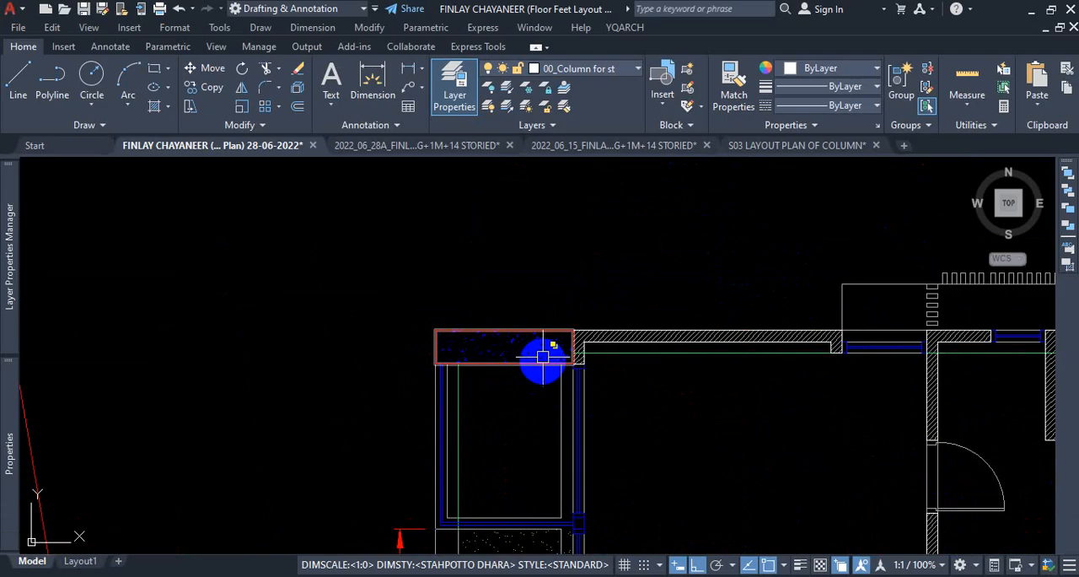
pyautogui.scroll(-3, 540, 354)
pyautogui.scroll(3, 556, 385)
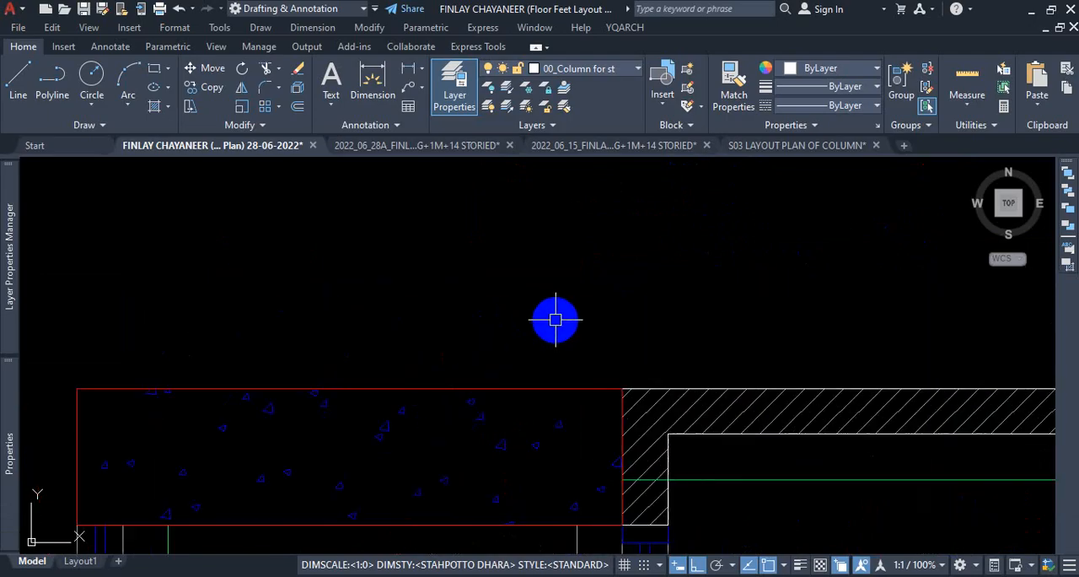
pyautogui.press('Escape')
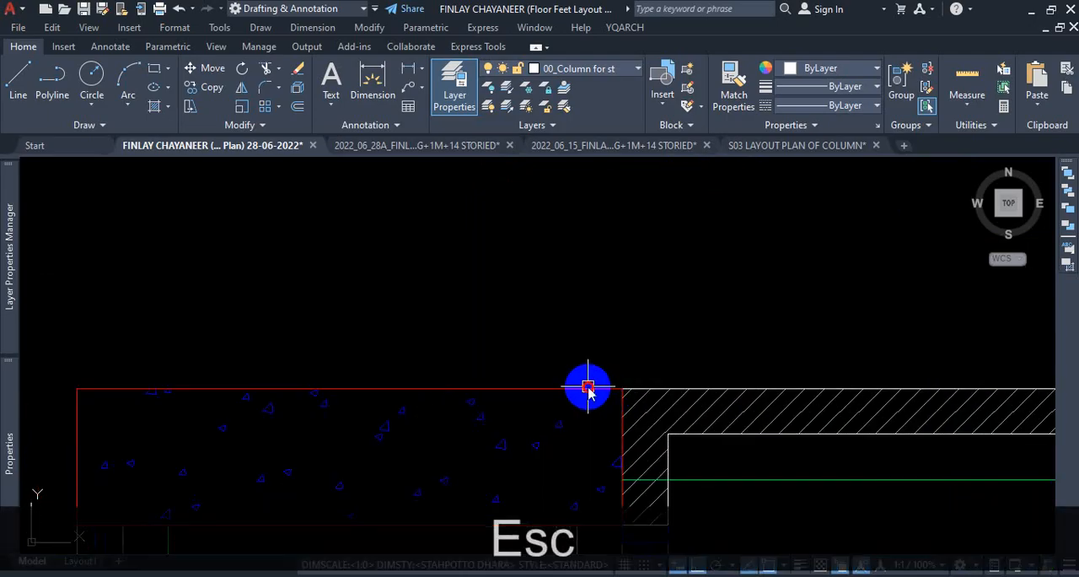
pyautogui.click(608, 393)
pyautogui.click(775, 421)
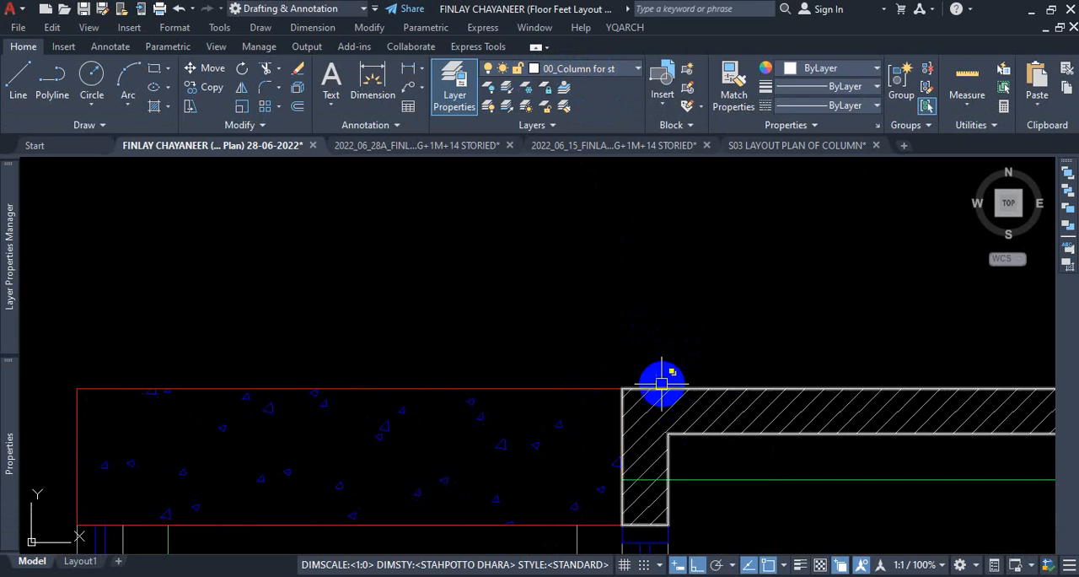
pyautogui.press('Escape')
pyautogui.scroll(-5, 643, 403)
pyautogui.scroll(-8, 692, 406)
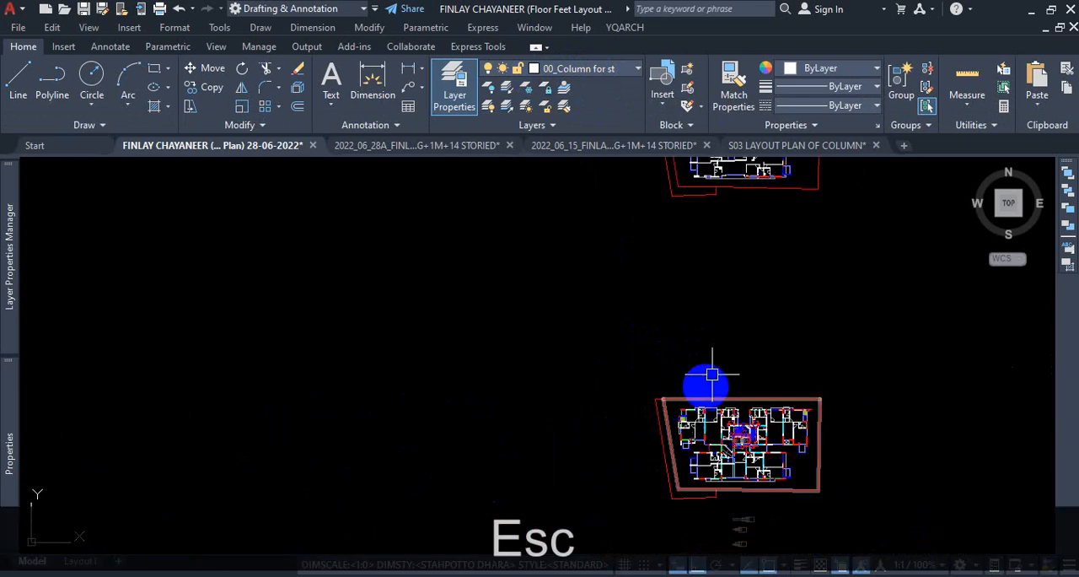
pyautogui.click(591, 70)
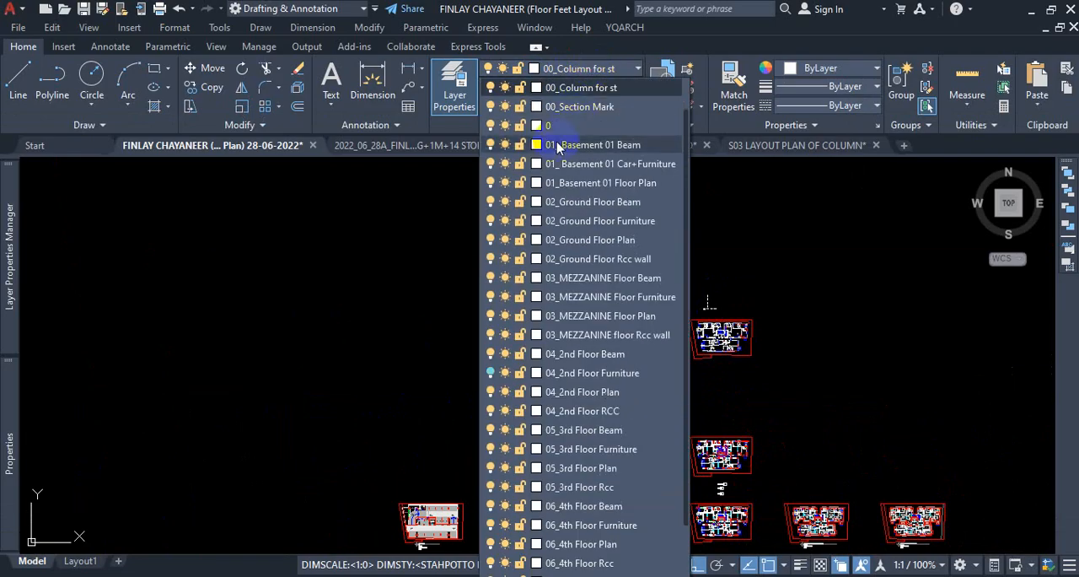
pyautogui.click(536, 88)
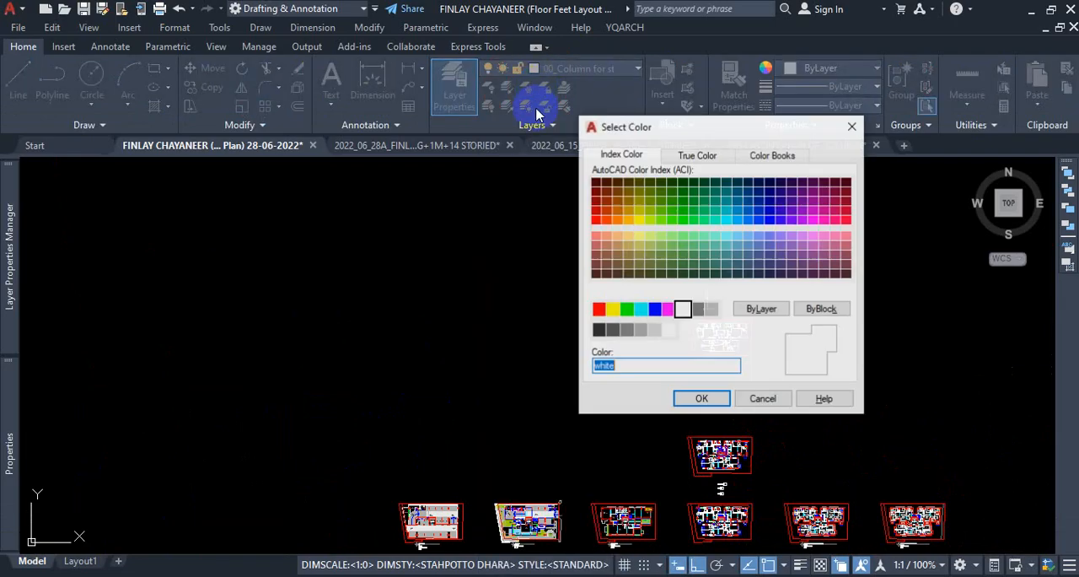
pyautogui.click(852, 127)
pyautogui.press('Escape')
pyautogui.scroll(10, 712, 364)
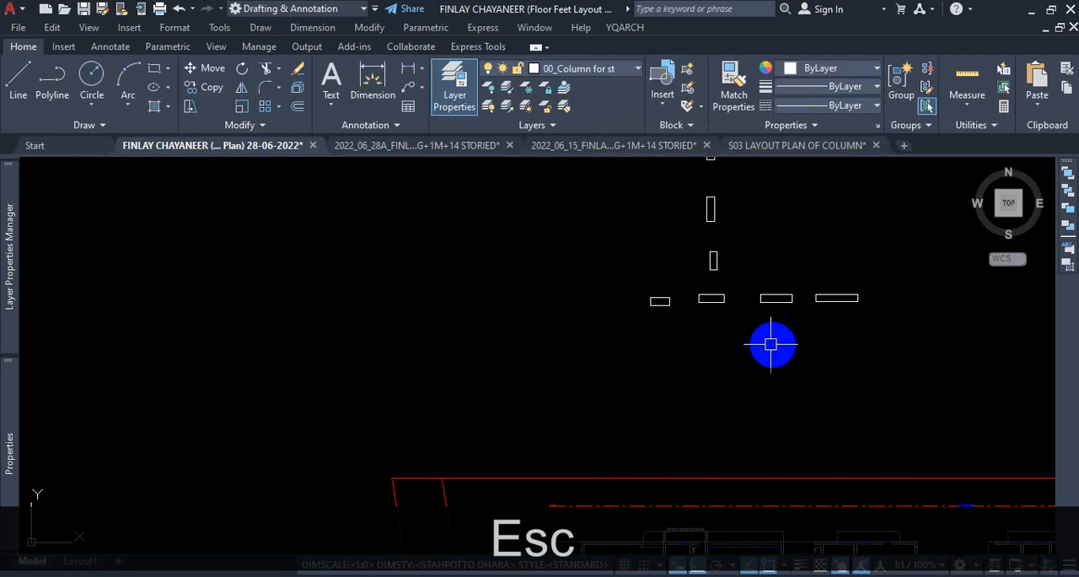
# Set the colour of the four horizontal column rectangles to Red.
pyautogui.click(933, 255)
pyautogui.click(515, 326)
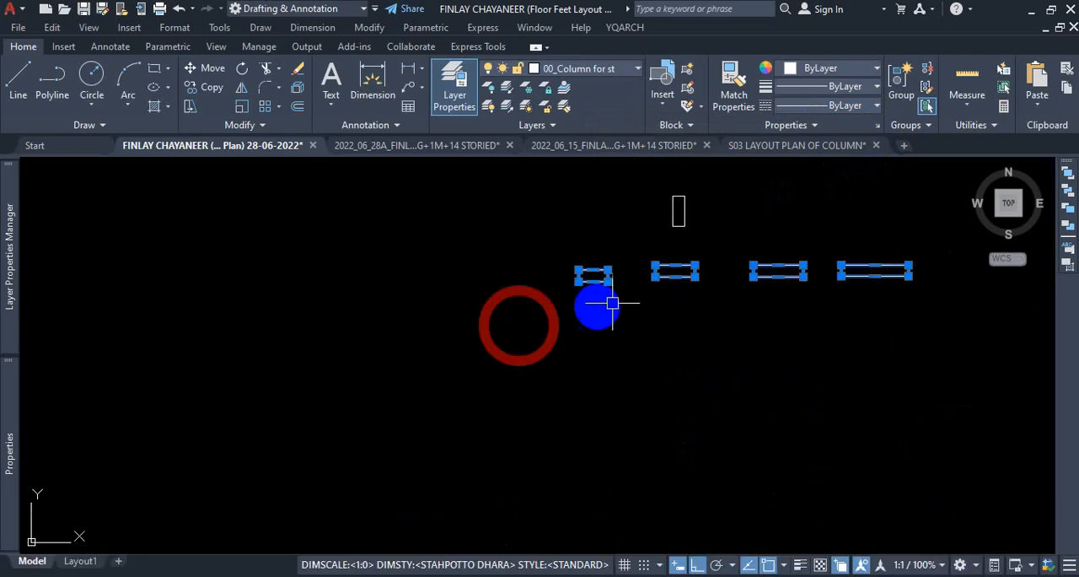
pyautogui.click(846, 71)
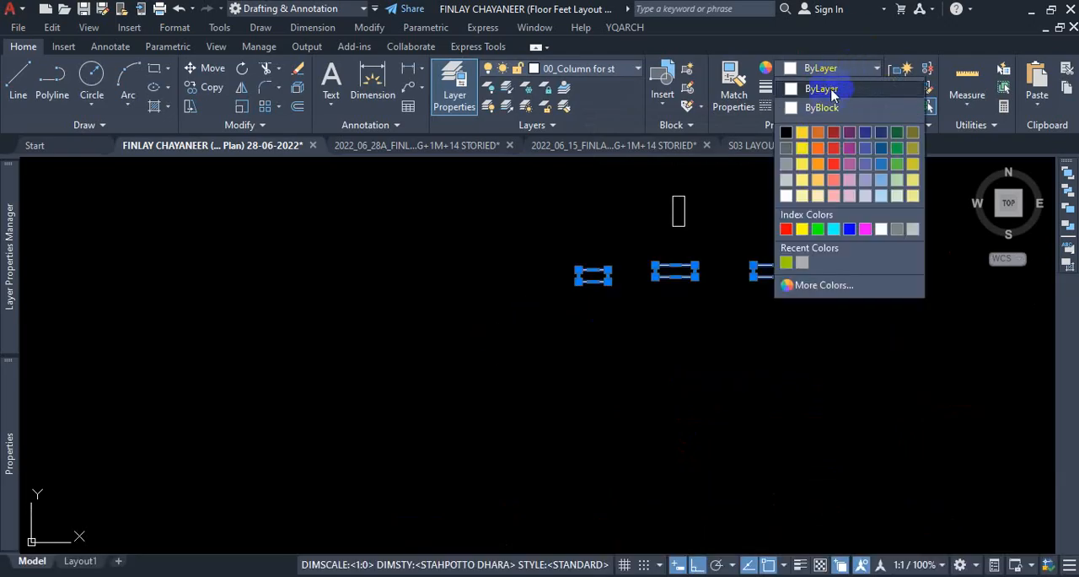
pyautogui.click(786, 229)
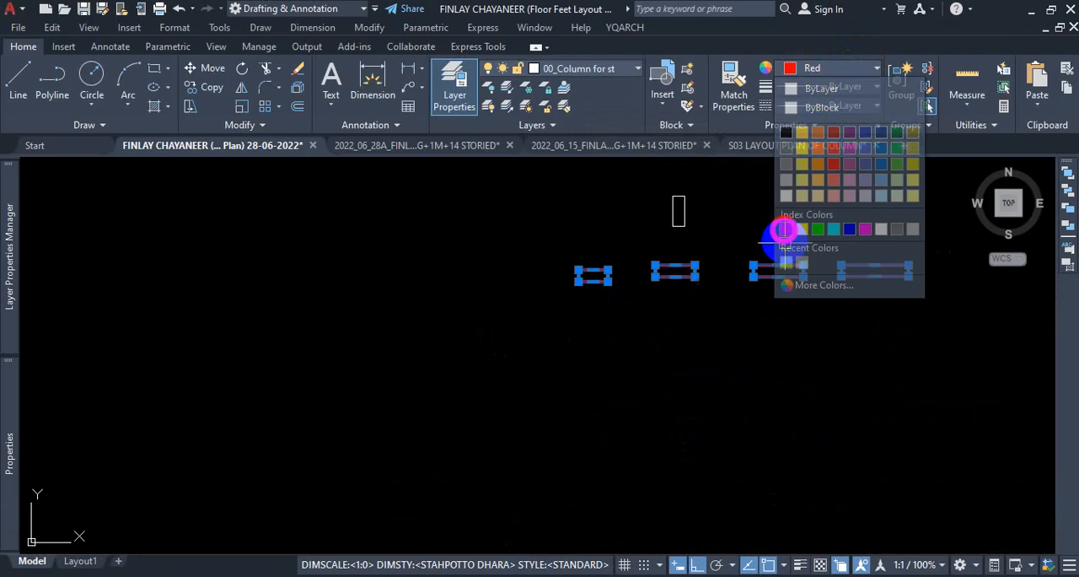
pyautogui.press('Escape')
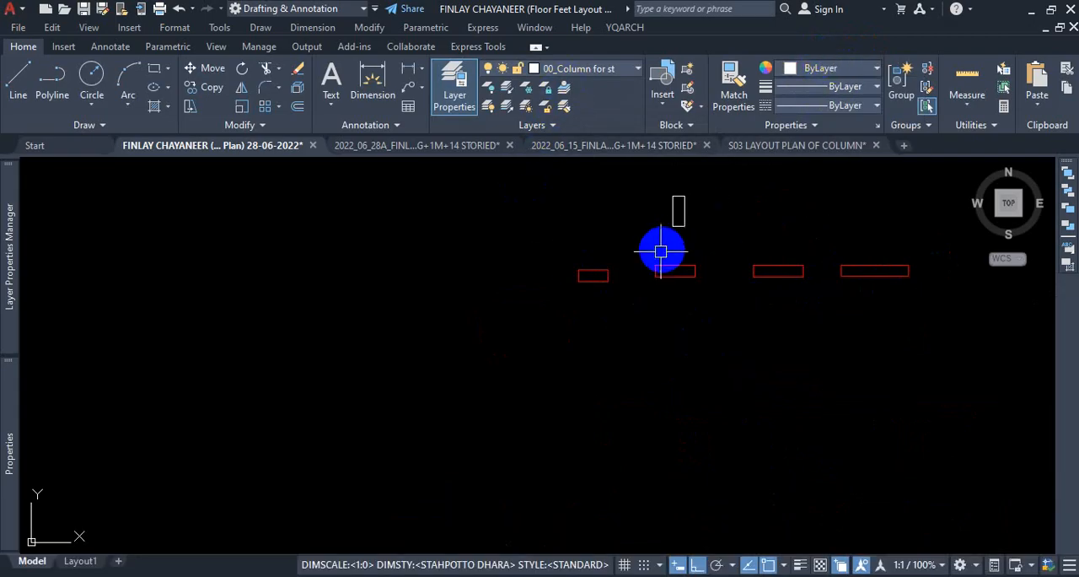
# Examine the hatch pattern, colour and scale of the red-outlined concrete column at the floor plan's upper-left corner.
pyautogui.scroll(-5, 656, 312)
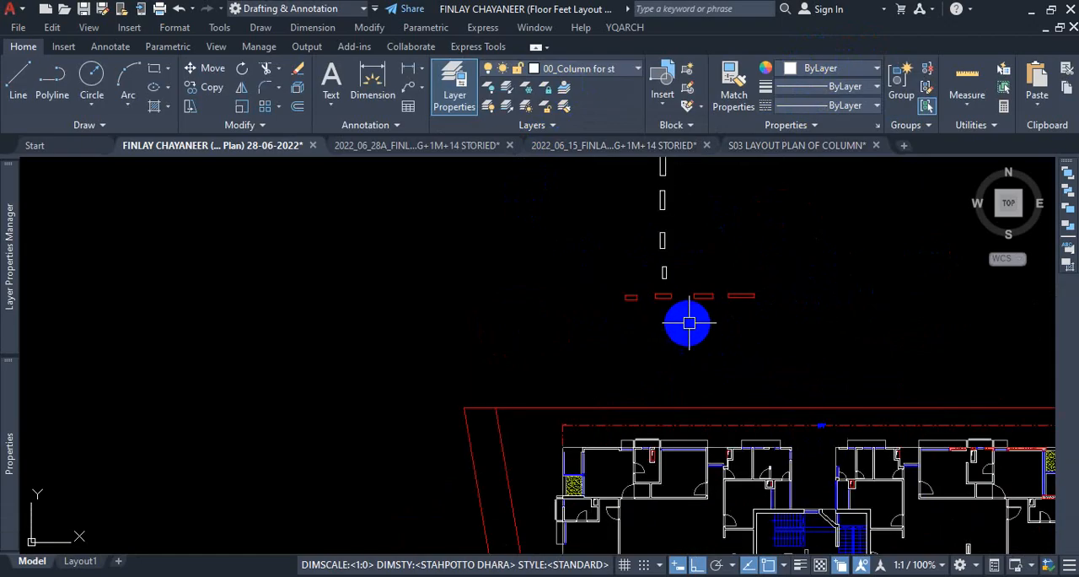
pyautogui.scroll(-4, 631, 342)
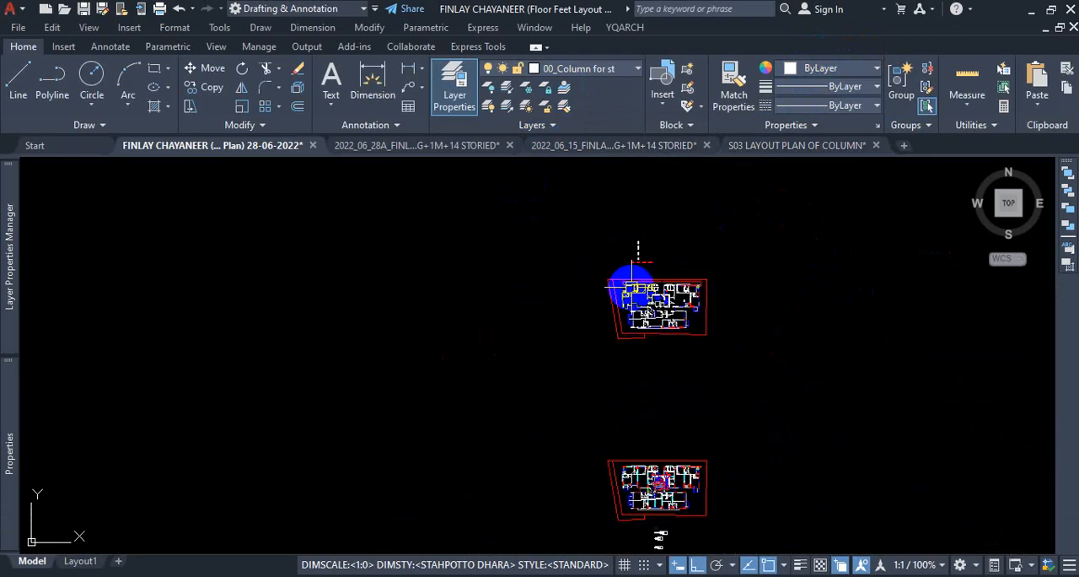
pyautogui.scroll(9, 595, 337)
pyautogui.scroll(8, 558, 360)
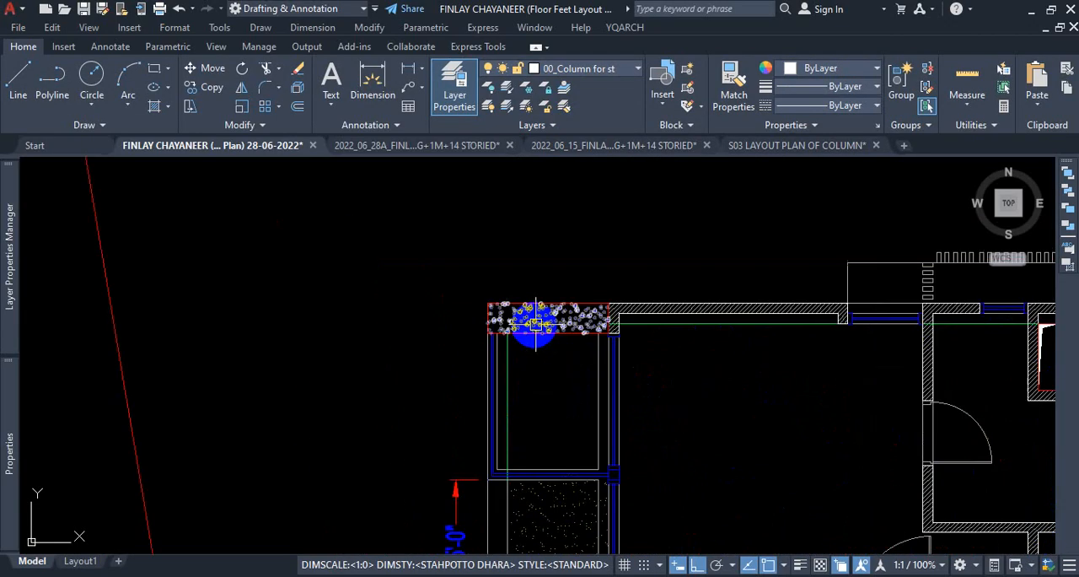
pyautogui.click(572, 297)
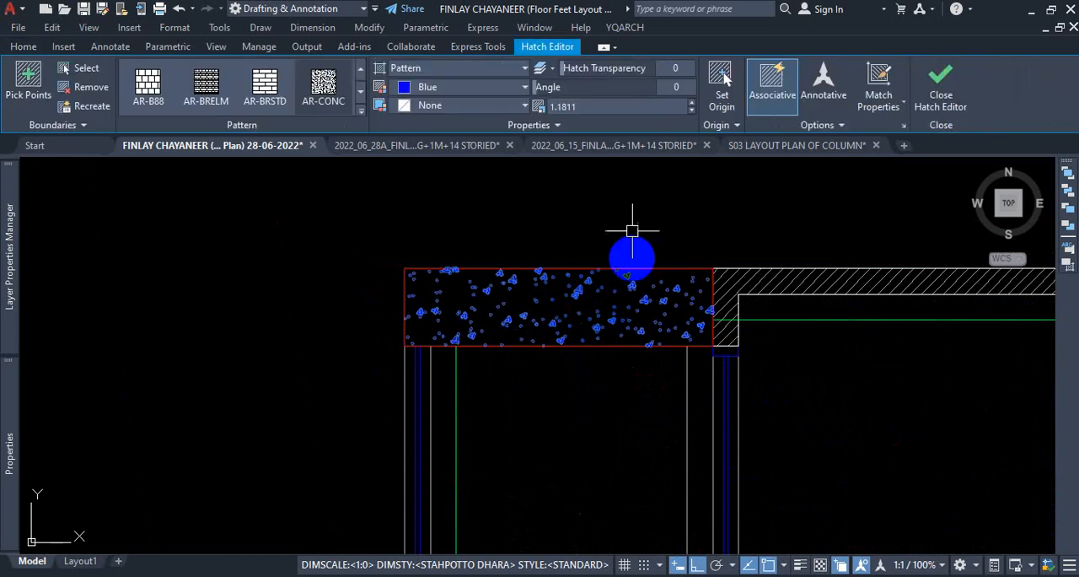
pyautogui.click(20, 46)
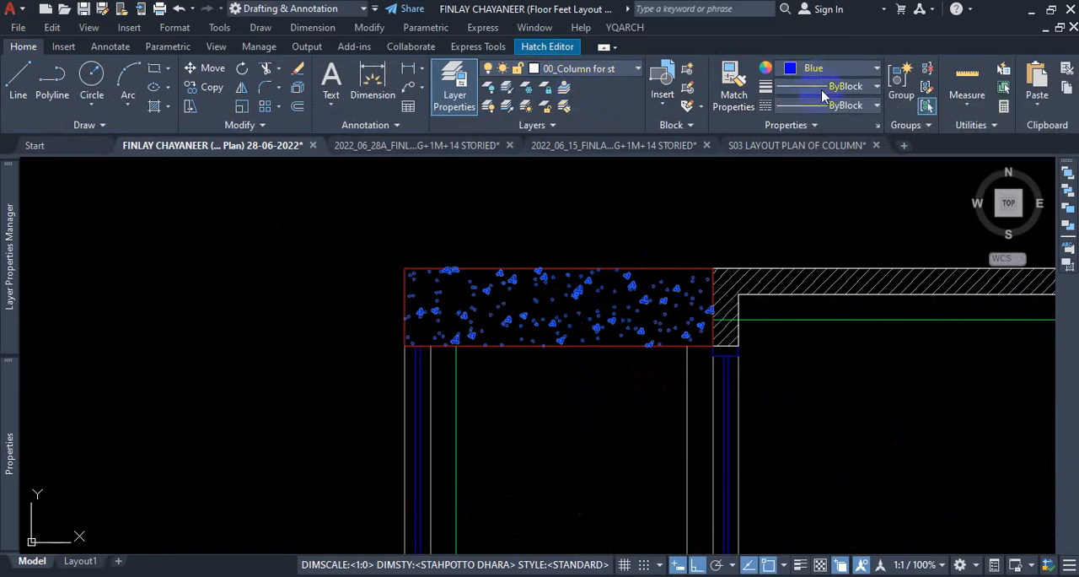
pyautogui.press('Escape')
pyautogui.press('Escape')
pyautogui.scroll(-10, 559, 309)
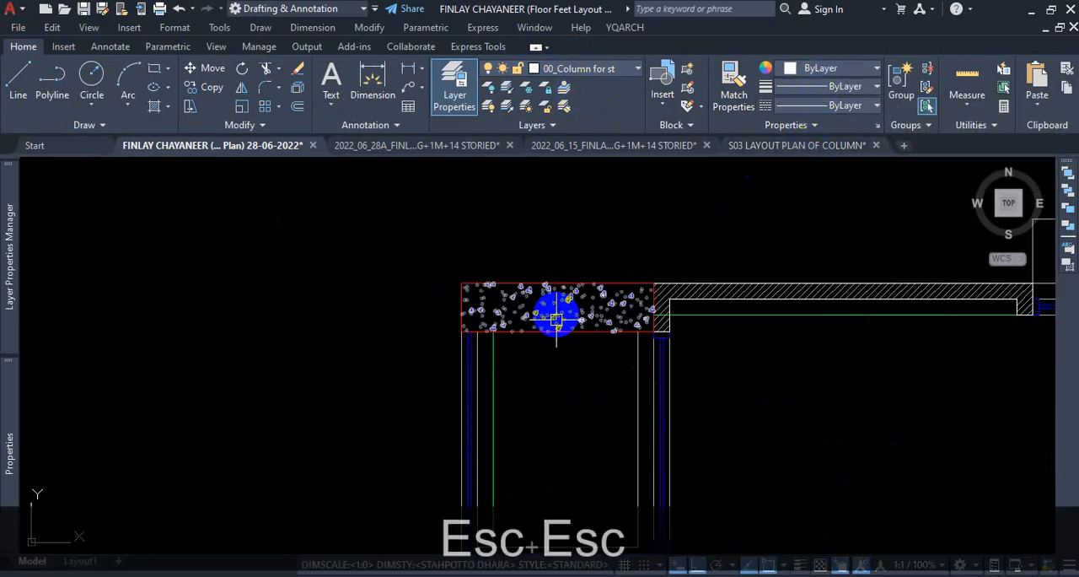
# Hatch the inside of the leftmost red horizontal rectangle with the AR-CONC pattern.
pyautogui.scroll(3, 587, 301)
pyautogui.scroll(10, 564, 263)
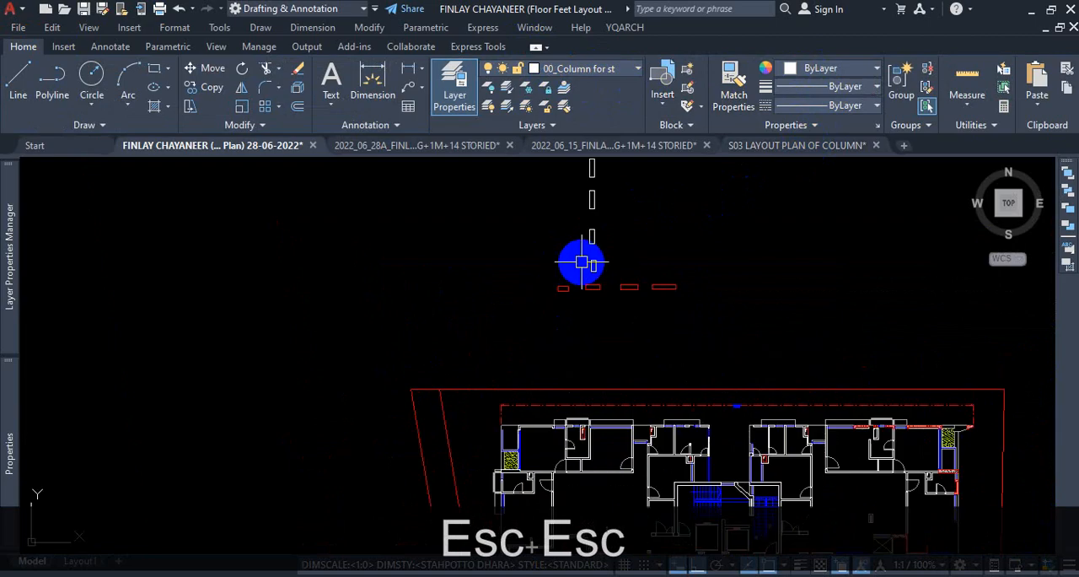
pyautogui.write('h')
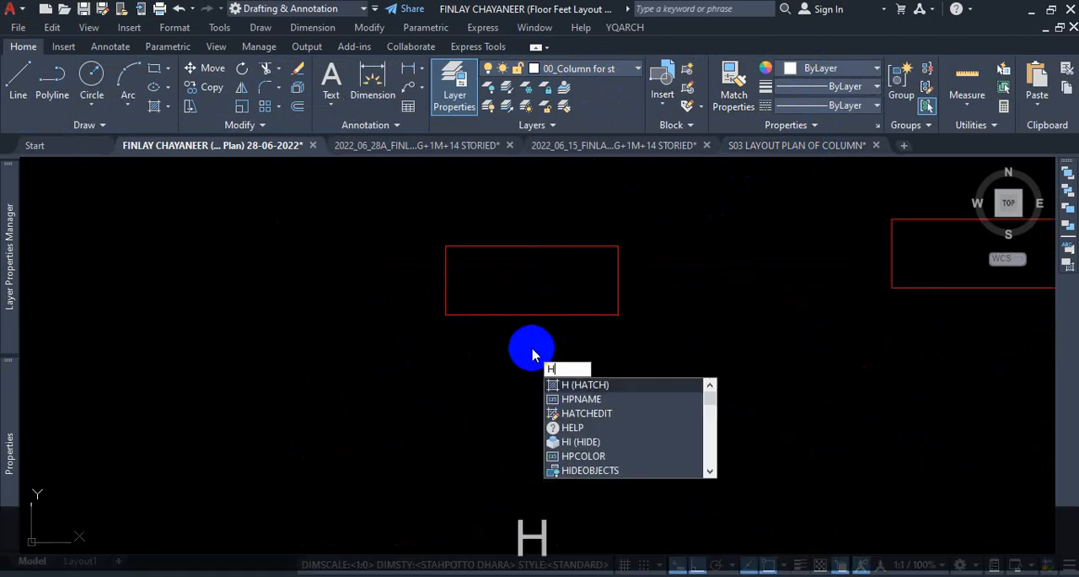
pyautogui.press('Return')
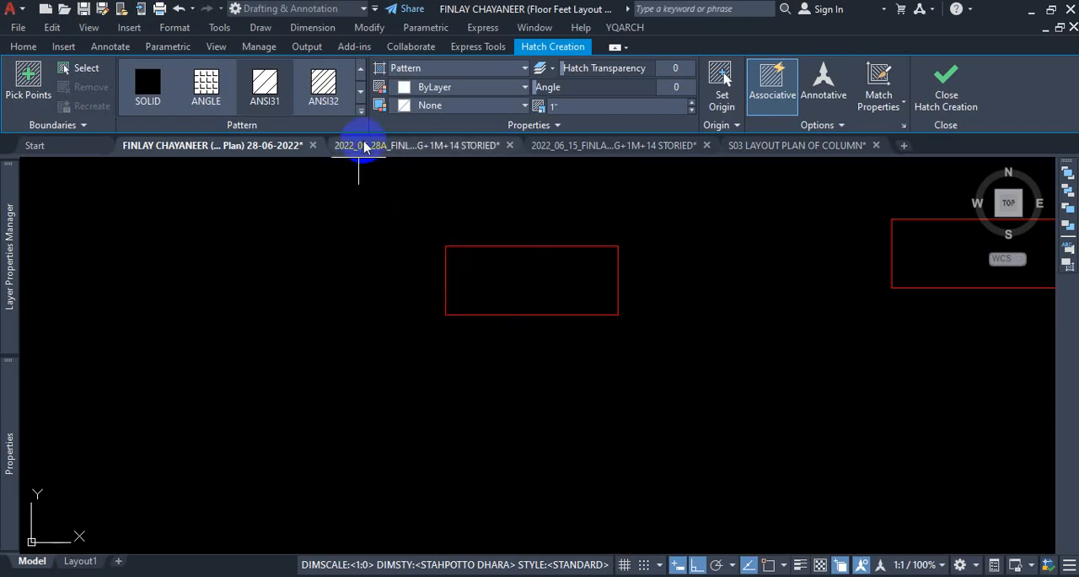
pyautogui.click(360, 94)
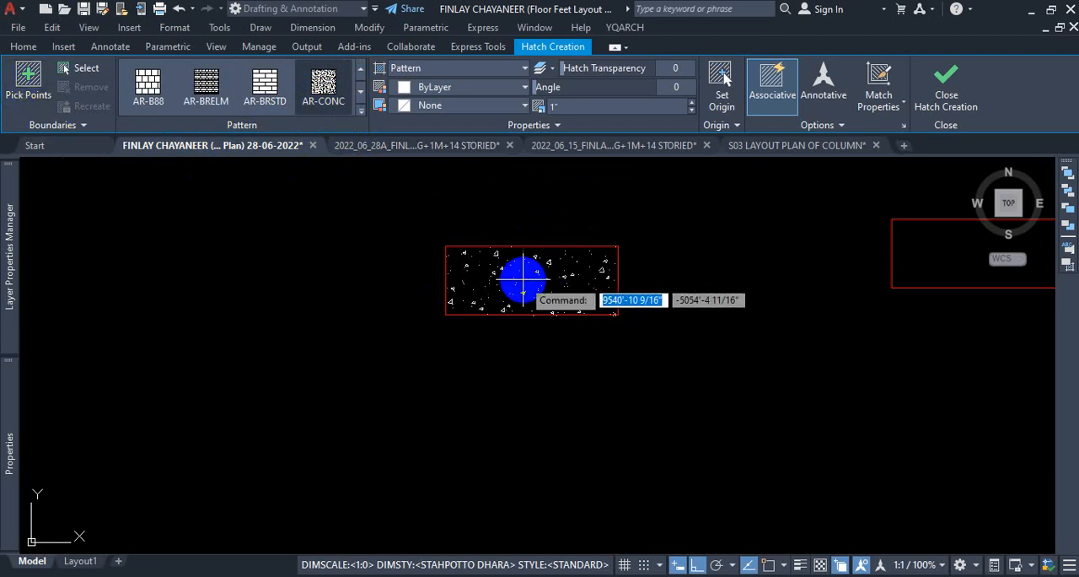
pyautogui.click(521, 278)
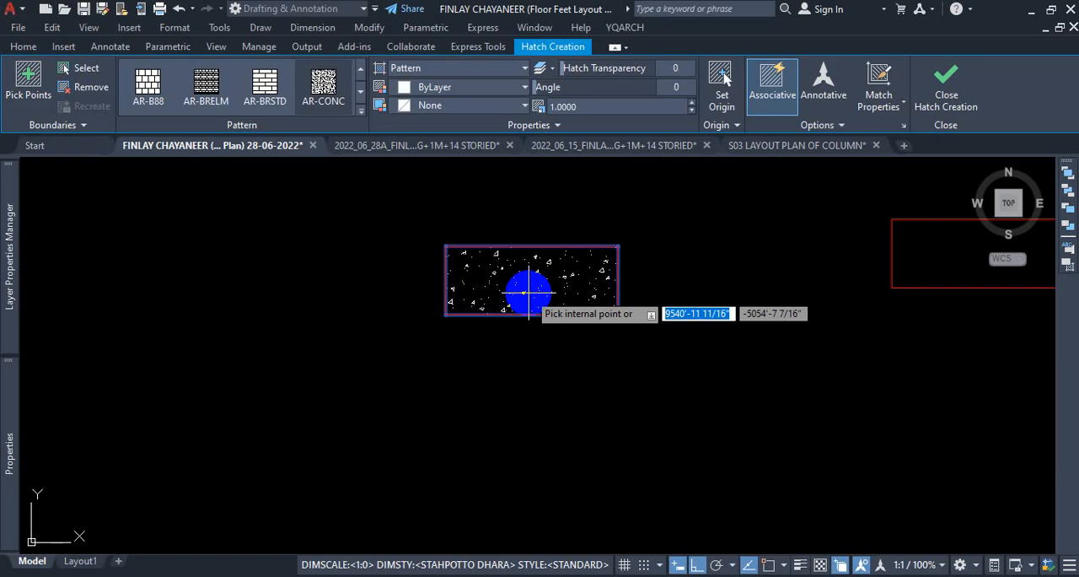
pyautogui.scroll(3, 530, 293)
pyautogui.scroll(-1, 507, 228)
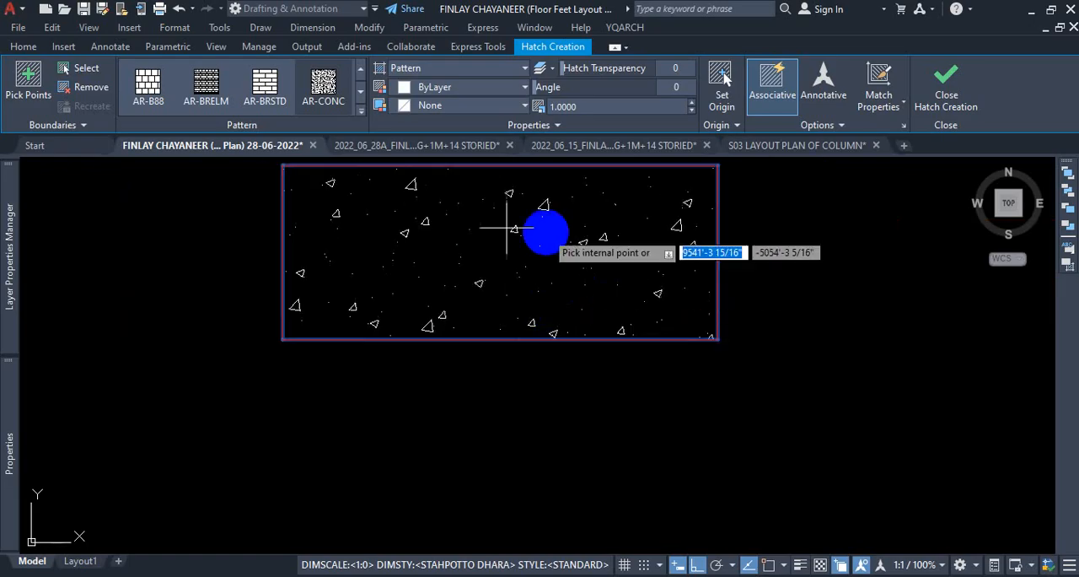
pyautogui.scroll(-2, 520, 241)
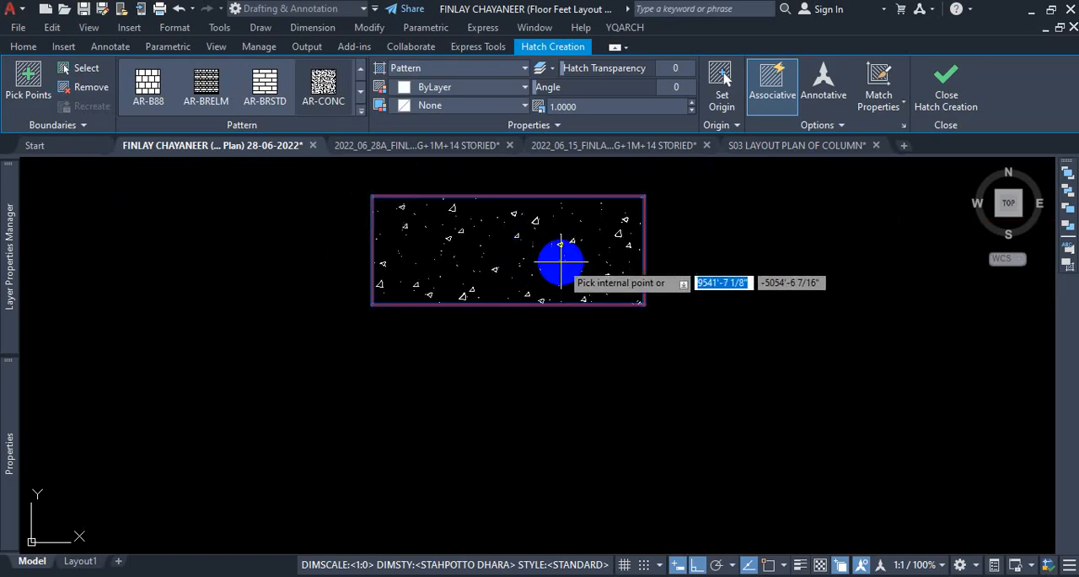
# Set the colour of the leftmost rectangle's AR-CONC hatch to Blue and finish the hatch.
pyautogui.click(23, 47)
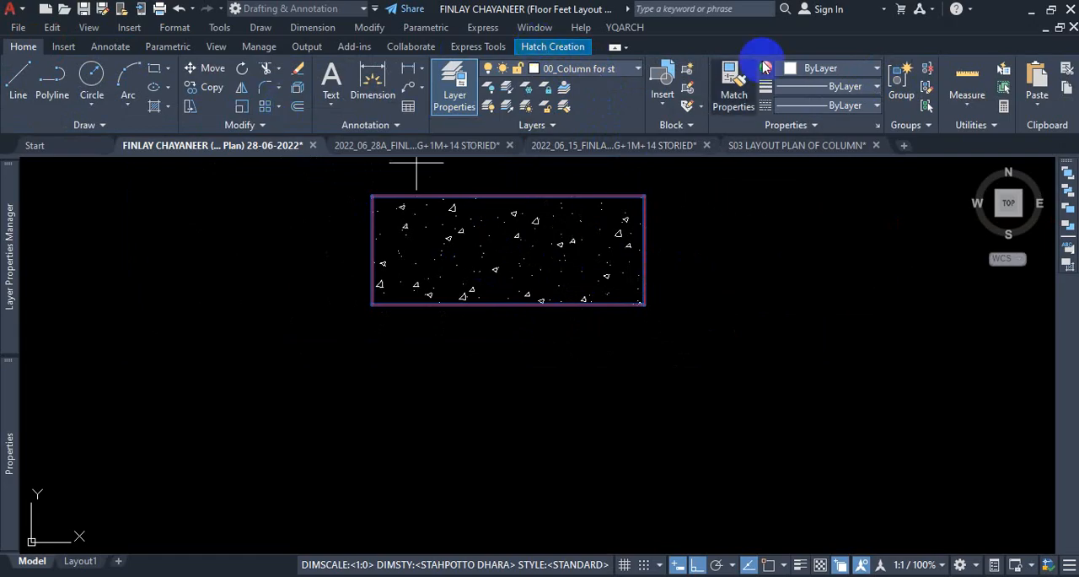
pyautogui.click(815, 69)
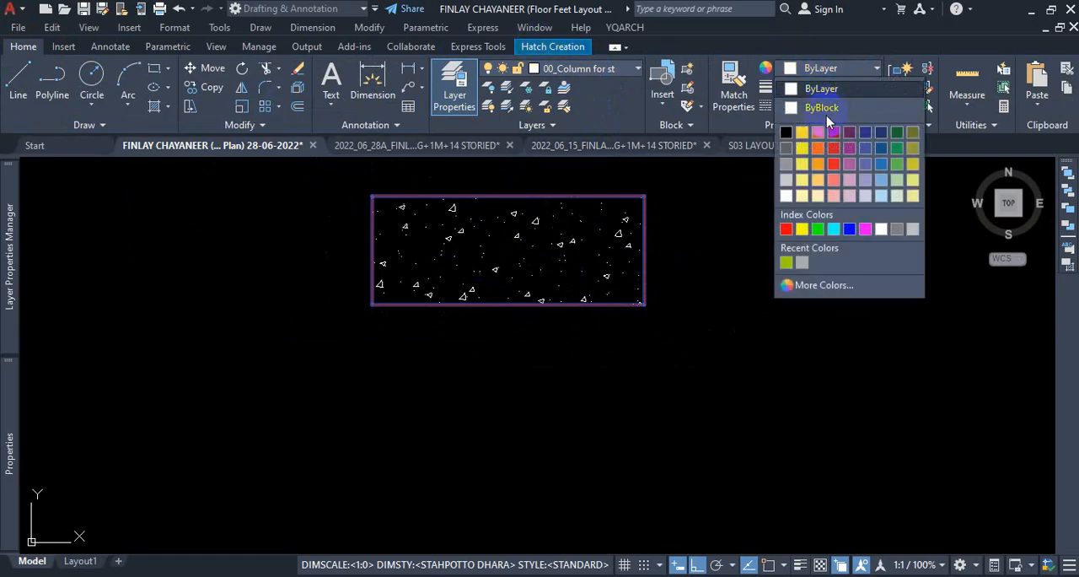
pyautogui.click(849, 229)
pyautogui.click(564, 49)
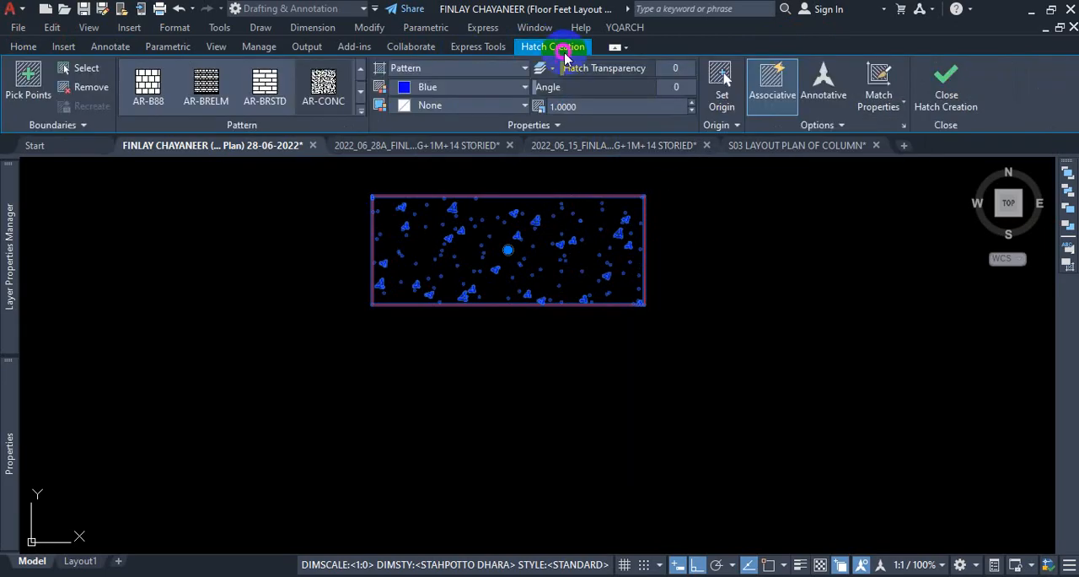
pyautogui.click(447, 88)
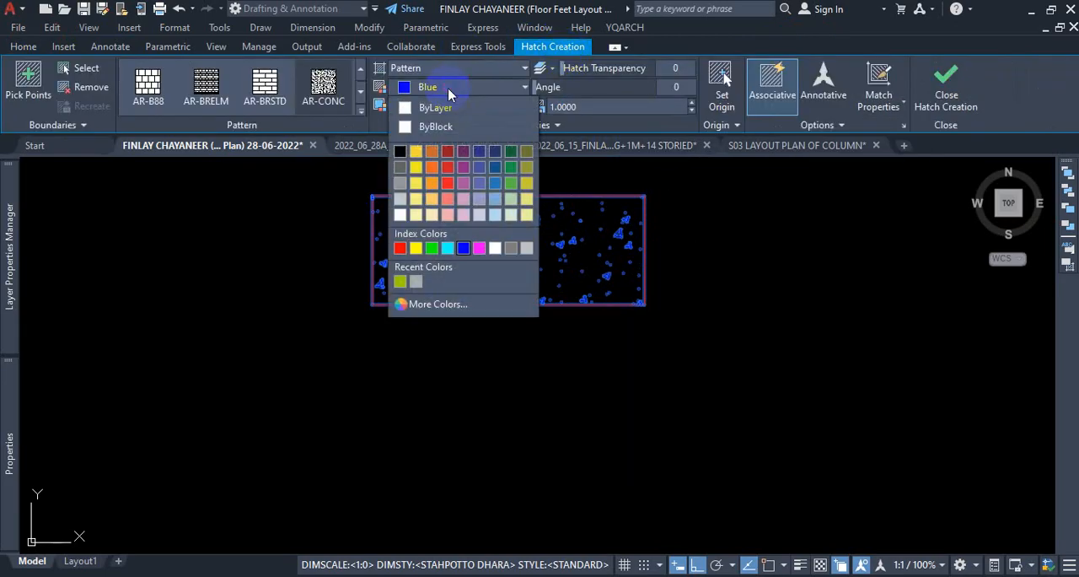
pyautogui.click(460, 107)
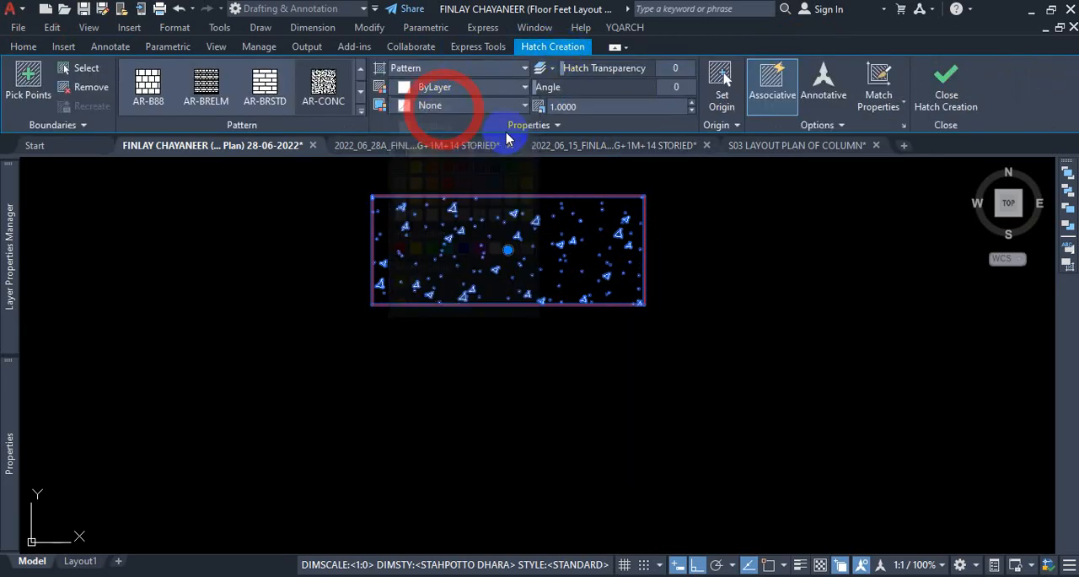
pyautogui.click(489, 91)
pyautogui.click(465, 246)
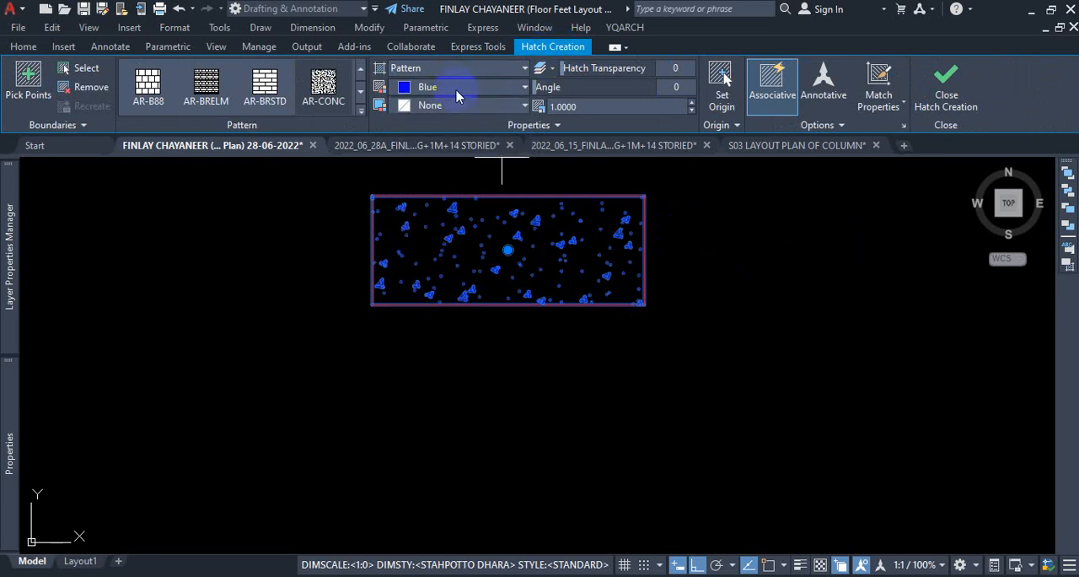
pyautogui.click(23, 48)
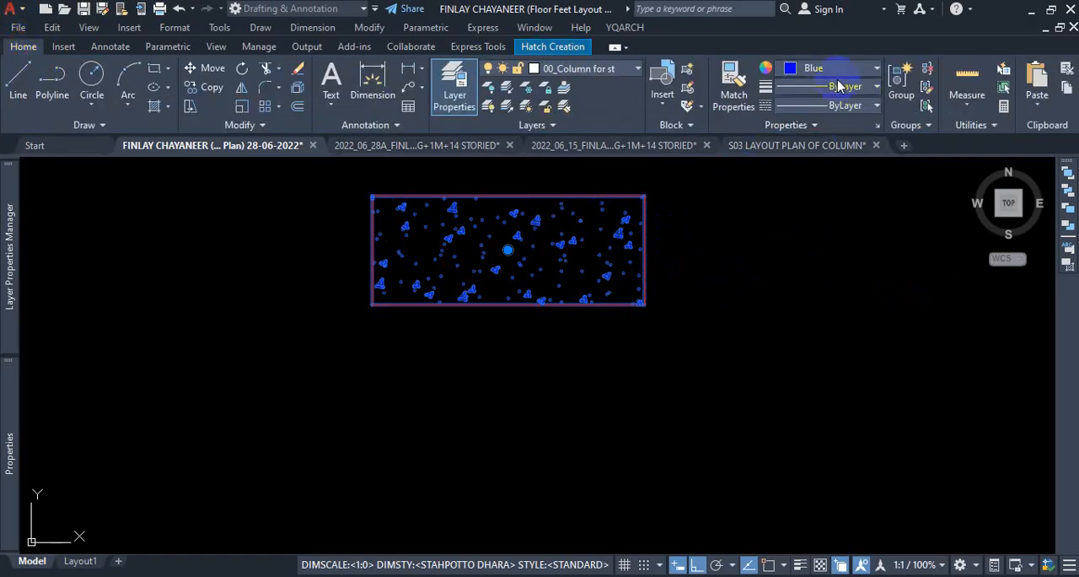
pyautogui.press('Escape')
pyautogui.press('Escape')
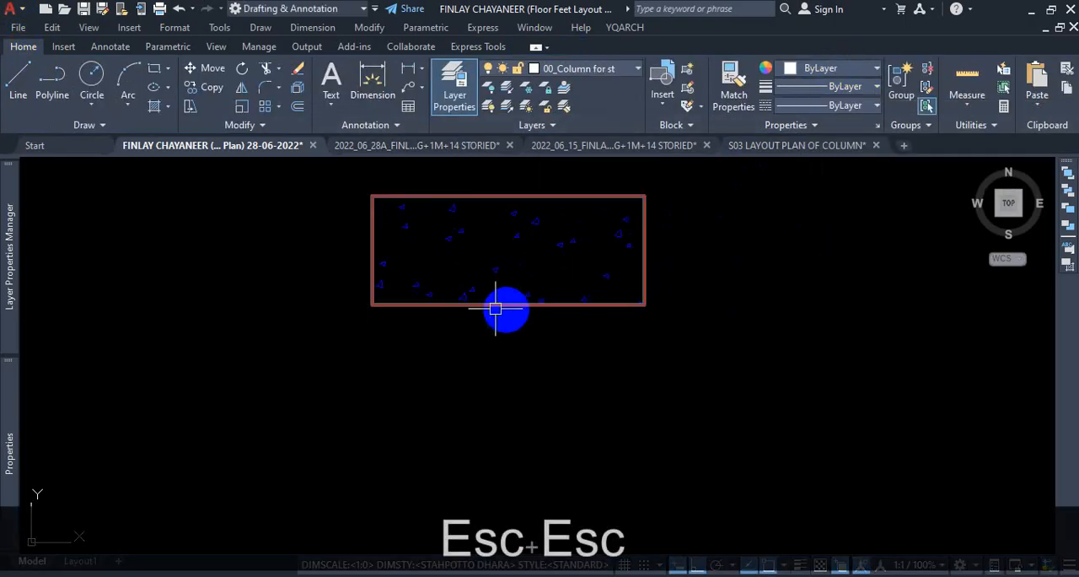
# Set the current object colour to Blue with nothing selected.
pyautogui.scroll(-5, 522, 310)
pyautogui.scroll(4, 725, 304)
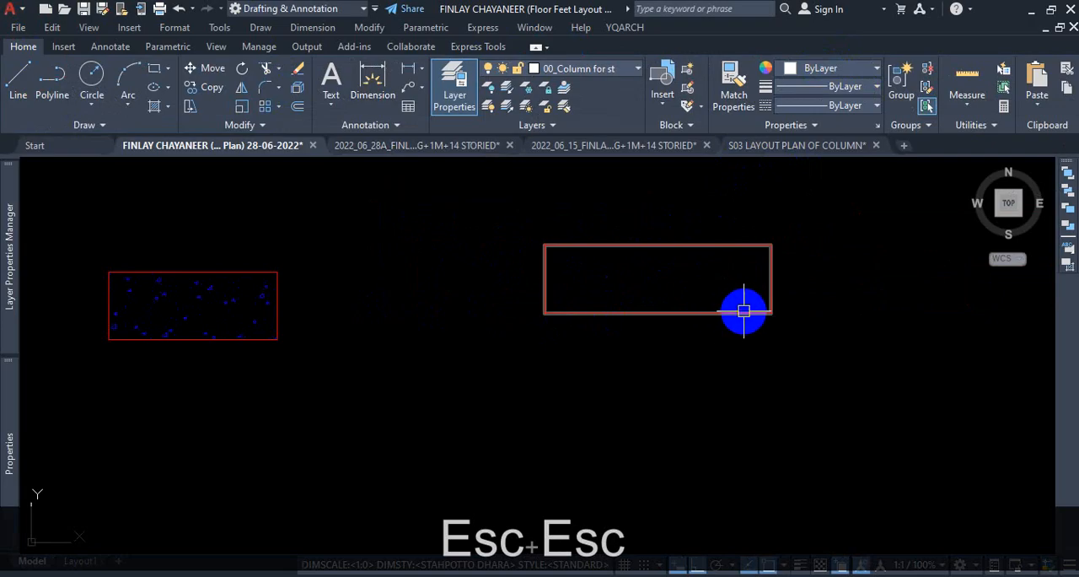
pyautogui.write('h')
pyautogui.press('Escape')
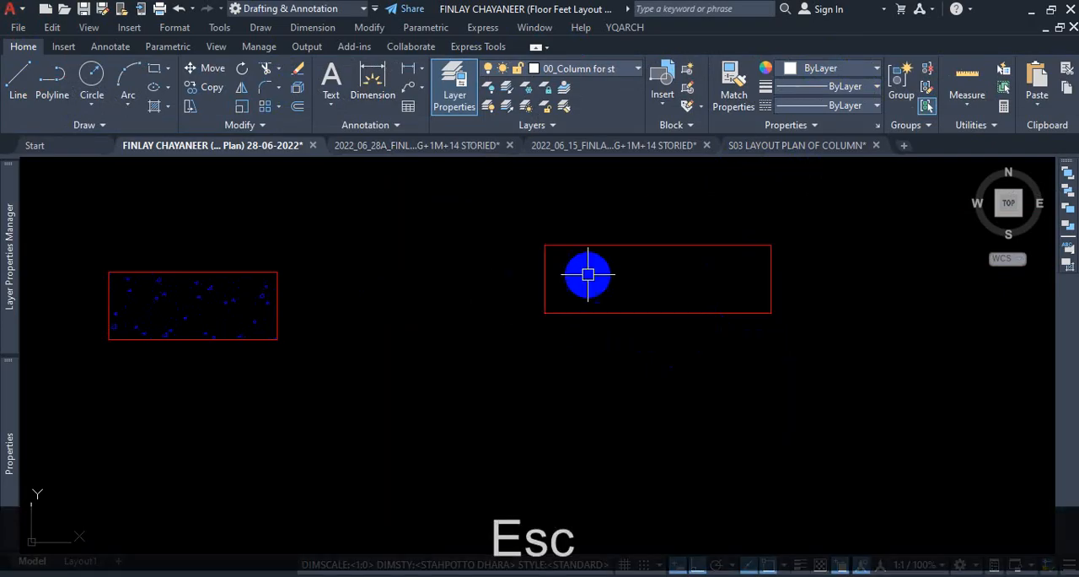
pyautogui.click(849, 72)
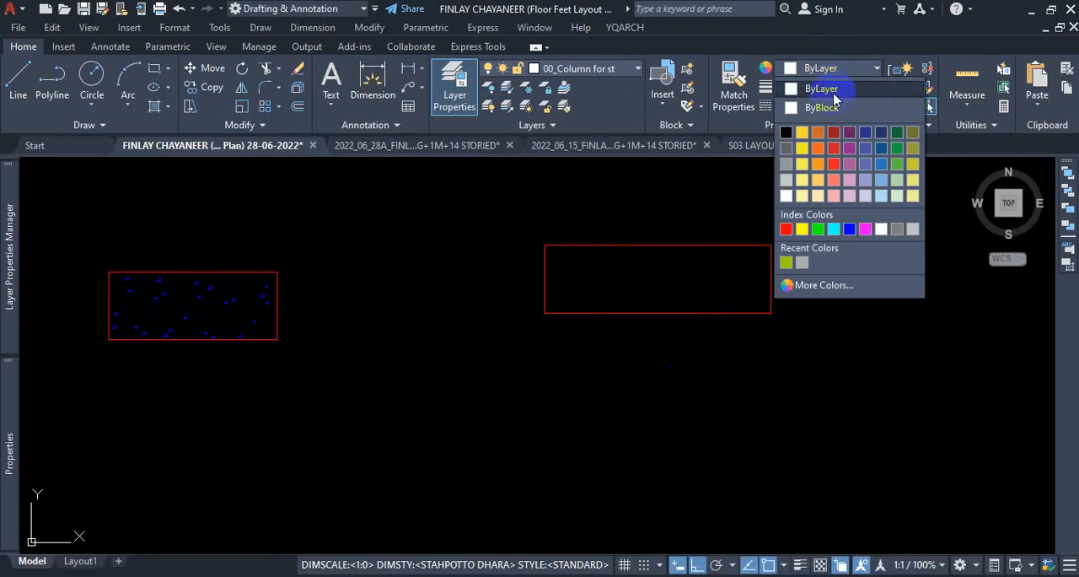
pyautogui.click(850, 228)
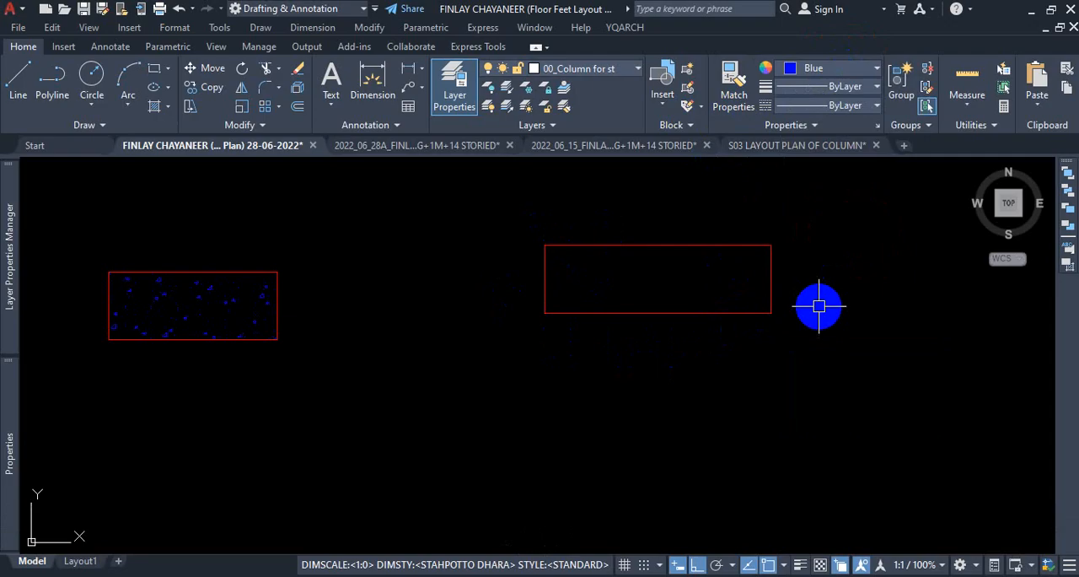
# Hatch the three remaining red horizontal rectangles with the AR-CONC pattern in Blue.
pyautogui.scroll(-4, 492, 289)
pyautogui.scroll(2, 506, 354)
pyautogui.write('h')
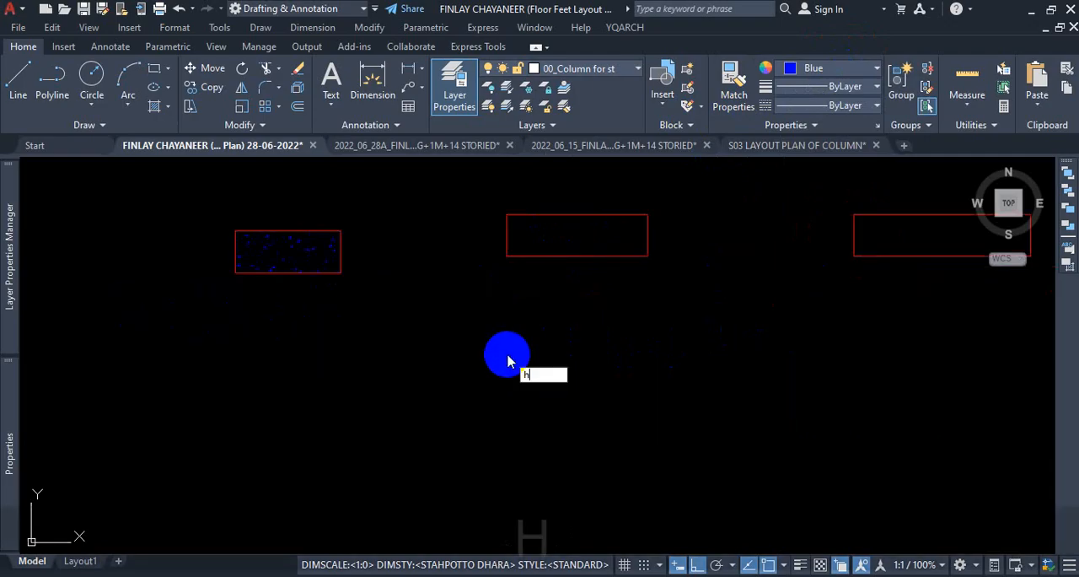
pyautogui.press('Return')
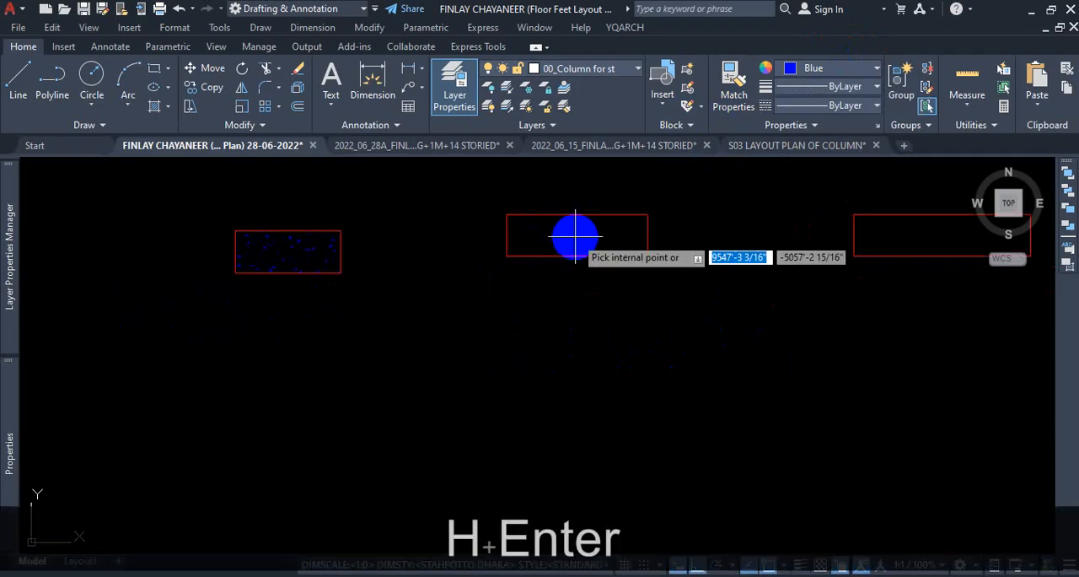
pyautogui.click(545, 229)
pyautogui.scroll(-3, 594, 290)
pyautogui.scroll(6, 523, 274)
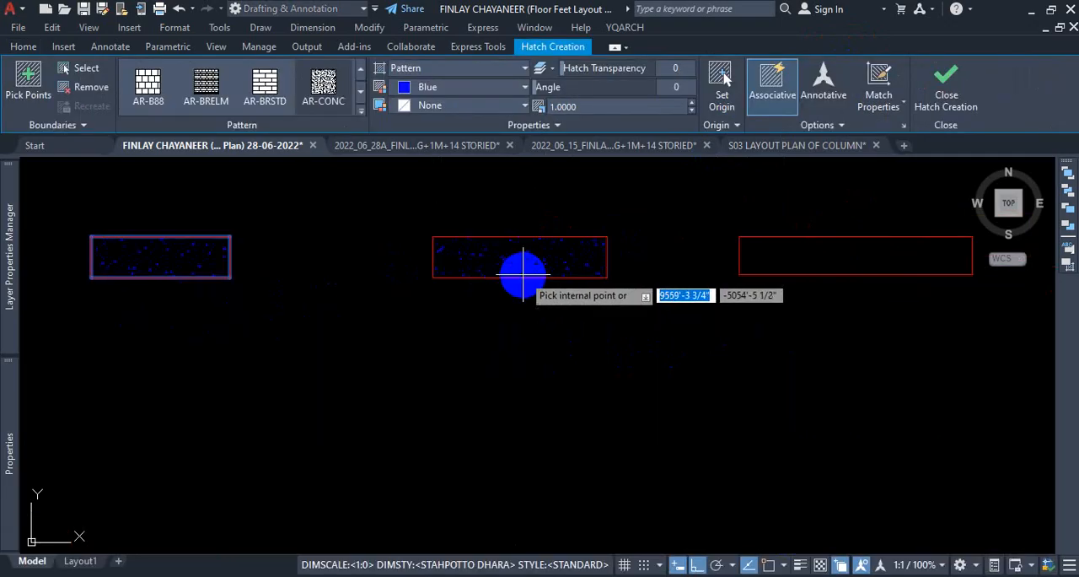
pyautogui.click(516, 261)
pyautogui.click(794, 263)
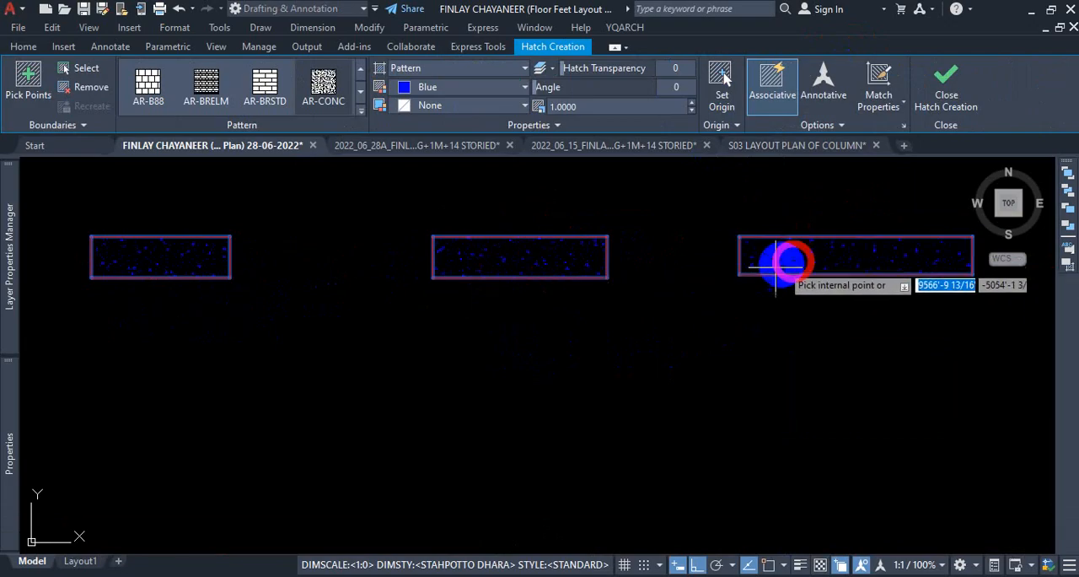
pyautogui.scroll(-4, 581, 337)
pyautogui.press('Escape')
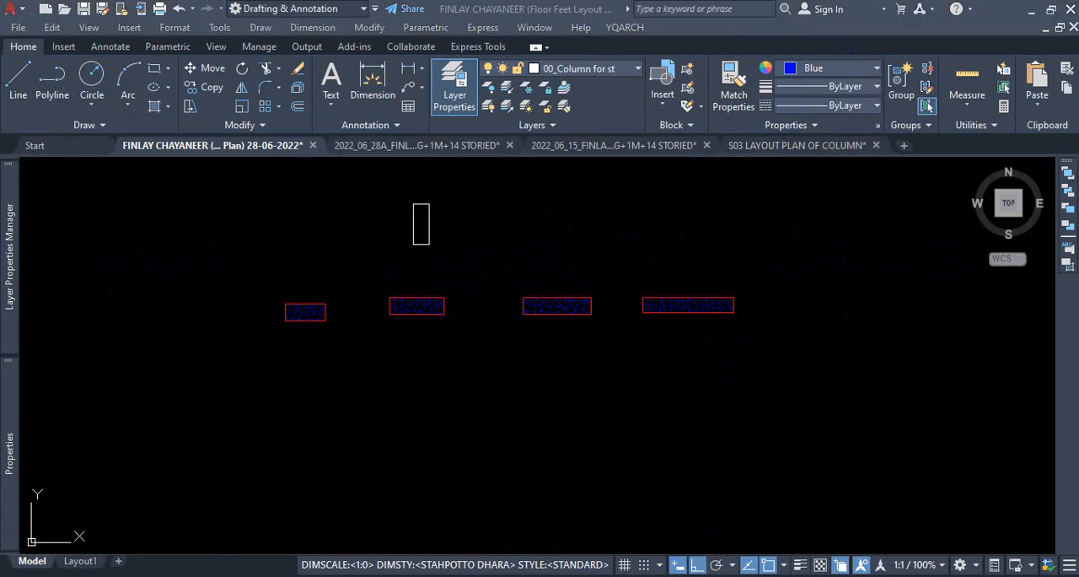
pyautogui.scroll(4, 437, 315)
pyautogui.click(535, 414)
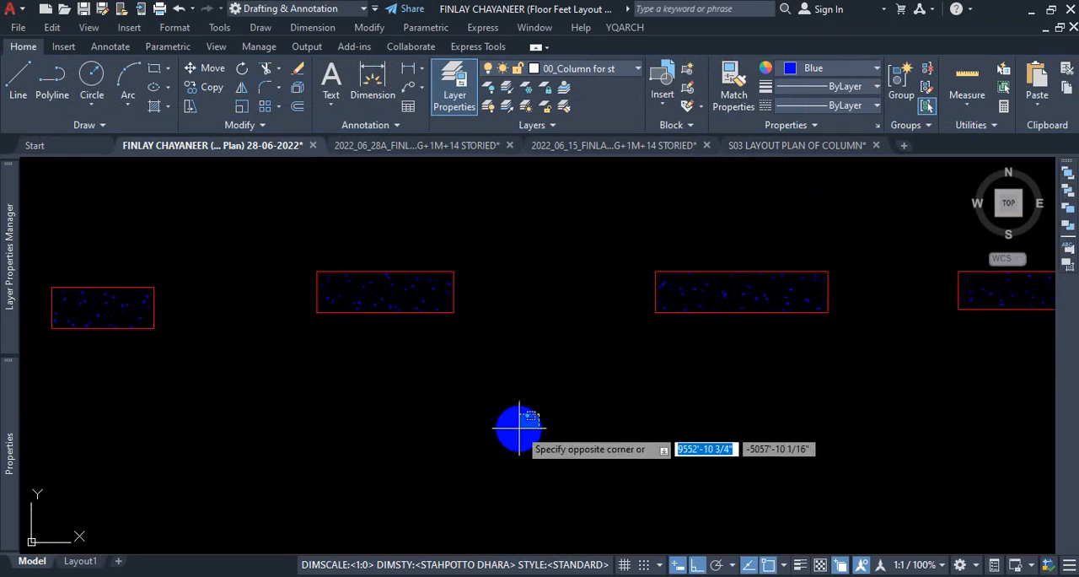
pyautogui.press('Escape')
pyautogui.click(521, 424)
pyautogui.press('Escape')
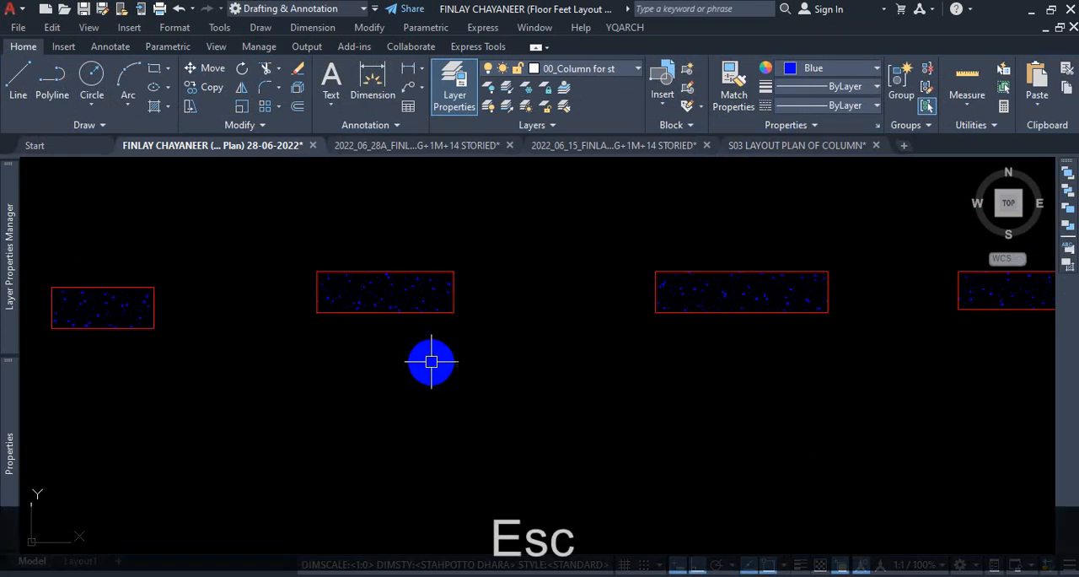
pyautogui.scroll(-4, 775, 362)
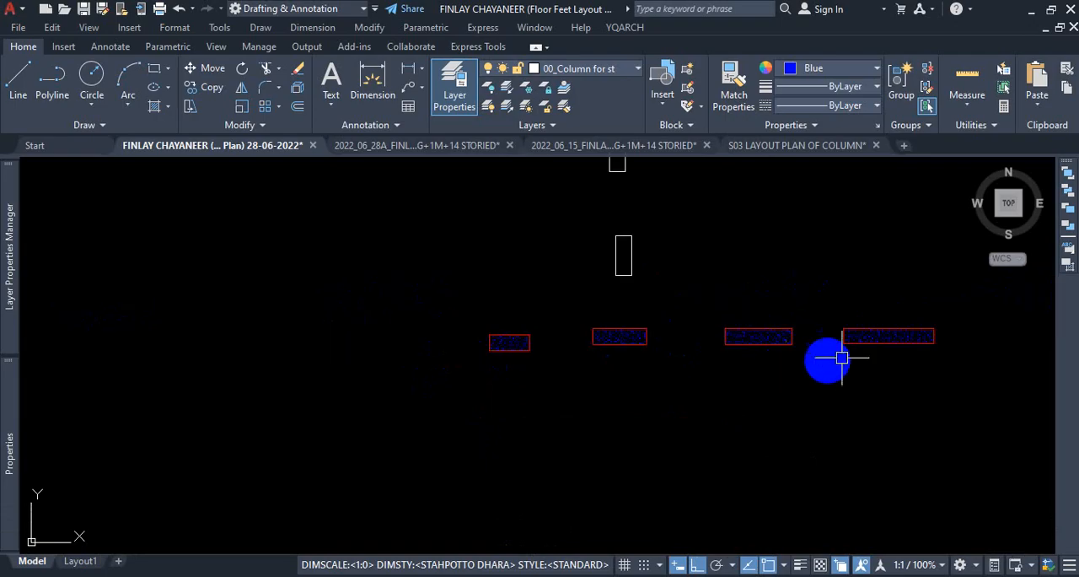
pyautogui.scroll(2, 734, 371)
pyautogui.scroll(-2, 550, 354)
pyautogui.scroll(3, 551, 354)
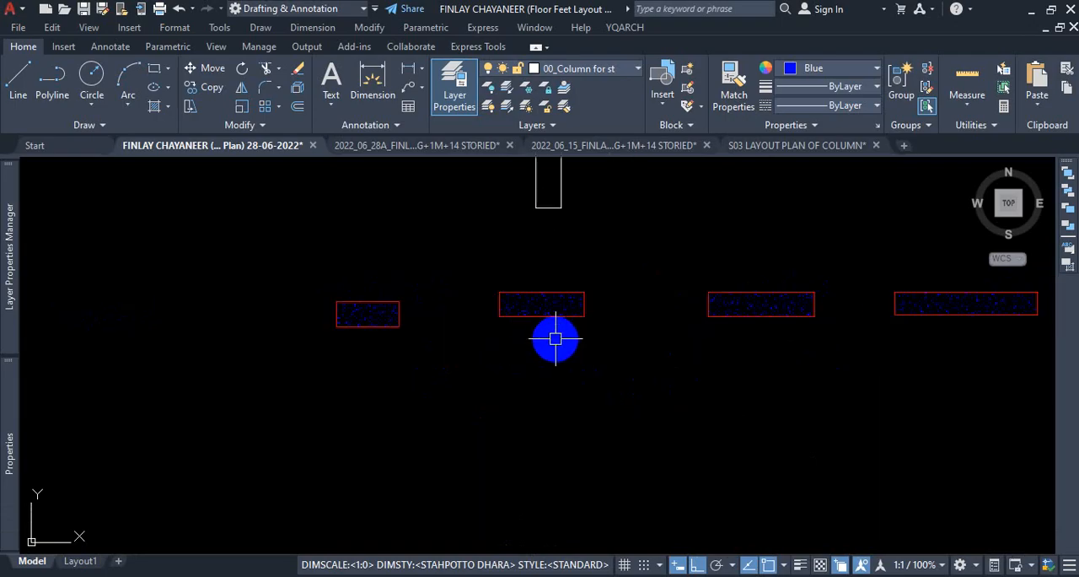
# Select the second red rectangle with its hatch to check whether the three rectangles' hatches are joined, and clear the selection.
pyautogui.click(607, 252)
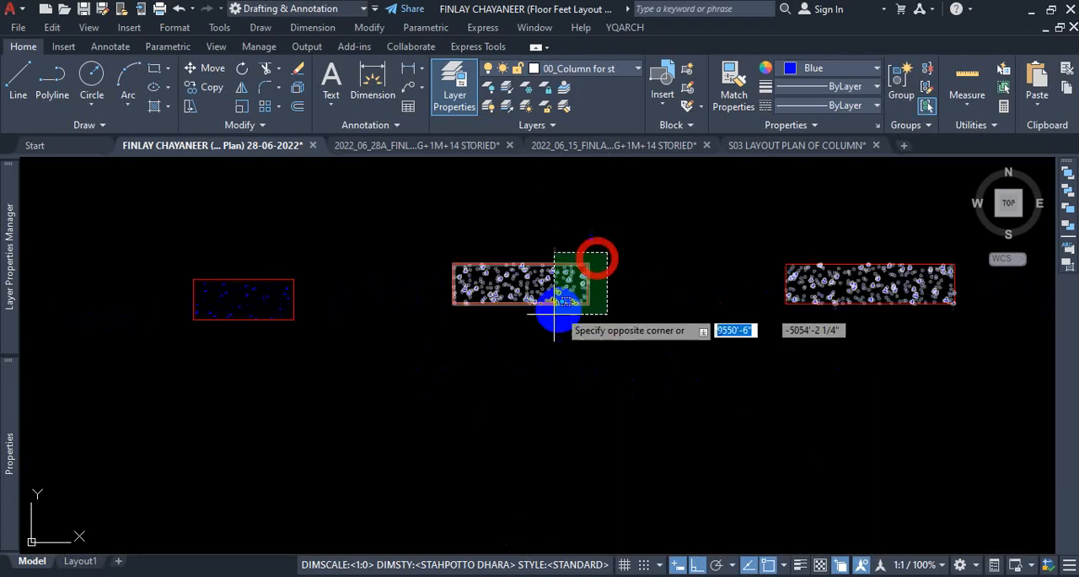
pyautogui.click(487, 362)
pyautogui.scroll(-2, 519, 362)
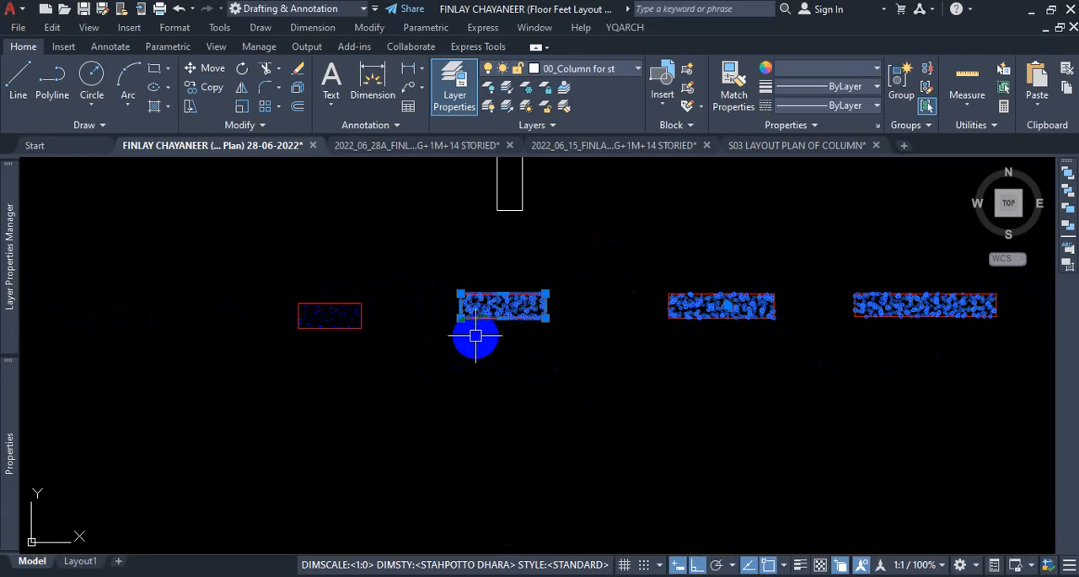
pyautogui.scroll(-1, 476, 333)
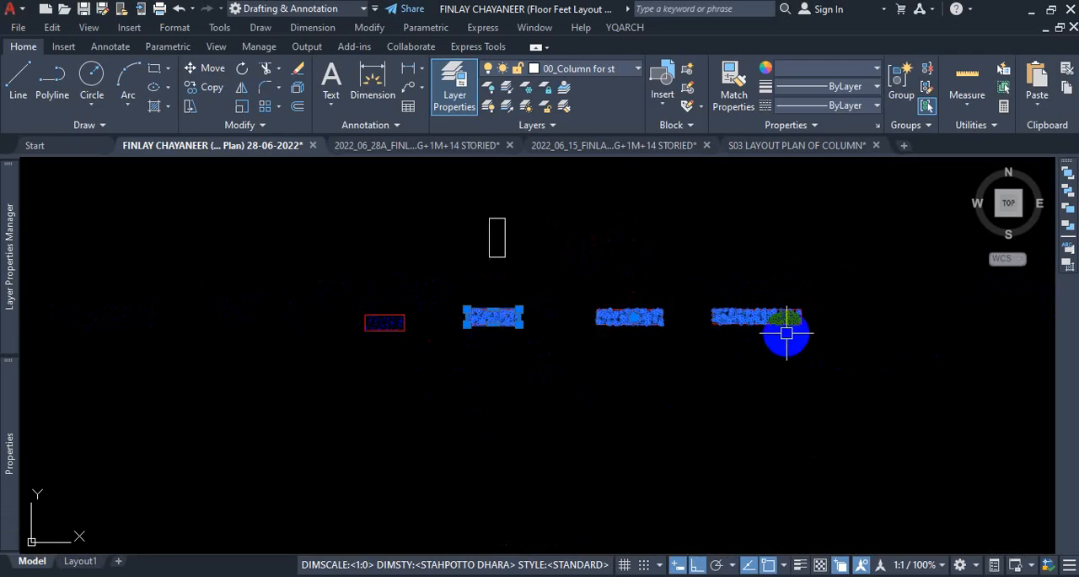
pyautogui.scroll(2, 587, 327)
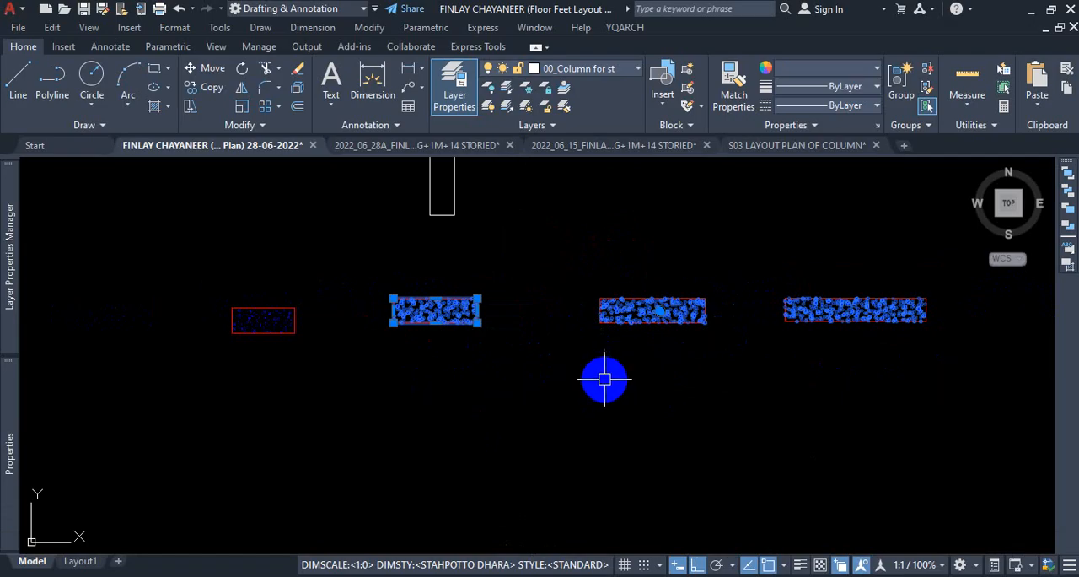
pyautogui.press('Escape')
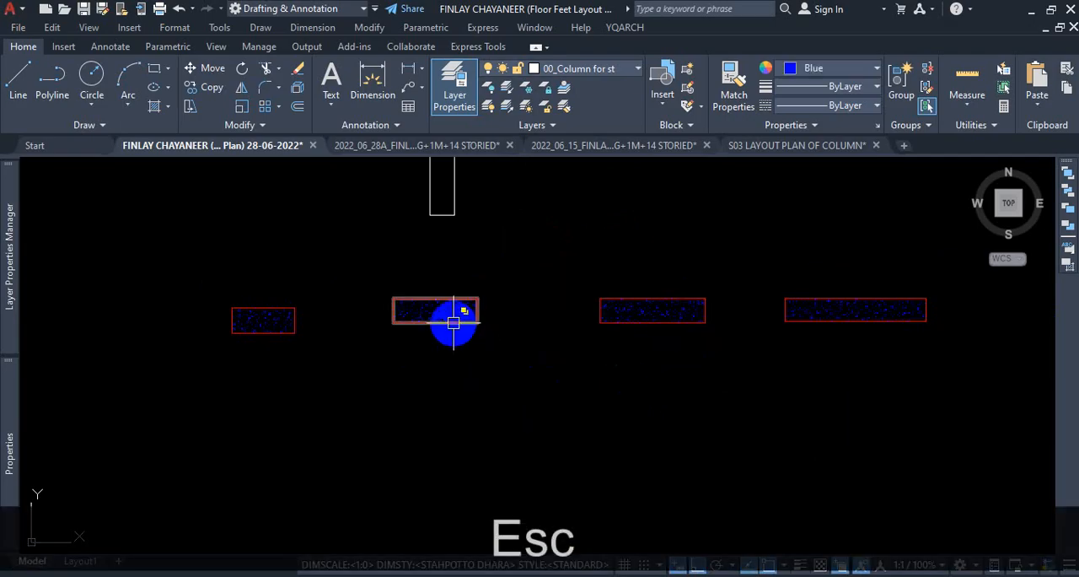
pyautogui.click(519, 283)
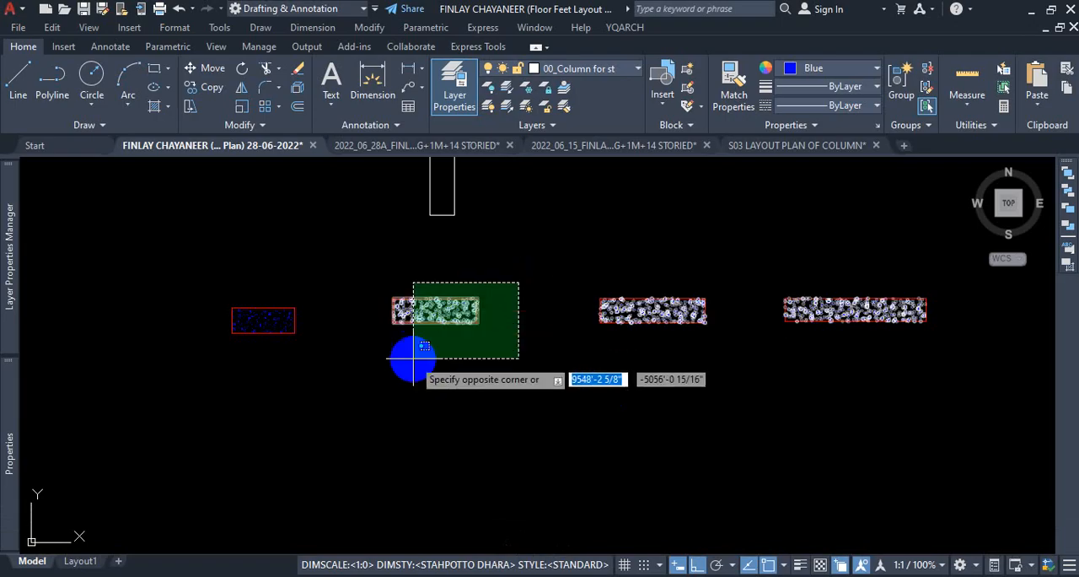
pyautogui.click(381, 381)
pyautogui.write('co')
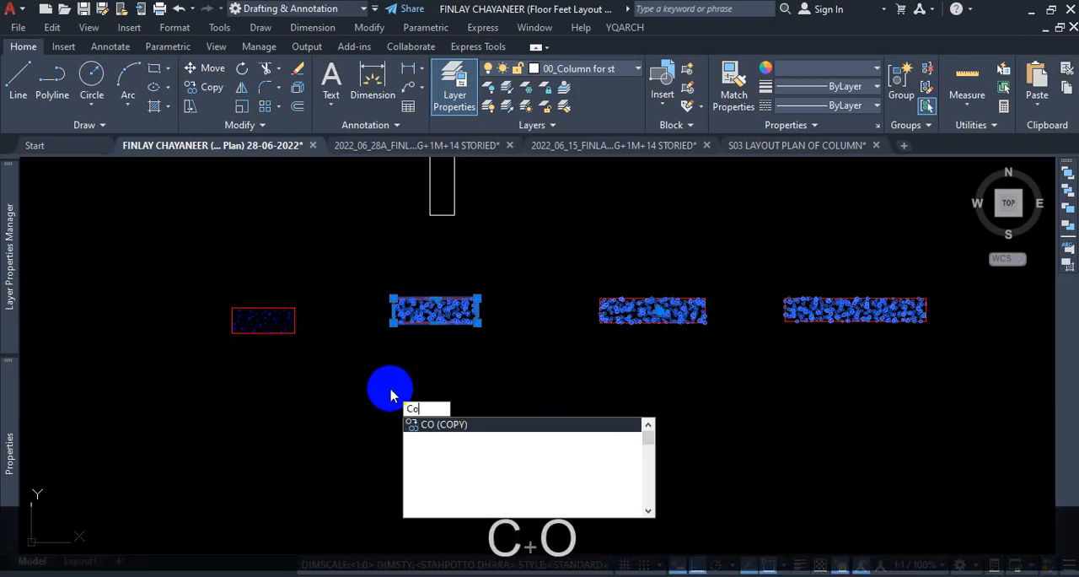
pyautogui.press('Return')
pyautogui.click(387, 381)
pyautogui.scroll(-2, 369, 306)
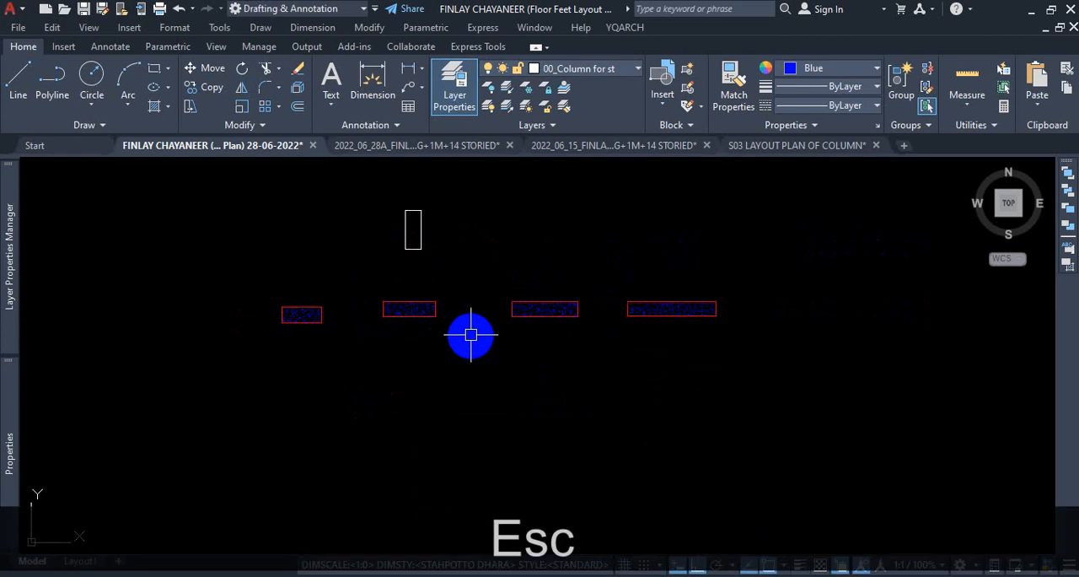
# Delete the shared AR-CONC hatch from the second, third and fourth red horizontal rectangles.
pyautogui.scroll(2, 421, 311)
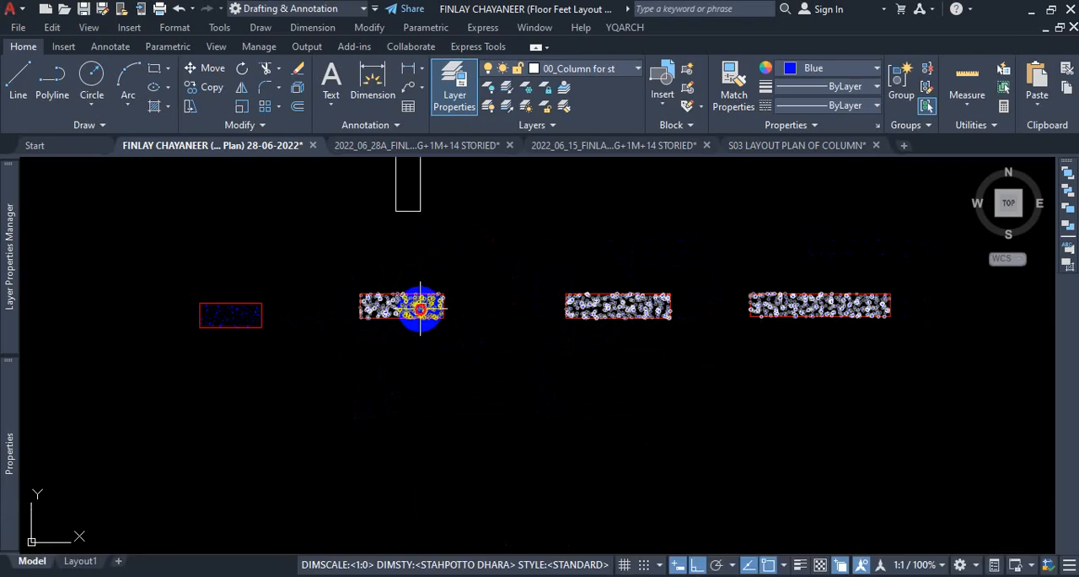
pyautogui.click(417, 308)
pyautogui.press('Delete')
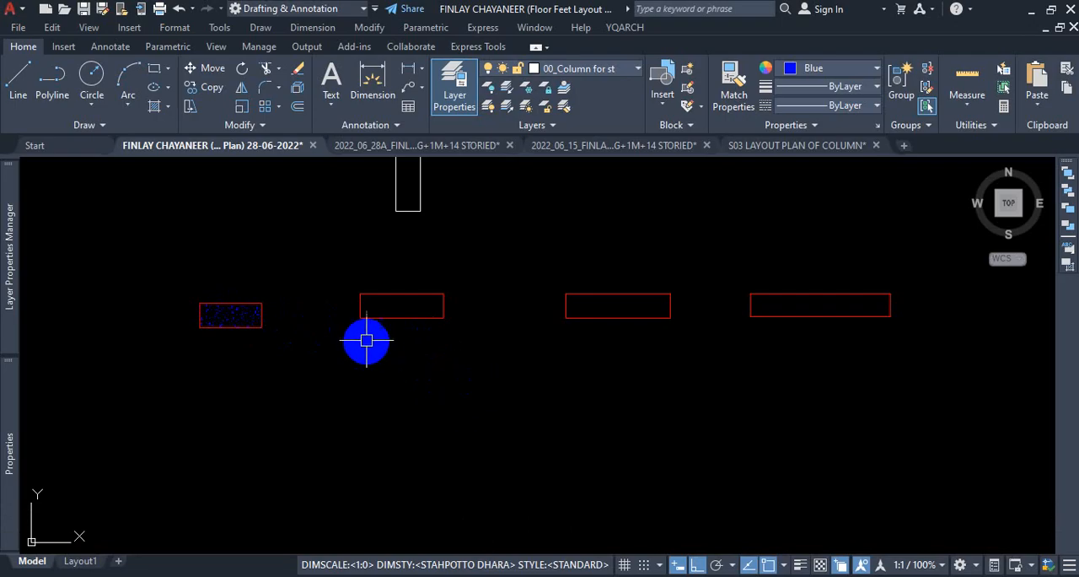
# Start a new Hatch and fill the second red horizontal rectangle with the AR-CONC pattern in Blue.
pyautogui.write('h')
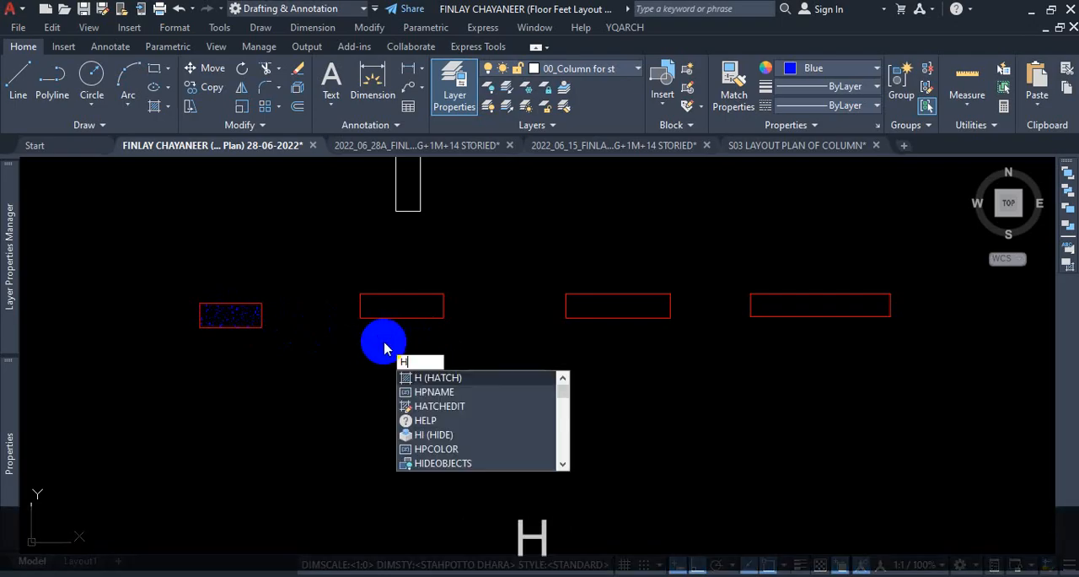
pyautogui.press('Return')
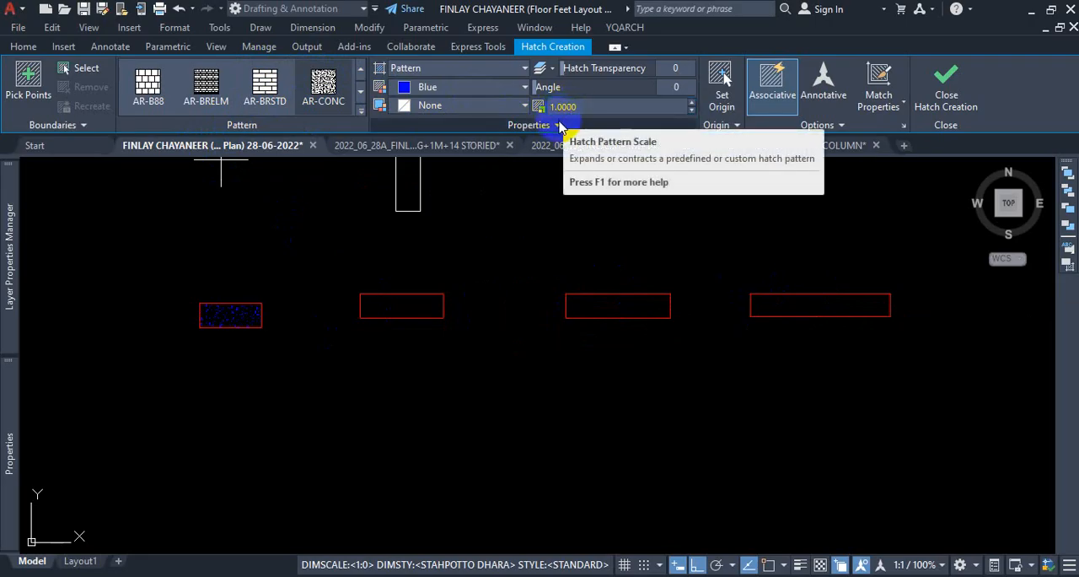
pyautogui.scroll(8, 198, 295)
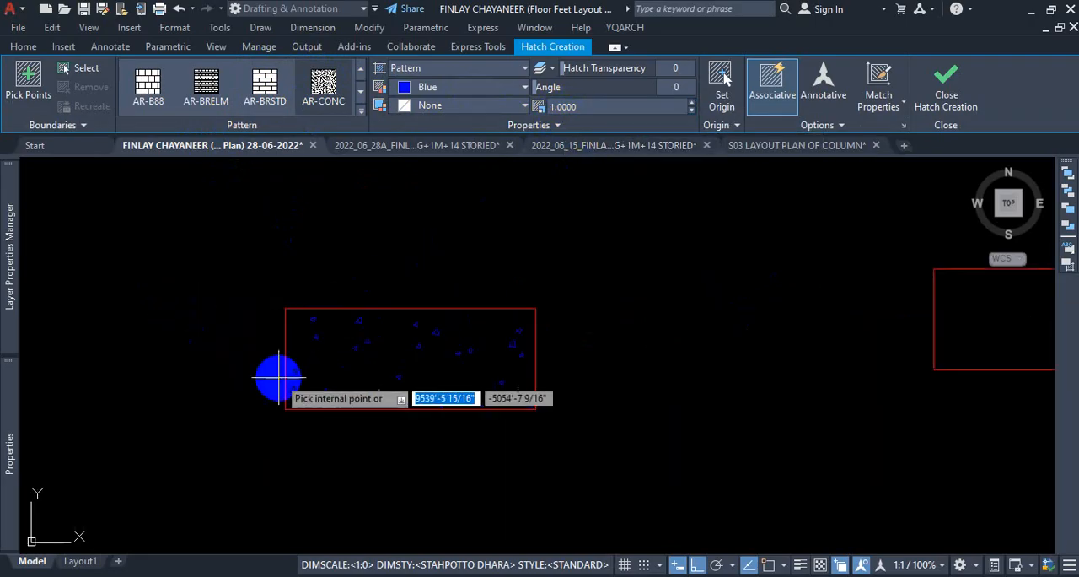
pyautogui.scroll(-8, 270, 308)
pyautogui.scroll(4, 460, 325)
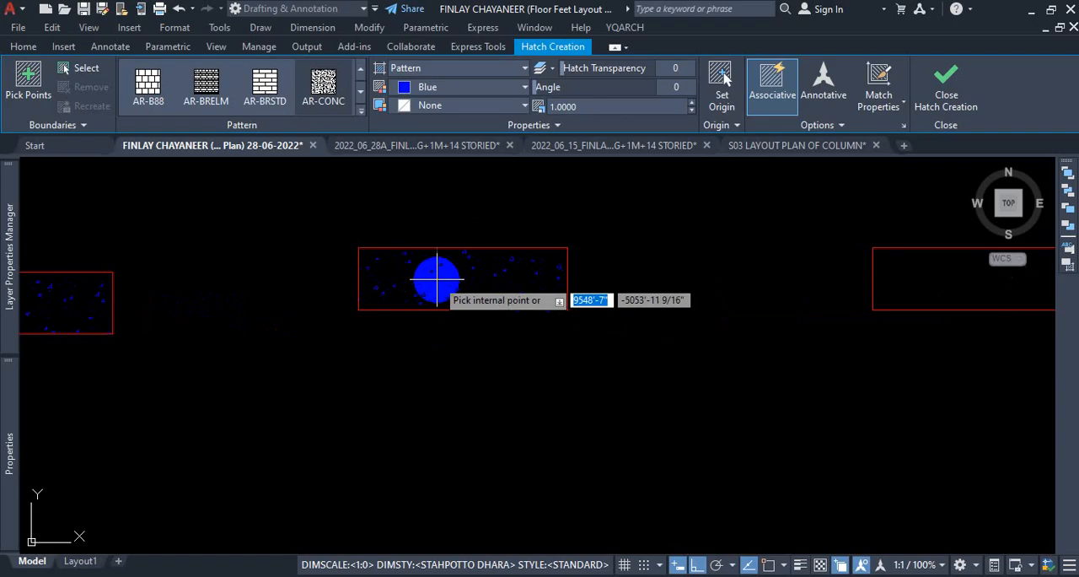
pyautogui.click(443, 287)
pyautogui.scroll(4, 456, 289)
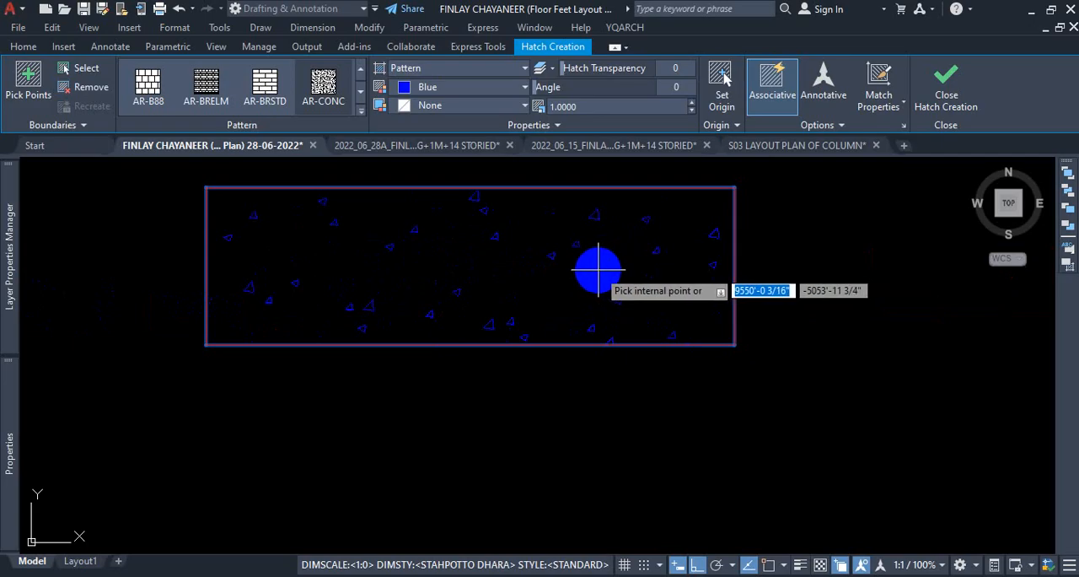
pyautogui.scroll(-6, 601, 269)
pyautogui.scroll(3, 598, 267)
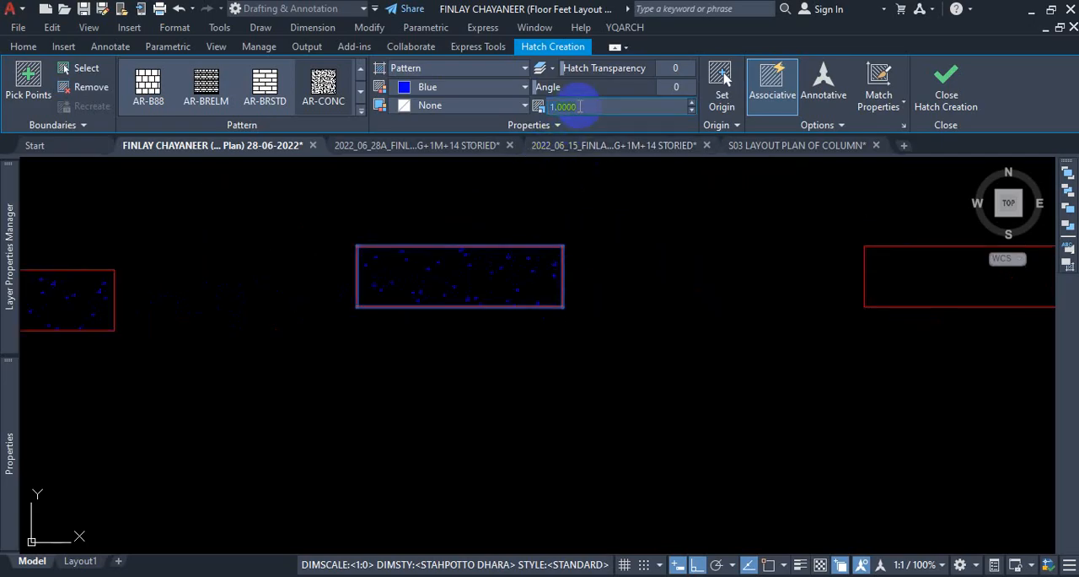
# Try a hatch pattern scale of 0.5 in the second red rectangle and inspect its density.
pyautogui.write('.5')
pyautogui.press('Return')
pyautogui.scroll(2, 391, 299)
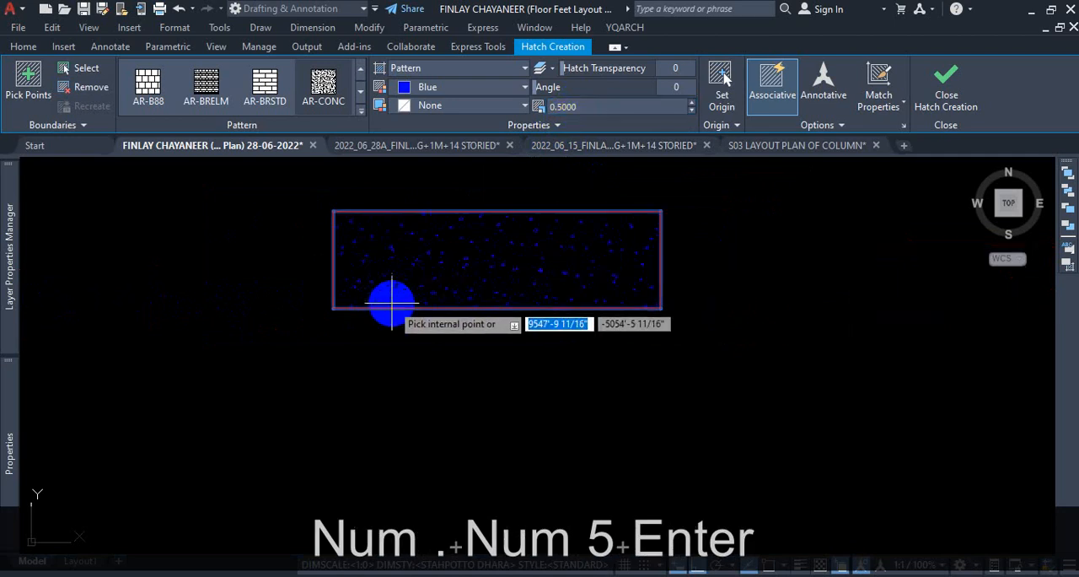
pyautogui.scroll(1, 405, 312)
pyautogui.scroll(-6, 393, 334)
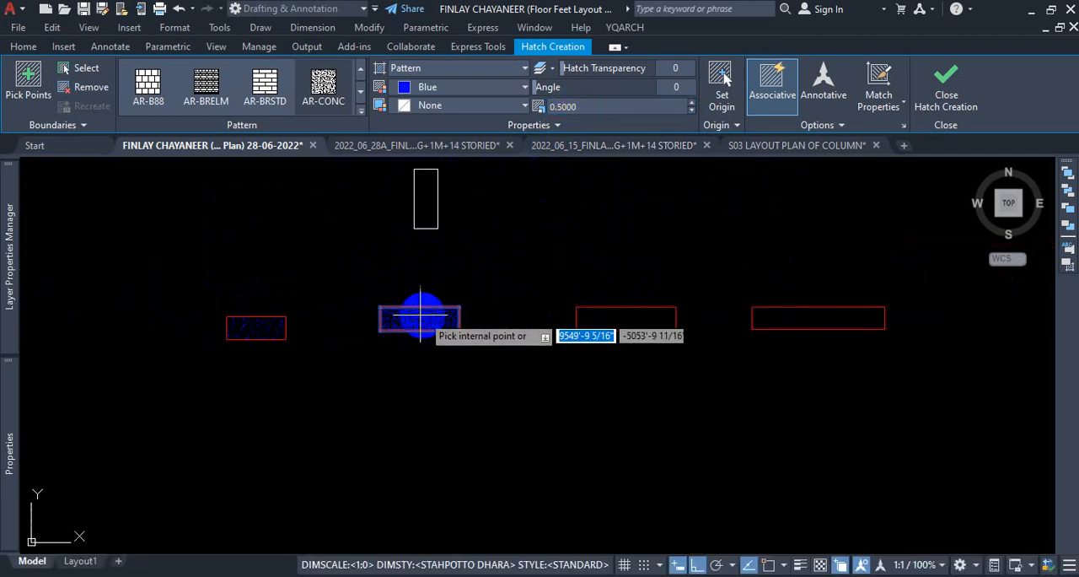
pyautogui.scroll(5, 420, 314)
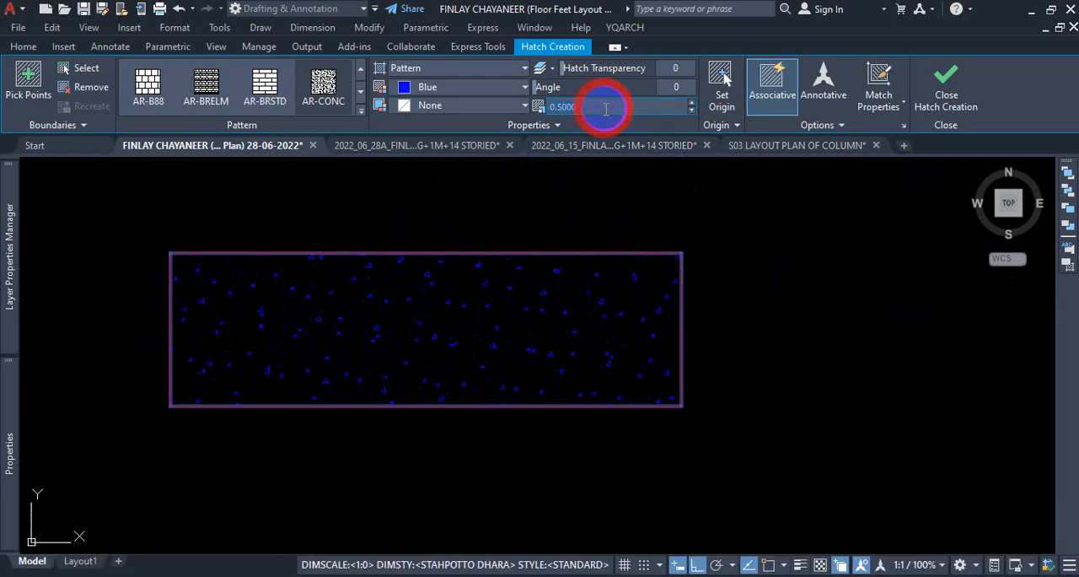
# Try a hatch pattern scale of 2 in the second red rectangle and restore the scale to 1.
pyautogui.write('2')
pyautogui.press('Return')
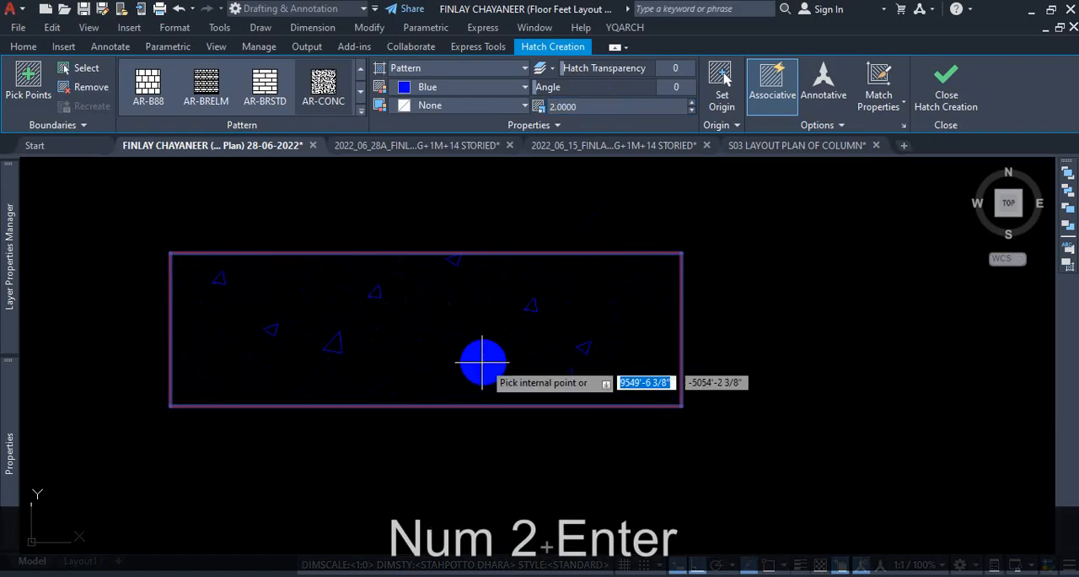
pyautogui.scroll(-2, 476, 360)
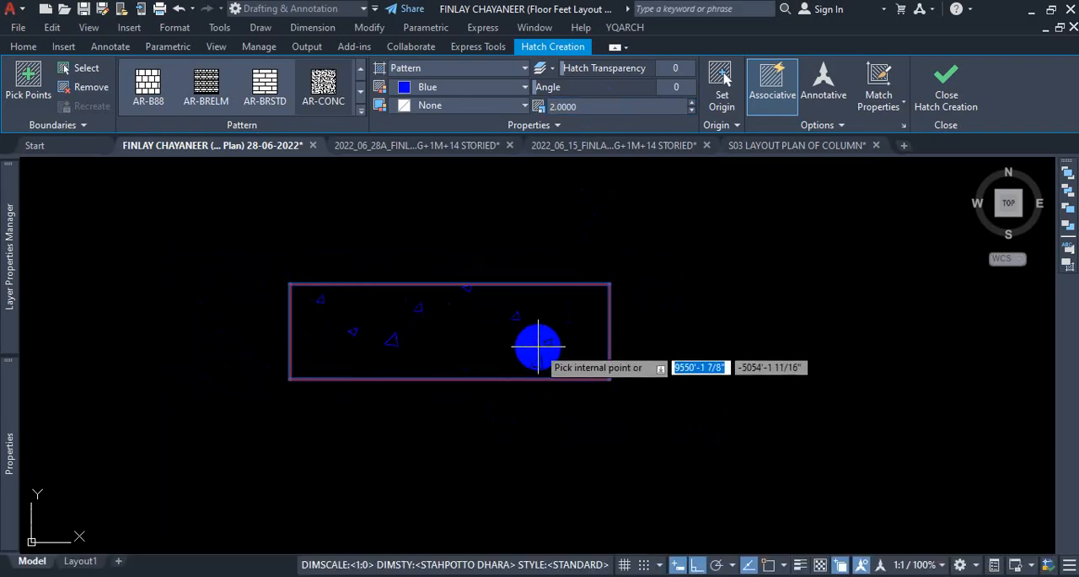
pyautogui.write('1')
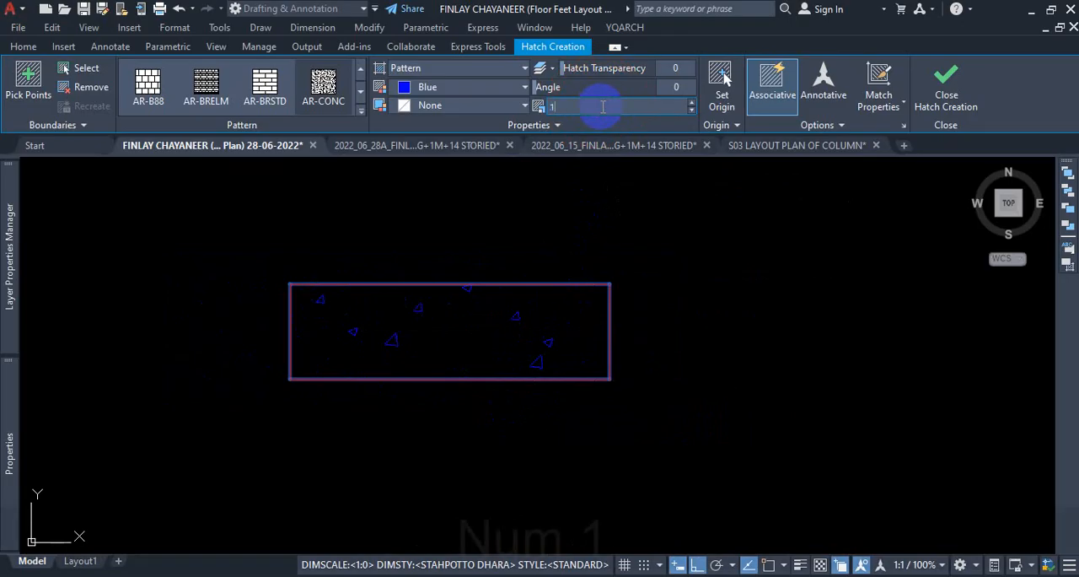
pyautogui.press('Return')
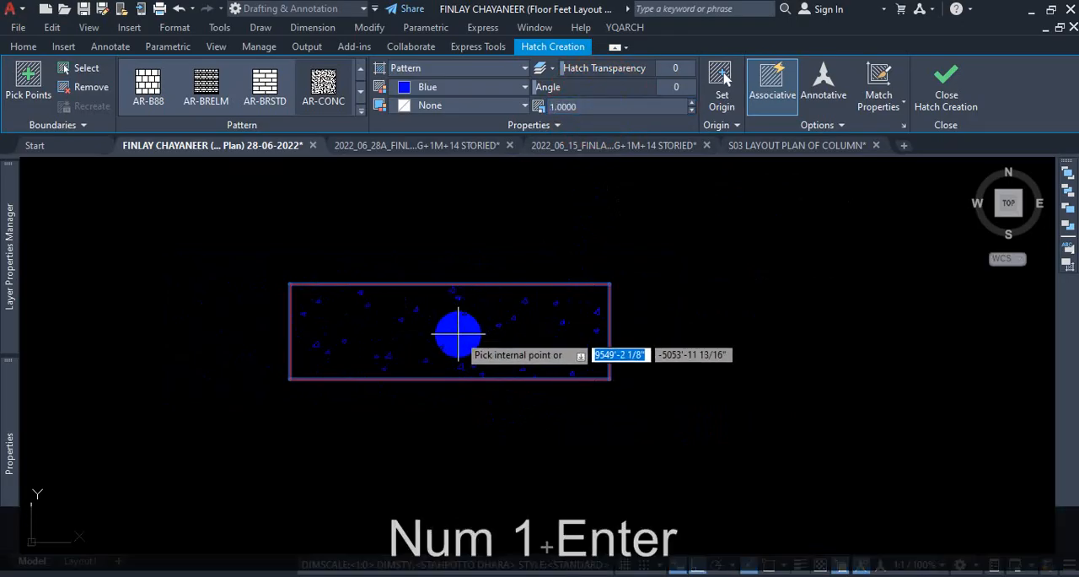
pyautogui.scroll(-4, 429, 308)
pyautogui.scroll(2, 468, 323)
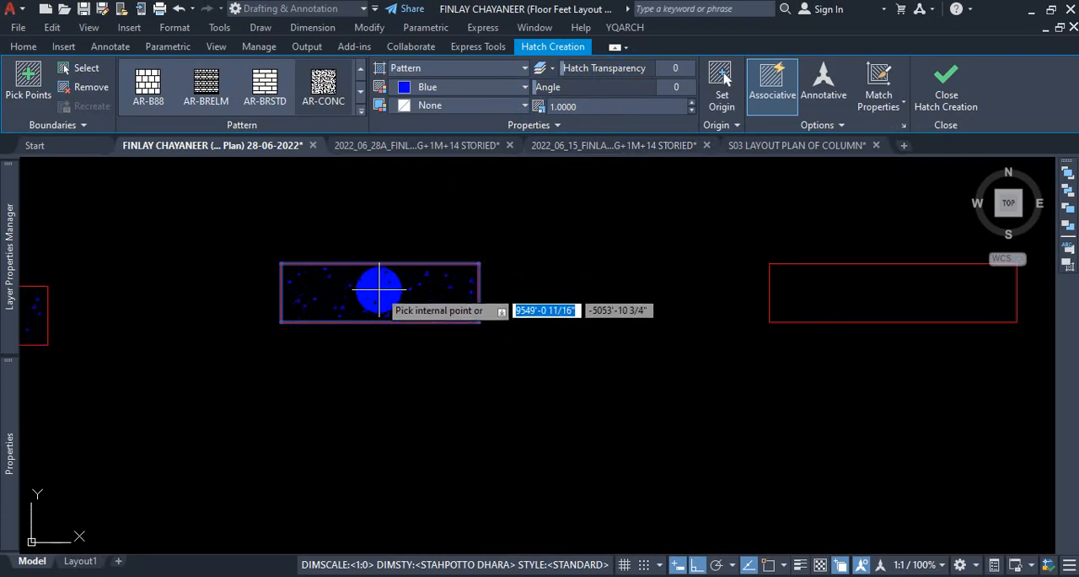
pyautogui.scroll(-4, 358, 302)
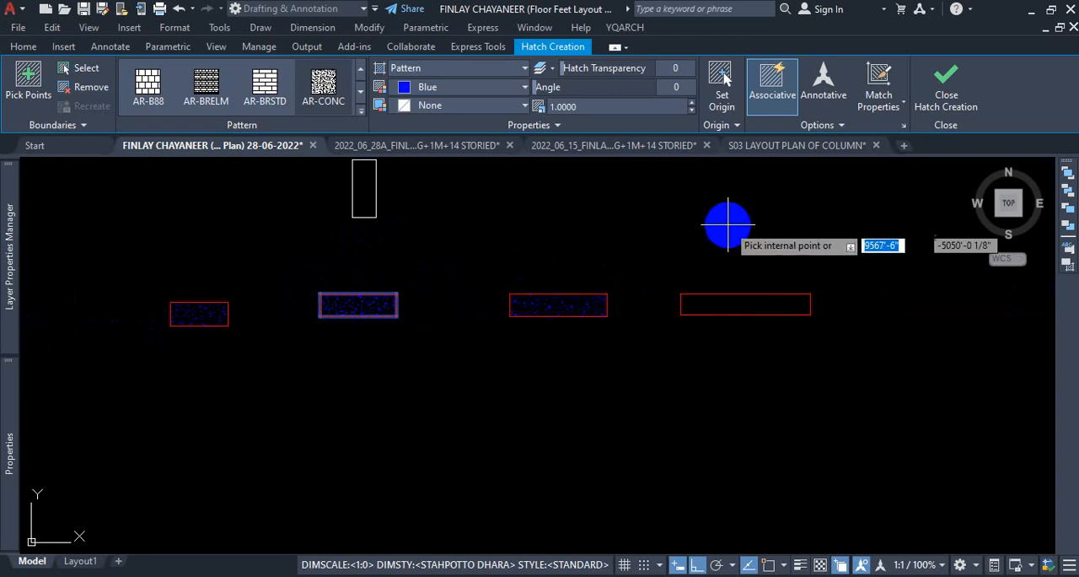
# Turn on the Create Separate Hatches option for the current hatch.
pyautogui.click(840, 127)
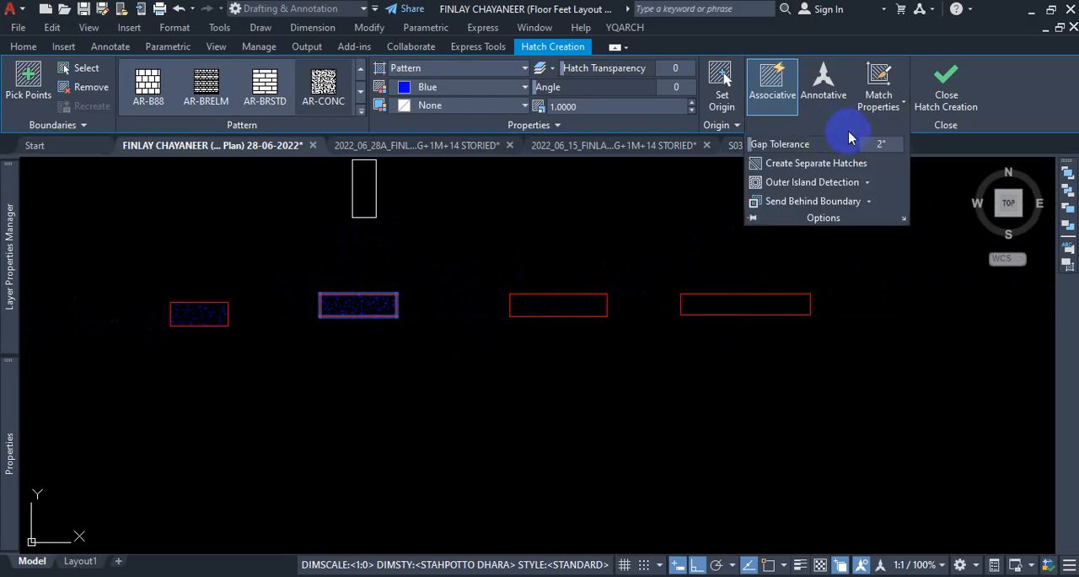
pyautogui.click(814, 165)
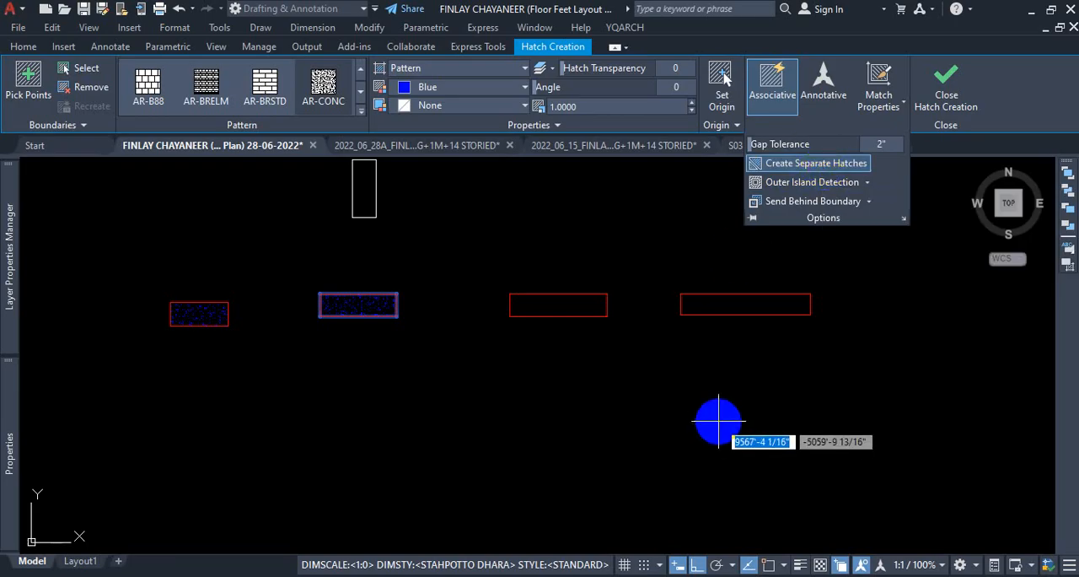
pyautogui.click(843, 126)
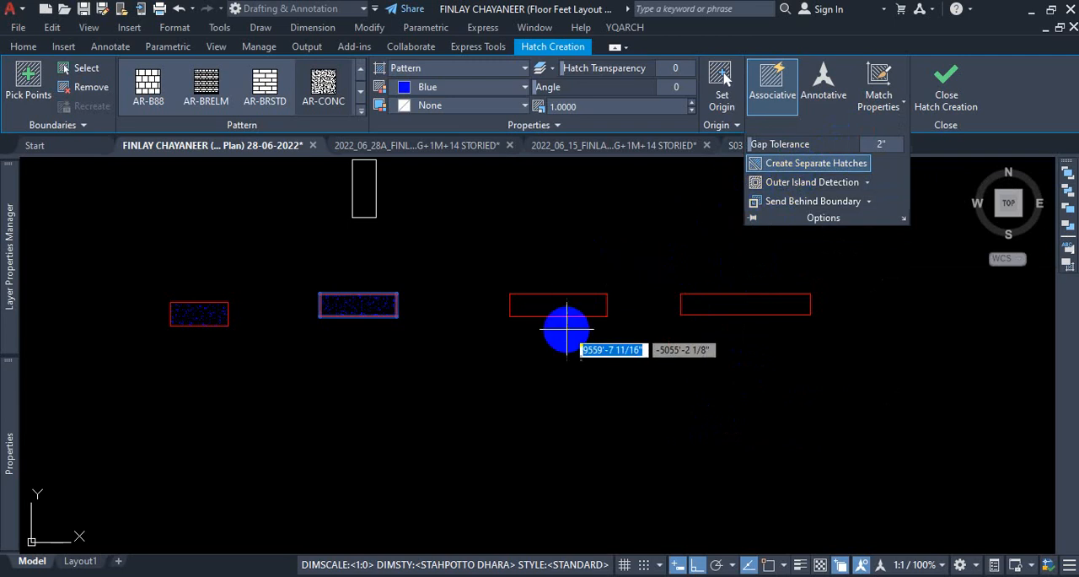
# Add the third and fourth red horizontal rectangles to the blue AR-CONC hatch as separate hatches.
pyautogui.click(548, 305)
pyautogui.click(708, 309)
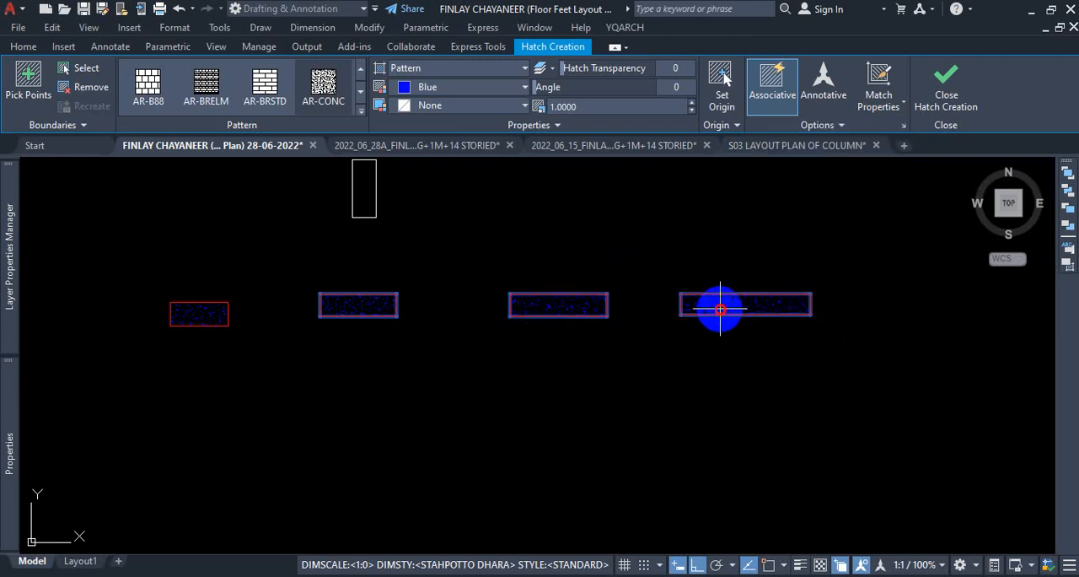
pyautogui.scroll(-2, 627, 338)
pyautogui.scroll(2, 460, 249)
pyautogui.scroll(-4, 463, 253)
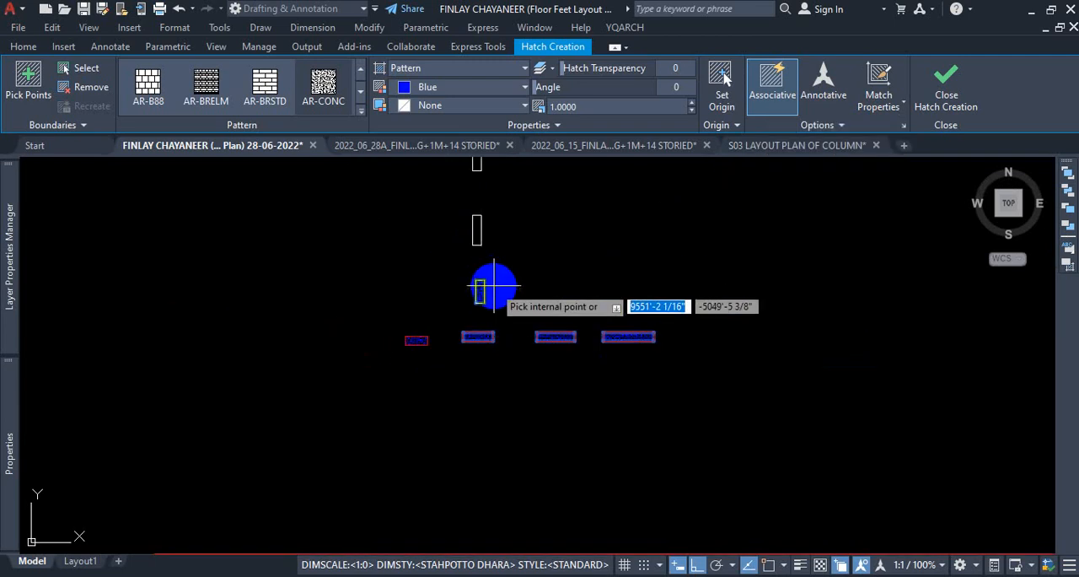
# Hatch the four white vertical rectangles with the same blue AR-CONC pattern and finish the hatch.
pyautogui.scroll(7, 470, 243)
pyautogui.scroll(-4, 468, 246)
pyautogui.scroll(4, 484, 164)
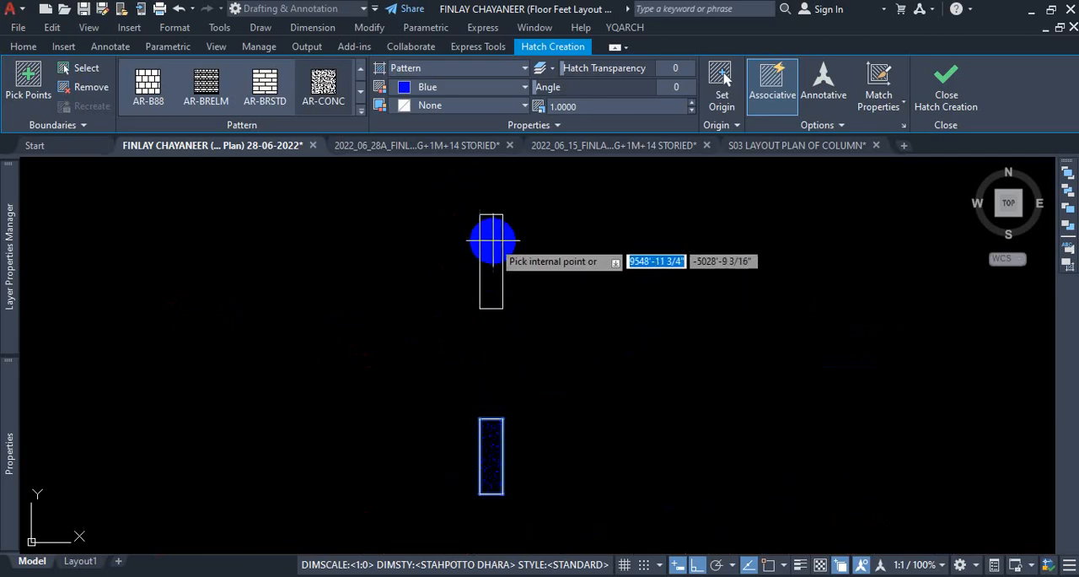
pyautogui.scroll(-2, 489, 253)
pyautogui.scroll(2, 483, 253)
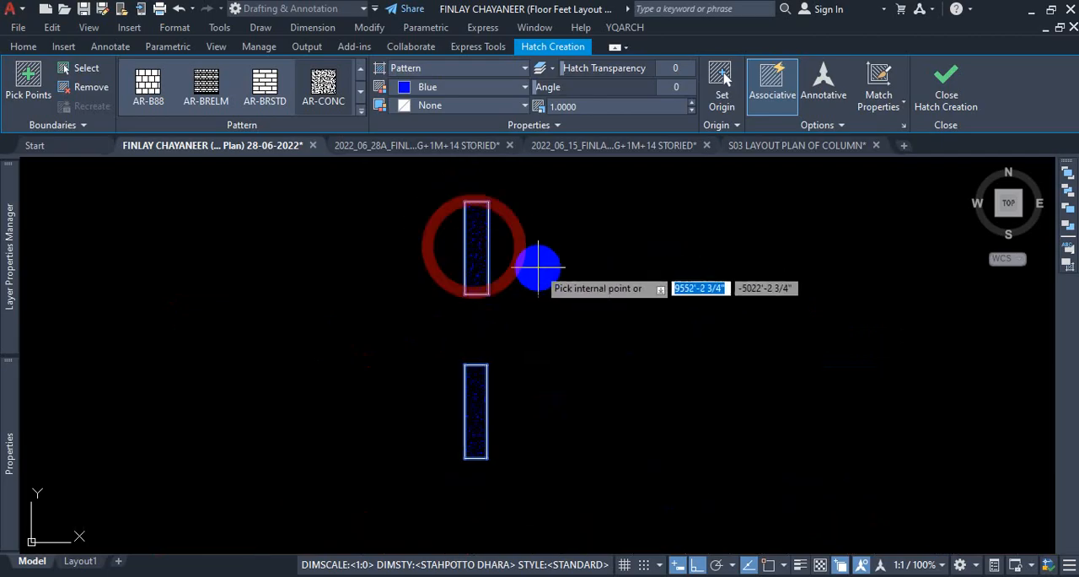
pyautogui.scroll(-4, 607, 325)
pyautogui.scroll(4, 538, 290)
pyautogui.scroll(-4, 538, 290)
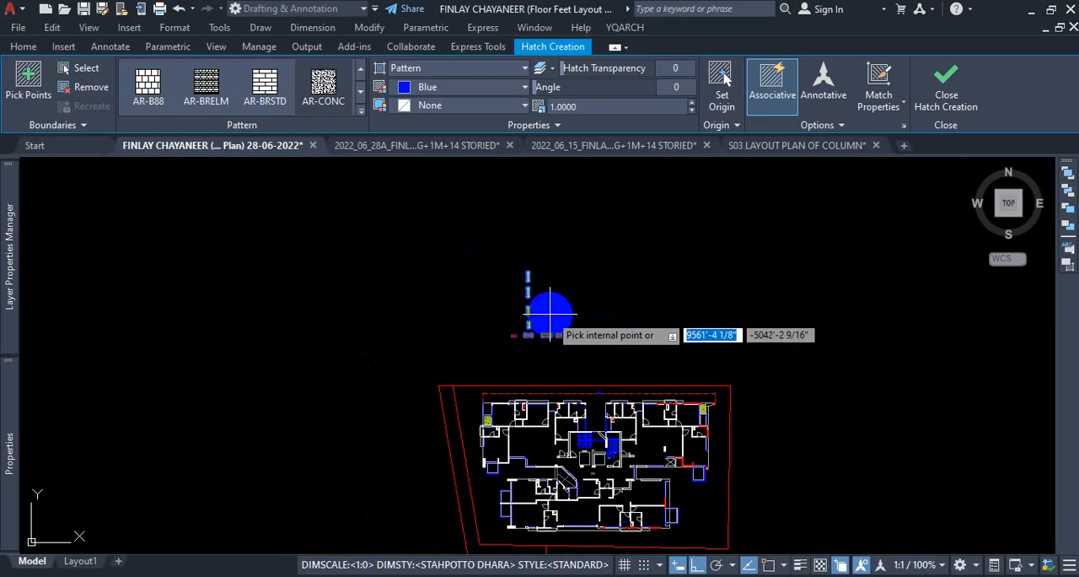
pyautogui.click(947, 91)
# Select the second red rectangle with its hatch to check that it is independent of the other rectangles' hatches.
pyautogui.scroll(5, 596, 316)
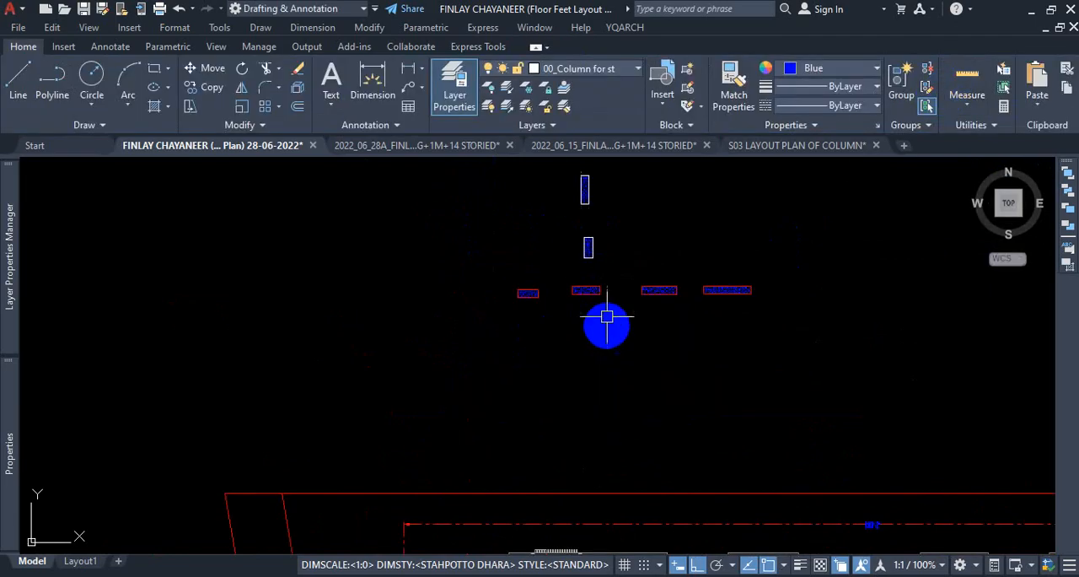
pyautogui.click(711, 246)
pyautogui.click(557, 347)
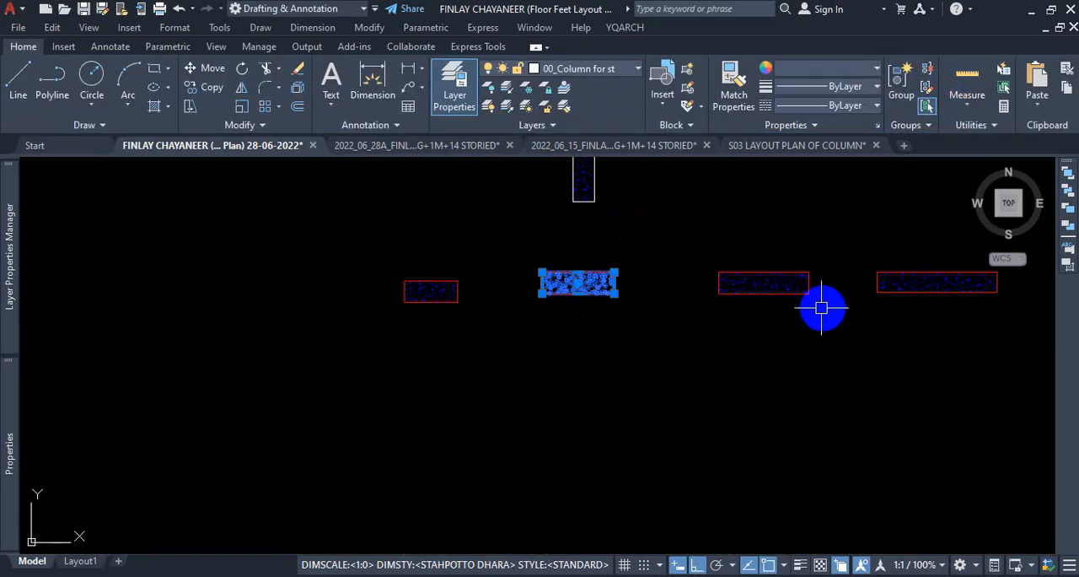
pyautogui.scroll(-5, 669, 331)
pyautogui.scroll(-3, 687, 287)
pyautogui.scroll(5, 676, 264)
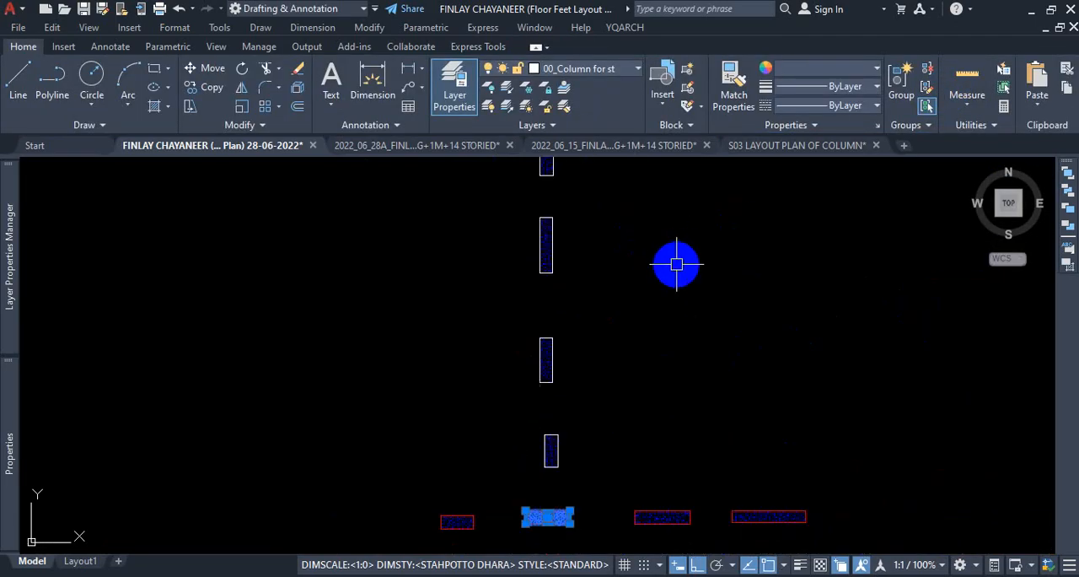
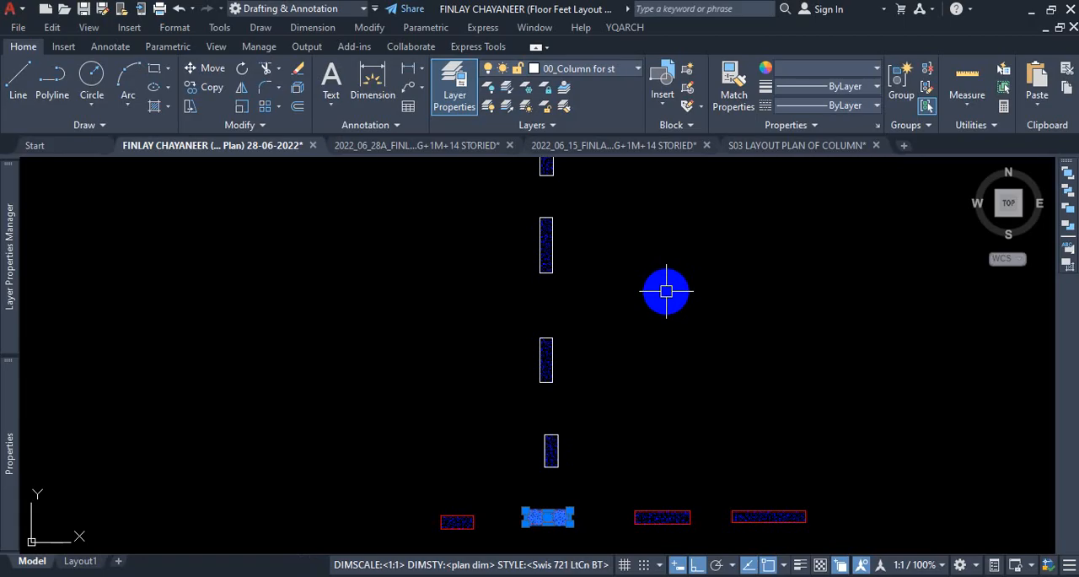
# Select the concrete hatch inside the second red column from the left, along with all similar hatches in the drawing.
pyautogui.press('Escape')
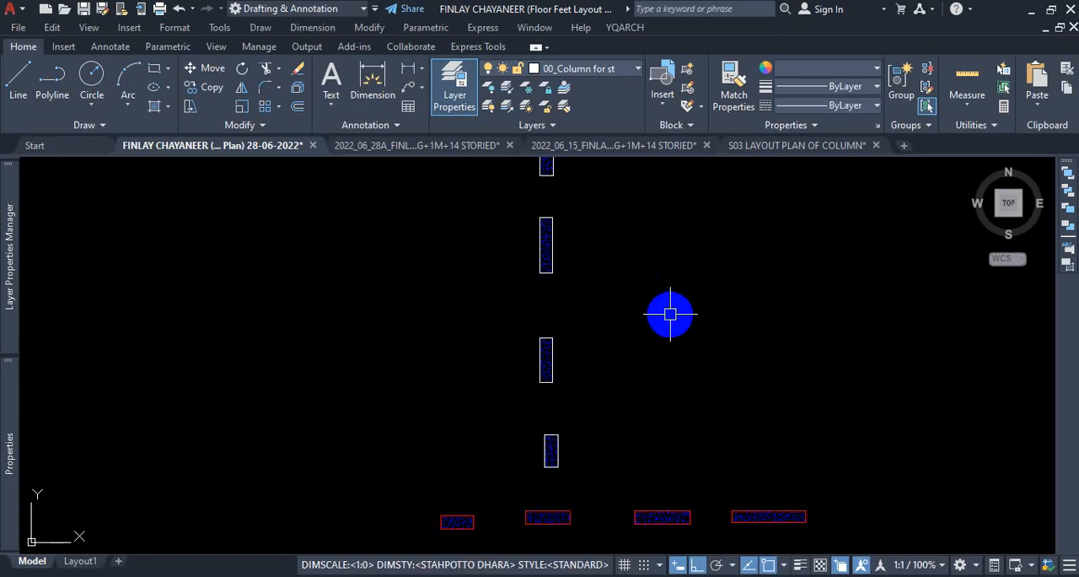
pyautogui.scroll(-3, 649, 352)
pyautogui.scroll(2, 602, 412)
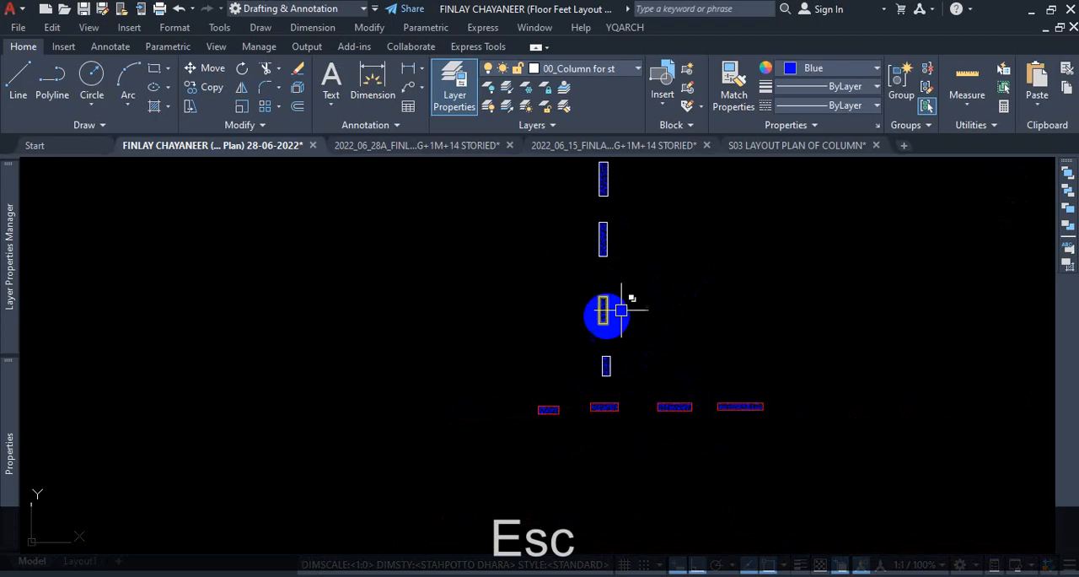
pyautogui.scroll(4, 609, 437)
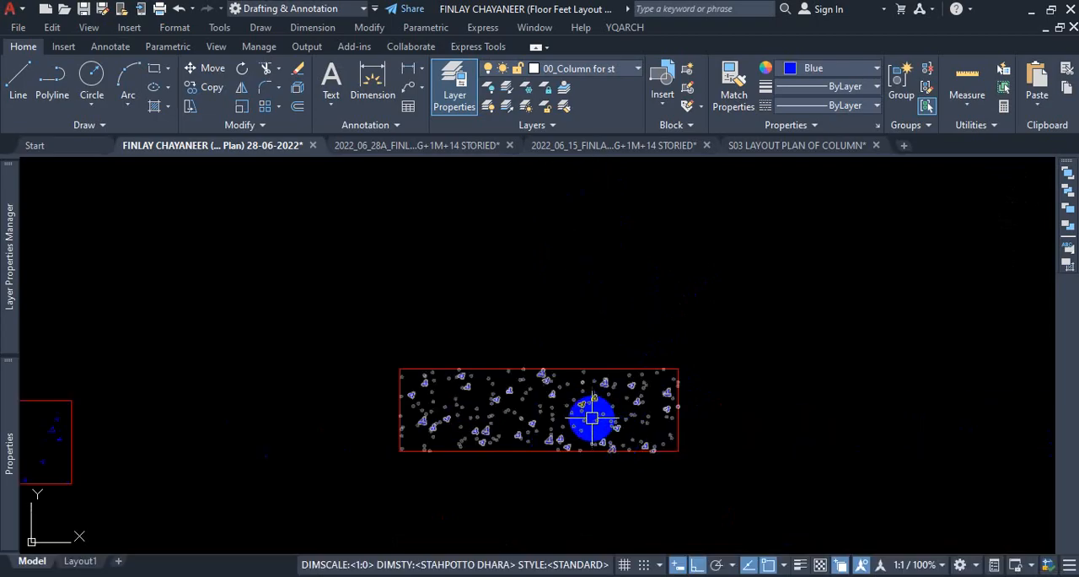
pyautogui.click(556, 417)
pyautogui.scroll(-6, 555, 419)
pyautogui.scroll(-2, 555, 419)
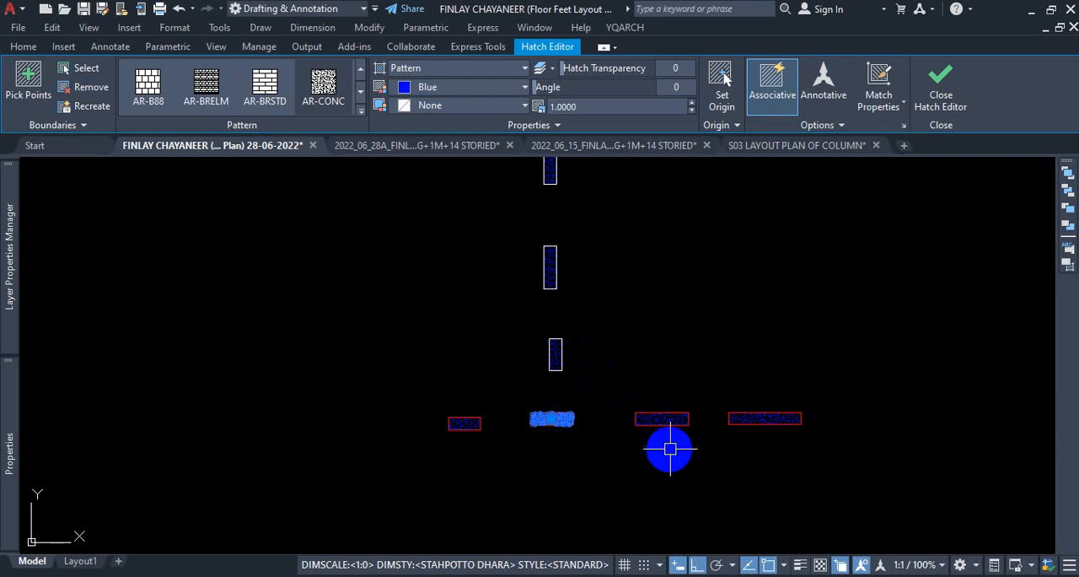
pyautogui.scroll(4, 668, 435)
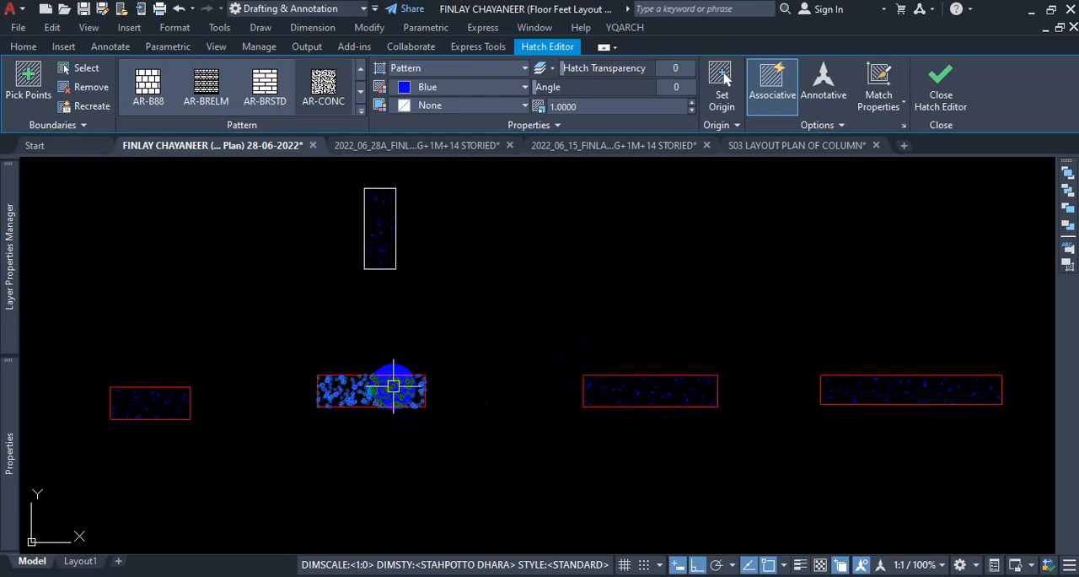
pyautogui.scroll(-2, 672, 396)
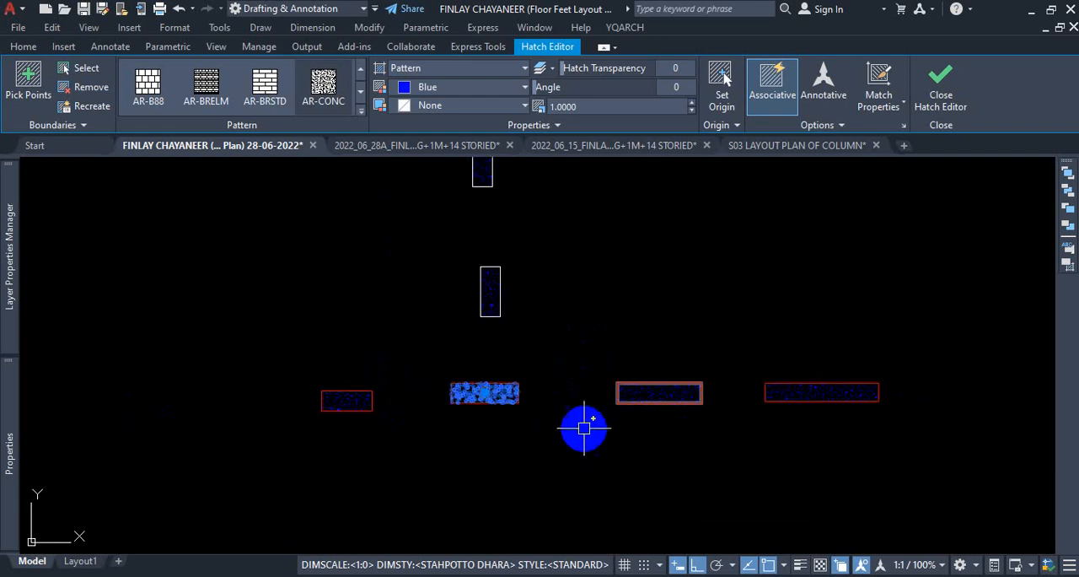
pyautogui.rightClick(530, 442)
pyautogui.click(578, 421)
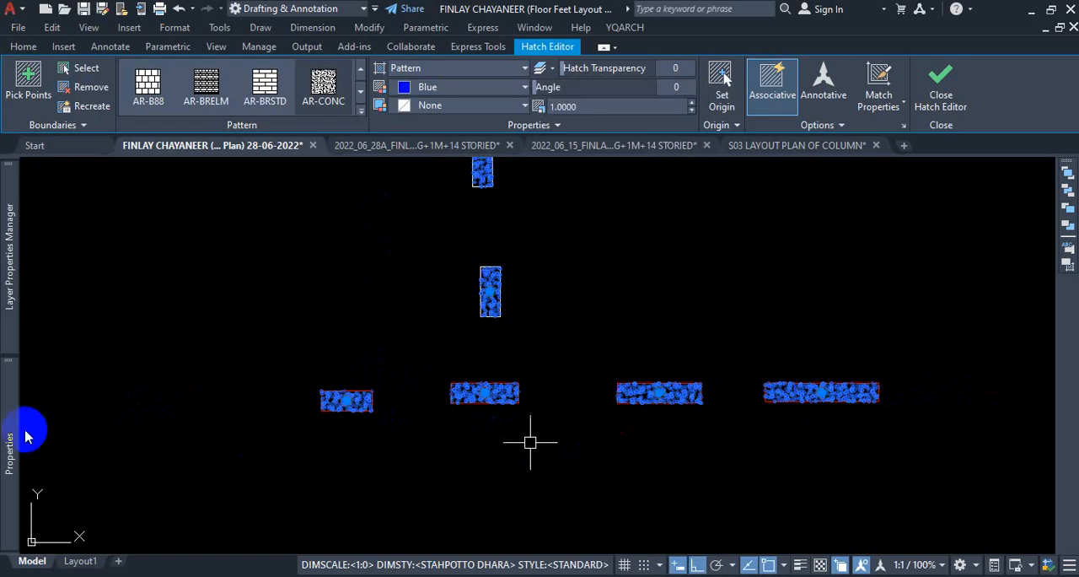
# Set the pattern scale of all the selected AR-CONC column hatches to 1, and clear the selection.
pyautogui.moveTo(11, 436)
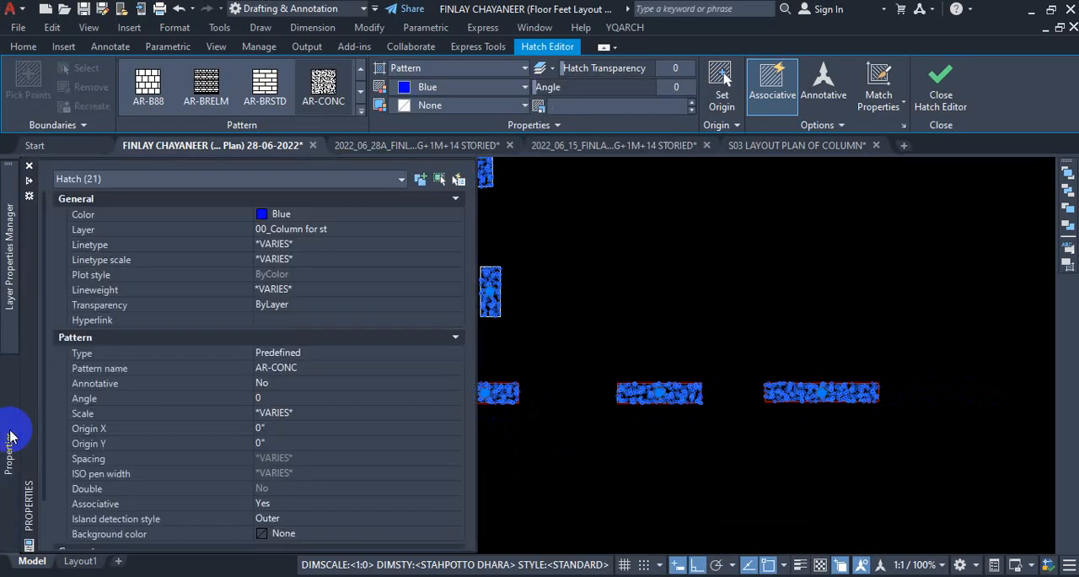
pyautogui.scroll(-3, 318, 419)
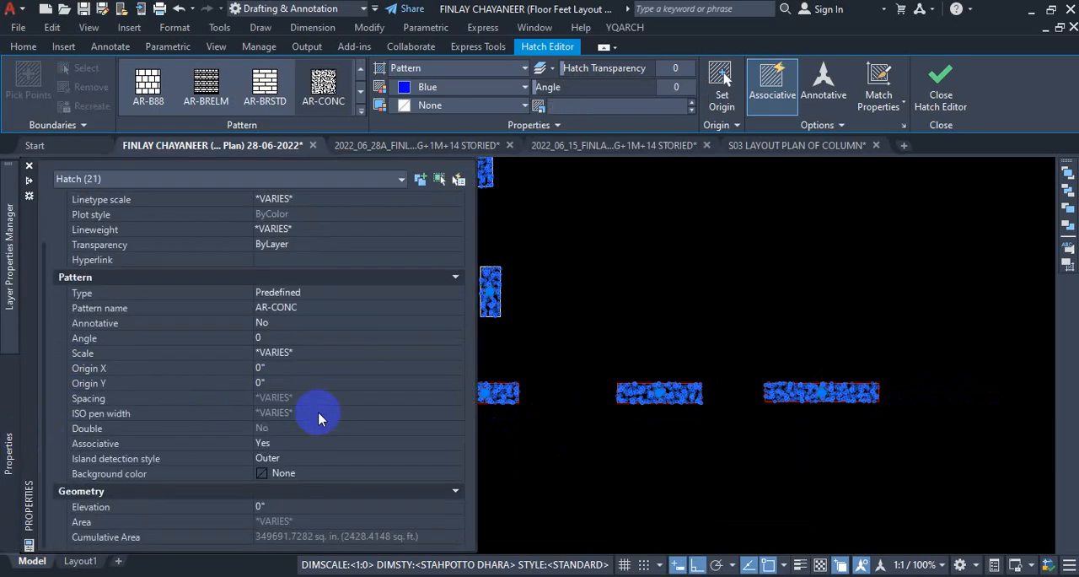
pyautogui.scroll(2, 359, 417)
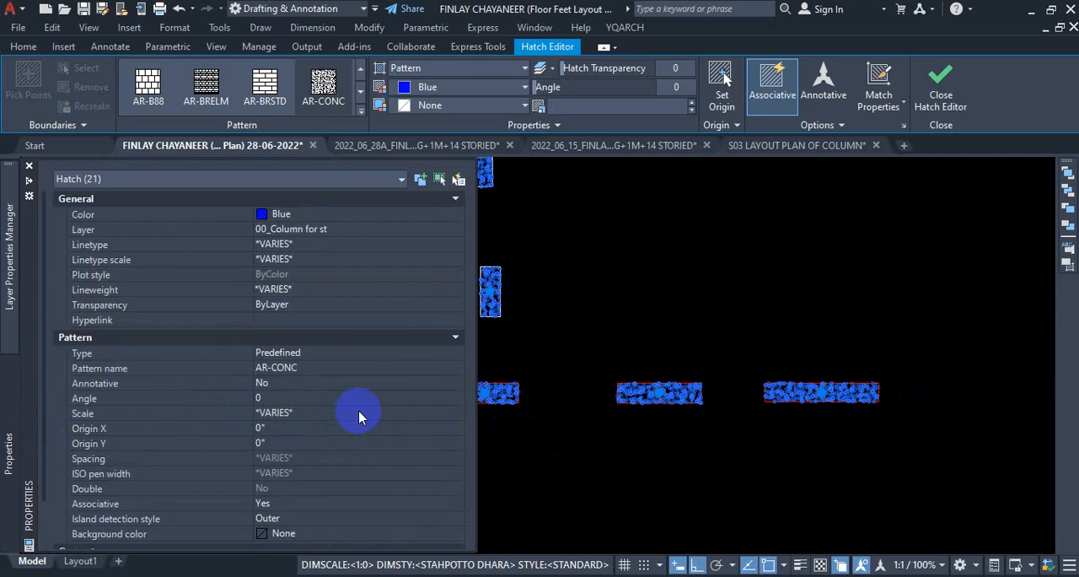
pyautogui.click(309, 413)
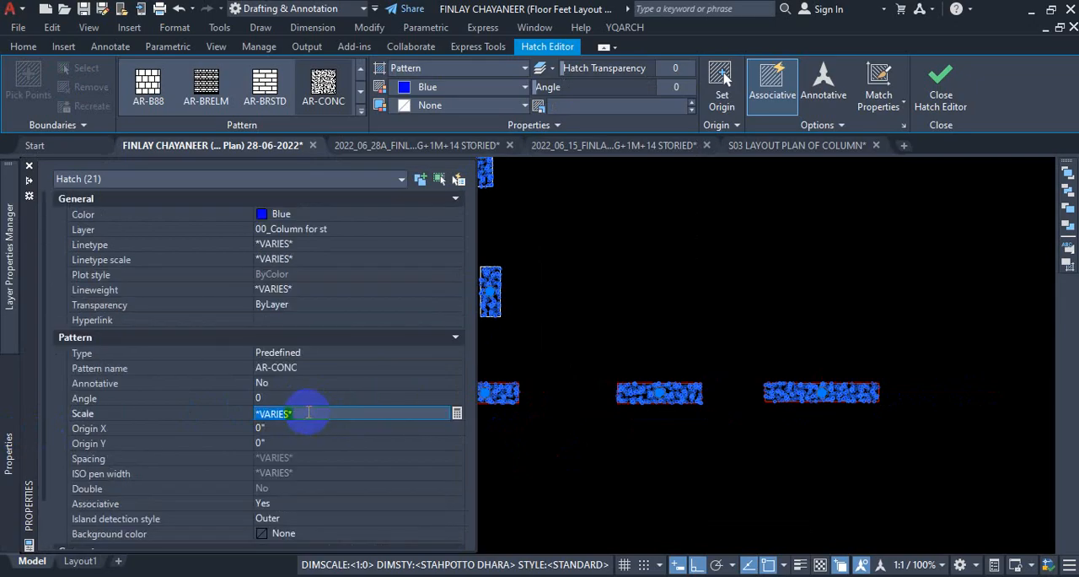
pyautogui.write('1')
pyautogui.press('Return')
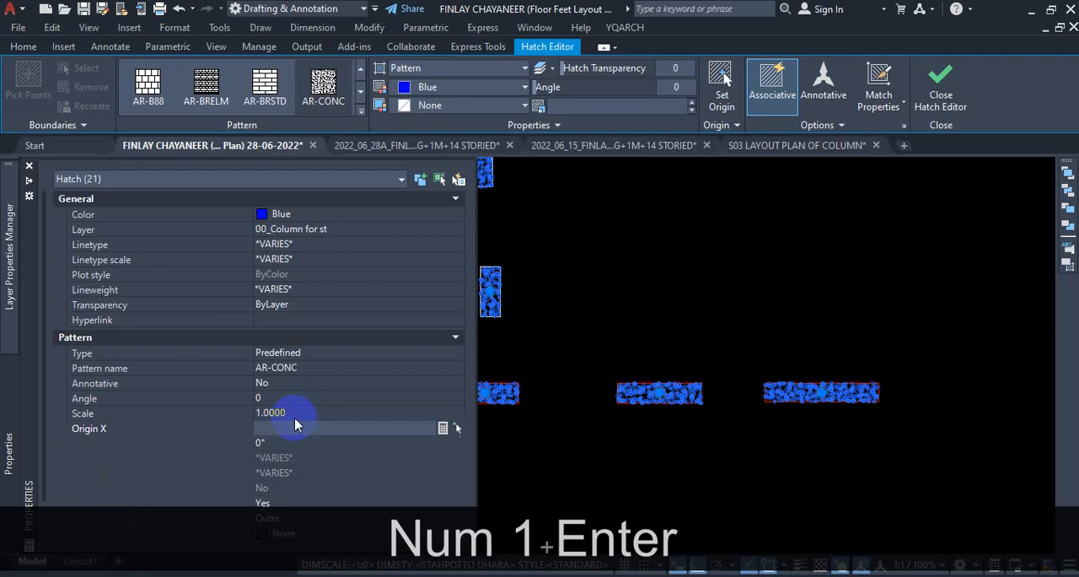
pyautogui.press('Escape')
pyautogui.press('Escape')
# Select the hatch of one red column and examine its Associative option.
pyautogui.scroll(-3, 549, 282)
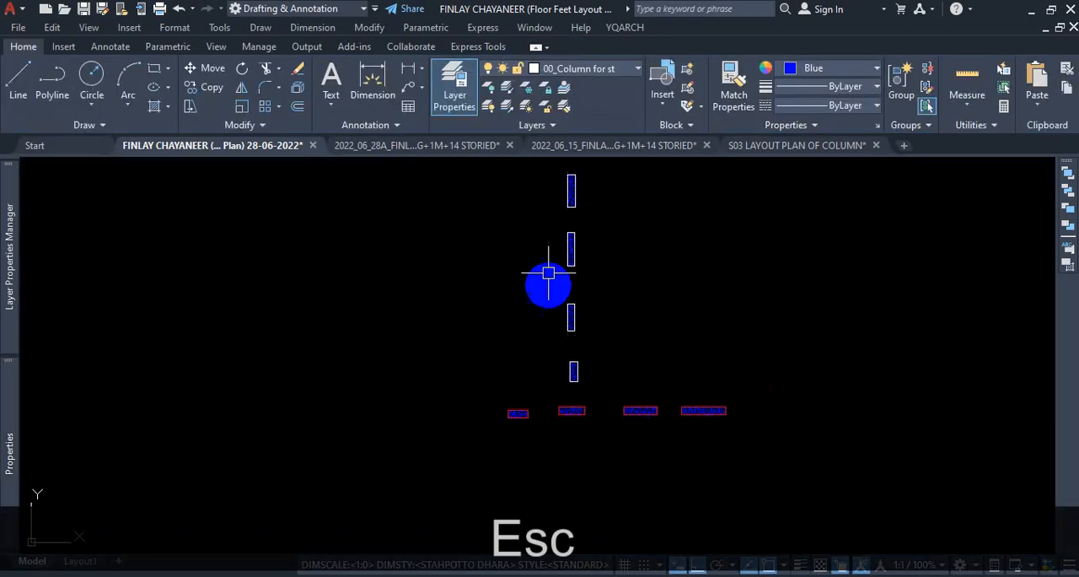
pyautogui.scroll(5, 602, 335)
pyautogui.scroll(-4, 550, 330)
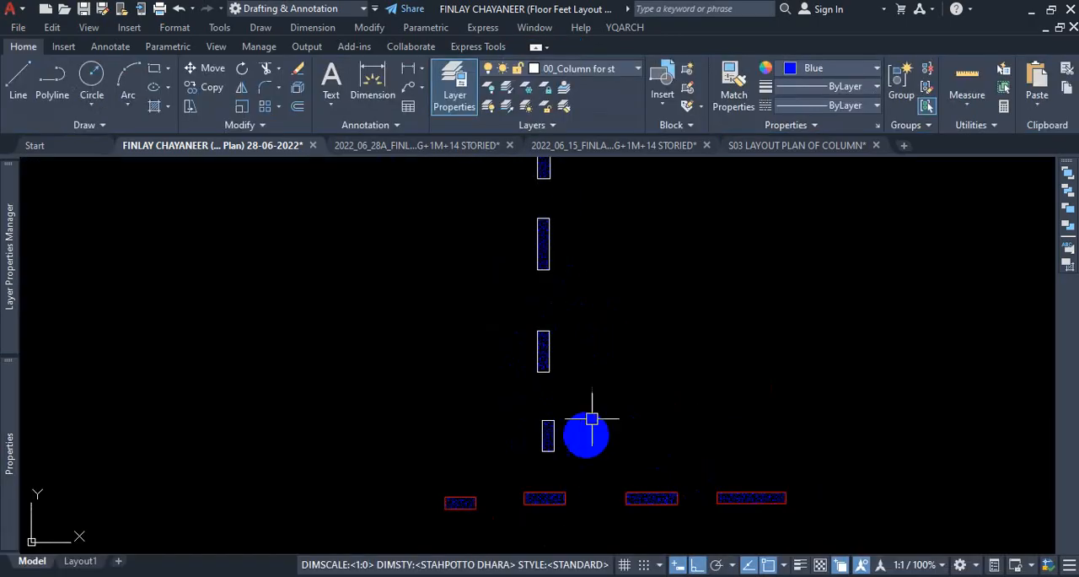
pyautogui.scroll(-2, 627, 380)
pyautogui.scroll(2, 617, 424)
pyautogui.scroll(5, 616, 424)
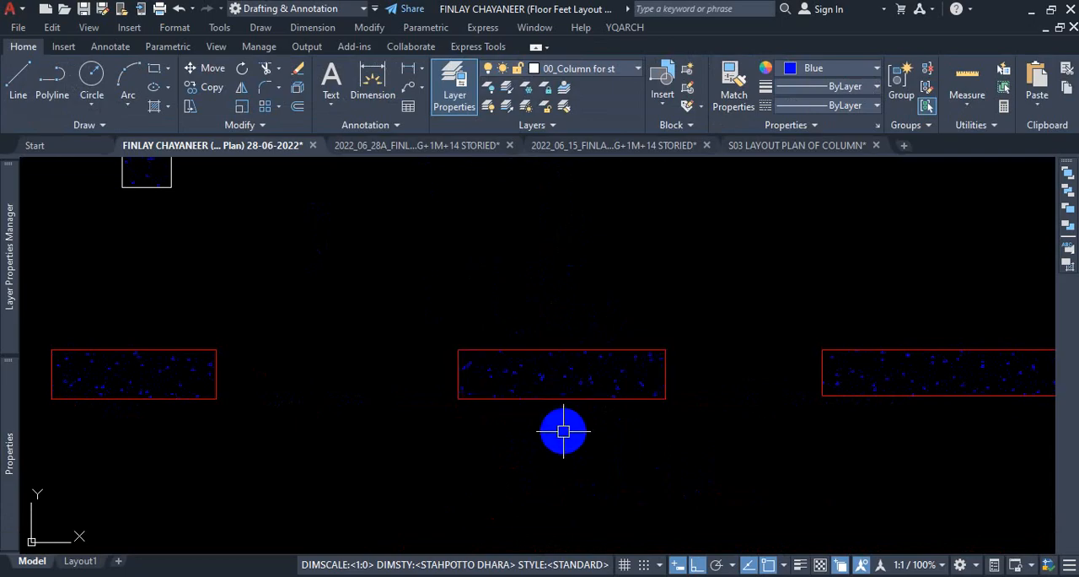
pyautogui.click(579, 371)
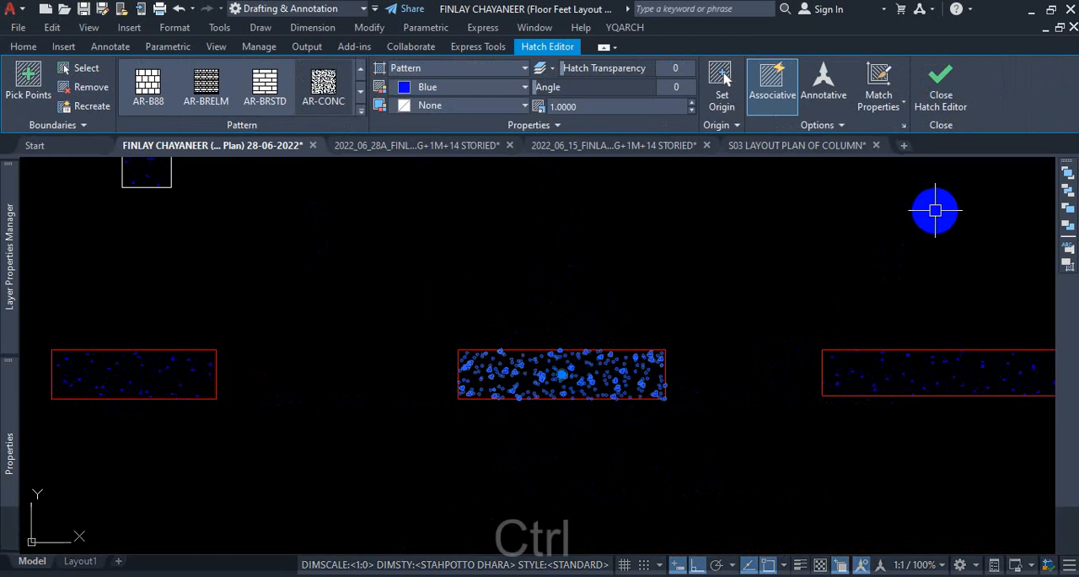
pyautogui.hotkey('ctrl', '1')
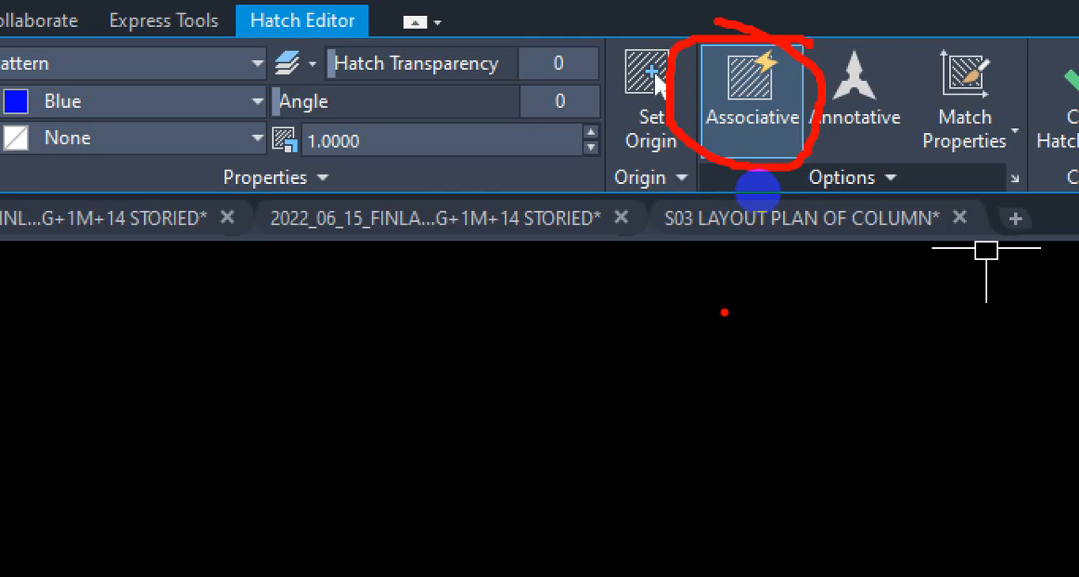
pyautogui.press('Escape')
pyautogui.press('Escape')
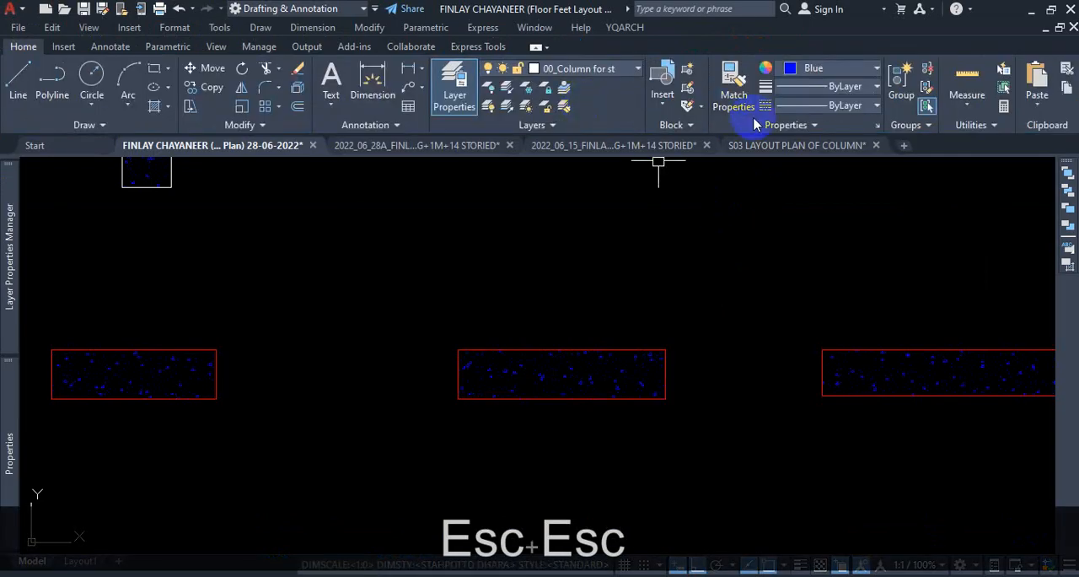
pyautogui.click(925, 89)
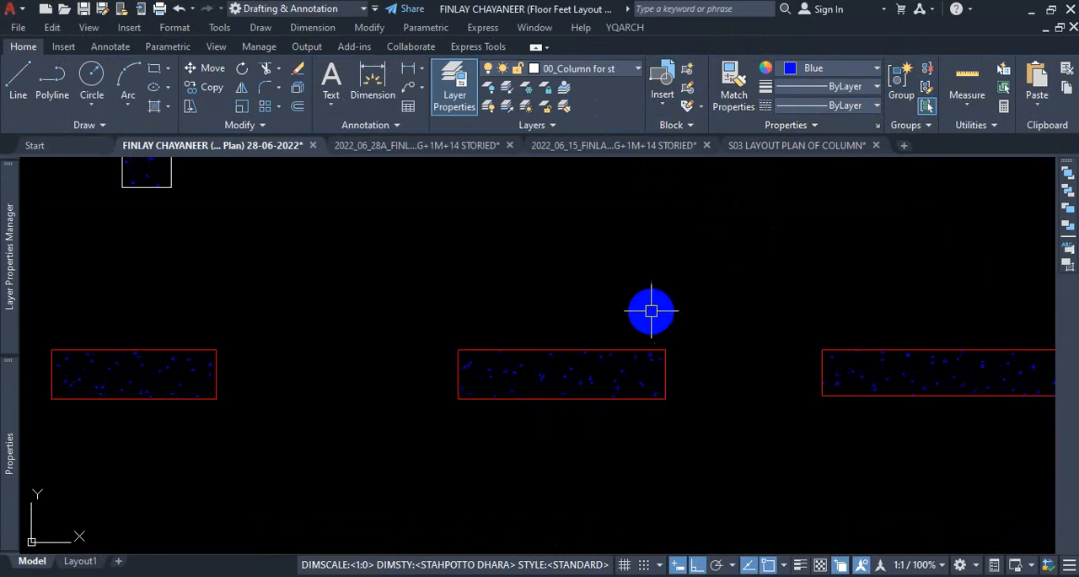
pyautogui.scroll(2, 544, 375)
pyautogui.click(537, 337)
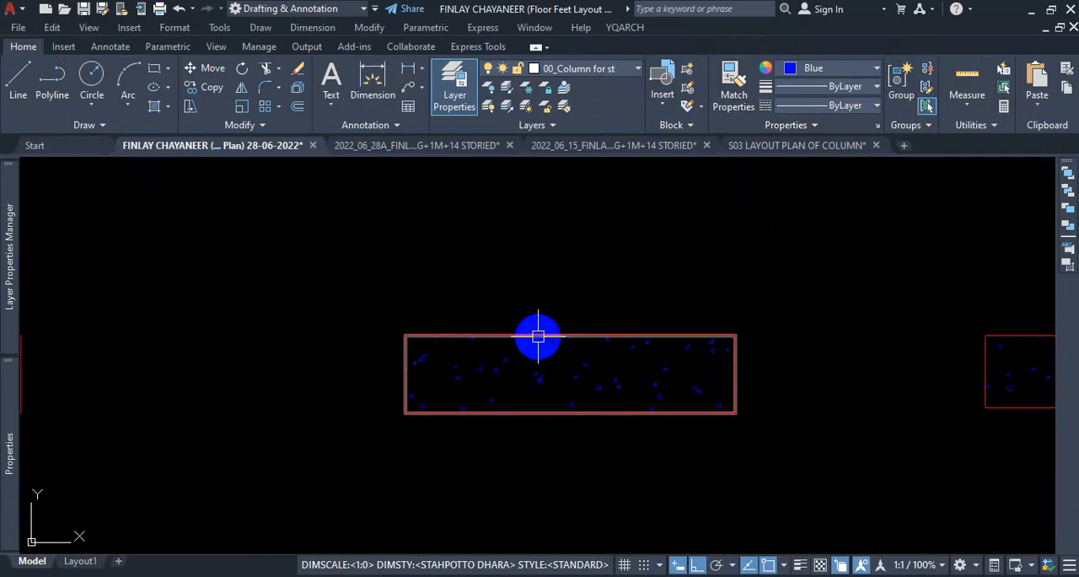
pyautogui.scroll(-4, 532, 352)
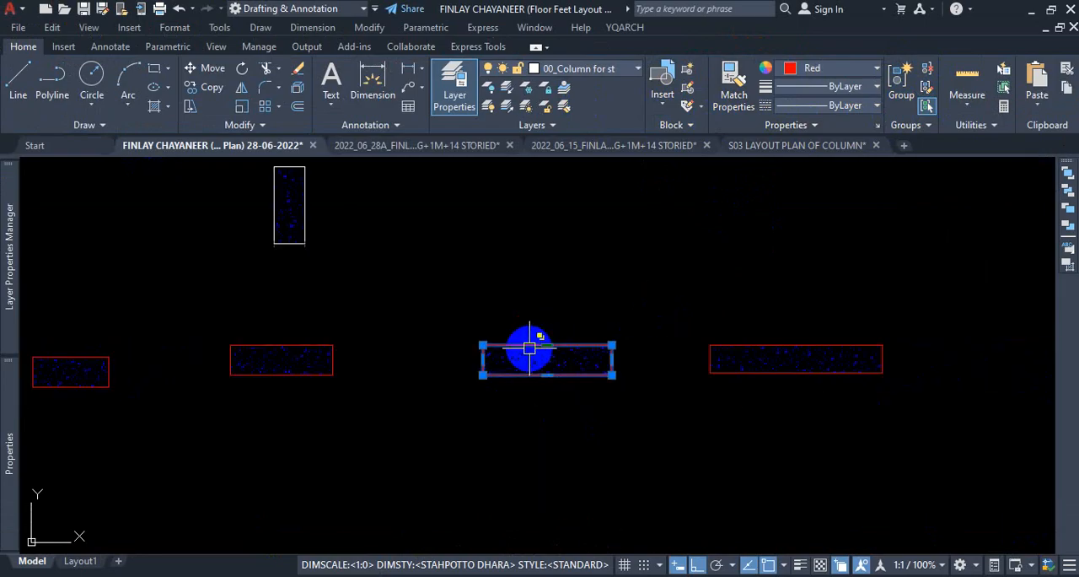
pyautogui.scroll(2, 600, 401)
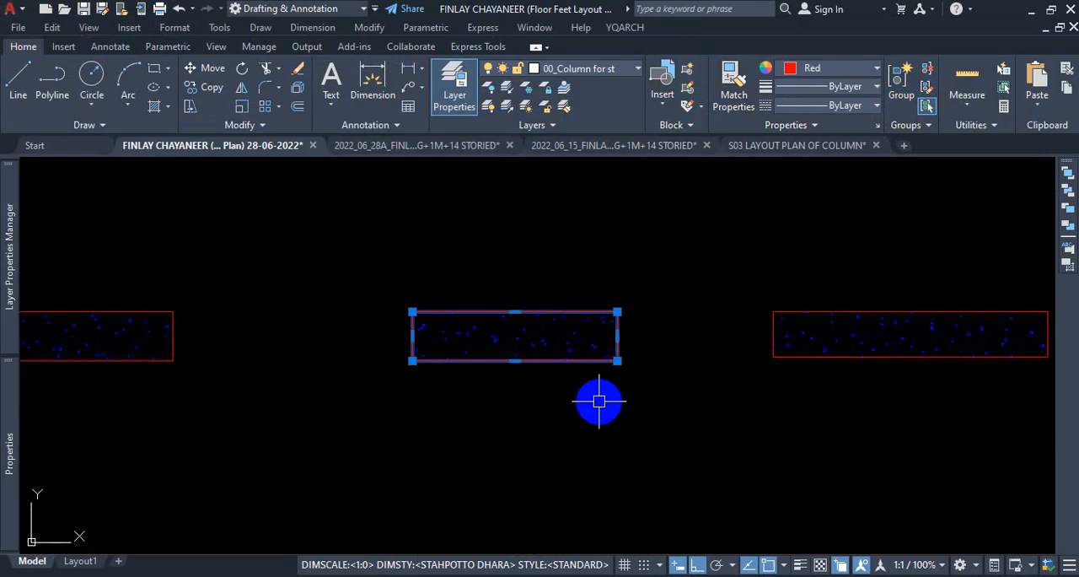
pyautogui.press('Escape')
# Copy the longest red column, boundary and hatch together, straight down to a free spot below the original.
pyautogui.scroll(-3, 585, 333)
pyautogui.click(781, 320)
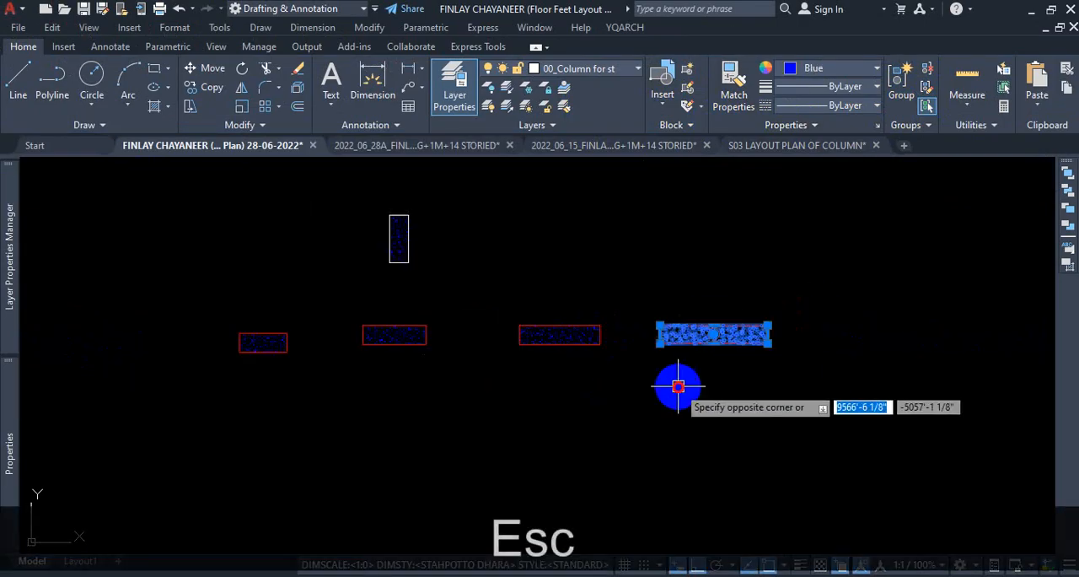
pyautogui.click(681, 385)
pyautogui.write('co')
pyautogui.press('Return')
pyautogui.click(681, 385)
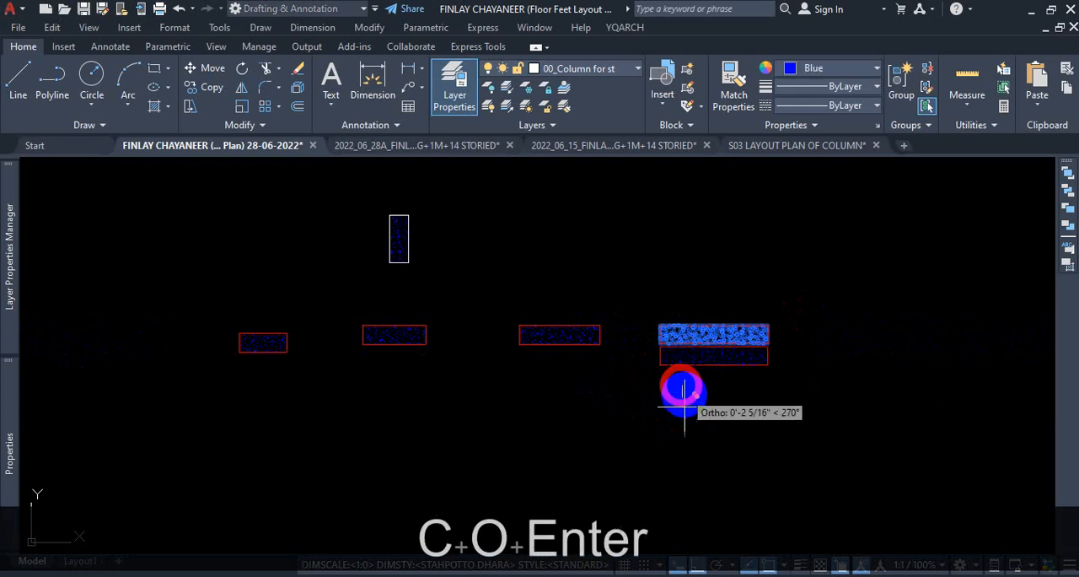
pyautogui.click(692, 464)
pyautogui.press('Escape')
# Select the copied column's boundary polyline and stretch its right edge outward to lengthen the rectangle.
pyautogui.scroll(5, 742, 441)
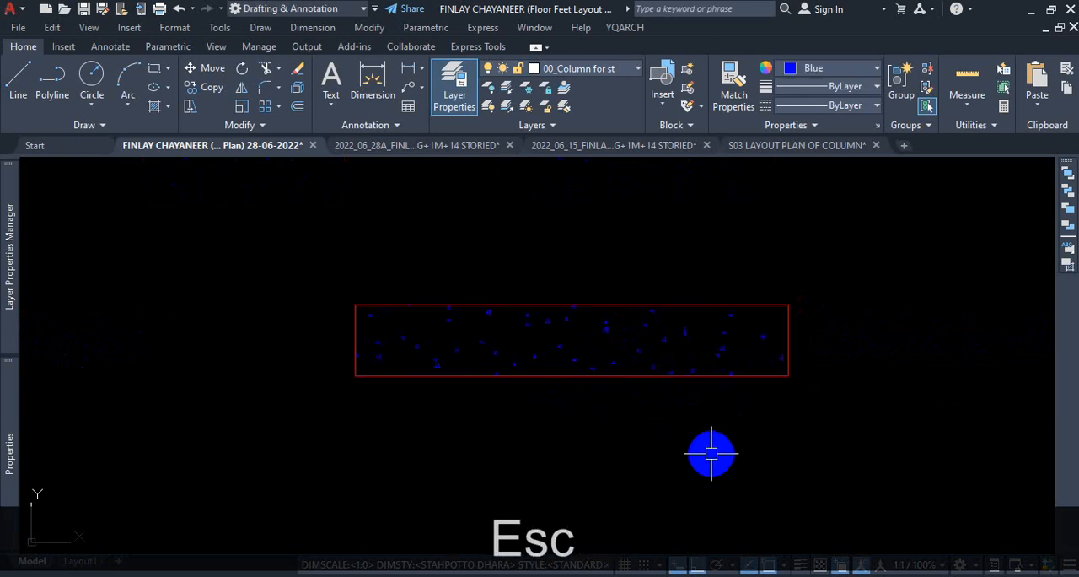
pyautogui.scroll(-2, 733, 438)
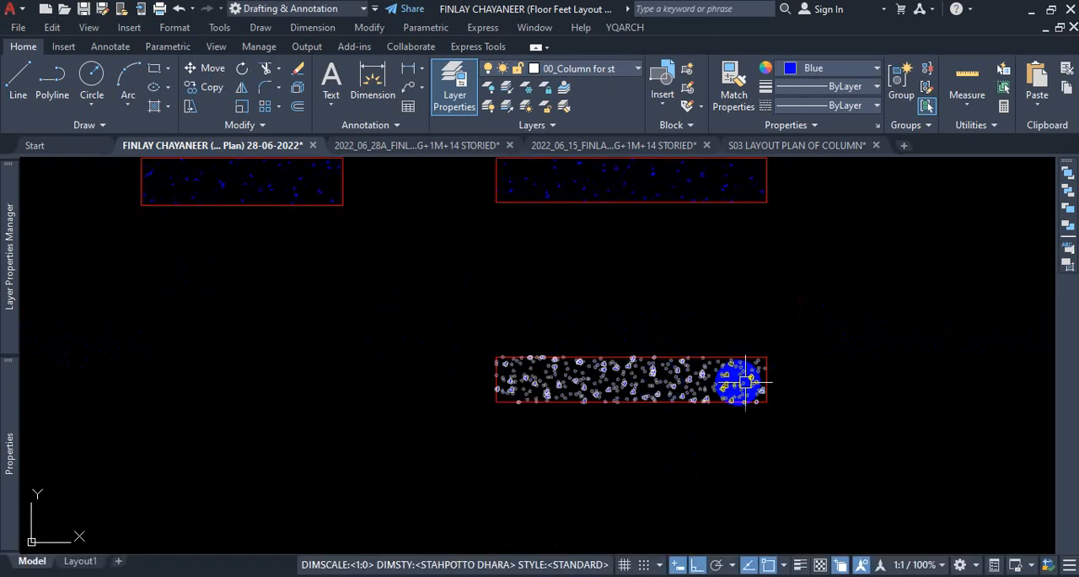
pyautogui.click(771, 374)
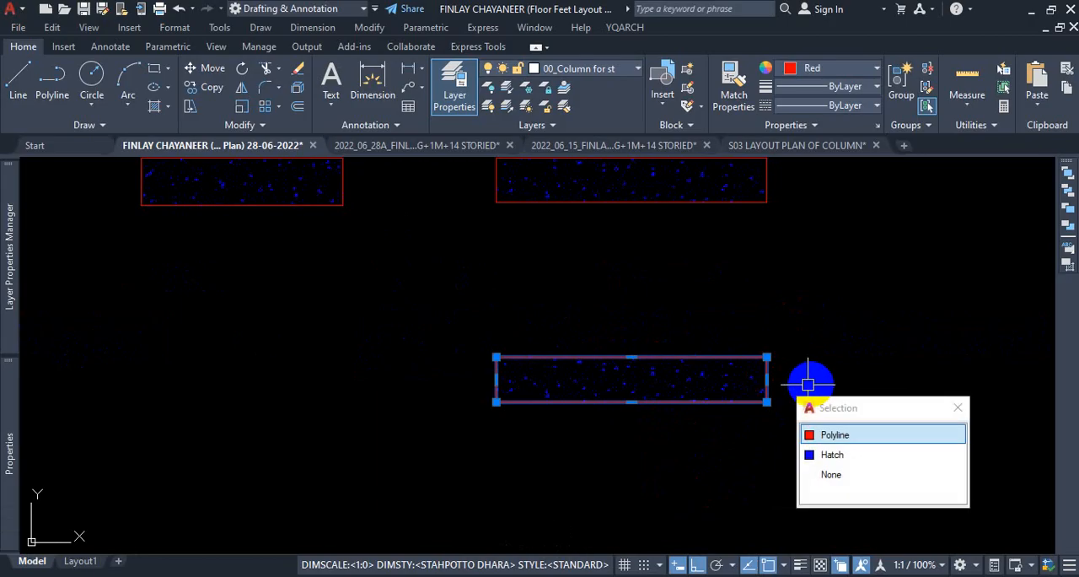
pyautogui.click(837, 435)
pyautogui.click(767, 380)
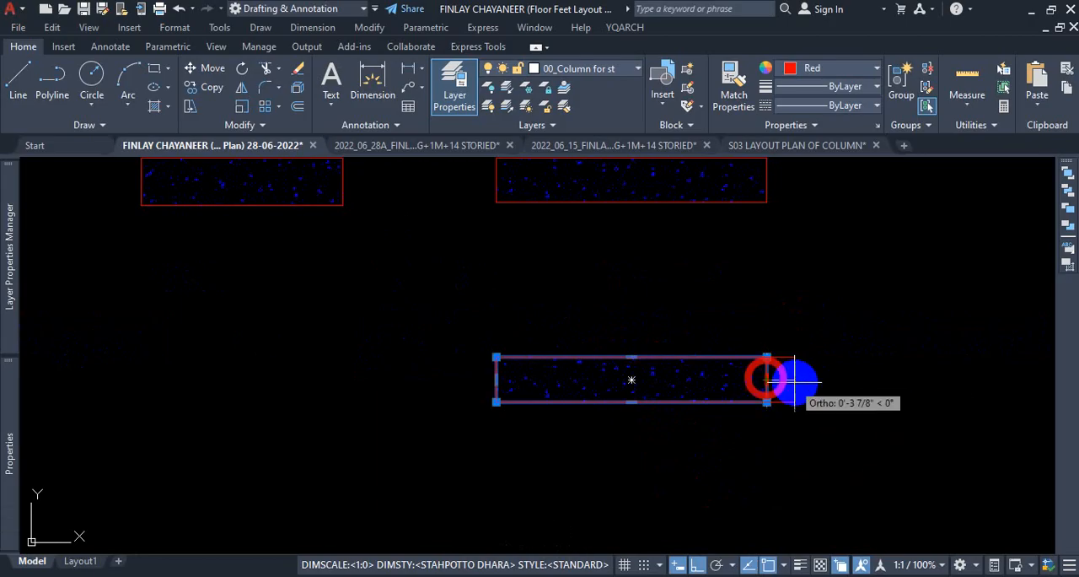
pyautogui.click(938, 380)
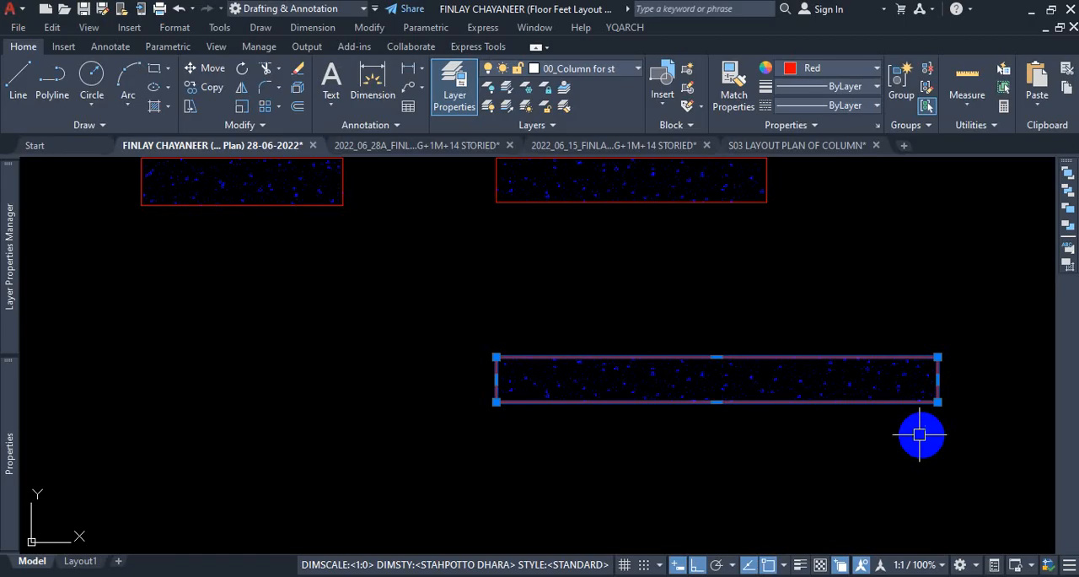
pyautogui.press('Escape')
# Turn off the Associative option for the copied column's hatch.
pyautogui.click(859, 372)
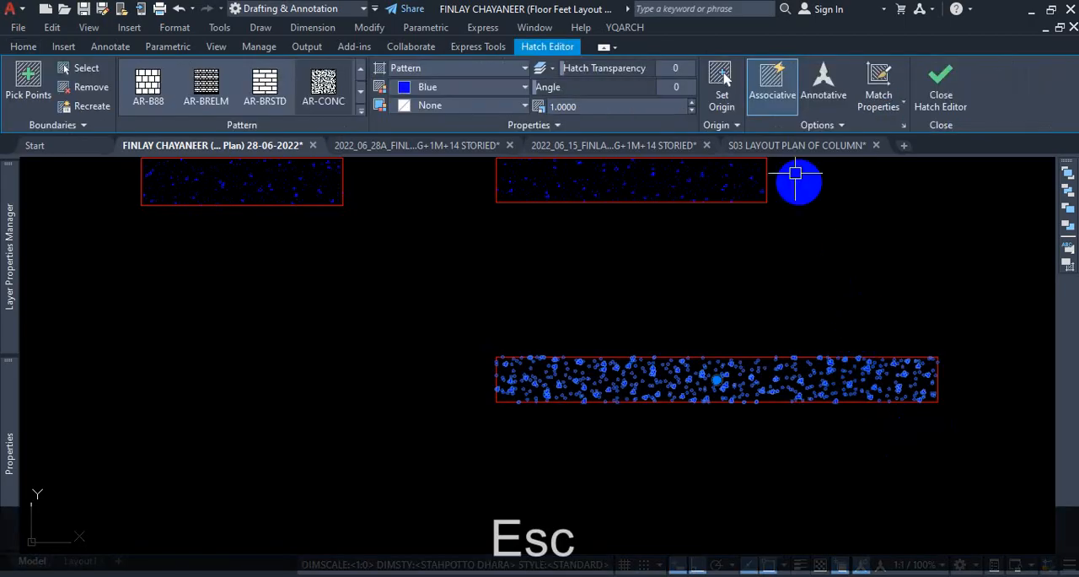
pyautogui.click(778, 97)
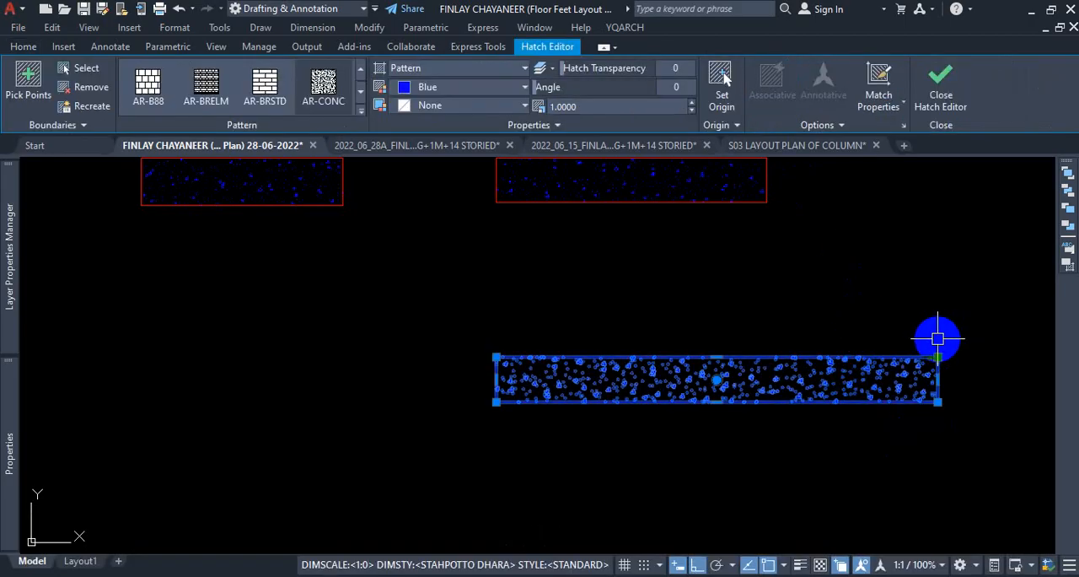
pyautogui.press('Escape')
# Stretch the right edge of the copied column's boundary polyline farther outward, and select the hatch to compare its extent.
pyautogui.click(936, 374)
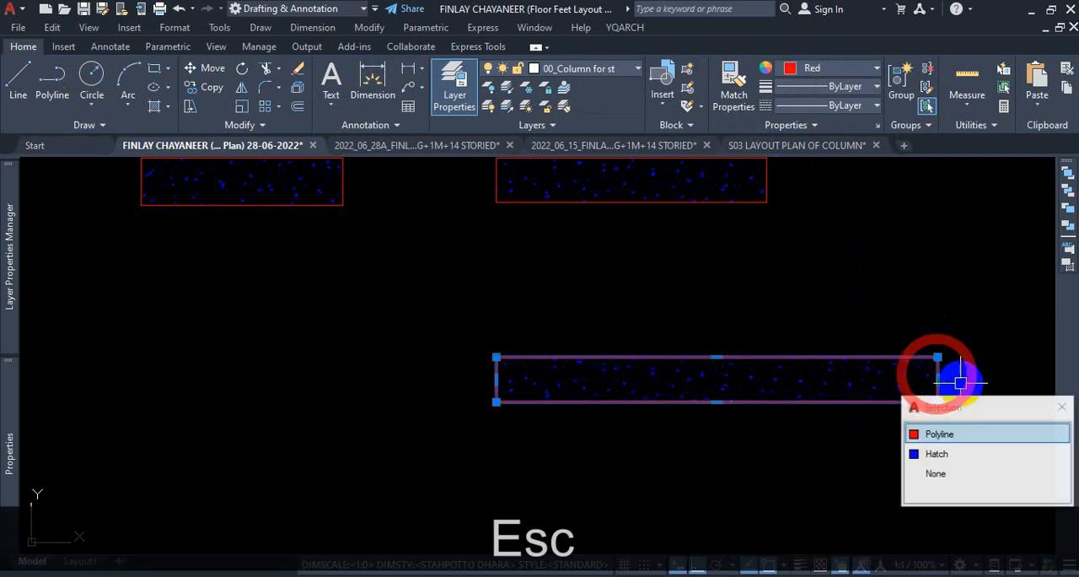
pyautogui.click(938, 433)
pyautogui.click(938, 379)
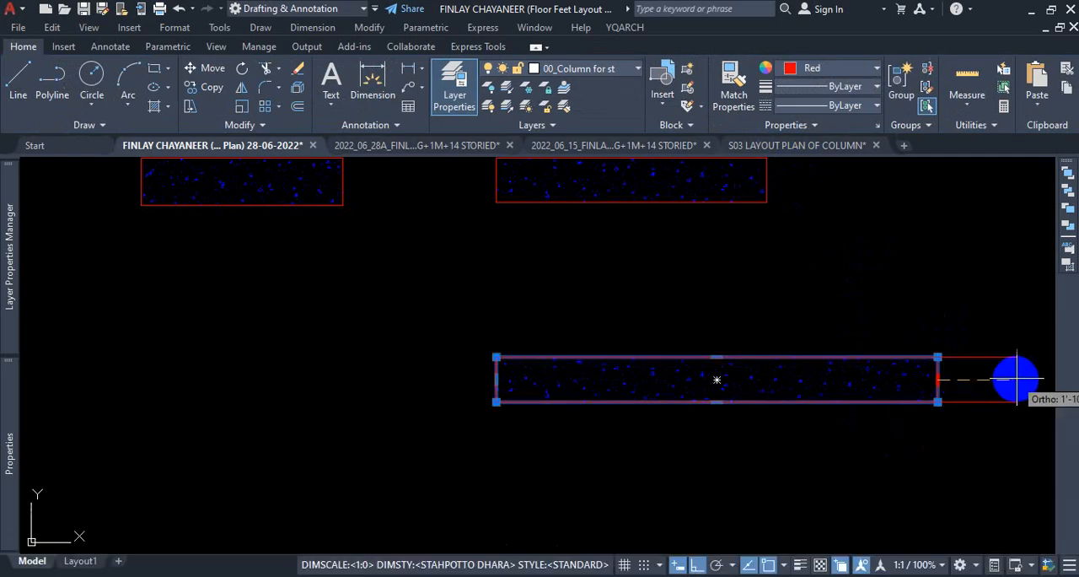
pyautogui.click(1012, 380)
pyautogui.scroll(3, 964, 374)
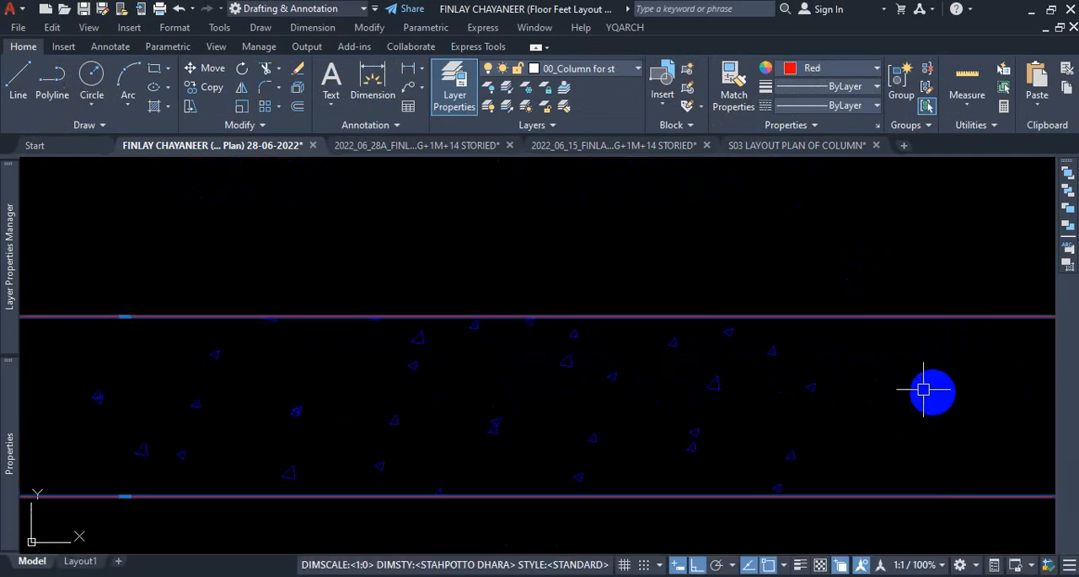
pyautogui.click(786, 374)
pyautogui.scroll(-5, 785, 374)
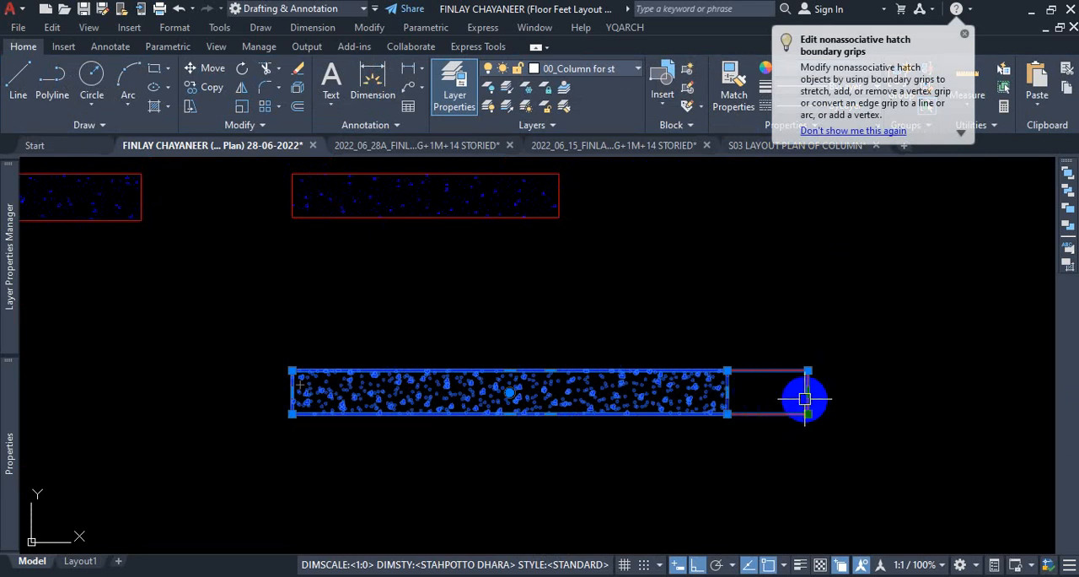
# Select the hatch of the original longest red column, above the lengthened copy, to check its Associative option.
pyautogui.press('Escape')
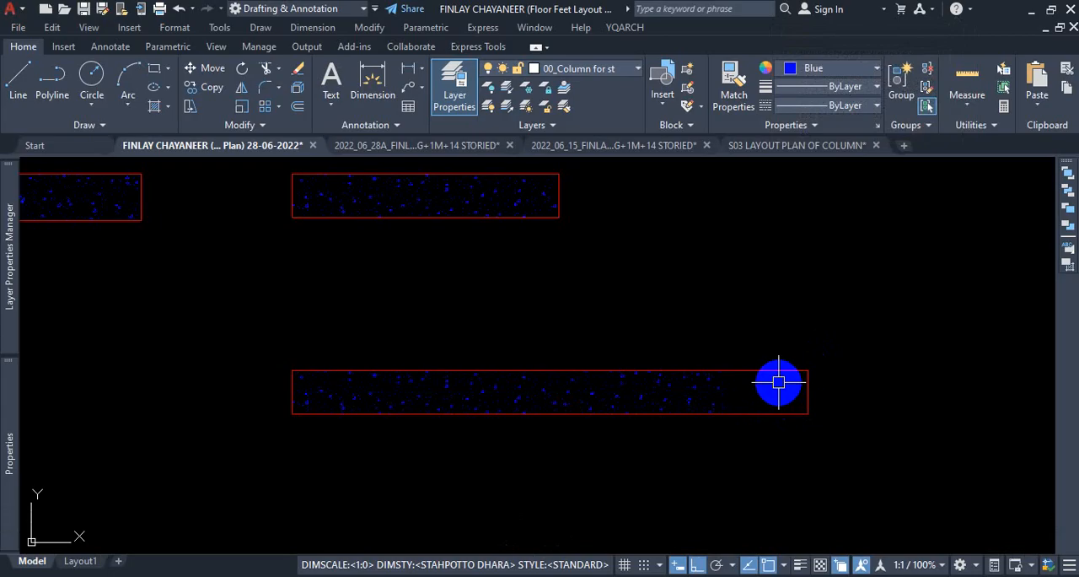
pyautogui.scroll(-5, 705, 355)
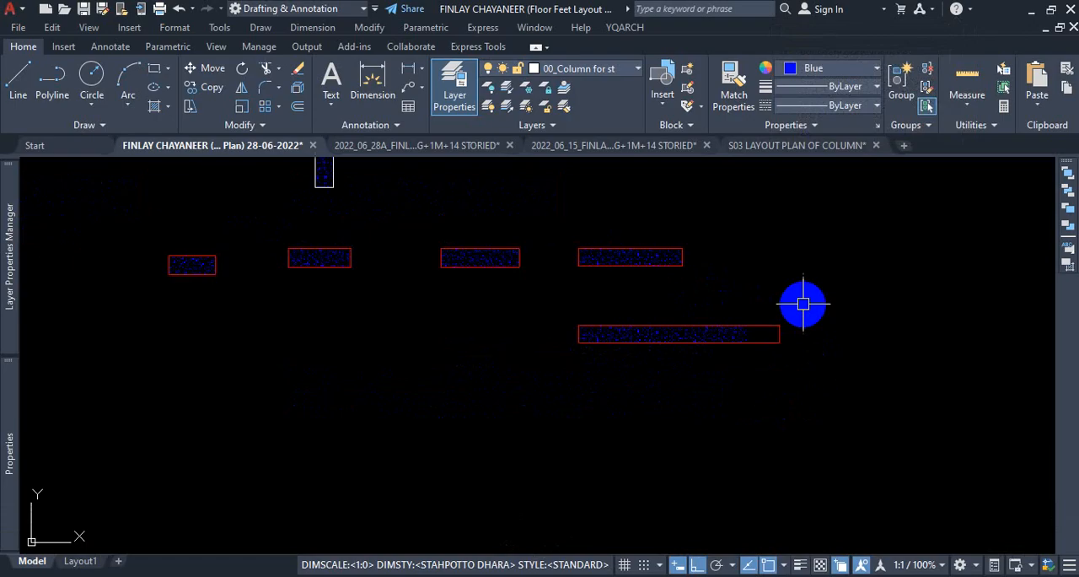
pyautogui.scroll(5, 716, 304)
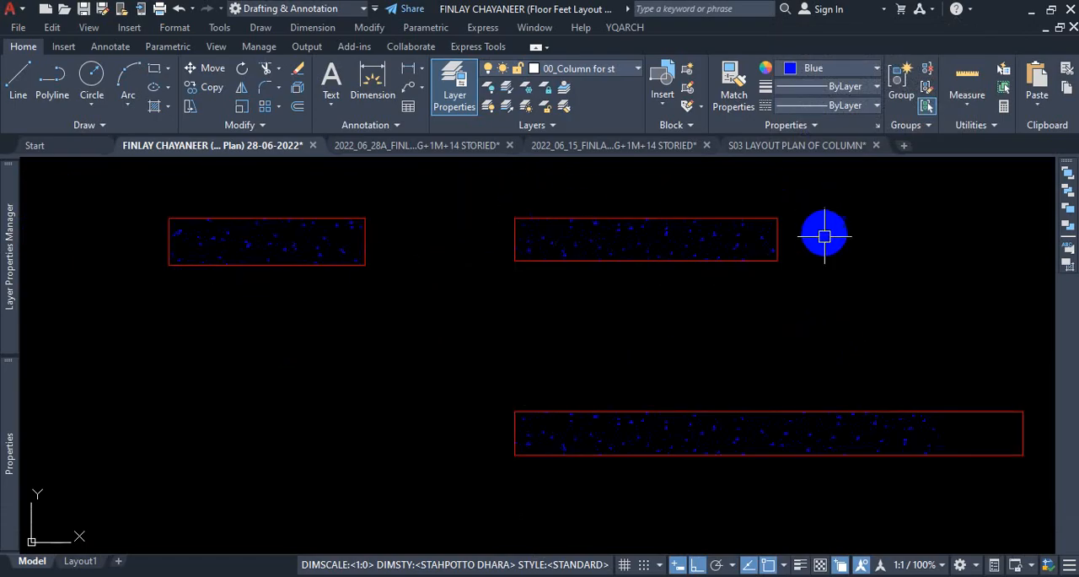
pyautogui.moveTo(674, 264)
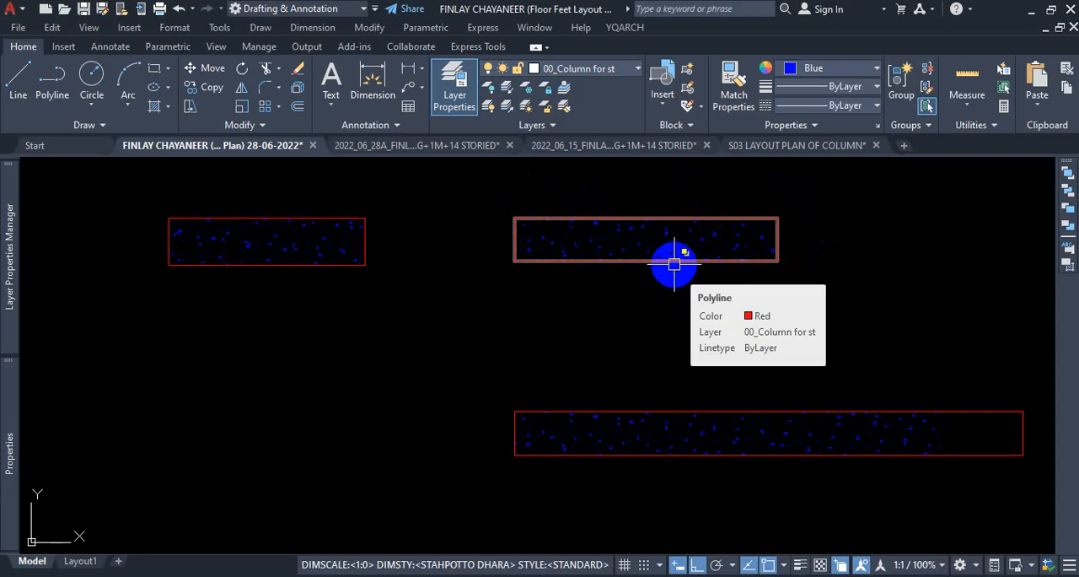
pyautogui.click(656, 244)
pyautogui.scroll(-4, 738, 308)
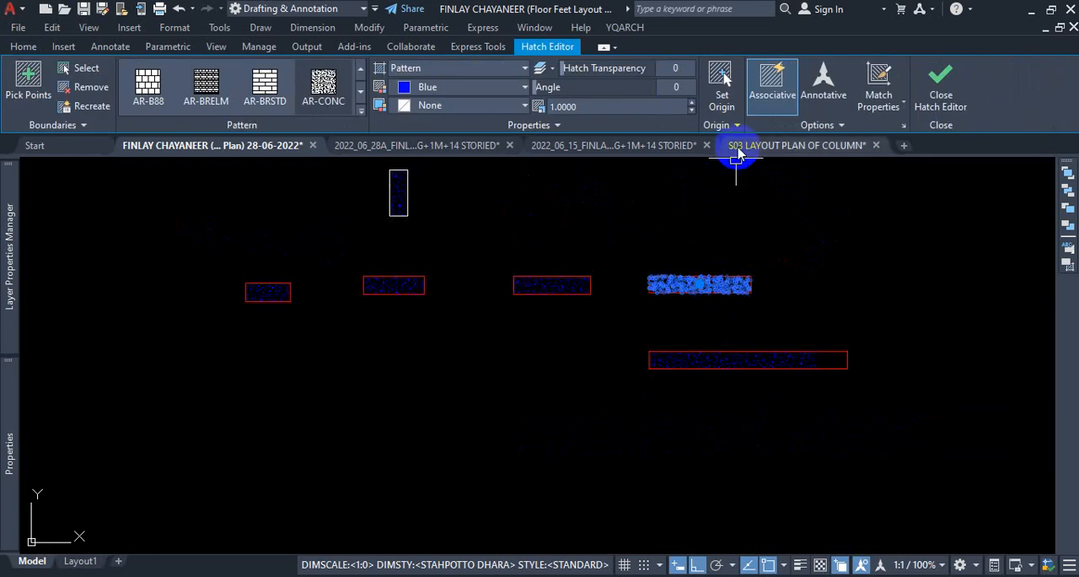
pyautogui.scroll(8, 696, 274)
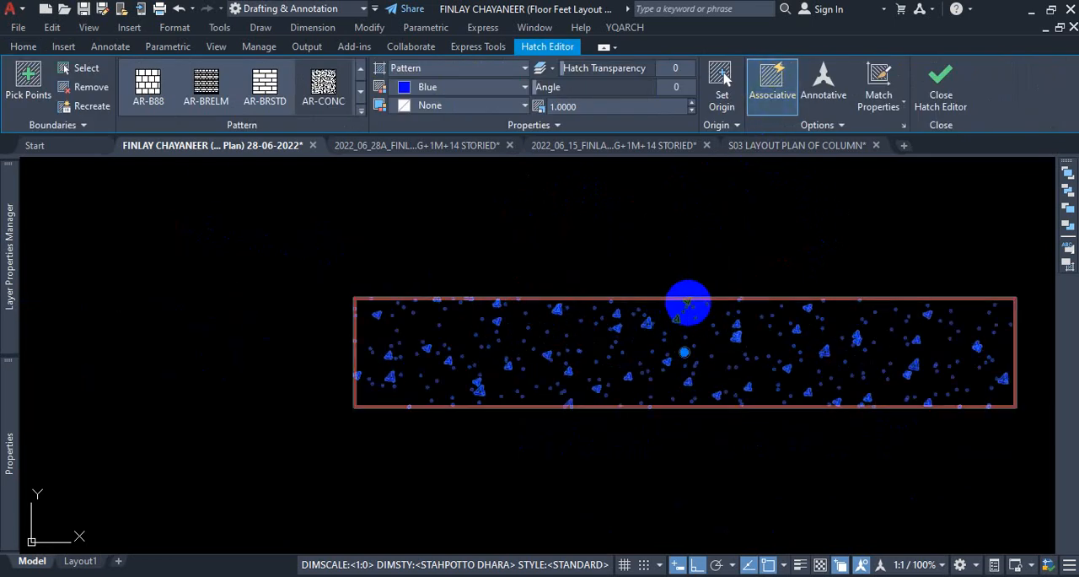
# Select the original longest column's boundary polyline, stretch its top edge upward, and move its upper-right corner outward to form a slanted end.
pyautogui.press('Escape')
pyautogui.click(690, 301)
pyautogui.click(785, 358)
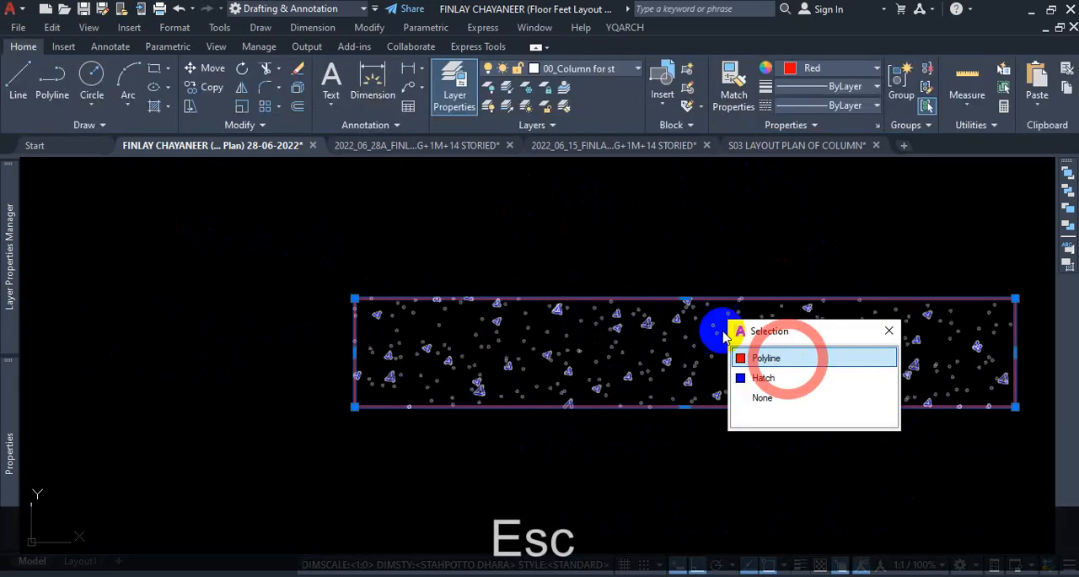
pyautogui.click(685, 297)
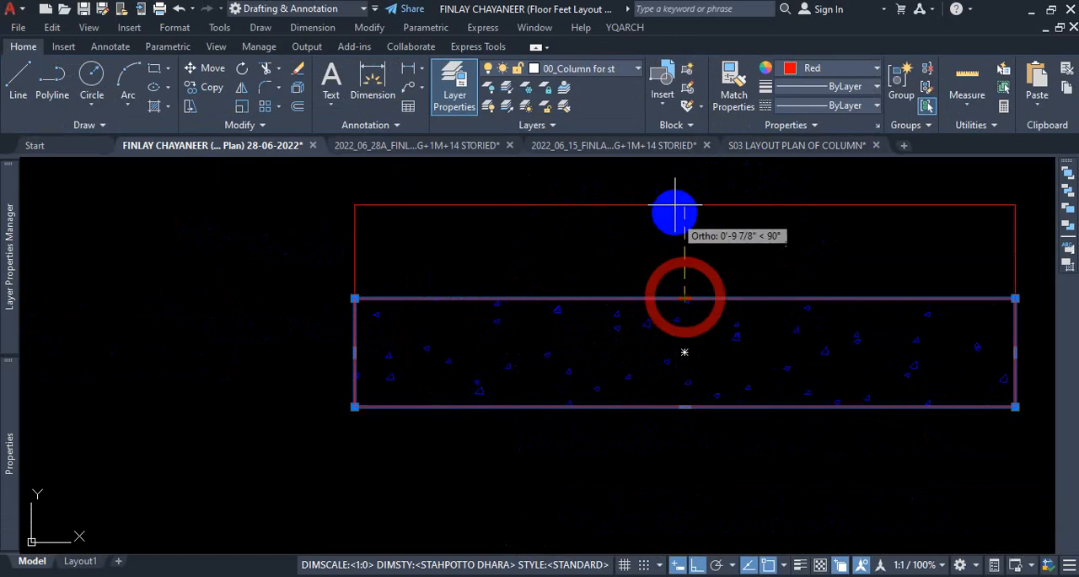
pyautogui.click(677, 193)
pyautogui.scroll(-2, 645, 362)
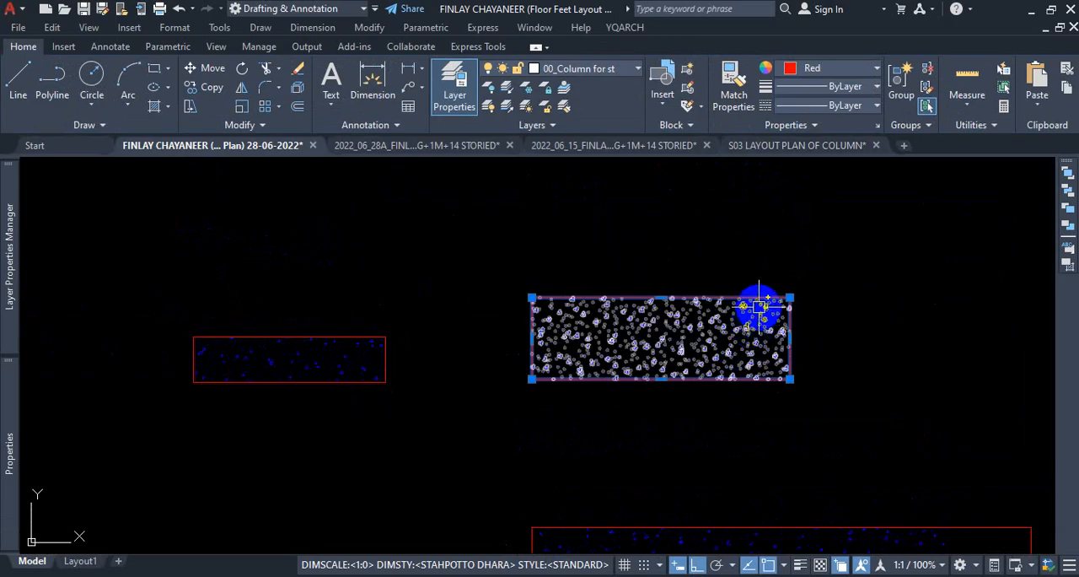
pyautogui.click(894, 296)
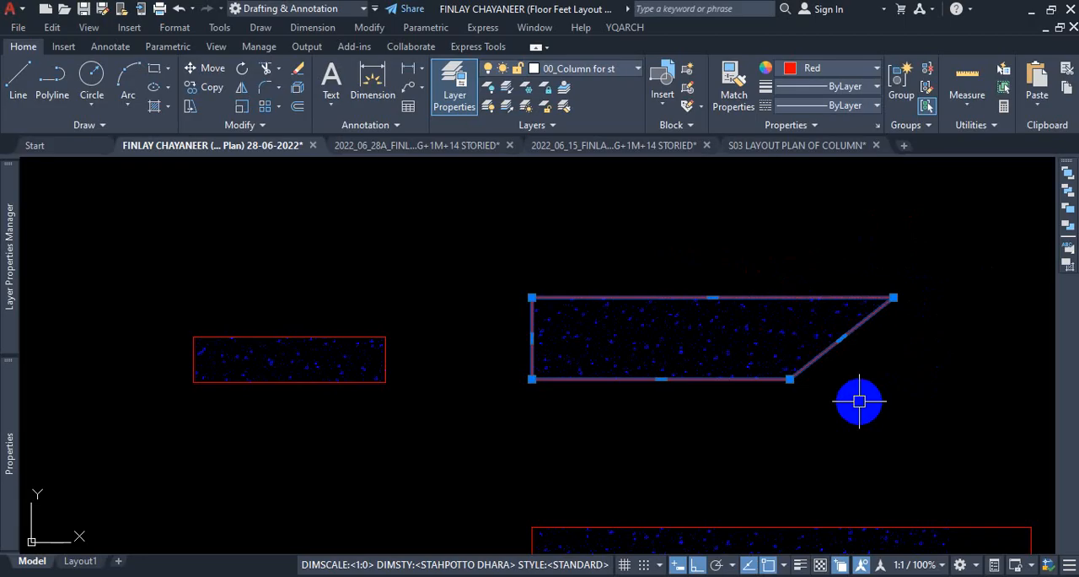
pyautogui.press('Escape')
pyautogui.scroll(-5, 735, 349)
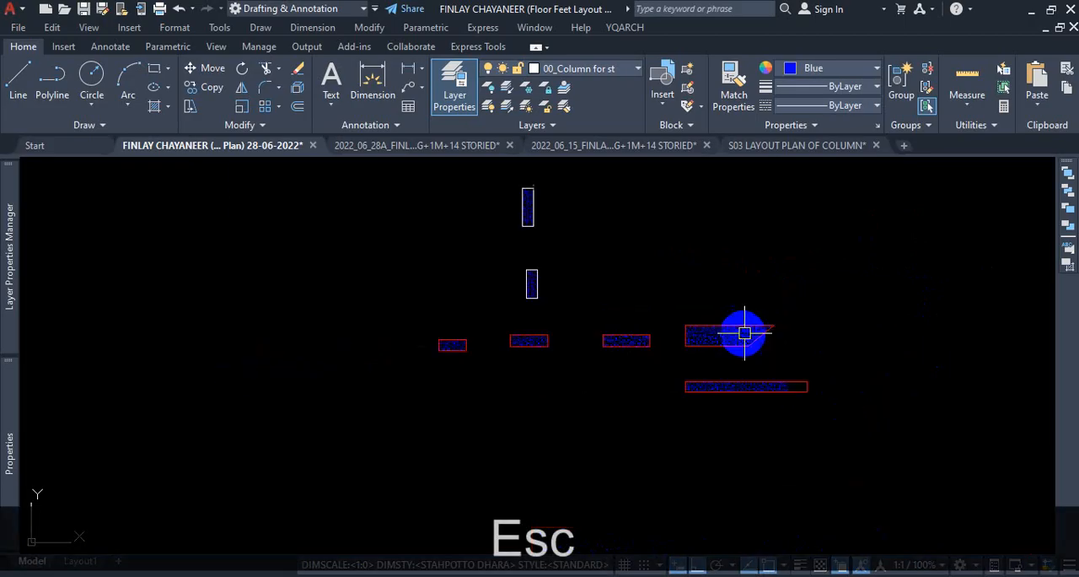
pyautogui.scroll(2, 641, 339)
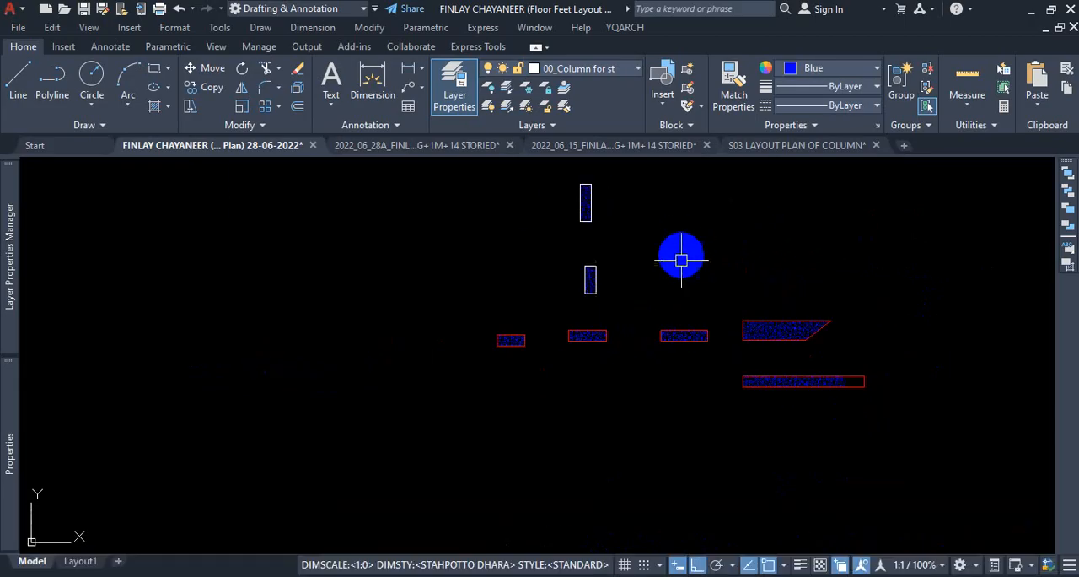
pyautogui.write('h')
pyautogui.press('Return')
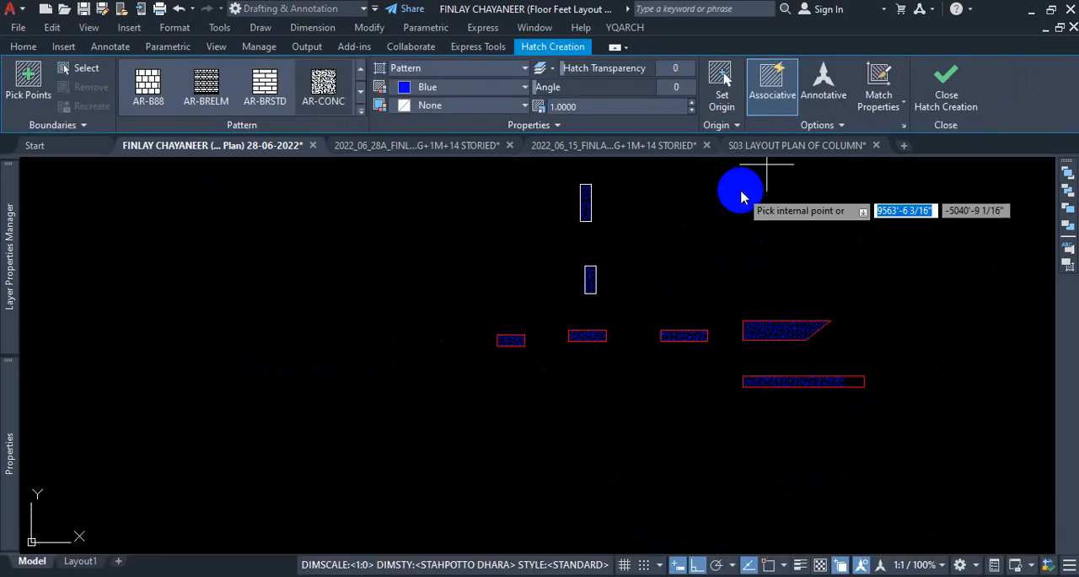
pyautogui.click(860, 125)
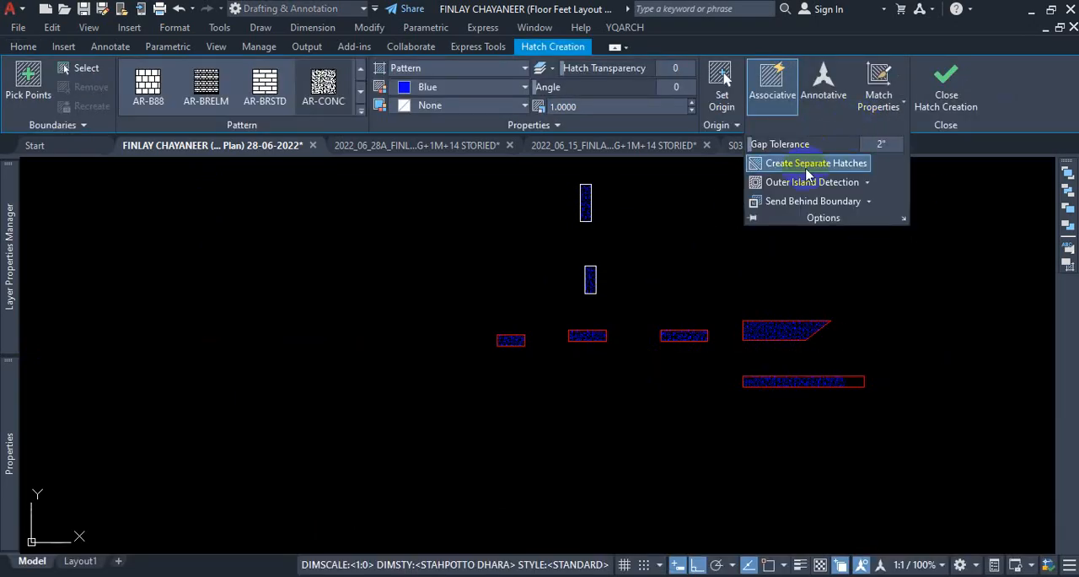
pyautogui.press('Escape')
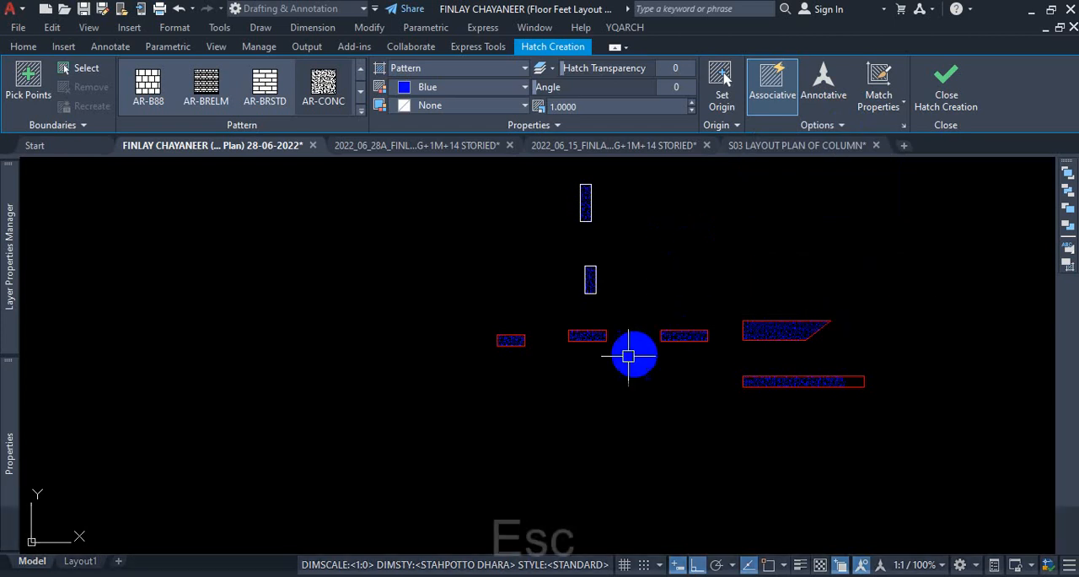
# Delete the hatches inside all five red column outlines, keeping the boundaries.
pyautogui.scroll(4, 666, 353)
pyautogui.click(843, 349)
pyautogui.press('Delete')
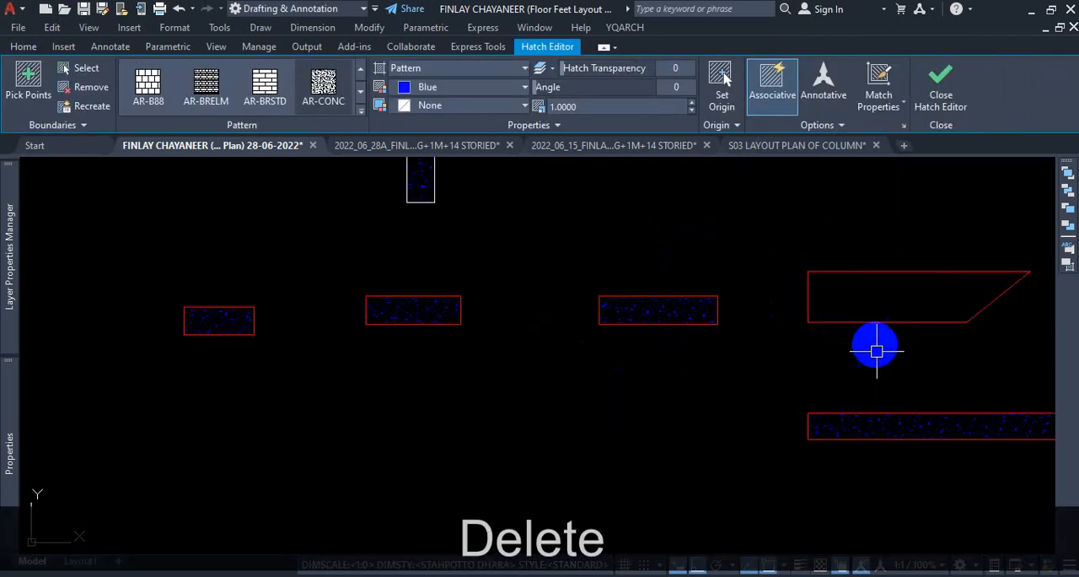
pyautogui.click(860, 424)
pyautogui.press('Delete')
pyautogui.click(681, 315)
pyautogui.press('Delete')
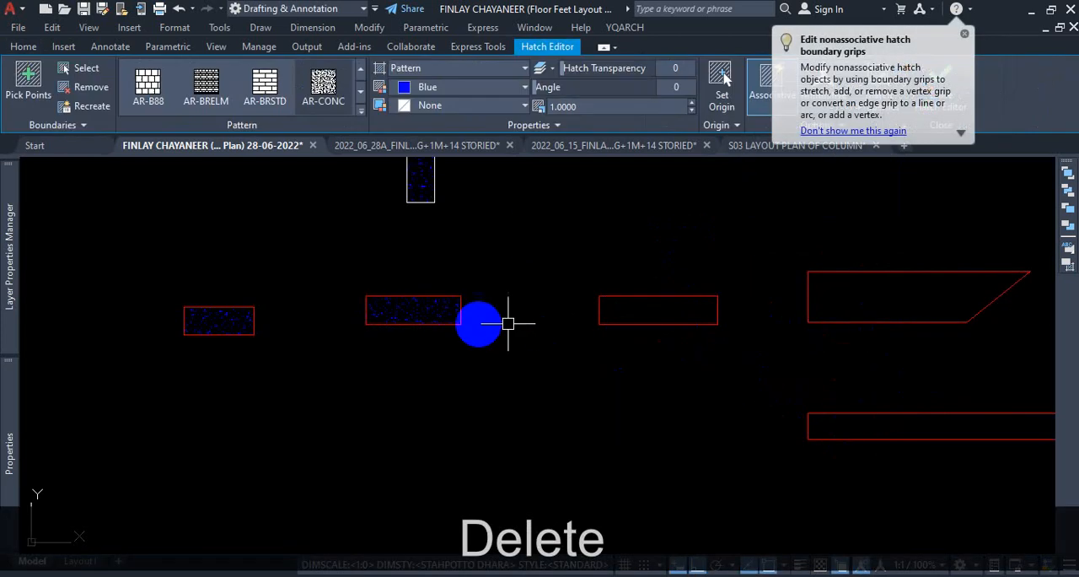
pyautogui.click(451, 316)
pyautogui.press('Delete')
pyautogui.click(241, 323)
pyautogui.press('Delete')
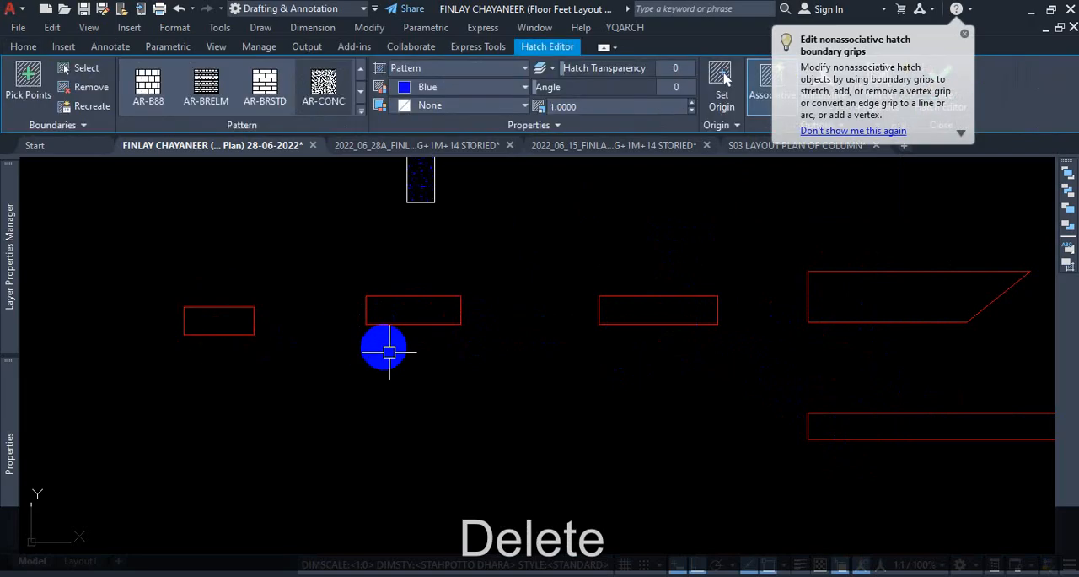
# Hatch all five red column outlines in one command with blue AR-CONC at scale 1, leaving Create Separate Hatches off.
pyautogui.scroll(-4, 554, 397)
pyautogui.scroll(2, 555, 400)
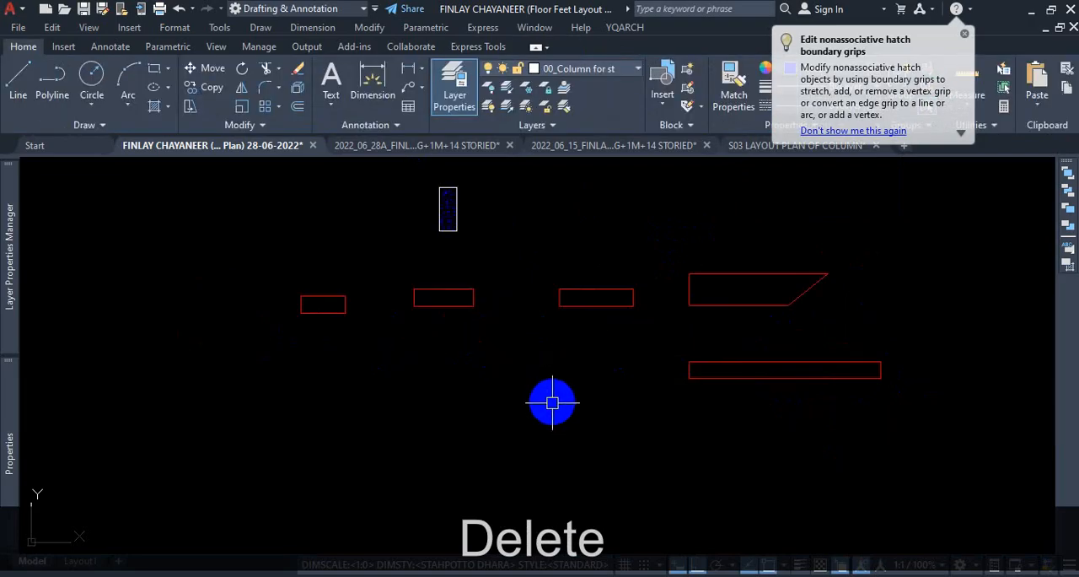
pyautogui.write('h')
pyautogui.press('Return')
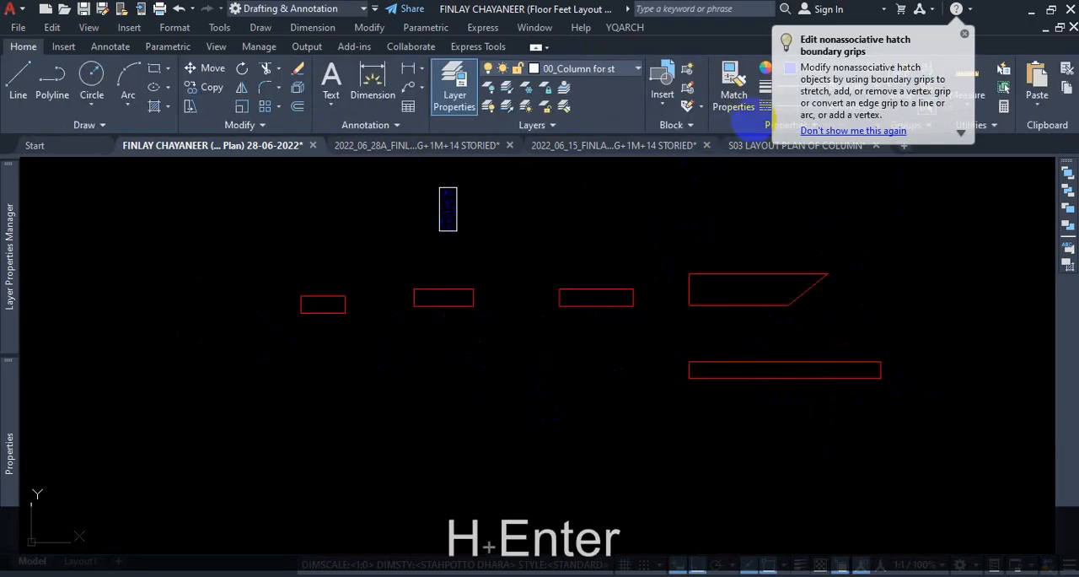
pyautogui.click(965, 34)
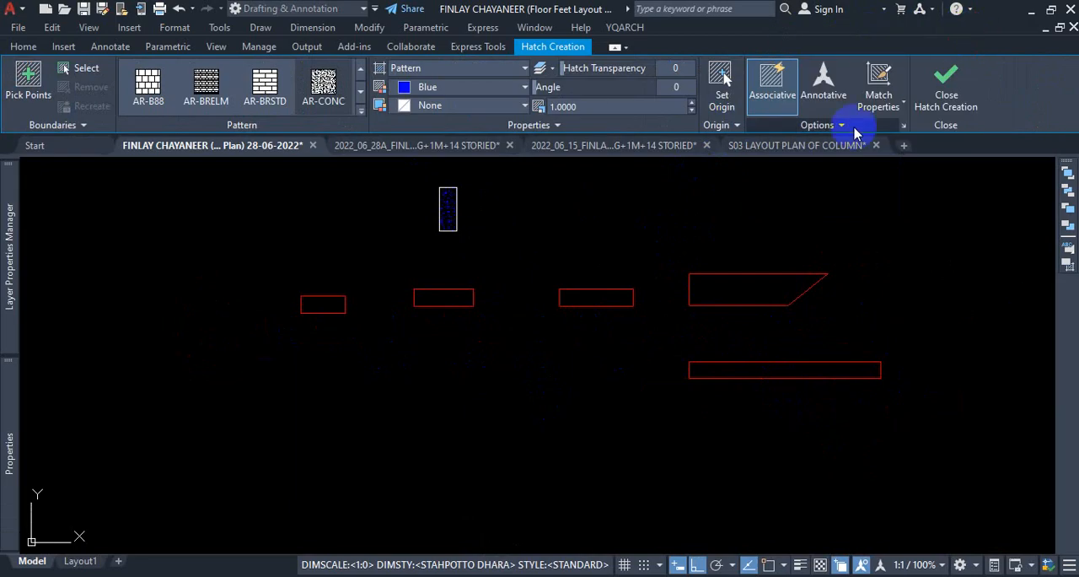
pyautogui.click(840, 125)
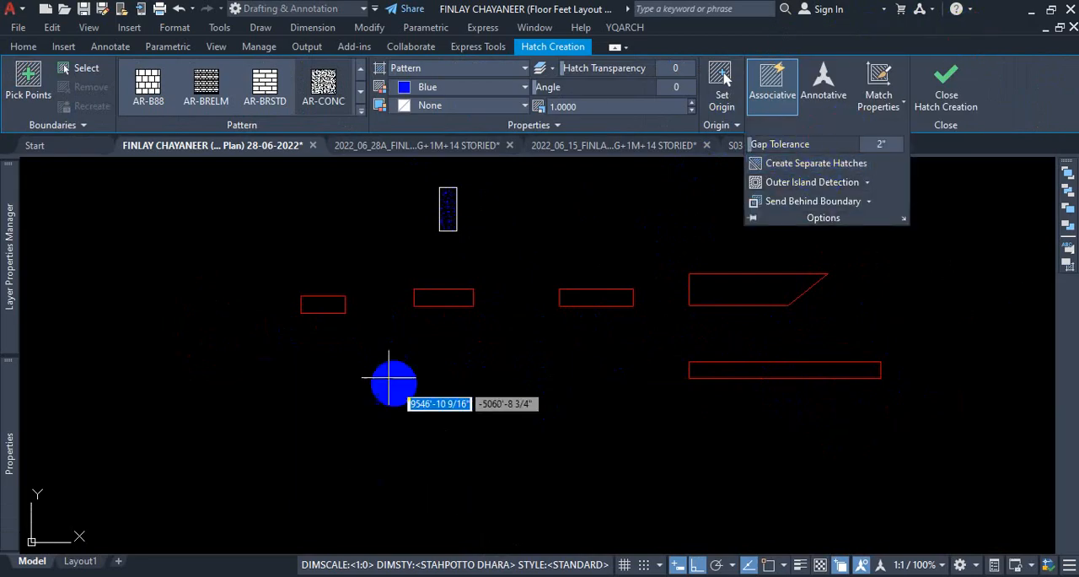
pyautogui.scroll(2, 354, 338)
pyautogui.click(297, 285)
pyautogui.click(496, 267)
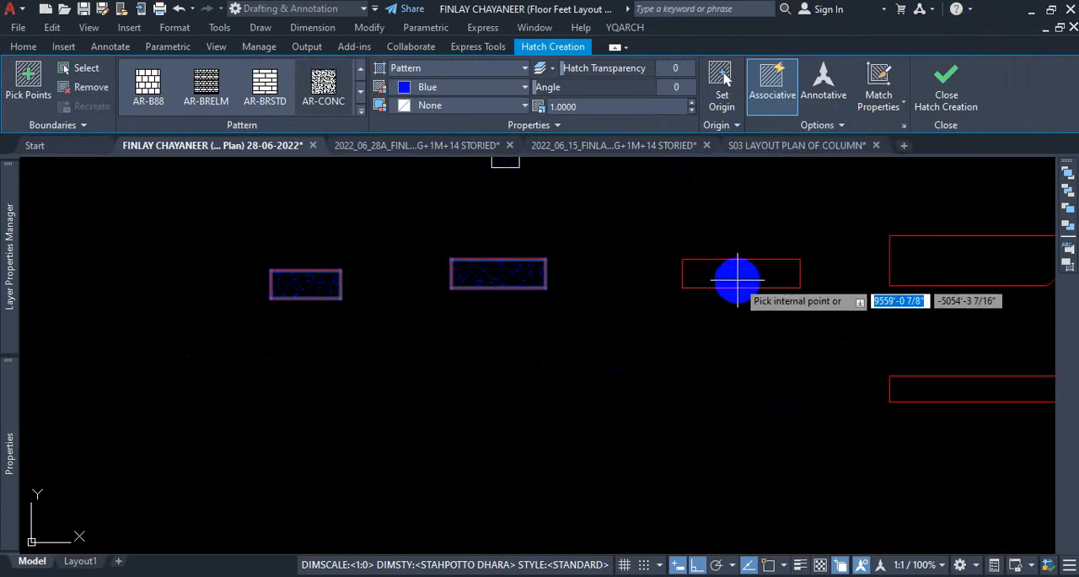
pyautogui.click(738, 279)
pyautogui.click(970, 258)
pyautogui.scroll(-2, 832, 354)
pyautogui.scroll(2, 841, 366)
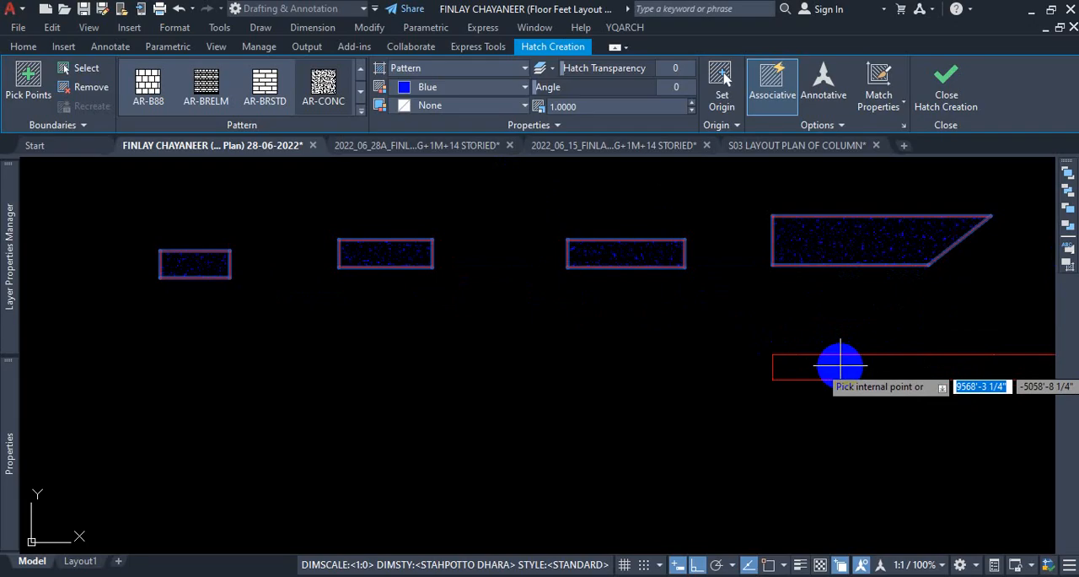
pyautogui.click(841, 365)
pyautogui.press('Escape')
pyautogui.press('Escape')
pyautogui.scroll(-2, 591, 369)
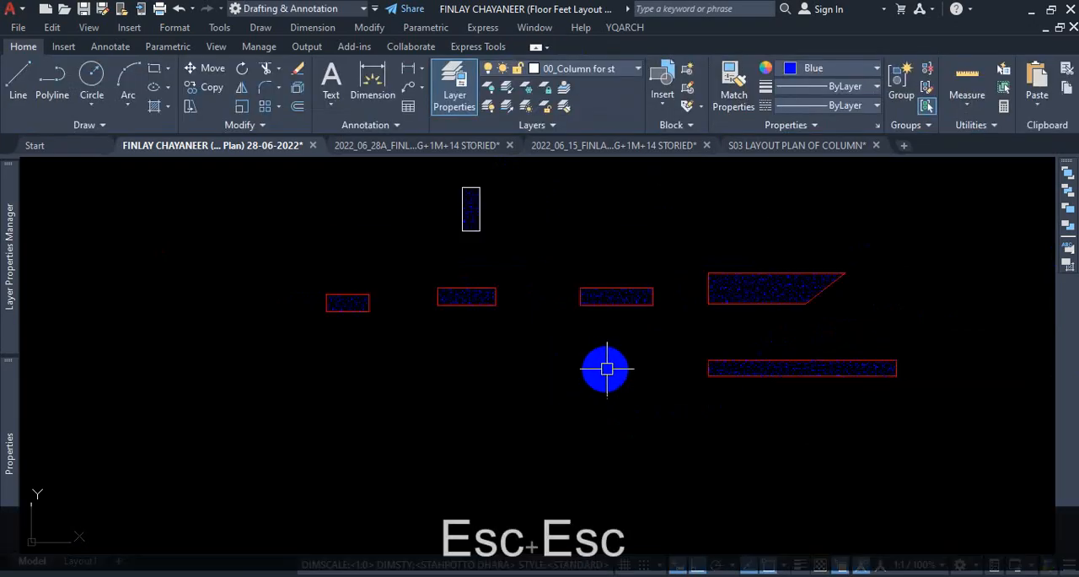
# Select the combined hatch of the five red columns and split it with Separate Hatches.
pyautogui.scroll(2, 737, 369)
pyautogui.click(737, 369)
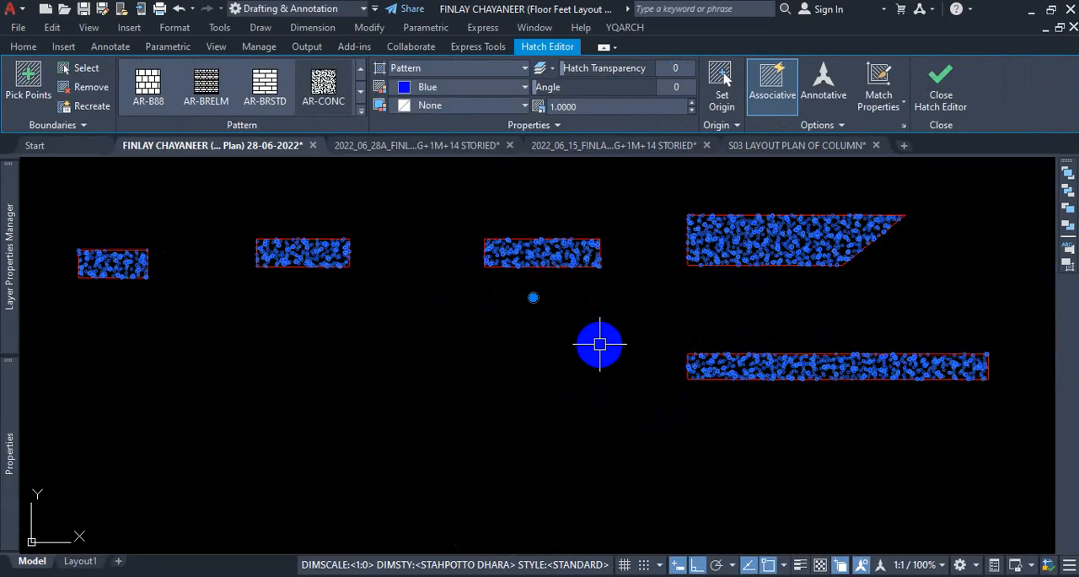
pyautogui.click(858, 125)
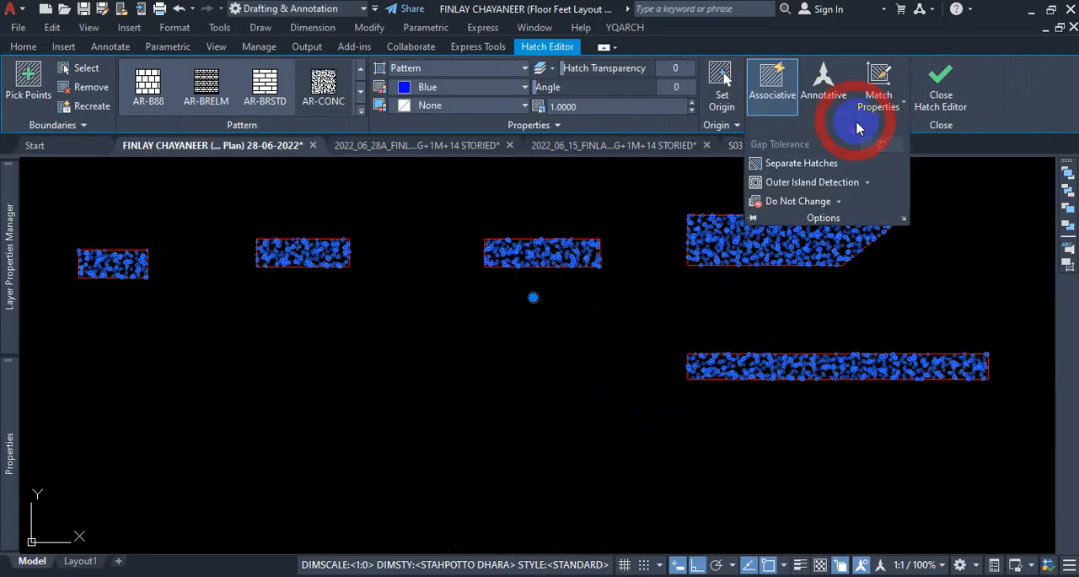
pyautogui.click(798, 165)
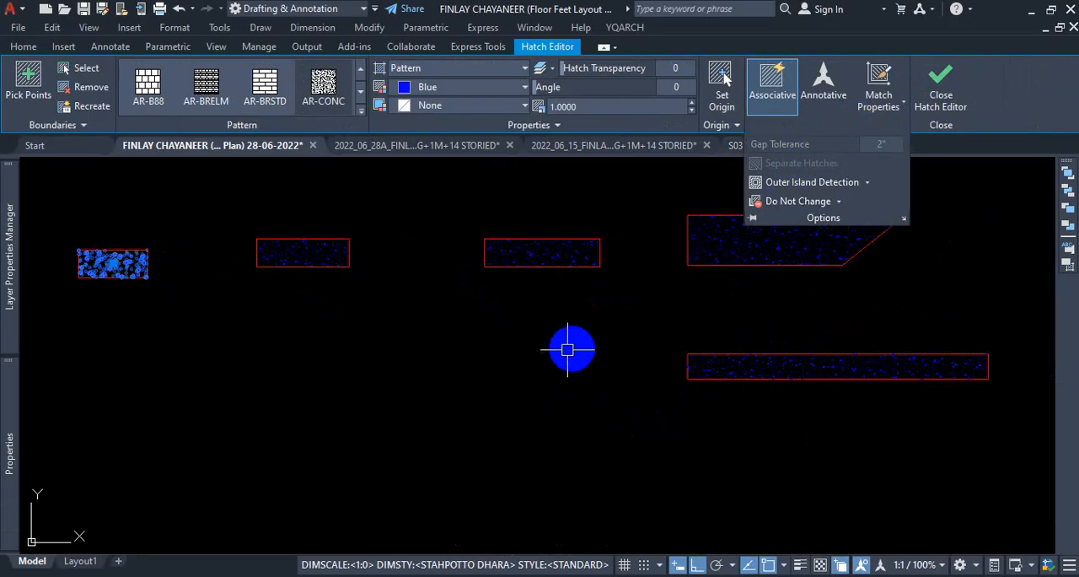
pyautogui.press('Escape')
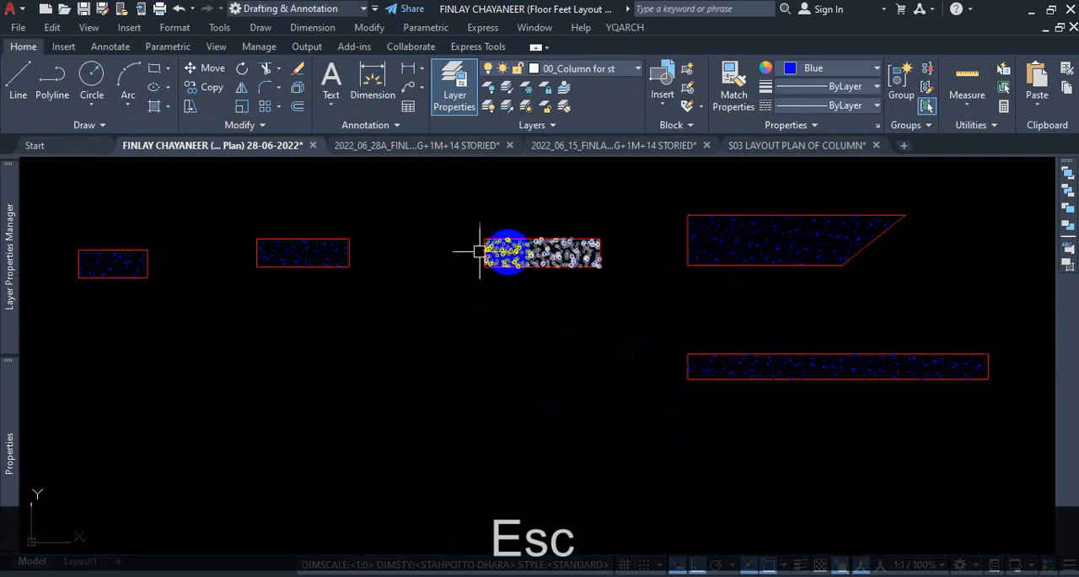
# Undo the separation of the five columns' hatch.
pyautogui.click(776, 230)
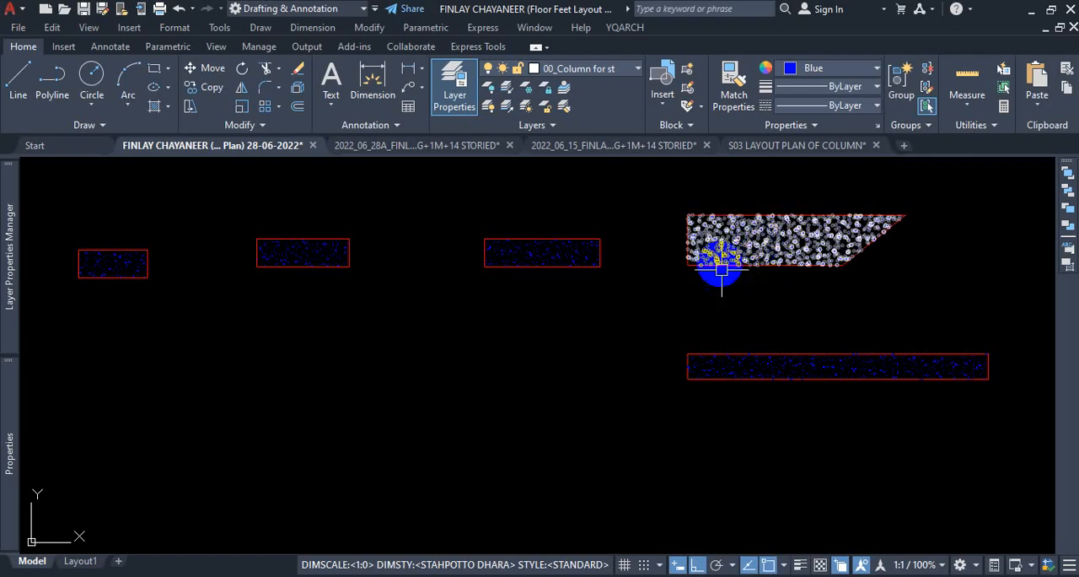
pyautogui.hotkey('ctrl', 'z')
pyautogui.hotkey('ctrl', 'z')
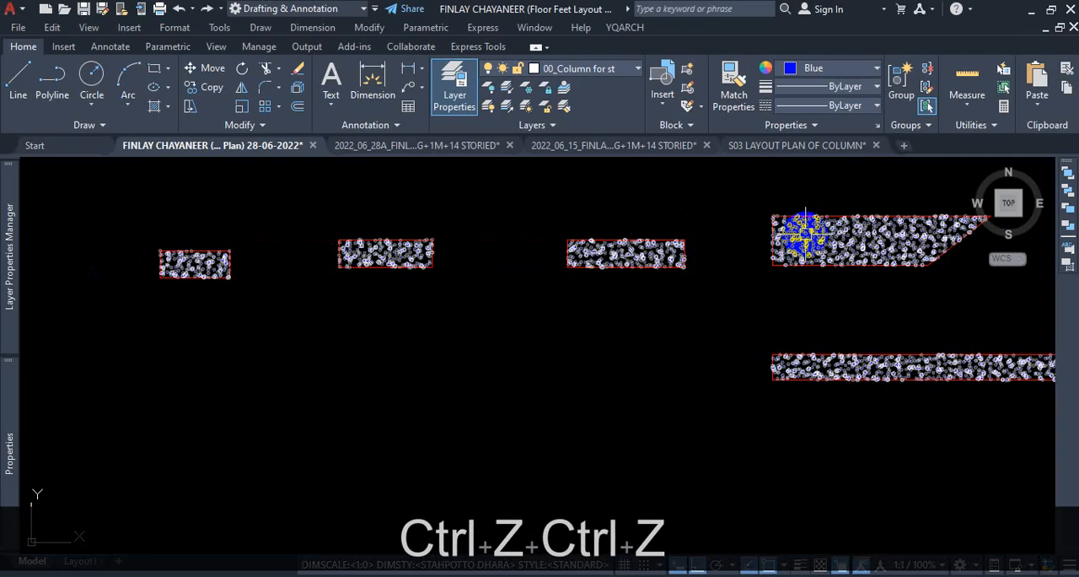
# Select the combined hatch again and apply Separate Hatches so each red column has its own hatch object.
pyautogui.click(806, 234)
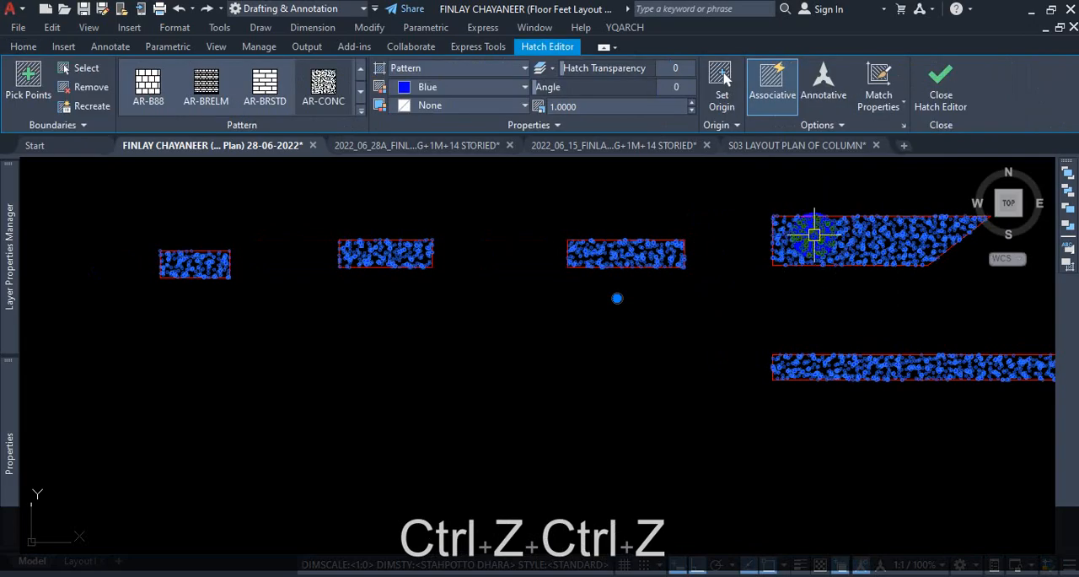
pyautogui.click(842, 125)
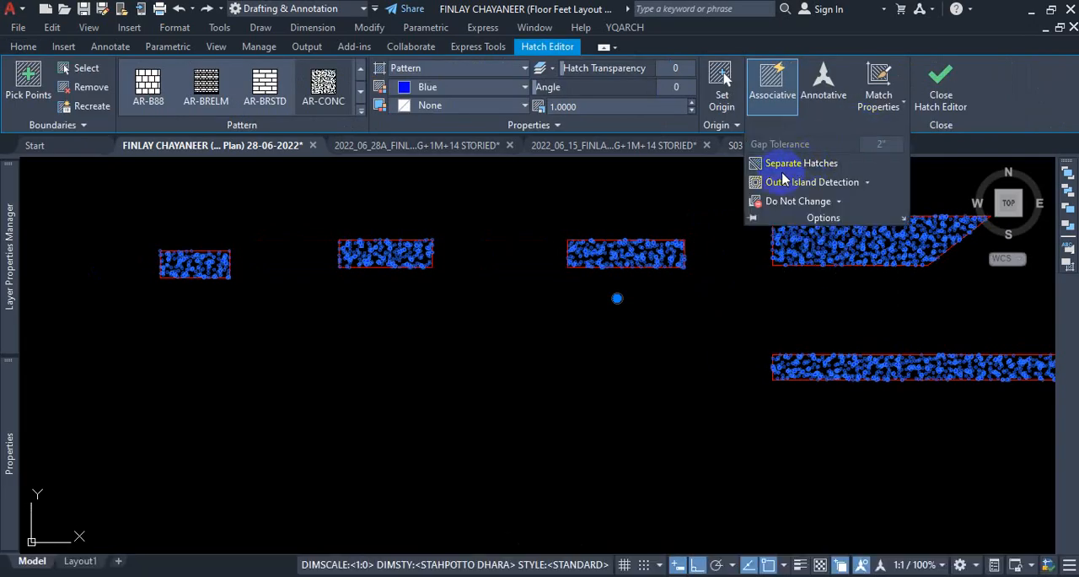
pyautogui.click(785, 171)
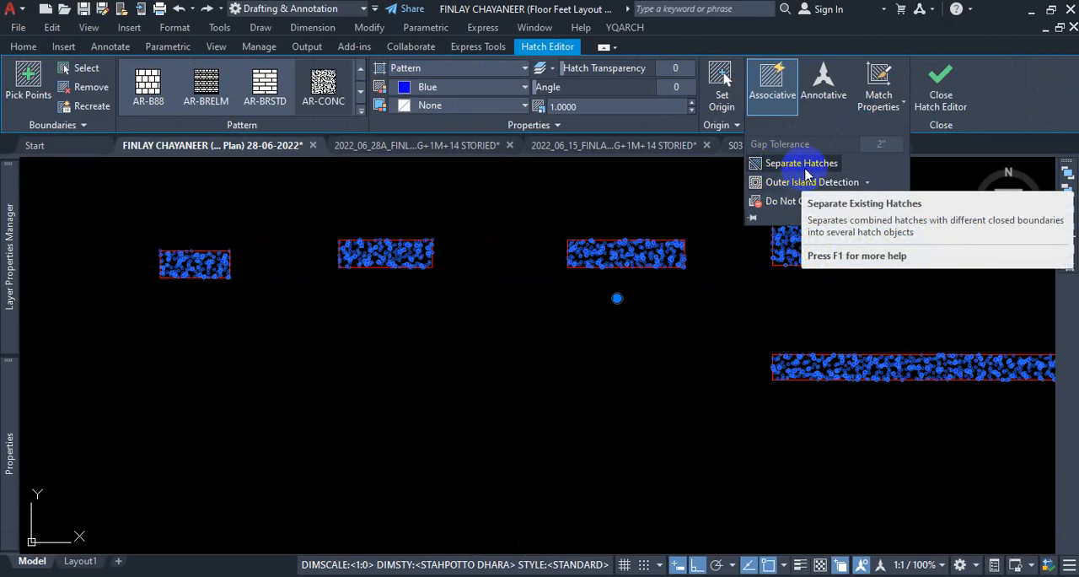
pyautogui.click(804, 167)
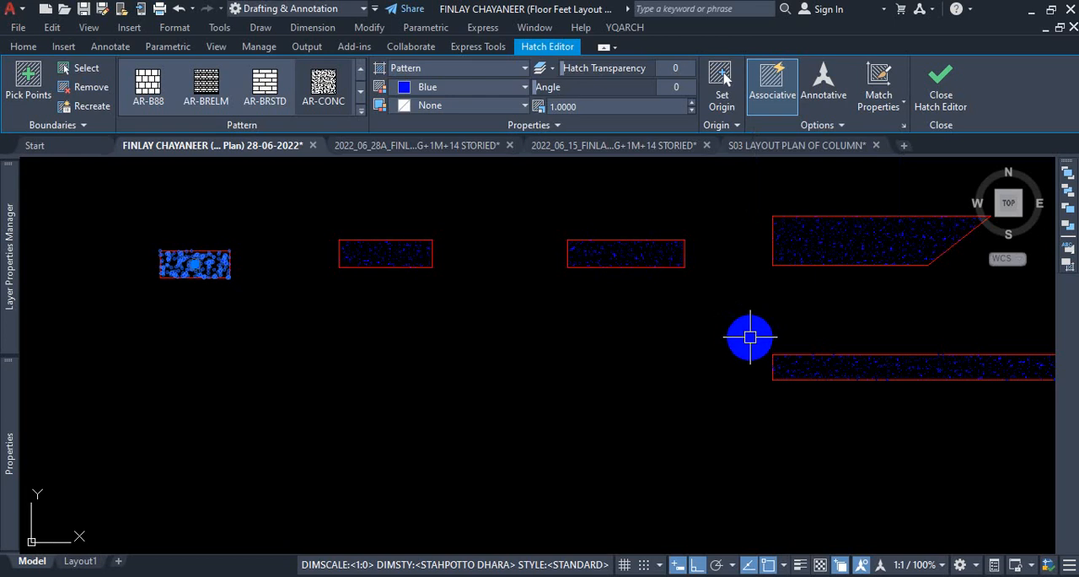
# Check whether Separate Hatches is available for the westernmost red column's hatch, and clear the selection.
pyautogui.click(826, 127)
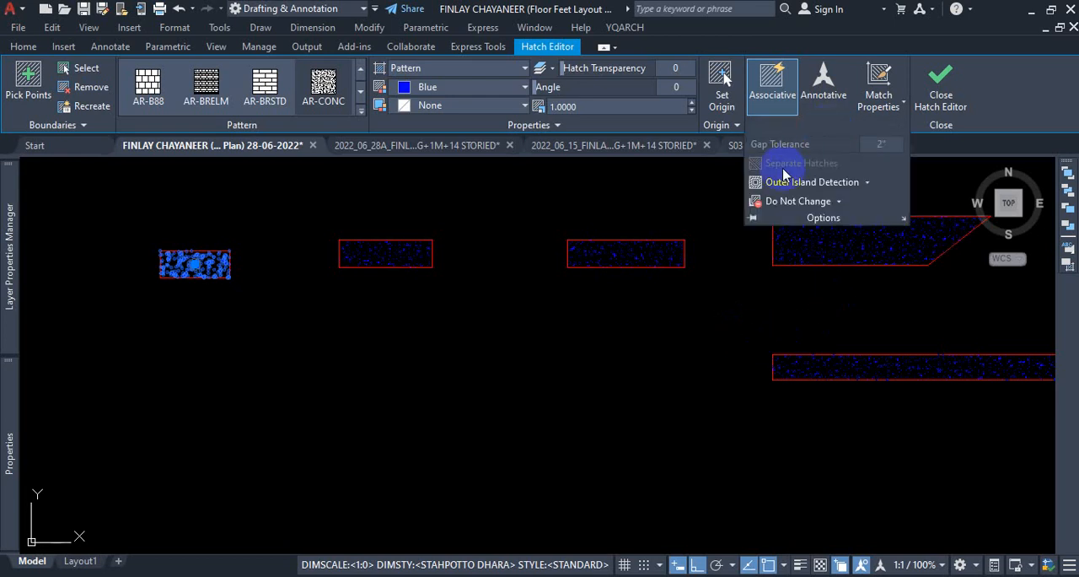
pyautogui.press('Escape')
pyautogui.press('Escape')
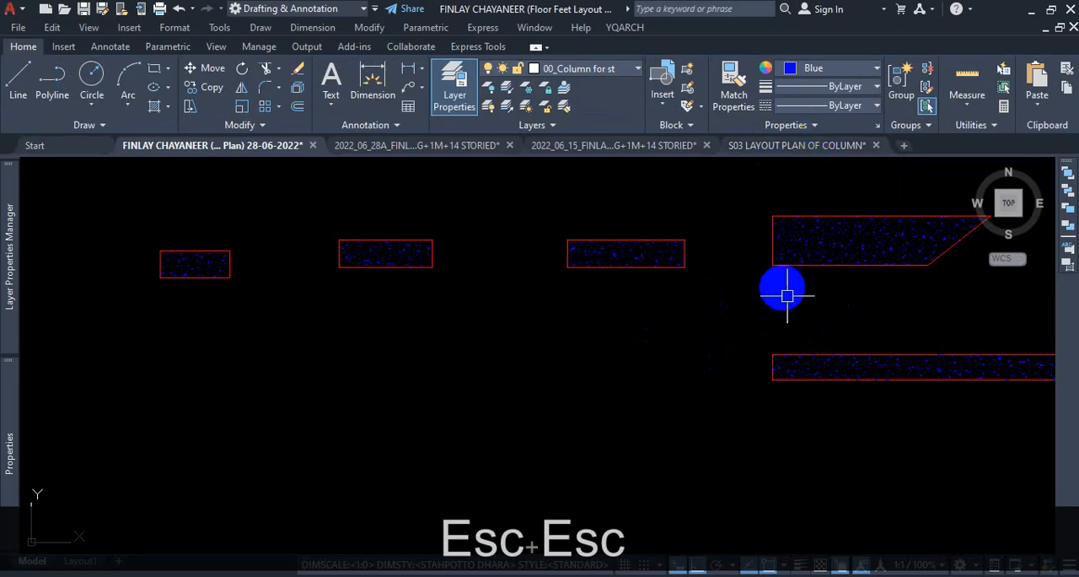
# Select the grey ANSI31 hatch of the stepped wall in the floor plan's south-west flat and examine its line spacing up close.
pyautogui.scroll(-2, 591, 346)
pyautogui.scroll(-2, 671, 338)
pyautogui.scroll(2, 506, 241)
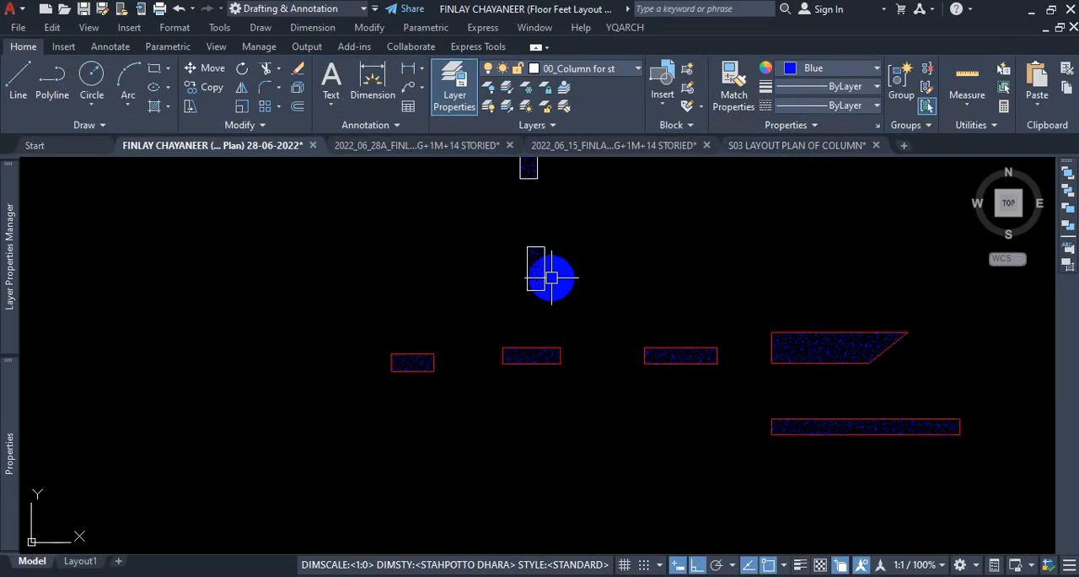
pyautogui.scroll(-5, 547, 271)
pyautogui.scroll(6, 582, 320)
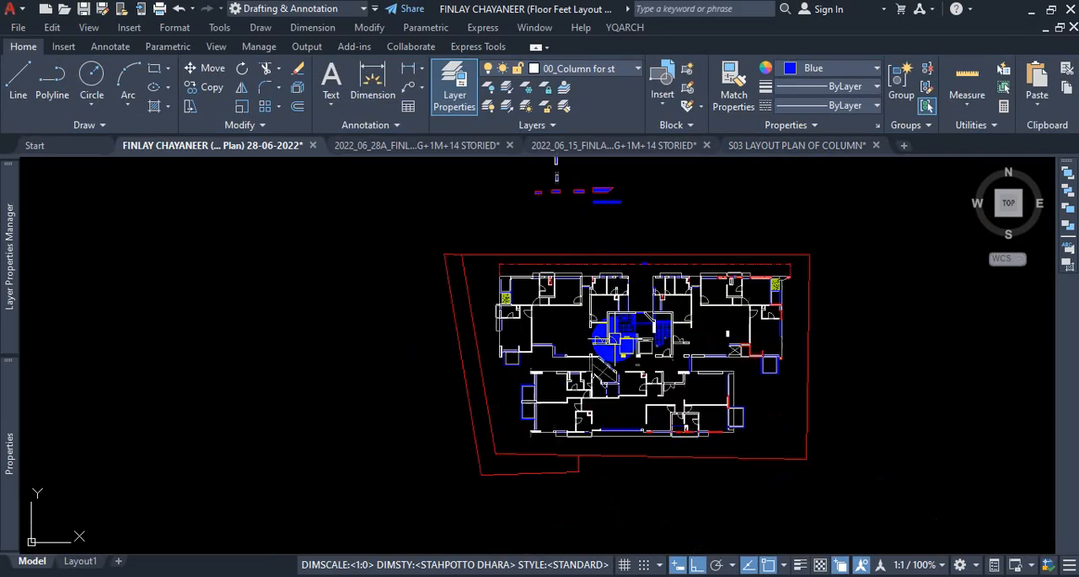
pyautogui.scroll(-5, 557, 291)
pyautogui.scroll(7, 562, 386)
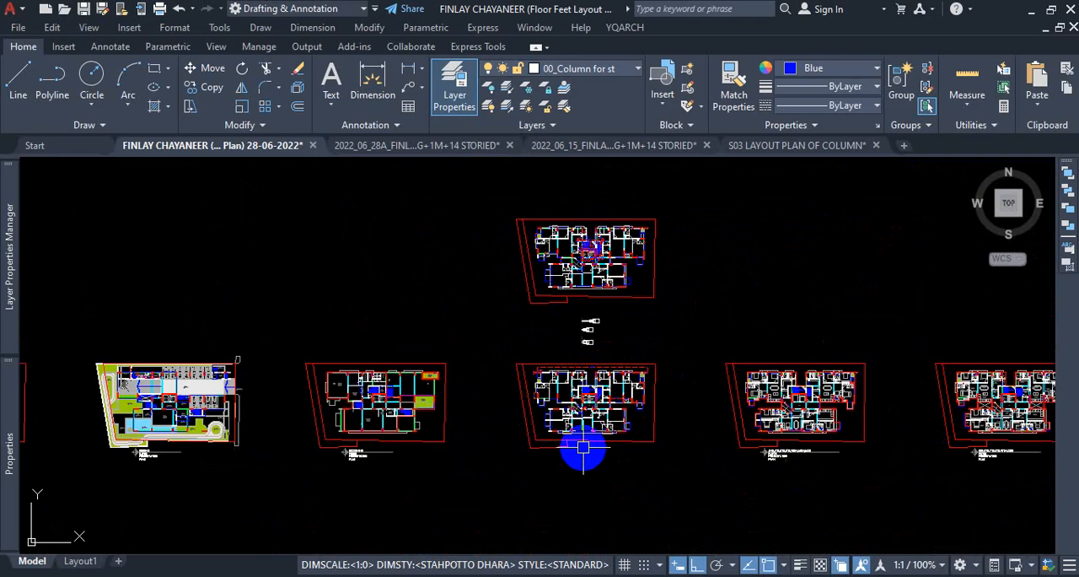
pyautogui.scroll(4, 547, 396)
pyautogui.scroll(-5, 503, 378)
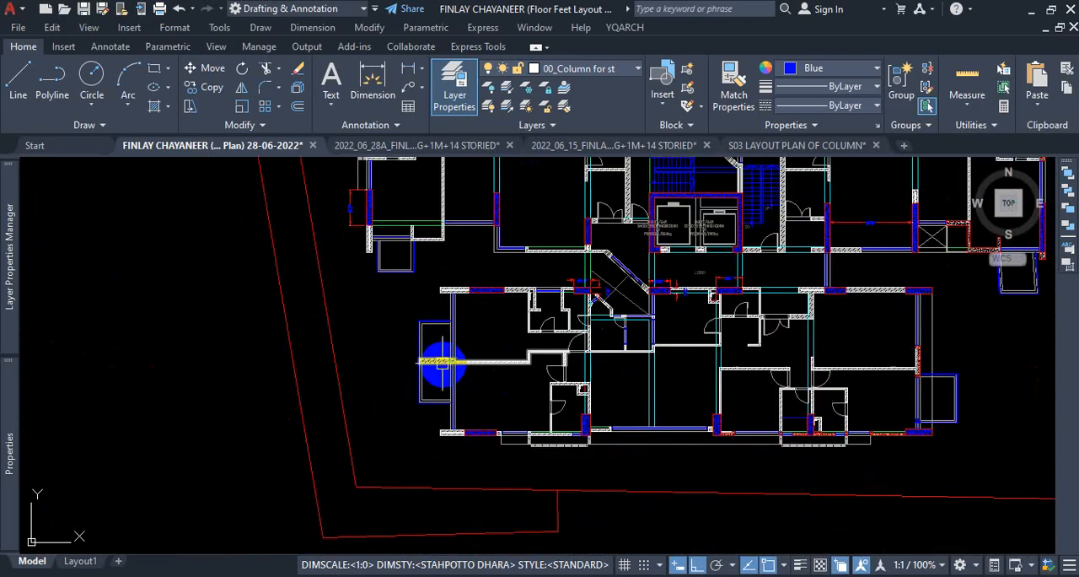
pyautogui.scroll(8, 441, 369)
pyautogui.click(552, 363)
pyautogui.scroll(-4, 506, 357)
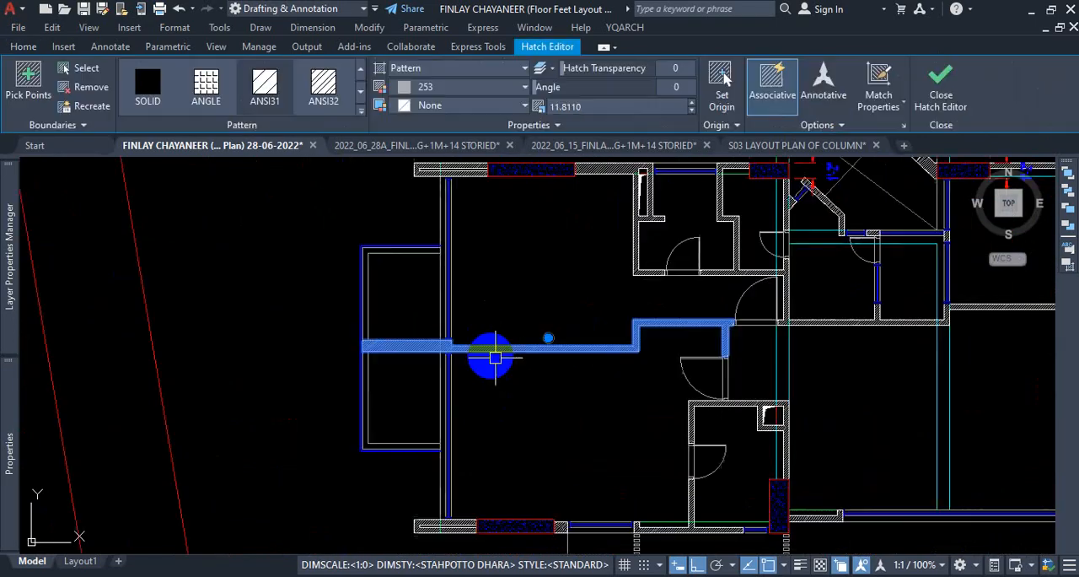
pyautogui.scroll(-4, 740, 379)
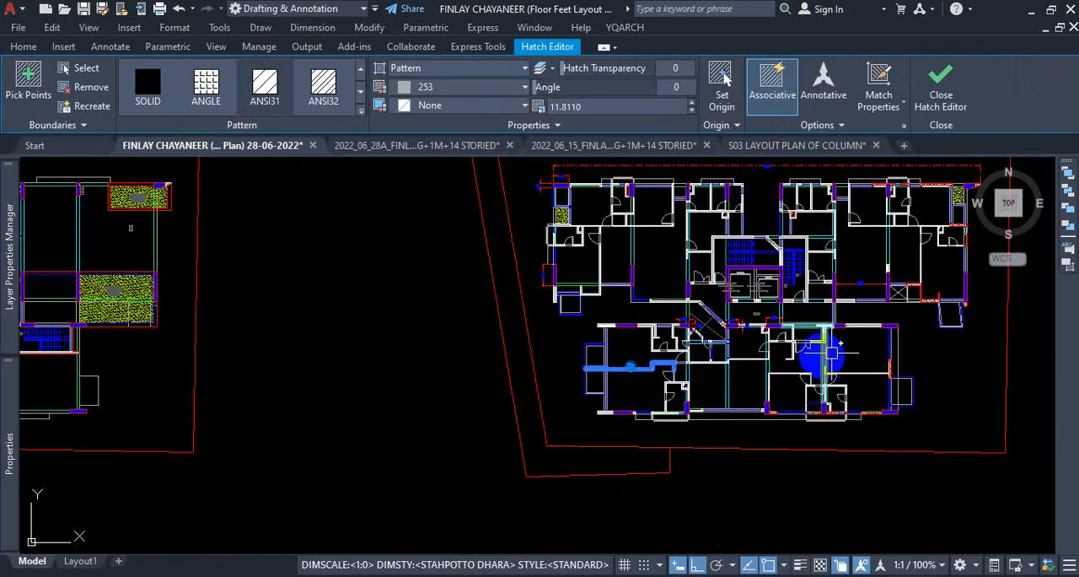
pyautogui.scroll(5, 769, 336)
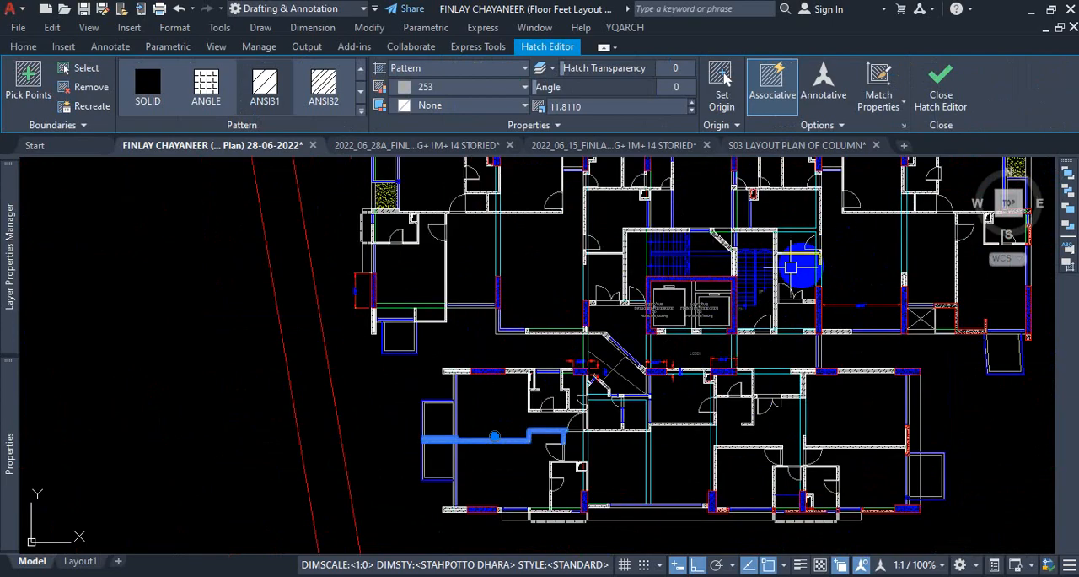
pyautogui.scroll(8, 516, 363)
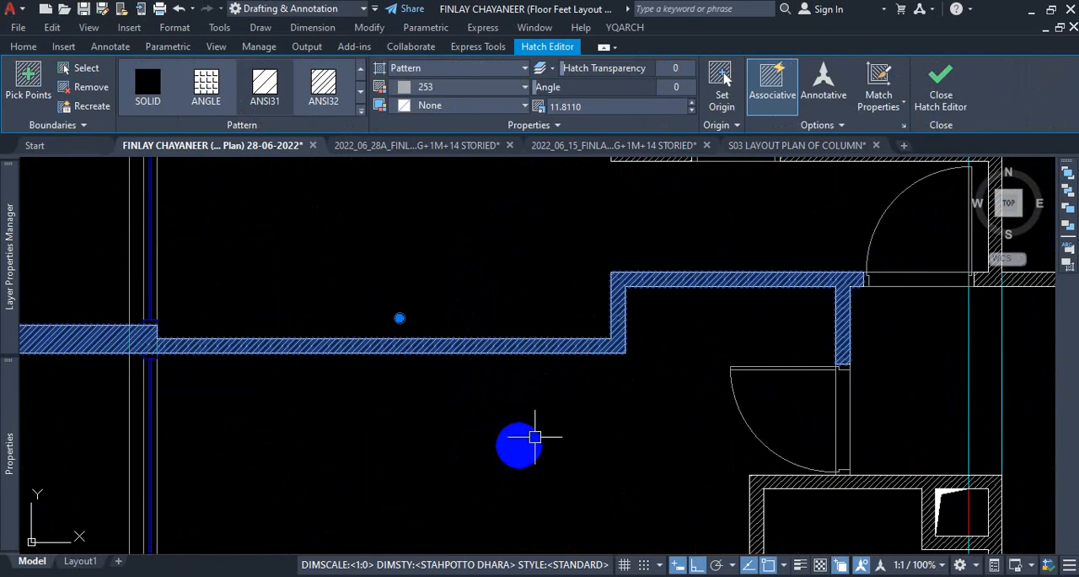
pyautogui.scroll(6, 609, 349)
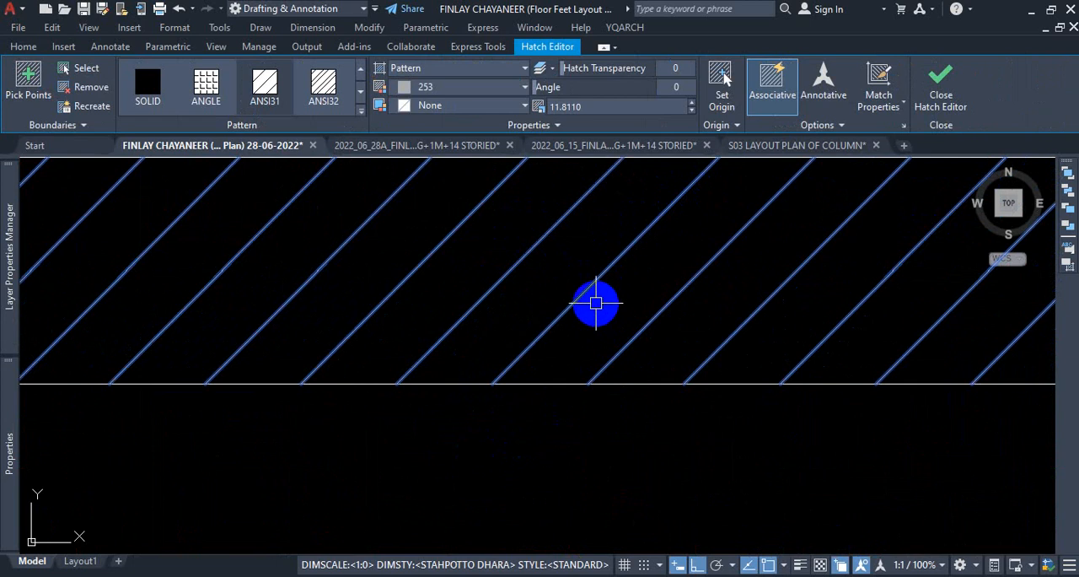
pyautogui.scroll(-8, 595, 306)
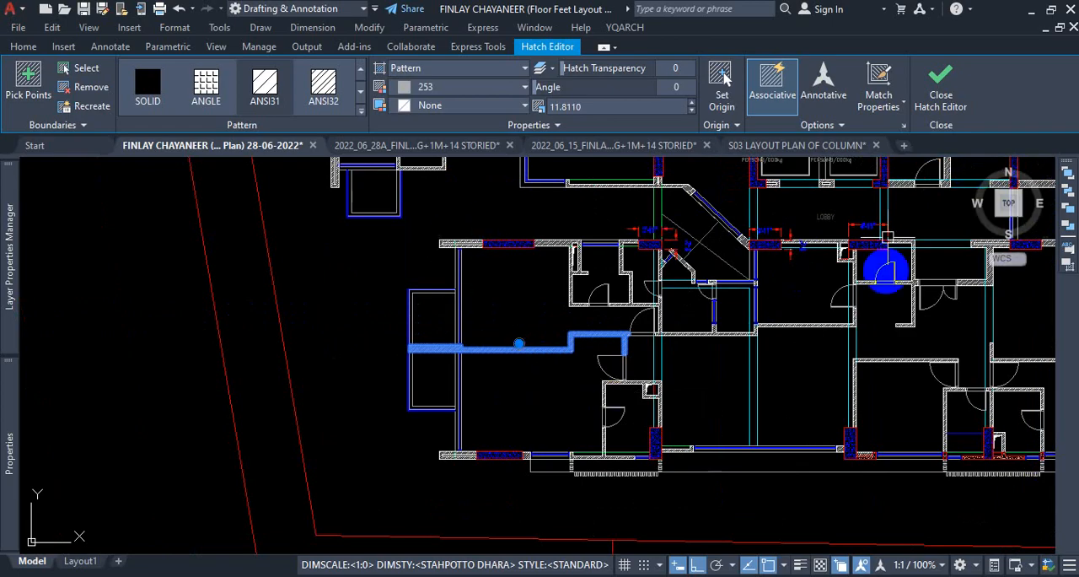
# Select all hatches similar to the stepped wall's hatch and set their pattern scale to 10.
pyautogui.rightClick(535, 384)
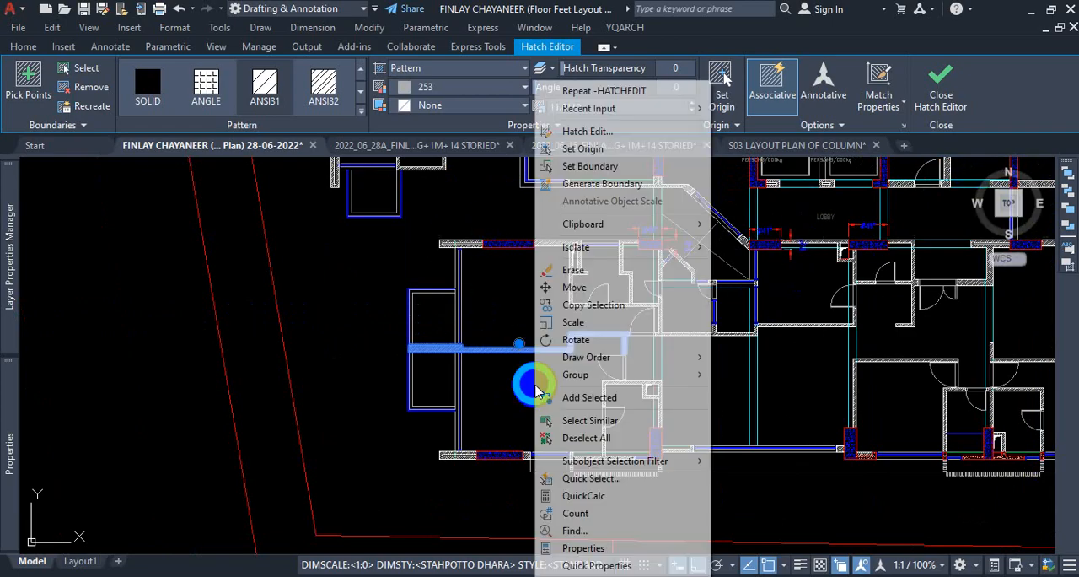
pyautogui.click(599, 416)
pyautogui.scroll(-6, 599, 416)
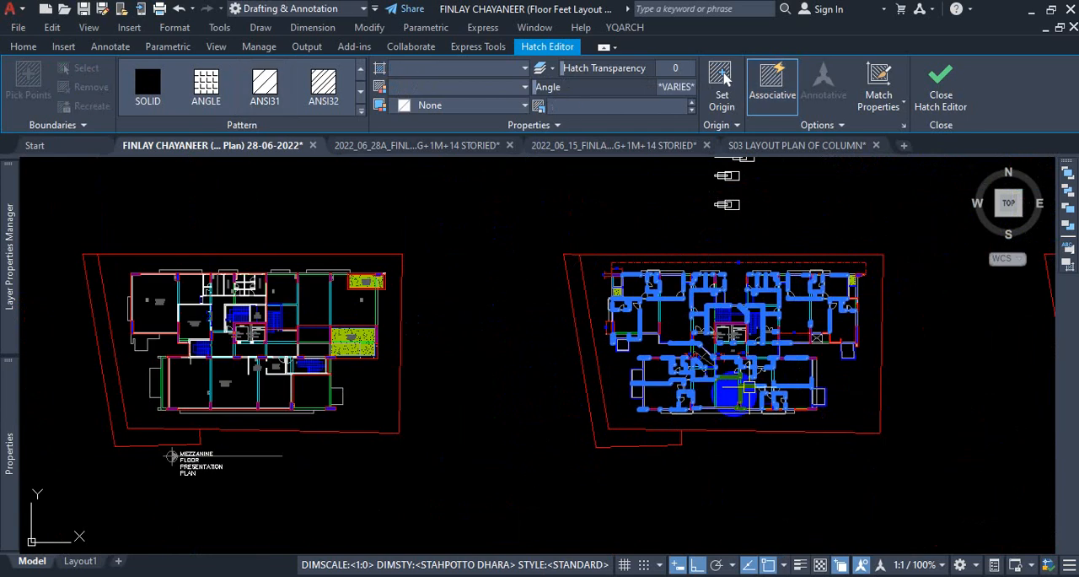
pyautogui.moveTo(10, 454)
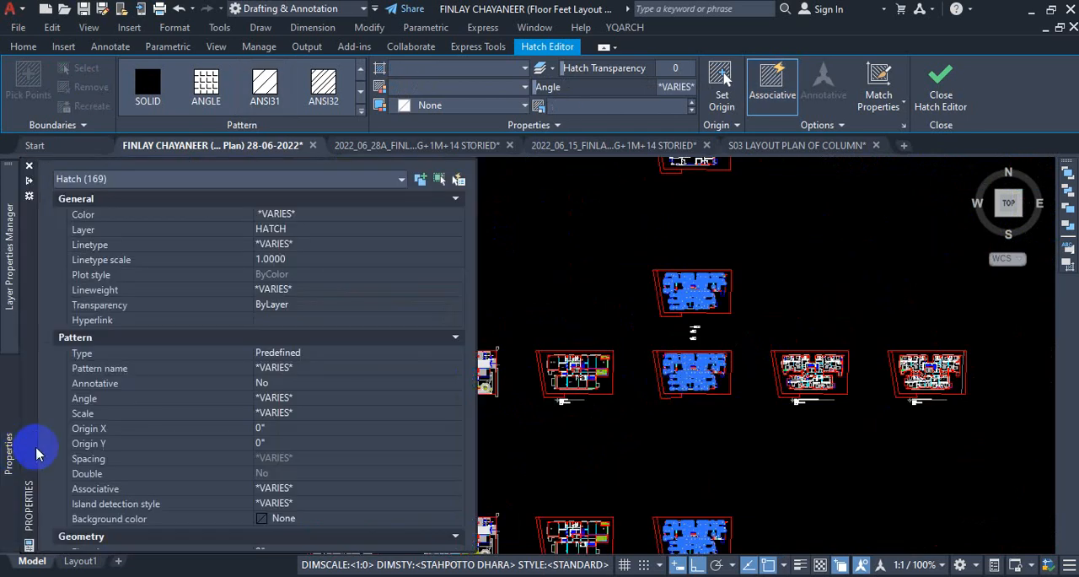
pyautogui.click(288, 412)
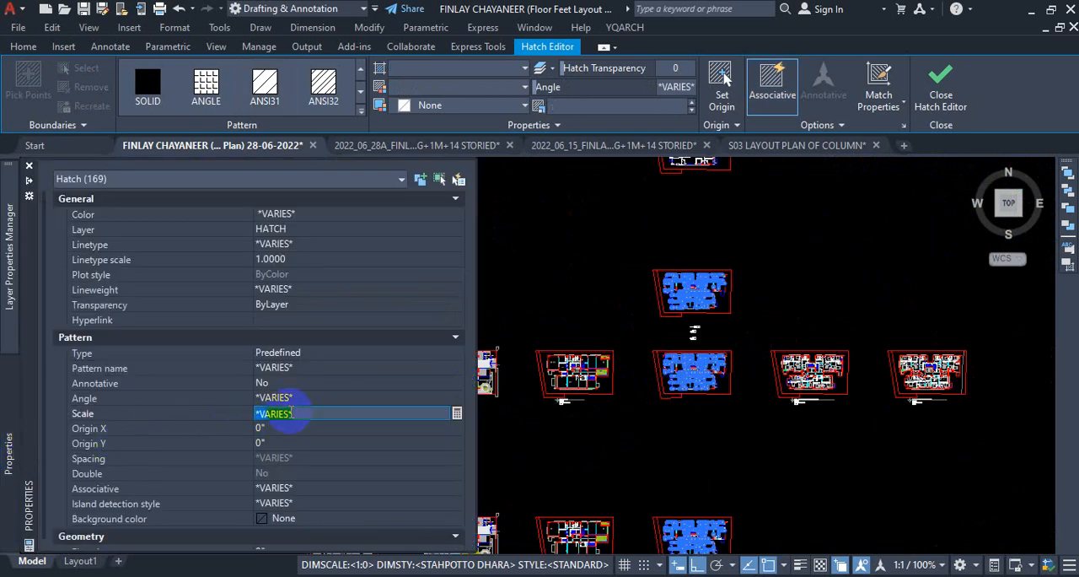
pyautogui.write('10')
pyautogui.press('Return')
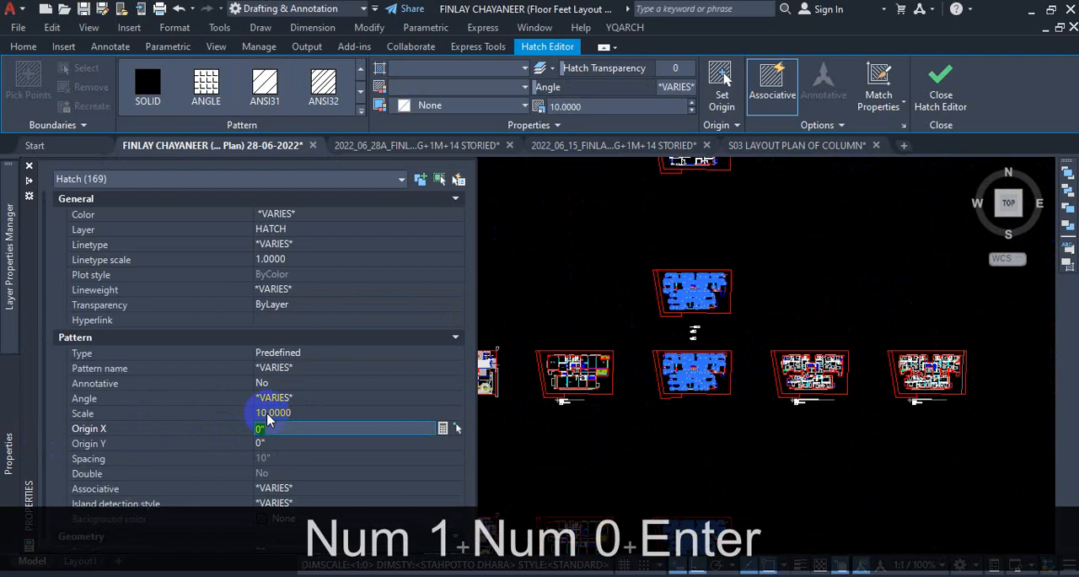
pyautogui.scroll(8, 747, 361)
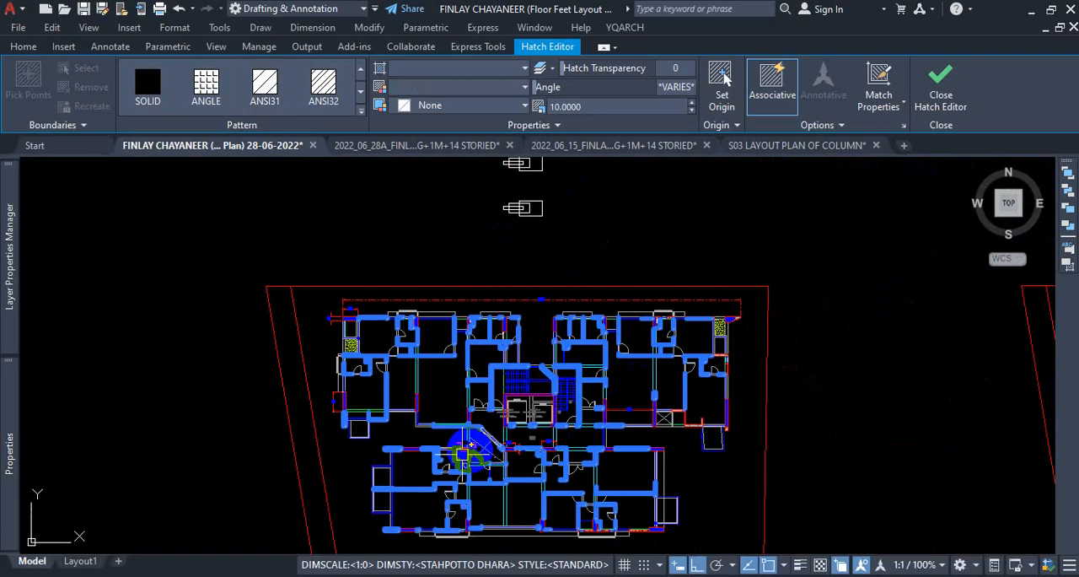
pyautogui.scroll(3, 430, 388)
pyautogui.scroll(3, 253, 487)
pyautogui.scroll(-4, 337, 379)
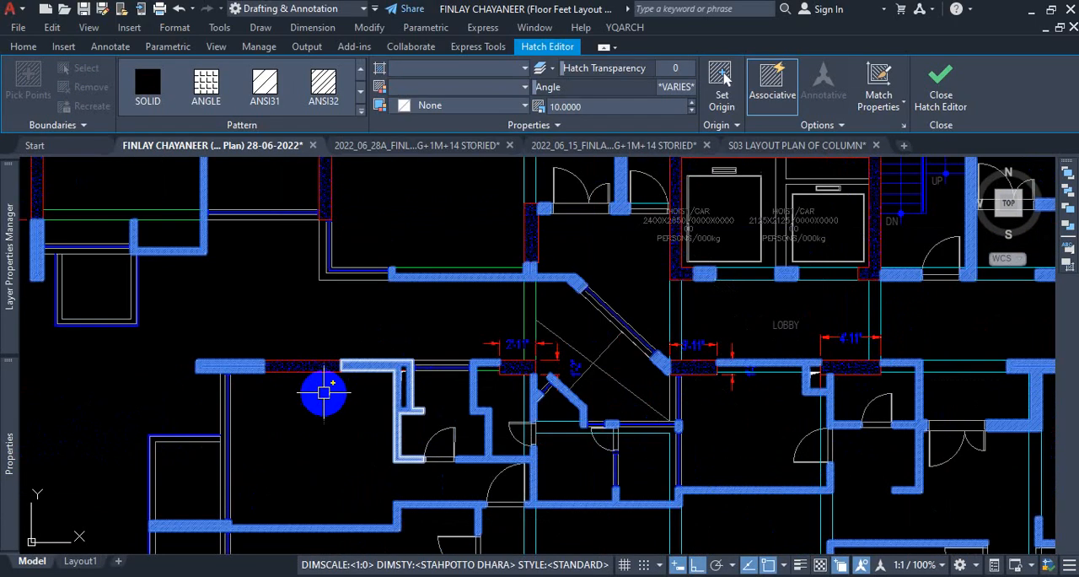
pyautogui.scroll(3, 325, 389)
# Set the selected wall hatches' pattern scale to 1, clear the selection and inspect the pattern density.
pyautogui.moveTo(7, 451)
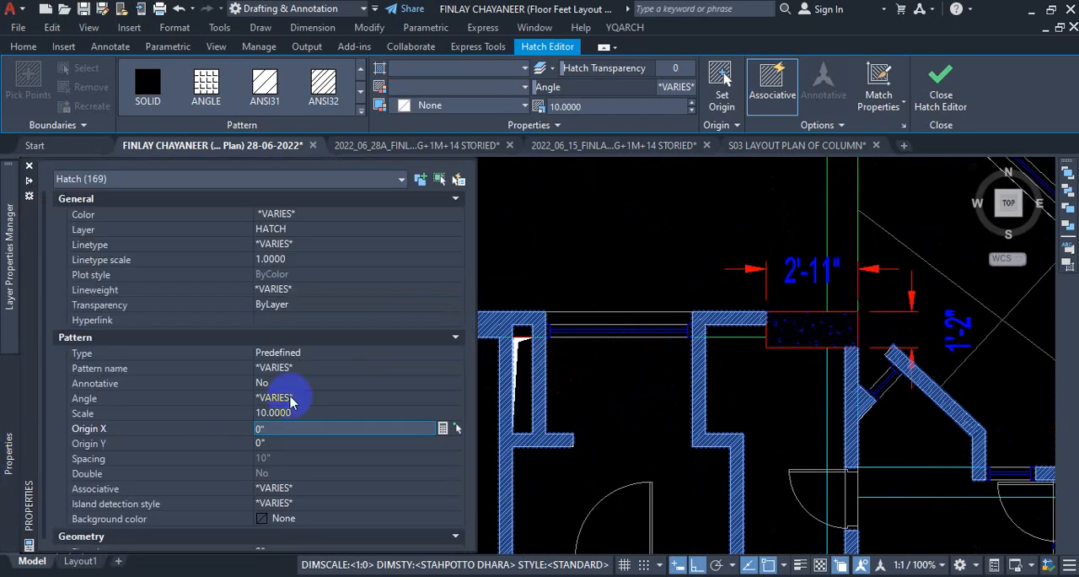
pyautogui.click(281, 412)
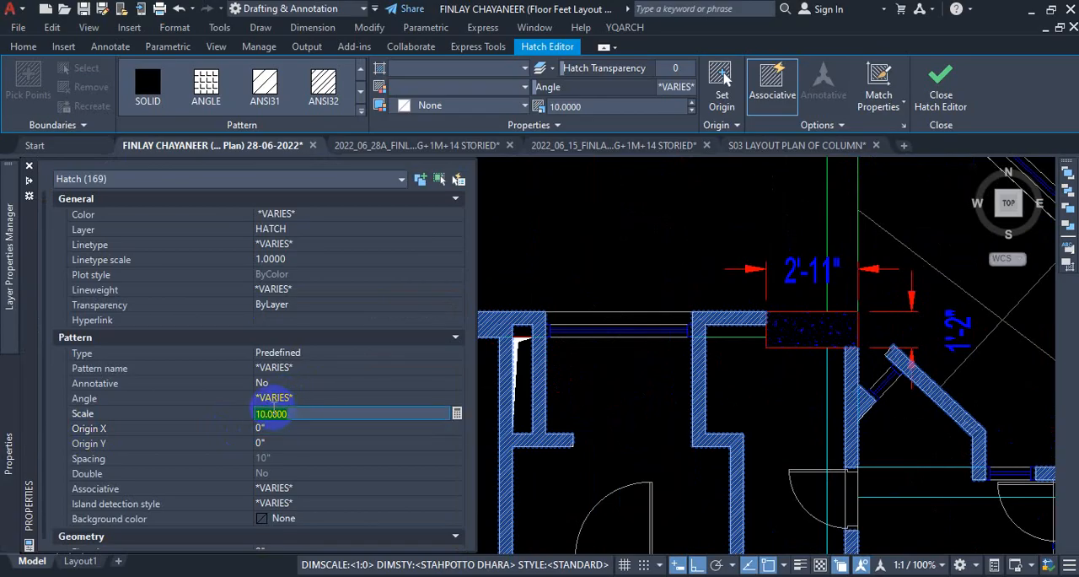
pyautogui.write('1')
pyautogui.press('Return')
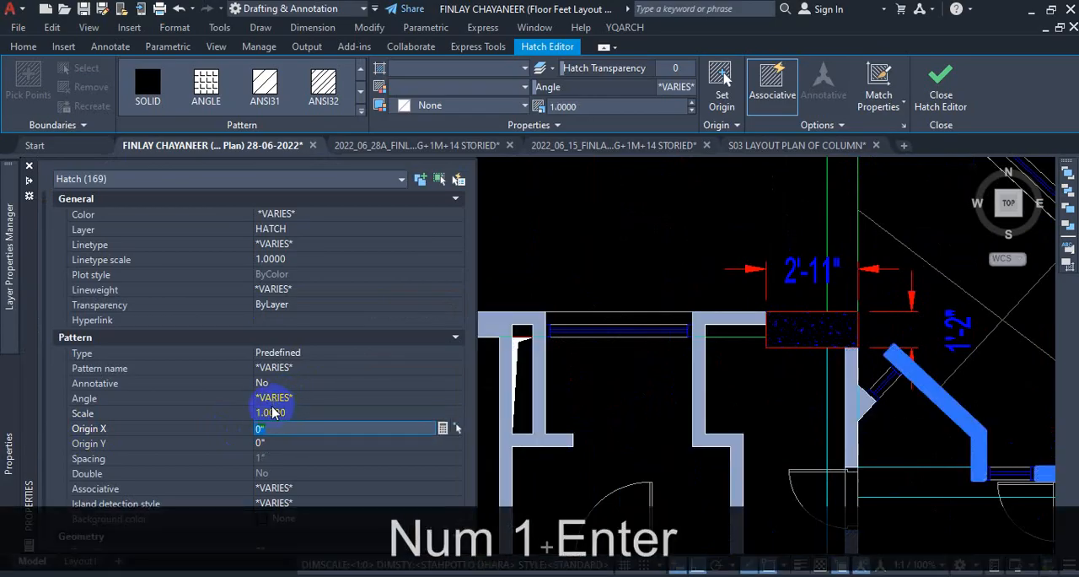
pyautogui.scroll(-5, 588, 373)
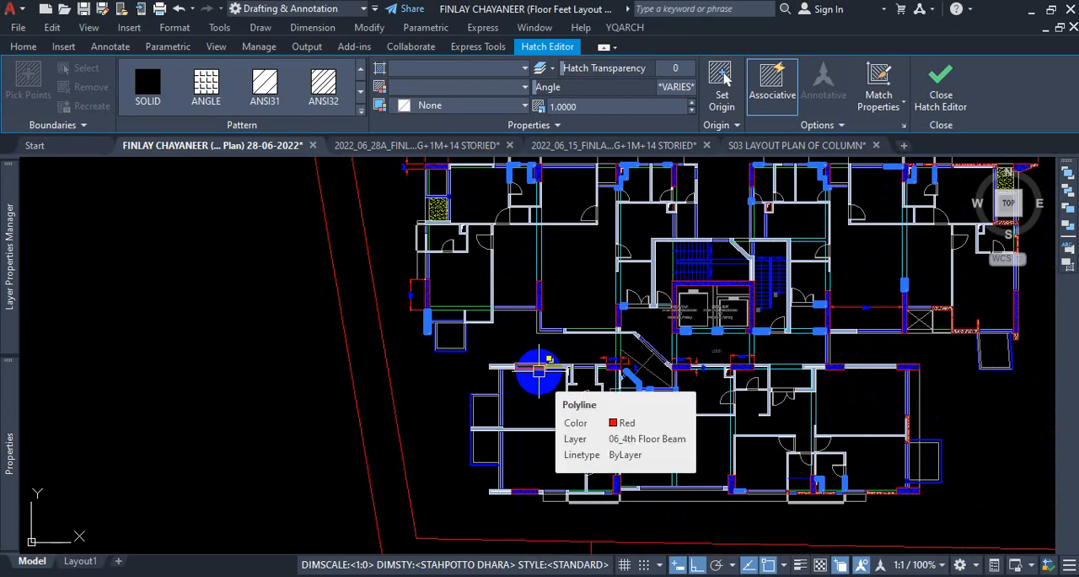
pyautogui.press('Escape')
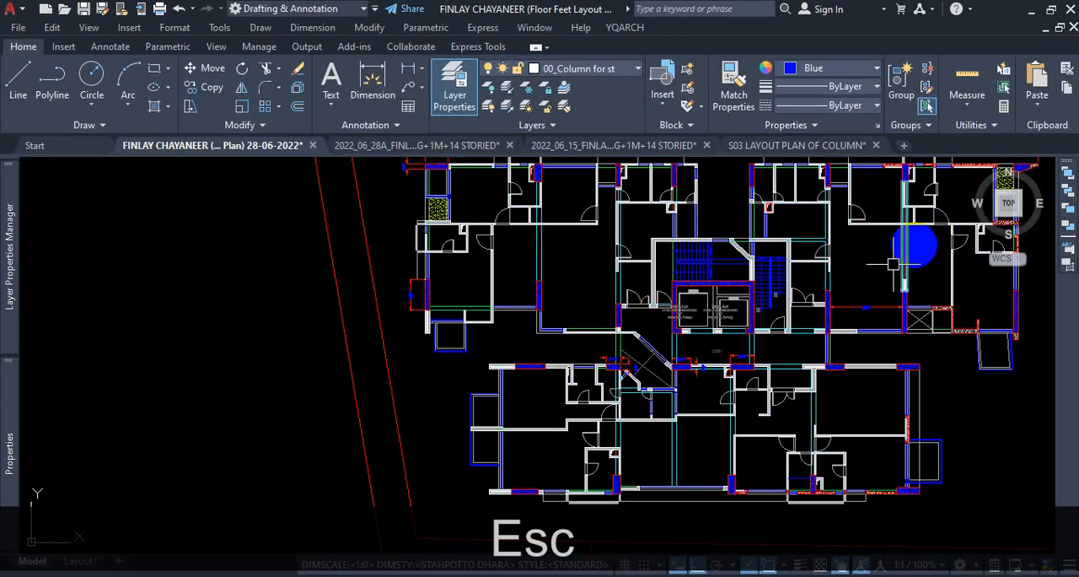
pyautogui.scroll(5, 492, 365)
pyautogui.scroll(10, 573, 398)
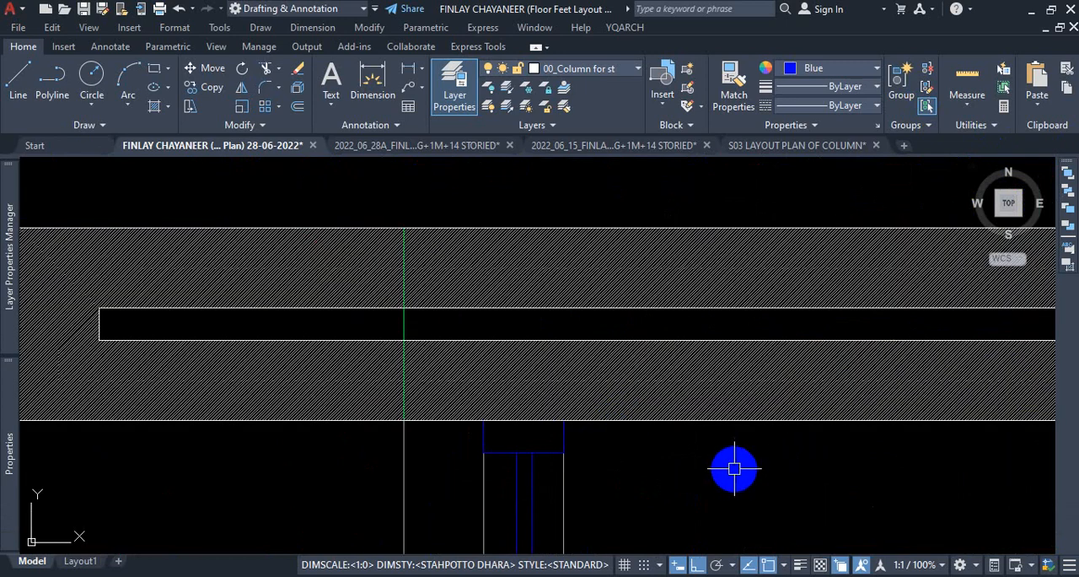
pyautogui.scroll(-6, 734, 469)
pyautogui.scroll(-2, 618, 417)
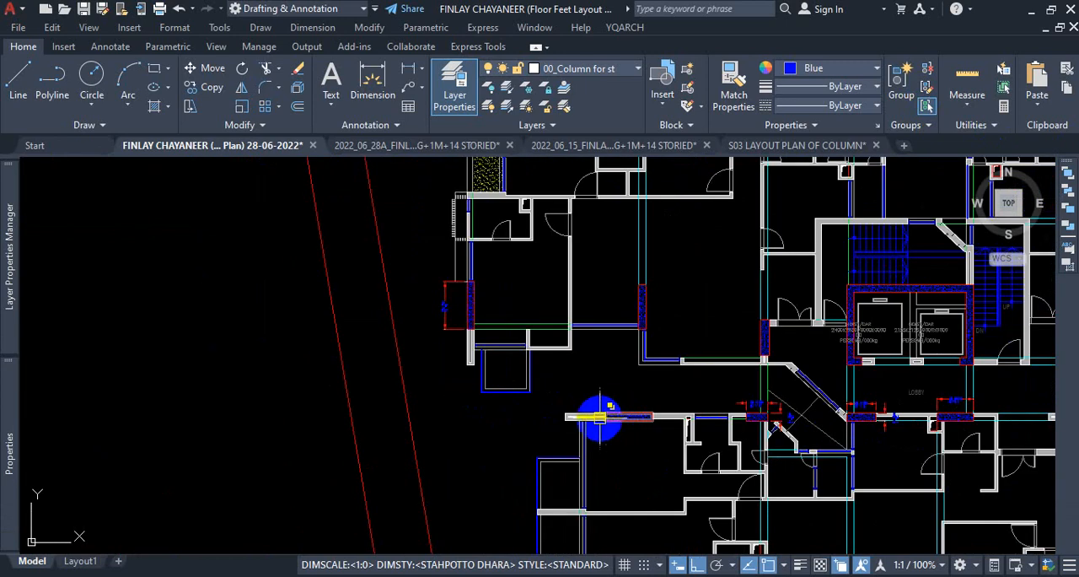
# Select the ANSI31 hatch at the west end of the south-west flat's upper wall, along with all similar hatches.
pyautogui.scroll(6, 591, 413)
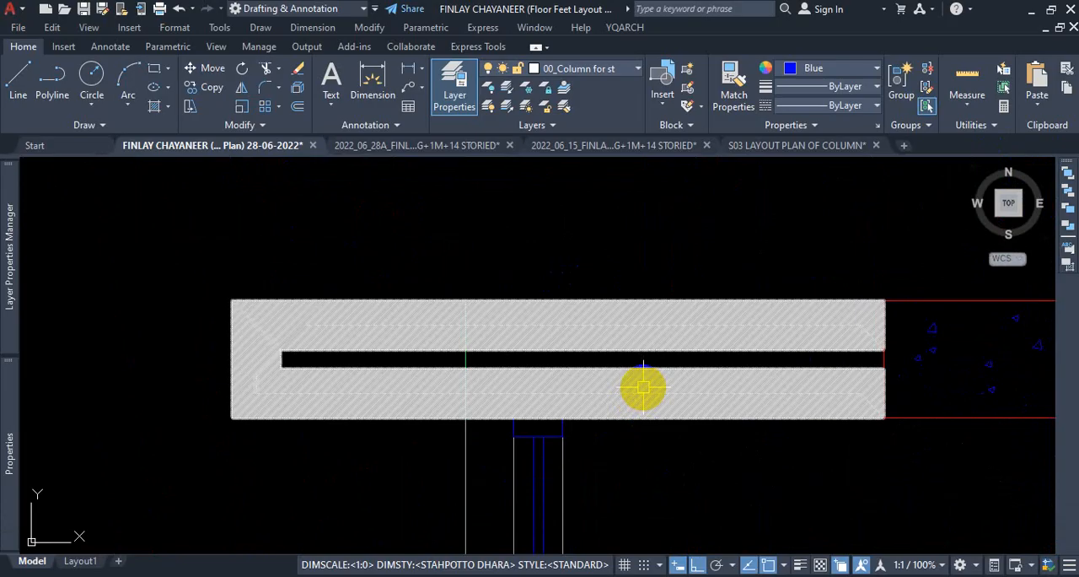
pyautogui.click(644, 388)
pyautogui.scroll(-5, 616, 405)
pyautogui.rightClick(616, 322)
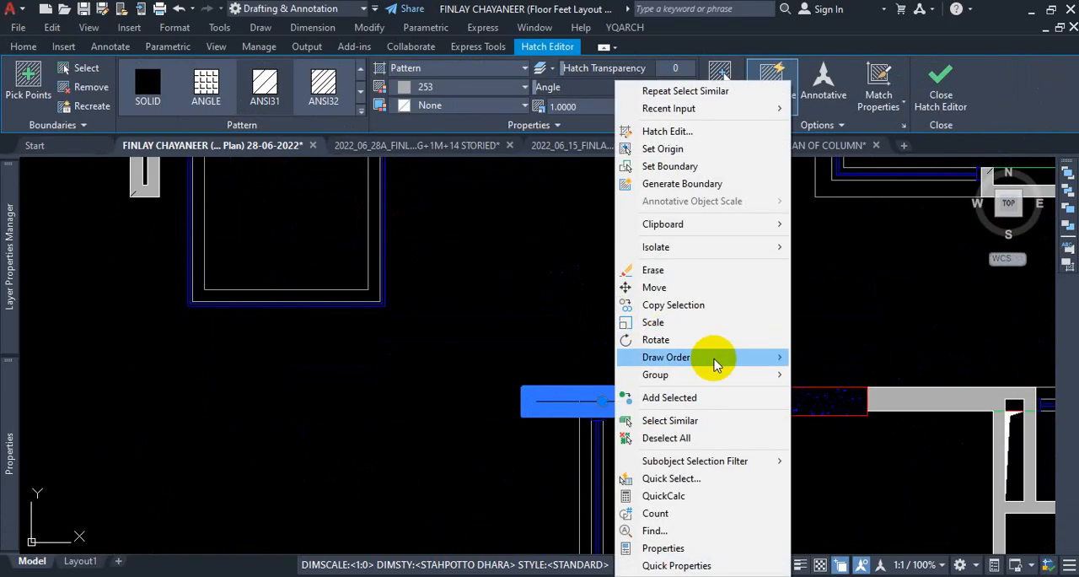
pyautogui.click(674, 420)
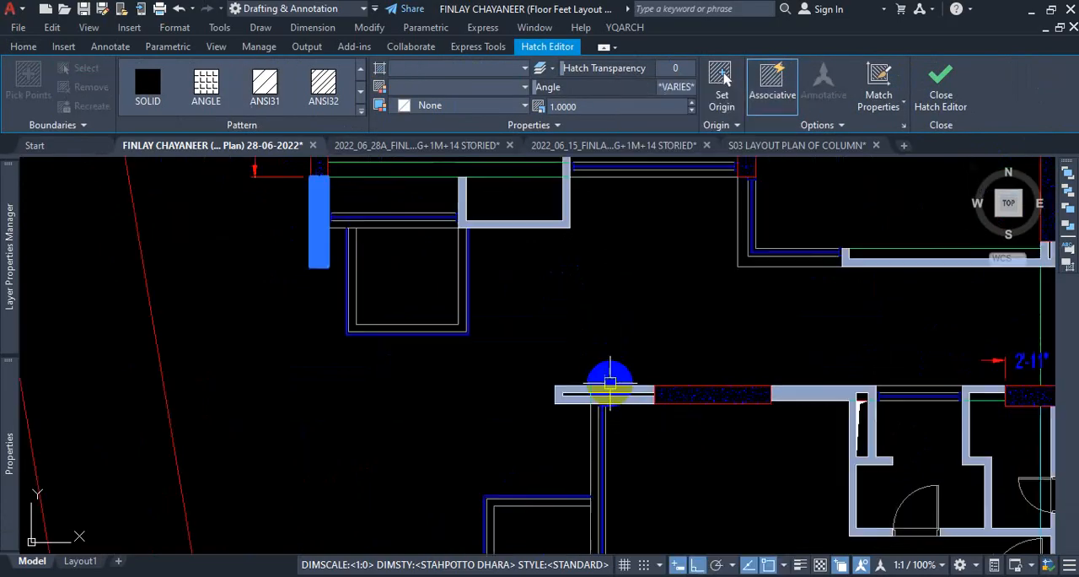
pyautogui.scroll(-6, 667, 399)
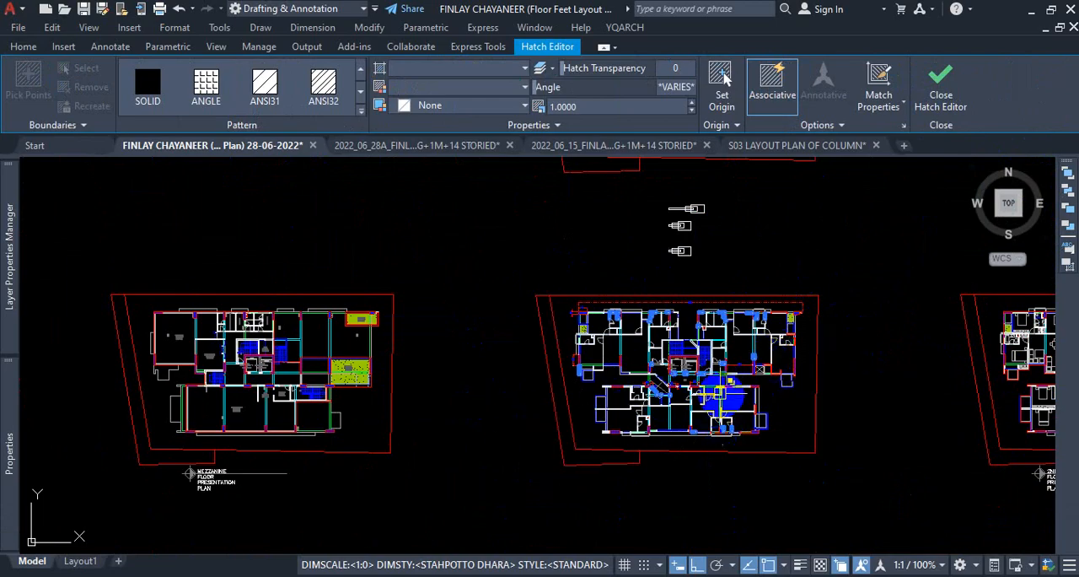
pyautogui.scroll(4, 751, 395)
pyautogui.scroll(2, 730, 358)
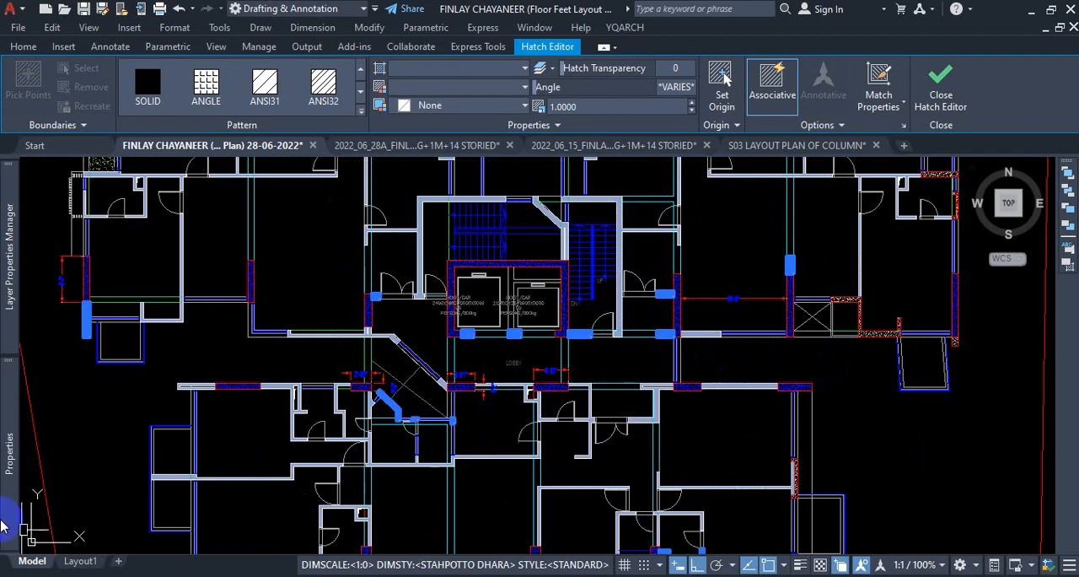
# Set the pattern scale of all selected wall hatches to 5.
pyautogui.moveTo(4, 487)
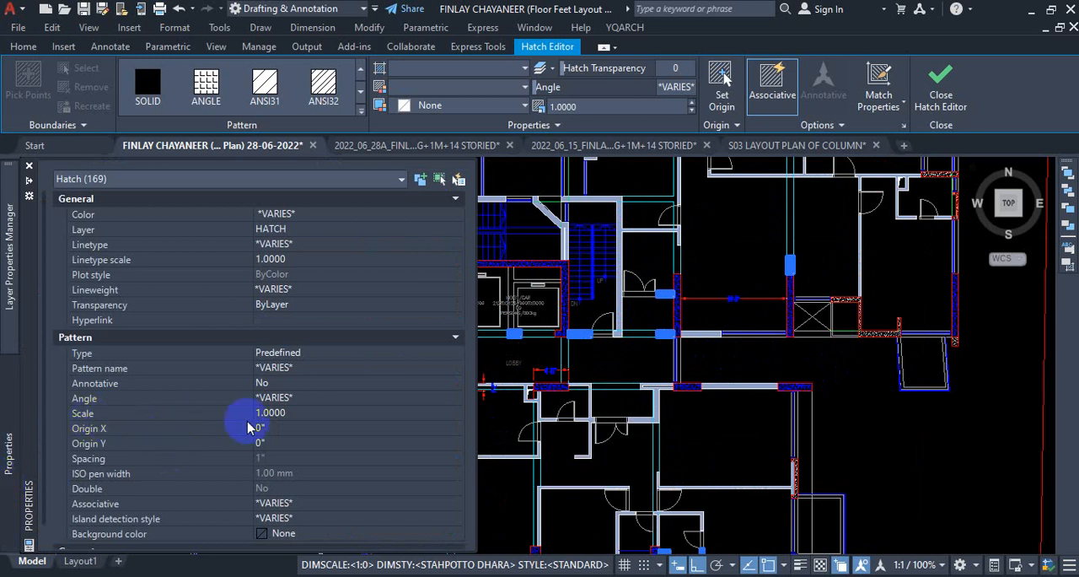
pyautogui.click(295, 413)
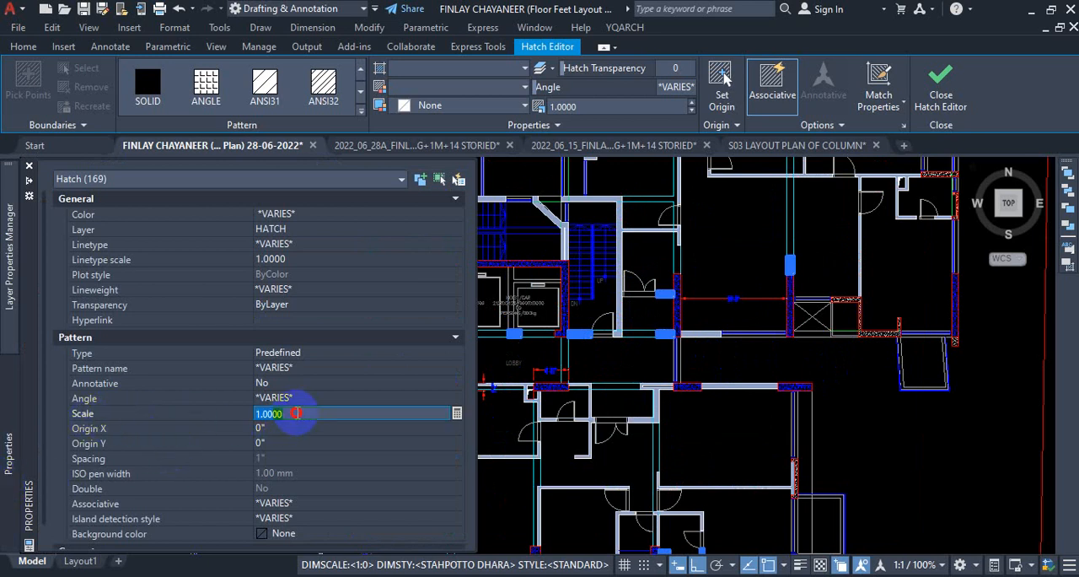
pyautogui.write('5')
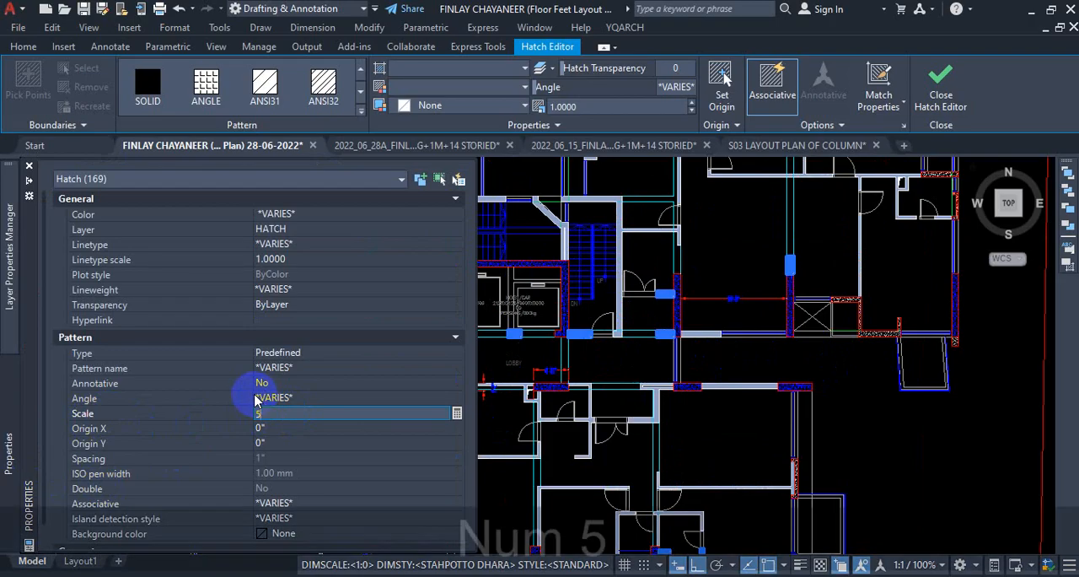
pyautogui.press('Return')
pyautogui.scroll(6, 542, 414)
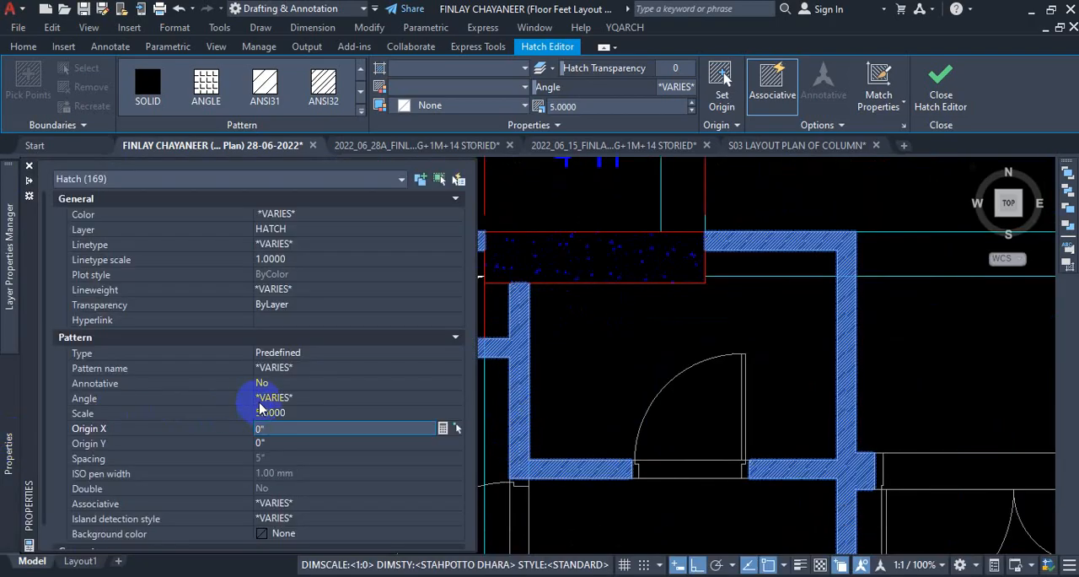
# Set the pattern scale of all selected wall hatches to 10.
pyautogui.click(300, 411)
pyautogui.write('10')
pyautogui.press('Return')
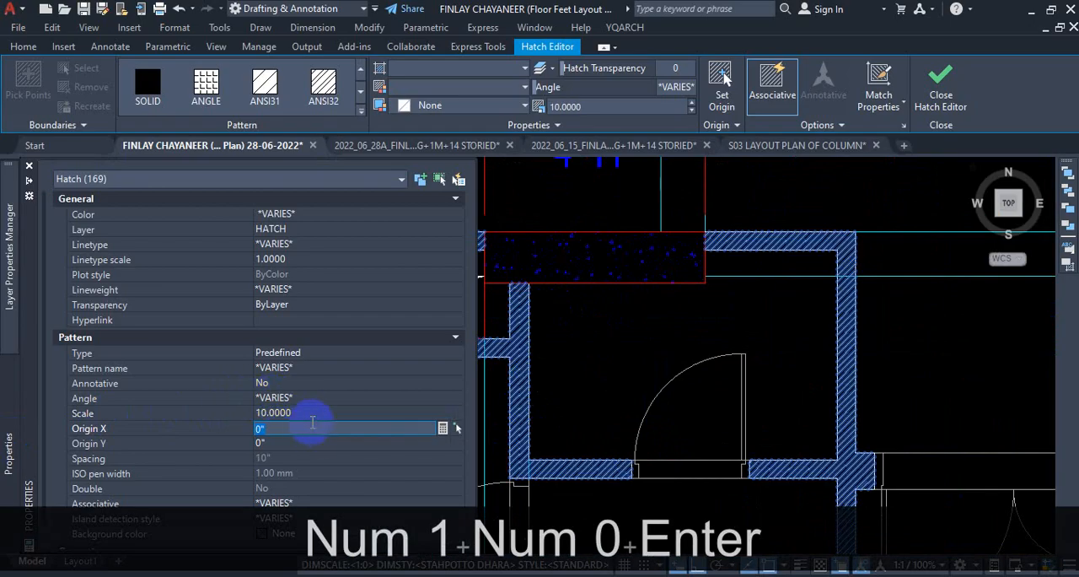
# Set the pattern scale of all selected wall hatches to 15 and clear the selection.
pyautogui.click(312, 412)
pyautogui.write('15')
pyautogui.hotkey('shift', 'Return')
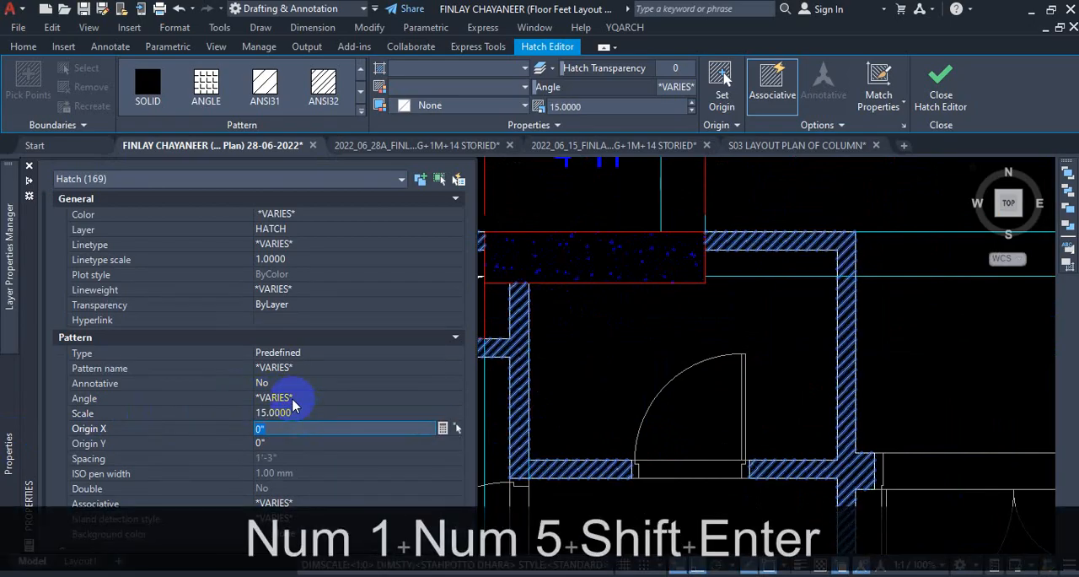
pyautogui.press('Escape')
pyautogui.press('Escape')
pyautogui.scroll(-5, 699, 374)
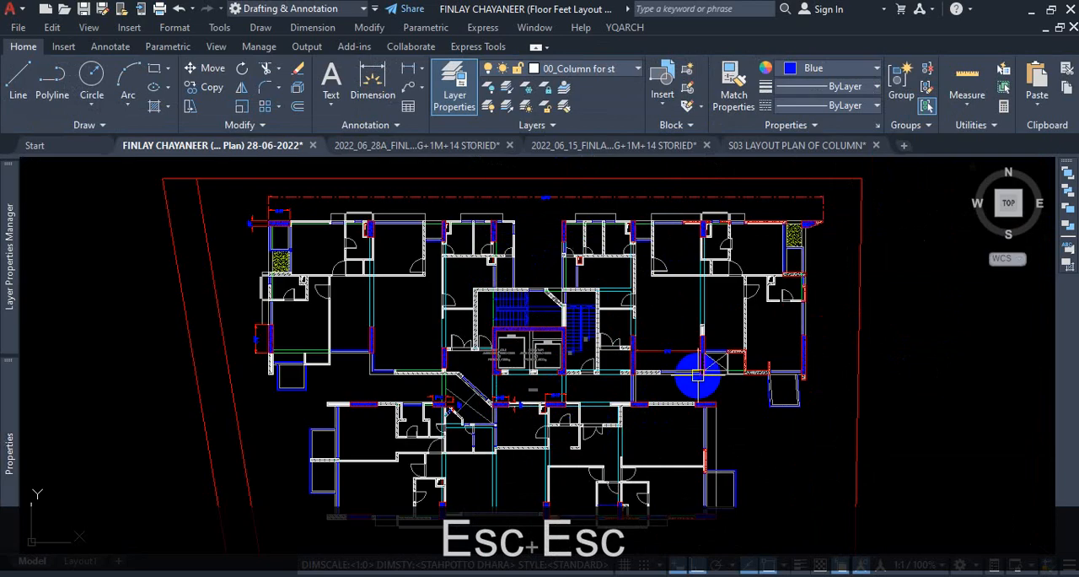
# Examine the wall hatch density around the duct, check the connected wall hatch's settings in the hatch editor, and close it.
pyautogui.scroll(5, 554, 239)
pyautogui.scroll(3, 555, 239)
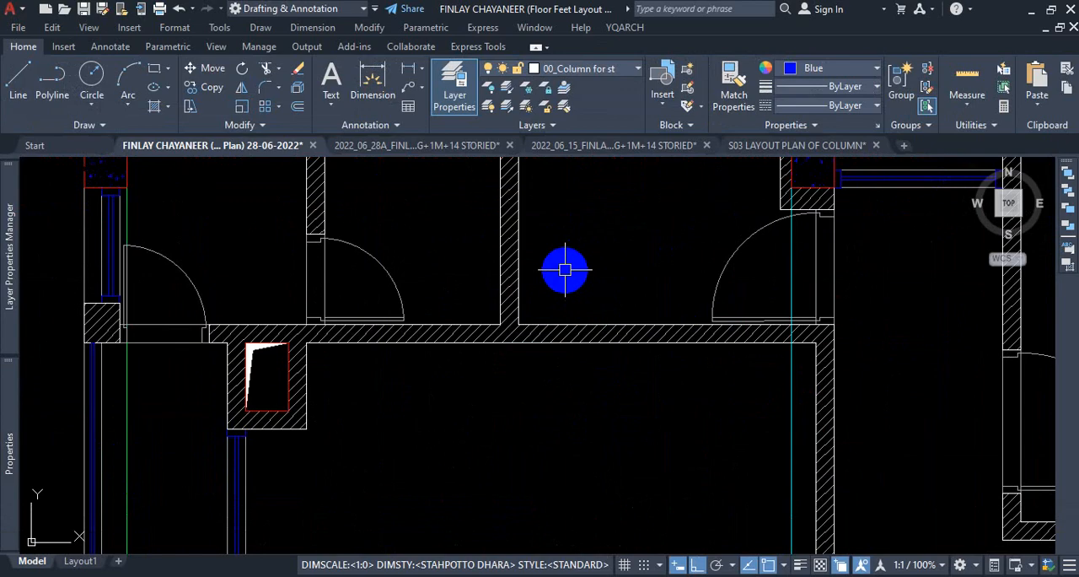
pyautogui.scroll(-4, 577, 303)
pyautogui.scroll(2, 571, 302)
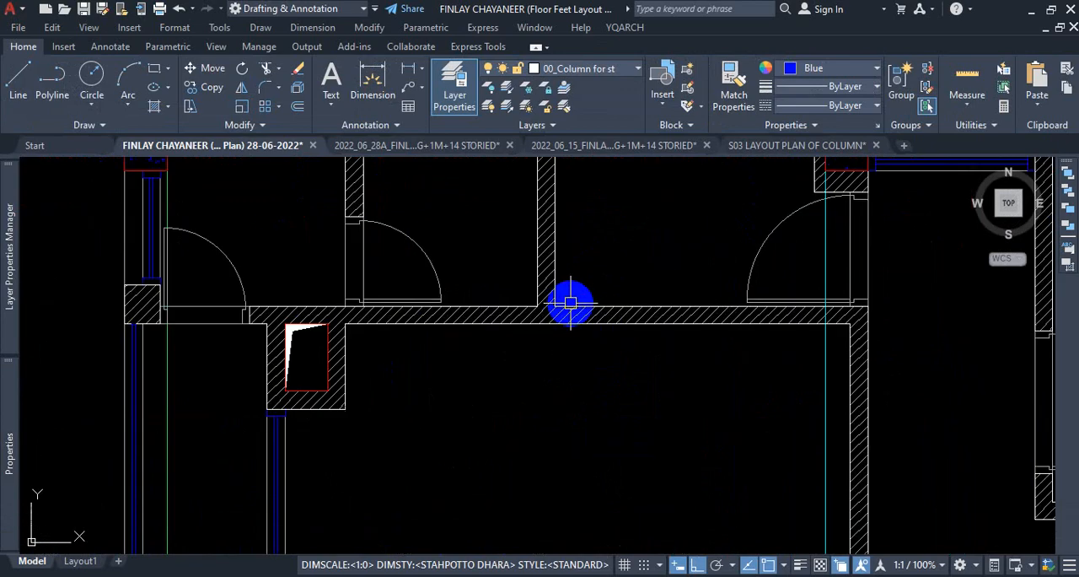
pyautogui.scroll(-1, 610, 331)
pyautogui.scroll(2, 610, 332)
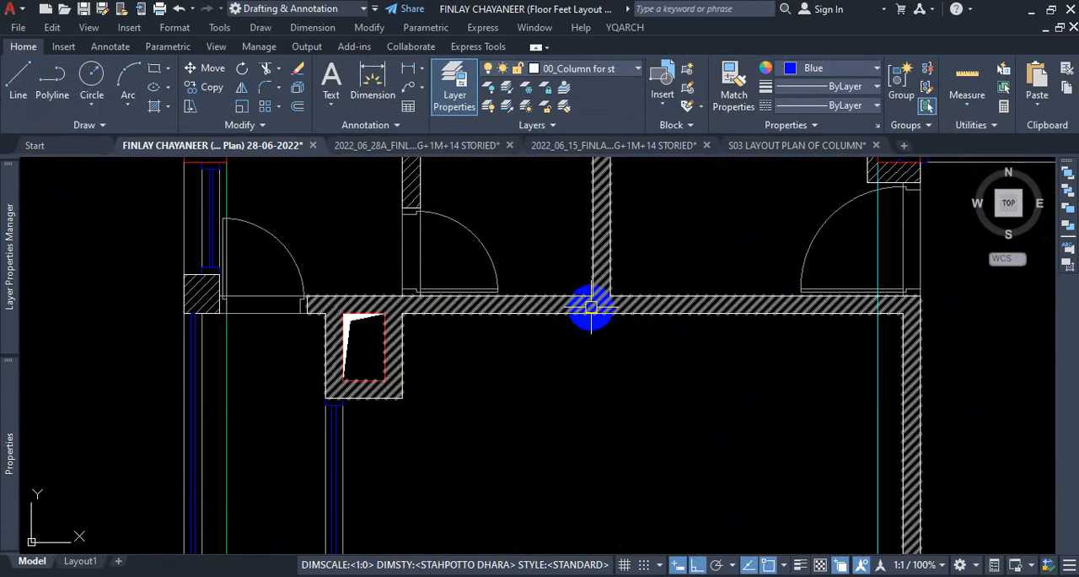
pyautogui.click(590, 305)
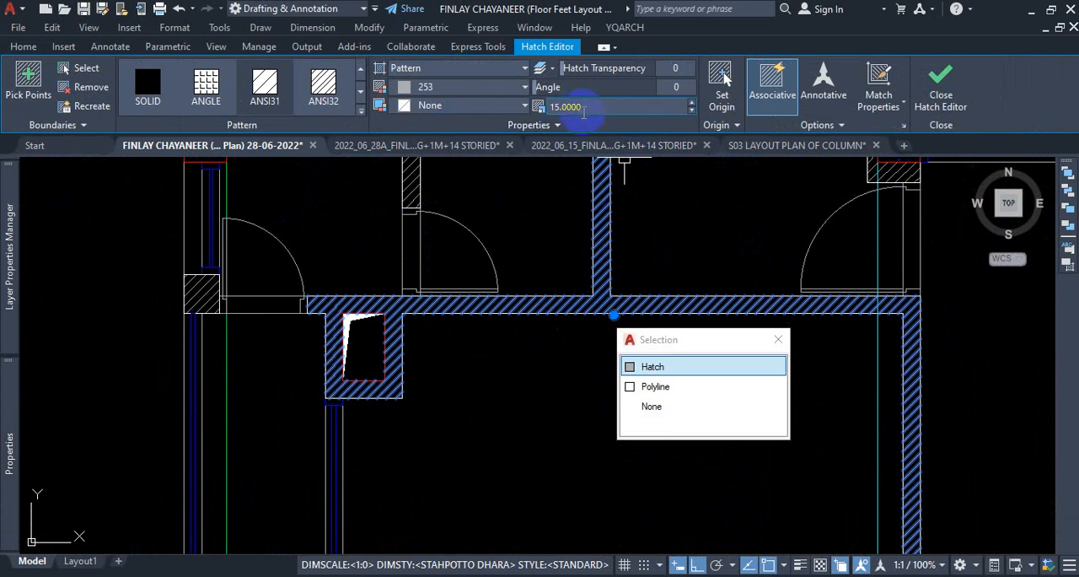
pyautogui.moveTo(8, 293)
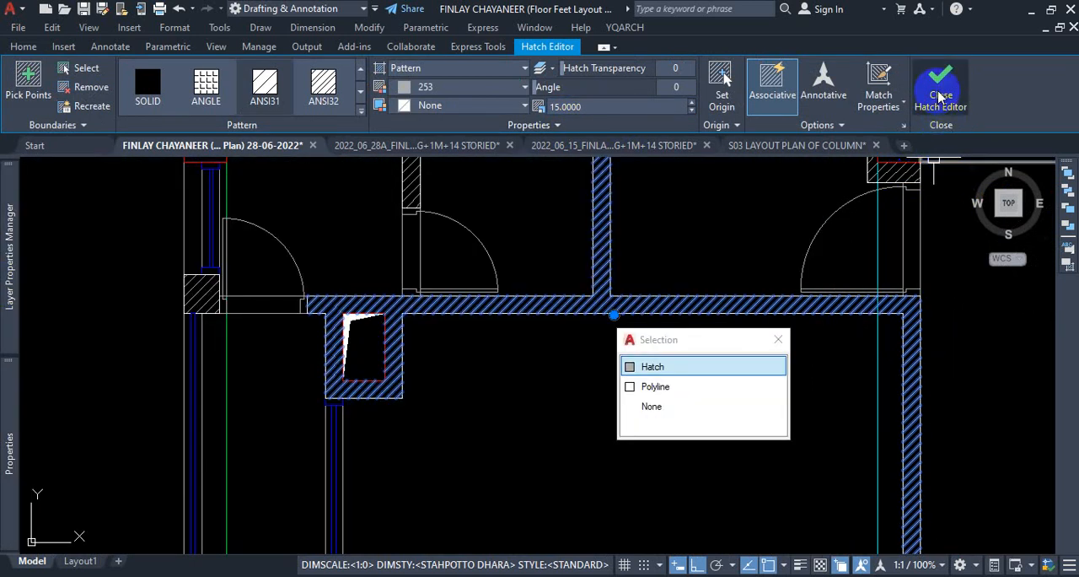
pyautogui.click(941, 95)
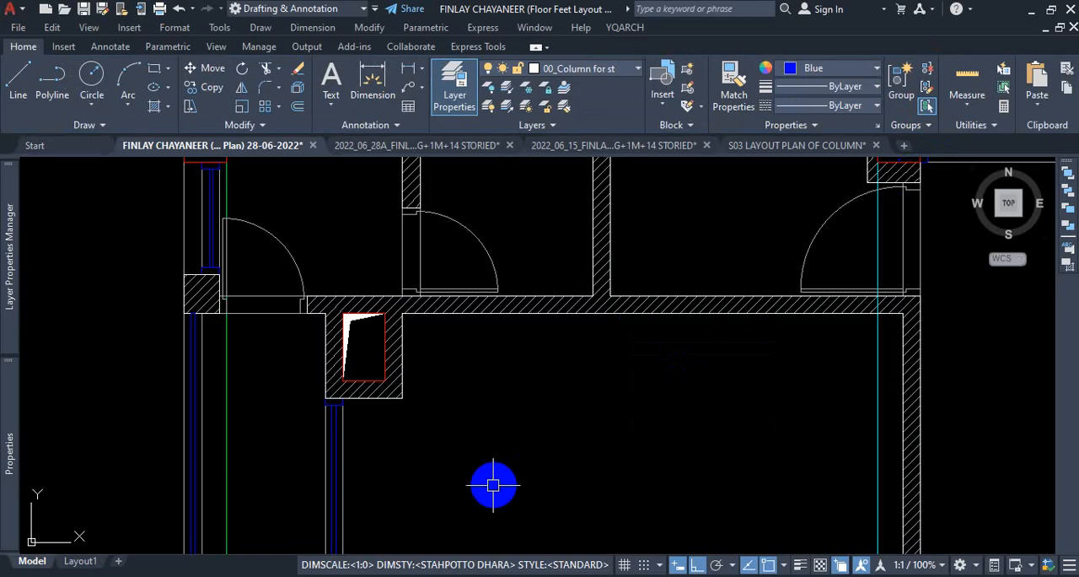
pyautogui.press('Escape')
# Examine the floor plans across the drawing and the loose concrete column shapes above the uppermost plan.
pyautogui.scroll(-5, 507, 449)
pyautogui.scroll(-2, 515, 430)
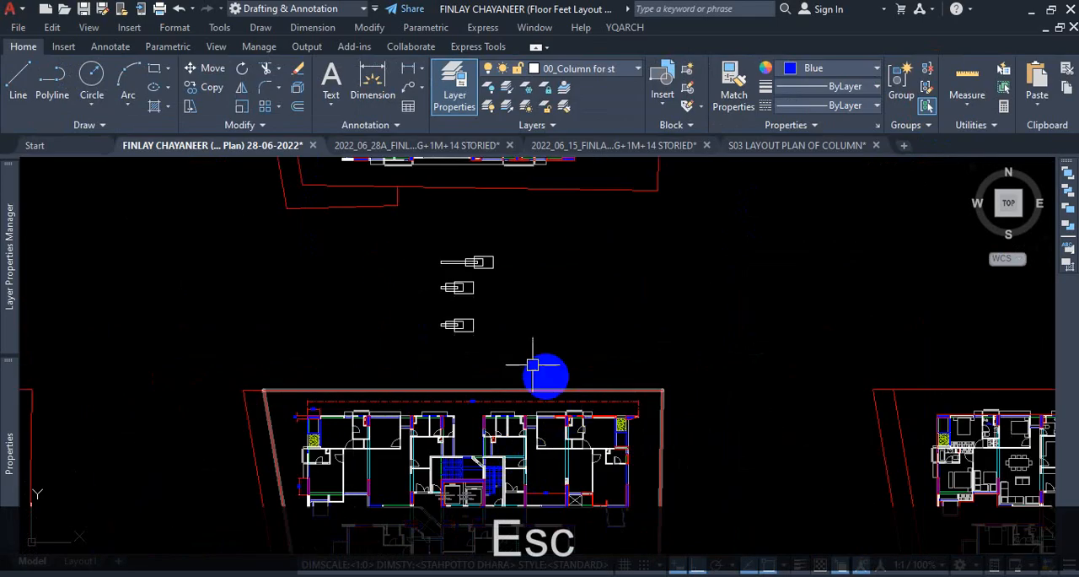
pyautogui.scroll(-5, 498, 304)
pyautogui.scroll(-2, 511, 320)
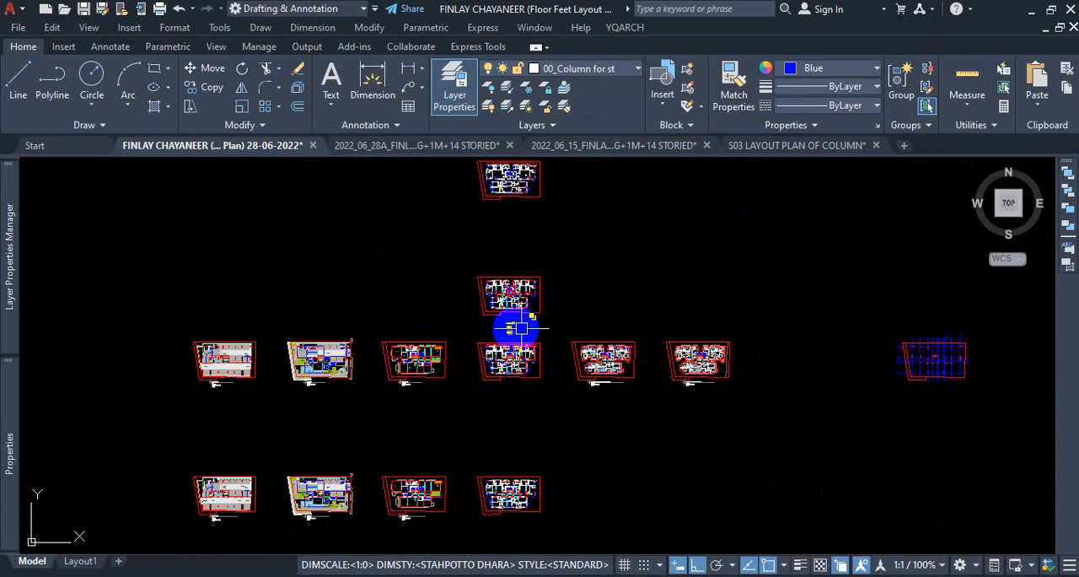
pyautogui.scroll(-2, 513, 211)
pyautogui.scroll(6, 462, 235)
pyautogui.scroll(5, 438, 240)
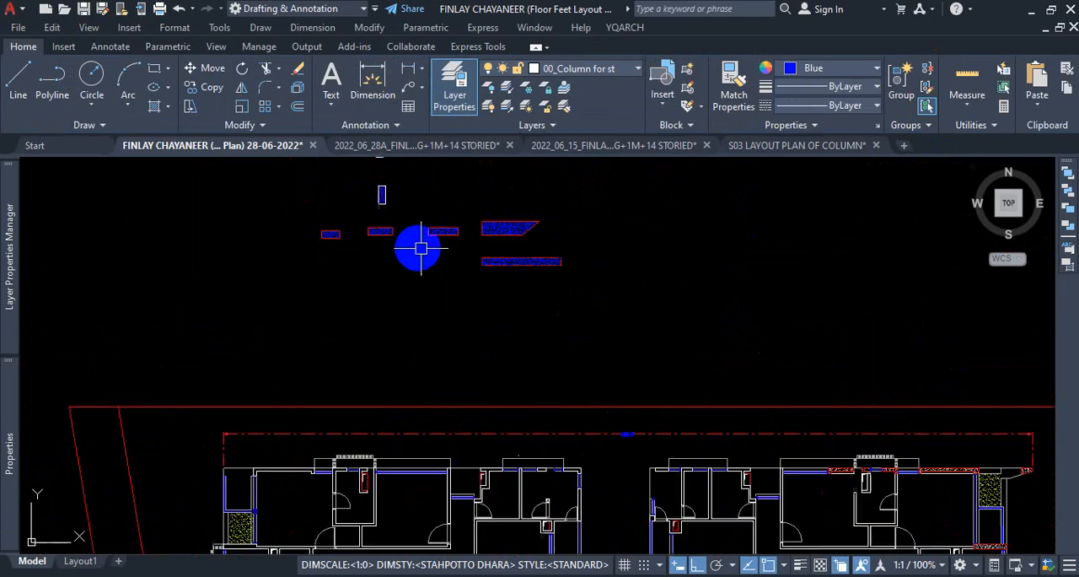
pyautogui.scroll(3, 484, 256)
pyautogui.scroll(-2, 542, 268)
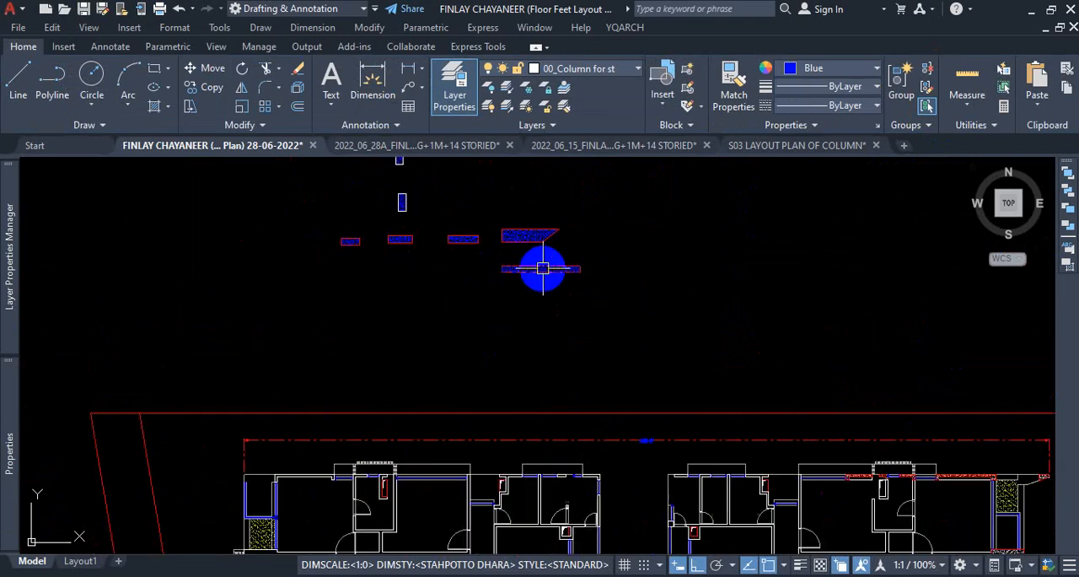
pyautogui.scroll(-3, 497, 236)
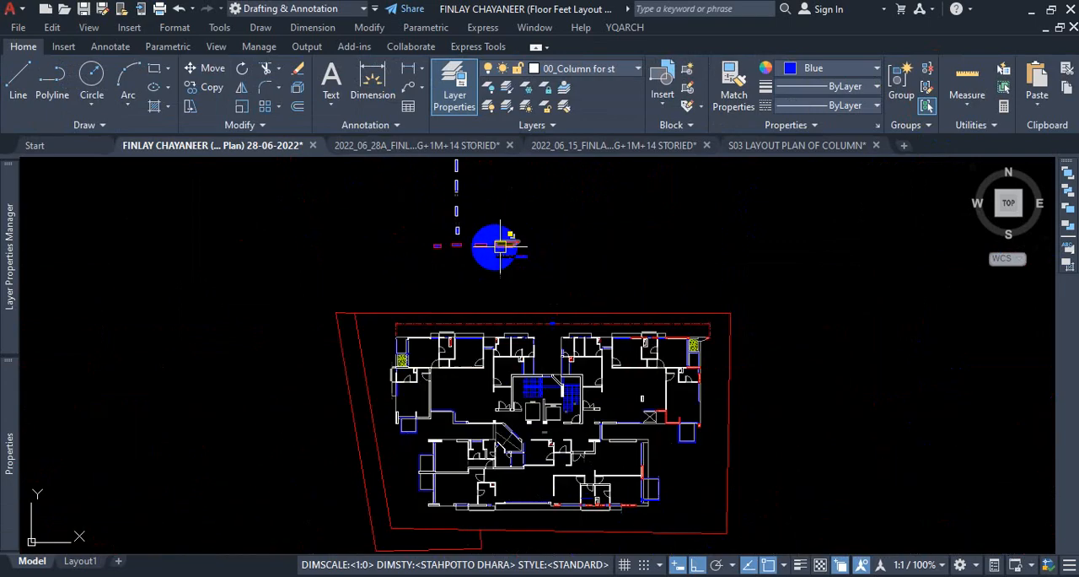
pyautogui.scroll(-1, 506, 309)
pyautogui.scroll(4, 446, 345)
pyautogui.scroll(2, 356, 319)
pyautogui.scroll(2, 355, 318)
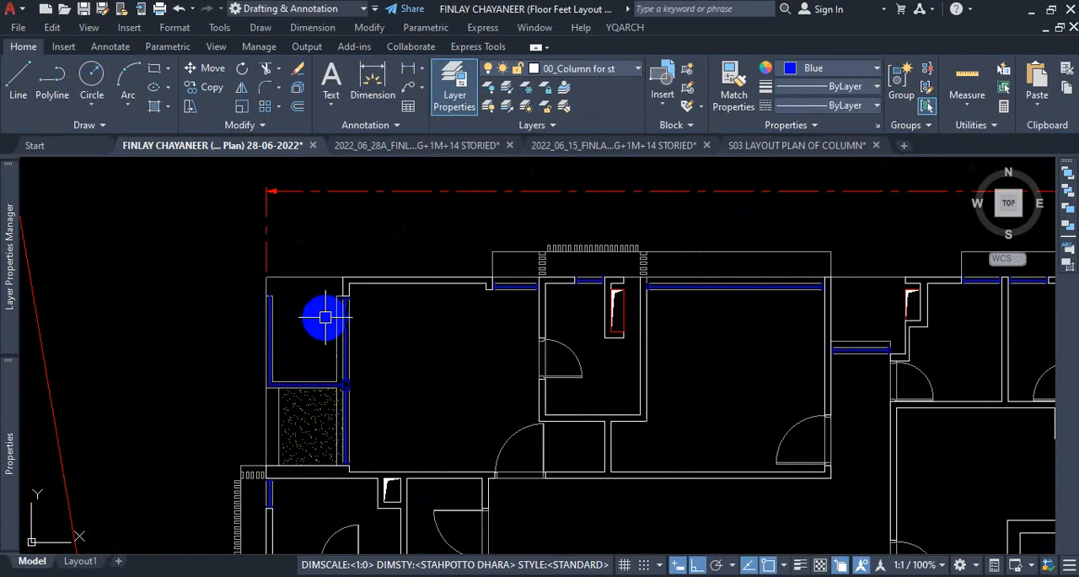
pyautogui.scroll(-3, 391, 332)
pyautogui.scroll(5, 369, 320)
pyautogui.scroll(2, 421, 340)
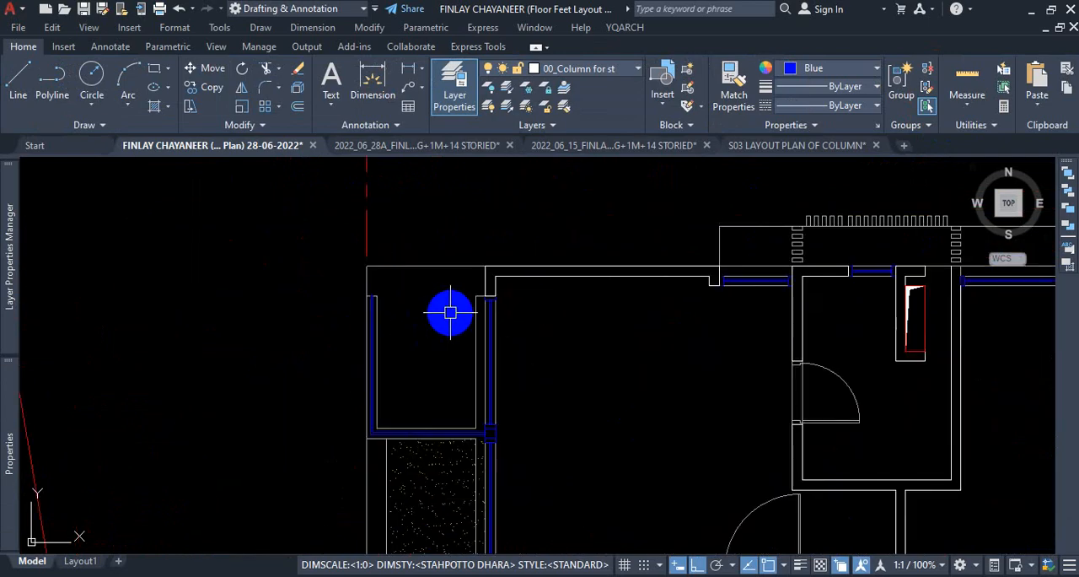
pyautogui.scroll(-5, 469, 279)
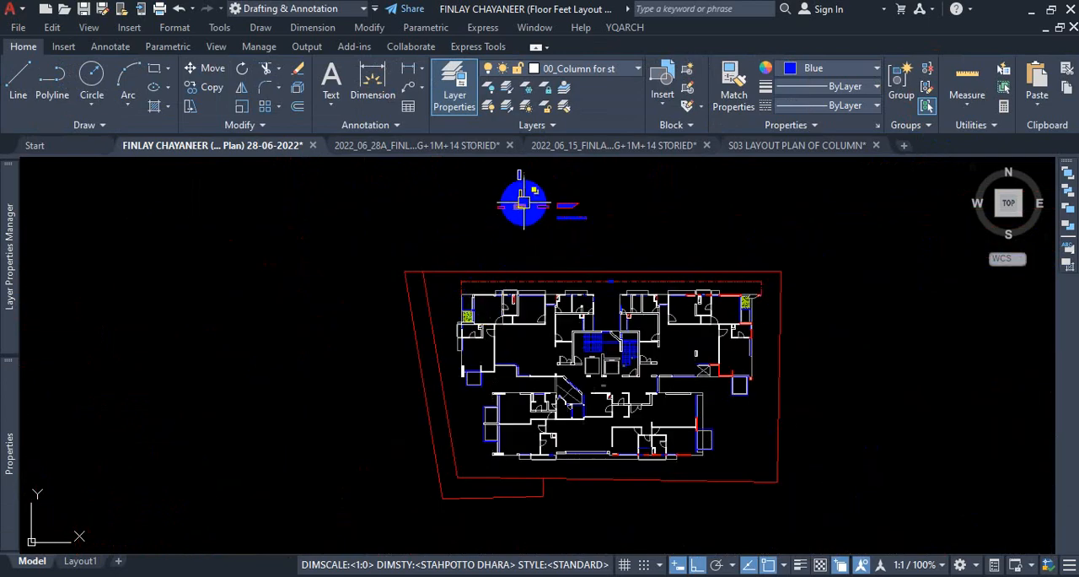
pyautogui.scroll(5, 523, 203)
pyautogui.click(493, 235)
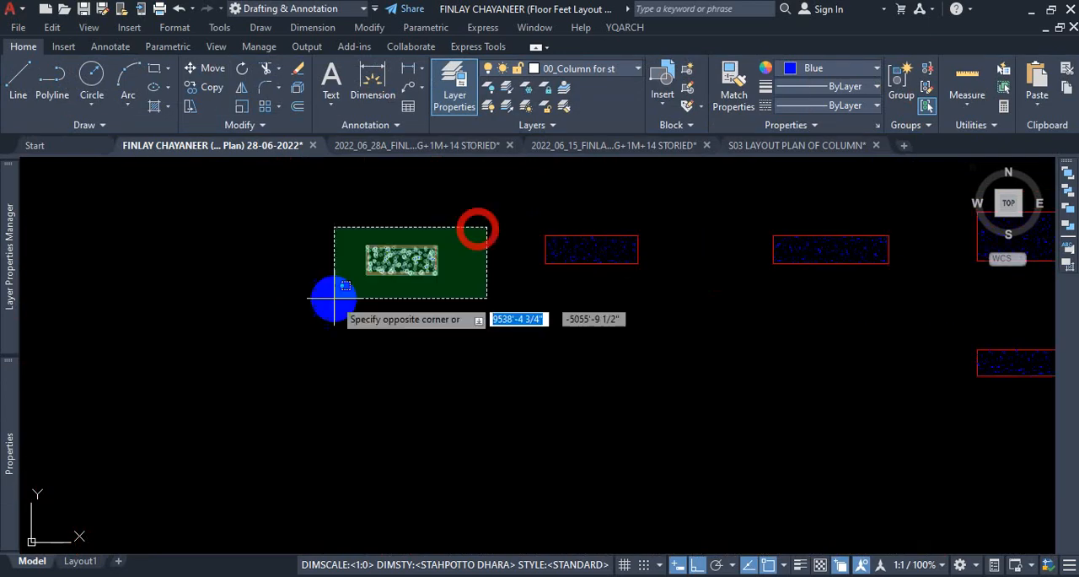
pyautogui.click(338, 302)
pyautogui.write('CO')
pyautogui.press('Return')
pyautogui.scroll(-3, 397, 270)
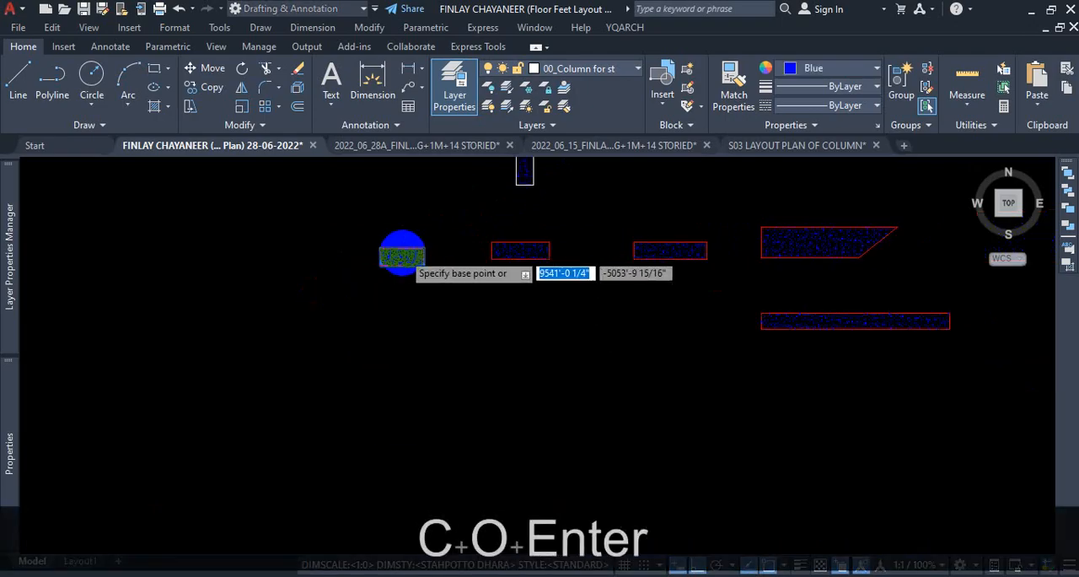
pyautogui.scroll(5, 396, 304)
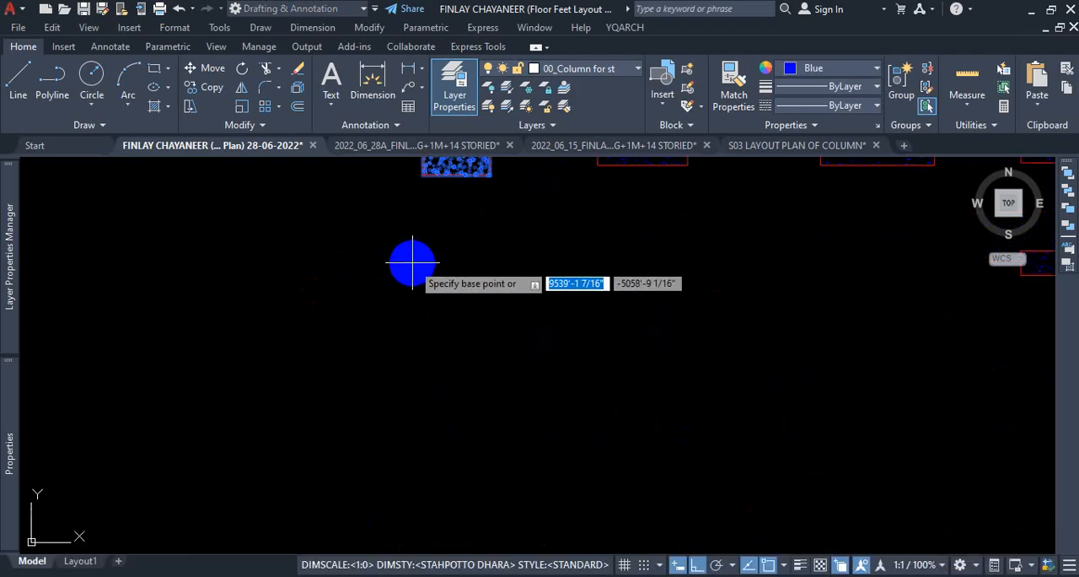
pyautogui.scroll(-2, 421, 255)
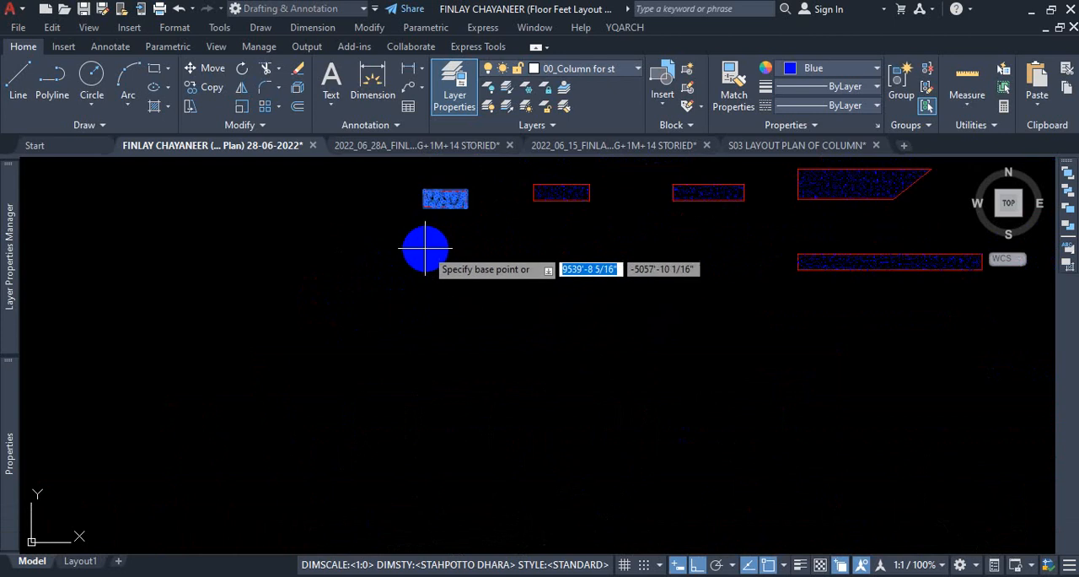
pyautogui.scroll(-3, 428, 240)
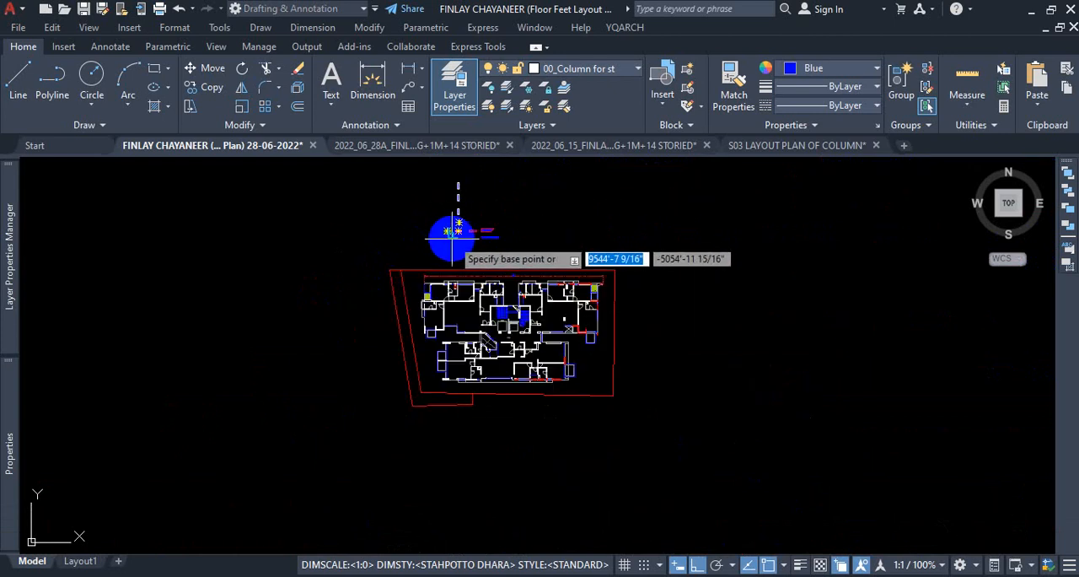
pyautogui.scroll(3, 506, 350)
pyautogui.scroll(-4, 485, 312)
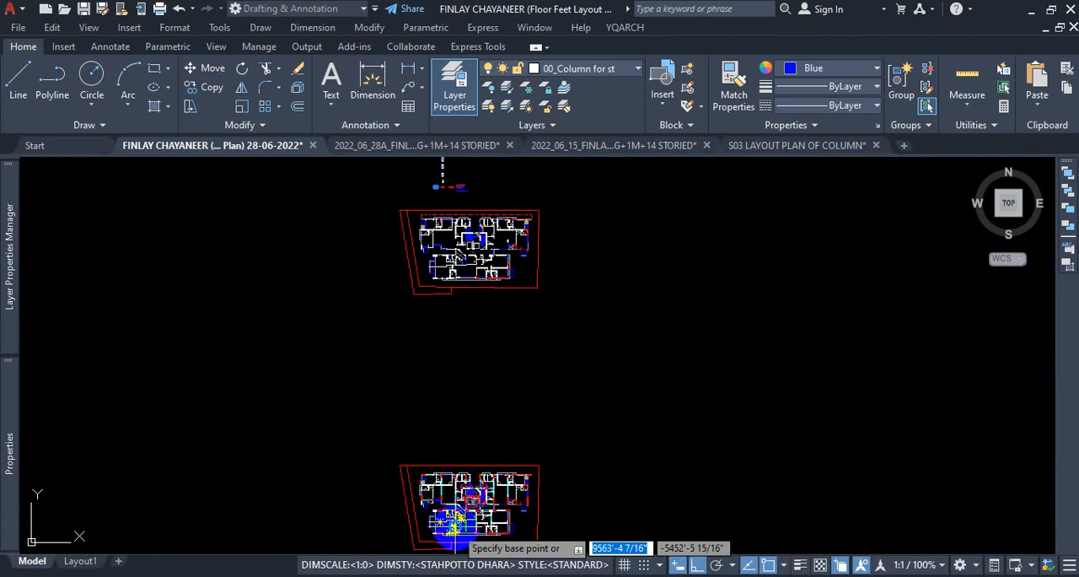
pyautogui.scroll(2, 461, 527)
pyautogui.scroll(6, 473, 533)
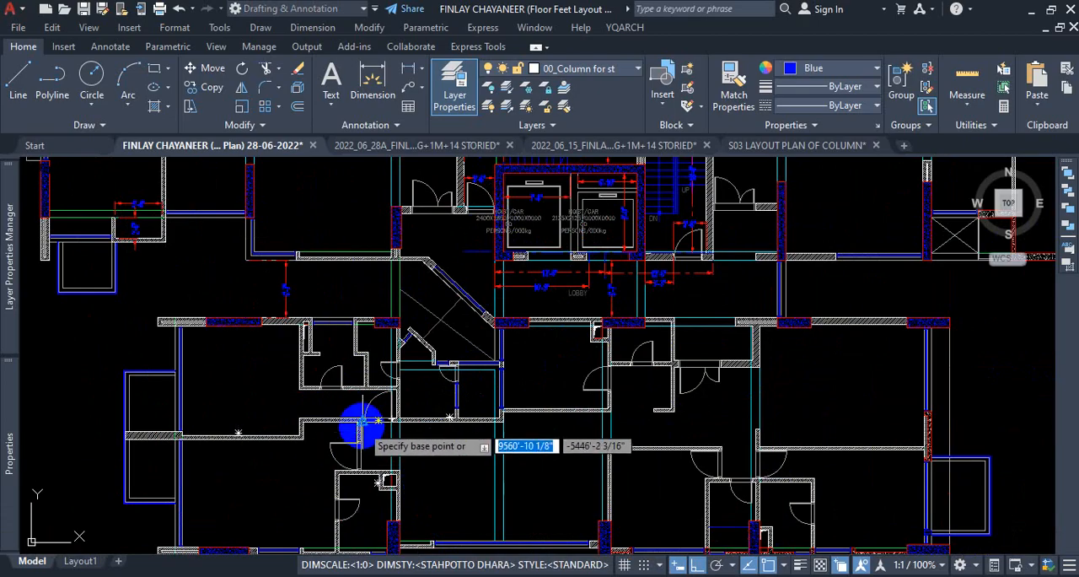
pyautogui.press('Escape')
# Examine the red-outlined concrete column west of the diagonal walls and the edges where it meets the adjoining walls.
pyautogui.scroll(-3, 374, 362)
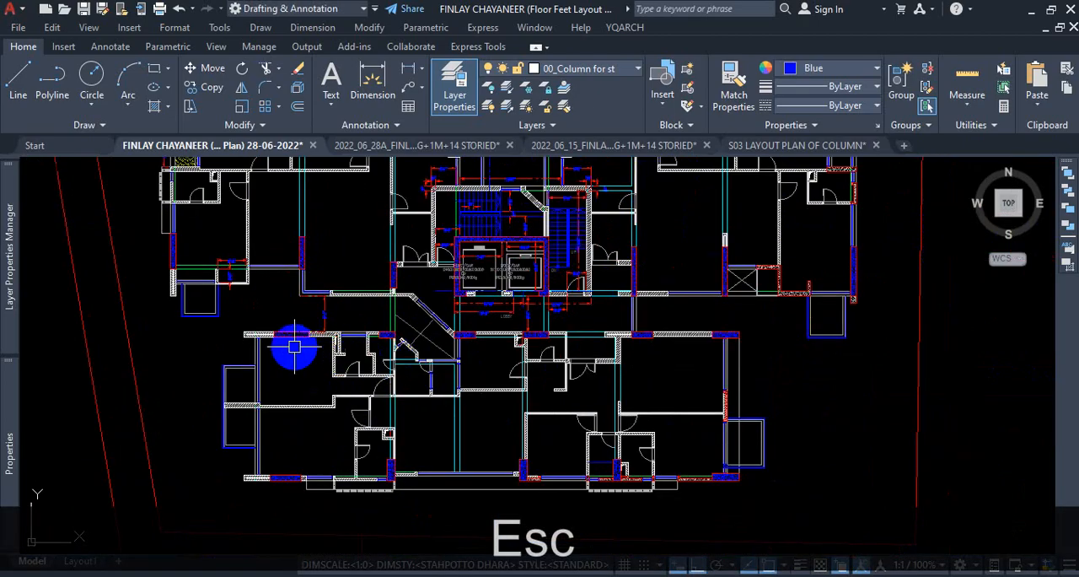
pyautogui.scroll(4, 380, 342)
pyautogui.scroll(2, 380, 342)
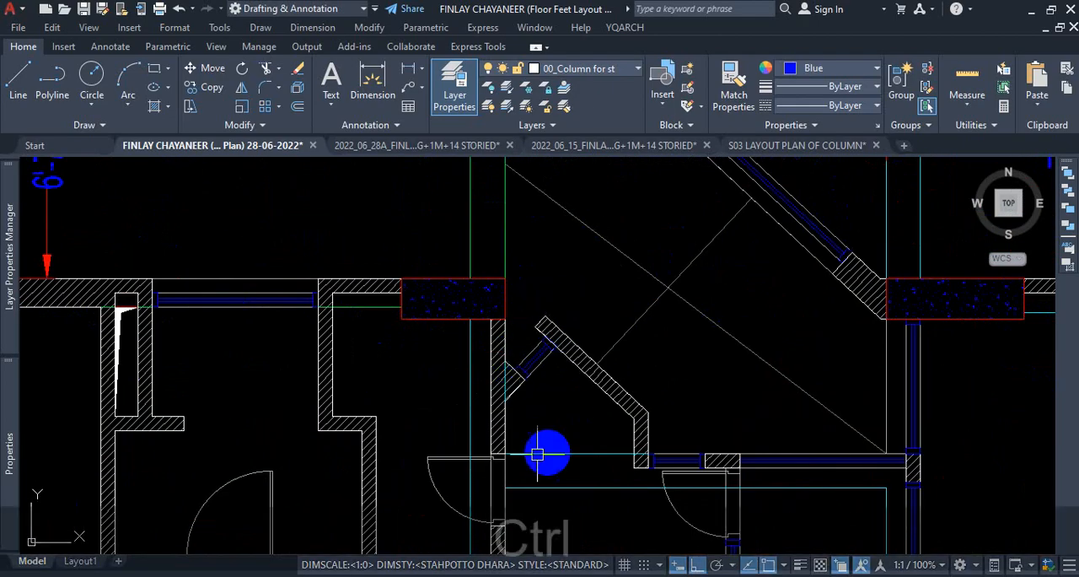
pyautogui.hotkey('ctrl', '1')
pyautogui.click(457, 362)
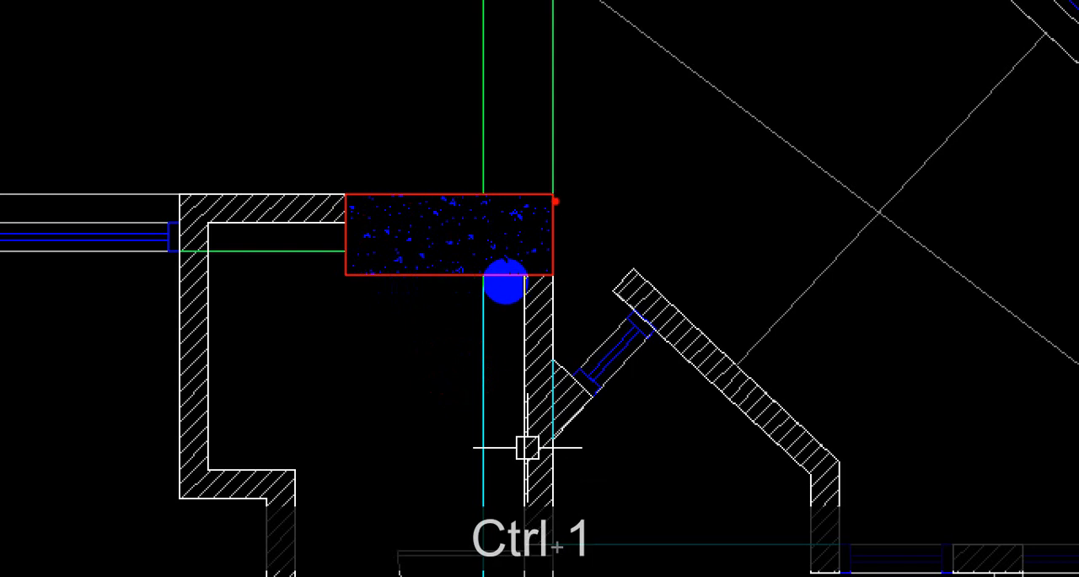
pyautogui.moveTo(557, 194); pyautogui.dragTo(556, 179)
pyautogui.moveTo(345, 199); pyautogui.dragTo(532, 196)
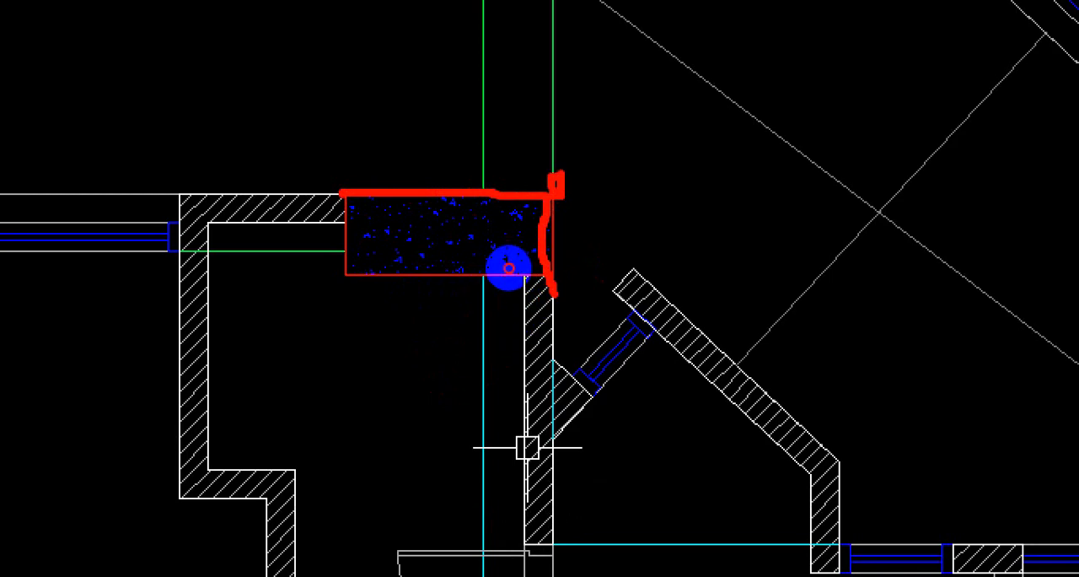
pyautogui.moveTo(517, 174); pyautogui.dragTo(557, 207)
pyautogui.press('Escape')
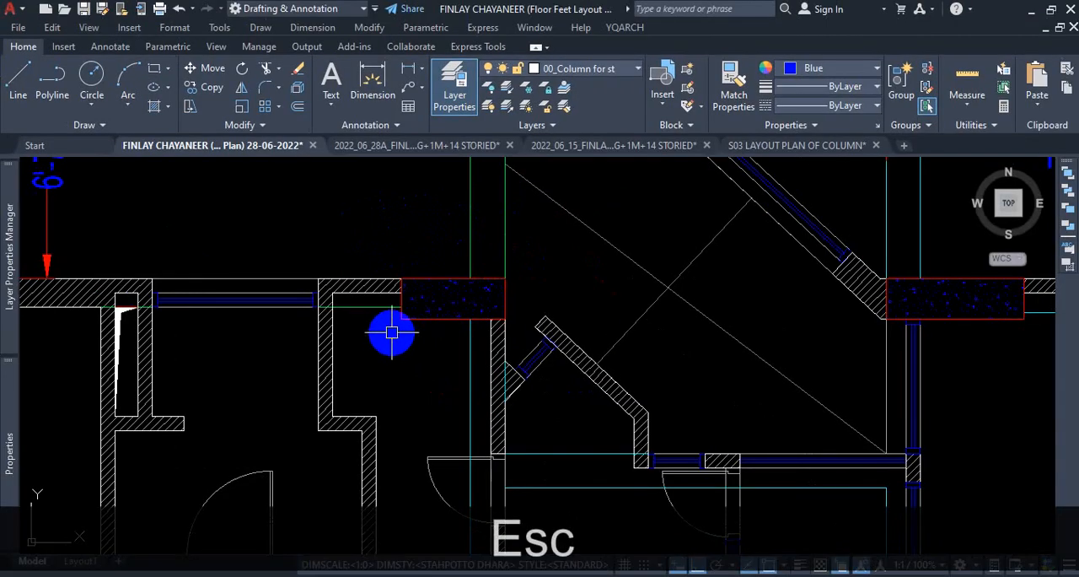
# Try to move the concrete column west of the diagonal walls, with its red outline and its hatch, away from its position.
pyautogui.scroll(2, 430, 314)
pyautogui.click(438, 319)
pyautogui.click(416, 307)
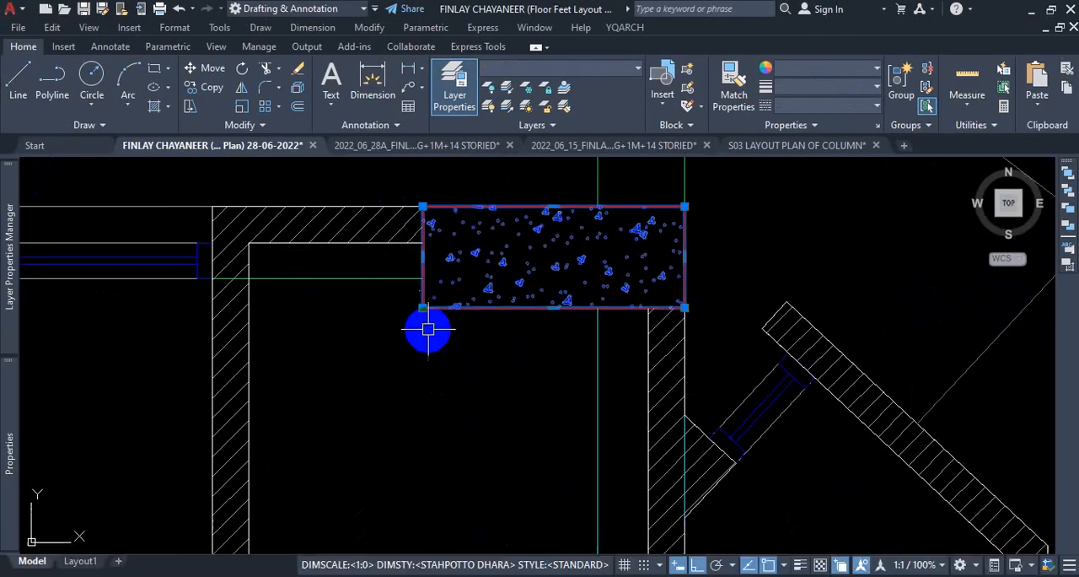
pyautogui.write('M')
pyautogui.press('Return')
pyautogui.click(430, 332)
pyautogui.scroll(-3, 429, 422)
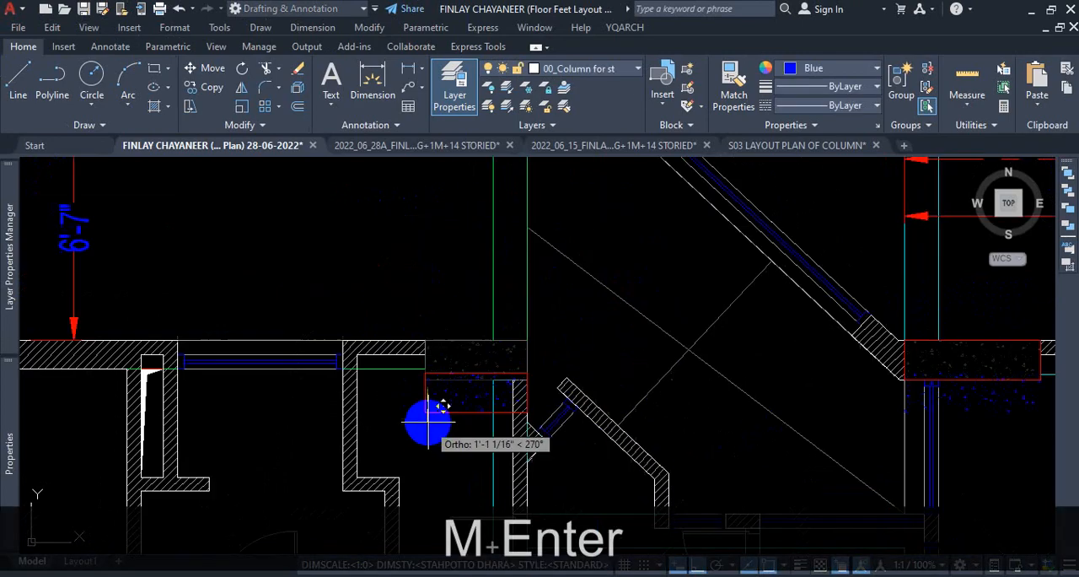
pyautogui.scroll(-5, 596, 424)
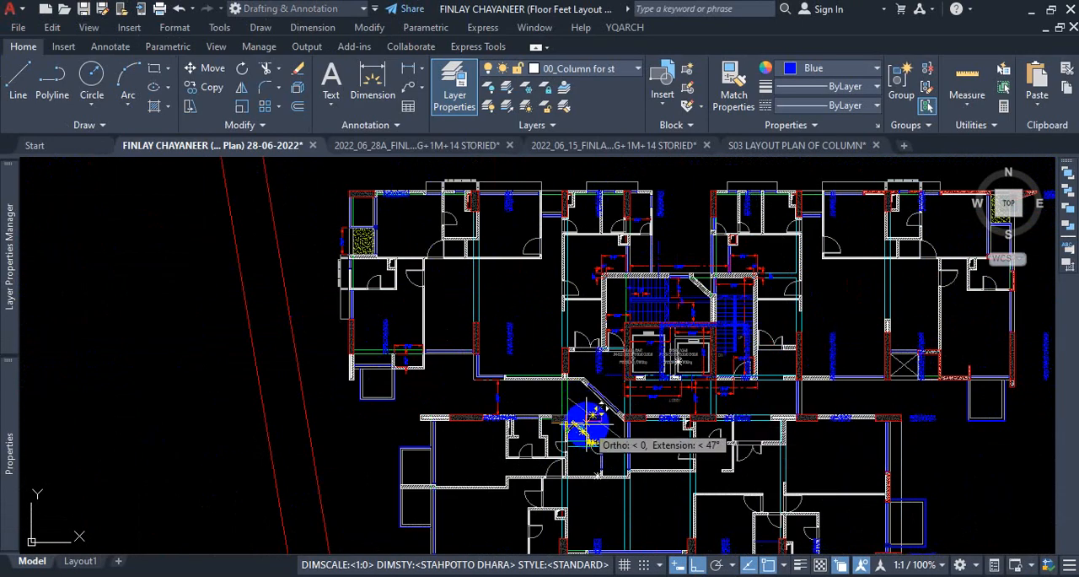
pyautogui.scroll(2, 596, 411)
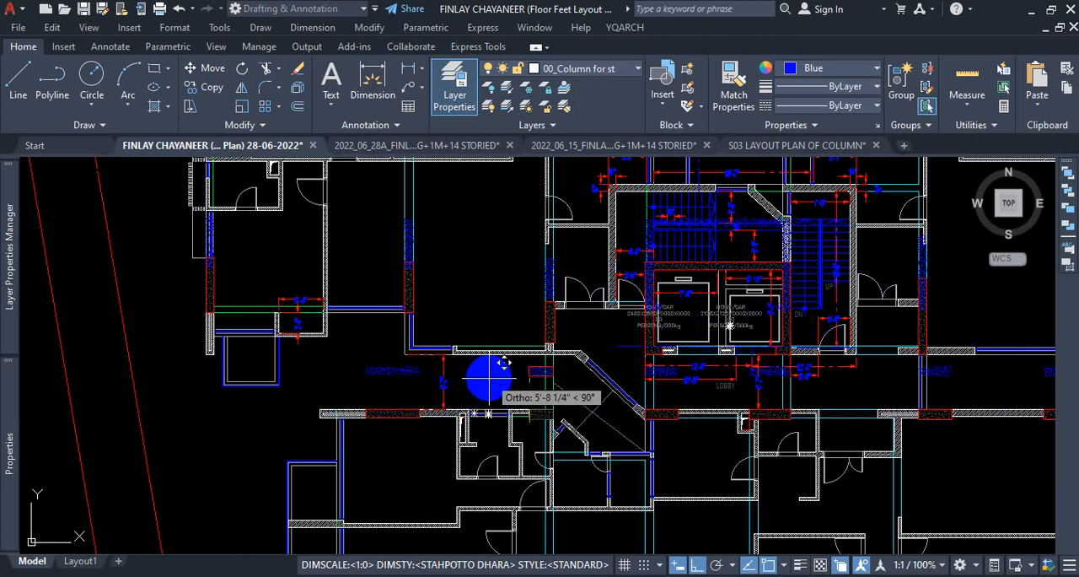
pyautogui.scroll(-5, 498, 383)
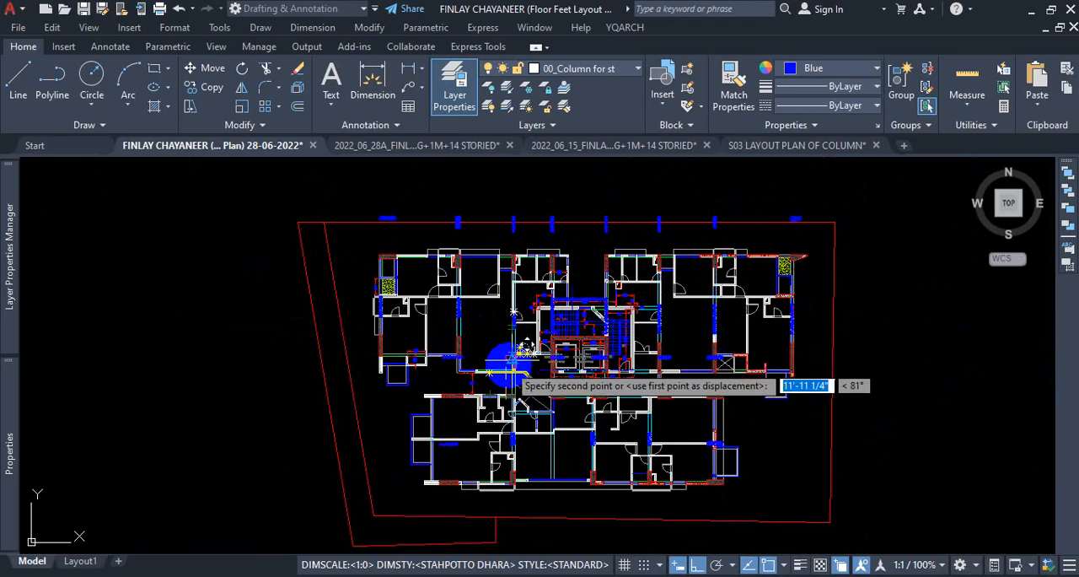
pyautogui.press('Escape')
pyautogui.scroll(-5, 509, 371)
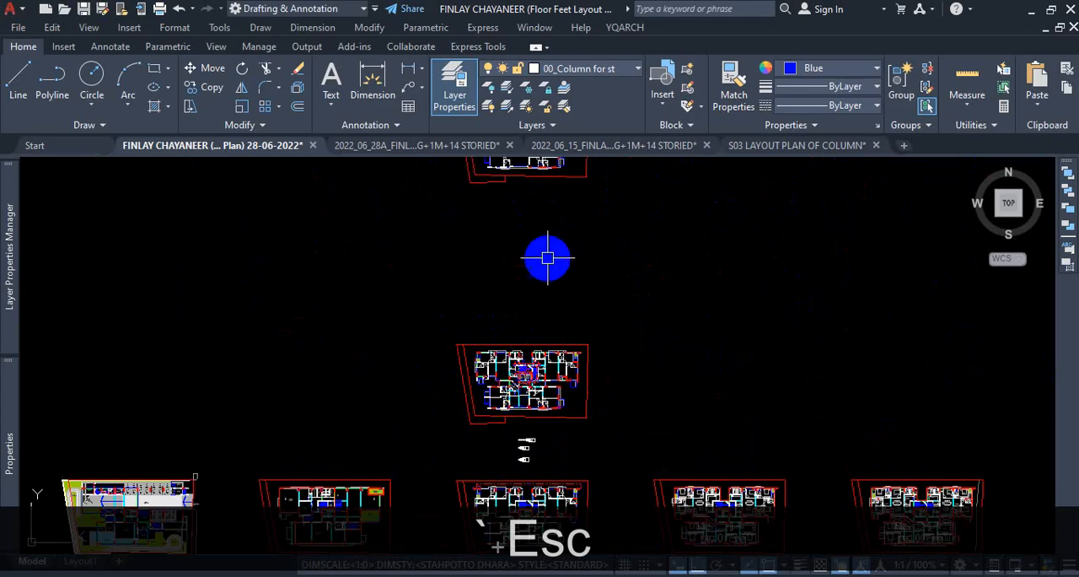
# Check the hatch options of the concrete column west of the diagonal walls in the hatch editor and close it.
pyautogui.scroll(8, 555, 280)
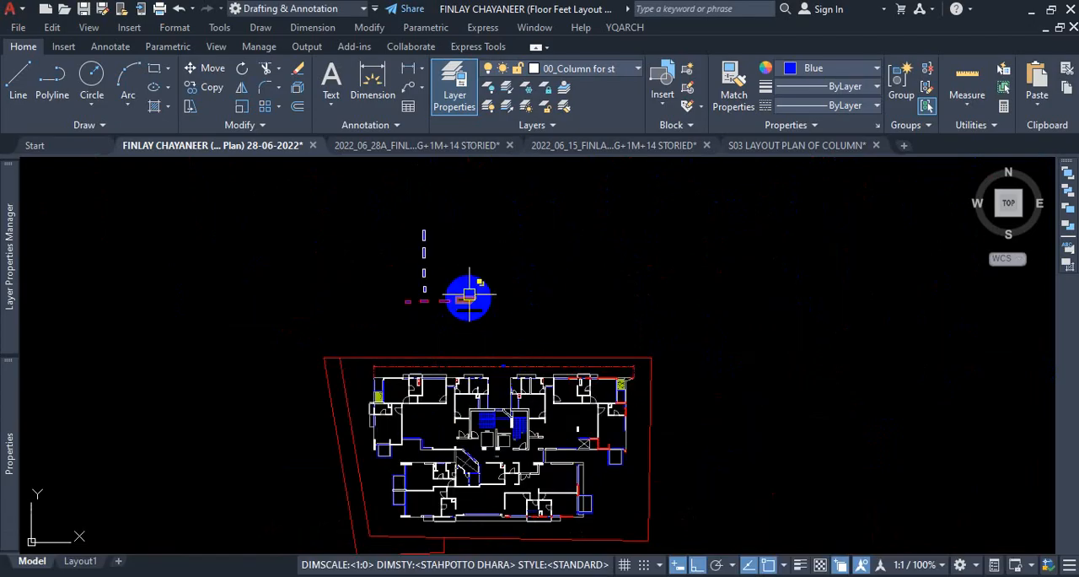
pyautogui.scroll(-5, 489, 337)
pyautogui.scroll(8, 514, 397)
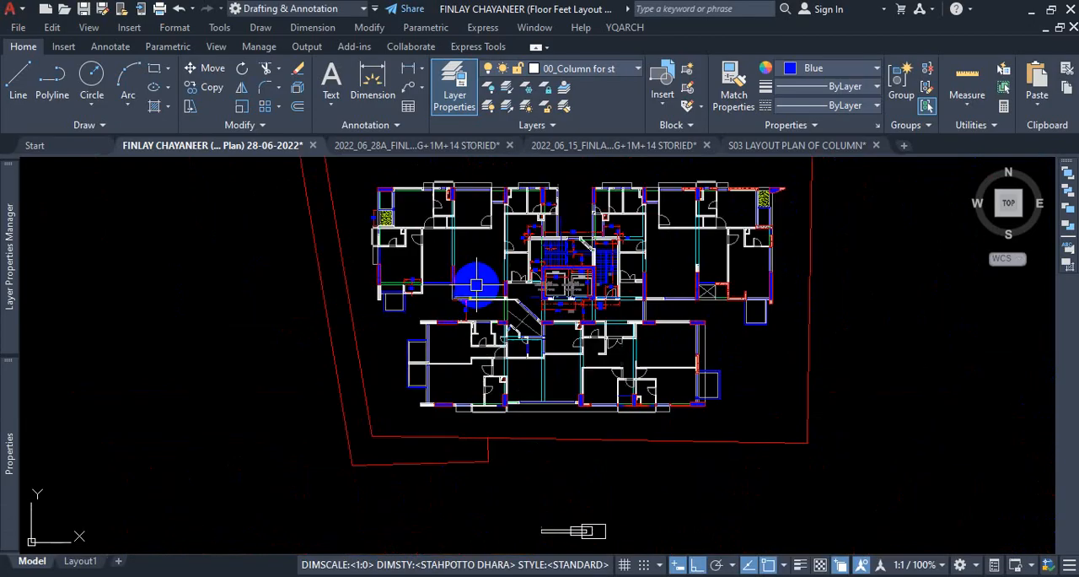
pyautogui.scroll(6, 476, 284)
pyautogui.click(652, 365)
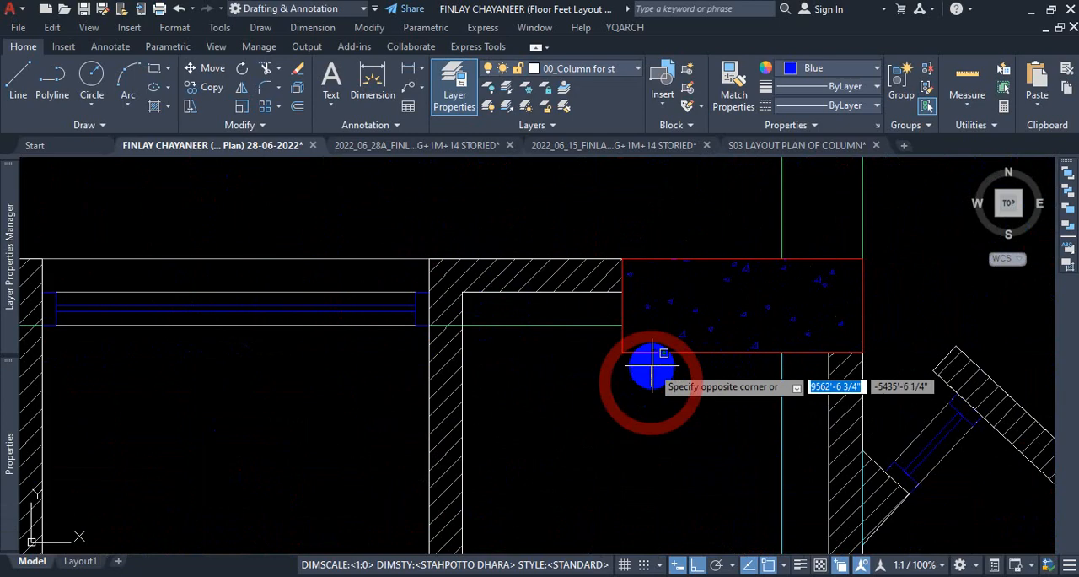
pyautogui.press('Escape')
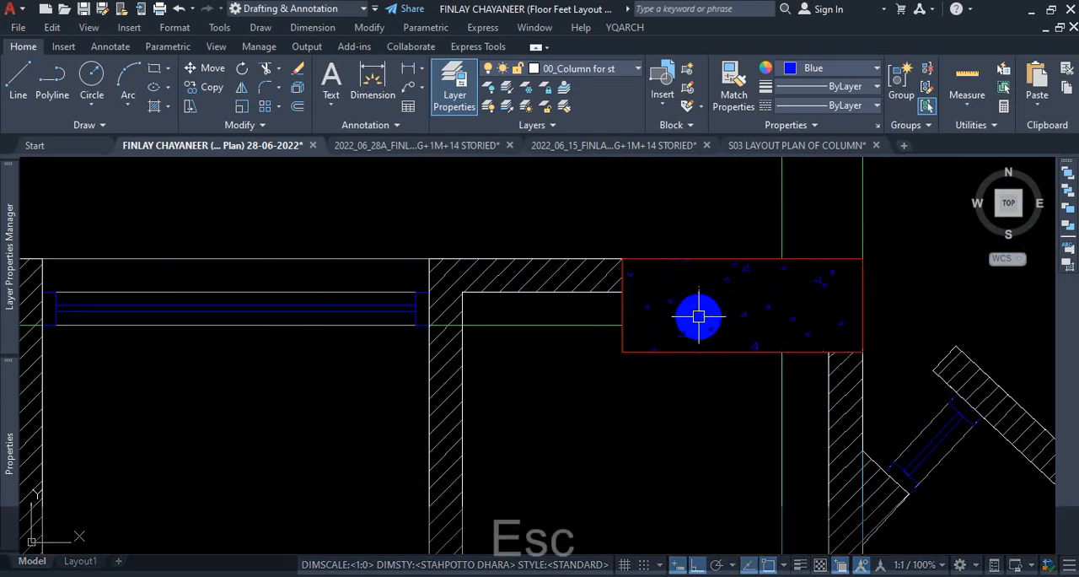
pyautogui.click(699, 316)
pyautogui.click(855, 128)
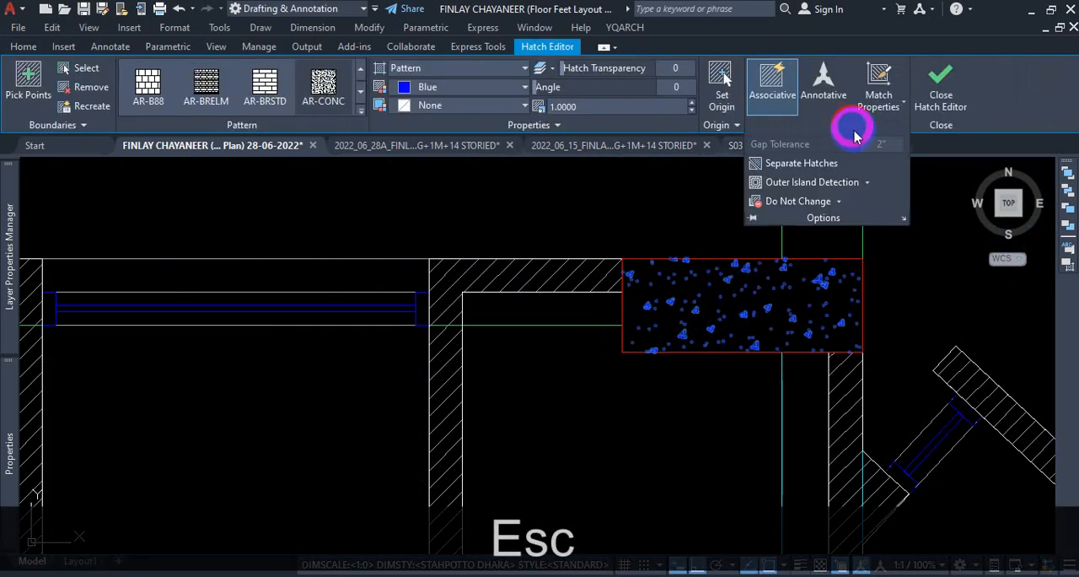
pyautogui.click(805, 168)
pyautogui.press('Escape')
# Move the concrete column west of the diagonal walls, with its red outline and hatch, north into the open corridor.
pyautogui.click(665, 380)
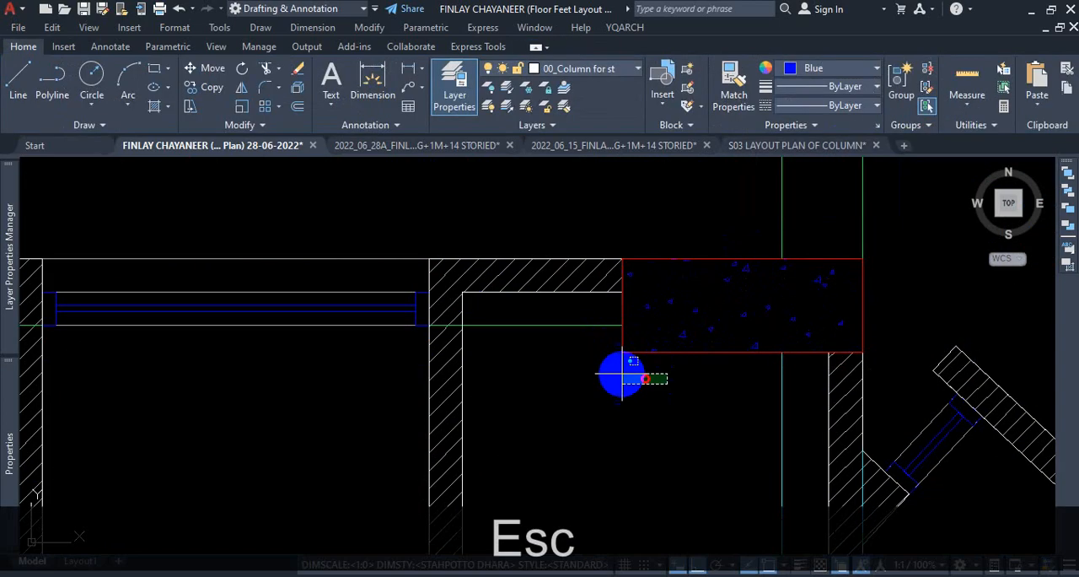
pyautogui.click(599, 346)
pyautogui.press('m')
pyautogui.press('Return')
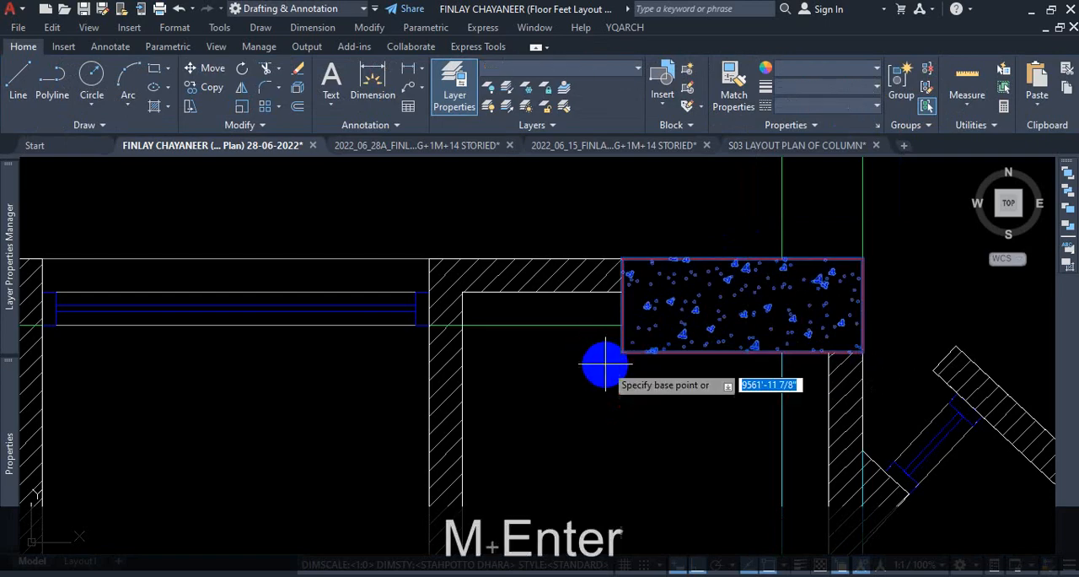
pyautogui.click(590, 384)
pyautogui.scroll(-5, 602, 410)
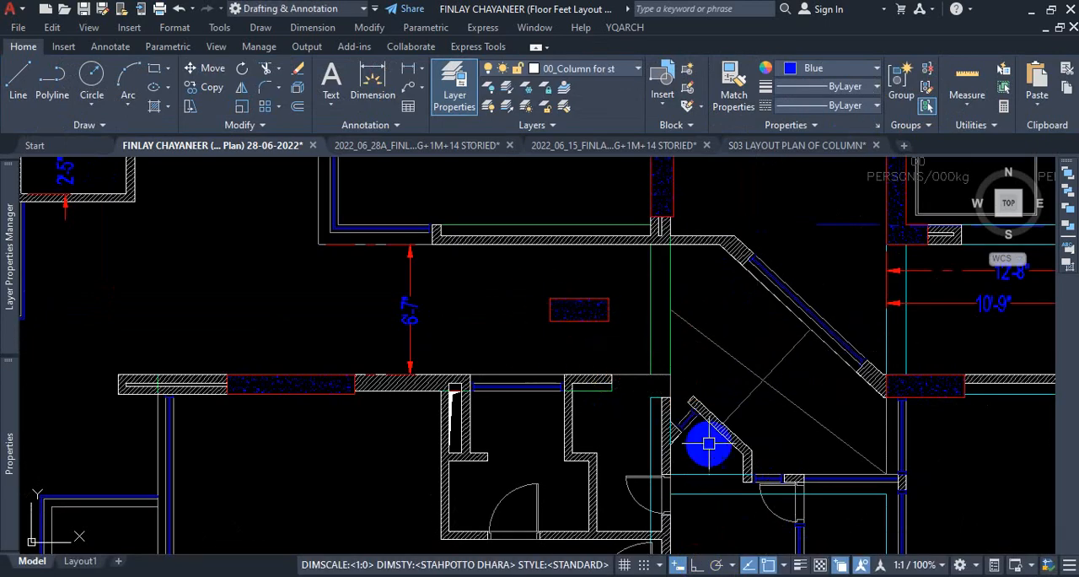
# Examine the wall corner vacated by the concrete column and the closed end of the adjoining wall hatch.
pyautogui.scroll(3, 656, 410)
pyautogui.scroll(2, 697, 405)
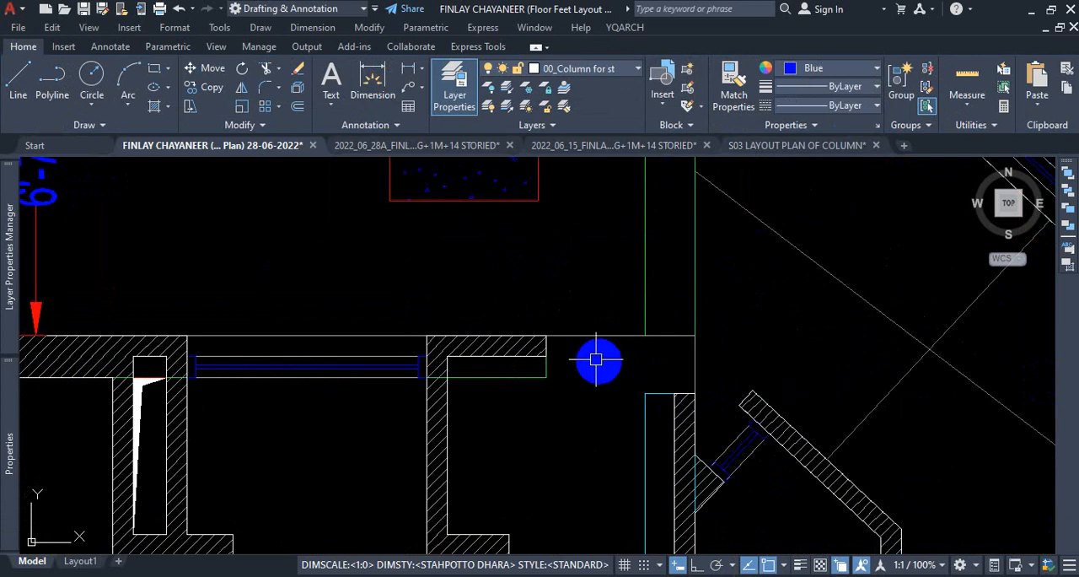
pyautogui.hotkey('ctrl', '1')
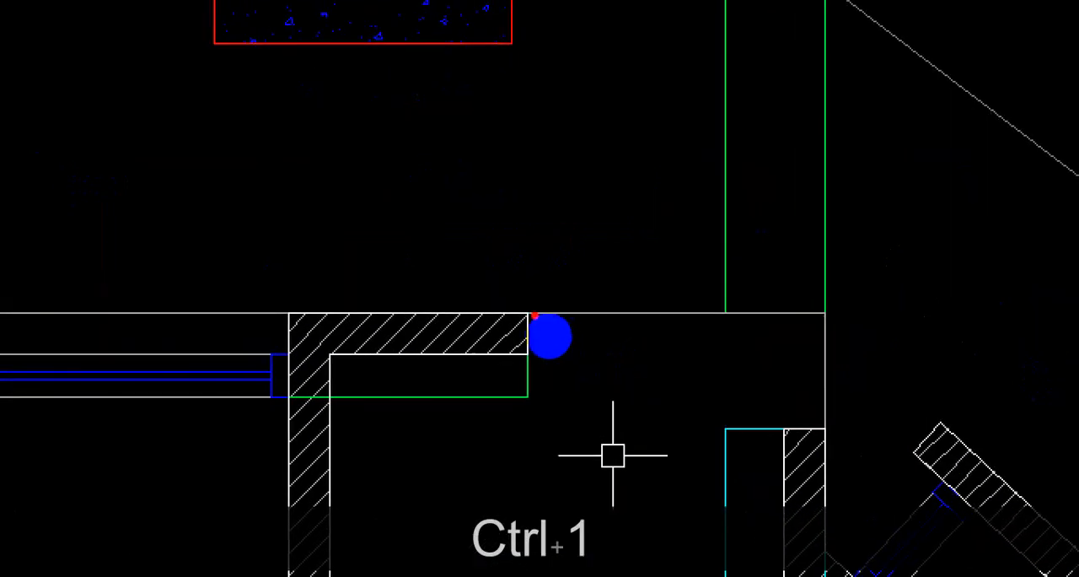
pyautogui.moveTo(535, 312)
pyautogui.mouseDown()
pyautogui.moveTo(683, 312)
pyautogui.moveTo(694, 364)
pyautogui.moveTo(545, 356)
pyautogui.moveTo(546, 376)
pyautogui.moveTo(659, 396)
pyautogui.moveTo(697, 347)
pyautogui.moveTo(611, 333)
pyautogui.mouseUp()
pyautogui.press('Escape')
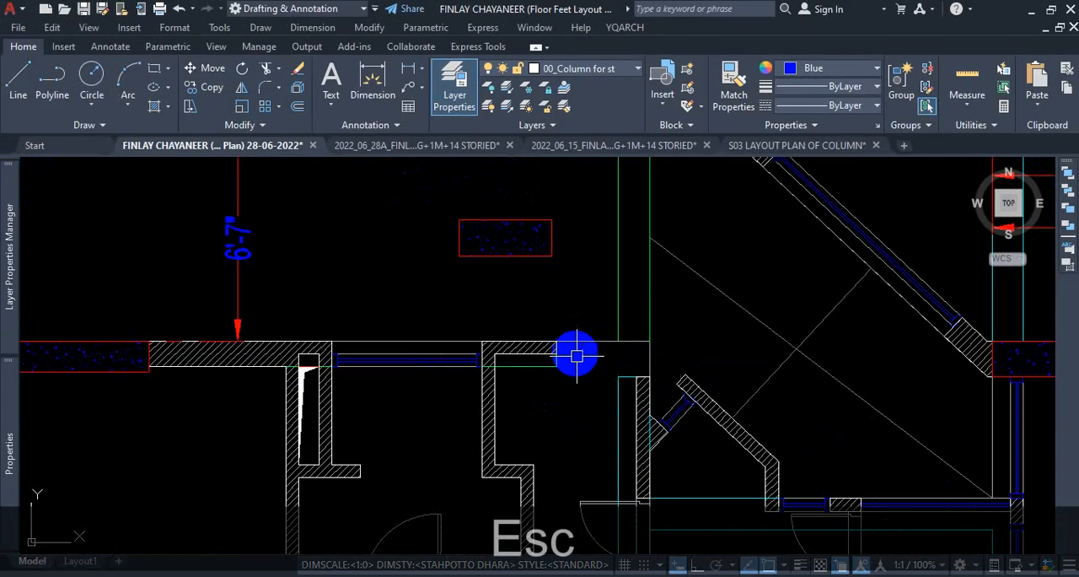
# Move the column and its hatch from the corridor back into the wall gap, snapping its northeast corner to the wall-line corner.
pyautogui.scroll(5, 624, 359)
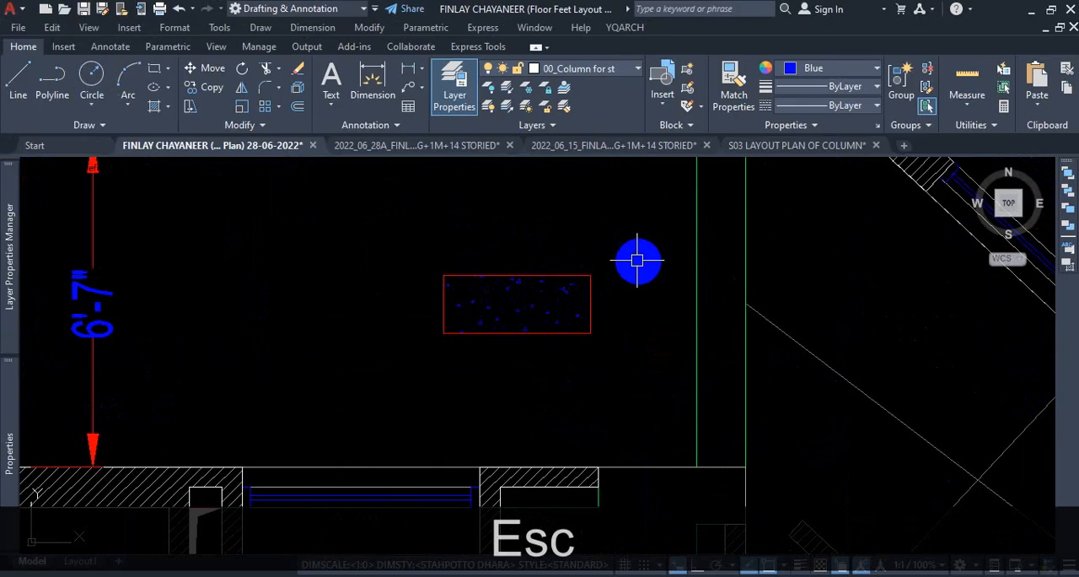
pyautogui.click(637, 261)
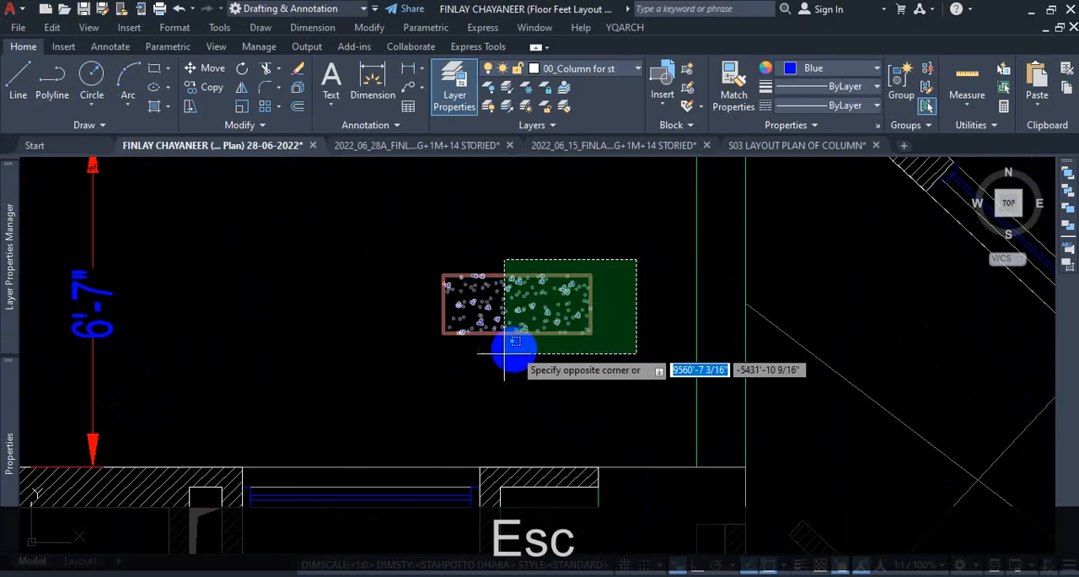
pyautogui.click(526, 382)
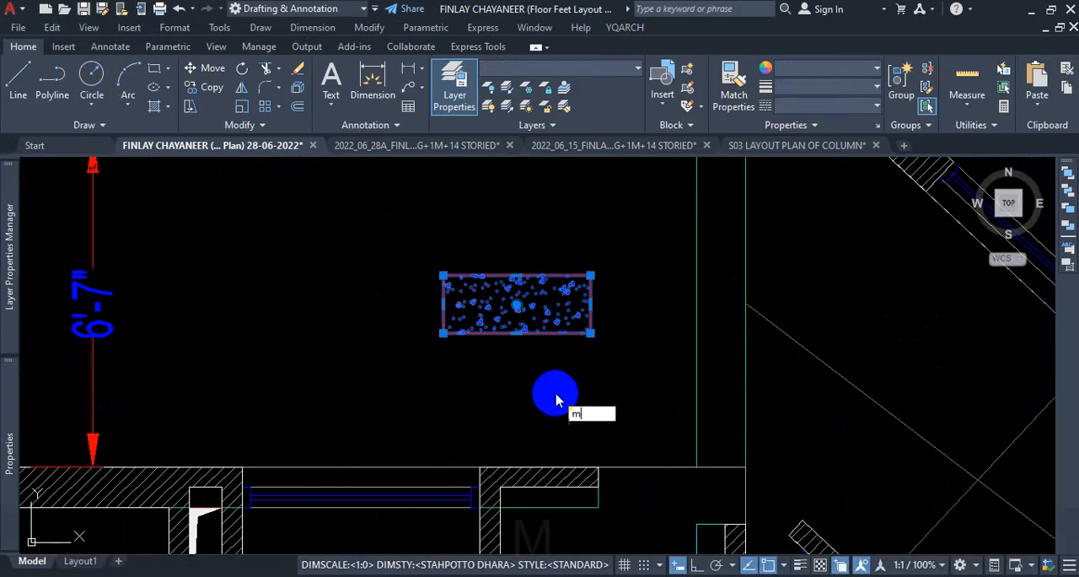
pyautogui.press('Return')
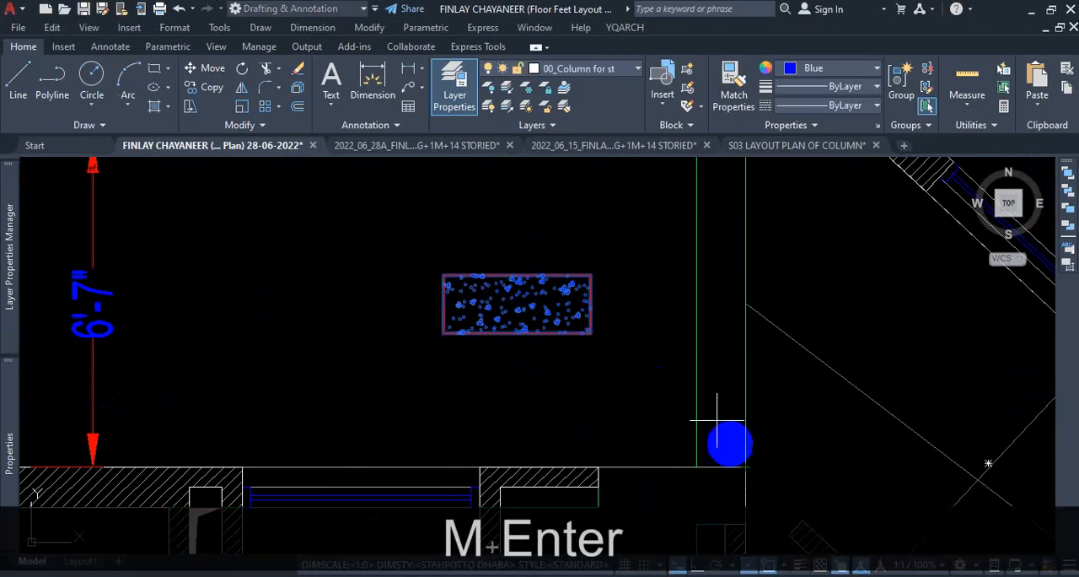
pyautogui.click(591, 275)
pyautogui.scroll(2, 677, 449)
pyautogui.scroll(-3, 578, 322)
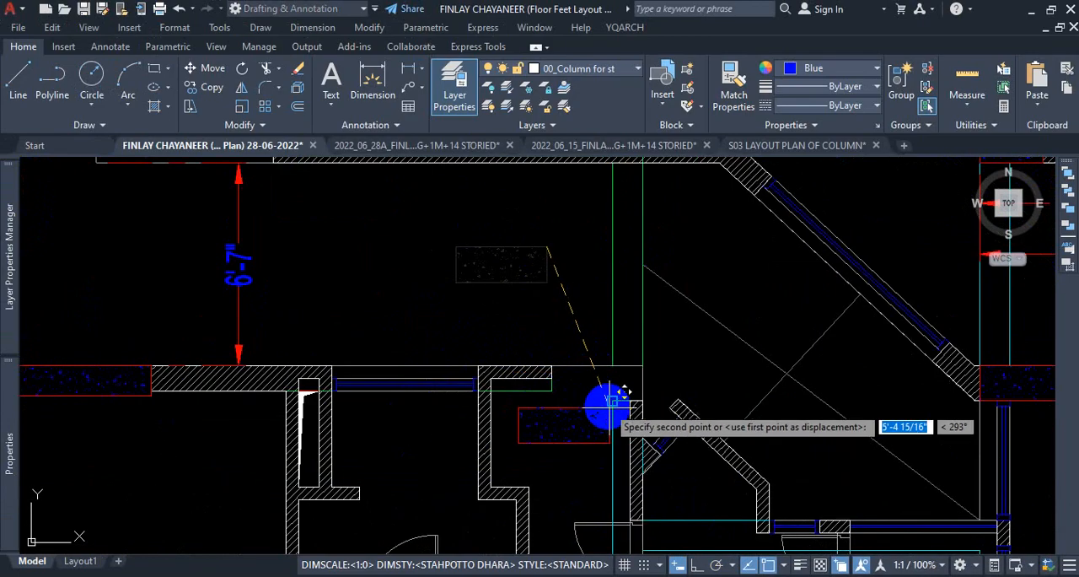
pyautogui.scroll(4, 658, 375)
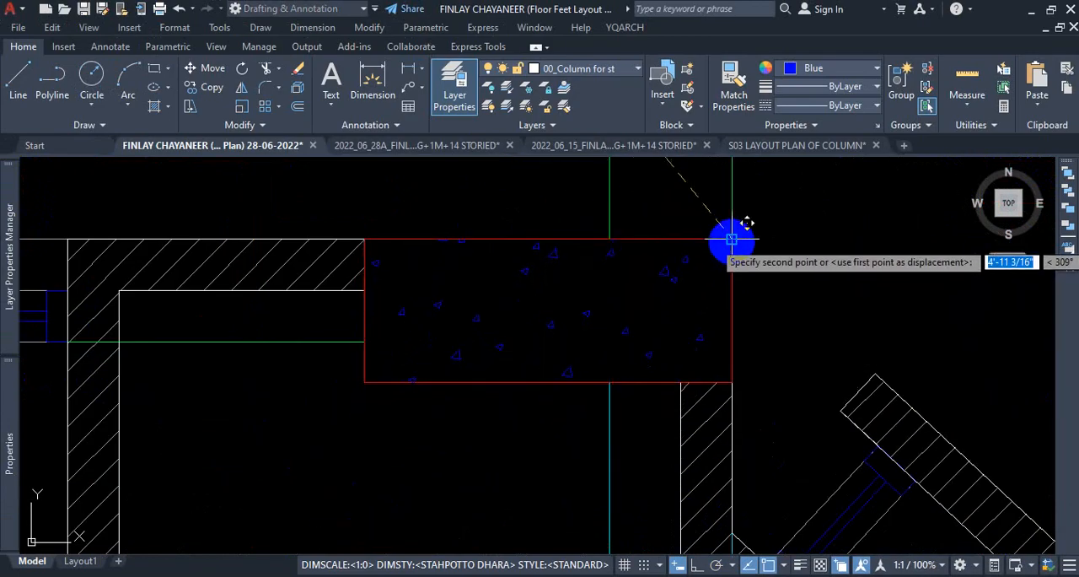
pyautogui.click(732, 241)
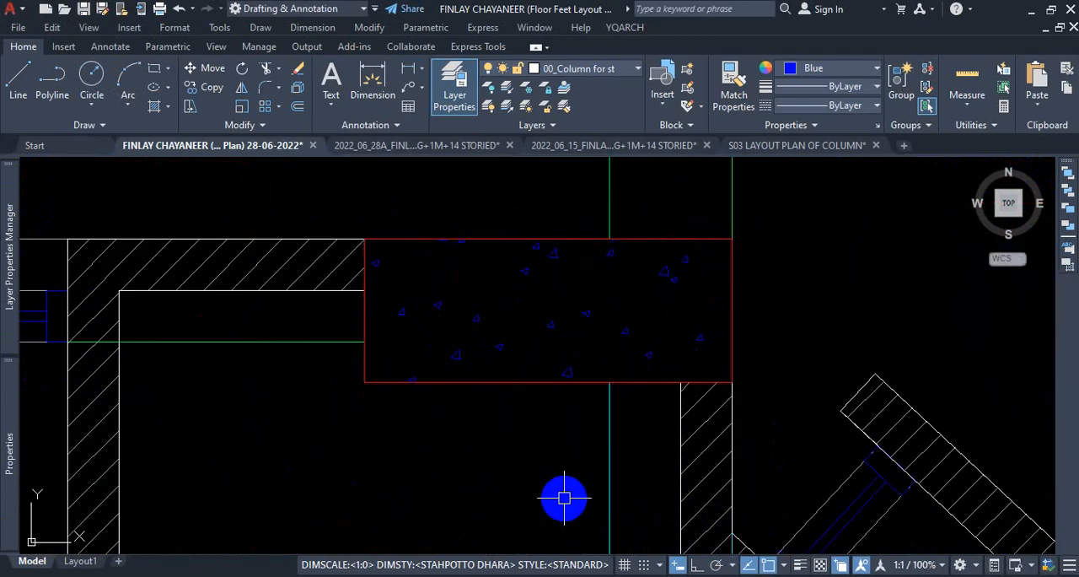
# Examine the concrete column at the plan's northwest corner and the edges where the adjoining wall hatch meets it.
pyautogui.scroll(-12, 564, 497)
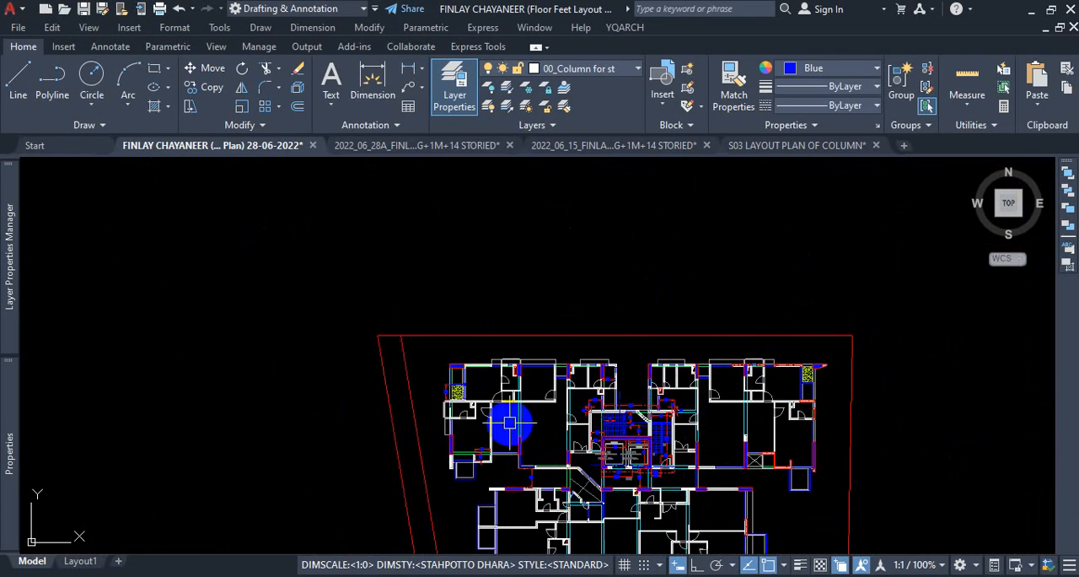
pyautogui.scroll(4, 503, 384)
pyautogui.scroll(-3, 597, 379)
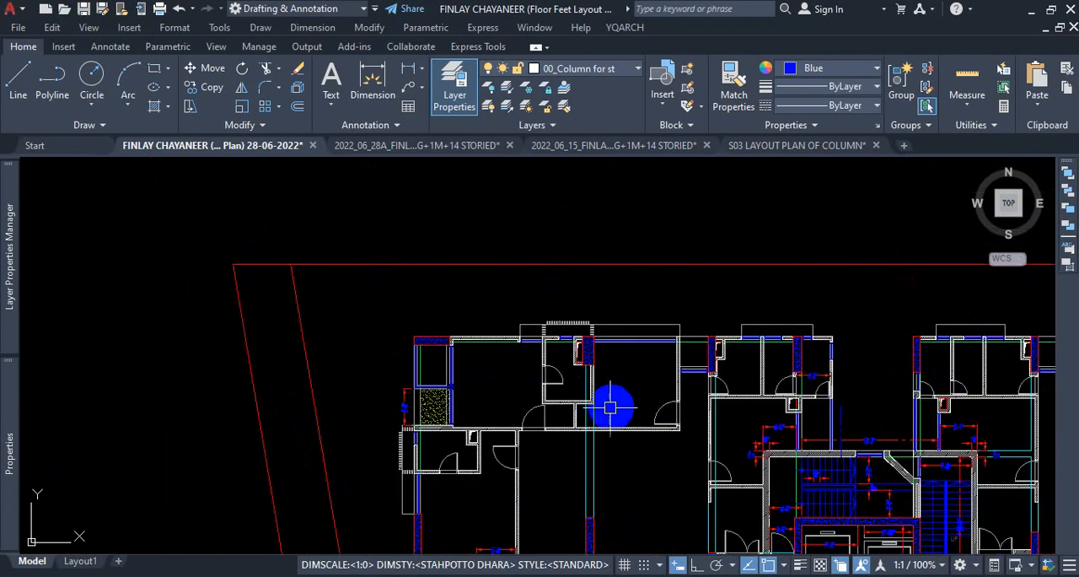
pyautogui.scroll(3, 732, 384)
pyautogui.scroll(3, 296, 313)
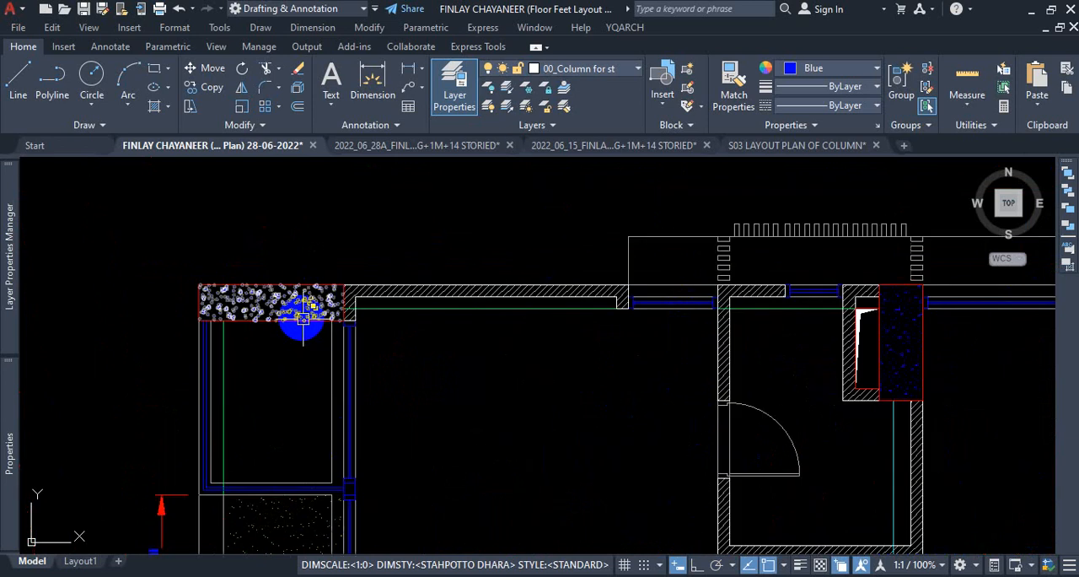
pyautogui.hotkey('ctrl', '1')
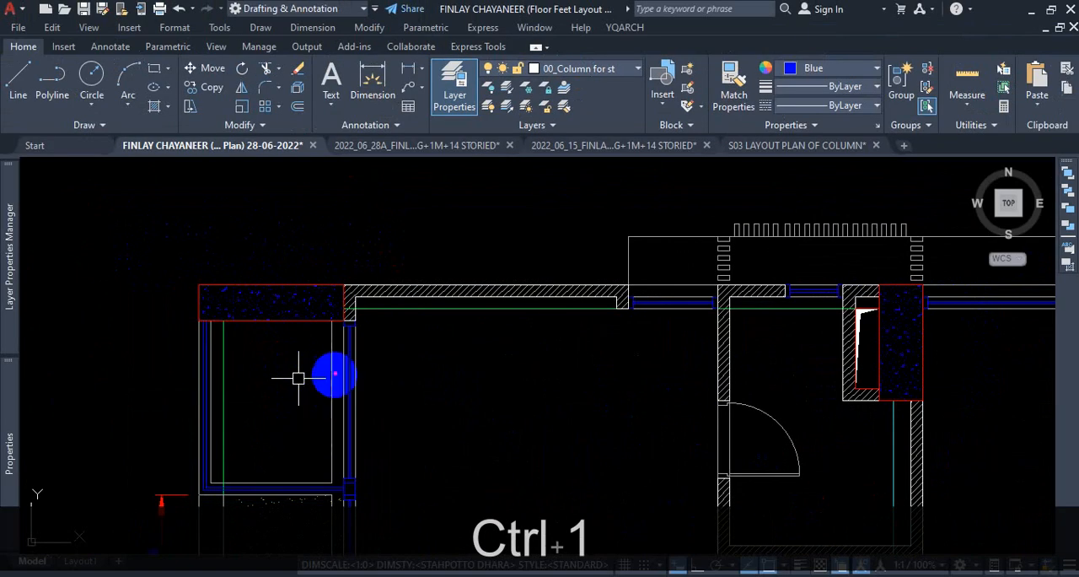
pyautogui.press('Escape')
pyautogui.scroll(4, 348, 318)
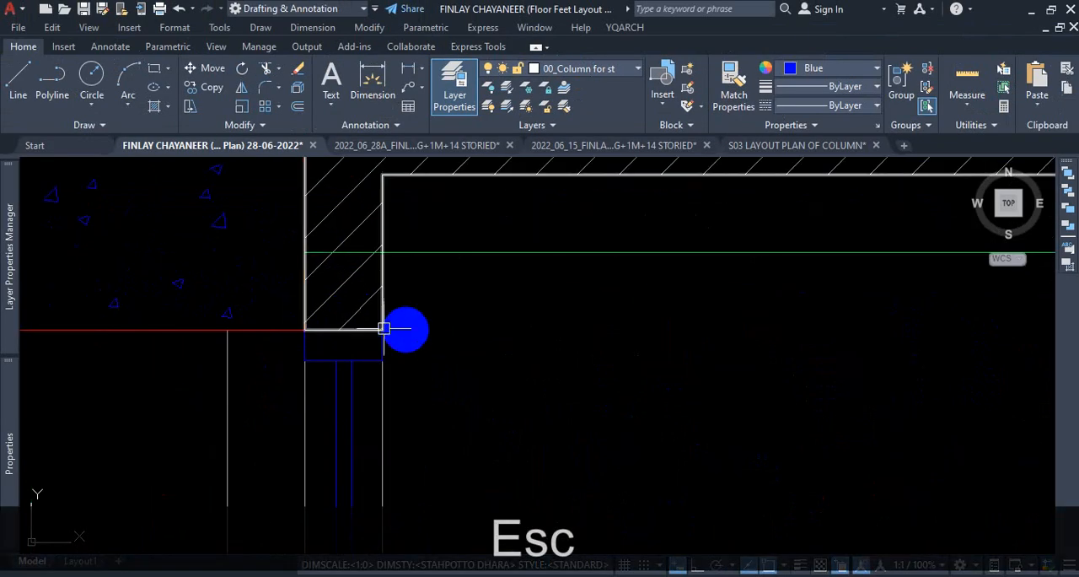
pyautogui.scroll(-4, 314, 329)
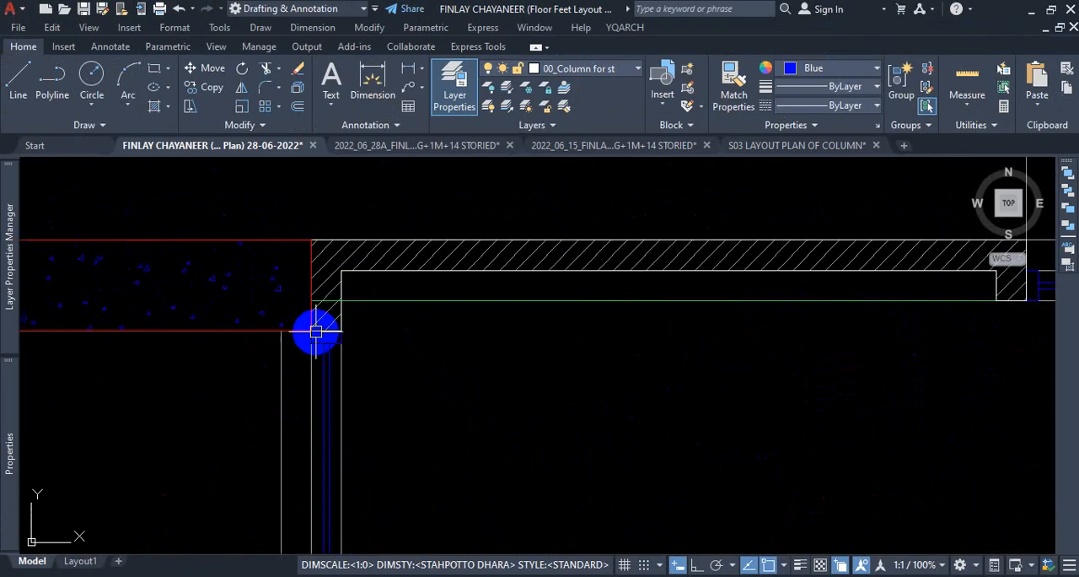
pyautogui.scroll(4, 320, 346)
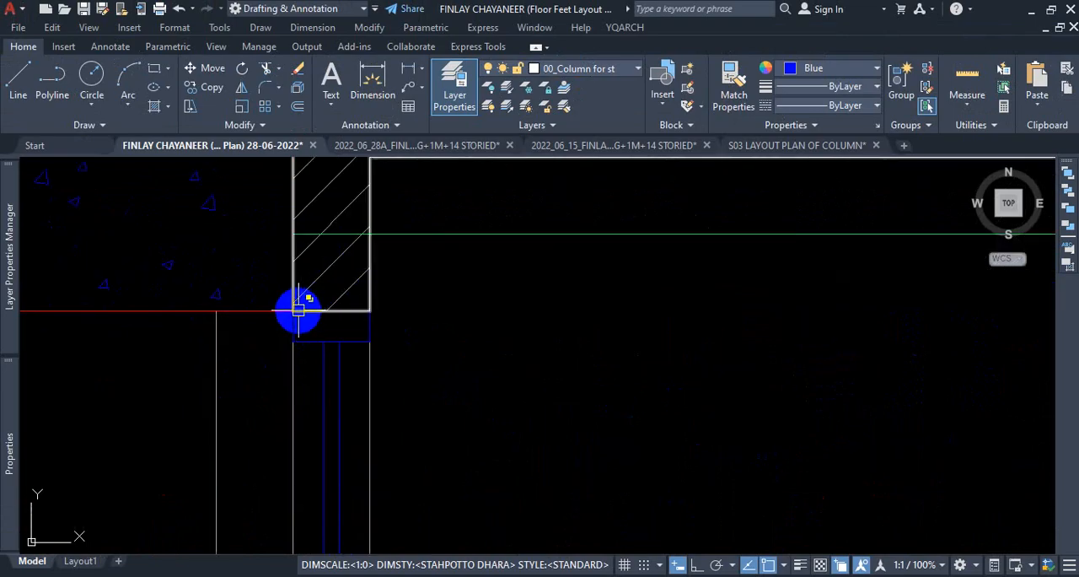
pyautogui.scroll(-5, 333, 299)
pyautogui.scroll(5, 340, 268)
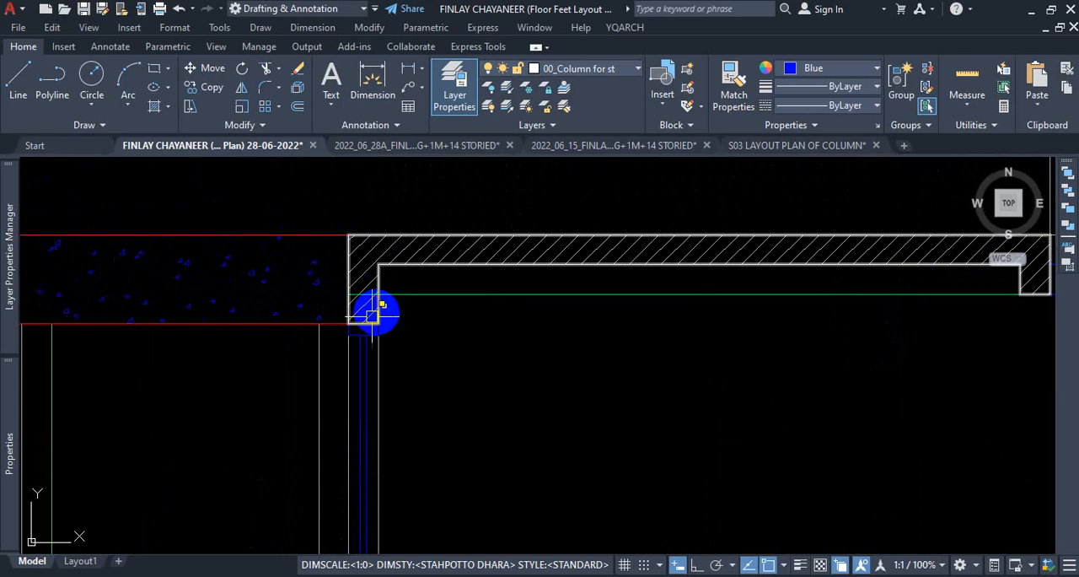
pyautogui.scroll(-5, 349, 362)
pyautogui.scroll(3, 323, 347)
# Move the northwest corner's concrete column, with its red outline and hatch, north clear of the walls.
pyautogui.click(190, 284)
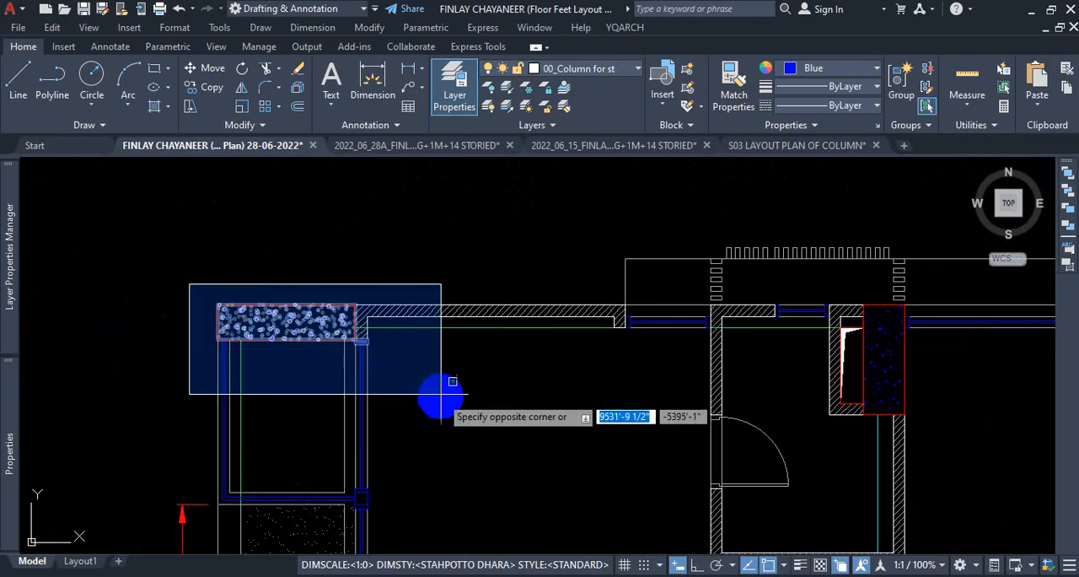
pyautogui.click(300, 350)
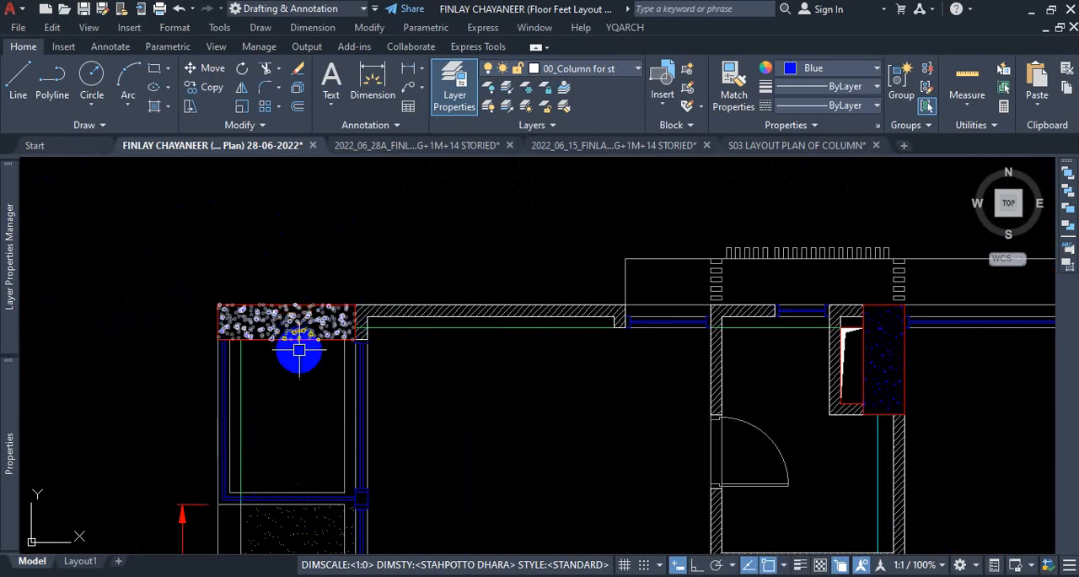
pyautogui.write('m')
pyautogui.press('Return')
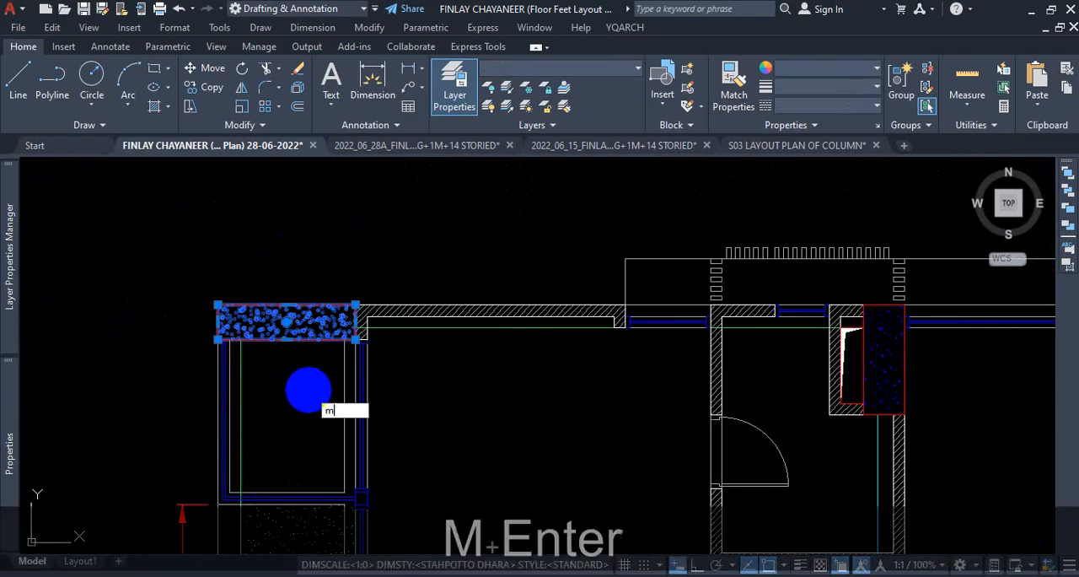
pyautogui.click(308, 388)
pyautogui.click(277, 299)
# Examine the wall end exposed at the northwest corner and the concrete columns beside the ducts along the north wall.
pyautogui.scroll(4, 355, 350)
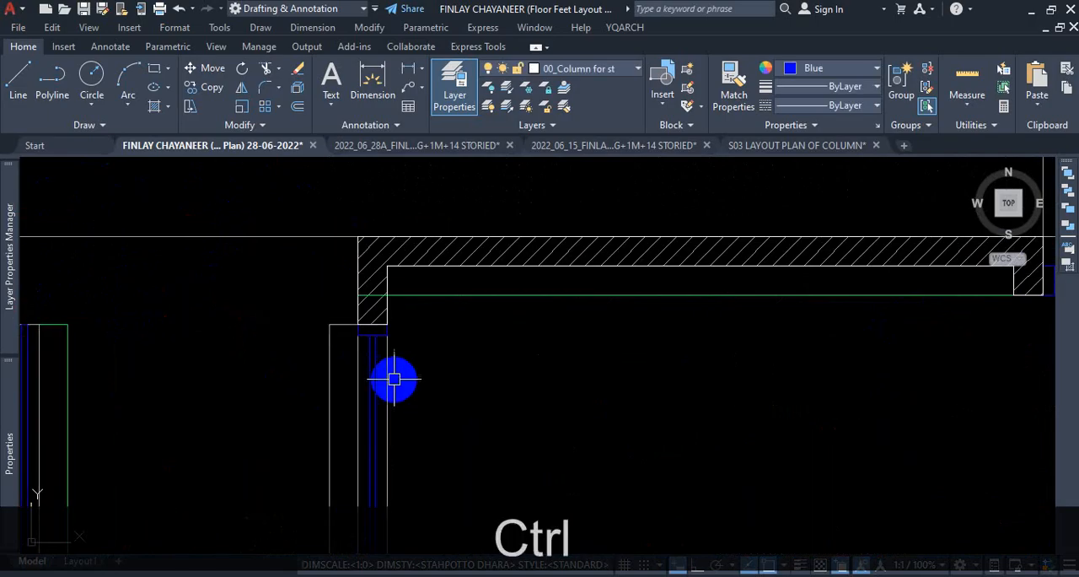
pyautogui.hotkey('ctrl', '1')
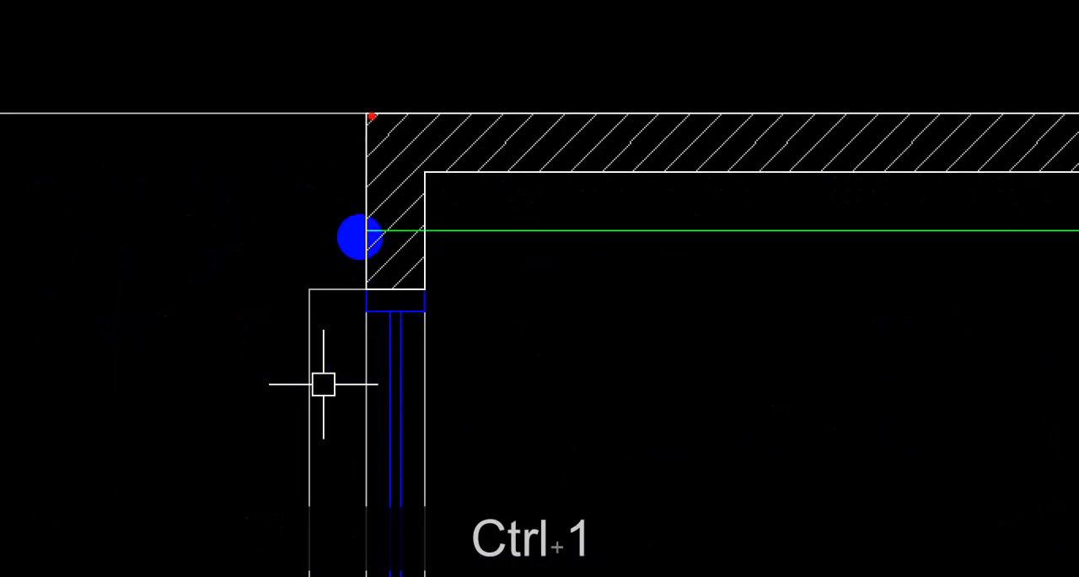
pyautogui.moveTo(371, 138); pyautogui.dragTo(376, 239)
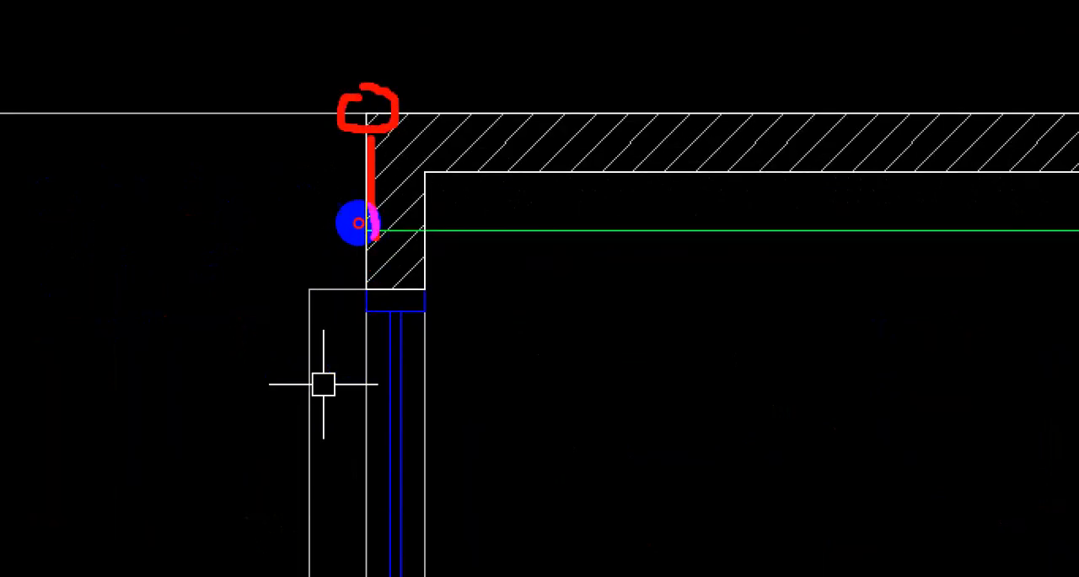
pyautogui.press('Escape')
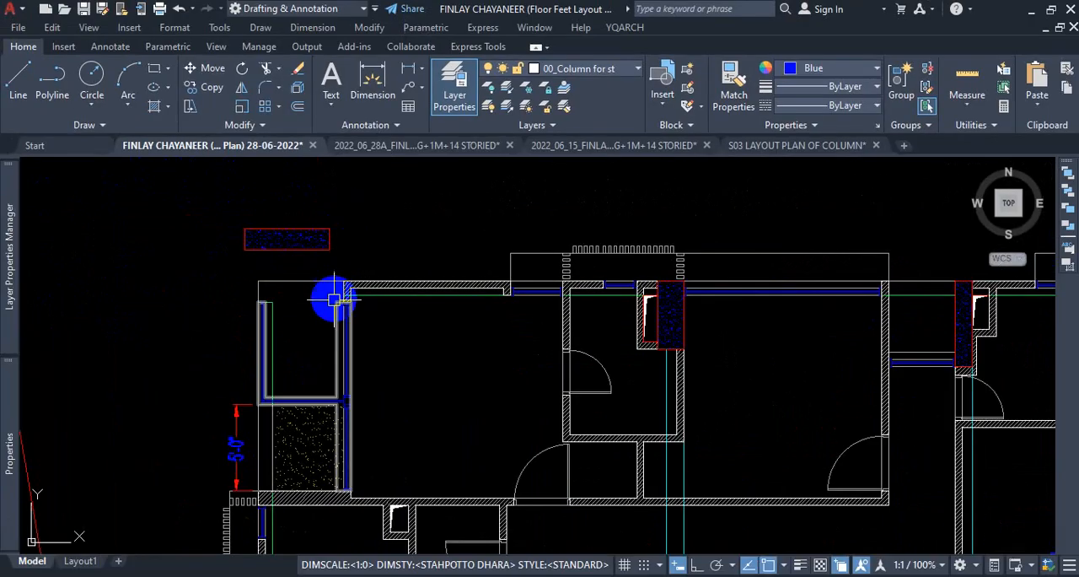
pyautogui.scroll(-3, 322, 289)
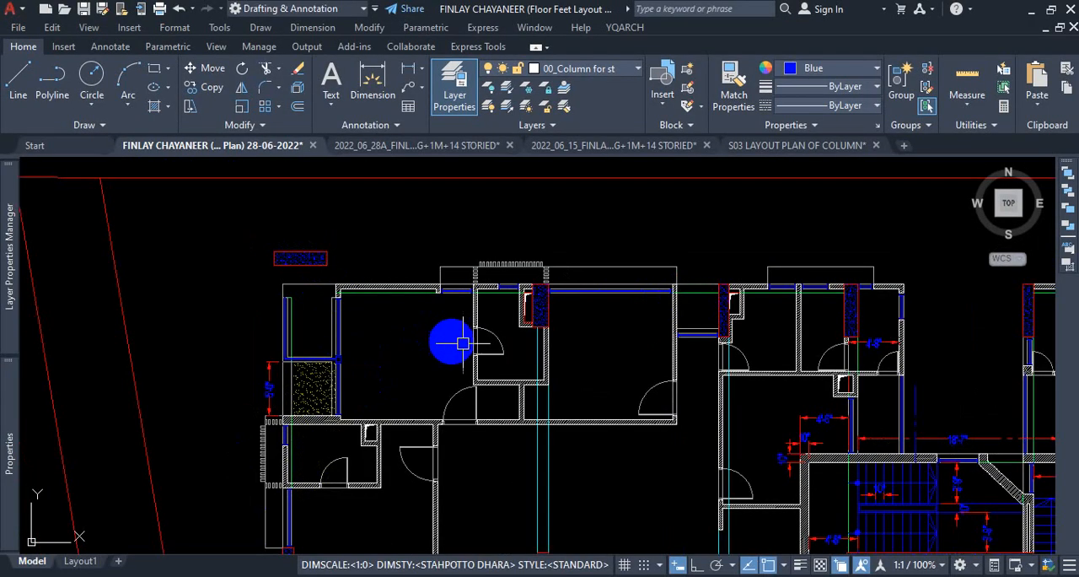
pyautogui.scroll(5, 574, 319)
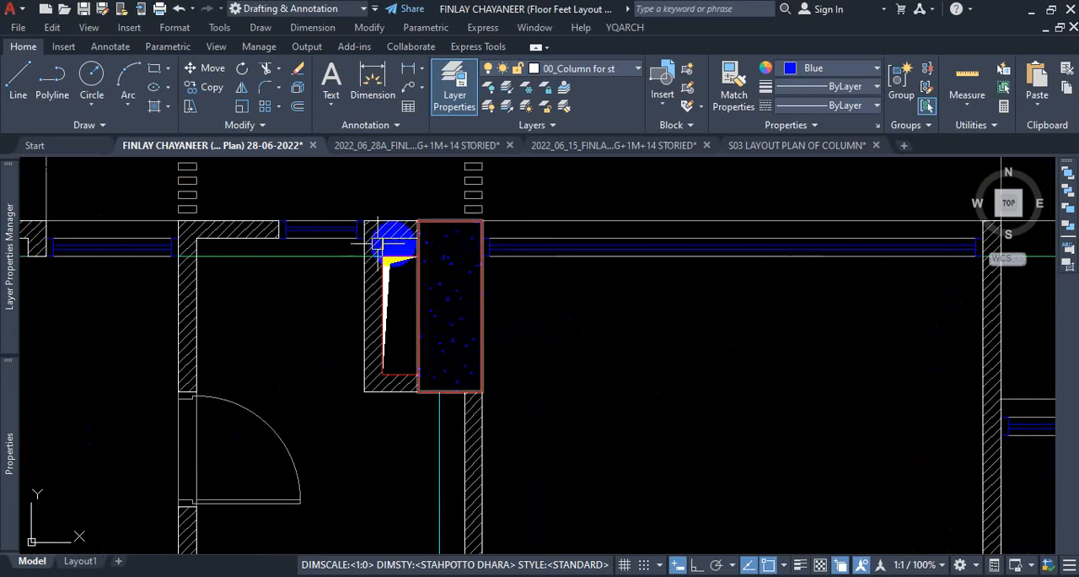
pyautogui.scroll(-3, 421, 262)
pyautogui.scroll(2, 605, 263)
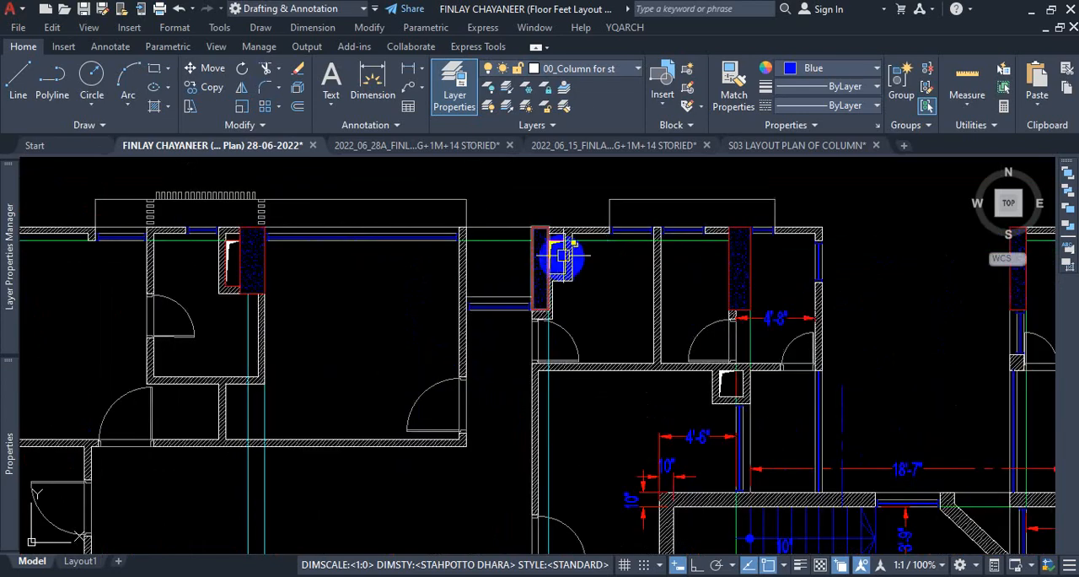
# Move the concrete column west of the 4'-8" room, with its red outline and hatch, east clear of the walls.
pyautogui.scroll(-3, 624, 250)
pyautogui.scroll(3, 636, 250)
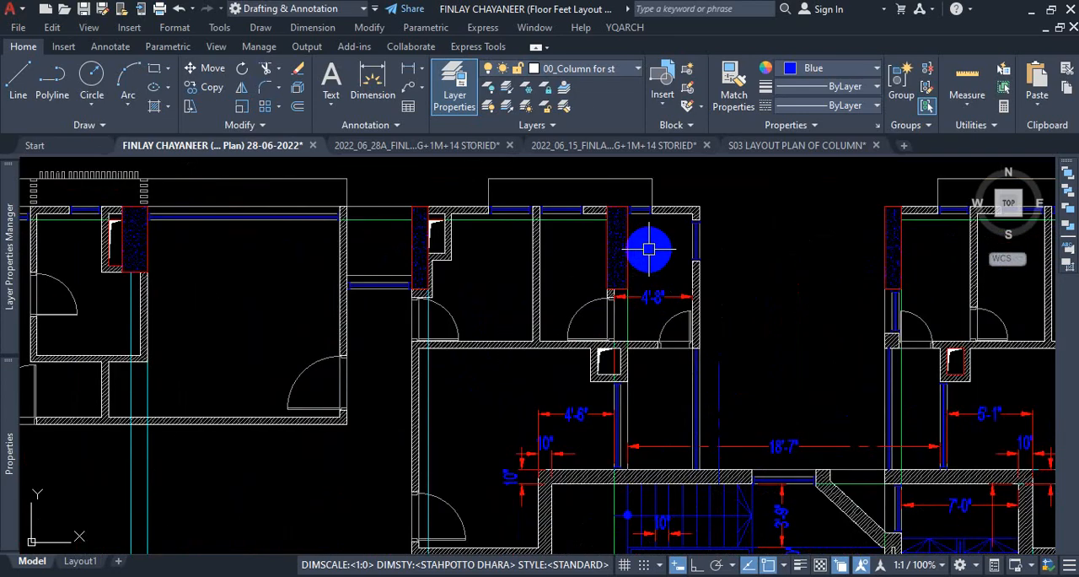
pyautogui.scroll(2, 630, 224)
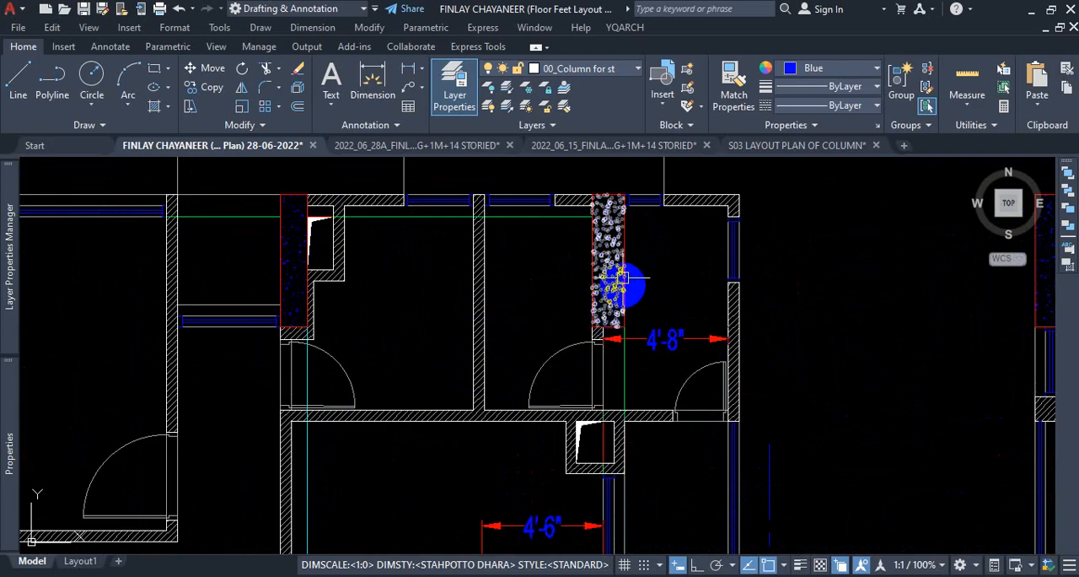
pyautogui.scroll(2, 604, 263)
pyautogui.click(668, 247)
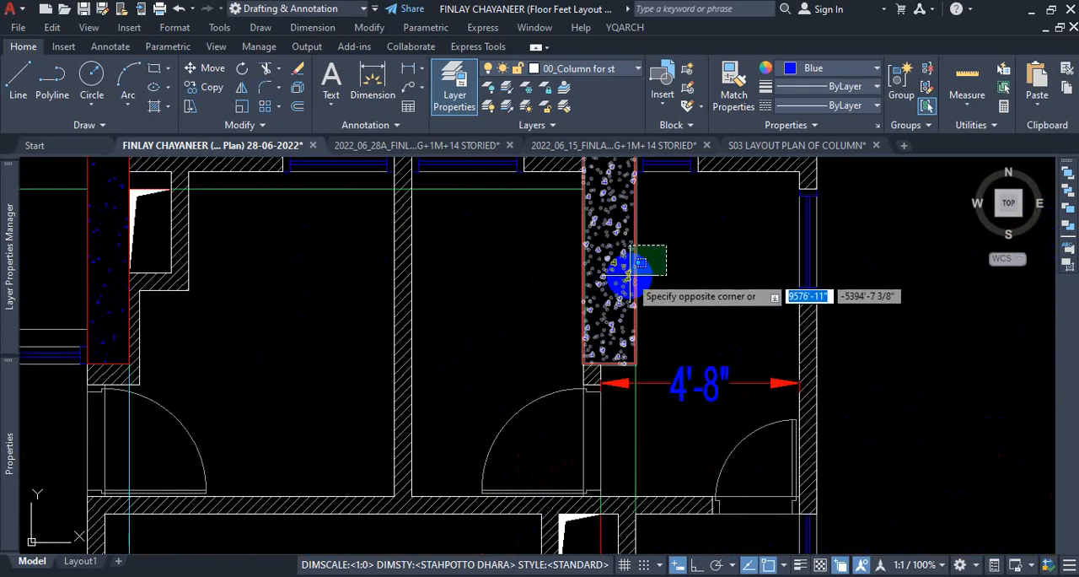
pyautogui.click(627, 277)
pyautogui.write('m')
pyautogui.press('Return')
pyautogui.click(691, 272)
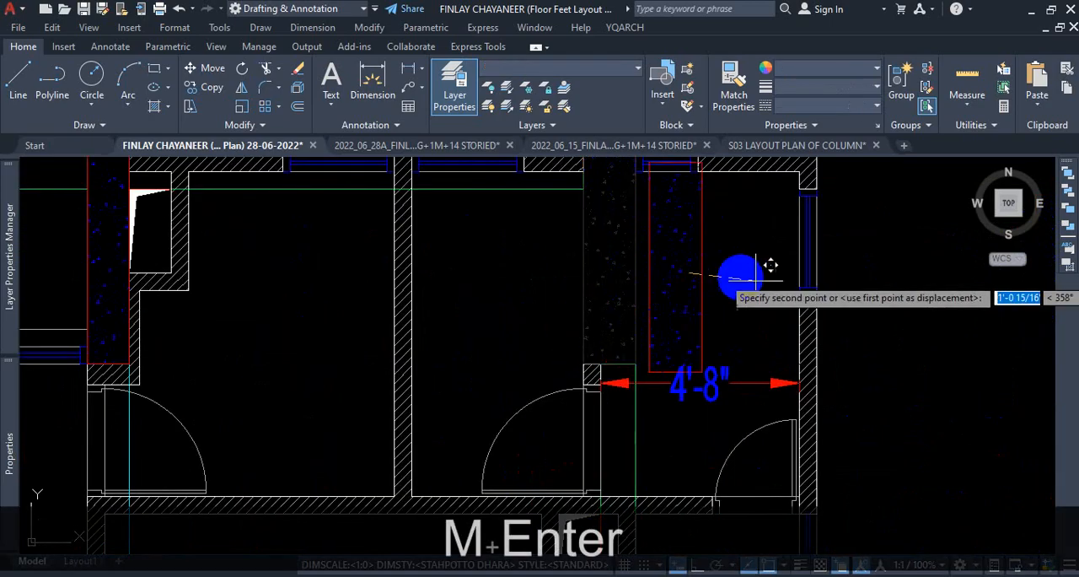
pyautogui.scroll(-2, 742, 268)
pyautogui.click(882, 260)
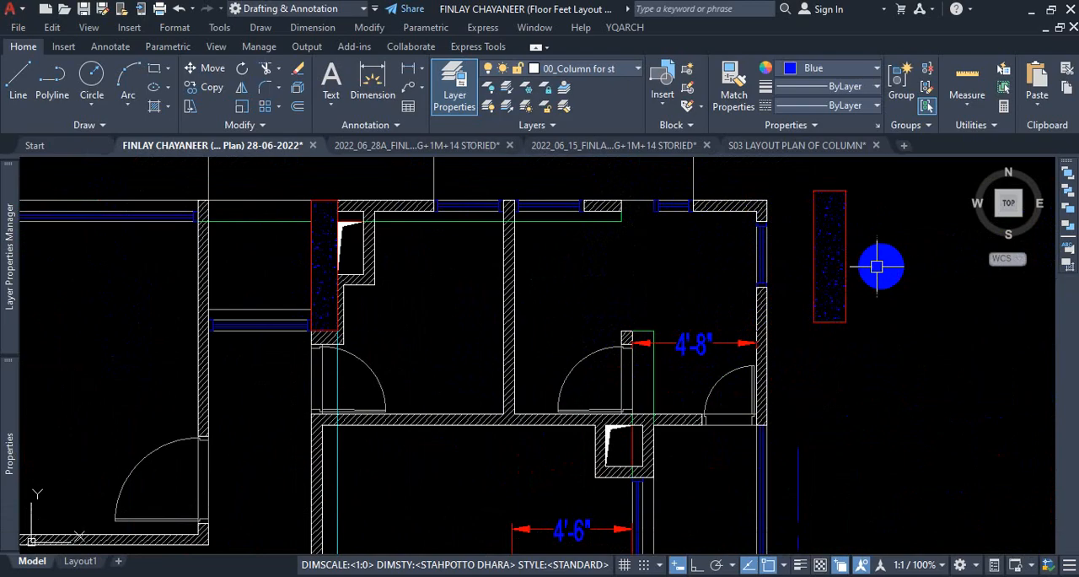
pyautogui.press('Escape')
# Delete the hatch of the short north wall piece between the windows and stretch its outline east to the next window's frame.
pyautogui.scroll(3, 621, 217)
pyautogui.click(579, 214)
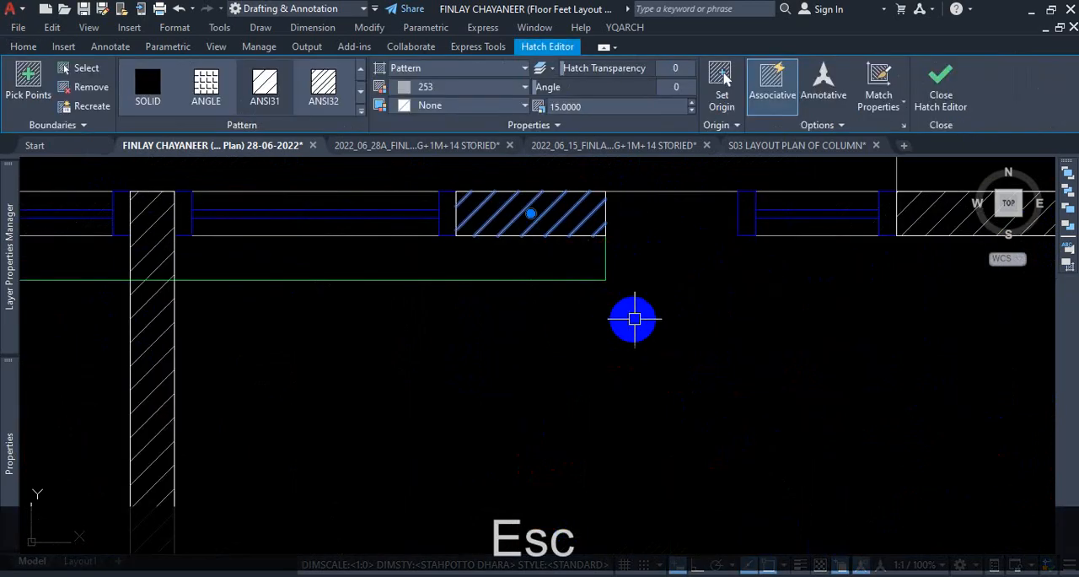
pyautogui.press('Delete')
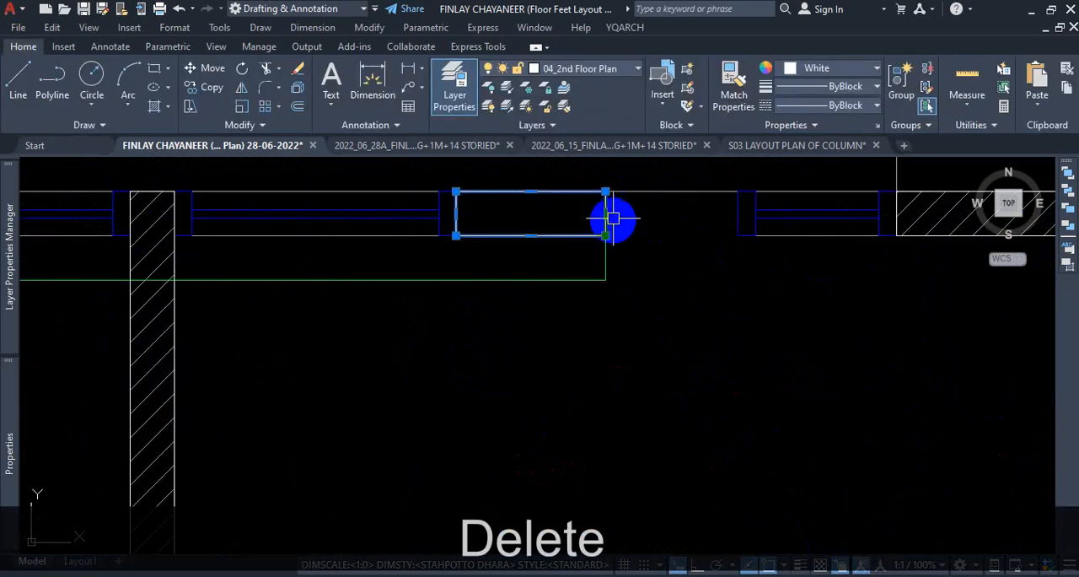
pyautogui.click(606, 213)
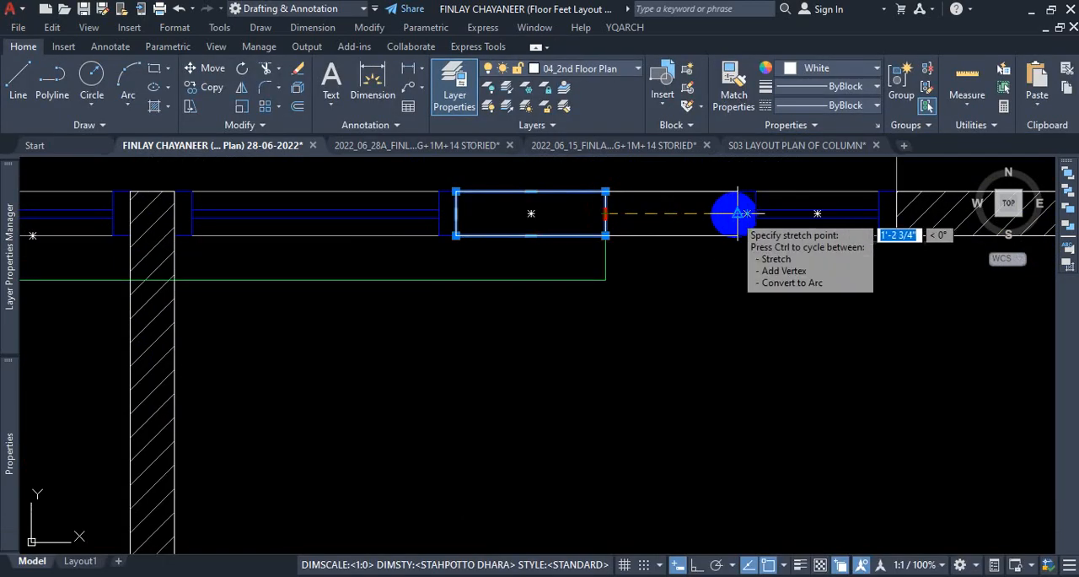
pyautogui.click(738, 213)
# Delete the wall stub's hatch beside the 4'-8" dimension together with the selected north wall outline, and stretch the stub north to the outer wall line.
pyautogui.scroll(-3, 579, 244)
pyautogui.scroll(3, 599, 337)
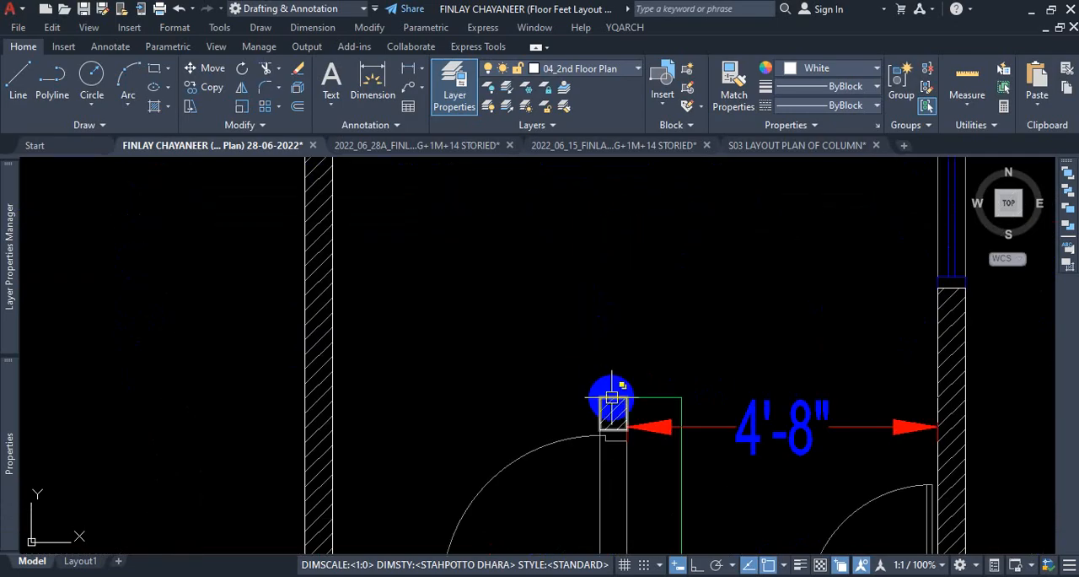
pyautogui.press('Delete')
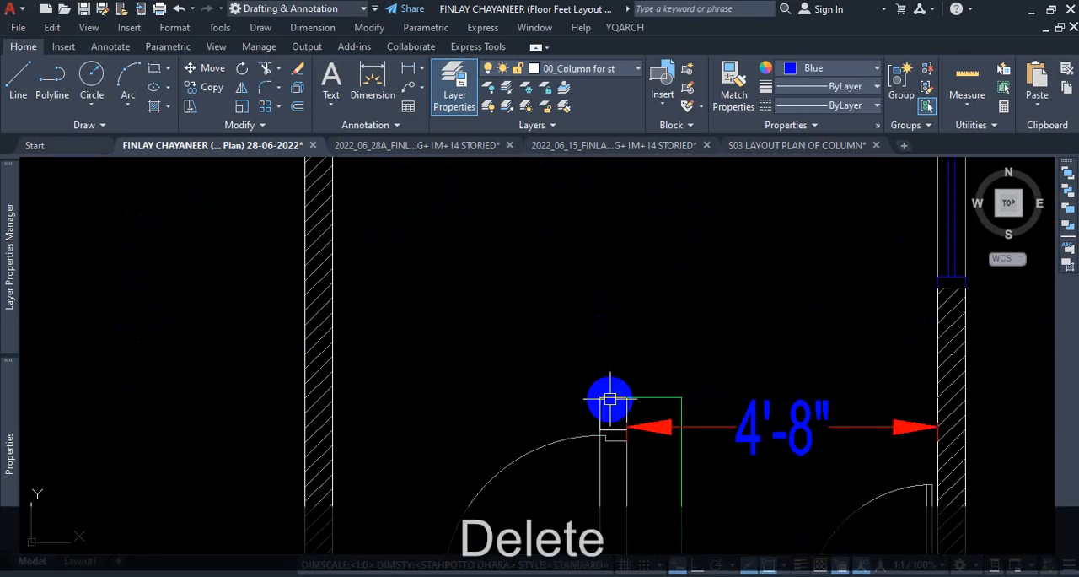
pyautogui.click(614, 396)
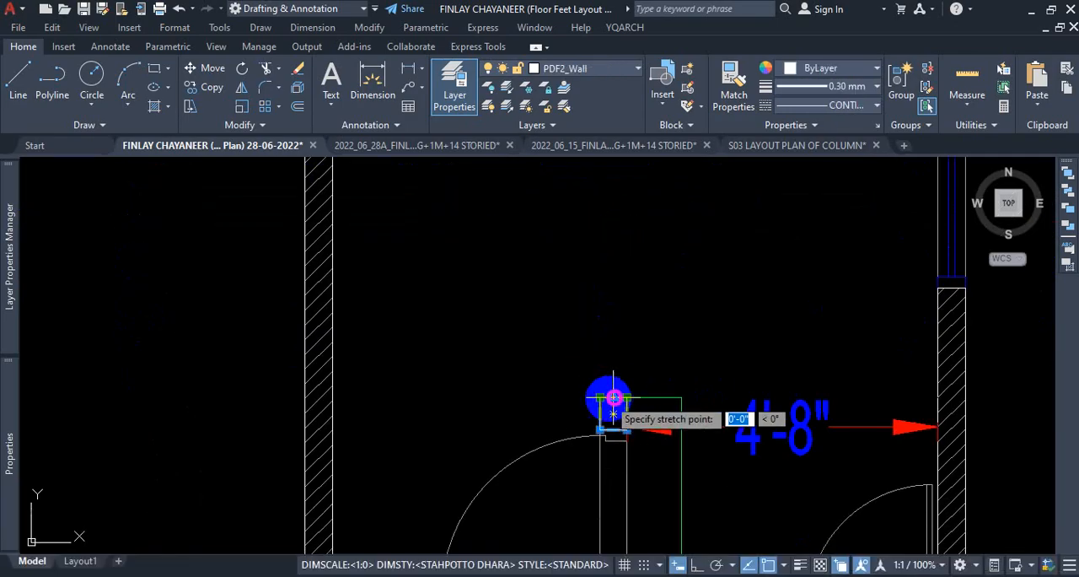
pyautogui.scroll(-3, 603, 372)
pyautogui.scroll(2, 603, 321)
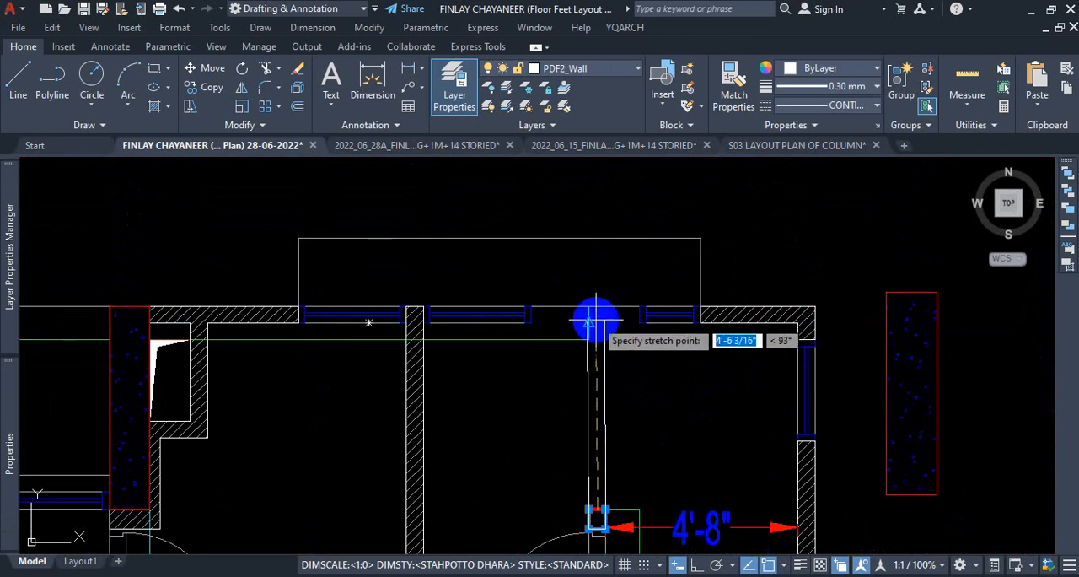
pyautogui.scroll(2, 595, 305)
pyautogui.click(595, 305)
pyautogui.scroll(-2, 609, 297)
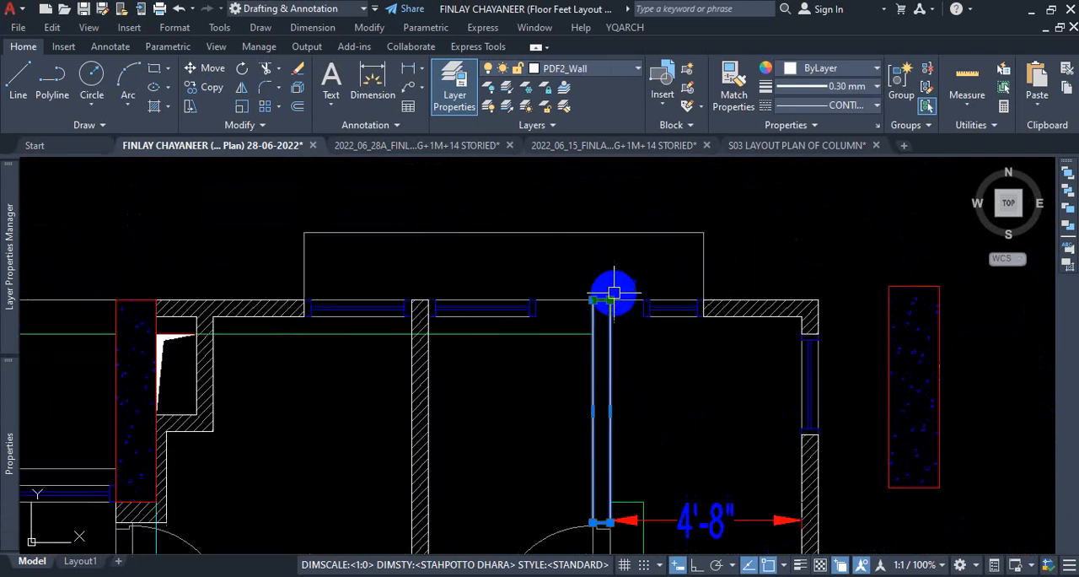
pyautogui.scroll(2, 620, 344)
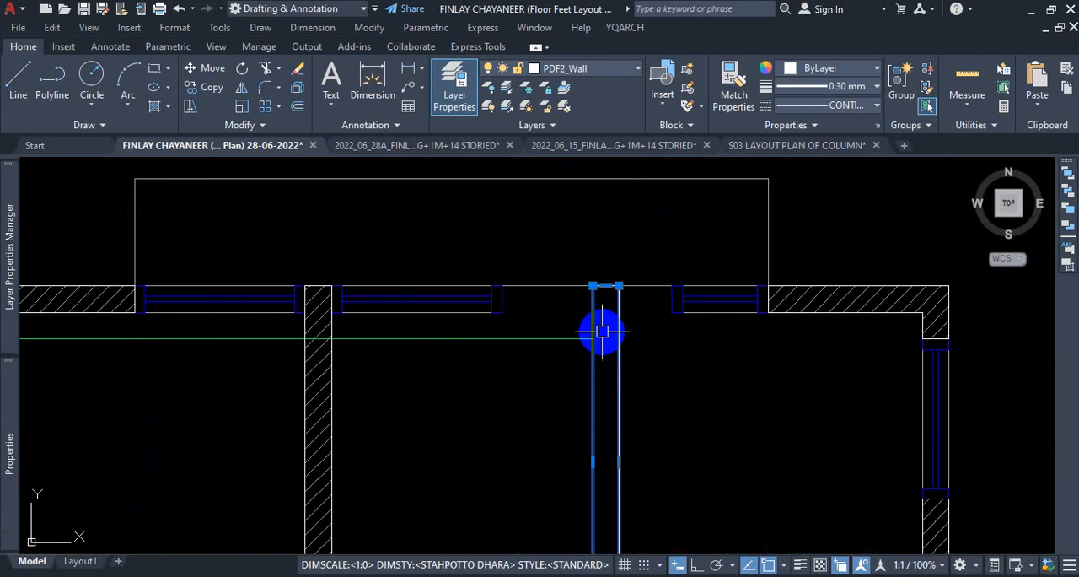
pyautogui.scroll(-3, 646, 316)
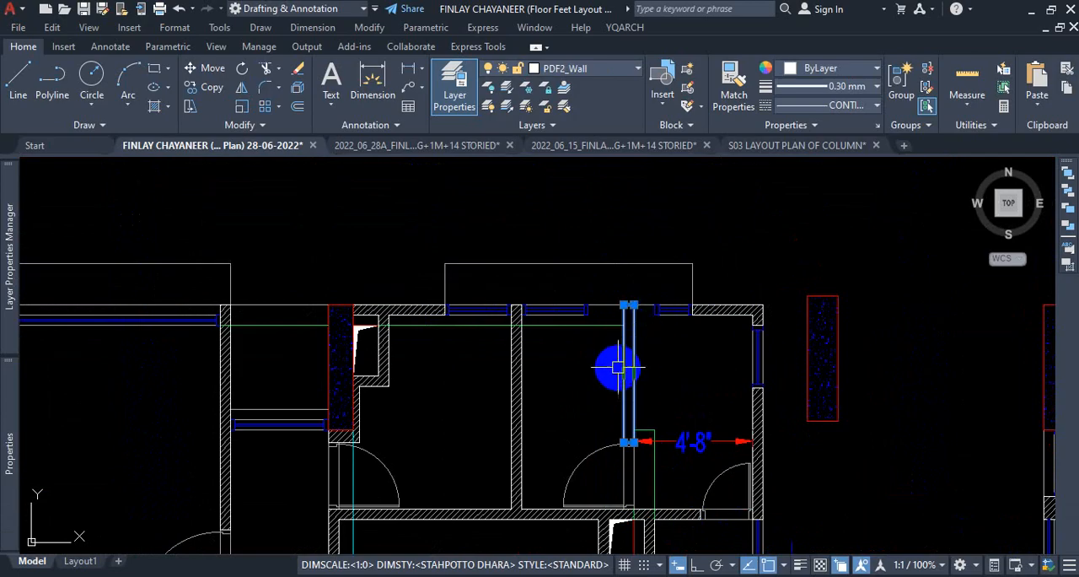
pyautogui.scroll(6, 615, 340)
pyautogui.press('Escape')
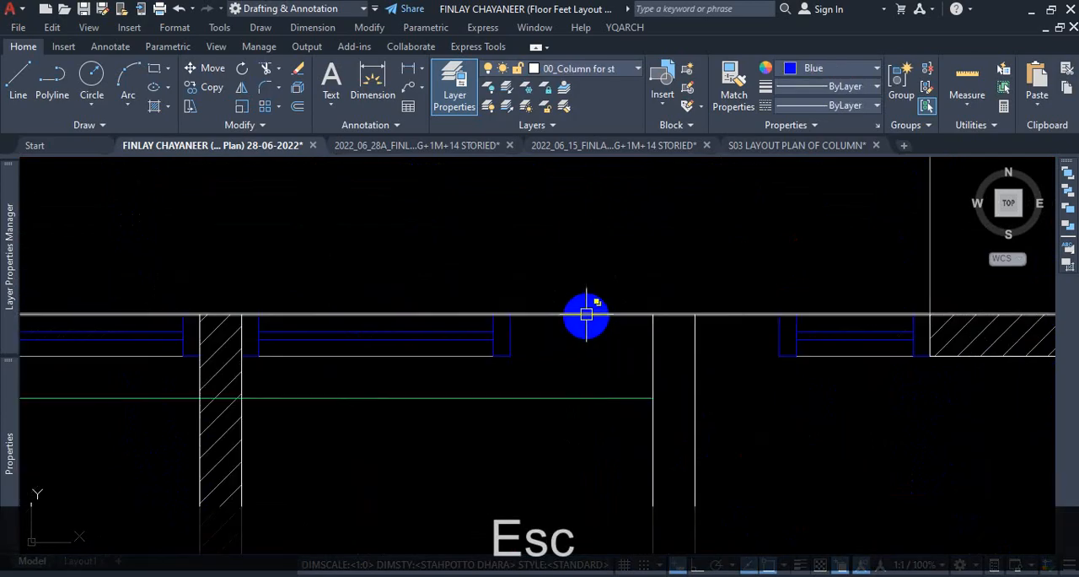
# Undo the wall stub's stretch and the deletion of its hatch and the north wall outline, and clear the selection.
pyautogui.scroll(-4, 657, 325)
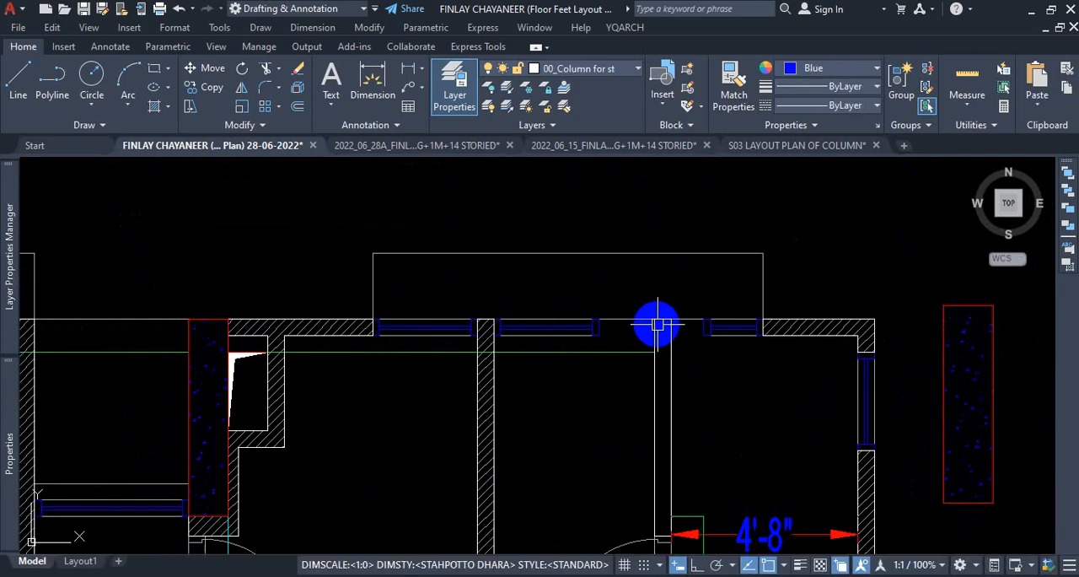
pyautogui.hotkey('ctrl', 'z')
pyautogui.hotkey('ctrl', 'z')
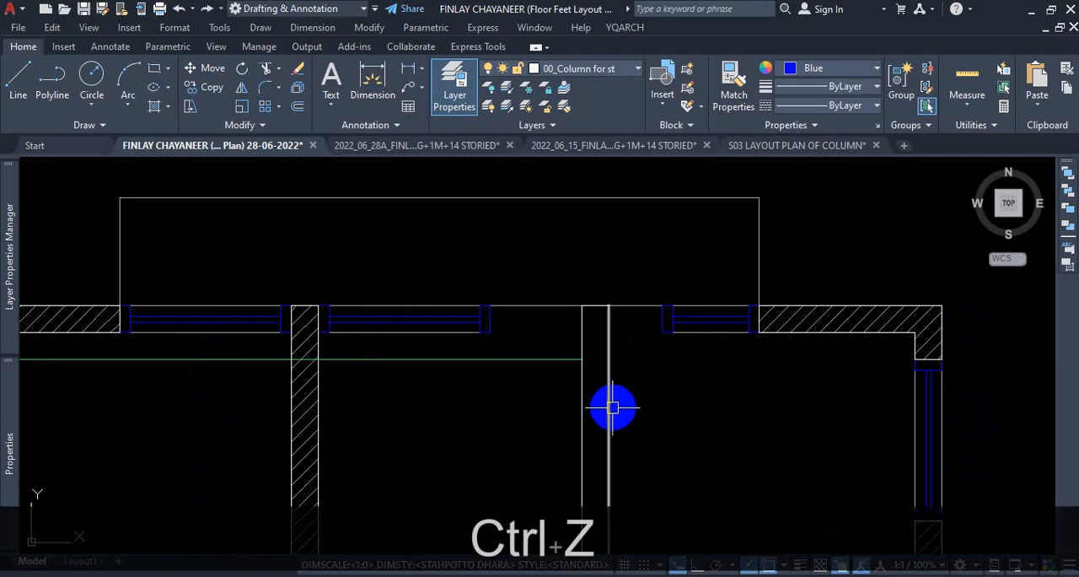
pyautogui.hotkey('ctrl', 'z')
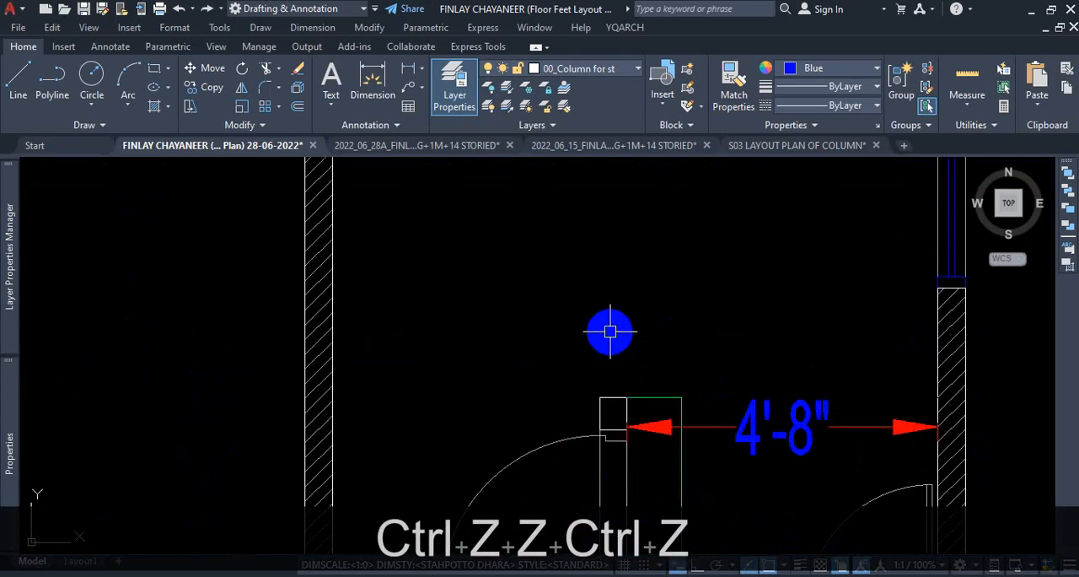
pyautogui.hotkey('ctrl', 'z')
pyautogui.scroll(4, 625, 306)
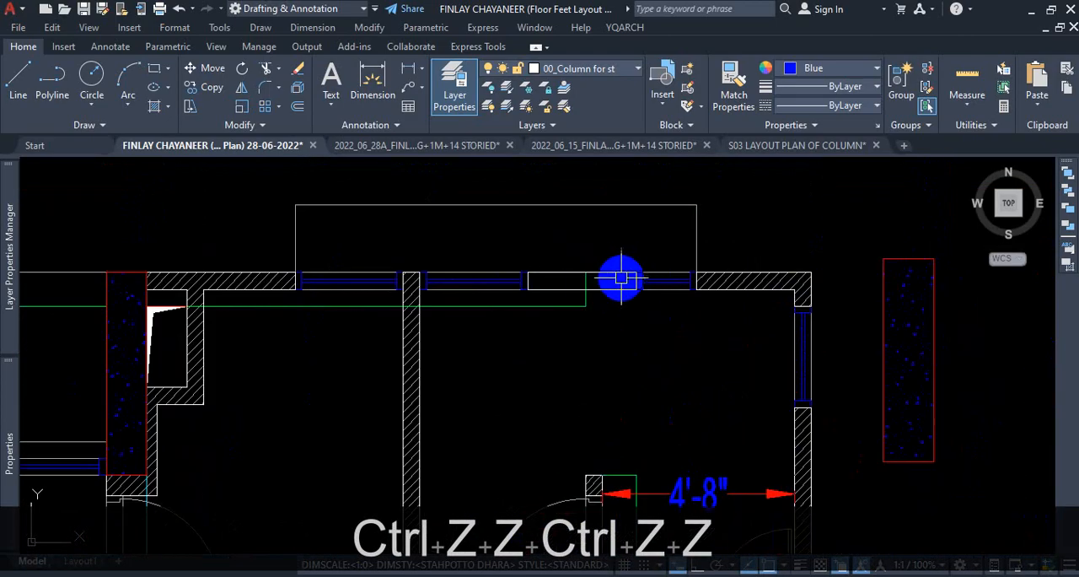
pyautogui.scroll(-3, 622, 275)
pyautogui.press('Escape')
# Delete only the hatch of the wall stub above the door and stretch the stub's outline north to the outer wall line.
pyautogui.scroll(5, 594, 434)
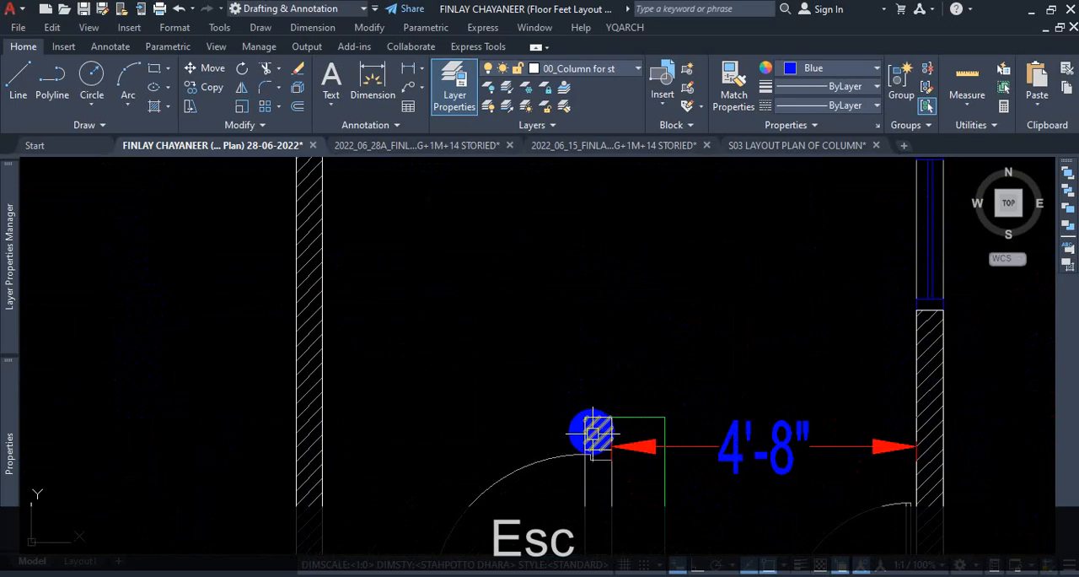
pyautogui.click(597, 432)
pyautogui.press('Delete')
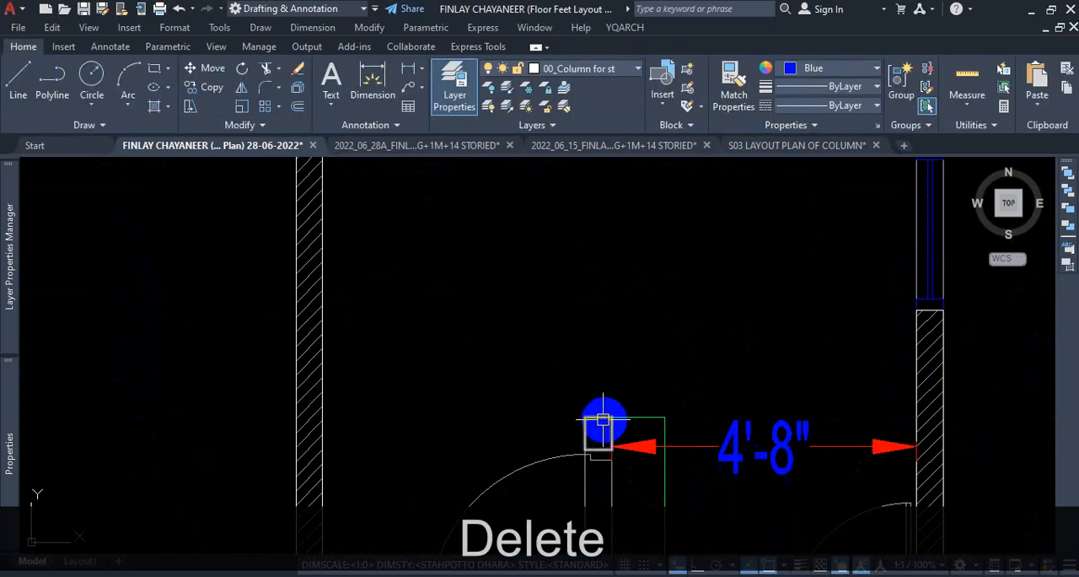
pyautogui.click(599, 418)
pyautogui.scroll(-3, 590, 366)
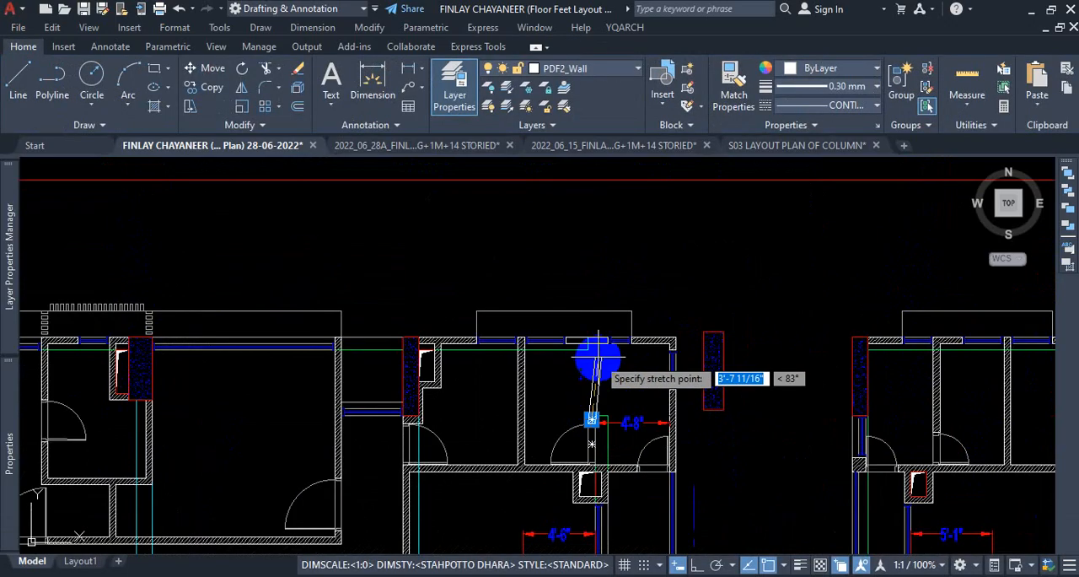
pyautogui.scroll(3, 581, 338)
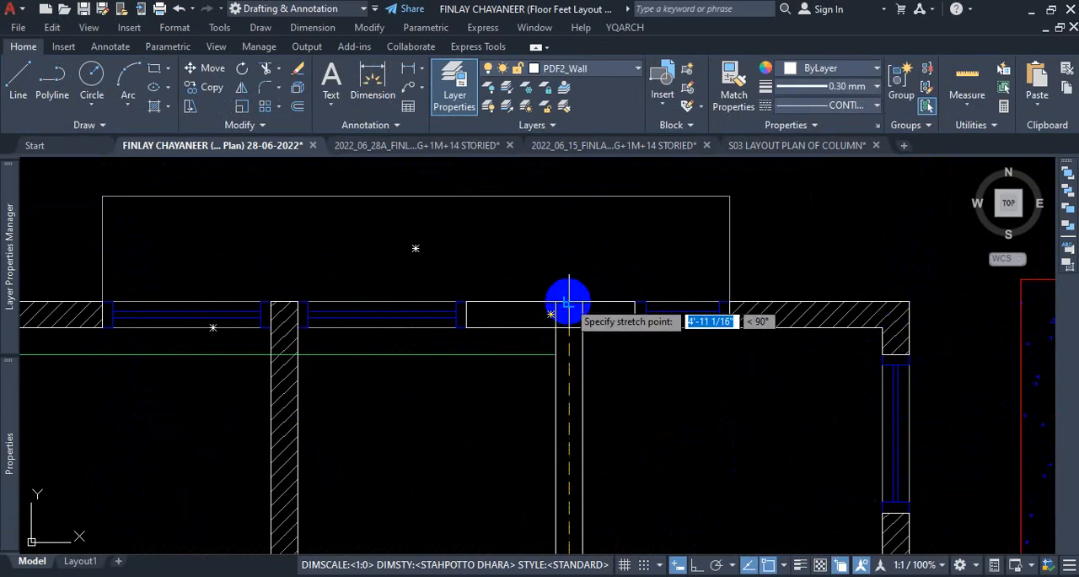
pyautogui.click(569, 302)
pyautogui.scroll(-6, 569, 304)
pyautogui.scroll(2, 627, 352)
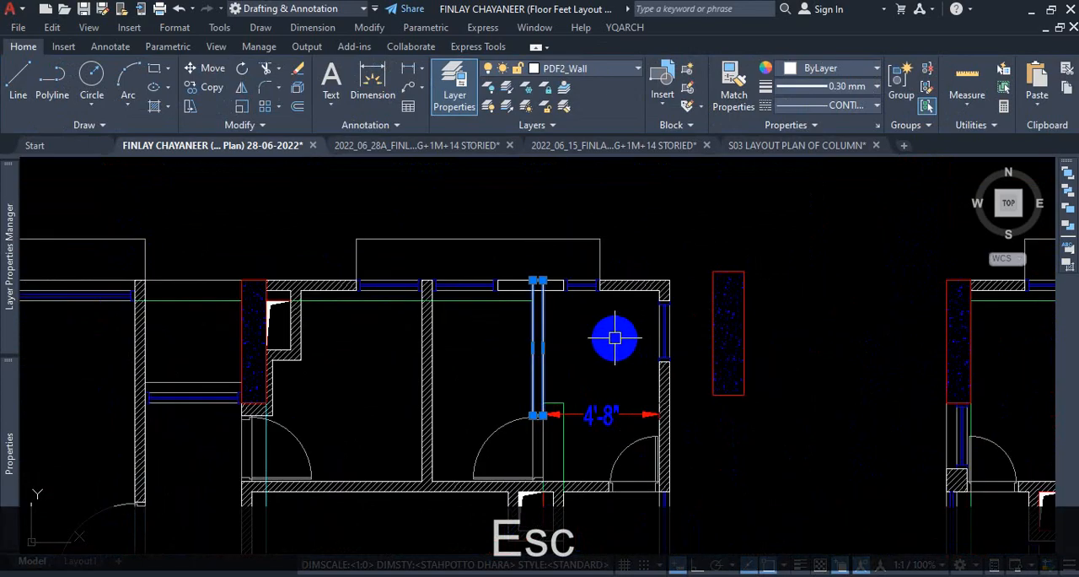
pyautogui.press('Escape')
# Examine the wall and column hatches along the north side, comparing the edited floor plan with its neighbouring copies.
pyautogui.scroll(-10, 577, 354)
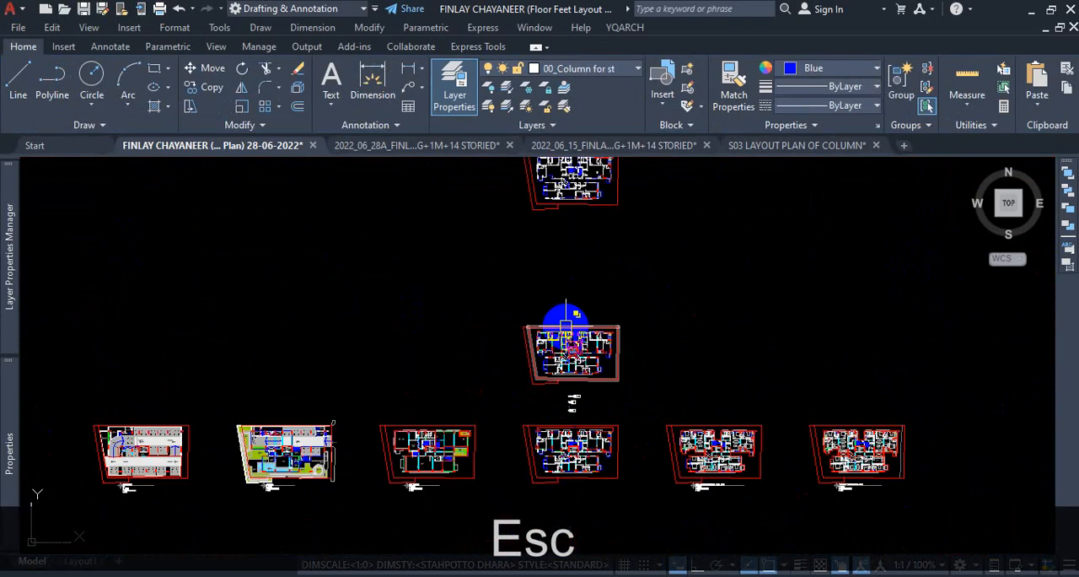
pyautogui.scroll(8, 577, 416)
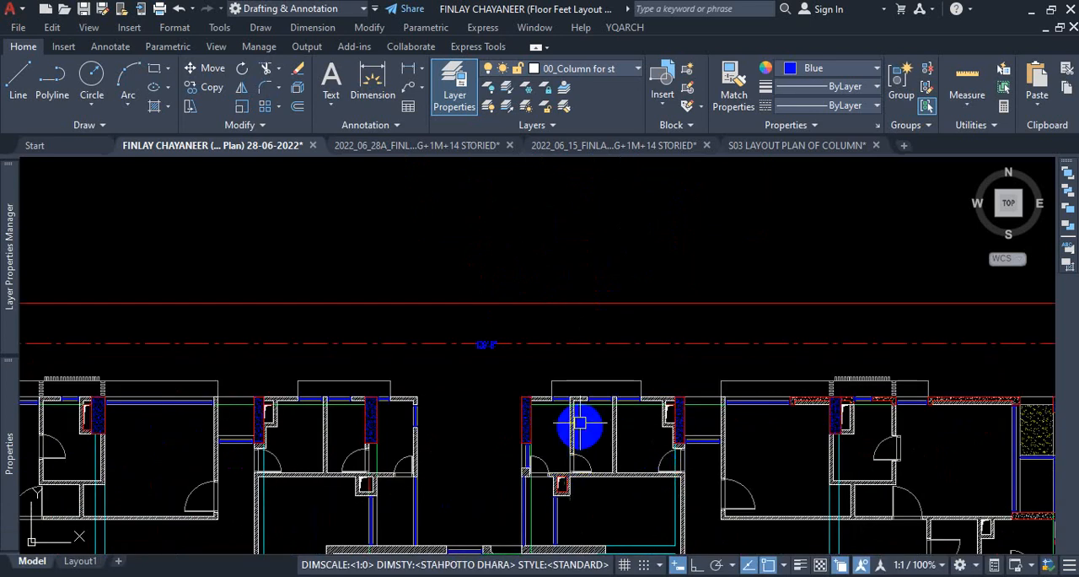
pyautogui.scroll(1, 579, 425)
pyautogui.scroll(5, 774, 431)
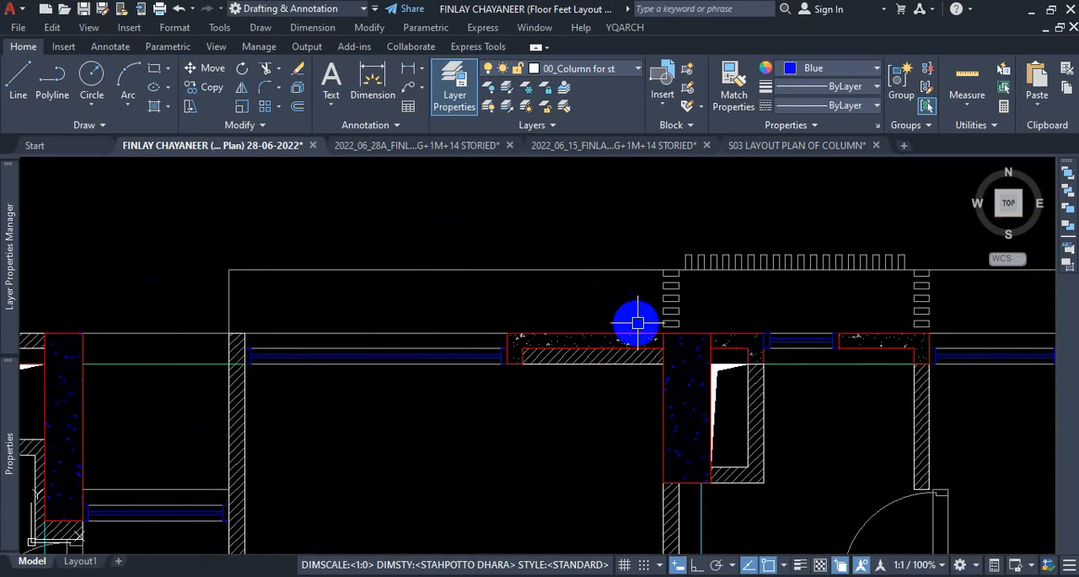
pyautogui.scroll(-6, 638, 323)
pyautogui.scroll(-6, 698, 367)
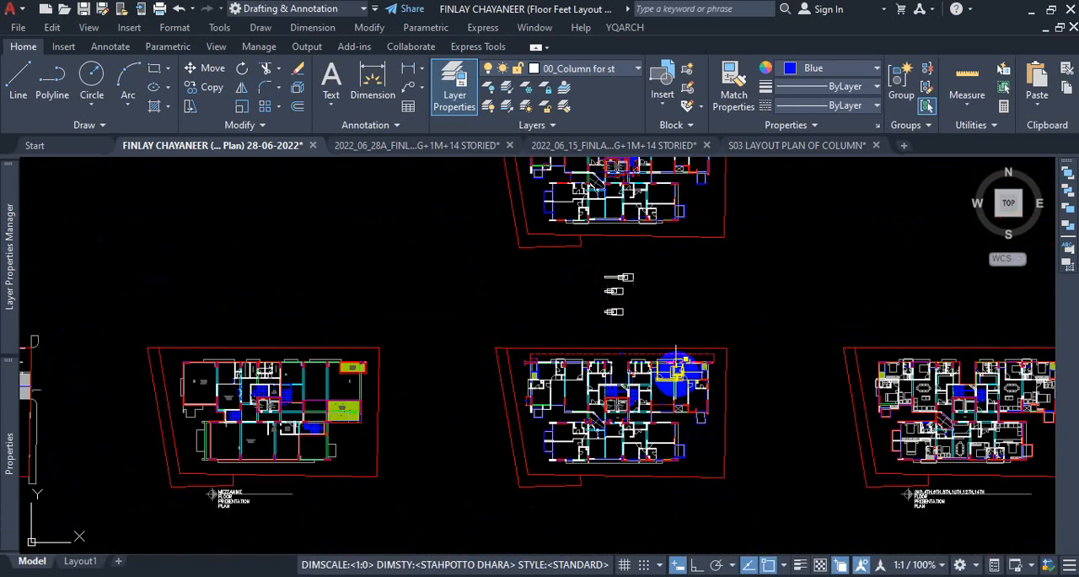
pyautogui.scroll(7, 640, 168)
pyautogui.scroll(2, 634, 218)
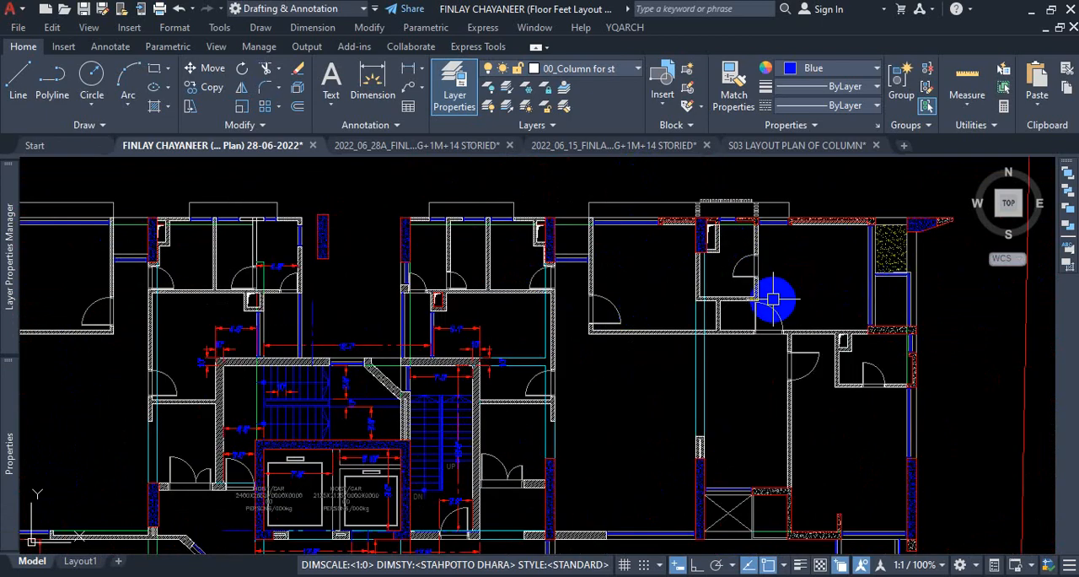
pyautogui.scroll(-5, 773, 297)
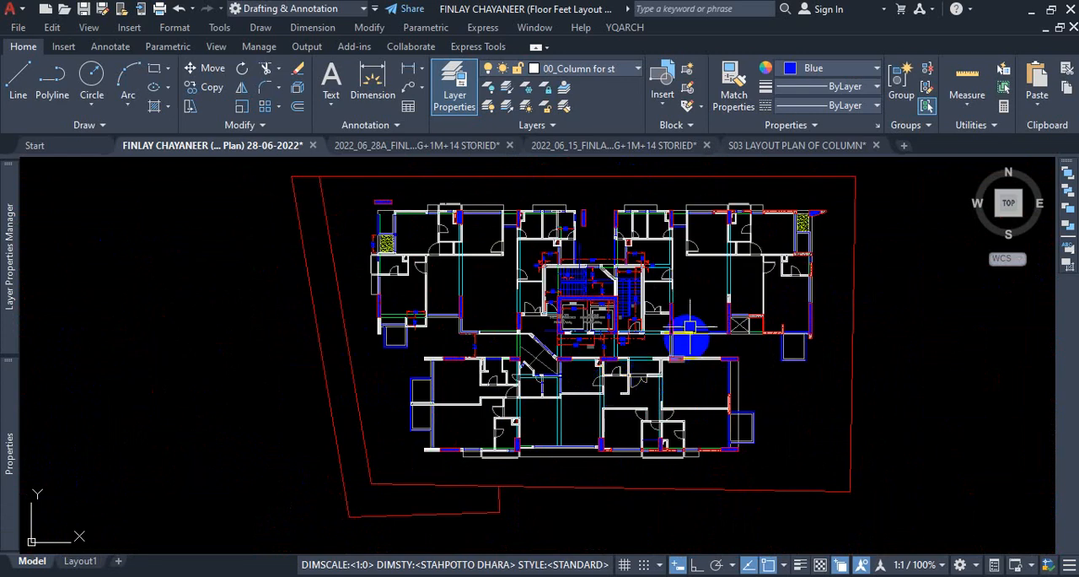
pyautogui.scroll(2, 696, 246)
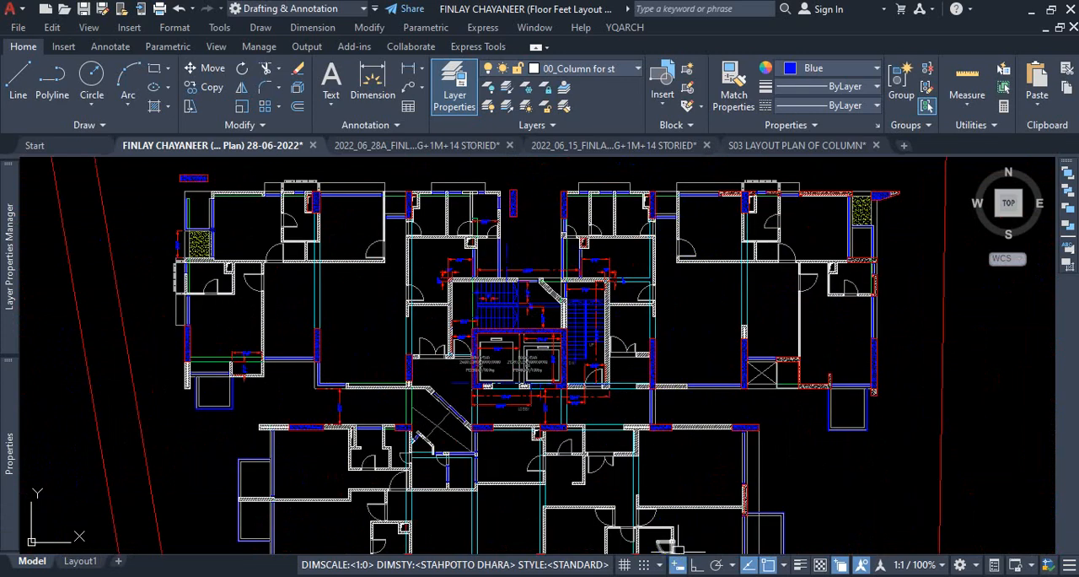
pyautogui.scroll(5, 634, 243)
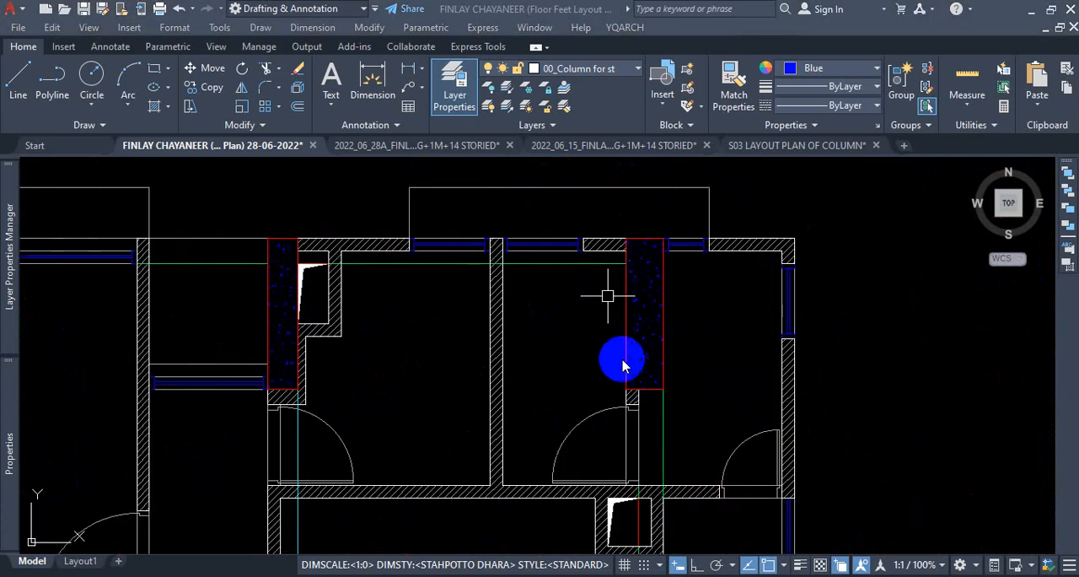
pyautogui.scroll(-8, 622, 365)
pyautogui.scroll(8, 656, 260)
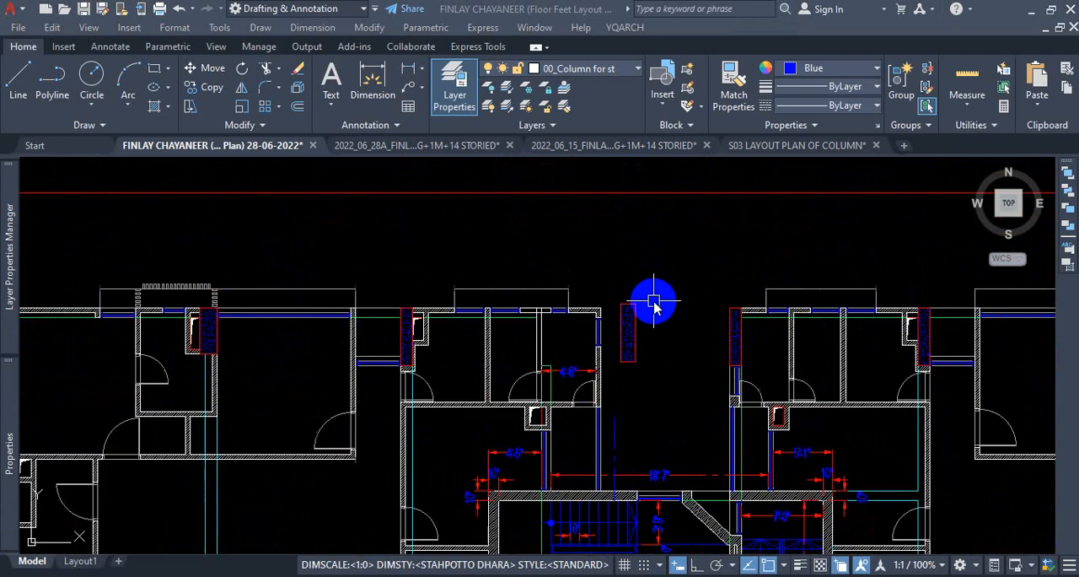
pyautogui.scroll(2, 608, 394)
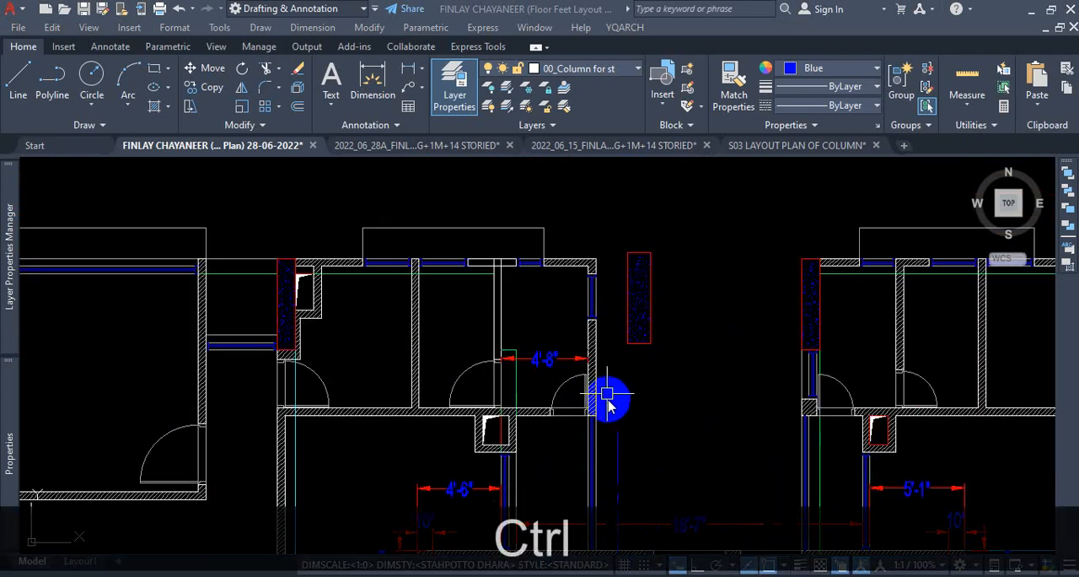
# Copy the detached hatched column east of the room by its northwest corner, placing the copy about 2'-7 5/8" away to the southeast.
pyautogui.hotkey('ctrl', '1')
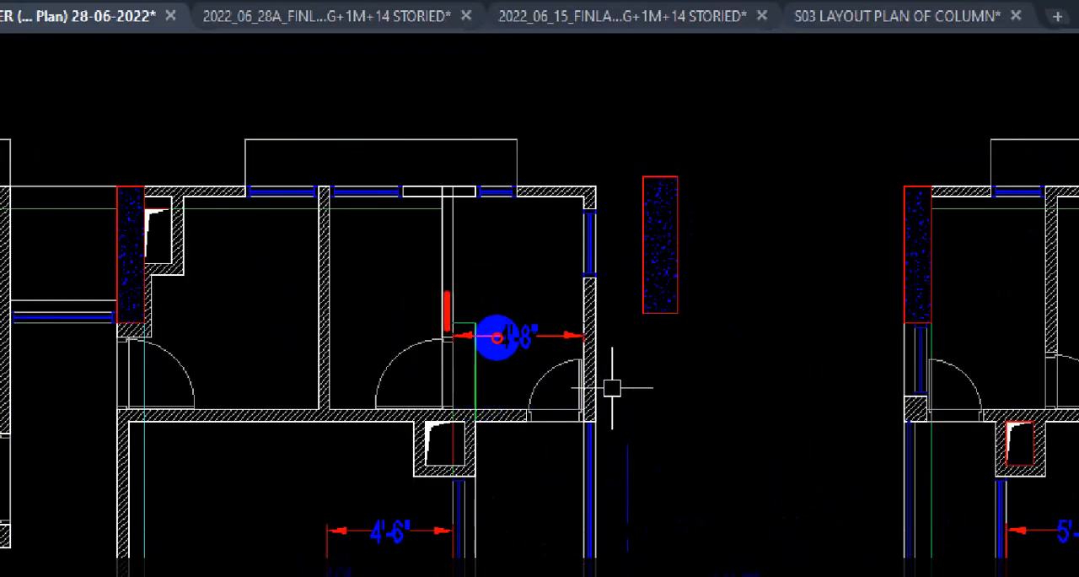
pyautogui.press('Escape')
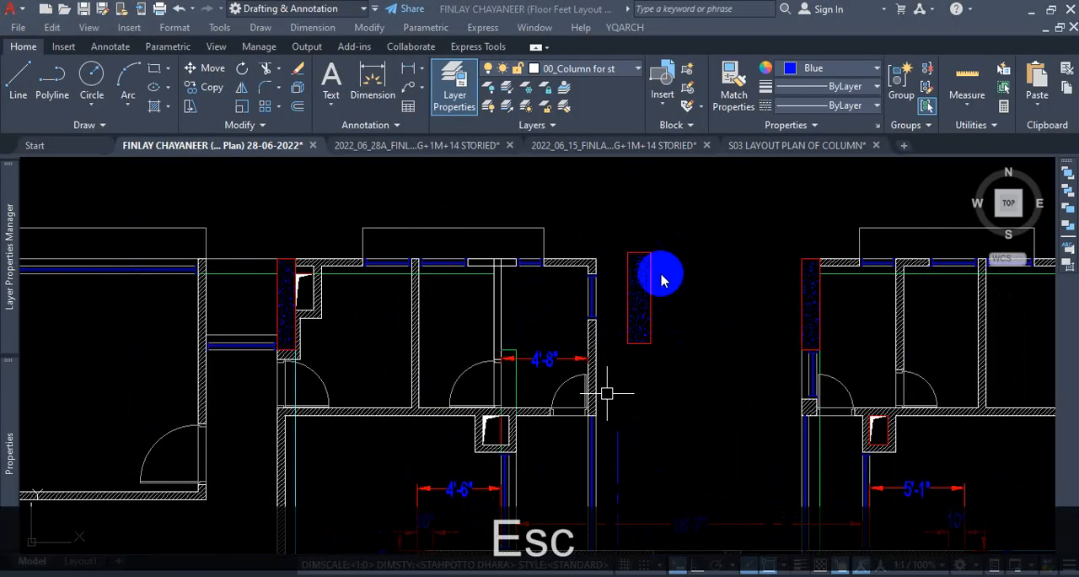
pyautogui.click(691, 234)
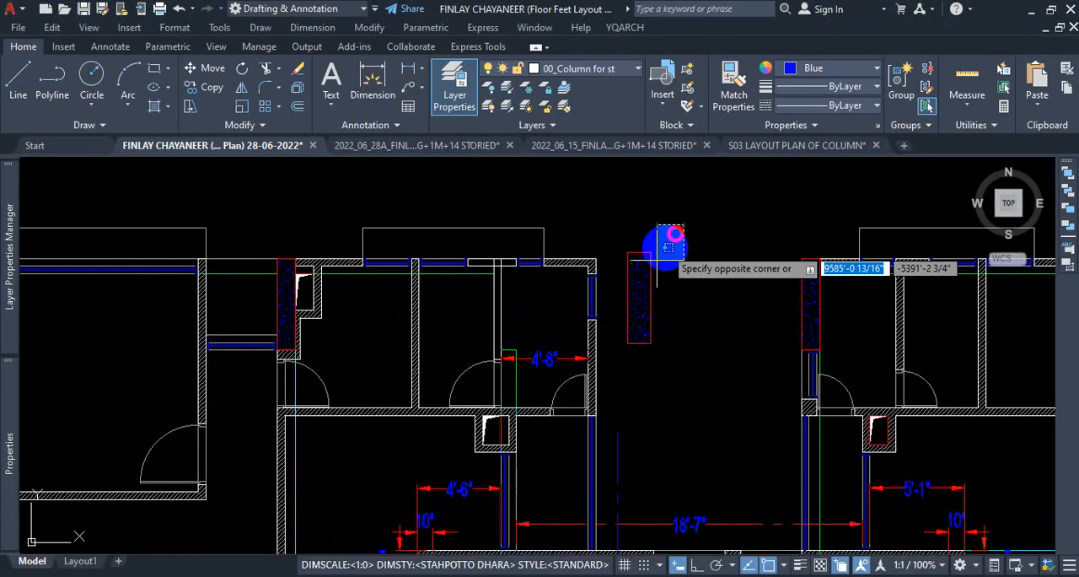
pyautogui.click(620, 337)
pyautogui.write('co')
pyautogui.press('Return')
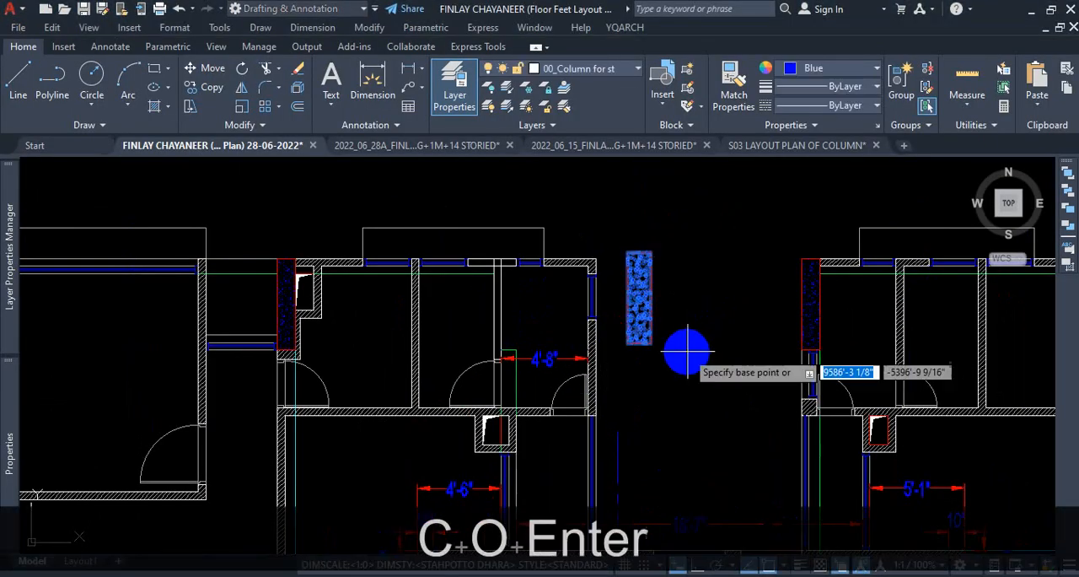
pyautogui.scroll(4, 598, 251)
pyautogui.click(669, 245)
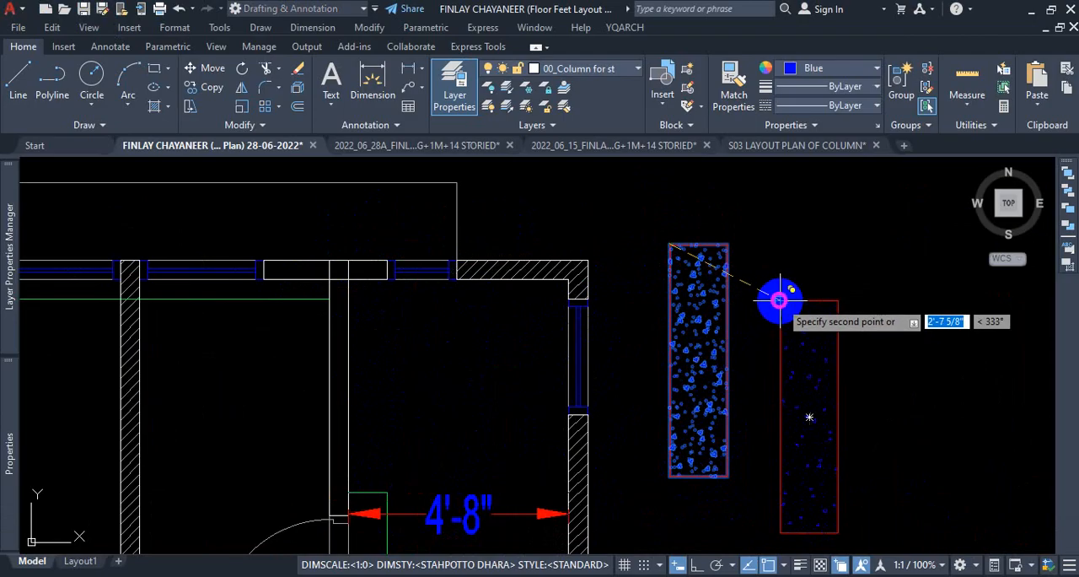
pyautogui.press('Escape')
# Trim the overlapping outline segments where the wall stub meets the north wall so the two form an open T-junction.
pyautogui.scroll(5, 338, 253)
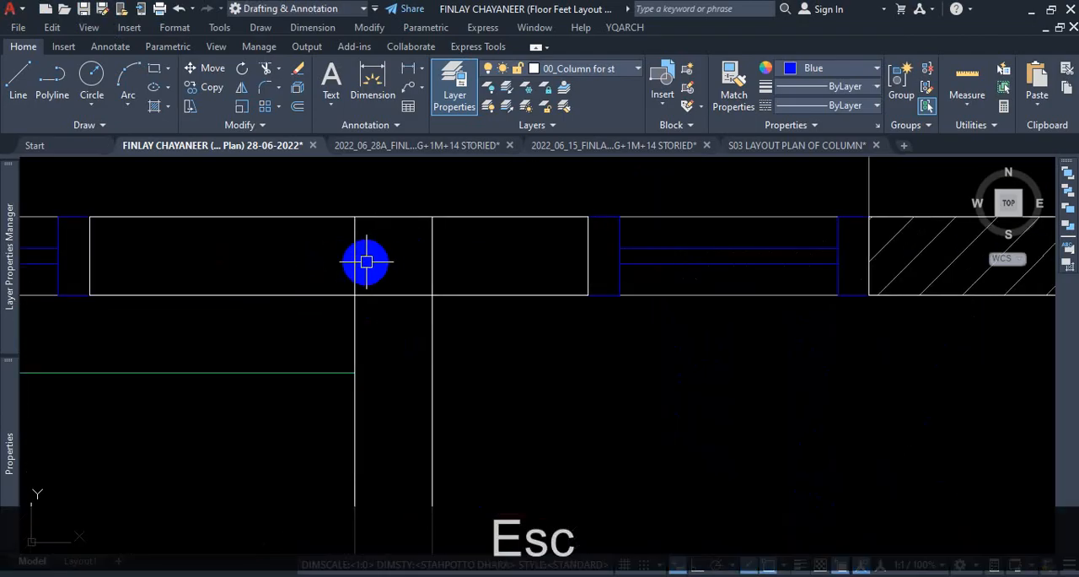
pyautogui.write('tr')
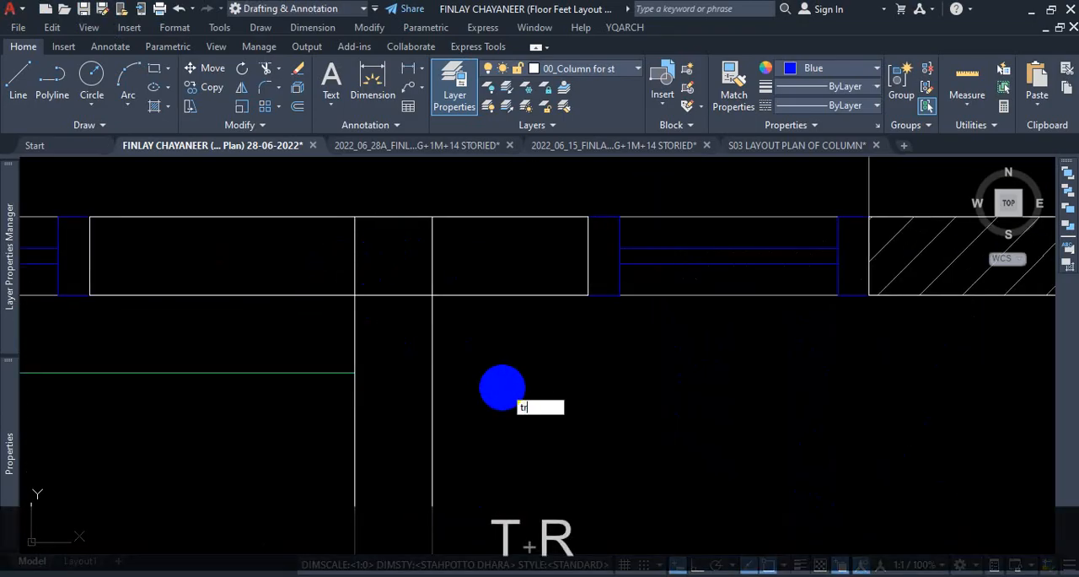
pyautogui.press('Return')
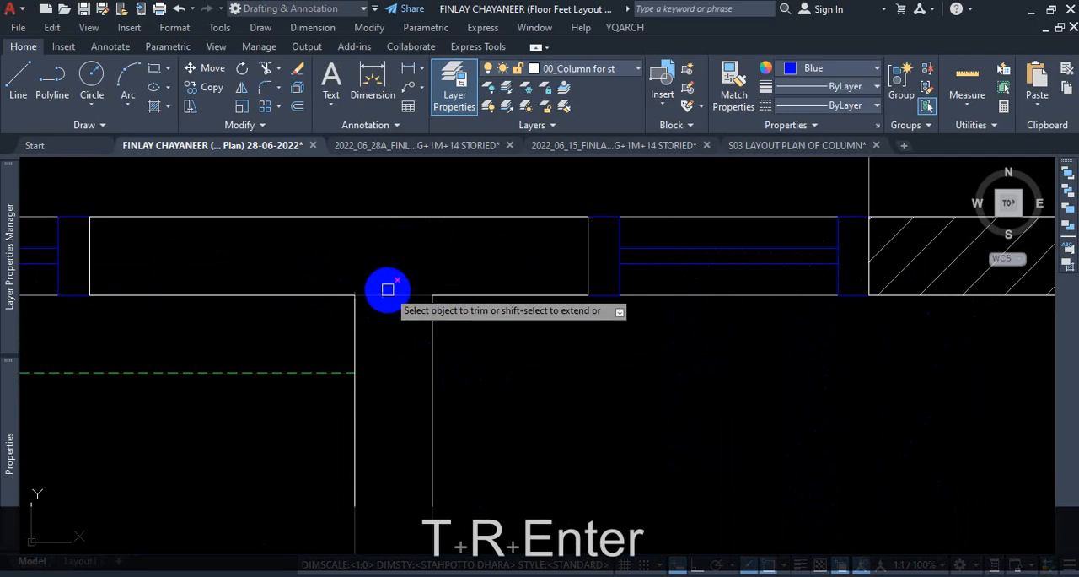
pyautogui.press('Escape')
pyautogui.scroll(-4, 578, 341)
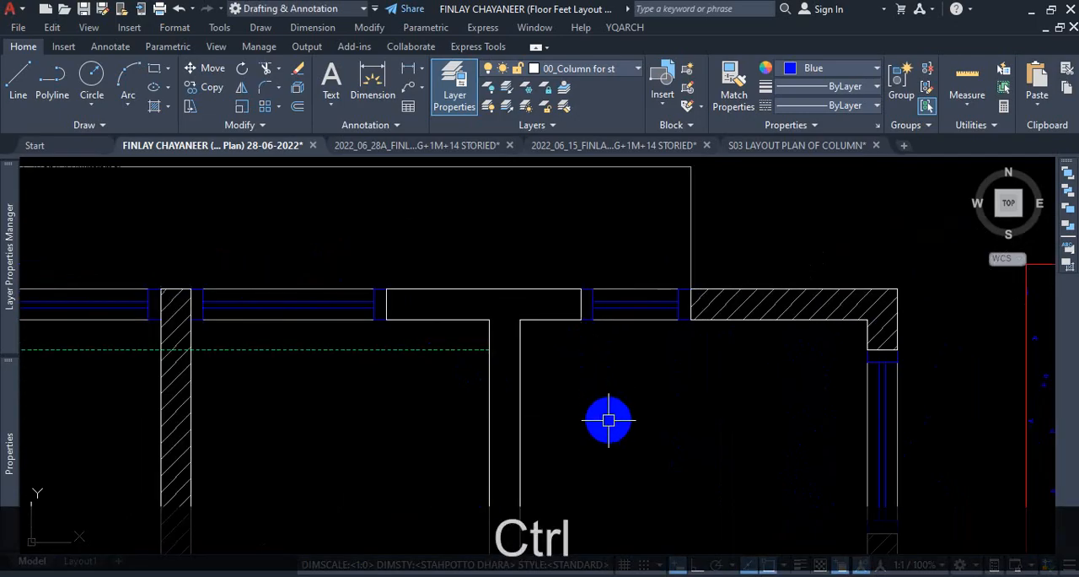
pyautogui.hotkey('ctrl', '1')
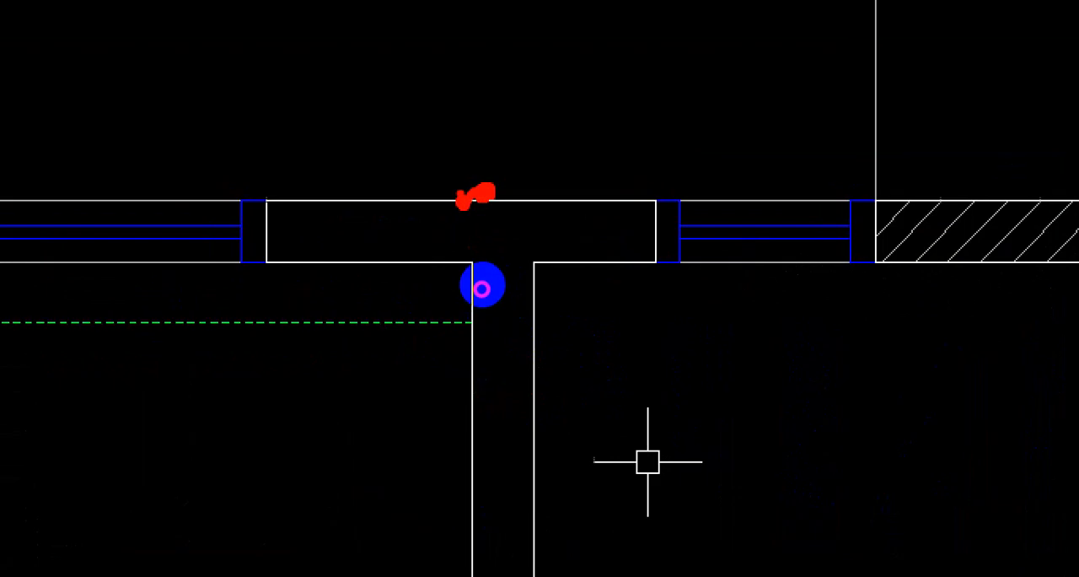
pyautogui.press('Escape')
pyautogui.scroll(2, 482, 289)
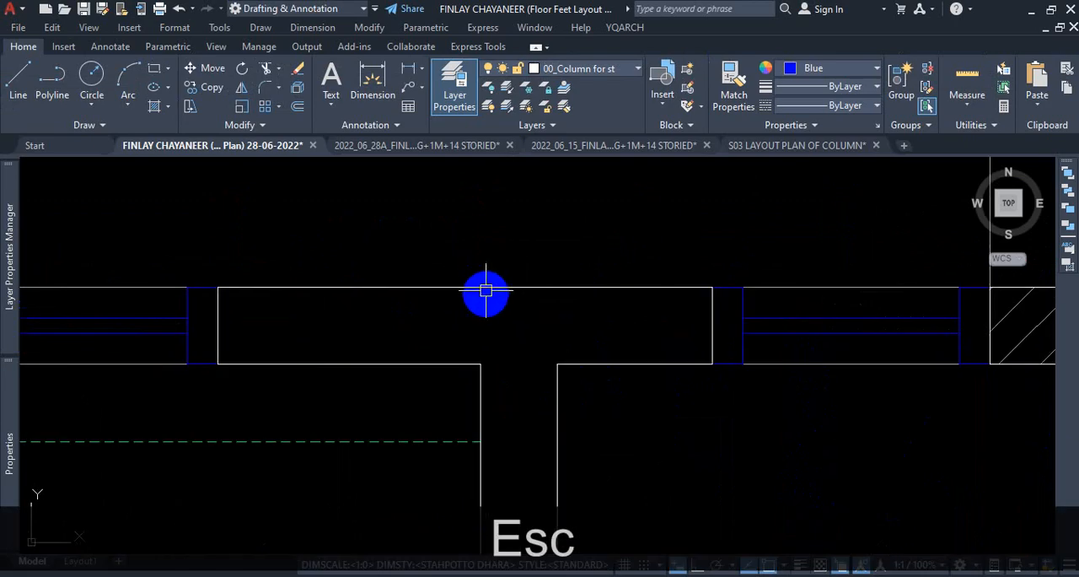
pyautogui.scroll(-5, 474, 271)
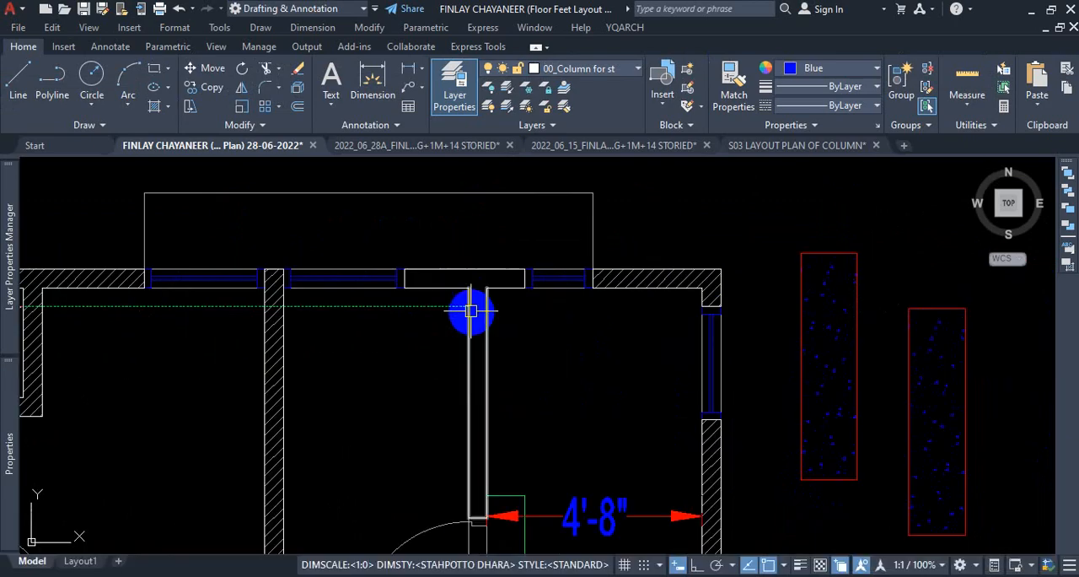
# Copy the easternmost detached column by its northwest corner onto the outer wall line, flush with the wall stub's west face.
pyautogui.click(789, 289)
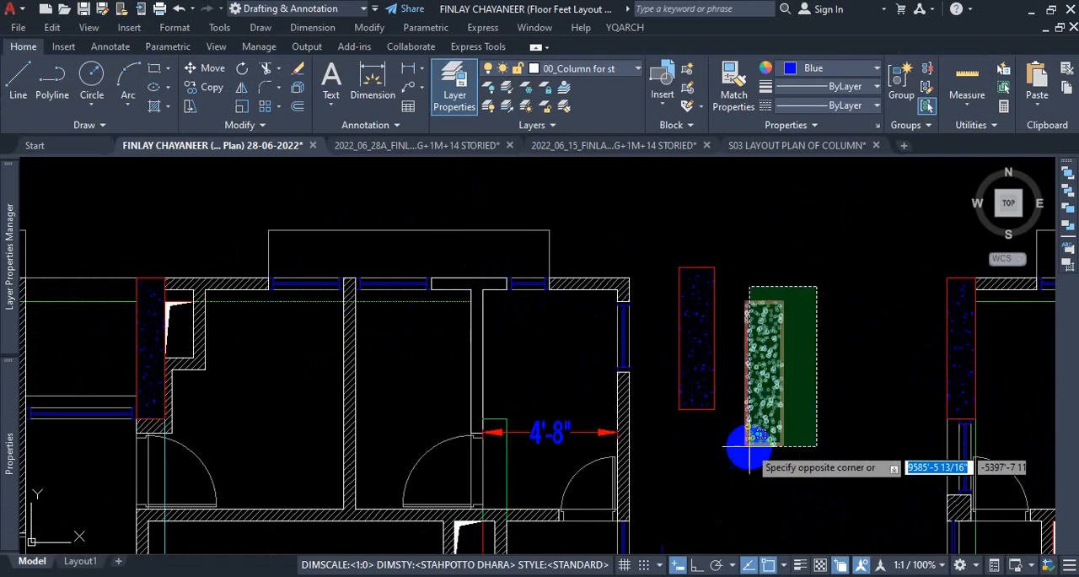
pyautogui.click(742, 468)
pyautogui.write('co')
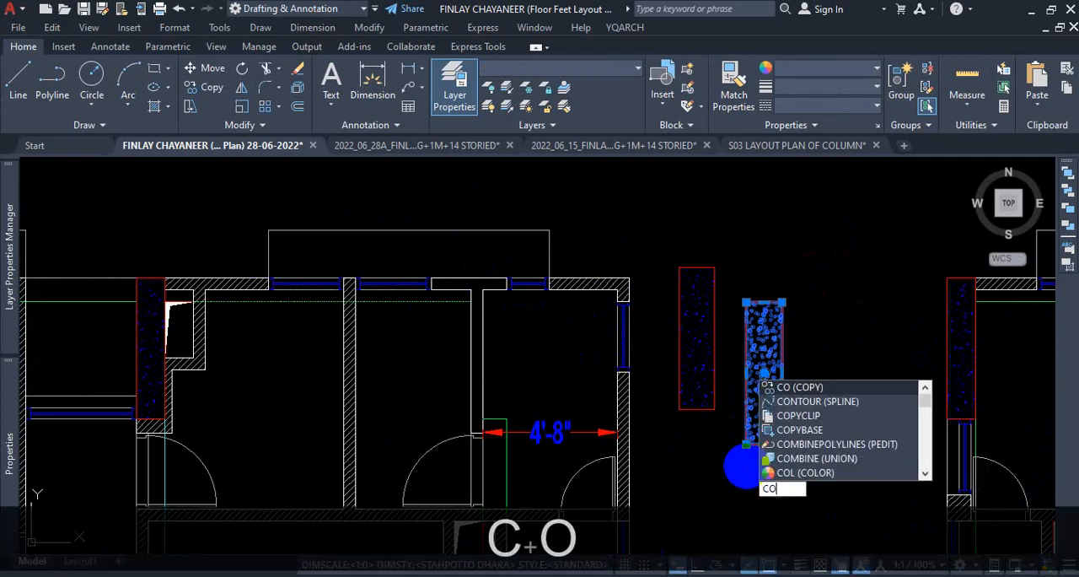
pyautogui.press('Return')
pyautogui.click(763, 302)
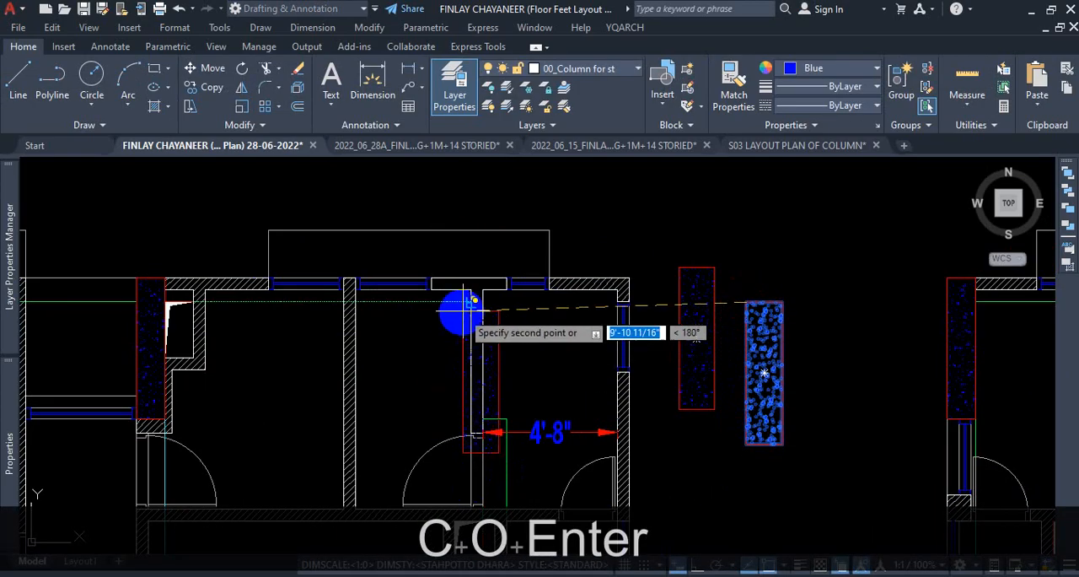
pyautogui.scroll(5, 455, 312)
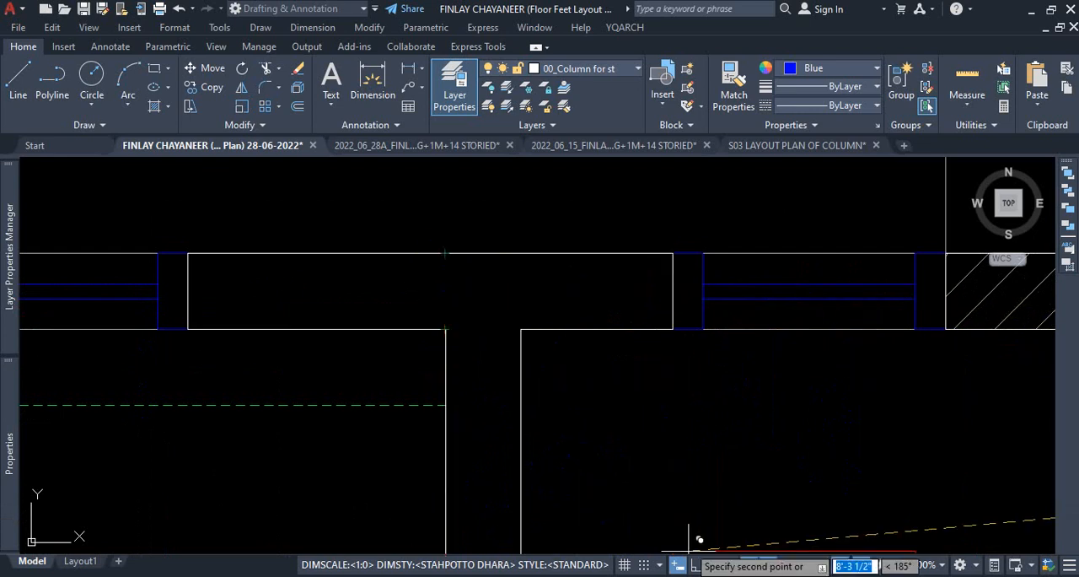
pyautogui.click(786, 564)
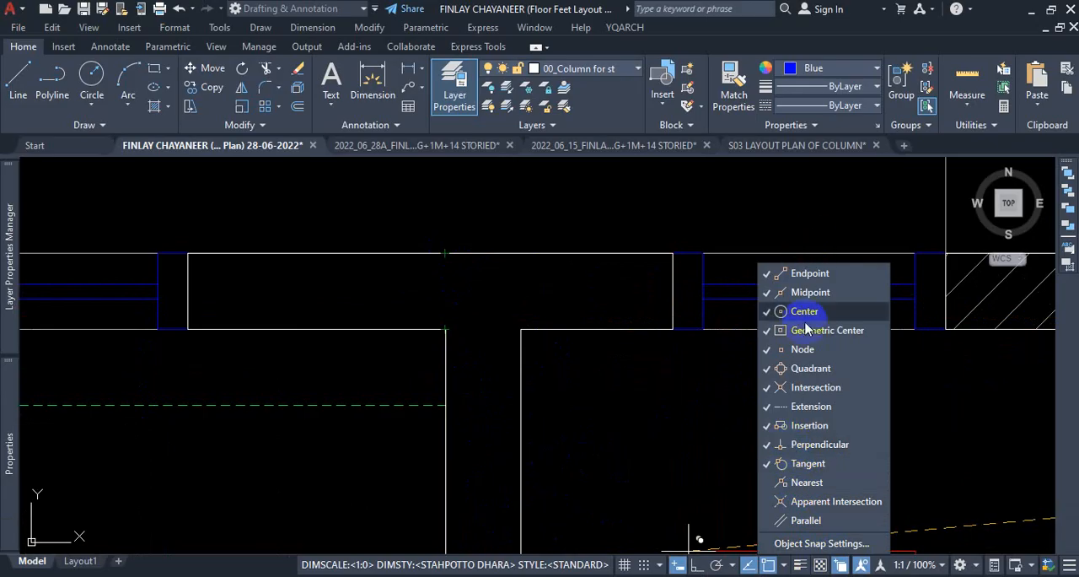
pyautogui.click(423, 474)
pyautogui.scroll(-3, 474, 328)
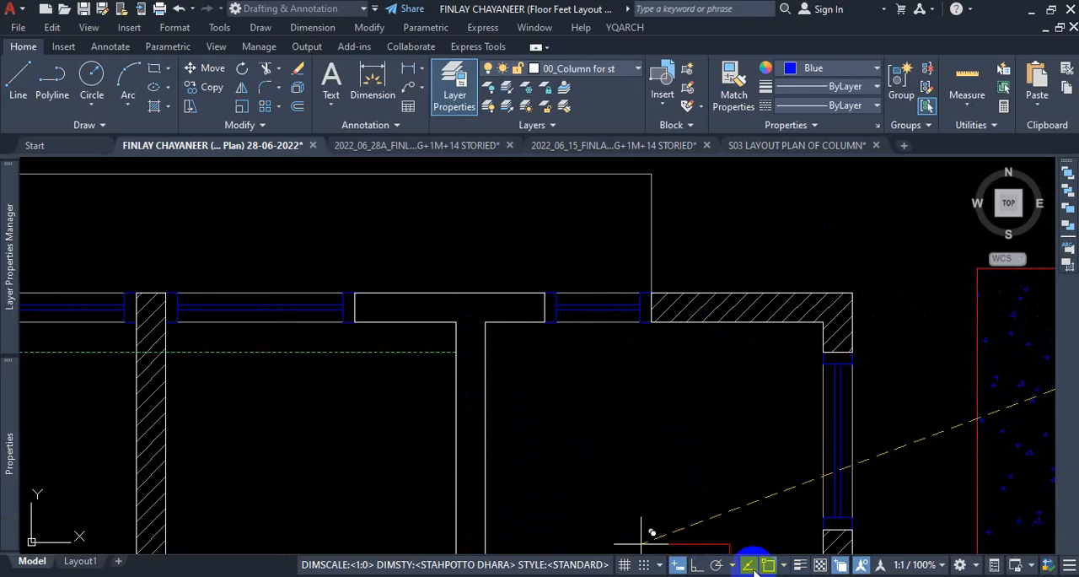
pyautogui.scroll(-3, 458, 433)
pyautogui.scroll(5, 463, 404)
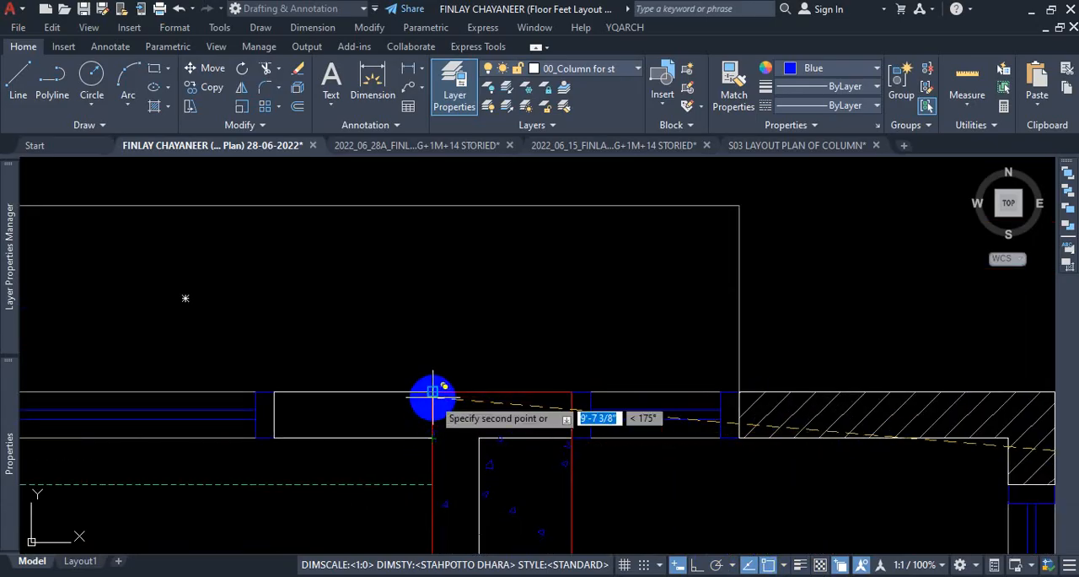
pyautogui.scroll(-3, 494, 321)
pyautogui.press('Escape')
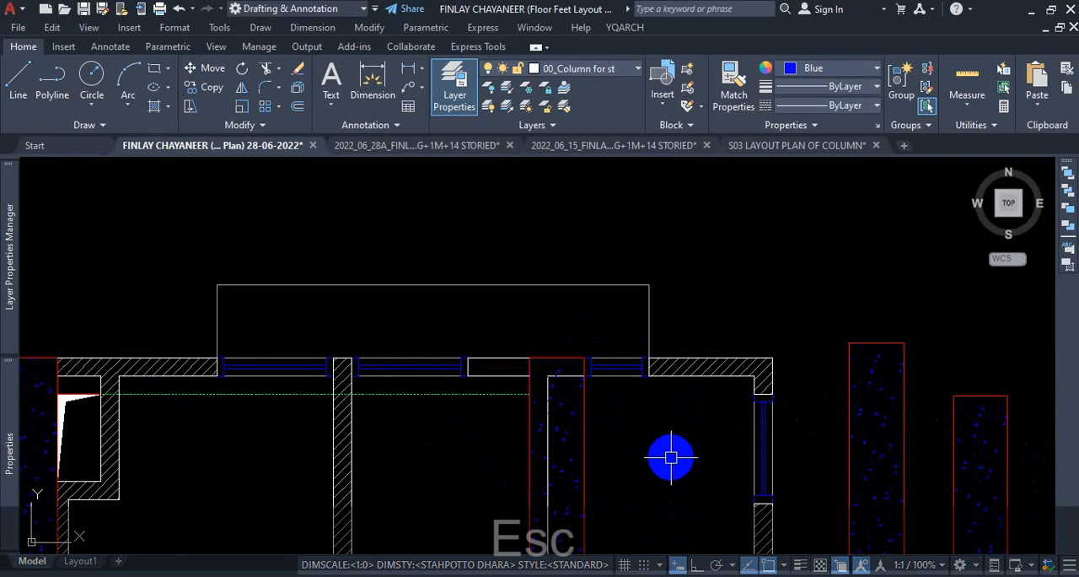
# Examine how the wall stub's outline overlaps the copied column, from the north wall down to the door, then clear the selection.
pyautogui.scroll(-1, 643, 443)
pyautogui.scroll(-2, 648, 460)
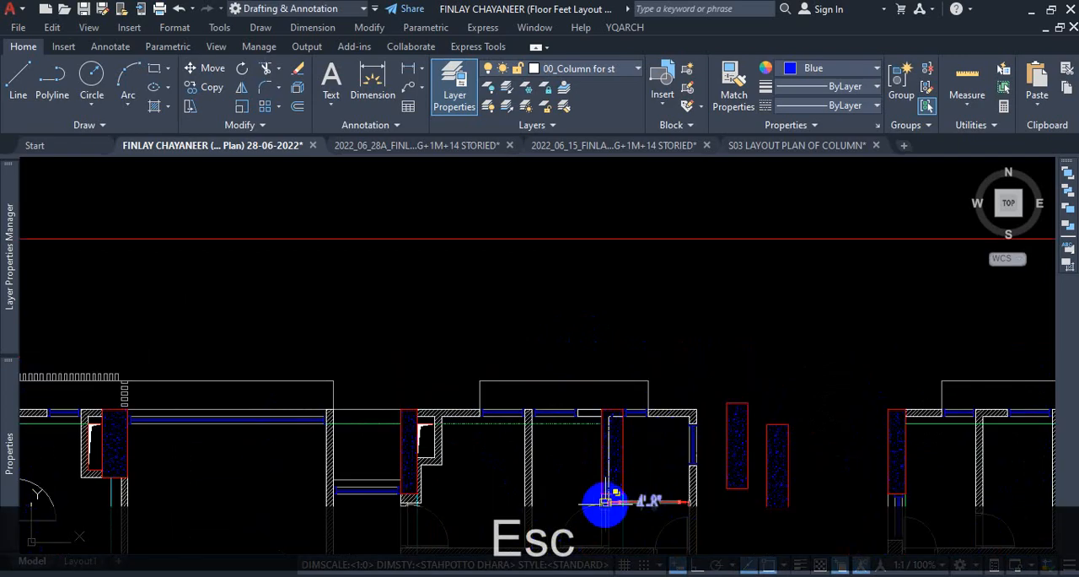
pyautogui.scroll(3, 605, 502)
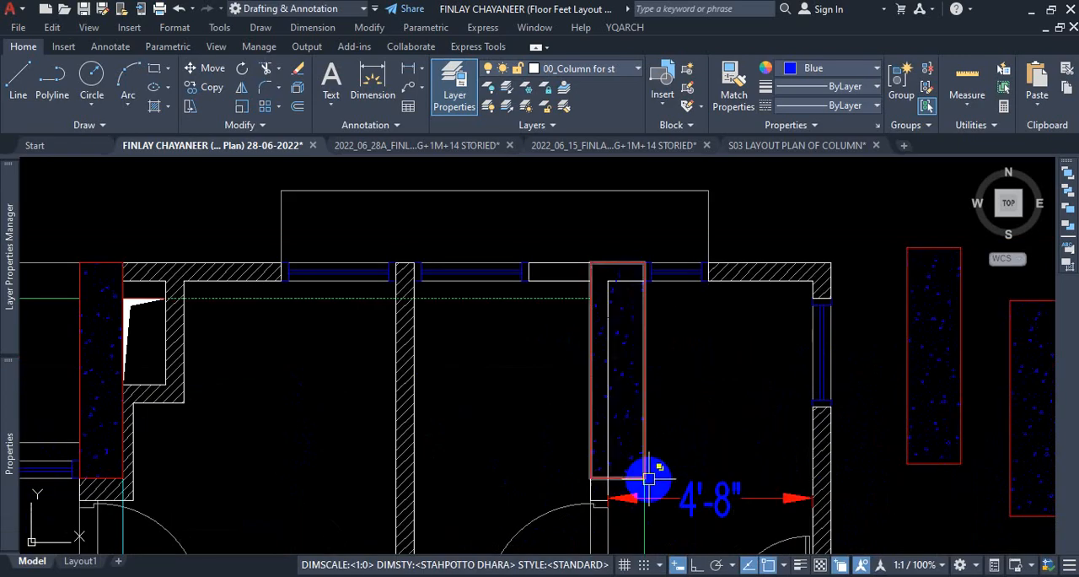
pyautogui.scroll(-3, 615, 307)
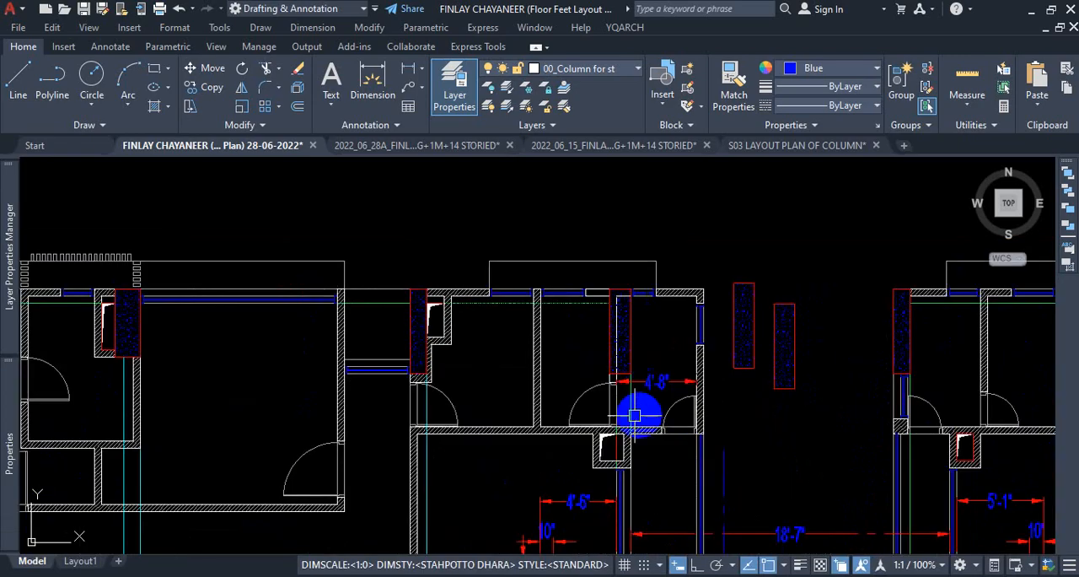
pyautogui.scroll(3, 630, 404)
pyautogui.scroll(2, 619, 289)
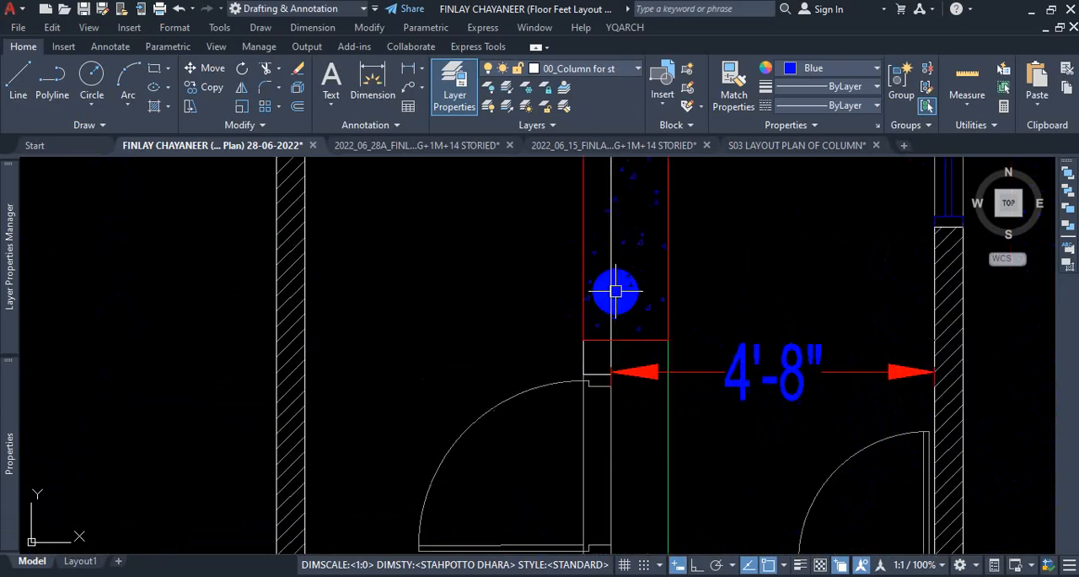
pyautogui.scroll(-3, 621, 284)
pyautogui.scroll(3, 633, 241)
pyautogui.scroll(2, 626, 258)
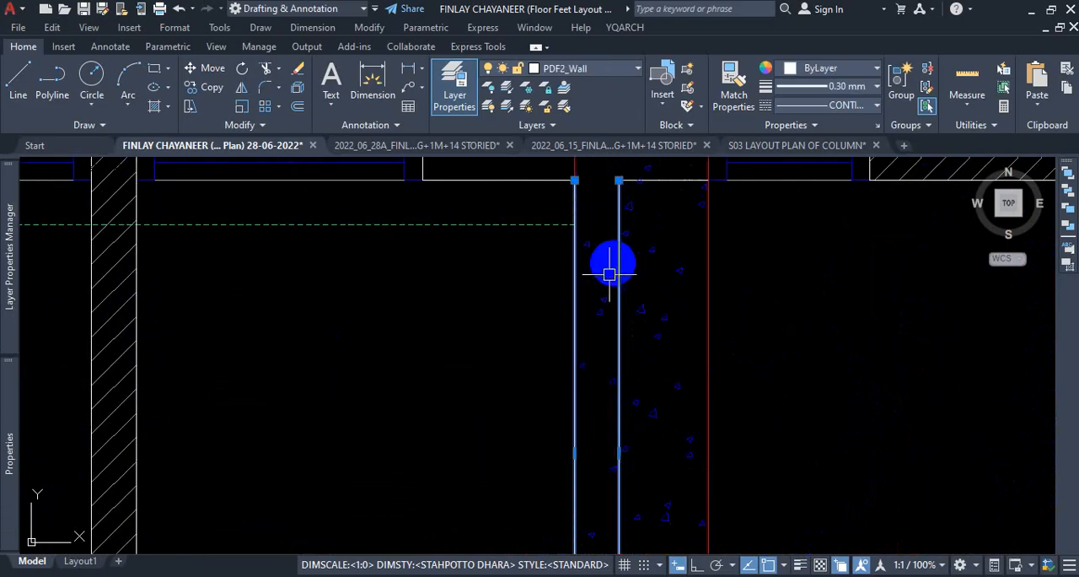
pyautogui.scroll(-2, 634, 251)
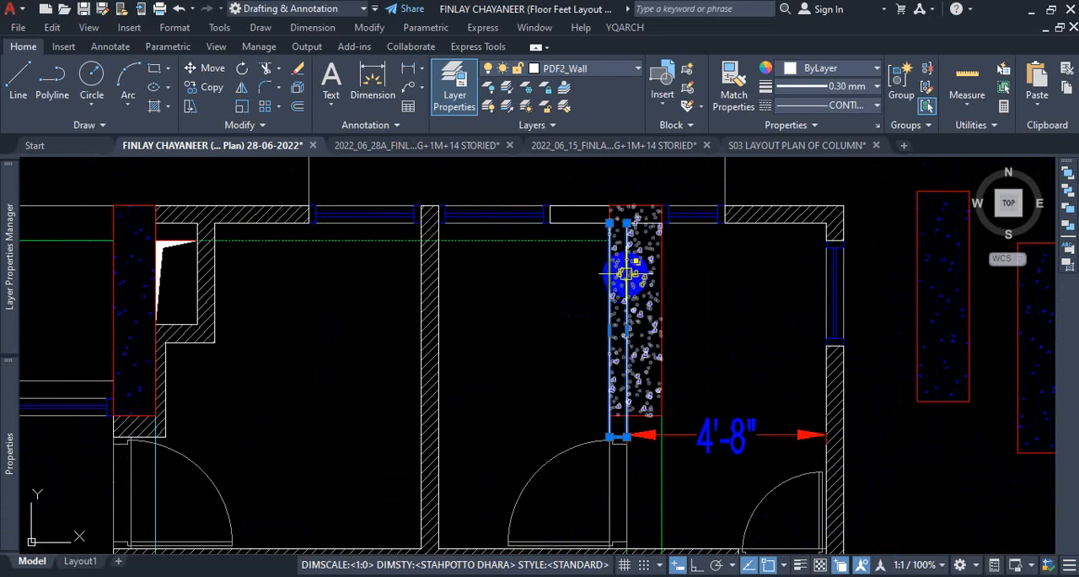
pyautogui.scroll(4, 651, 456)
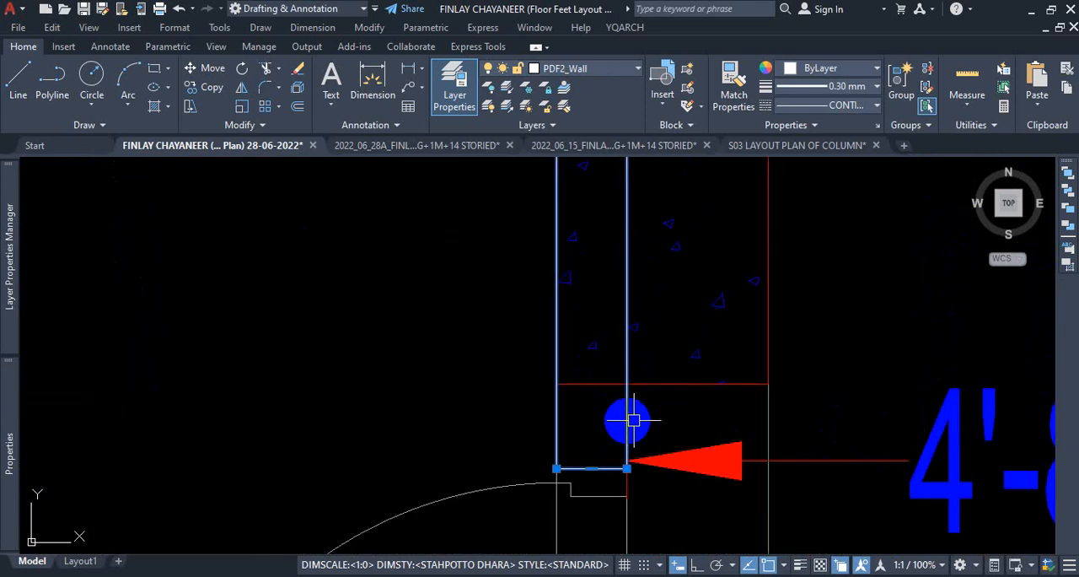
pyautogui.scroll(-5, 633, 419)
pyautogui.scroll(2, 616, 388)
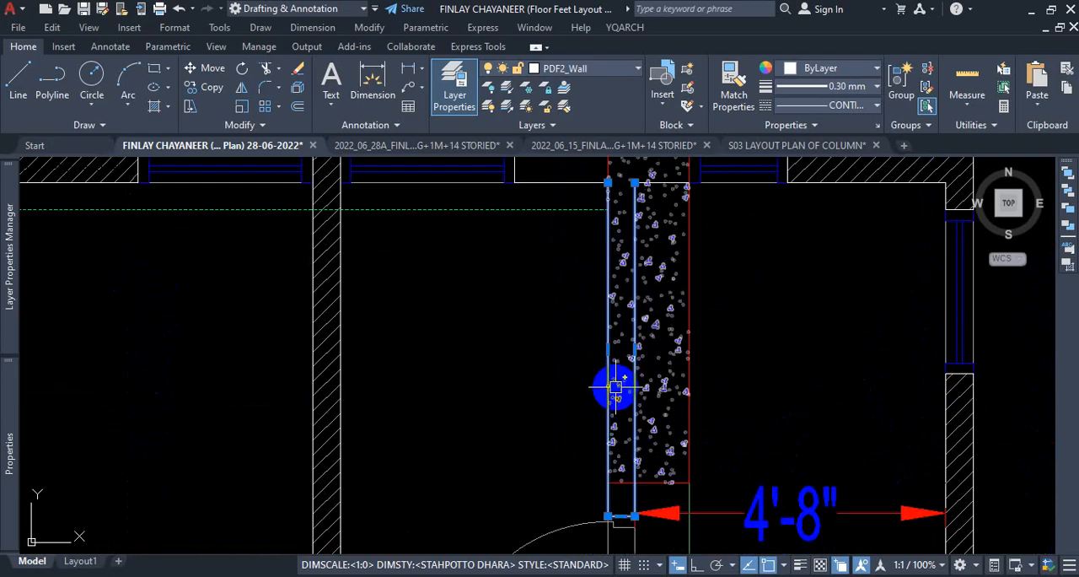
pyautogui.press('Escape')
pyautogui.scroll(-3, 650, 415)
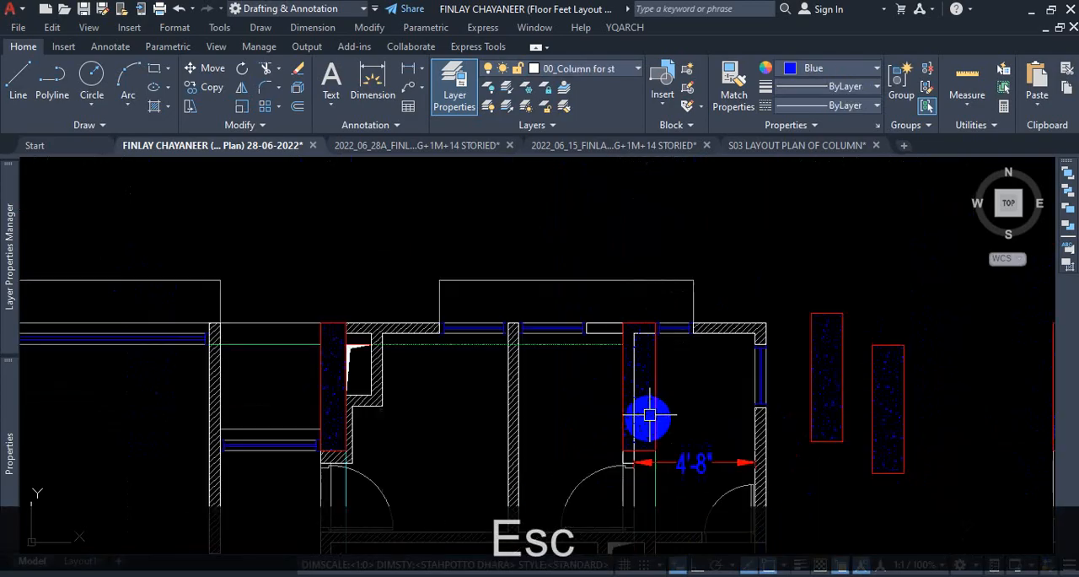
# Compare the wall stub and column area with the unhatched neighbouring plan copy, then inspect the stub's end above the door.
pyautogui.scroll(-2, 646, 434)
pyautogui.scroll(5, 604, 424)
pyautogui.scroll(-6, 607, 436)
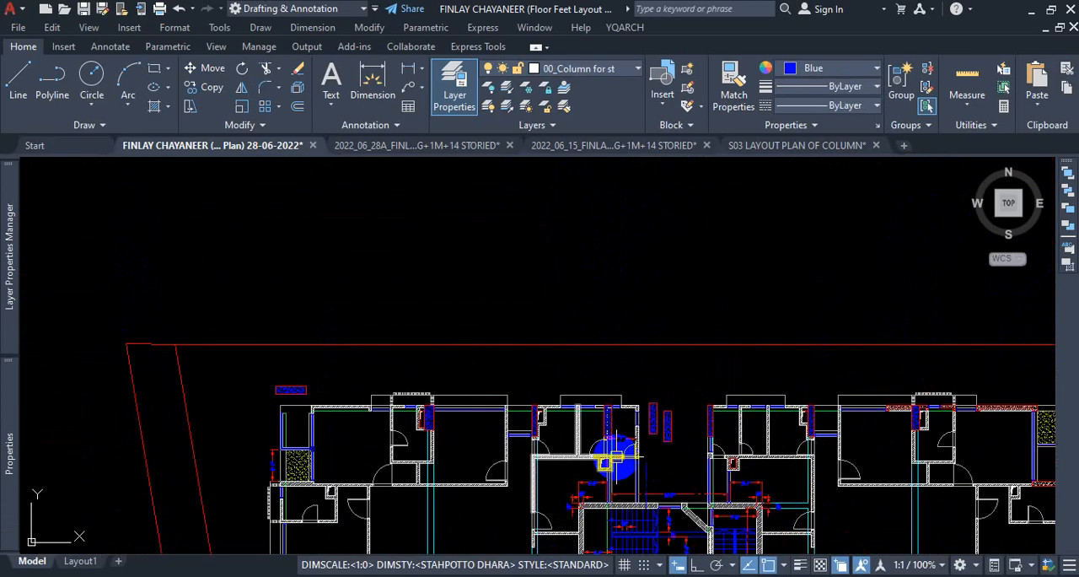
pyautogui.scroll(4, 602, 253)
pyautogui.scroll(2, 554, 349)
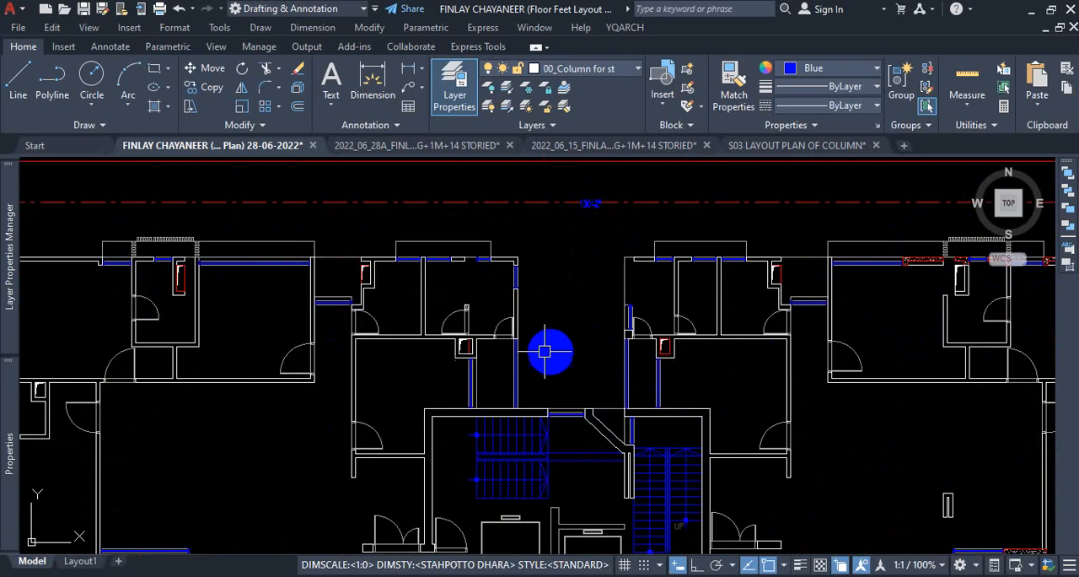
pyautogui.scroll(1, 549, 284)
pyautogui.scroll(2, 460, 301)
pyautogui.scroll(2, 490, 289)
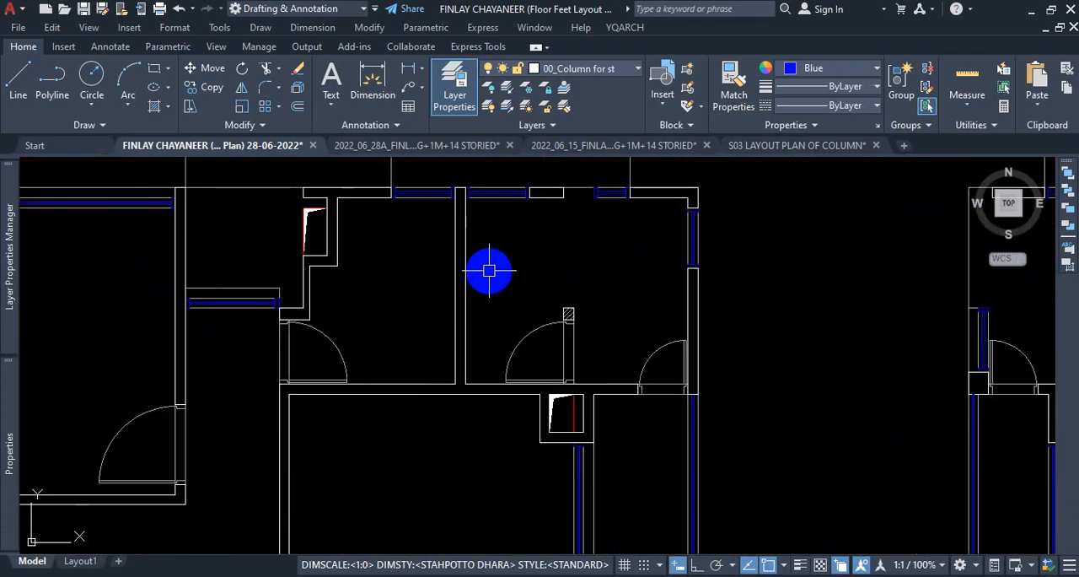
pyautogui.scroll(-6, 489, 270)
pyautogui.scroll(2, 494, 414)
pyautogui.scroll(1, 493, 327)
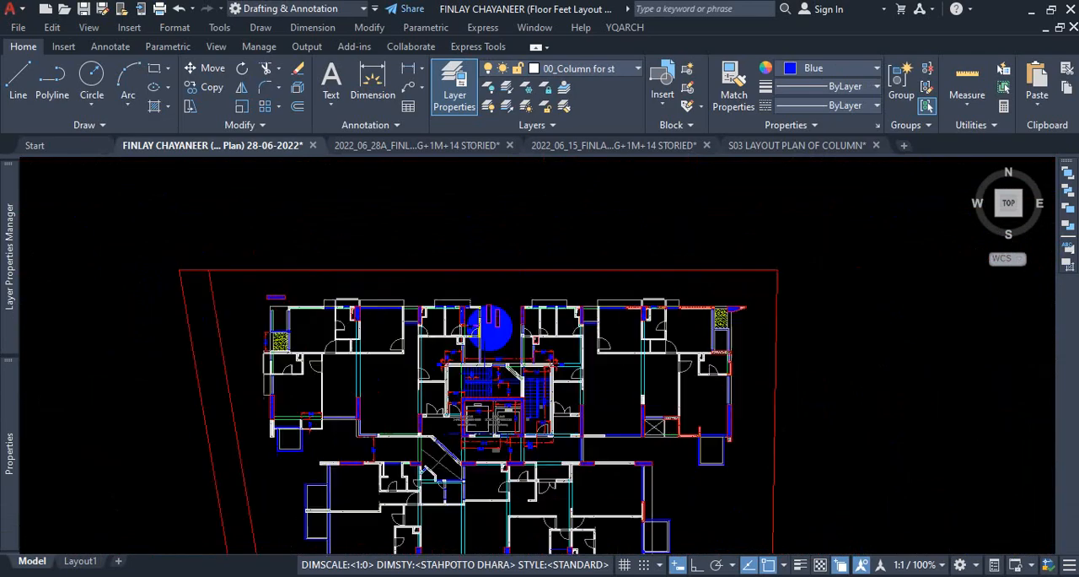
pyautogui.scroll(5, 494, 327)
pyautogui.scroll(-1, 450, 320)
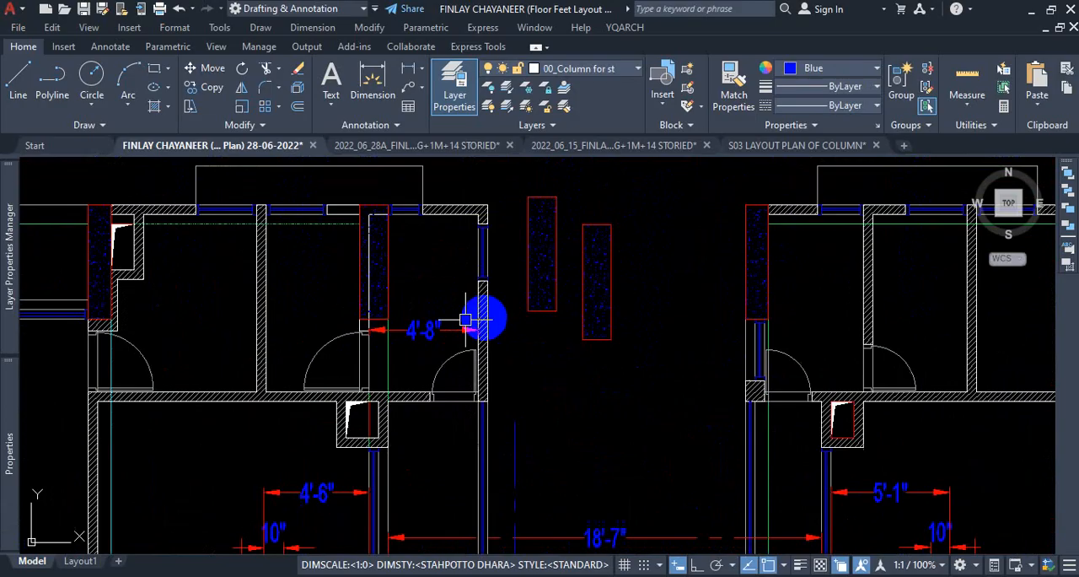
pyautogui.scroll(4, 359, 356)
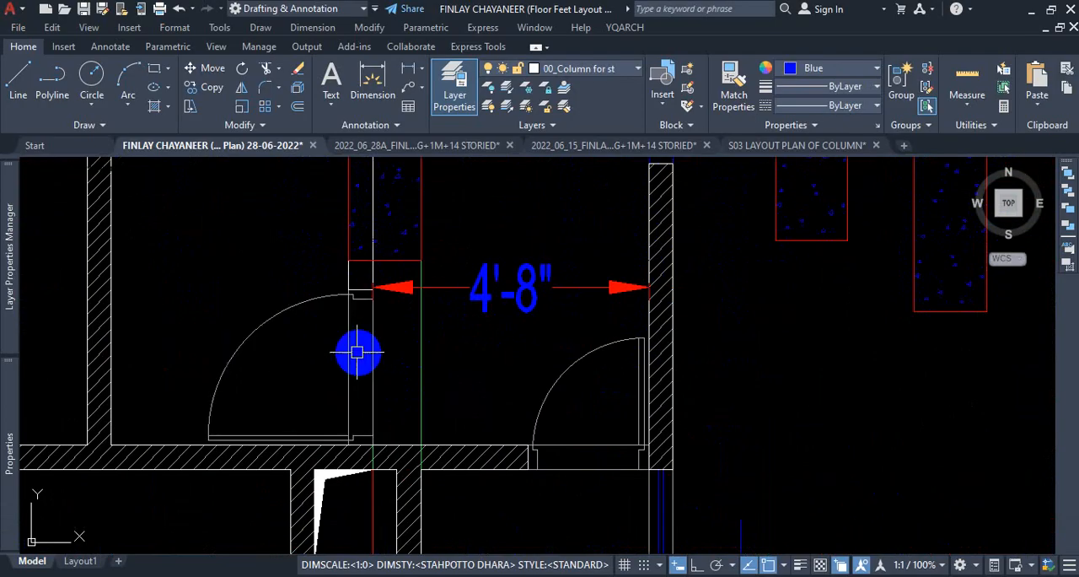
# Explode the wall stub's outline polyline that overlaps the copied column into separate lines.
pyautogui.click(336, 271)
pyautogui.scroll(-5, 379, 241)
pyautogui.scroll(7, 414, 255)
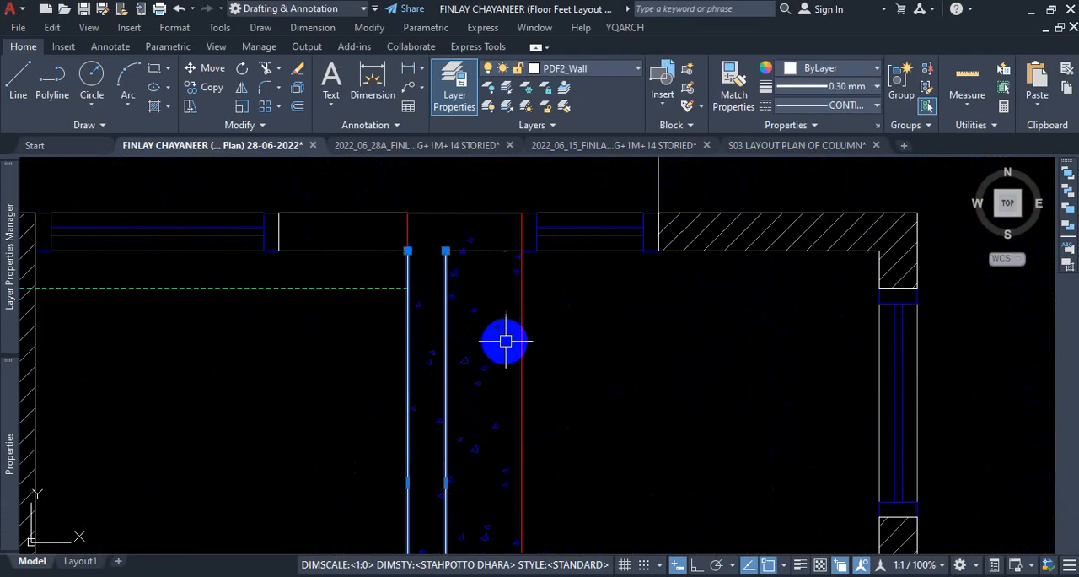
pyautogui.scroll(-4, 508, 337)
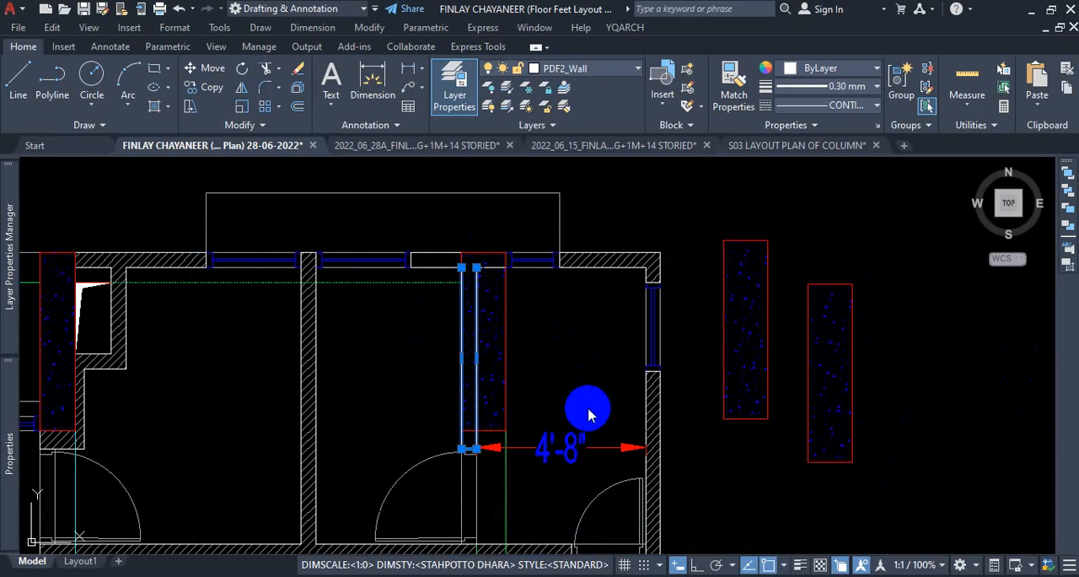
pyautogui.write('x')
pyautogui.press('Return')
pyautogui.scroll(5, 495, 415)
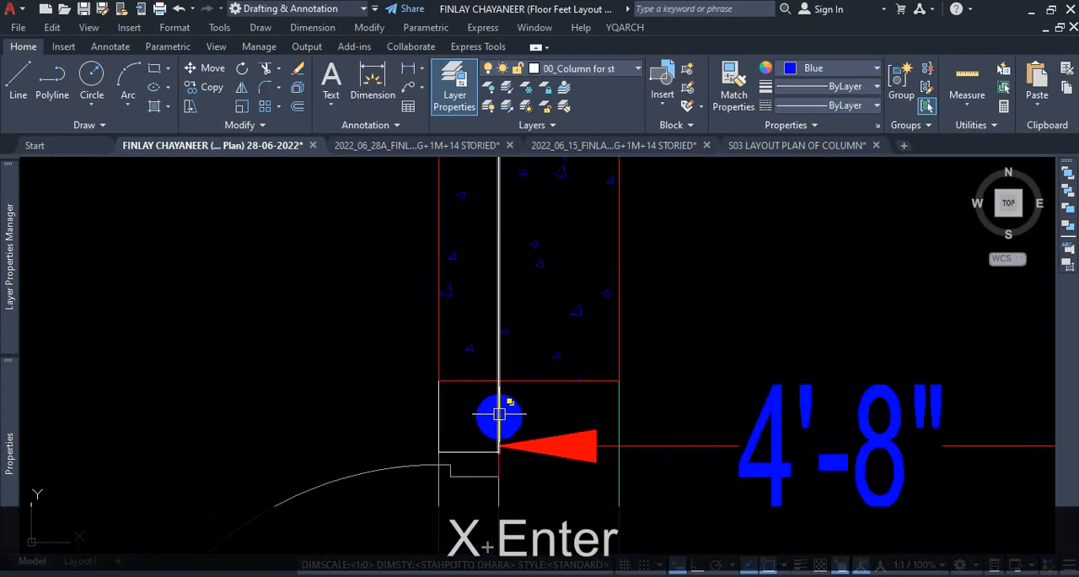
# Trim away the wall stub's east face line and the north wall's inner line where they run through the copied column.
pyautogui.click(497, 408)
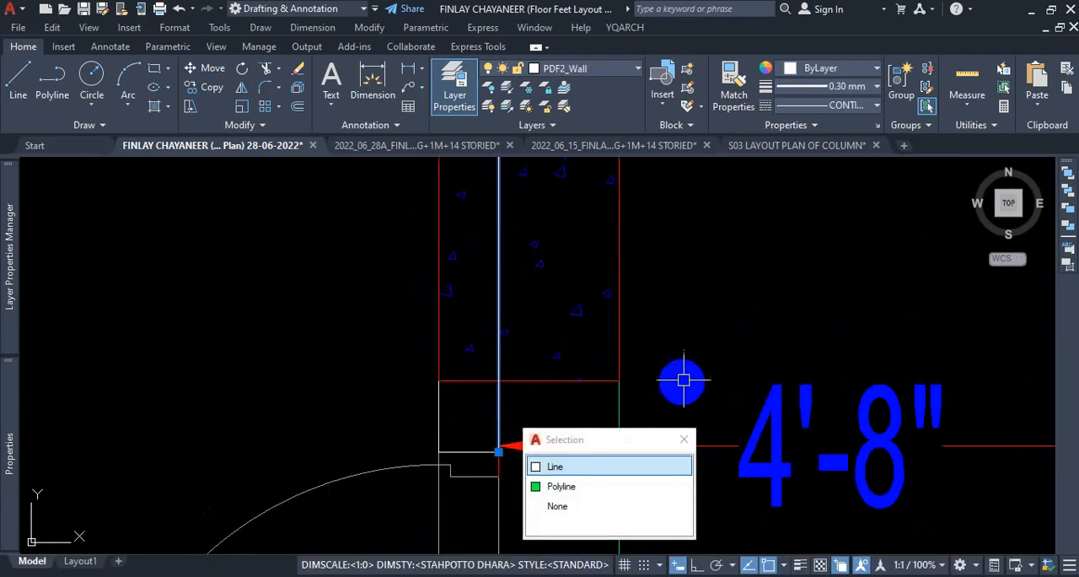
pyautogui.press('Escape')
pyautogui.write('tr')
pyautogui.press('Return')
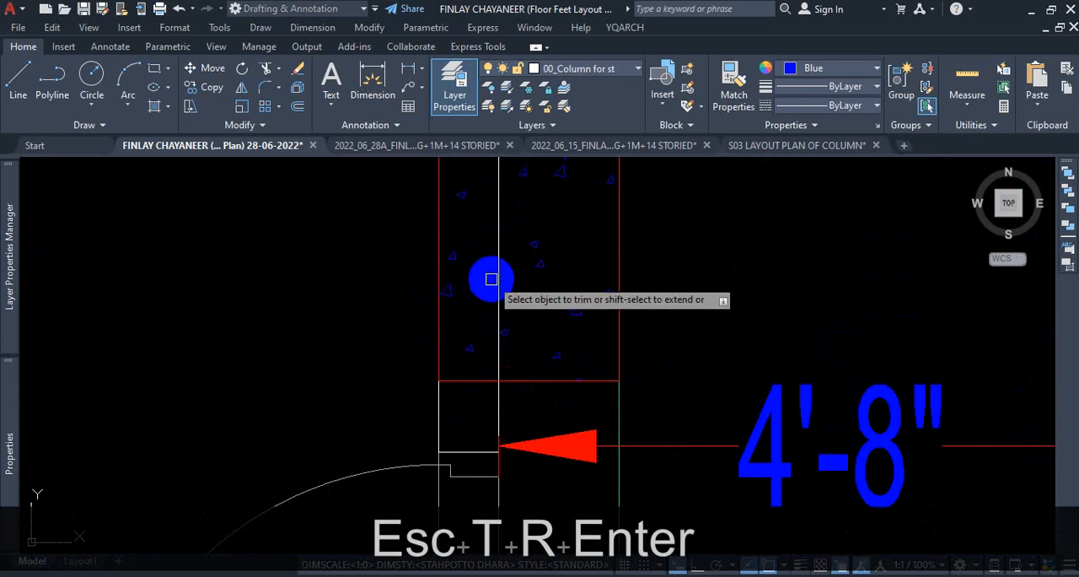
pyautogui.scroll(-5, 498, 291)
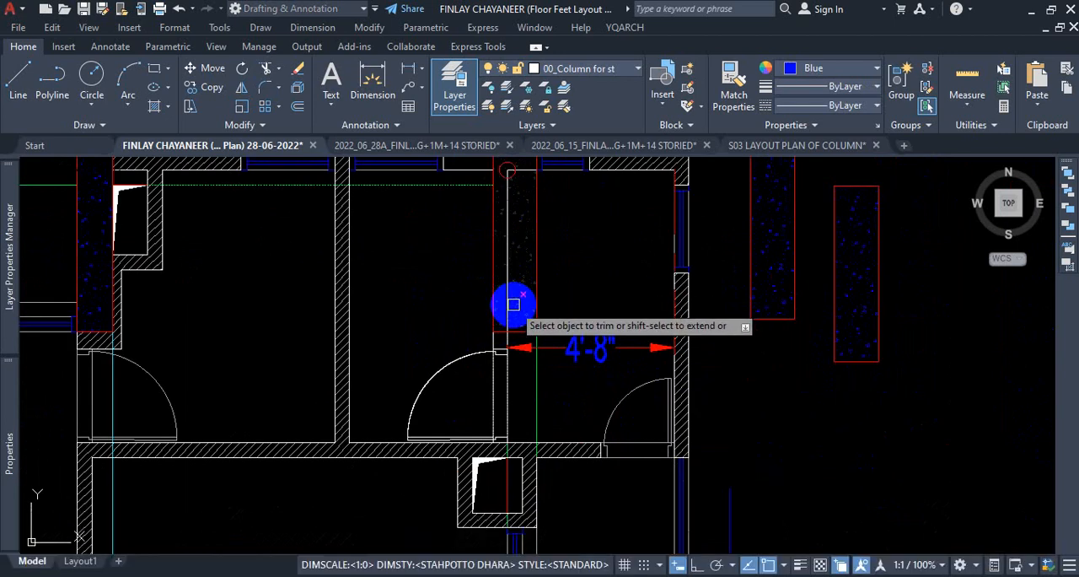
pyautogui.scroll(2, 511, 305)
pyautogui.scroll(3, 505, 309)
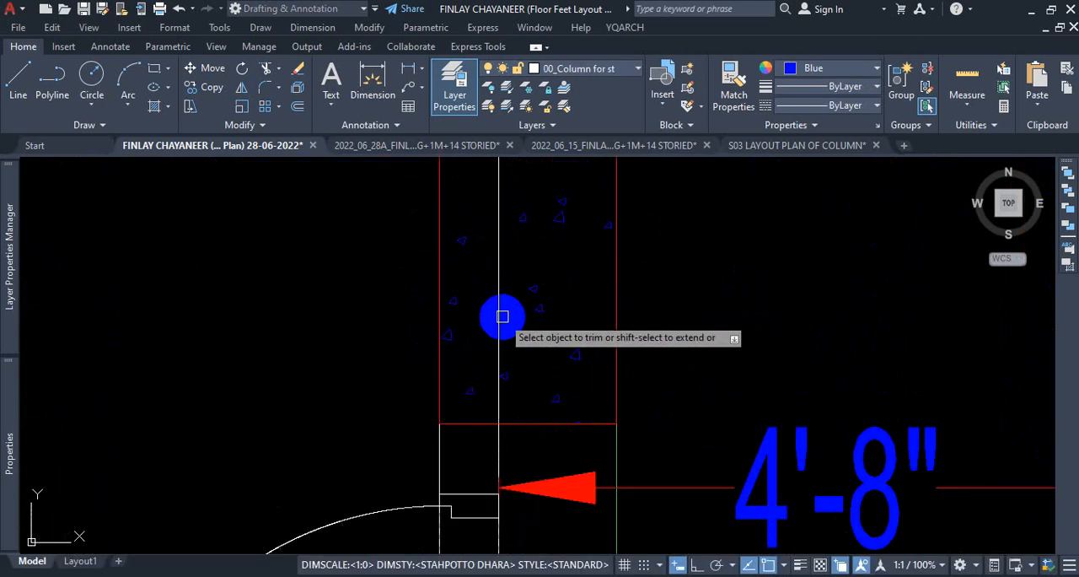
pyautogui.scroll(-3, 498, 320)
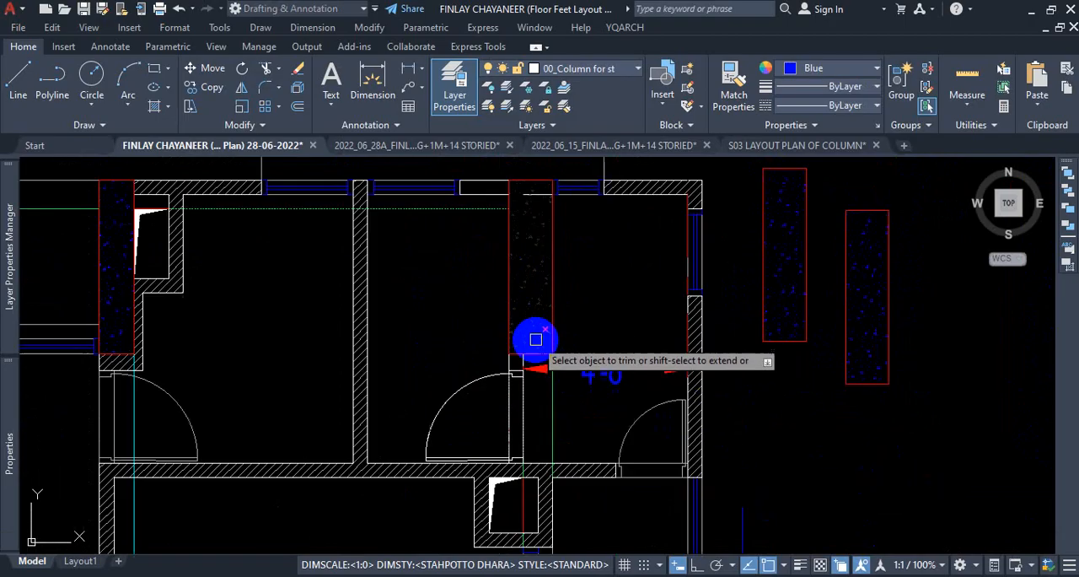
pyautogui.scroll(4, 547, 174)
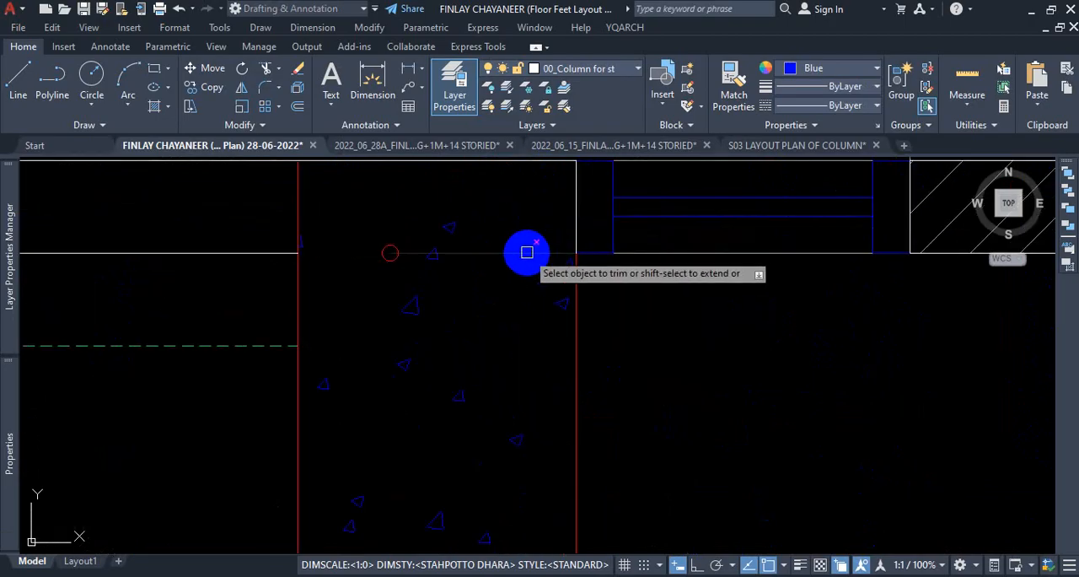
pyautogui.scroll(-3, 638, 285)
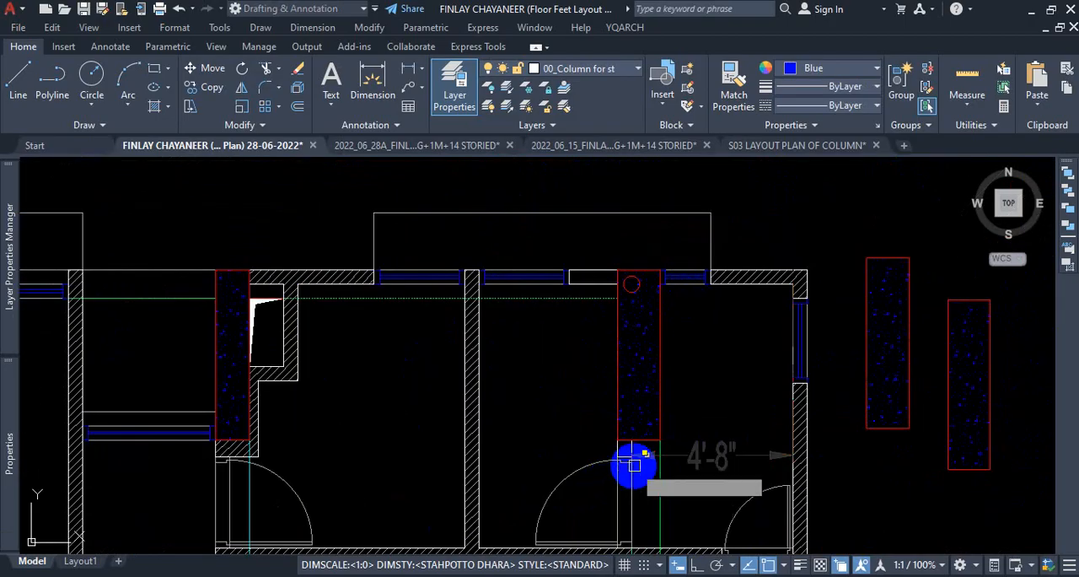
pyautogui.press('Escape')
# Shorten the wall stub's west face line by stretching its north end down to the copied column's southwest corner.
pyautogui.scroll(-2, 666, 346)
pyautogui.scroll(5, 610, 357)
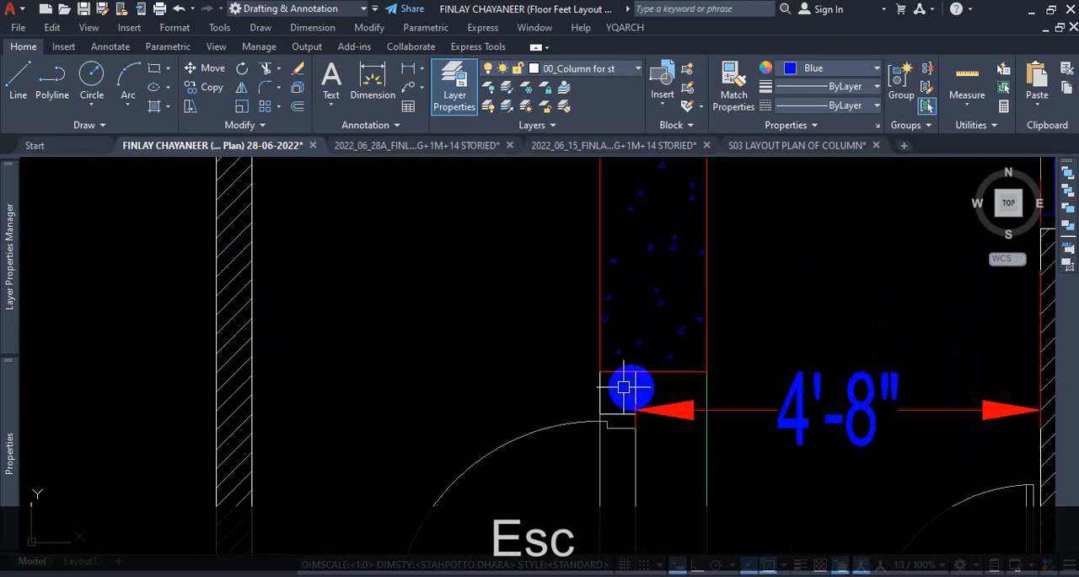
pyautogui.click(601, 389)
pyautogui.scroll(-3, 605, 270)
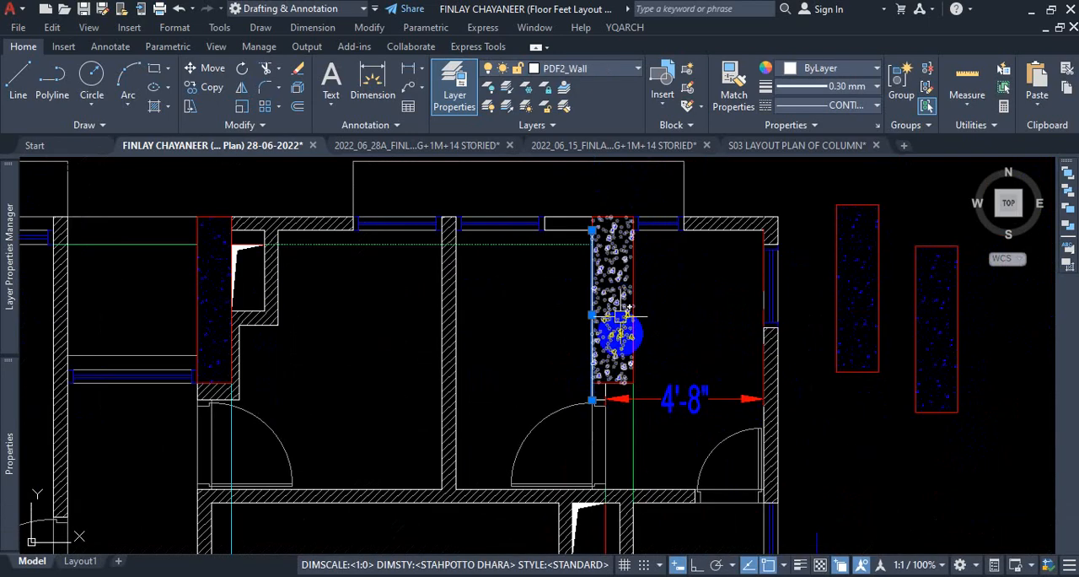
pyautogui.click(593, 229)
pyautogui.scroll(5, 593, 359)
pyautogui.click(611, 380)
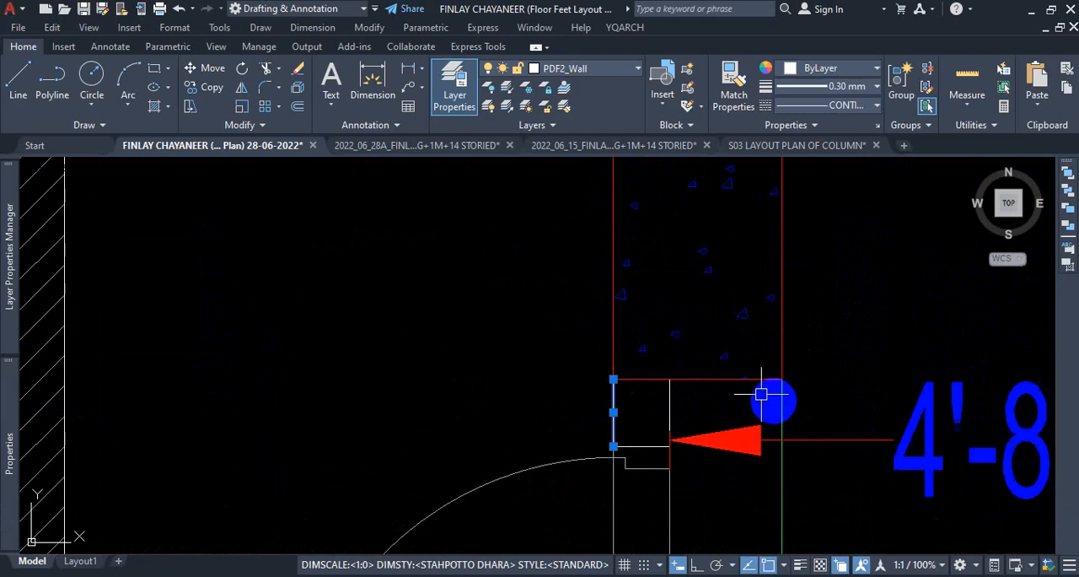
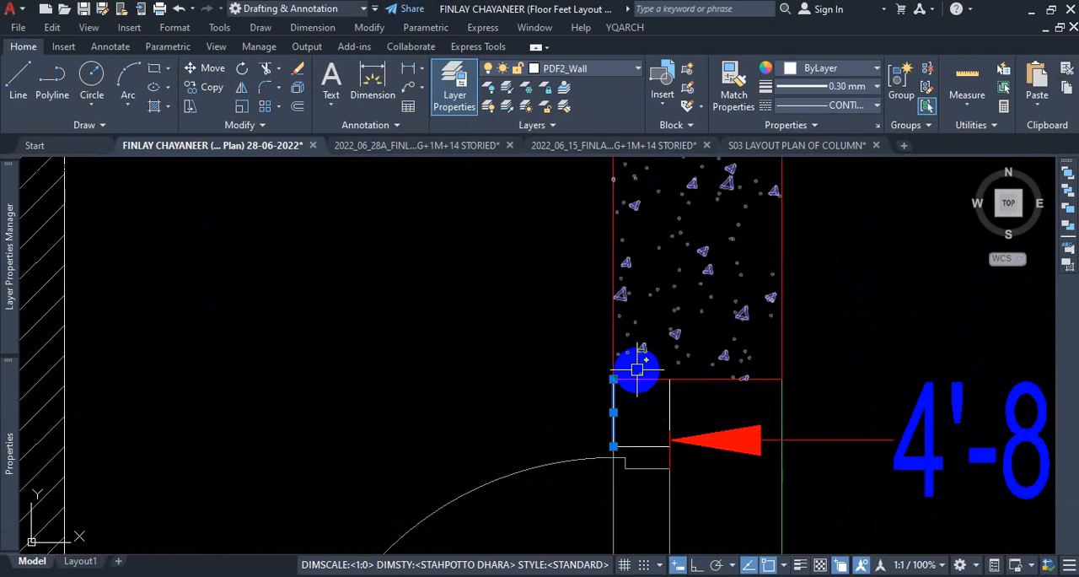
# Inspect the shortened wall stub, compare it with the unhatched plan copy, and examine the column and wall junctions of the southwest wing.
pyautogui.scroll(4, 644, 401)
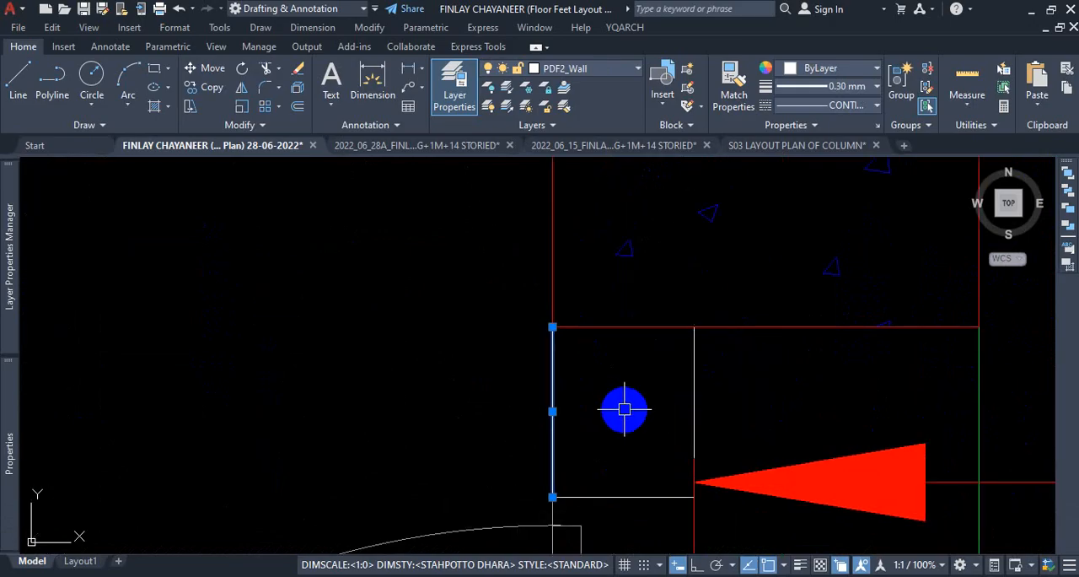
pyautogui.scroll(-7, 558, 356)
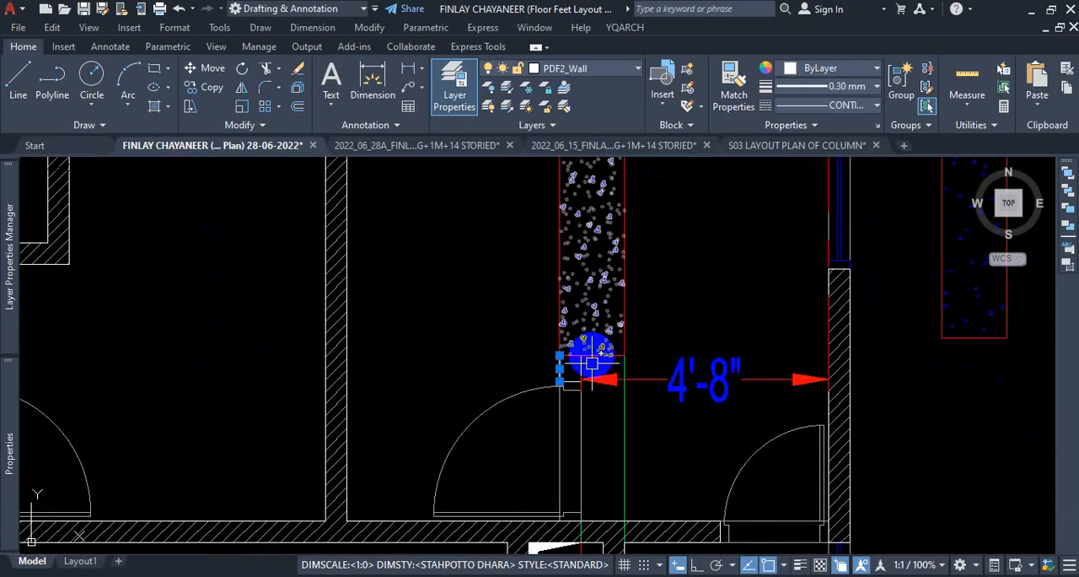
pyautogui.scroll(3, 573, 366)
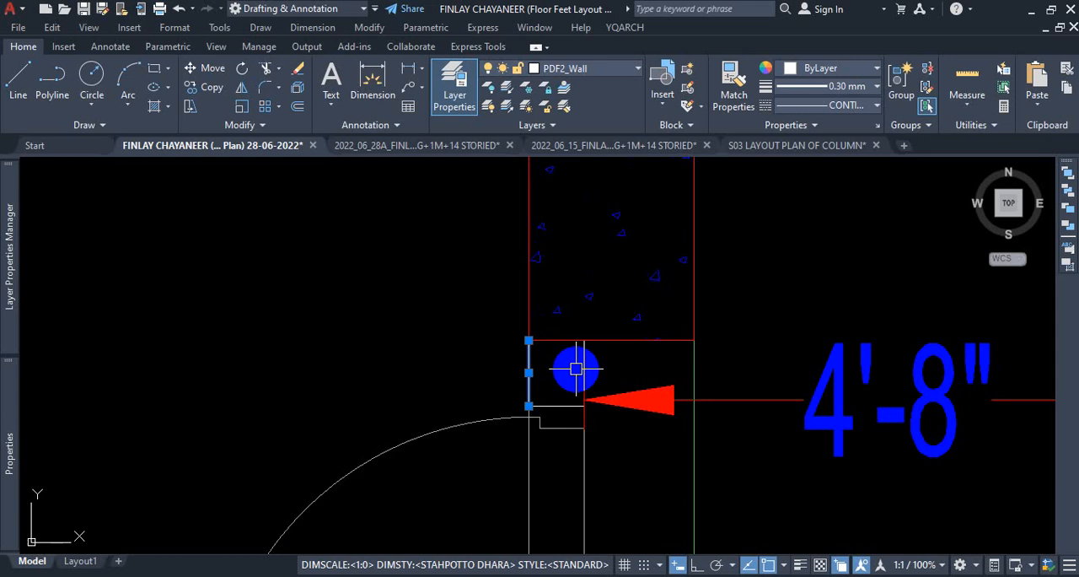
pyautogui.scroll(-4, 572, 366)
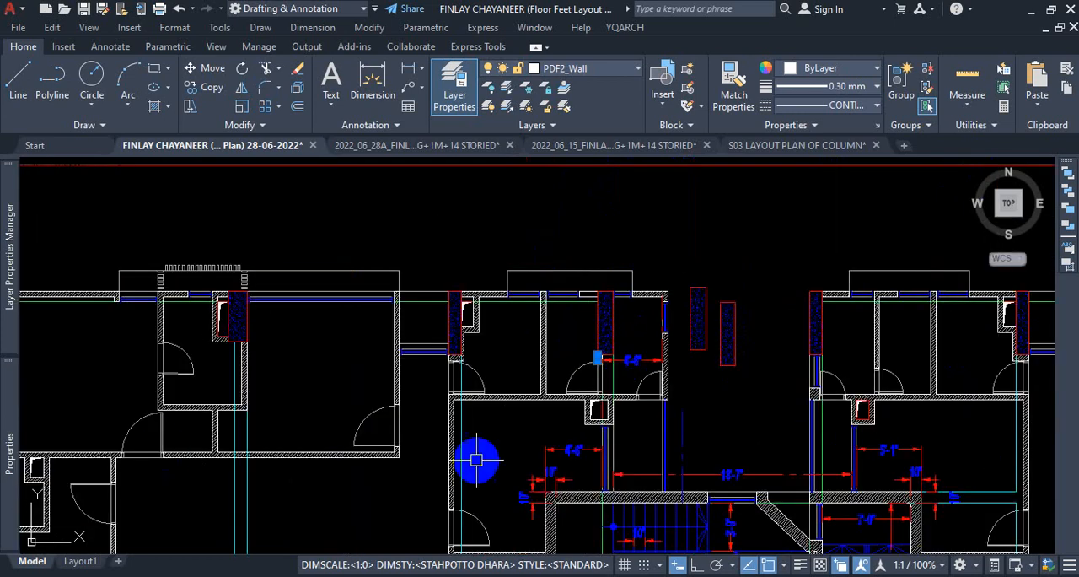
pyautogui.scroll(-6, 477, 460)
pyautogui.scroll(2, 652, 403)
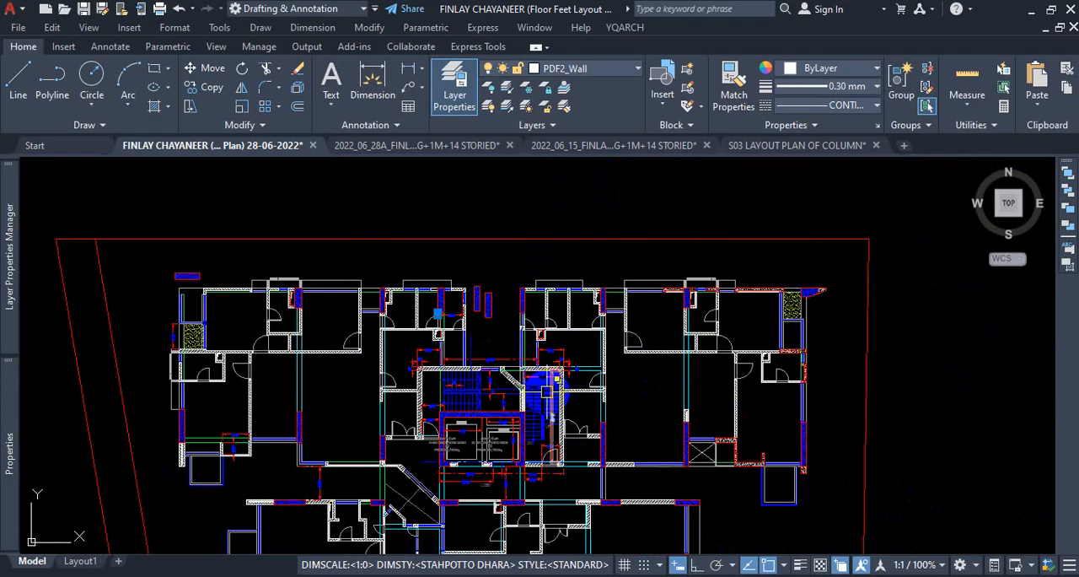
pyautogui.scroll(-6, 553, 354)
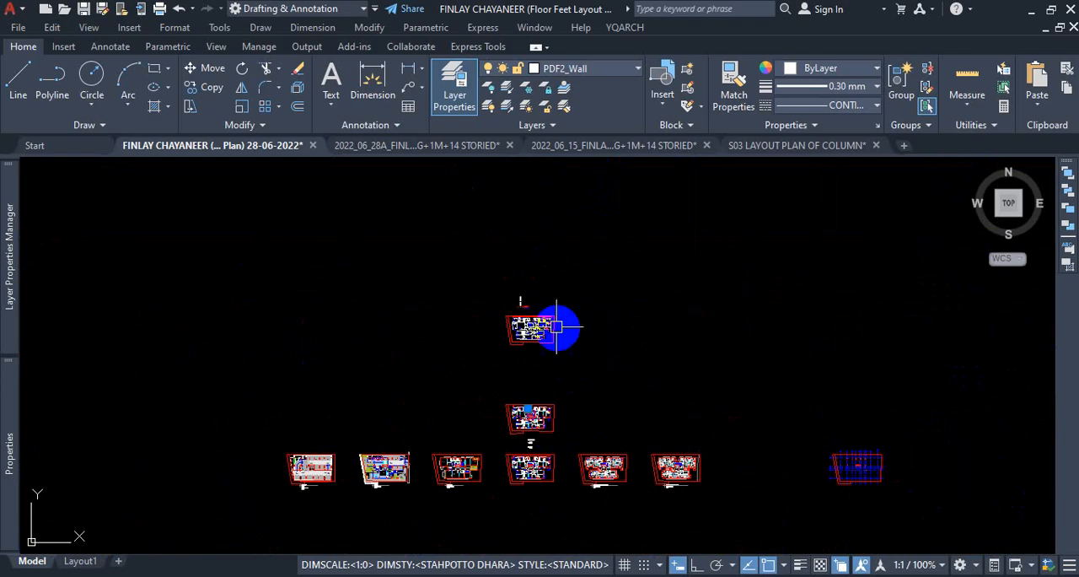
pyautogui.scroll(10, 556, 326)
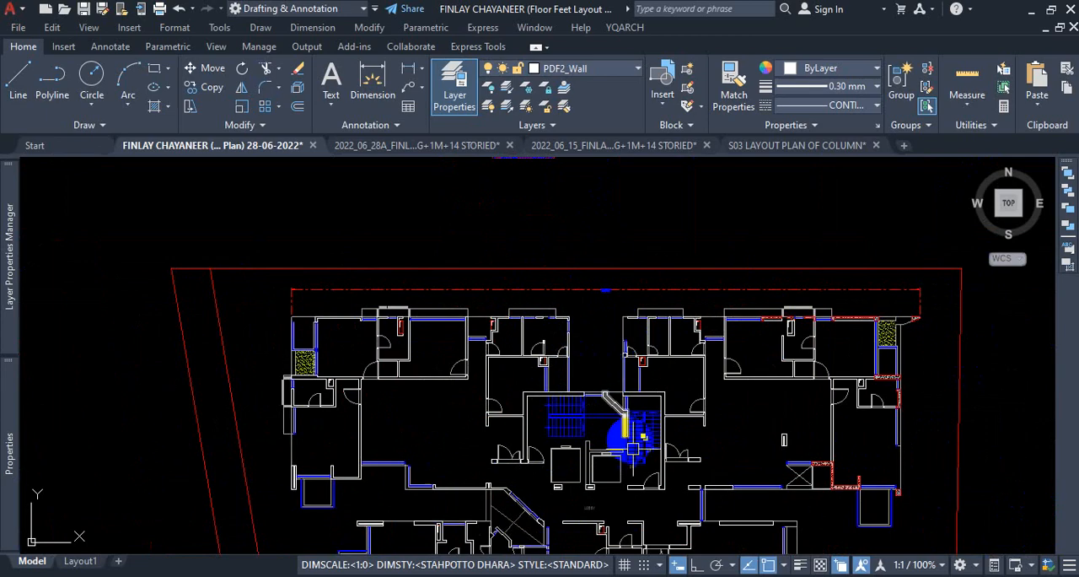
pyautogui.scroll(8, 356, 294)
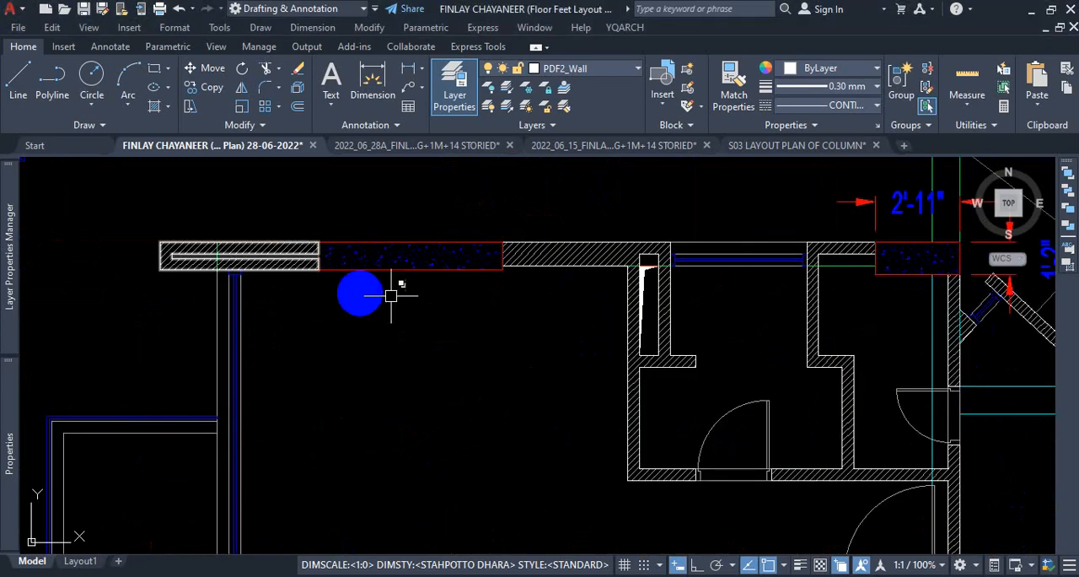
pyautogui.scroll(-3, 509, 280)
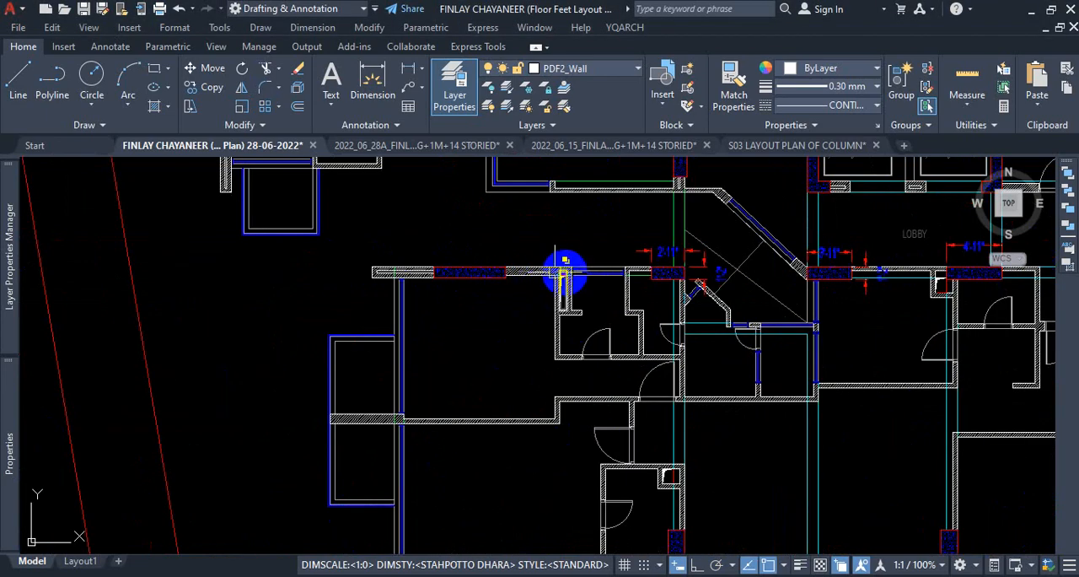
pyautogui.scroll(3, 427, 268)
pyautogui.scroll(-5, 479, 245)
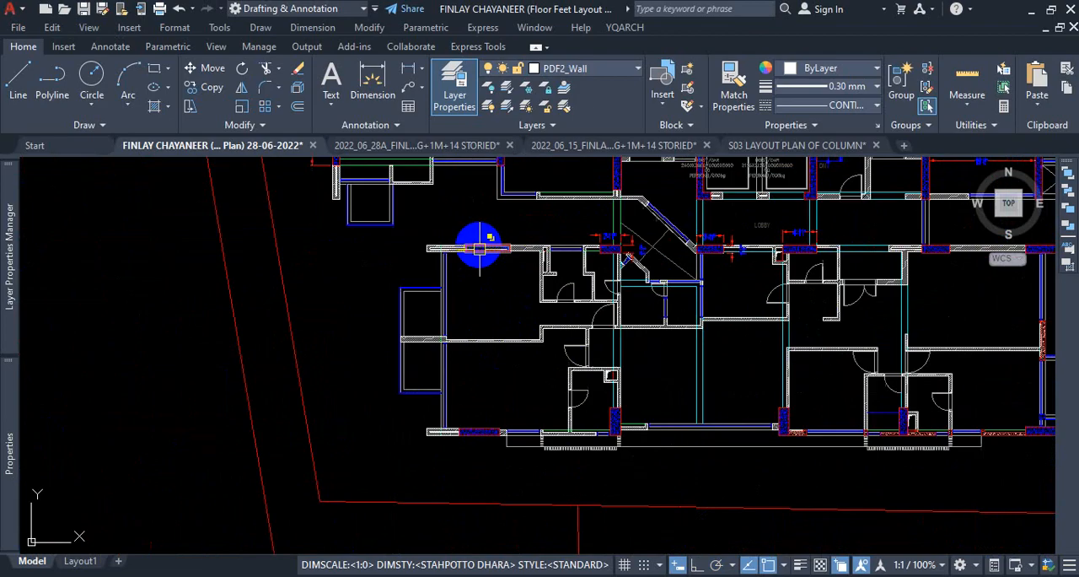
pyautogui.scroll(6, 458, 442)
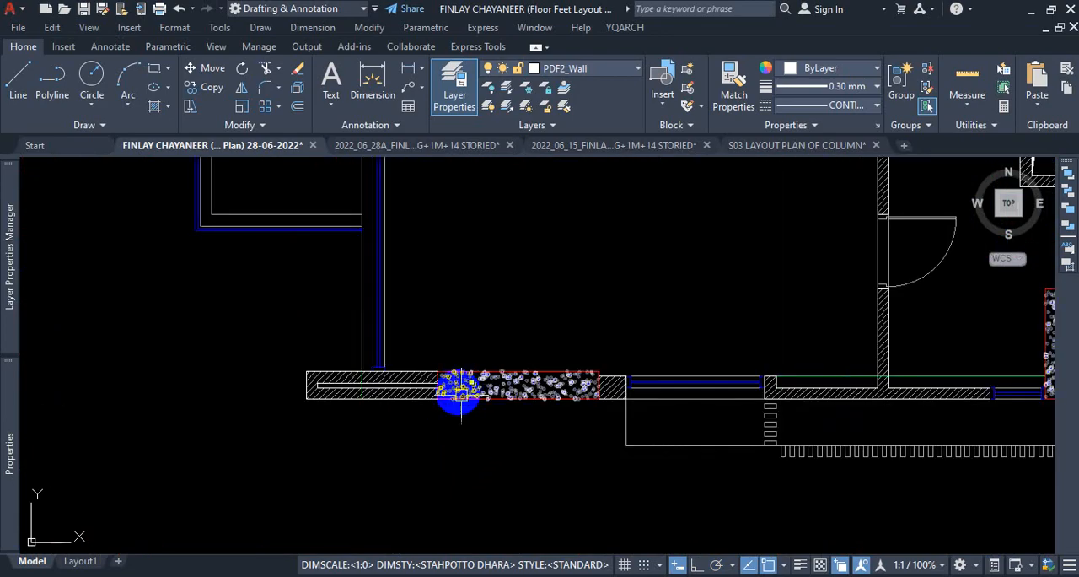
pyautogui.scroll(4, 463, 397)
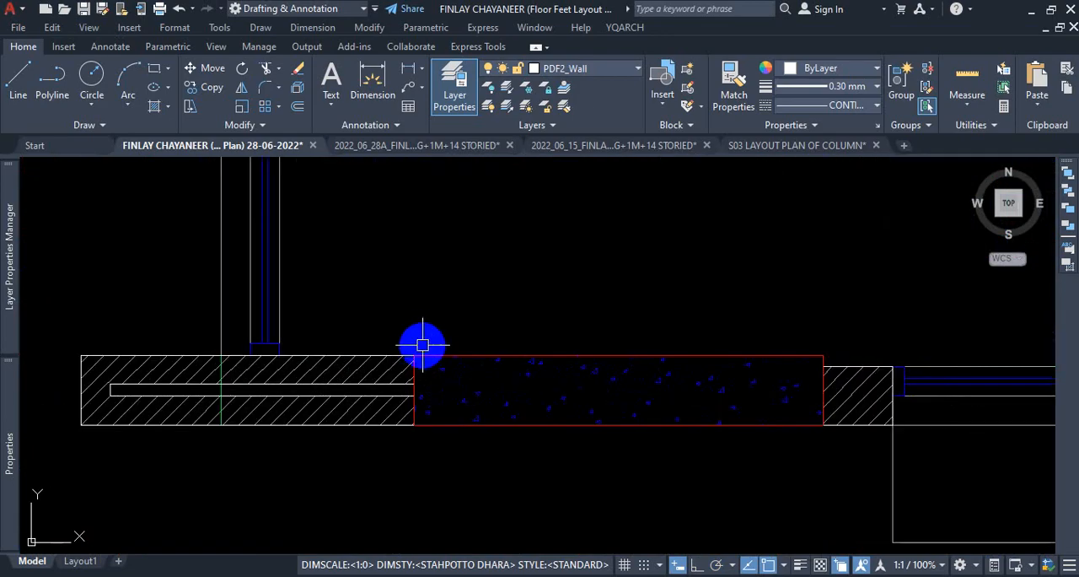
# Move the column outline and its concrete hatch out of the southwest wing's south wall to the empty space just south of it.
pyautogui.scroll(-1, 419, 430)
pyautogui.scroll(1, 426, 436)
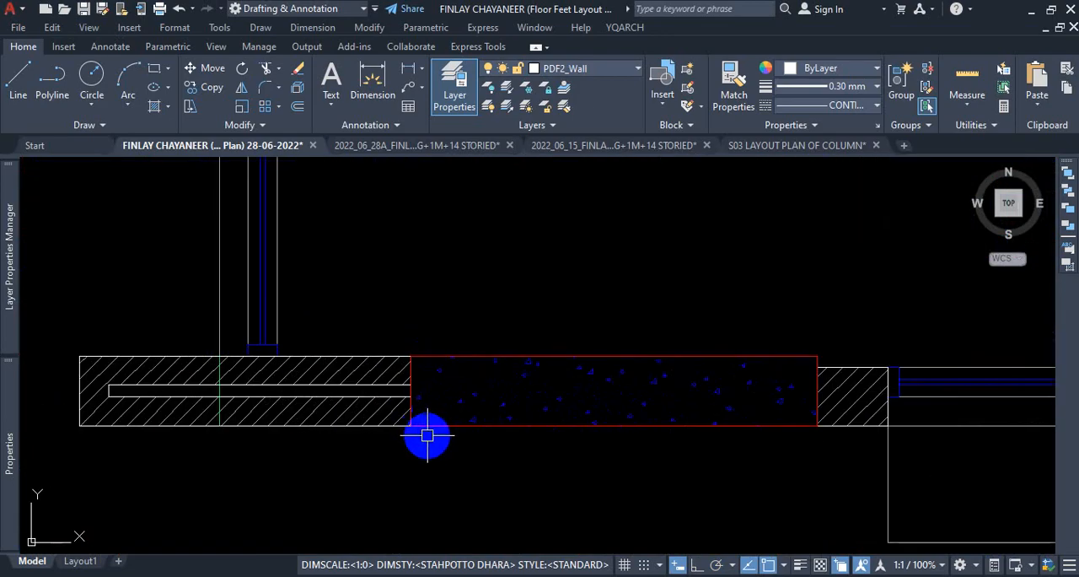
pyautogui.click(401, 309)
pyautogui.click(523, 460)
pyautogui.click(578, 355)
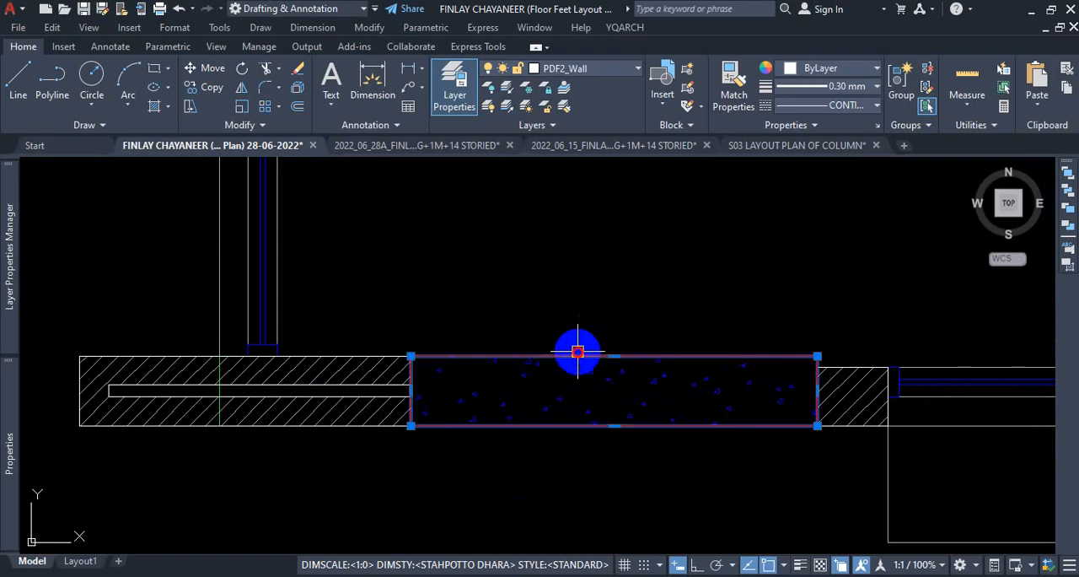
pyautogui.click(554, 380)
pyautogui.click(504, 411)
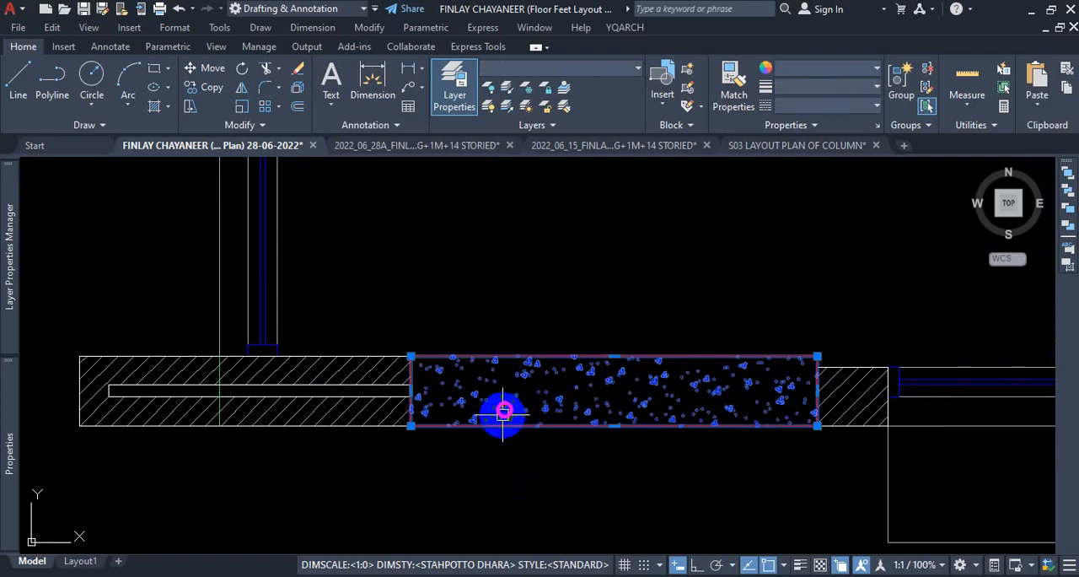
pyautogui.press('m')
pyautogui.press('Return')
pyautogui.click(506, 460)
pyautogui.scroll(-5, 502, 468)
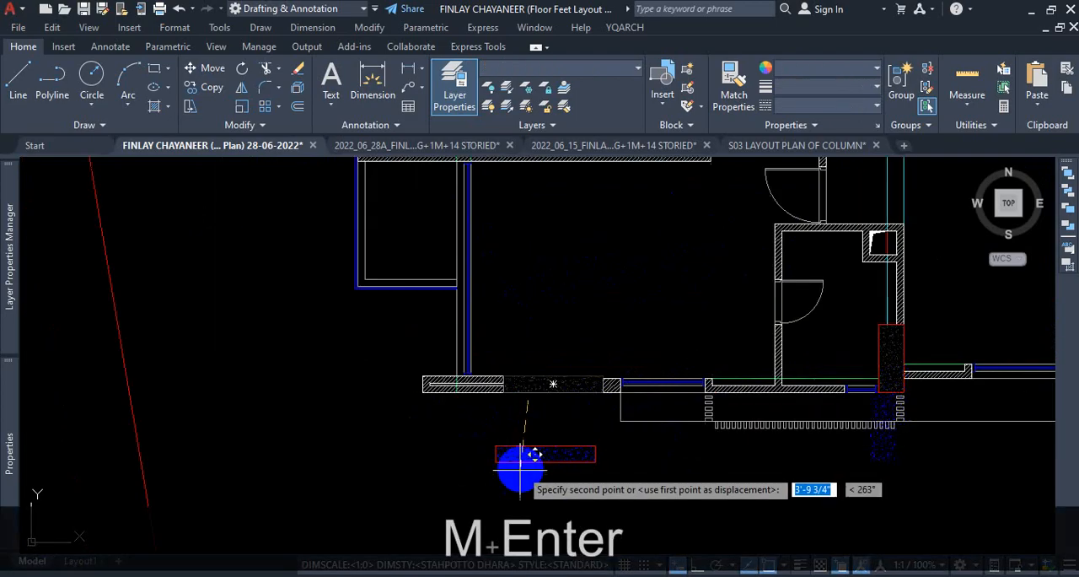
pyautogui.scroll(4, 522, 460)
pyautogui.click(581, 420)
pyautogui.press('Escape')
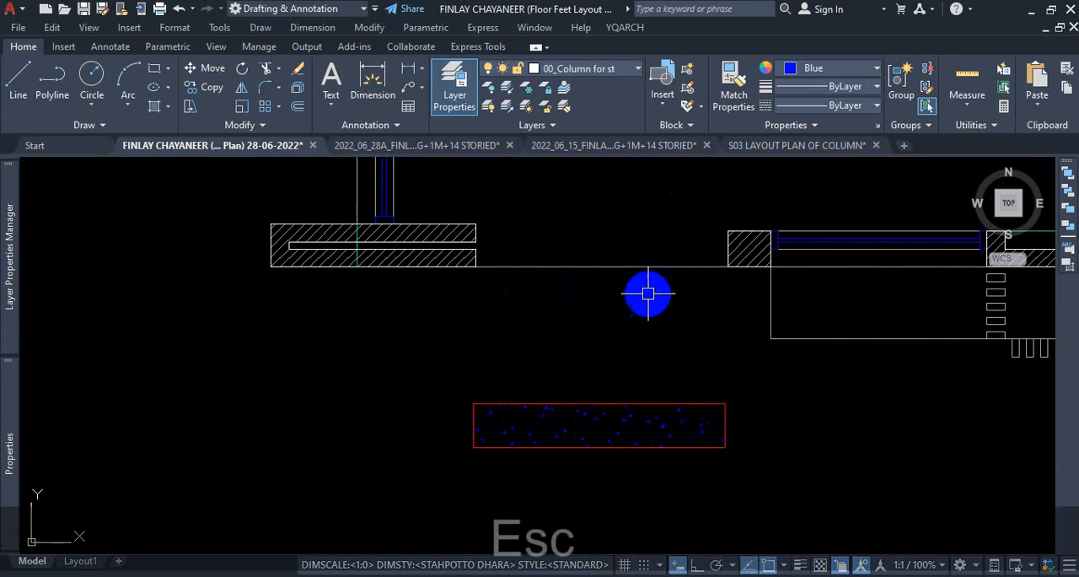
# Delete the thin wall line that crosses the gap left by the moved column.
pyautogui.click(603, 267)
pyautogui.press('Delete')
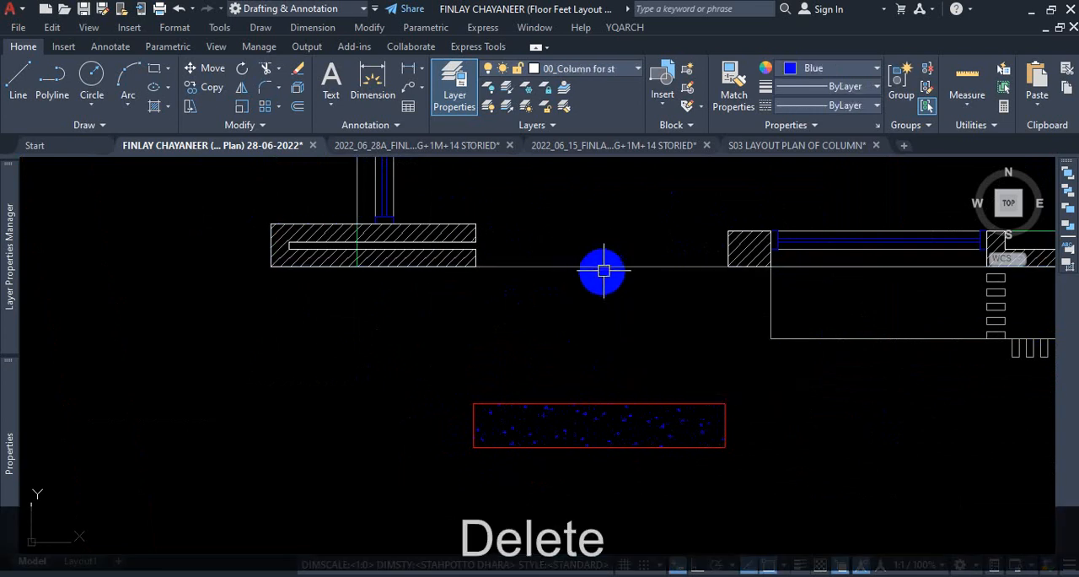
pyautogui.click(604, 267)
pyautogui.press('Delete')
pyautogui.scroll(-3, 527, 319)
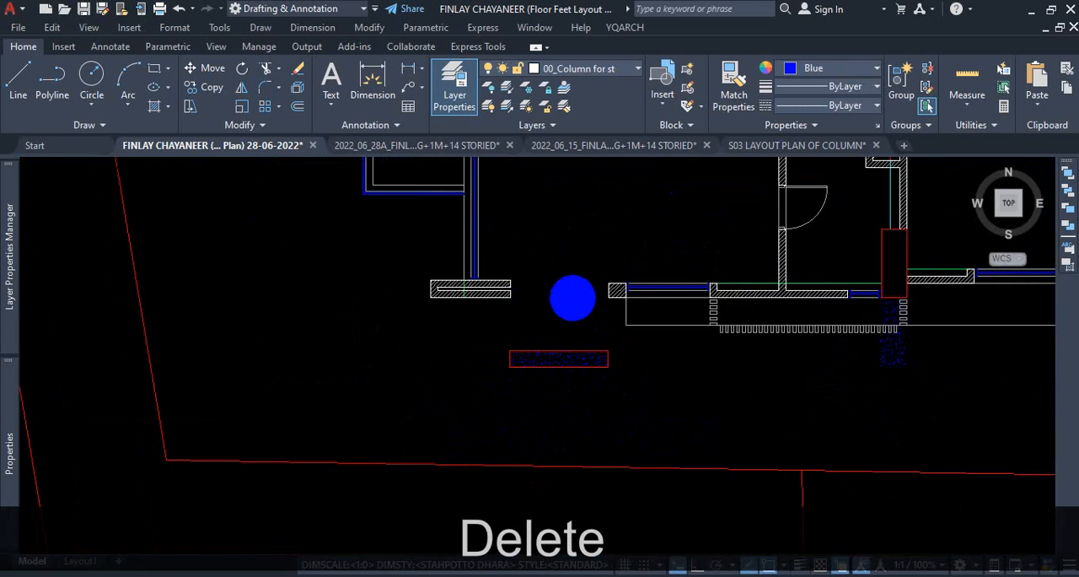
# Delete the diagonal wall hatch that fills the short wall block between the gap and the window.
pyautogui.scroll(3, 518, 290)
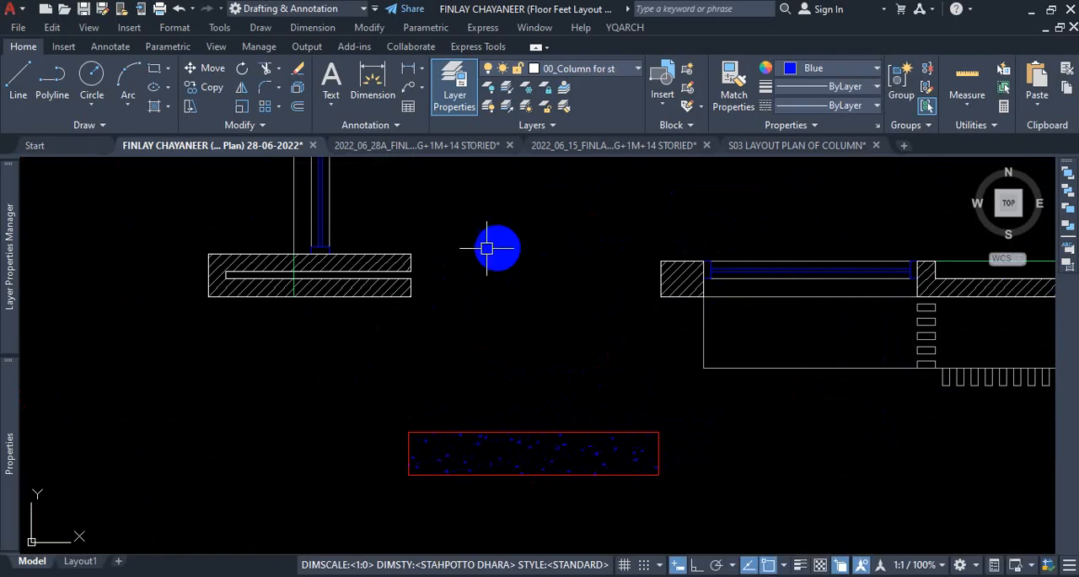
pyautogui.scroll(-4, 523, 337)
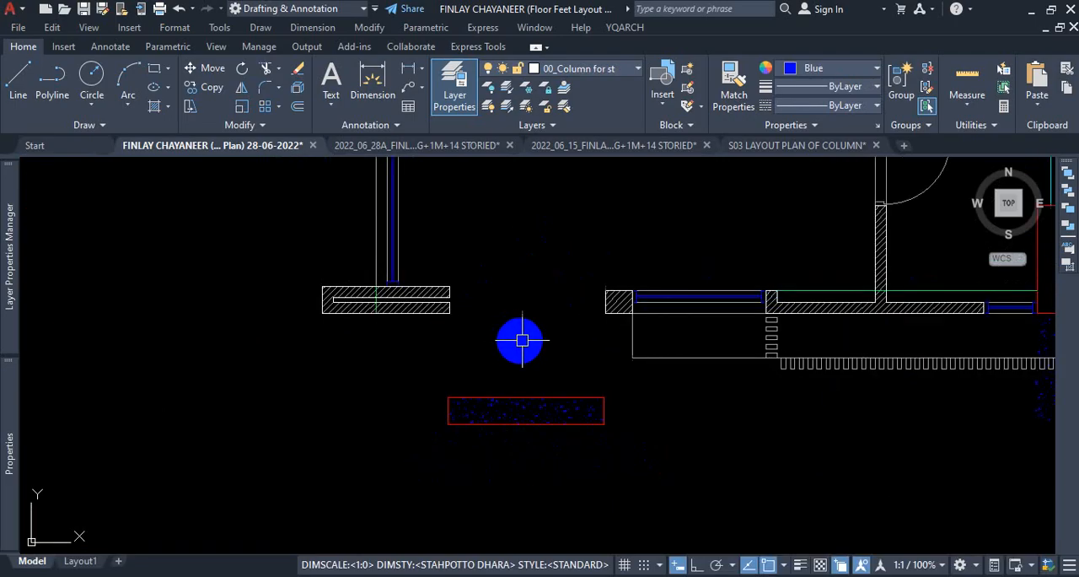
pyautogui.scroll(2, 542, 330)
pyautogui.scroll(-3, 547, 316)
pyautogui.scroll(5, 548, 316)
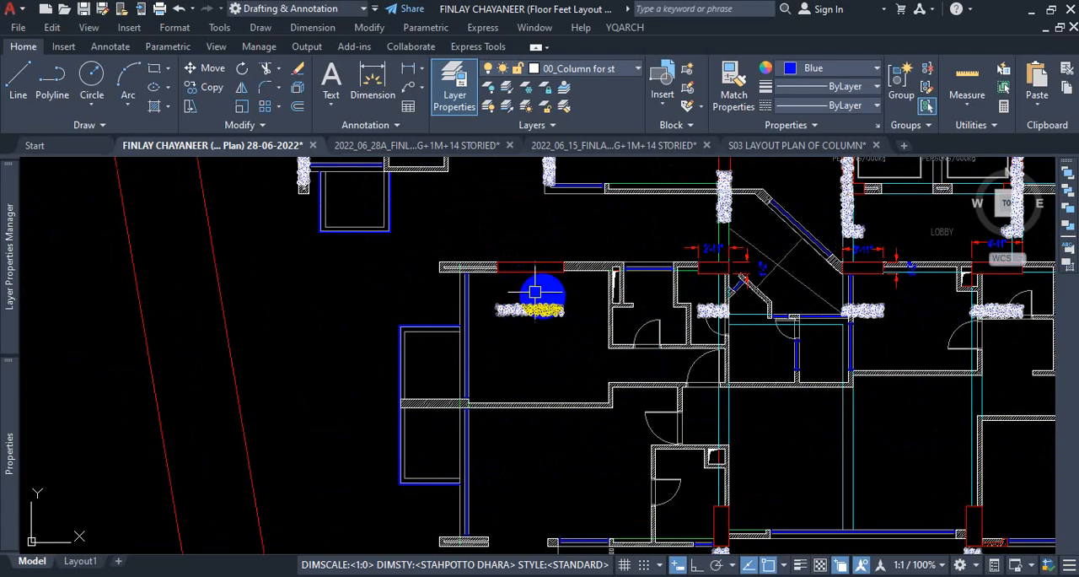
pyautogui.scroll(-3, 532, 279)
pyautogui.scroll(8, 513, 241)
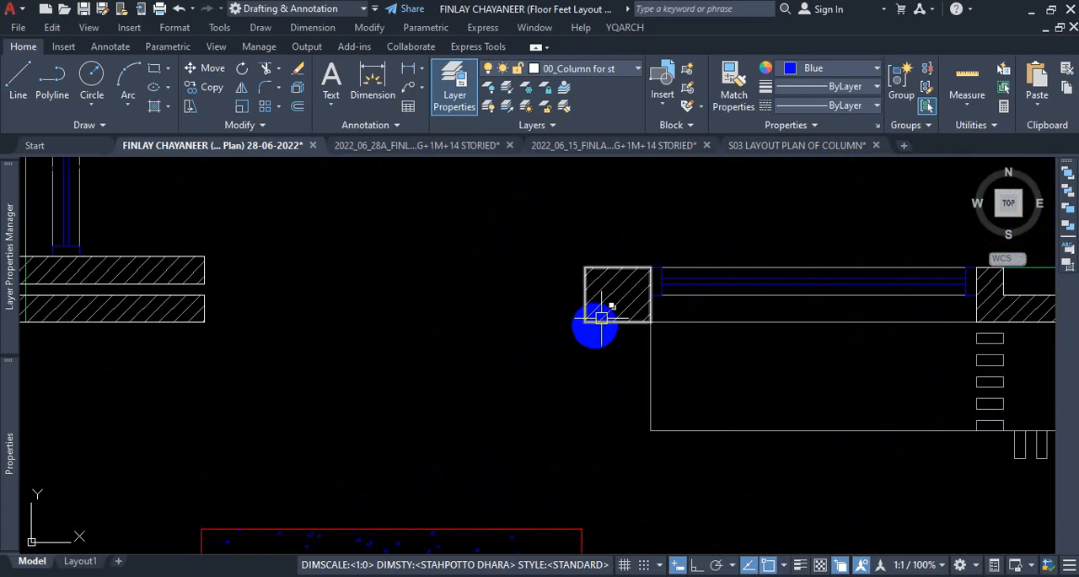
pyautogui.click(616, 294)
pyautogui.press('Delete')
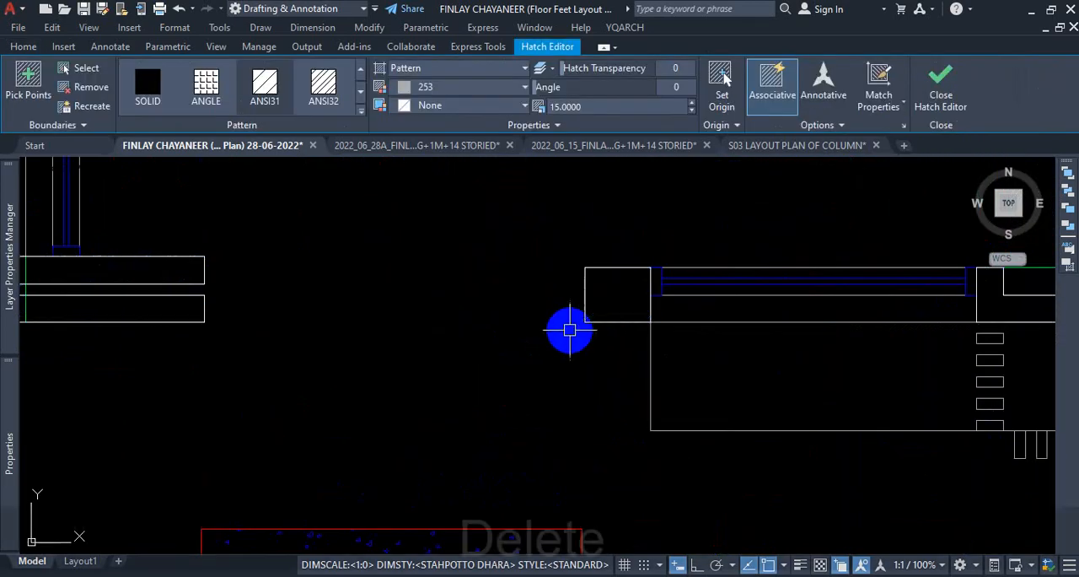
# Stretch the short wall block's west edge across the gap to meet the end of the western wall piece.
pyautogui.click(585, 295)
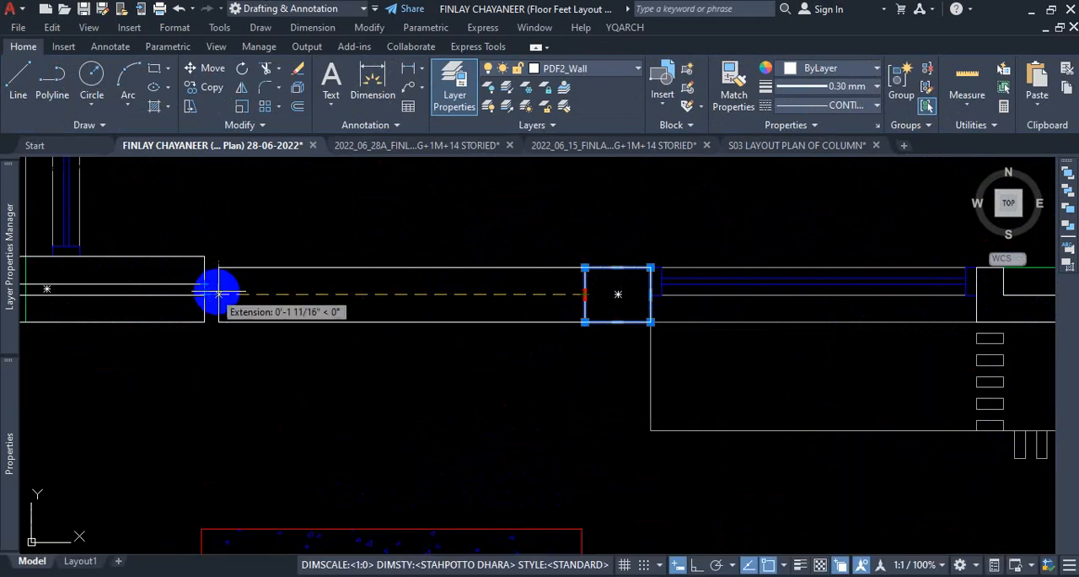
pyautogui.scroll(4, 216, 289)
pyautogui.click(181, 302)
pyautogui.scroll(-3, 181, 302)
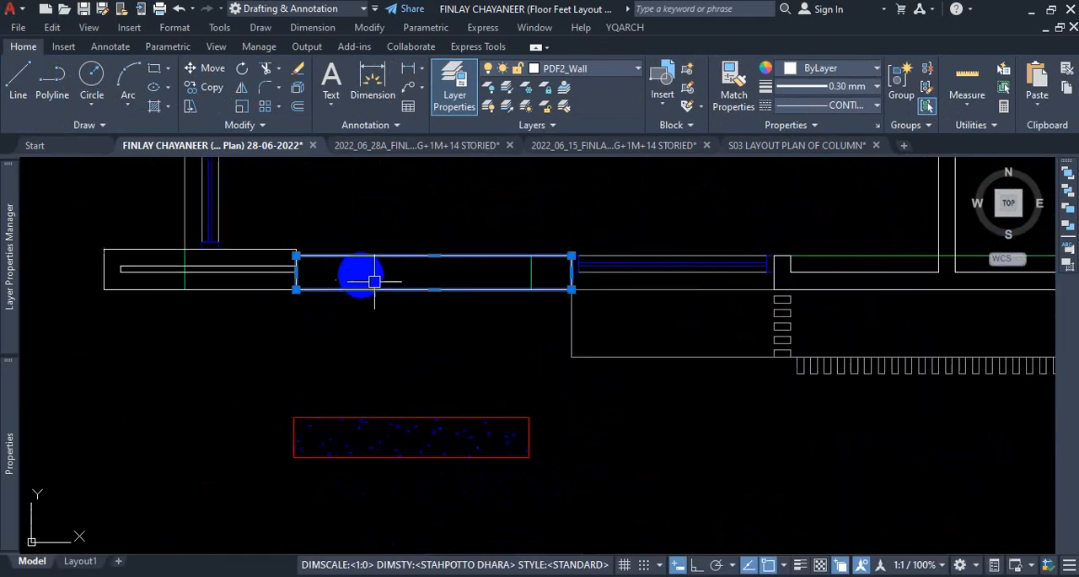
pyautogui.press('Escape')
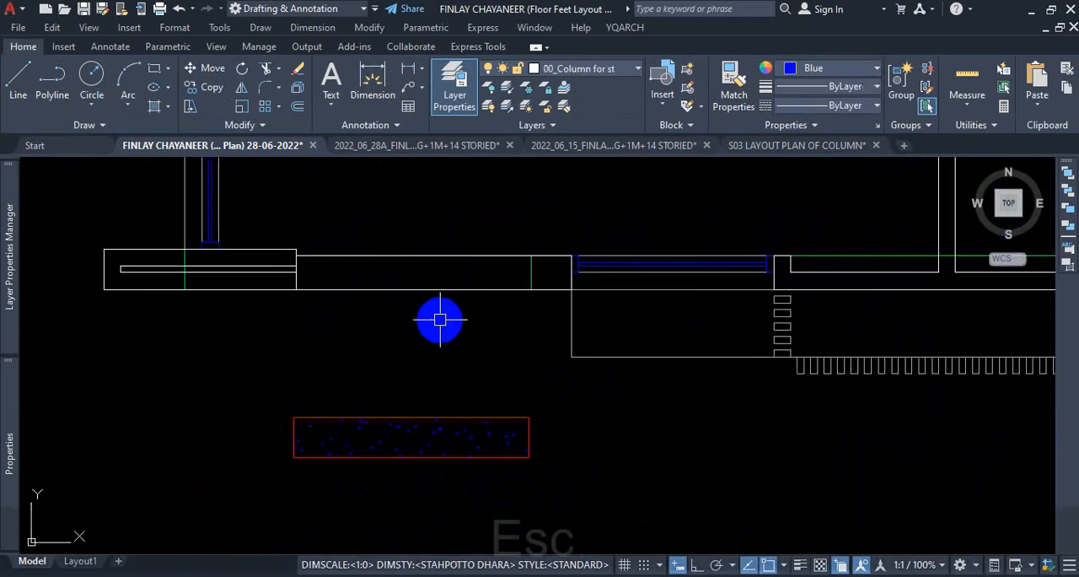
# Delete the green outline whose end crosses the extended wall and runs east along it.
pyautogui.click(530, 260)
pyautogui.press('Delete')
pyautogui.scroll(-2, 544, 298)
pyautogui.scroll(-2, 545, 297)
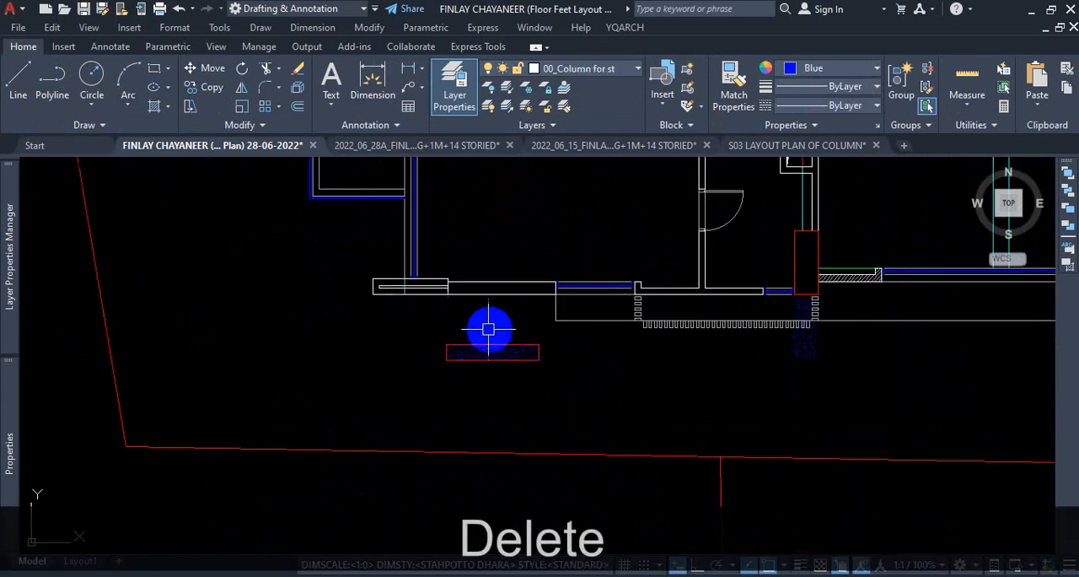
# Examine how the column beside the corner window lines up vertically with the column in the southwest room's north wall.
pyautogui.scroll(2, 486, 328)
pyautogui.scroll(-4, 500, 317)
pyautogui.scroll(-4, 500, 317)
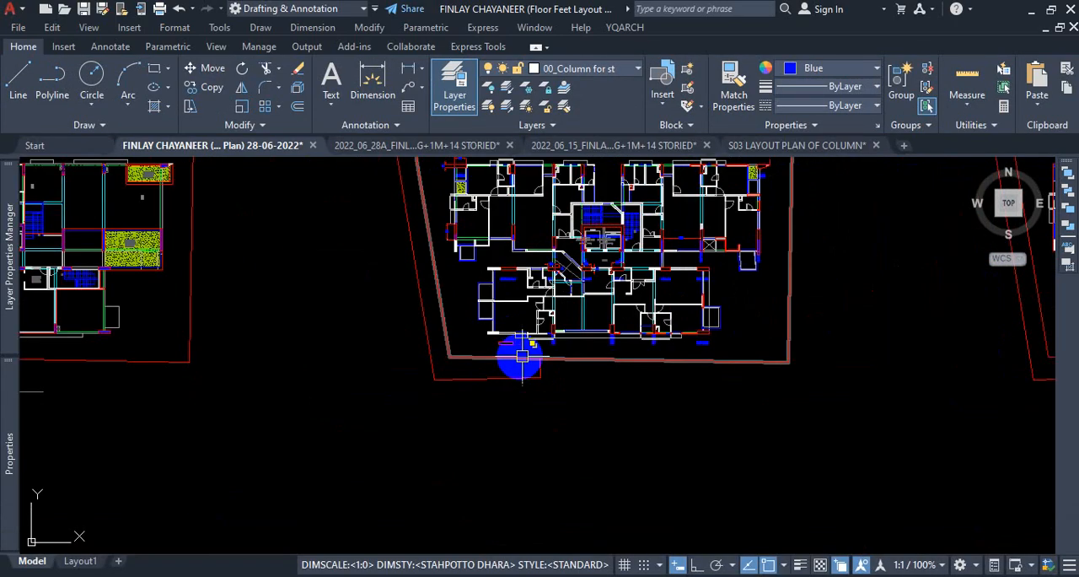
pyautogui.scroll(2, 537, 387)
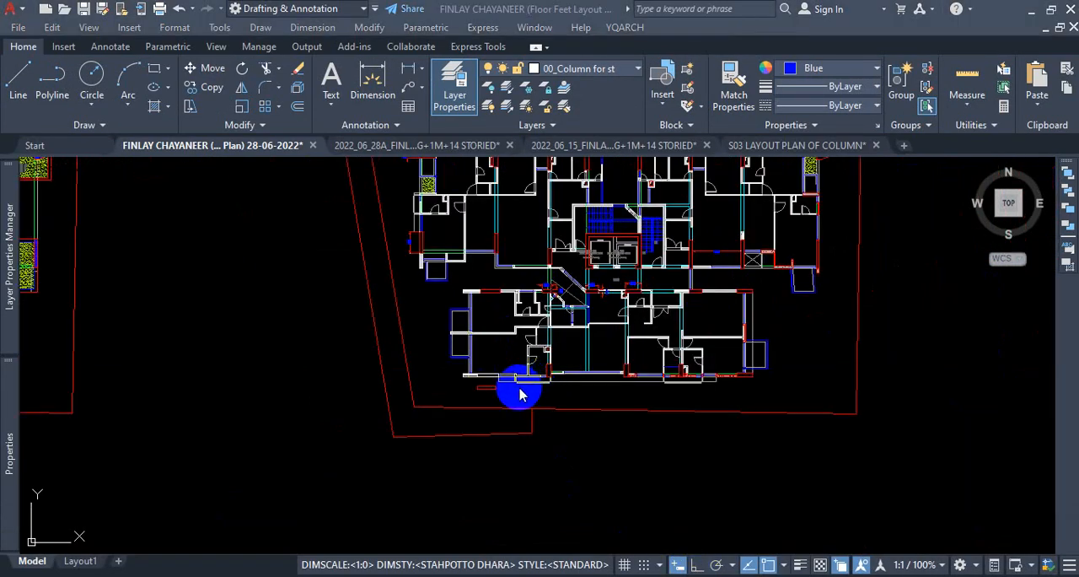
pyautogui.scroll(4, 520, 394)
pyautogui.hotkey('ctrl', '1')
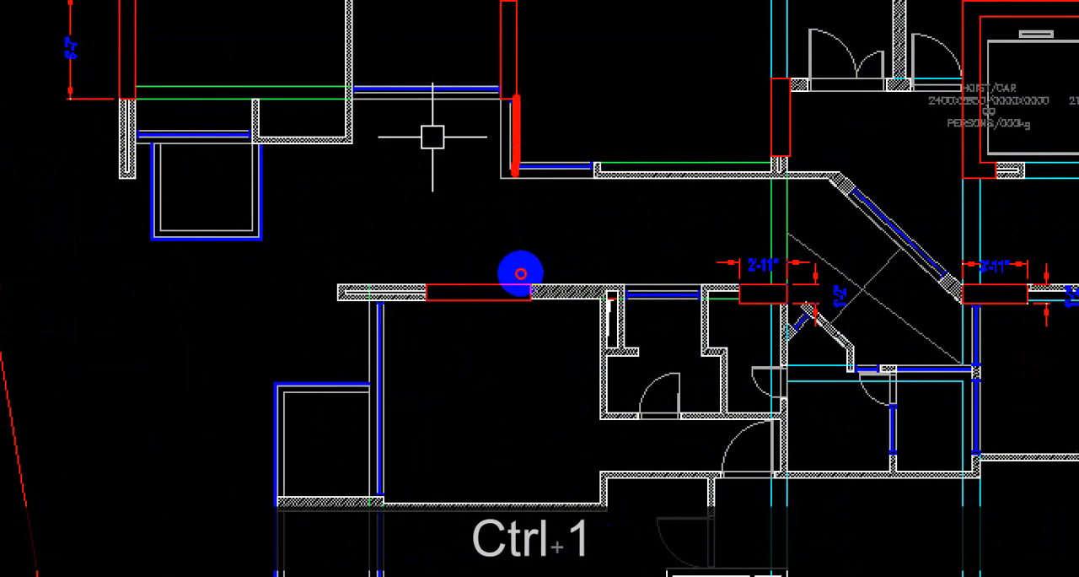
pyautogui.moveTo(522, 273); pyautogui.dragTo(521, 315)
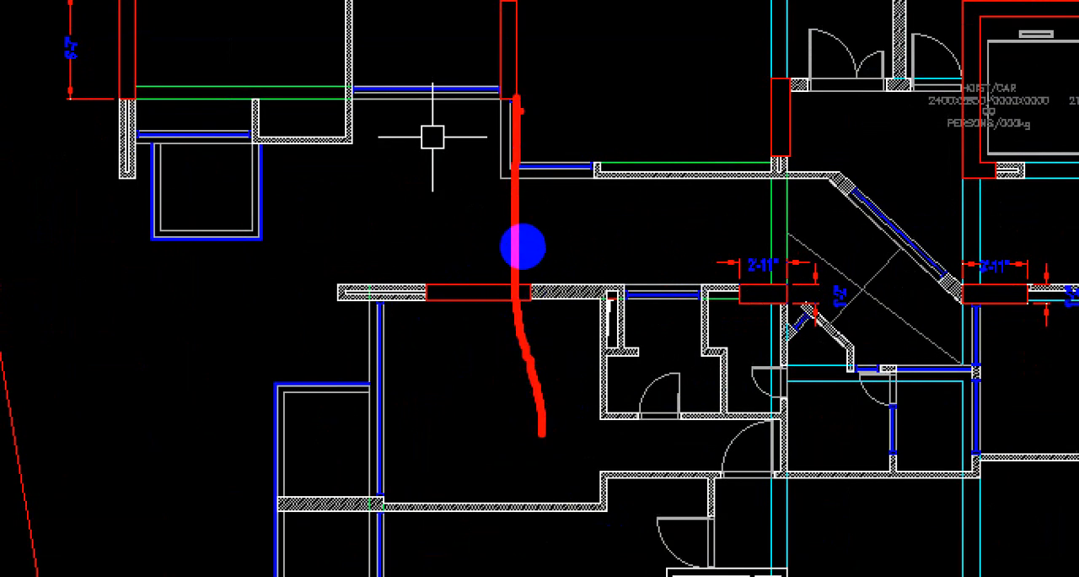
pyautogui.moveTo(521, 178); pyautogui.dragTo(520, 371)
pyautogui.press('Escape')
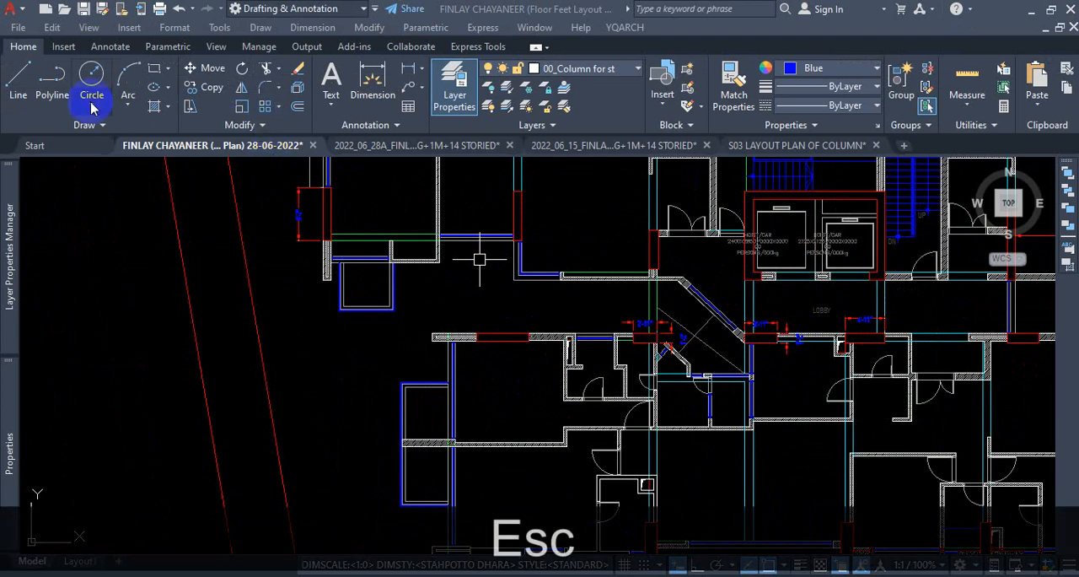
pyautogui.click(81, 128)
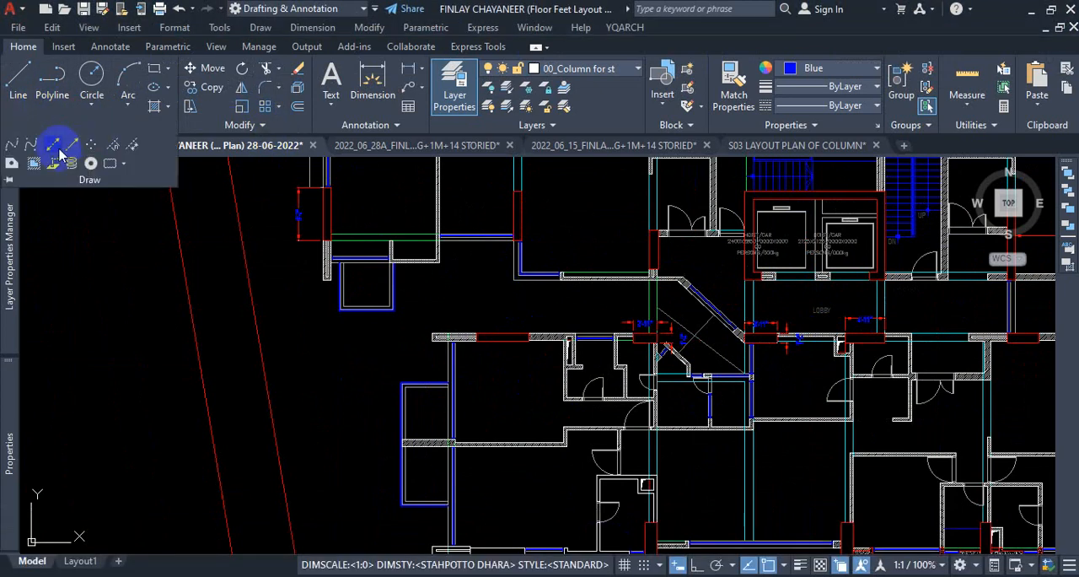
pyautogui.click(52, 151)
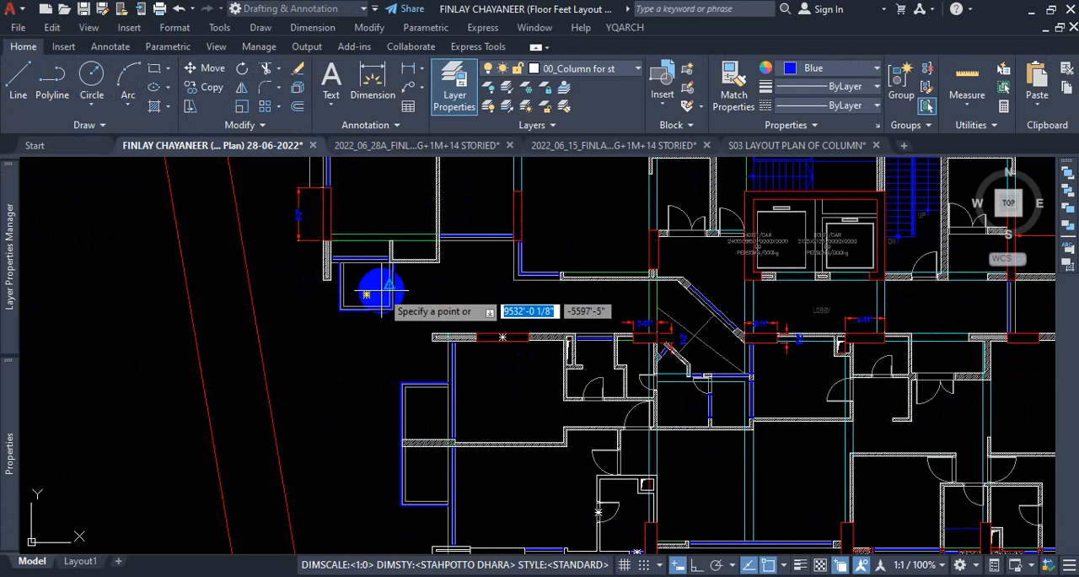
pyautogui.press('Escape')
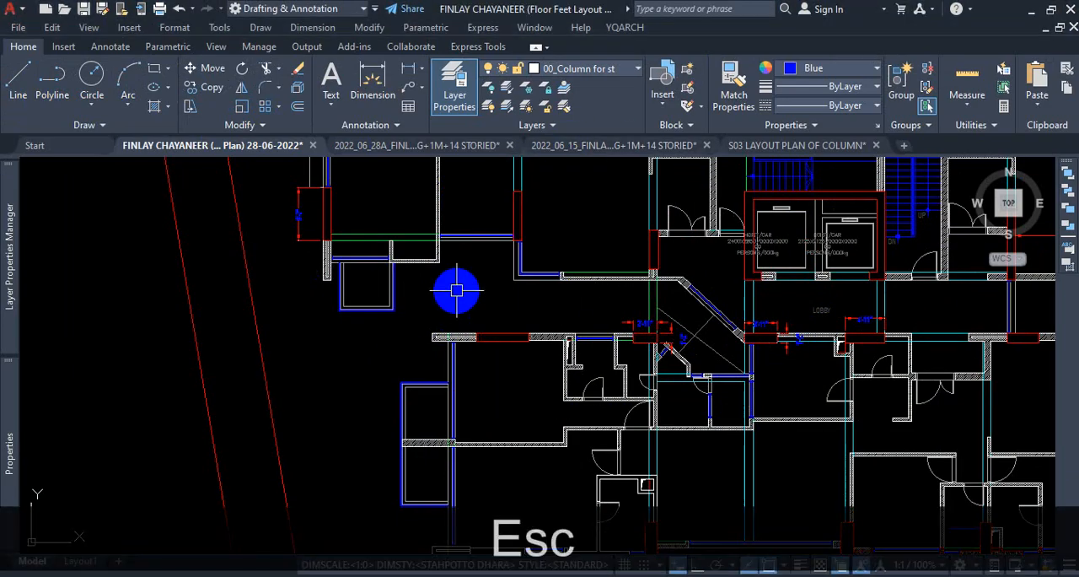
# Show the command line and draw a vertical construction line through the southeast corner of the column beside the corner window.
pyautogui.hotkey('ctrl', '9')
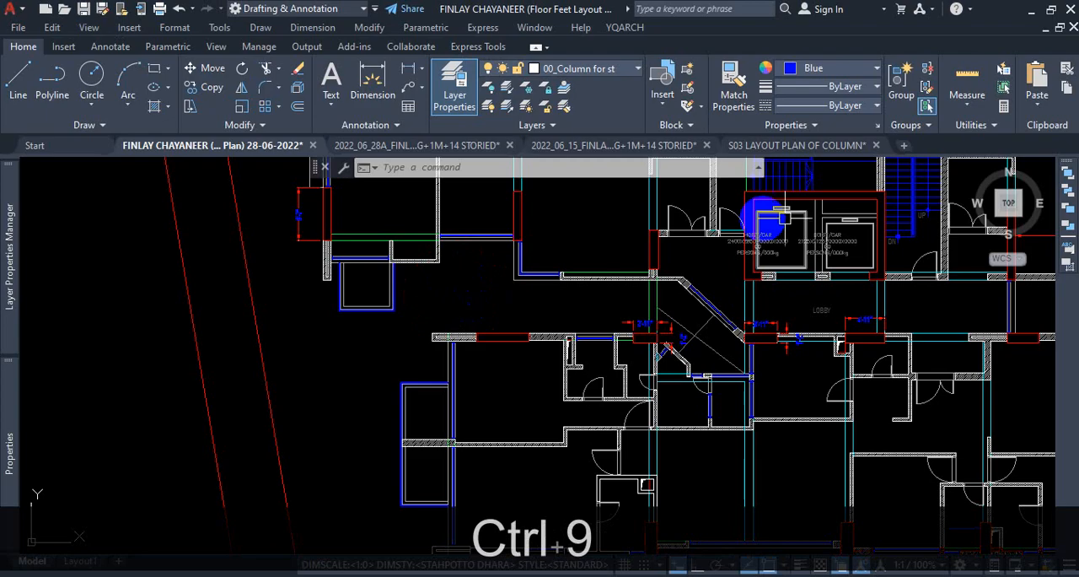
pyautogui.click(91, 127)
pyautogui.click(52, 150)
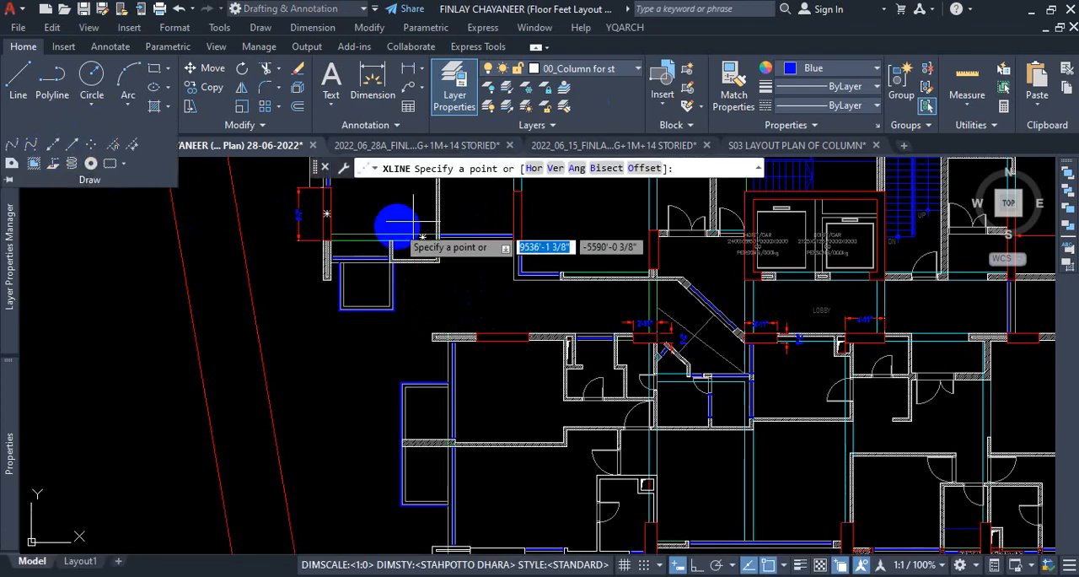
pyautogui.click(556, 169)
pyautogui.scroll(-2, 513, 262)
pyautogui.scroll(2, 513, 262)
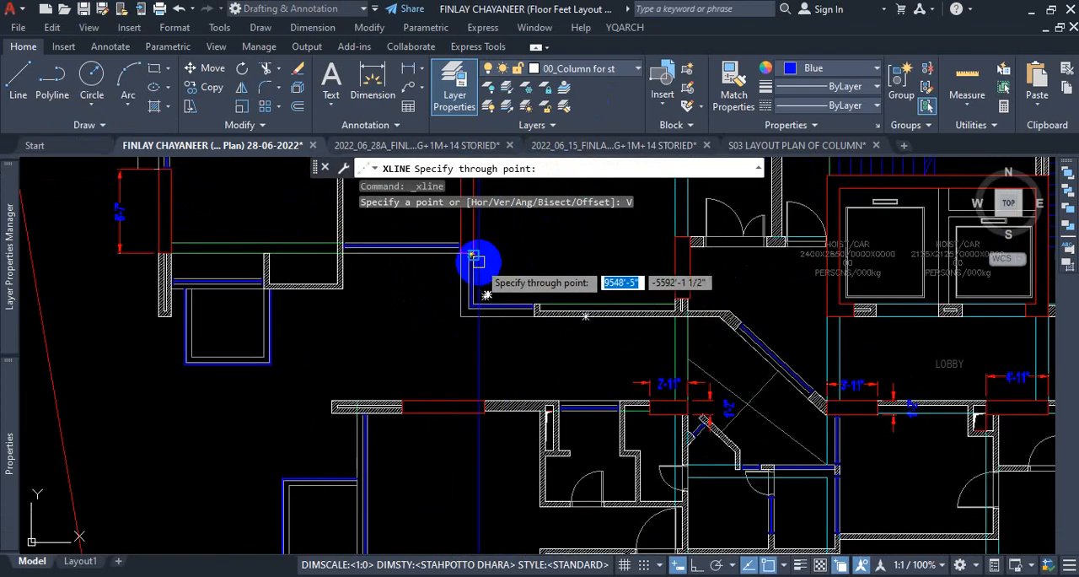
pyautogui.scroll(4, 470, 255)
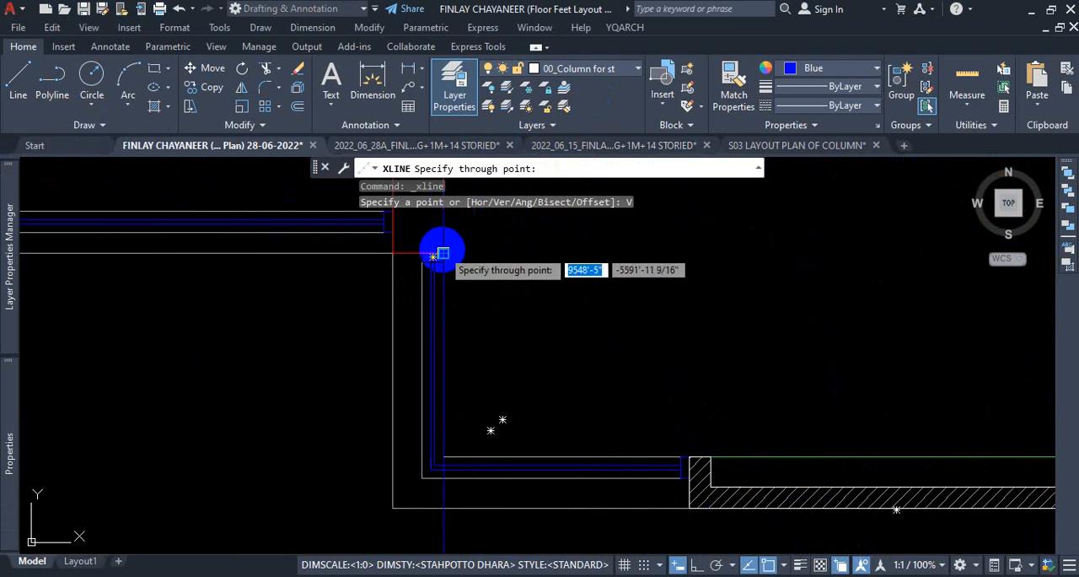
pyautogui.scroll(-4, 494, 255)
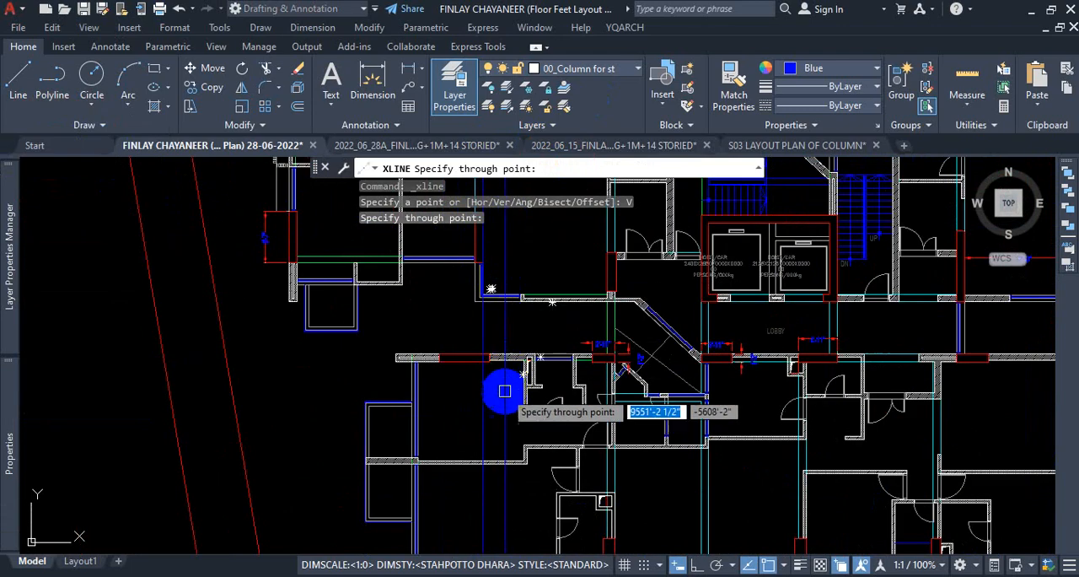
pyautogui.scroll(-1, 497, 385)
pyautogui.scroll(-1, 504, 382)
pyautogui.scroll(-1, 489, 381)
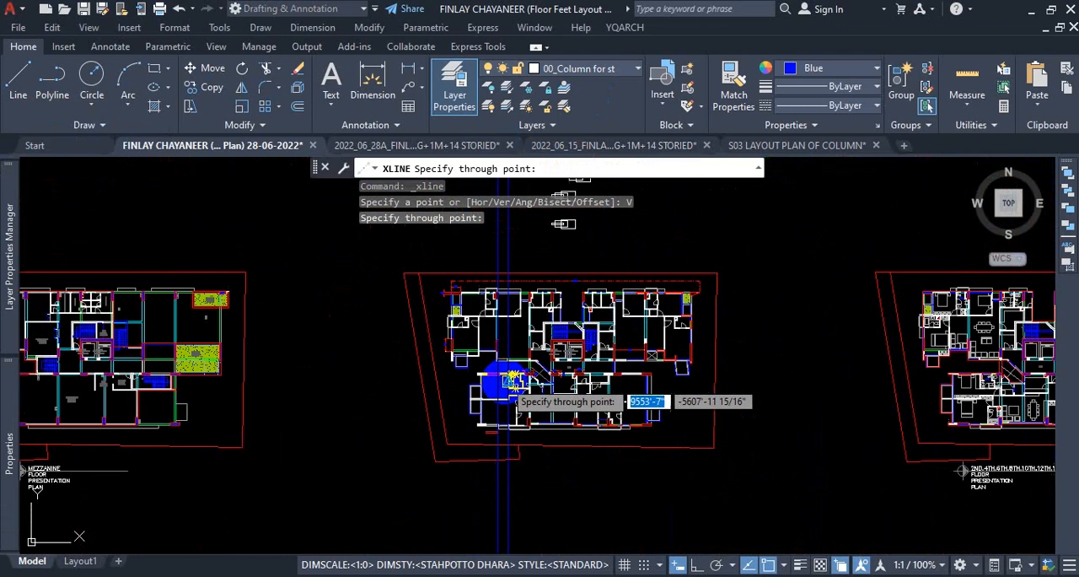
pyautogui.scroll(3, 506, 357)
pyautogui.scroll(-3, 509, 497)
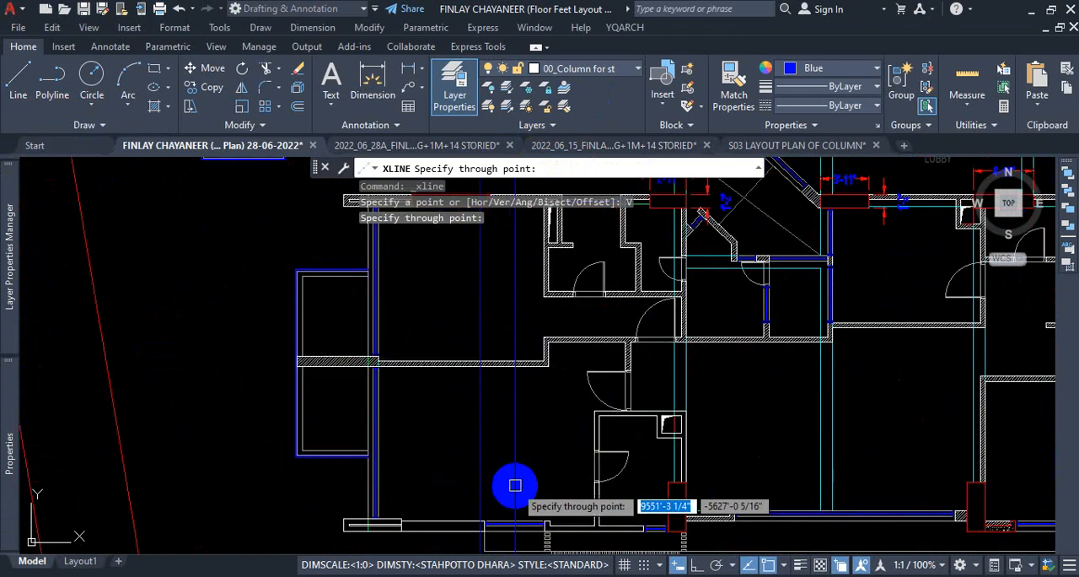
pyautogui.scroll(3, 506, 446)
pyautogui.scroll(-5, 504, 449)
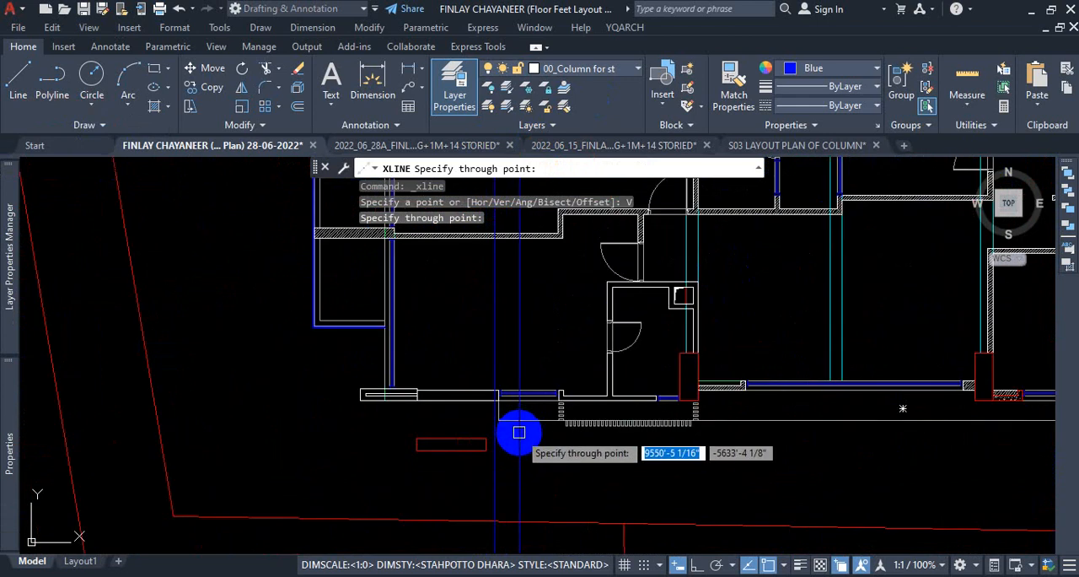
pyautogui.press('Escape')
# Examine where the vertical construction line crosses the column in the southwest room's north wall, compared with the column beside the corner window.
pyautogui.scroll(5, 518, 395)
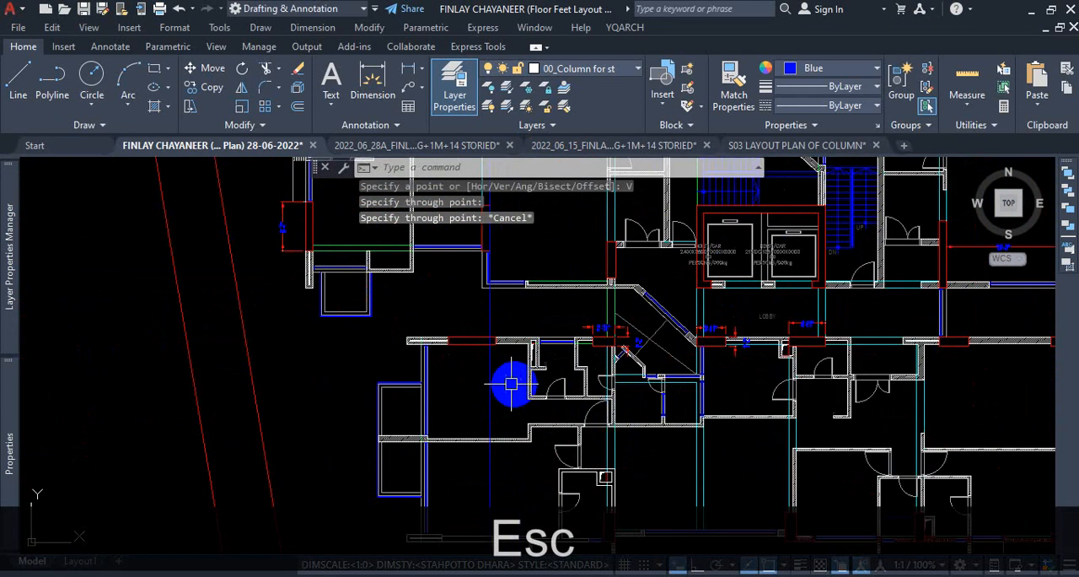
pyautogui.scroll(-3, 490, 346)
pyautogui.scroll(2, 485, 371)
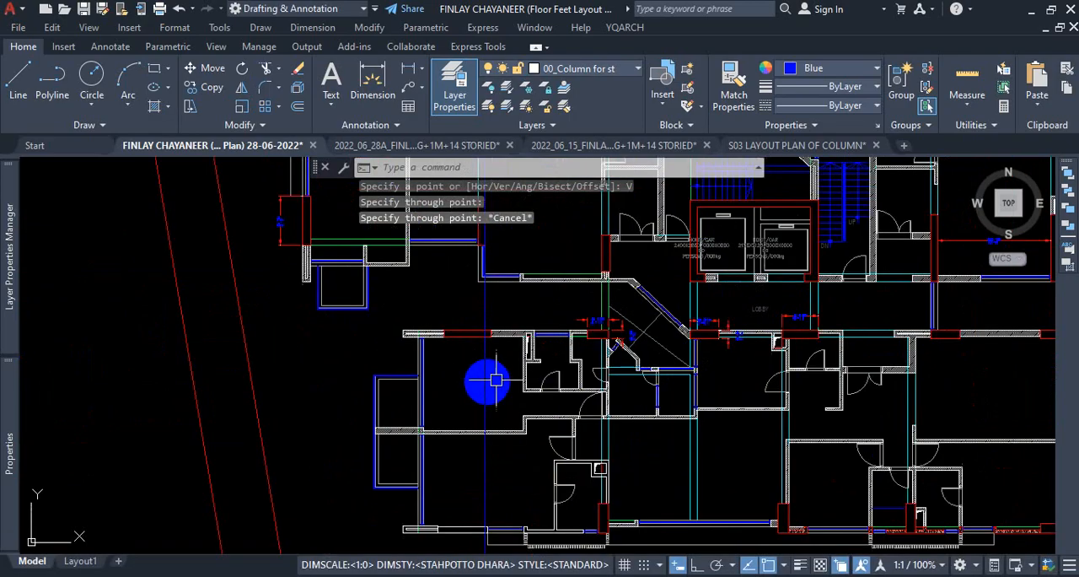
pyautogui.scroll(-6, 451, 367)
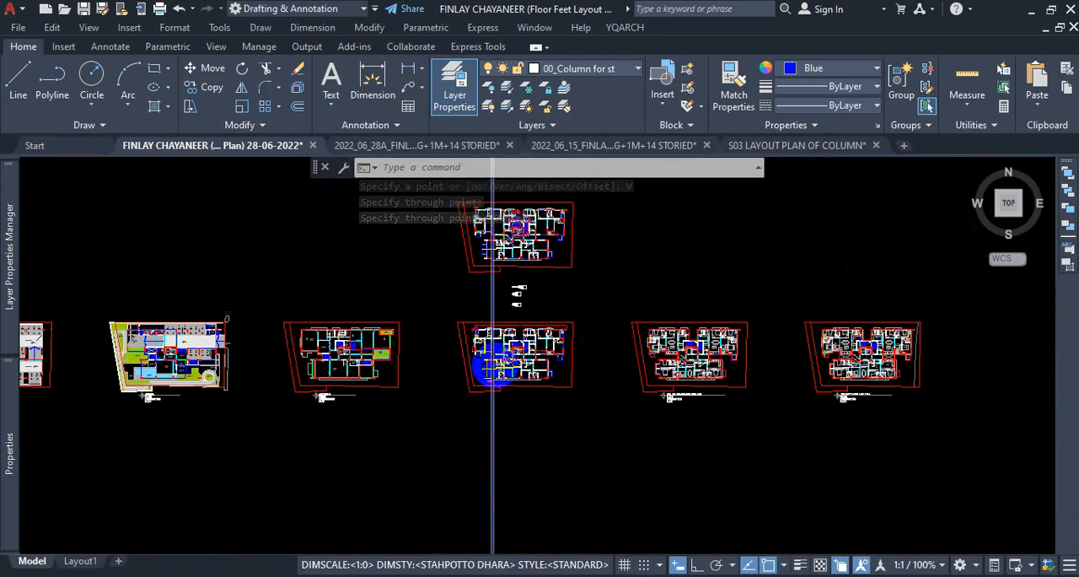
pyautogui.scroll(6, 498, 376)
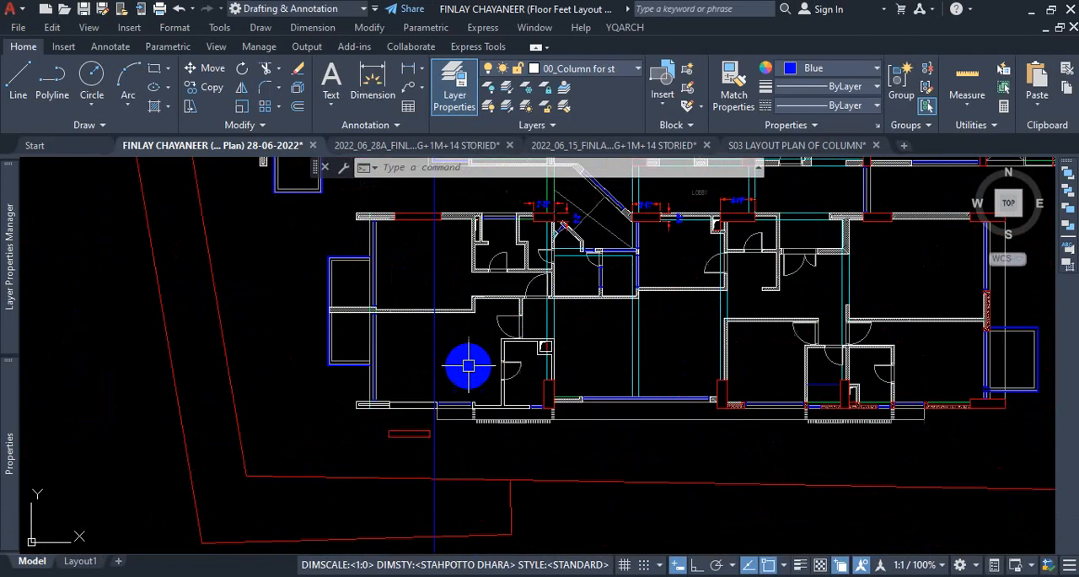
pyautogui.hotkey('ctrl', '1')
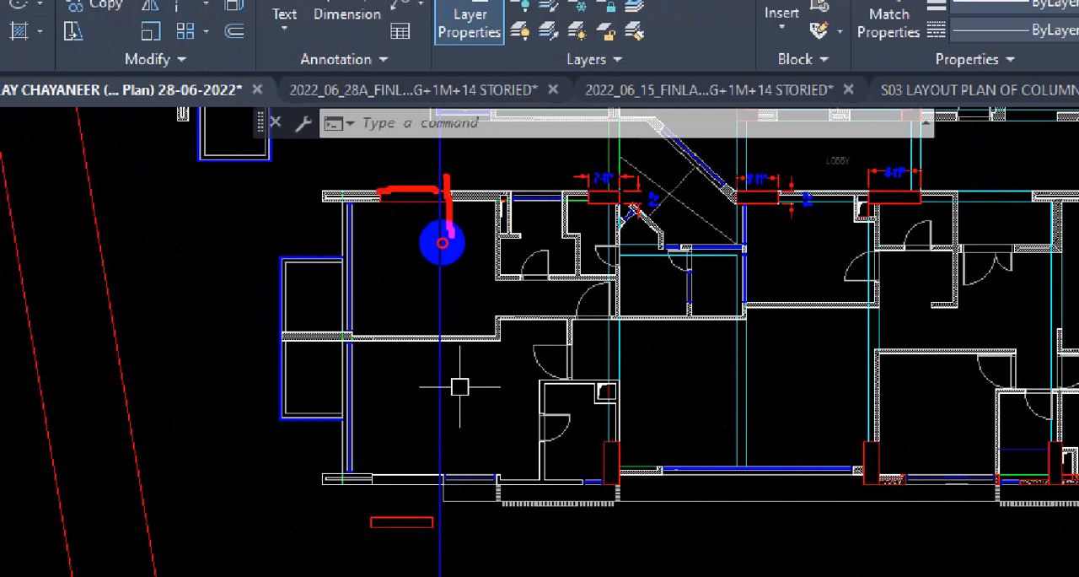
pyautogui.press('Escape')
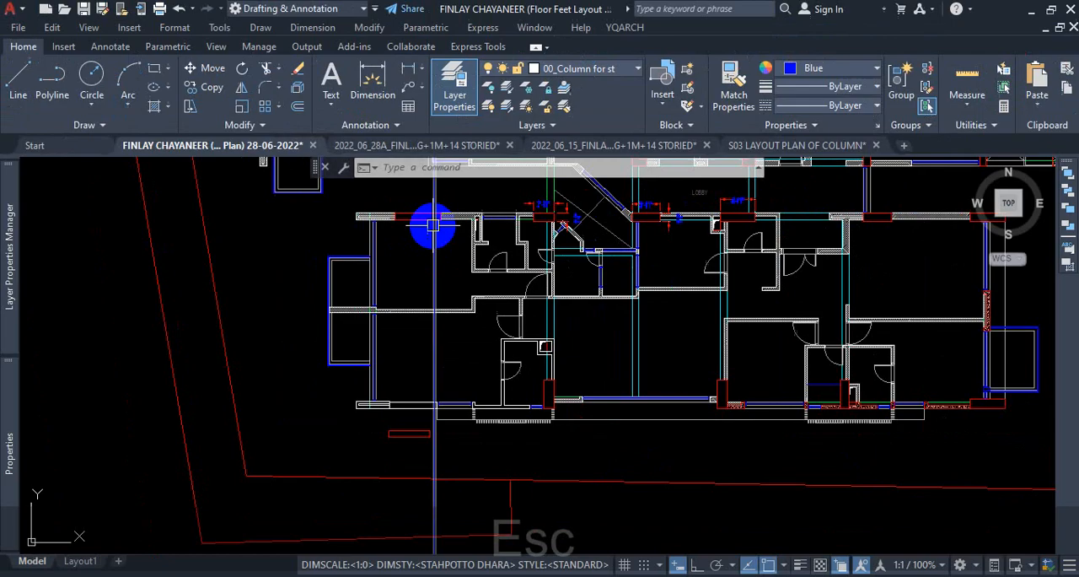
pyautogui.scroll(5, 430, 208)
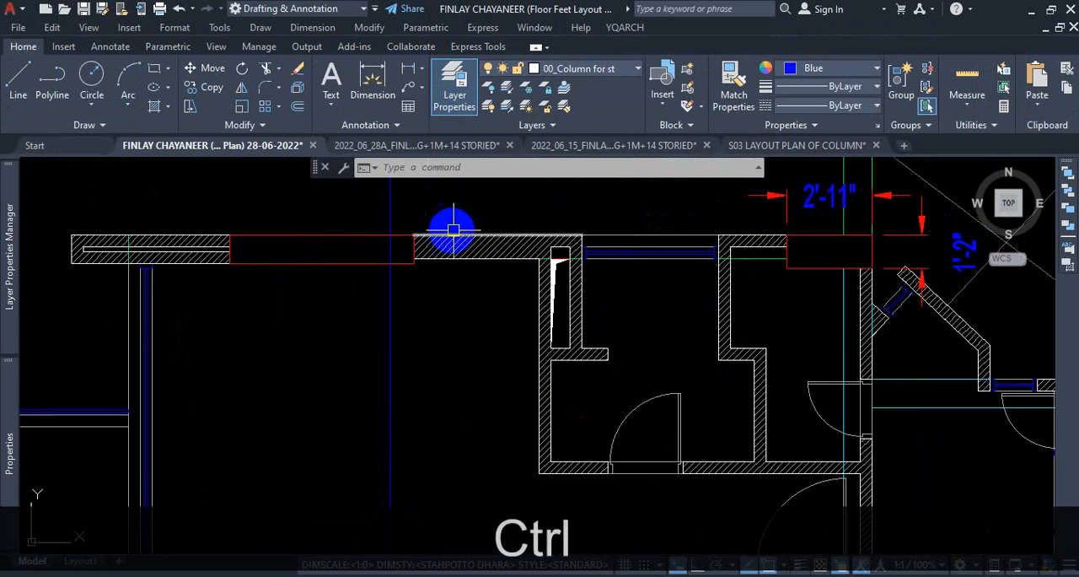
pyautogui.hotkey('ctrl', '1')
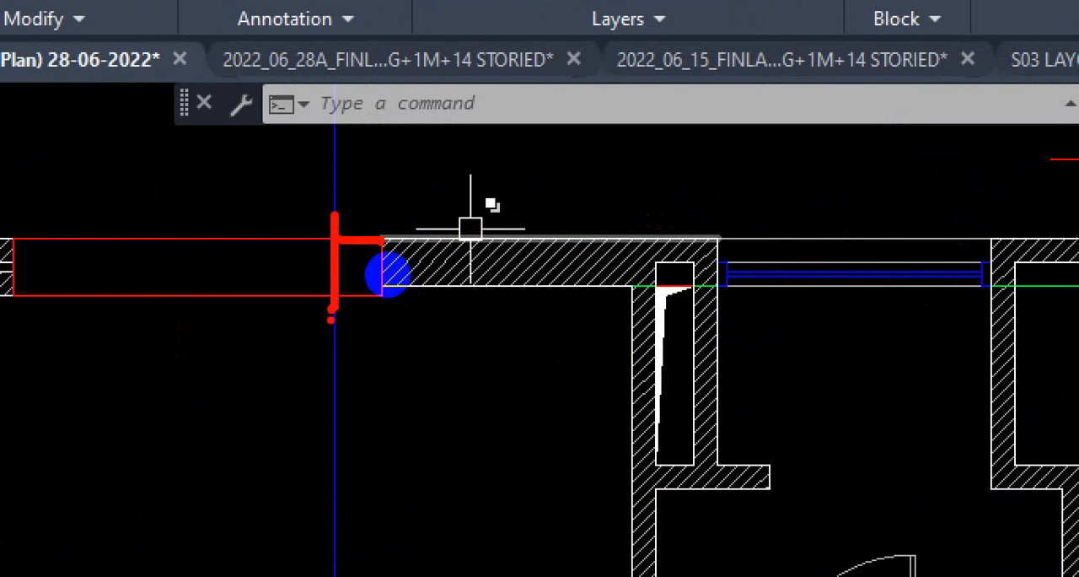
pyautogui.press('Escape')
pyautogui.scroll(-5, 341, 331)
pyautogui.scroll(4, 371, 226)
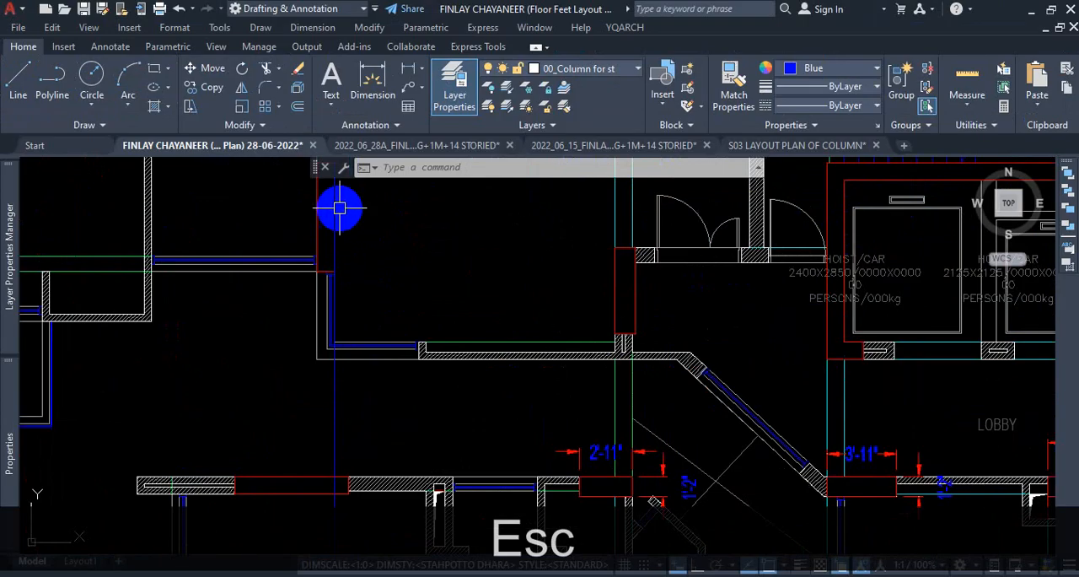
pyautogui.scroll(-4, 373, 241)
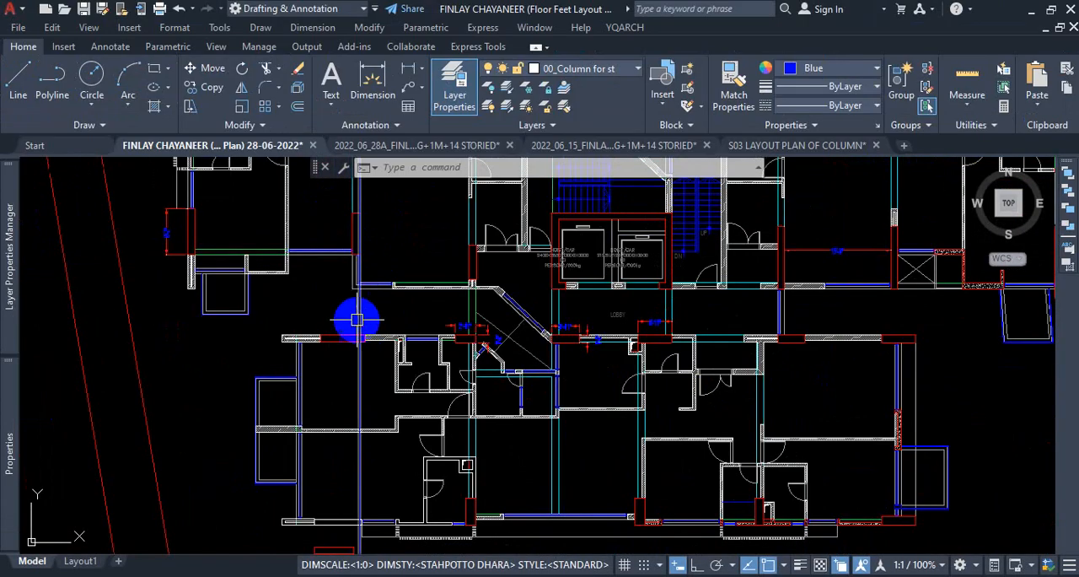
pyautogui.scroll(4, 331, 377)
pyautogui.keyDown('ctrl'); pyautogui.scroll(4, 366, 367); pyautogui.keyUp('ctrl')
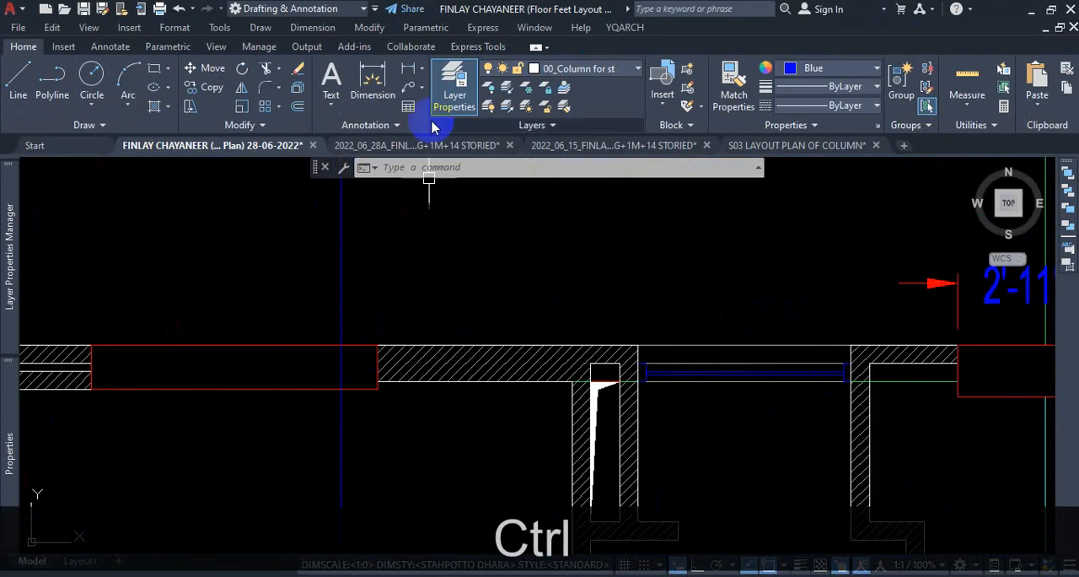
# Dimension the horizontal offset between the construction line and the east edge of the column in the southwest room's north wall.
pyautogui.click(373, 76)
pyautogui.keyDown('ctrl'); pyautogui.scroll(3, 342, 357); pyautogui.keyUp('ctrl')
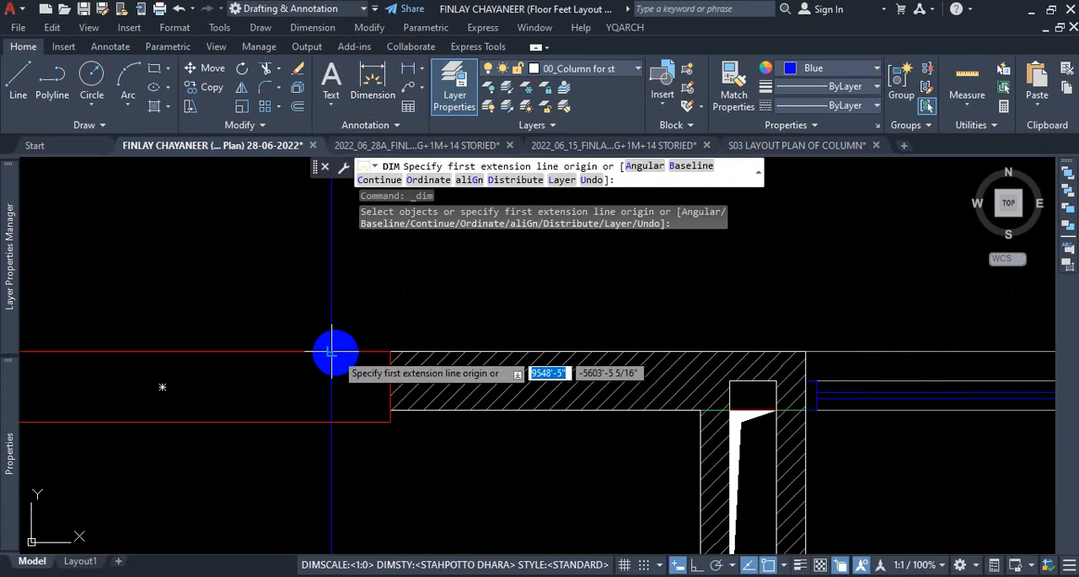
pyautogui.click(388, 351)
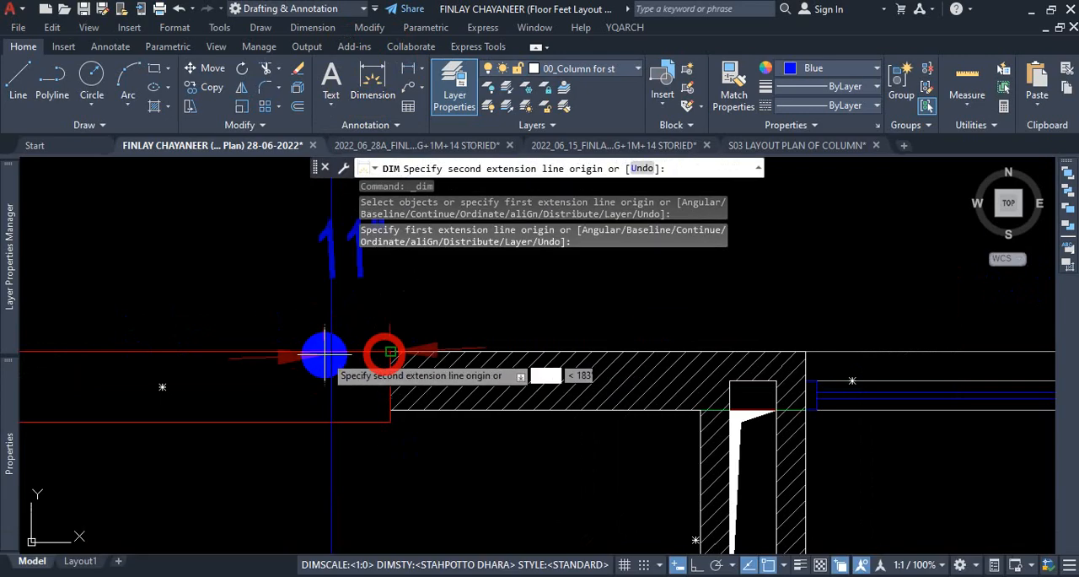
pyautogui.click(331, 352)
pyautogui.scroll(-3, 332, 342)
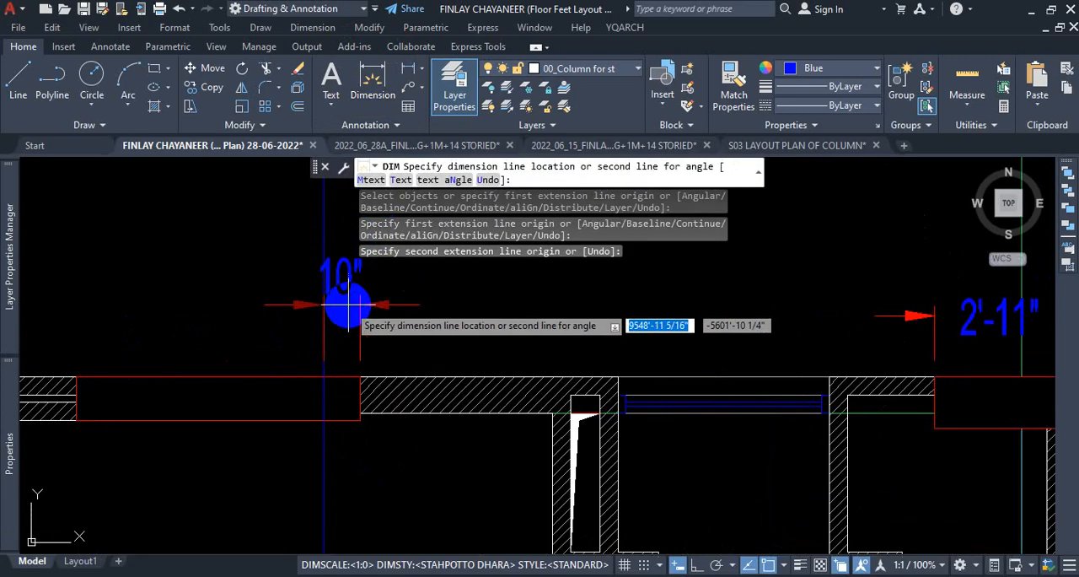
pyautogui.click(369, 305)
pyautogui.scroll(-5, 408, 313)
pyautogui.press('Escape')
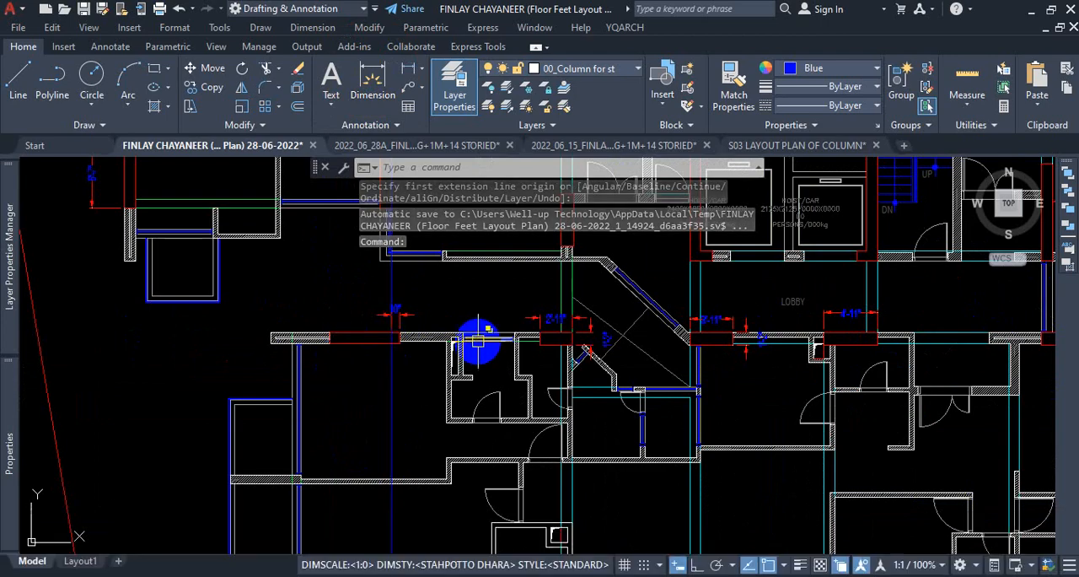
# Examine the column positions across the whole floor plan against the vertical construction line.
pyautogui.scroll(-6, 451, 345)
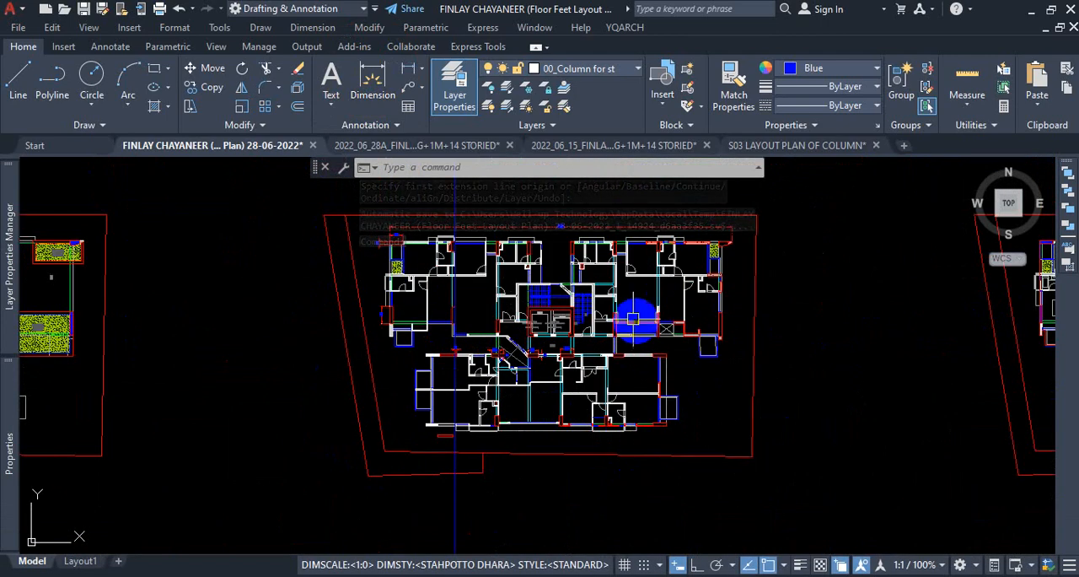
pyautogui.scroll(6, 628, 315)
pyautogui.scroll(-5, 197, 381)
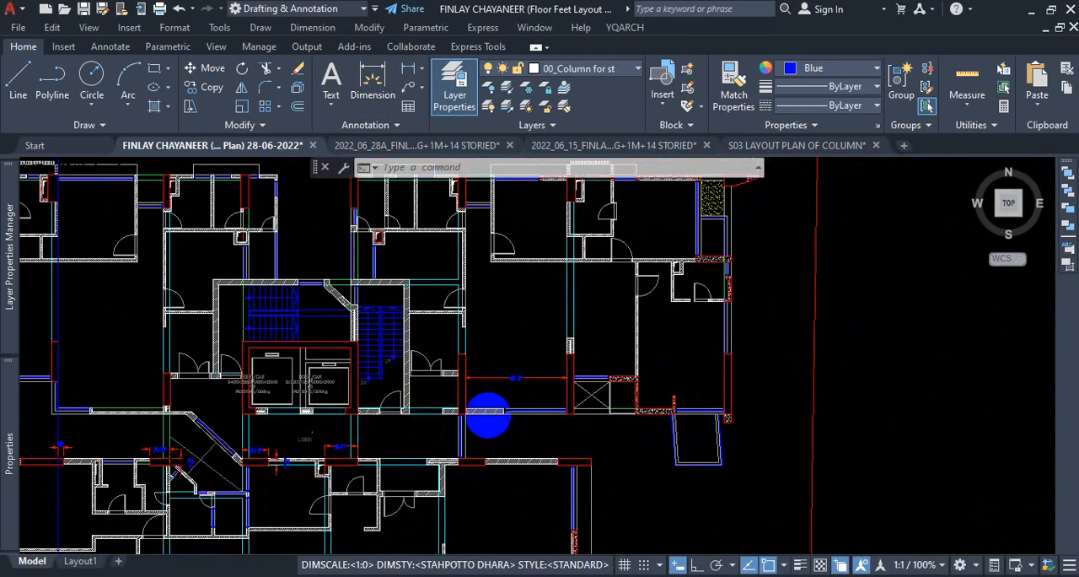
pyautogui.scroll(-2, 350, 422)
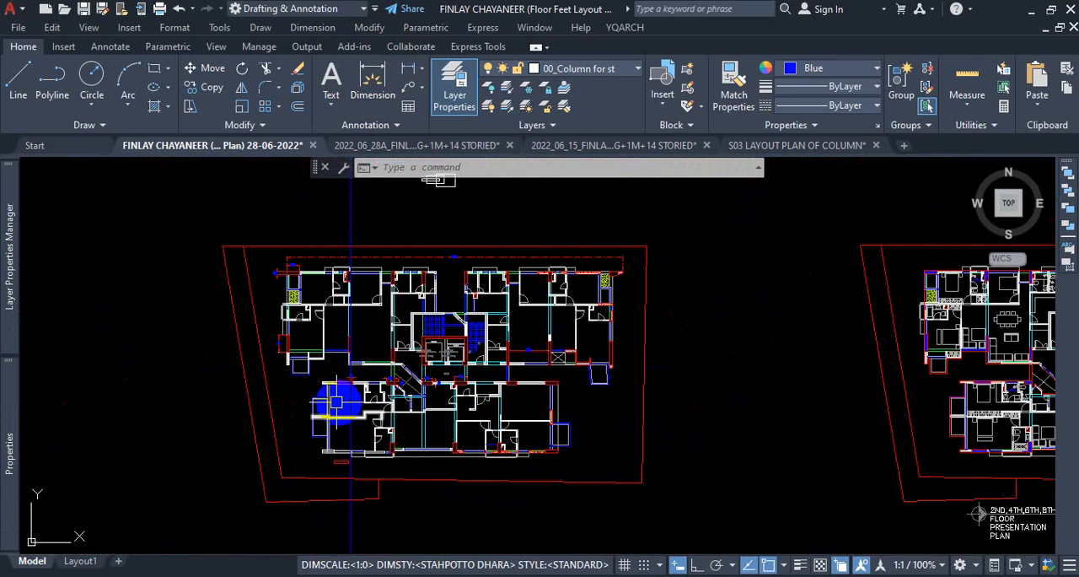
pyautogui.scroll(7, 335, 405)
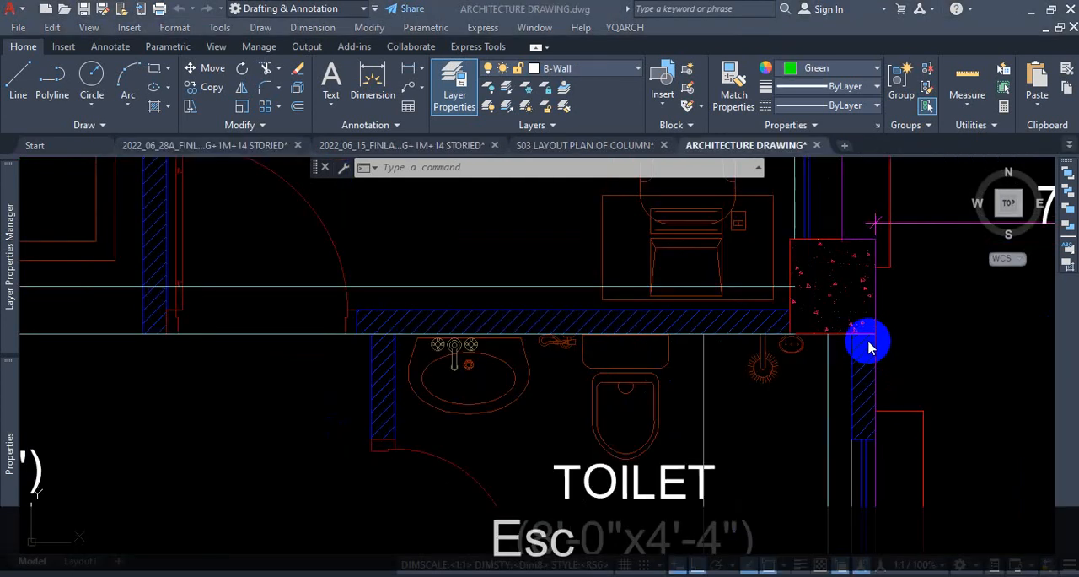
pyautogui.scroll(-5, 867, 338)
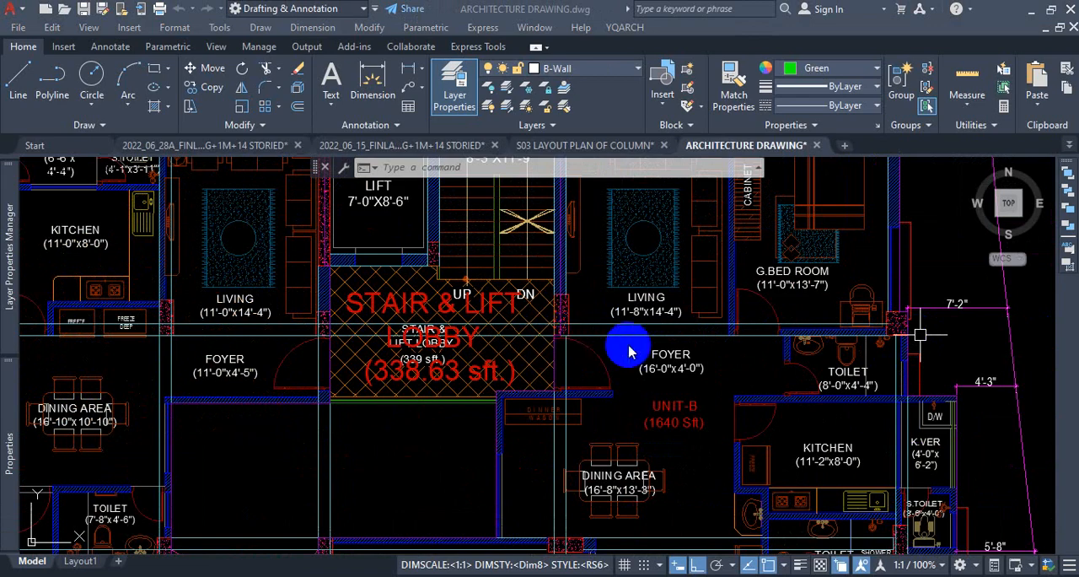
# Examine in the architecture drawing how the columns around Unit-B's foyer and the stair and lift lobby align with the construction lines.
pyautogui.scroll(4, 526, 338)
pyautogui.scroll(3, 454, 329)
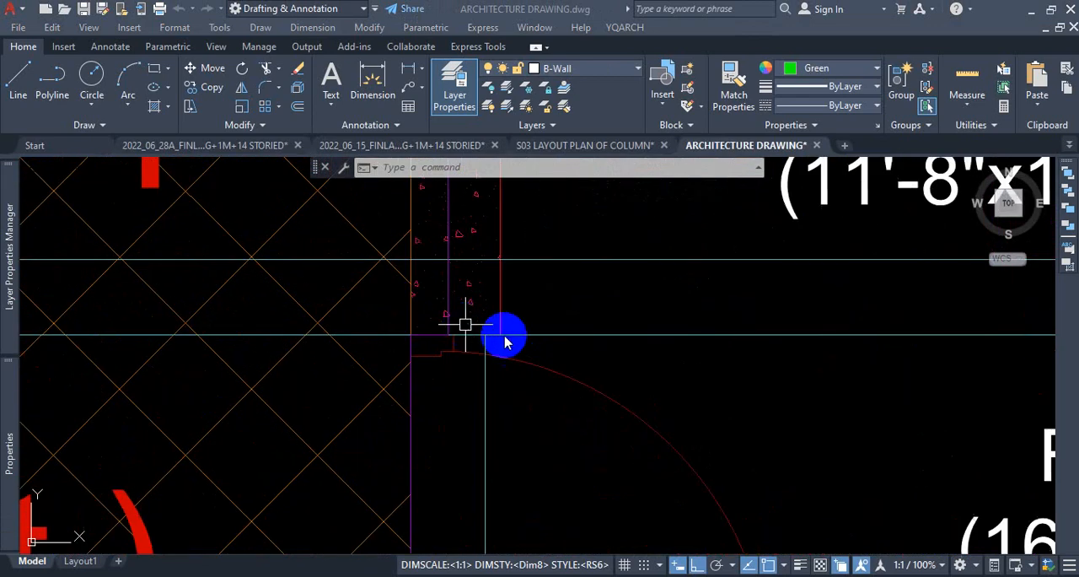
pyautogui.scroll(-4, 440, 348)
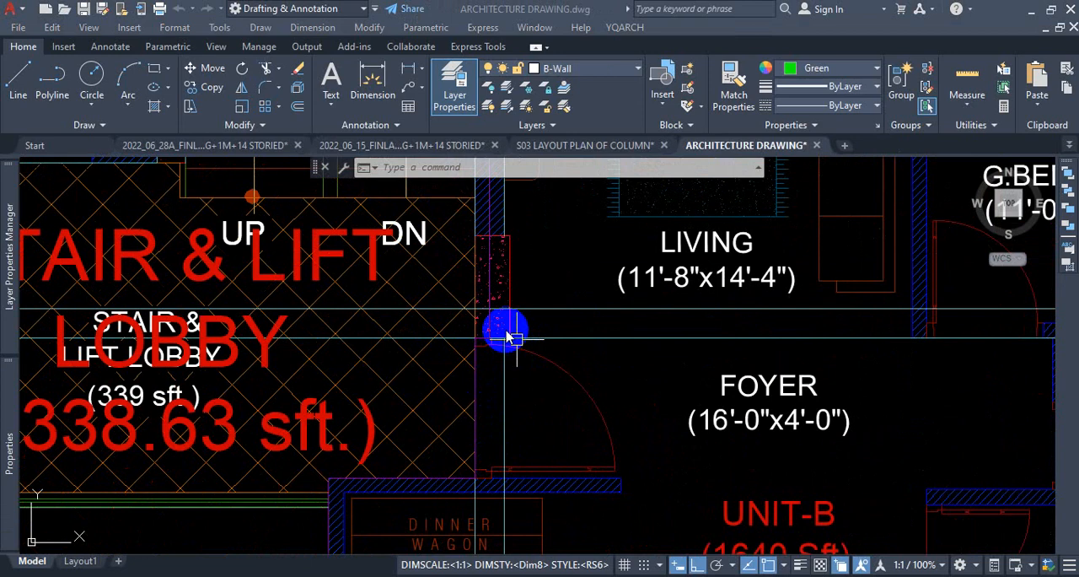
pyautogui.scroll(-4, 513, 337)
pyautogui.scroll(3, 822, 338)
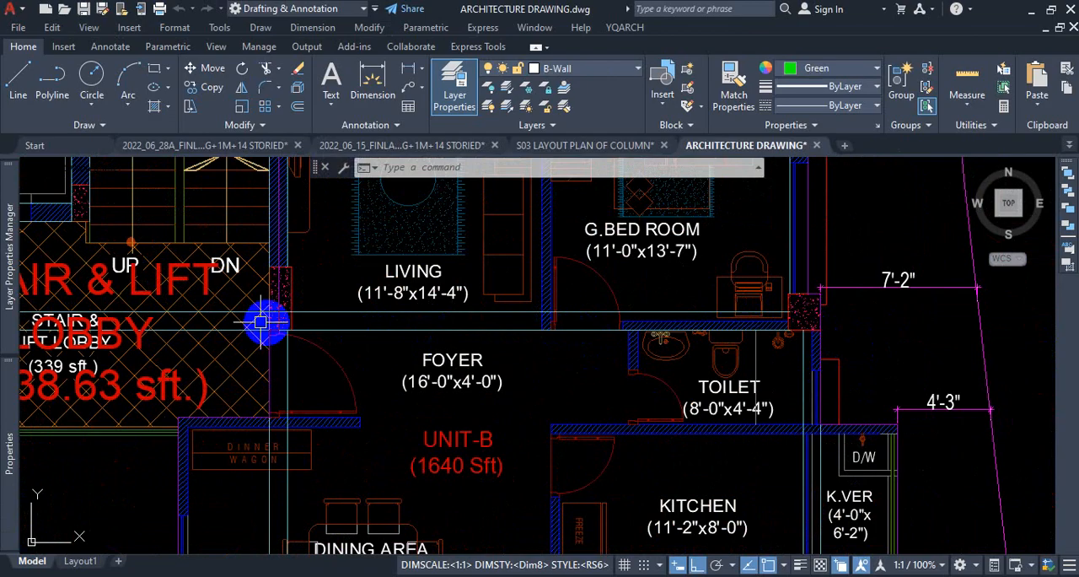
pyautogui.scroll(-2, 379, 349)
pyautogui.scroll(2, 306, 344)
pyautogui.scroll(-2, 429, 373)
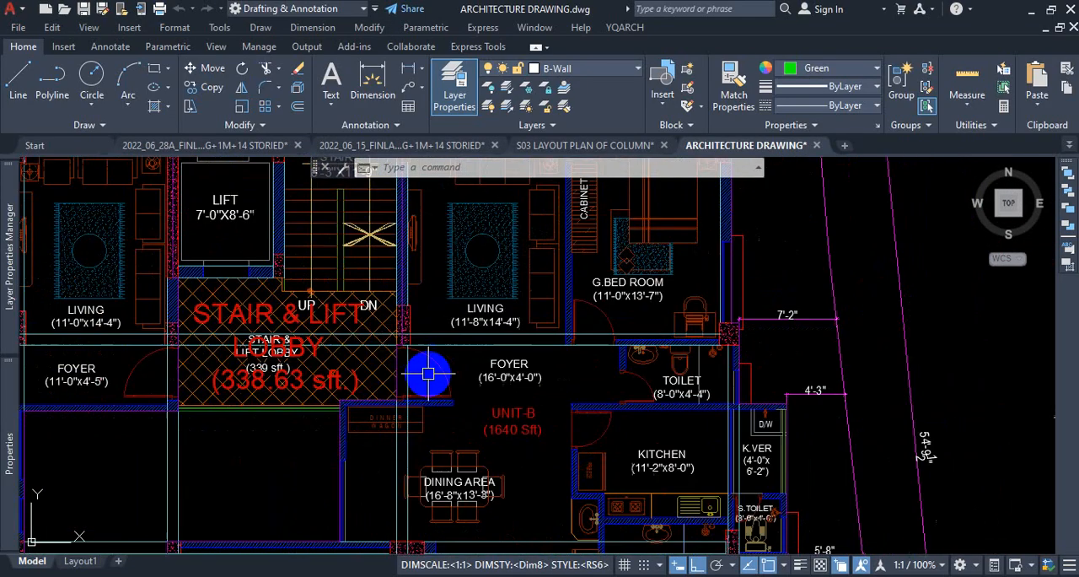
pyautogui.scroll(2, 384, 377)
pyautogui.scroll(2, 396, 401)
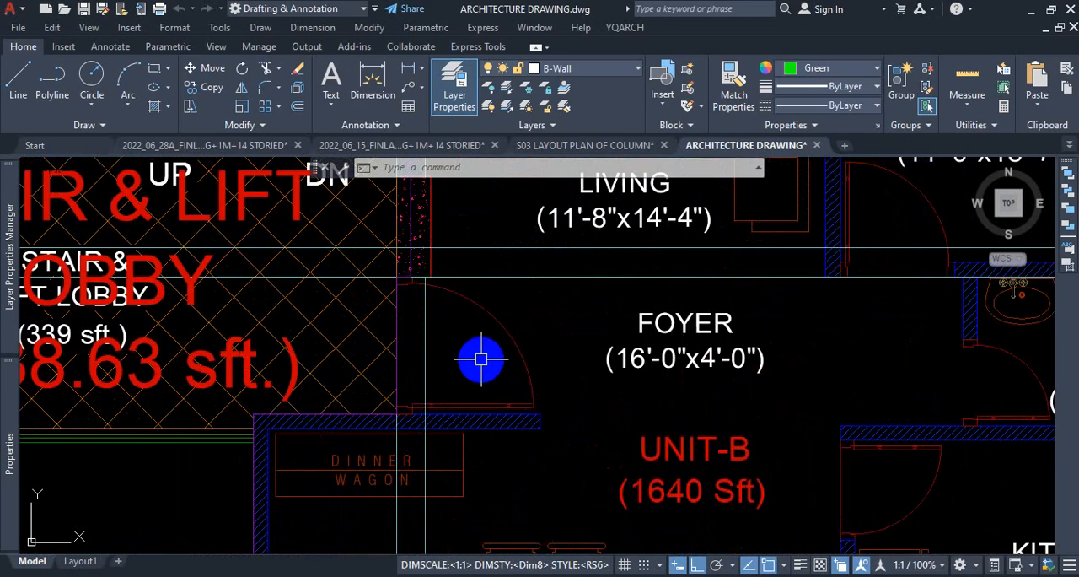
# Dimension the width of Unit-B's foyer from the column beside the lobby to the wall above the dinner wagon.
pyautogui.click(368, 77)
pyautogui.scroll(4, 464, 315)
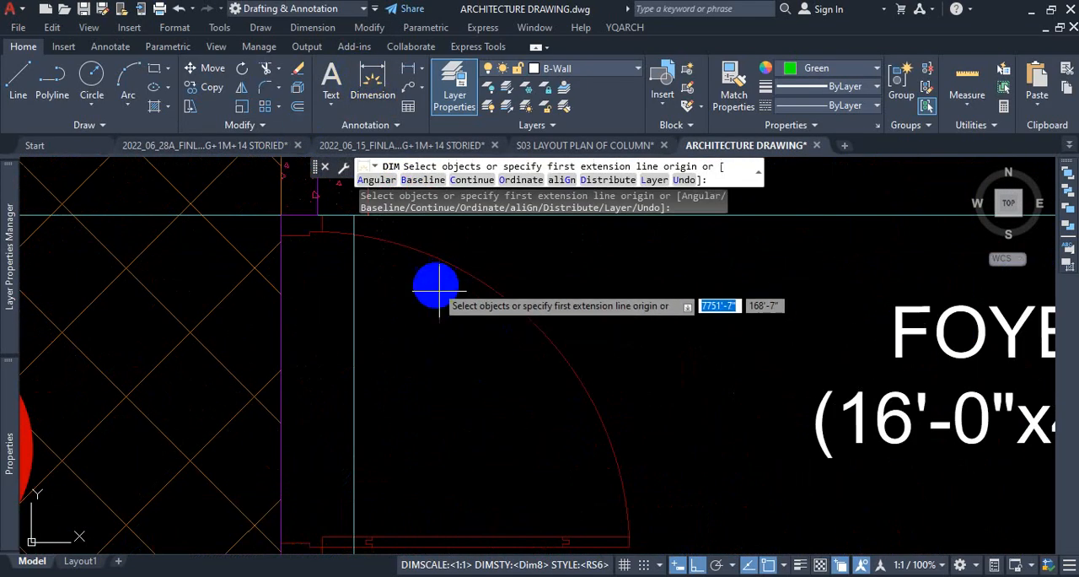
pyautogui.click(387, 240)
pyautogui.scroll(-4, 377, 261)
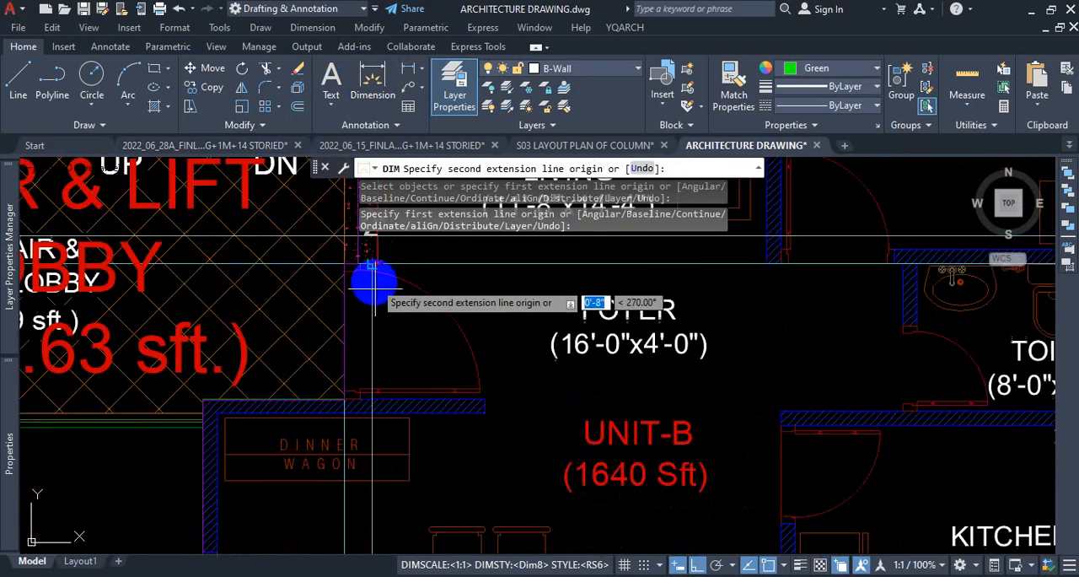
pyautogui.scroll(5, 376, 392)
pyautogui.click(366, 406)
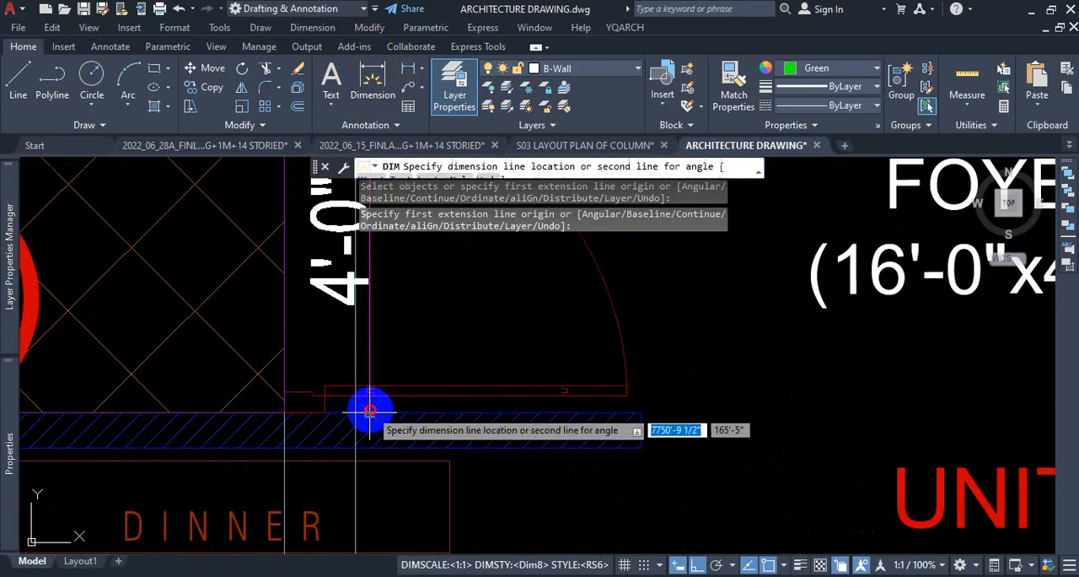
pyautogui.scroll(-4, 380, 387)
pyautogui.scroll(5, 403, 342)
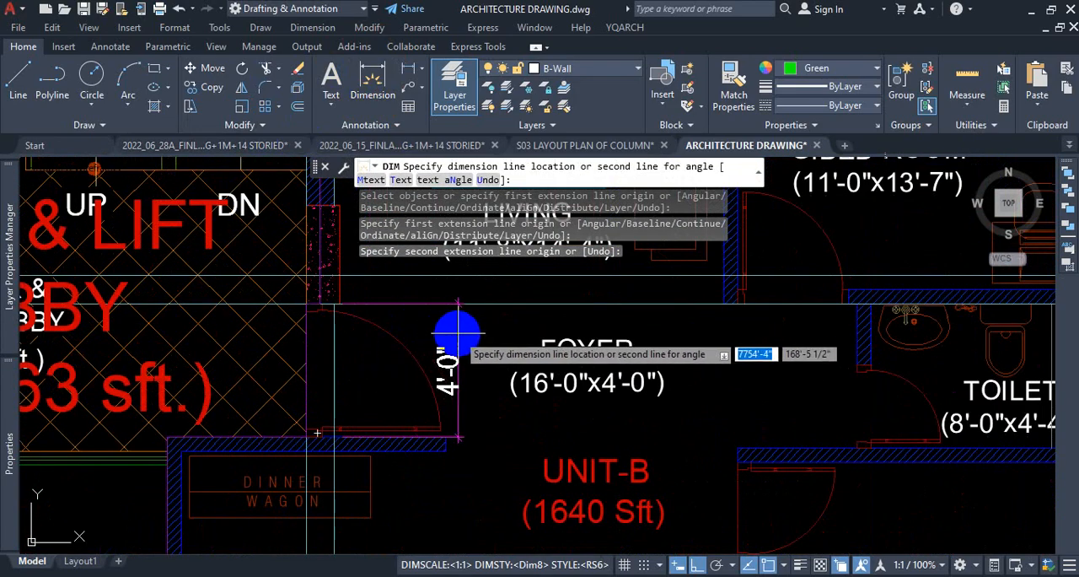
pyautogui.scroll(2, 433, 331)
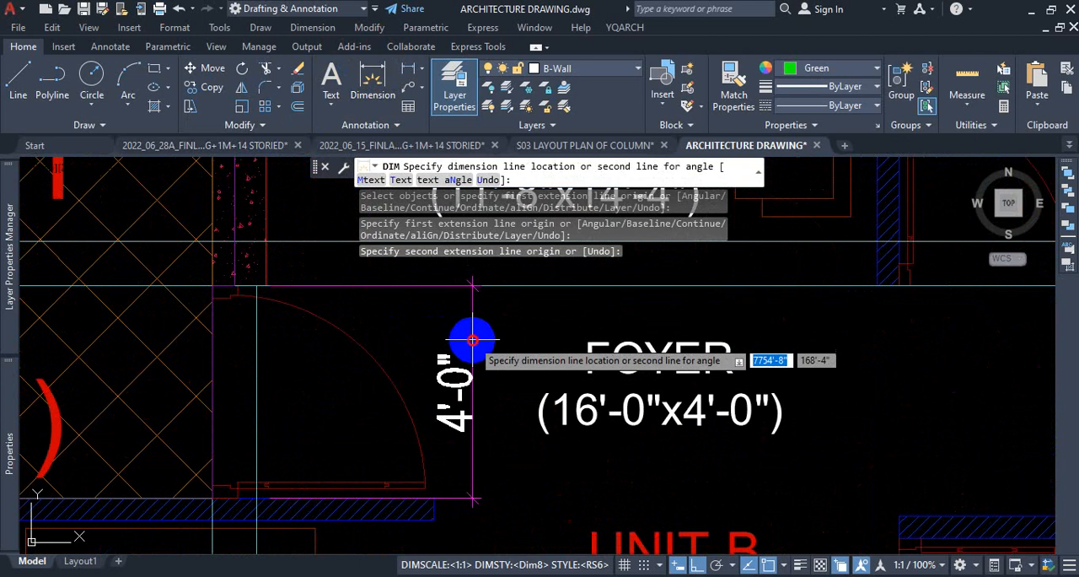
pyautogui.click(473, 341)
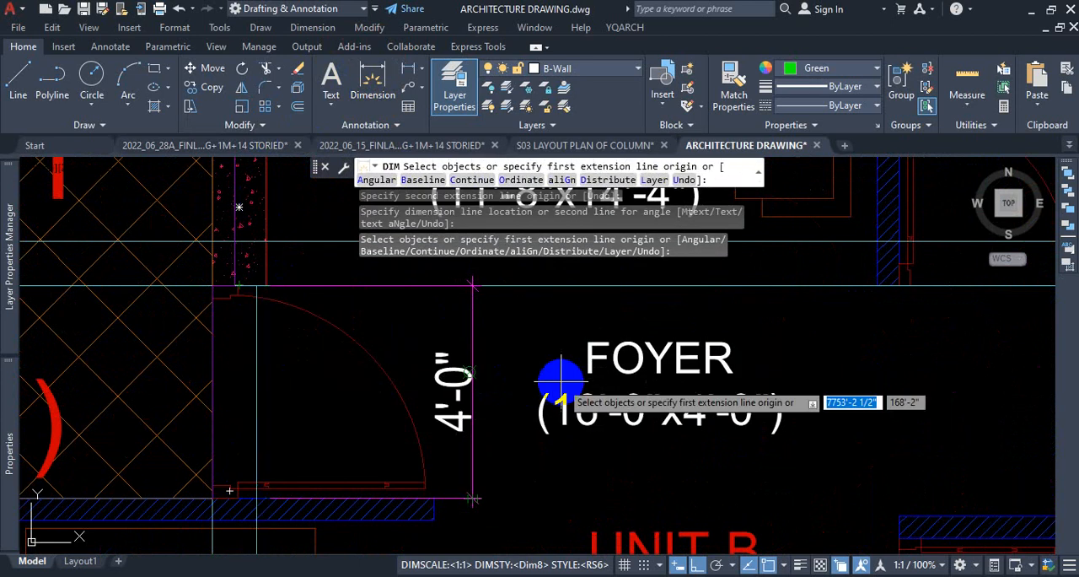
pyautogui.scroll(-8, 561, 376)
pyautogui.press('Escape')
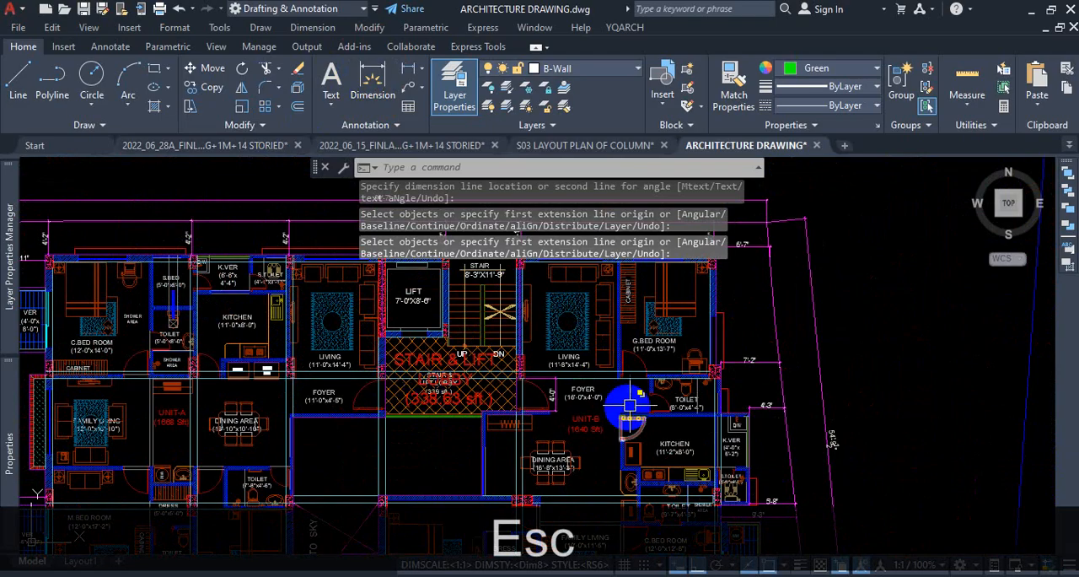
# Examine how the columns between Unit-B's dining area, toilet and family living room align with the horizontal and vertical construction lines.
pyautogui.scroll(-5, 325, 385)
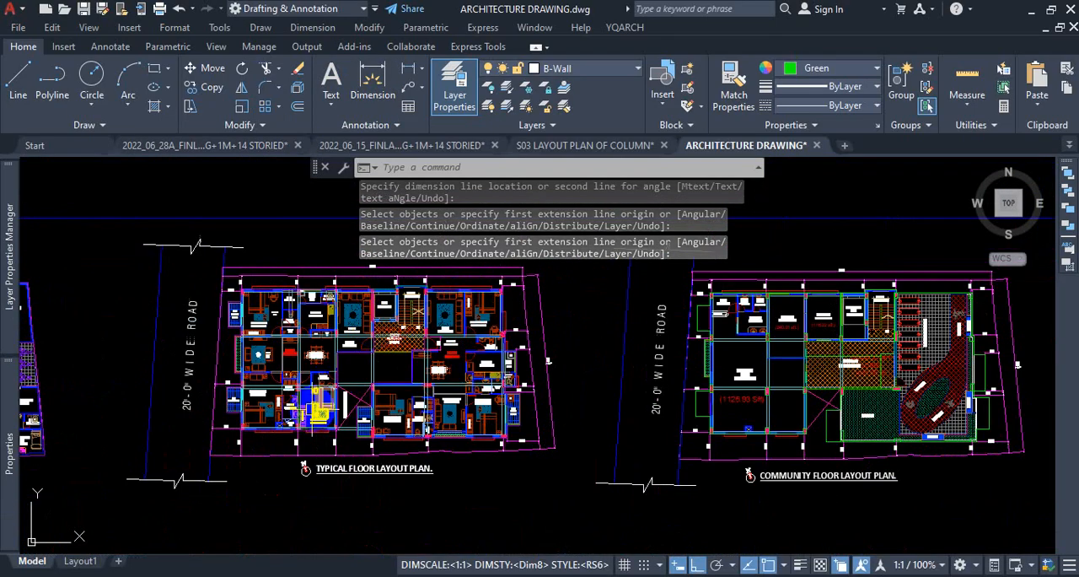
pyautogui.scroll(5, 279, 401)
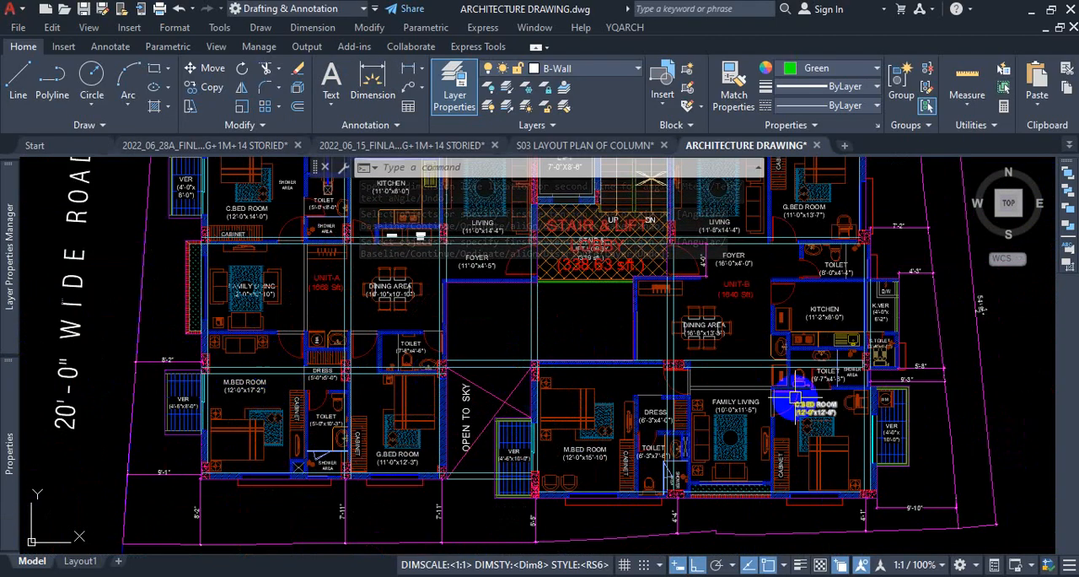
pyautogui.scroll(2, 898, 358)
pyautogui.scroll(3, 897, 360)
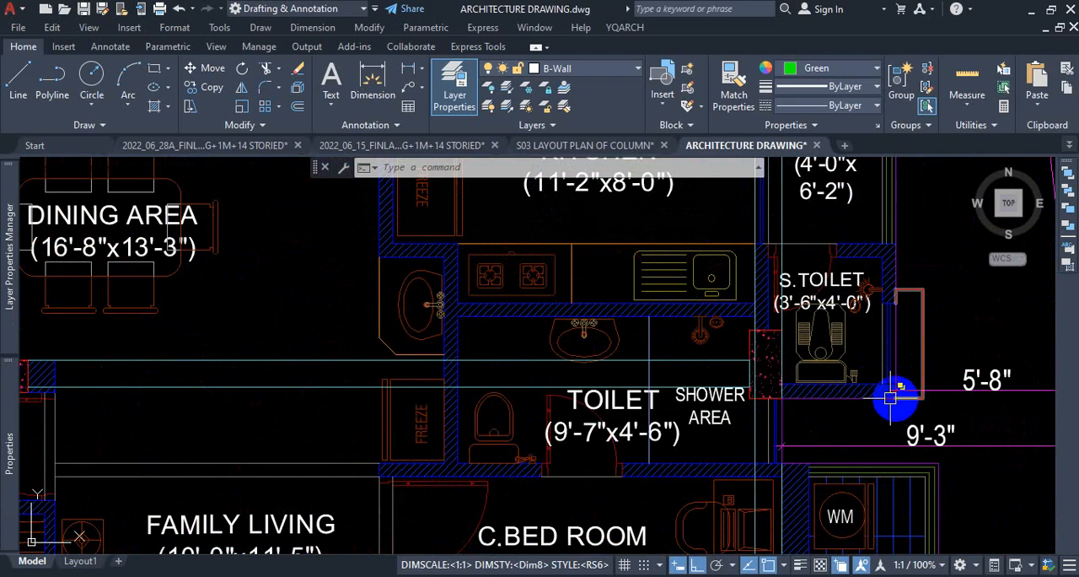
pyautogui.scroll(-2, 769, 396)
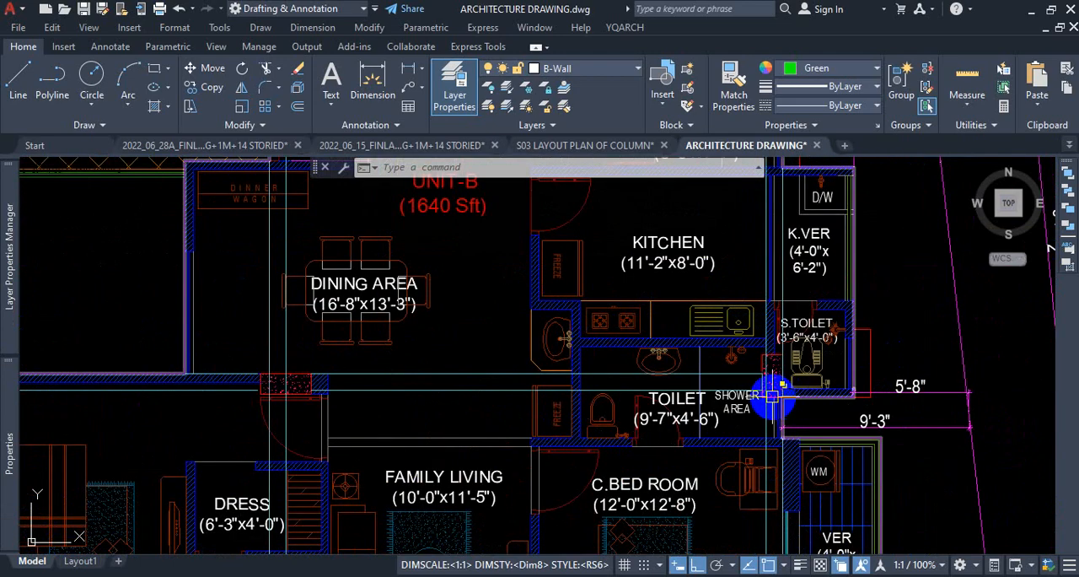
pyautogui.scroll(4, 303, 391)
pyautogui.scroll(-2, 447, 350)
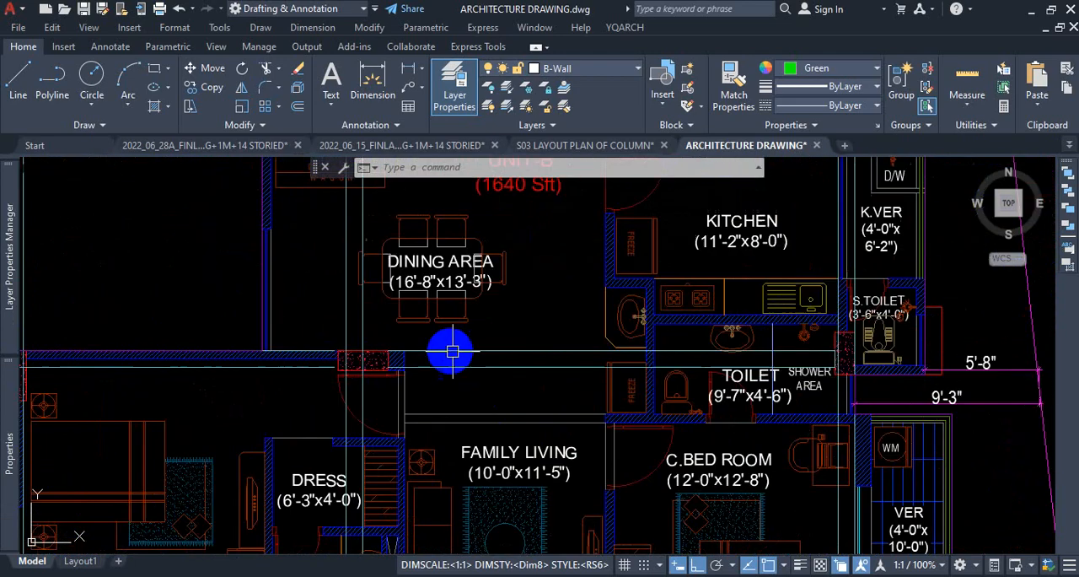
pyautogui.scroll(2, 388, 377)
pyautogui.scroll(-2, 397, 371)
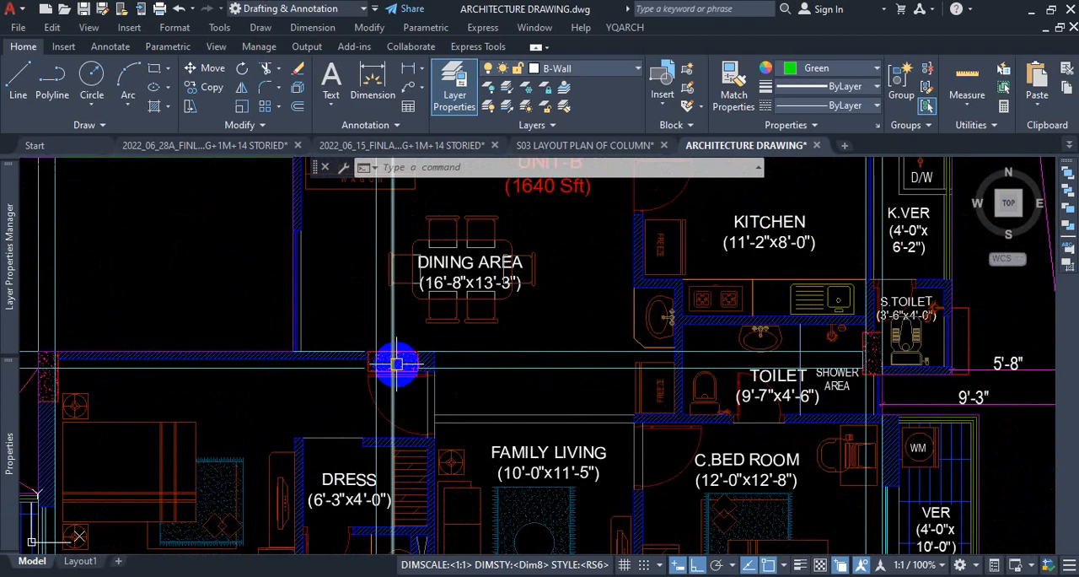
pyautogui.scroll(2, 417, 365)
pyautogui.scroll(-2, 519, 388)
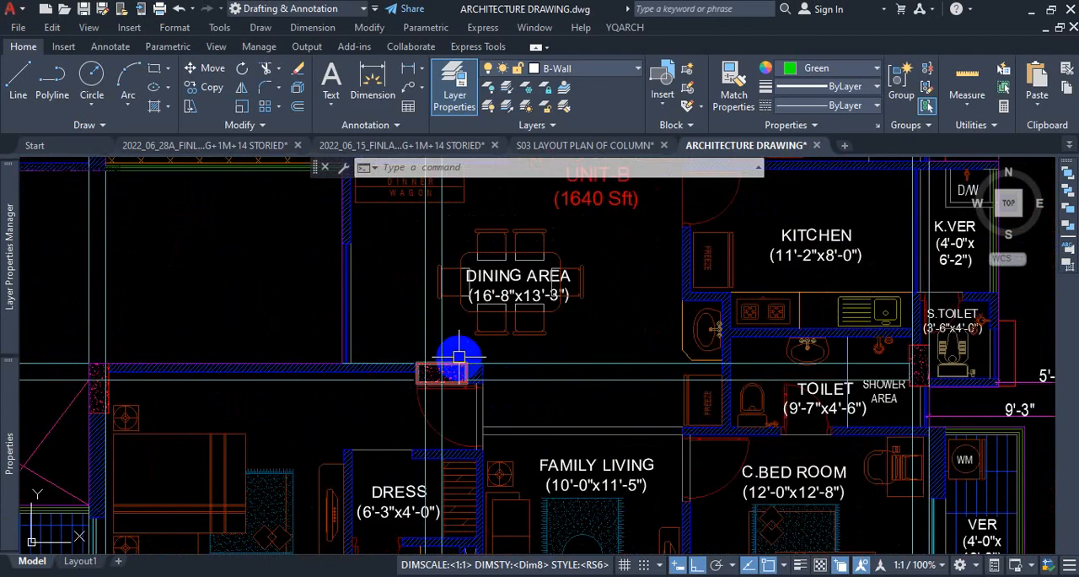
pyautogui.scroll(1, 460, 357)
pyautogui.scroll(1, 505, 374)
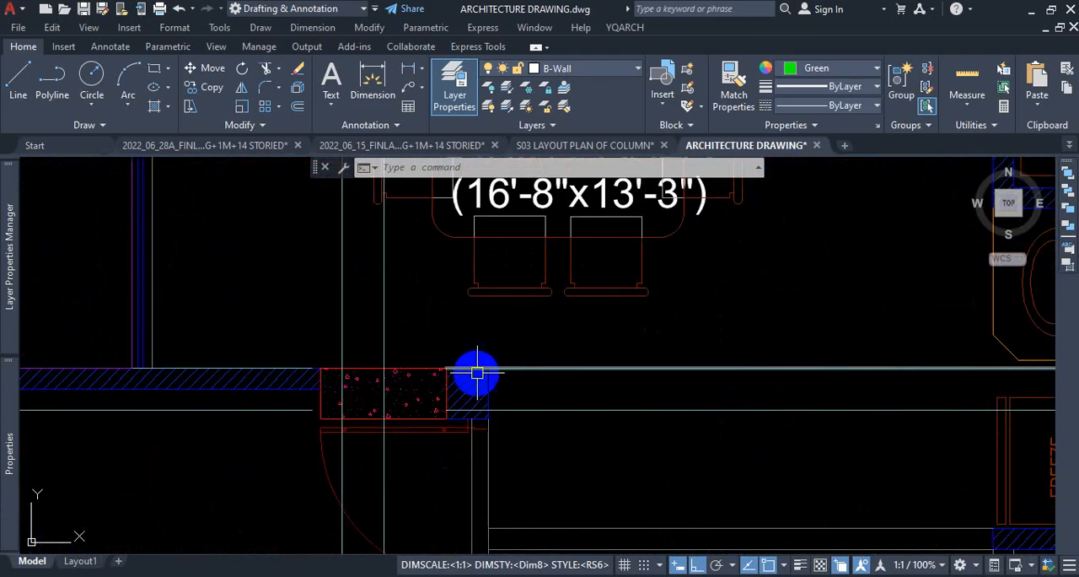
pyautogui.scroll(-3, 455, 415)
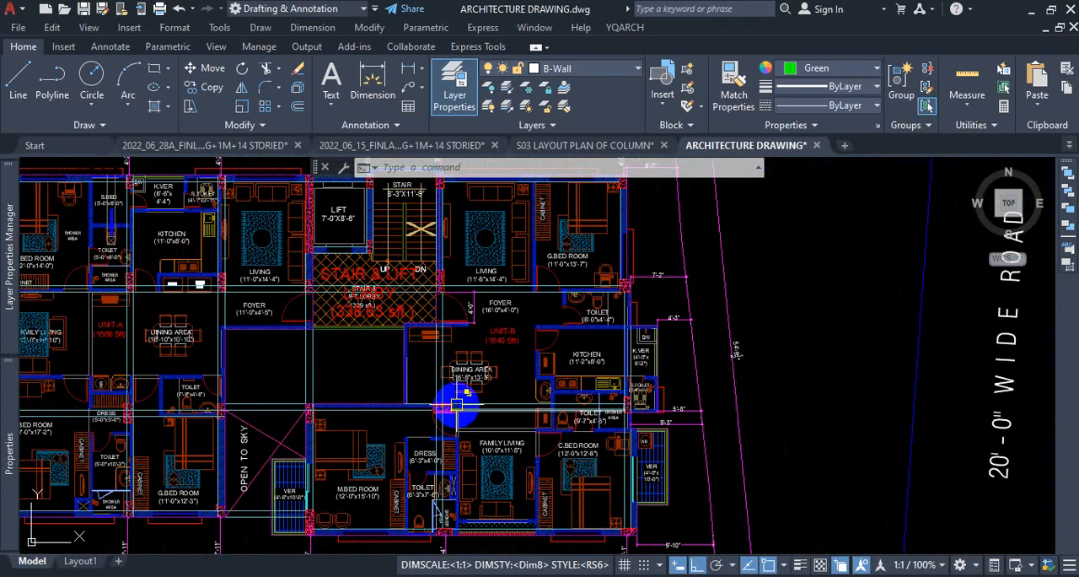
pyautogui.scroll(2, 456, 406)
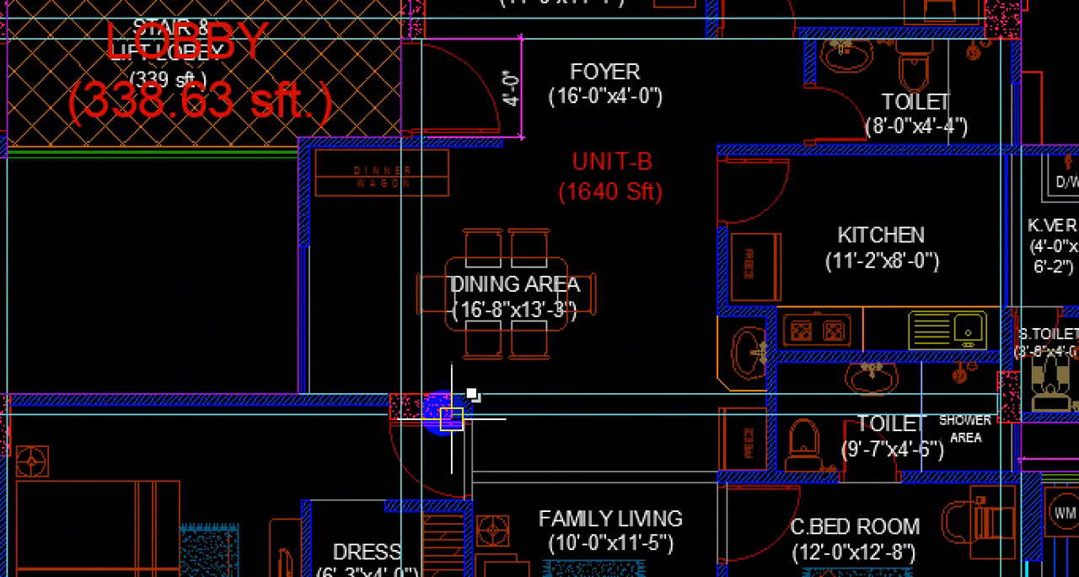
# Dimension the horizontal offset from the construction line through the column south of Unit-B's dining area to that column's east edge.
pyautogui.click(440, 407)
pyautogui.press('Escape')
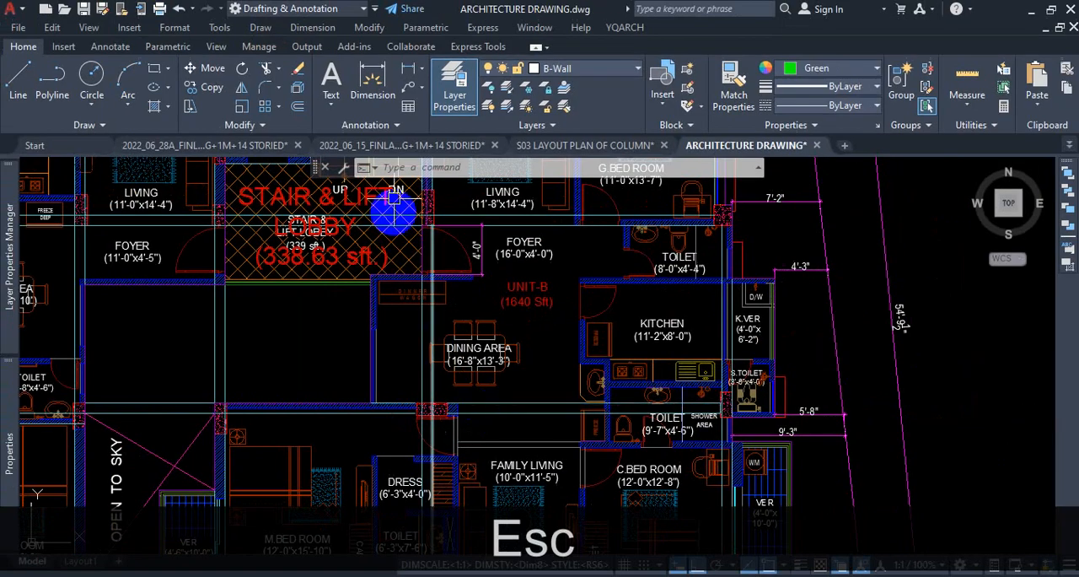
pyautogui.click(384, 94)
pyautogui.scroll(5, 440, 389)
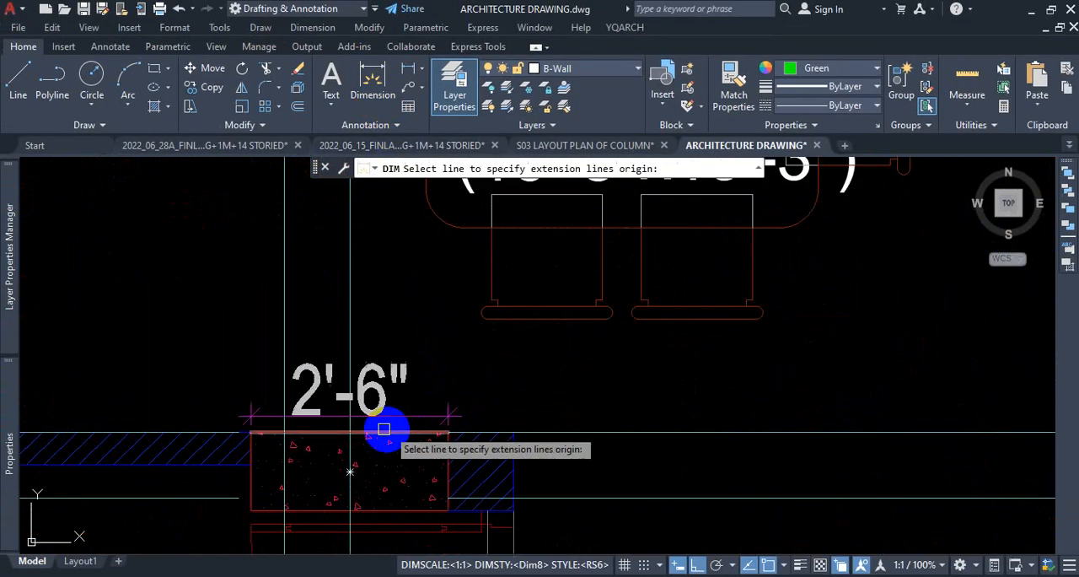
pyautogui.click(350, 434)
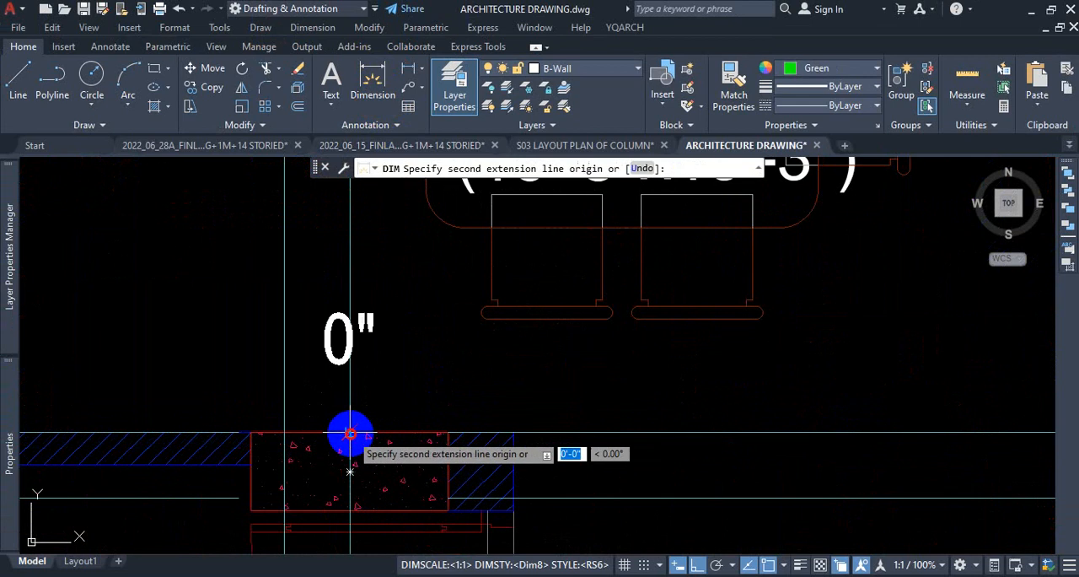
pyautogui.click(448, 432)
pyautogui.click(441, 390)
pyautogui.scroll(-5, 586, 450)
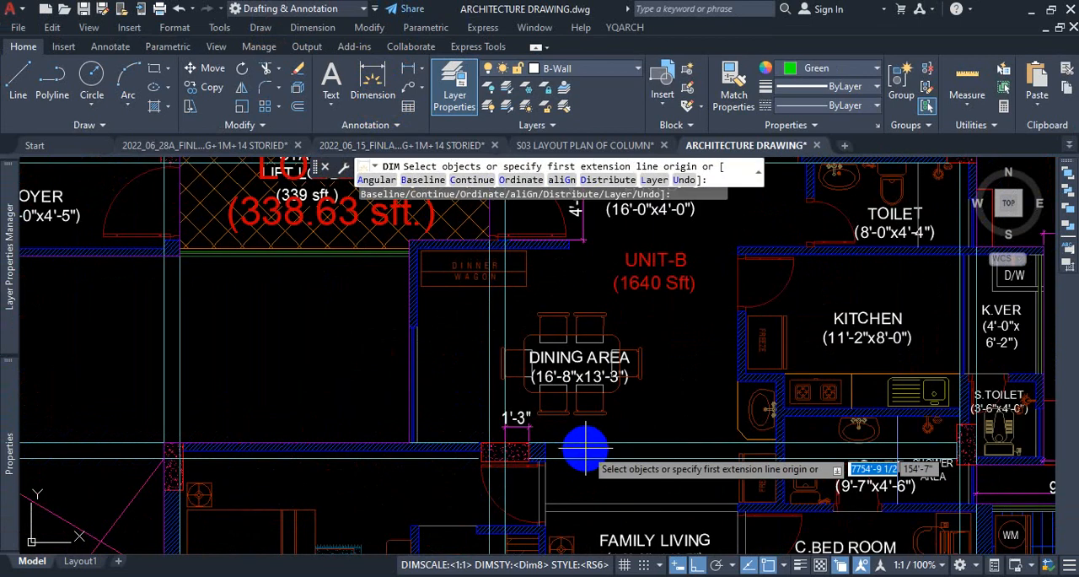
# Examine the foyer width dimension and the offset dimension at the column south of the dining area against the construction lines.
pyautogui.scroll(-4, 586, 449)
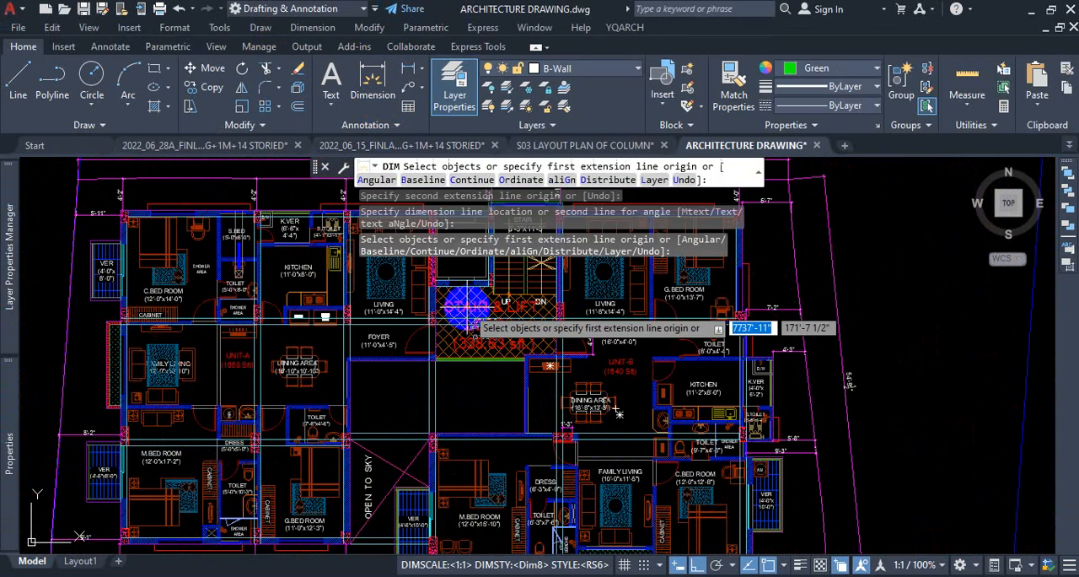
pyautogui.scroll(5, 594, 371)
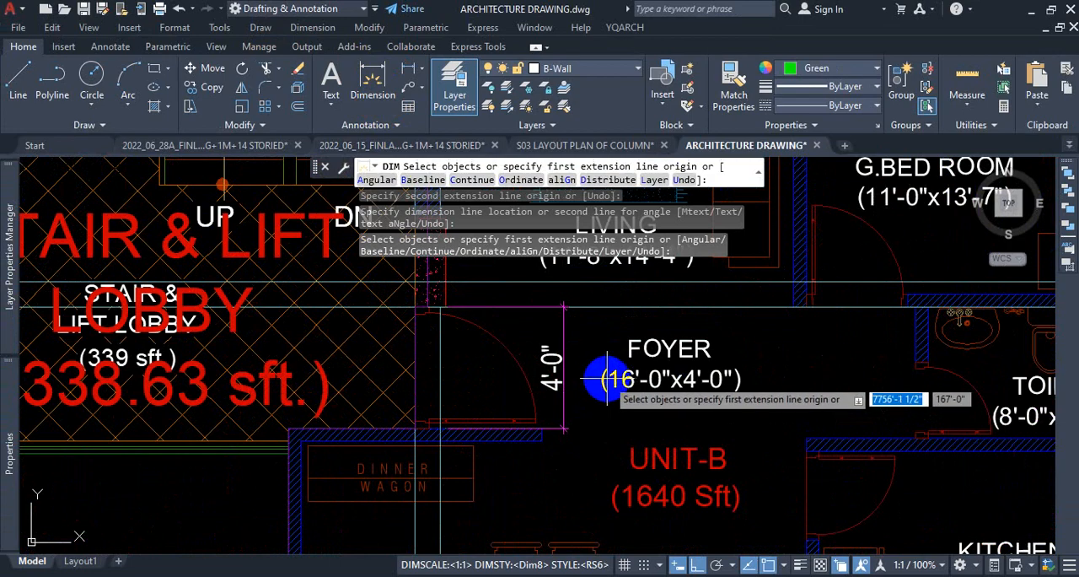
pyautogui.scroll(-3, 605, 379)
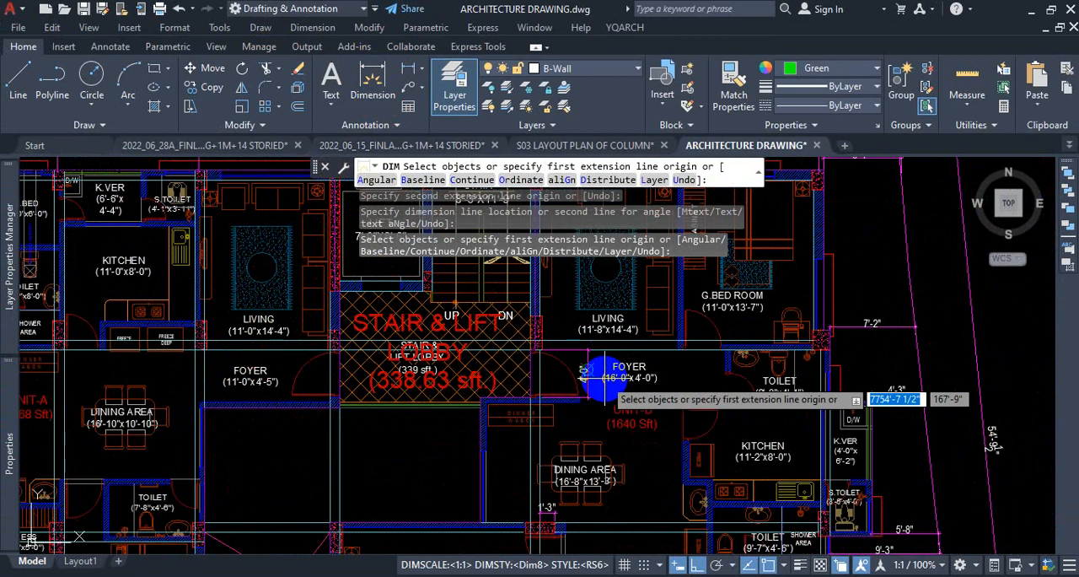
pyautogui.scroll(-3, 556, 380)
pyautogui.scroll(5, 546, 444)
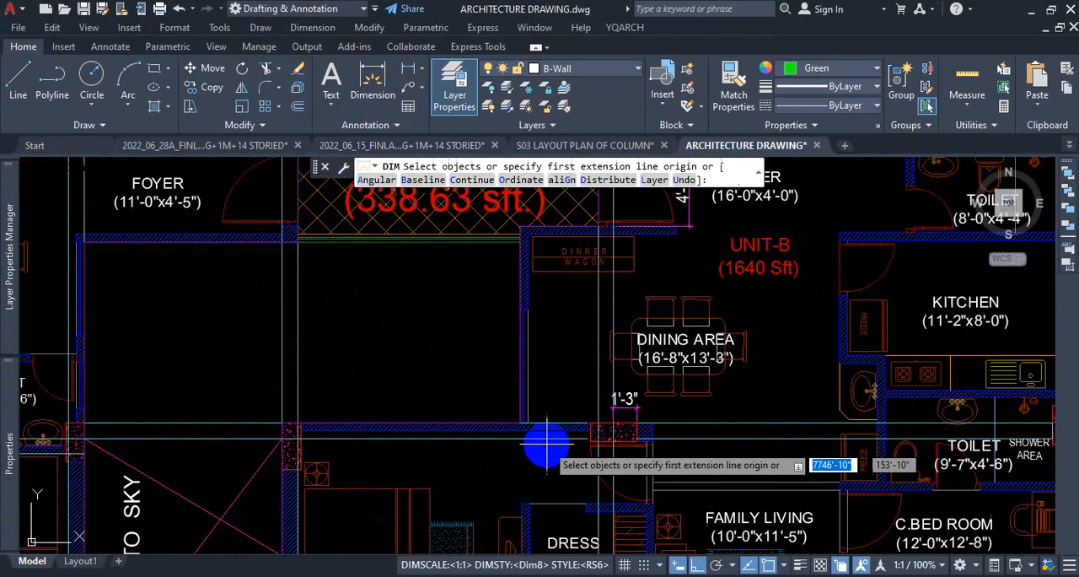
pyautogui.scroll(4, 645, 449)
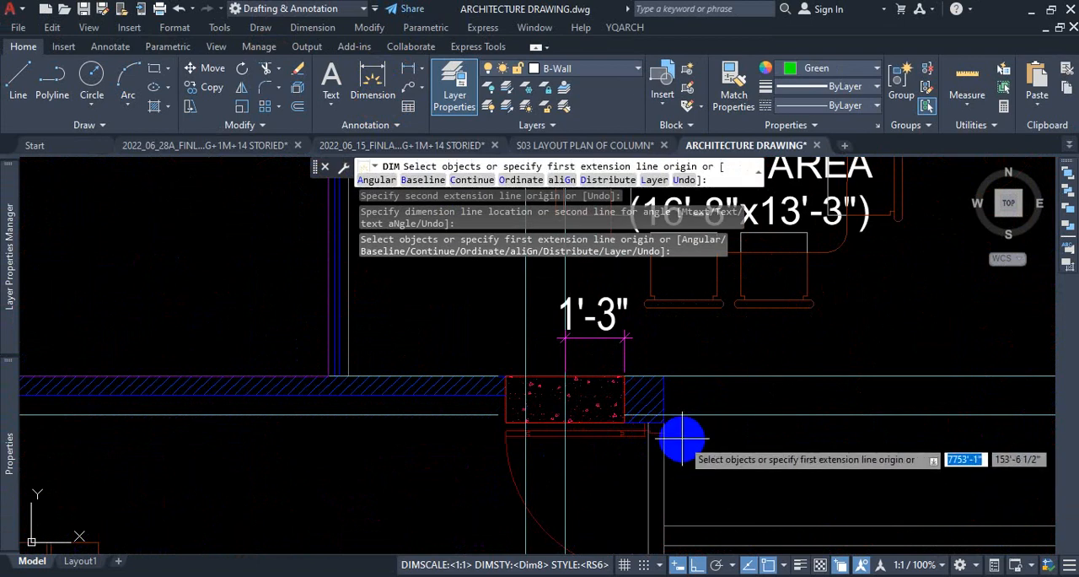
pyautogui.press('Escape')
pyautogui.press('Escape')
# Stretch the offset dimension's extension origins to span the short wall piece between the column's east edge and the wall end.
pyautogui.scroll(-4, 685, 434)
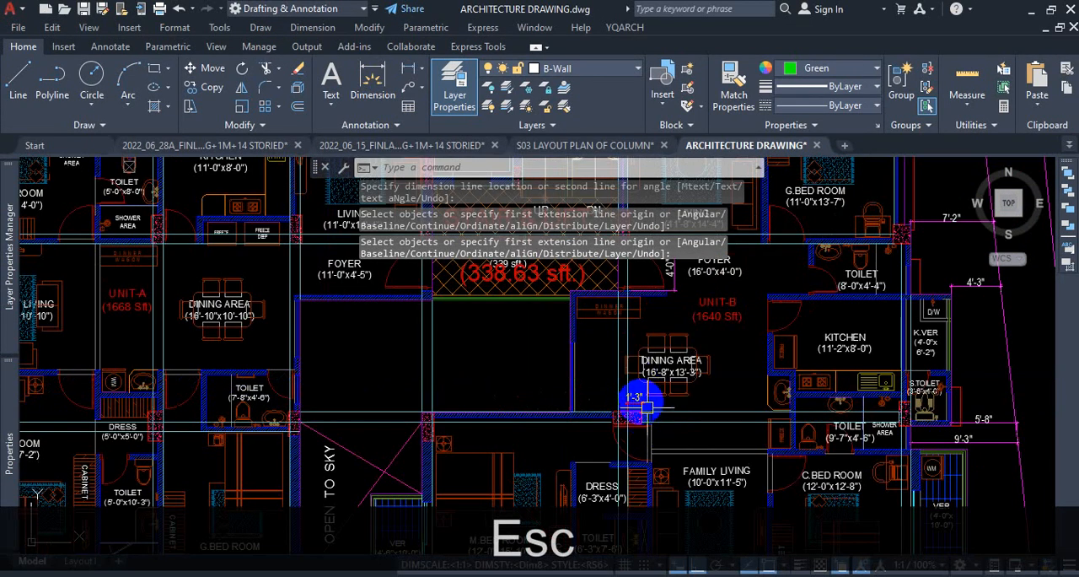
pyautogui.scroll(5, 646, 408)
pyautogui.click(612, 380)
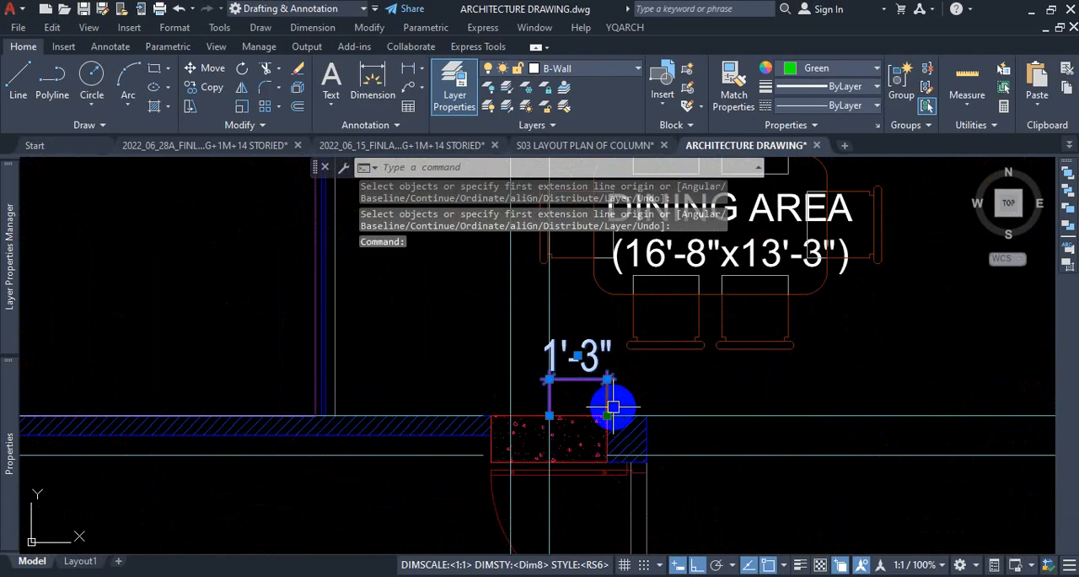
pyautogui.click(607, 415)
pyautogui.click(647, 415)
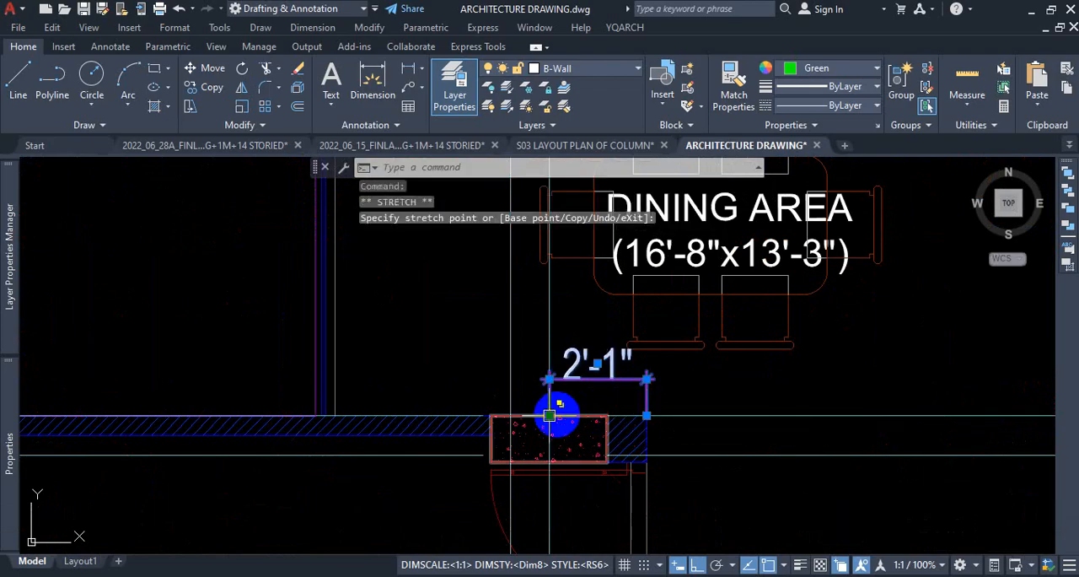
pyautogui.click(606, 414)
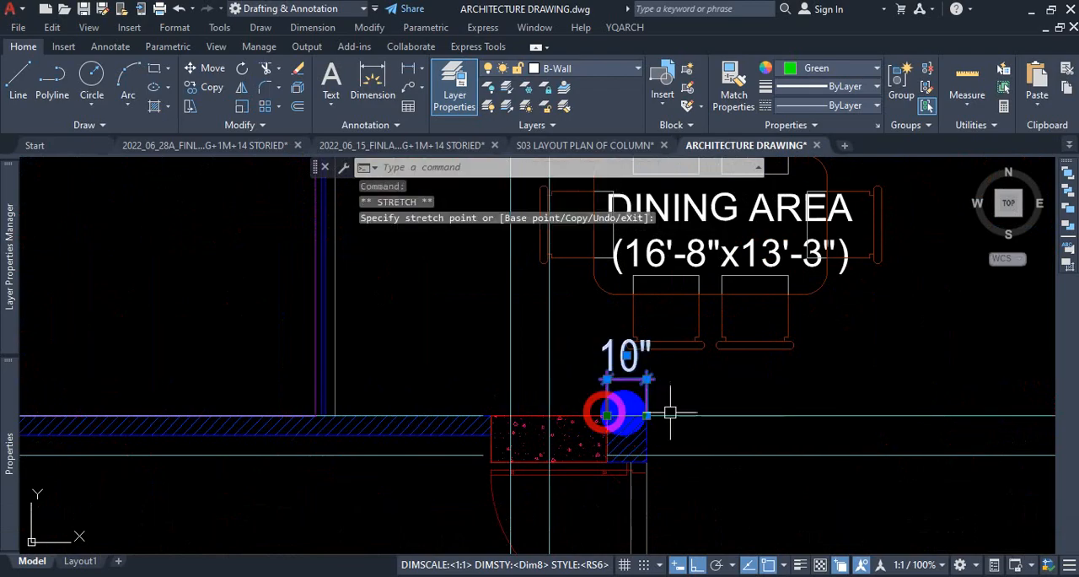
pyautogui.press('Escape')
# Examine how the columns at both upper corners of the open-to-sky area align with the construction lines and adjoining walls.
pyautogui.scroll(-5, 672, 420)
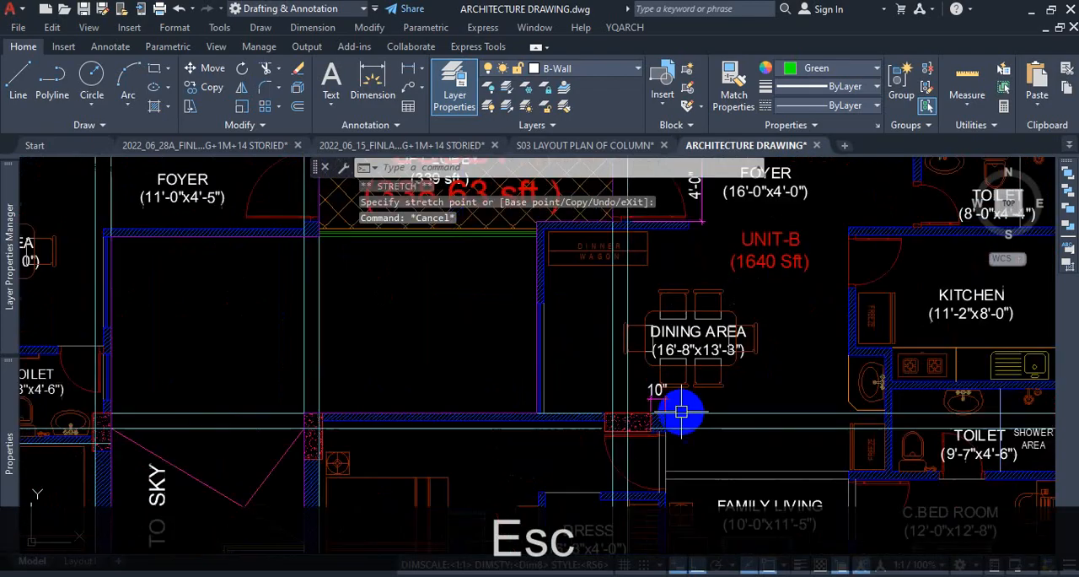
pyautogui.scroll(6, 463, 415)
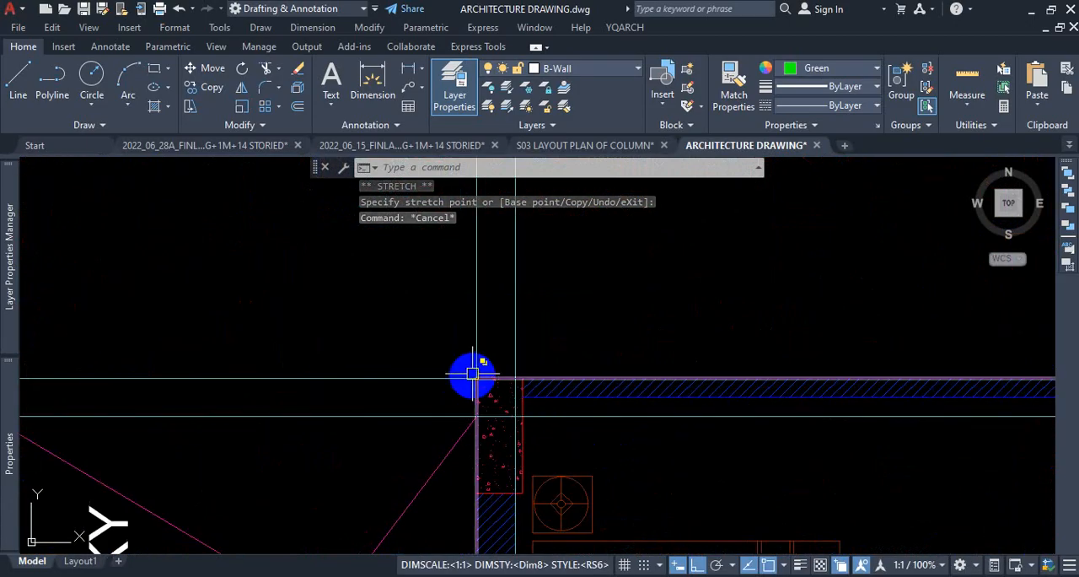
pyautogui.scroll(-4, 632, 413)
pyautogui.scroll(3, 455, 409)
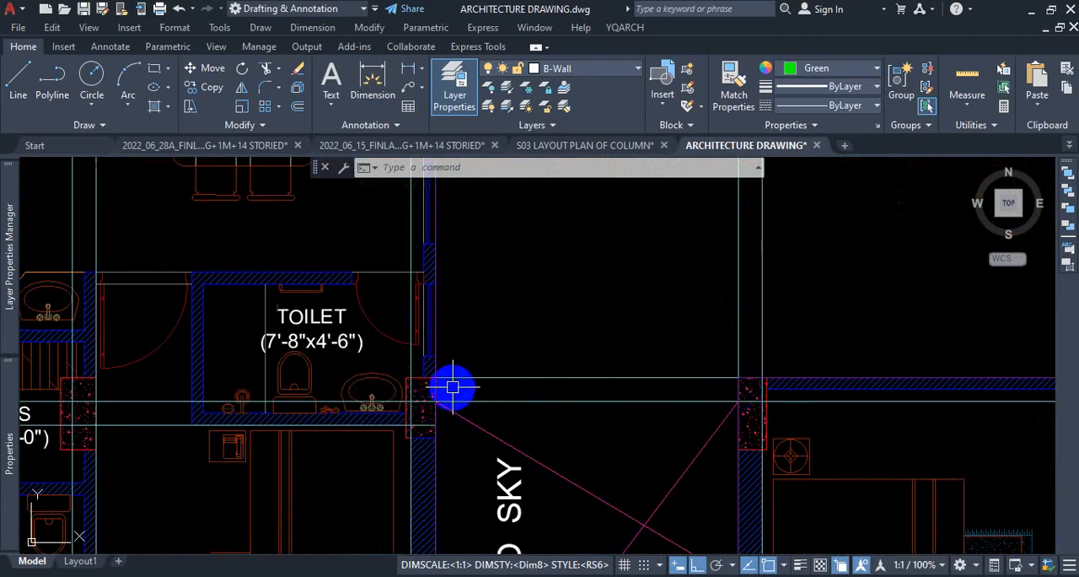
pyautogui.scroll(-2, 448, 391)
pyautogui.scroll(2, 641, 392)
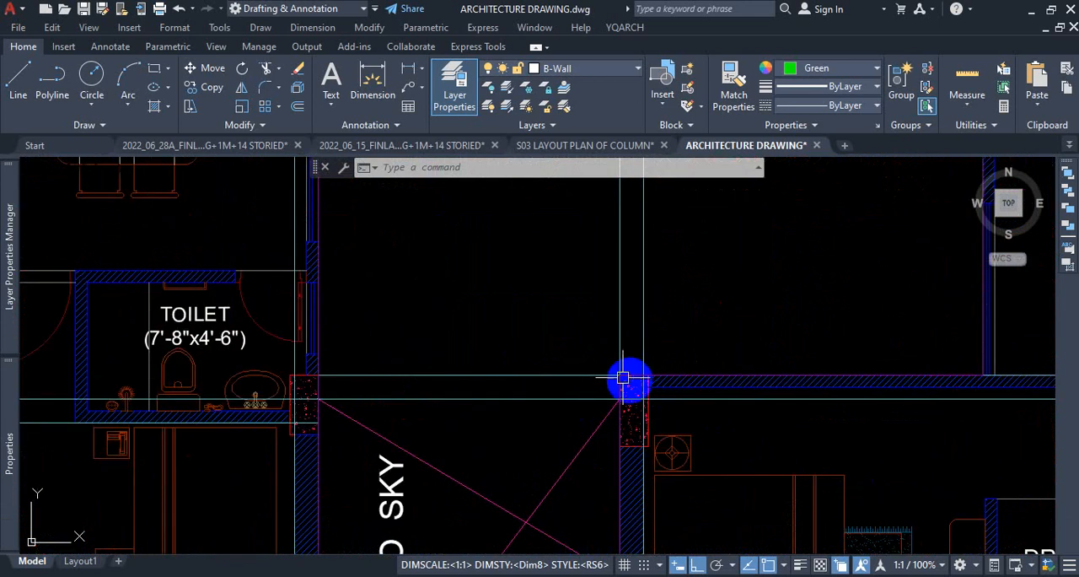
pyautogui.scroll(-2, 658, 380)
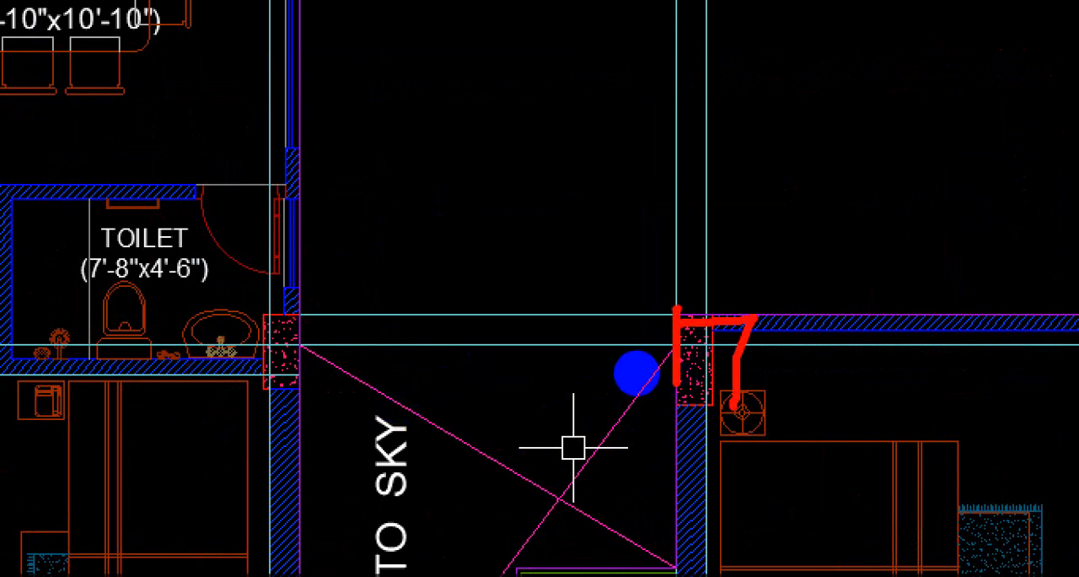
pyautogui.moveTo(563, 313); pyautogui.dragTo(228, 329)
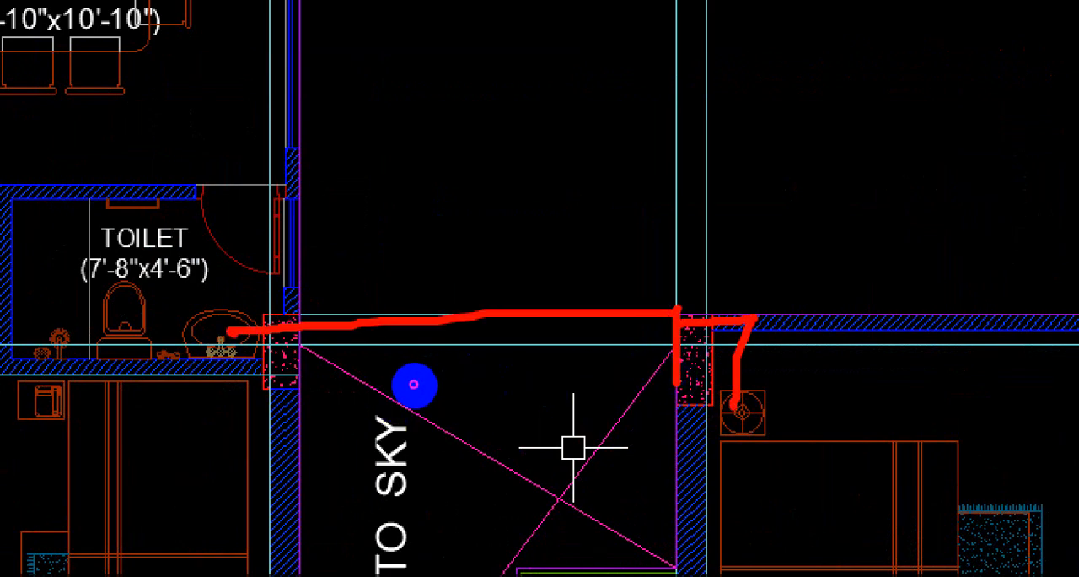
pyautogui.press('Escape')
# Move the column and its hatch from the open-to-sky area's northwest corner about 5'-6" northeast into the empty space.
pyautogui.scroll(5, 434, 379)
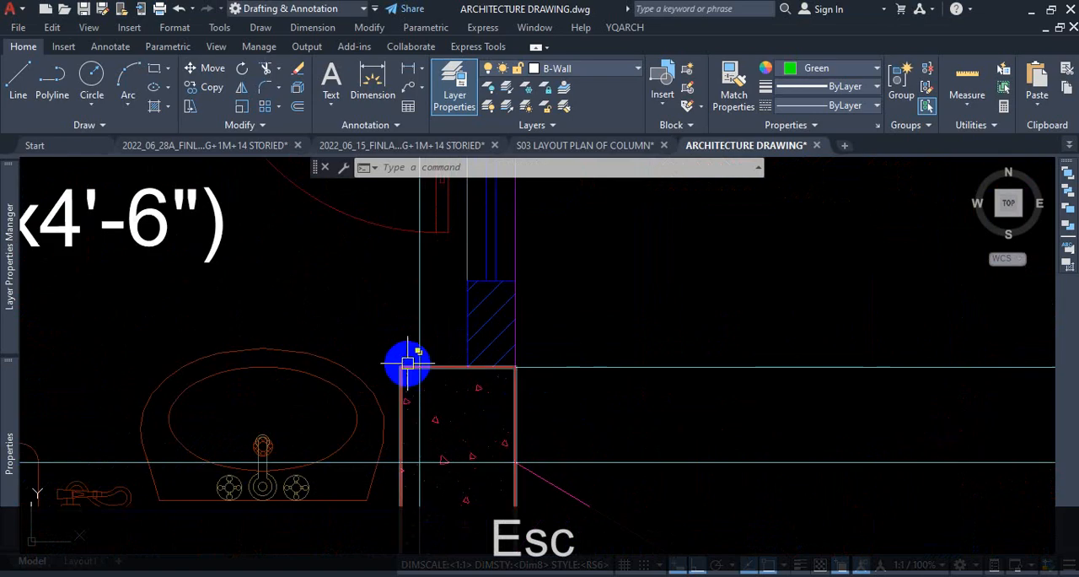
pyautogui.click(398, 369)
pyautogui.click(390, 383)
pyautogui.press('Escape')
pyautogui.click(409, 352)
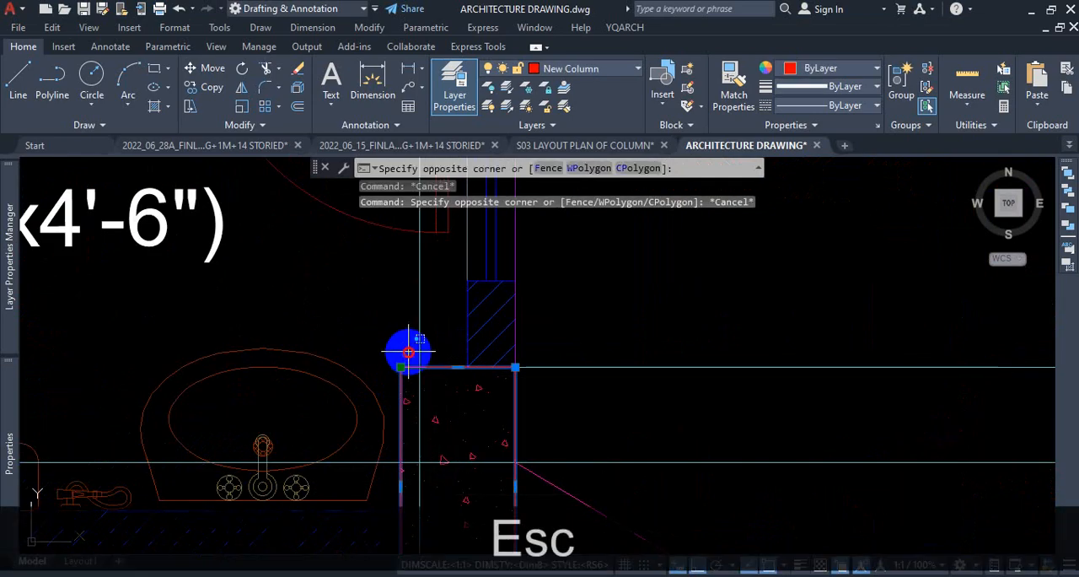
pyautogui.click(398, 396)
pyautogui.write('M')
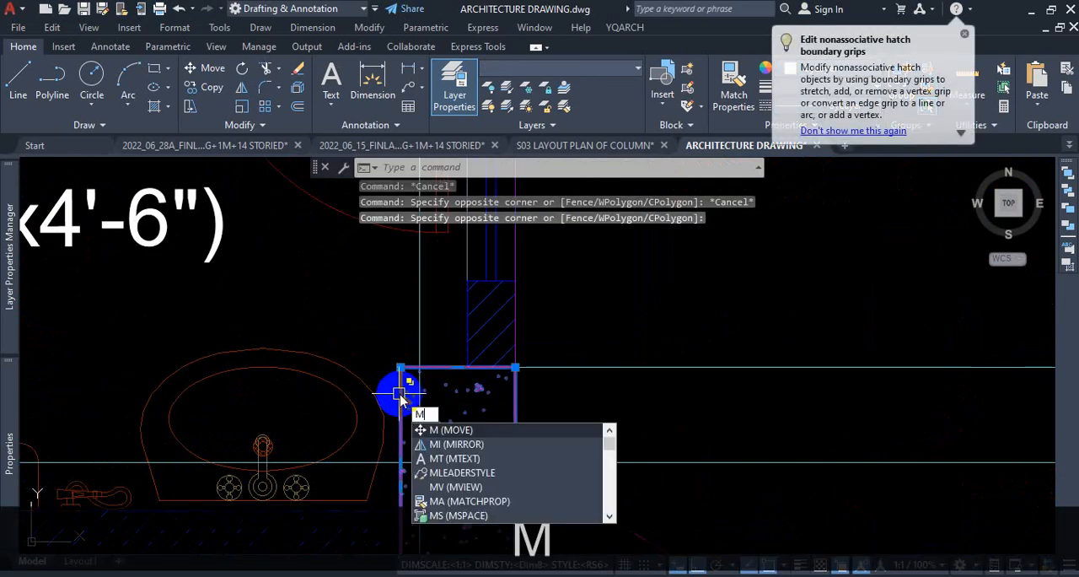
pyautogui.press('Return')
pyautogui.click(397, 391)
pyautogui.scroll(-4, 562, 277)
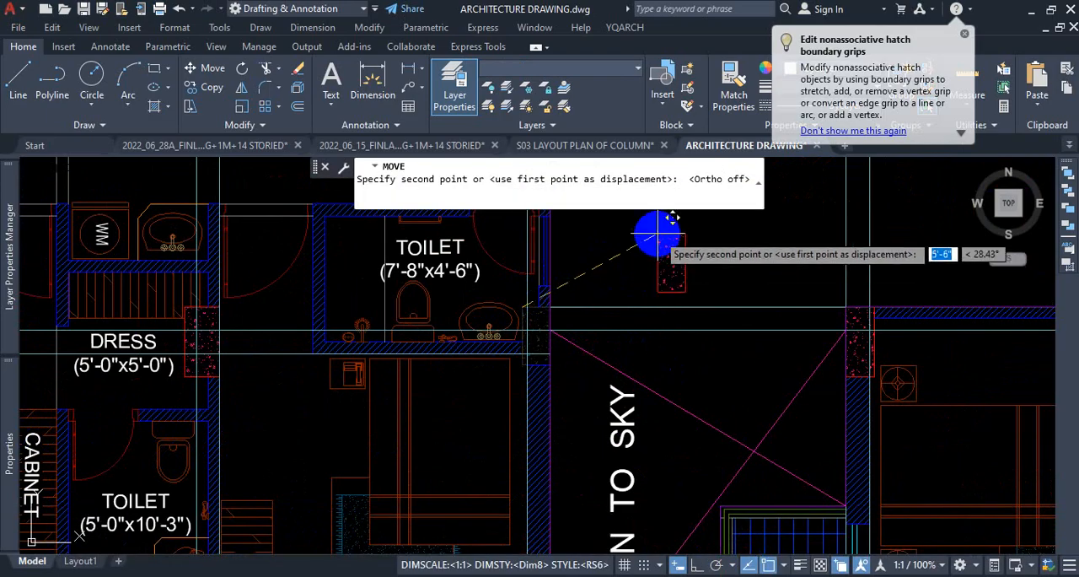
pyautogui.click(651, 236)
# Erase the line running along the open-to-sky area's west edge through the vacated column position.
pyautogui.scroll(2, 506, 320)
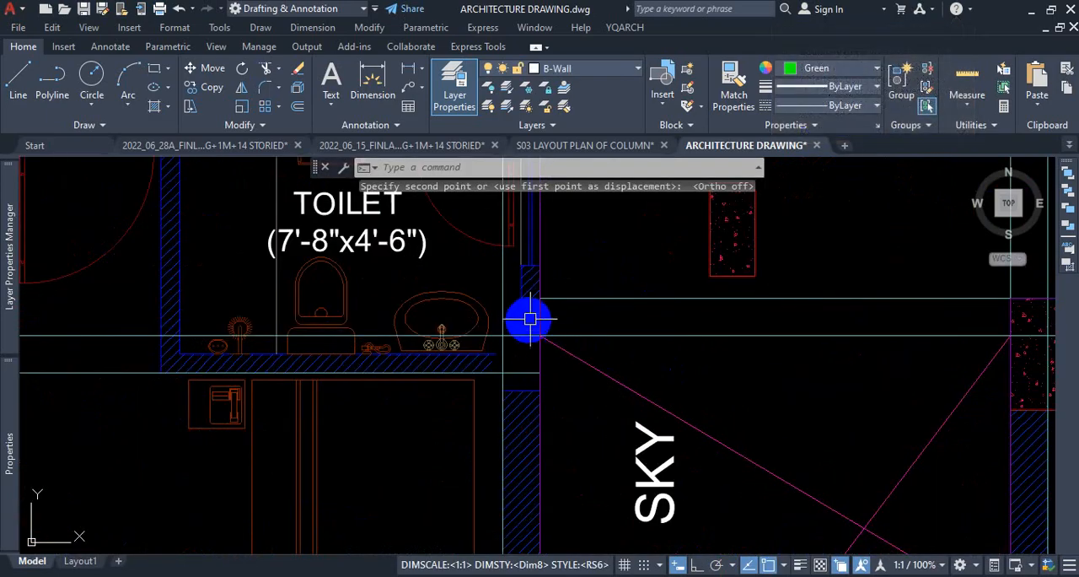
pyautogui.click(535, 315)
pyautogui.press('Delete')
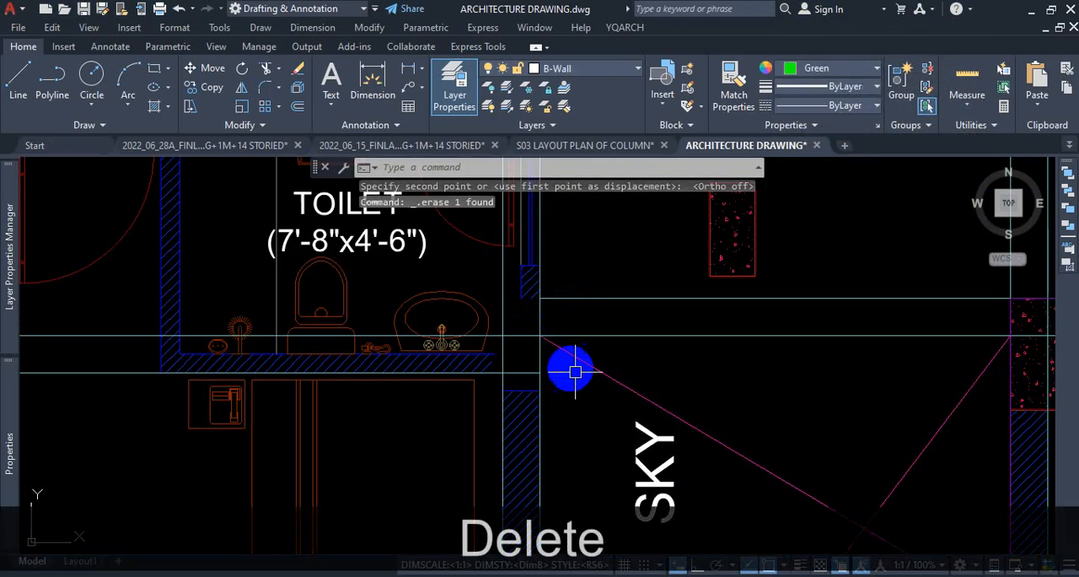
# Copy the set-aside column with its hatch from its upper-right corner to the construction line intersection at the open-to-sky area's northwest corner.
pyautogui.scroll(-2, 912, 362)
pyautogui.scroll(1, 935, 312)
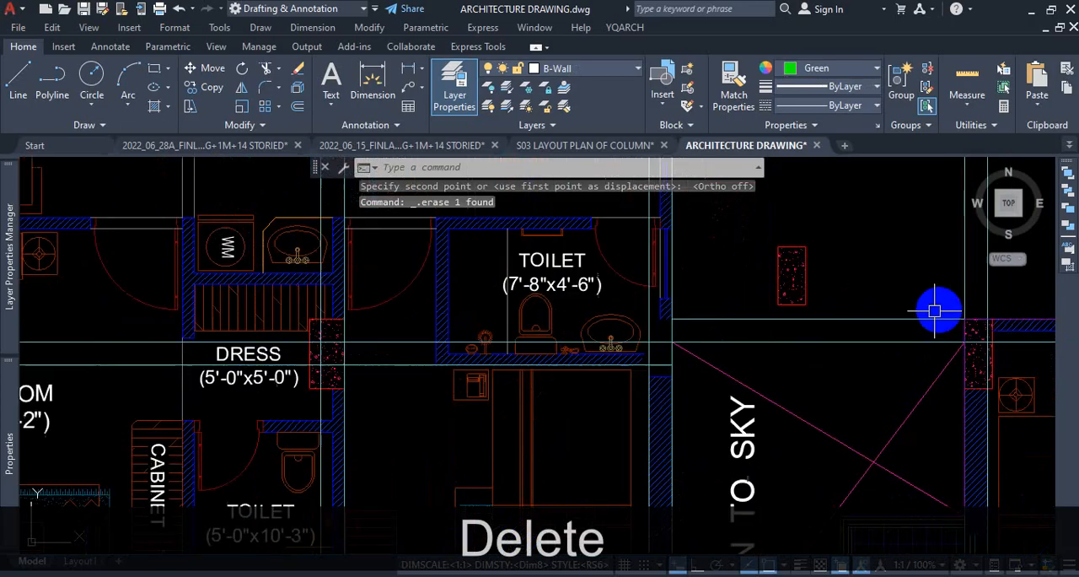
pyautogui.click(832, 243)
pyautogui.click(755, 308)
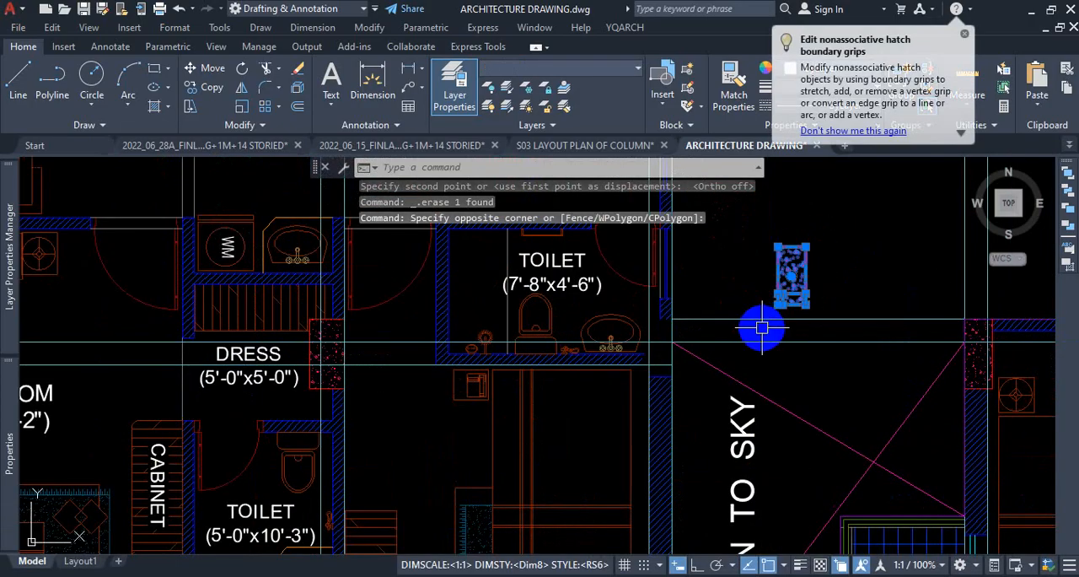
pyautogui.write('co')
pyautogui.press('Return')
pyautogui.scroll(1, 806, 243)
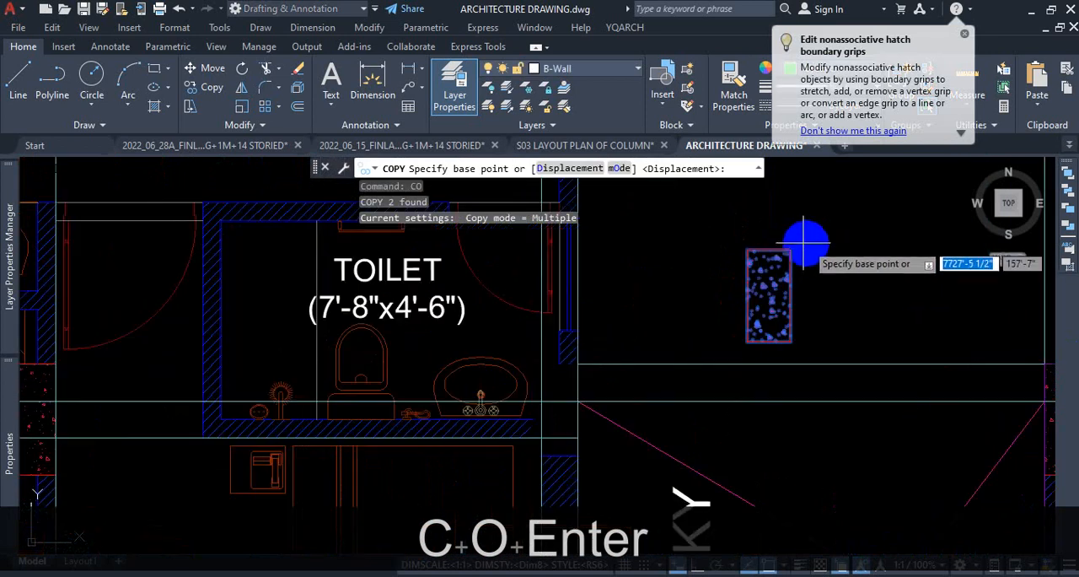
pyautogui.click(791, 249)
pyautogui.scroll(-3, 787, 366)
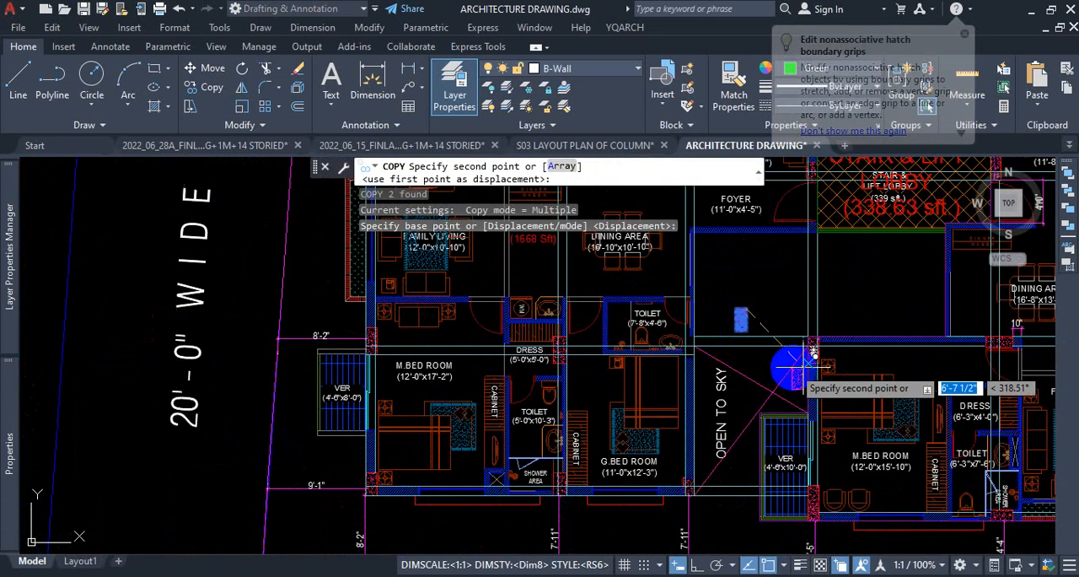
pyautogui.scroll(2, 791, 336)
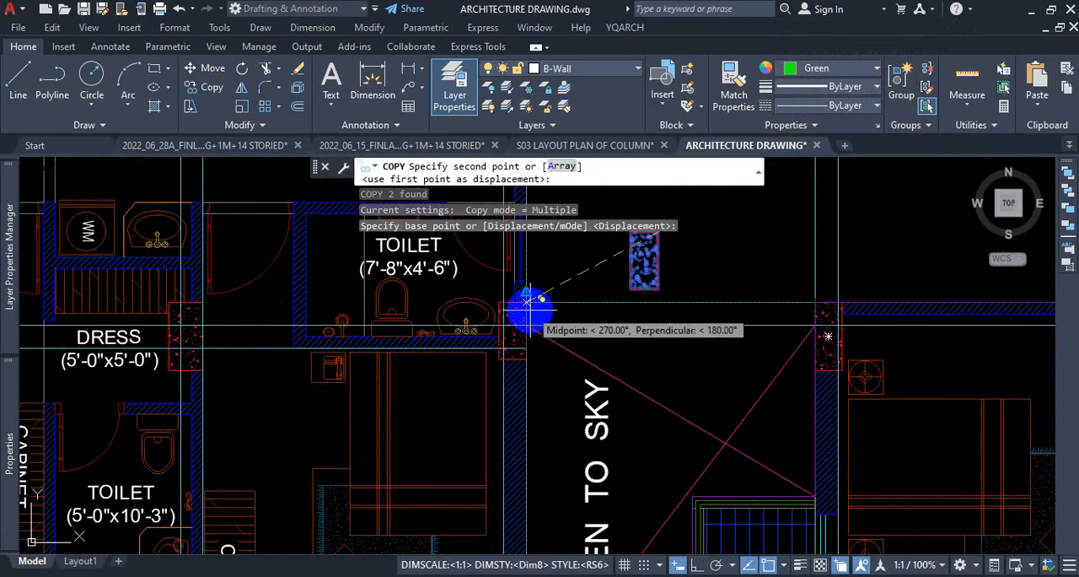
pyautogui.click(526, 301)
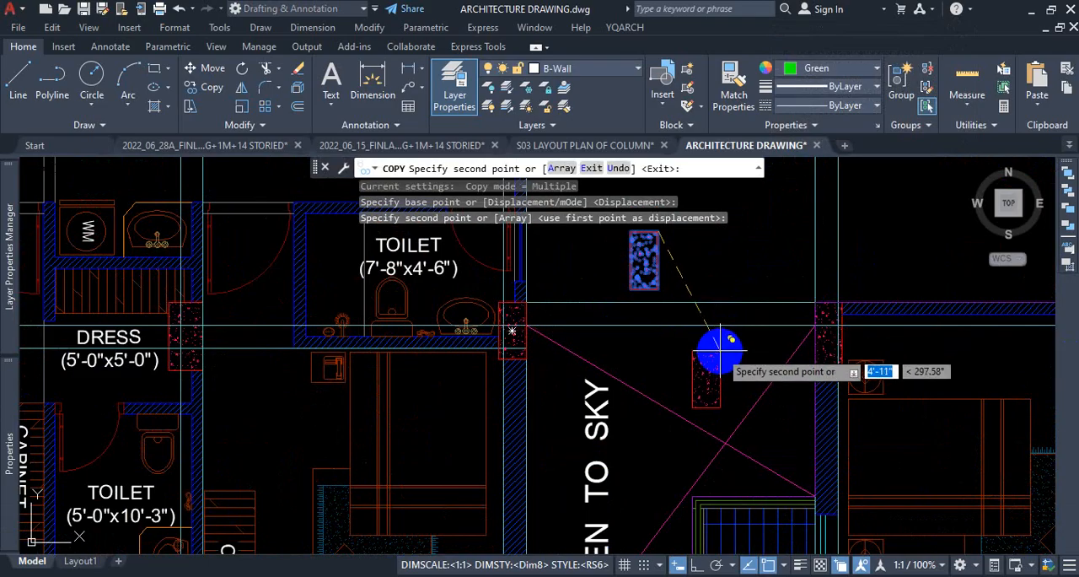
pyautogui.press('Escape')
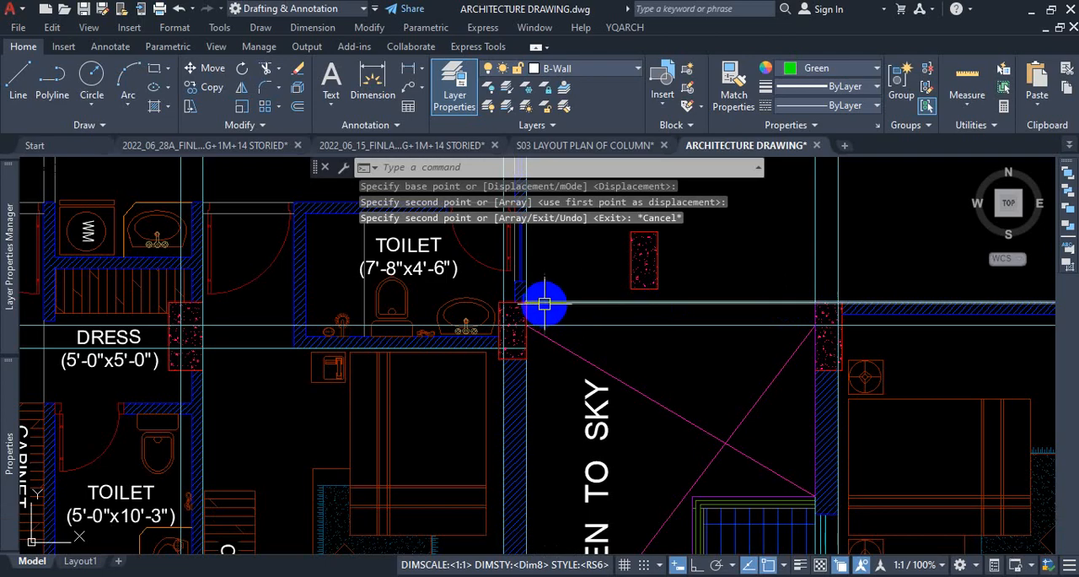
# Examine how the column between Unit-A's master bedroom and its veranda aligns with the horizontal and vertical construction lines.
pyautogui.scroll(-2, 544, 304)
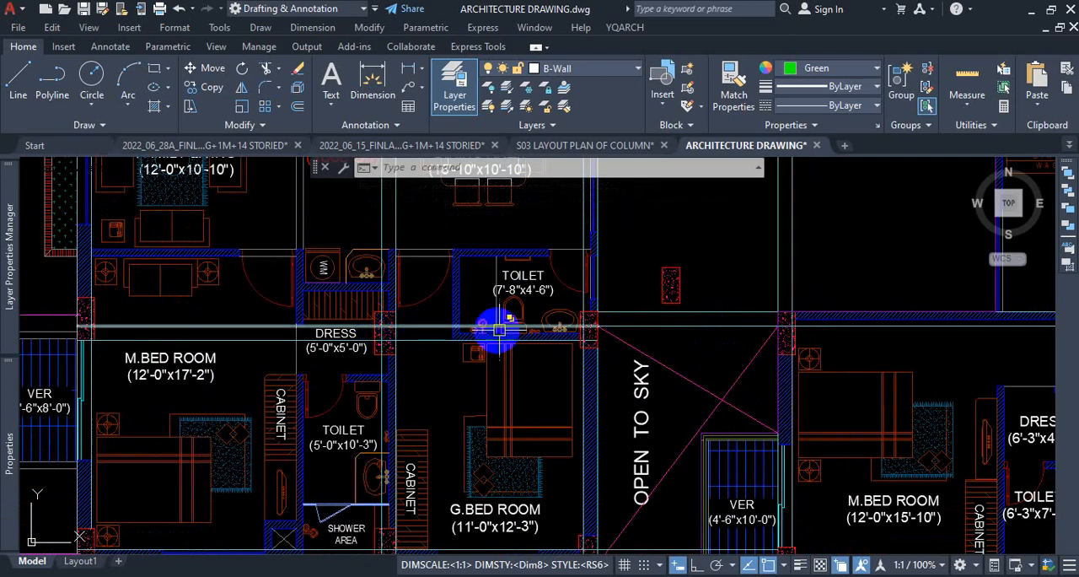
pyautogui.scroll(-1, 500, 330)
pyautogui.scroll(5, 242, 327)
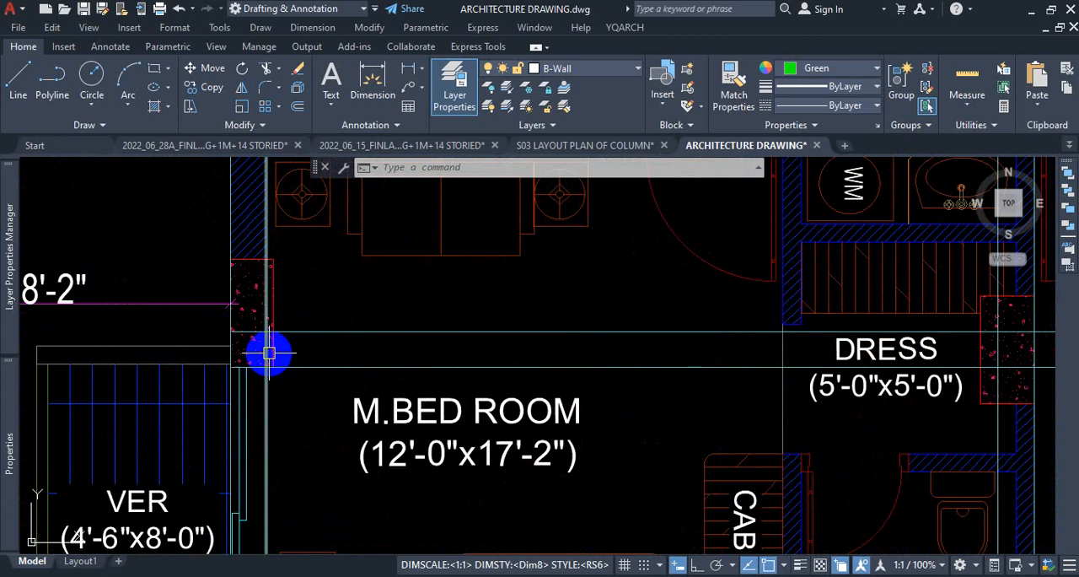
pyautogui.scroll(-3, 273, 349)
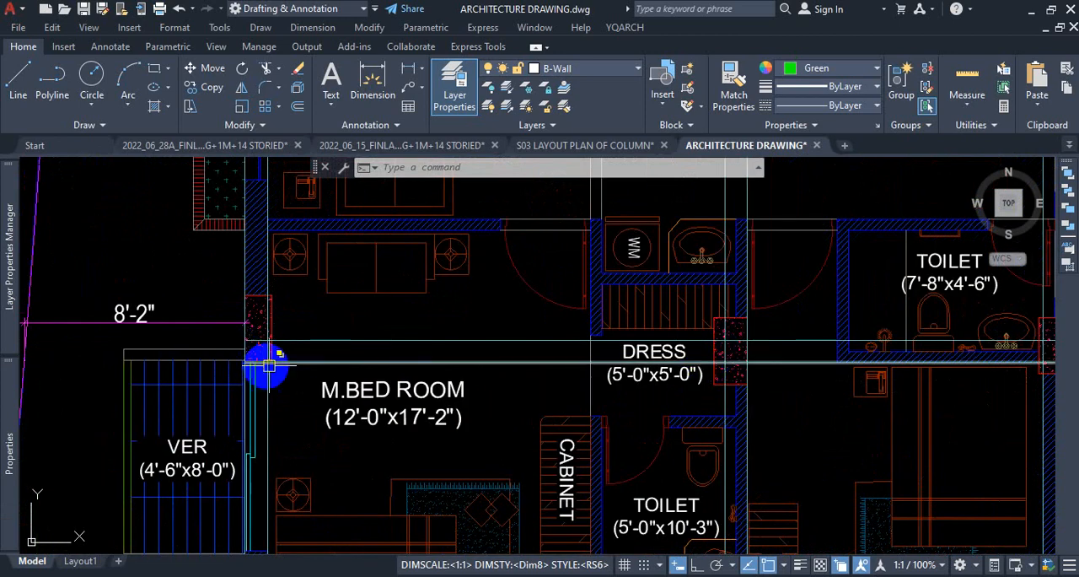
pyautogui.scroll(3, 254, 371)
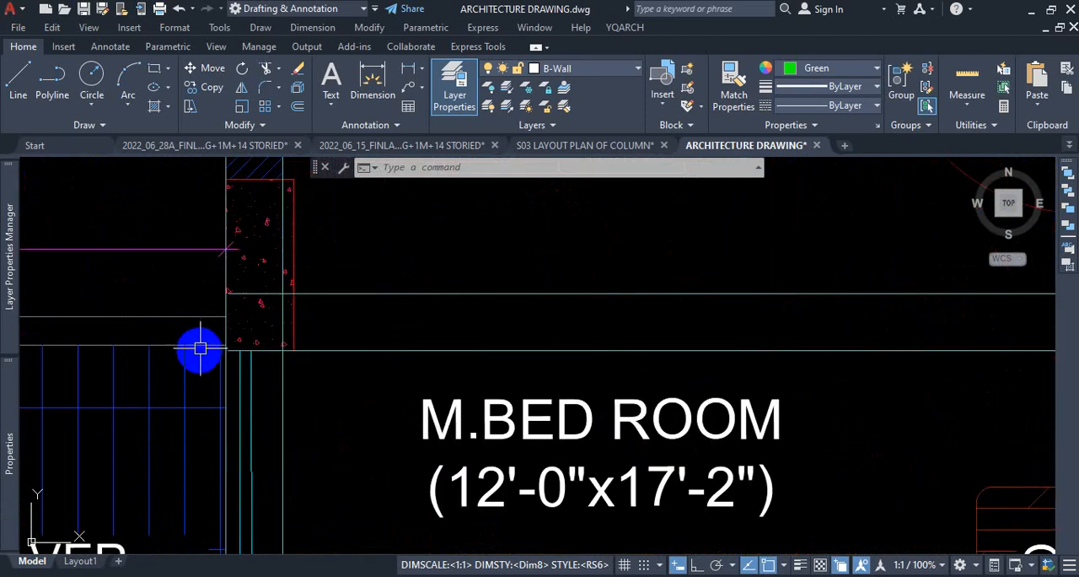
pyautogui.scroll(3, 228, 353)
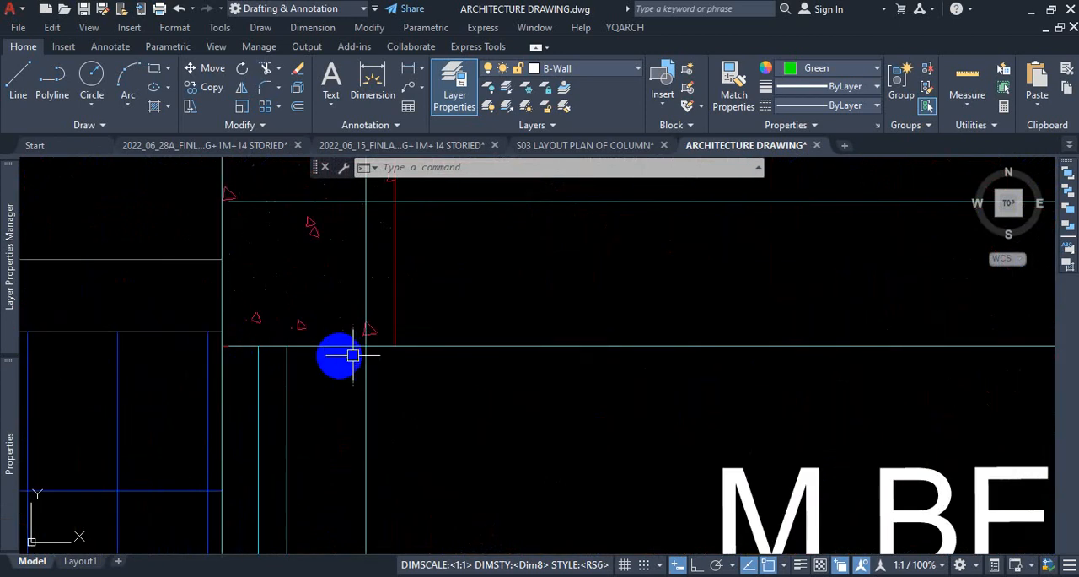
pyautogui.scroll(-5, 375, 290)
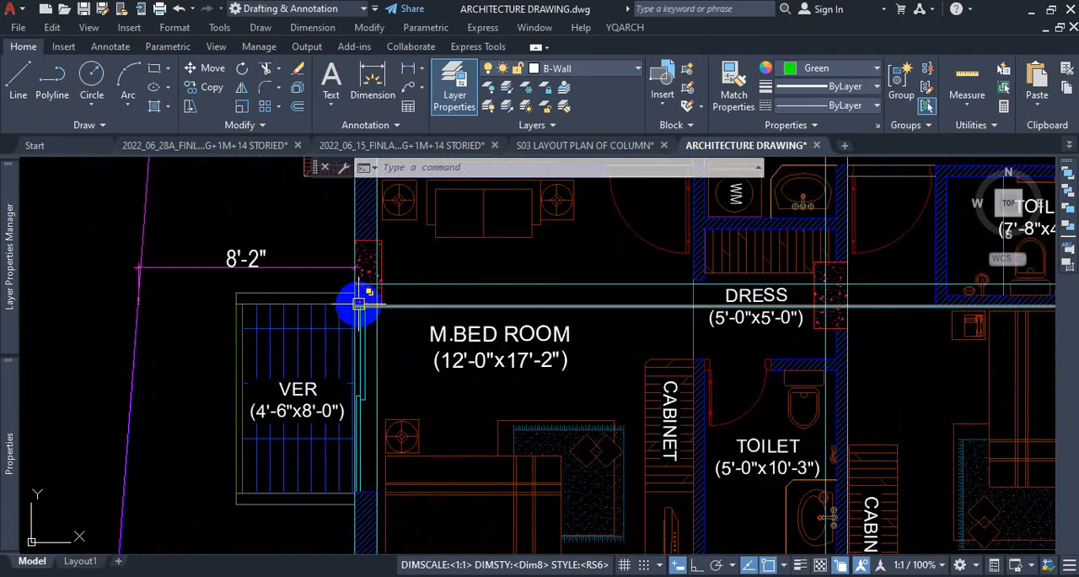
pyautogui.scroll(-5, 344, 303)
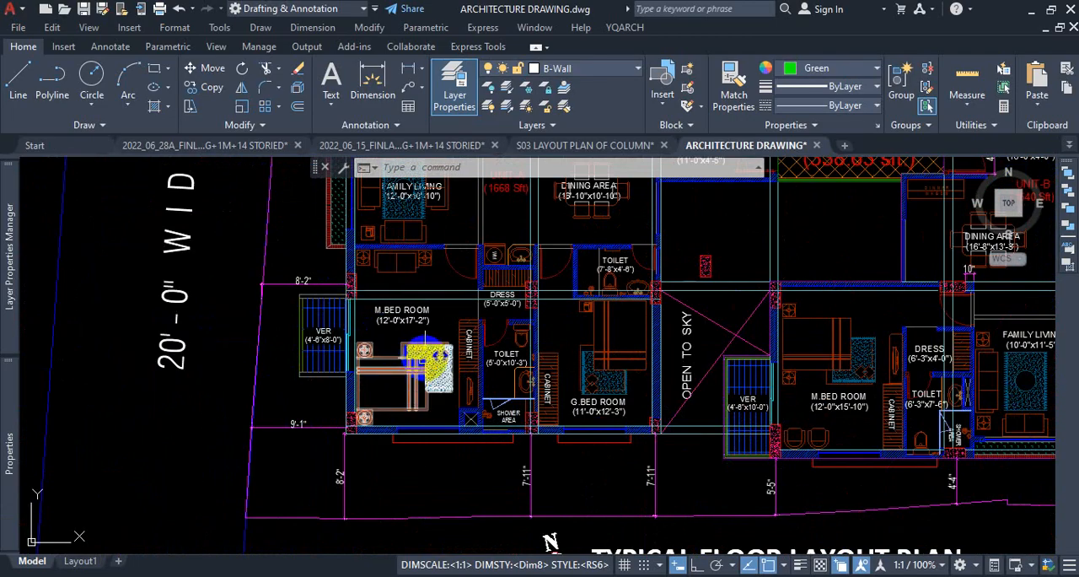
# Examine the alignment of the columns along the building's south wall, from Unit-A's master bedroom to Unit-B's child bedroom.
pyautogui.scroll(3, 377, 457)
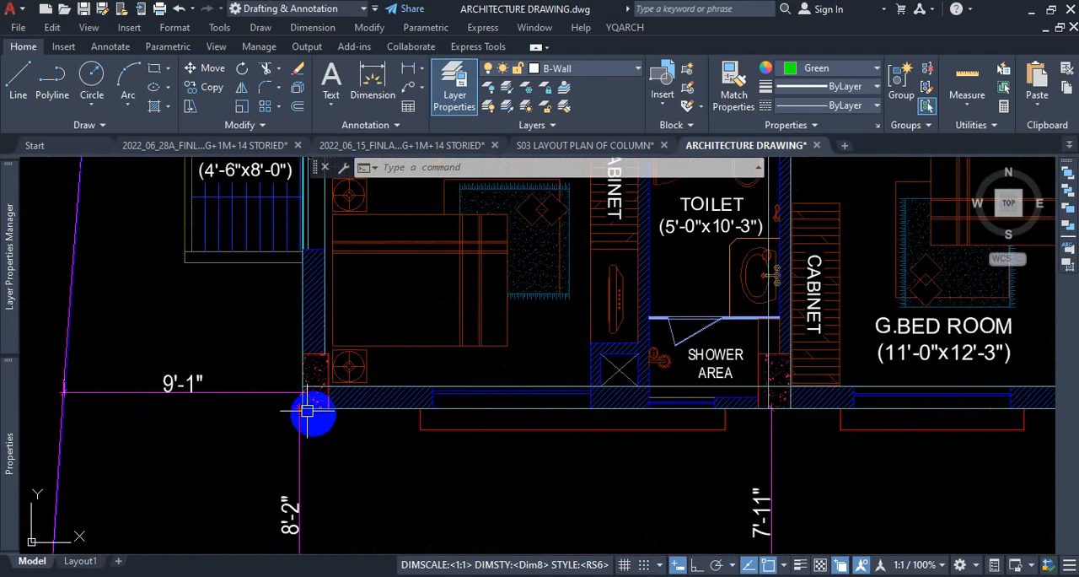
pyautogui.scroll(-3, 571, 414)
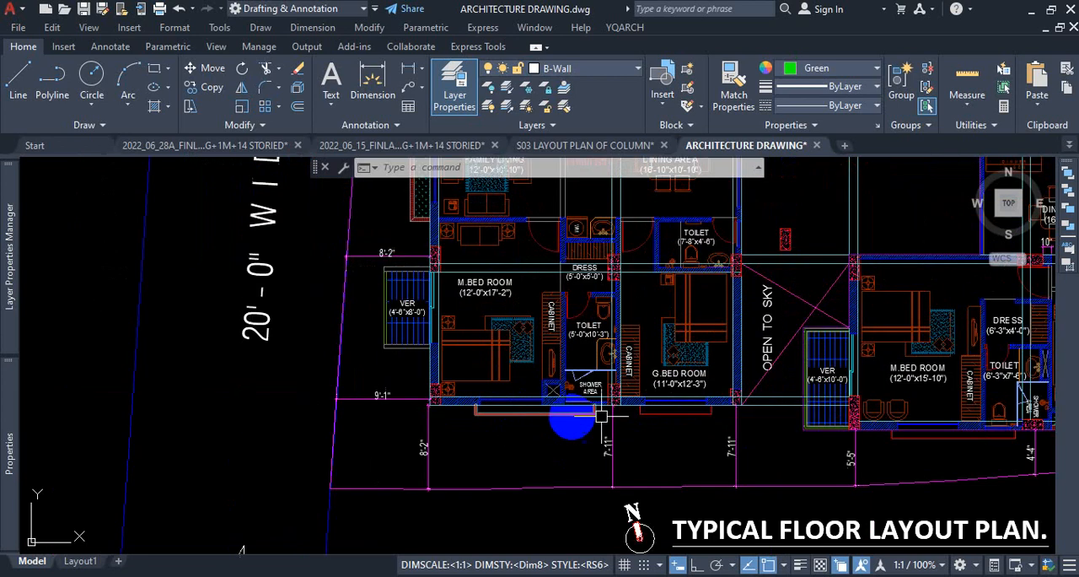
pyautogui.scroll(3, 757, 405)
pyautogui.scroll(-3, 663, 424)
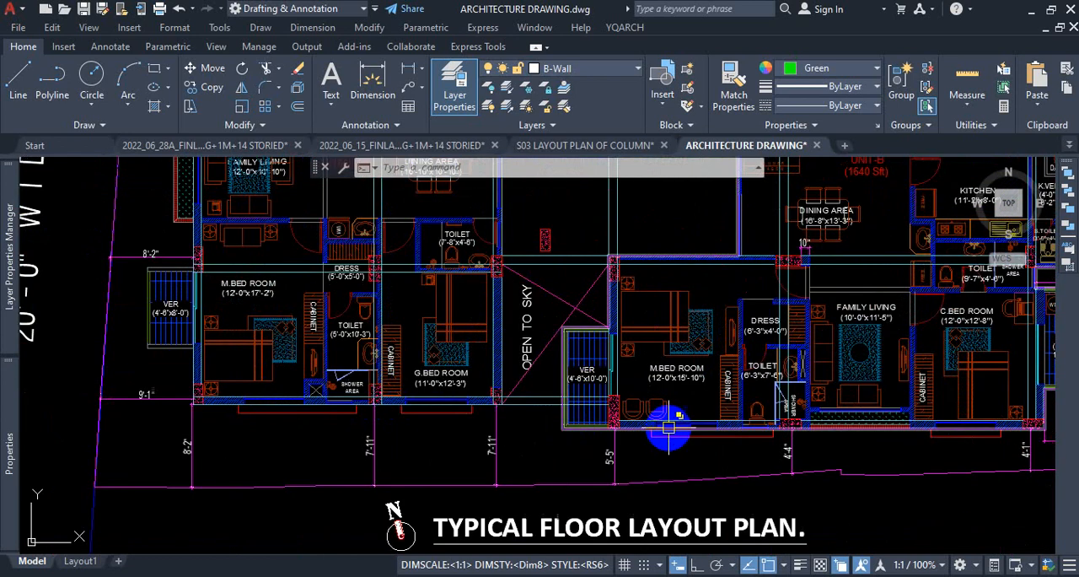
pyautogui.scroll(3, 619, 434)
pyautogui.scroll(-3, 571, 414)
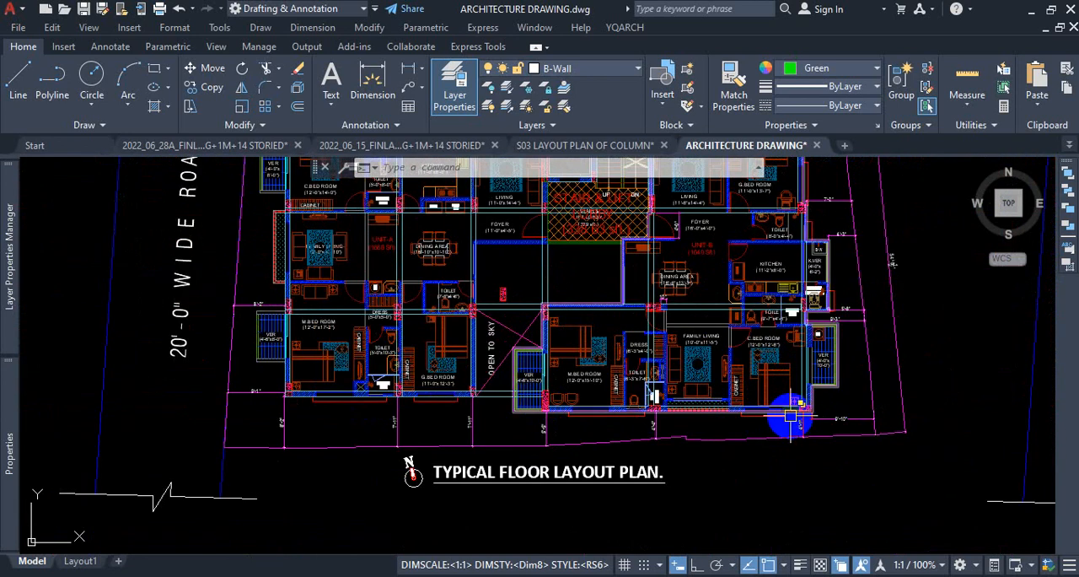
pyautogui.scroll(3, 733, 421)
pyautogui.scroll(-5, 622, 391)
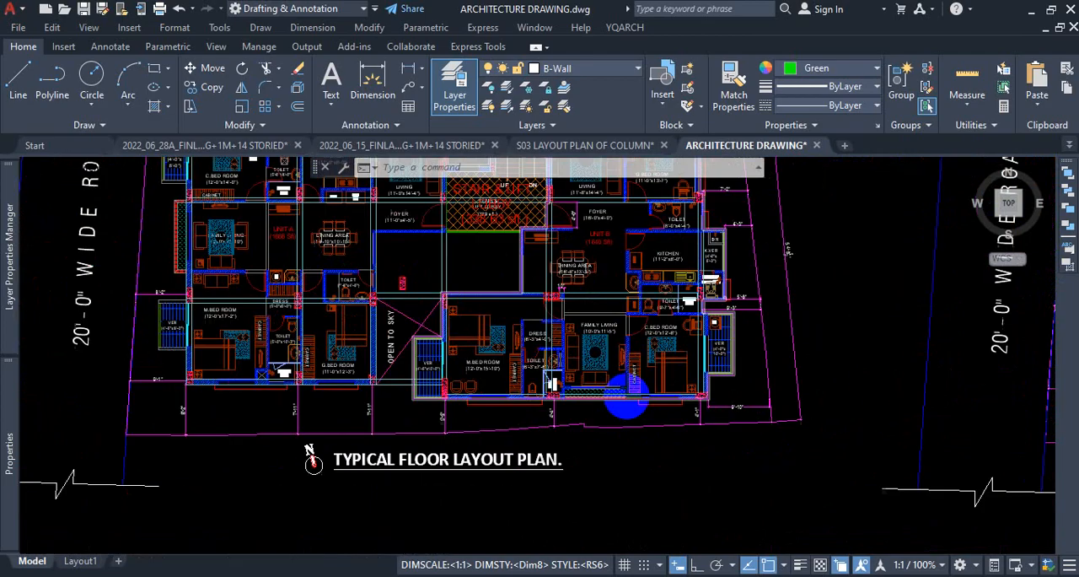